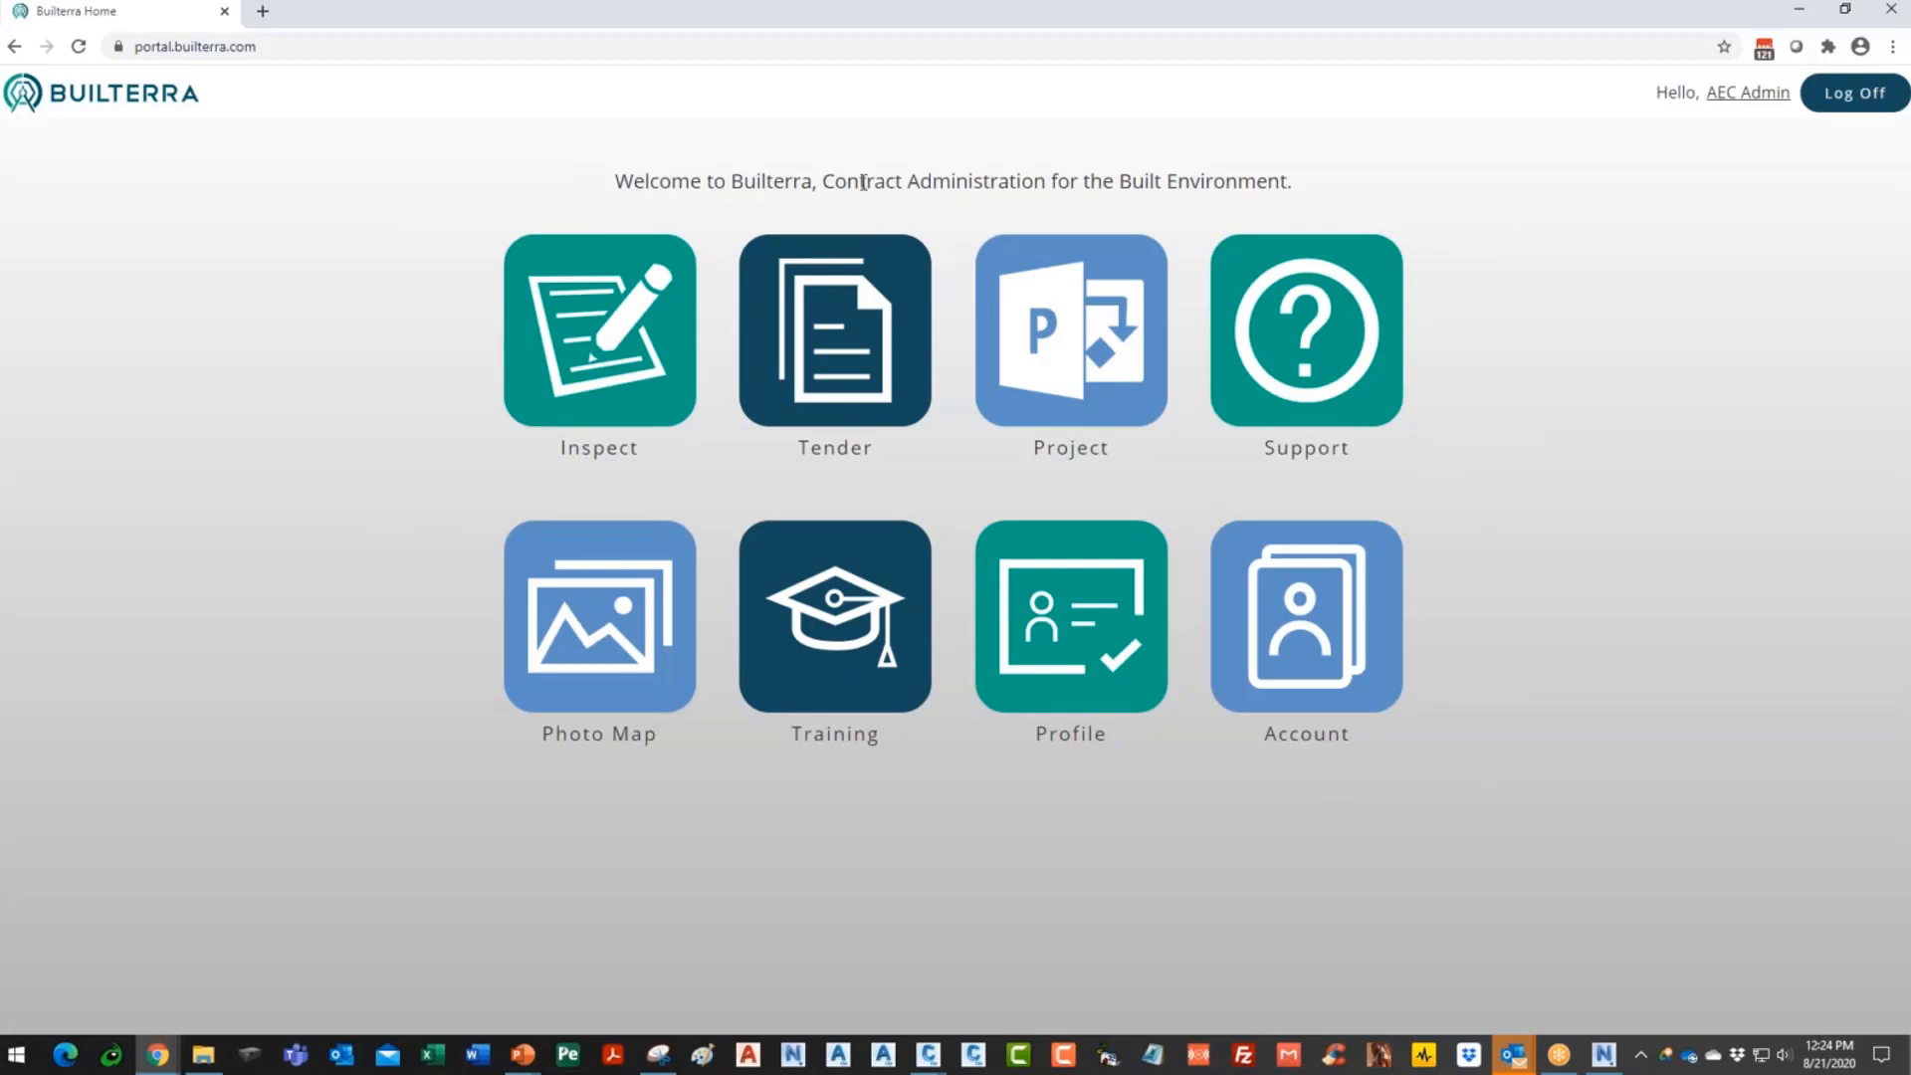
- Open the Project portal, select Utility Project 3 under Development Sandbox, and pan the map along Yonge St
left_click(1033, 391)
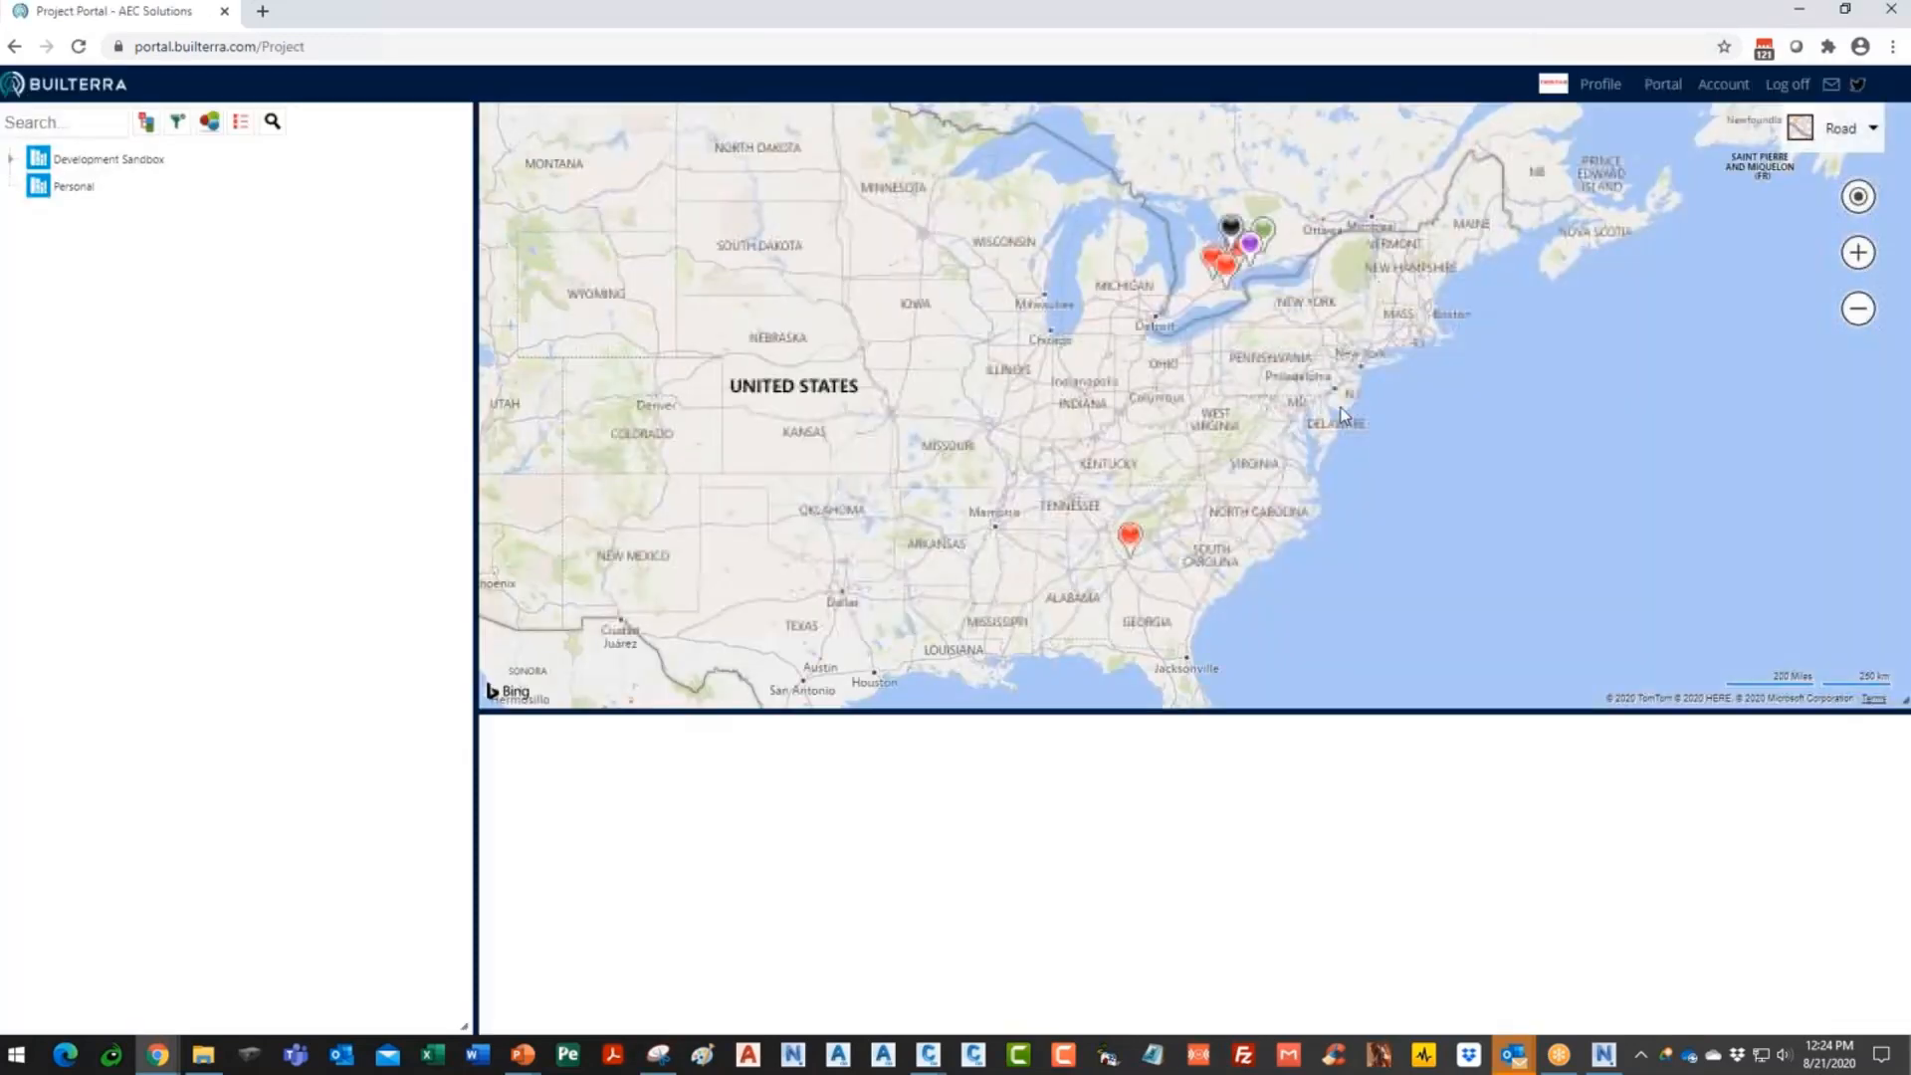
left_click(119, 160)
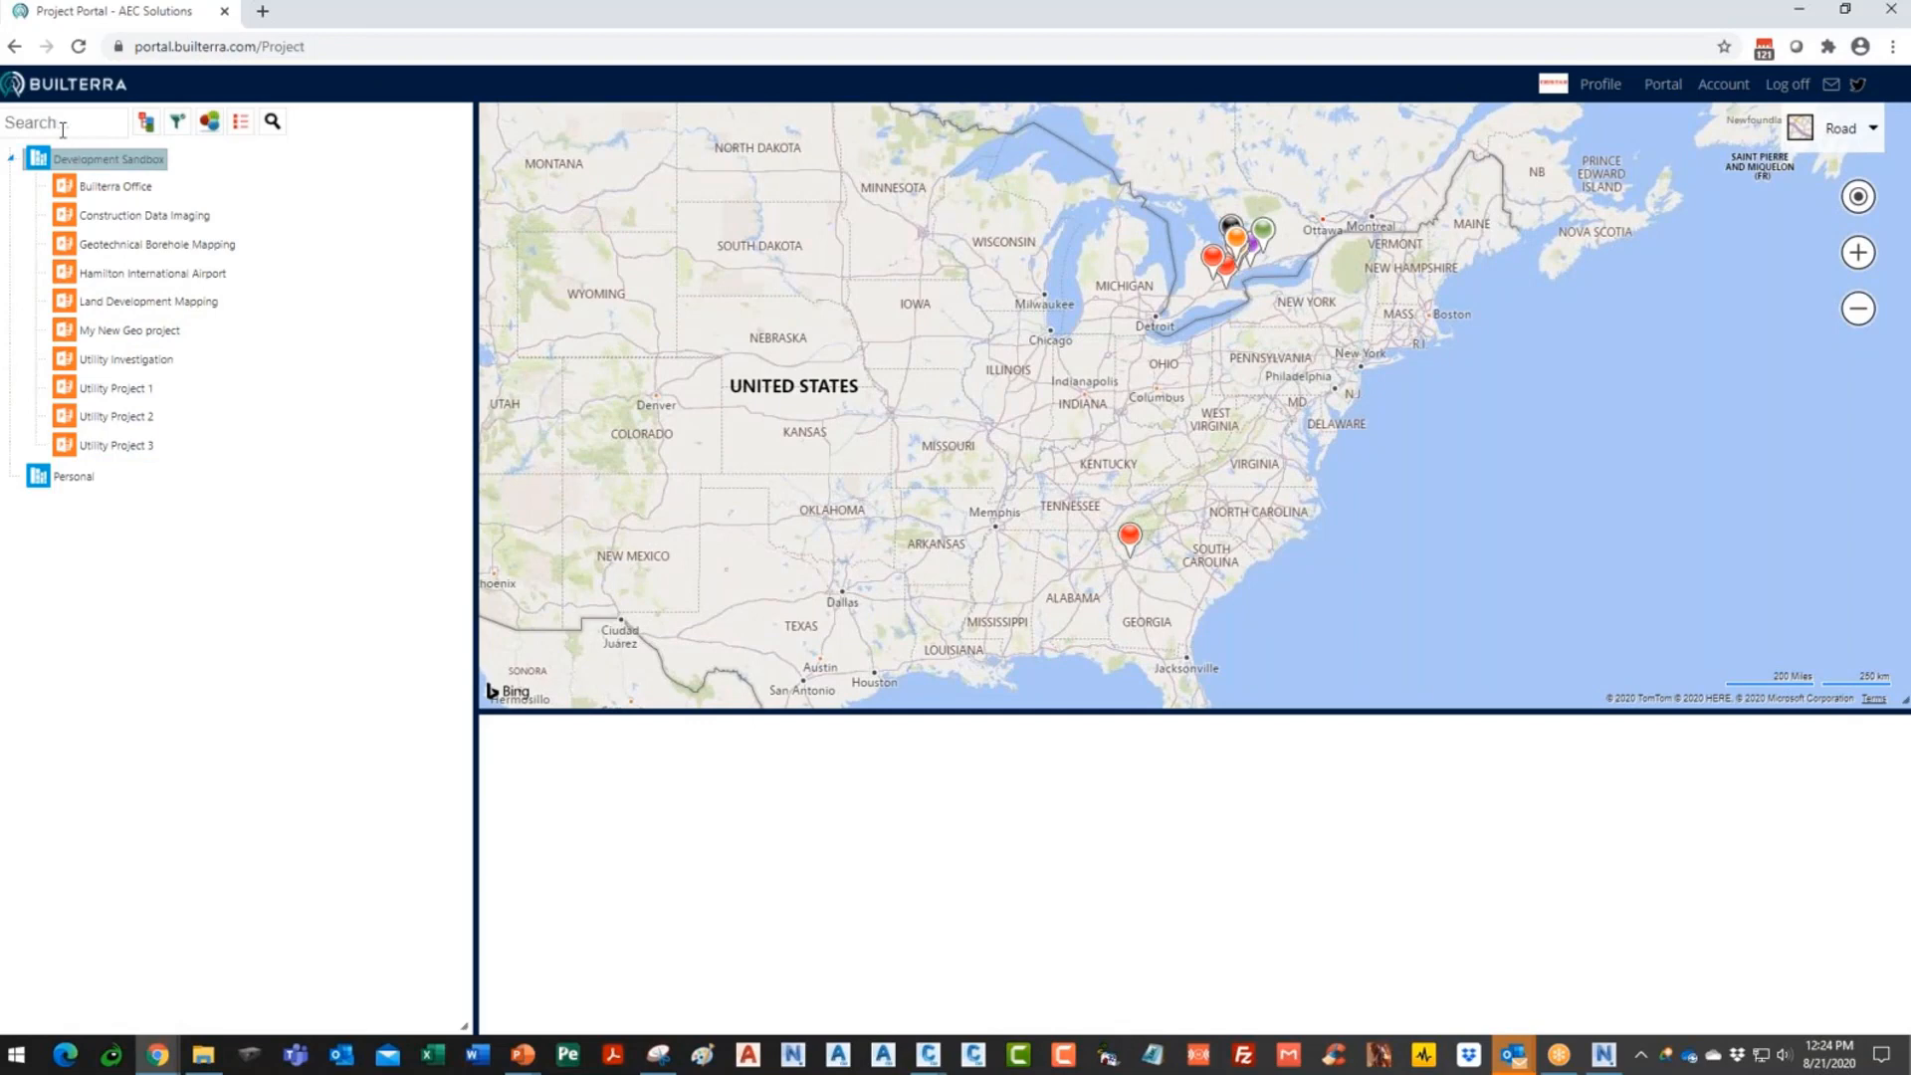
left_click(144, 215)
left_click(130, 446)
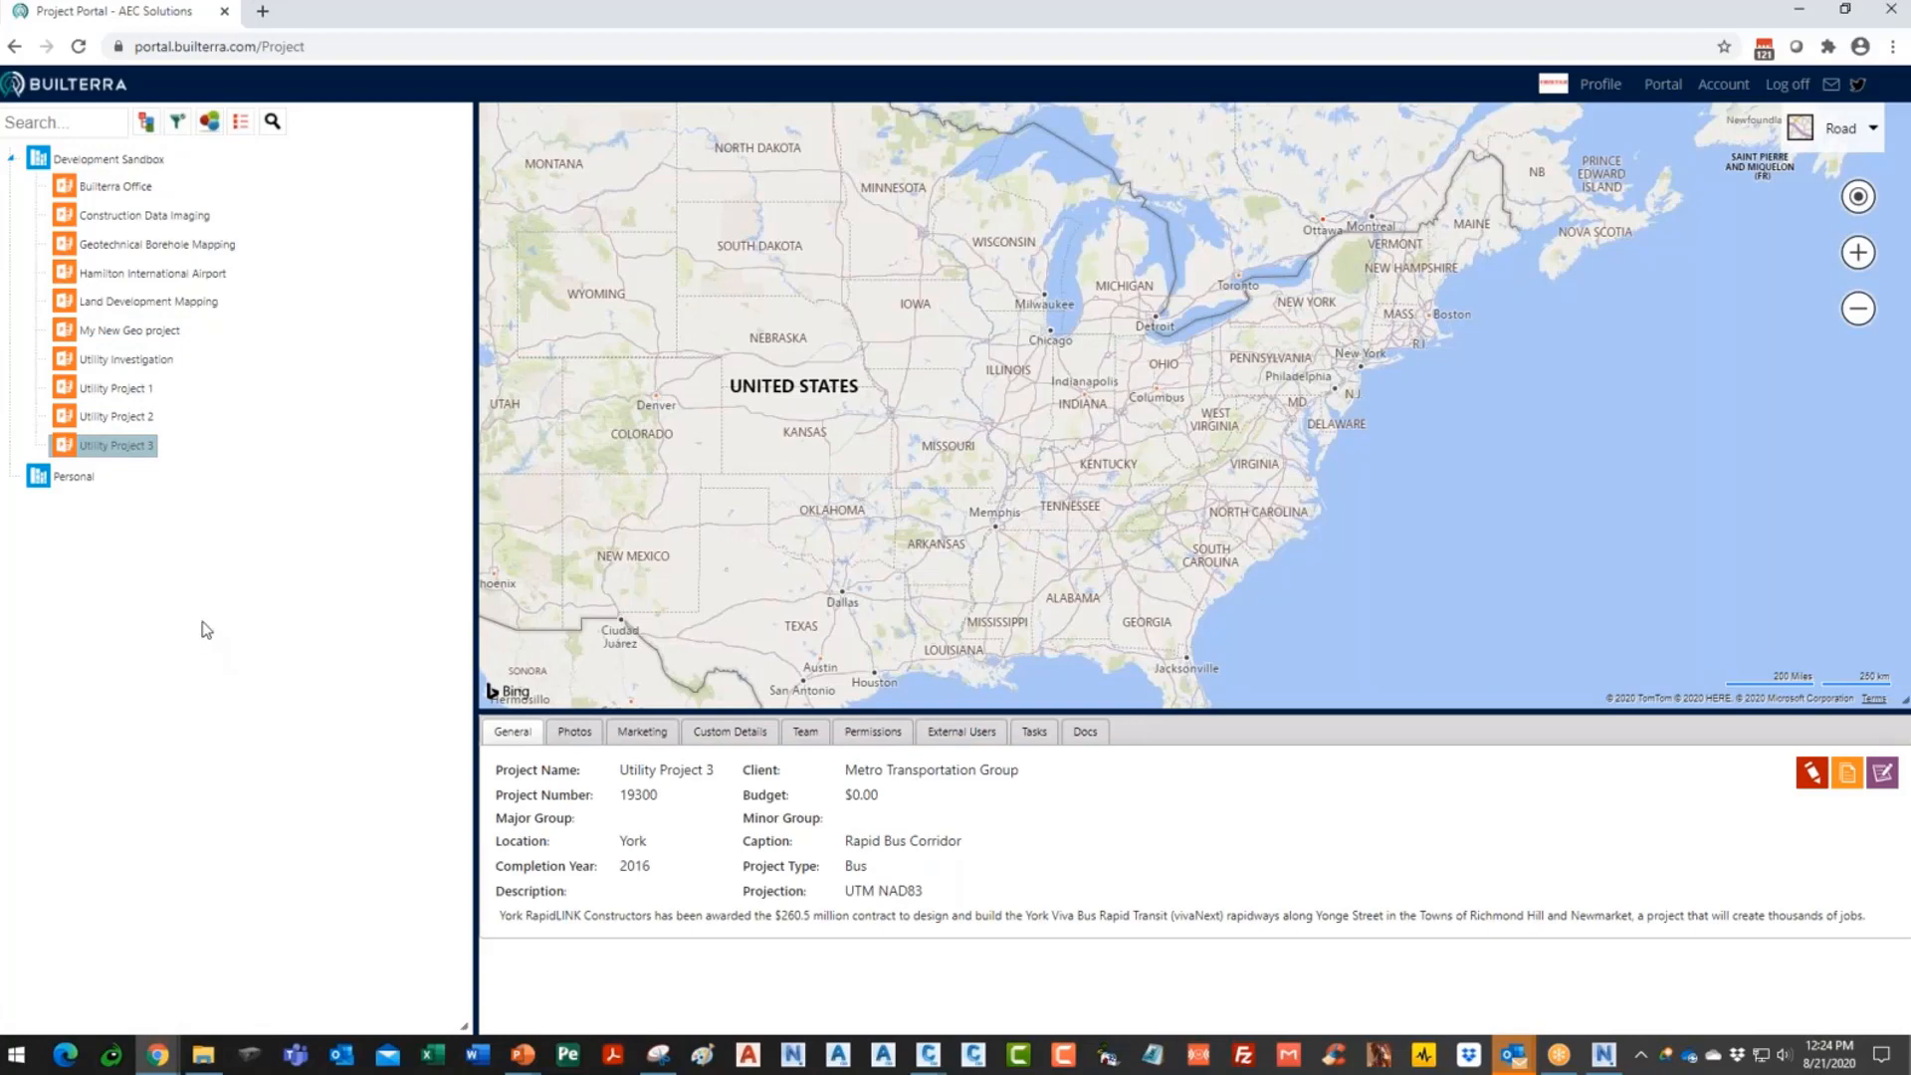
scroll(1214, 469, "up", 5)
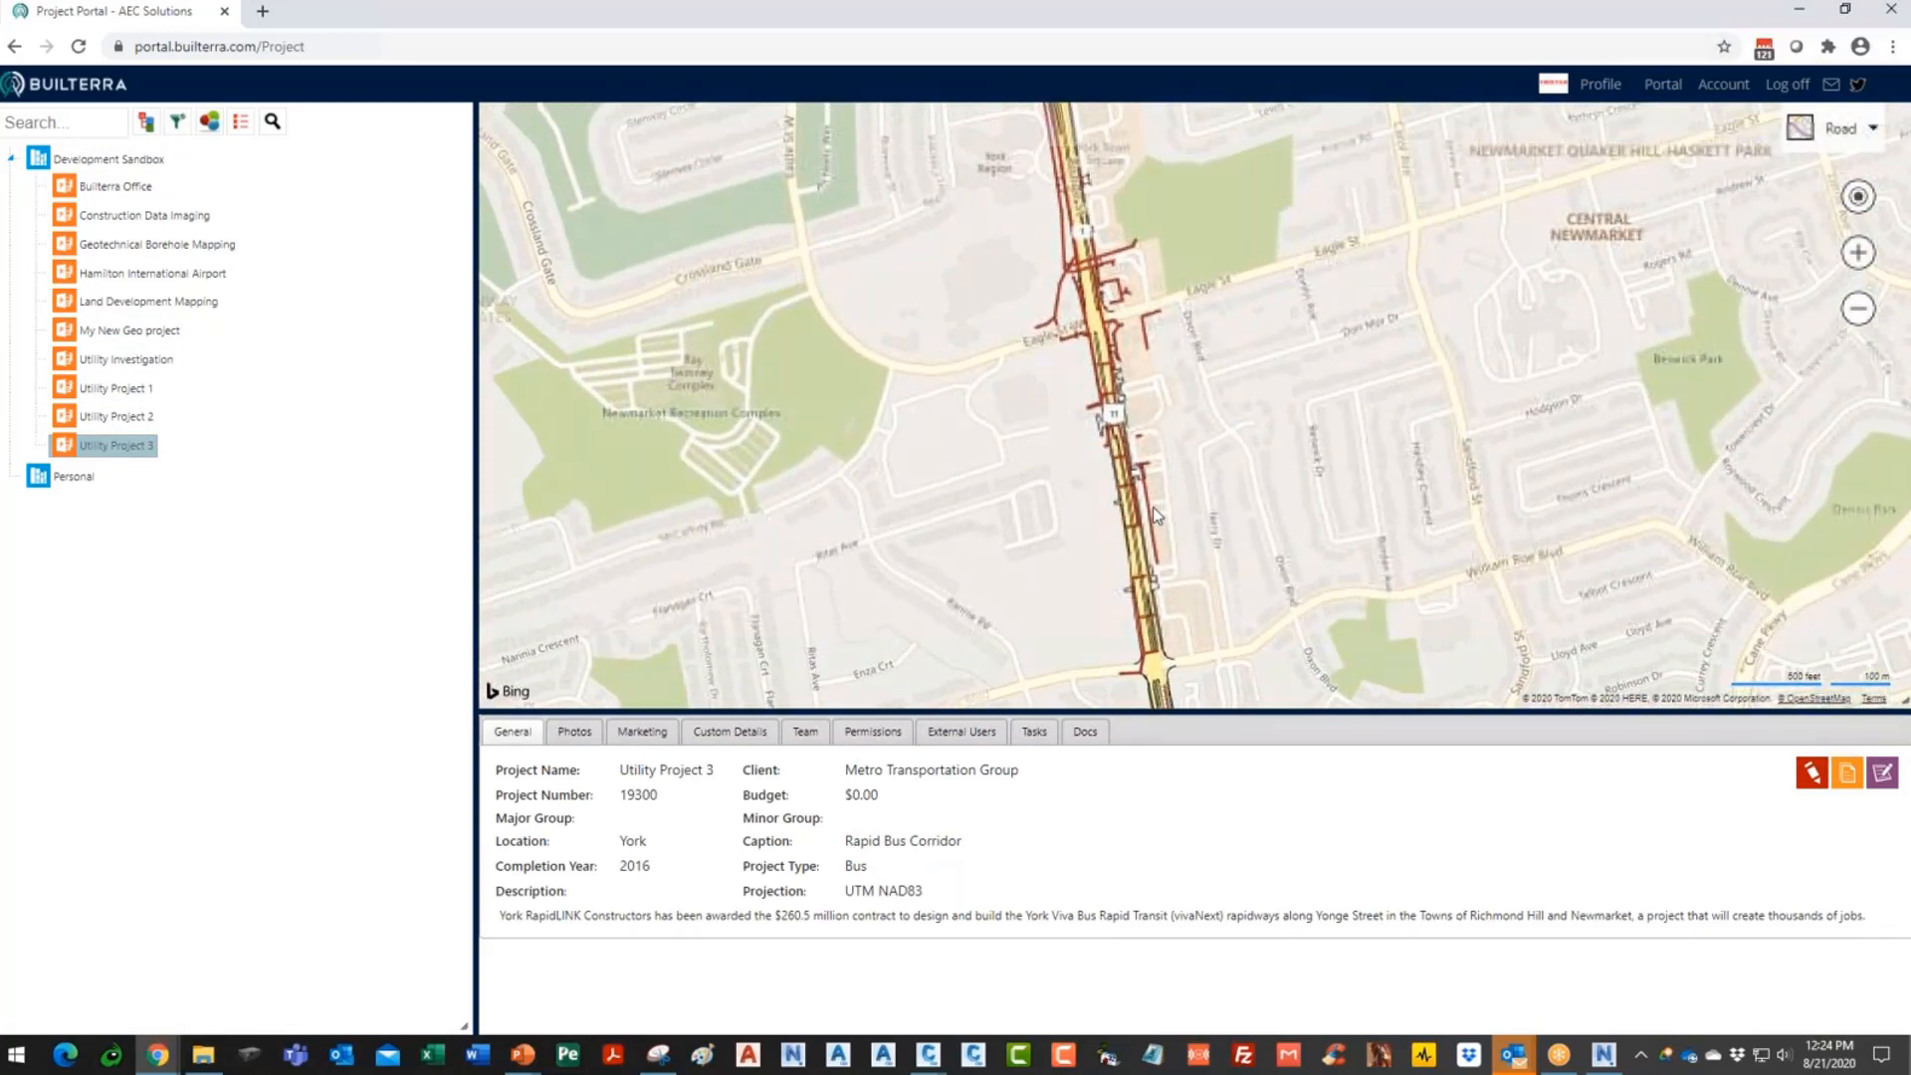
left_click_drag(1236, 518, 1294, 463)
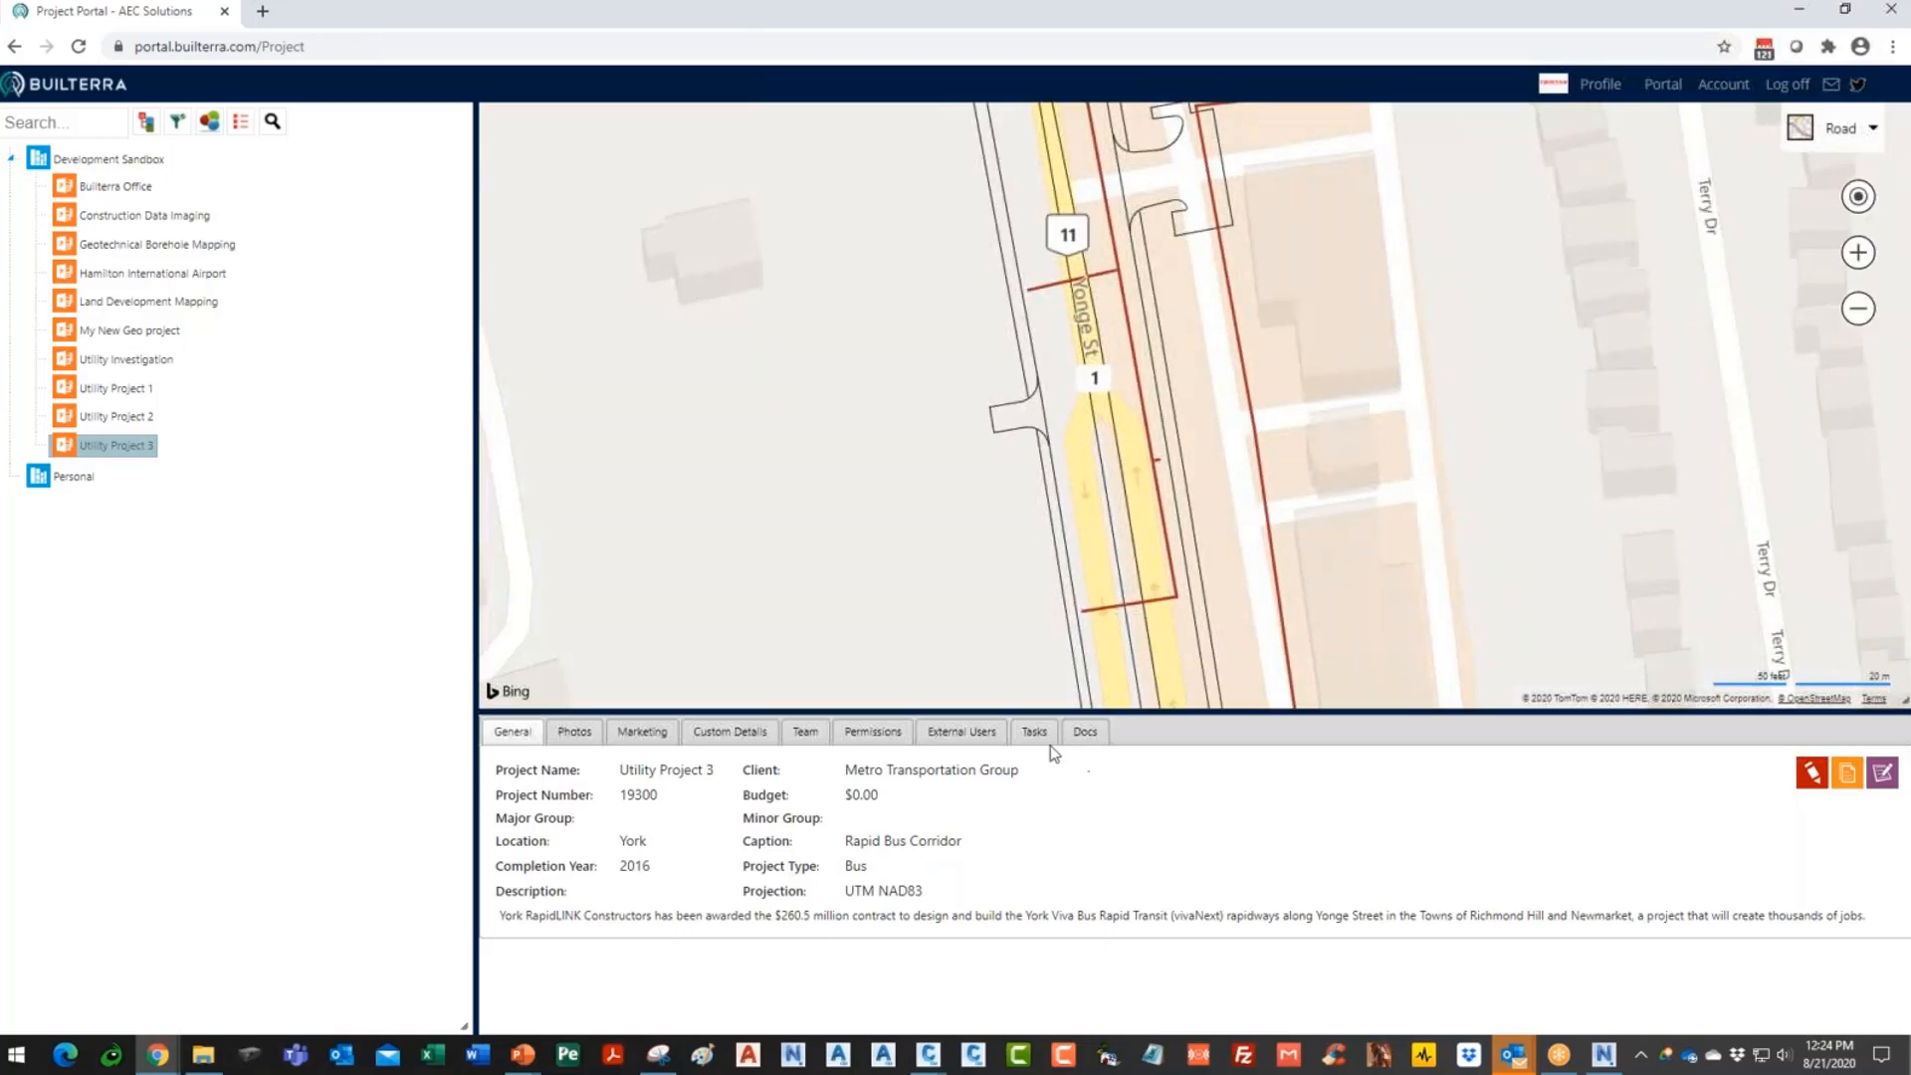
- Review Utility Project 3's Docs and custom details, return to General, and show the William Roe Blvd intersection
left_click(1088, 739)
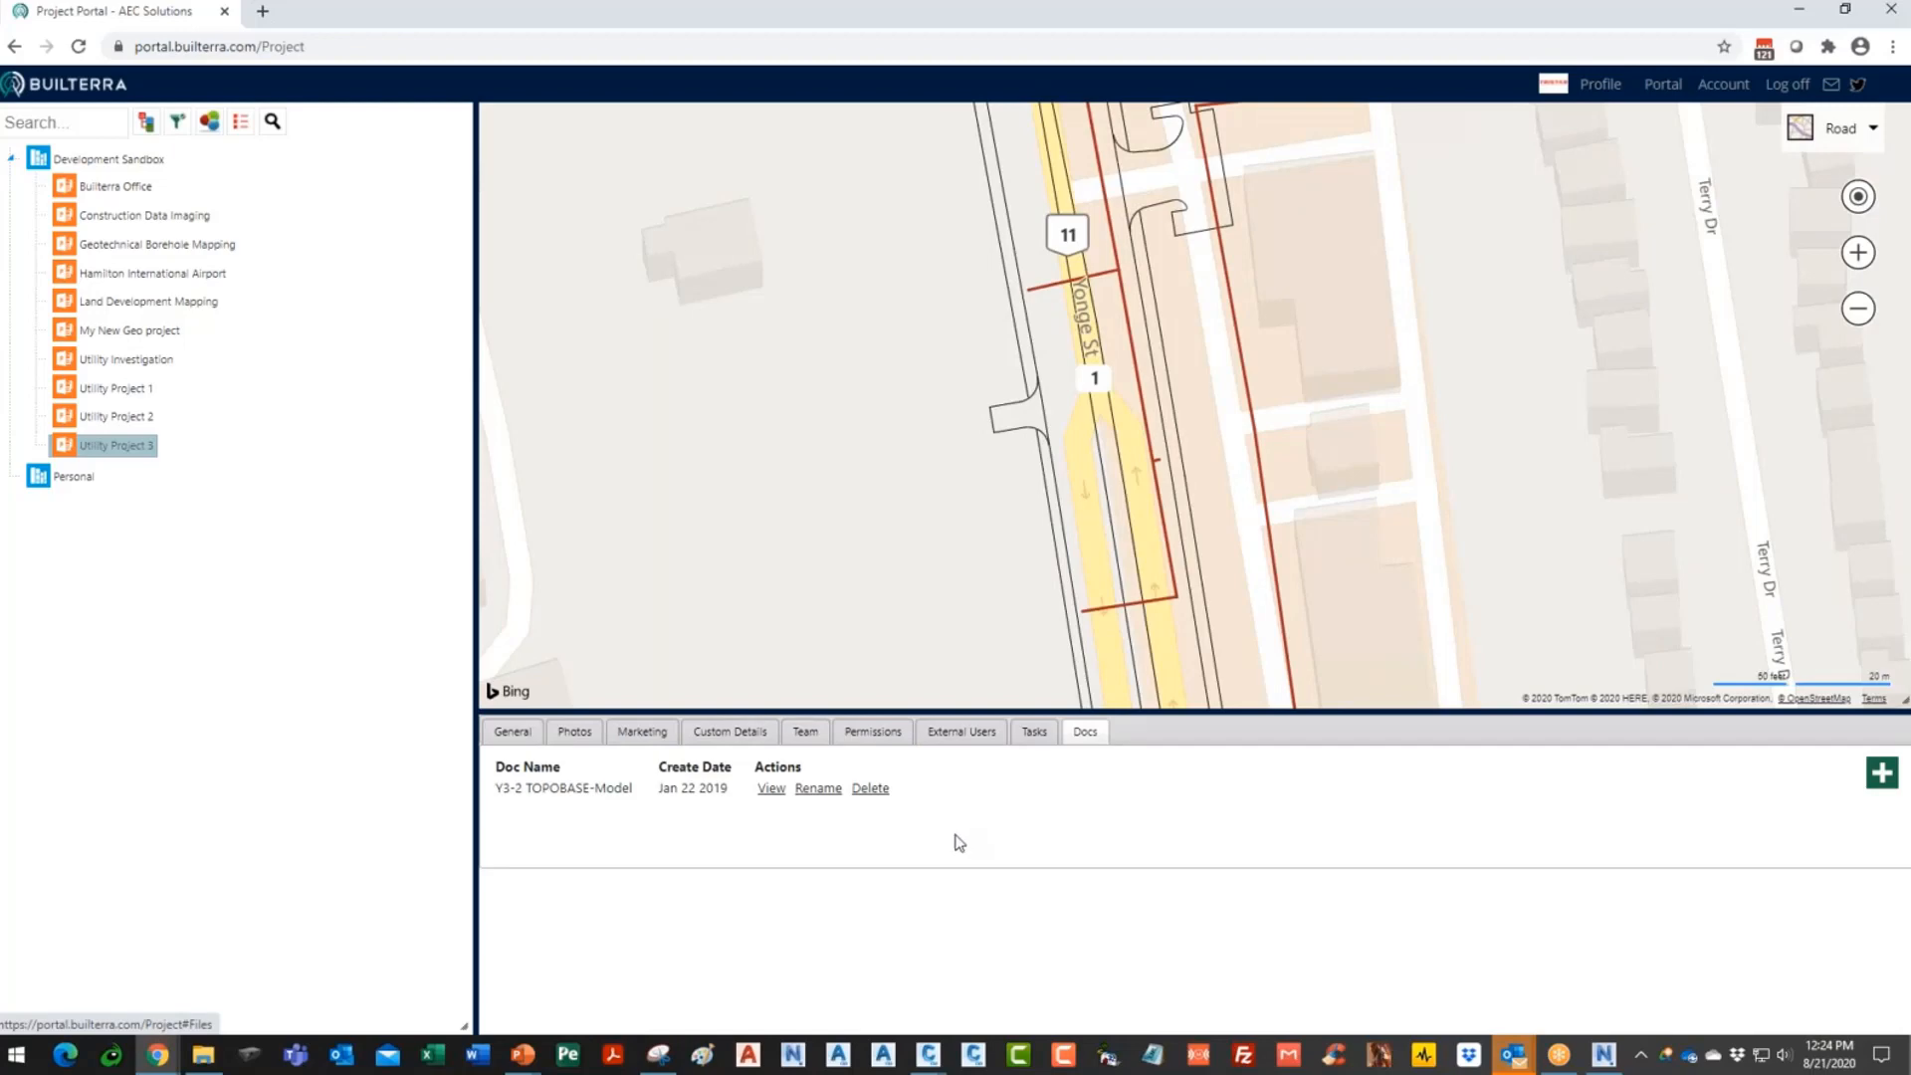
left_click(732, 733)
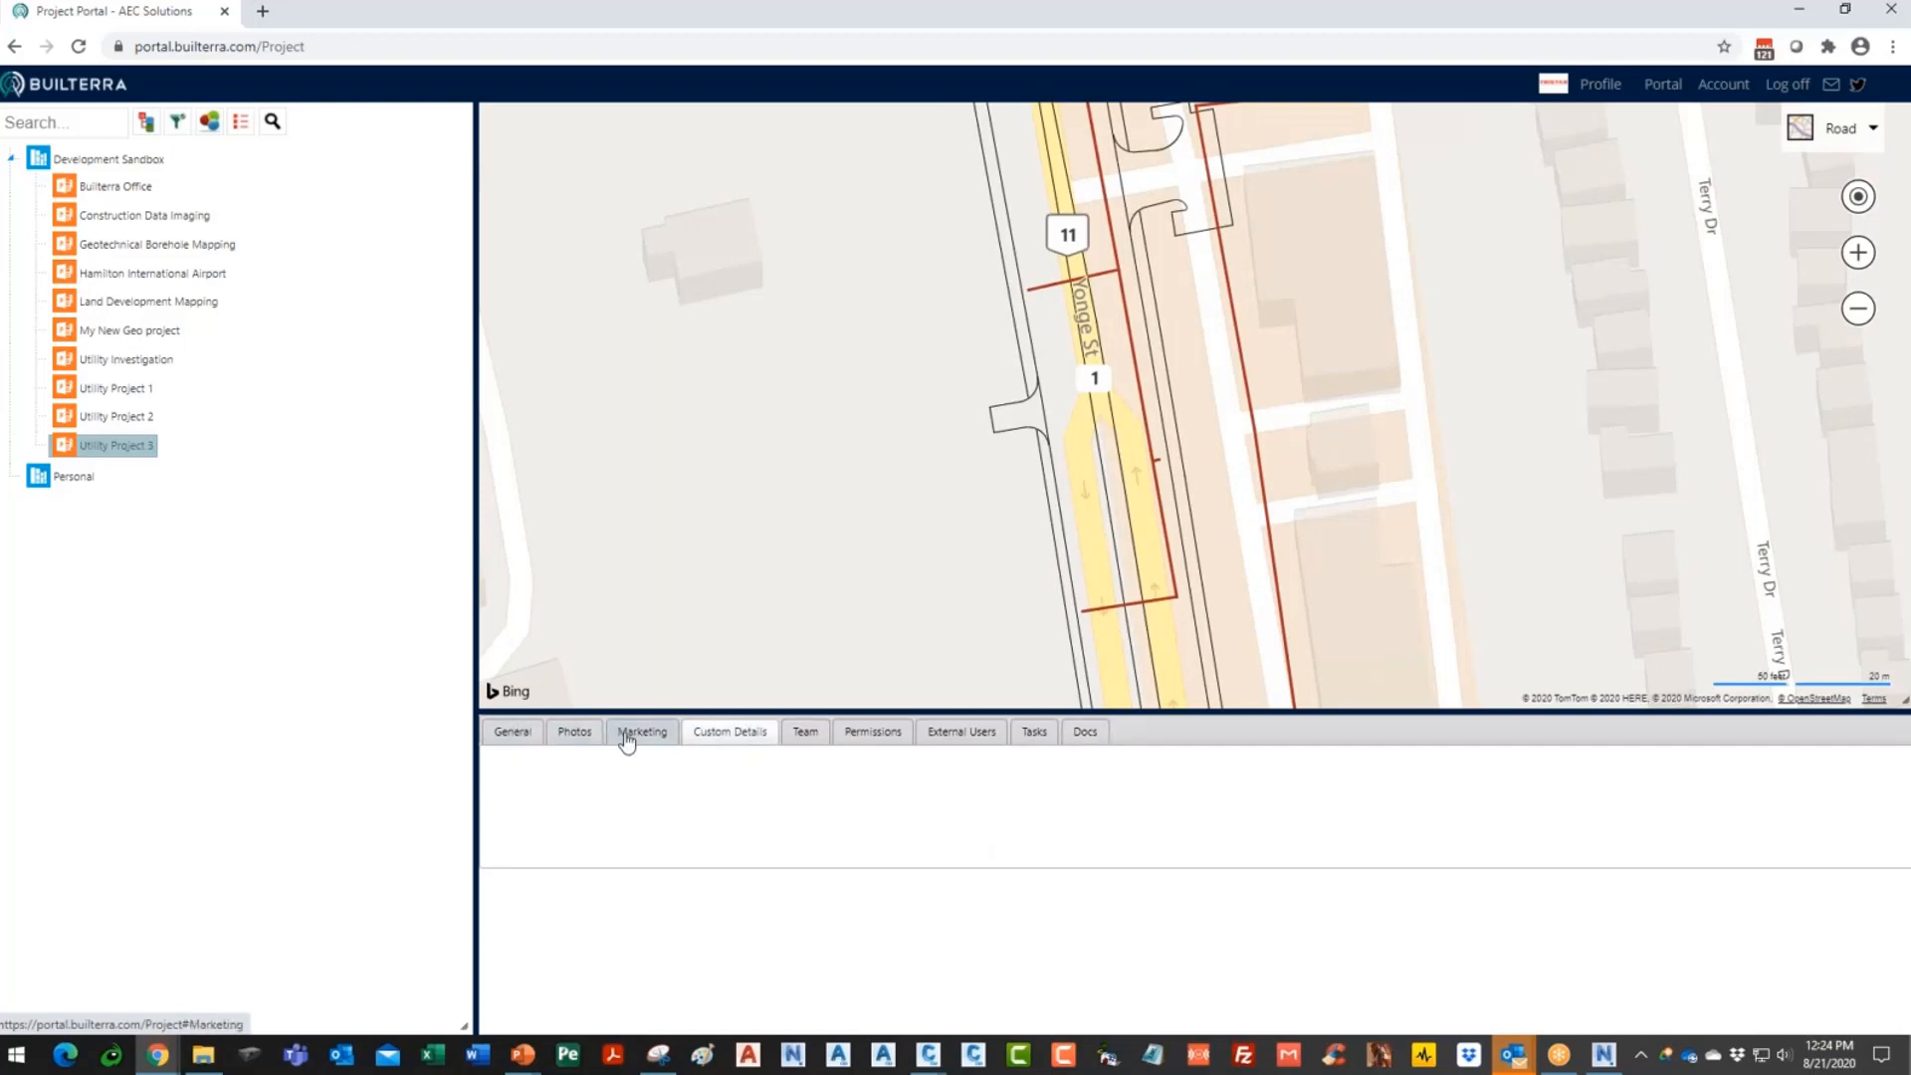
left_click(527, 734)
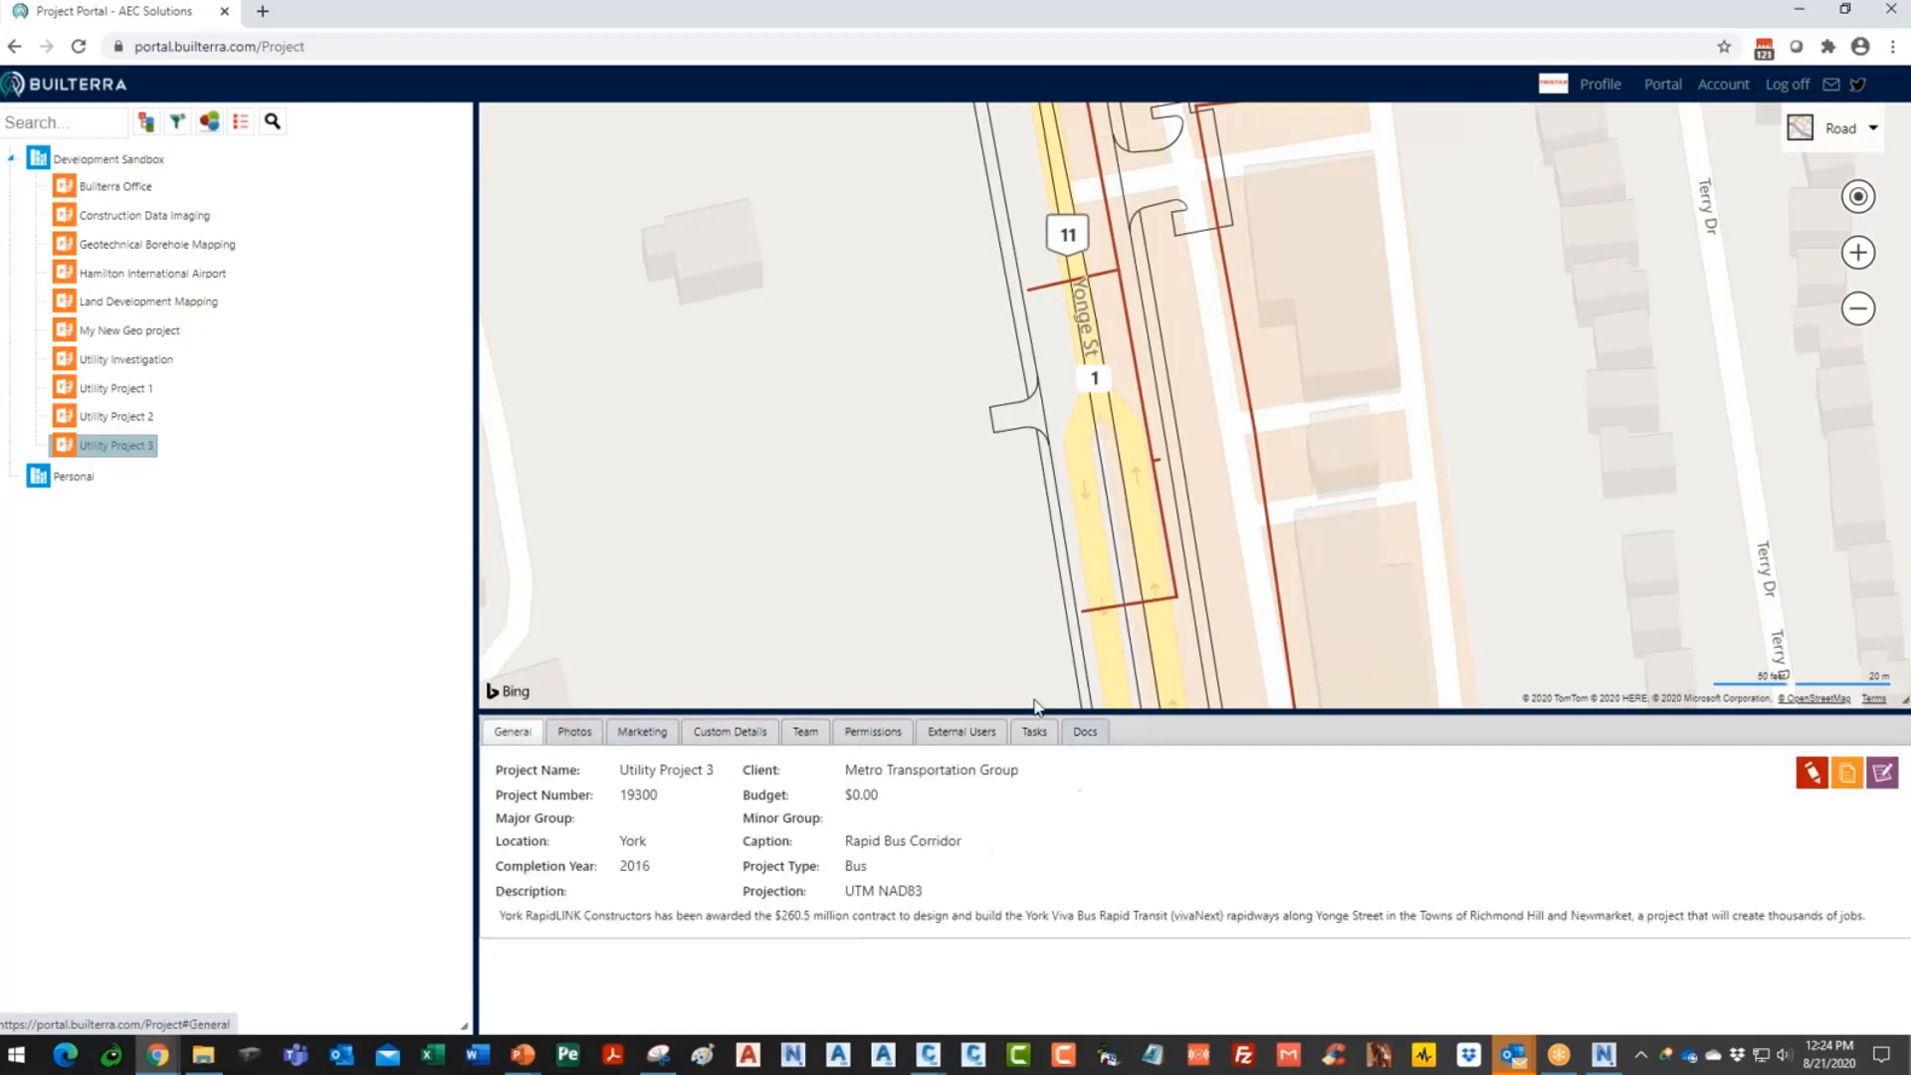
scroll(1263, 507, "down", 3)
left_click_drag(1333, 483, 1245, 430)
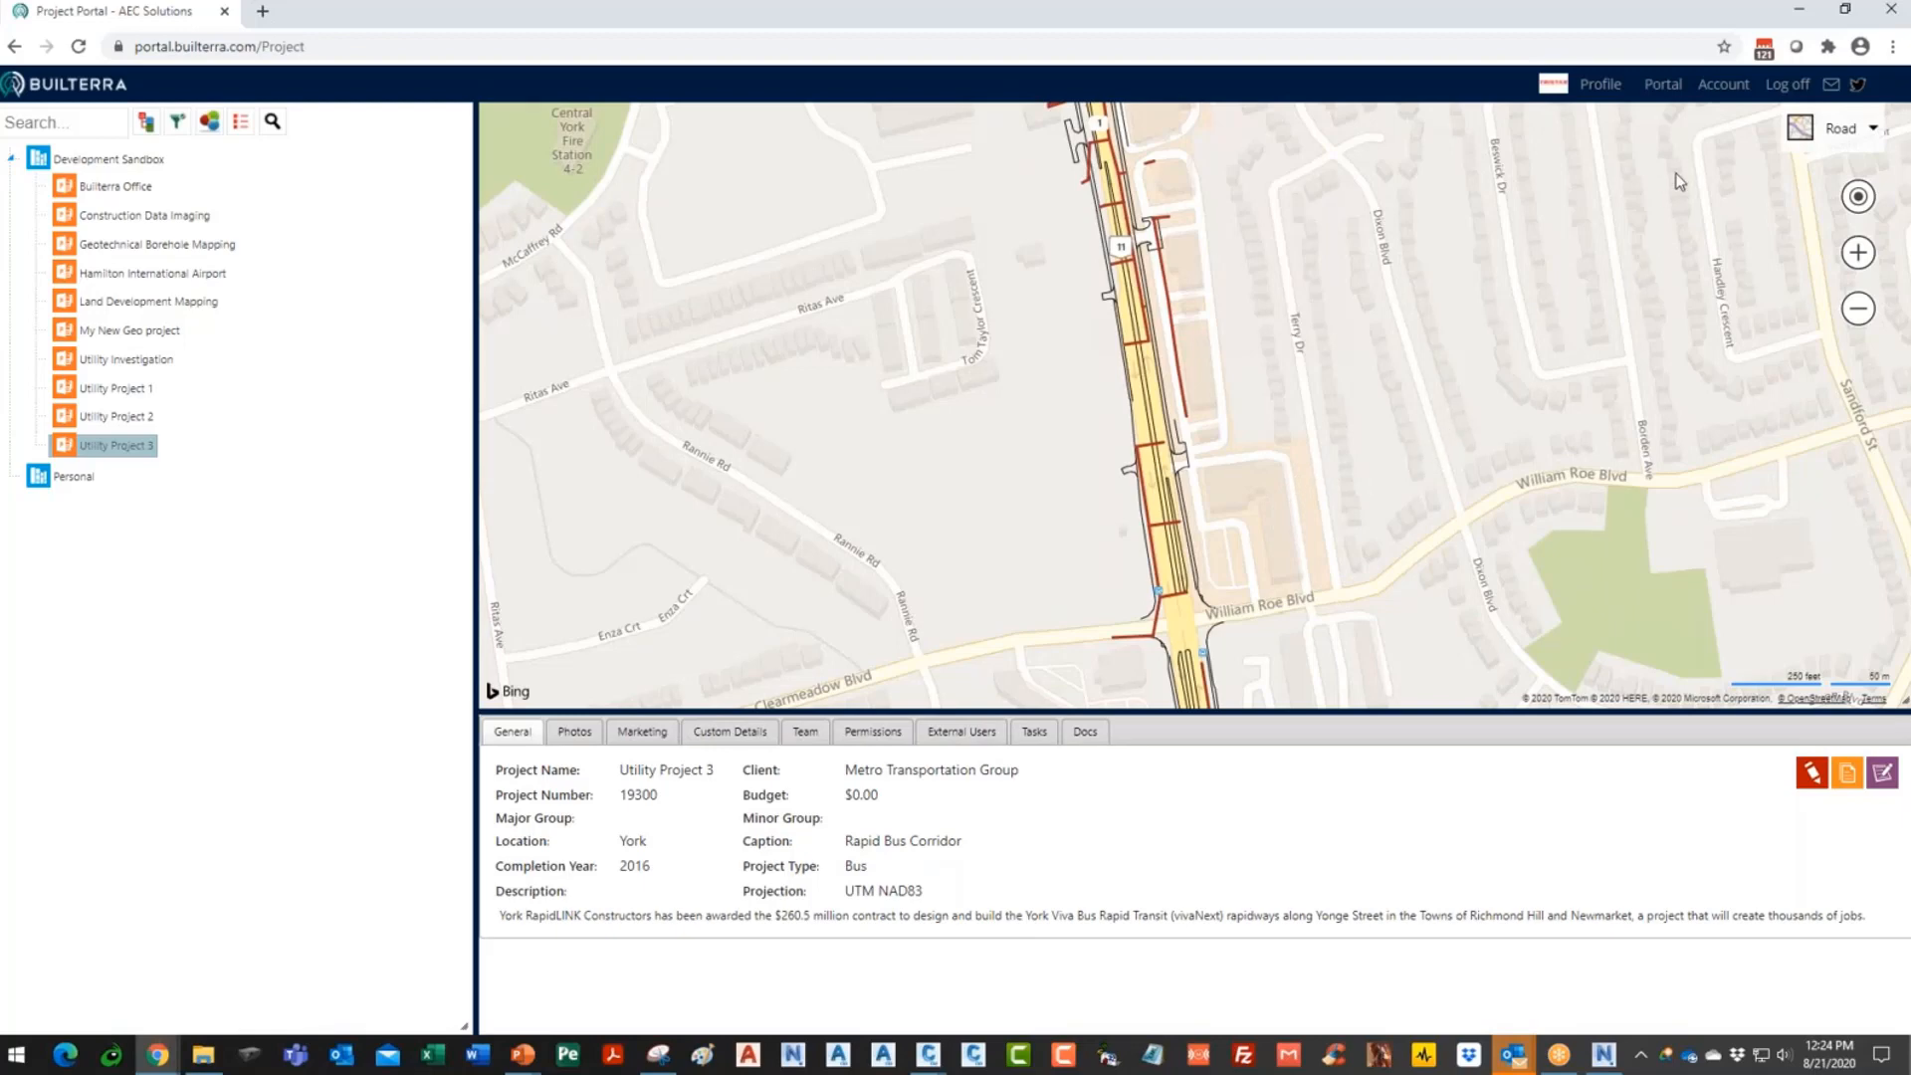
- Open the Inspections portal from the Portal > Inspect menu
mouse_move(1662, 85)
mouse_move(1670, 189)
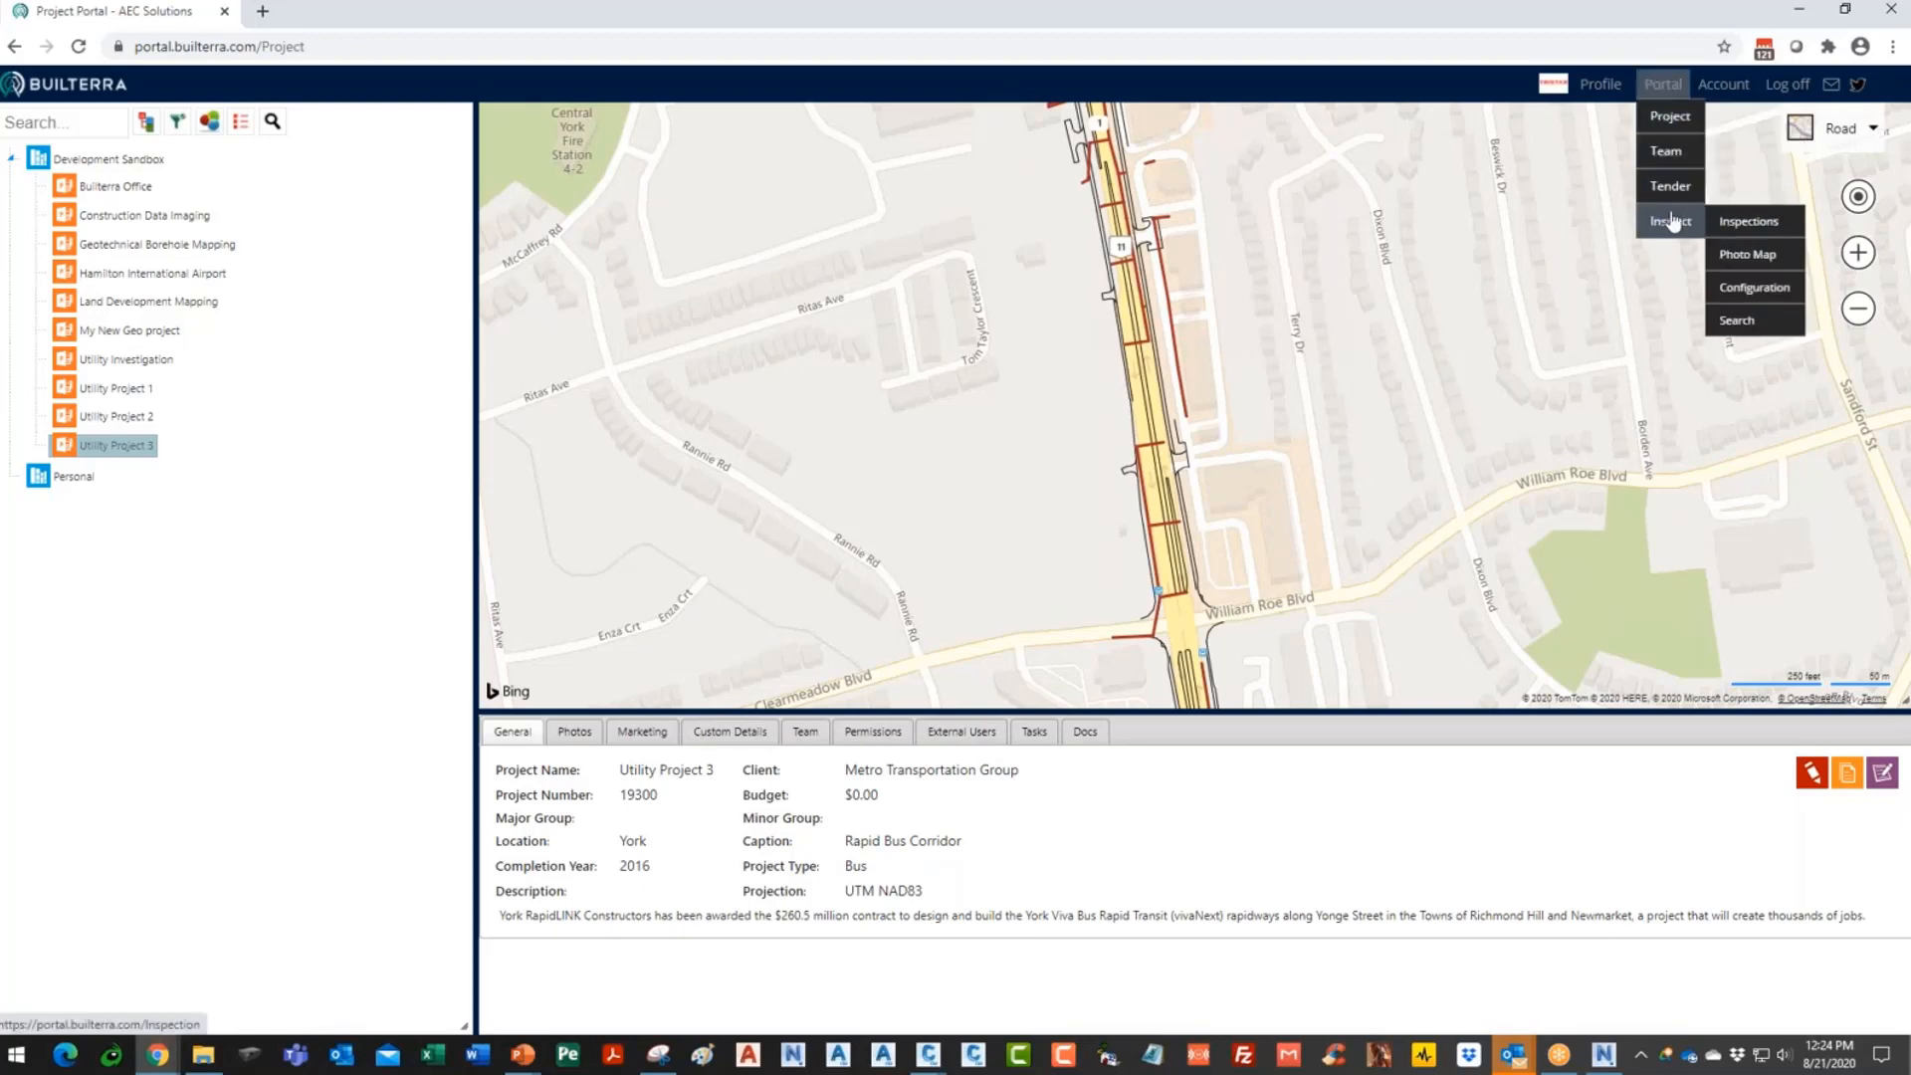
mouse_move(1670, 229)
left_click(1748, 222)
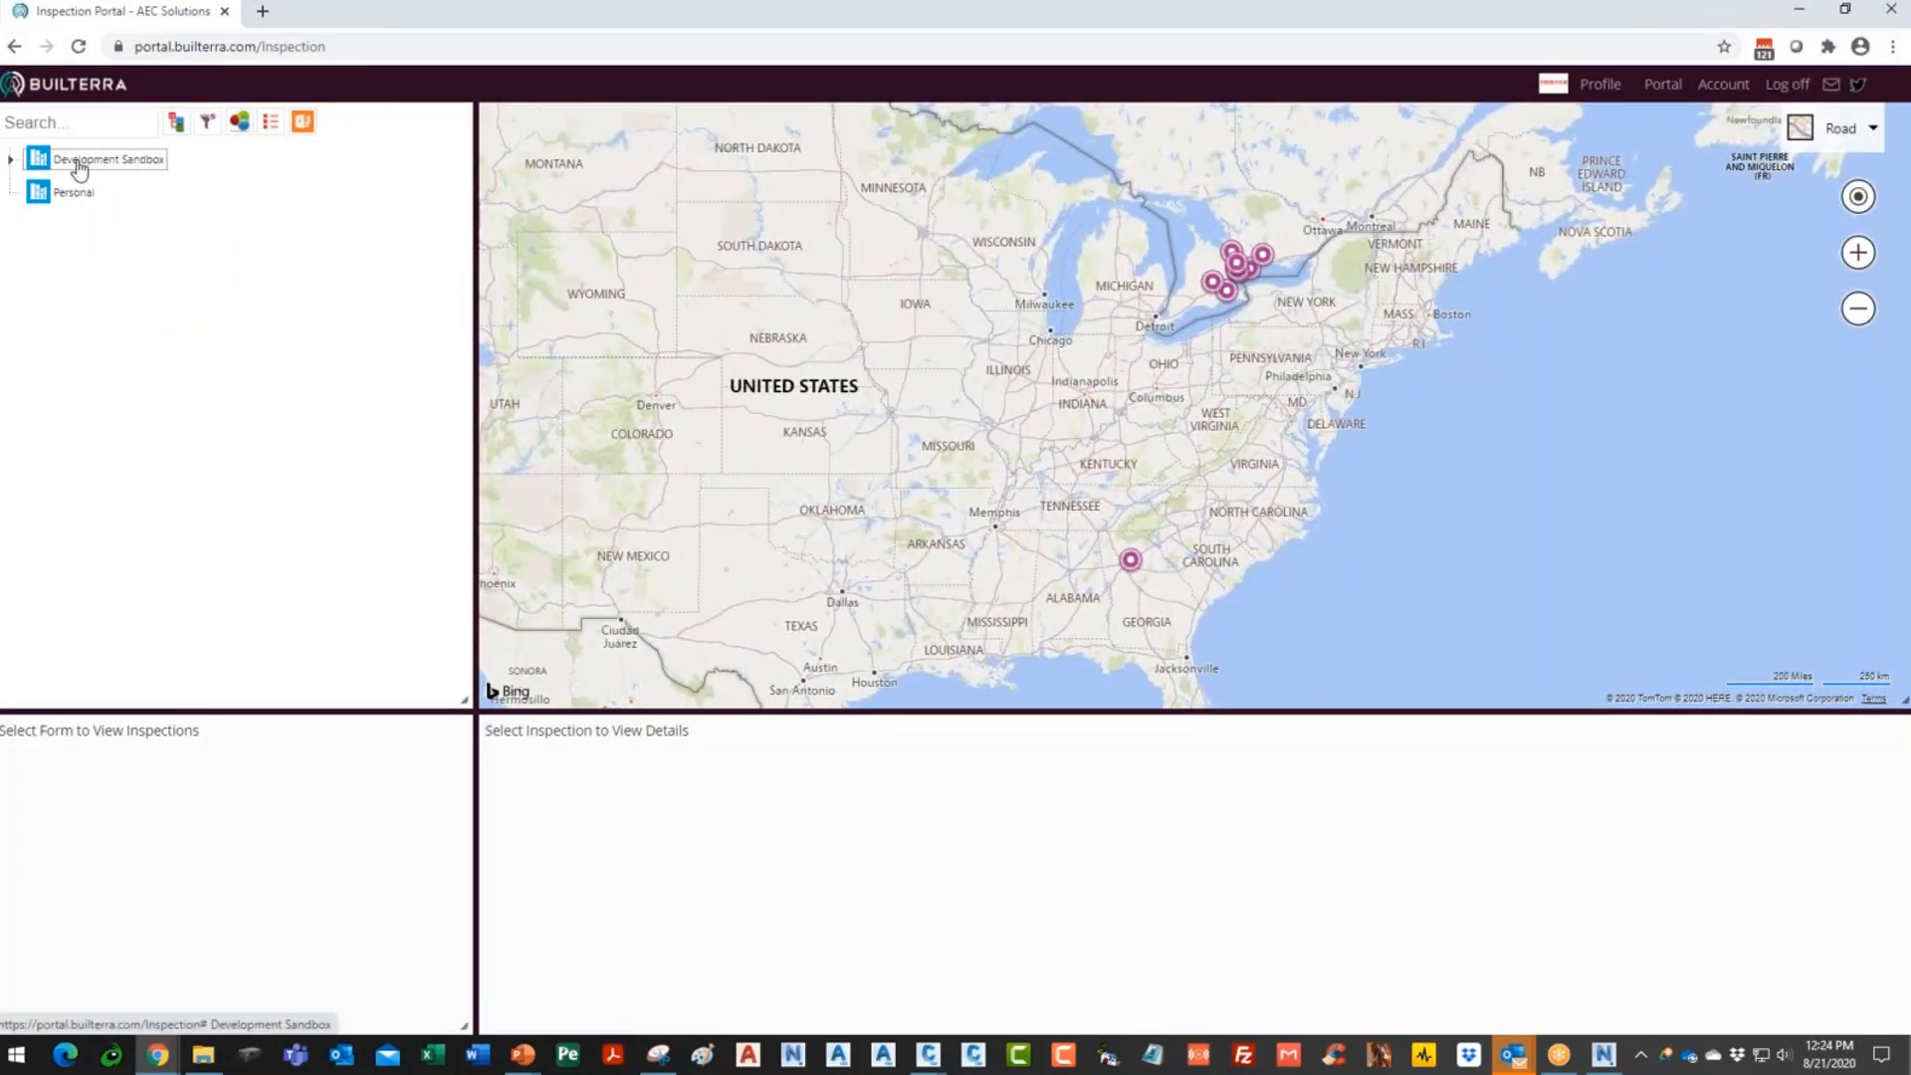
- Expand Development Sandbox > Utility Project 3 and load the City Testpit Data inspections
left_click(11, 159)
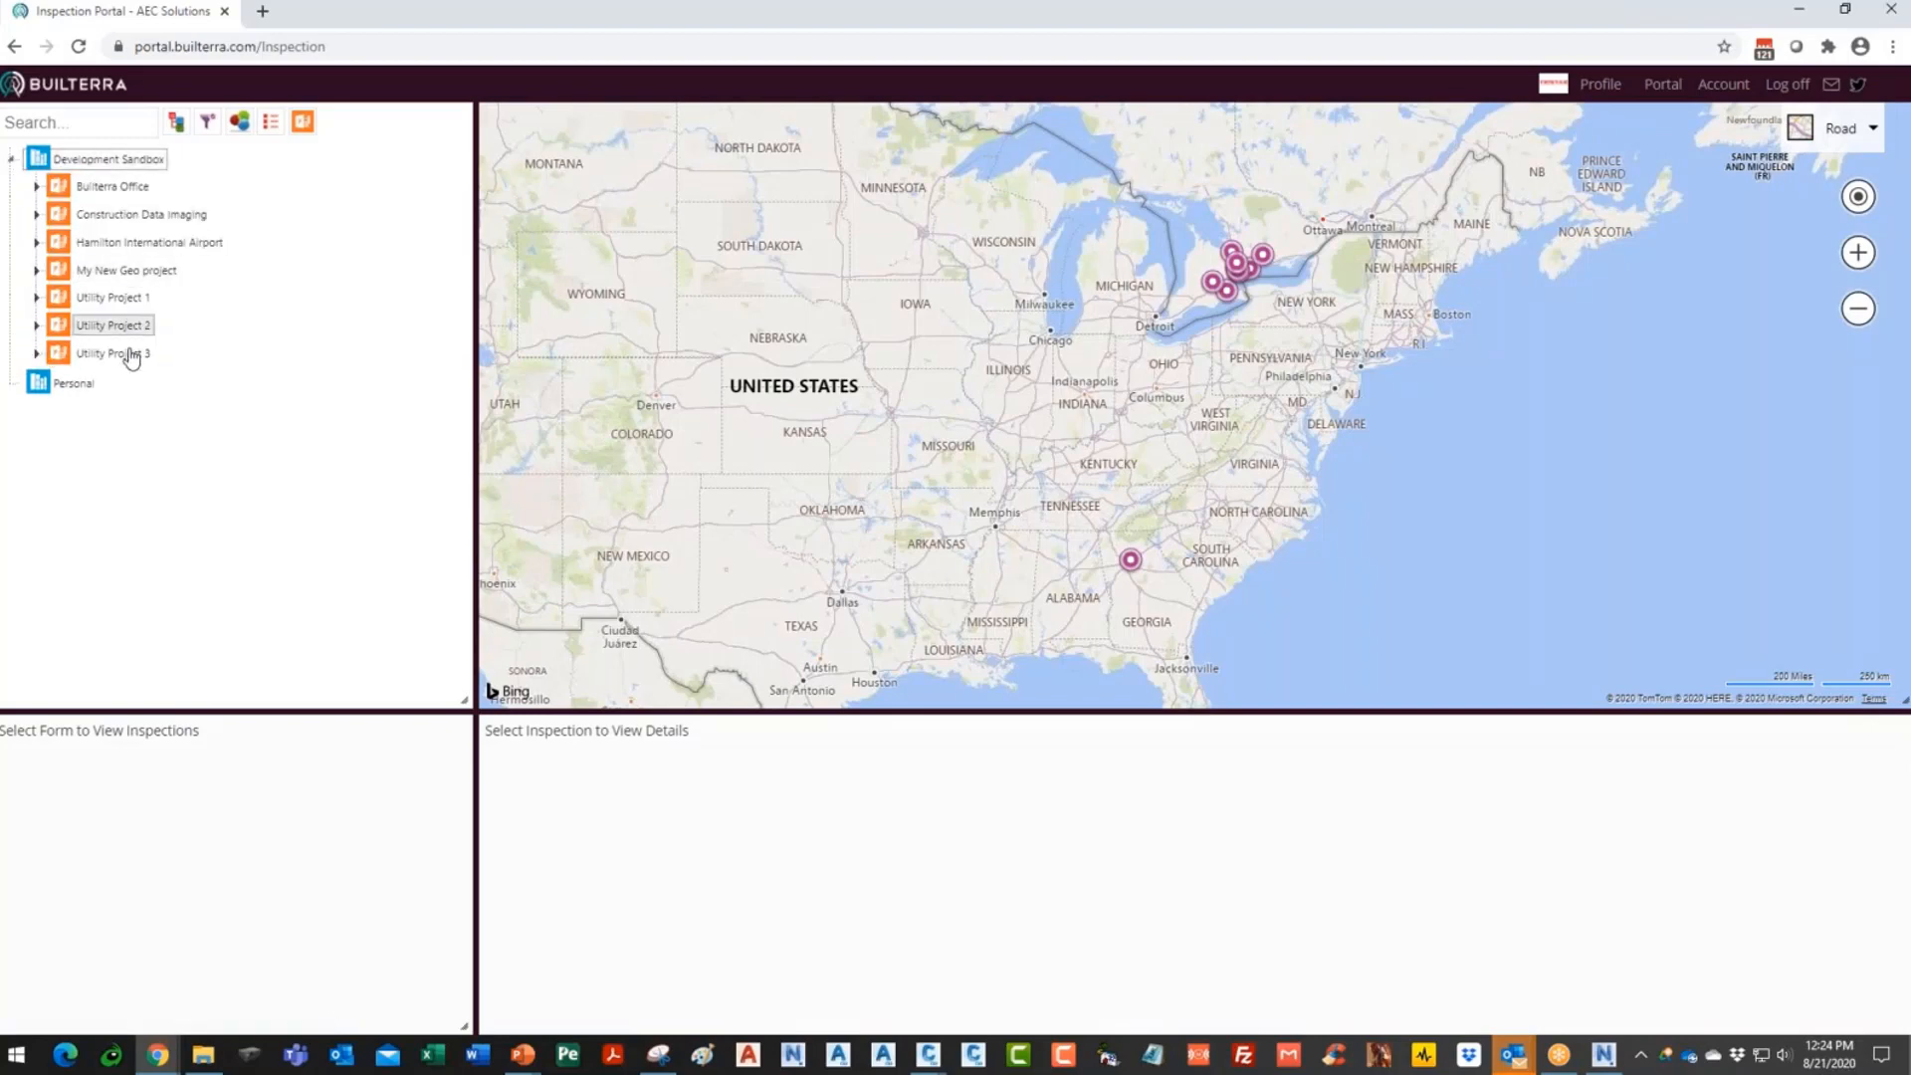
scroll(1253, 353, "up", 4)
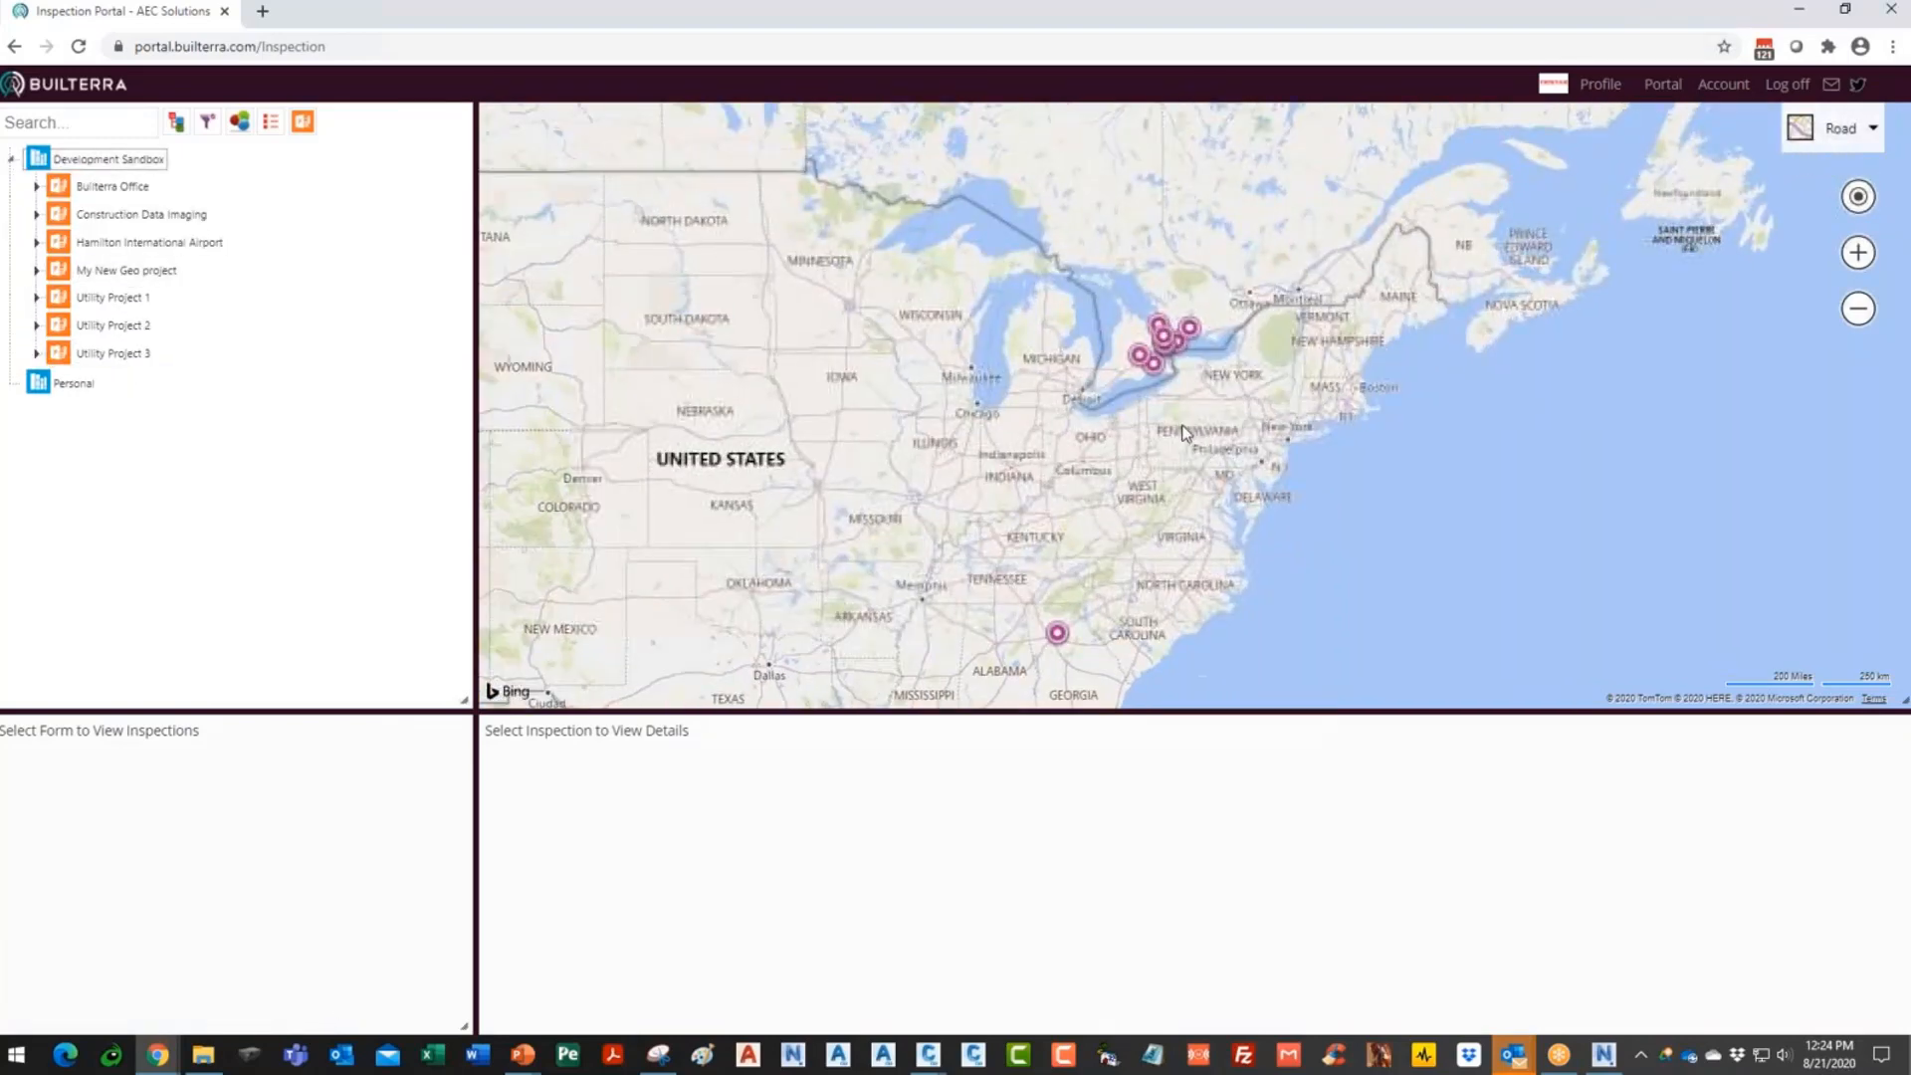
scroll(1182, 414, "up", 2)
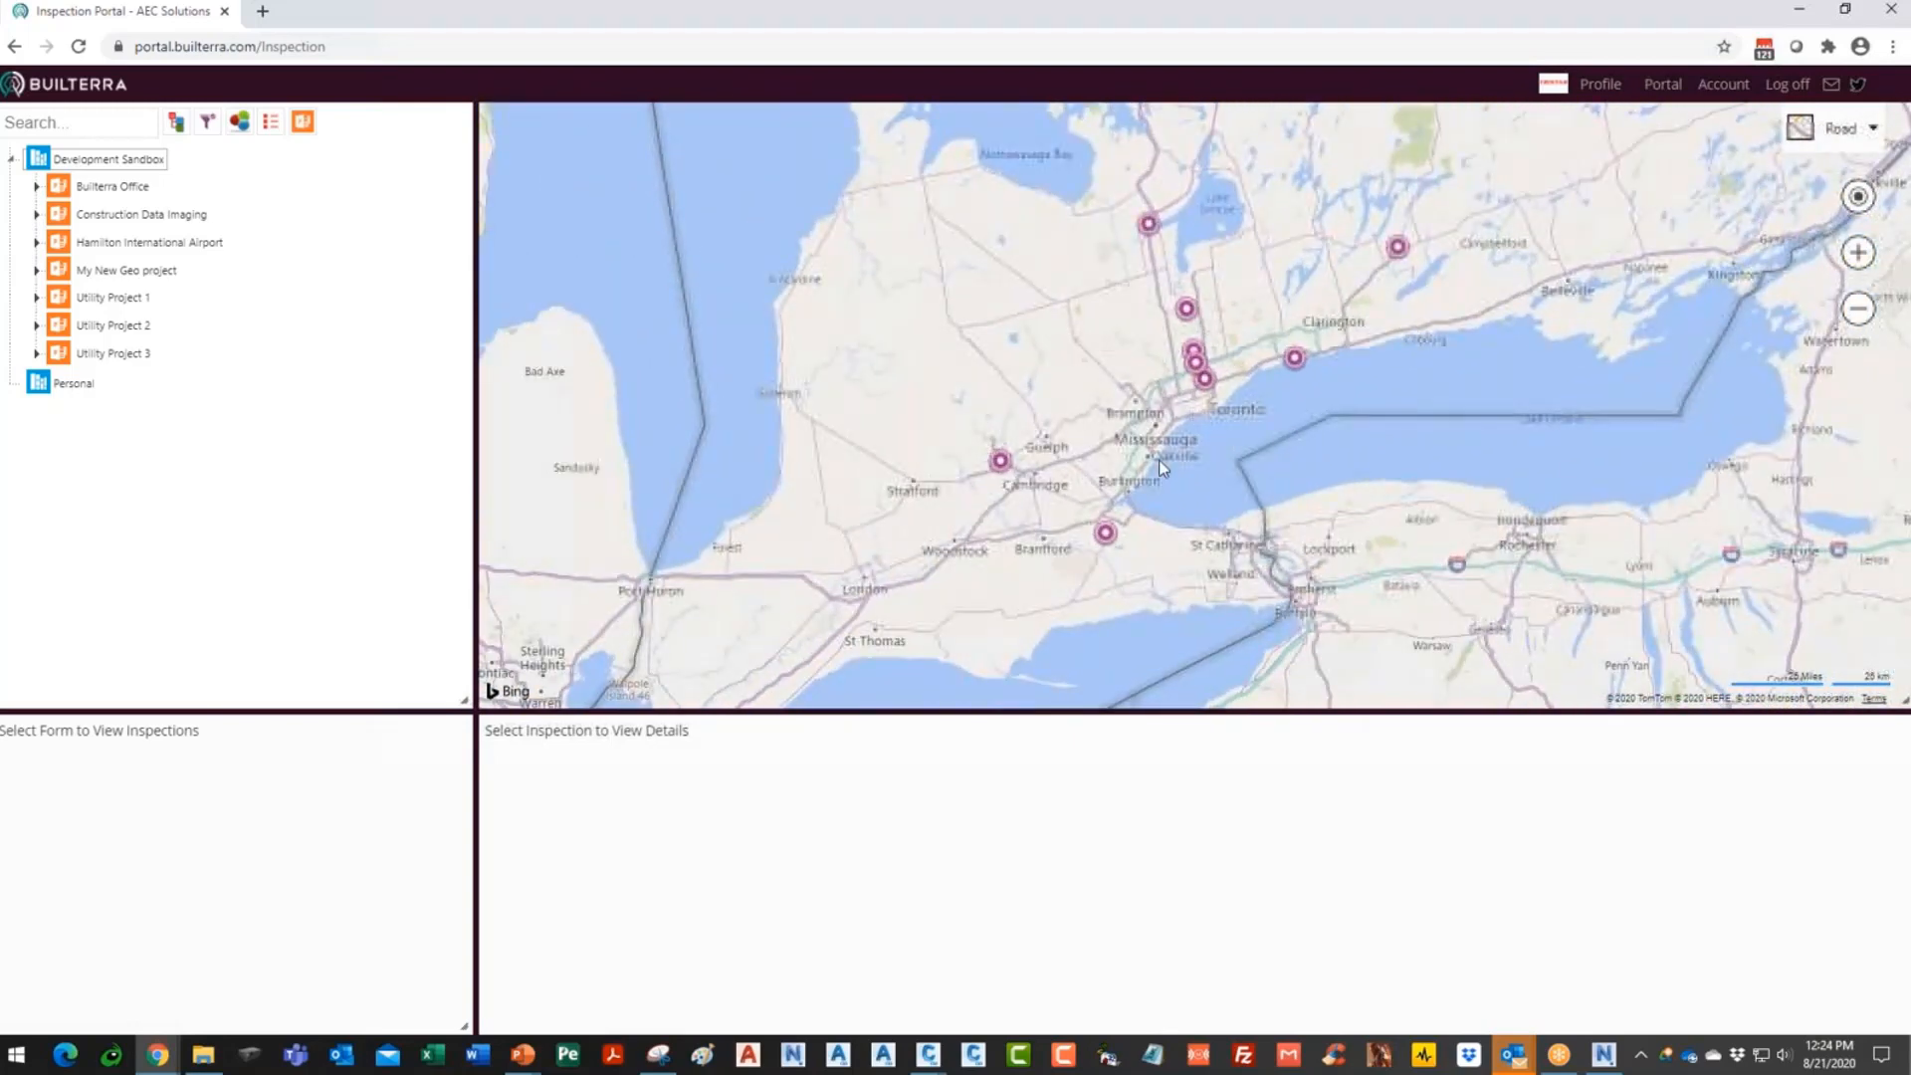
left_click(37, 353)
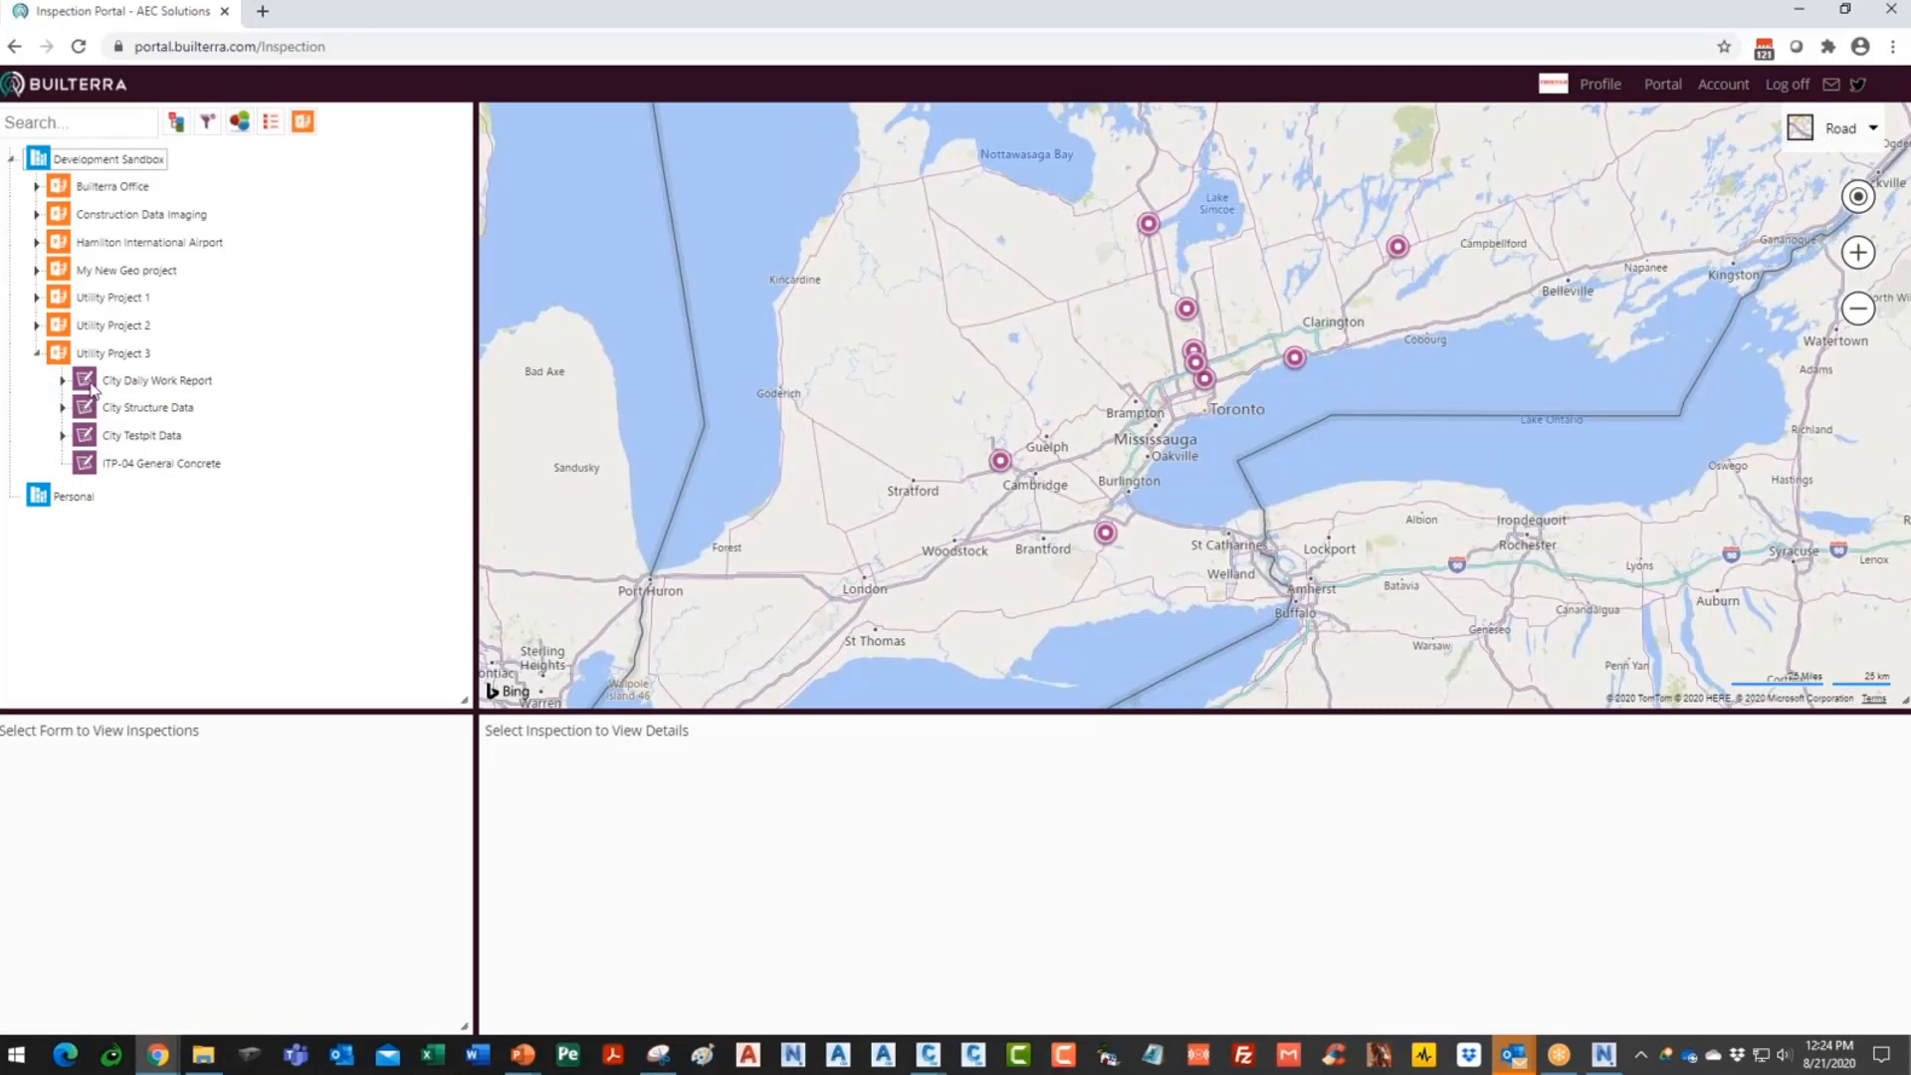
left_click(144, 438)
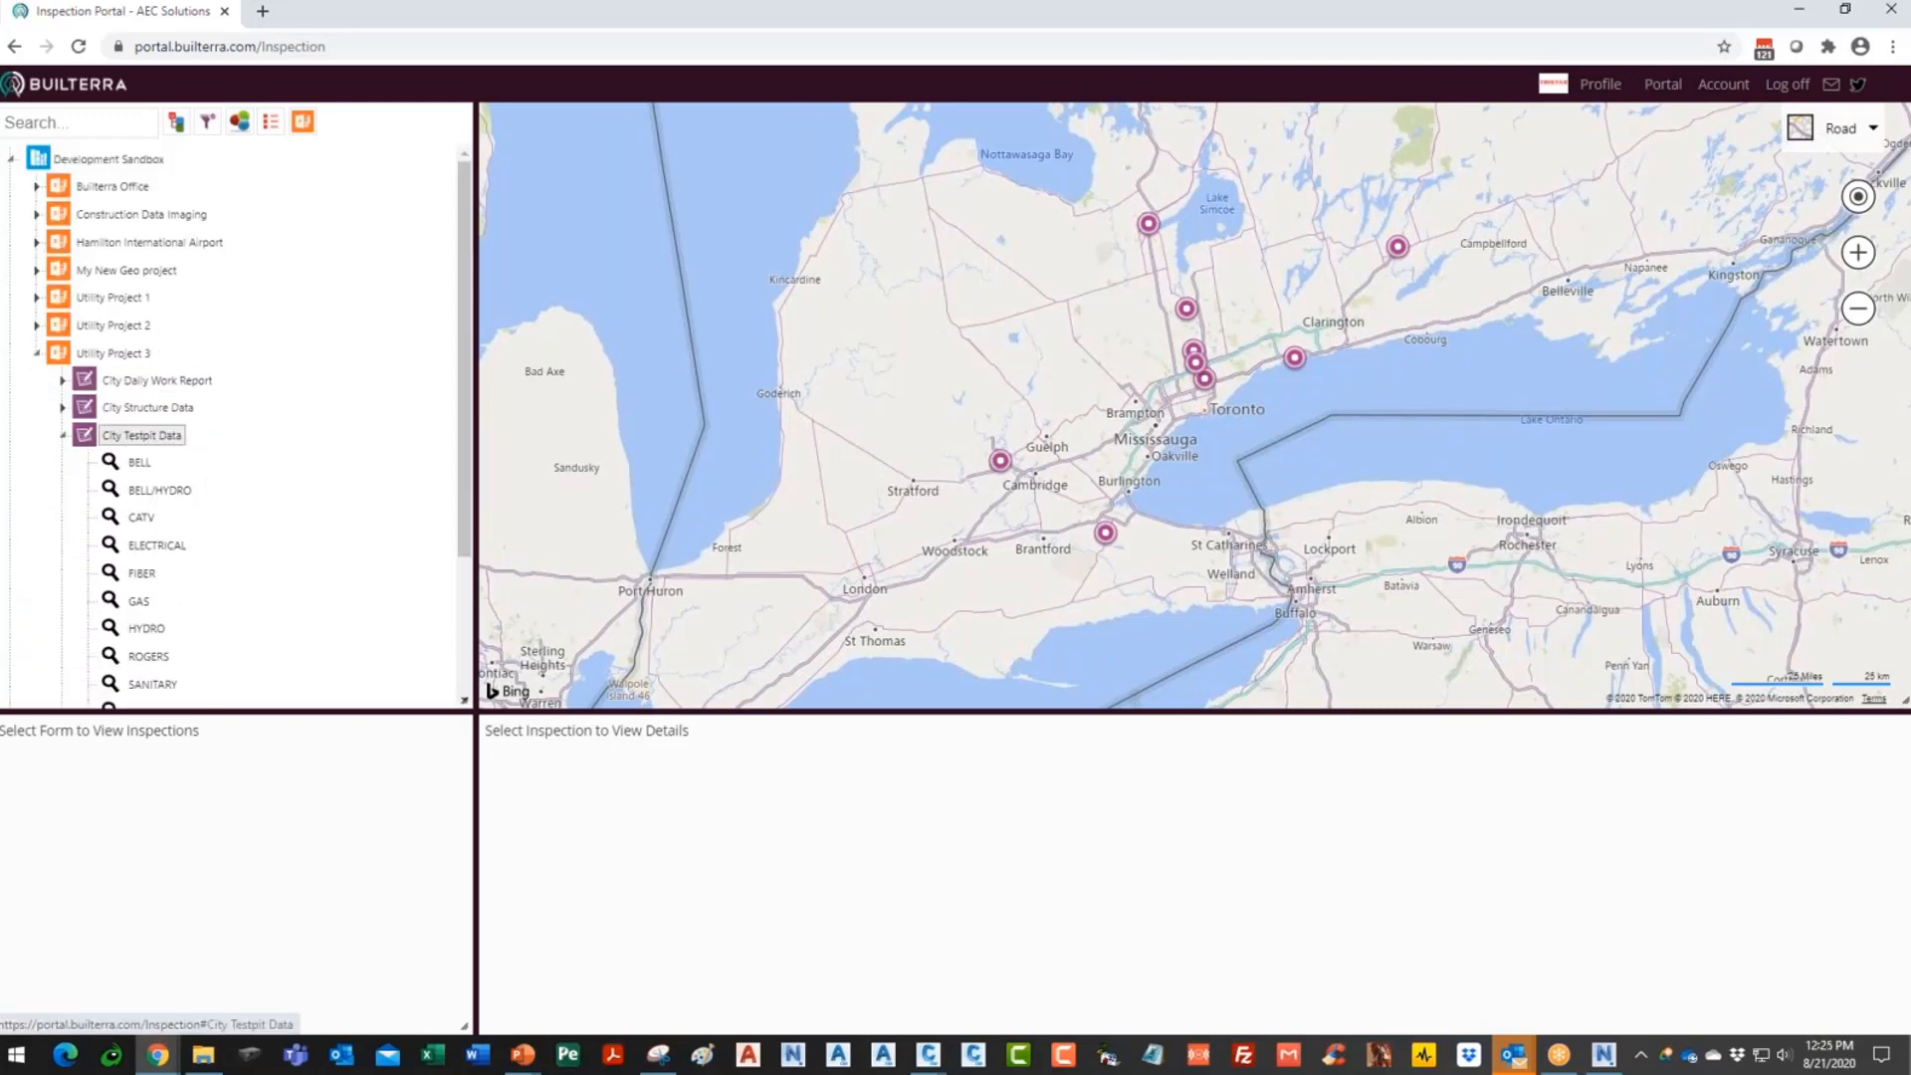
left_click_drag(219, 712, 241, 804)
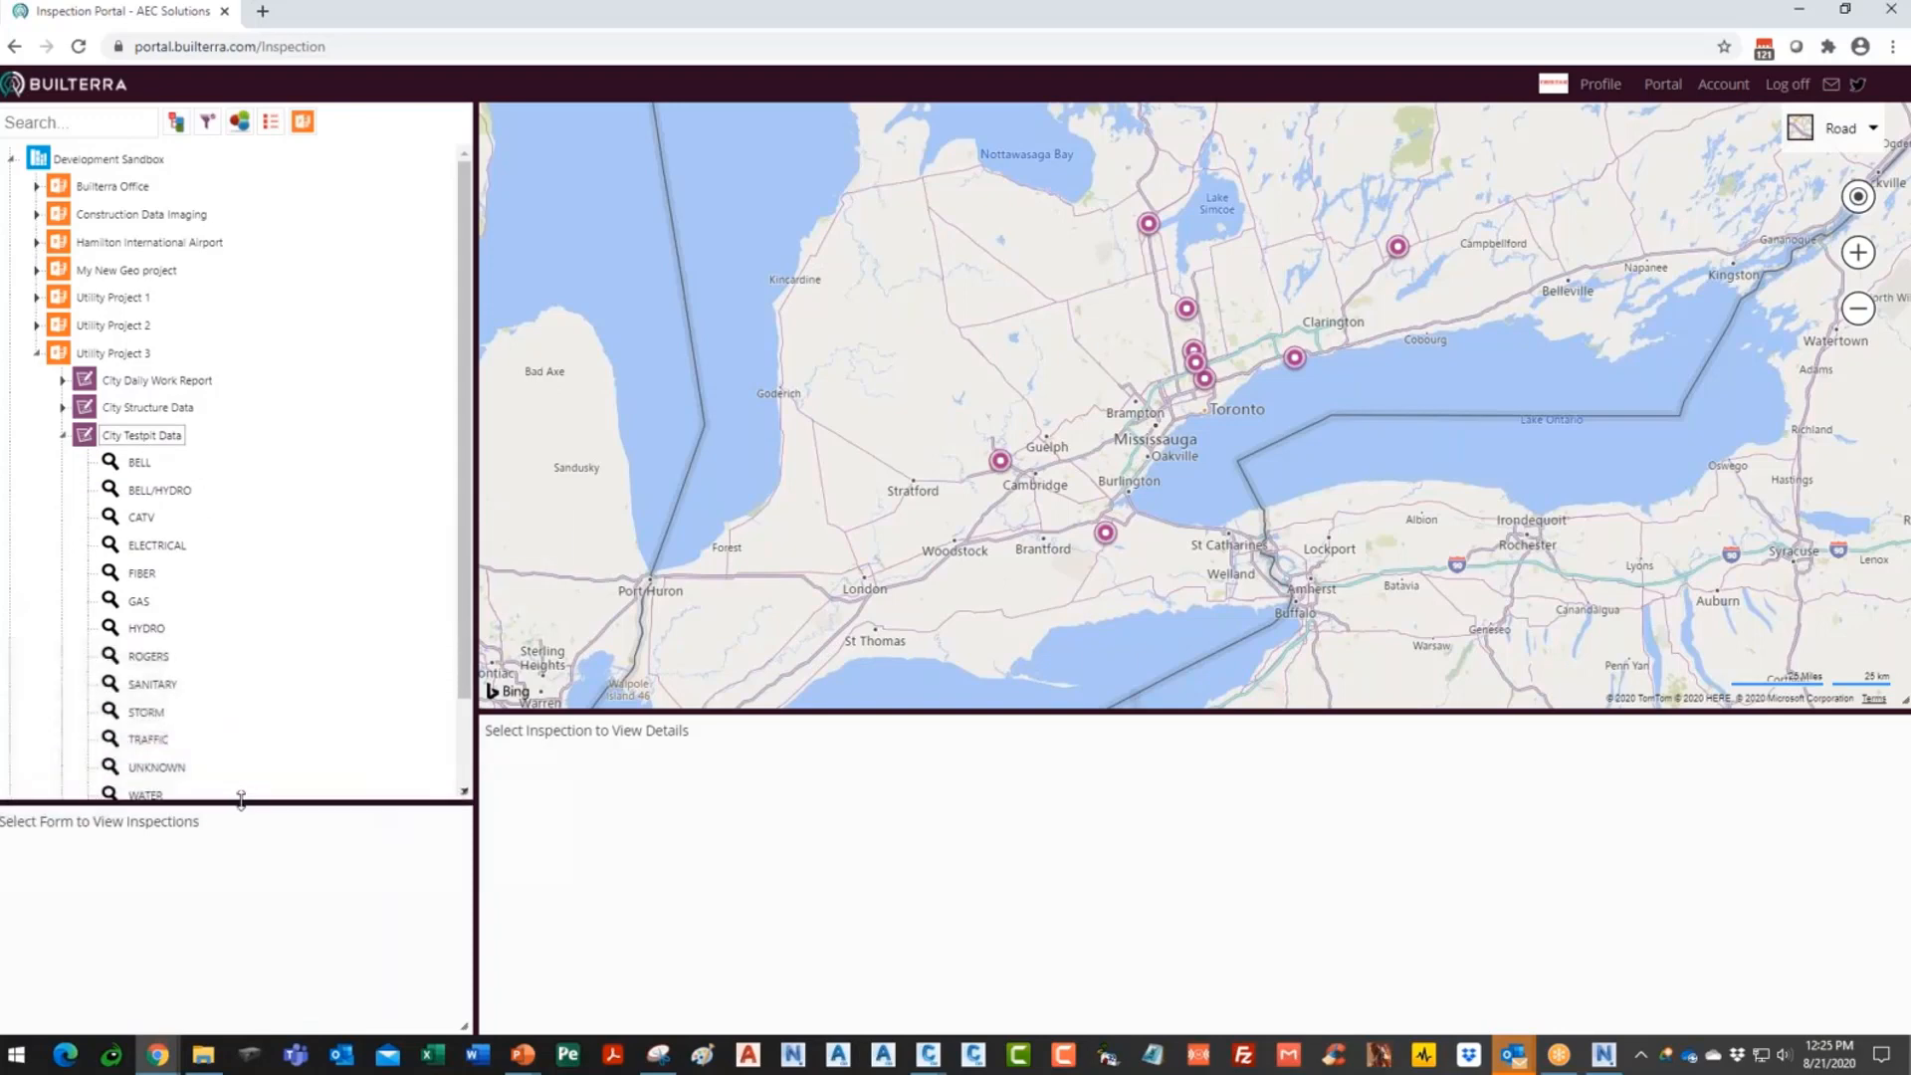
left_click(150, 442)
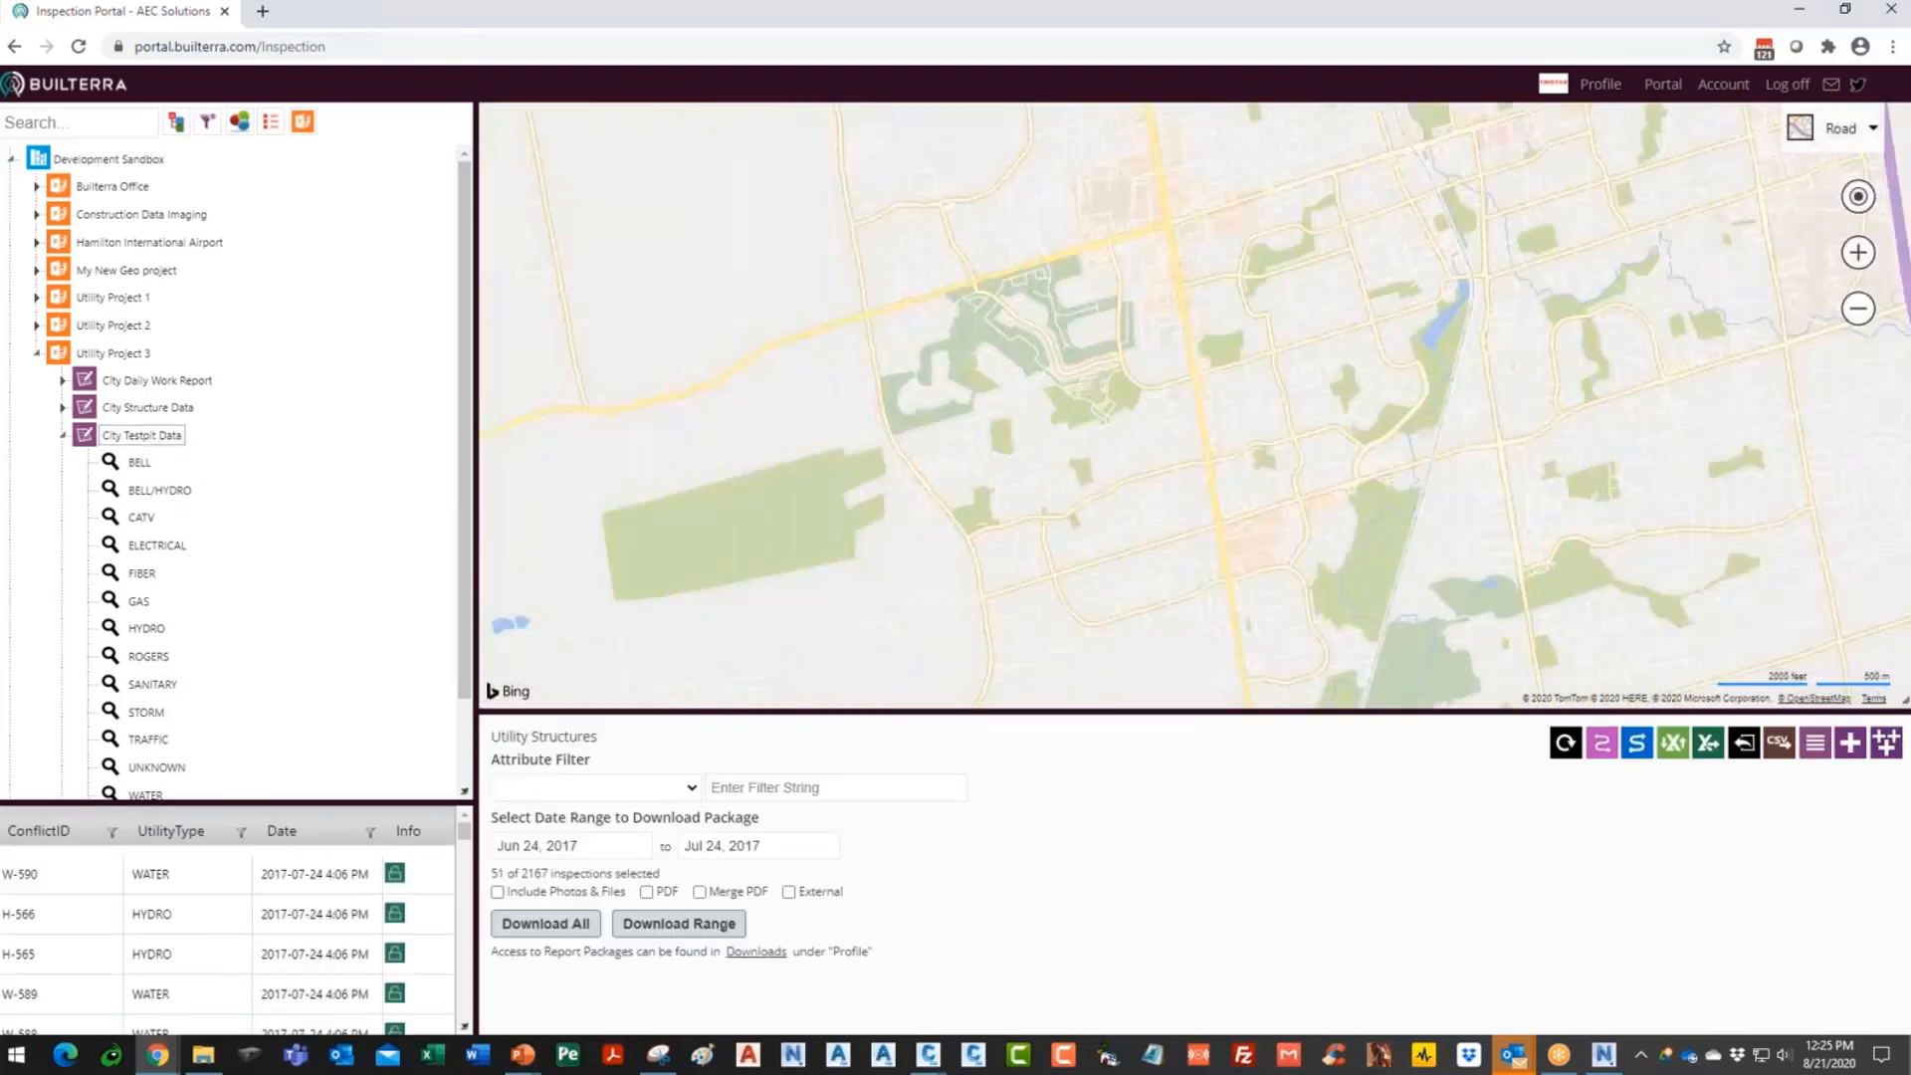
- Zoom onto the Yonge St test pit markers and show the details of test pit B-734A
left_click_drag(236, 799, 245, 683)
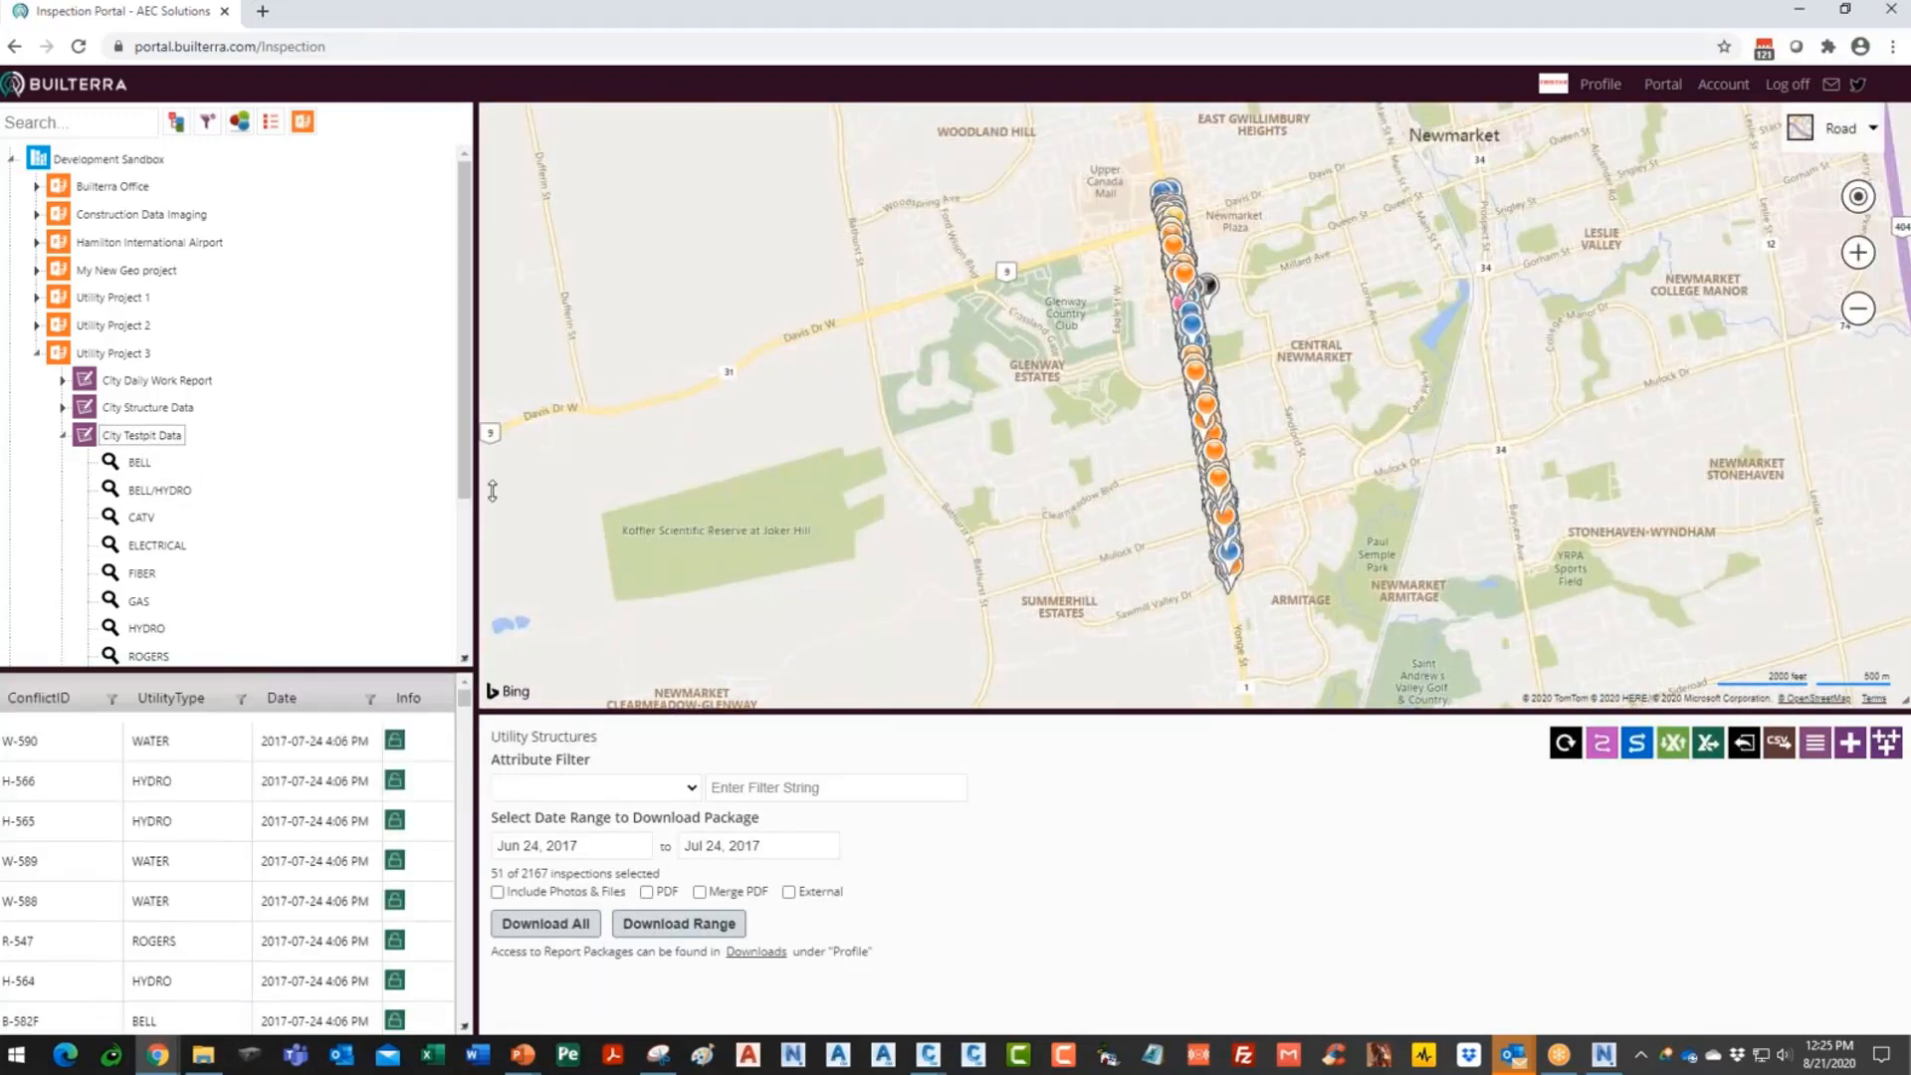
scroll(1209, 453, "up", 3)
scroll(1122, 450, "up", 4)
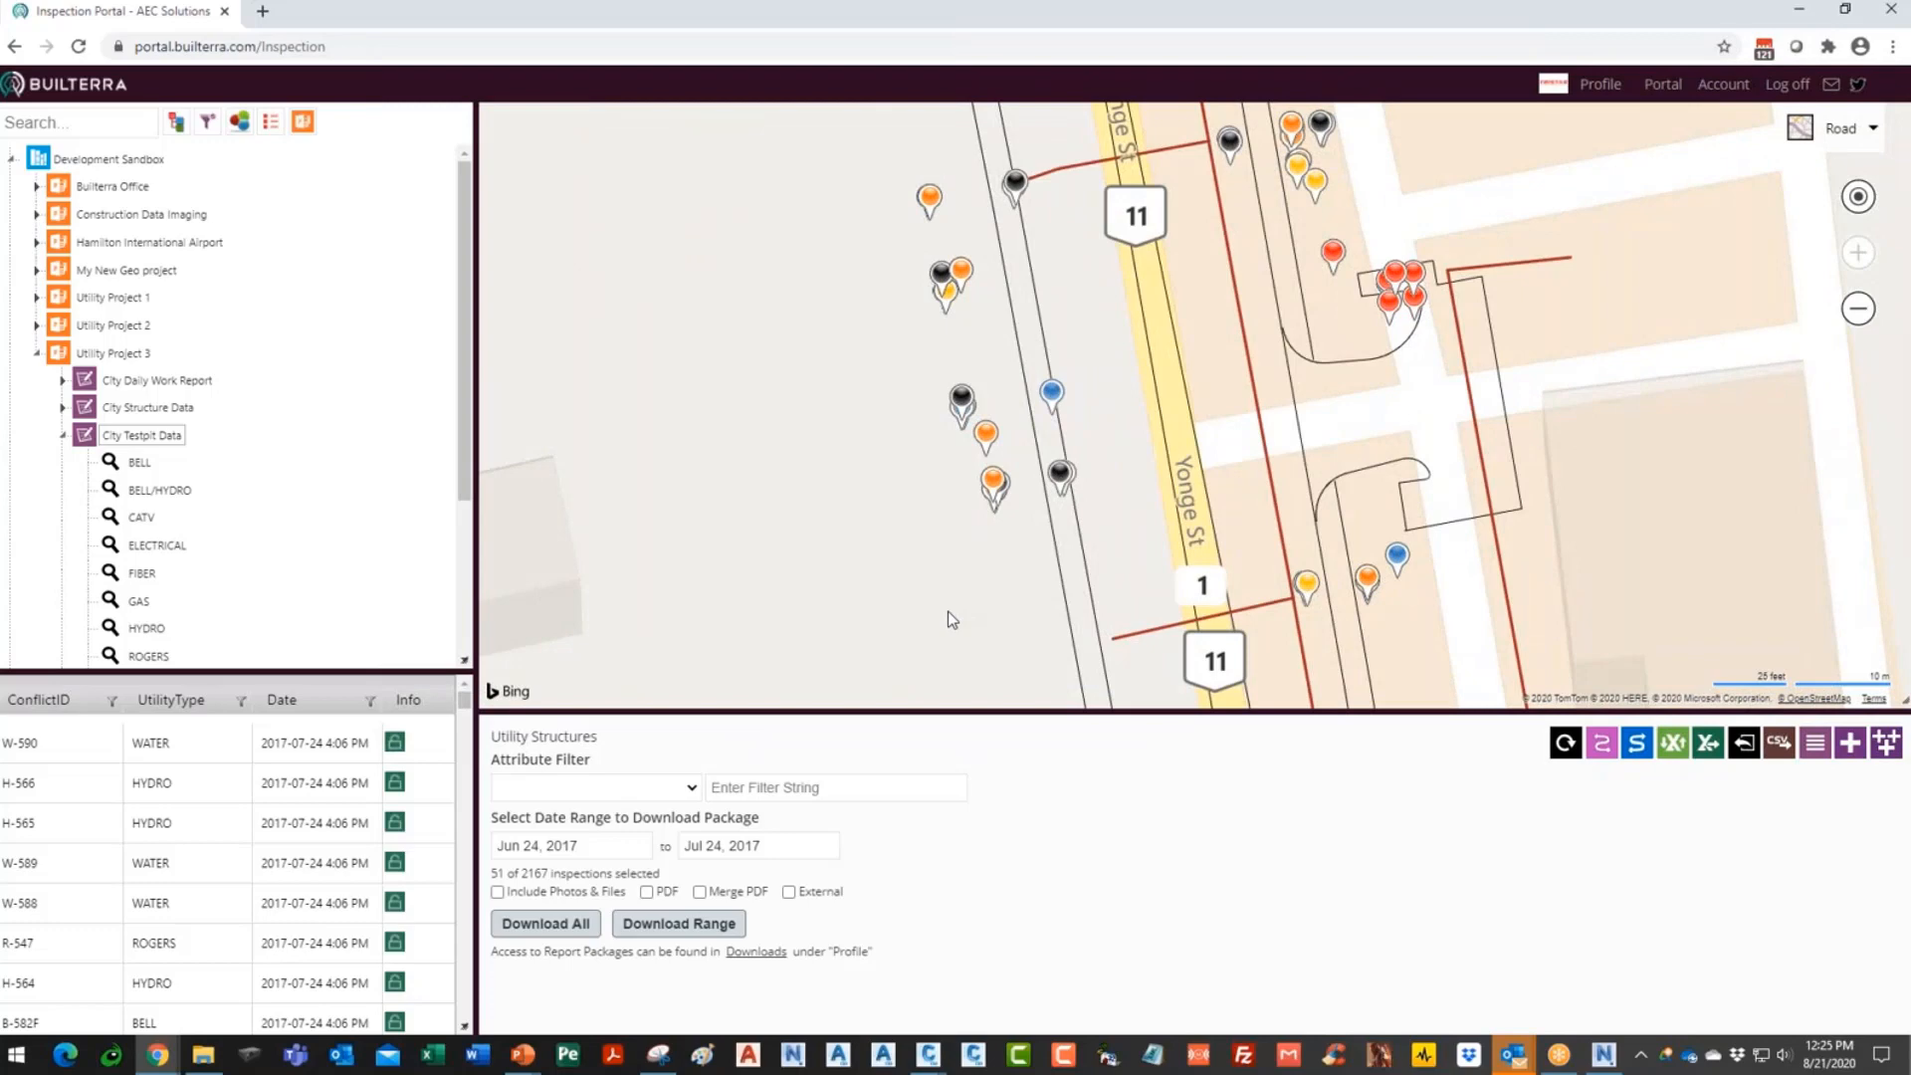
left_click(930, 200)
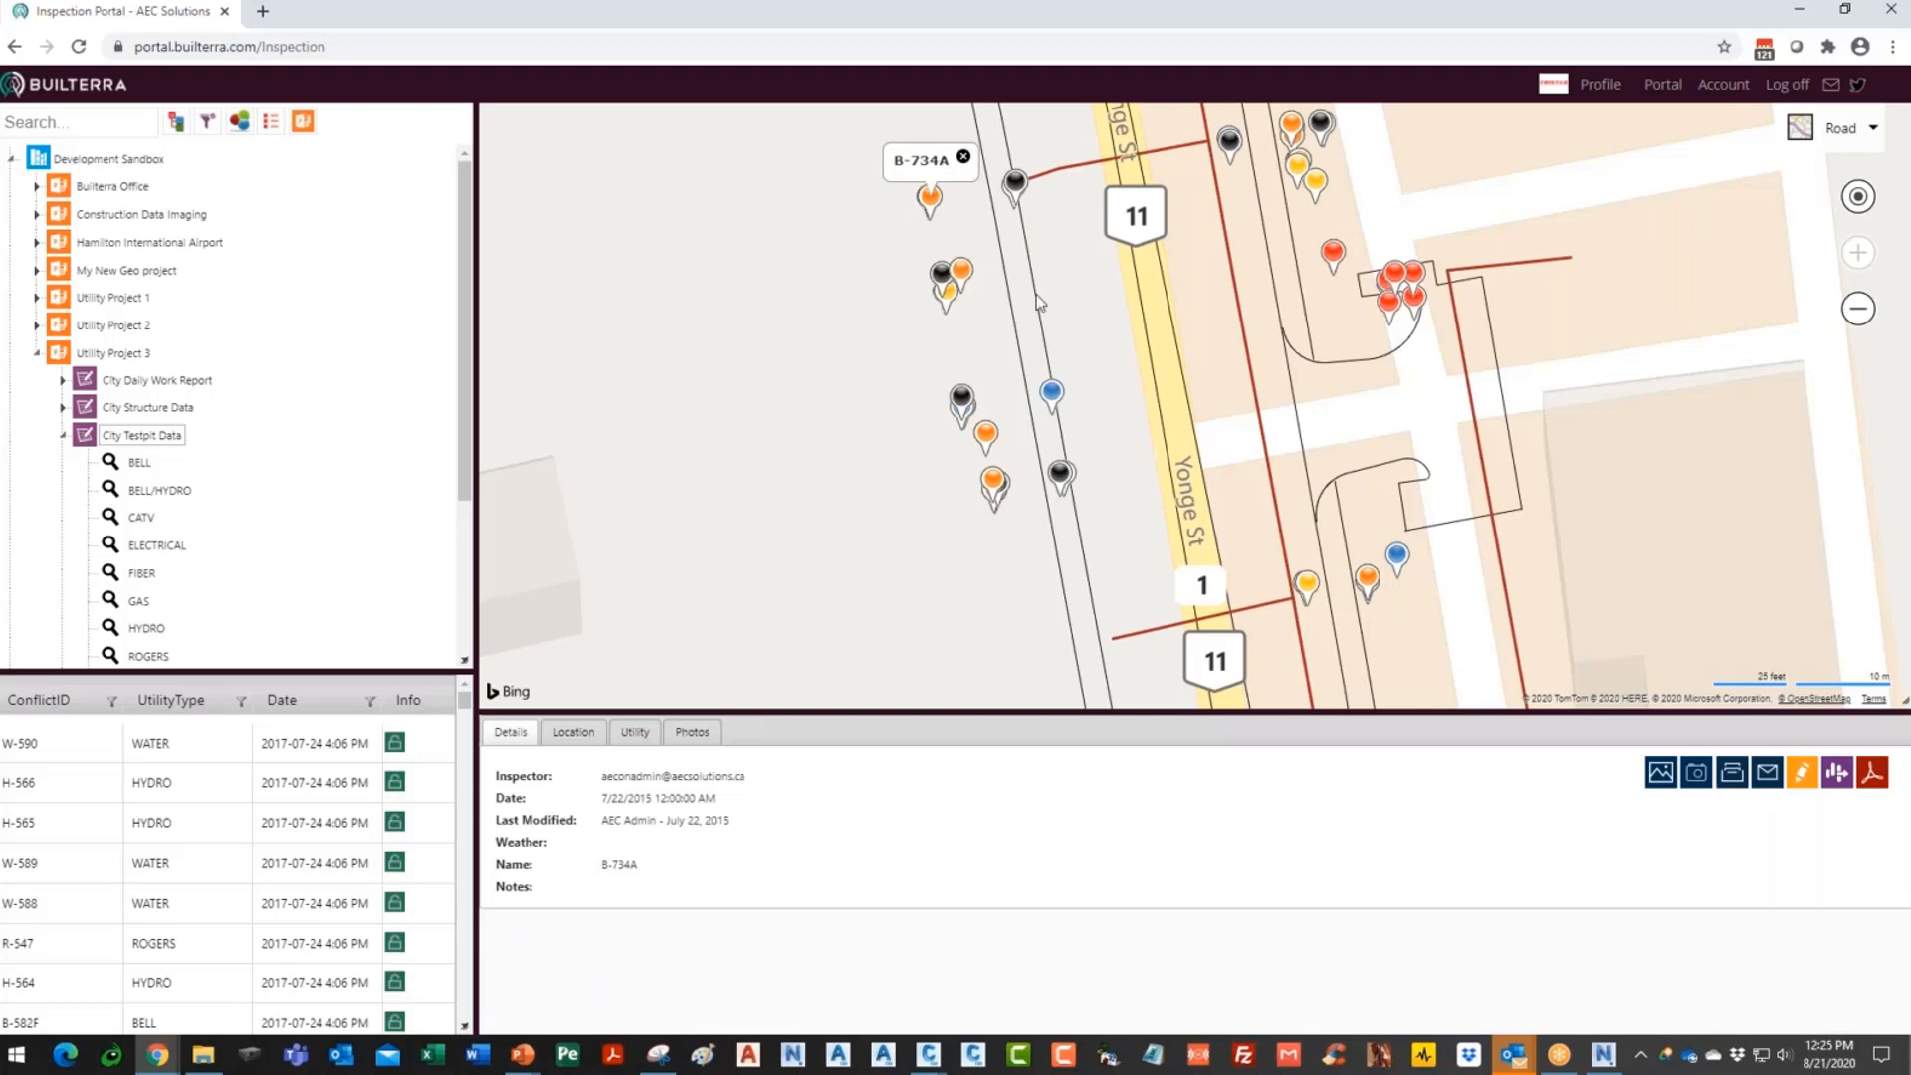
left_click_drag(1077, 331, 1108, 489)
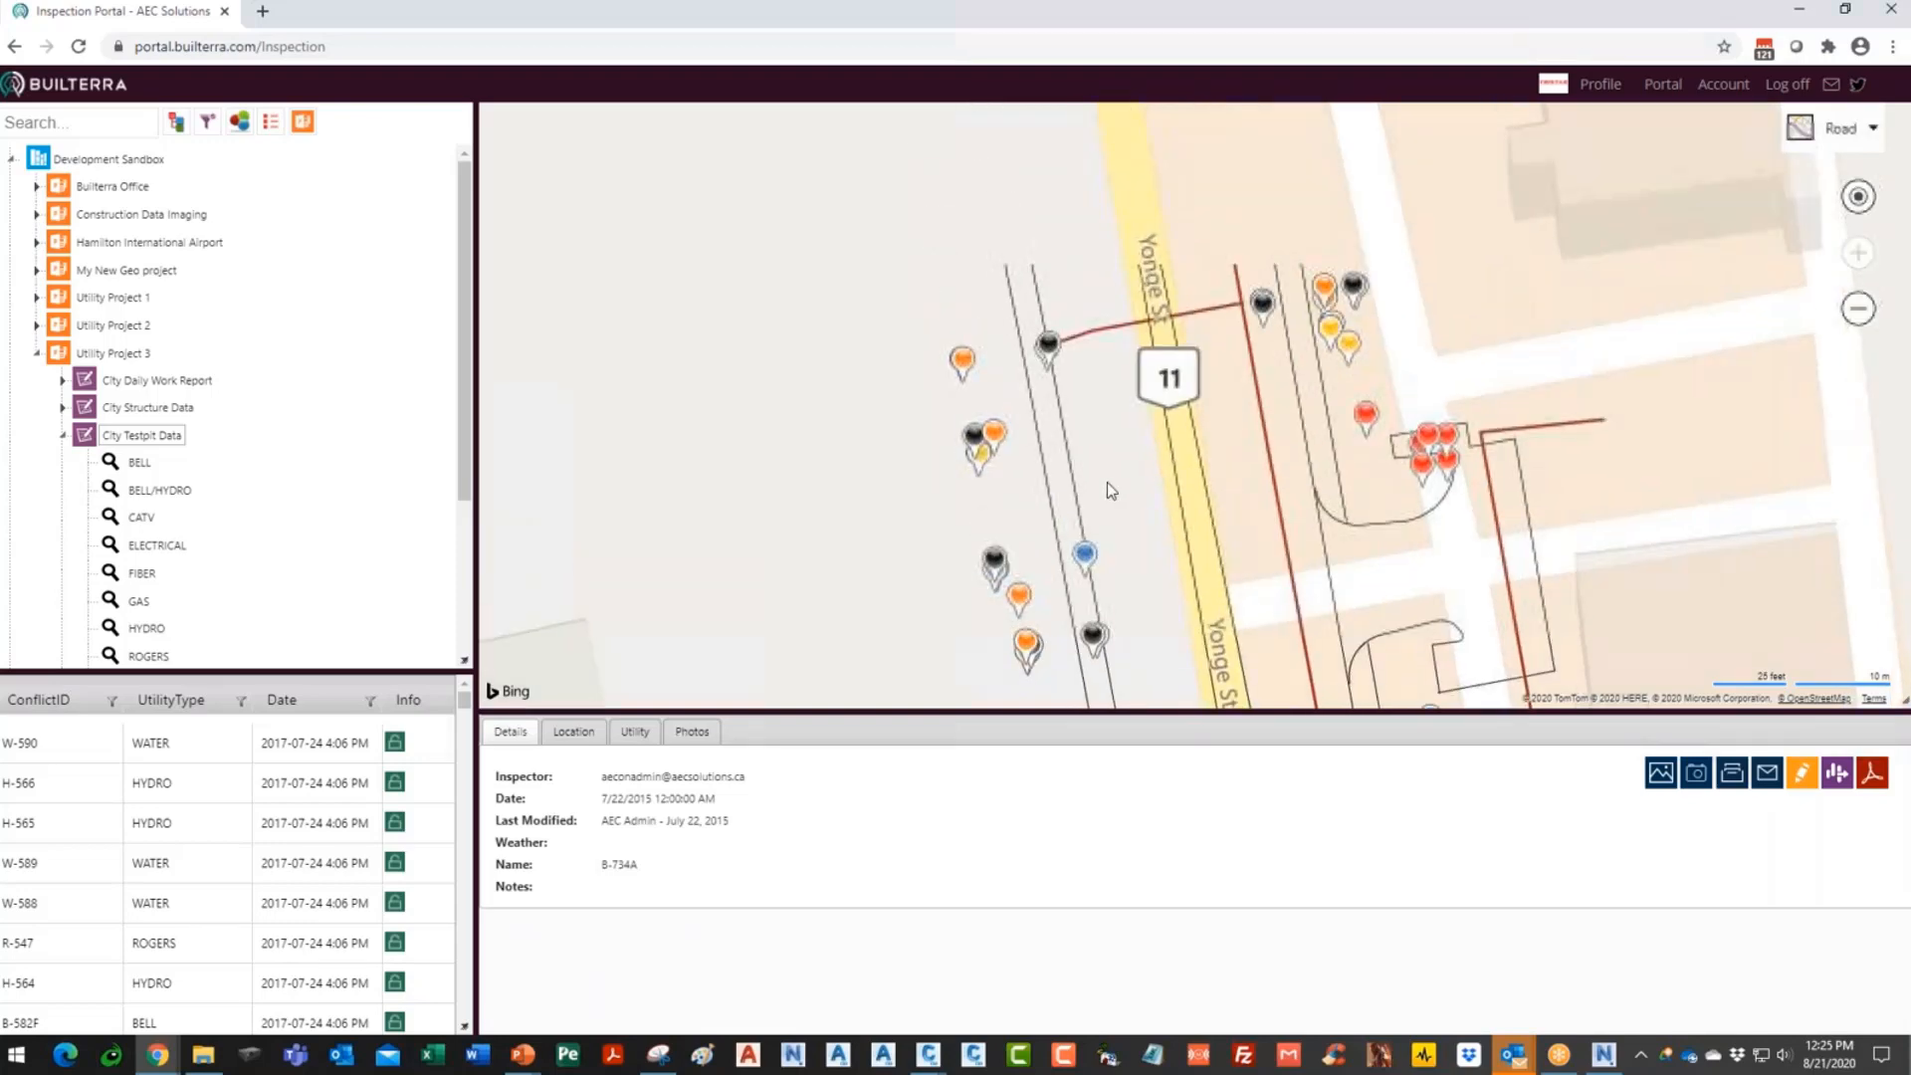
left_click(963, 363)
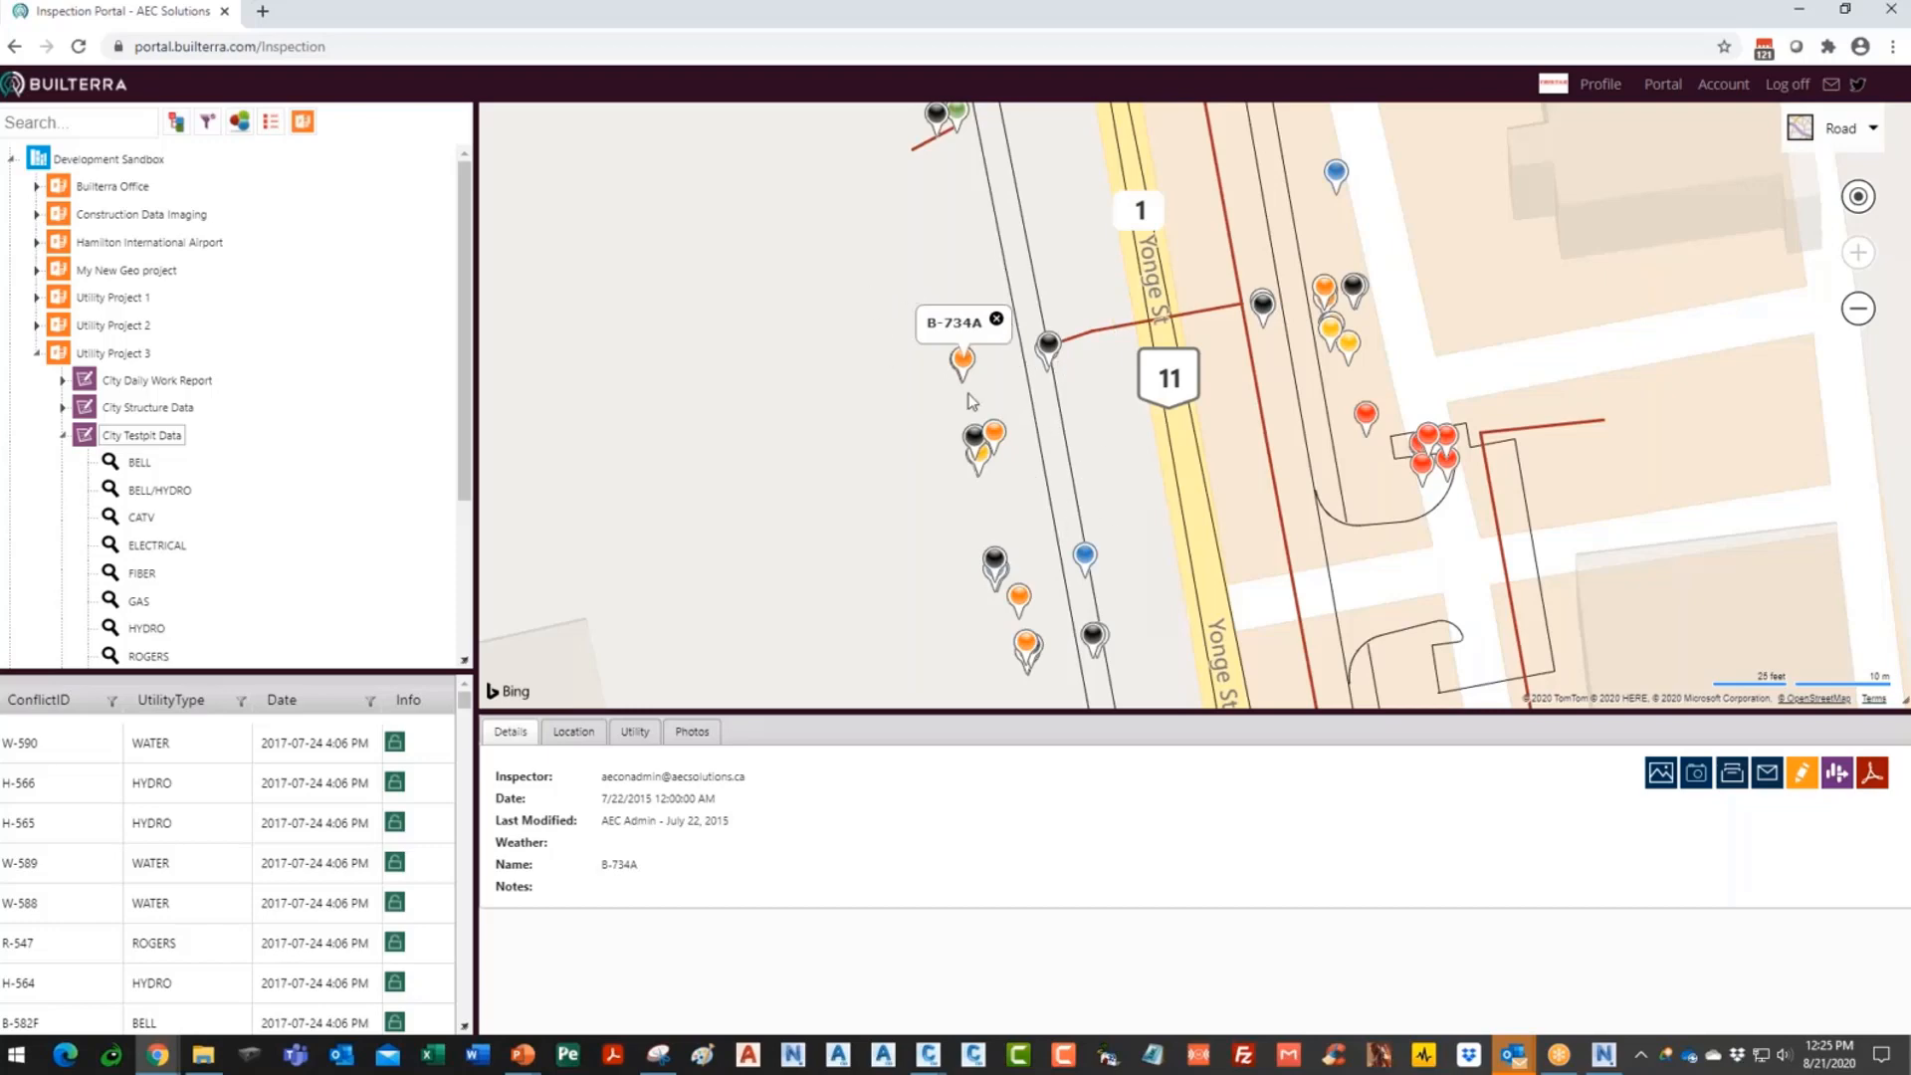
left_click_drag(1120, 455, 1095, 434)
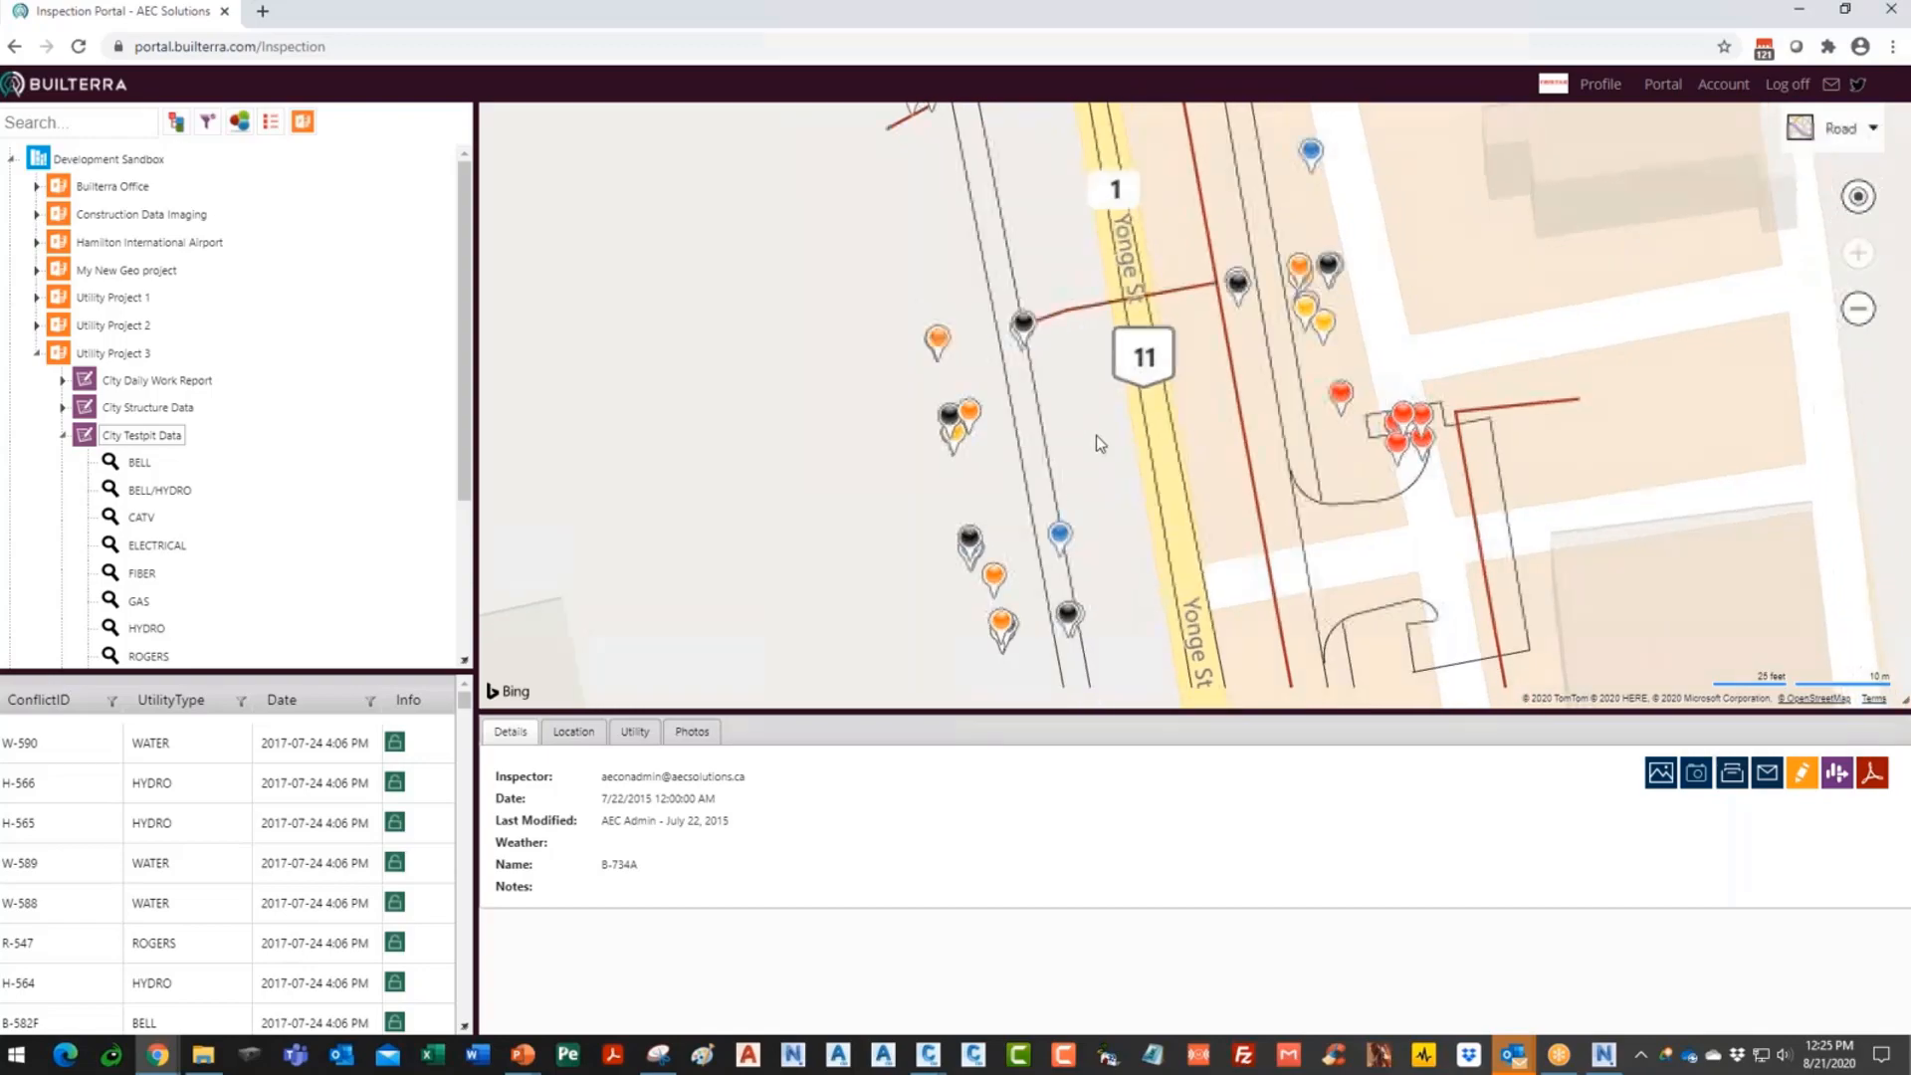
- Switch the map to aerial imagery and shift it along Yonge St
left_click(1843, 129)
left_click(1652, 284)
left_click_drag(1298, 587, 1220, 438)
scroll(1258, 434, "down", 3)
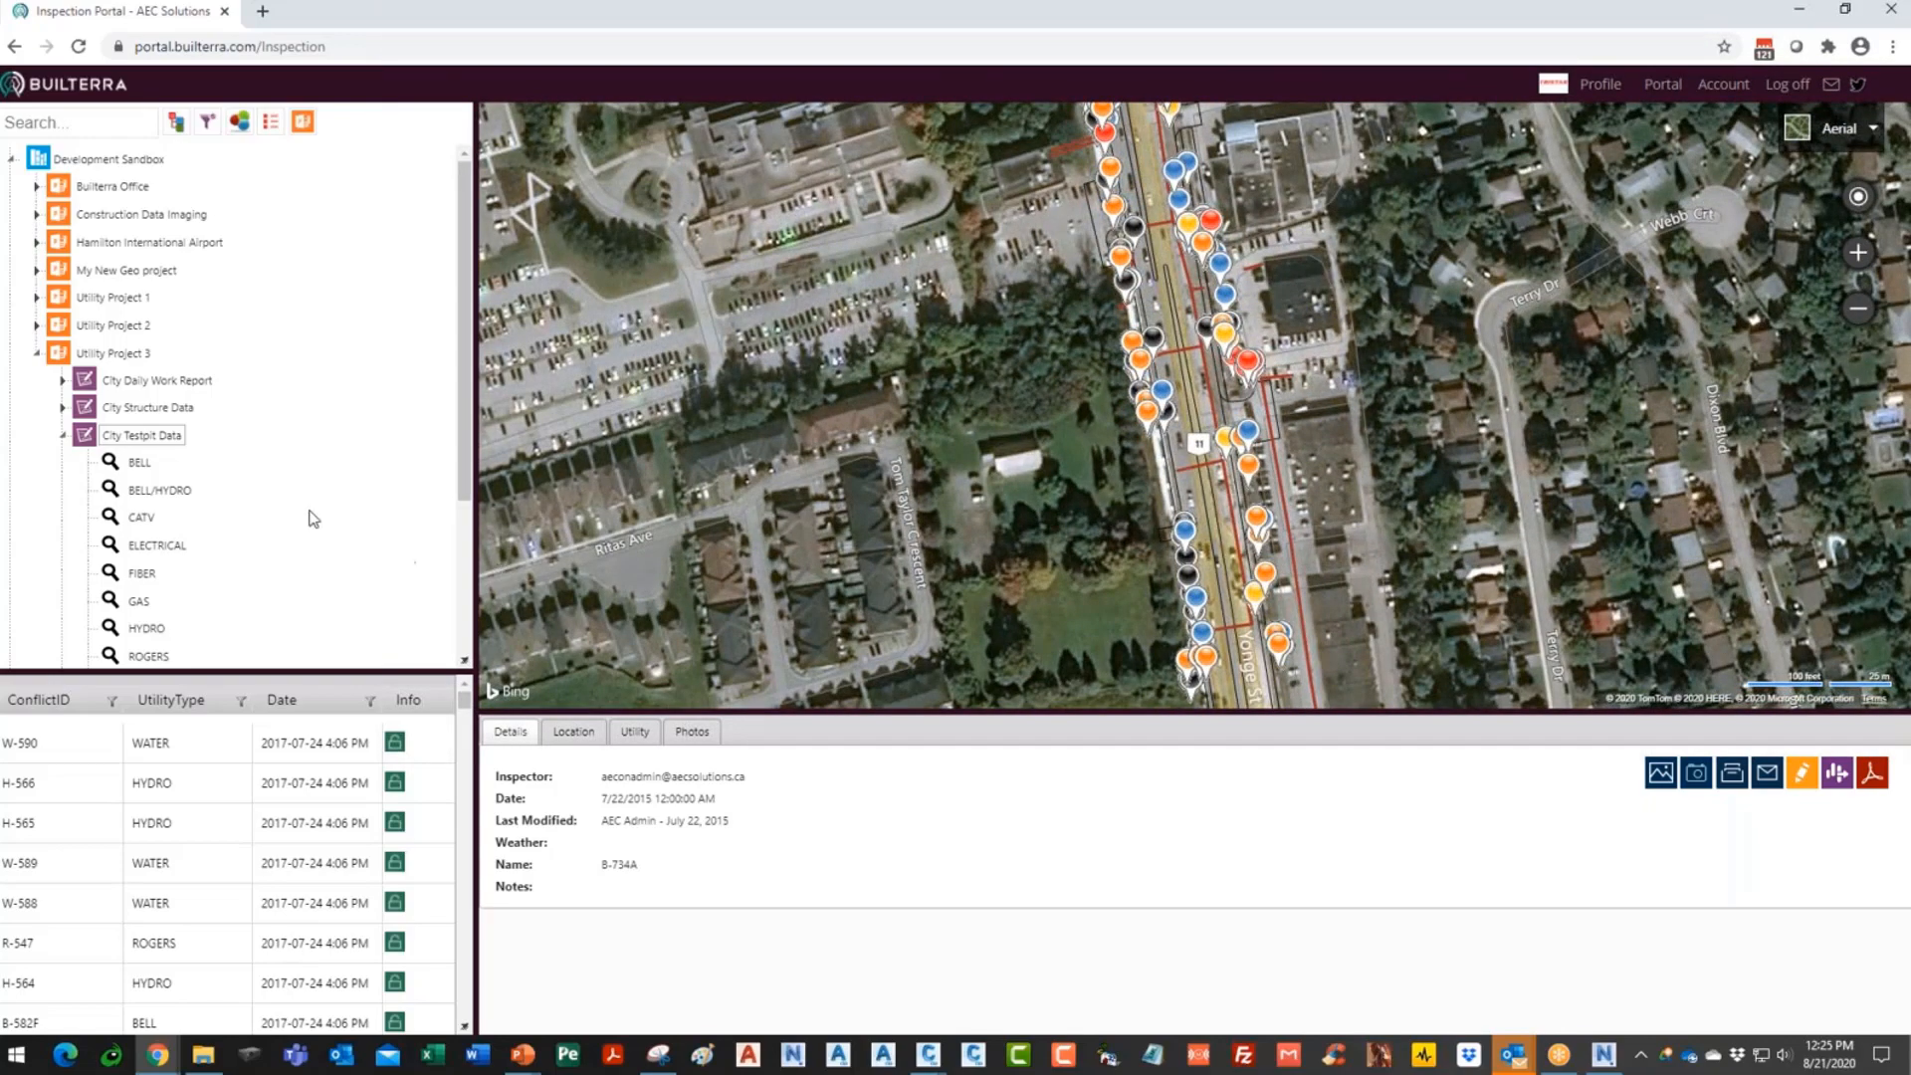
scroll(441, 450, "down", 1)
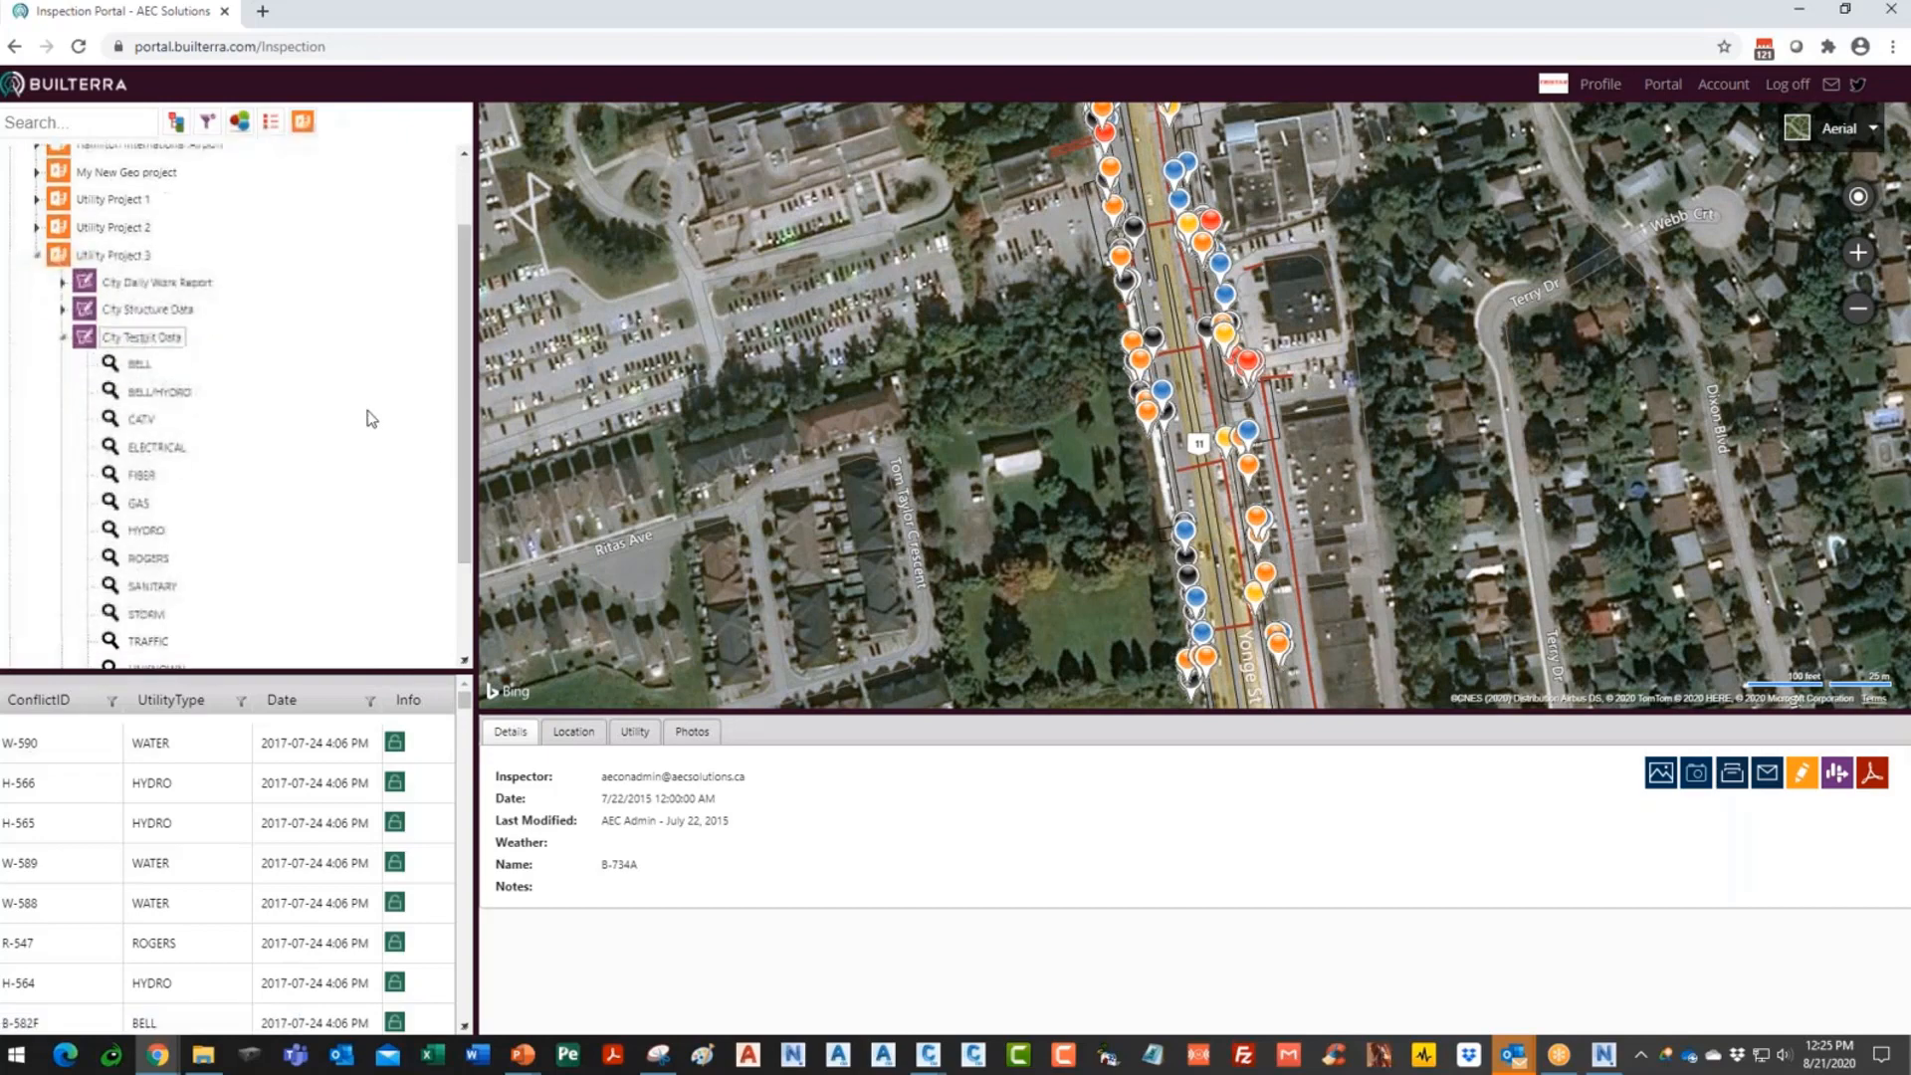
scroll(153, 495, "down", 1)
- Filter the list to the GAS test pit inspections and view more of Yonge St
left_click(149, 405)
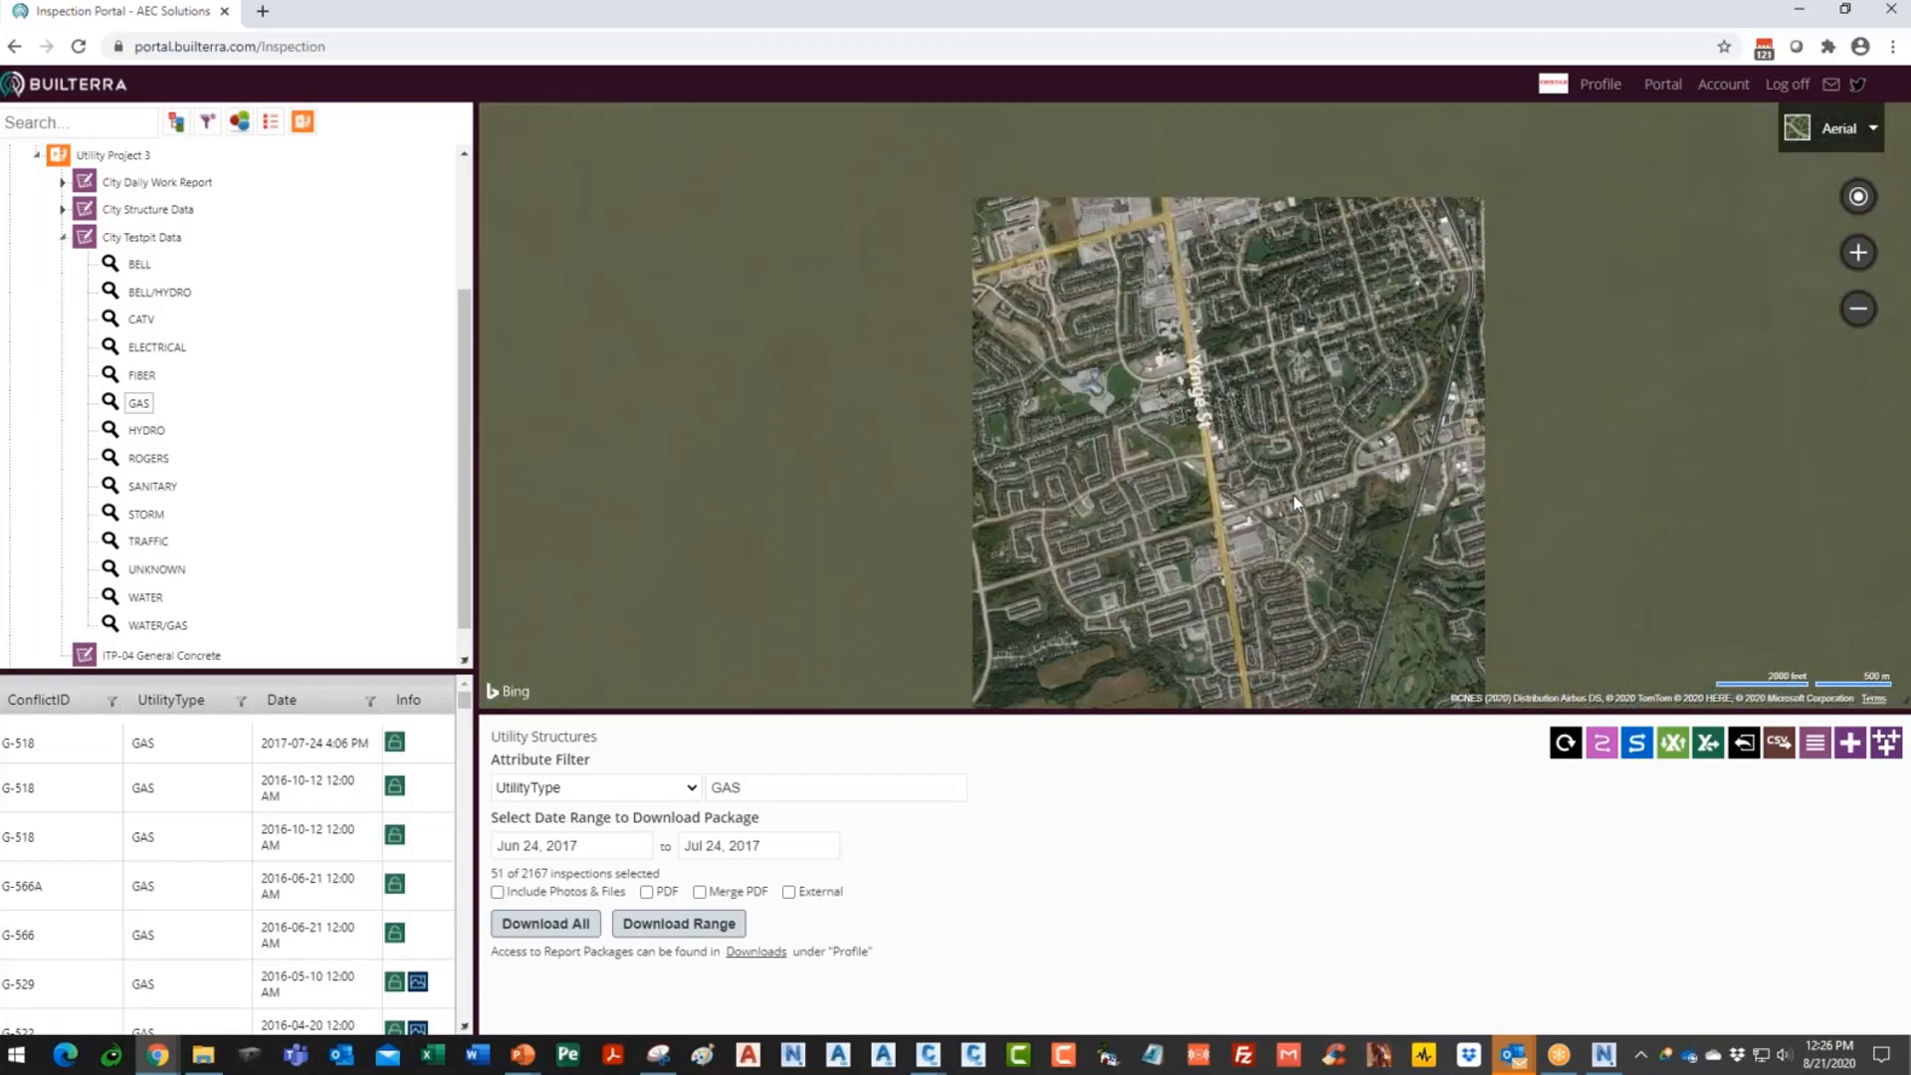
scroll(1206, 388, "up", 4)
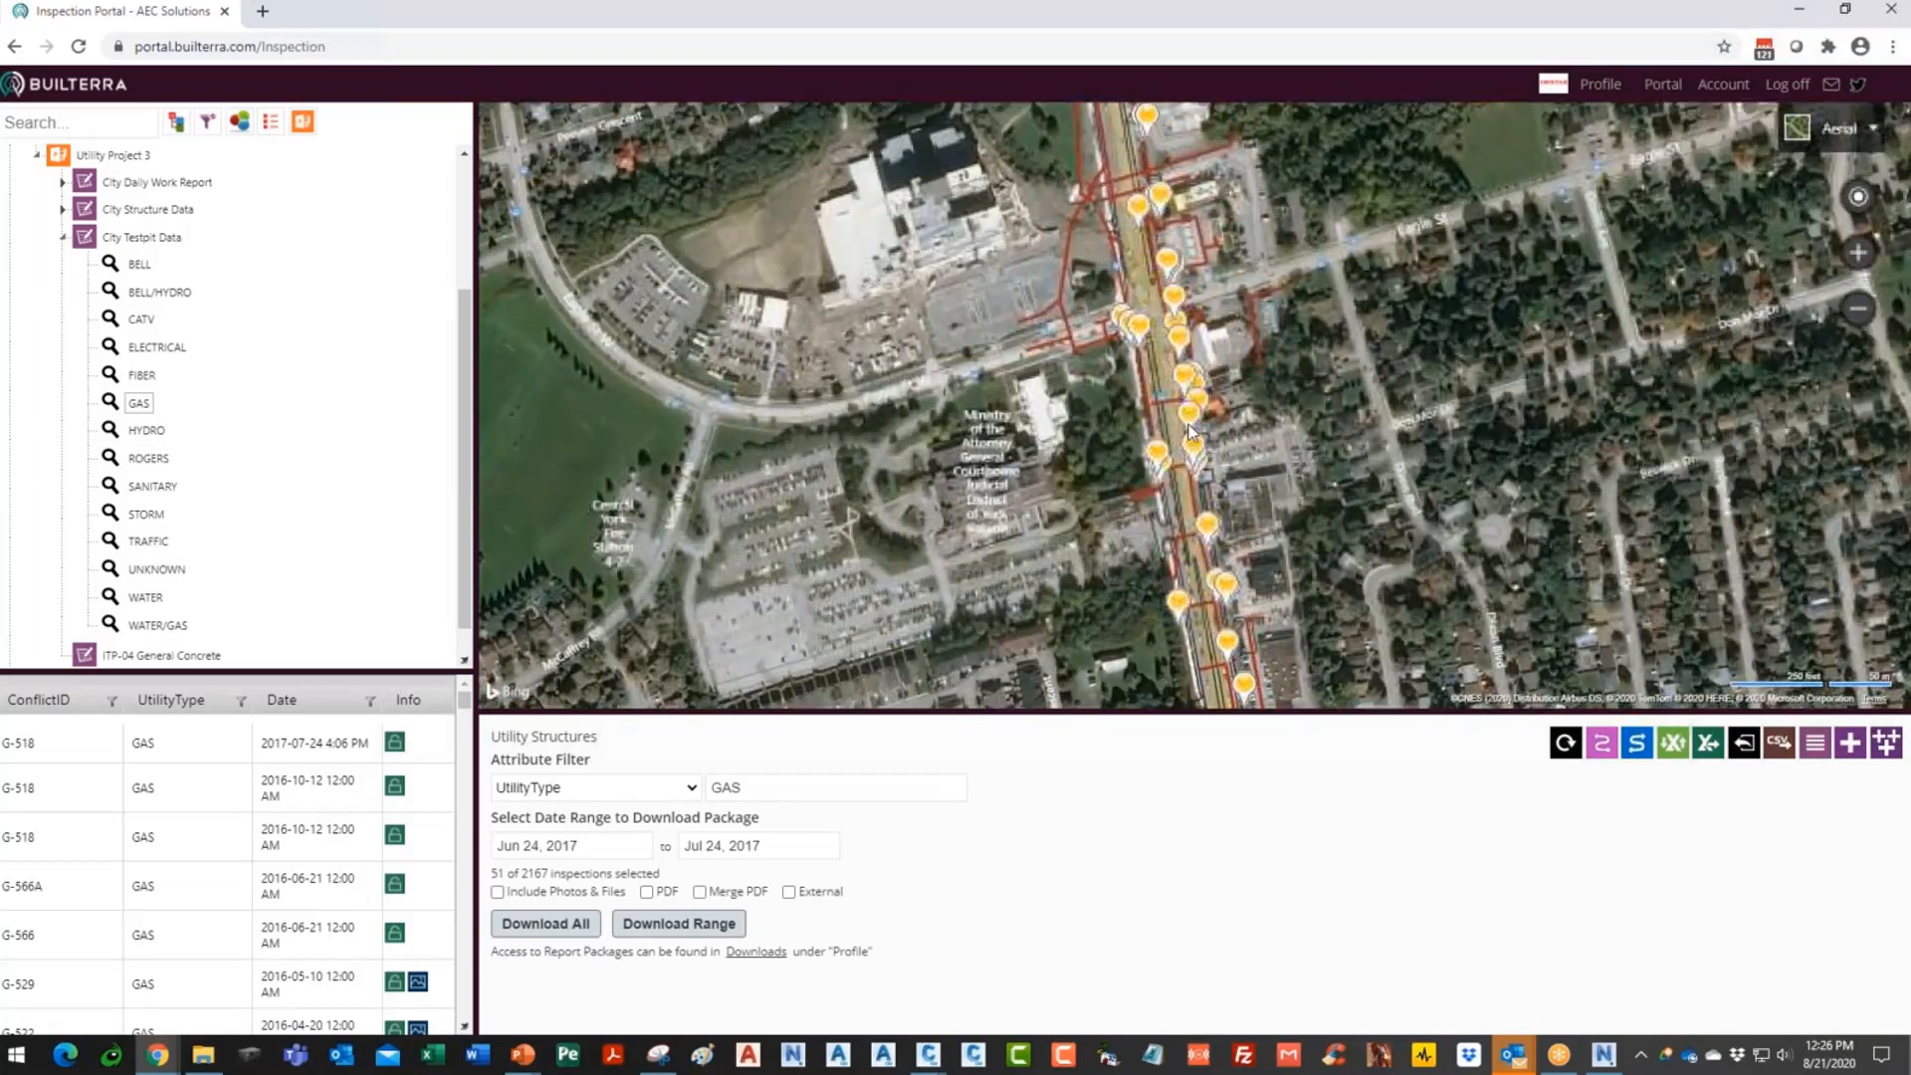
scroll(1194, 504, "up", 1)
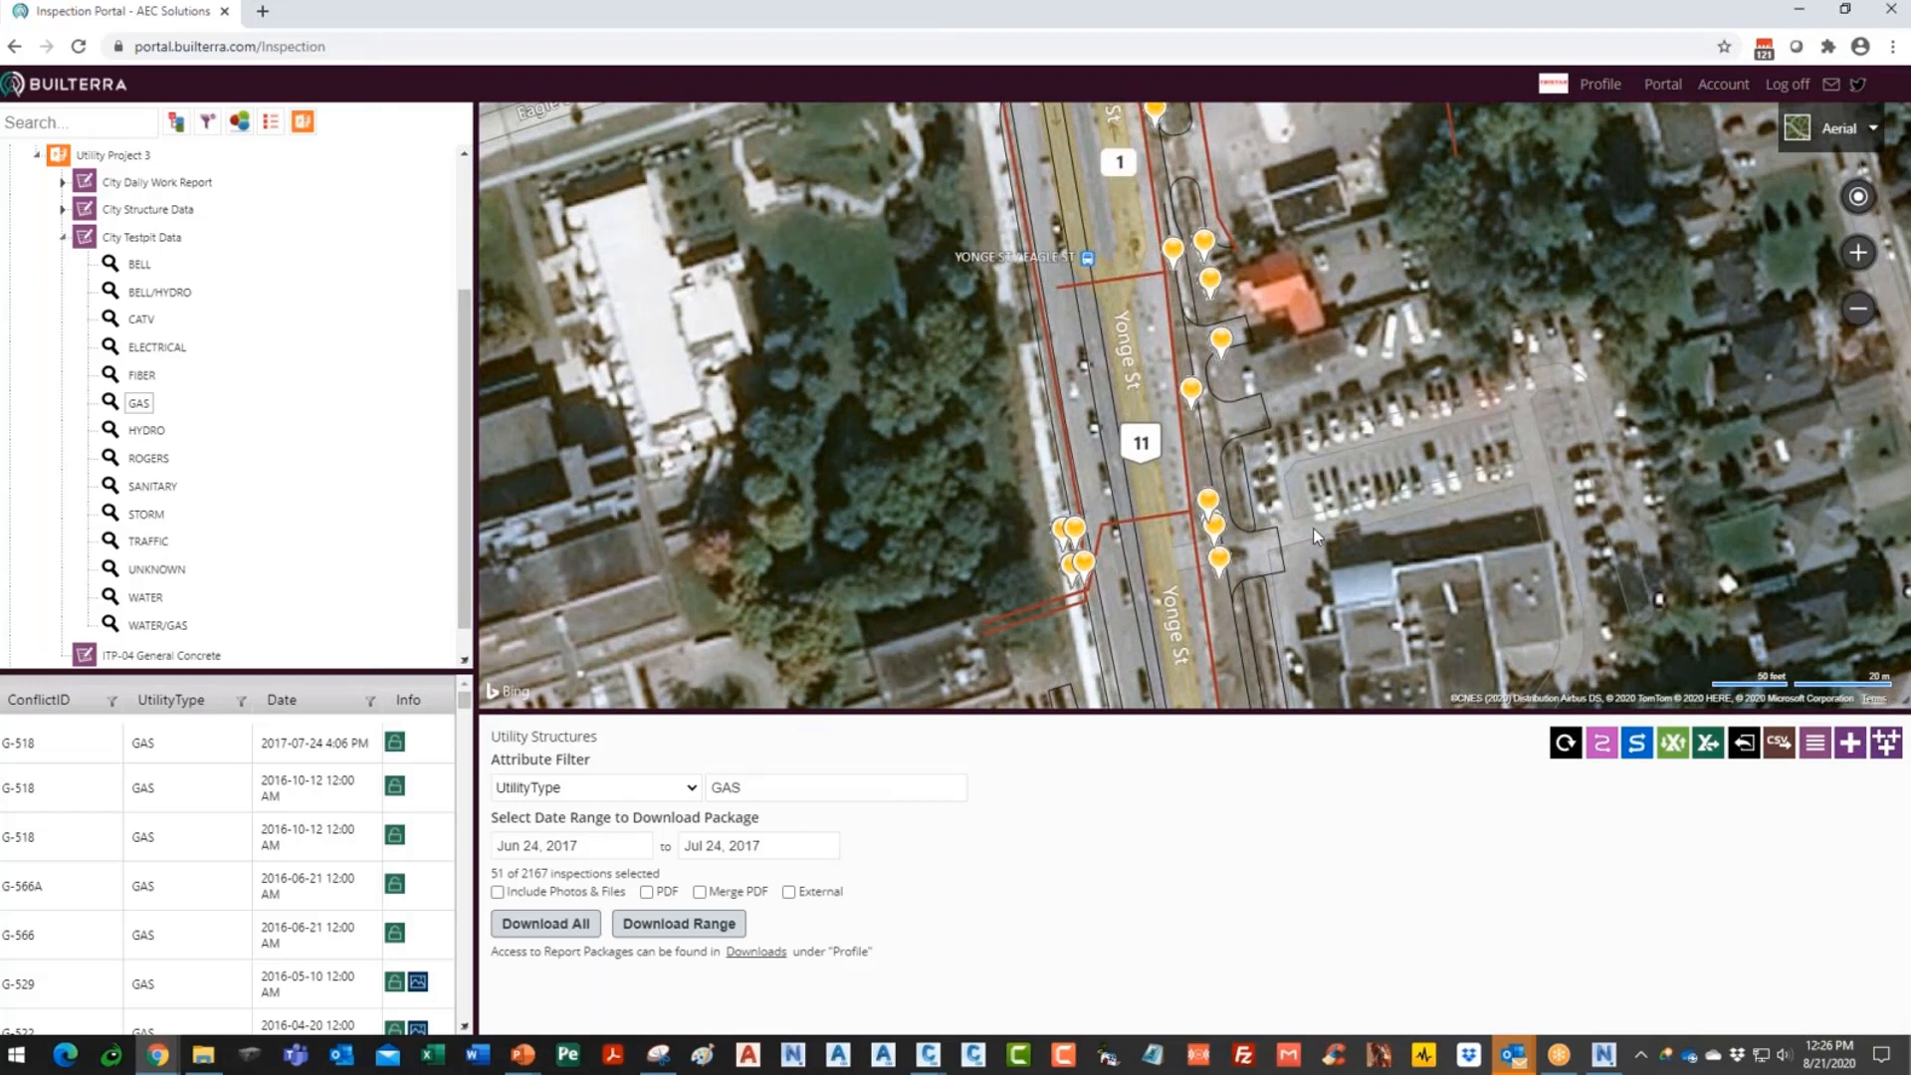
left_click_drag(1320, 438, 1379, 501)
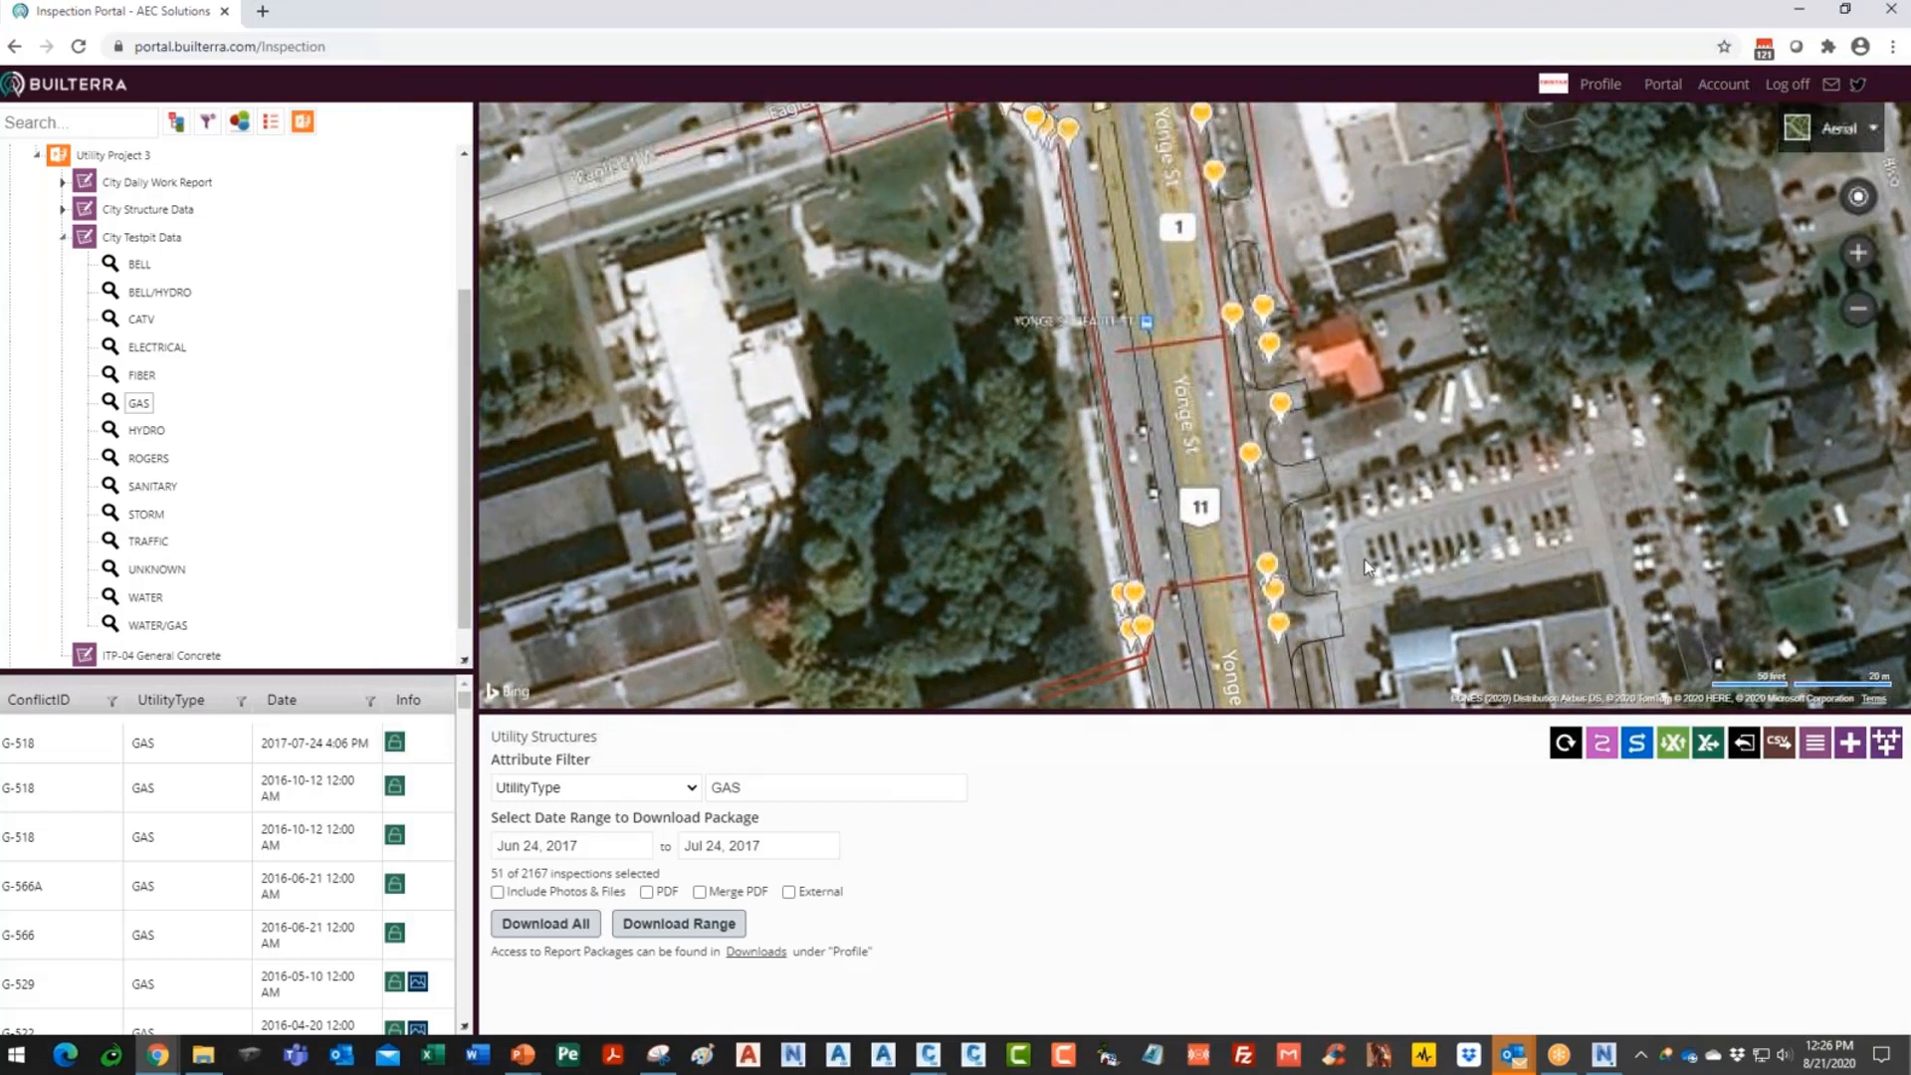
scroll(248, 851, "down", 5)
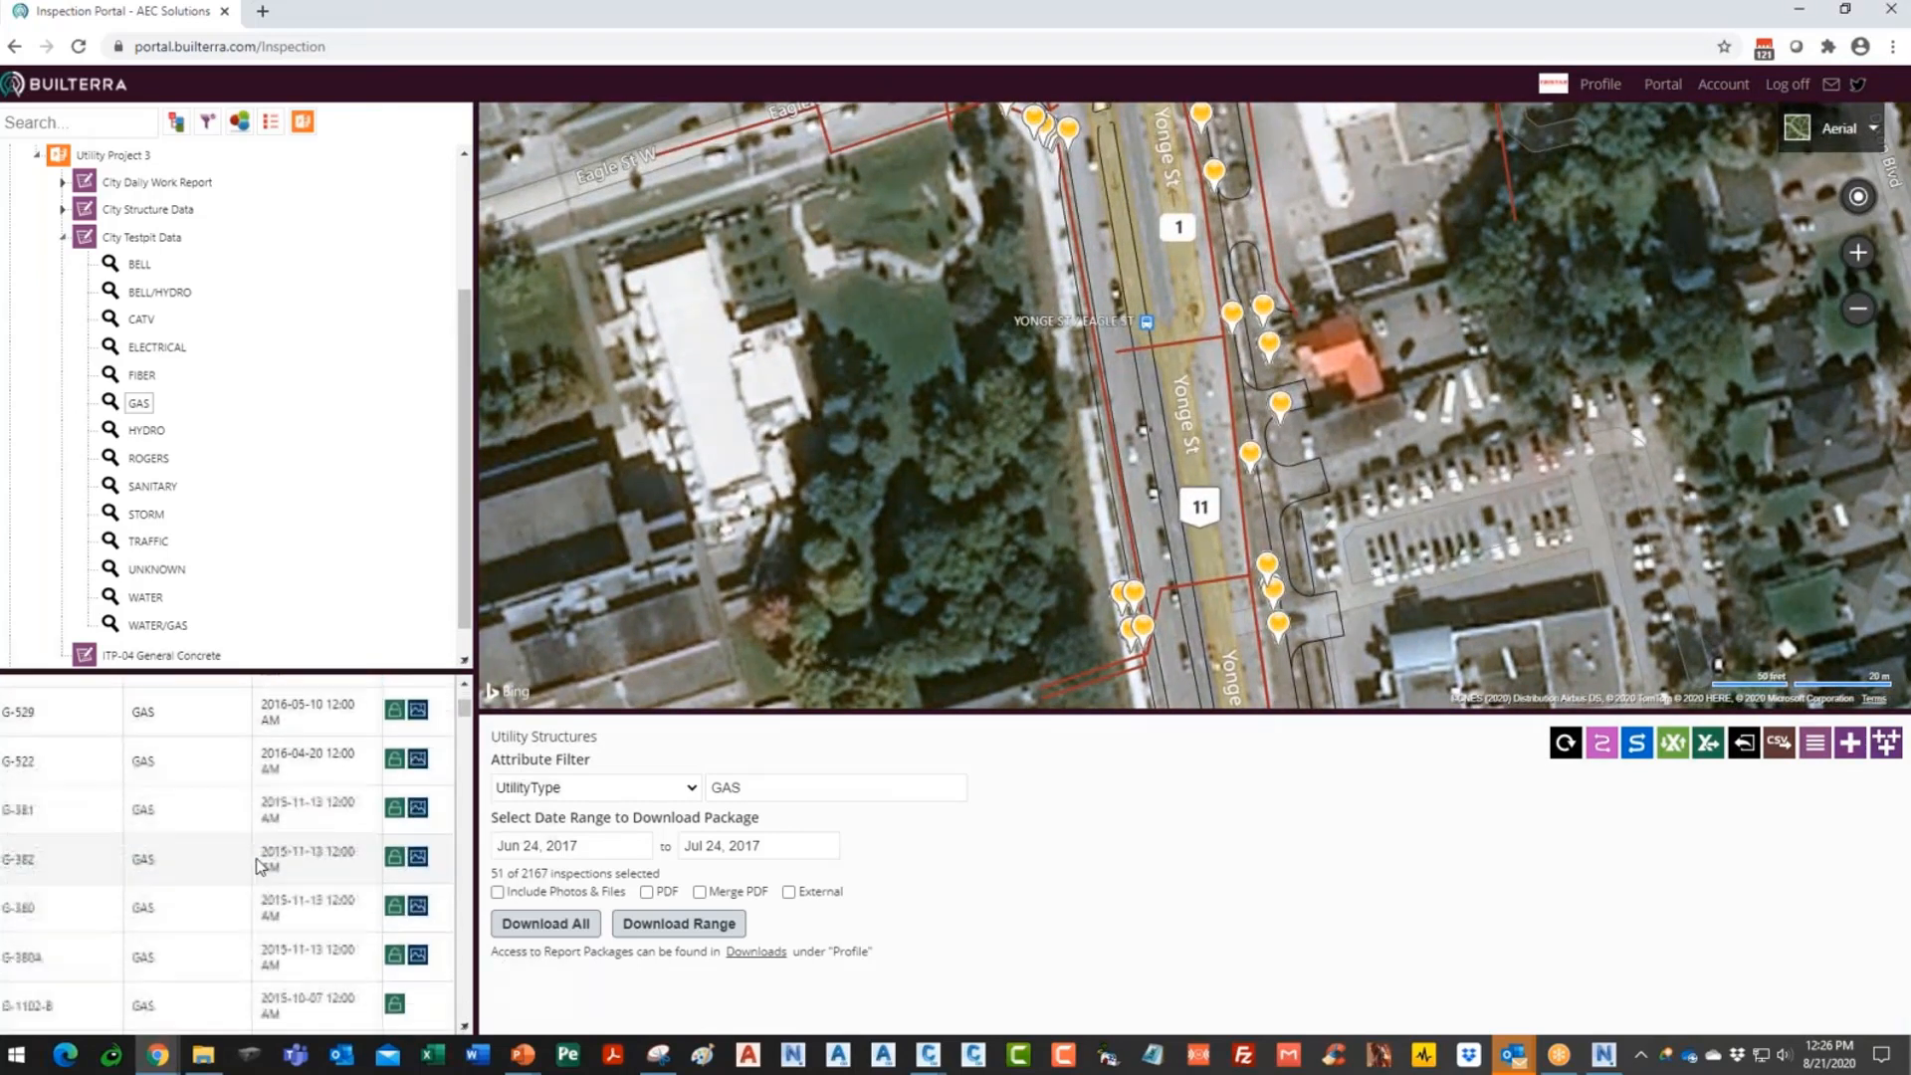
scroll(264, 844, "up", 3)
- Open test pit G-382 and review its Location, Utility and Photos details
left_click(303, 826)
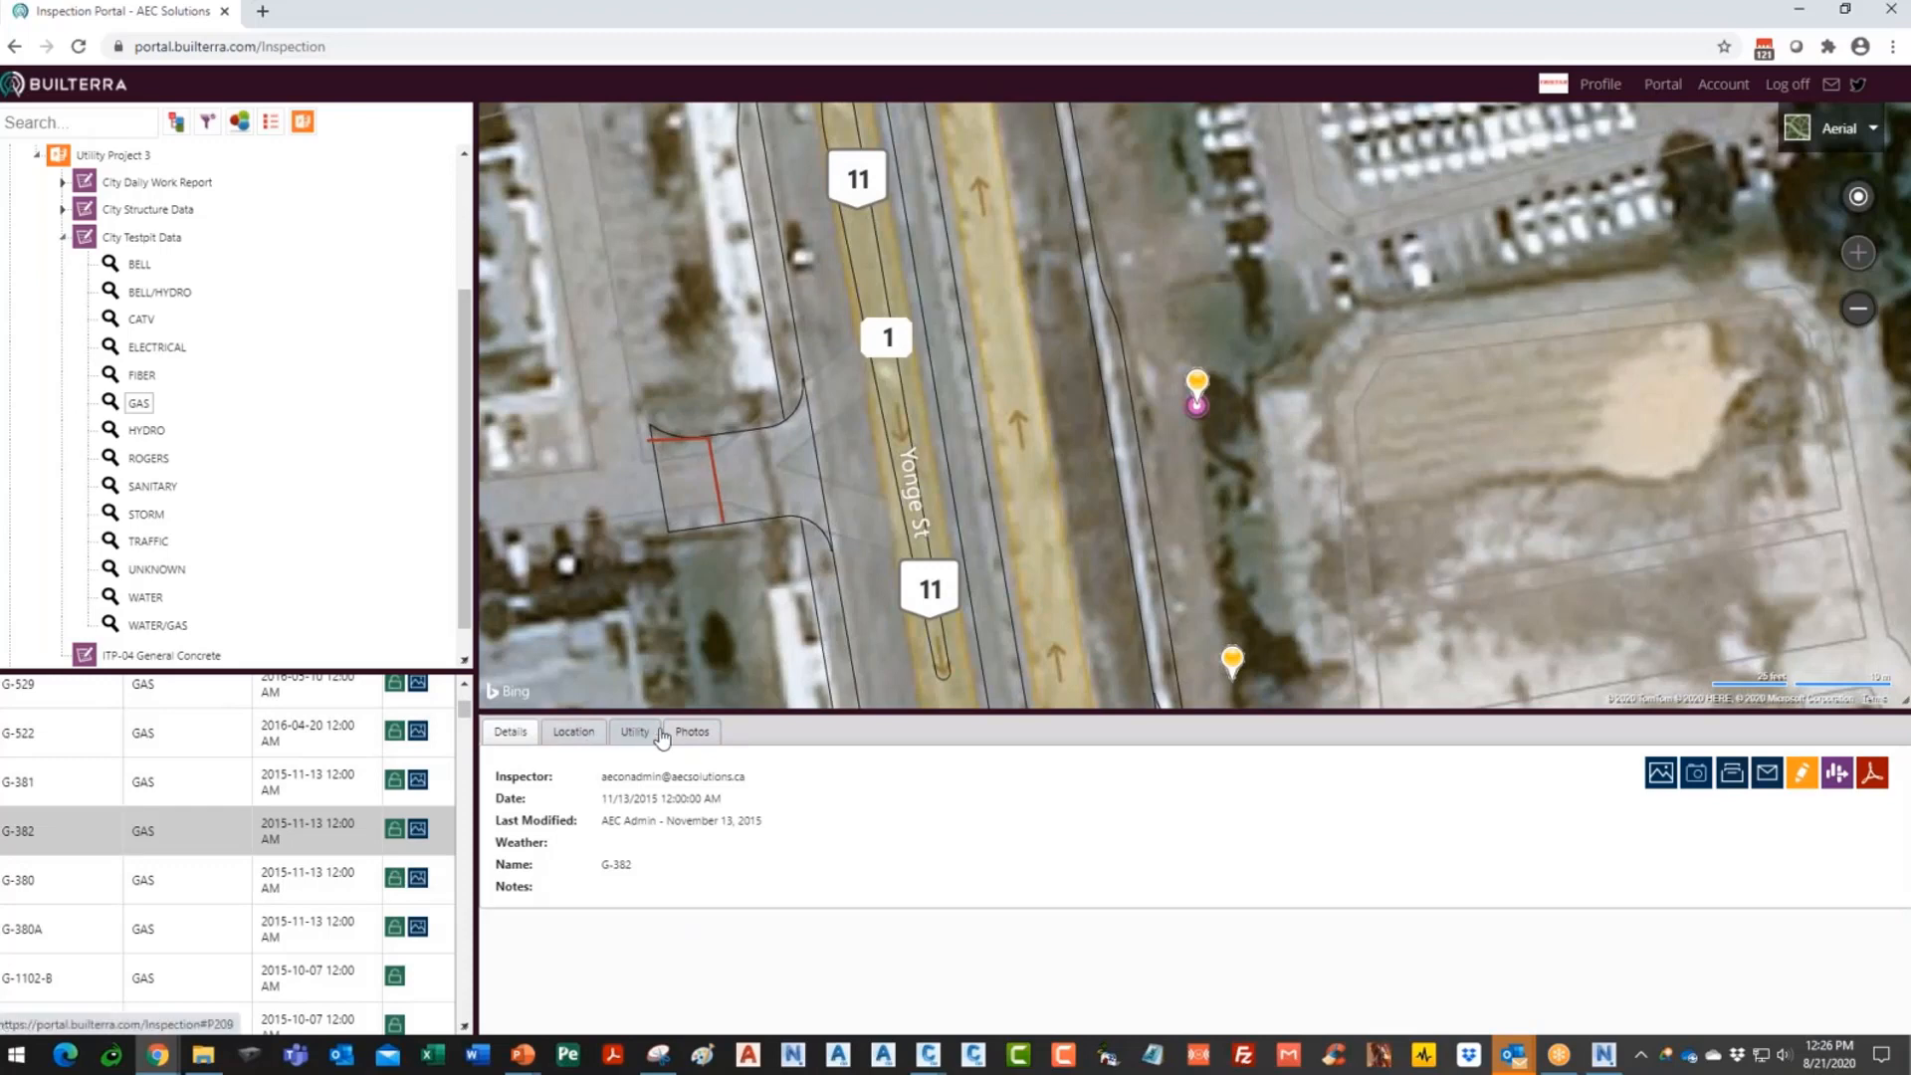
left_click(570, 736)
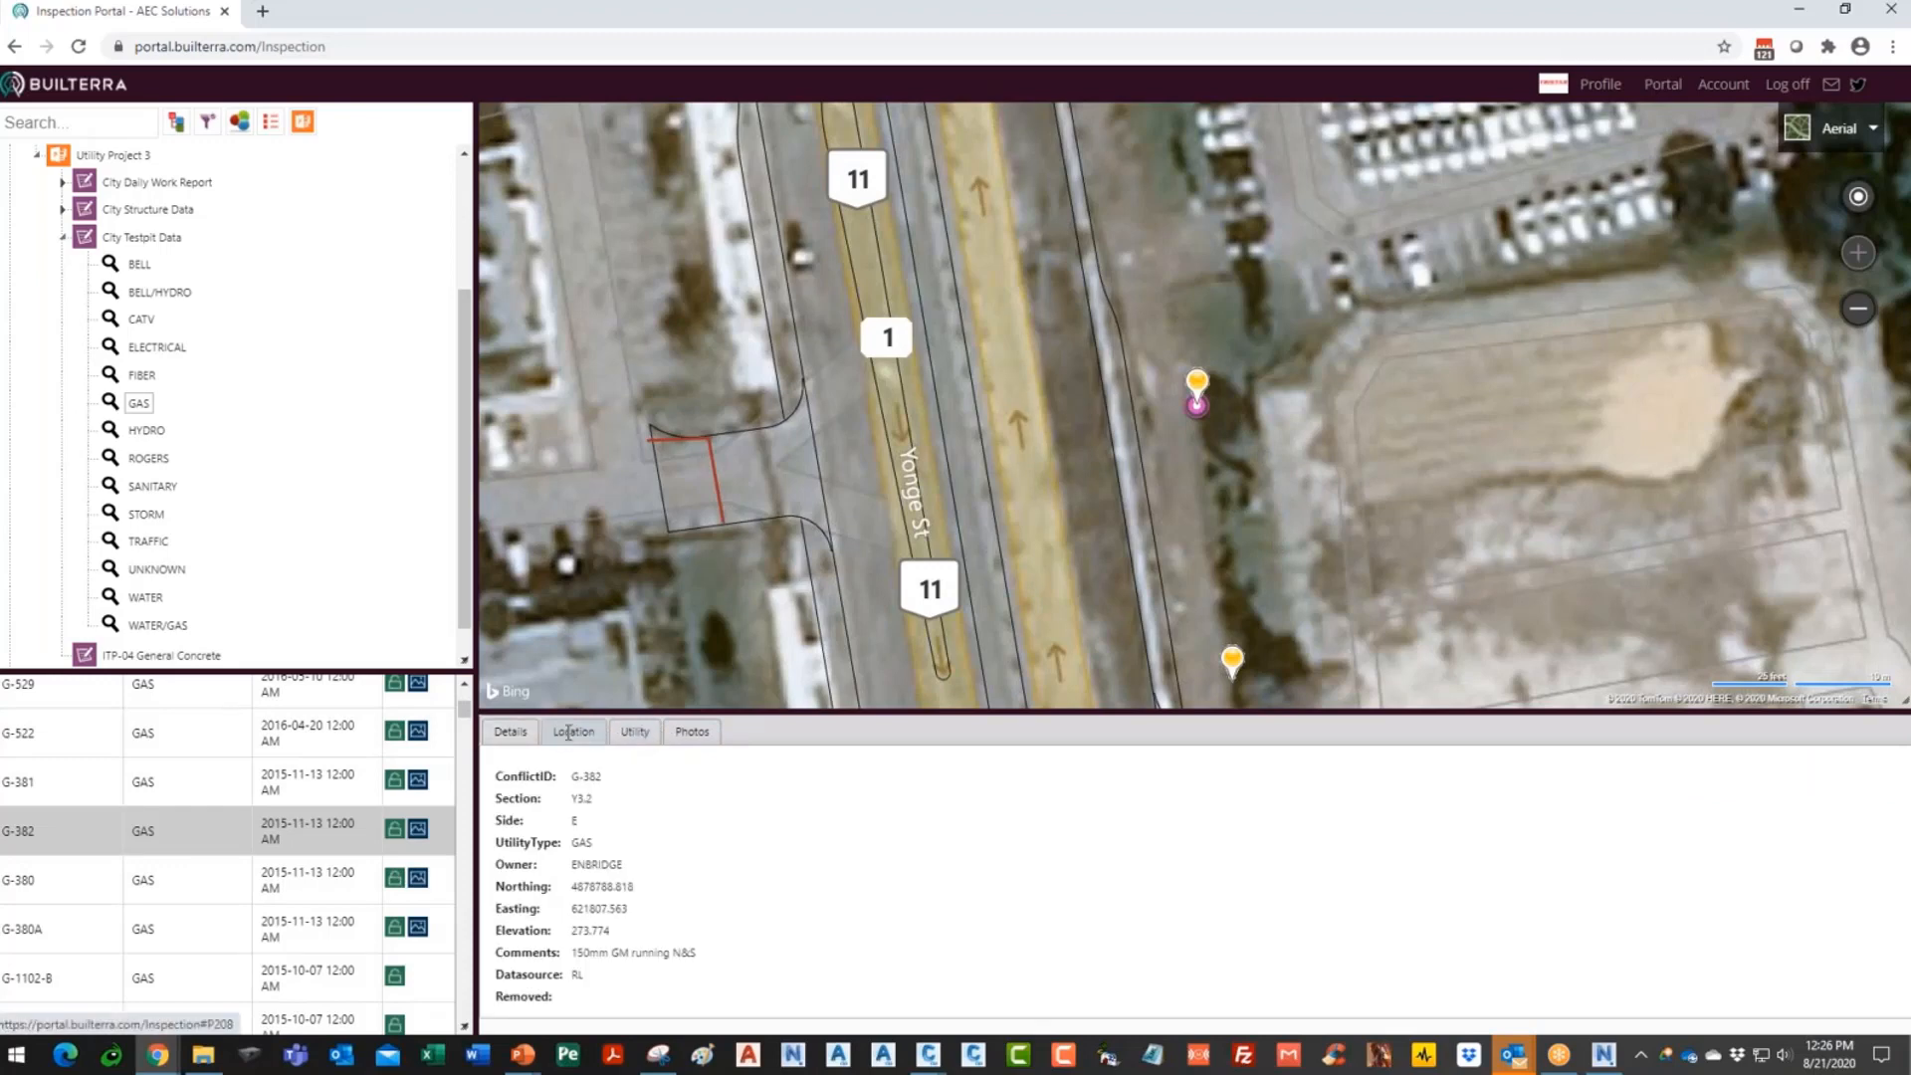
left_click(635, 737)
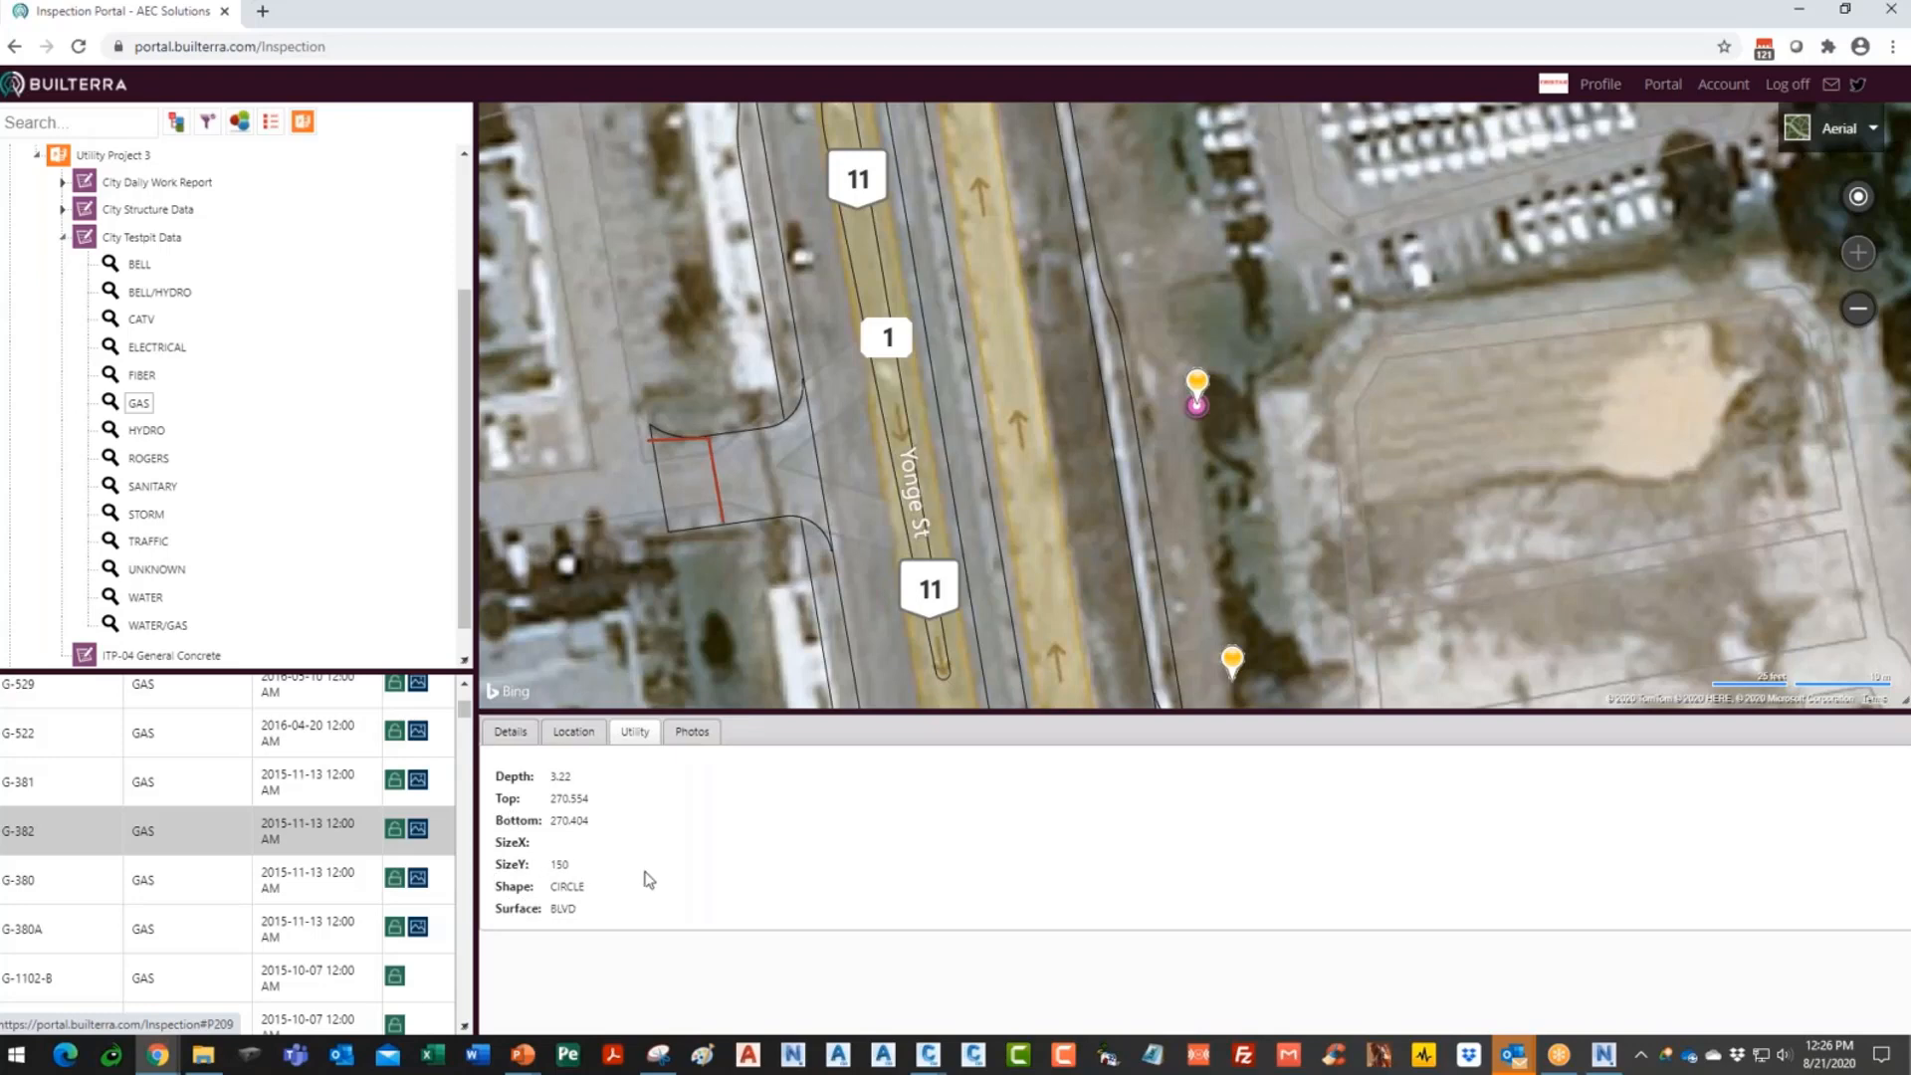
left_click(693, 733)
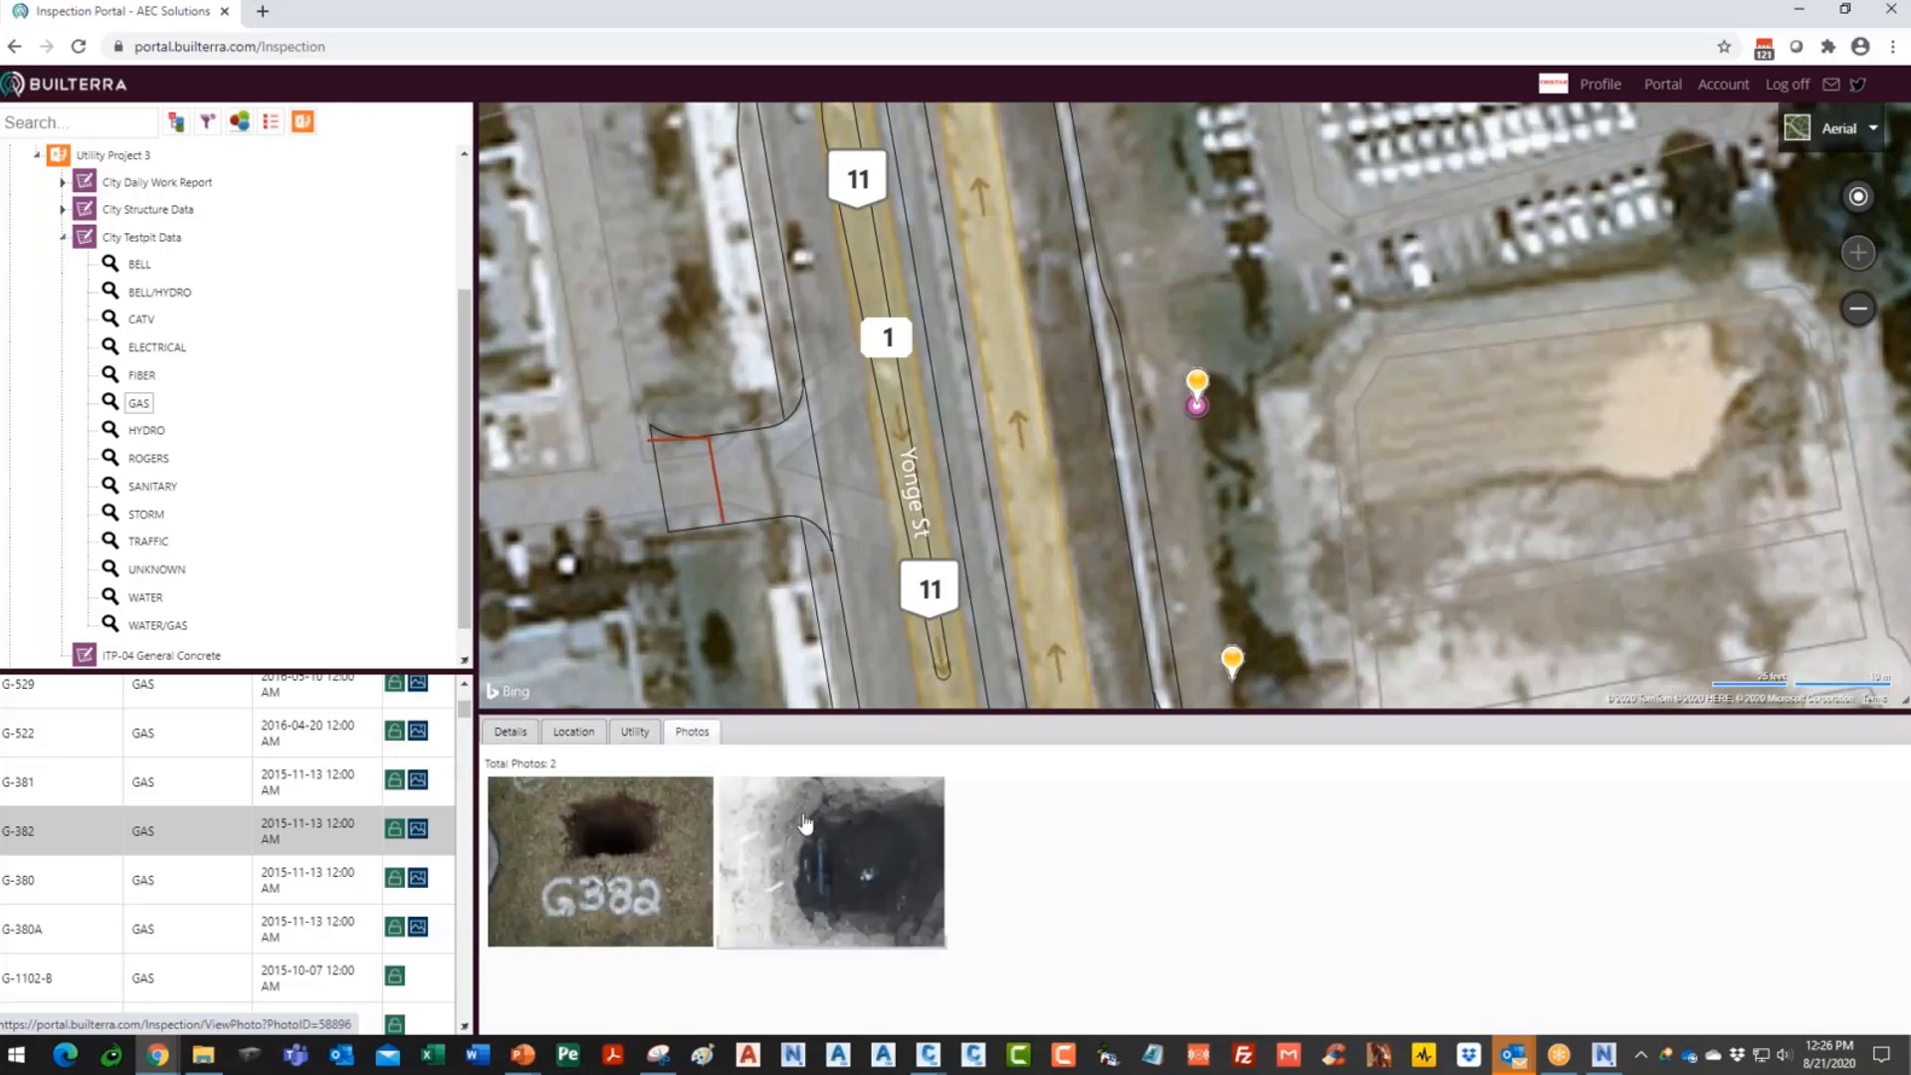
scroll(1152, 510, "down", 4)
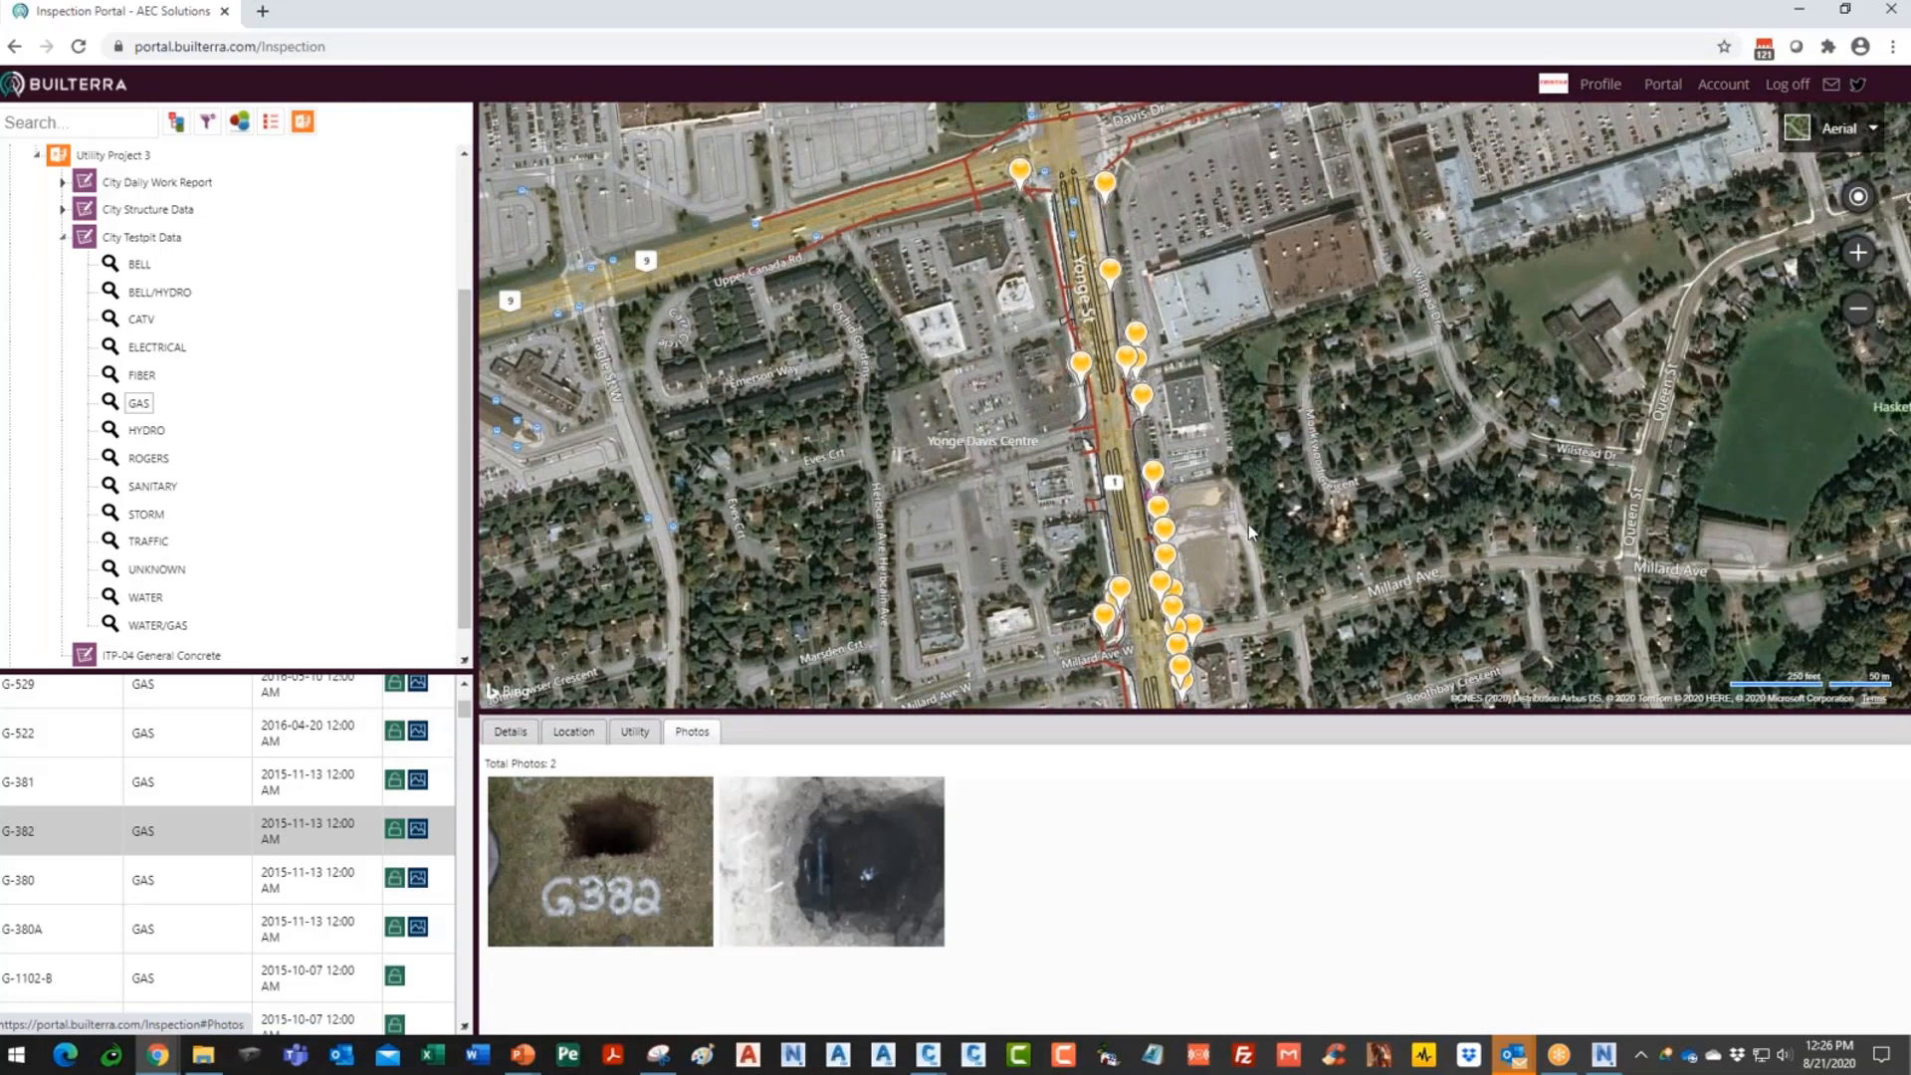
scroll(1247, 523, "up", 2)
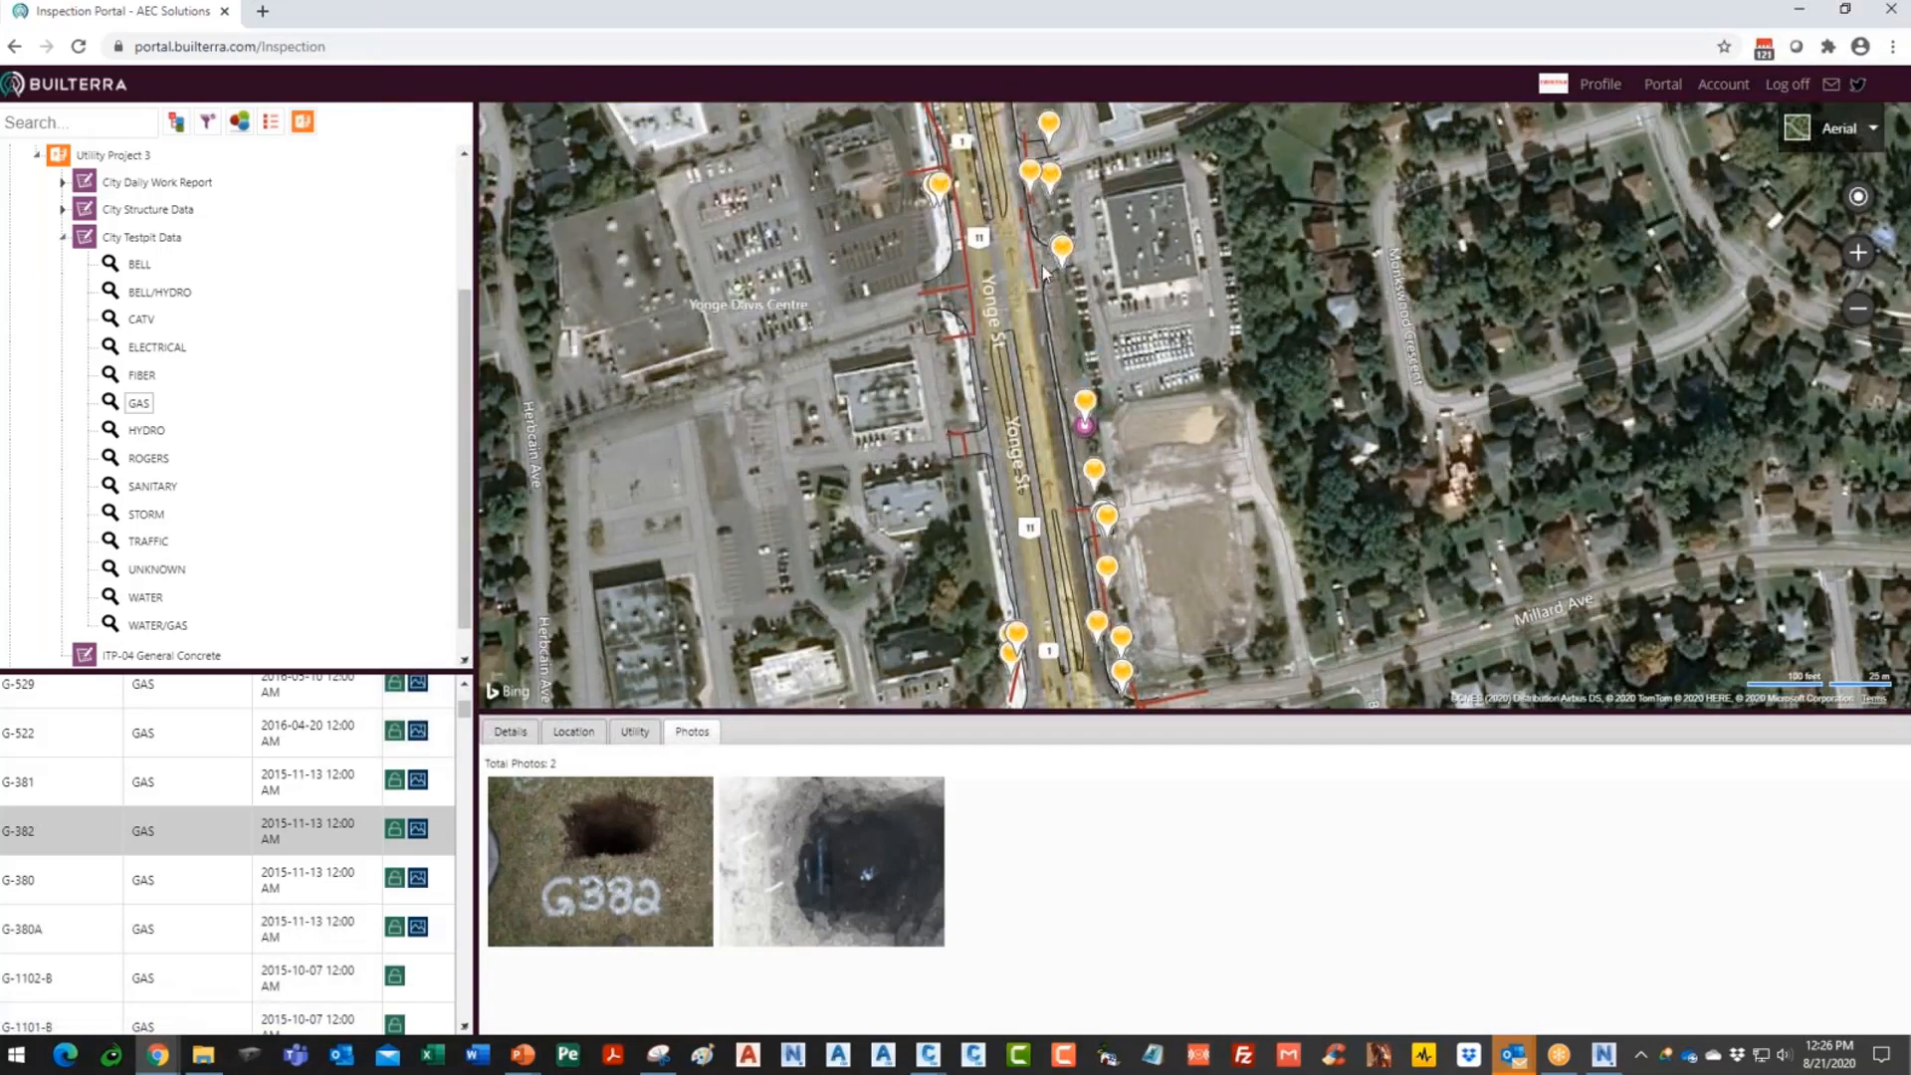
- Open inspections 126 and 127 from the map pins, then bring up the City Testpit Data download options
left_click(1062, 249)
left_click(939, 187)
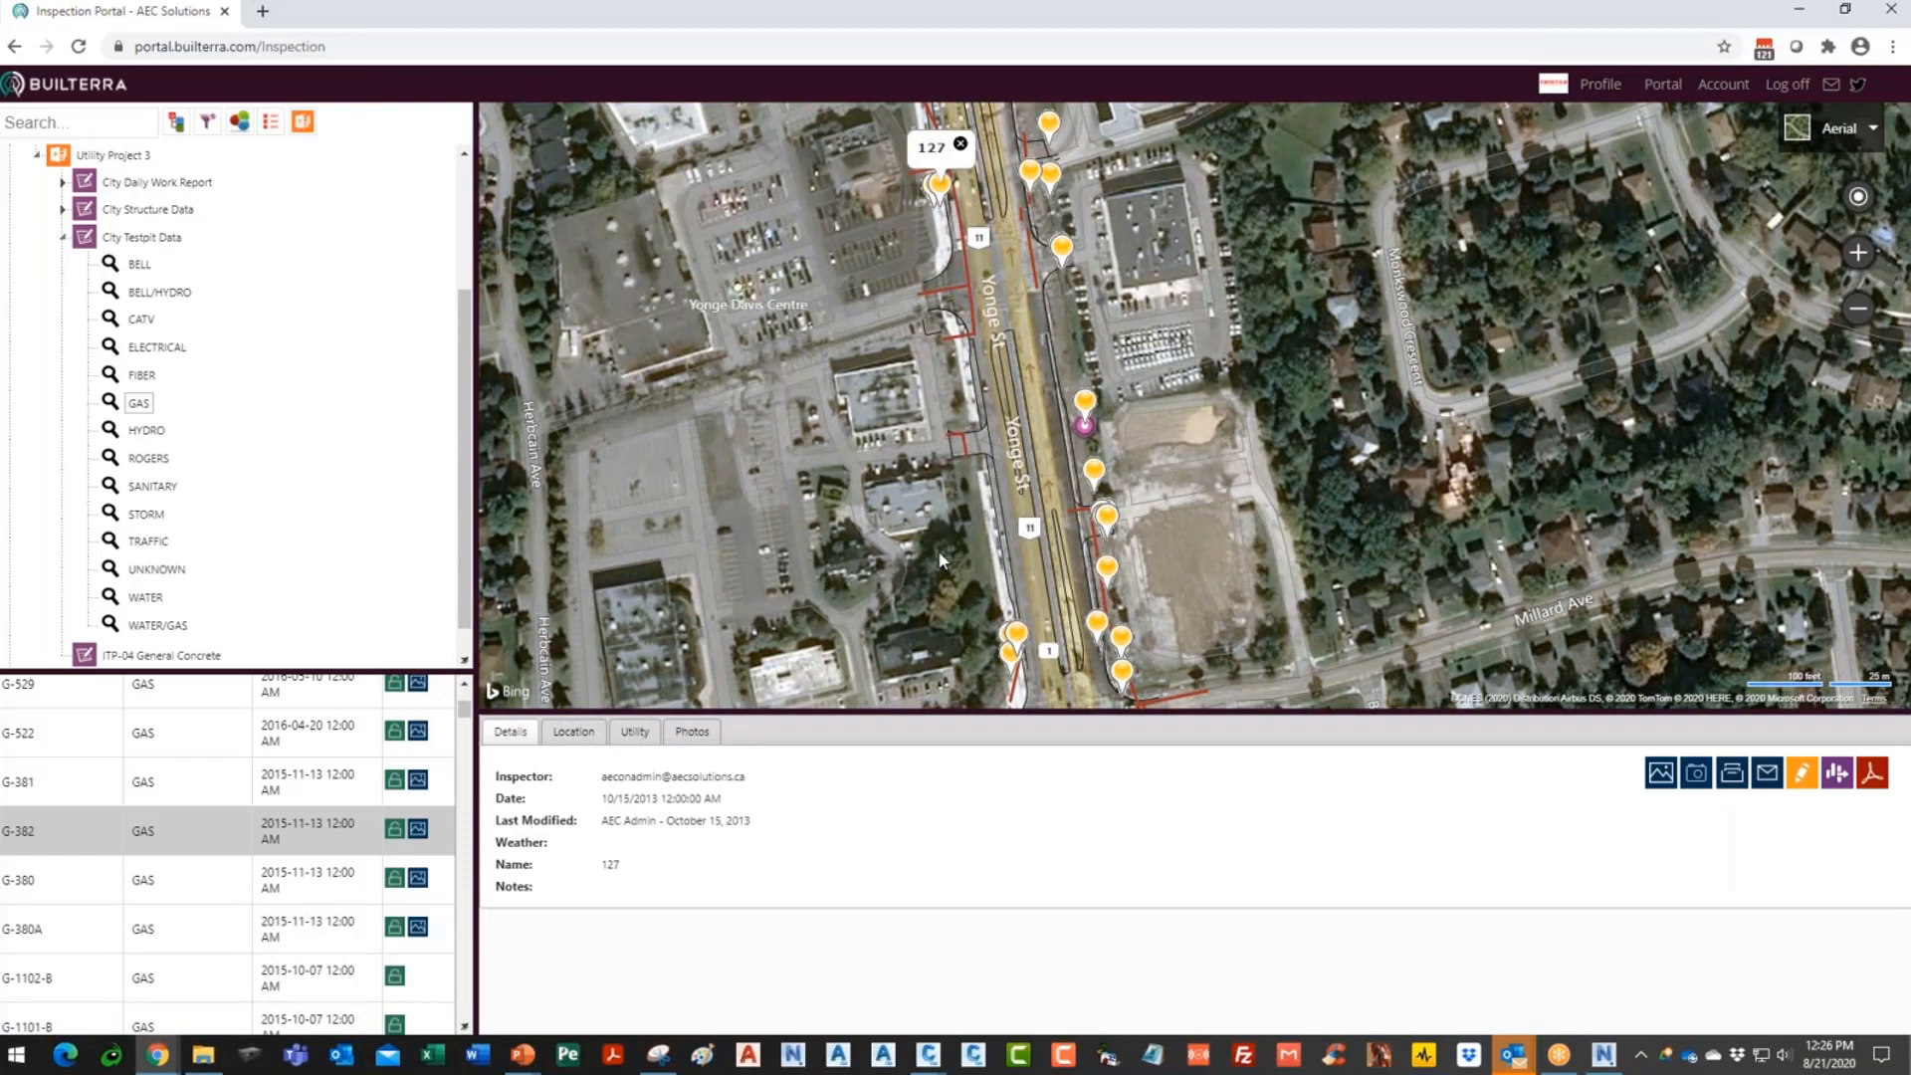
scroll(1246, 446, "down", 2)
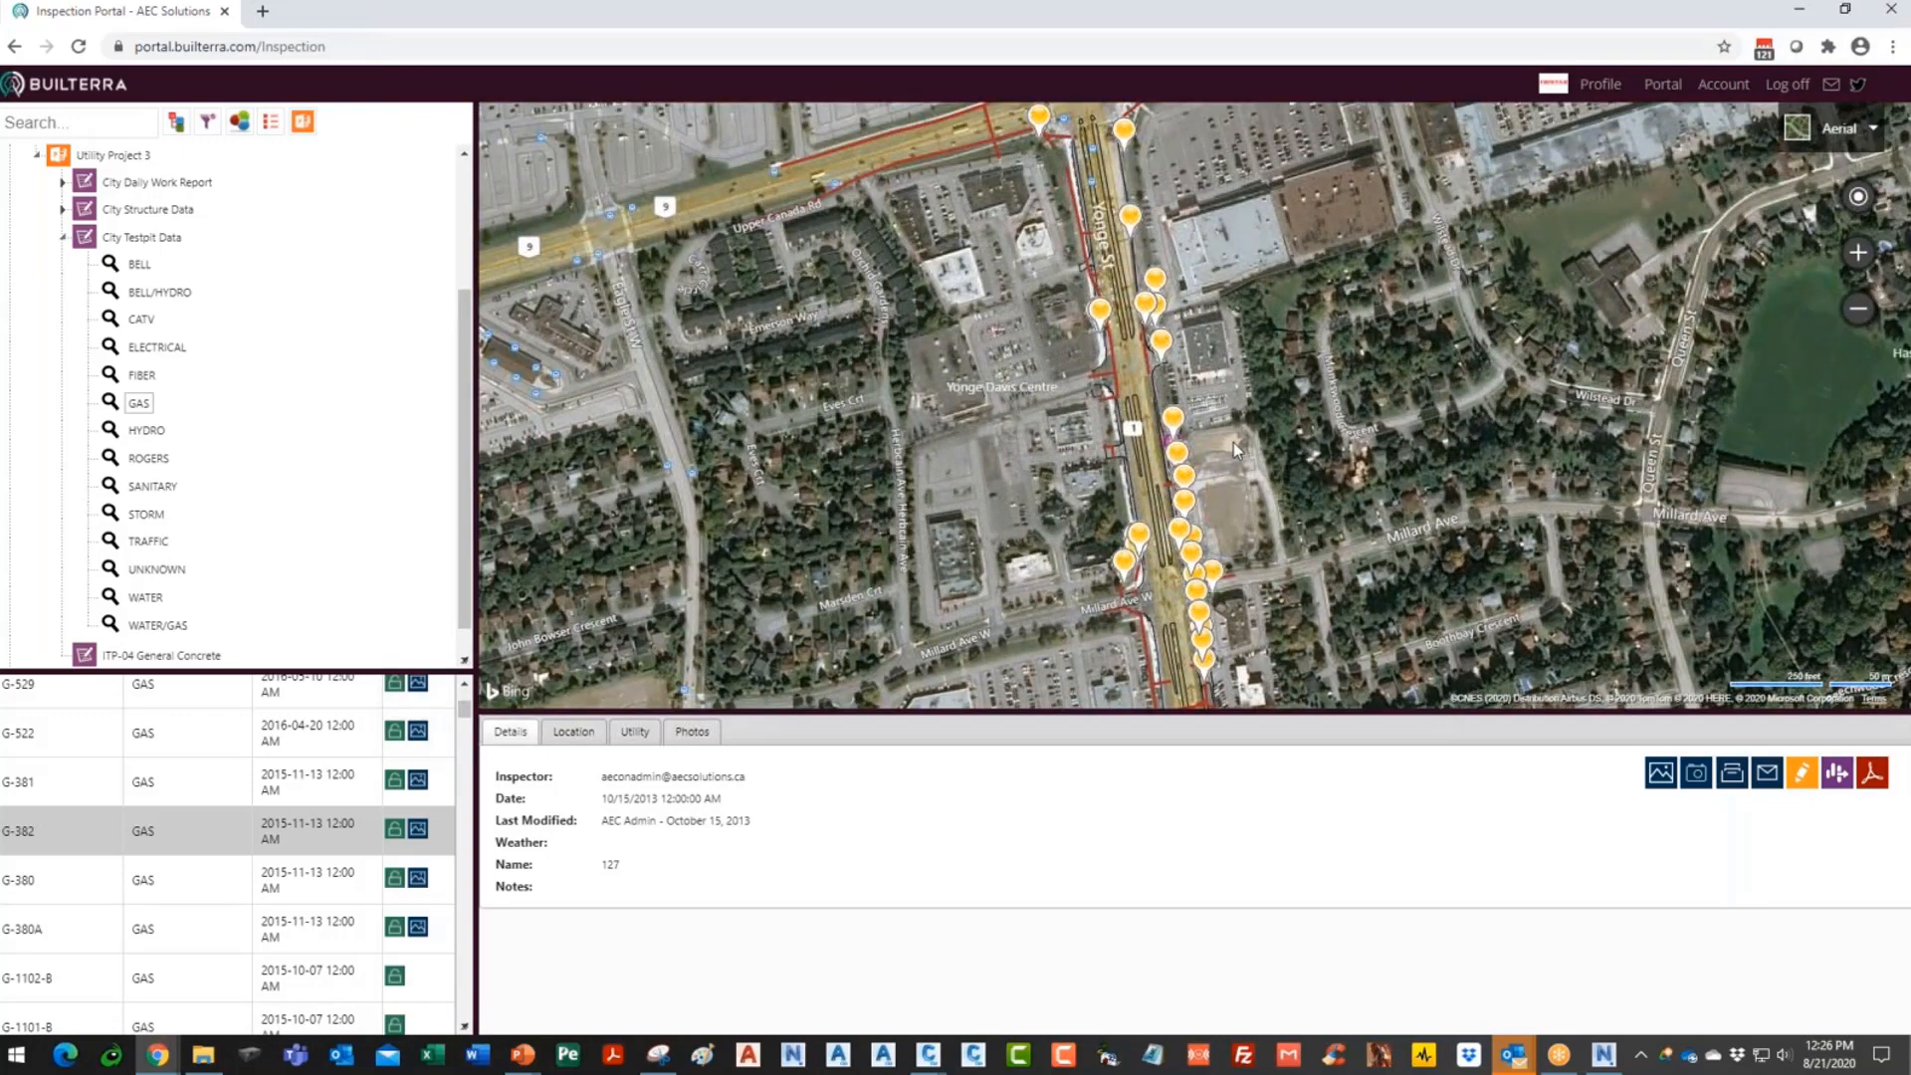
scroll(1233, 473, "up", 3)
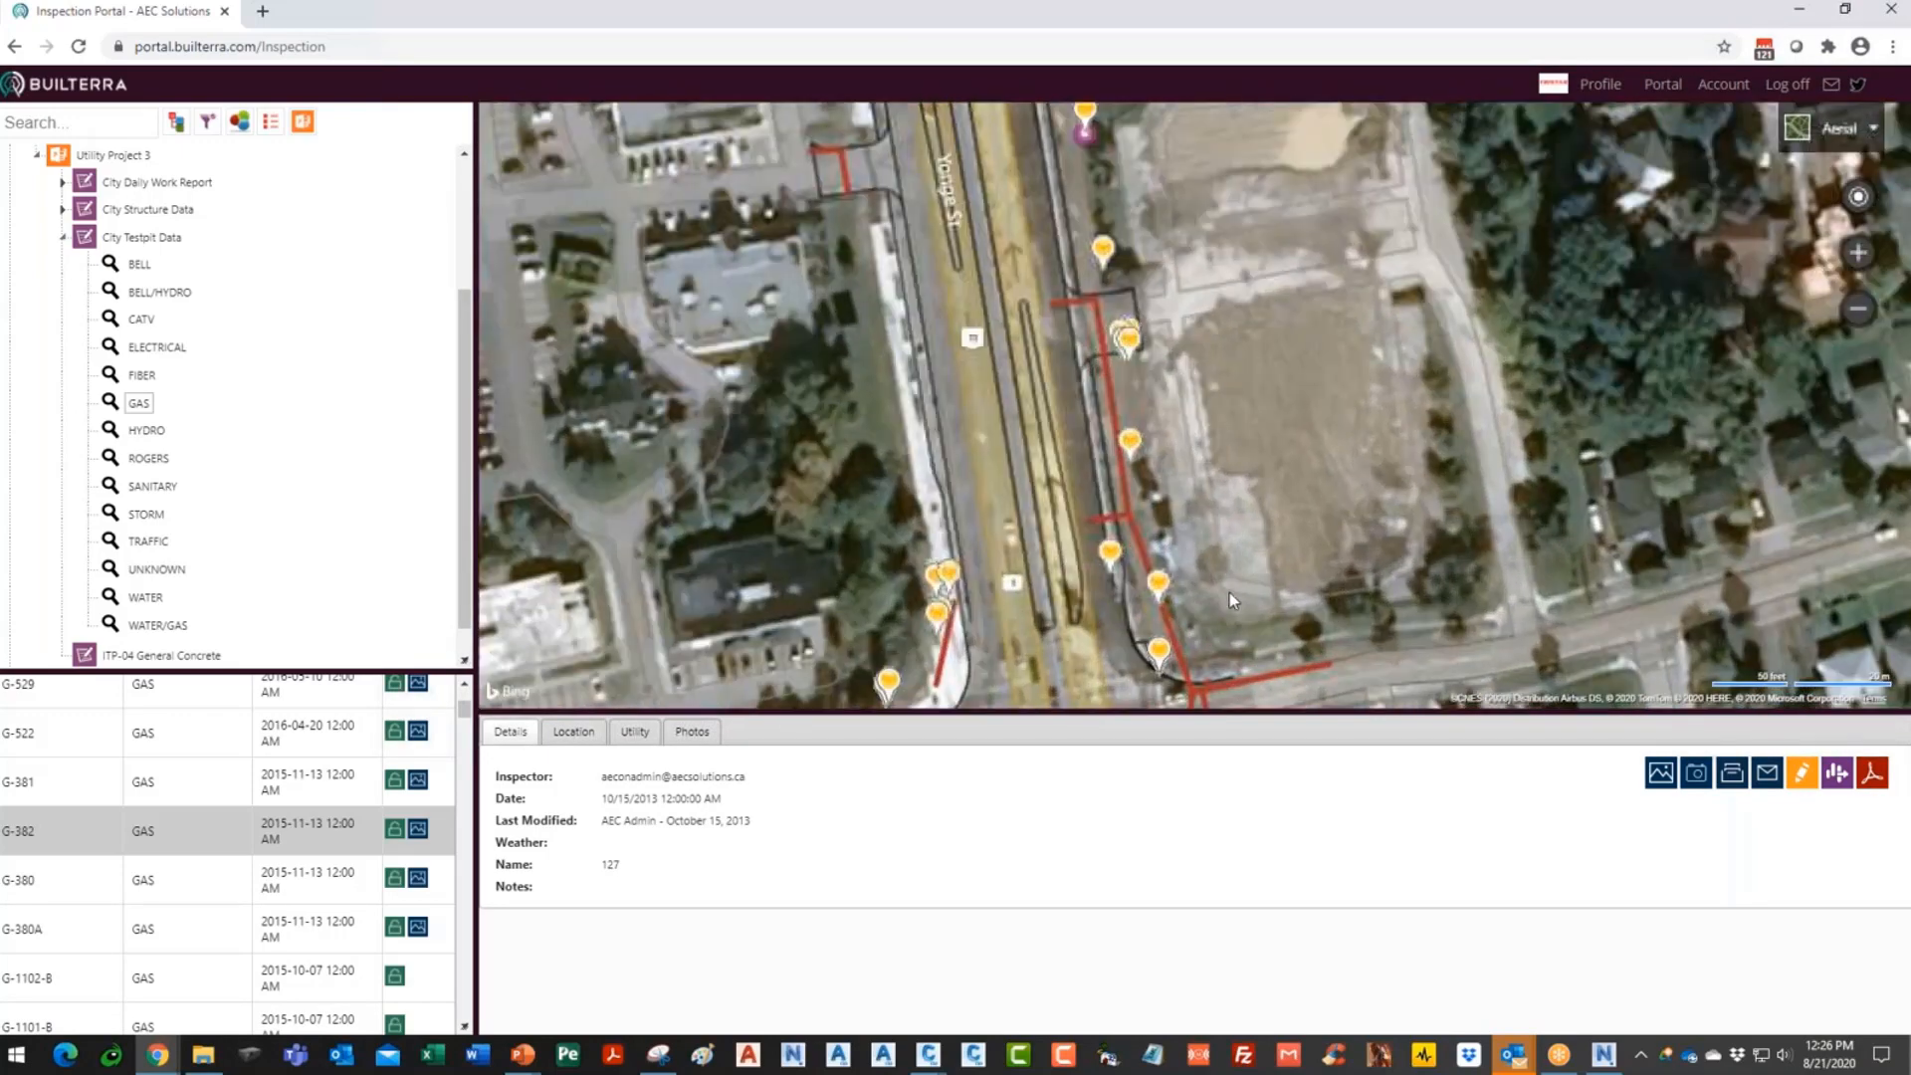
left_click(158, 241)
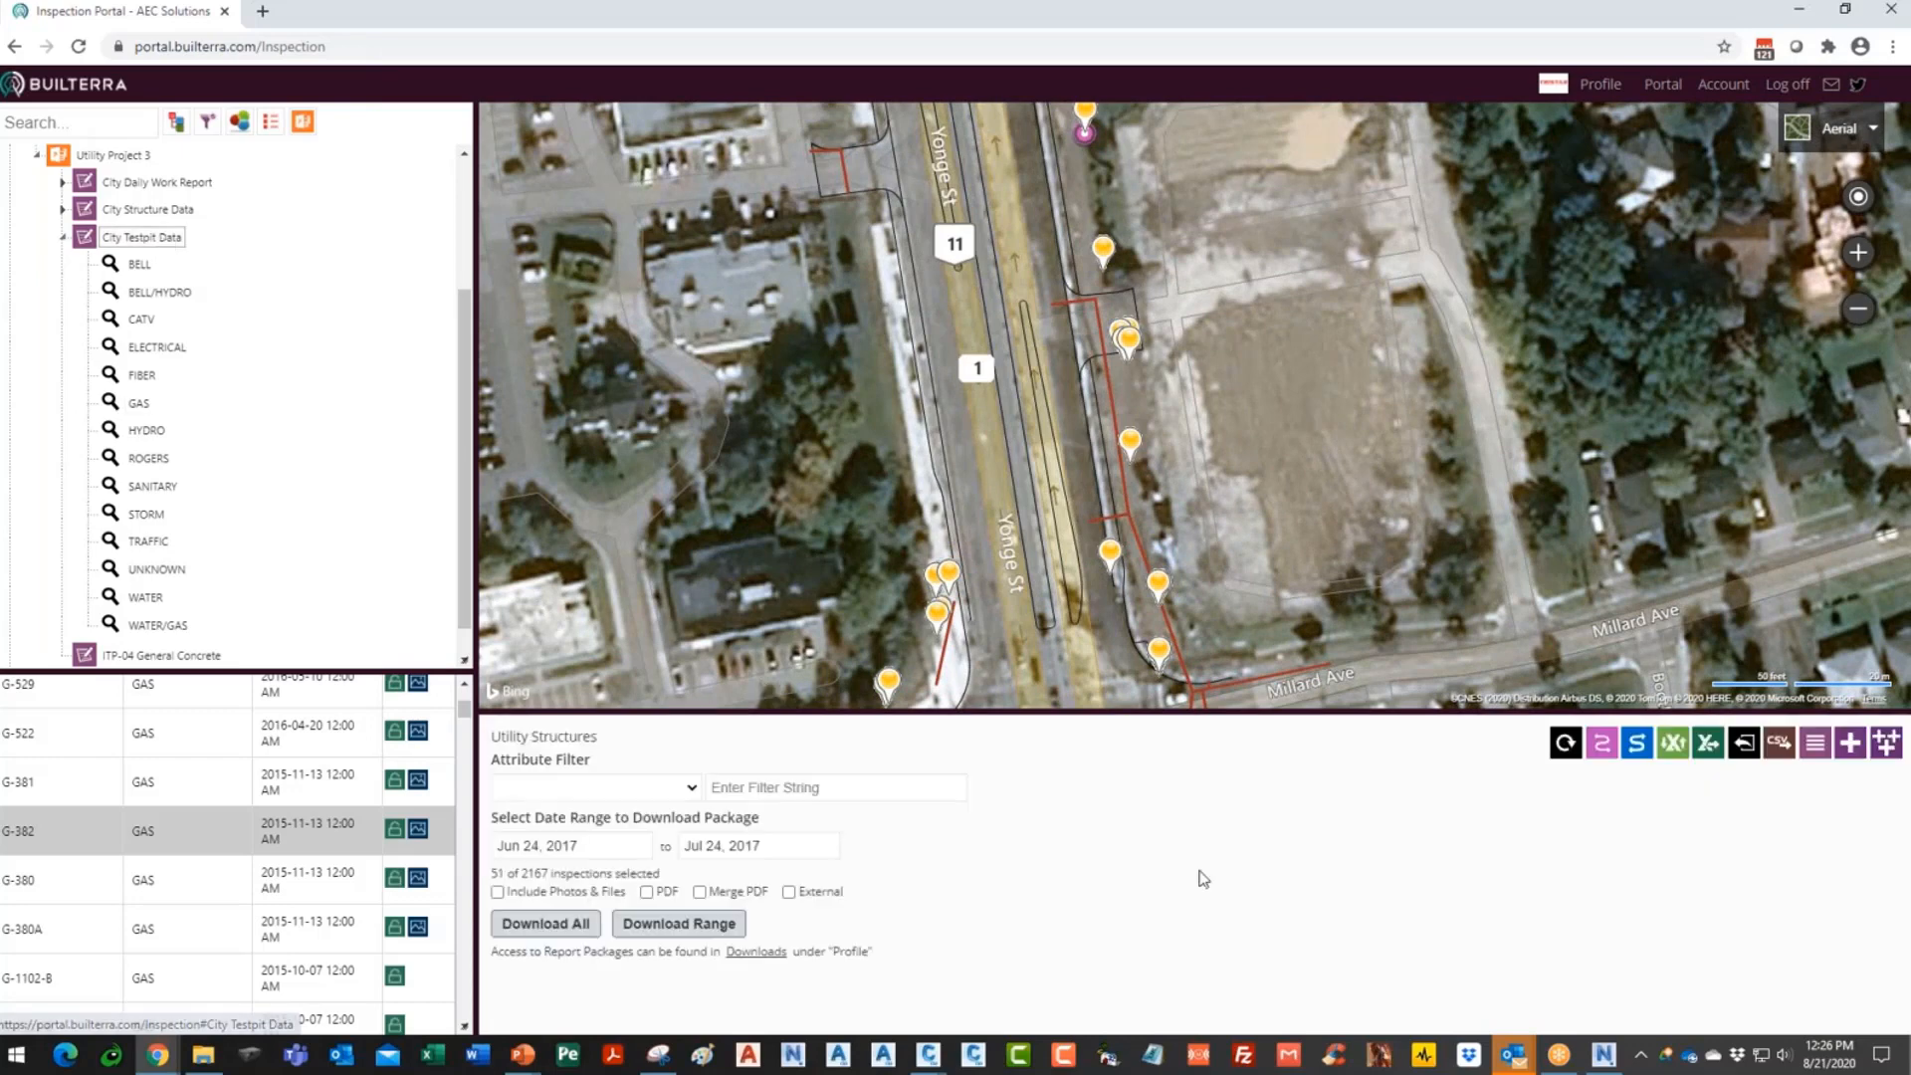
- Download the full City Testpit Data inspection template and return to the Inspection Portal
left_click(1676, 753)
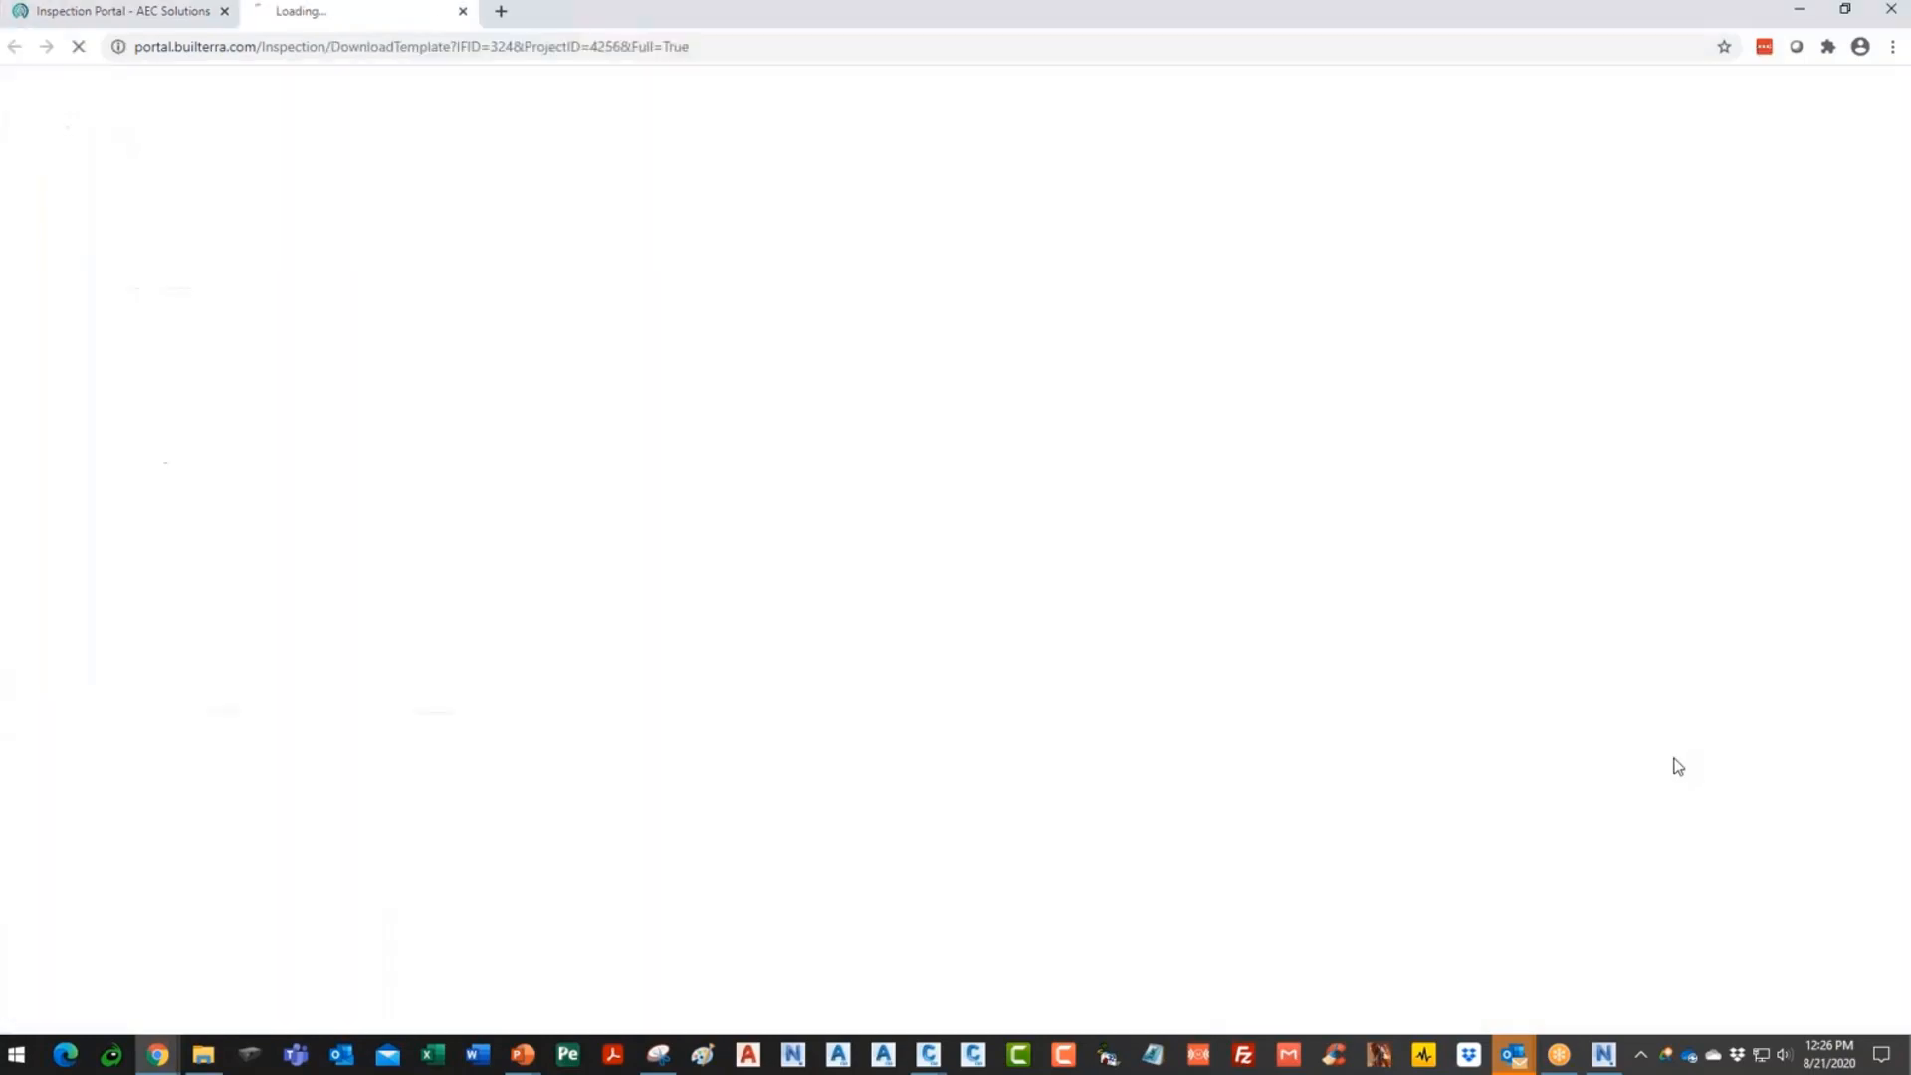
left_click(140, 14)
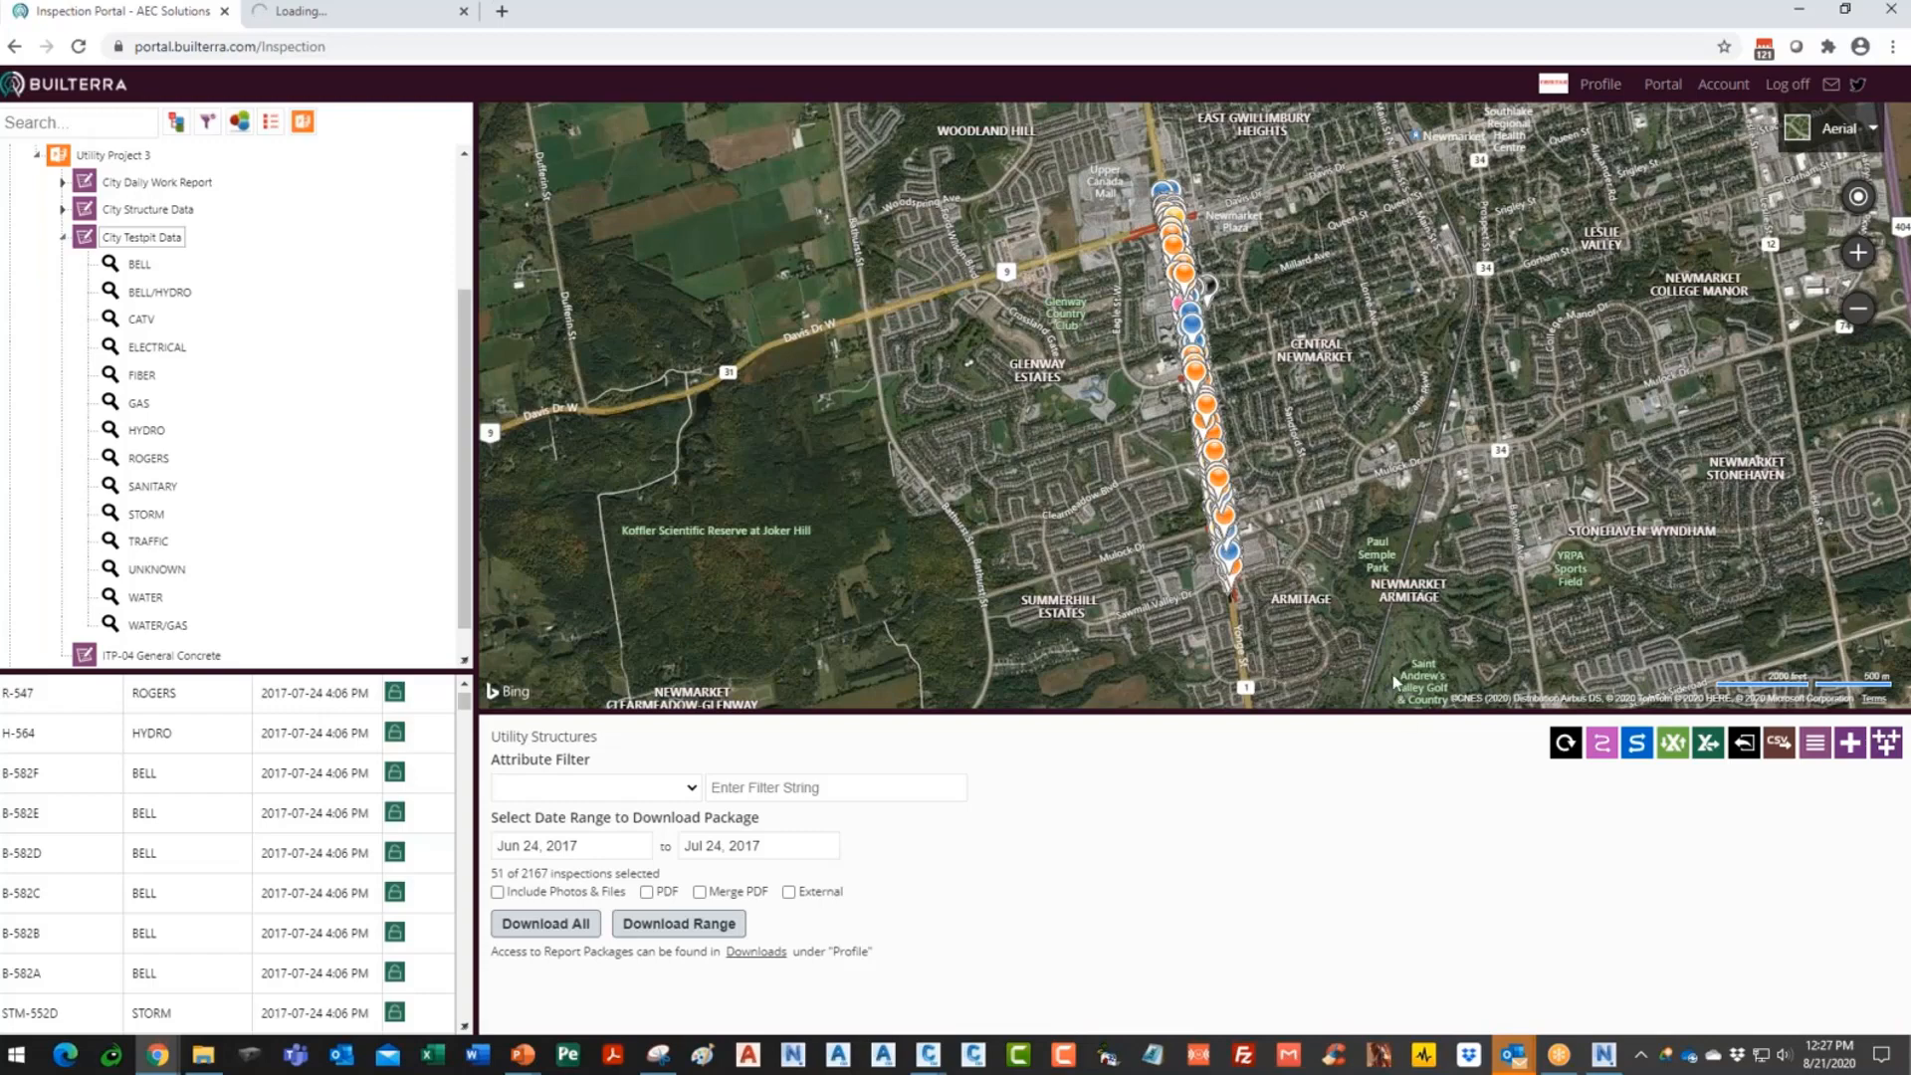
- Advance the slide show to Utility Alignments, then bring up and maximize the Civil 3D watermain profiles drawing
key("alt+Tab")
key("alt+Tab")
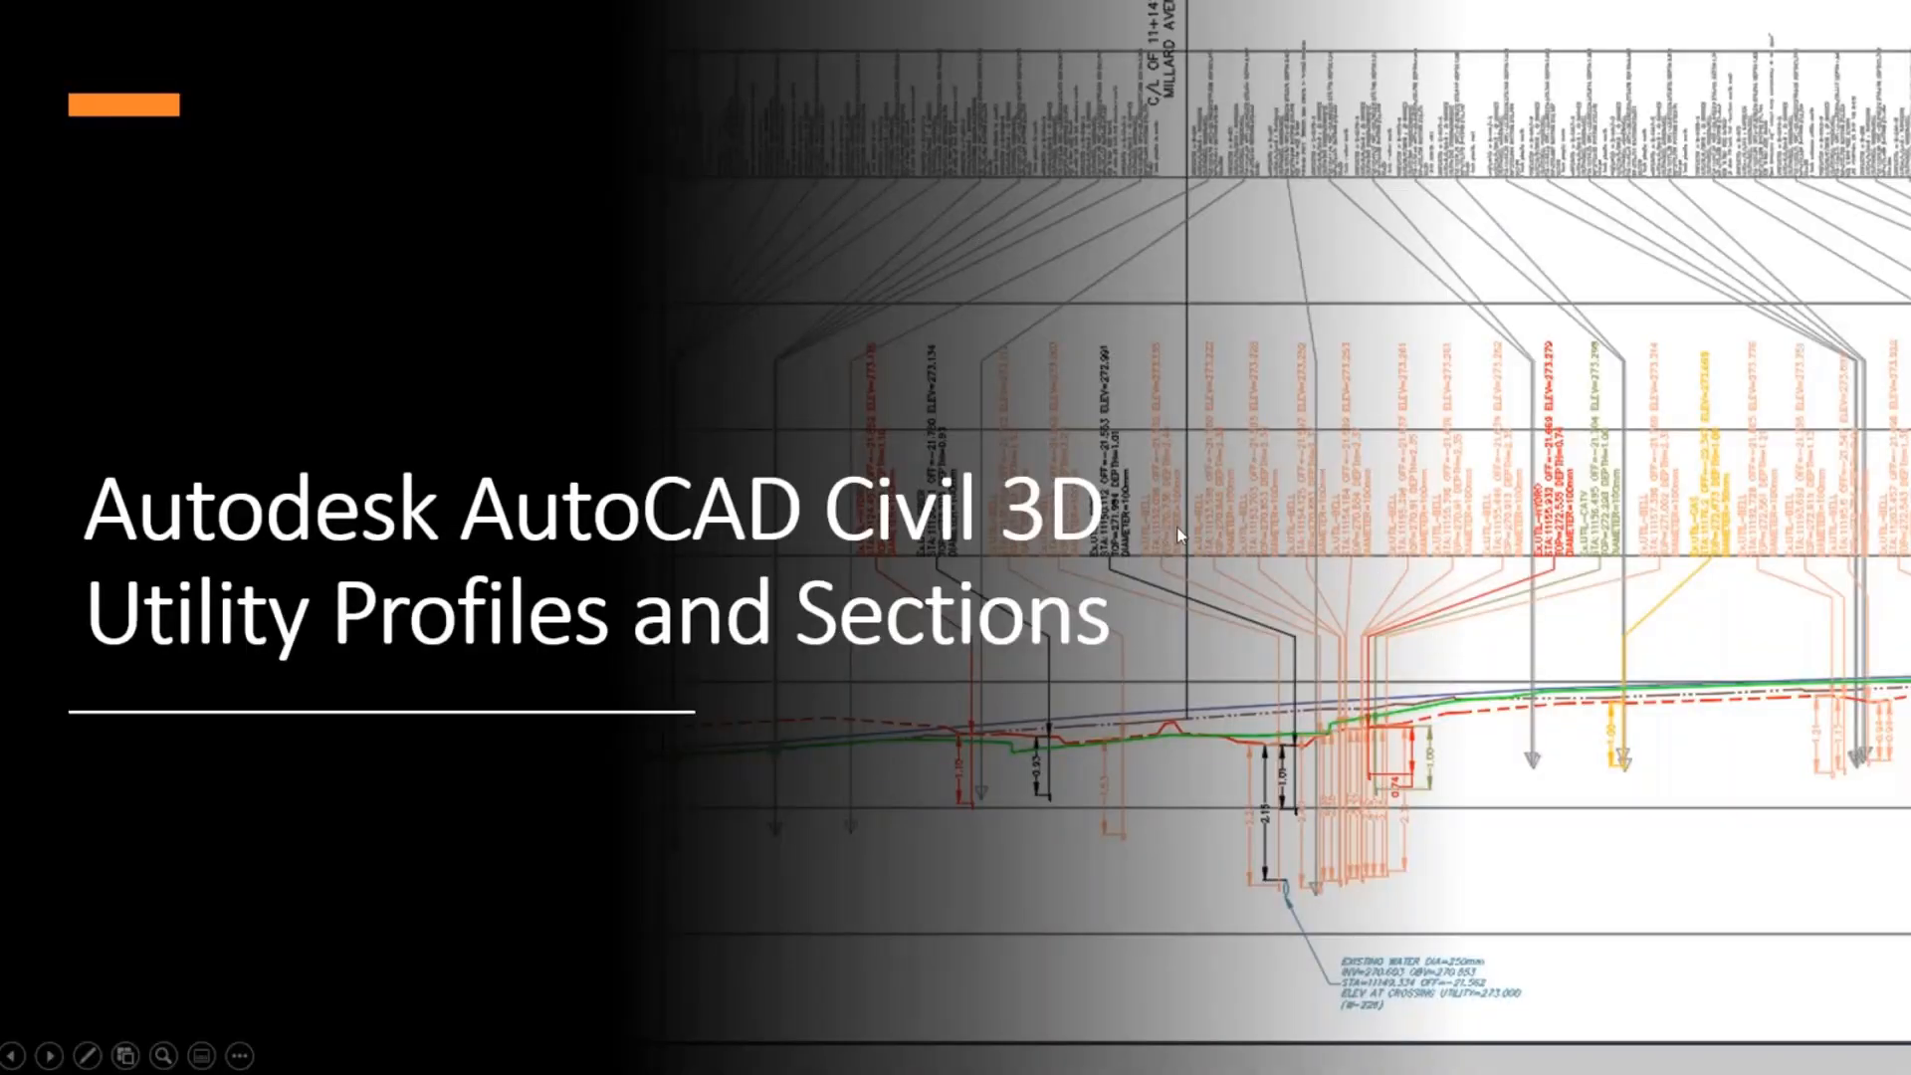
left_click(1058, 404)
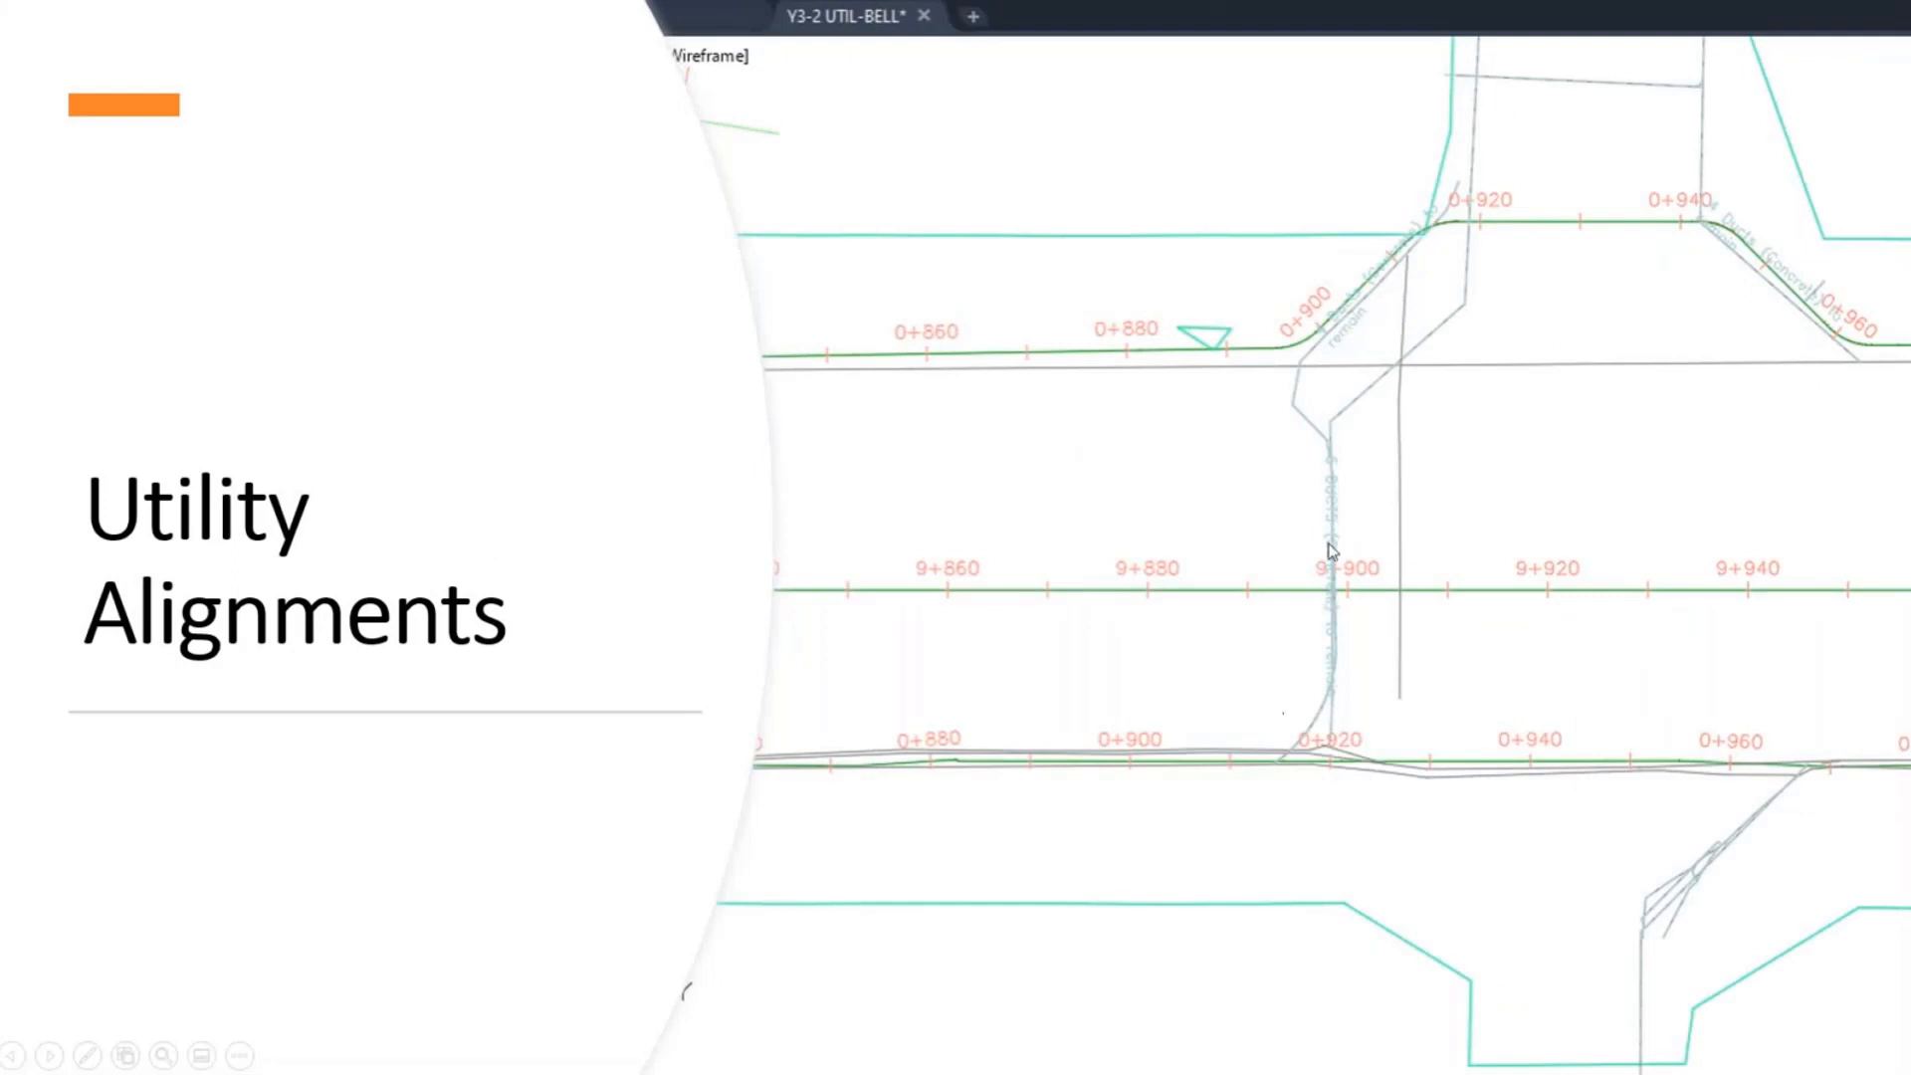
key("alt+Tab")
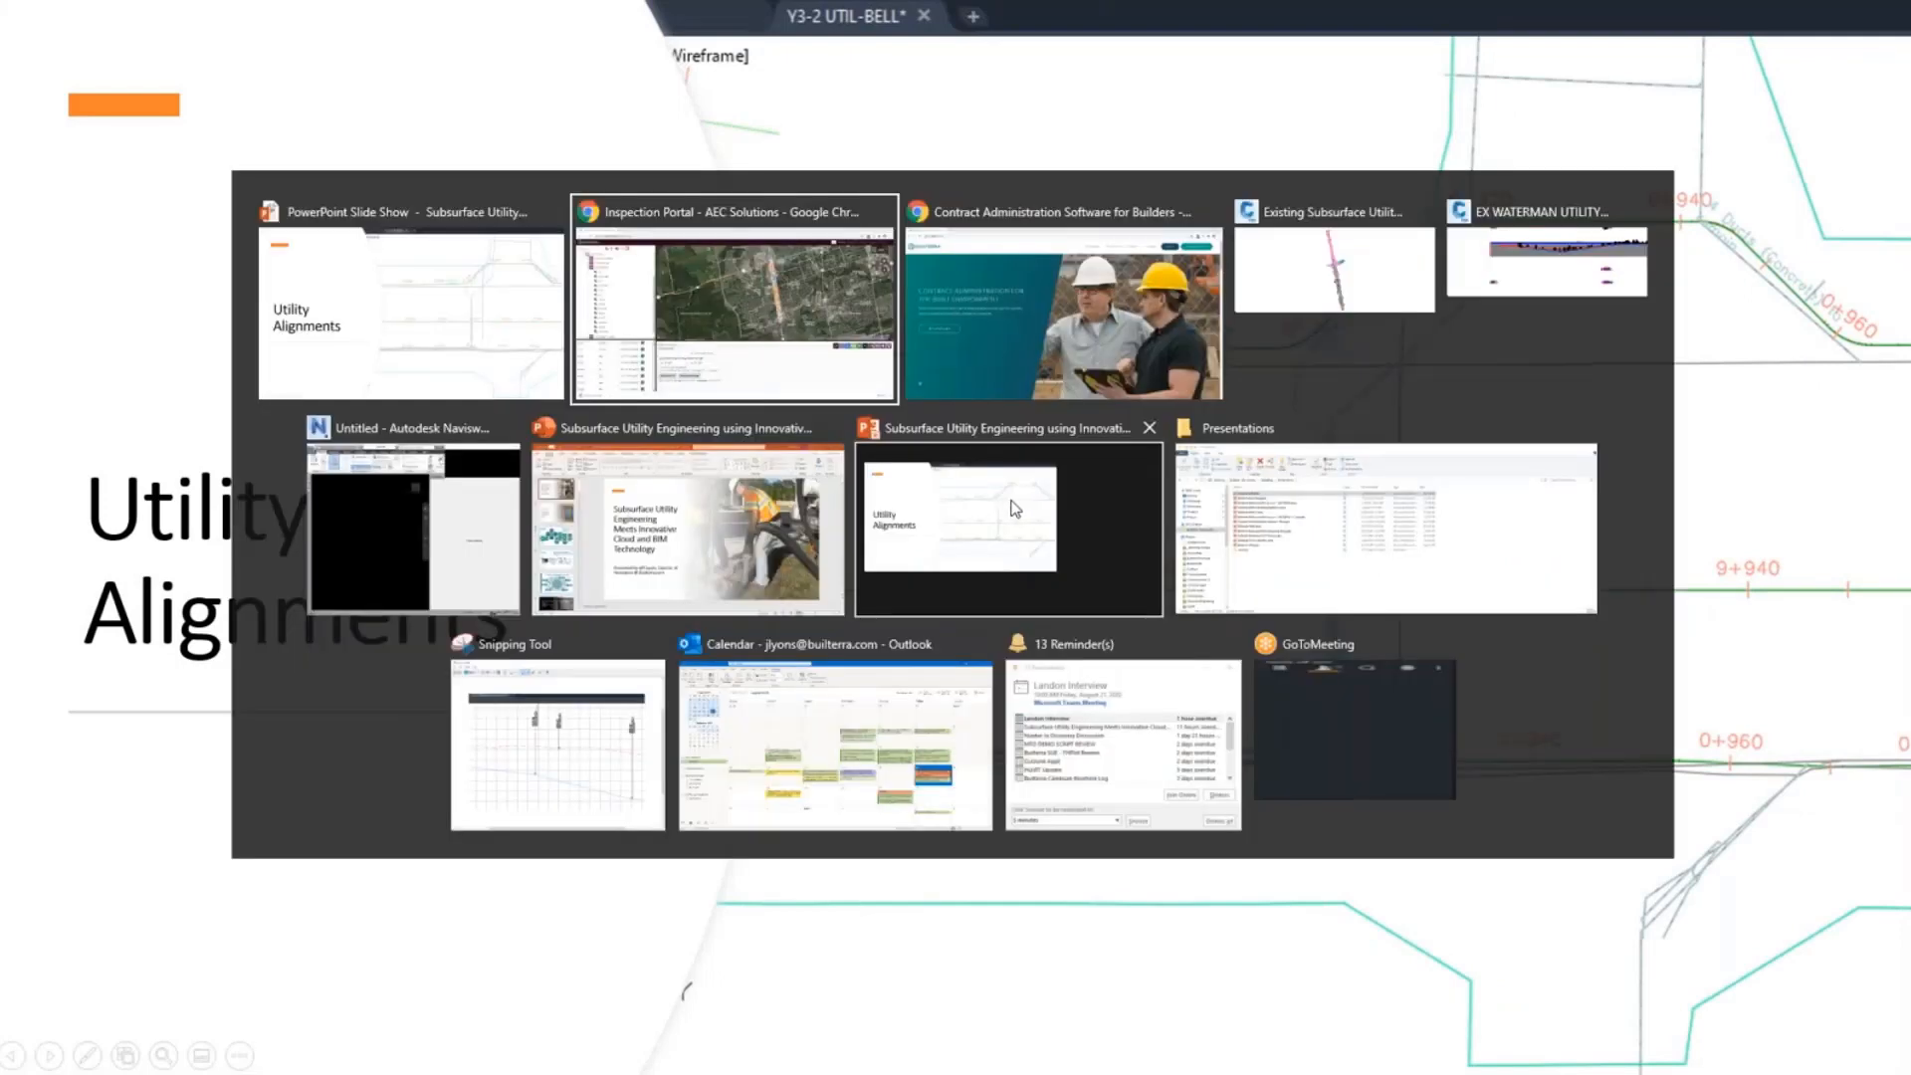
key("alt+Tab")
key("alt+Tab")
key("alt+Tab")
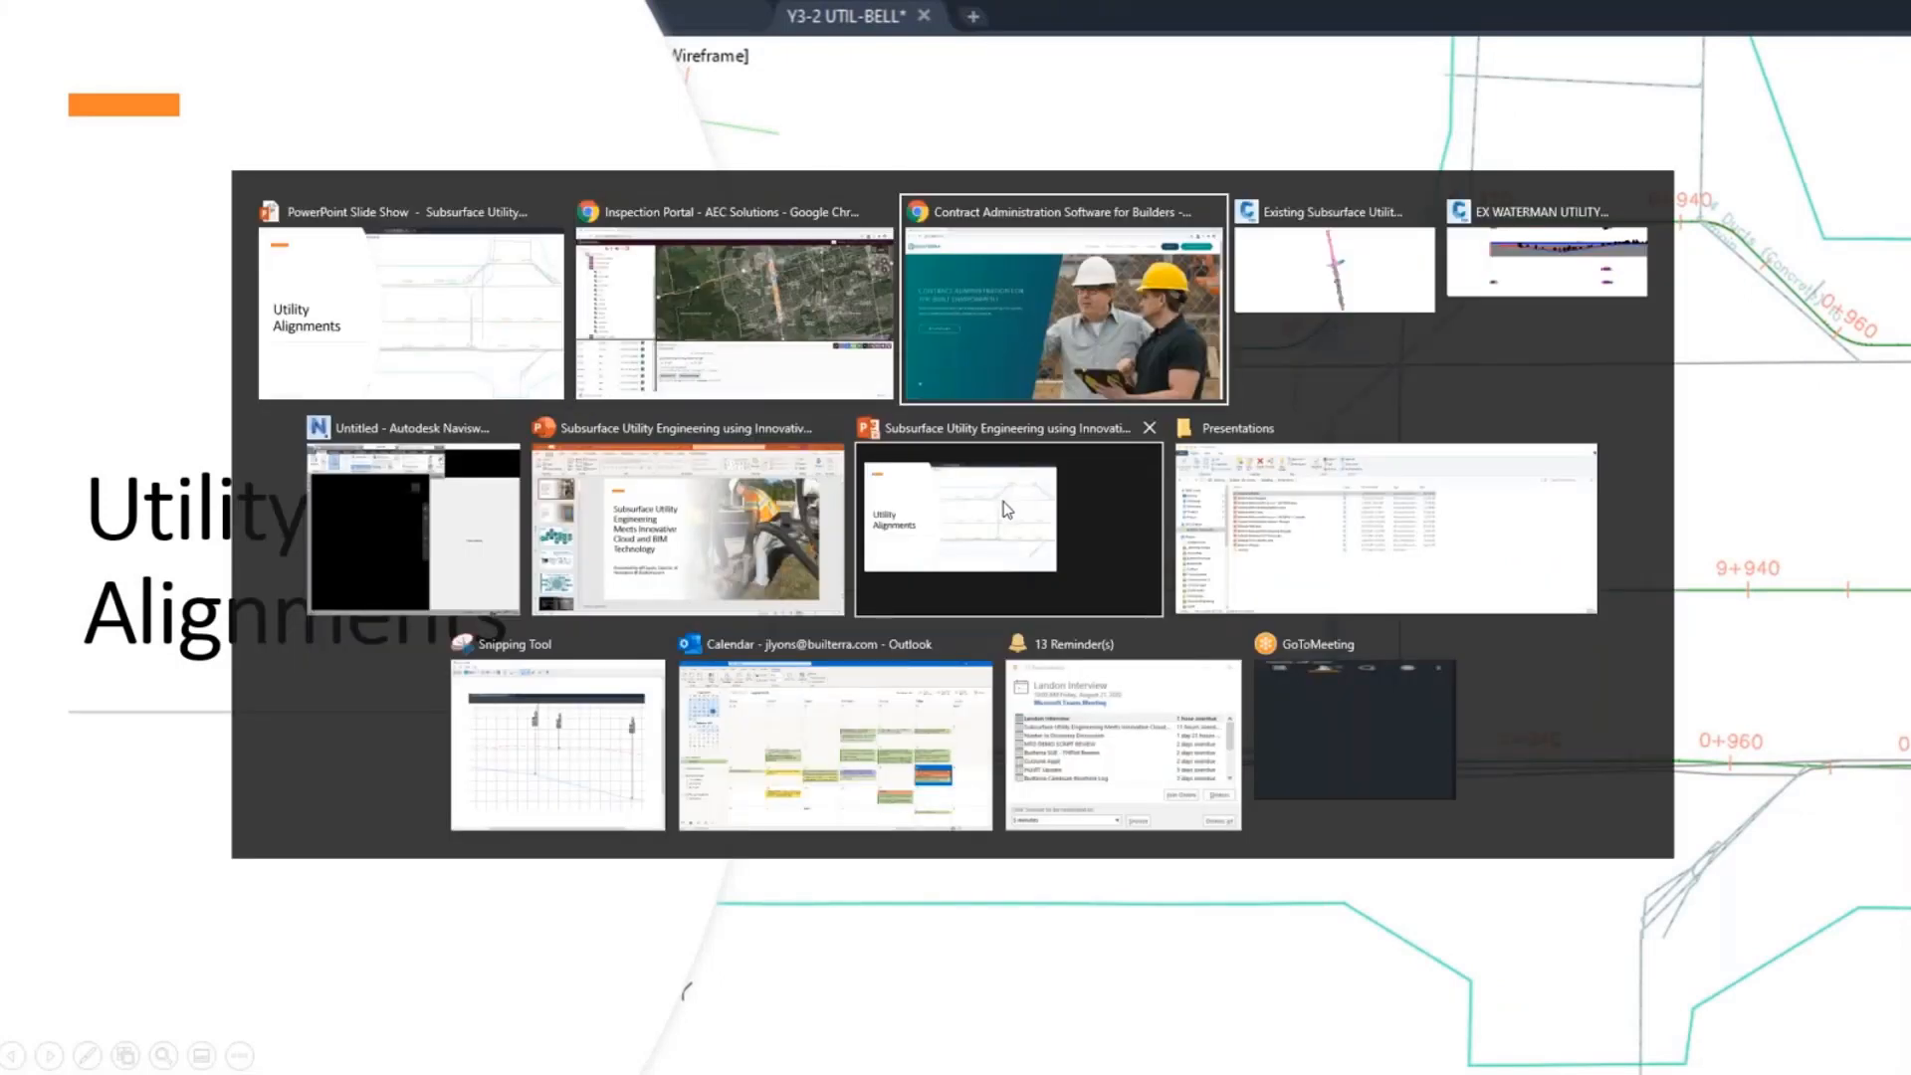
left_click(1007, 509)
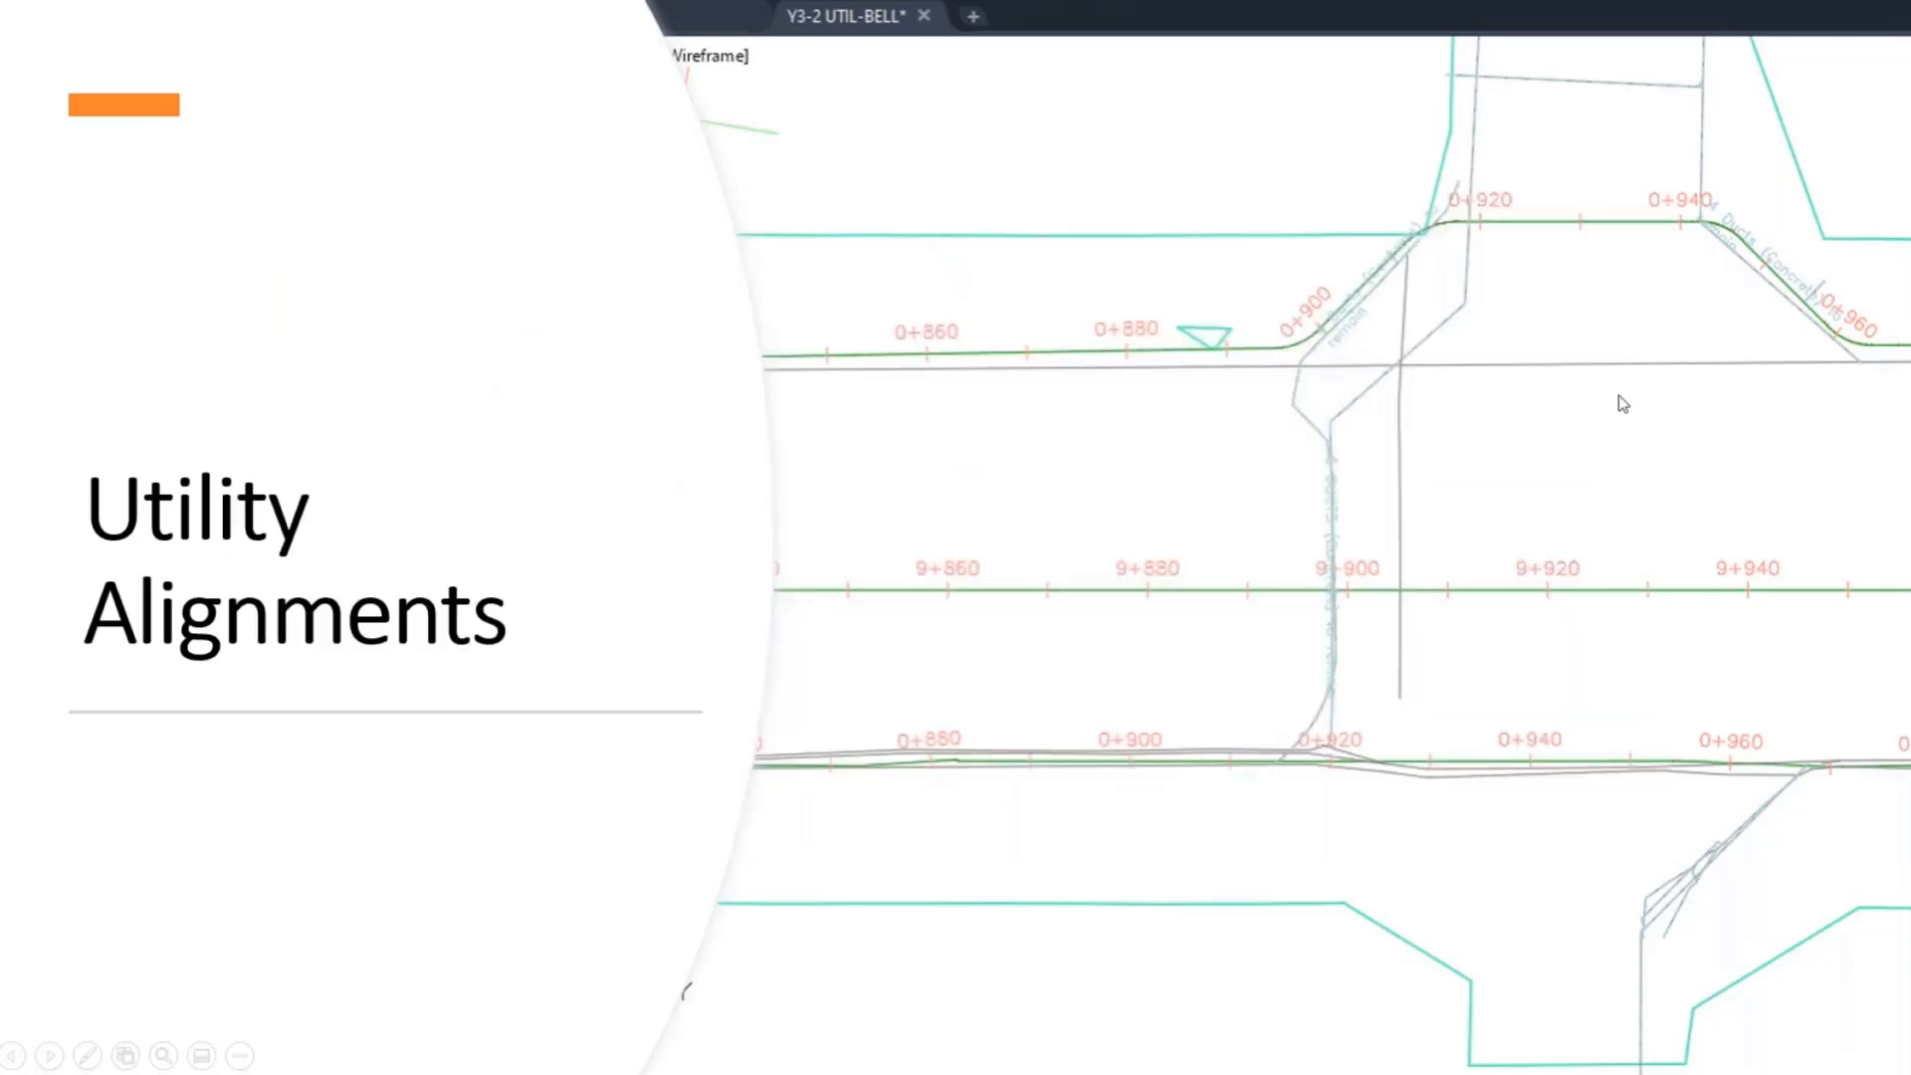
left_click_drag(1910, 144, 534, 94)
double_click(1074, 101)
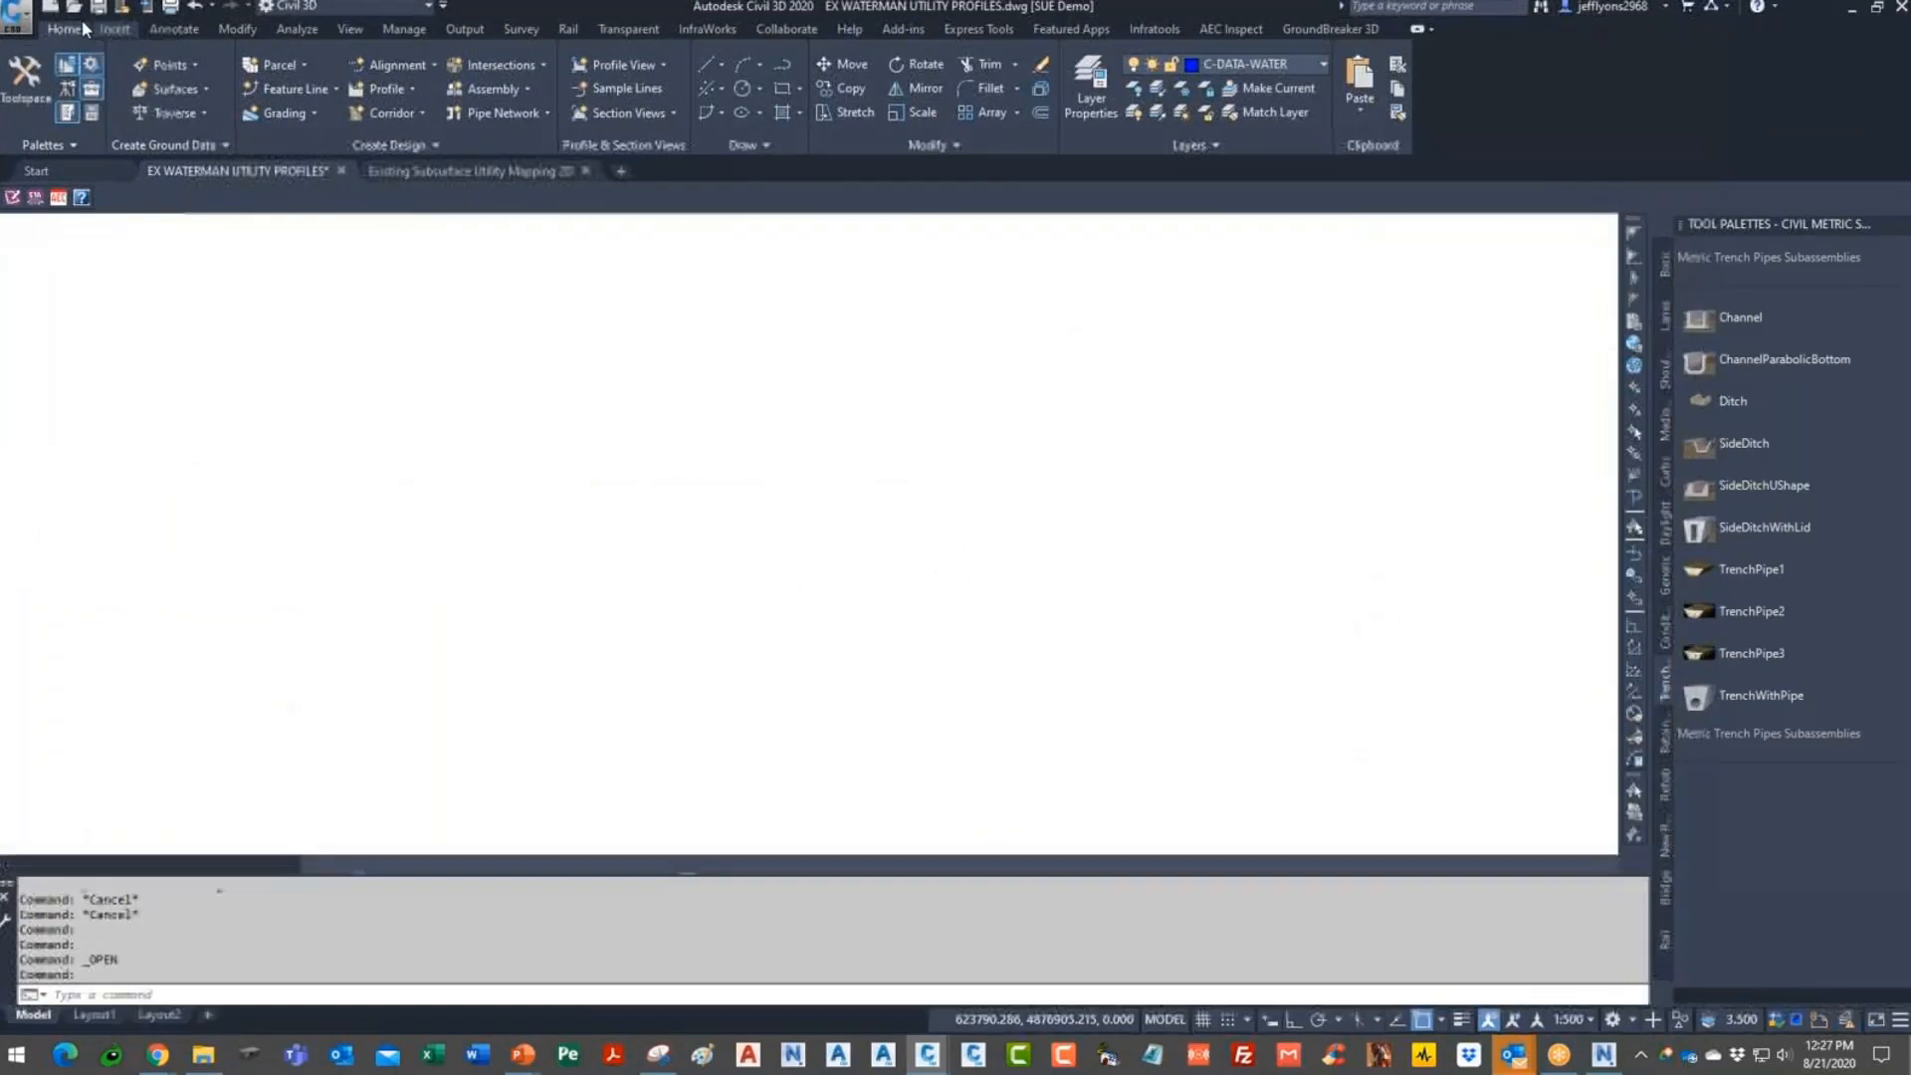
- Create a new drawing from the Civil 3D (Metric) NCS template and show the AEC Inspect ribbon tab
left_click(9, 12)
left_click(50, 120)
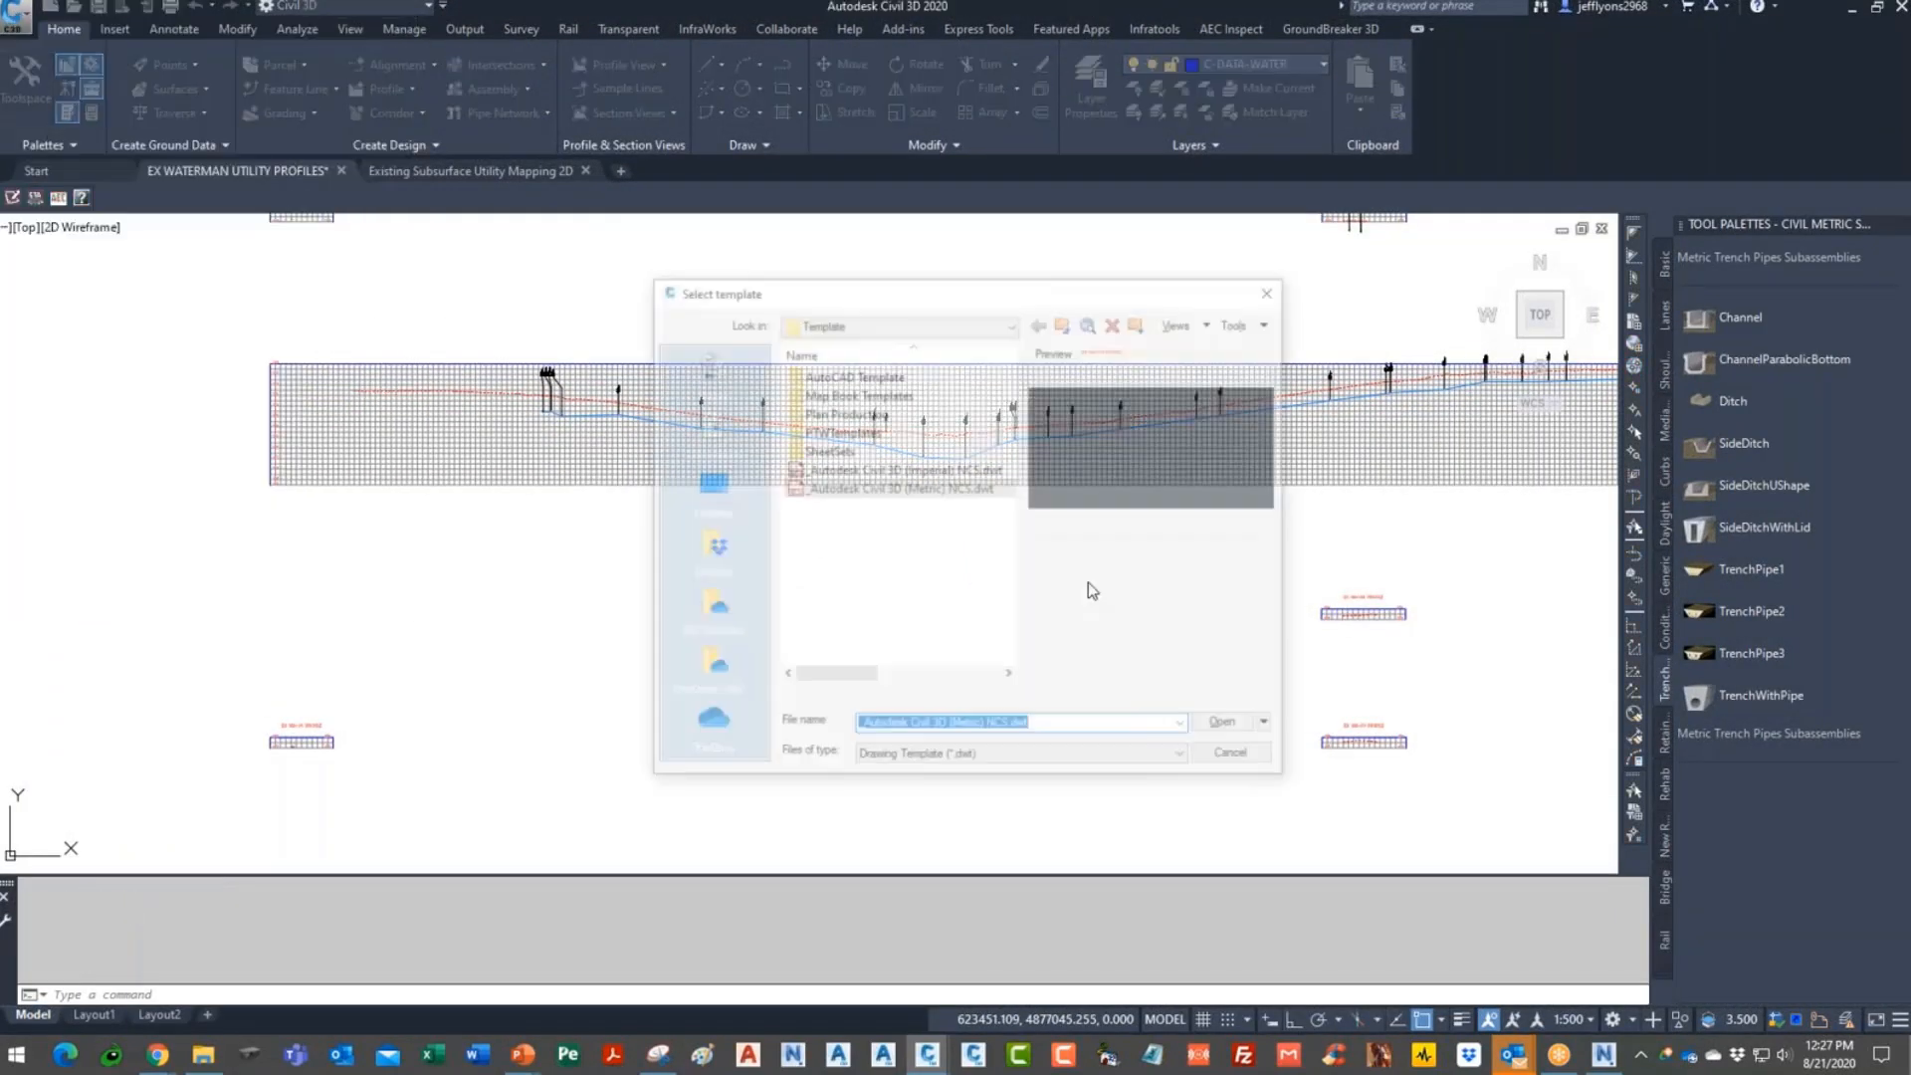
left_click(1233, 729)
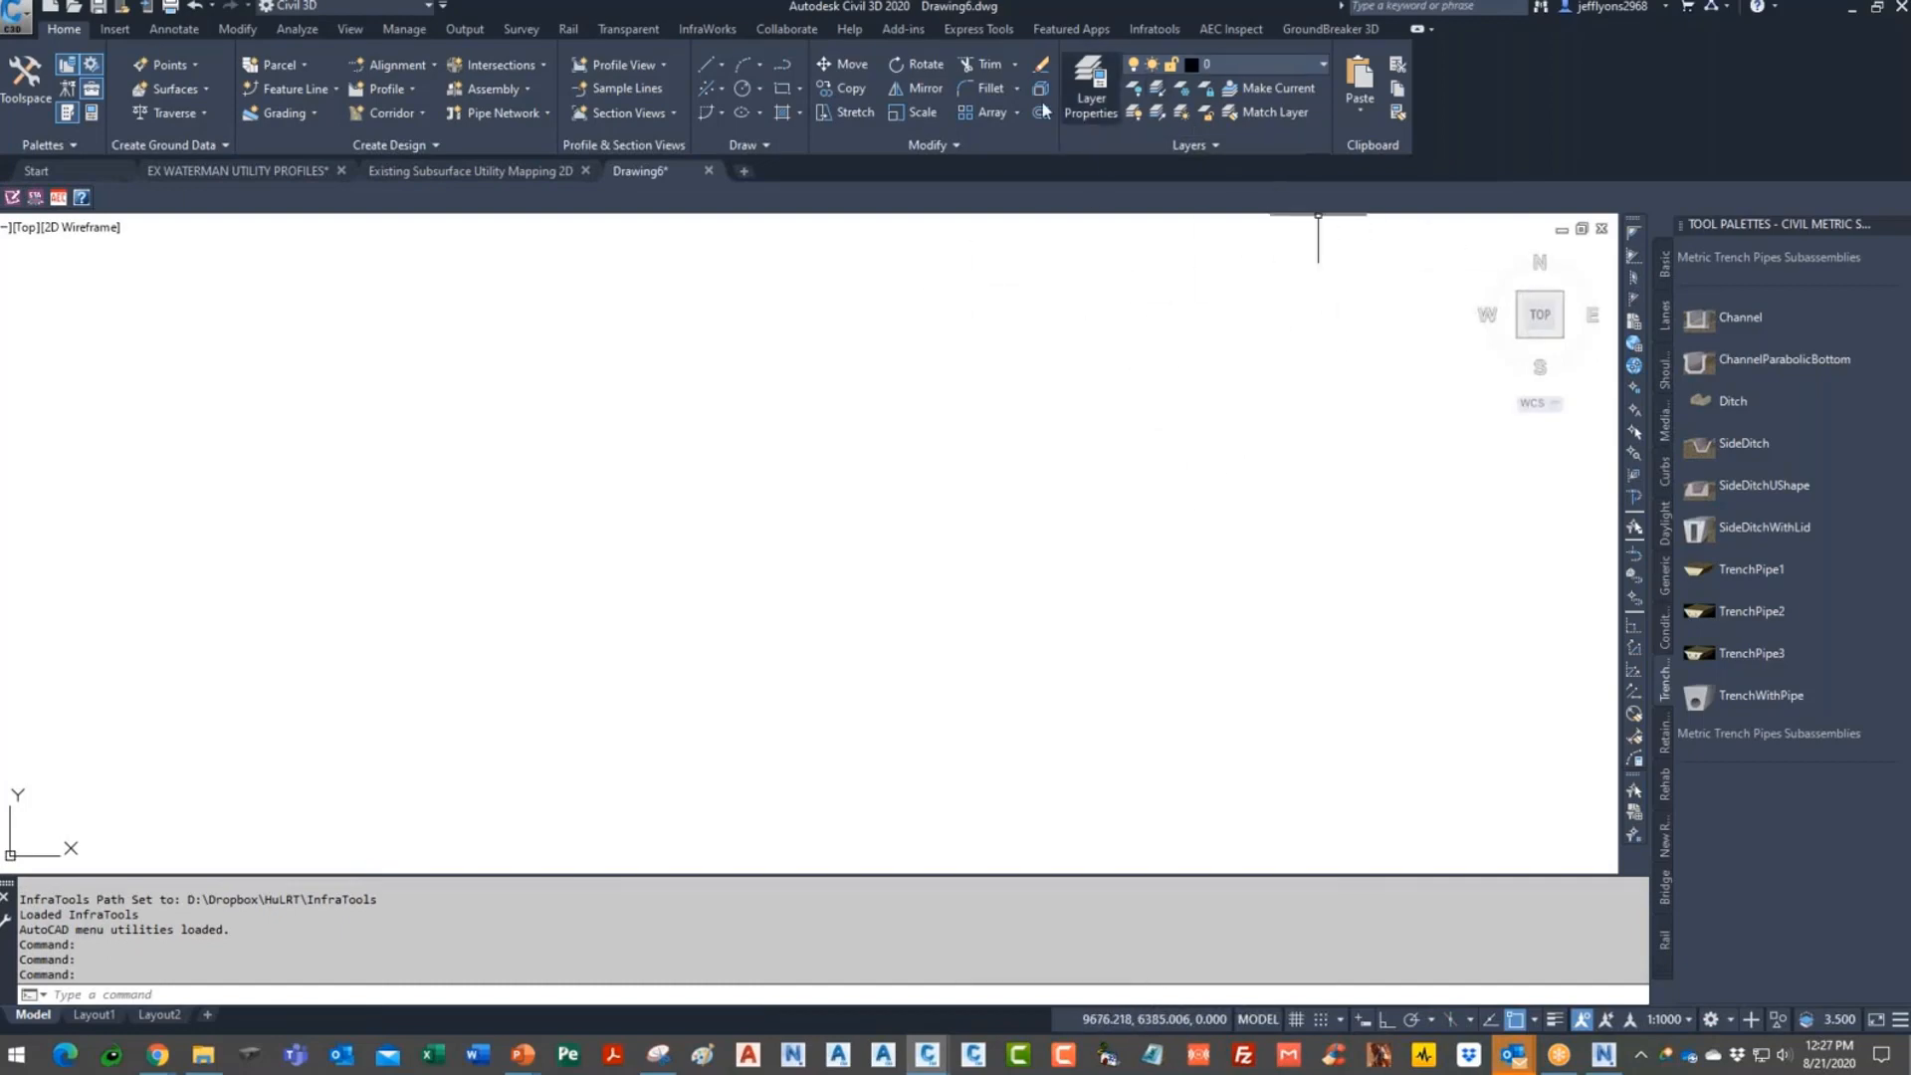
left_click(1234, 30)
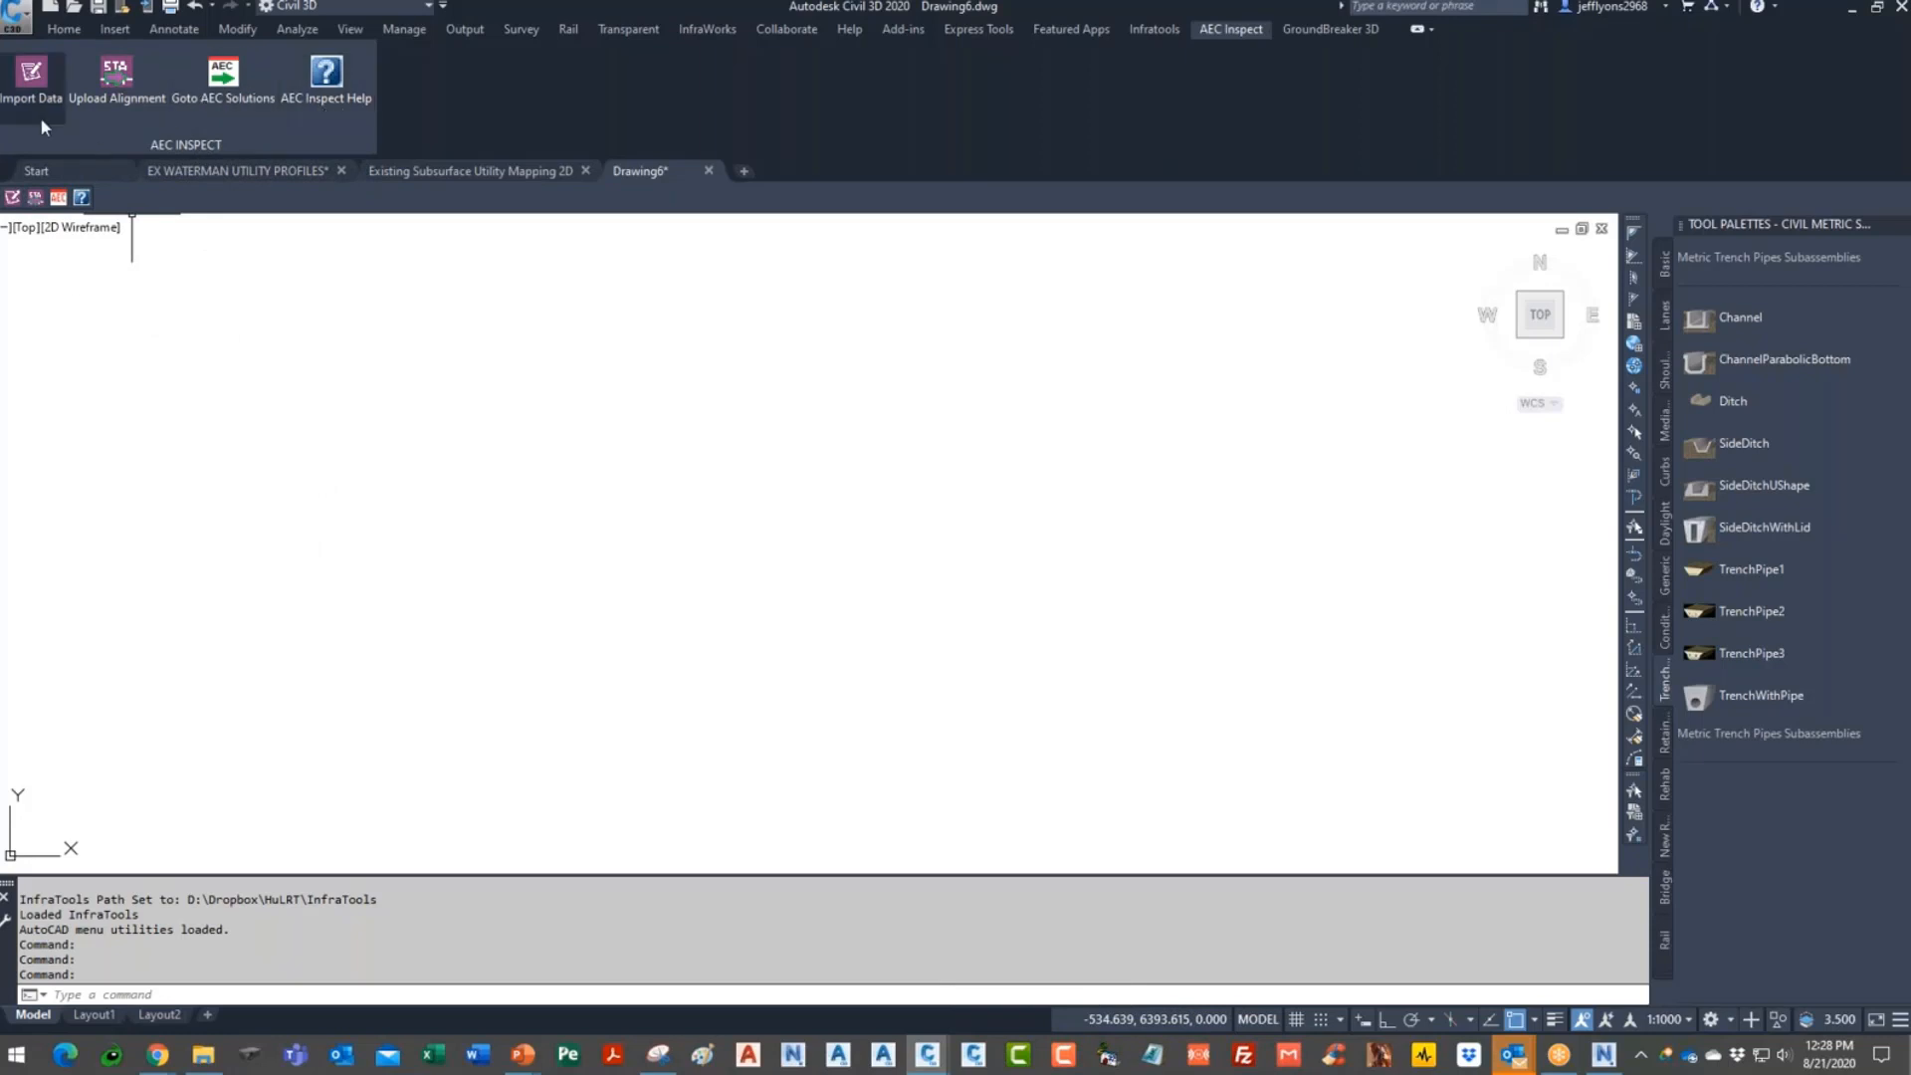
- Open Import Data and sign in with the account password, retrying after a wrong-password error
left_click(33, 79)
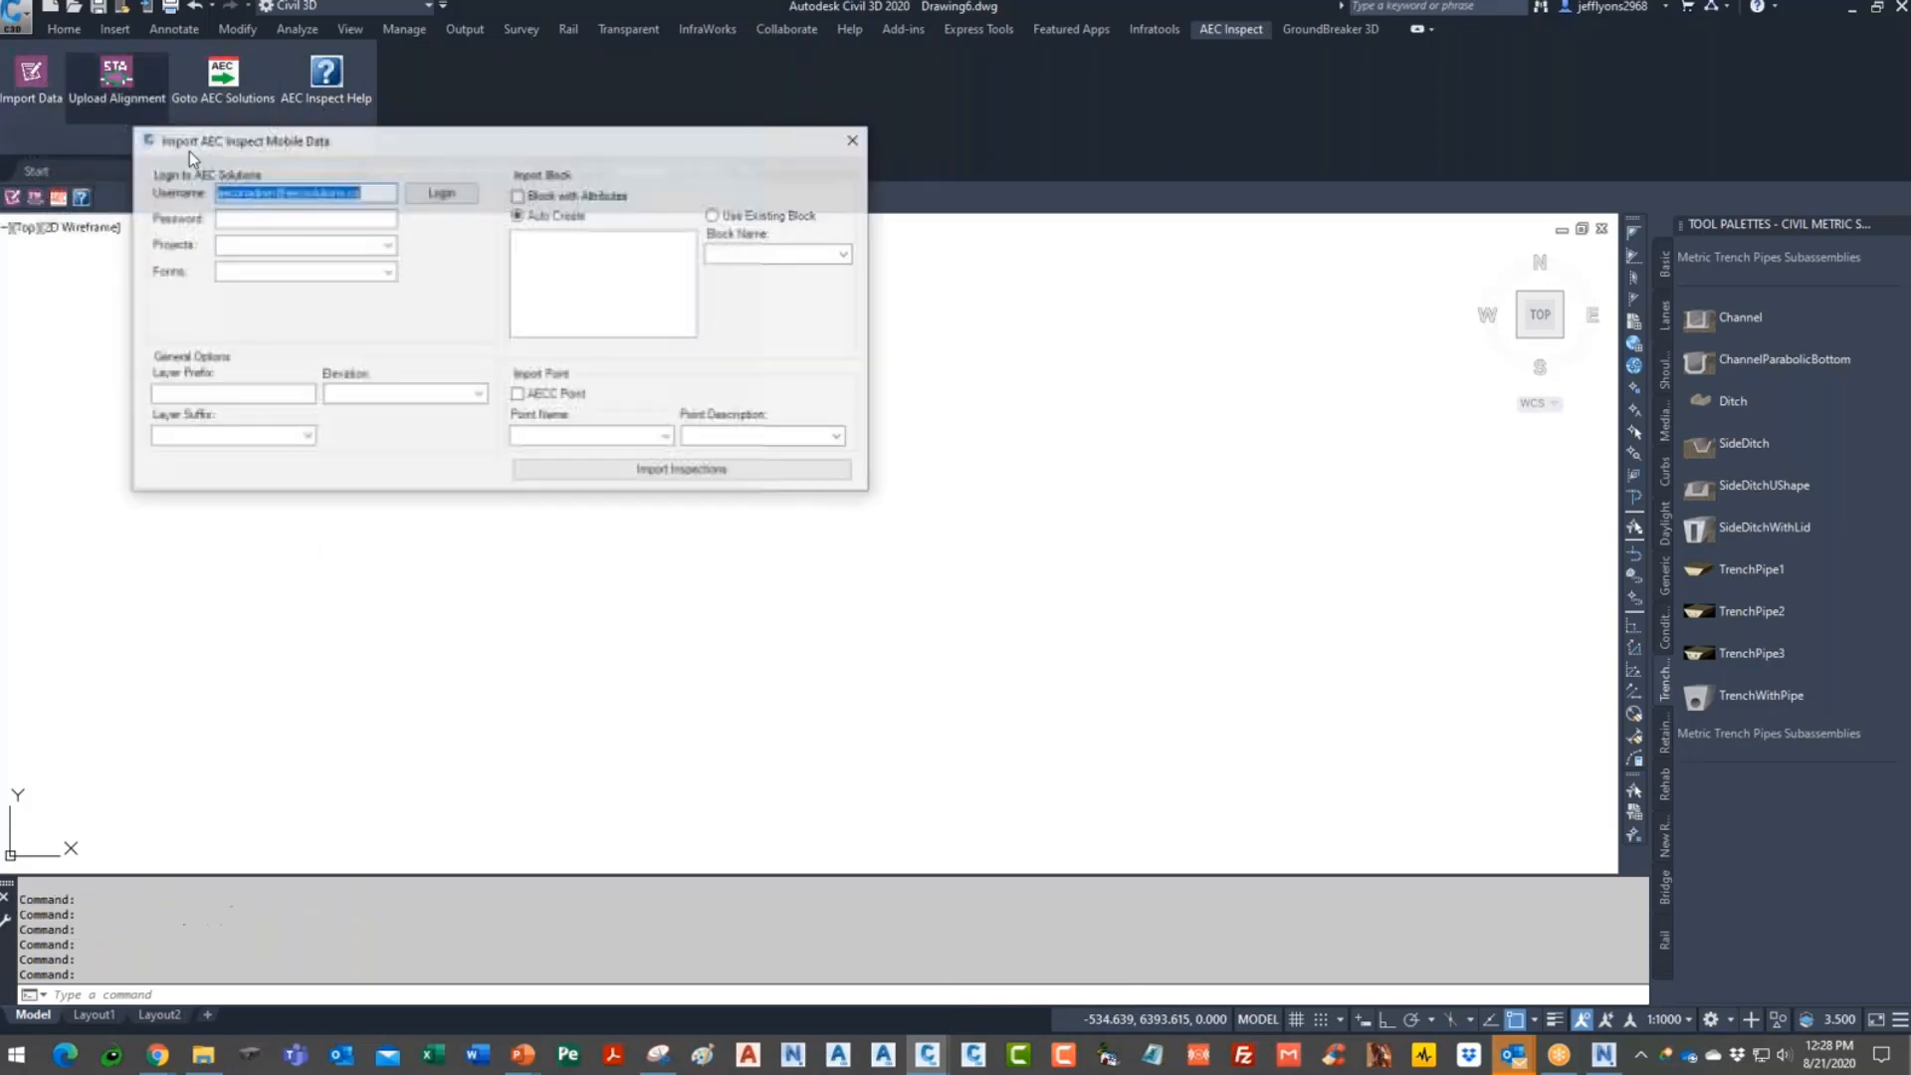
left_click(327, 219)
type("a")
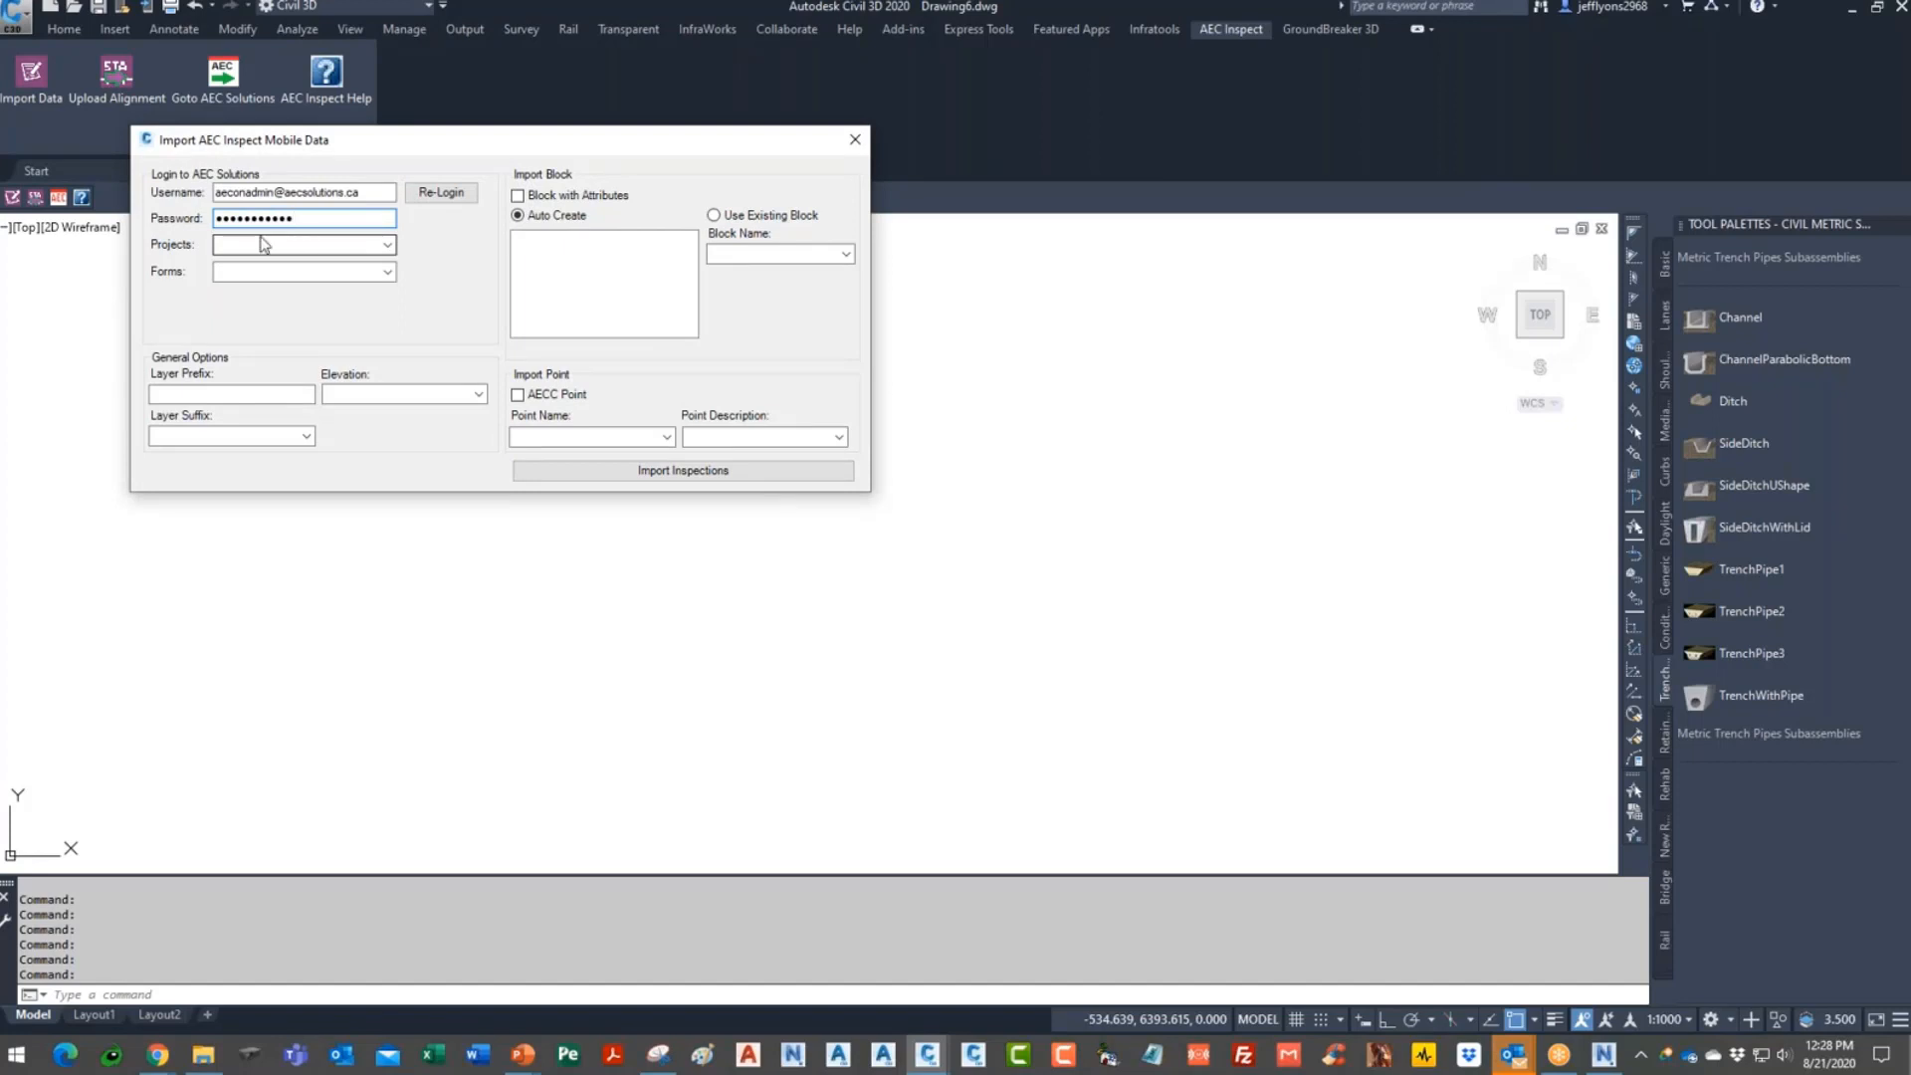
left_click(459, 193)
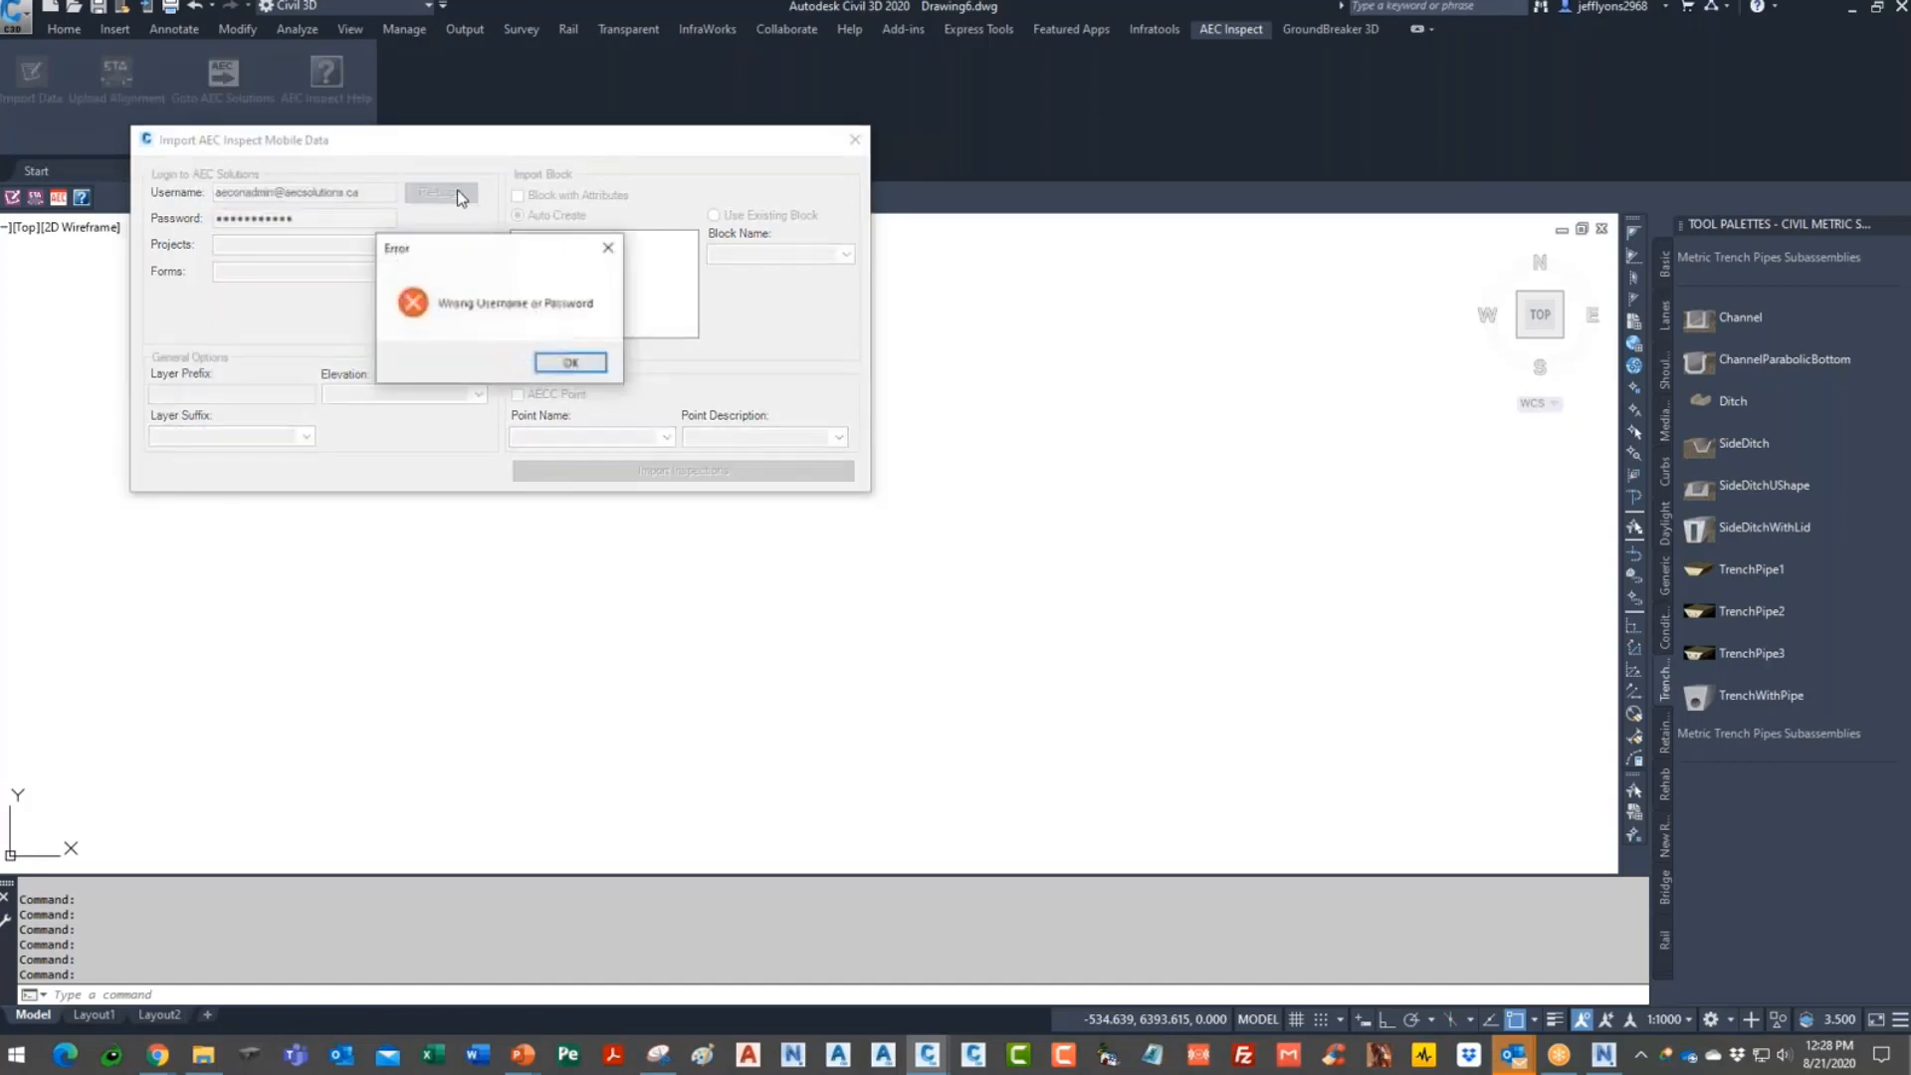
left_click(570, 362)
left_click_drag(213, 218, 144, 211)
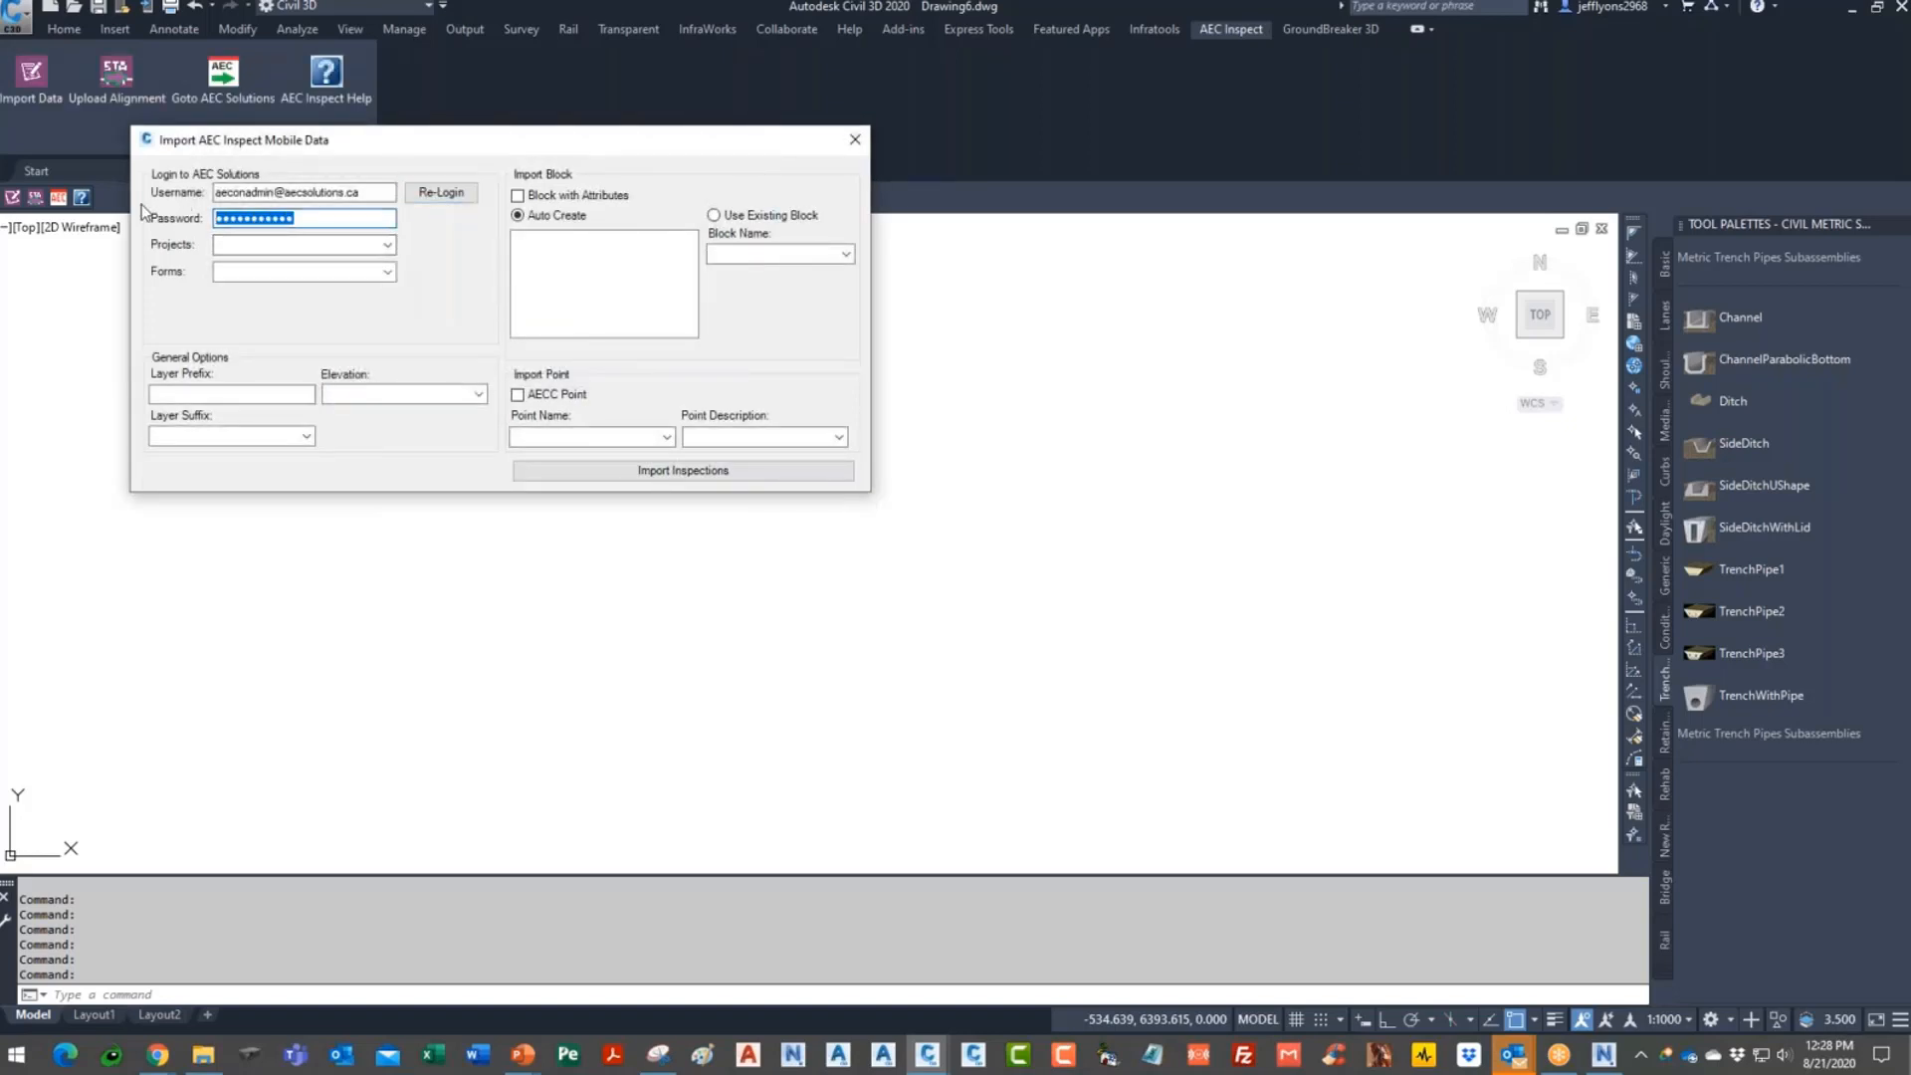
type("•••")
left_click(445, 202)
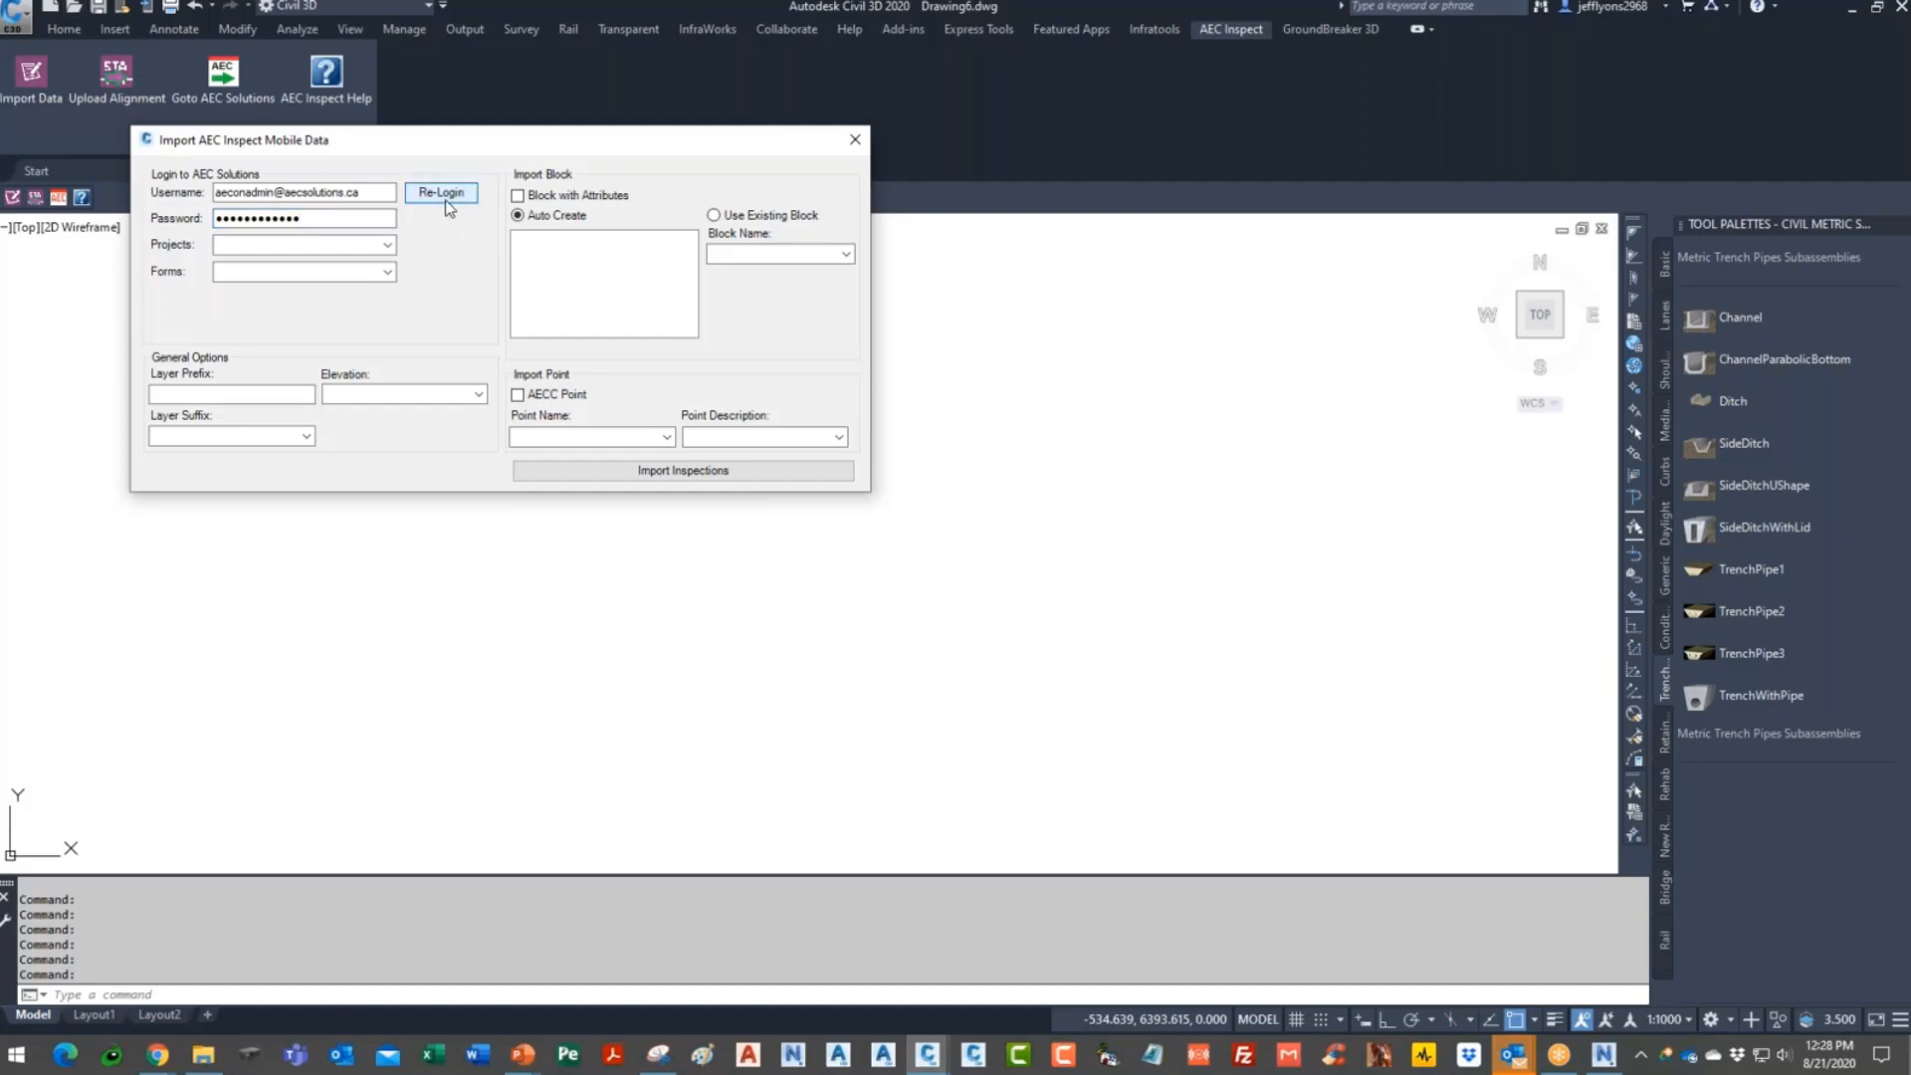
- Select Utility Project 3 and the City Testpit Data form, listing 2167 inspections
left_click(386, 245)
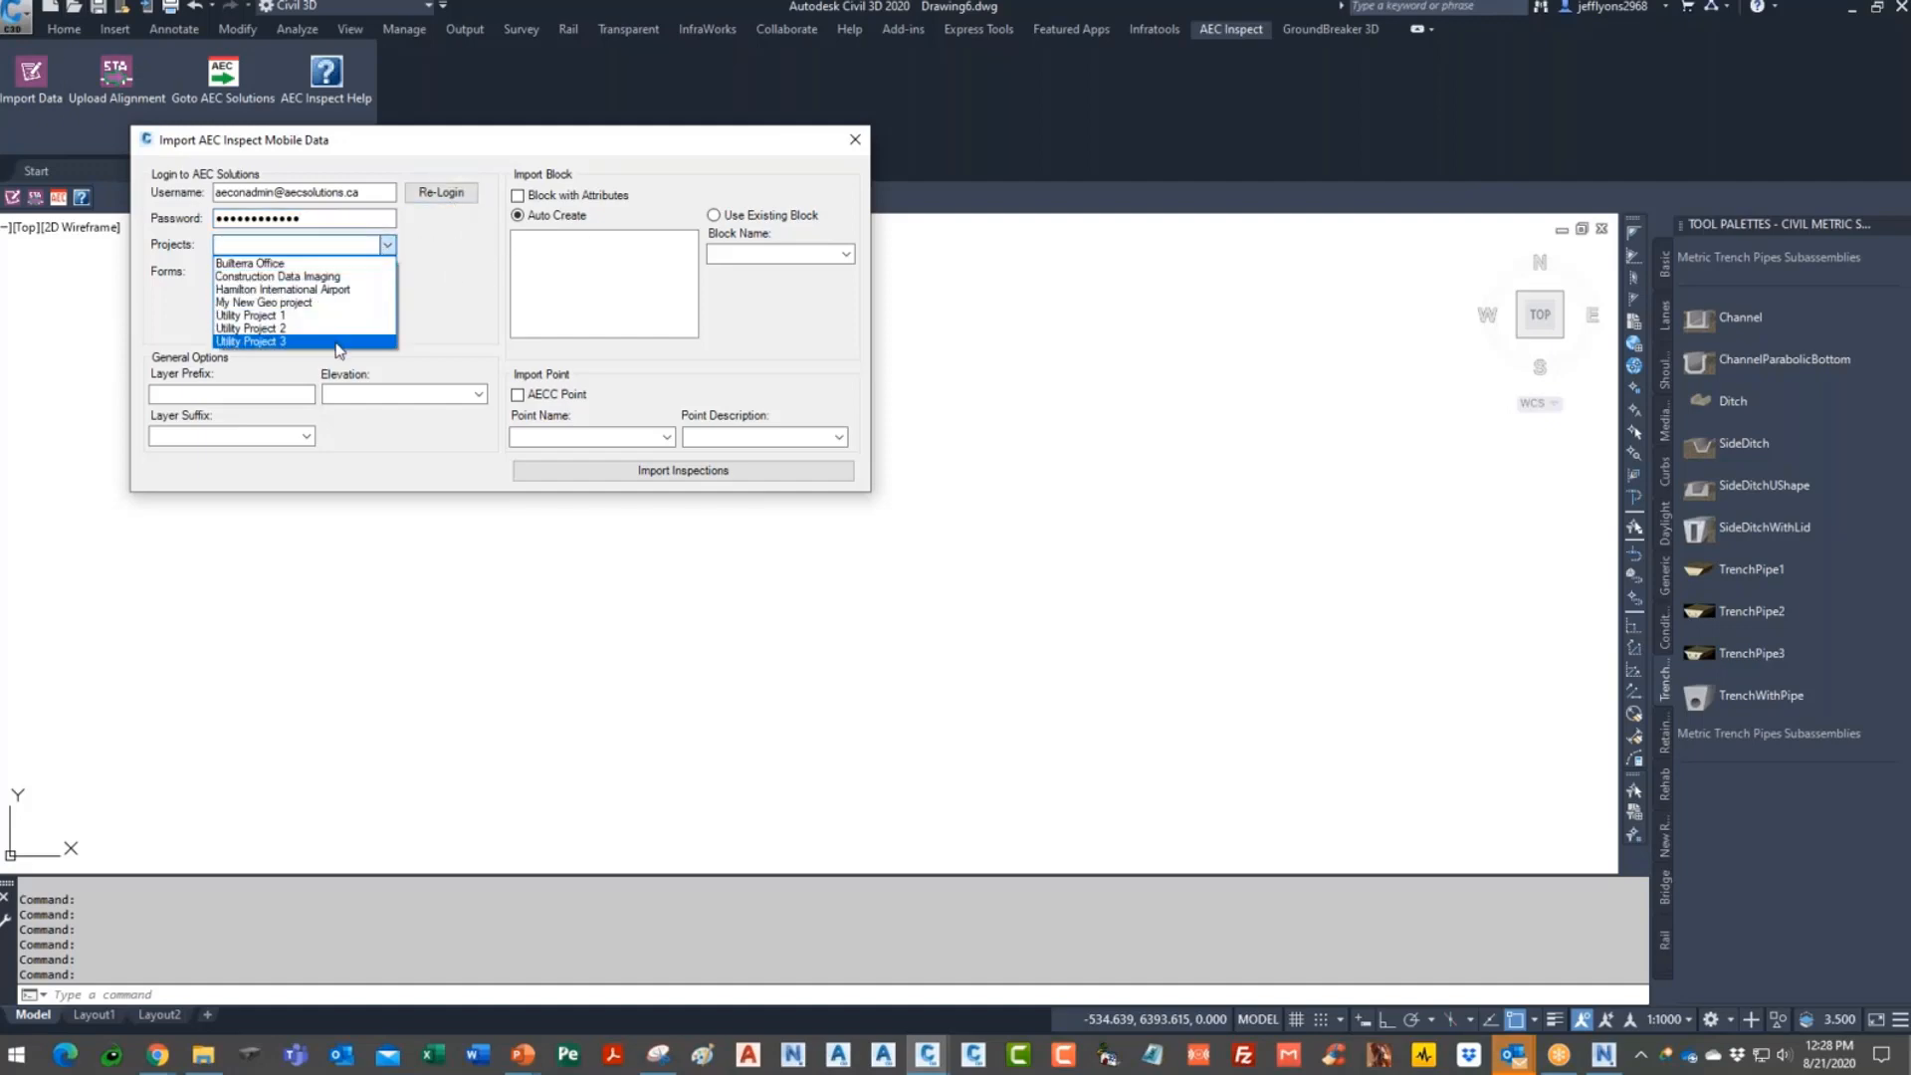
left_click(329, 329)
left_click(387, 246)
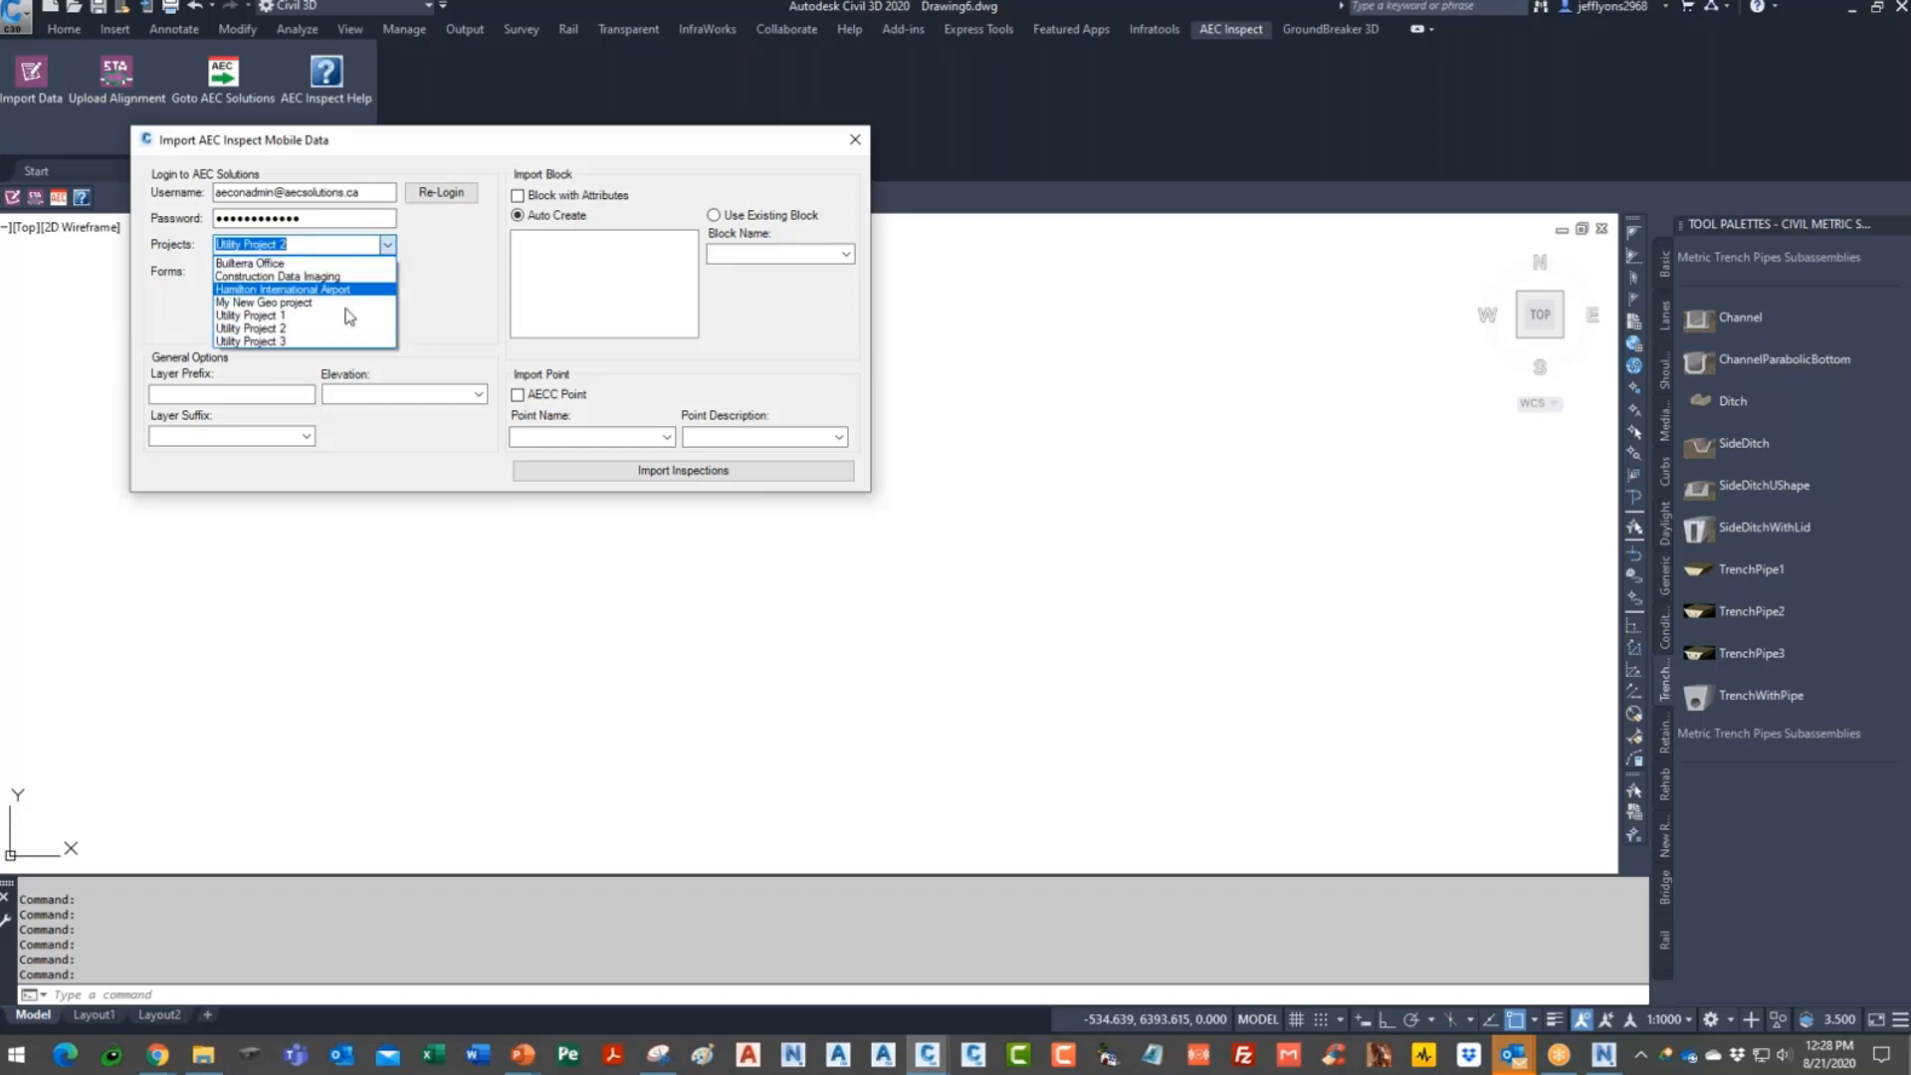
left_click(331, 341)
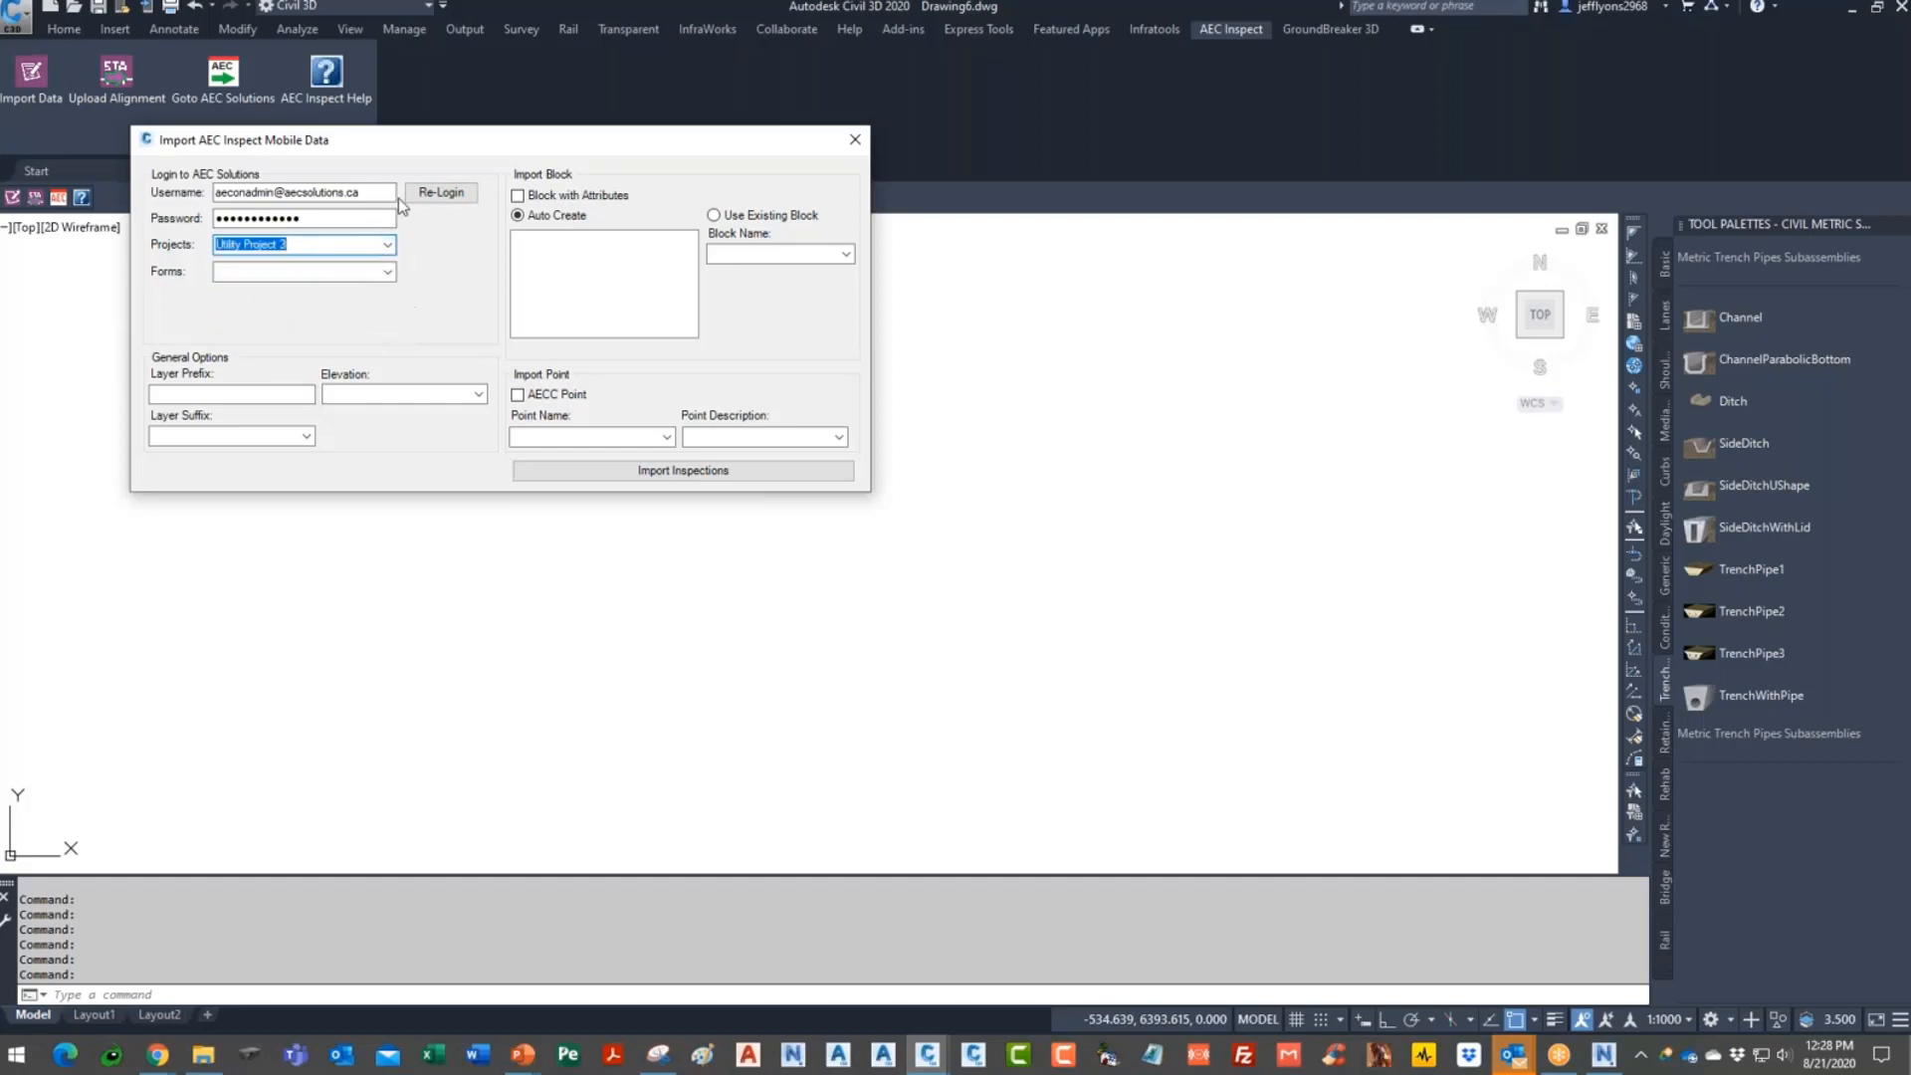
left_click(388, 270)
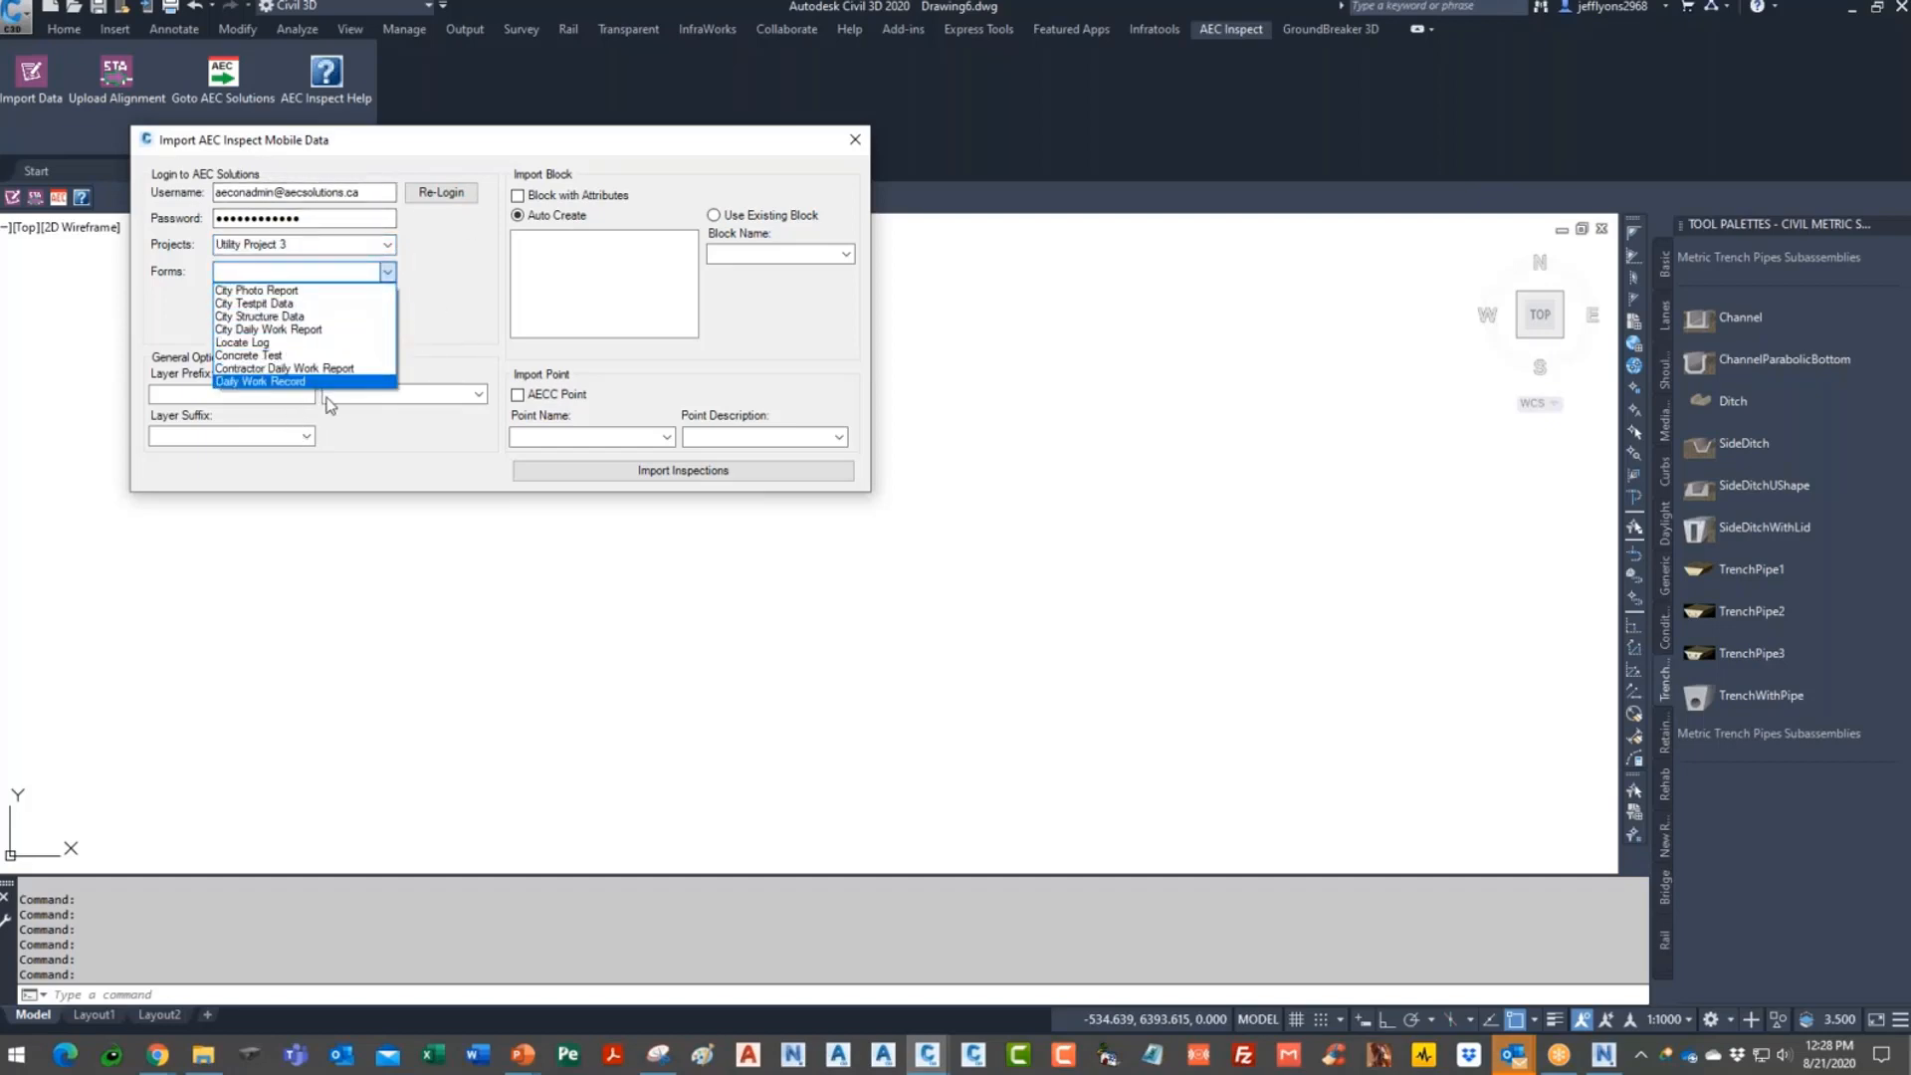
left_click(278, 303)
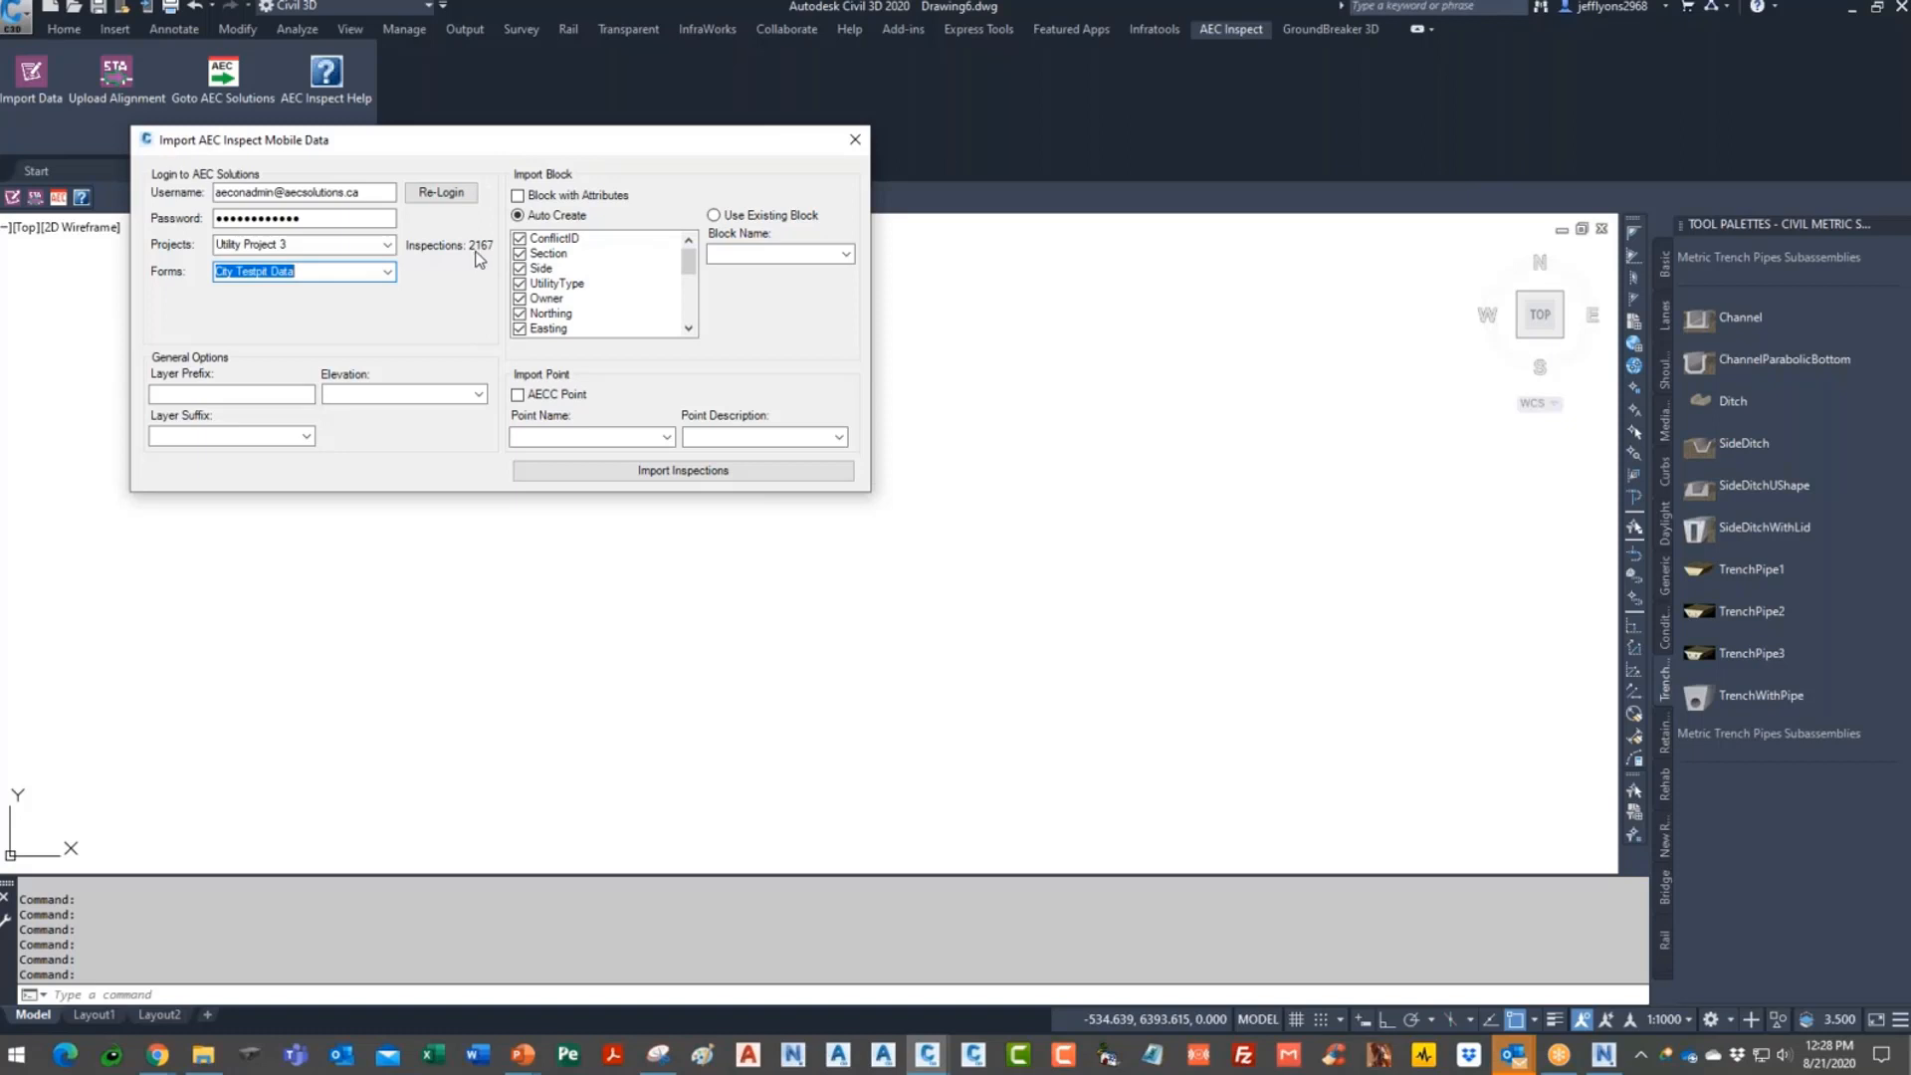
- Take elevations from the Elevation field and suffix layers with UtilityType
left_click(281, 396)
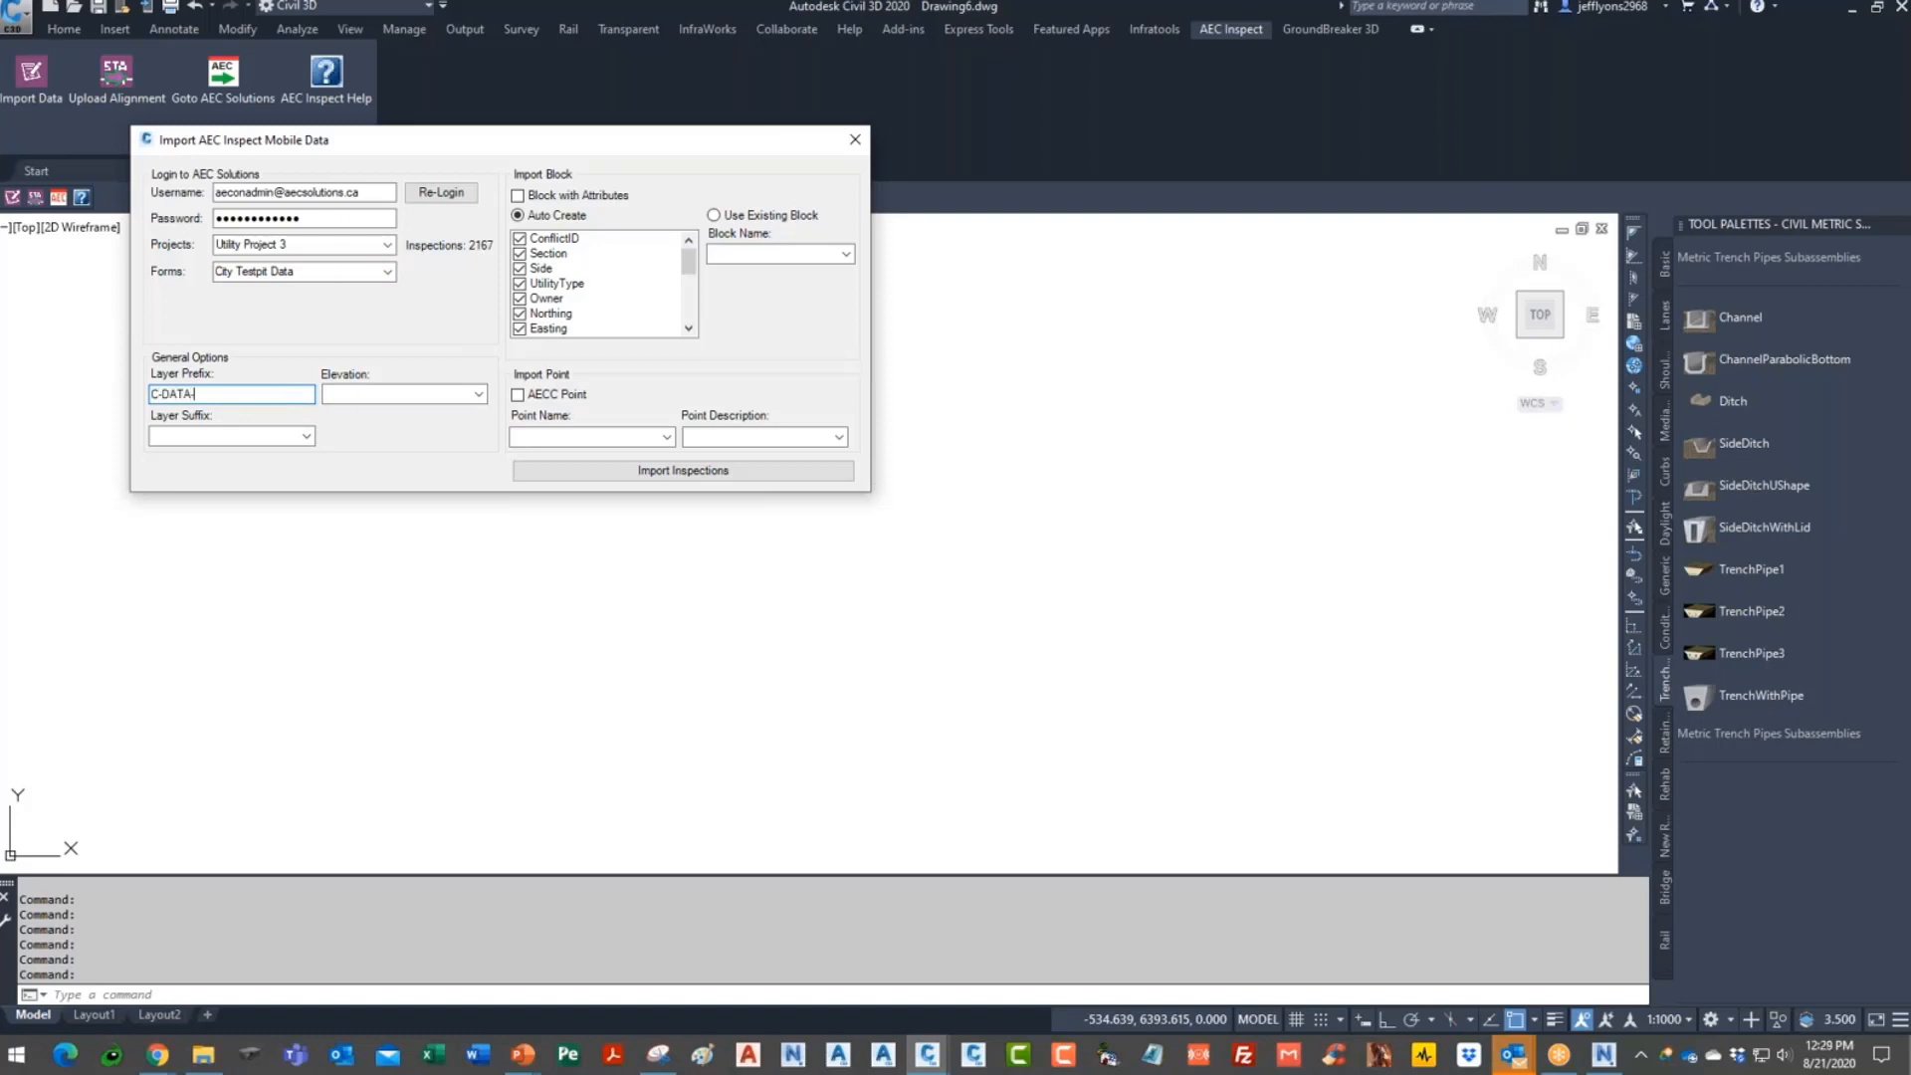
left_click(479, 394)
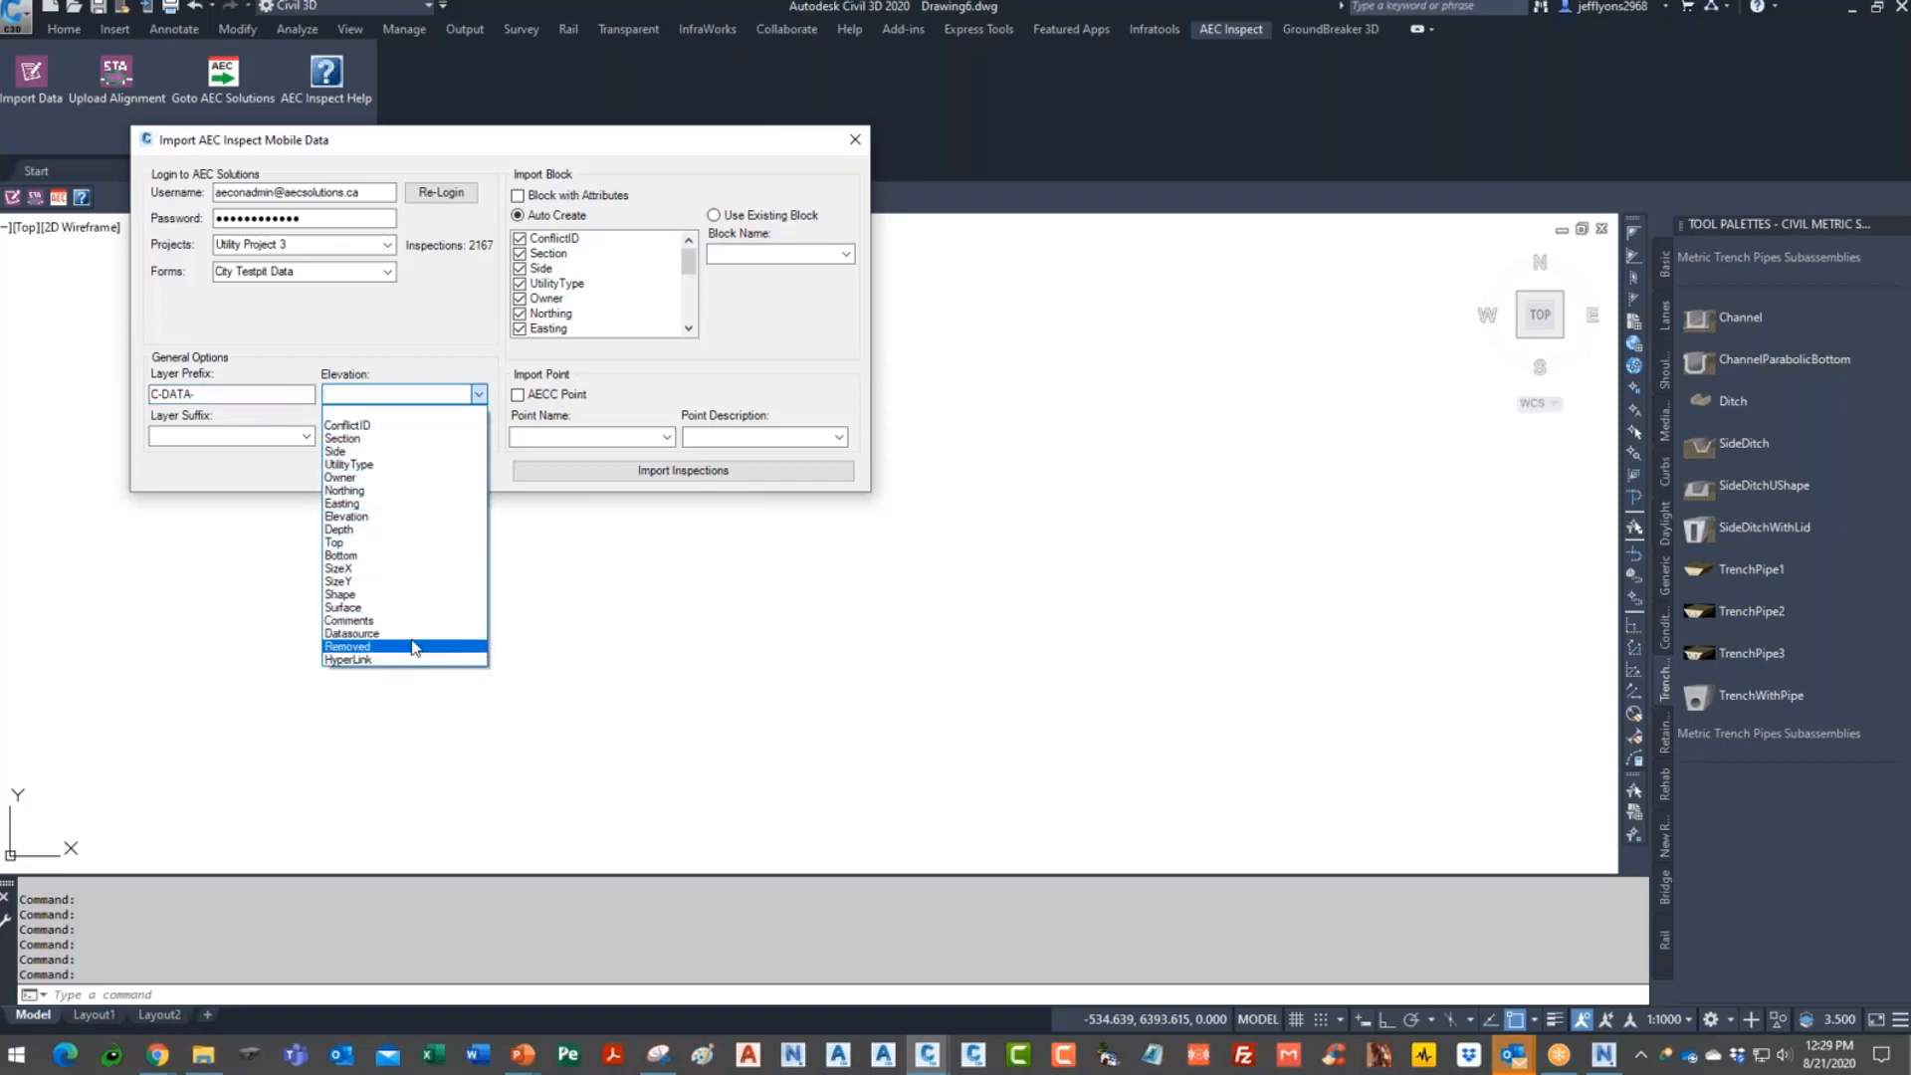
left_click(388, 517)
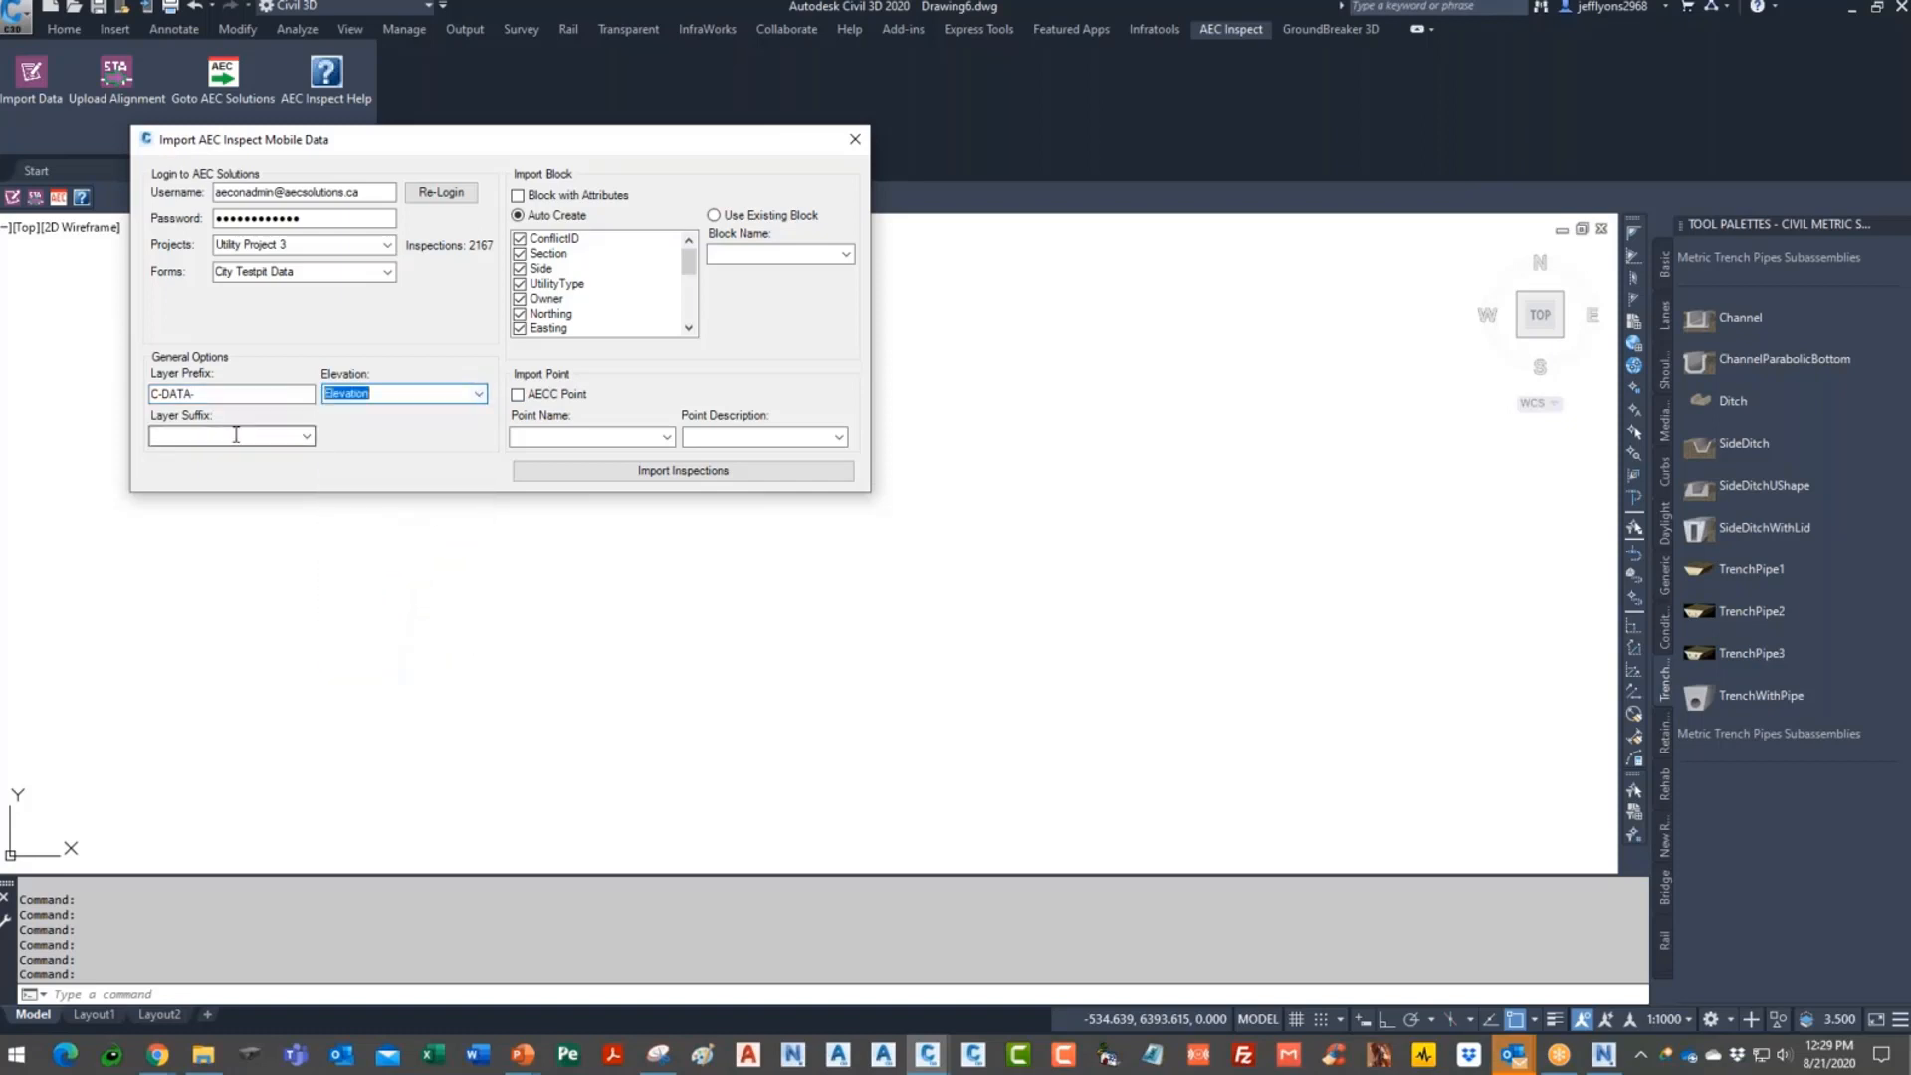
left_click(307, 437)
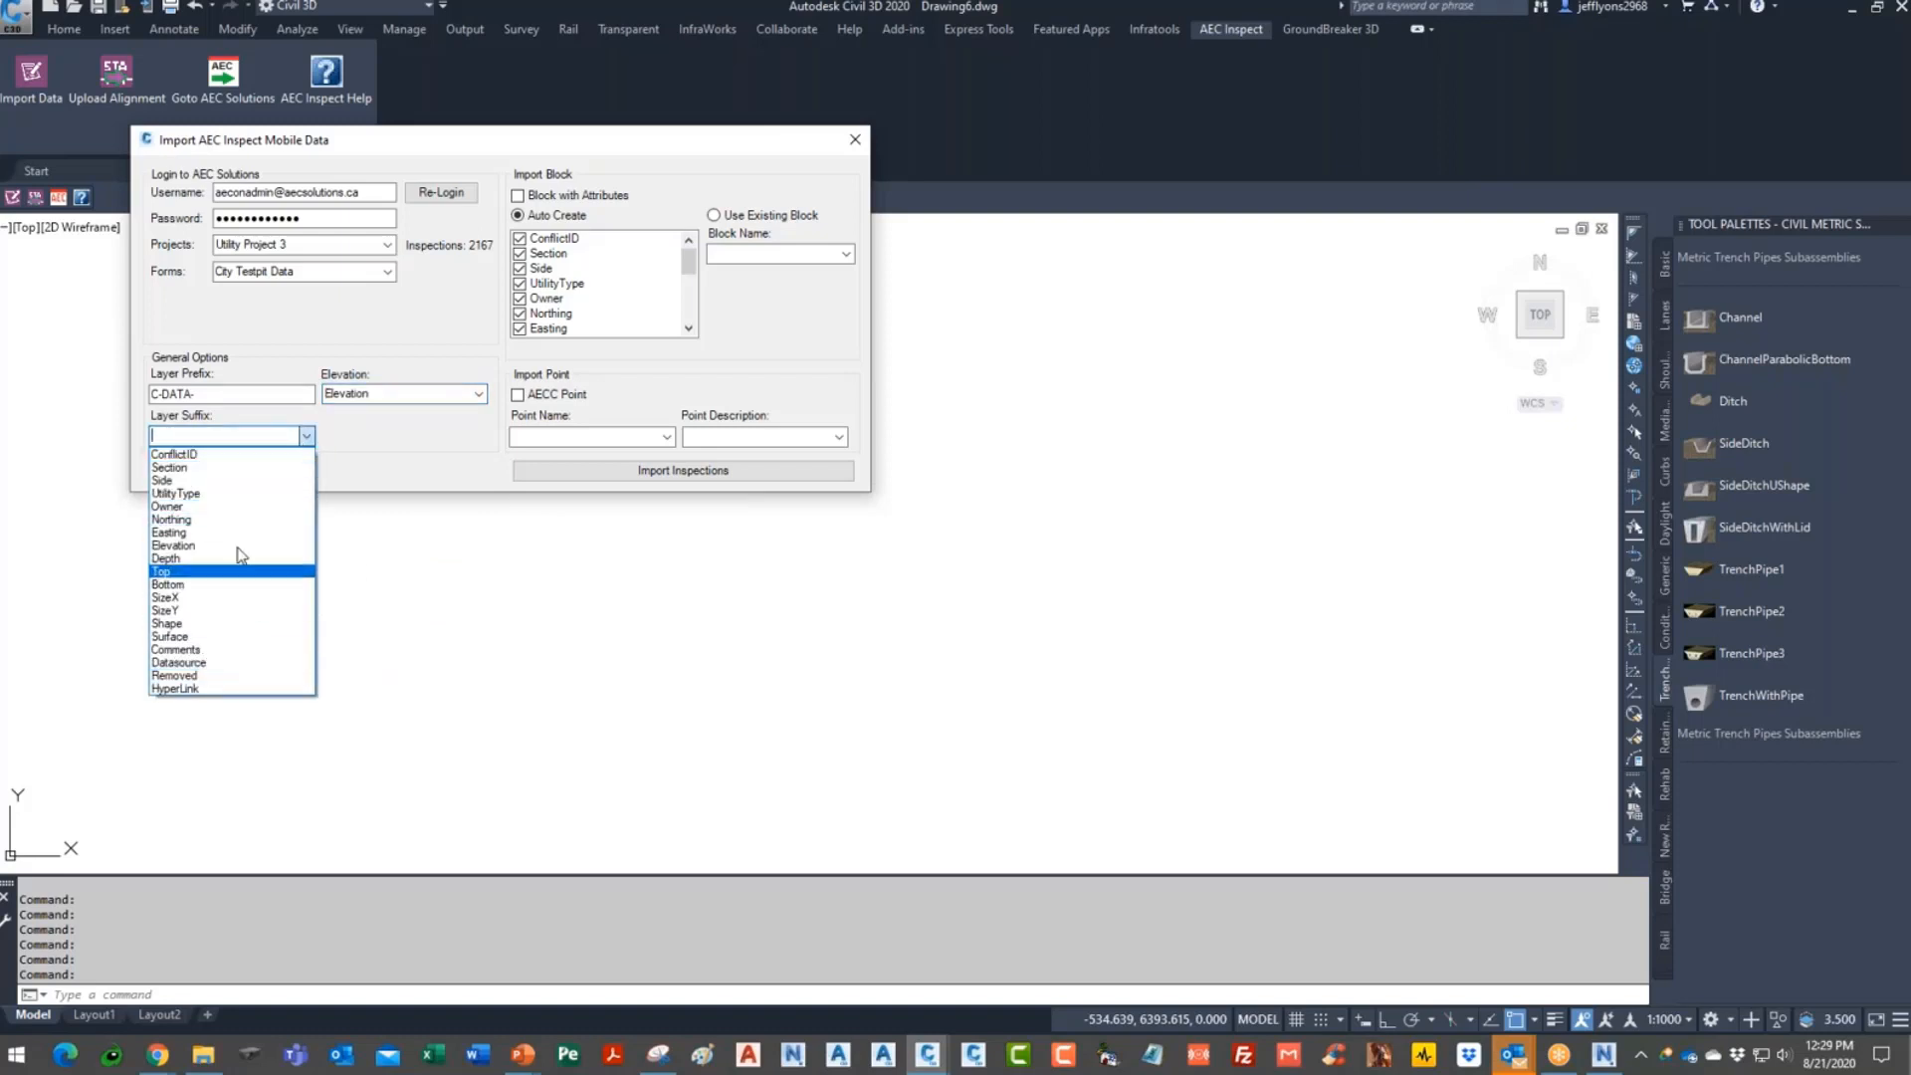
left_click(229, 493)
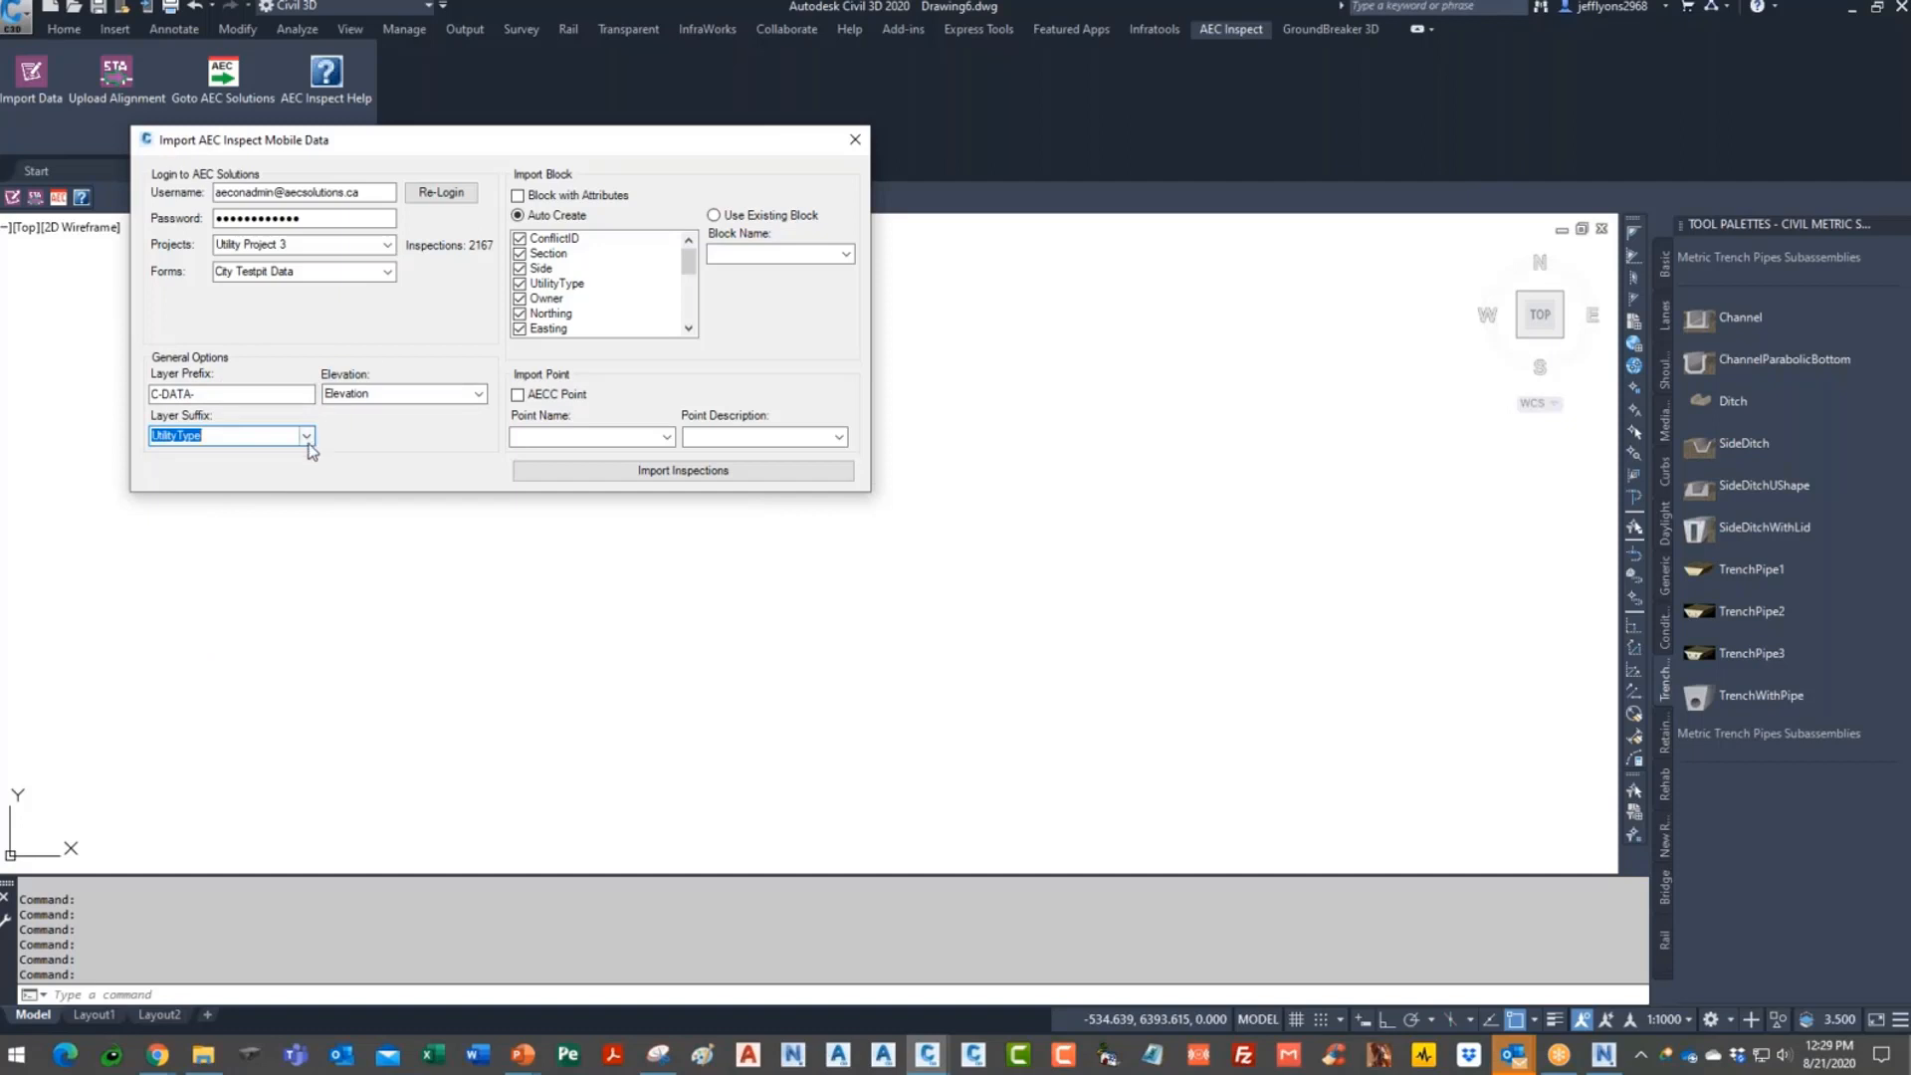
- Choose Block with Attributes output, leaving Civil 3D points and existing blocks unused
left_click(519, 196)
left_click(518, 395)
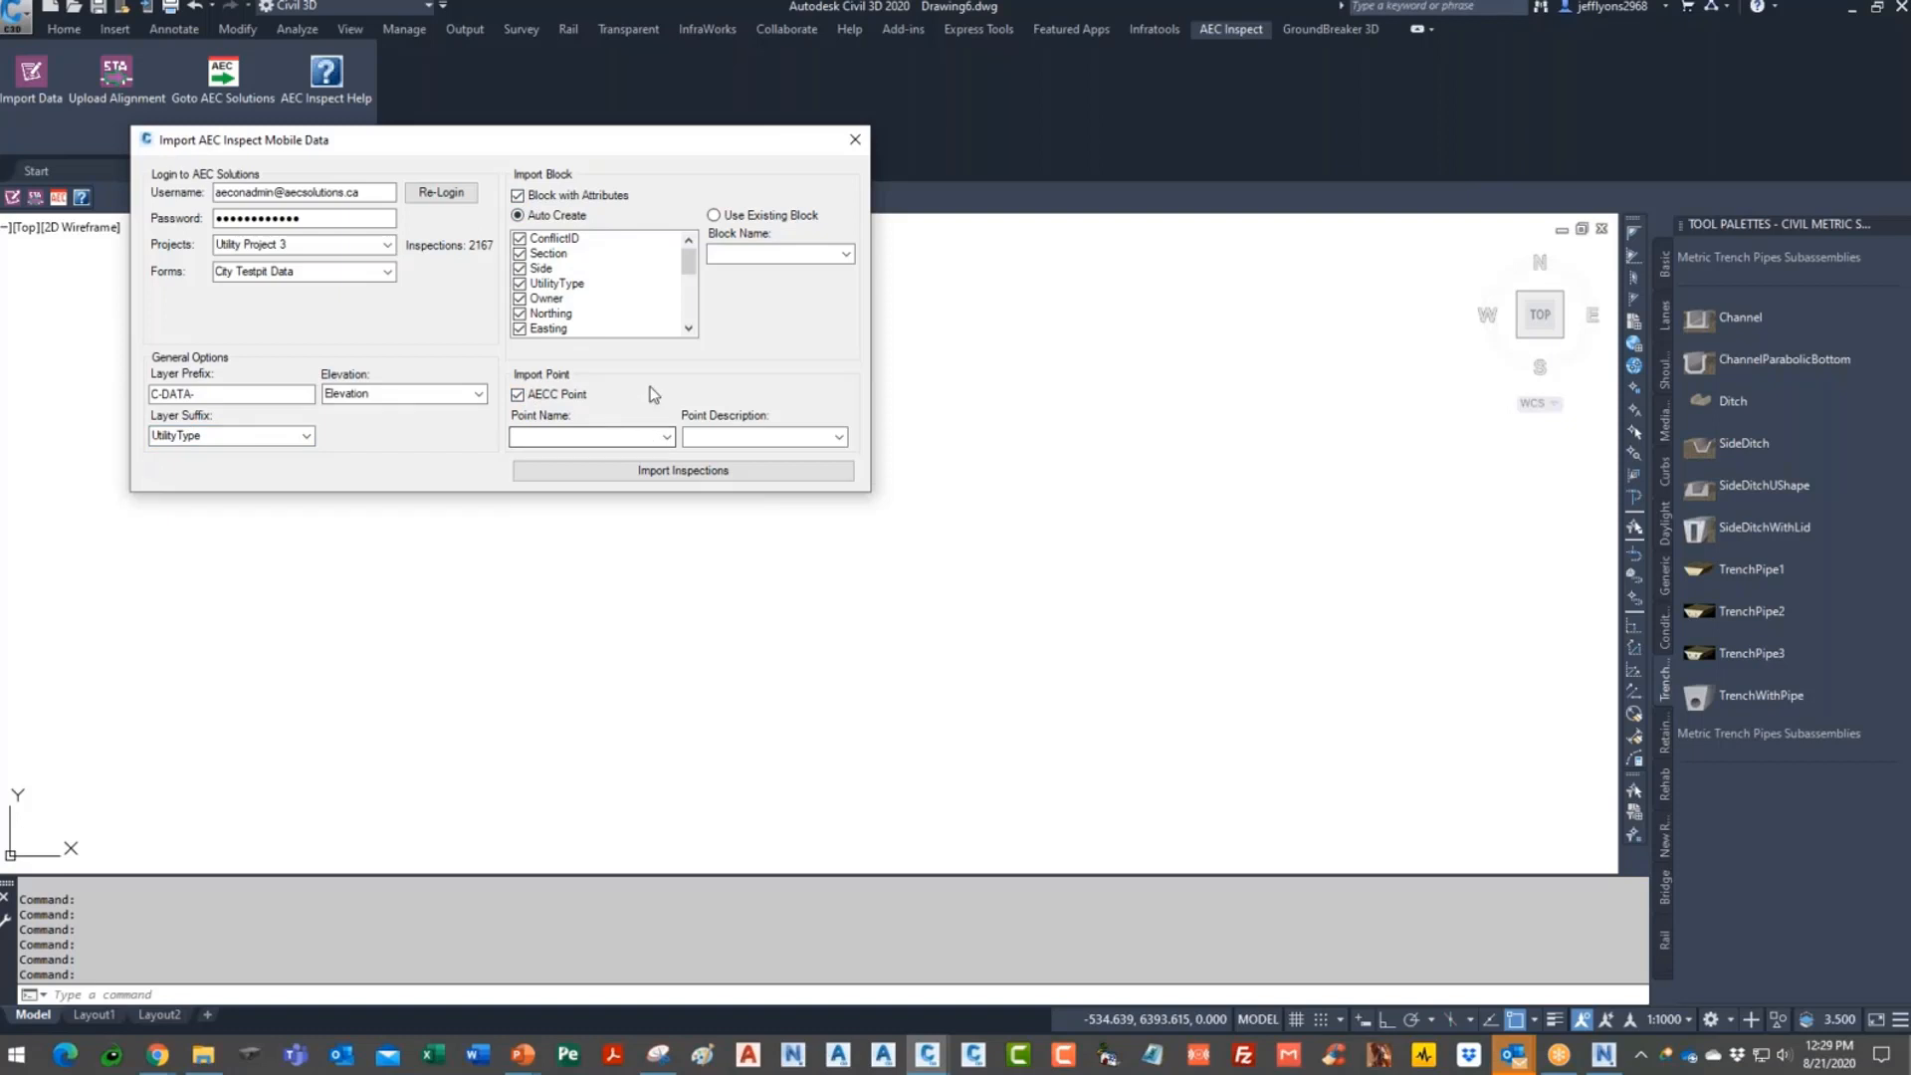
left_click(713, 215)
left_click(845, 254)
mouse_move(842, 356)
left_mouse_down()
mouse_move(864, 544)
mouse_move(864, 330)
left_mouse_up()
left_click(615, 183)
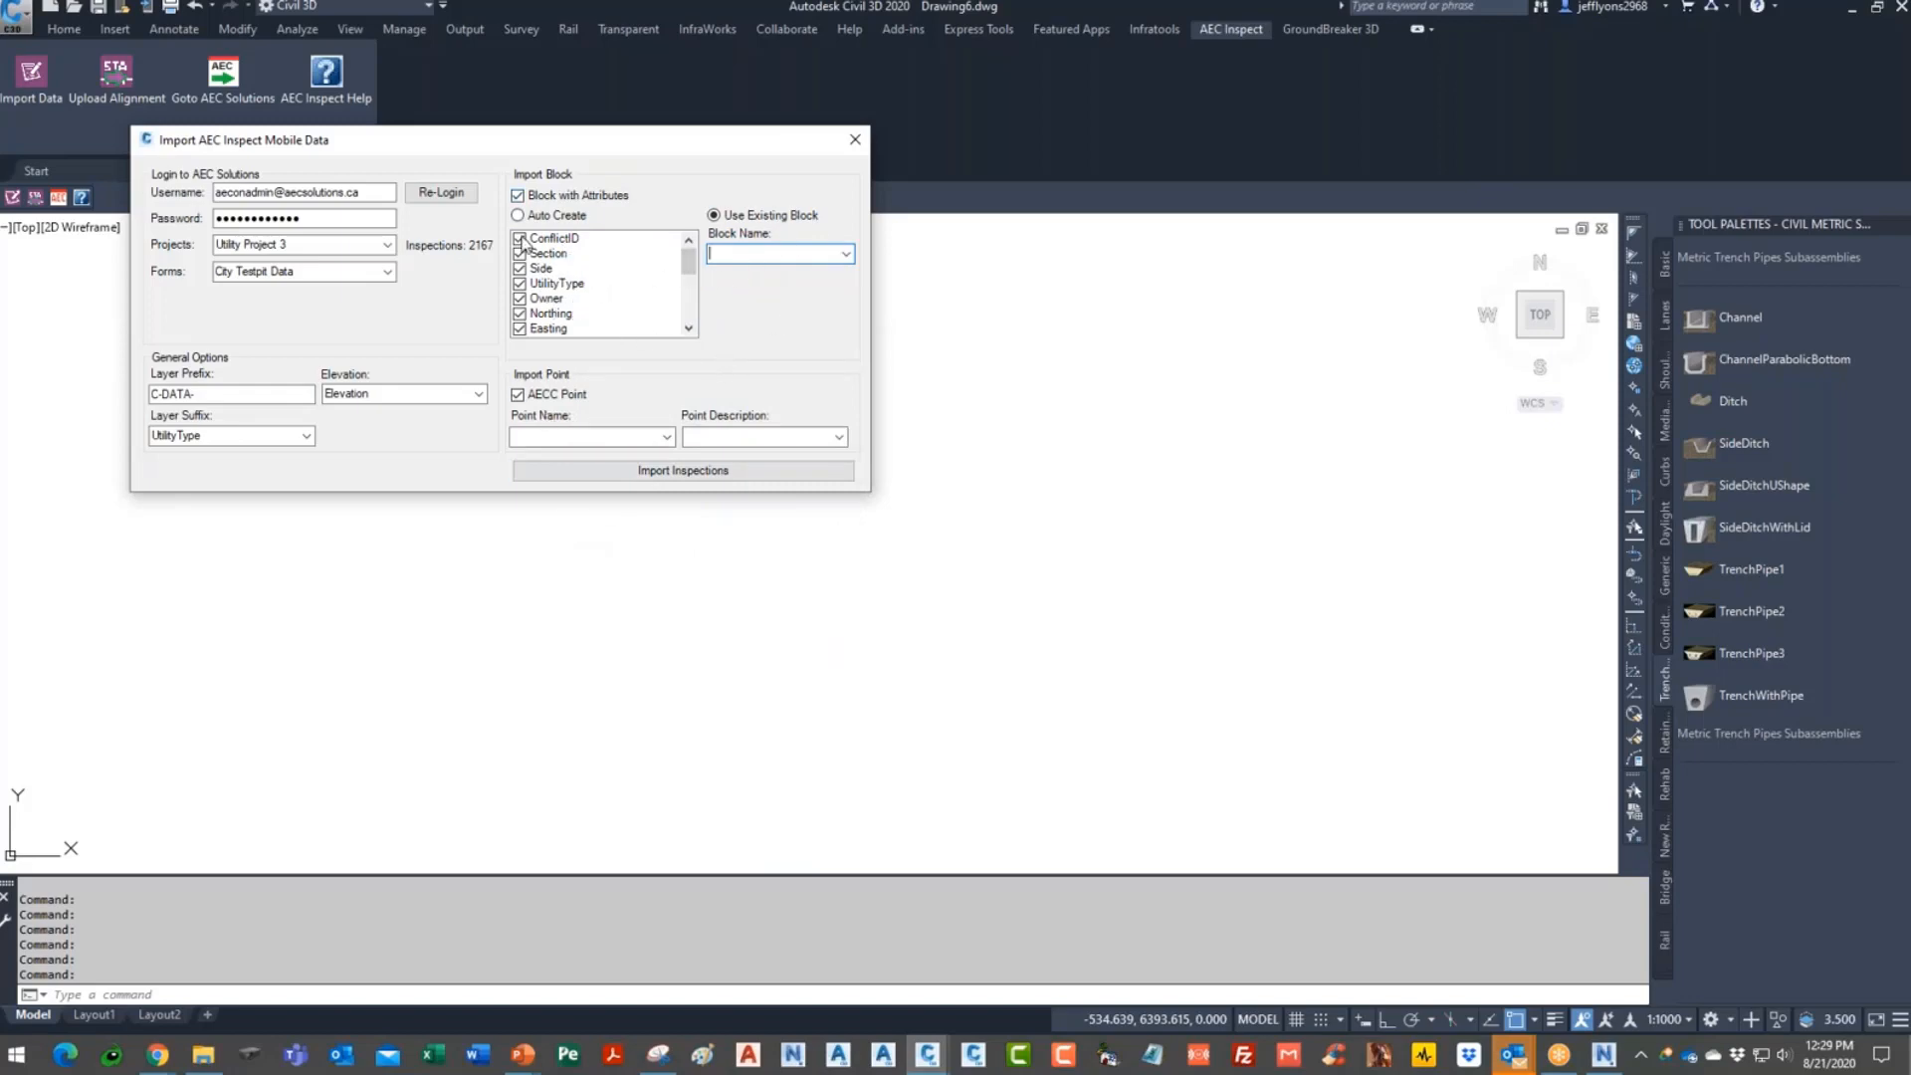
left_click(518, 395)
mouse_move(689, 263)
left_mouse_down()
mouse_move(689, 314)
mouse_move(689, 255)
left_mouse_up()
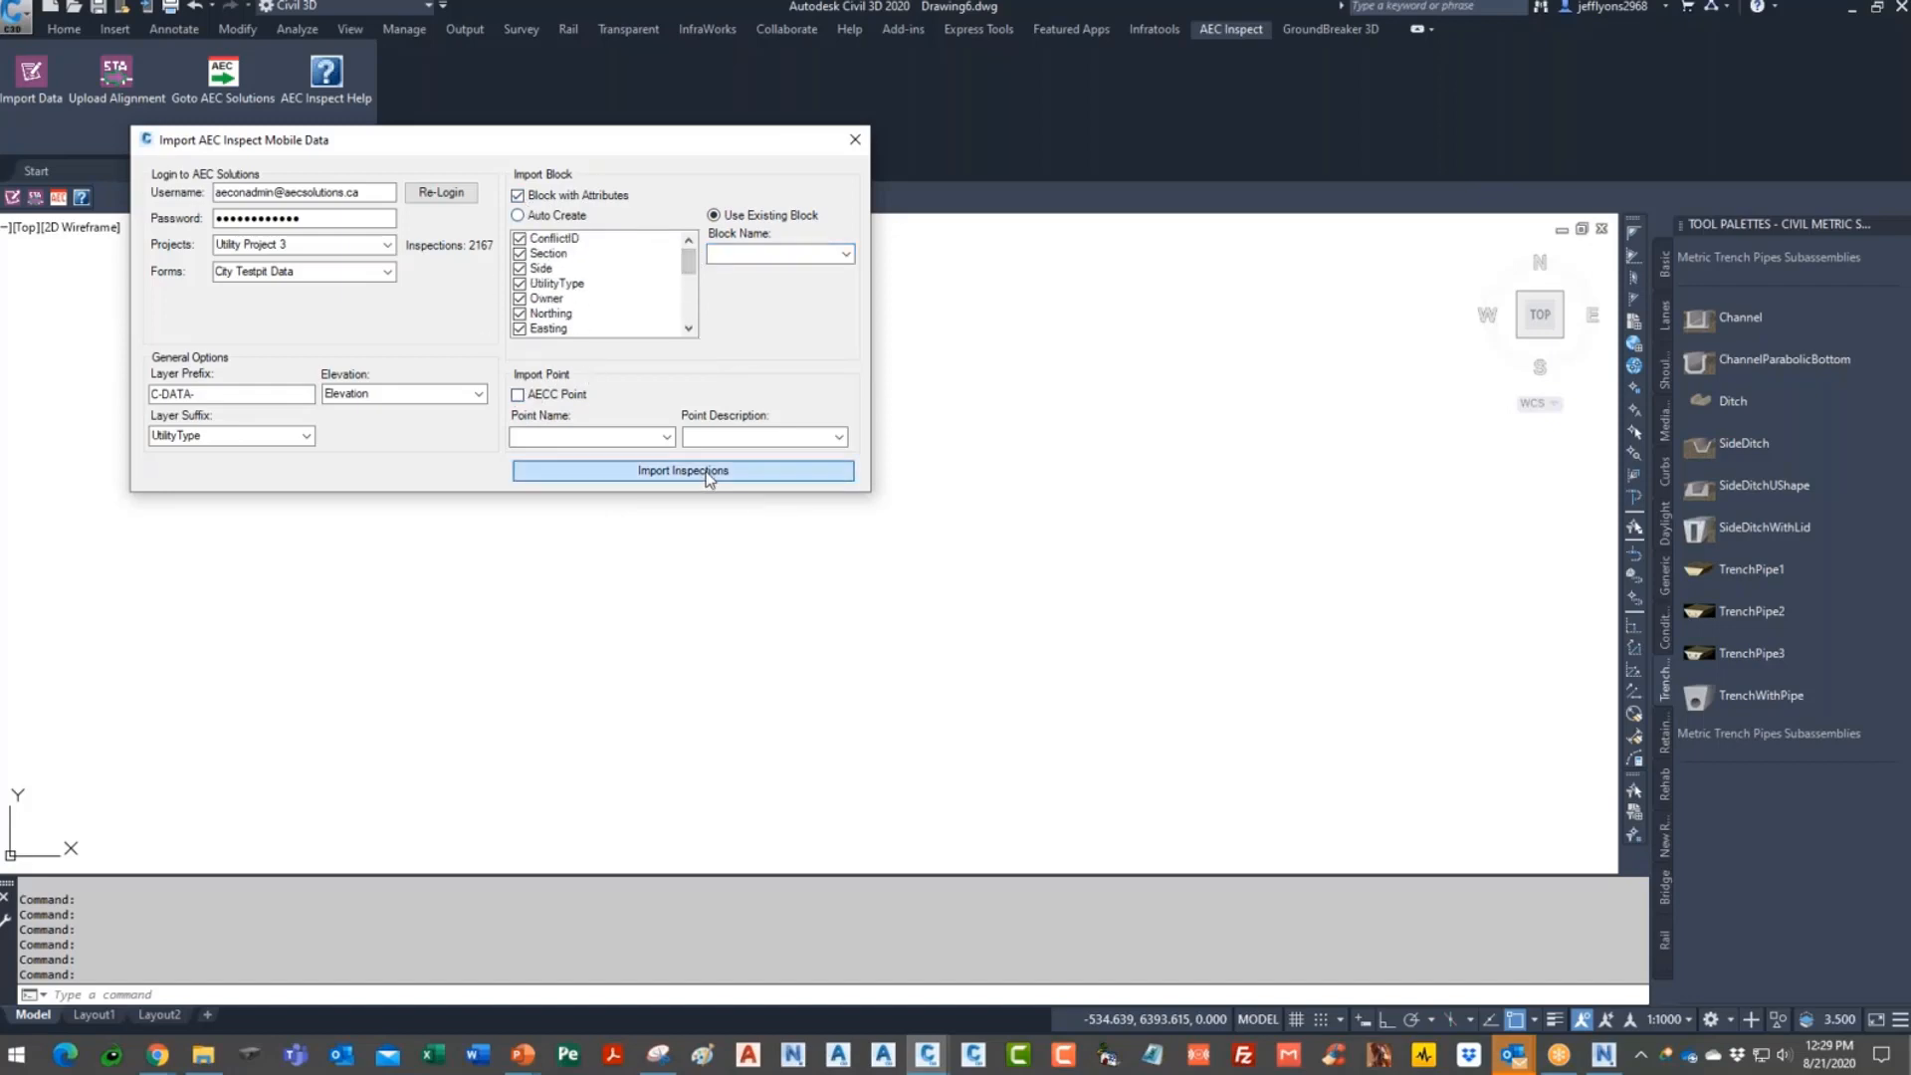
- Import the inspections, reverting to Auto Create block after a missing-block error
left_click(618, 470)
left_click(546, 360)
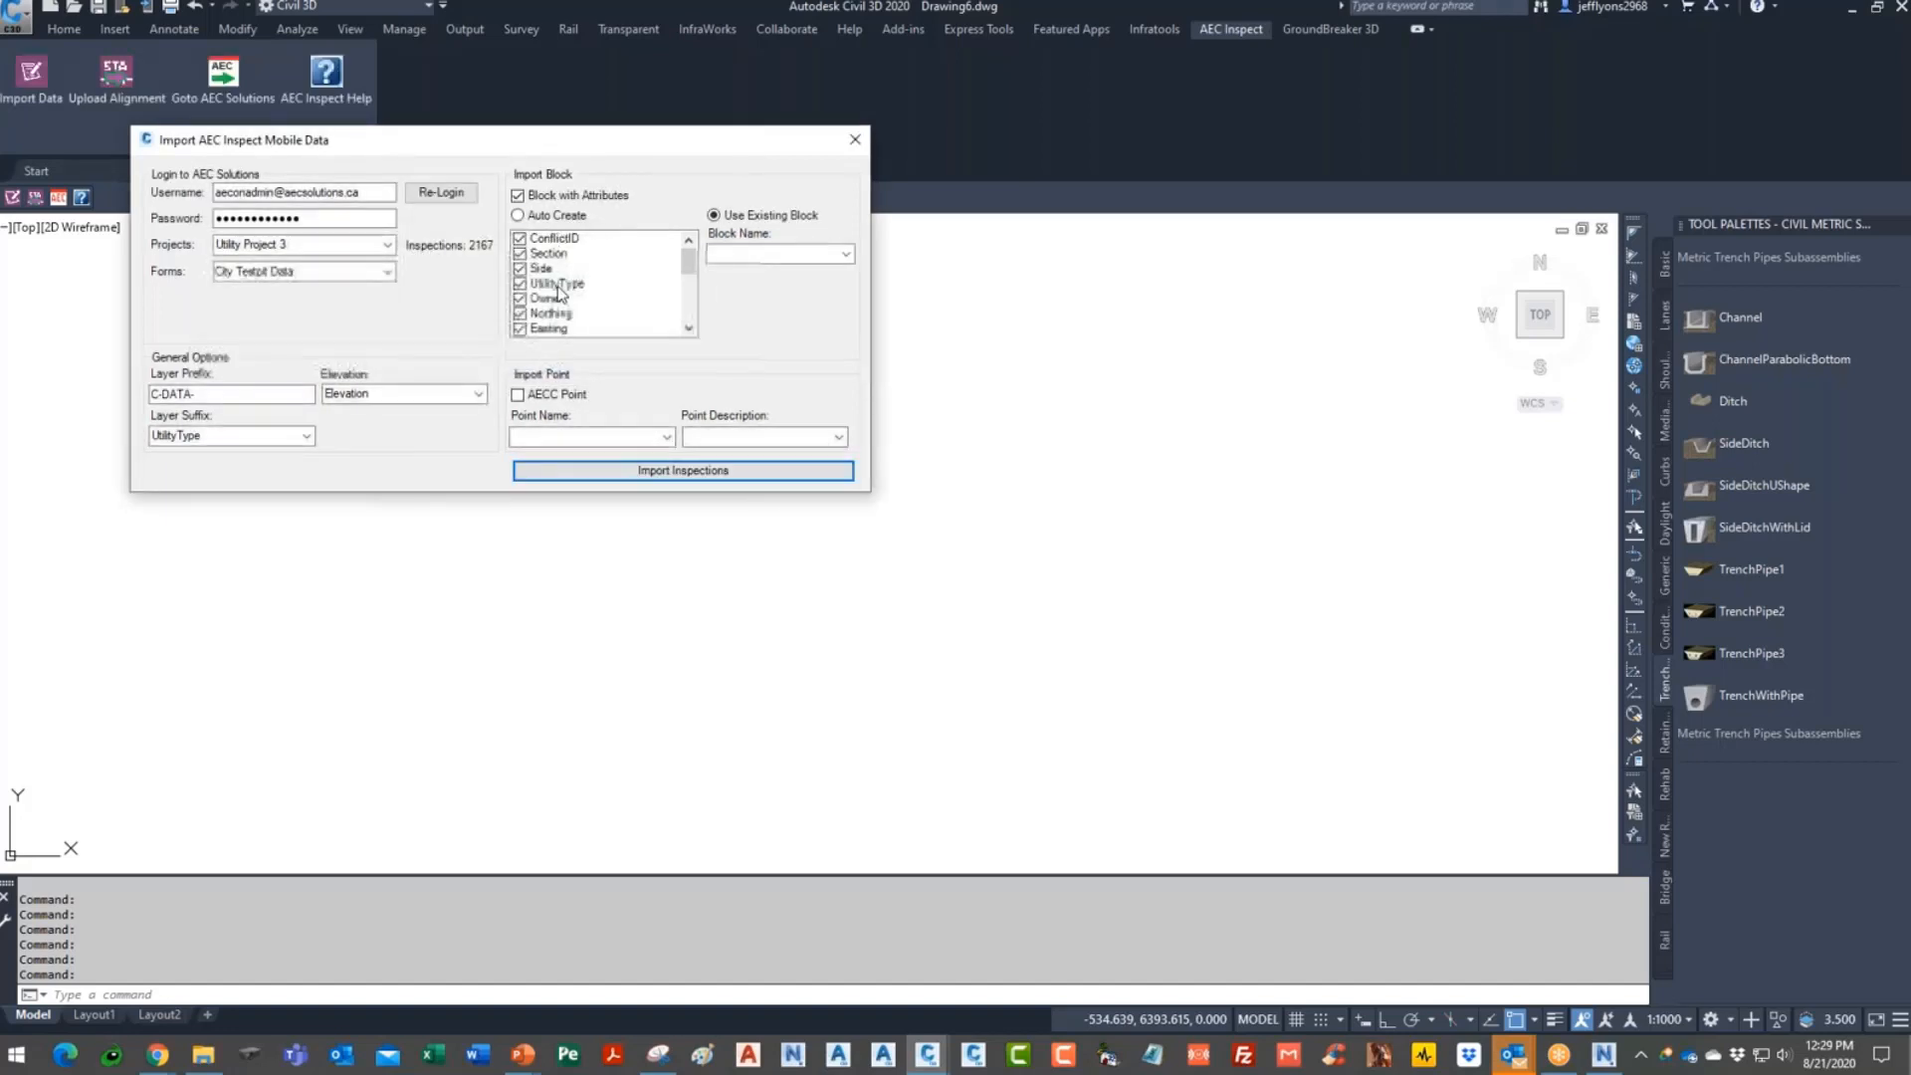
left_click(521, 215)
left_click(676, 478)
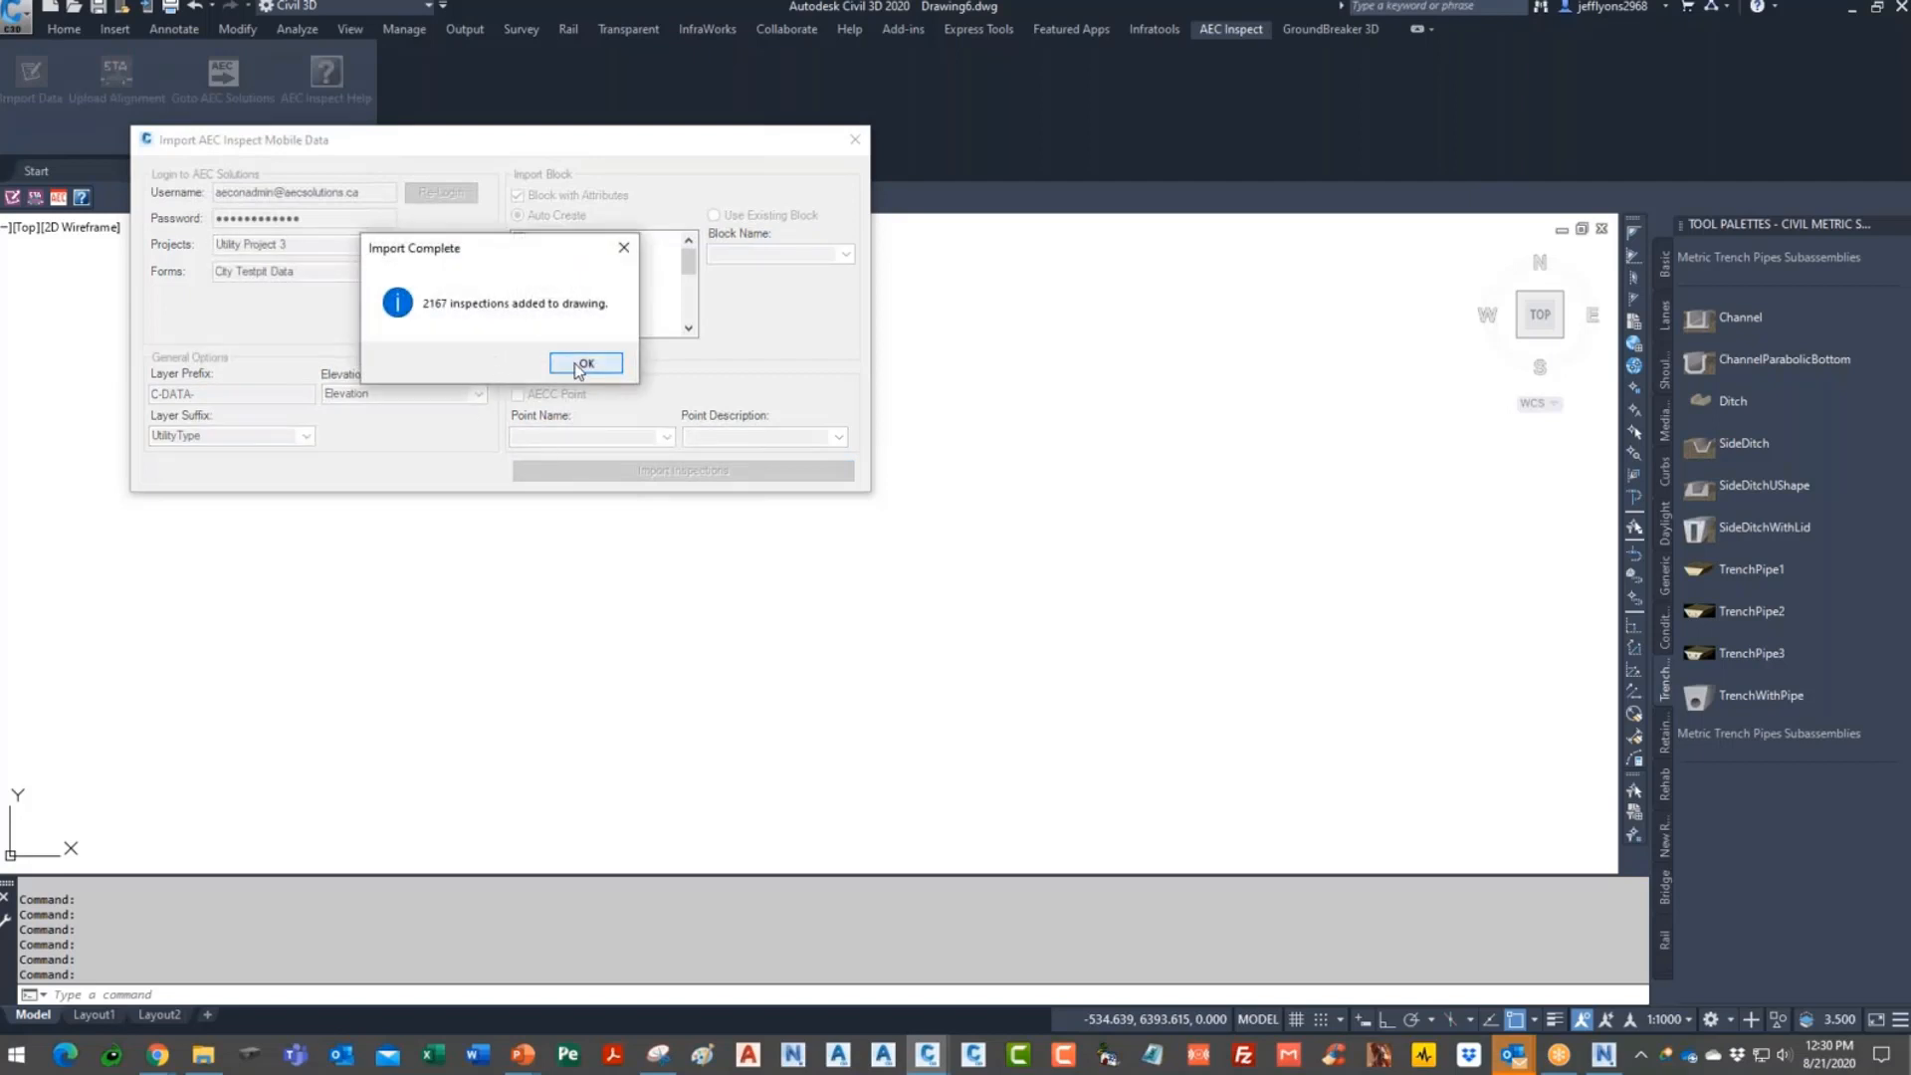
- Close the import dialogs, zoom extents and zoom in to inspect the imported test pit labels
left_click(586, 364)
left_click(854, 139)
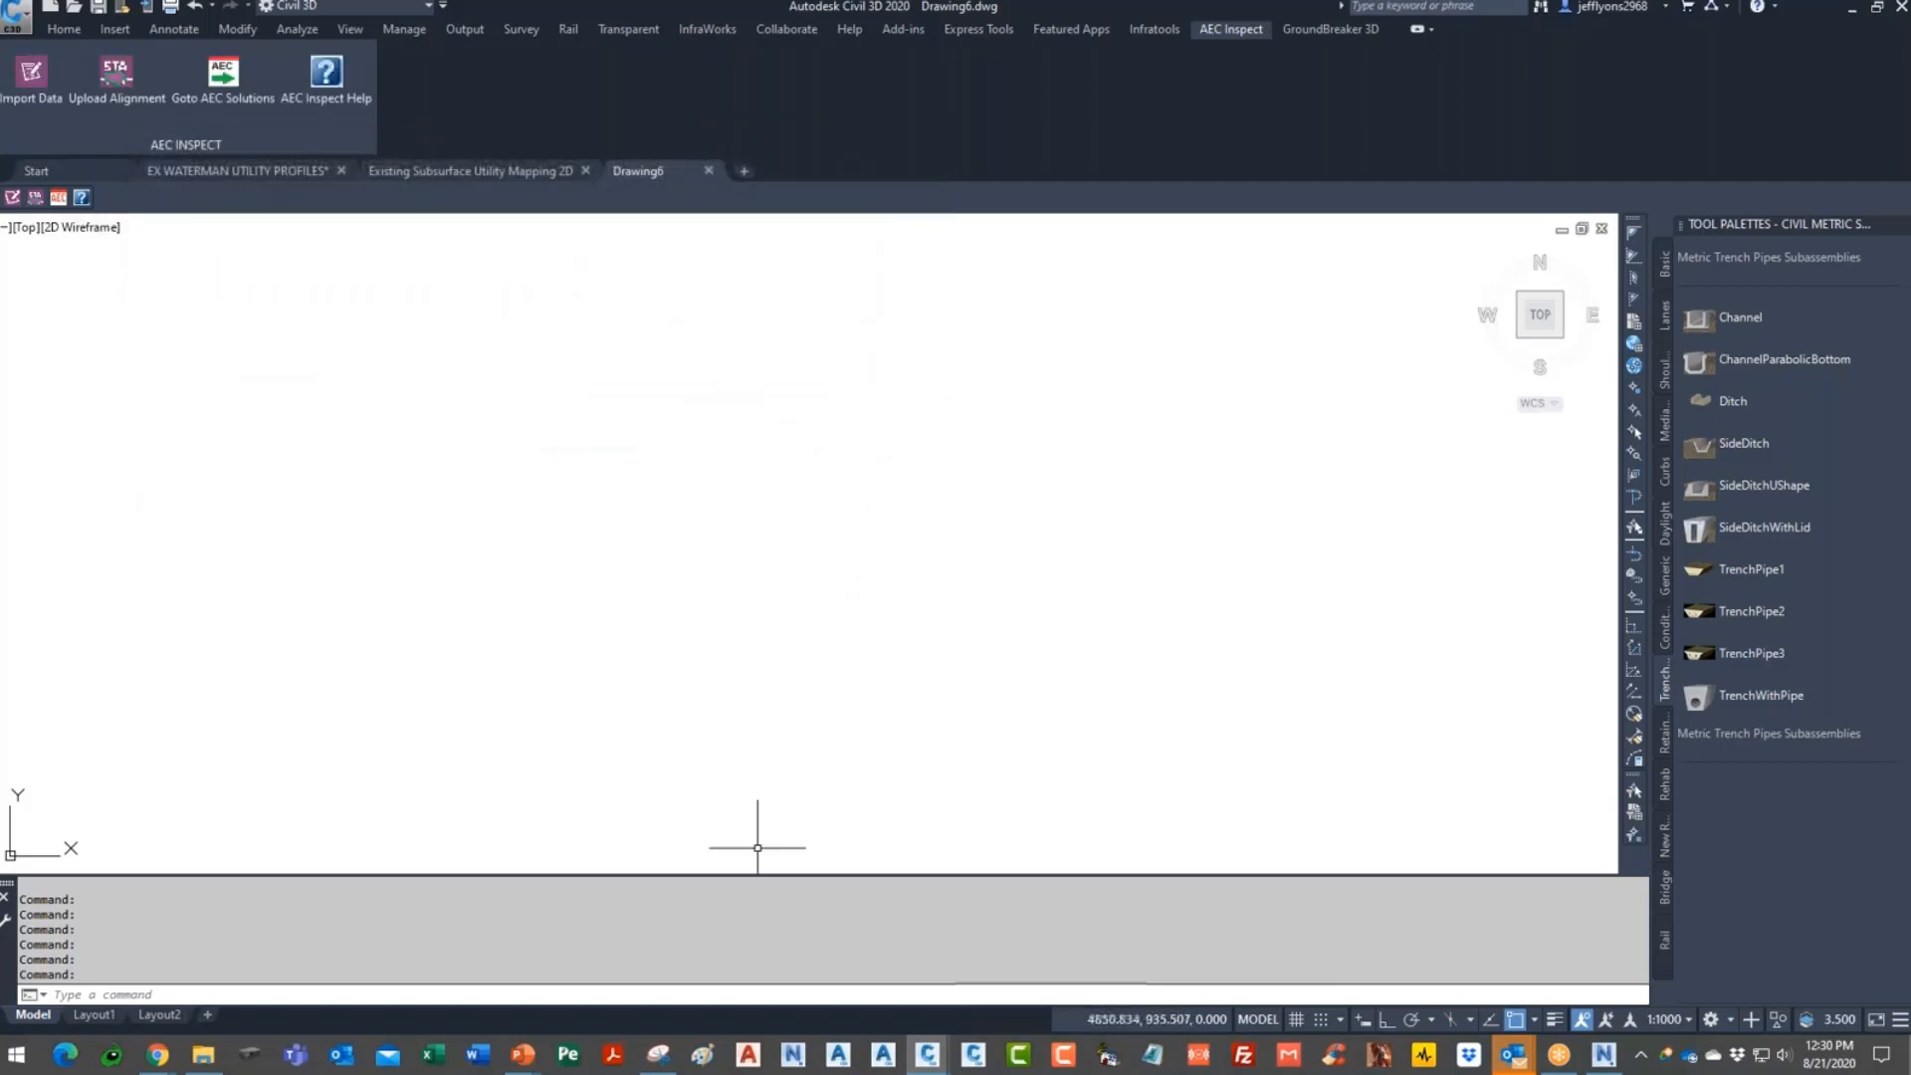
left_click(730, 999)
type("Z")
key("Return")
type("E")
key("Return")
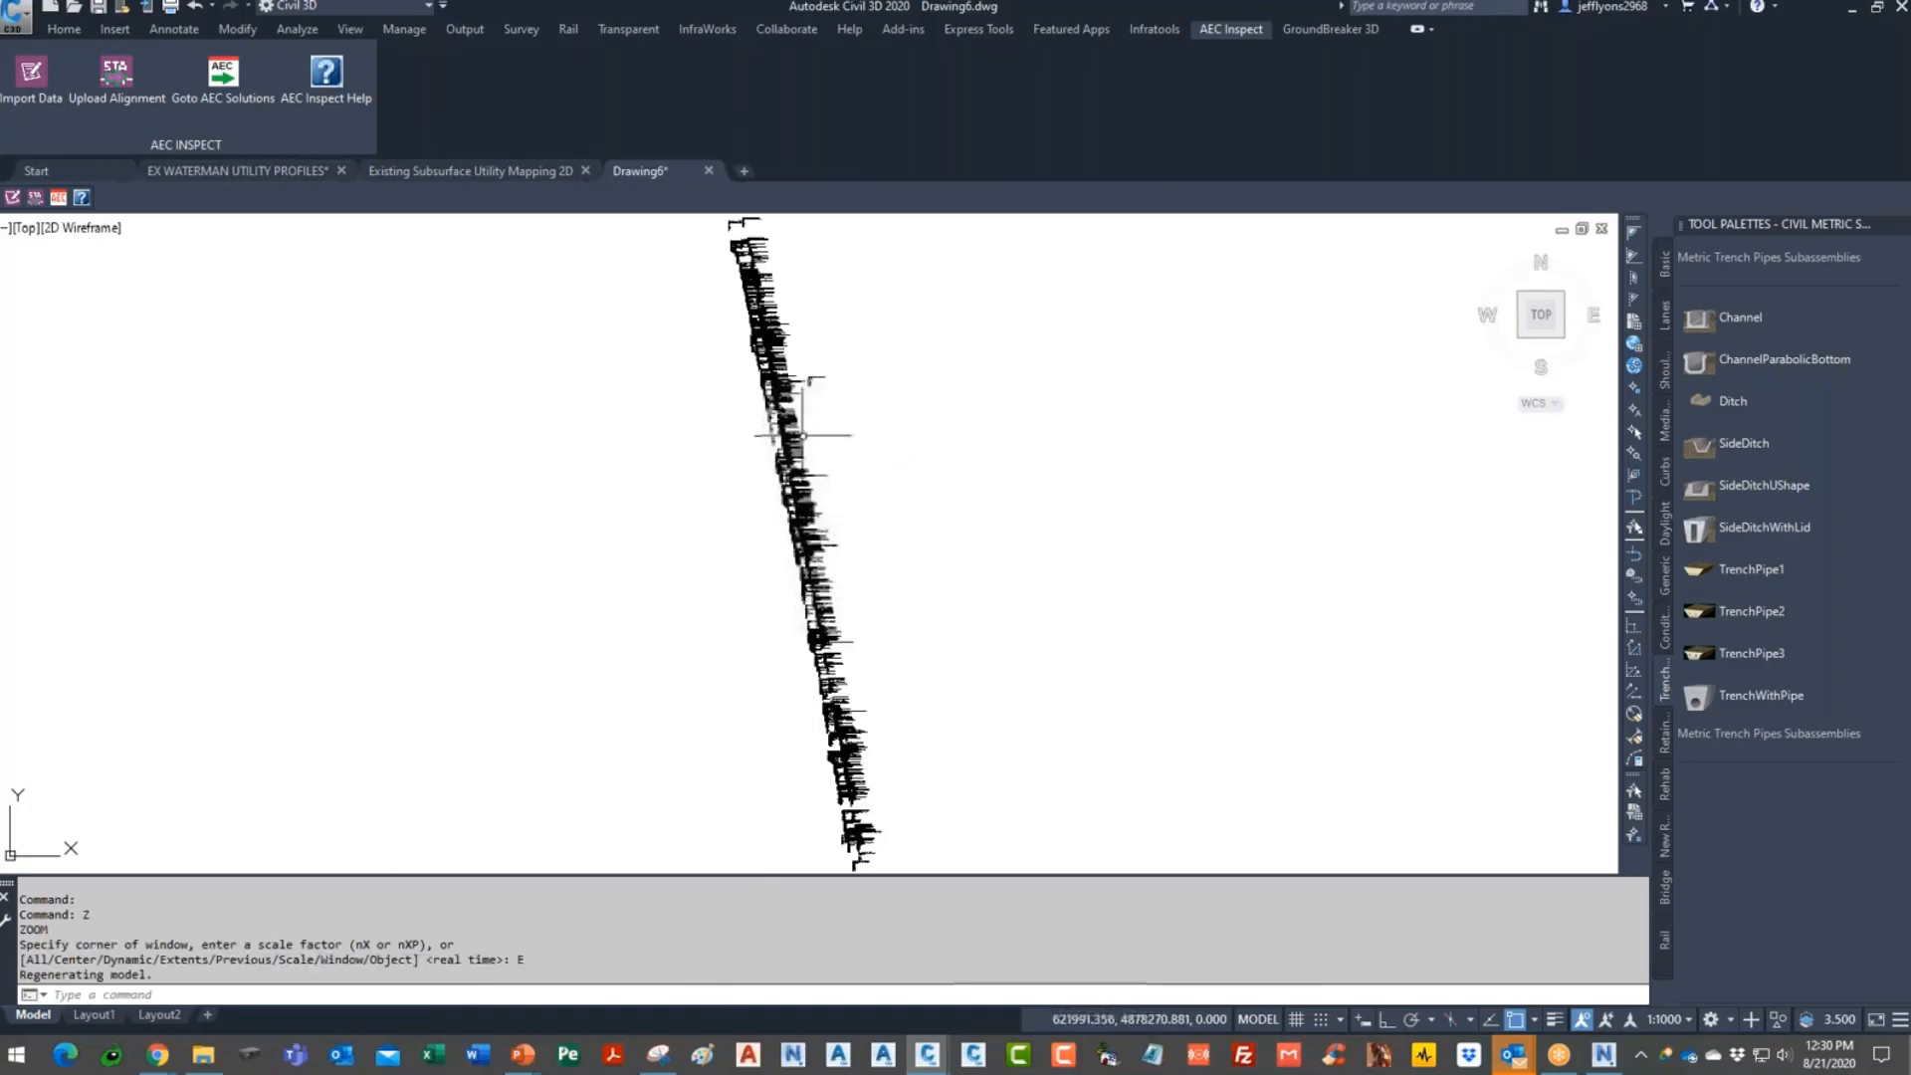
scroll(782, 398, "up", 5)
scroll(936, 422, "up", 6)
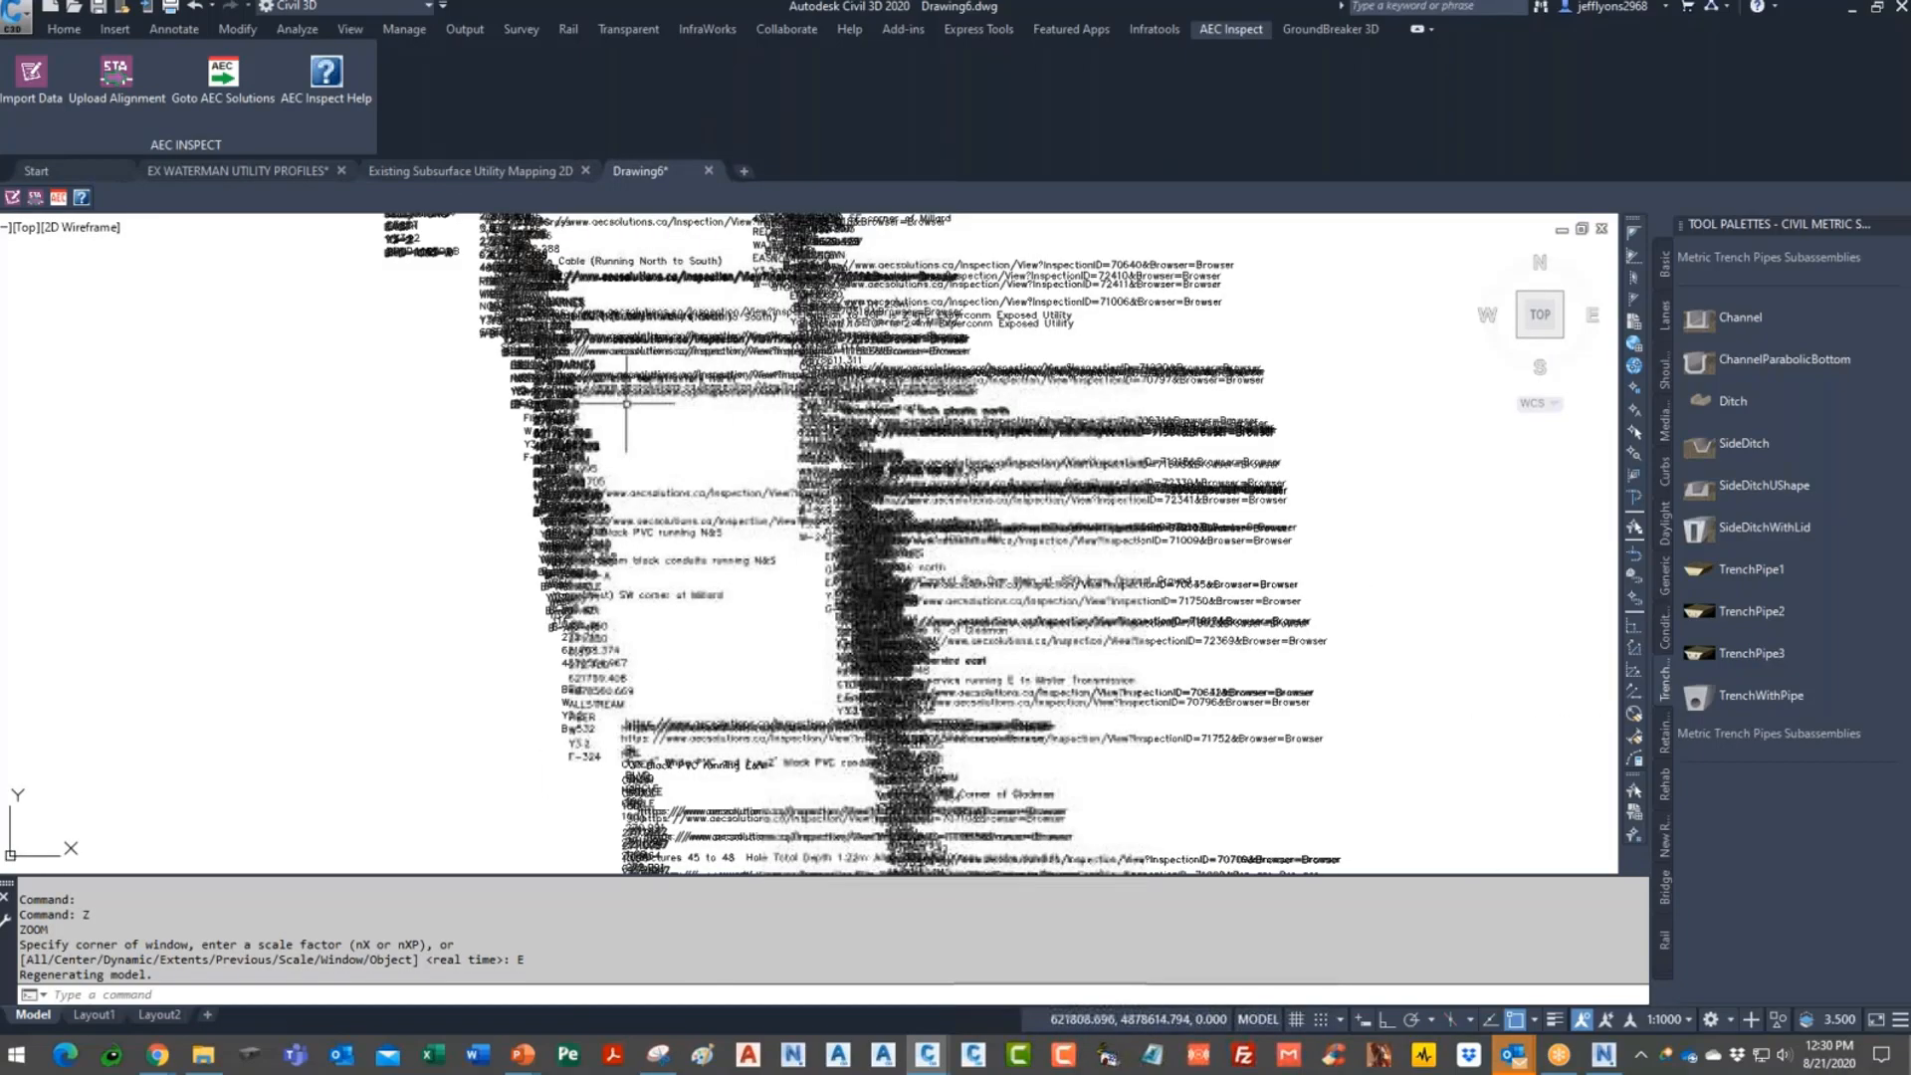
scroll(936, 422, "down", 5)
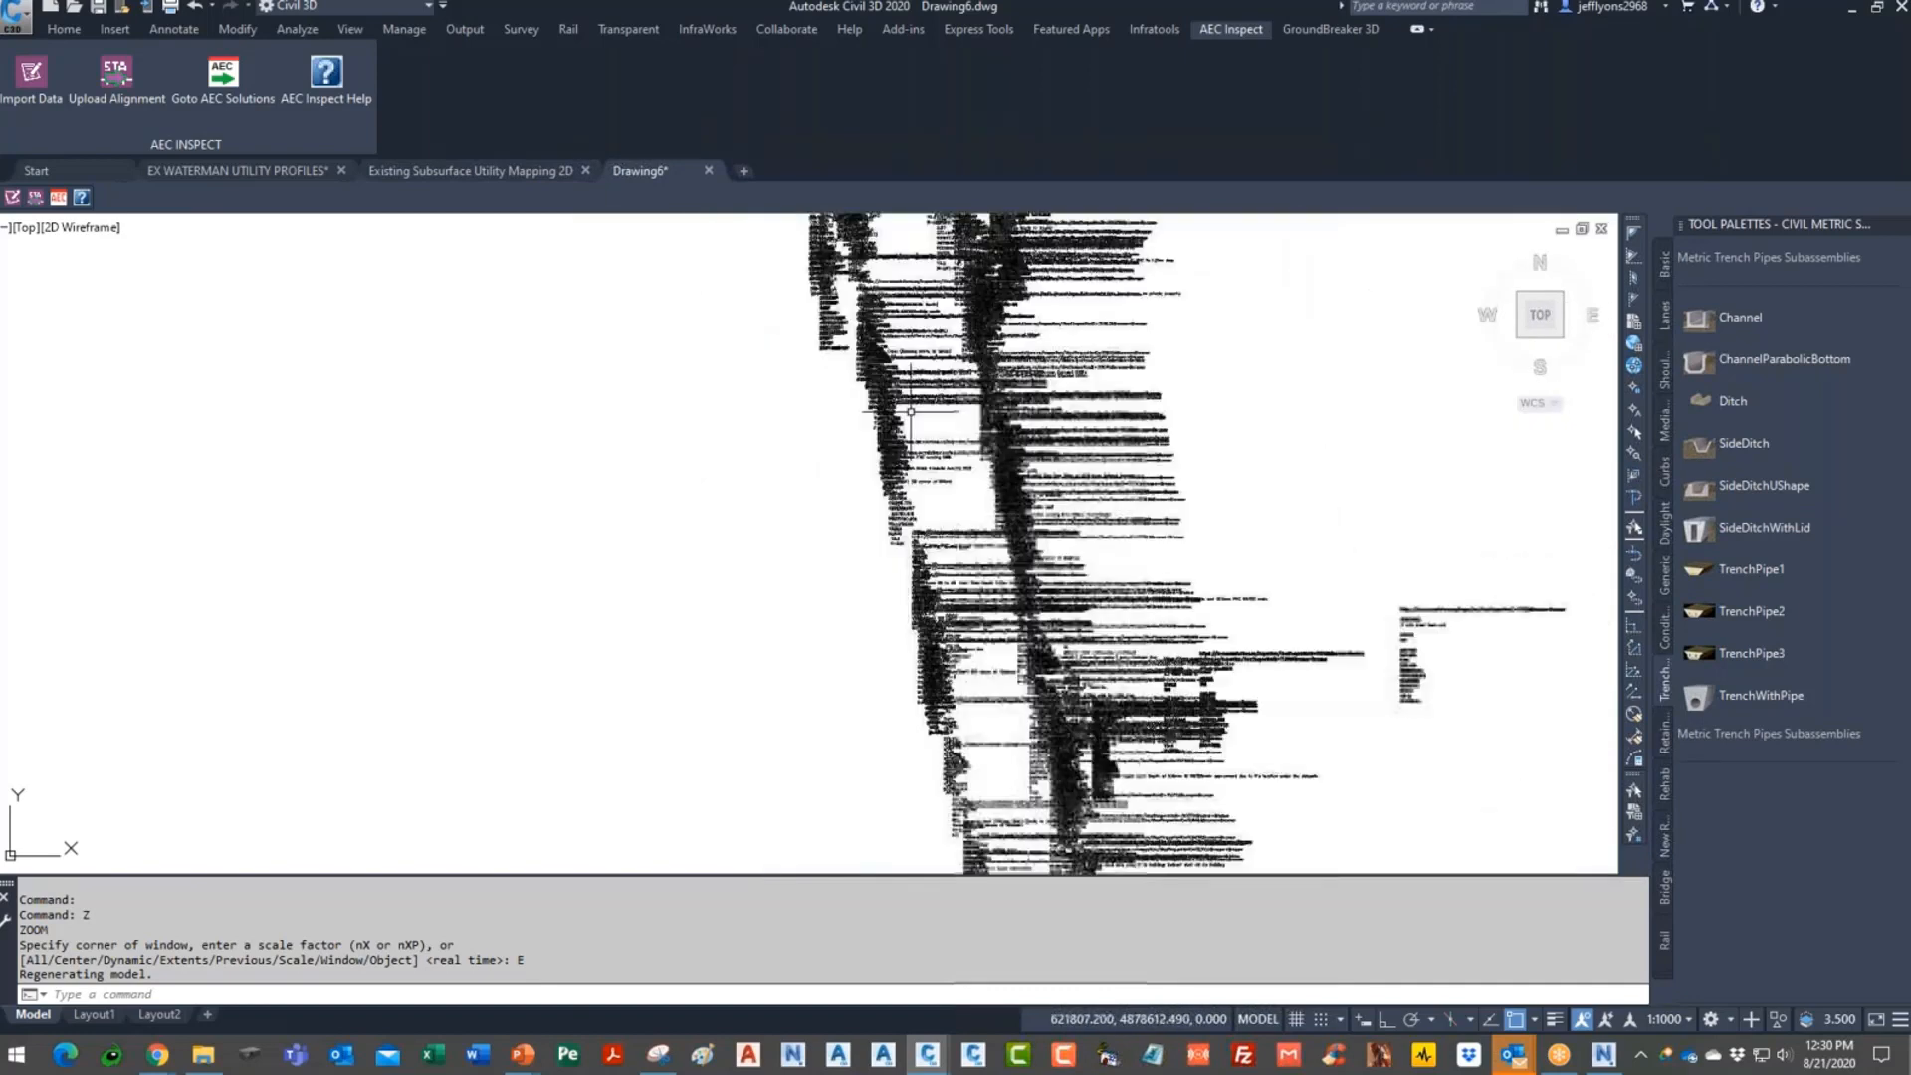
scroll(876, 498, "down", 3)
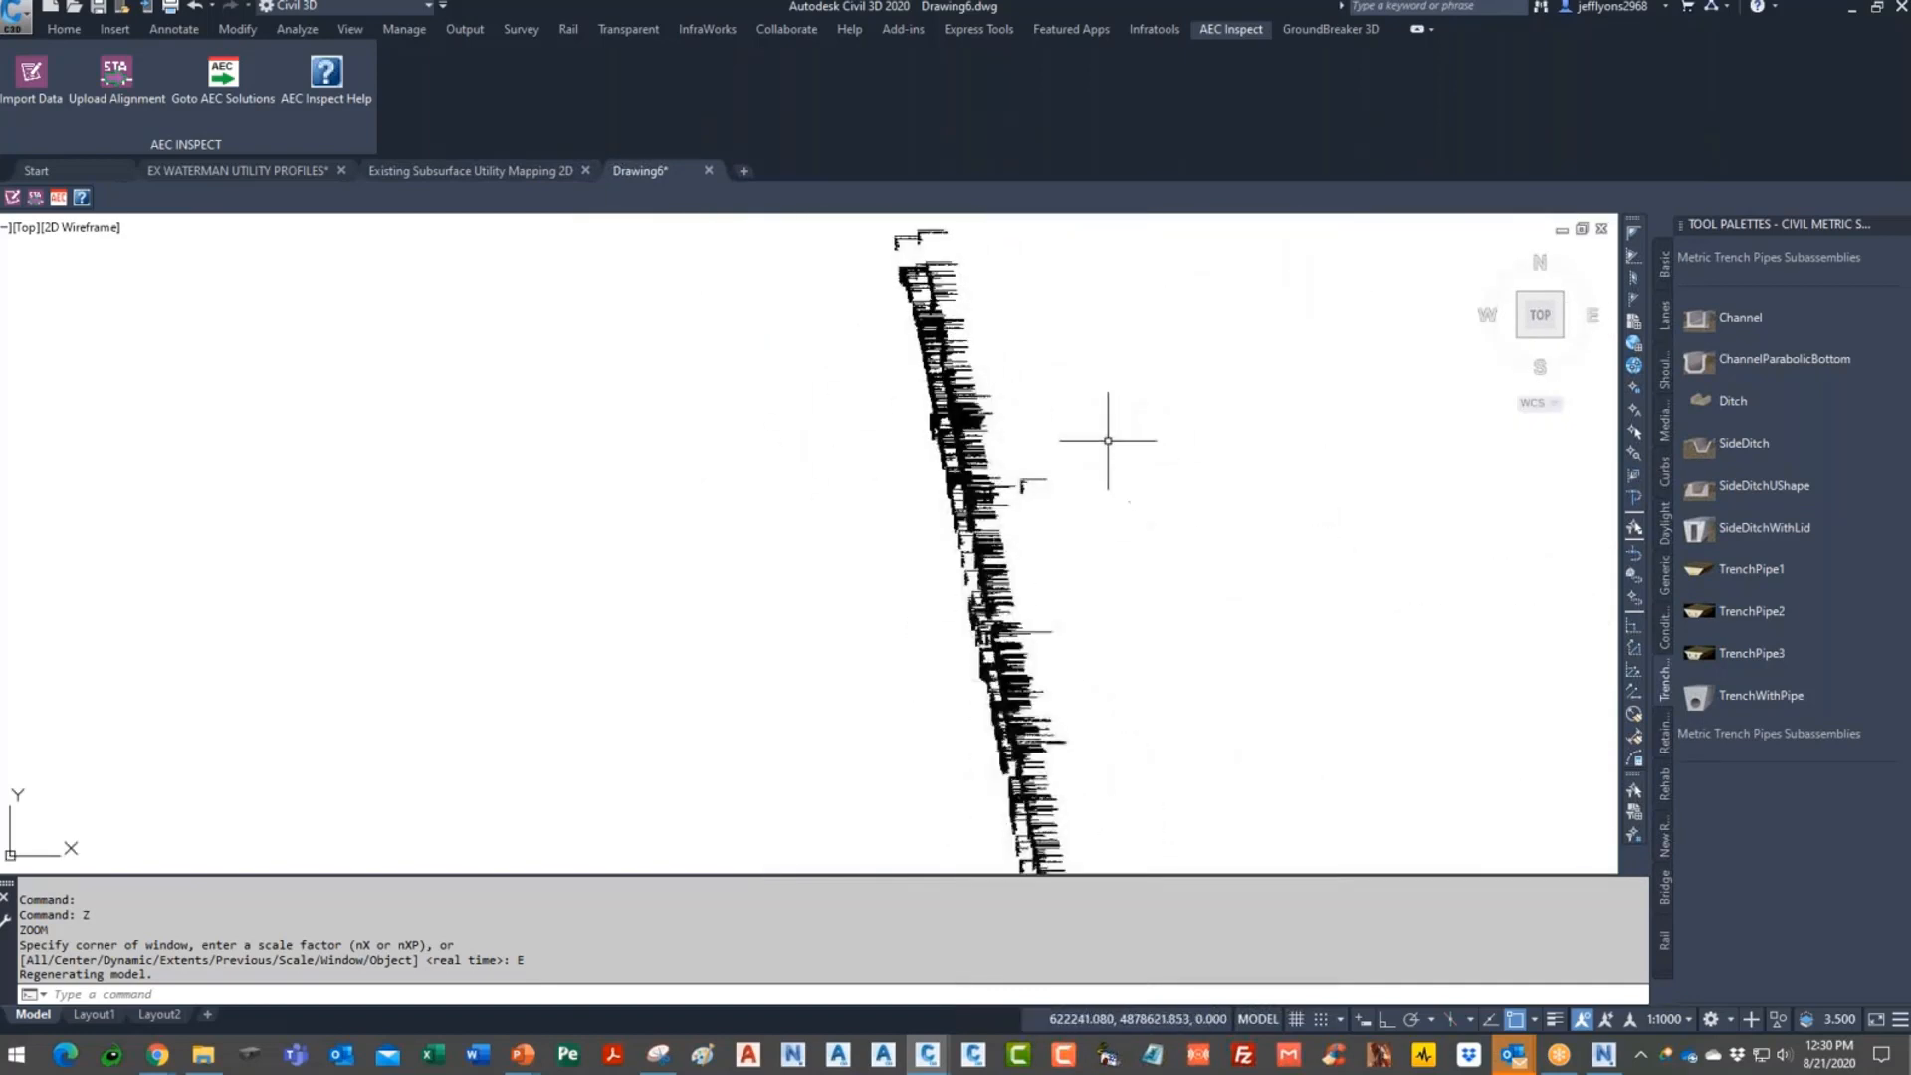
scroll(1122, 477, "down", 2)
- Erase all 2167 imported test pit objects with a crossing window, then run DDIN
key("Escape")
key("Escape")
type("e")
key("Return")
left_click(1281, 324)
left_click(793, 864)
key("Return")
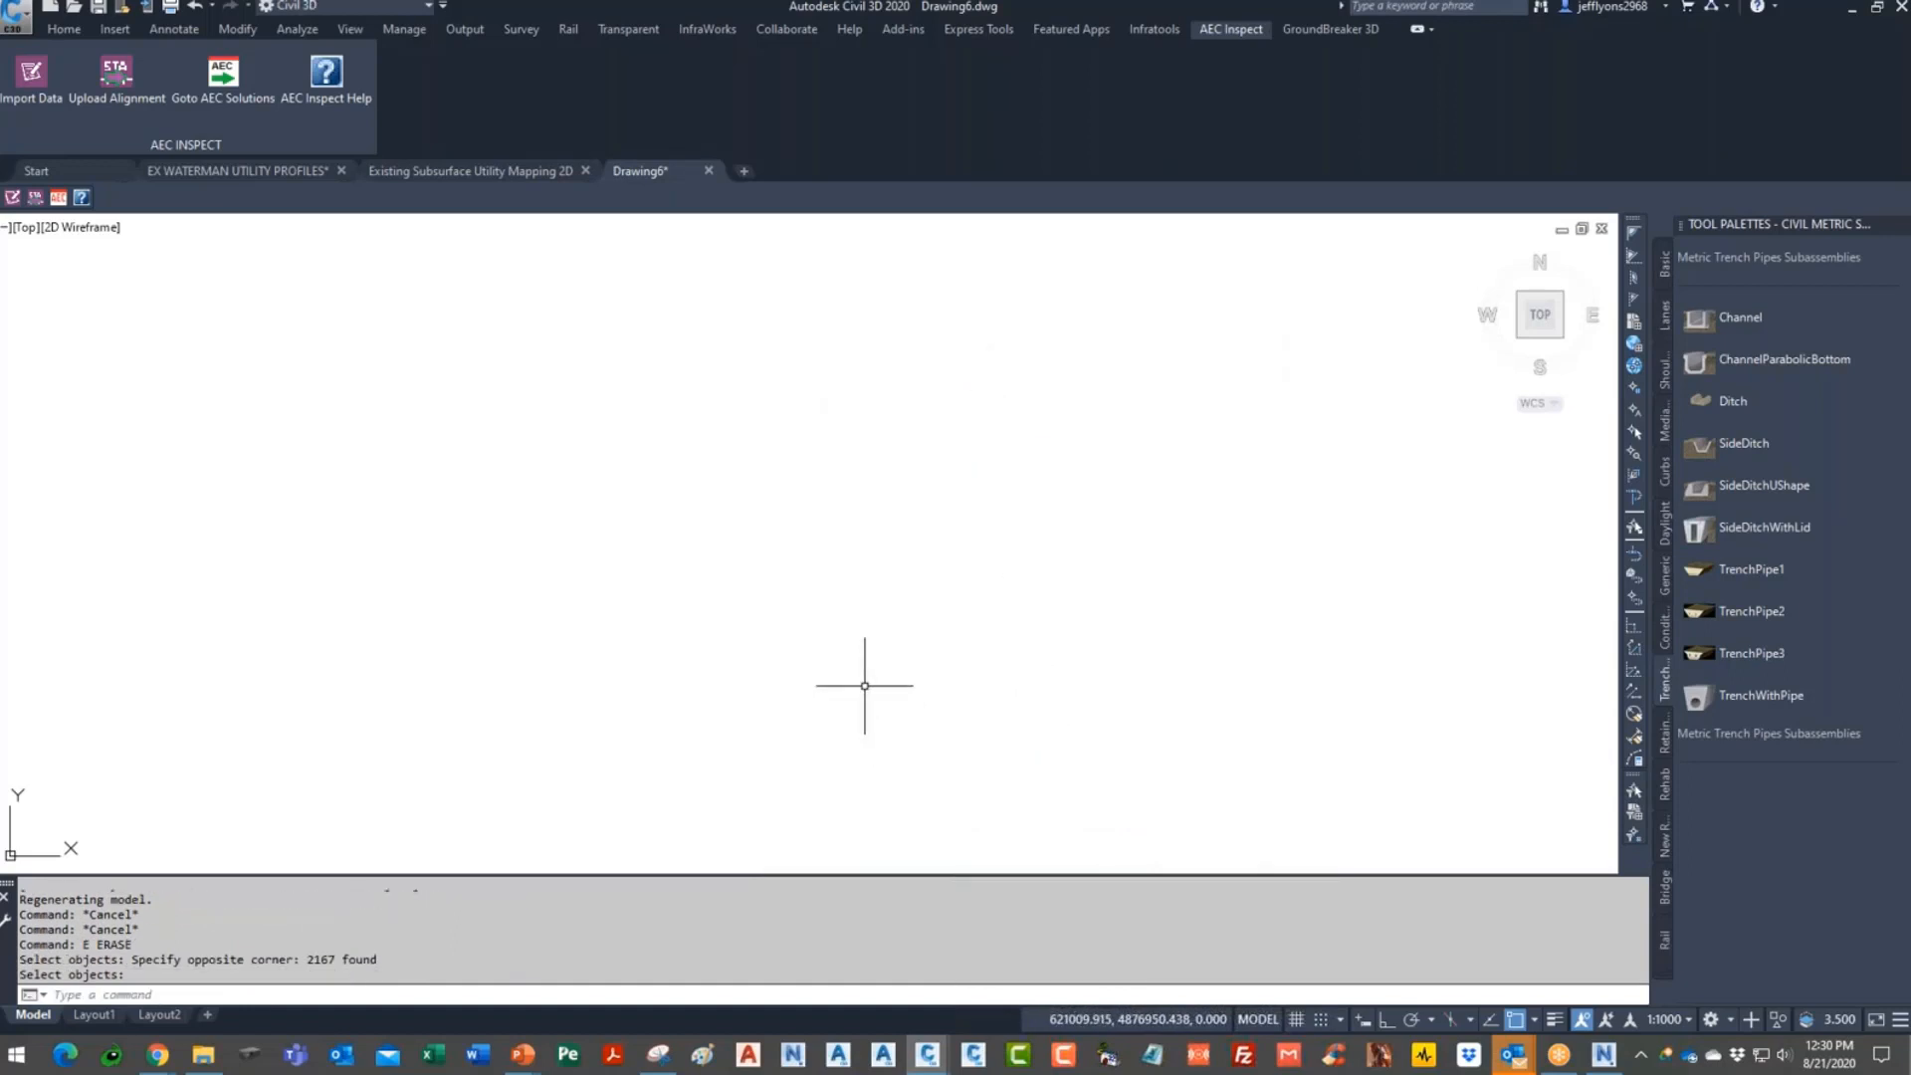
type("DDIN")
key("Return")
- Insert the TPDATA block from TPDATA.dwg and accept its default attribute values
left_click(1140, 400)
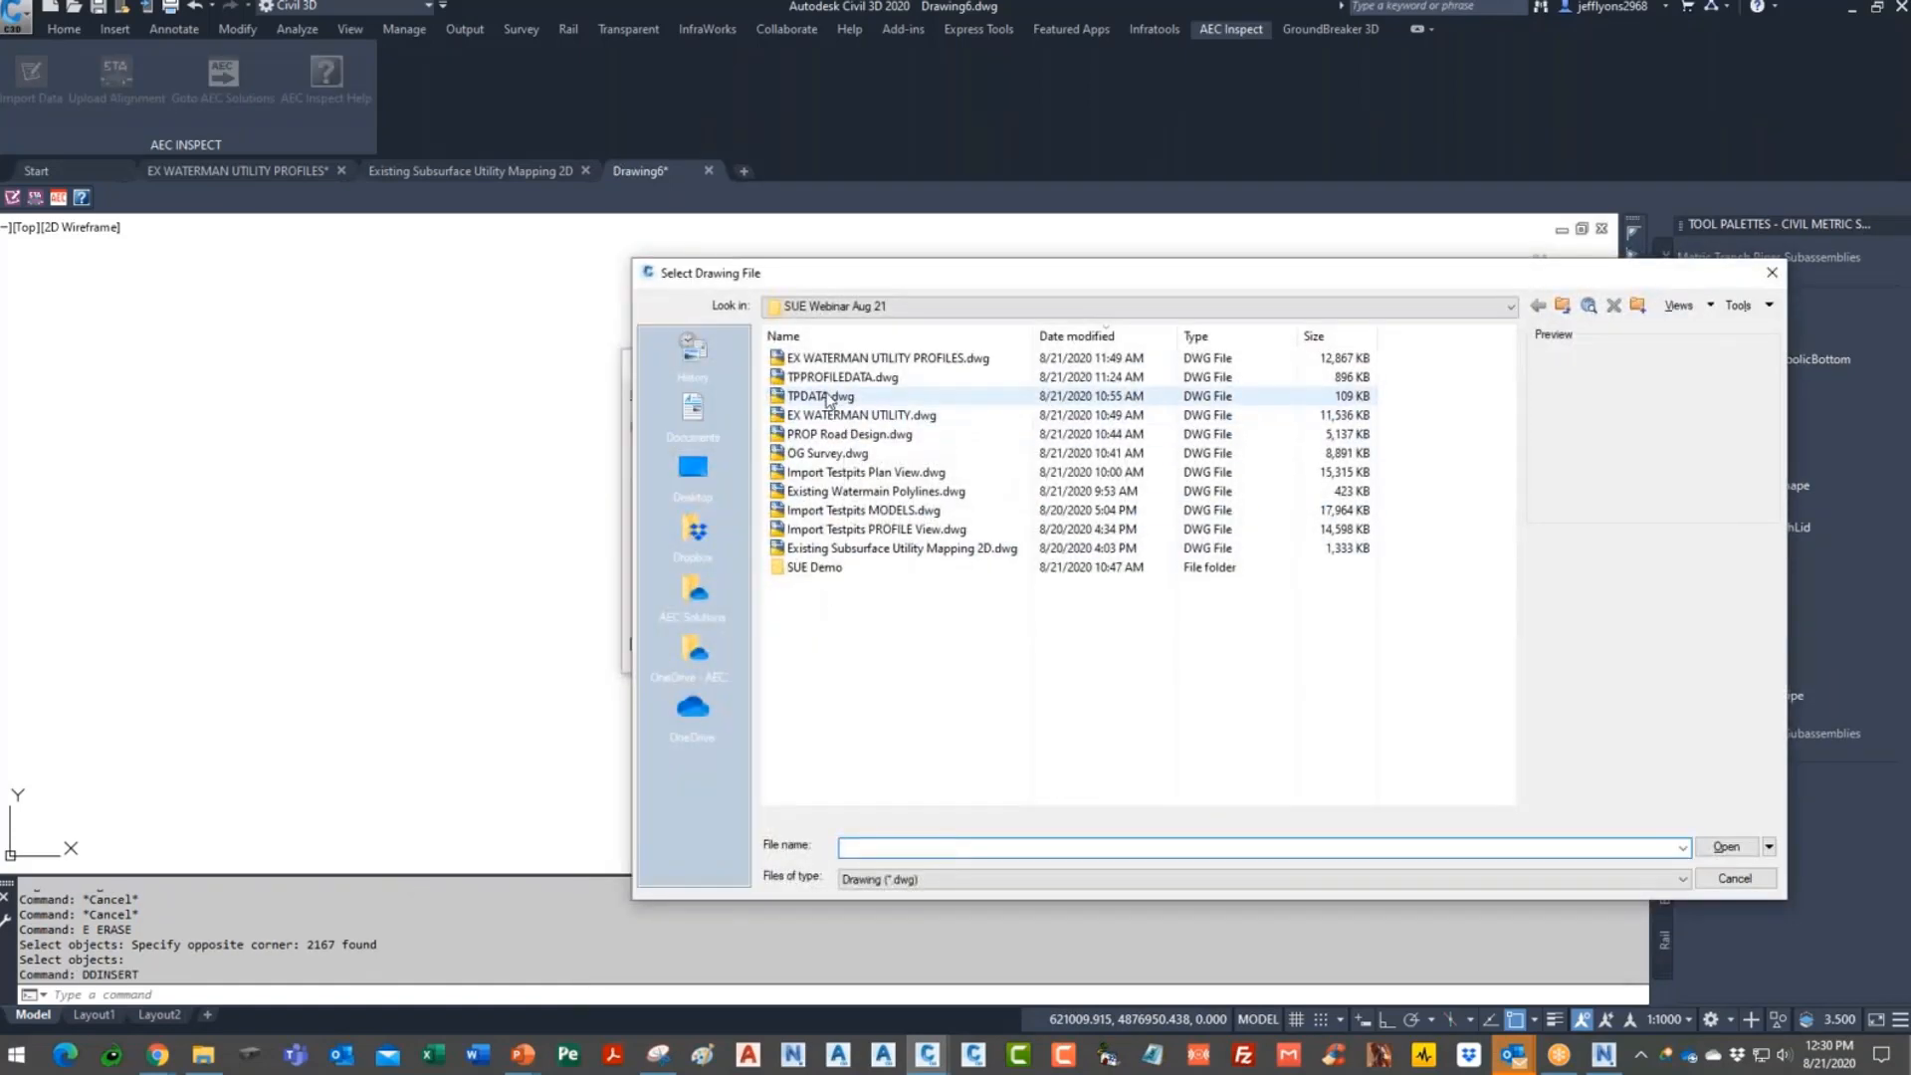
left_click(826, 397)
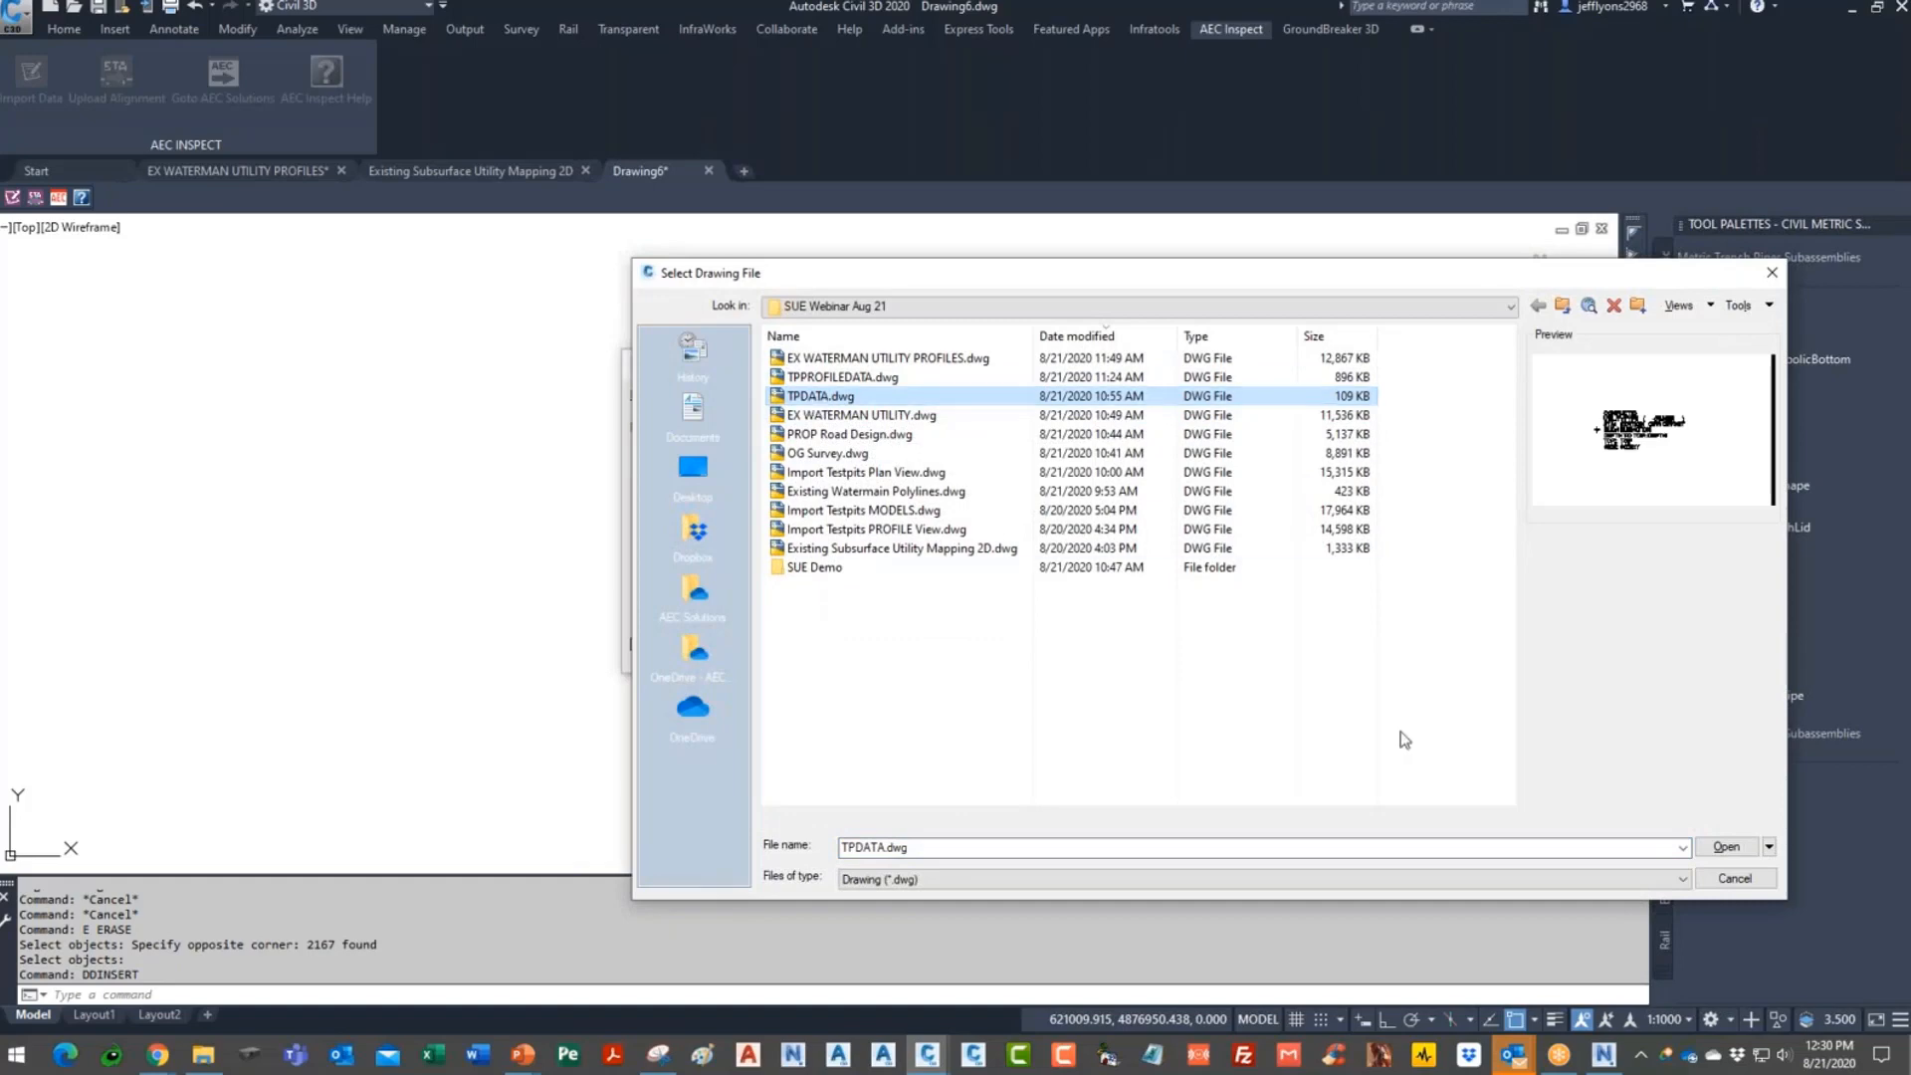
left_click(1726, 847)
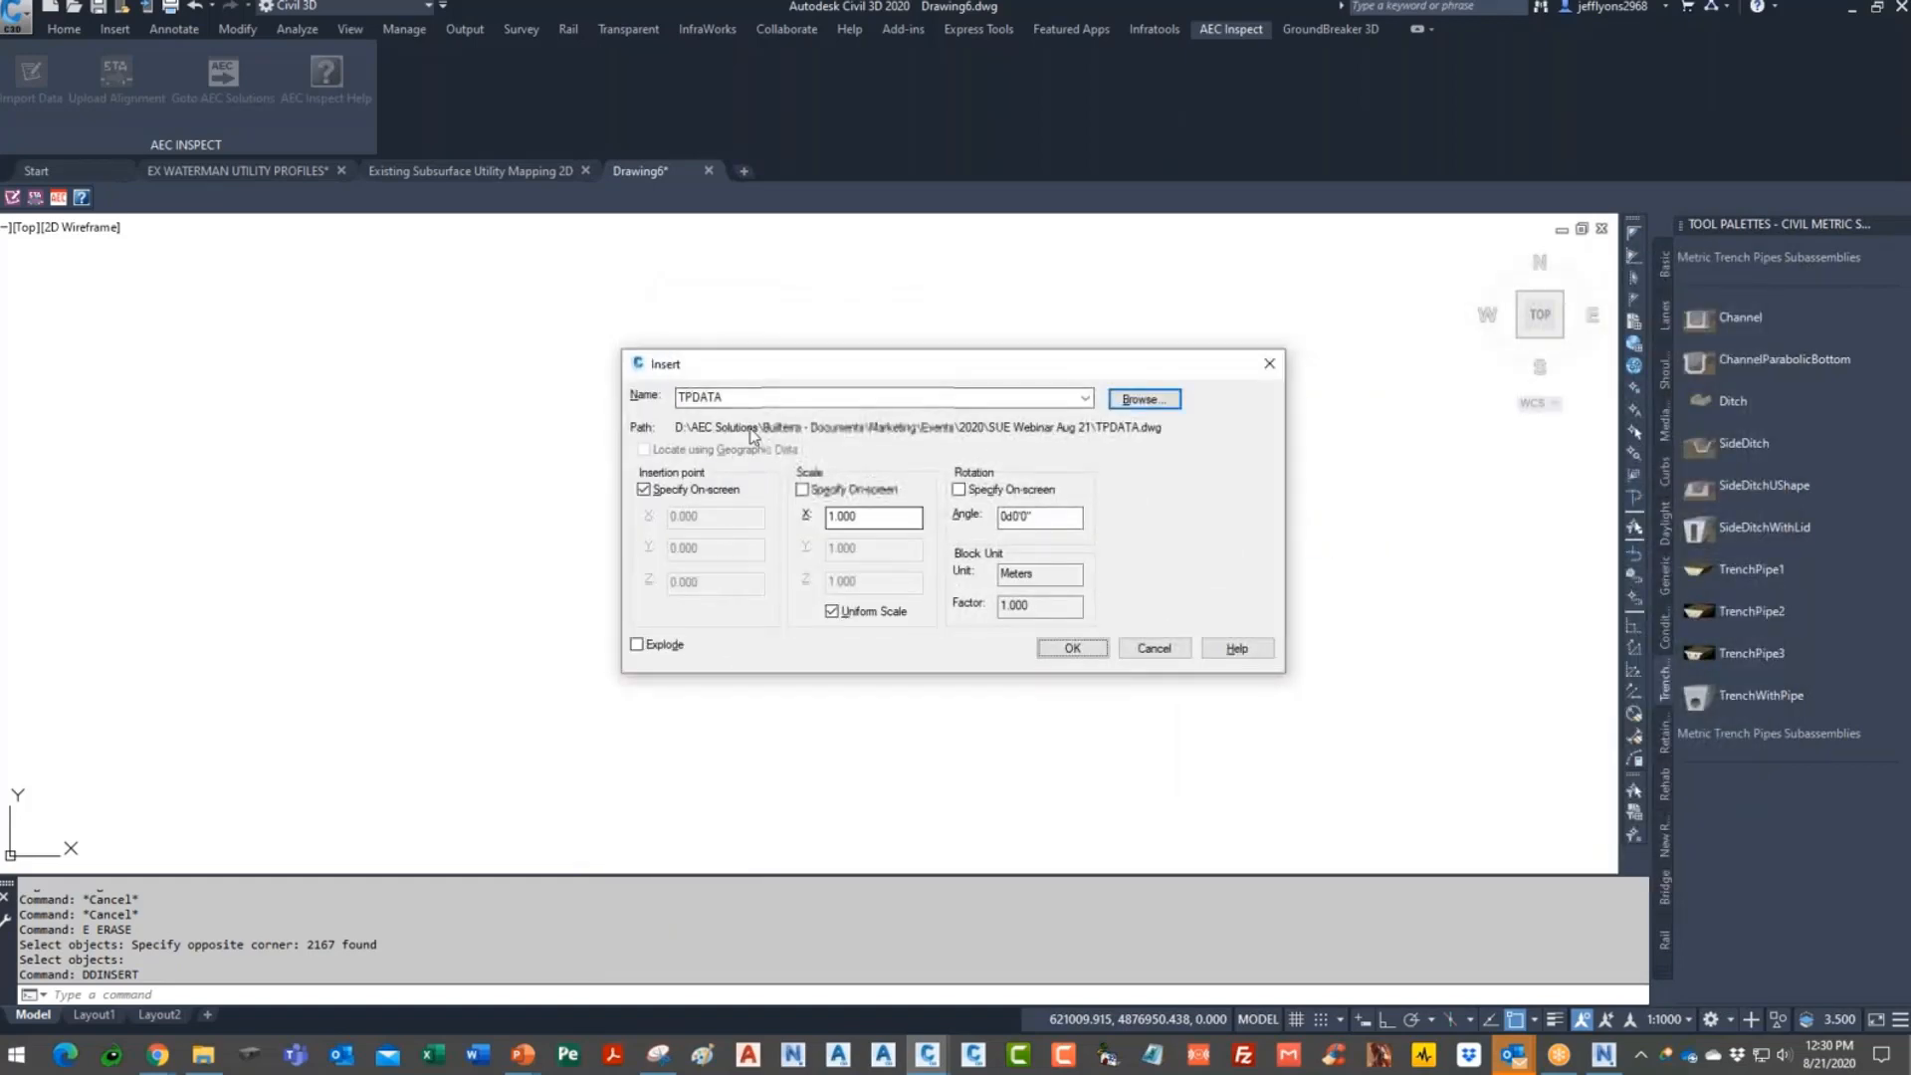
left_click(1067, 648)
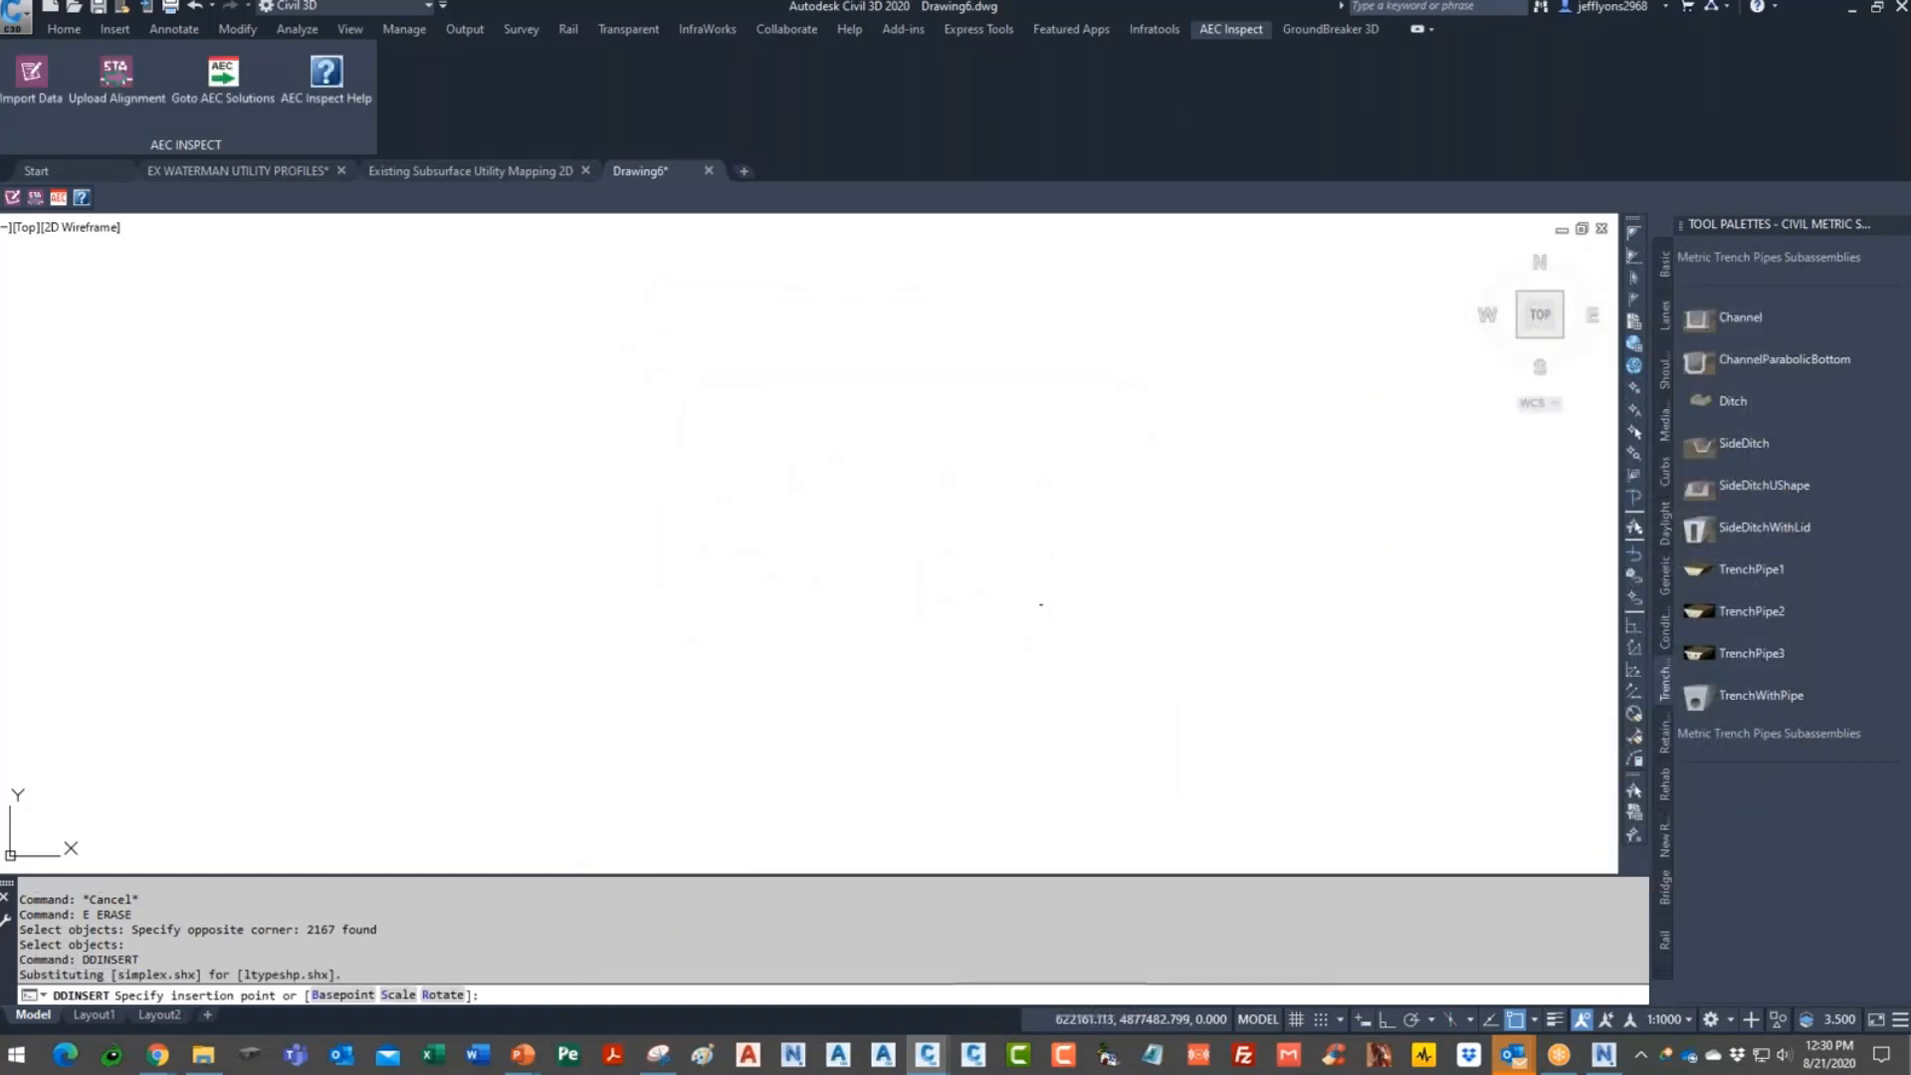
left_click(1044, 623)
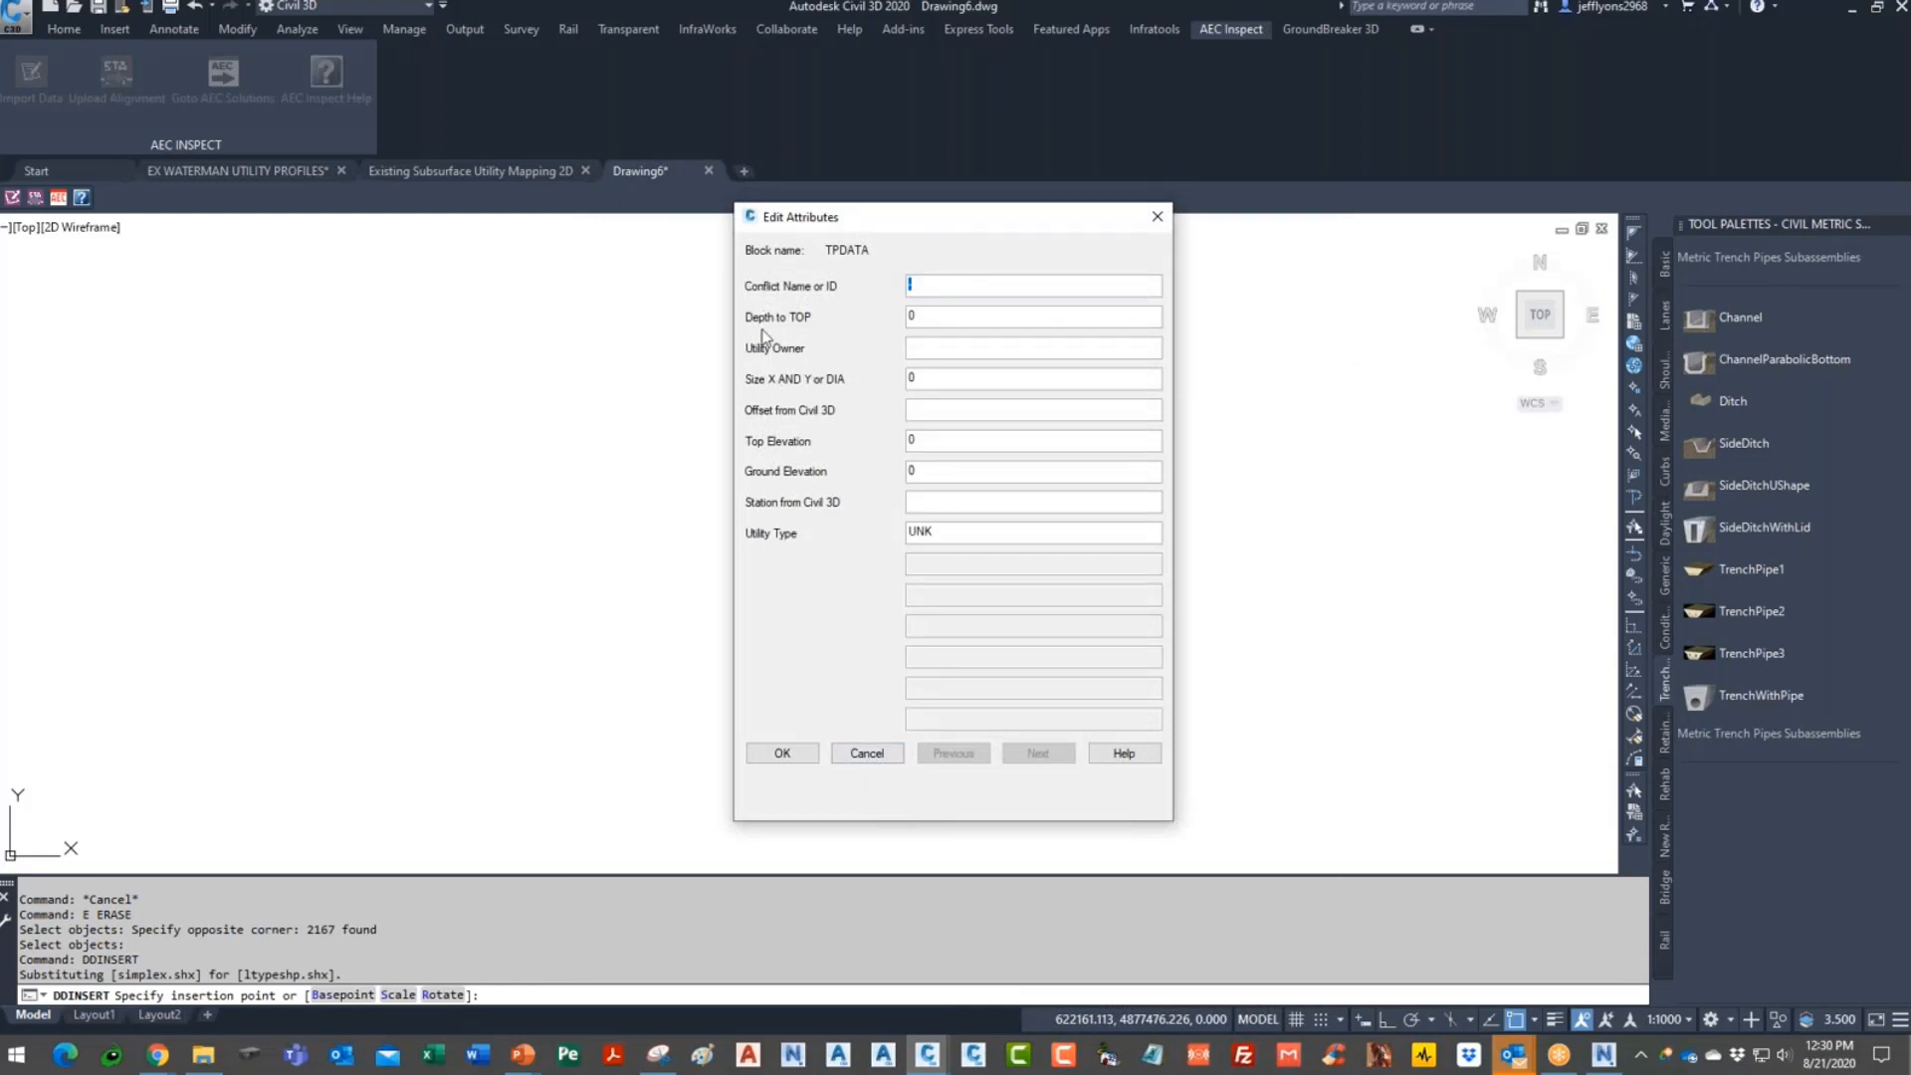
left_click(782, 753)
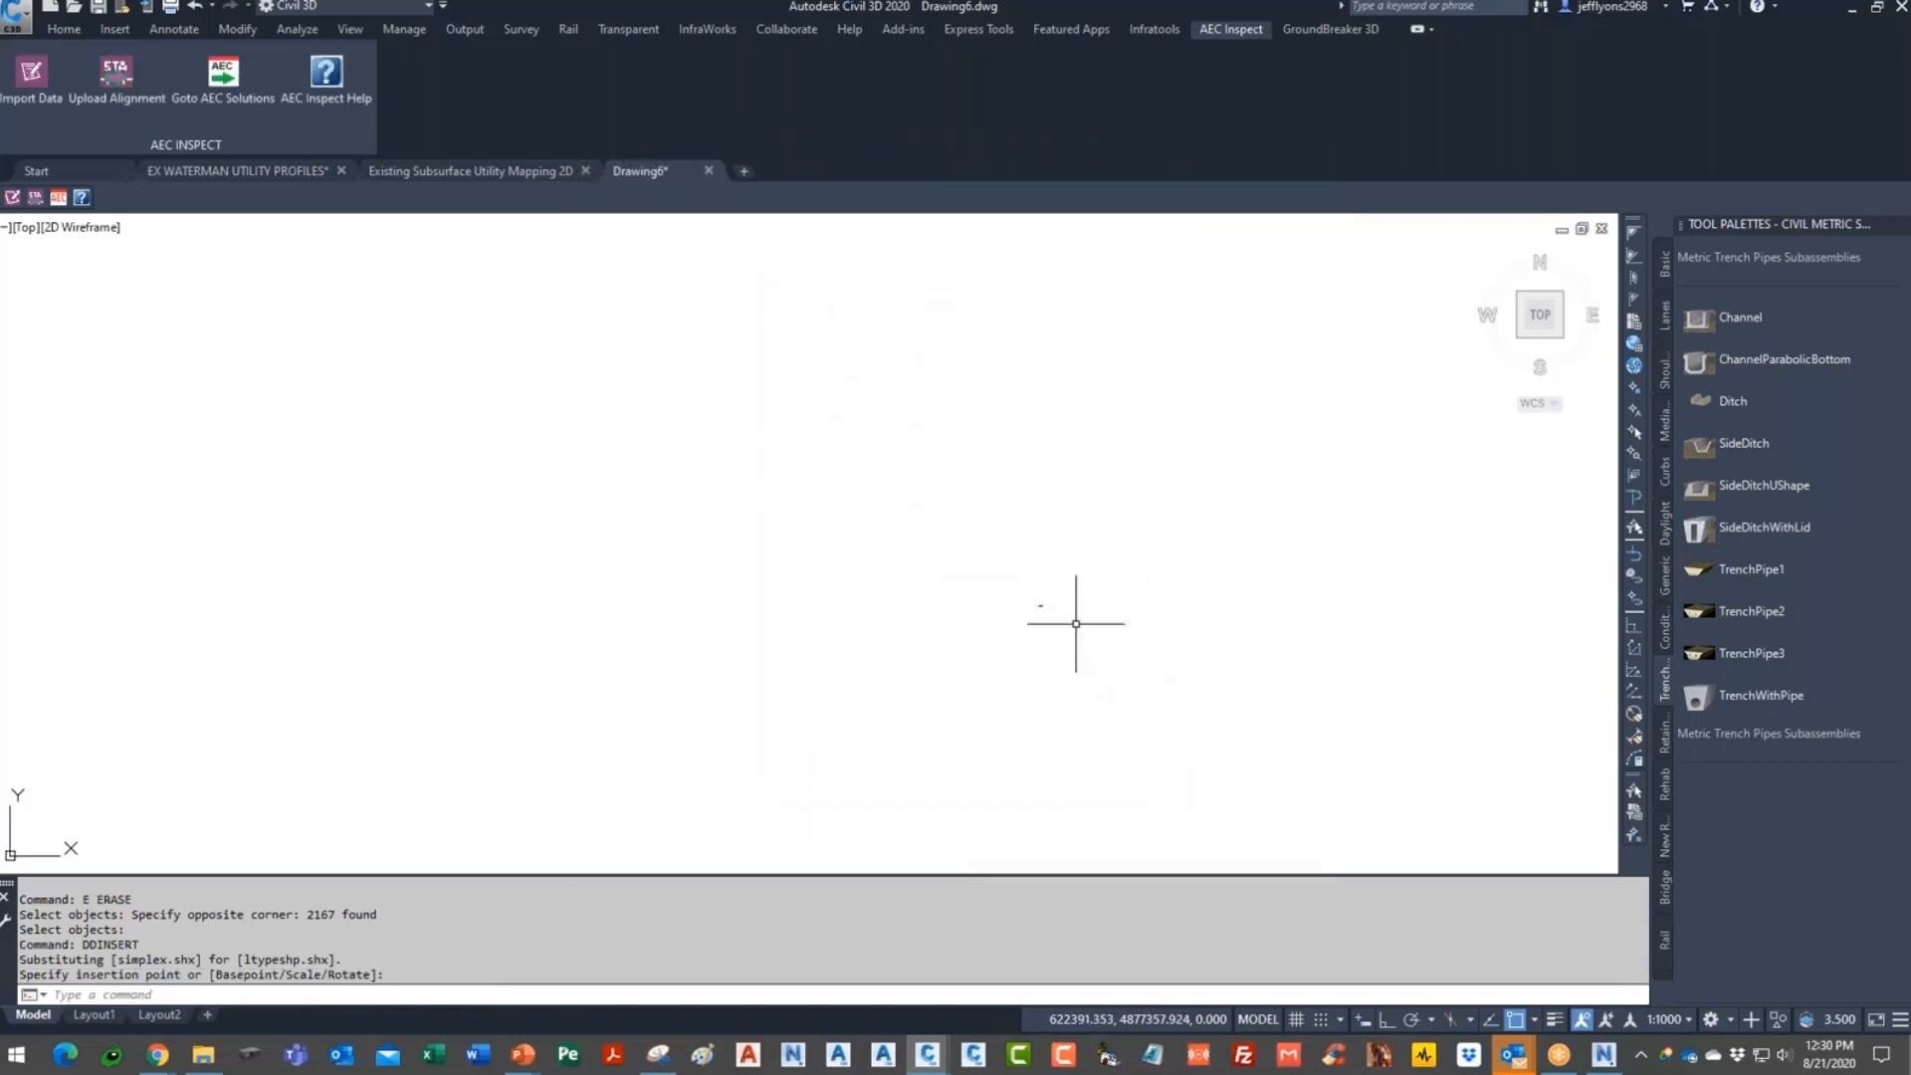
- Erase the inserted TPDATA sample block with the E command
scroll(972, 554, "up", 5)
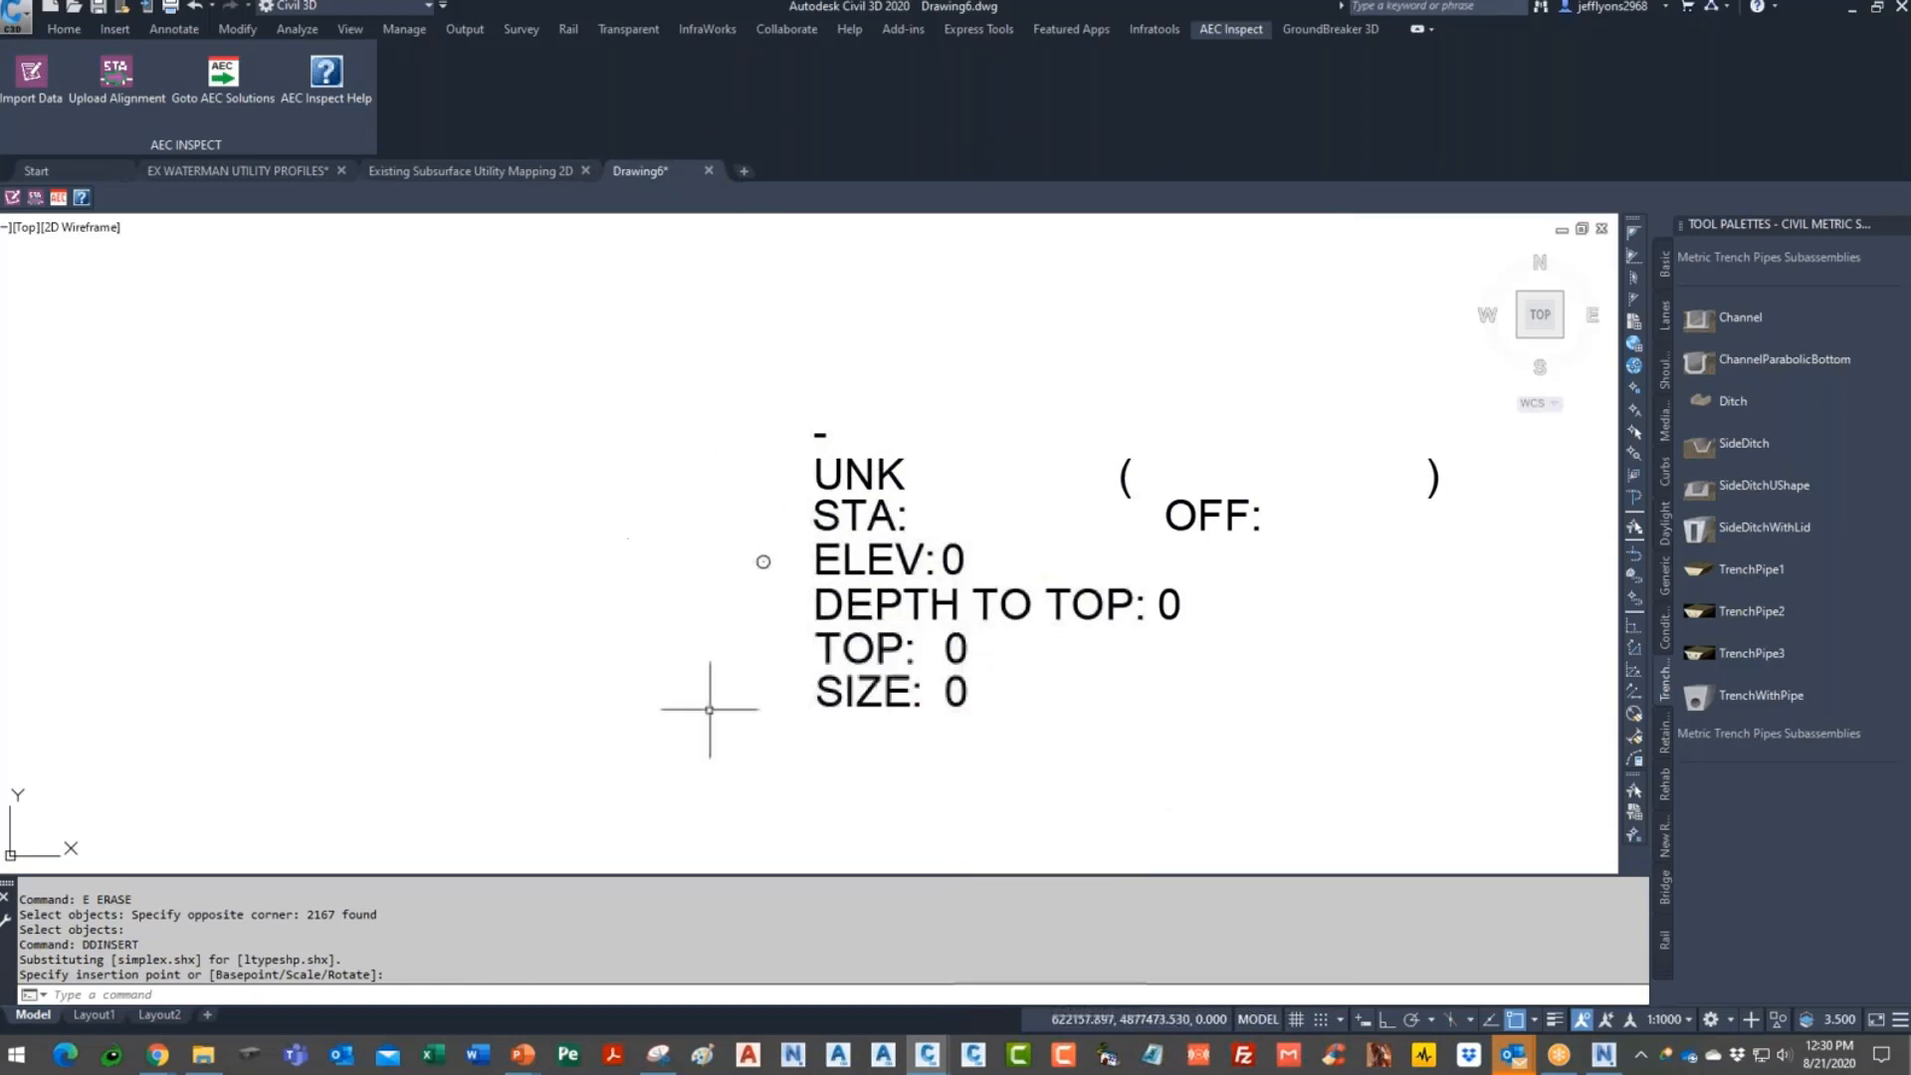
scroll(902, 603, "down", 2)
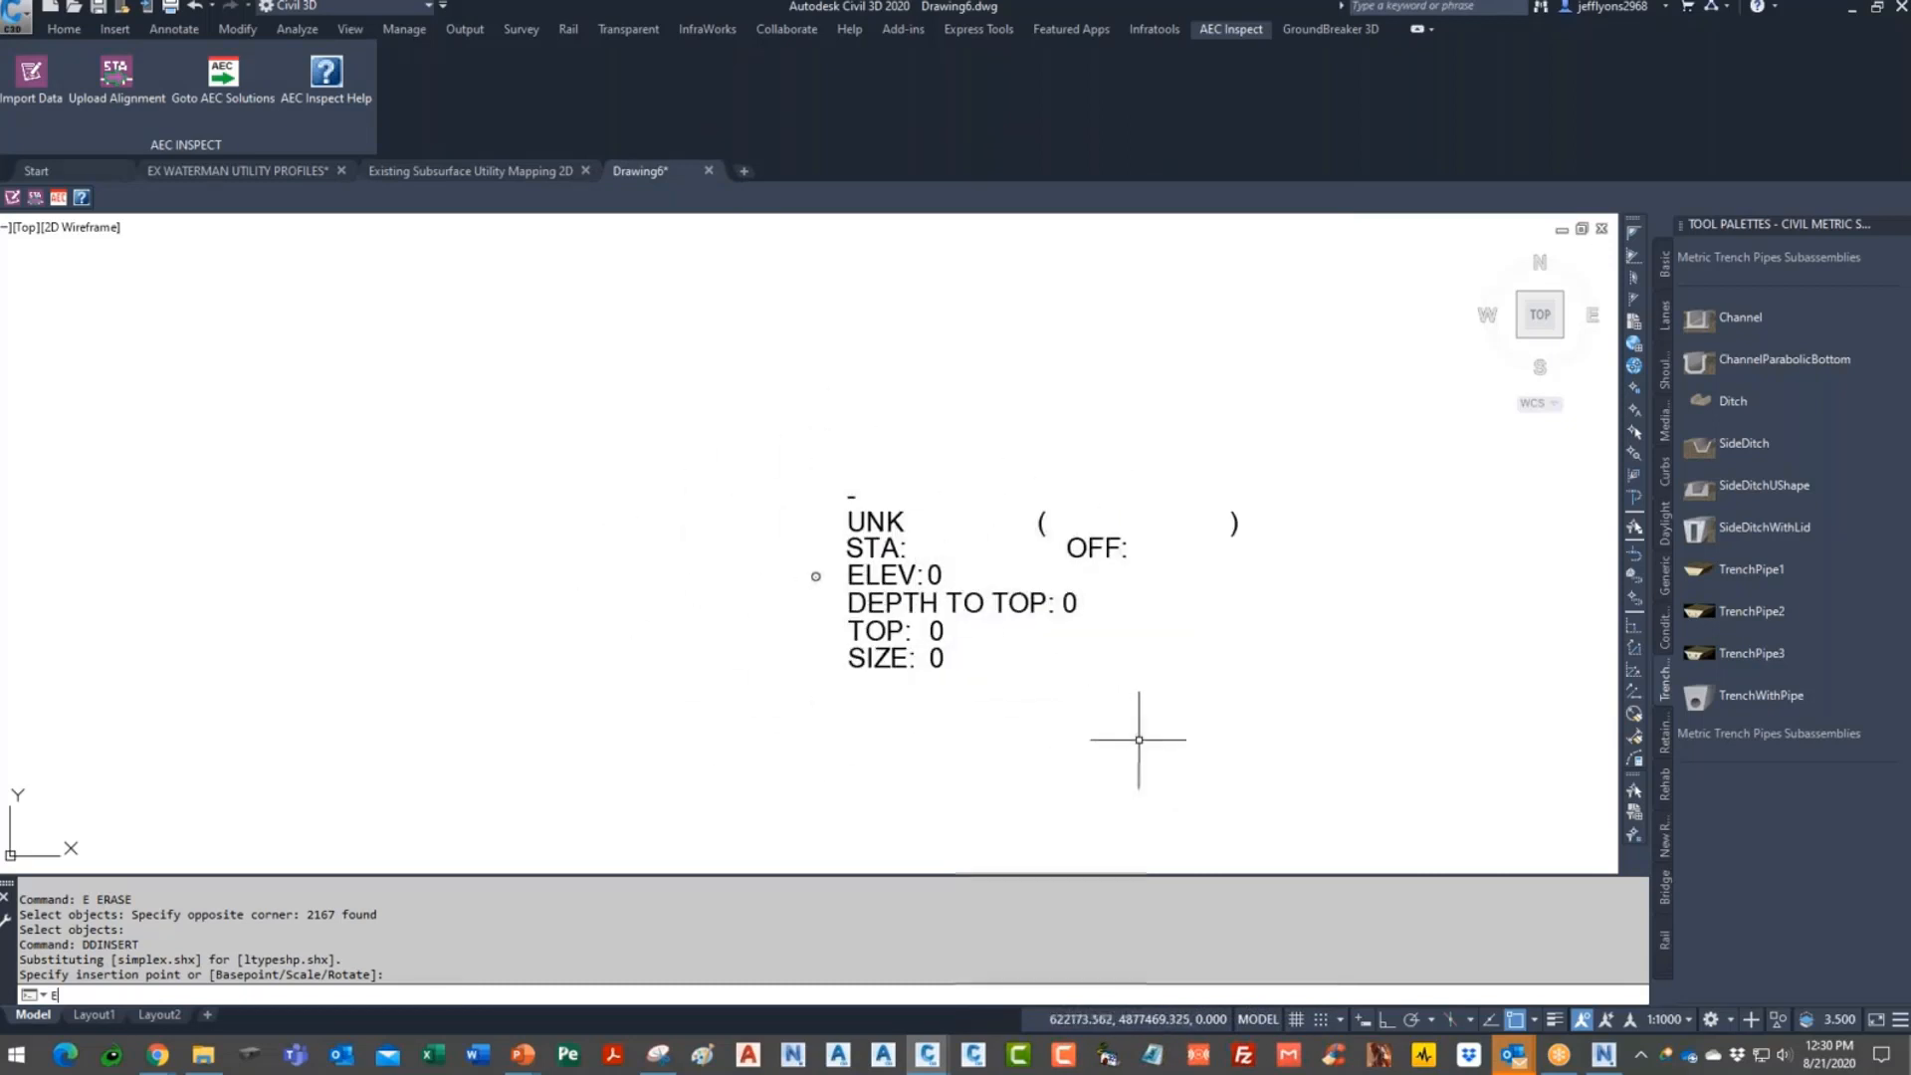
type("e")
key("Return")
left_click(1146, 710)
left_click(940, 557)
key("Return")
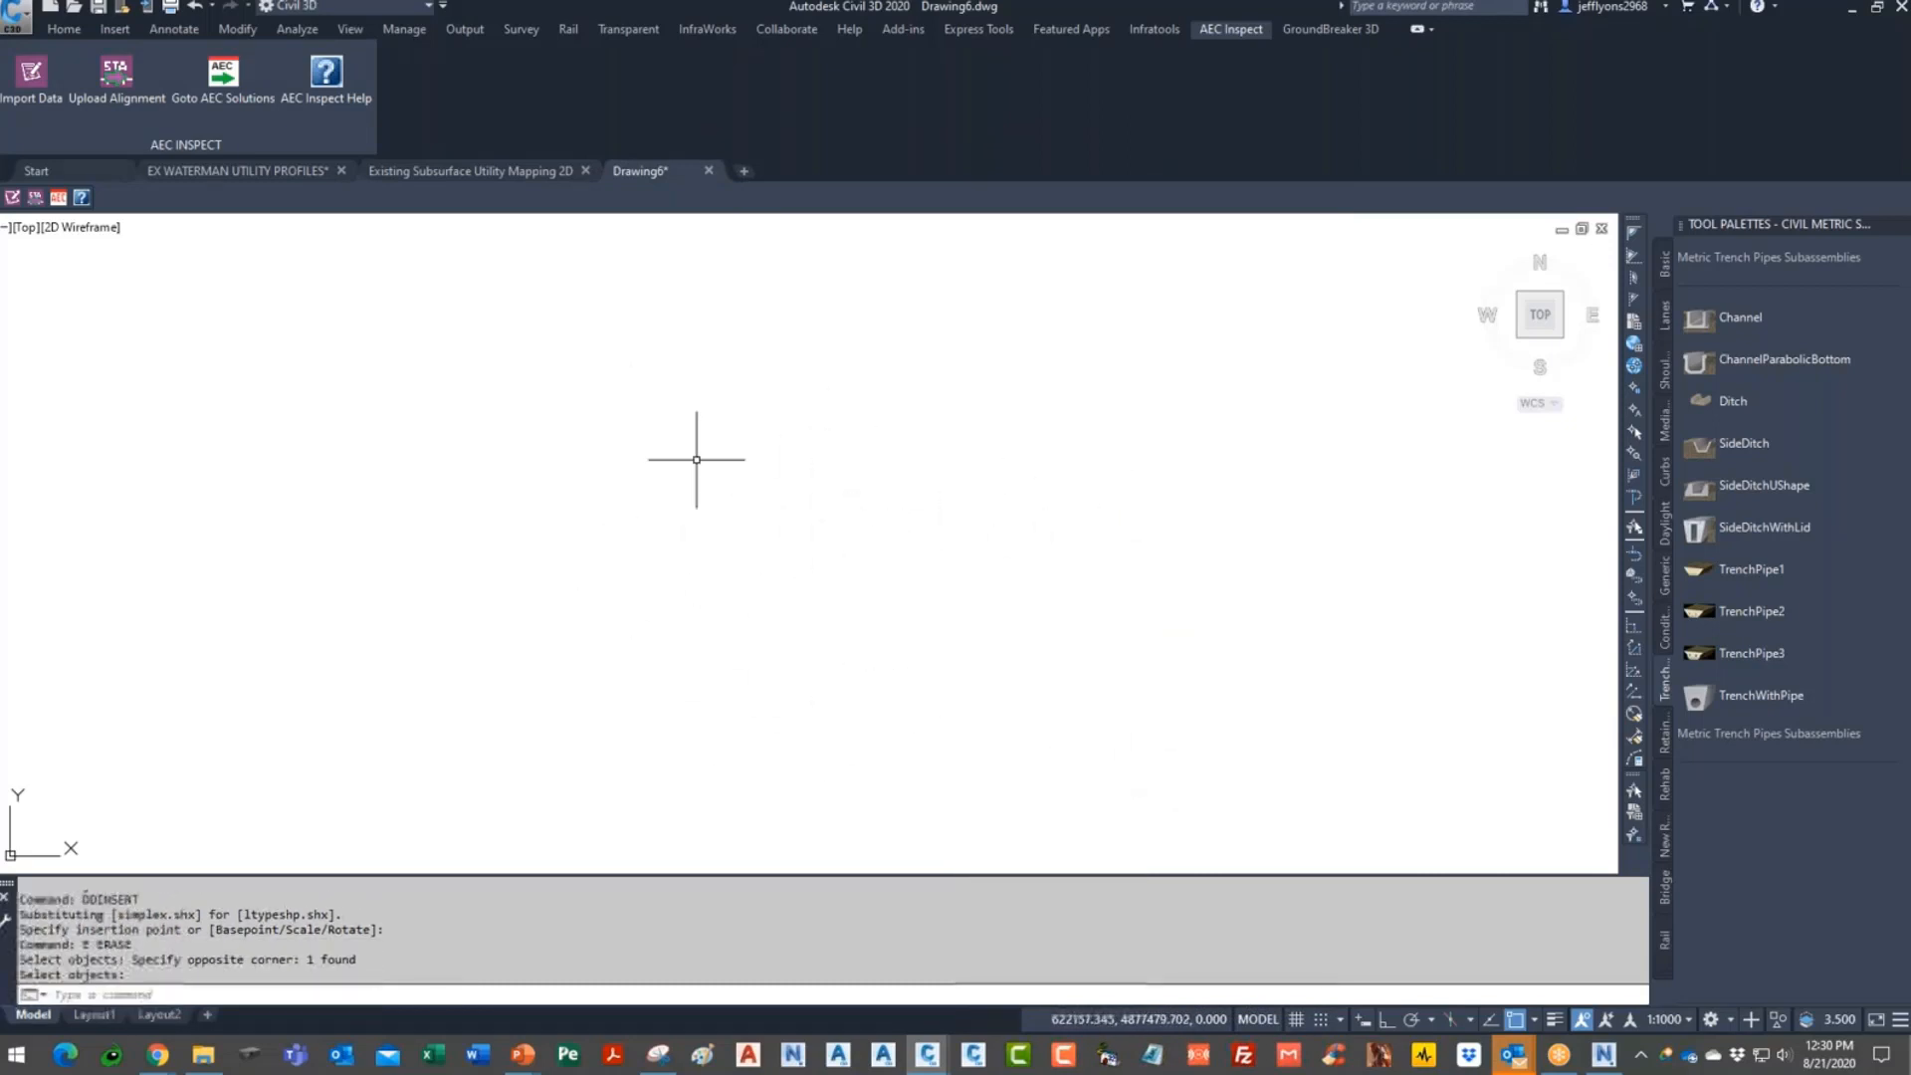
- Log in and choose Utility Project 3, the City Testpit Data form, and layer prefix C-DATA-
left_click(31, 75)
left_click(411, 241)
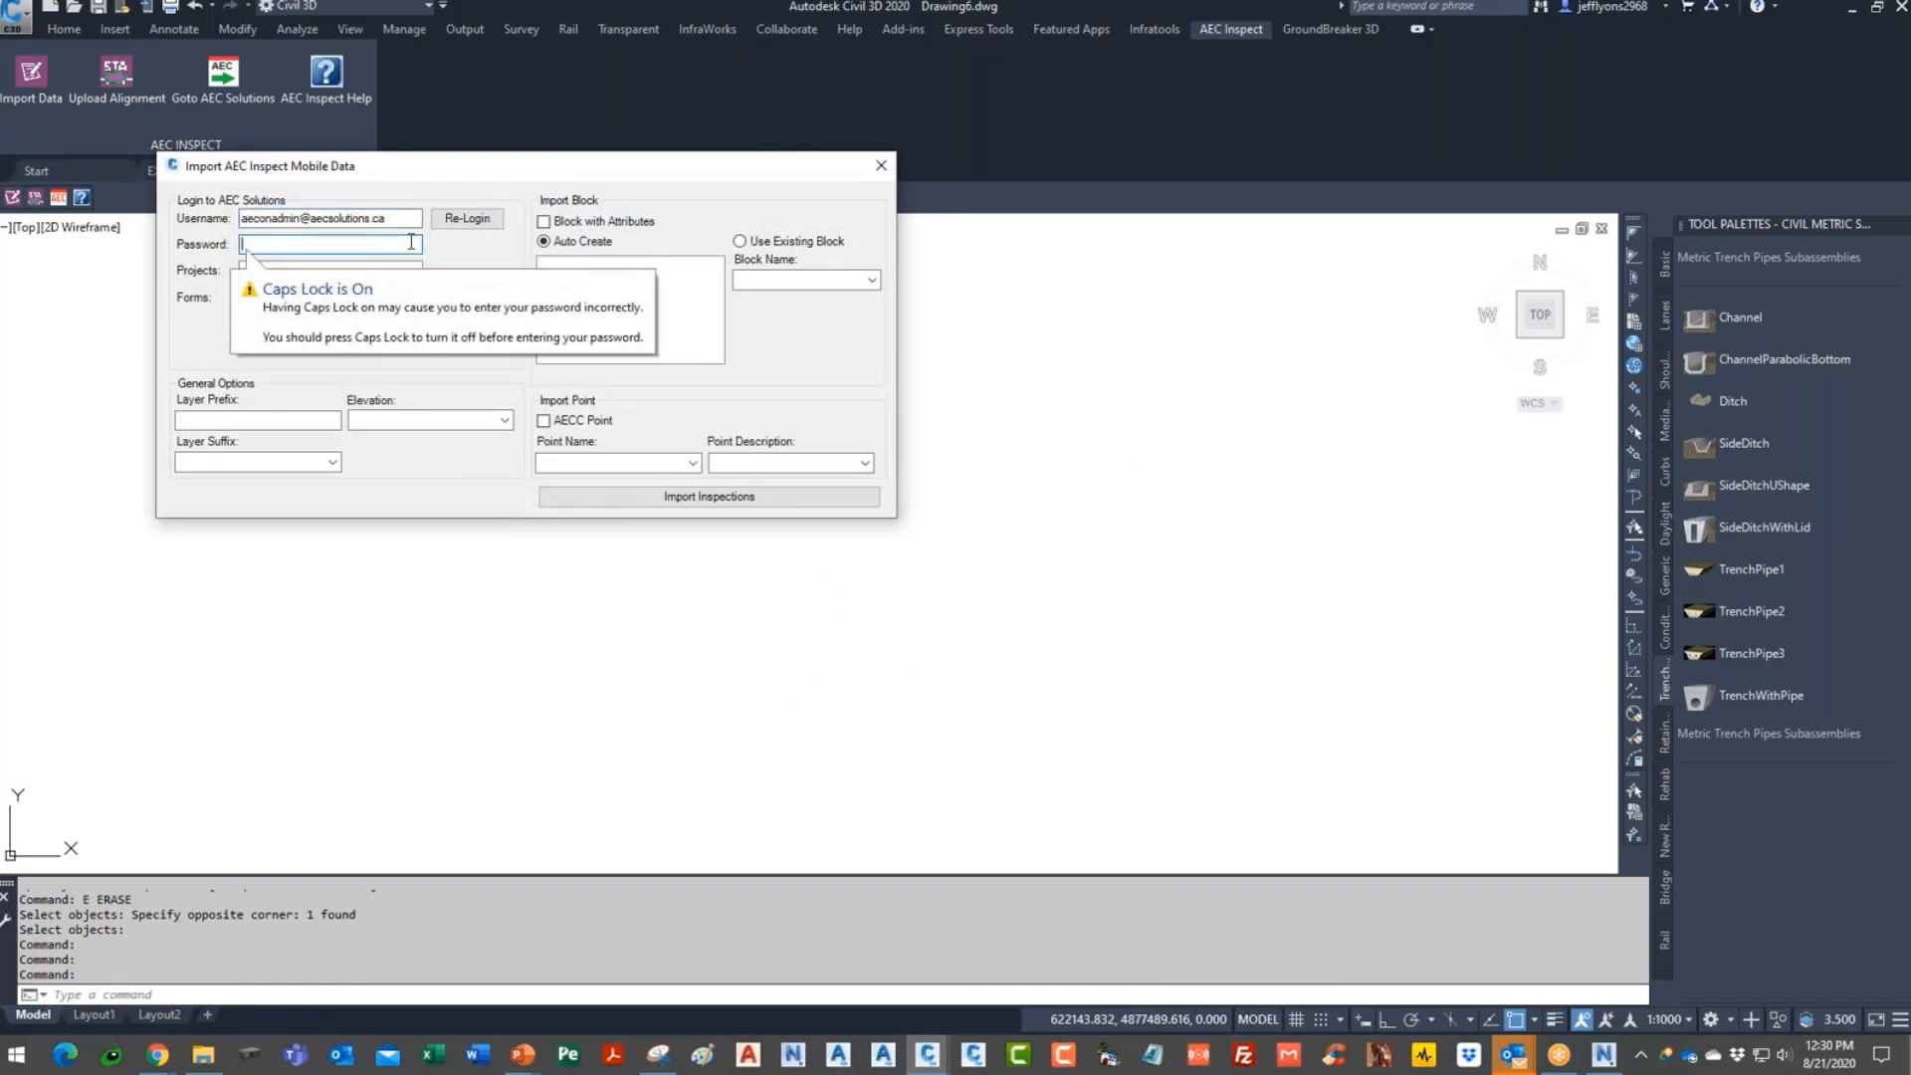
key("Caps_Lock")
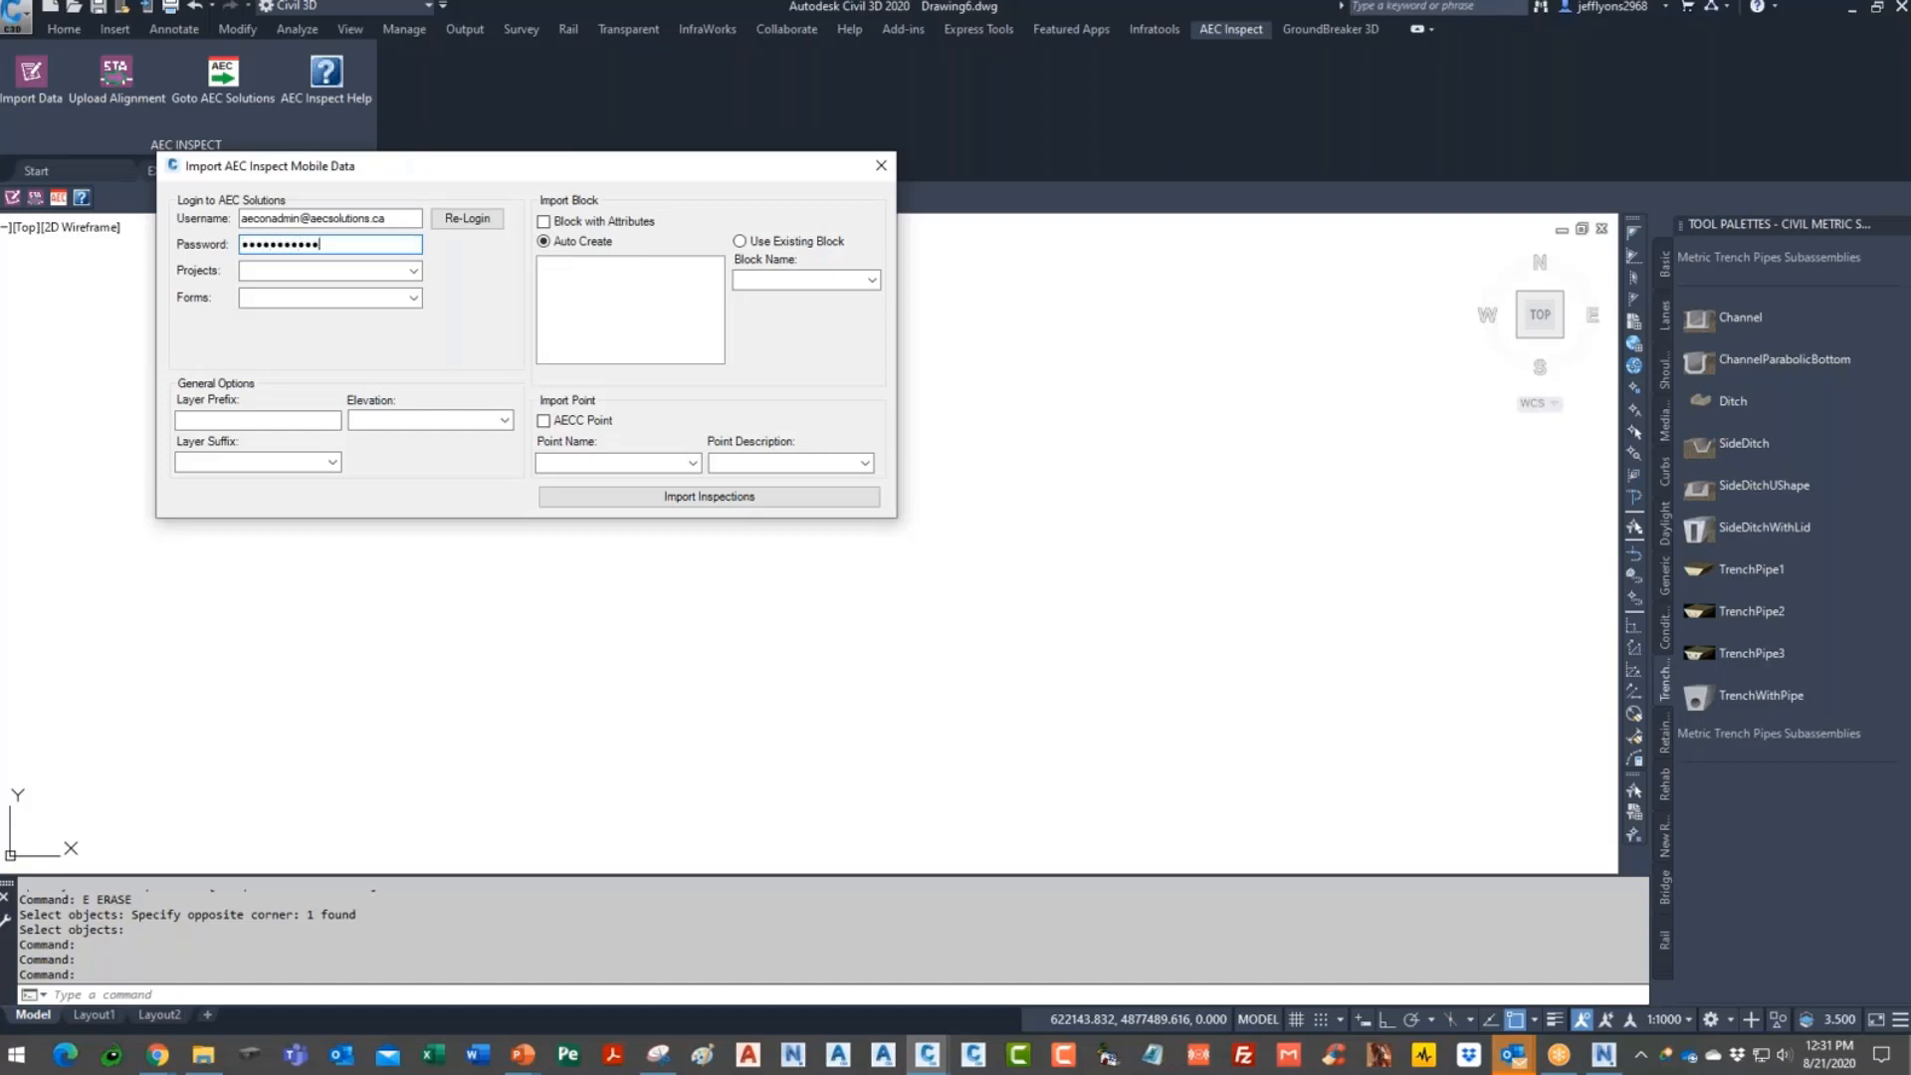
left_click(476, 217)
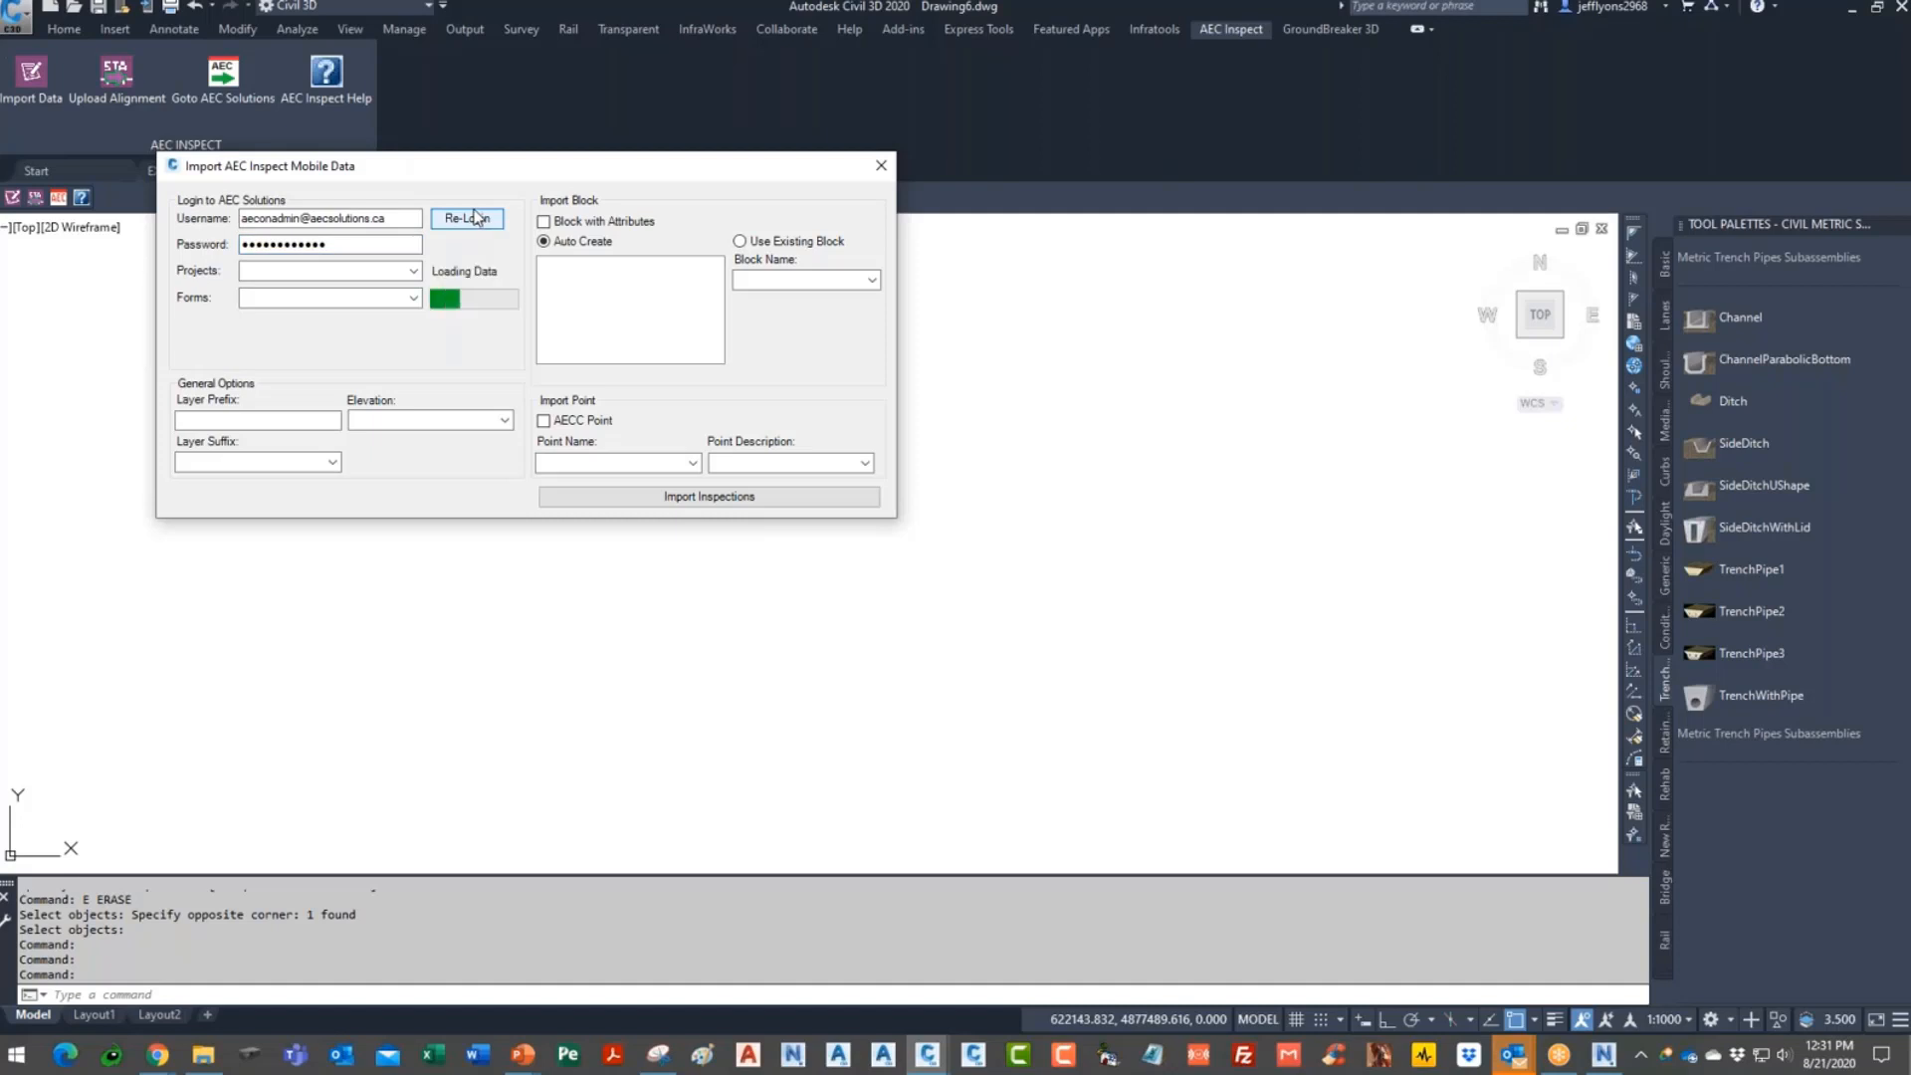
left_click(414, 271)
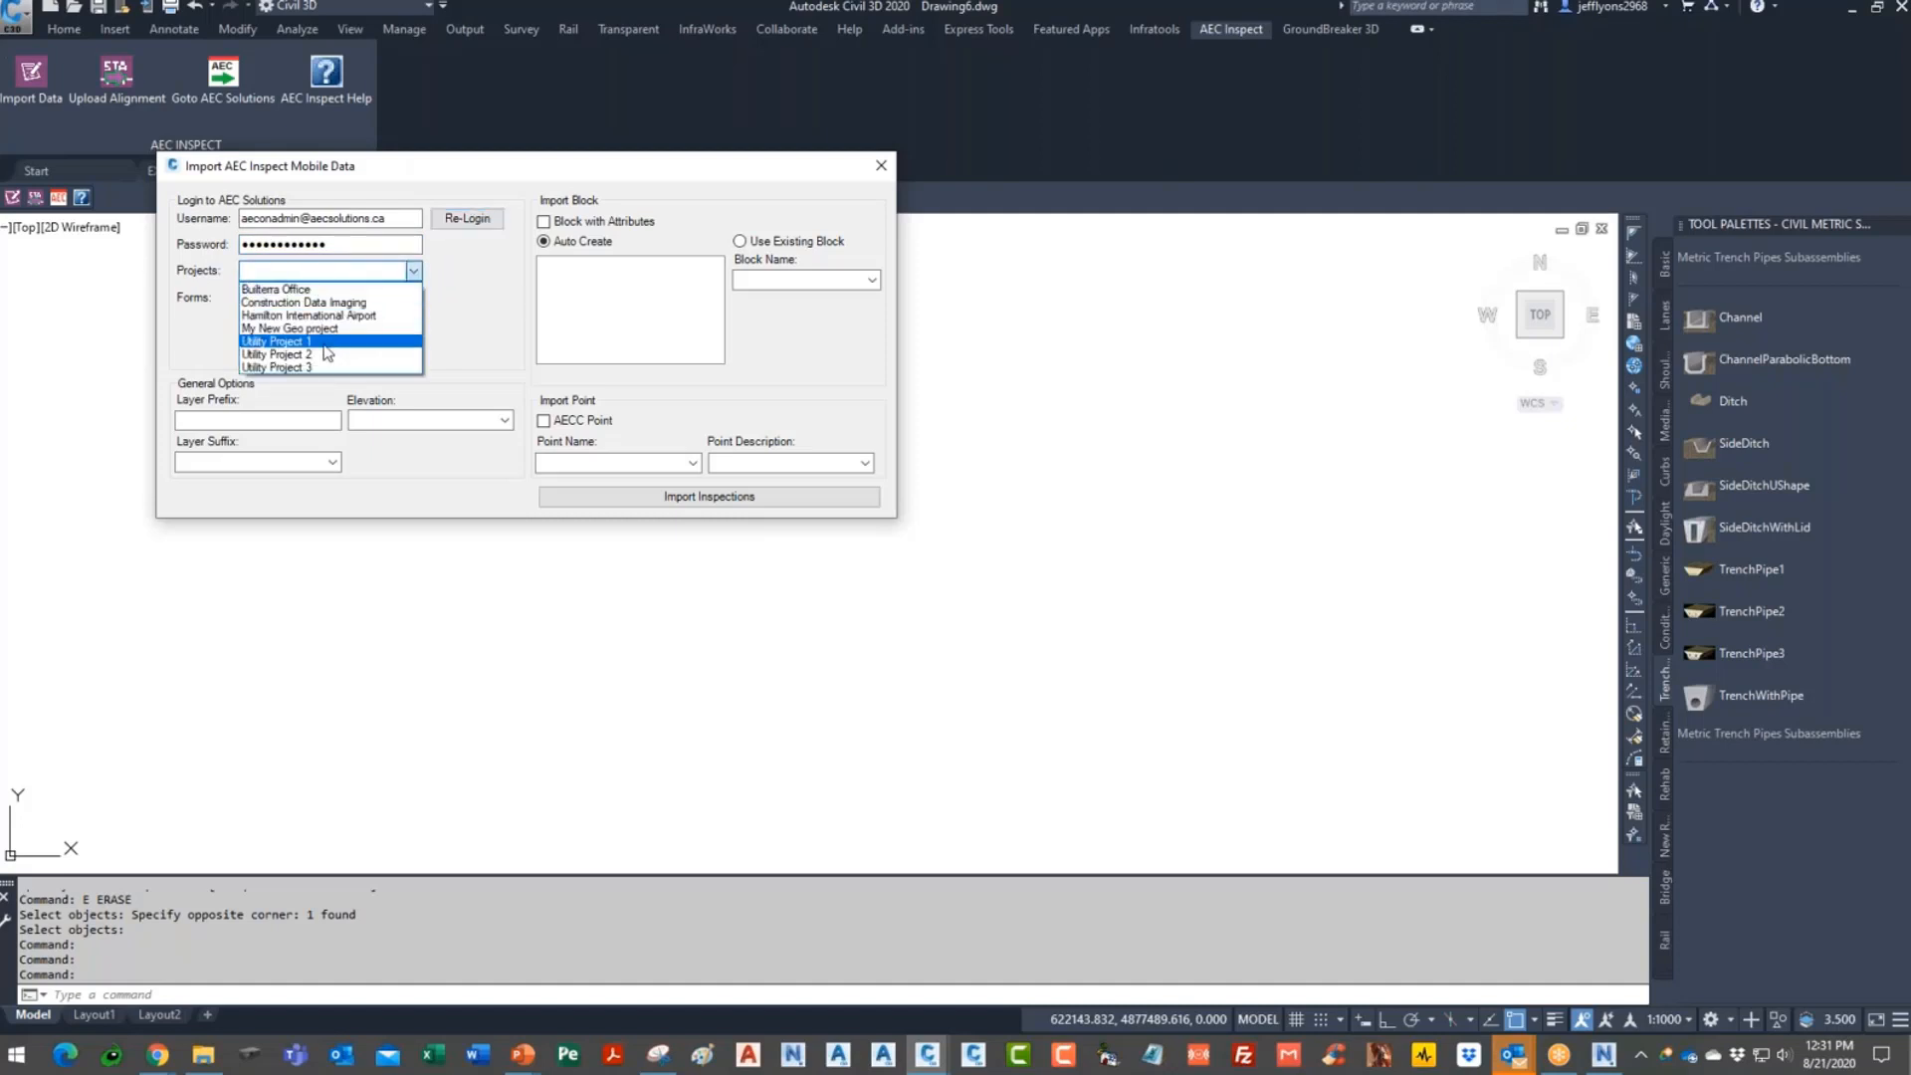
left_click(334, 368)
left_click(414, 297)
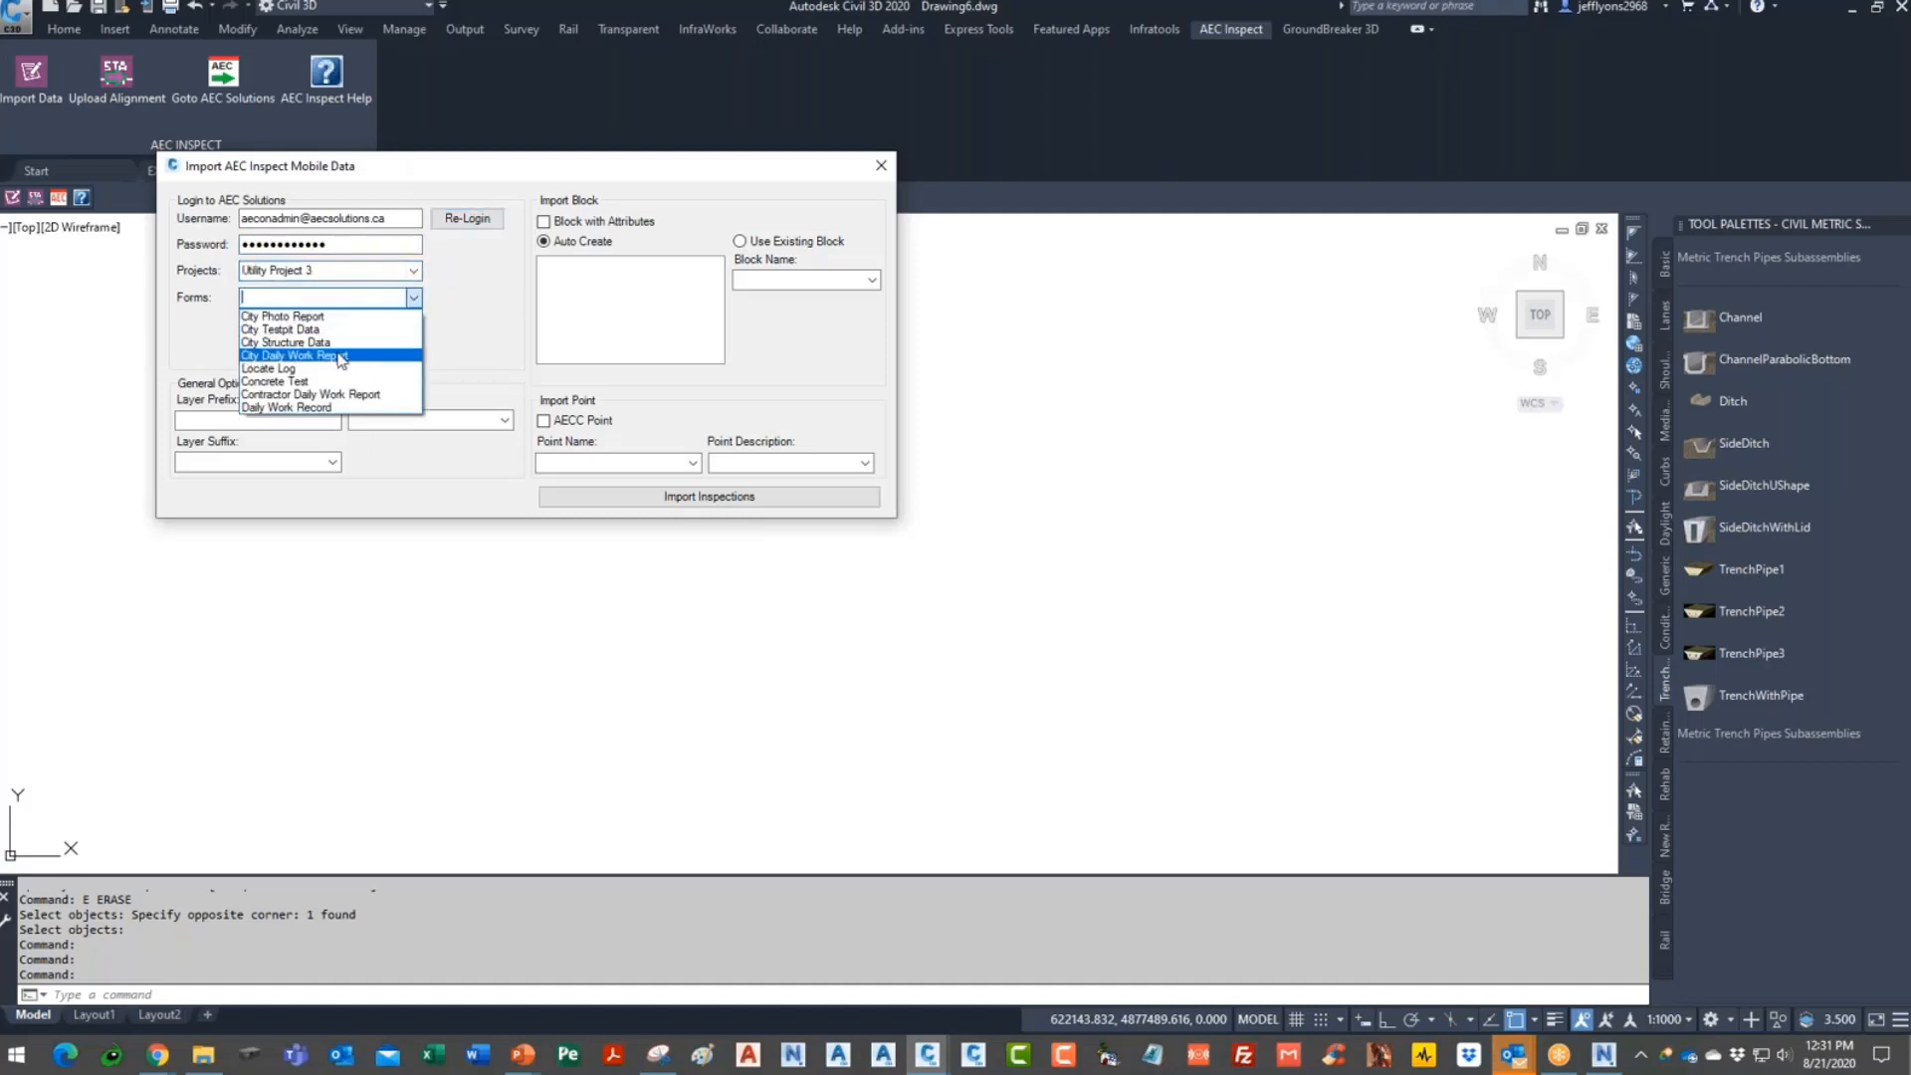
left_click(284, 329)
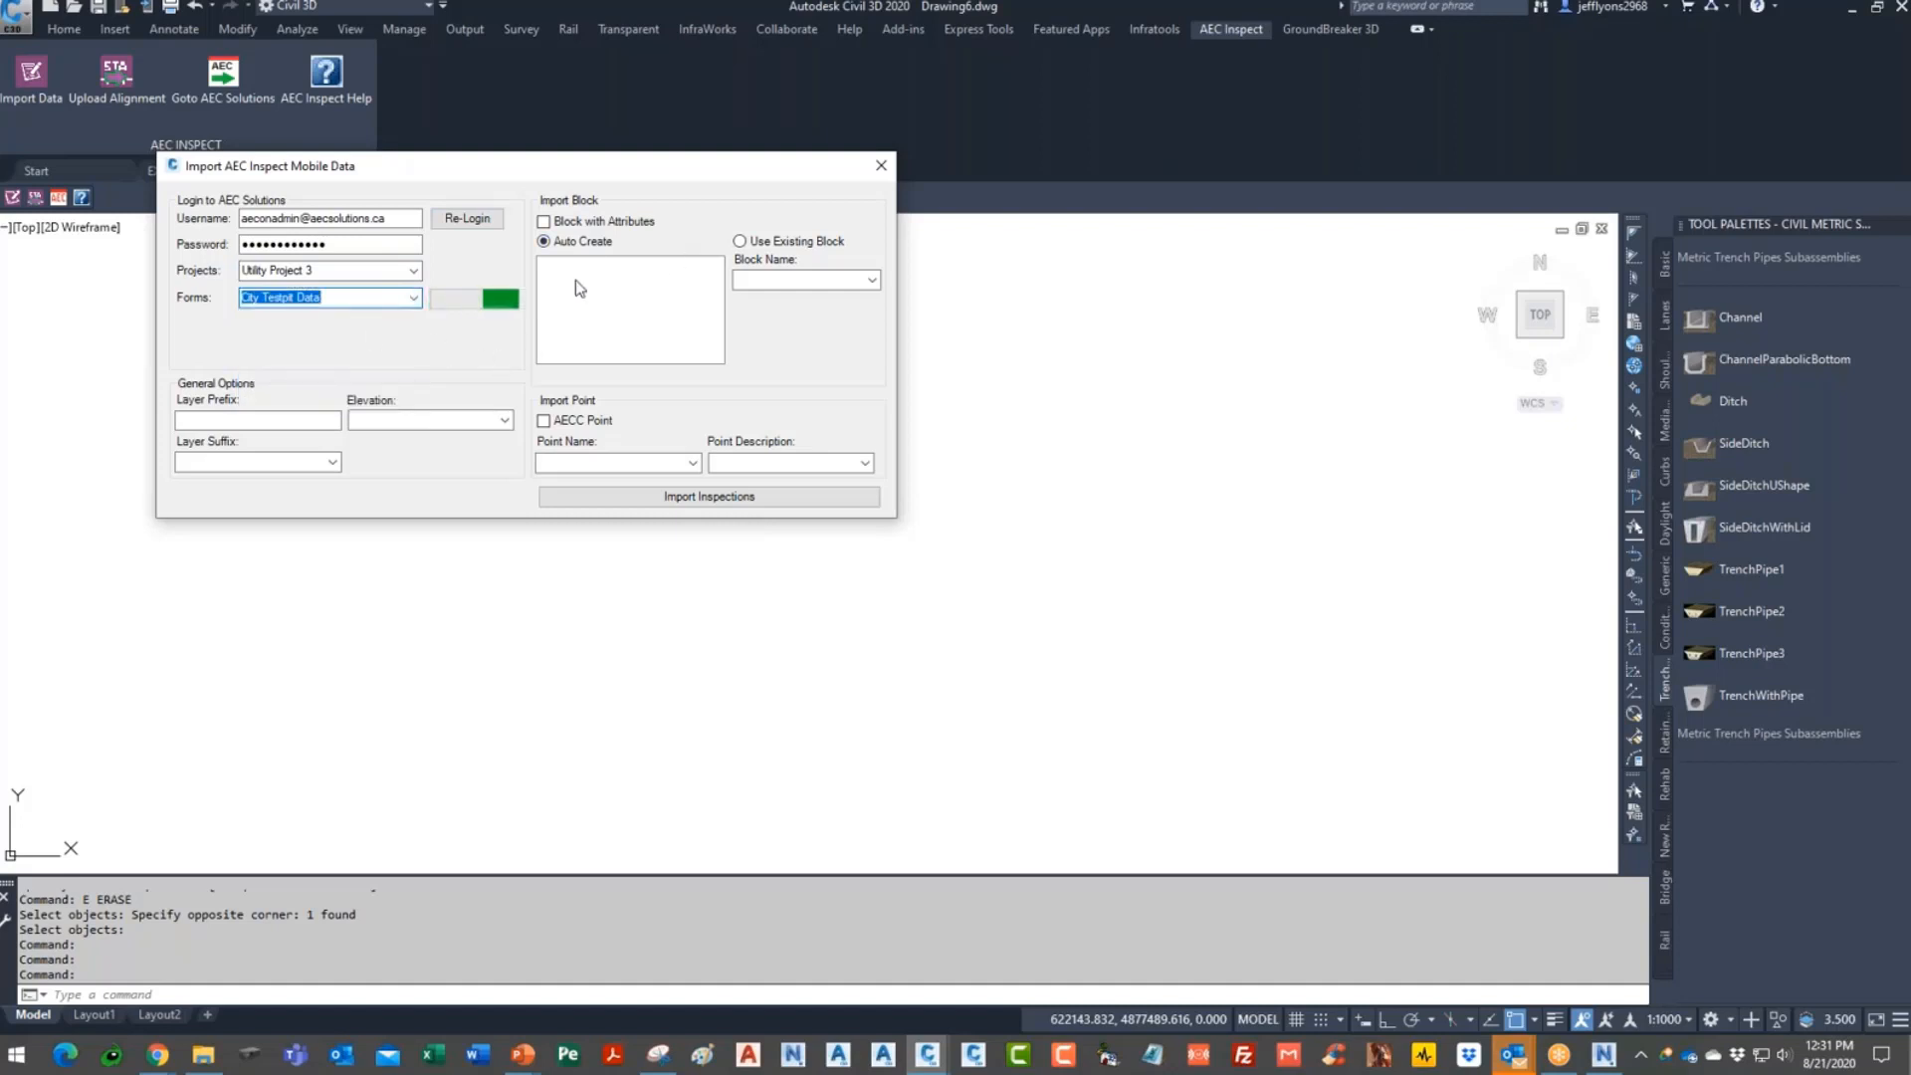
left_click(295, 423)
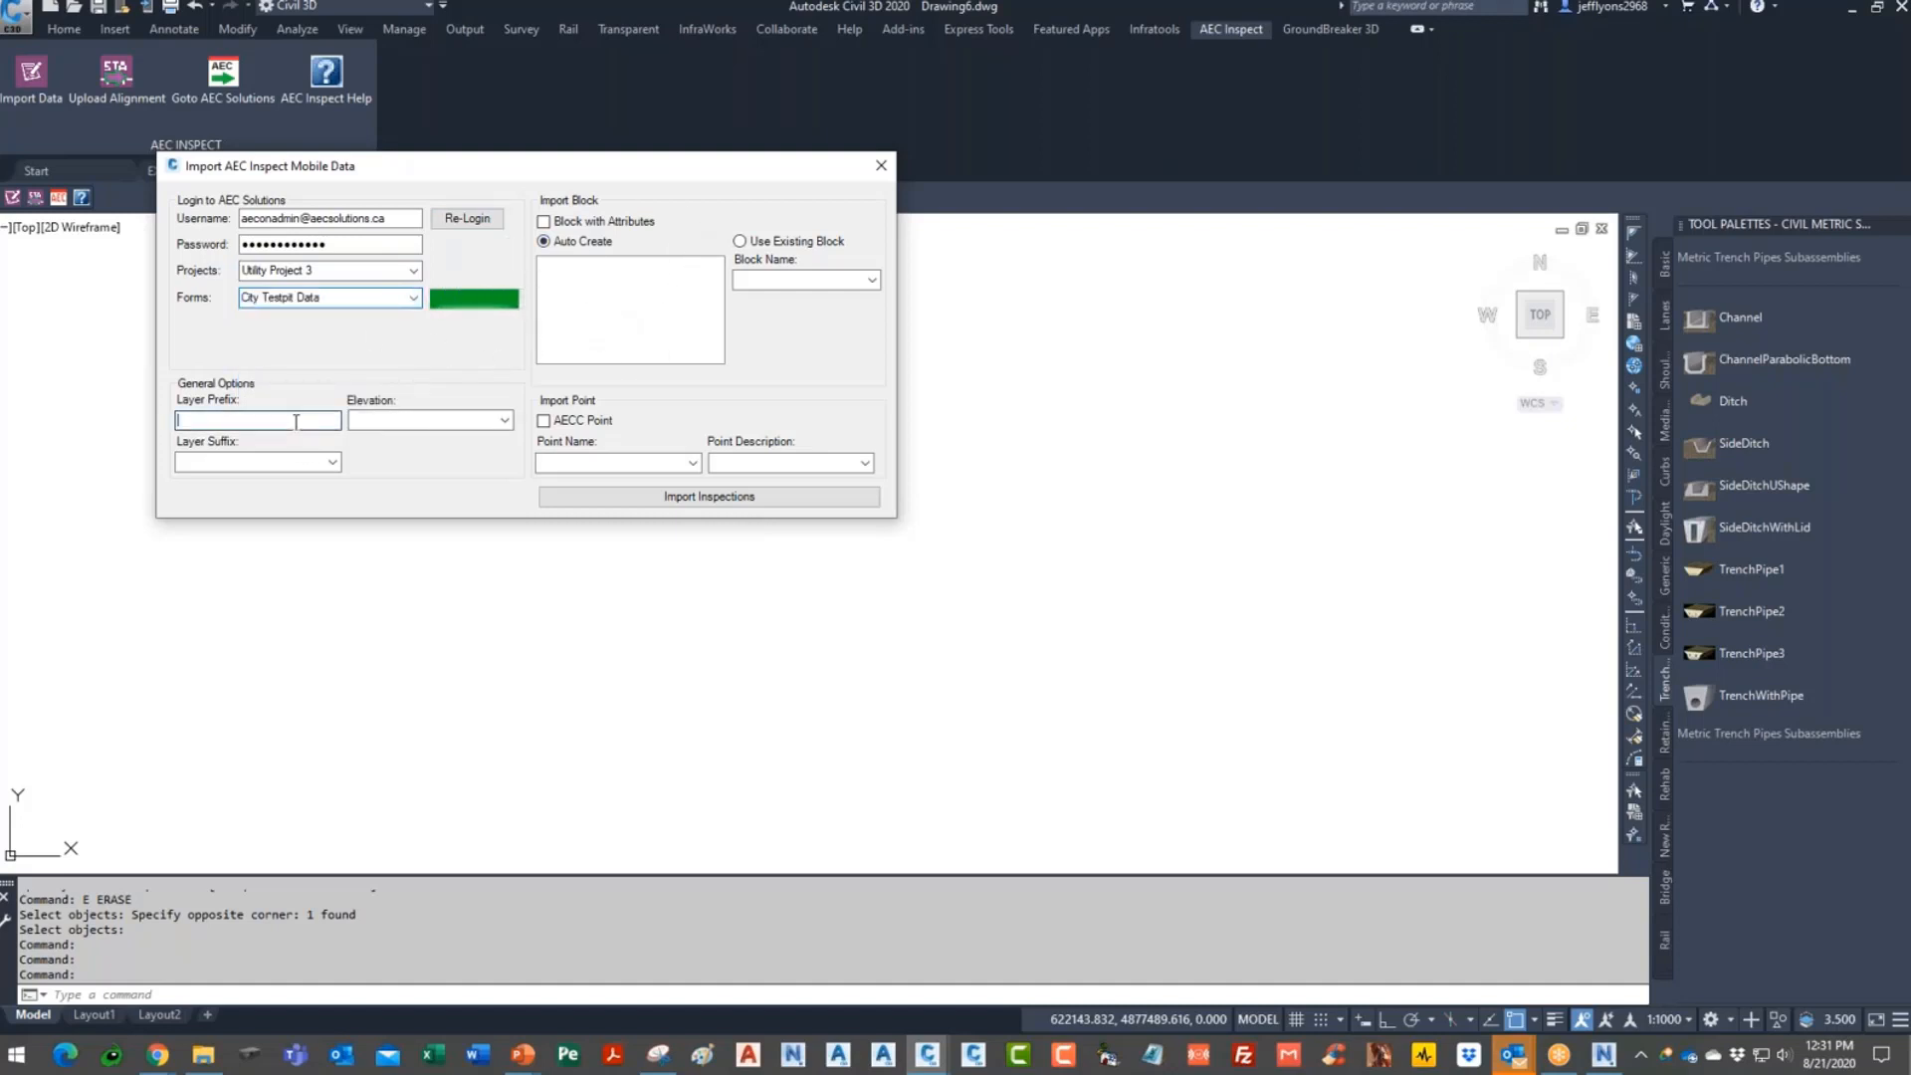
type("C-DATA")
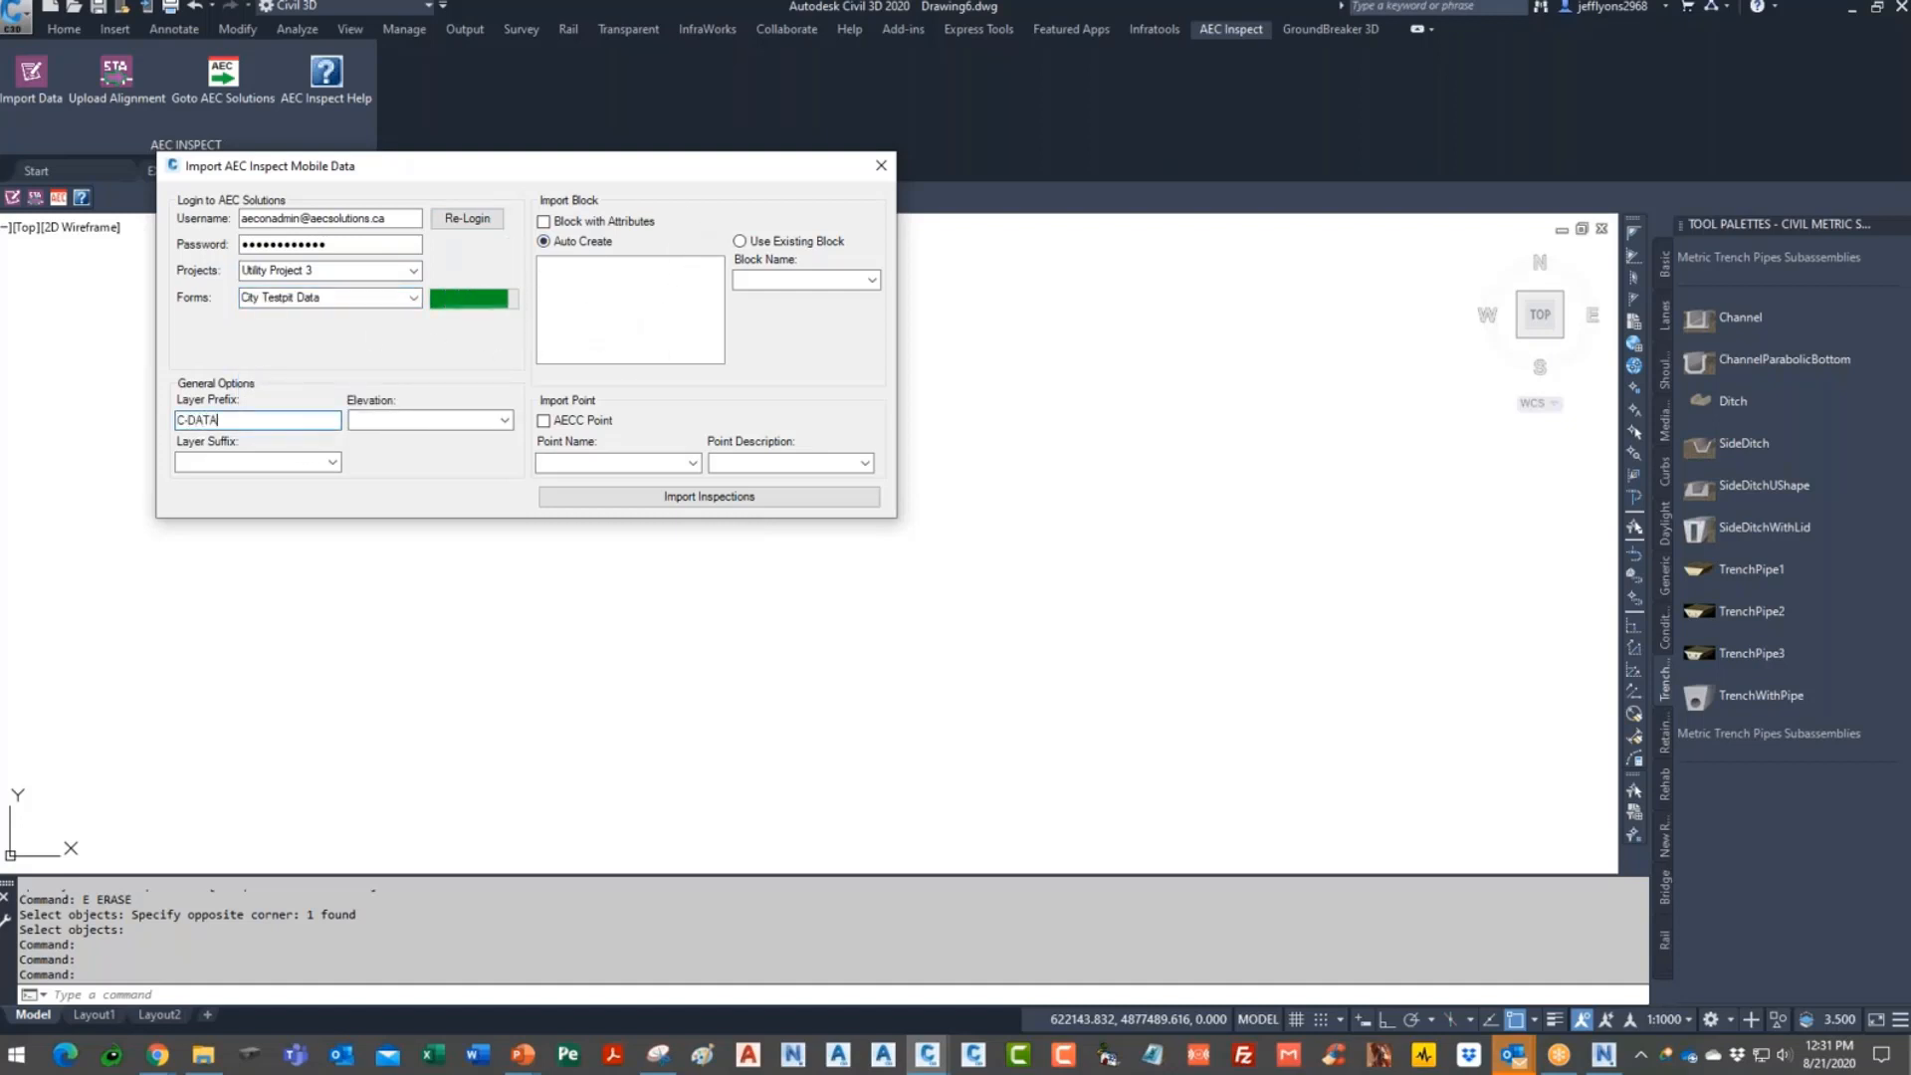
type("-")
- Import inspections as TPDATA blocks, elevation from Top, layers suffixed by UtilityType
left_click(545, 222)
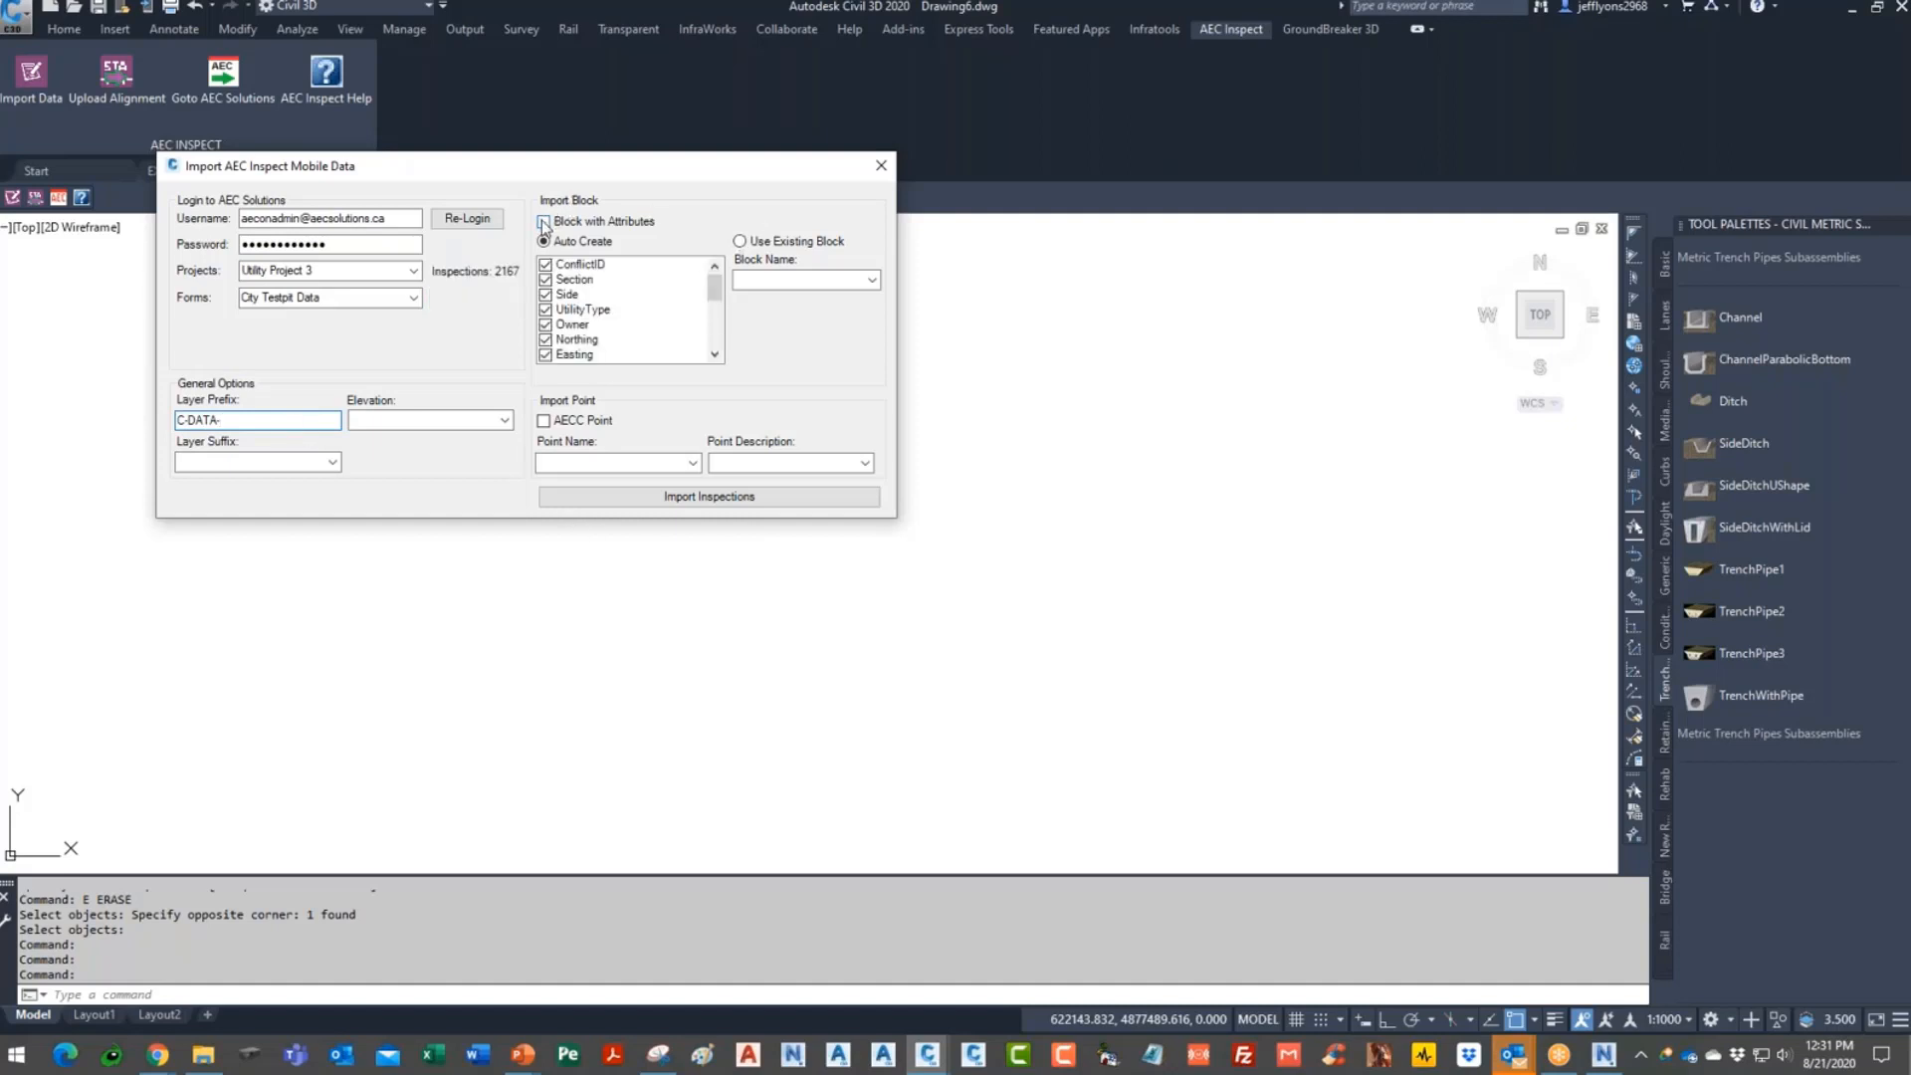
left_click(876, 280)
left_click_drag(876, 343, 888, 490)
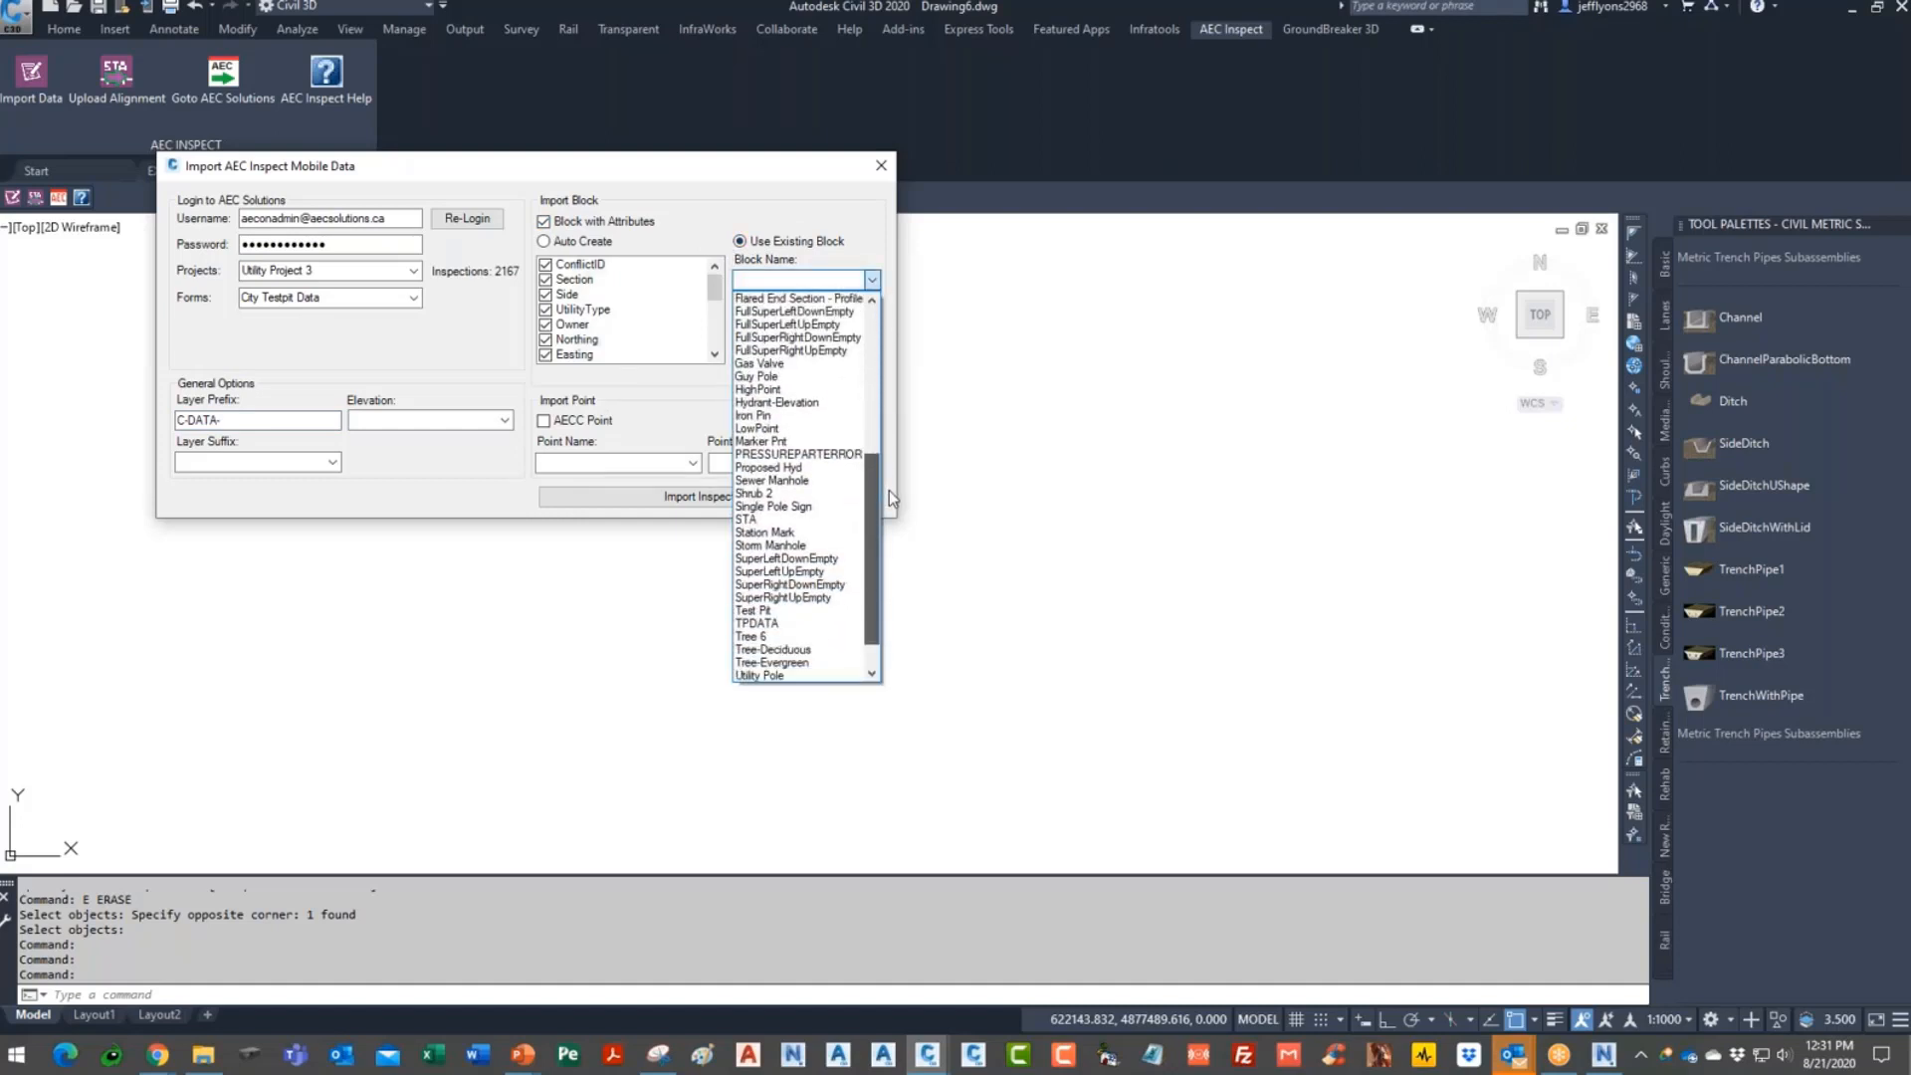
left_click(789, 623)
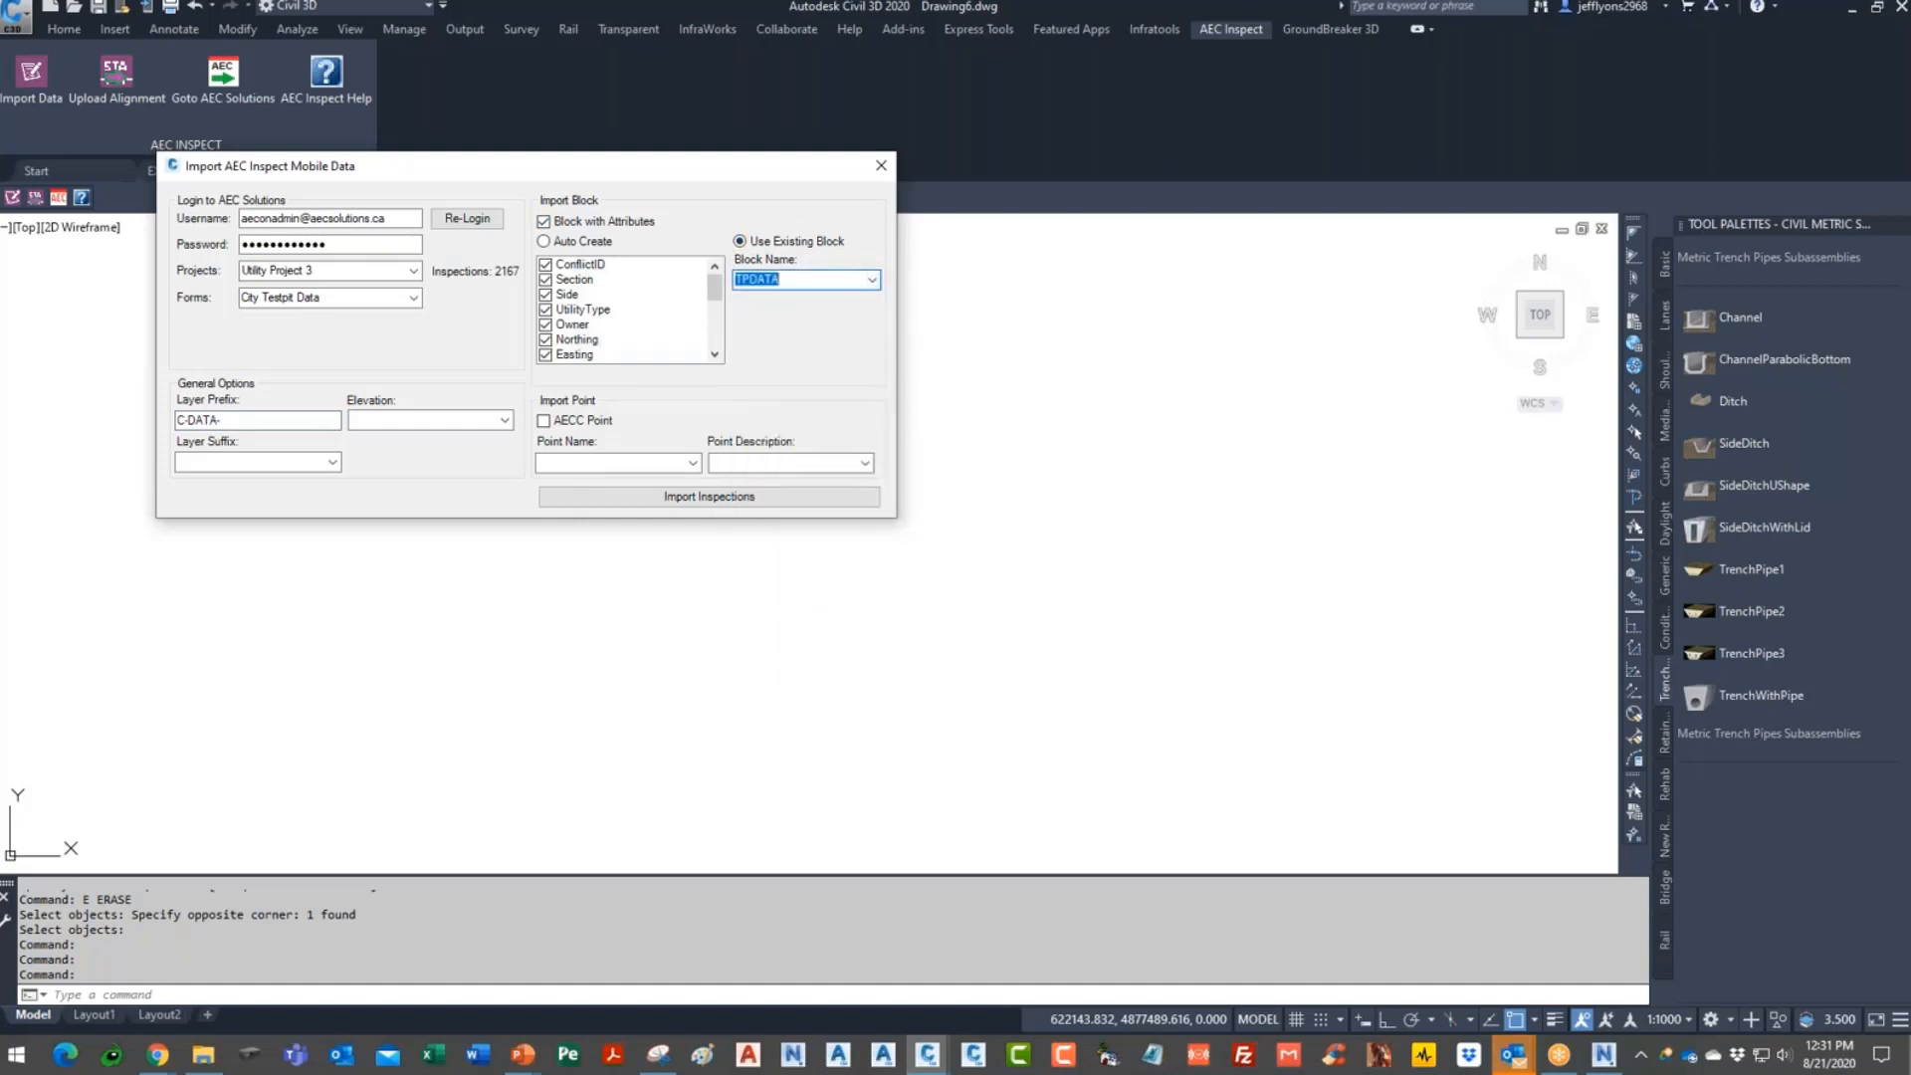
left_click(504, 420)
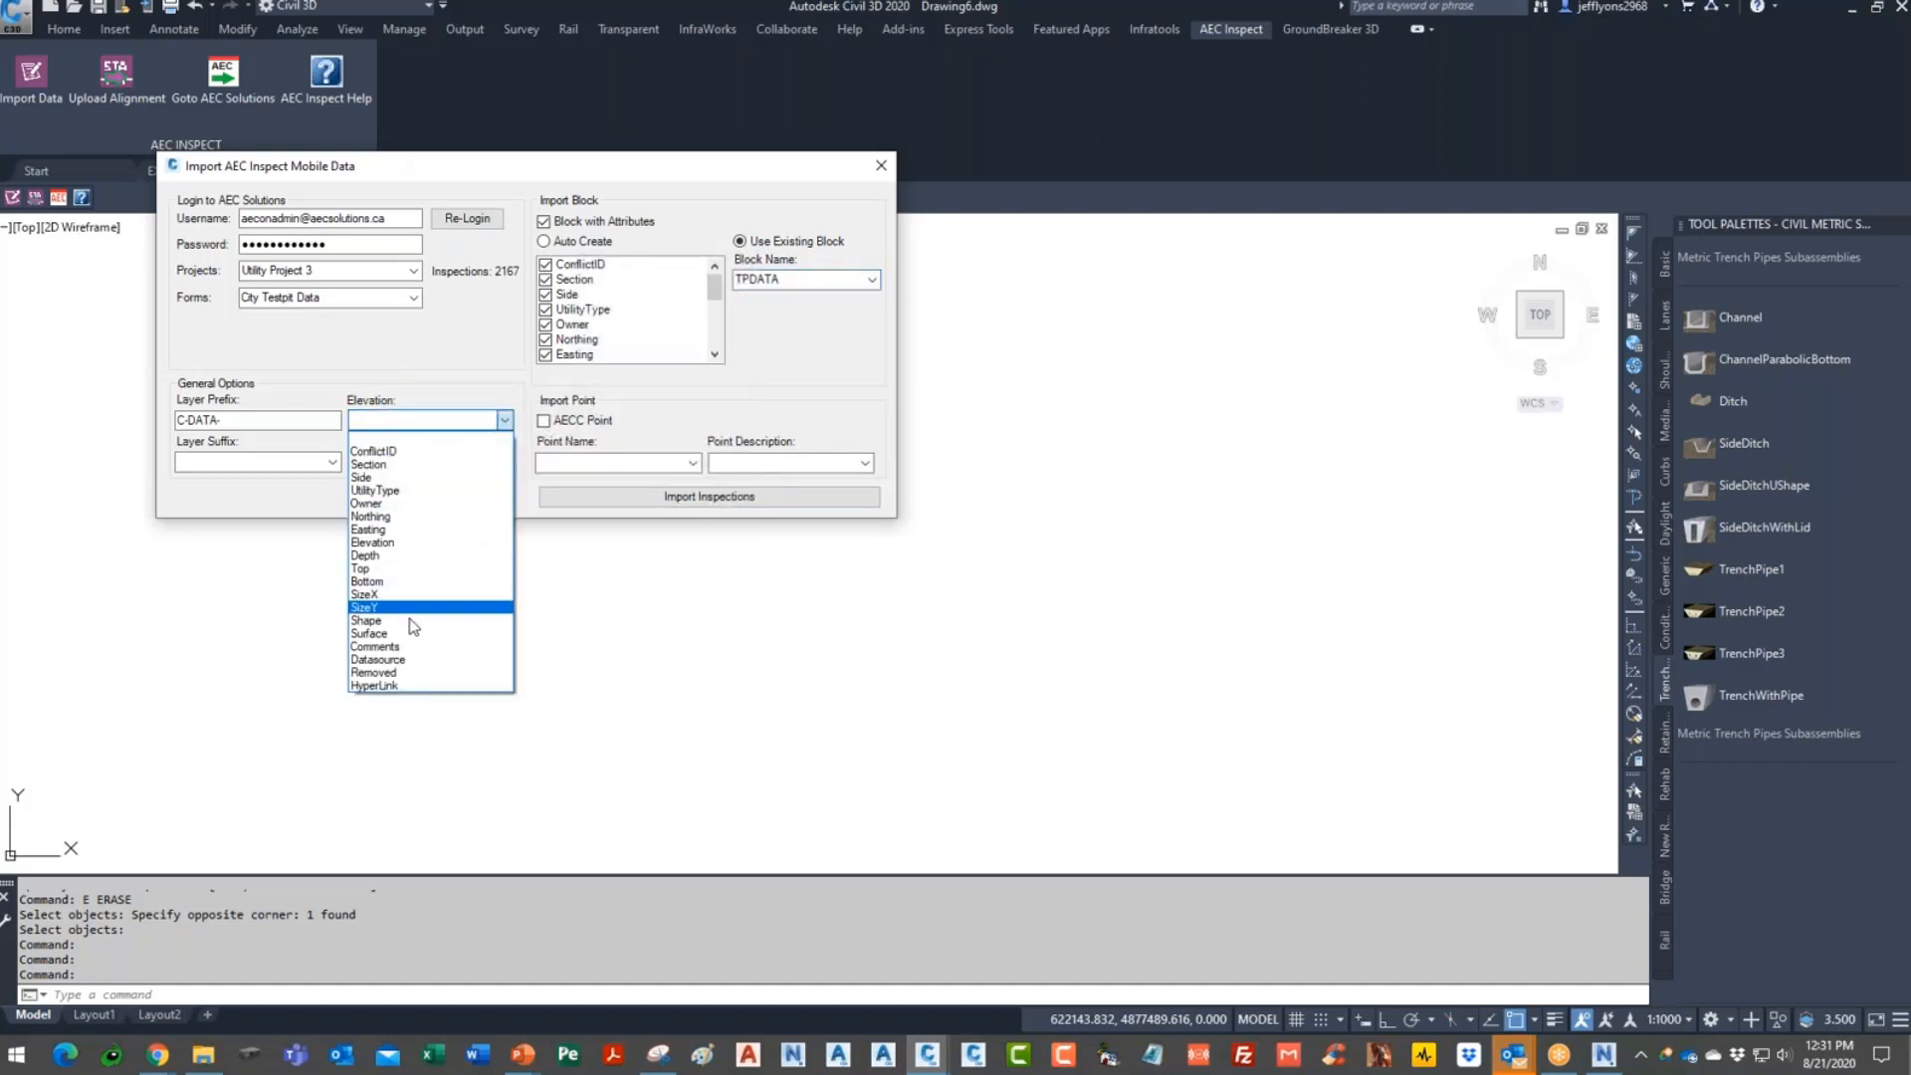
left_click(378, 570)
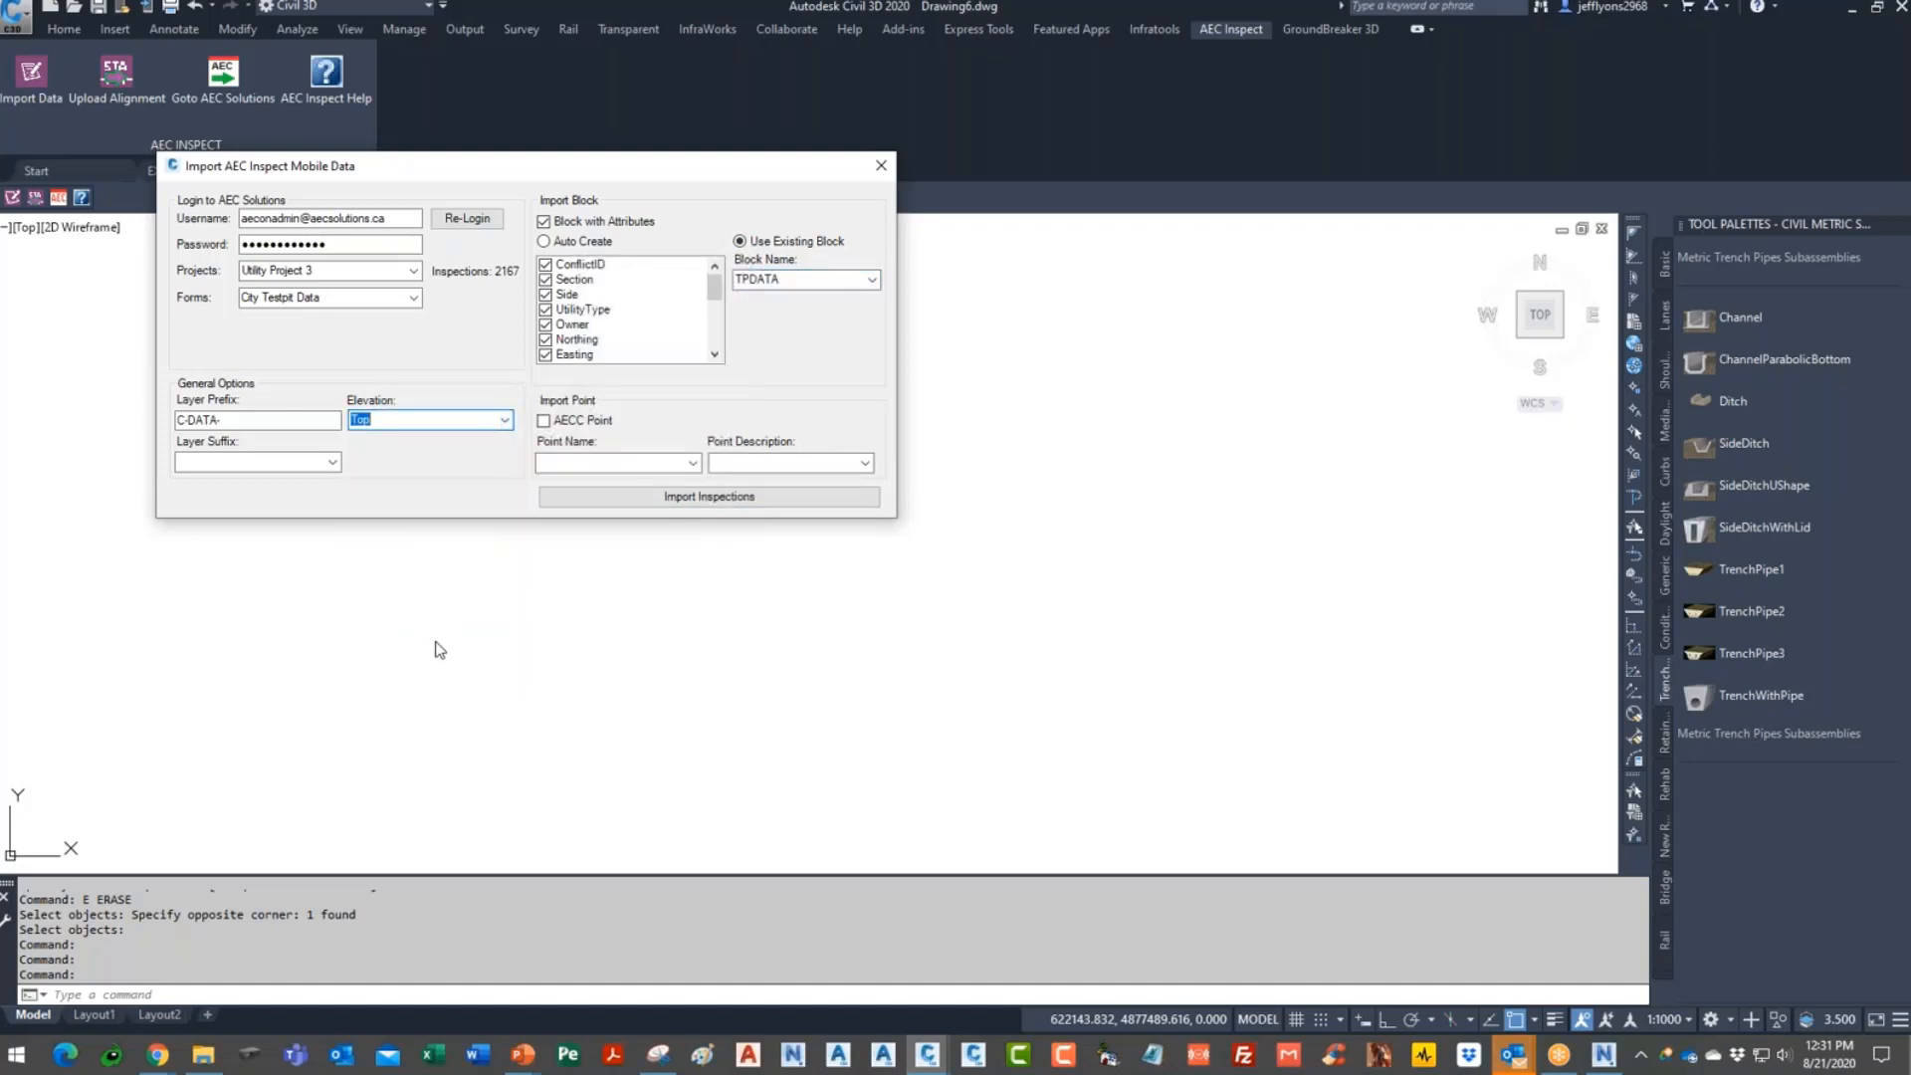
left_click(332, 462)
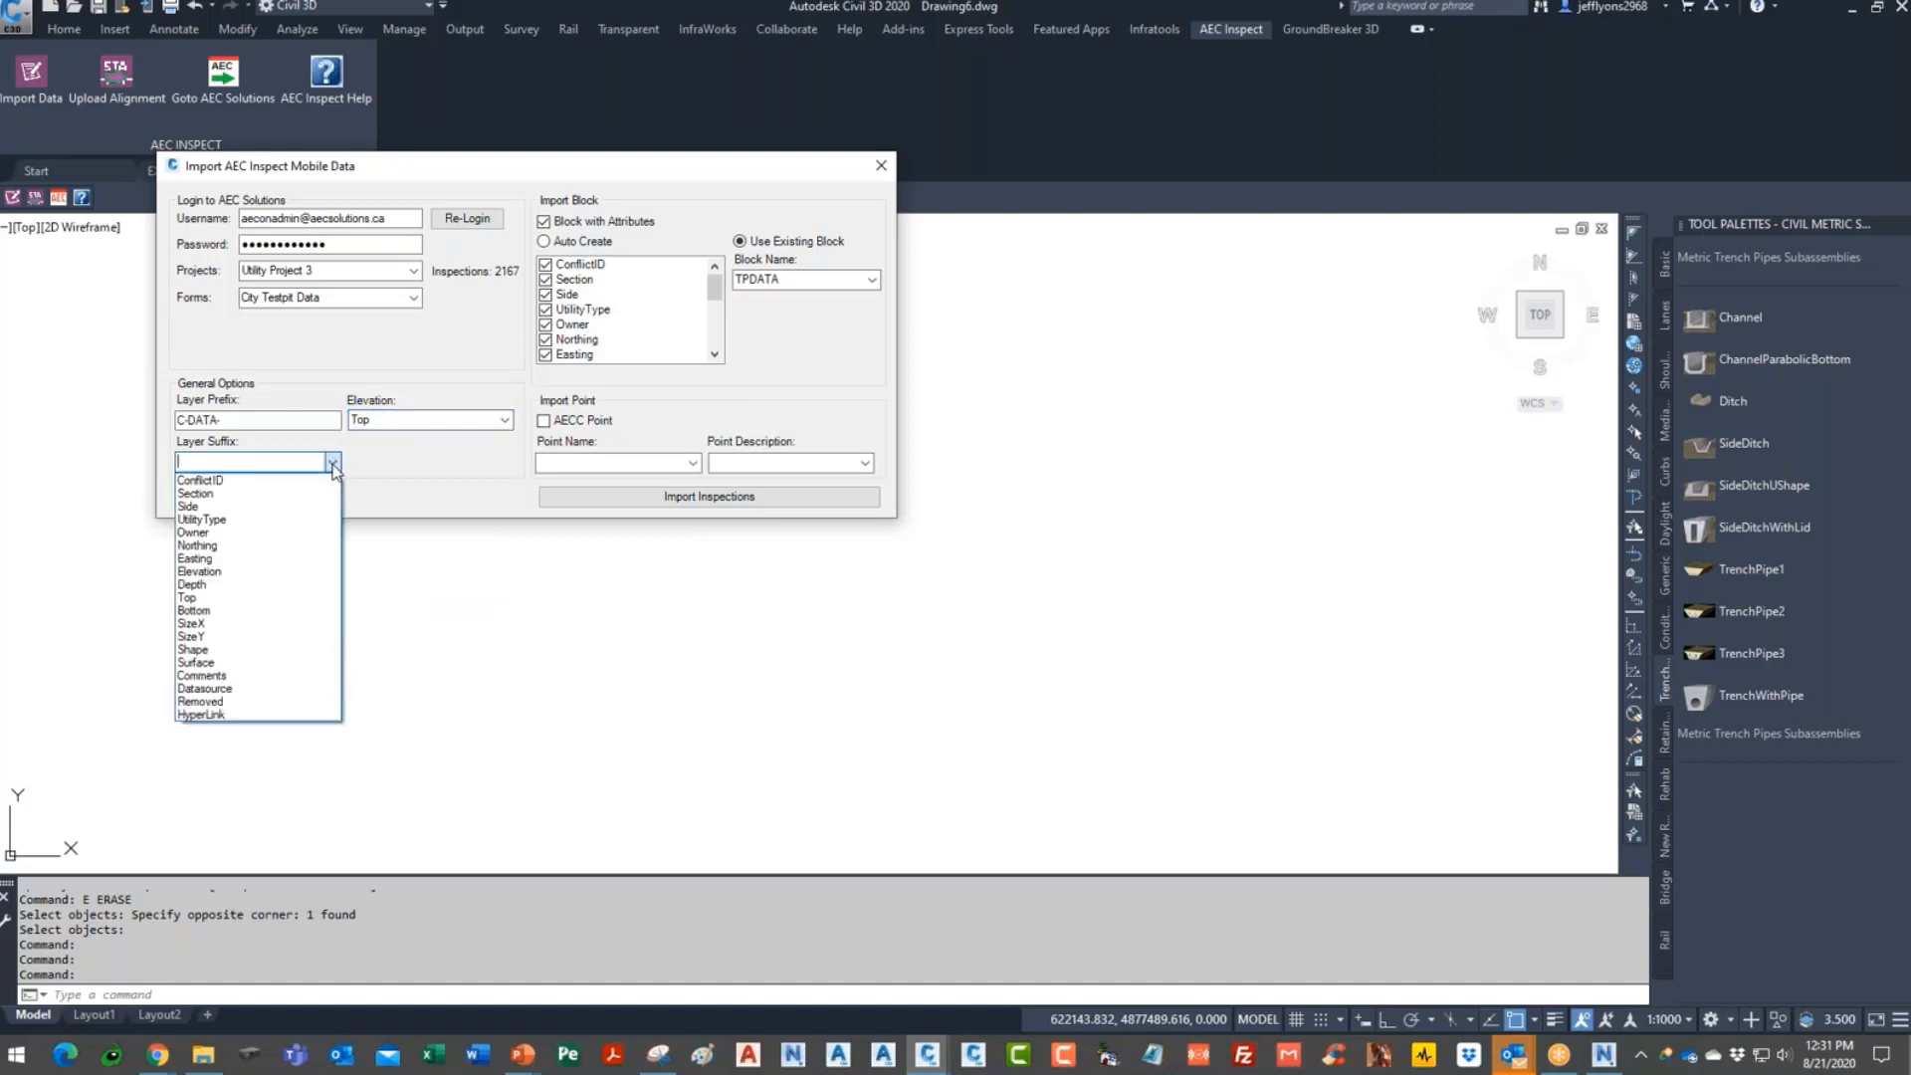
left_click(237, 520)
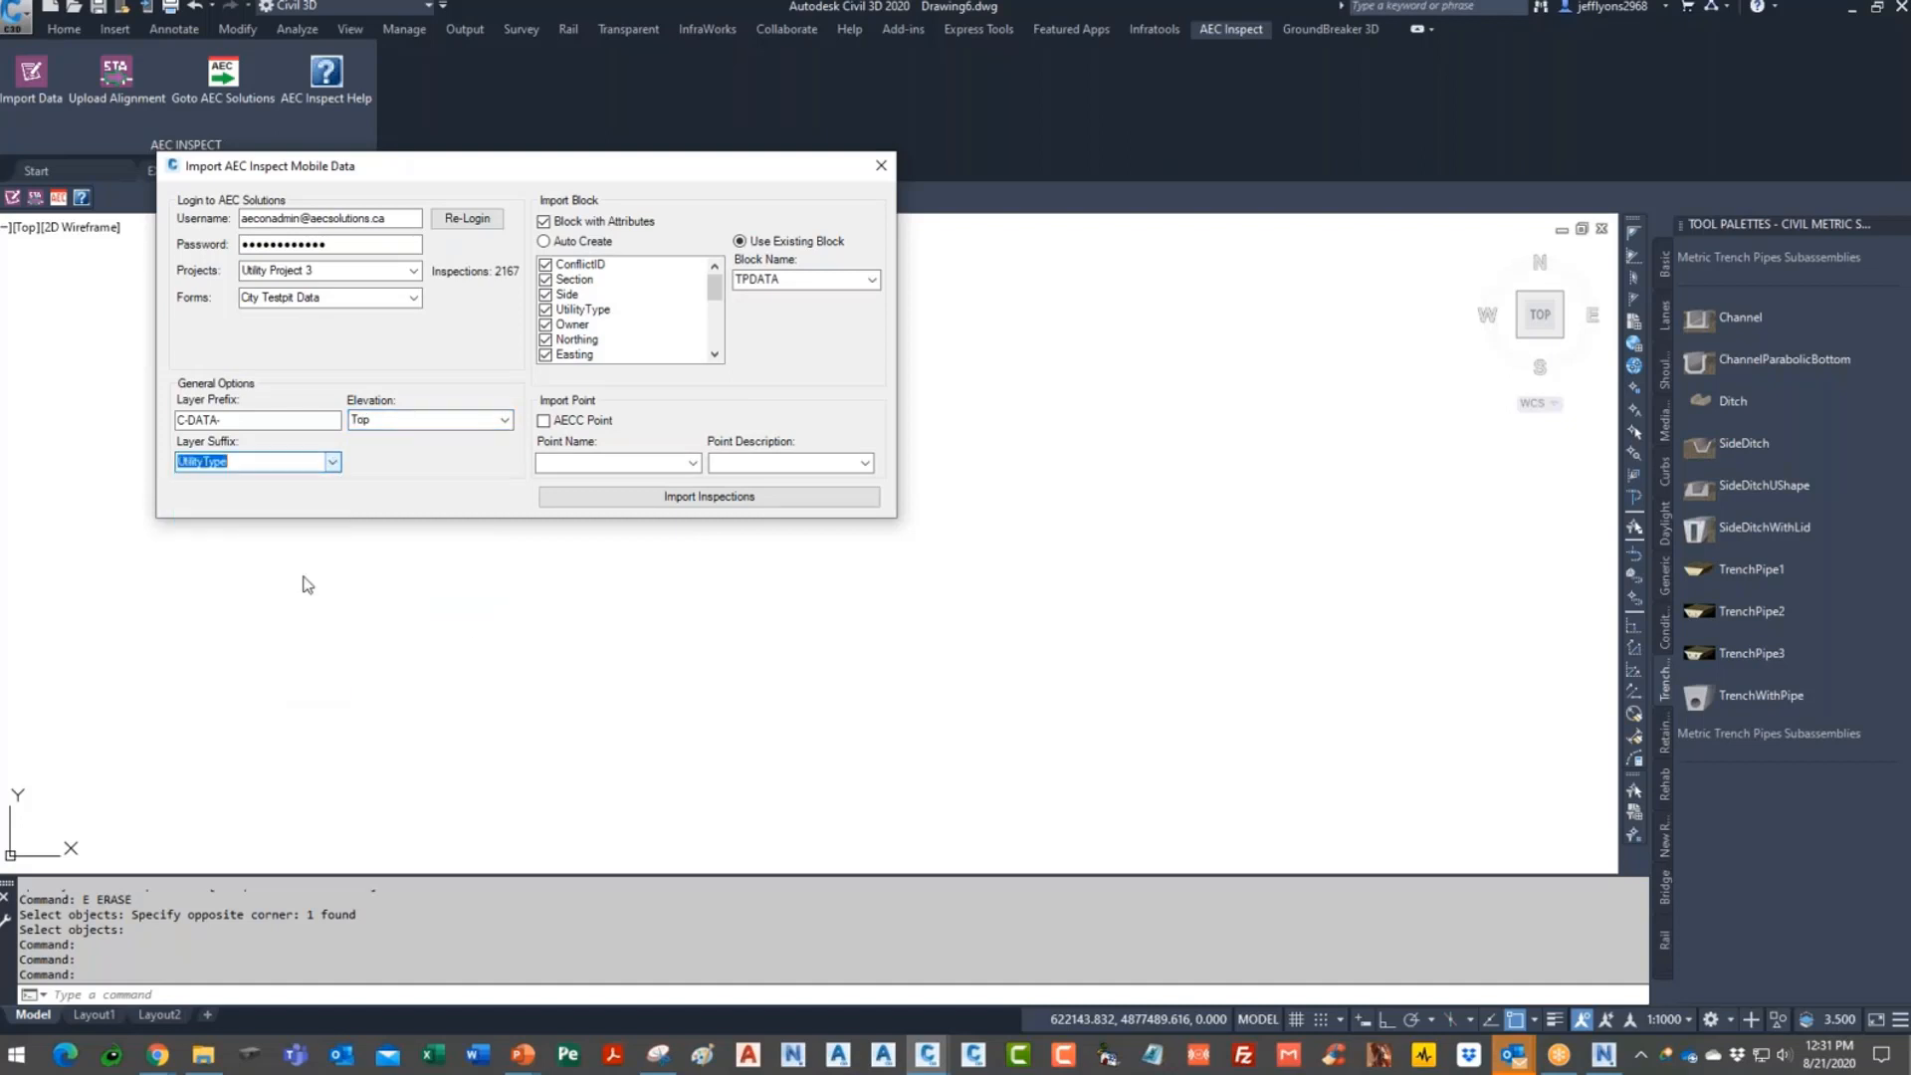
left_click(703, 496)
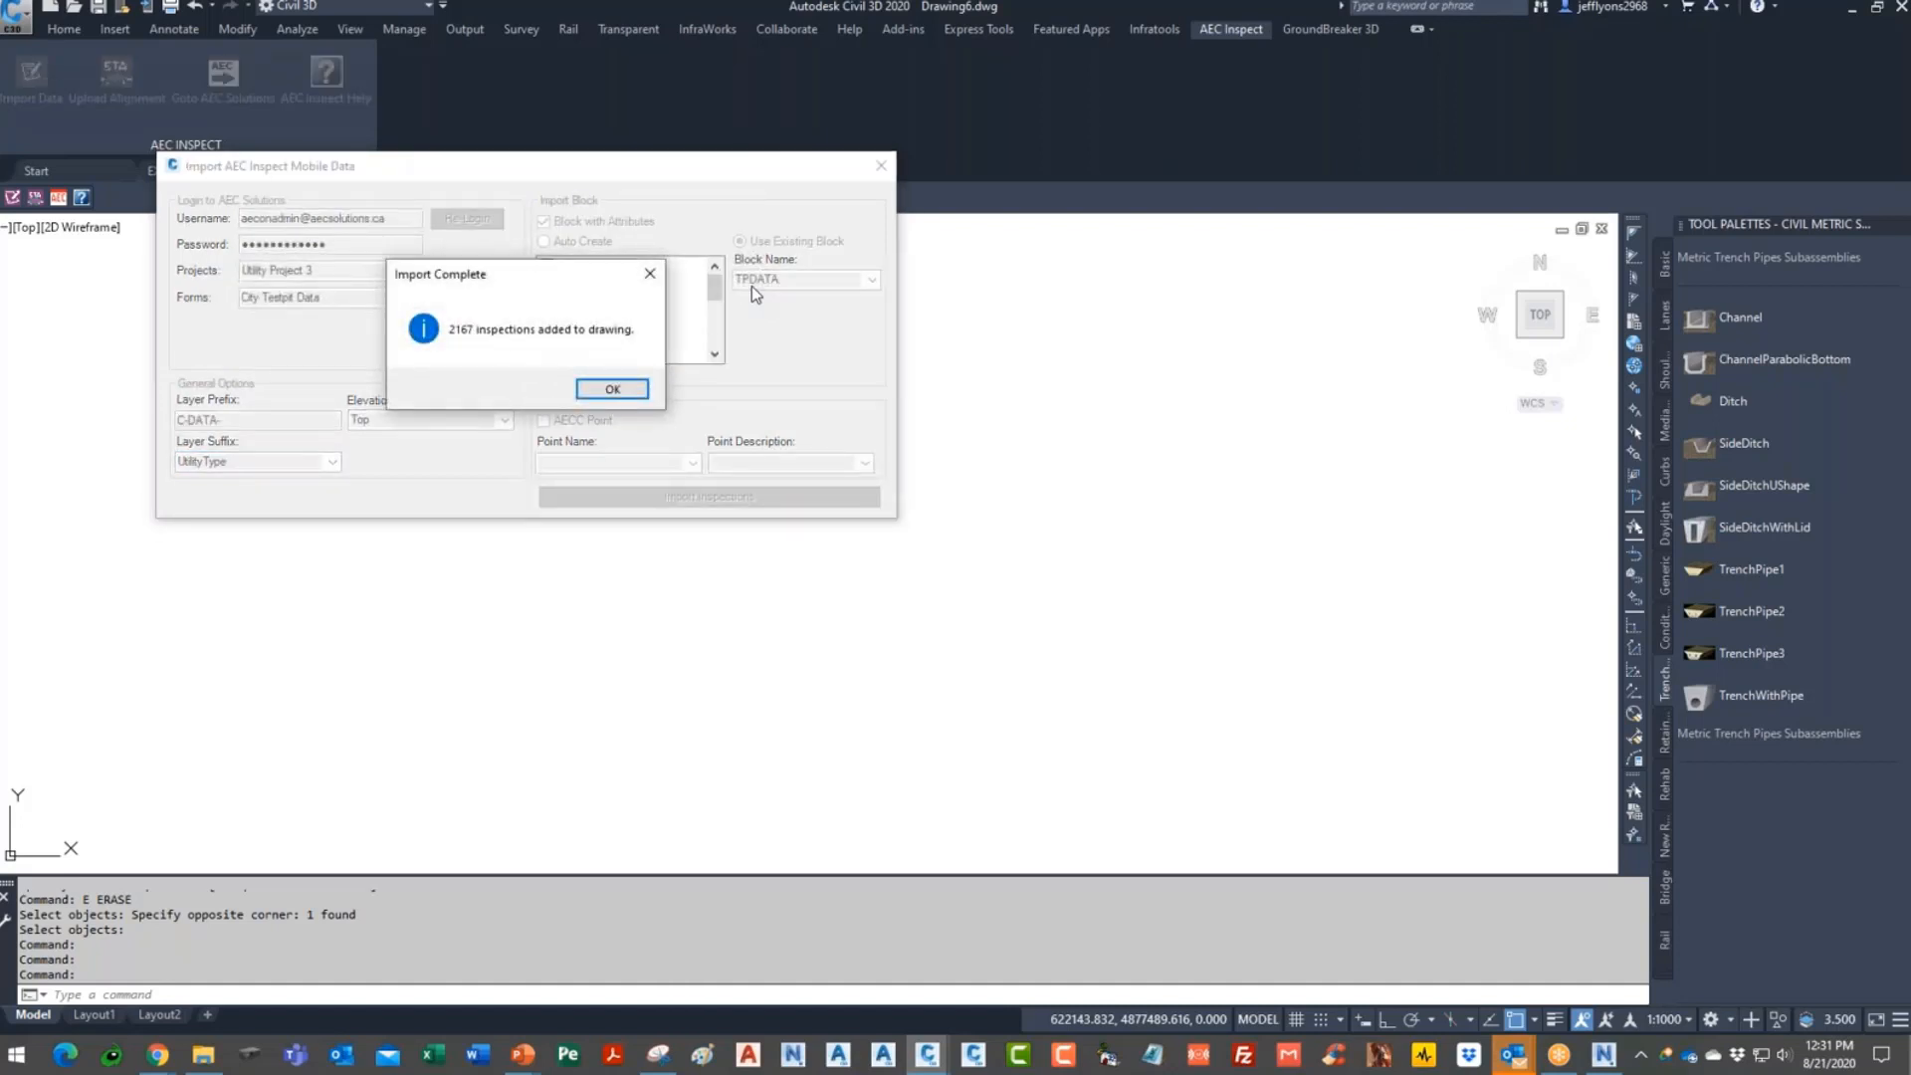
- Close the inspection import and zoom to the drawing extents
left_click(617, 389)
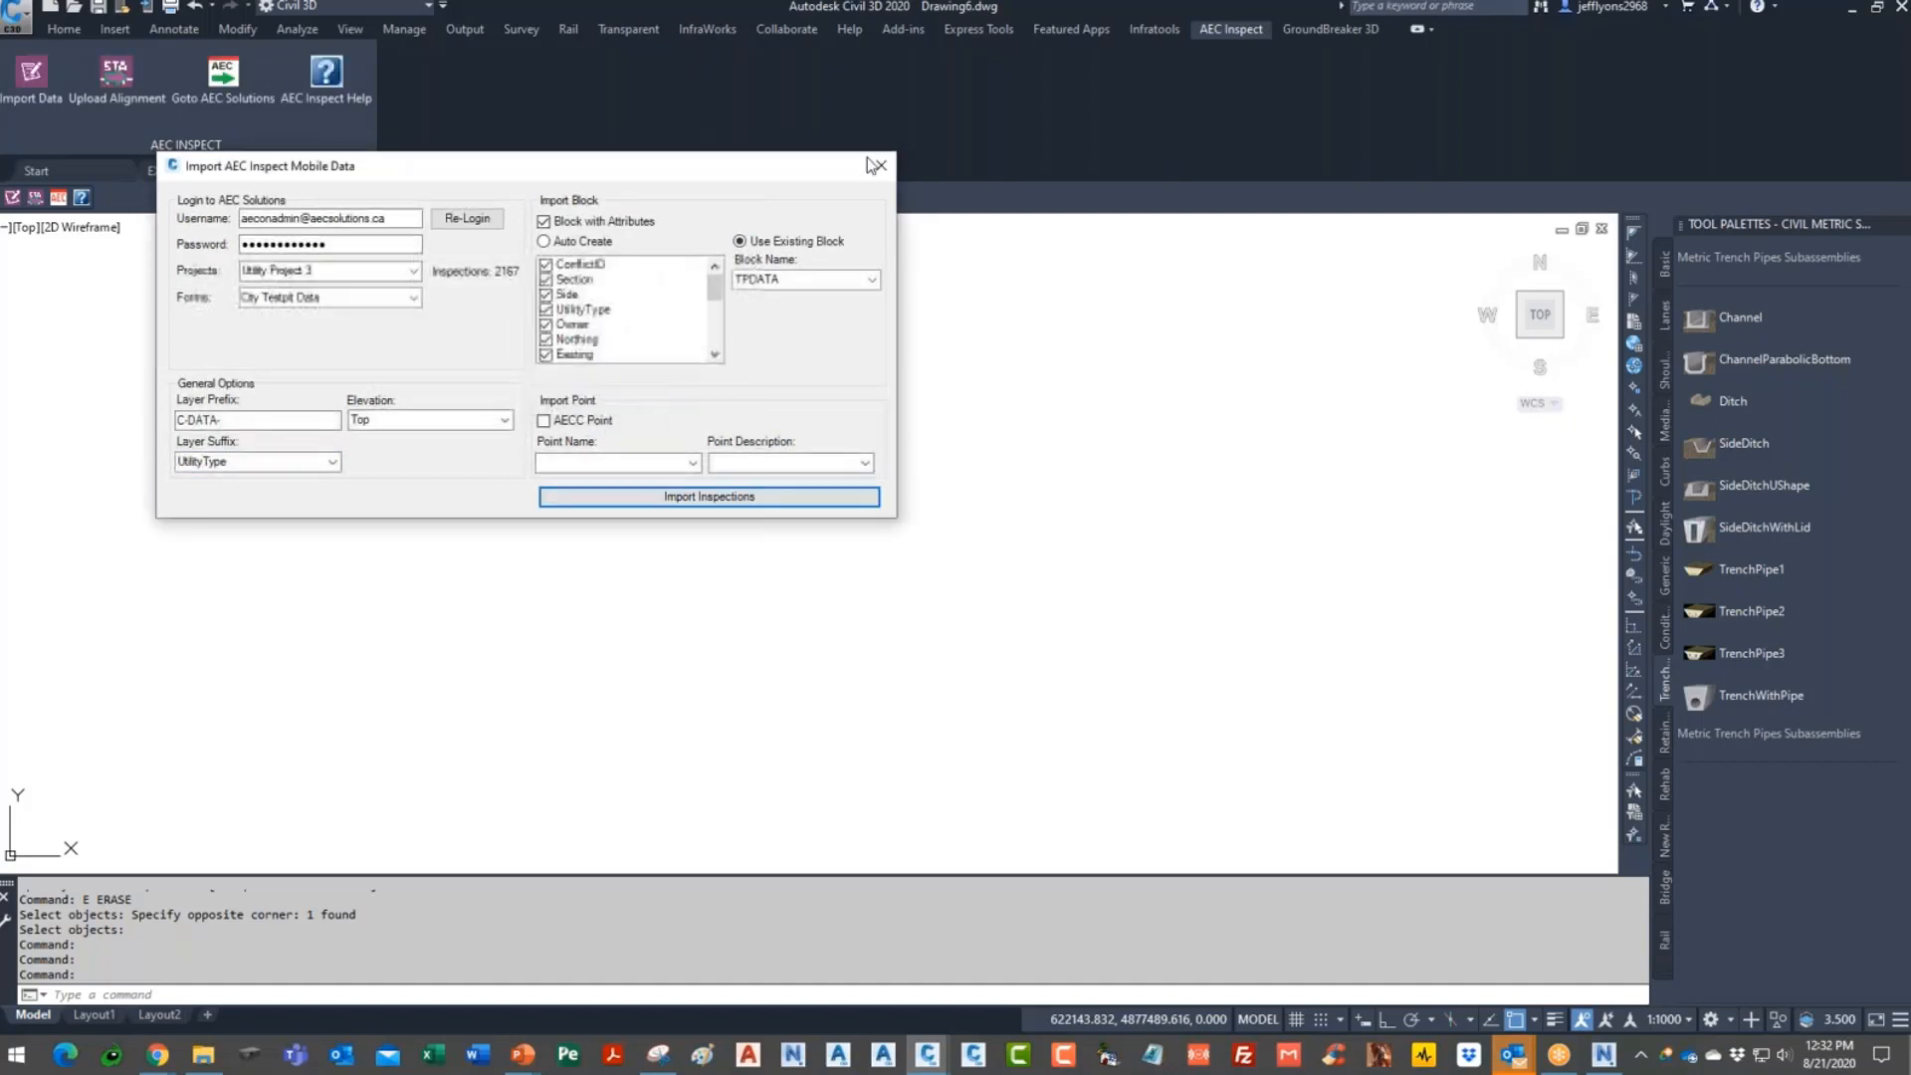
left_click(882, 166)
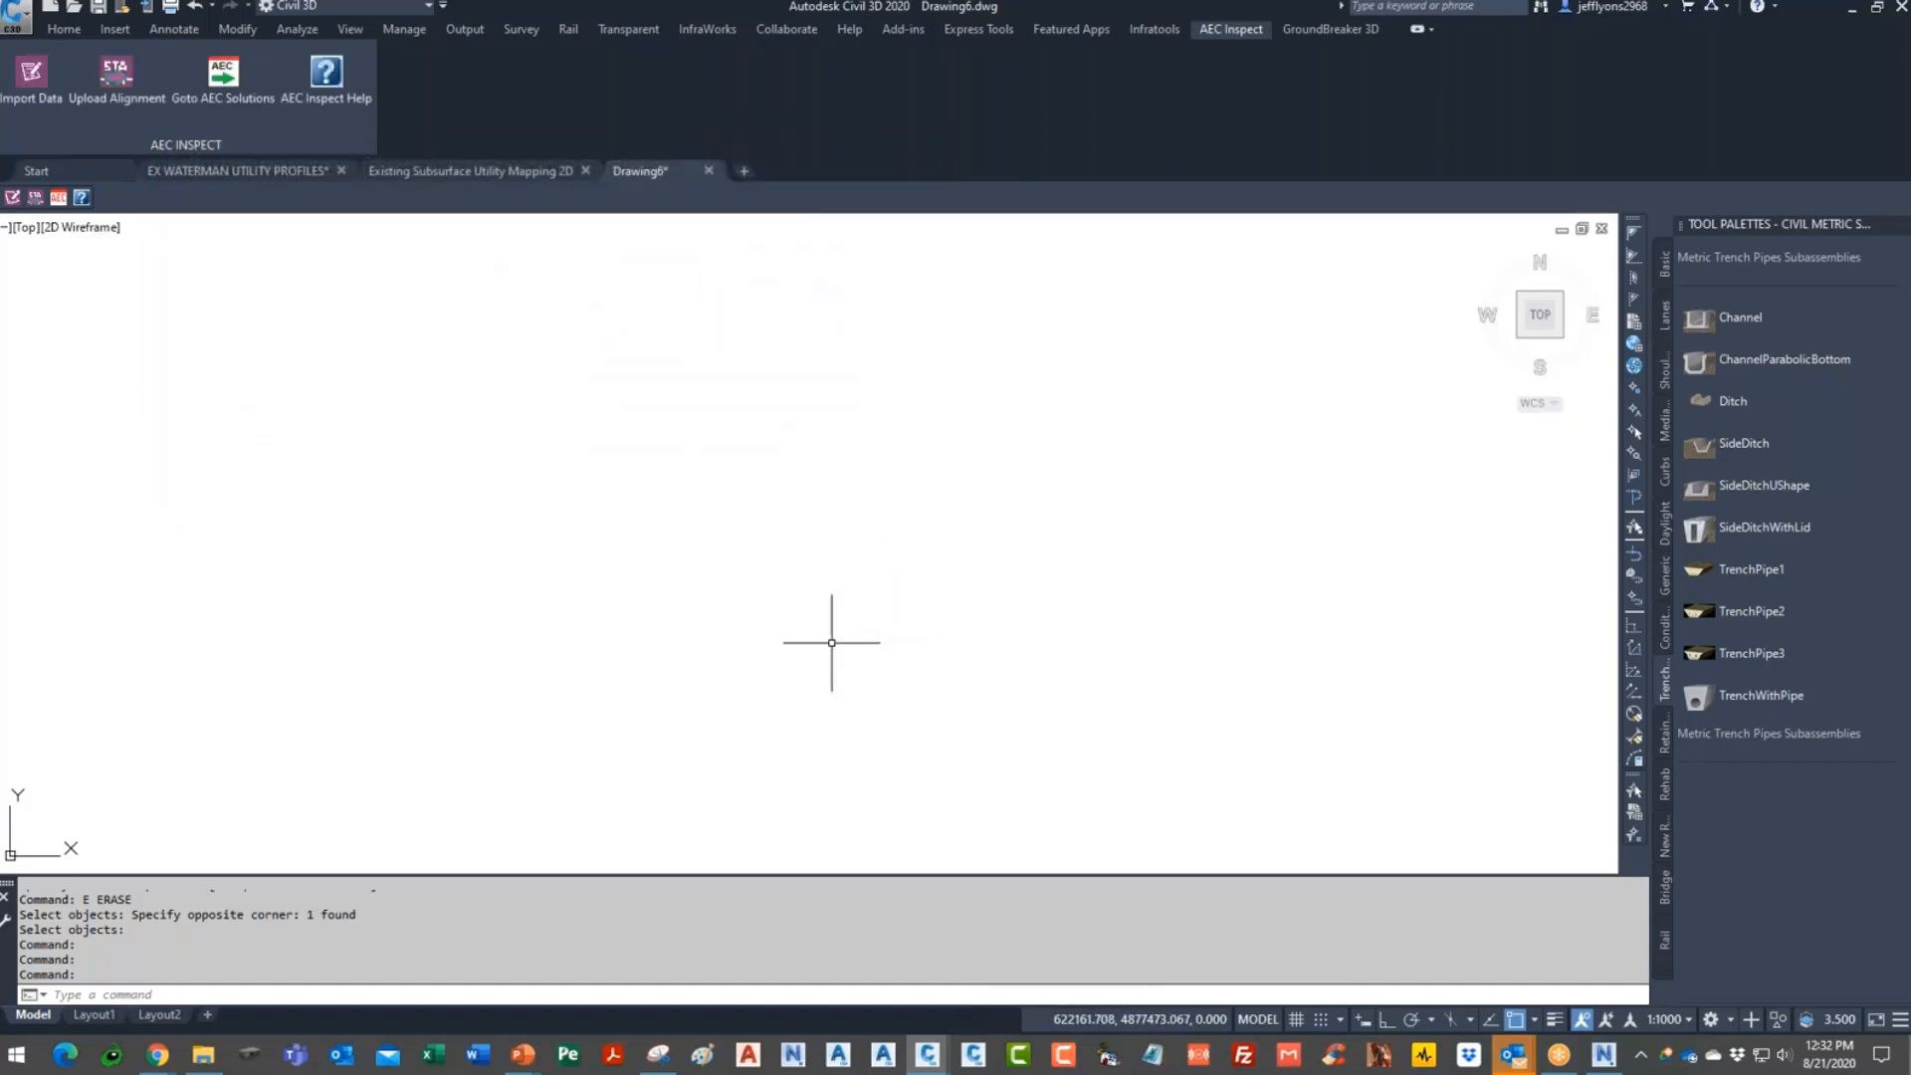
type("Z")
key("Return")
type("E")
key("Return")
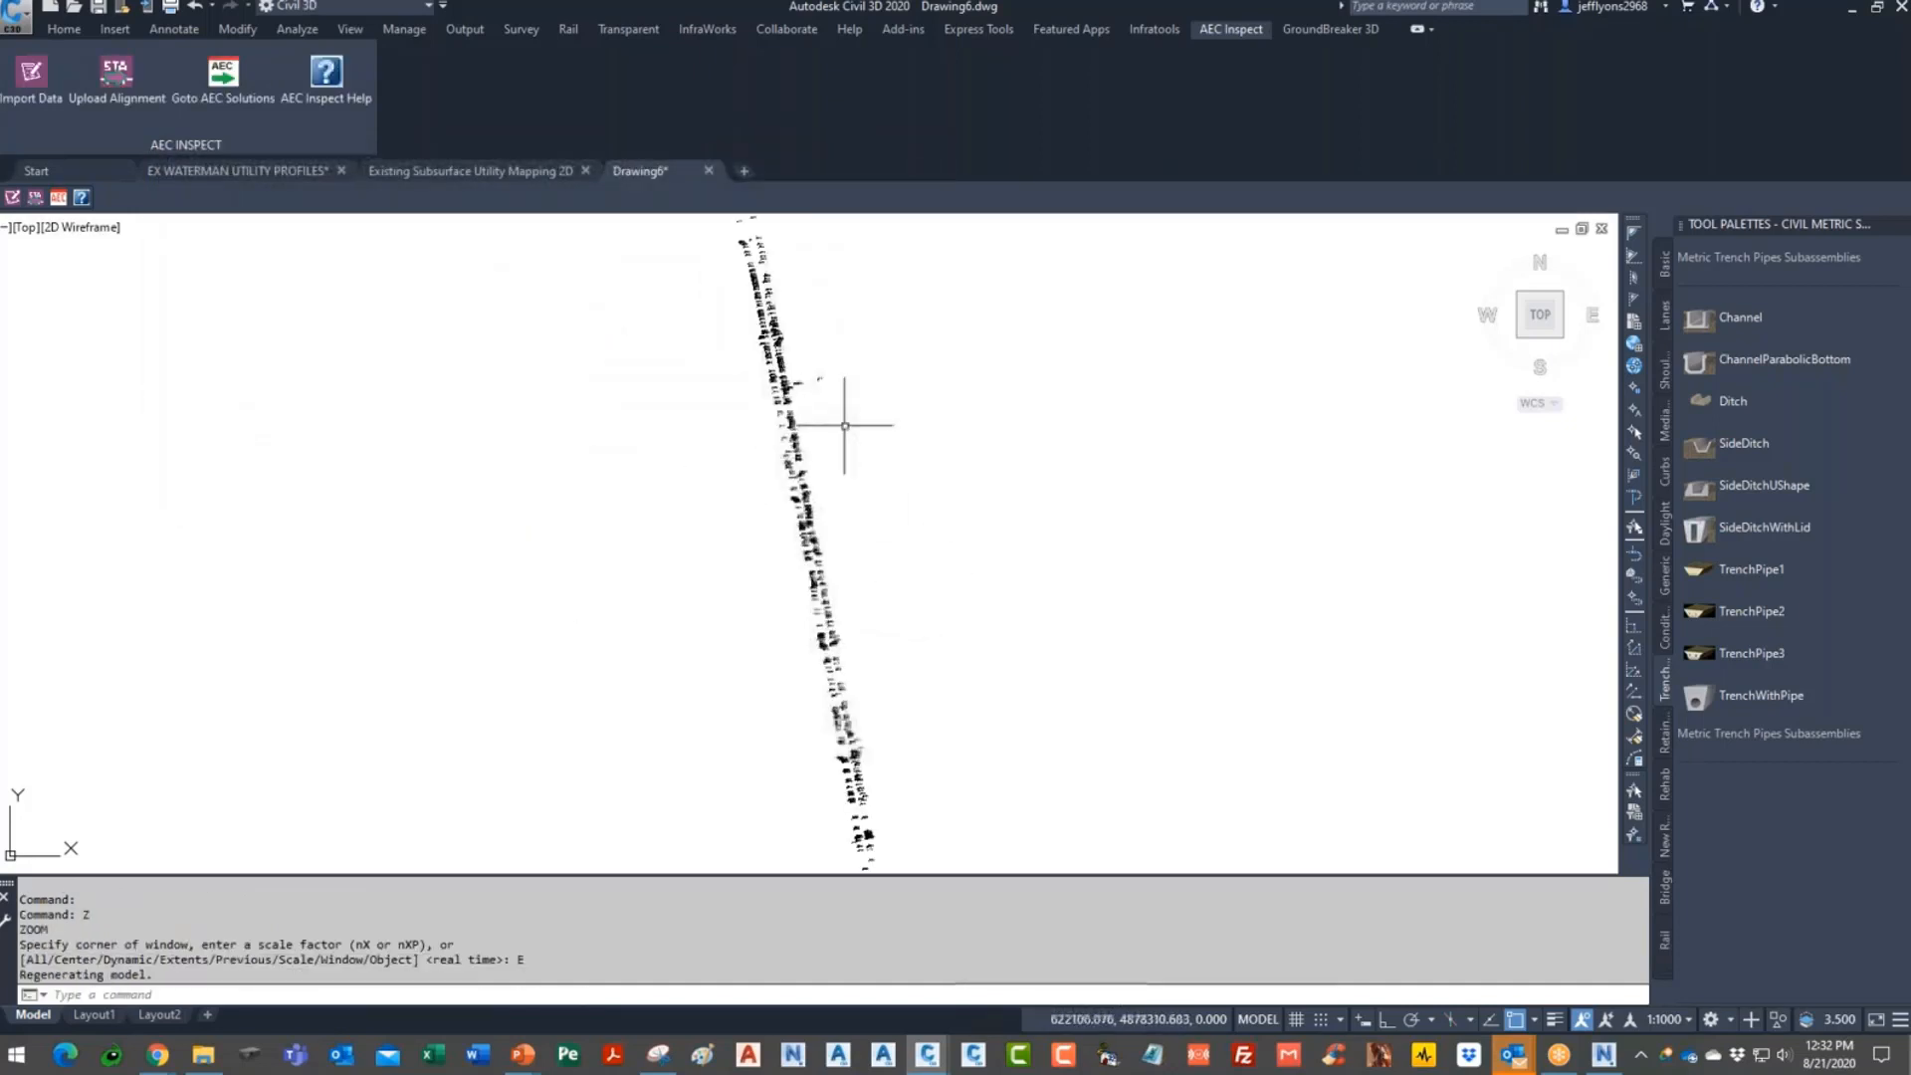
scroll(746, 405, "up", 10)
scroll(824, 541, "up", 5)
scroll(759, 610, "up", 2)
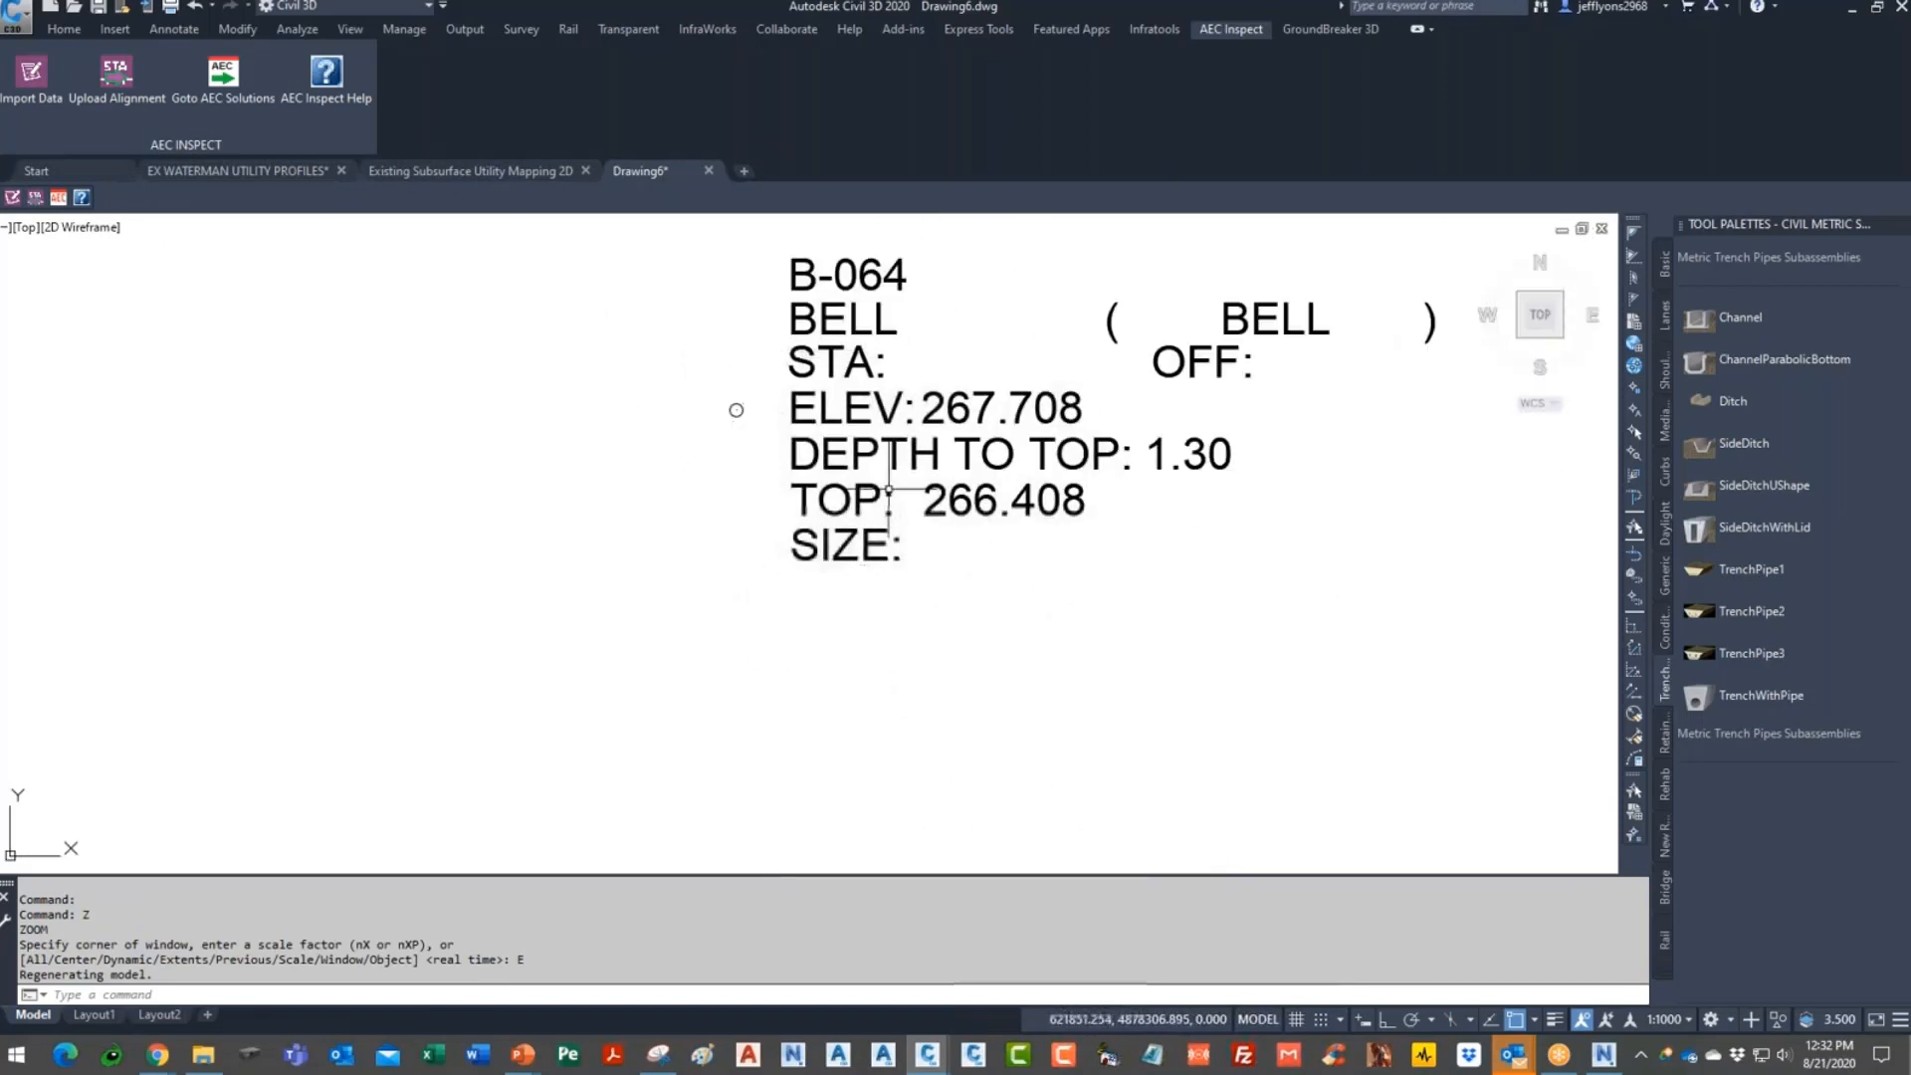
- Isolate the C-DATA-BELL layer by picking the B-064 label
left_click(59, 30)
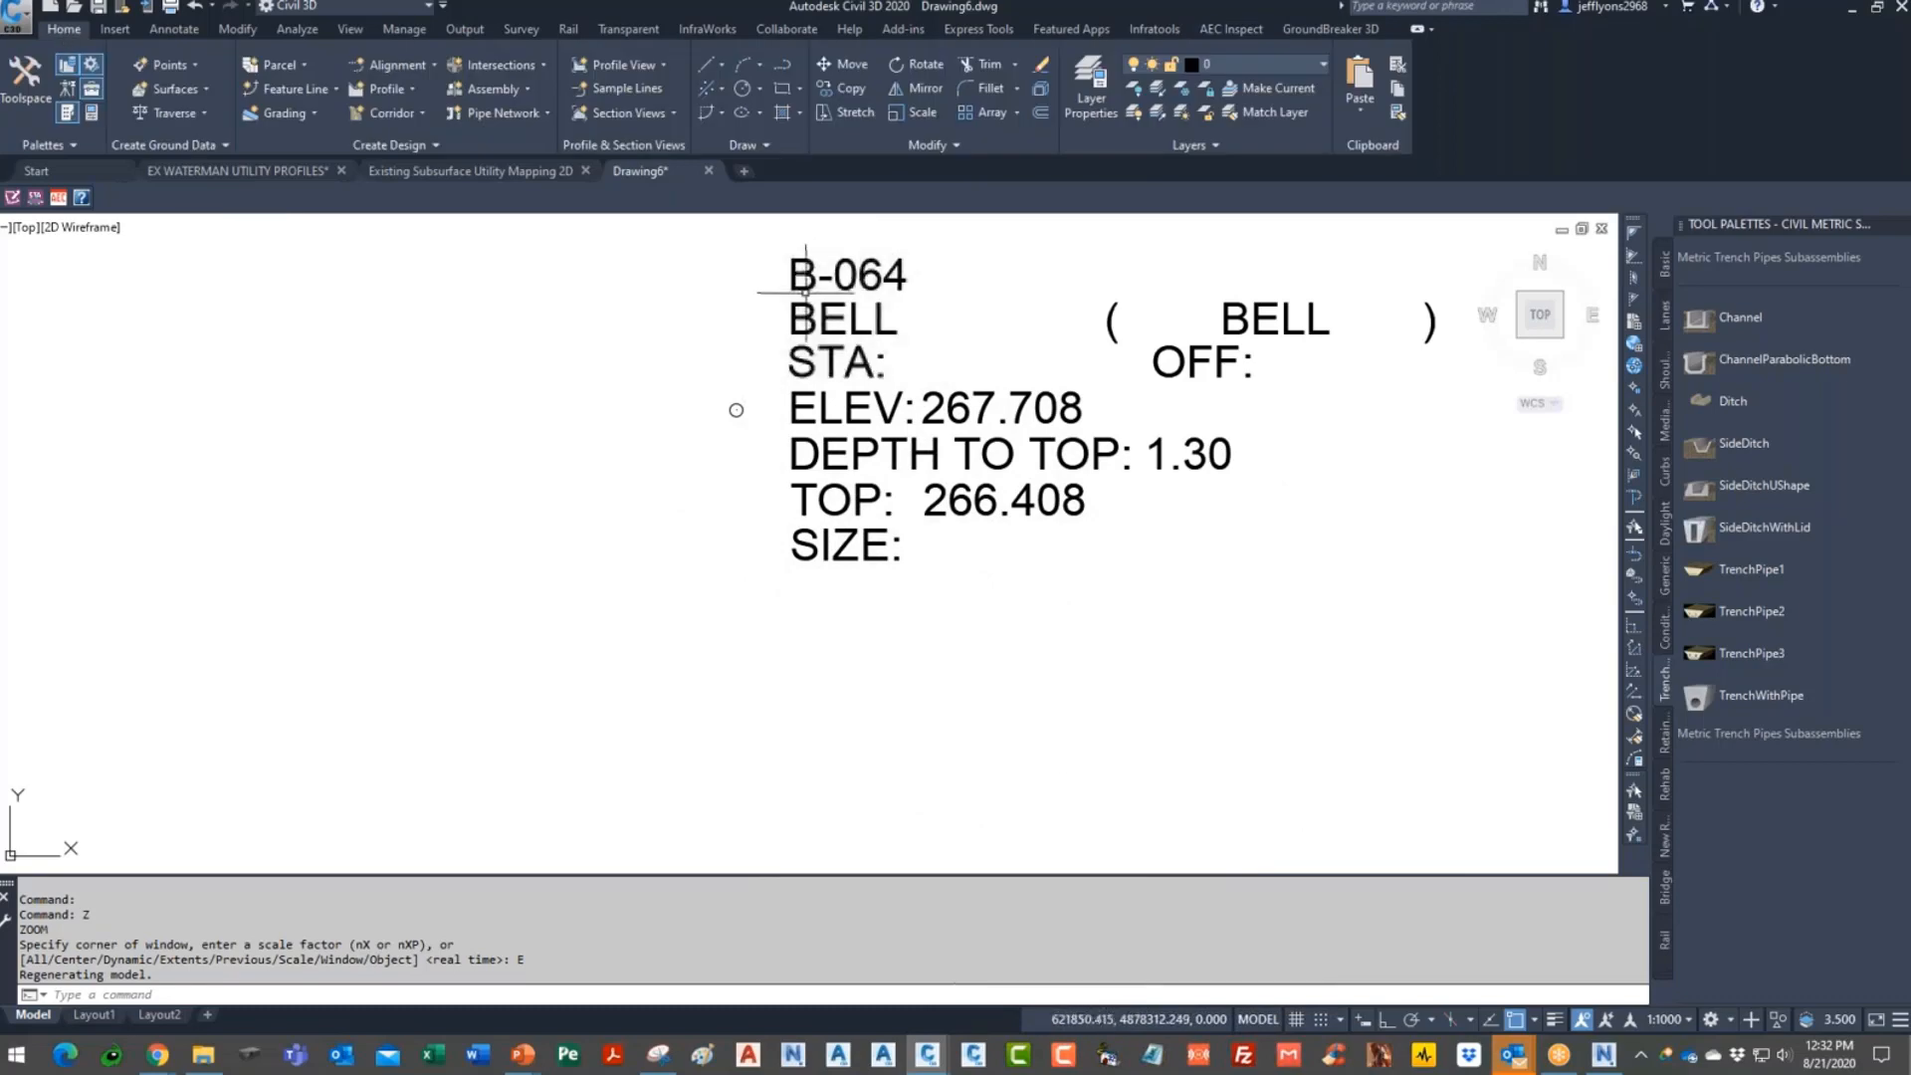
left_click(846, 266)
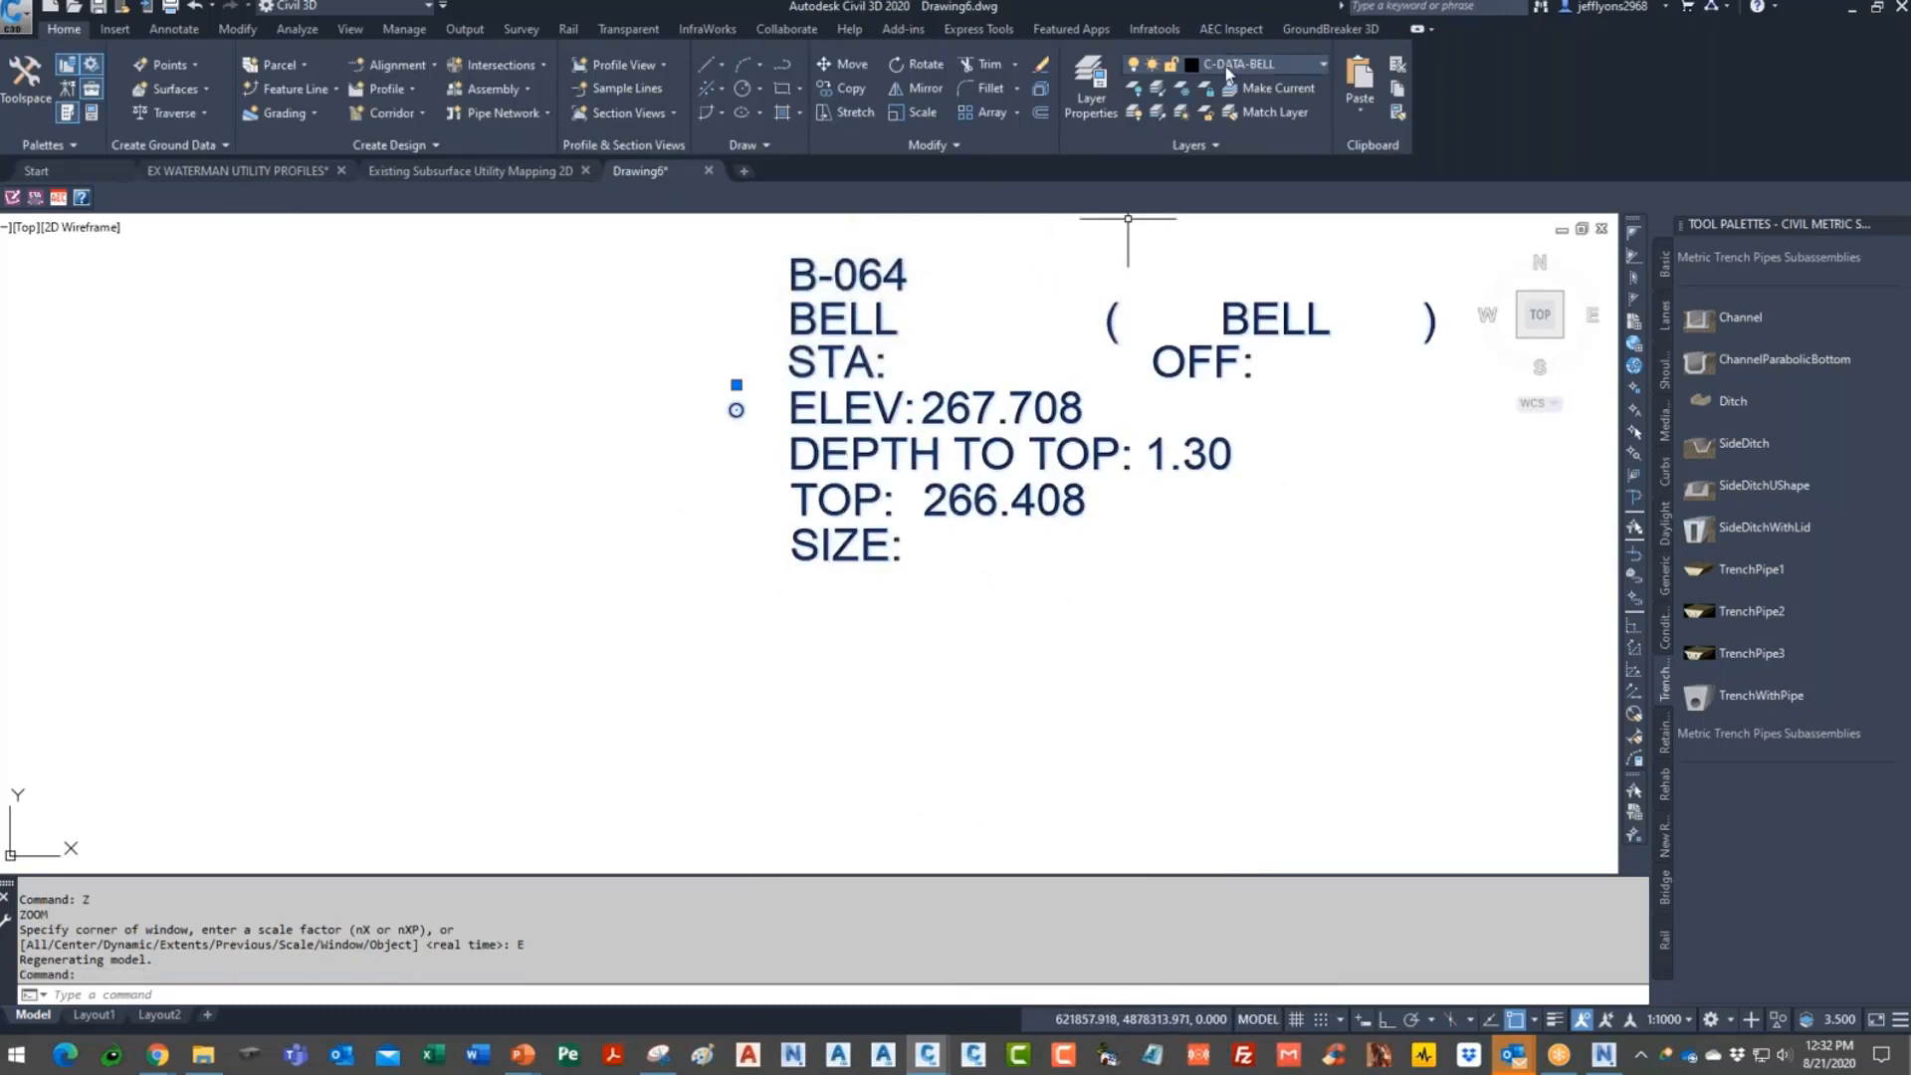
scroll(796, 468, "down", 5)
key("Escape")
key("Escape")
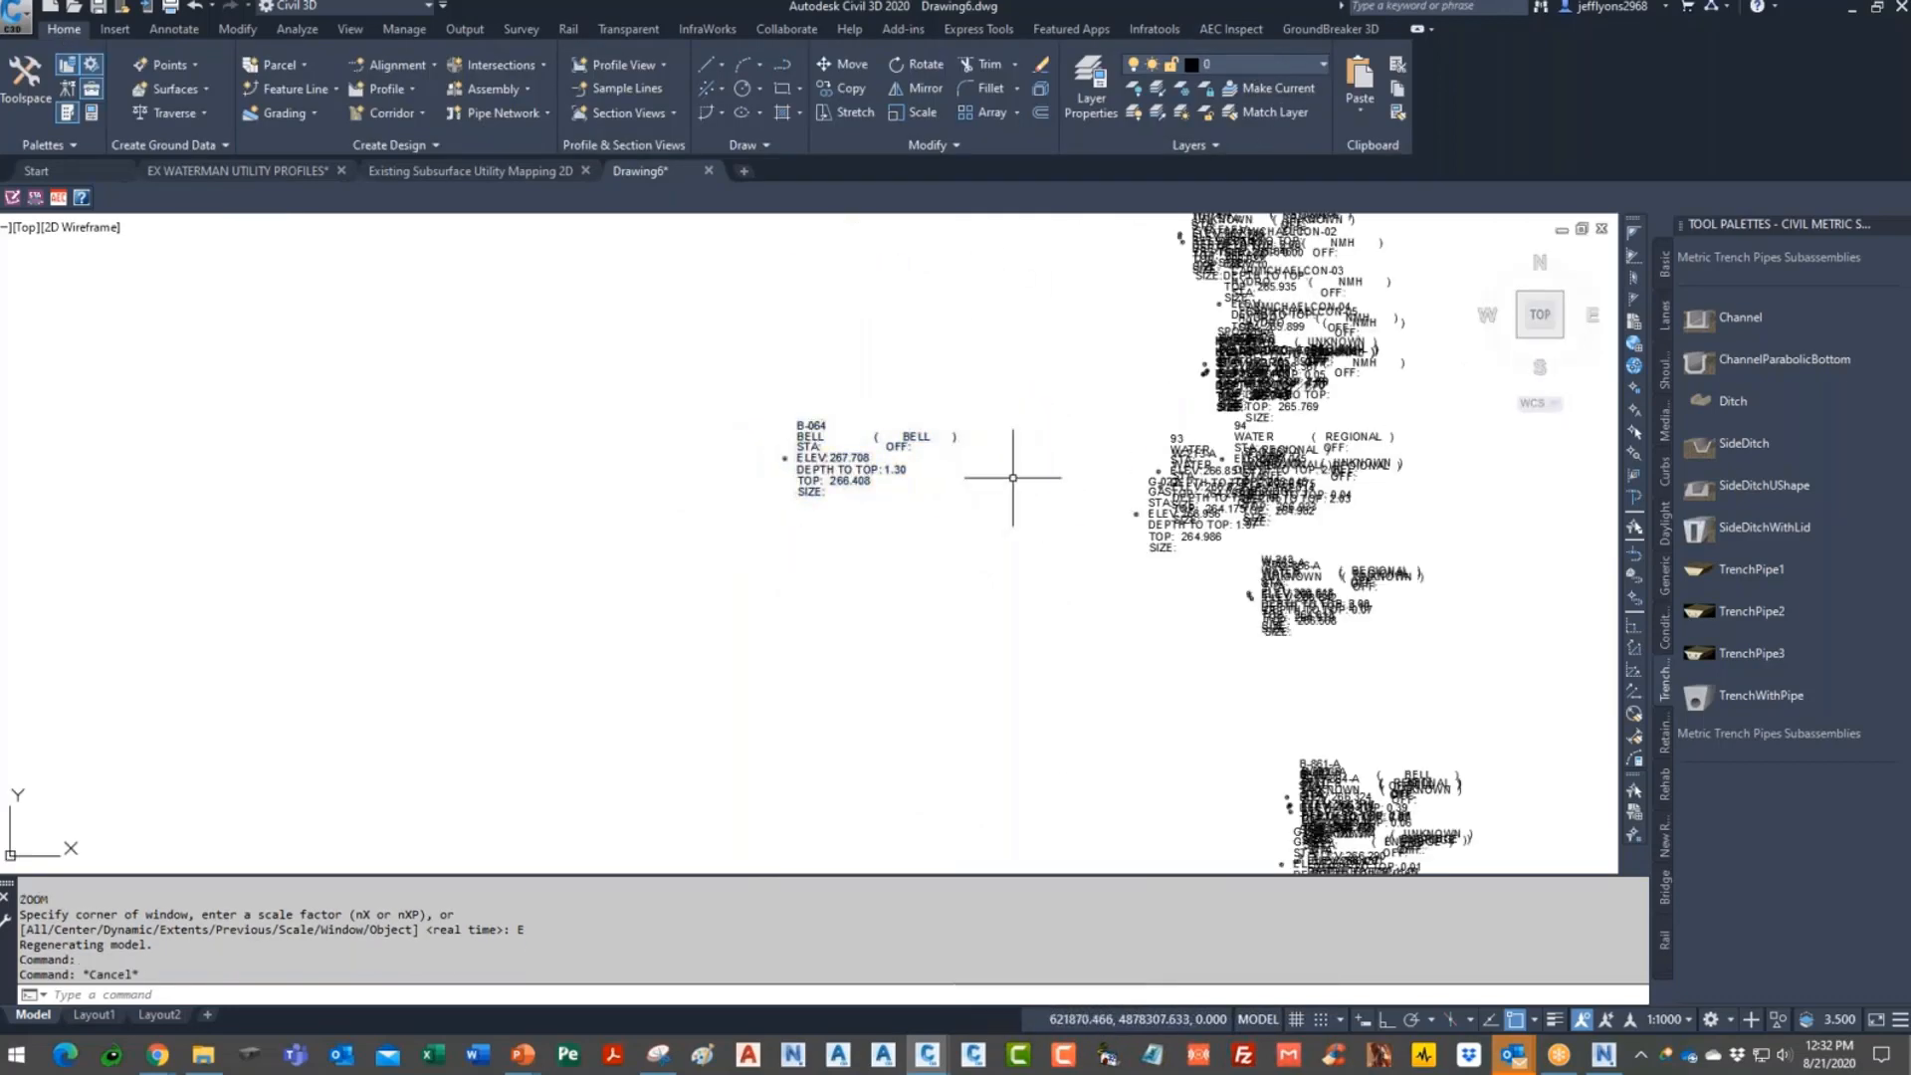
left_click(1156, 88)
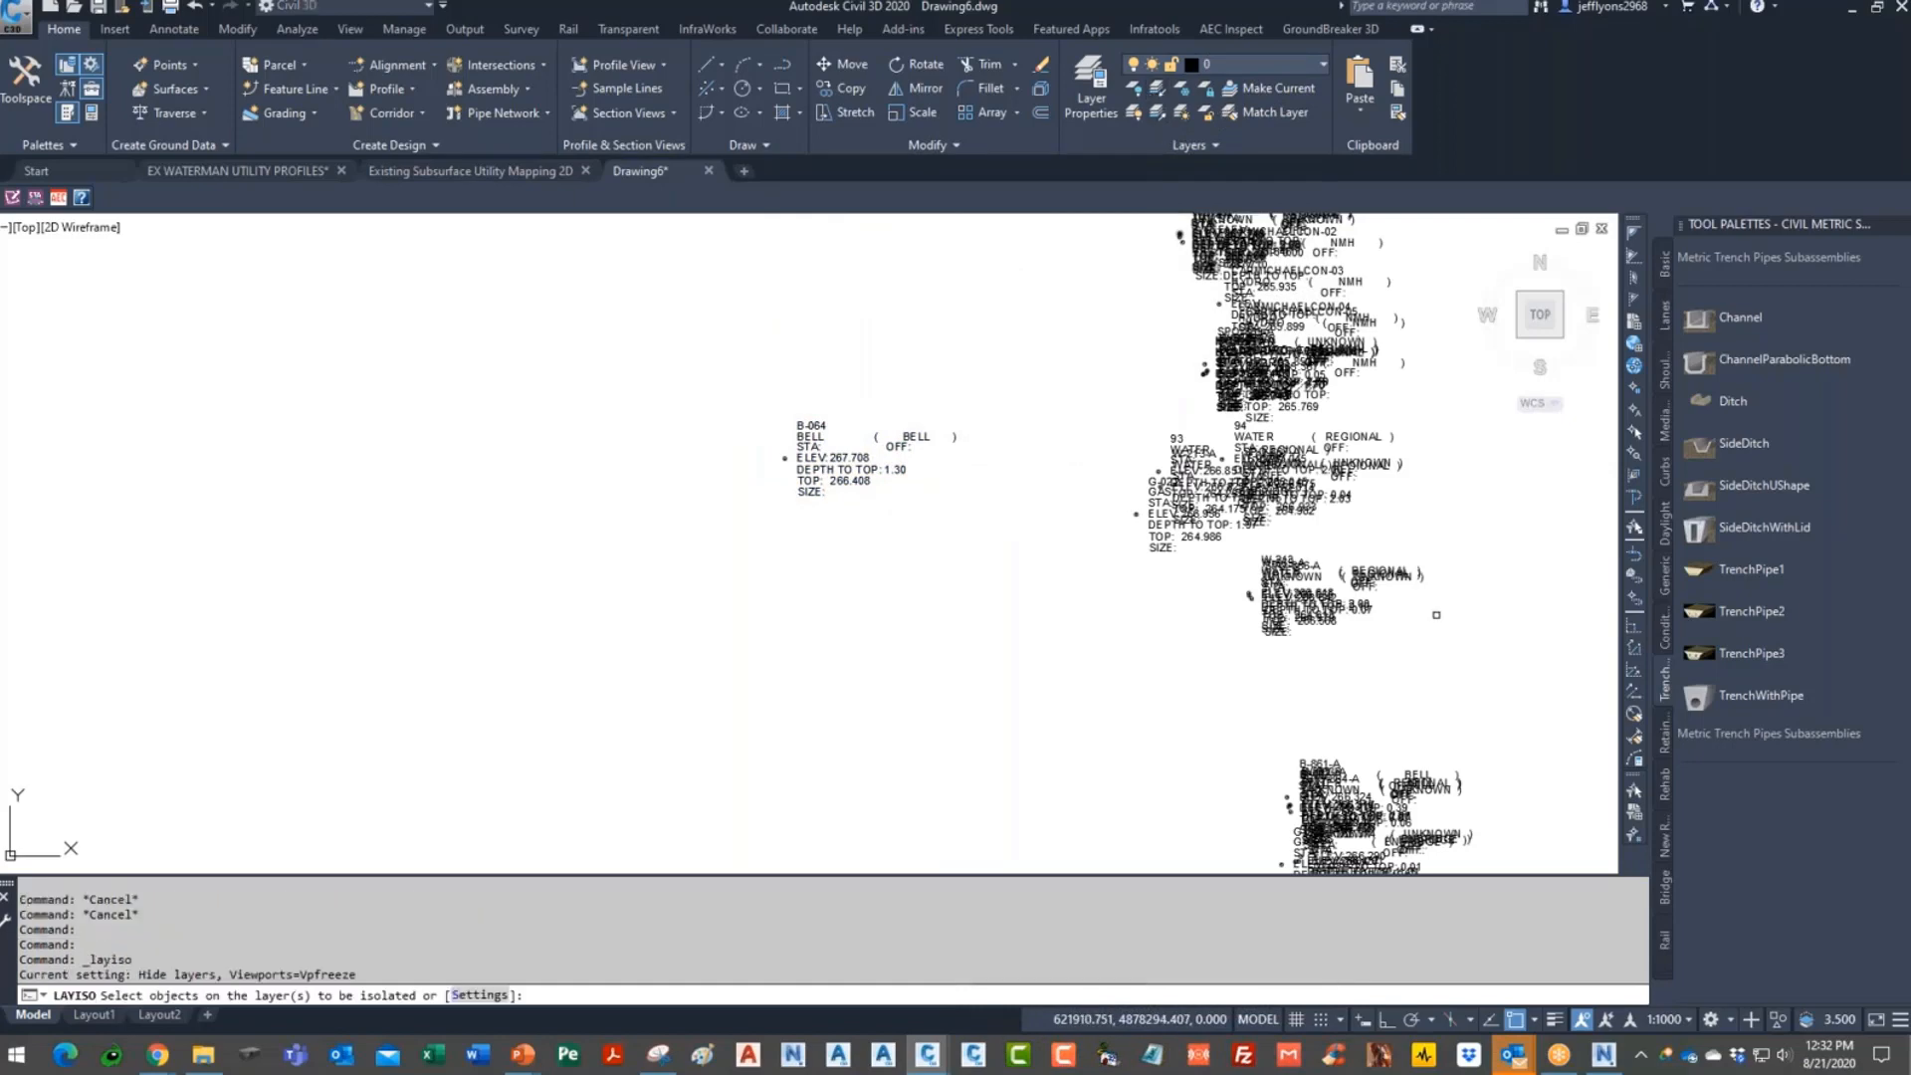
left_click(856, 438)
key("Return")
scroll(1111, 621, "down", 3)
scroll(1111, 622, "up", 6)
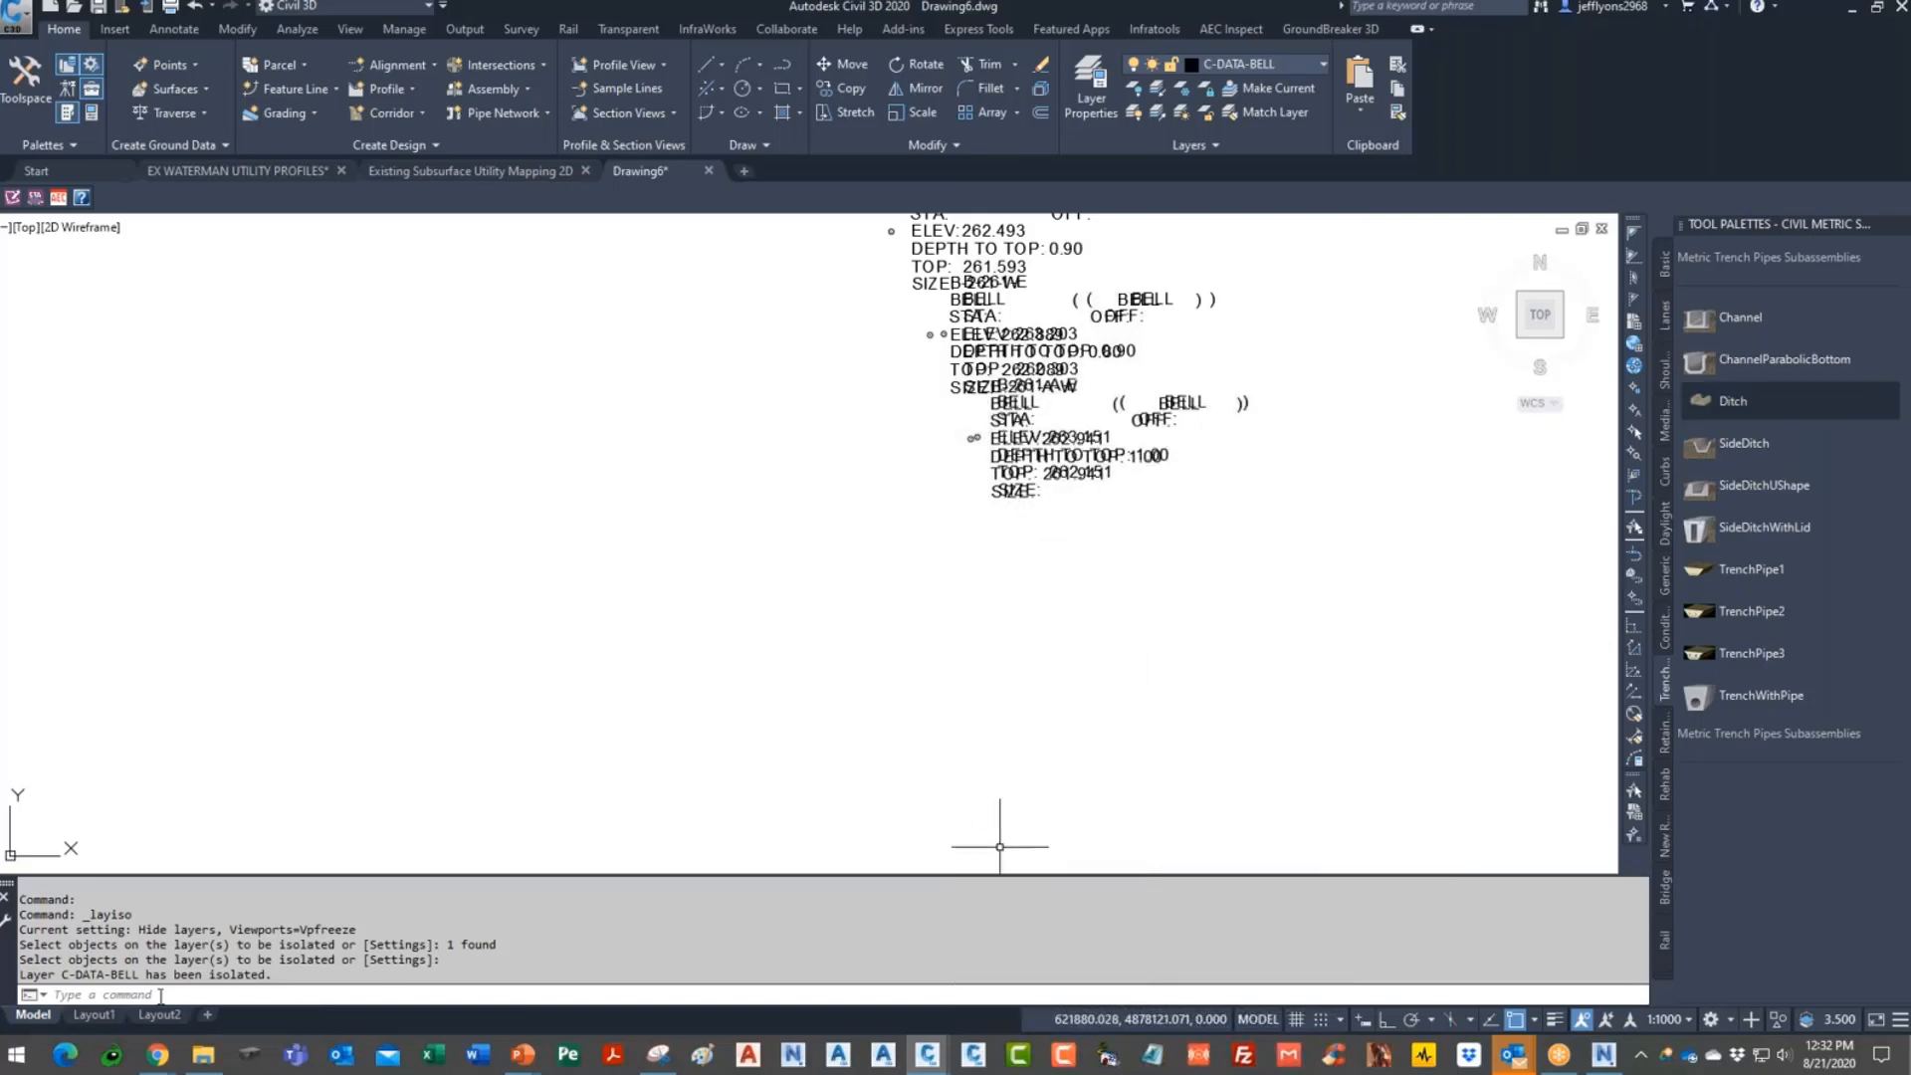
mouse_move(157, 1053)
left_click(318, 917)
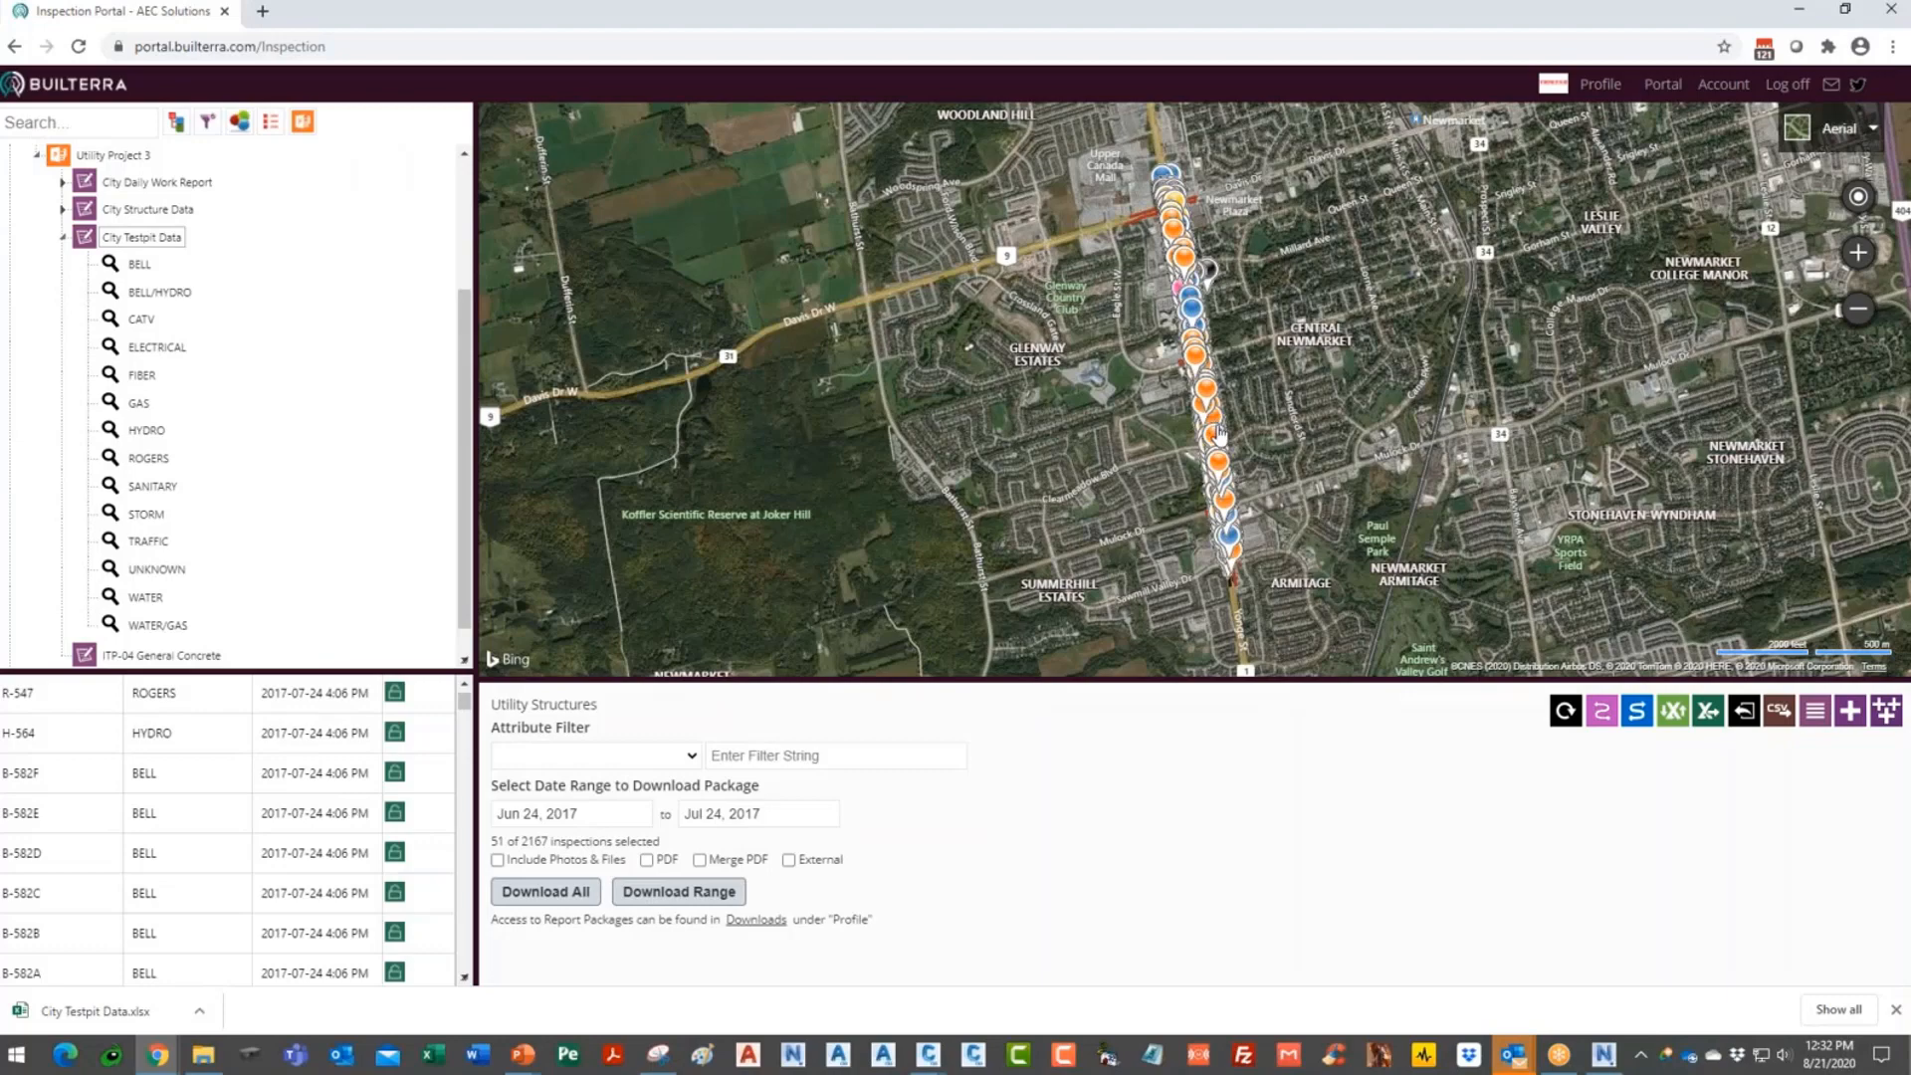
left_click(1798, 9)
scroll(1147, 445, "down", 3)
scroll(908, 726, "up", 6)
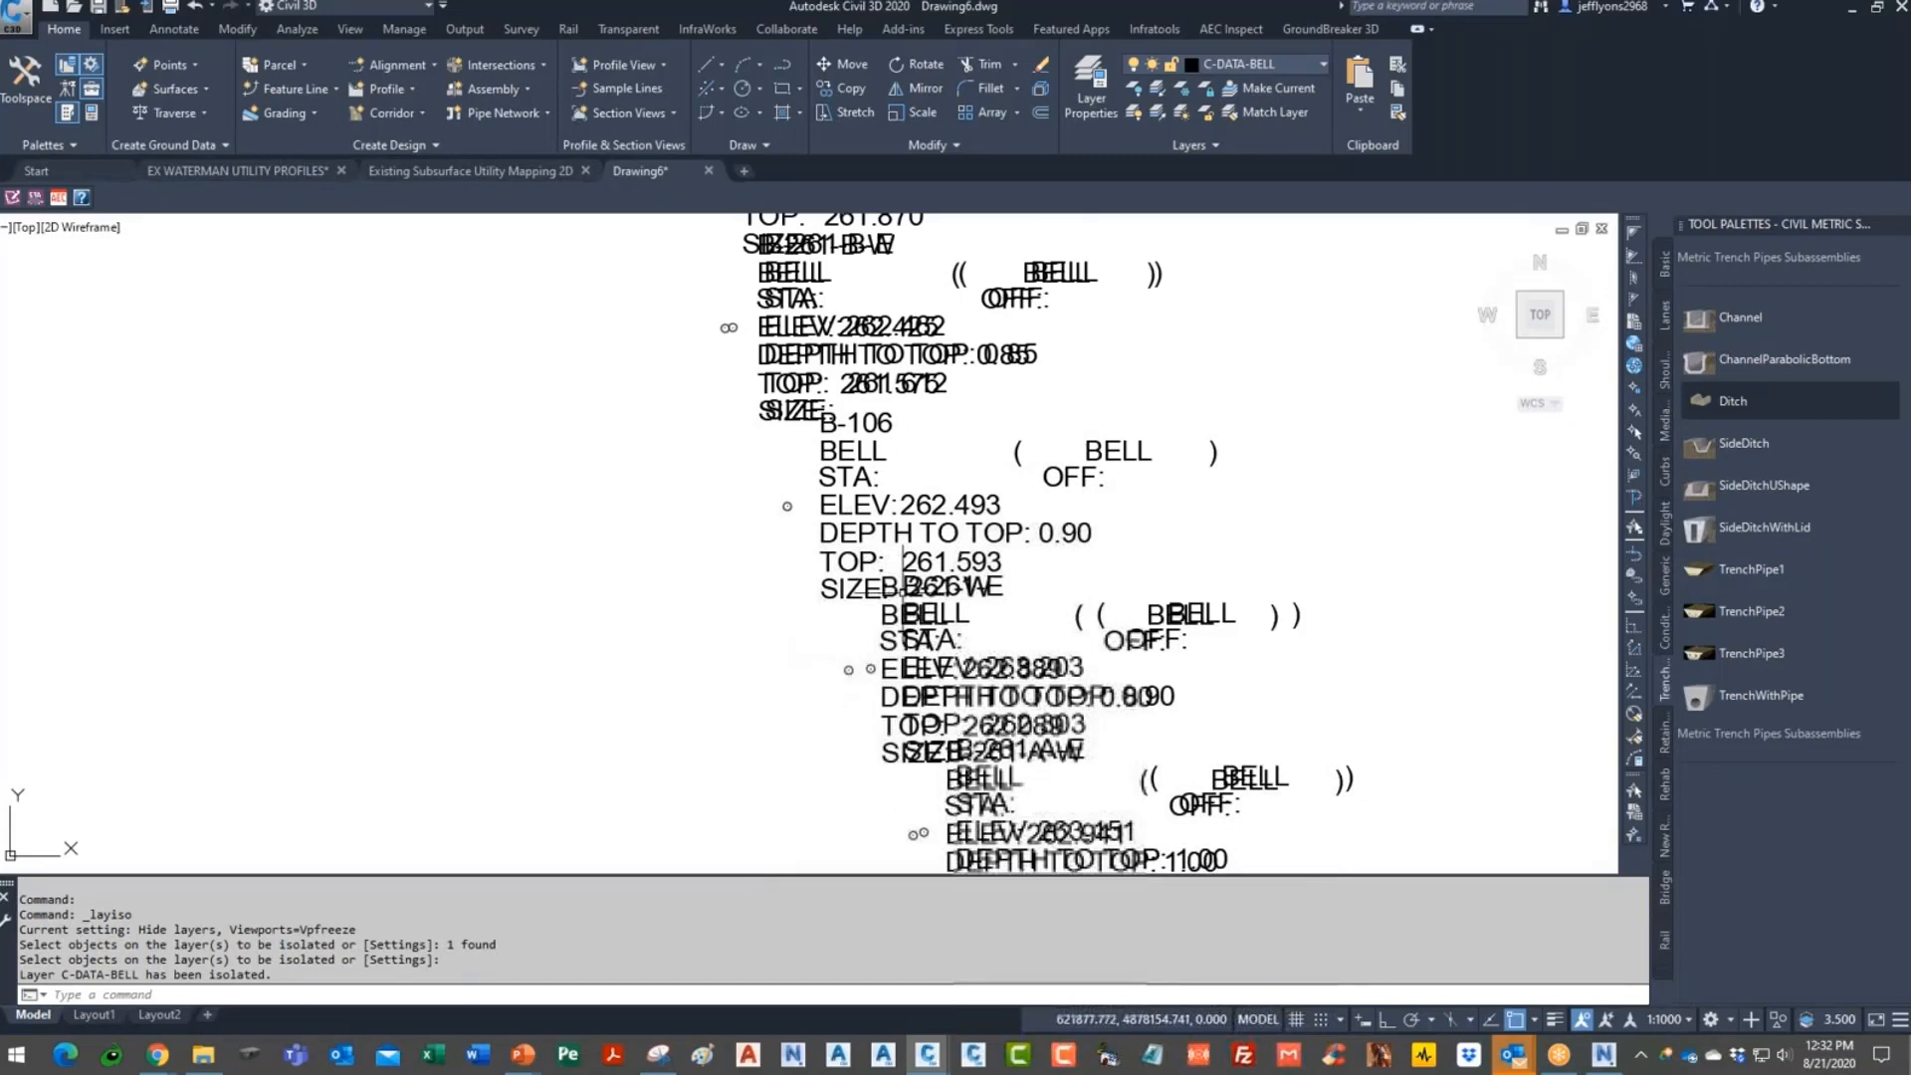
- Switch to the PowerPoint slide show with Alt+Tab
key("alt+Tab")
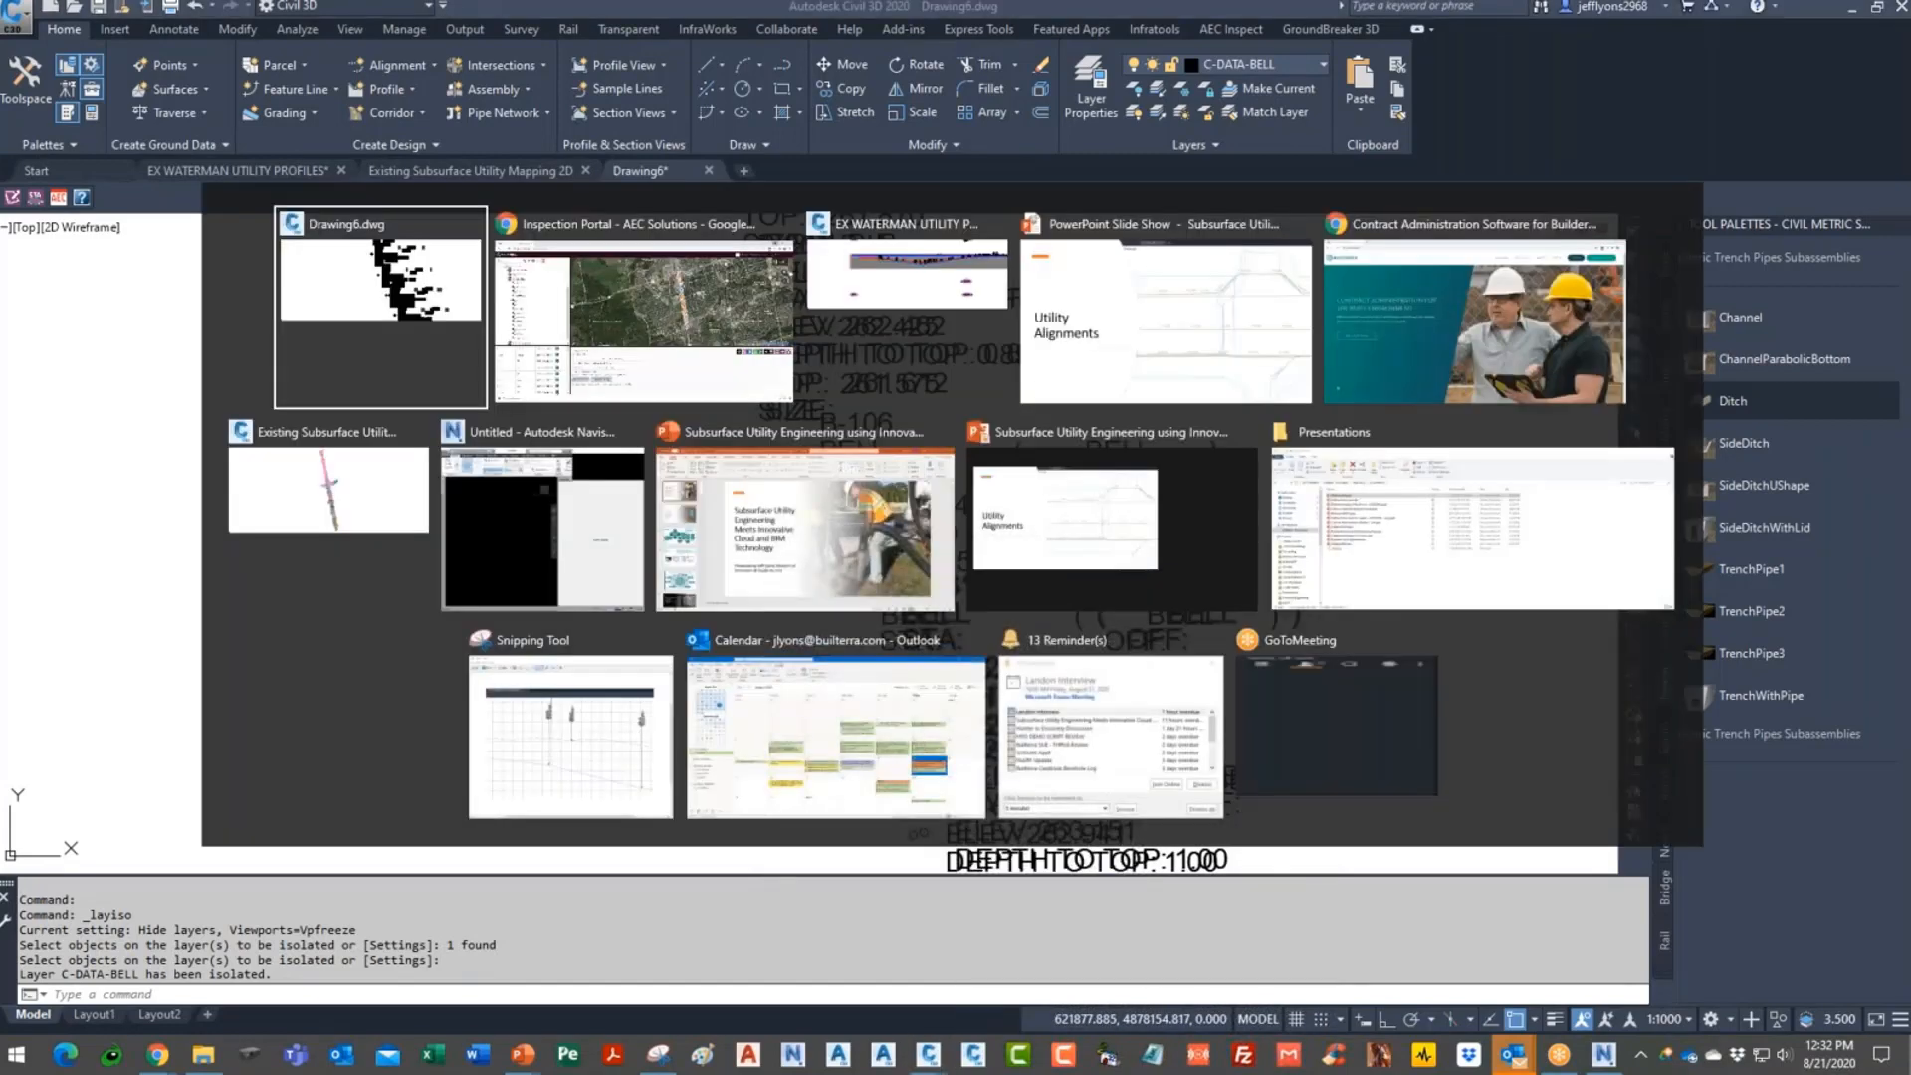
key("alt+Tab")
key("alt+Tab")
key("alt+Tab")
key("alt+Tab")
key("alt+Tab")
key("alt+Tab")
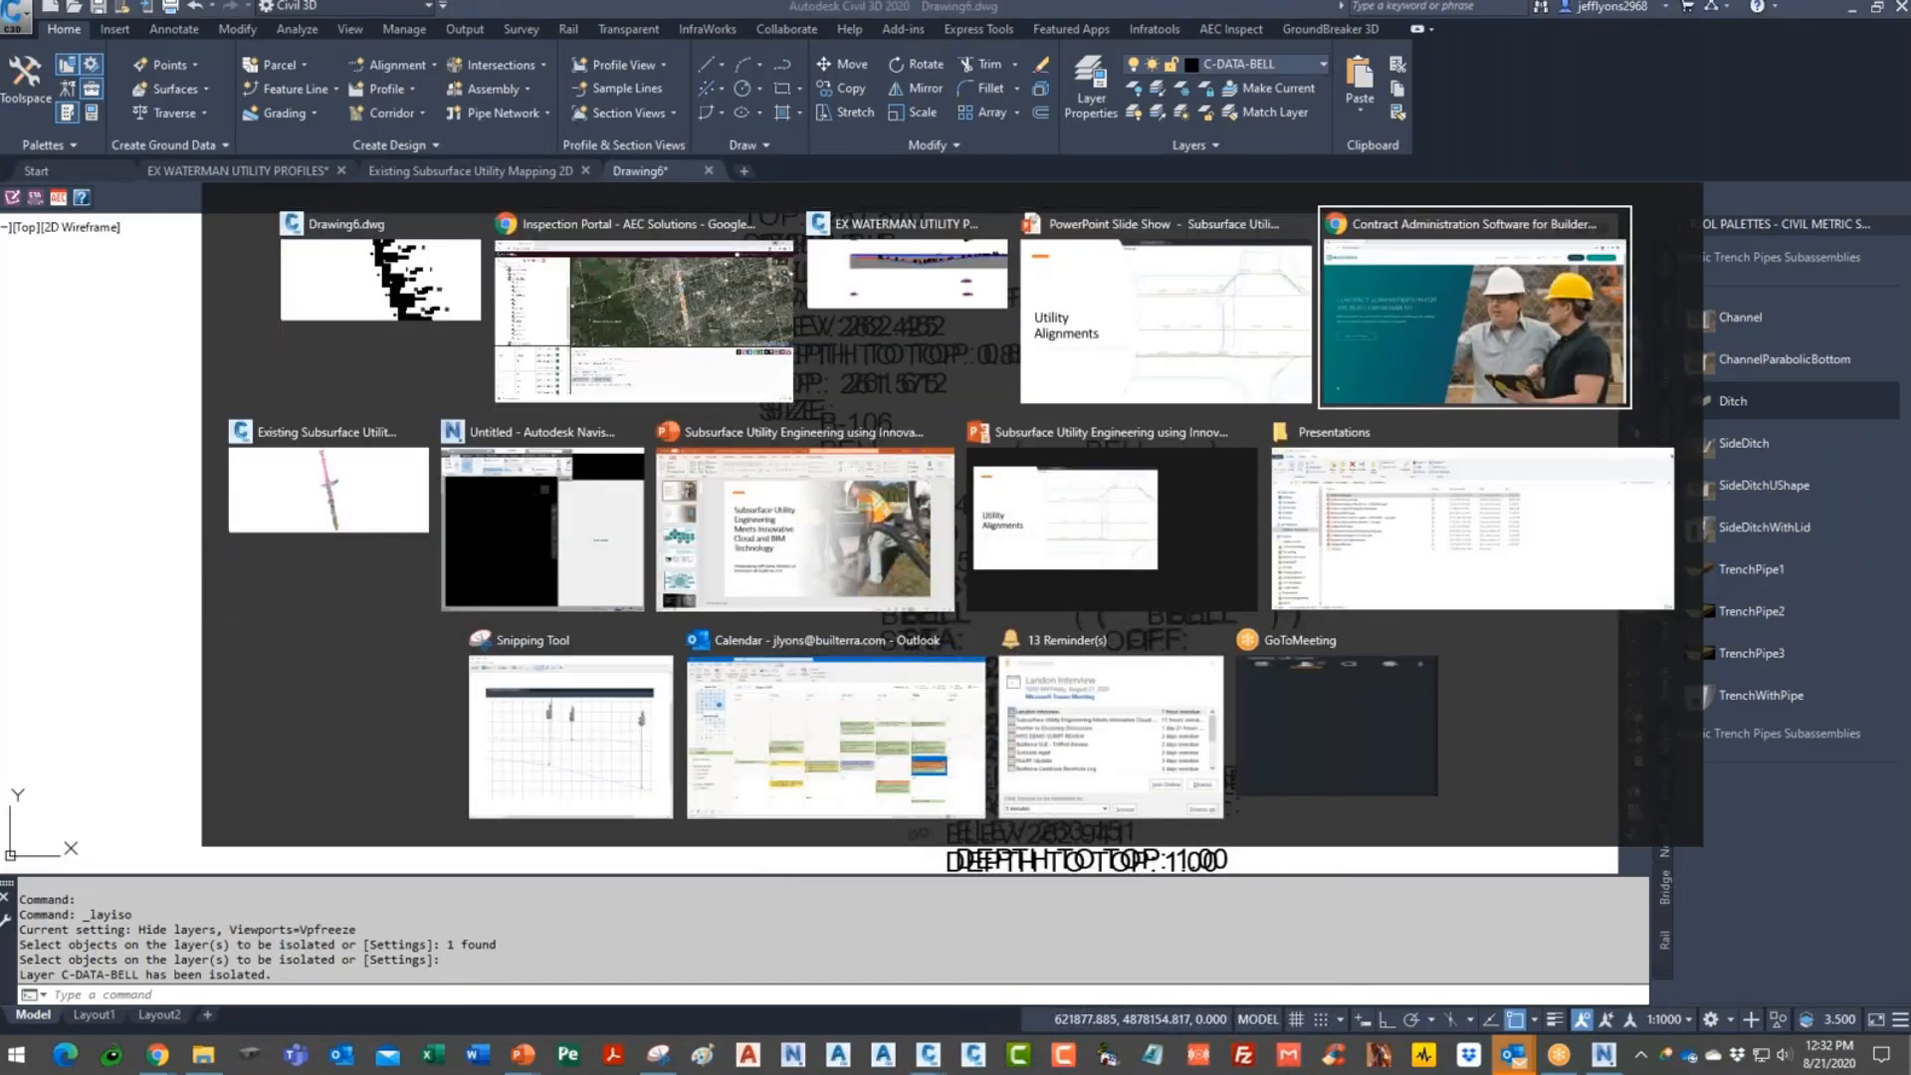
key("alt+Tab")
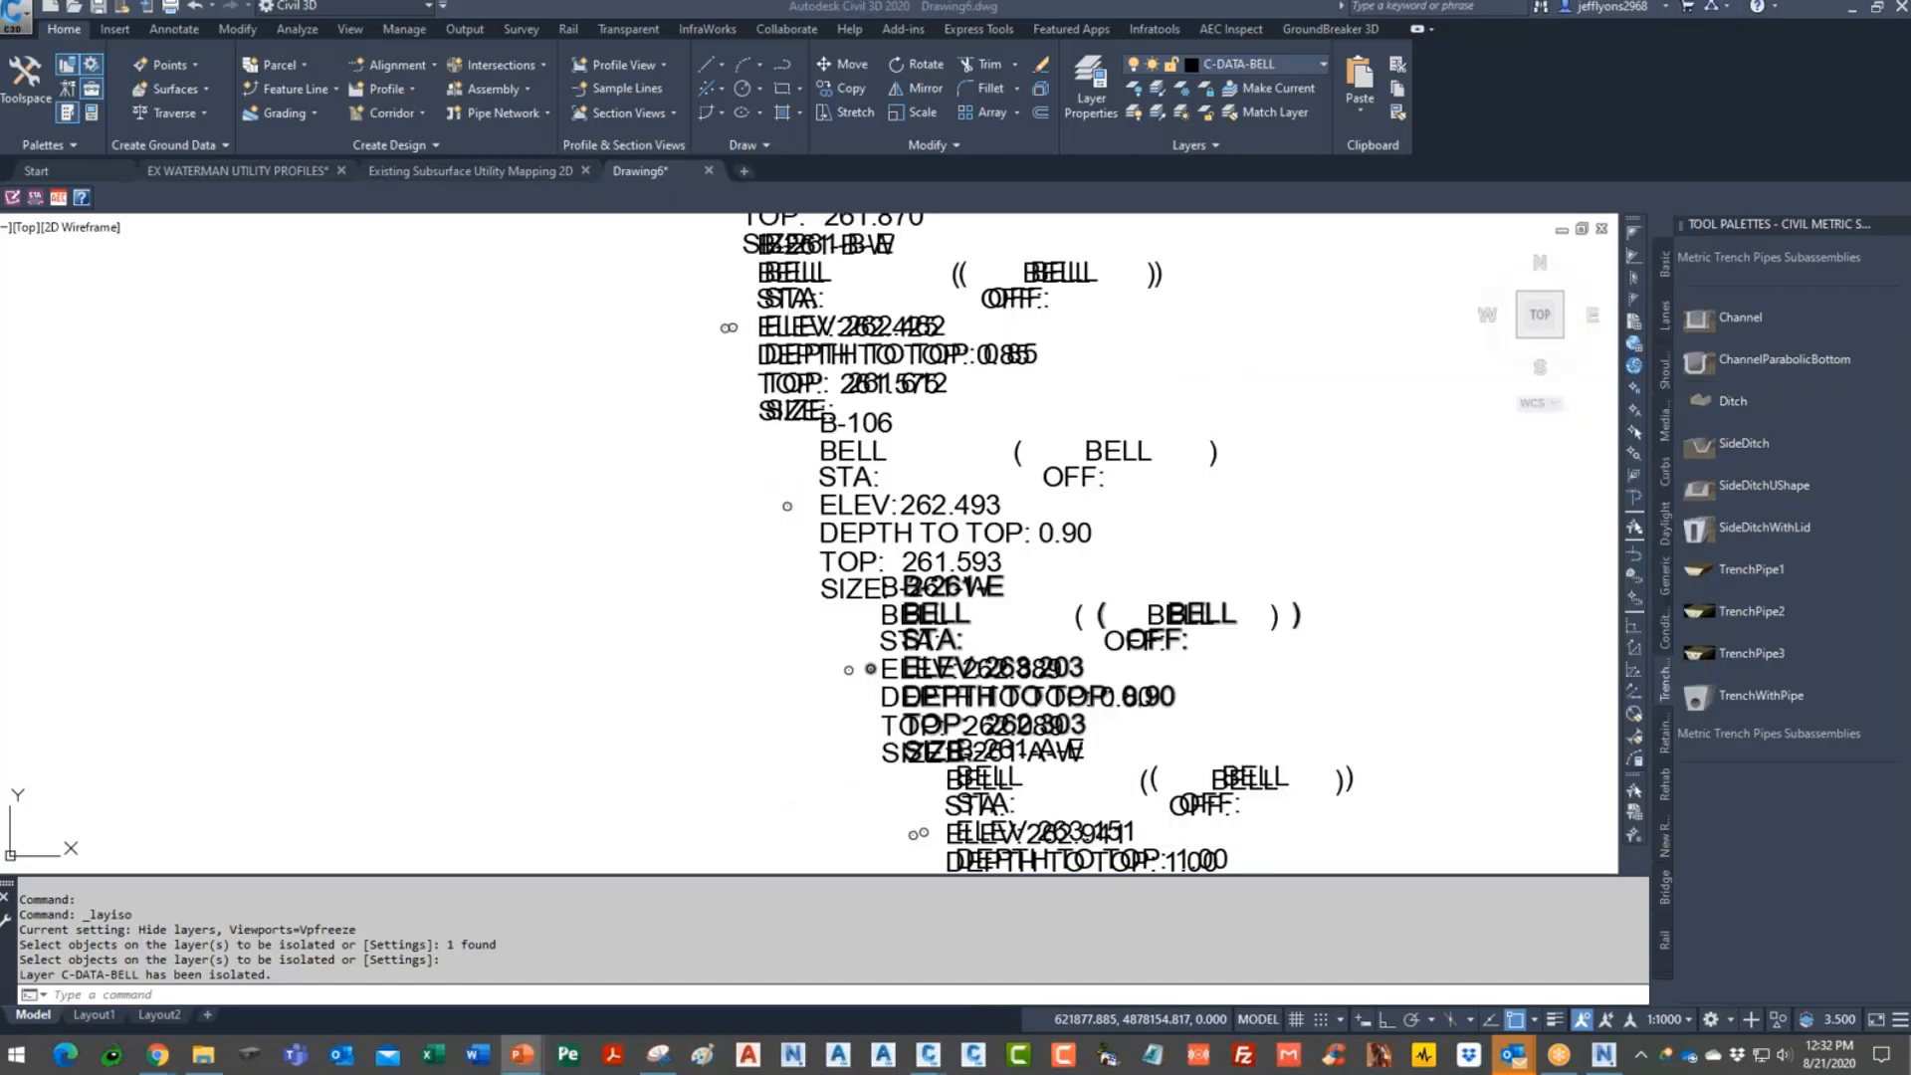
key("alt+Tab")
key("alt+Tab")
key("alt+Tab")
key("alt+Tab")
key("alt+Tab")
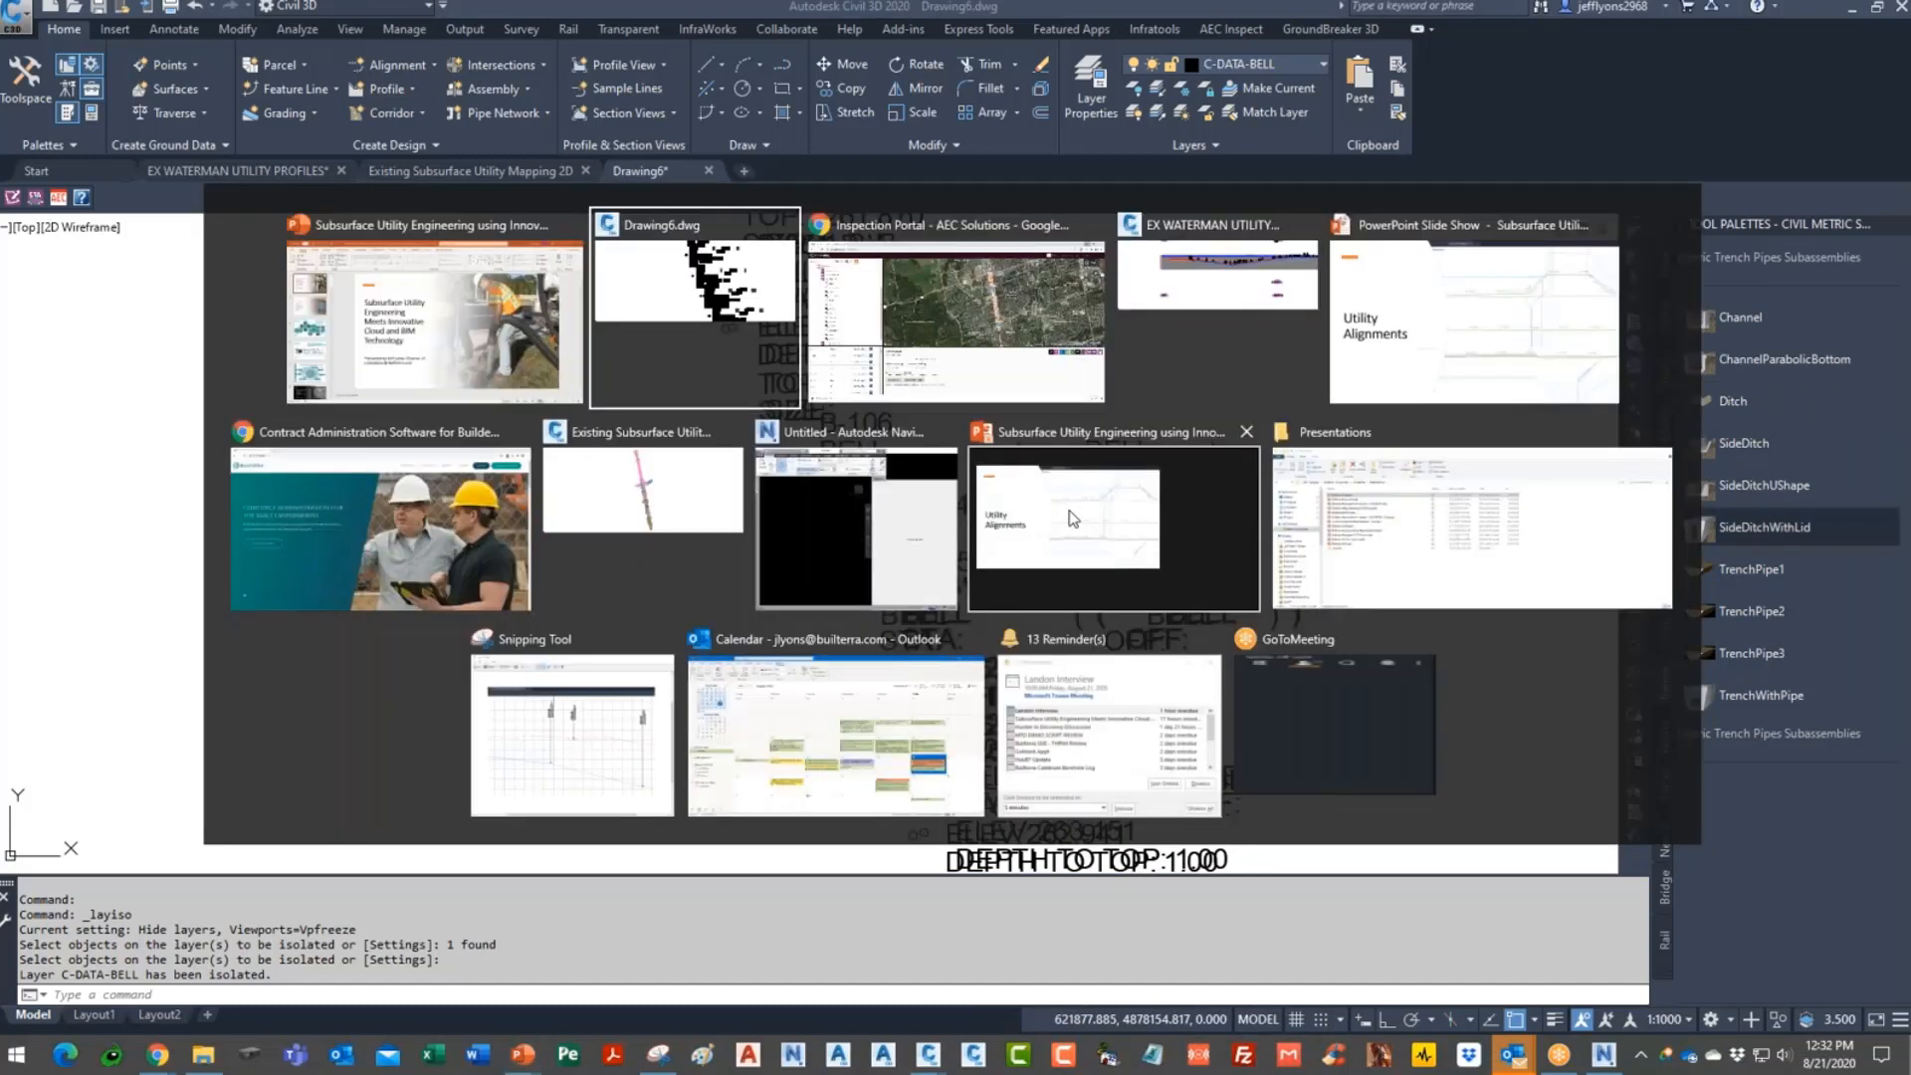
key("alt+Tab")
key("alt+Tab")
key("alt+Tab")
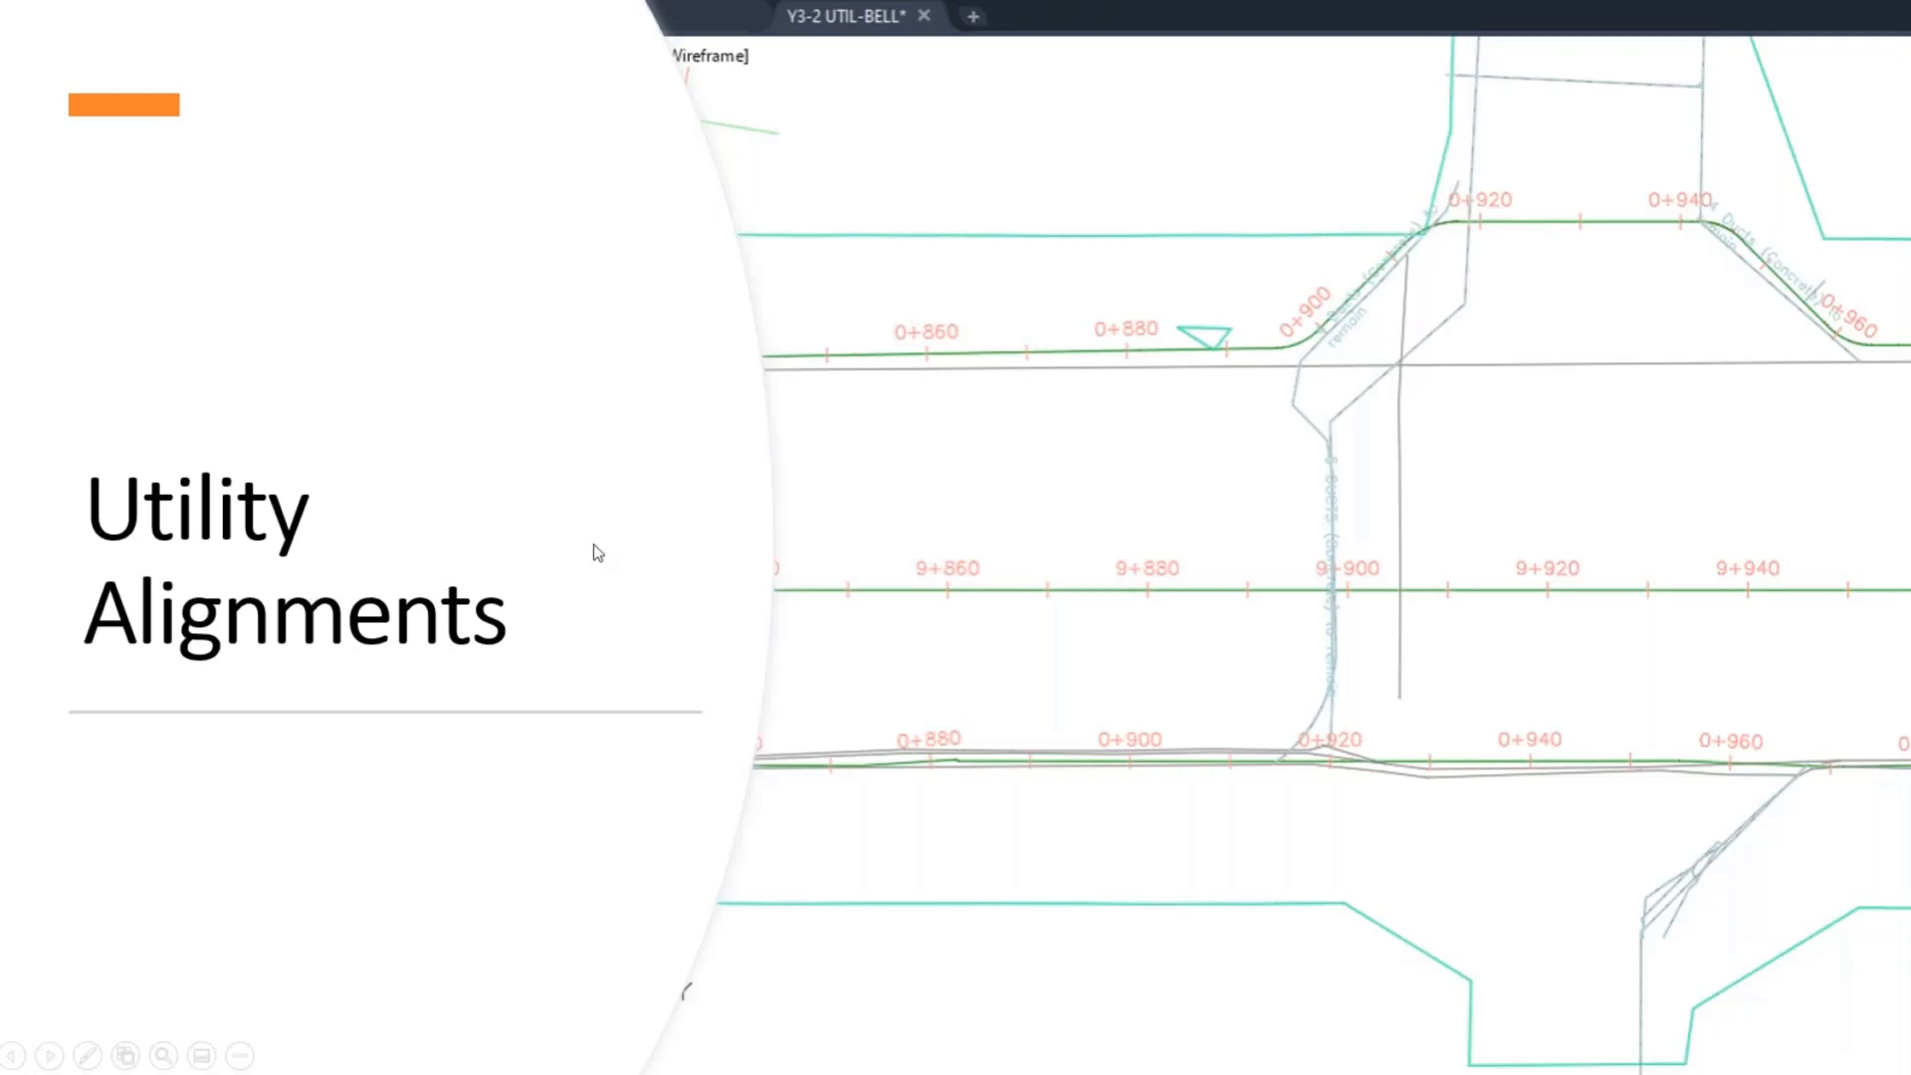
- Advance through the Testpits and Crossings slides to Utility Daylight Sections
left_click(1117, 519)
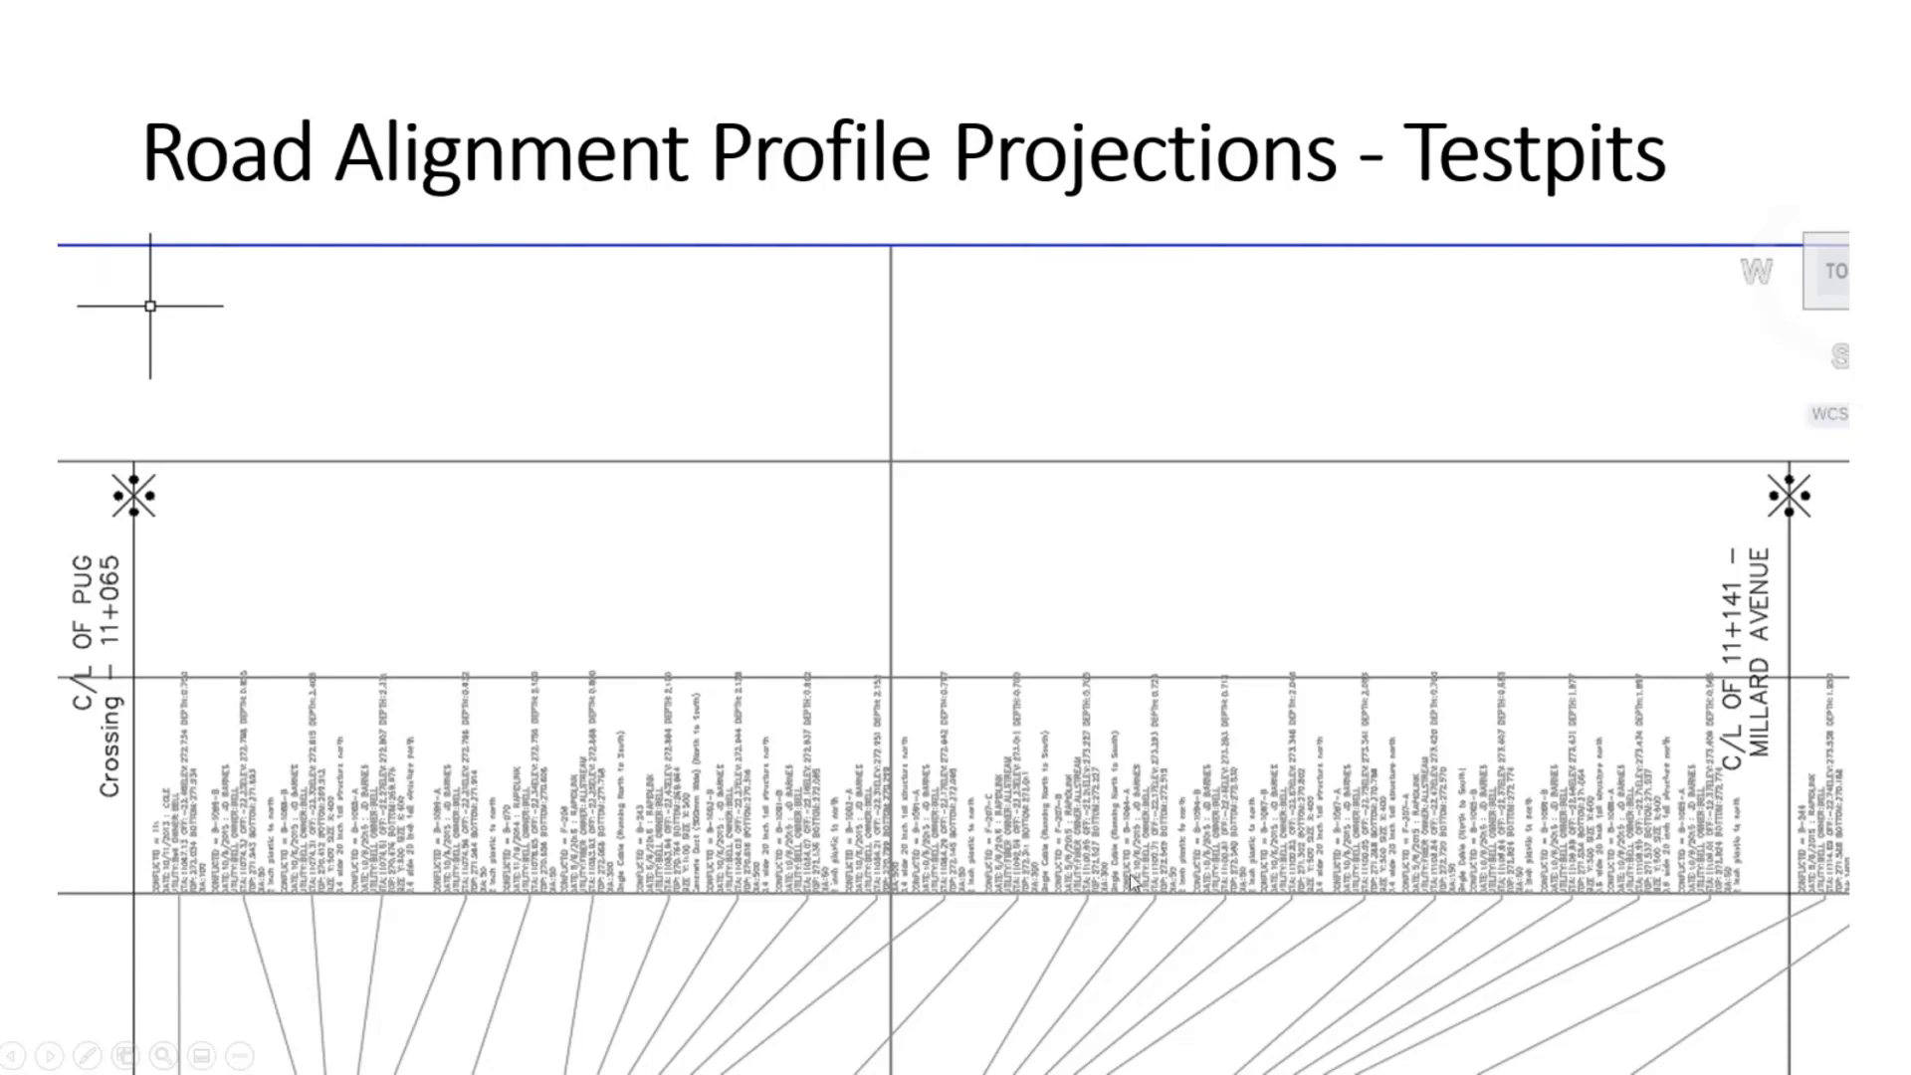
left_click(1198, 569)
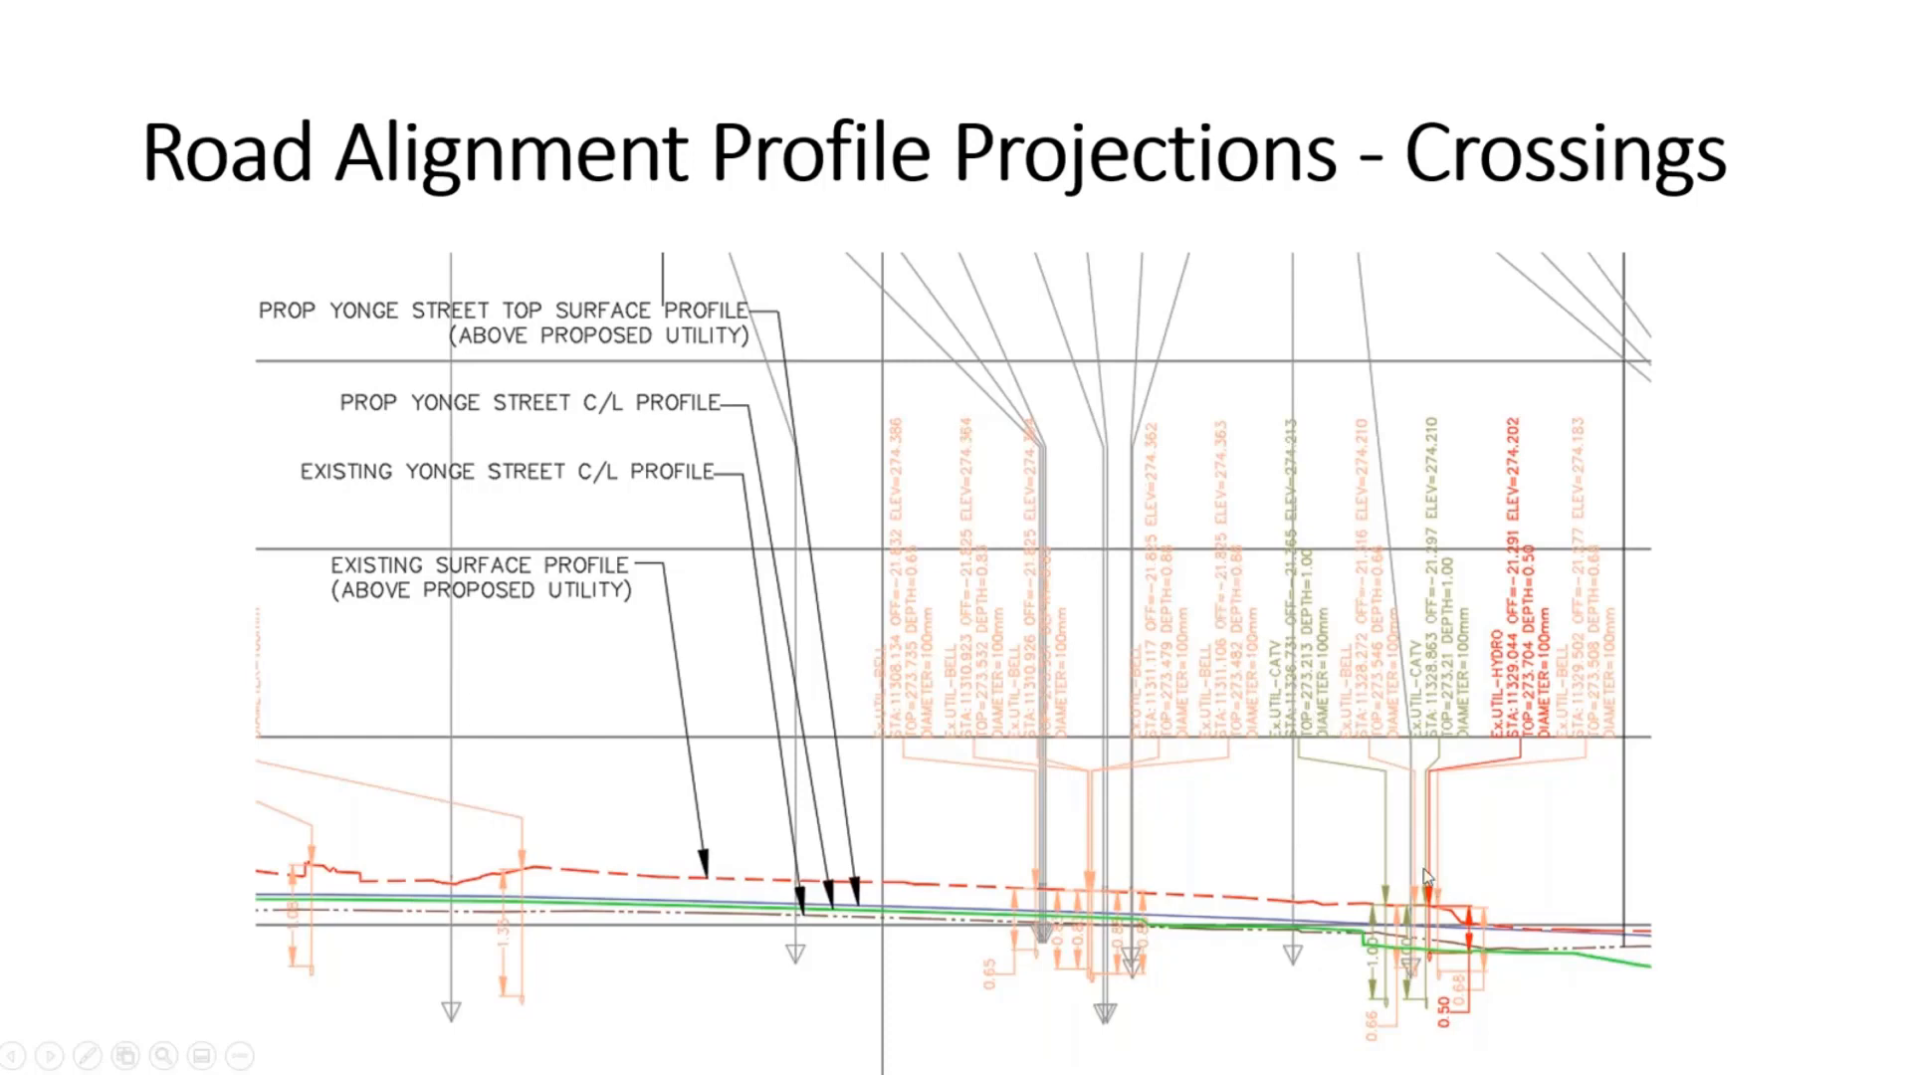
left_click(1204, 525)
- Erase all 799 isolated line objects in Drawing6 with a selection window
key("alt+Tab")
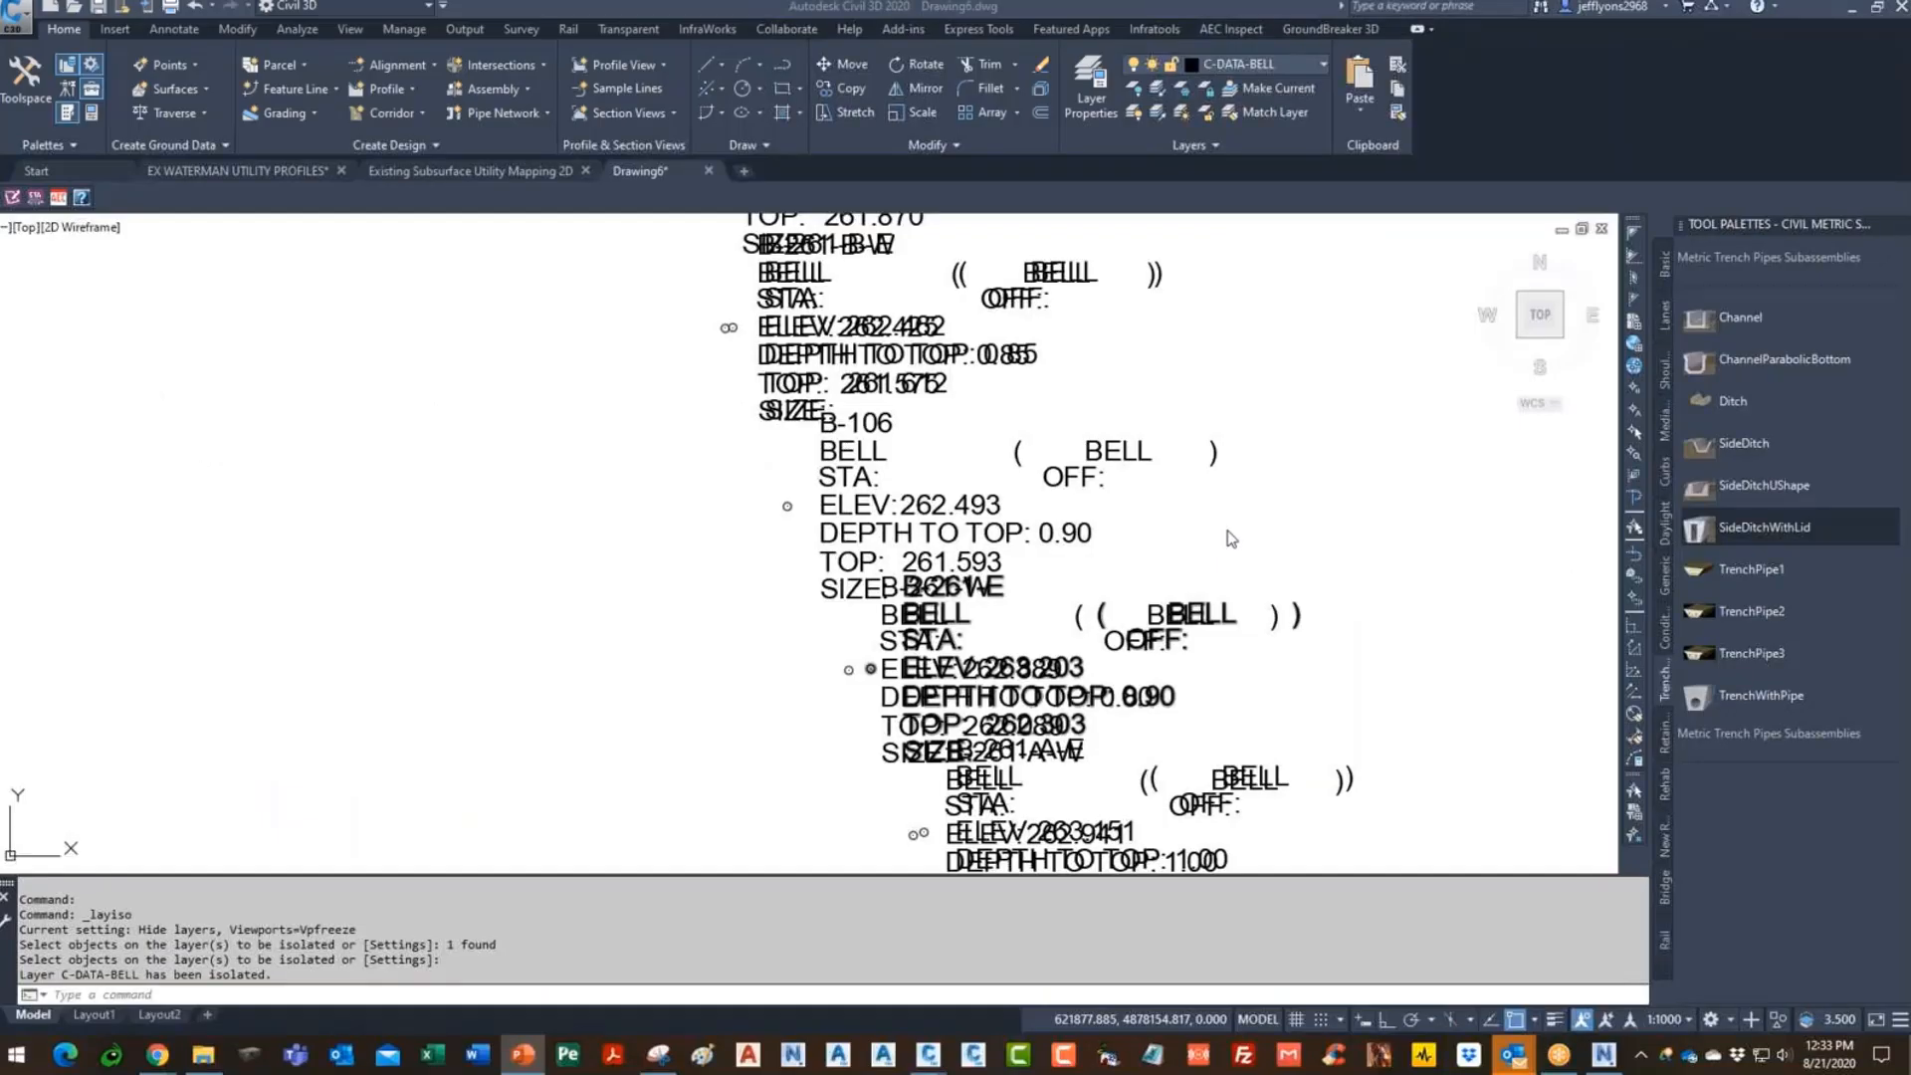
scroll(1111, 623, "down", 5)
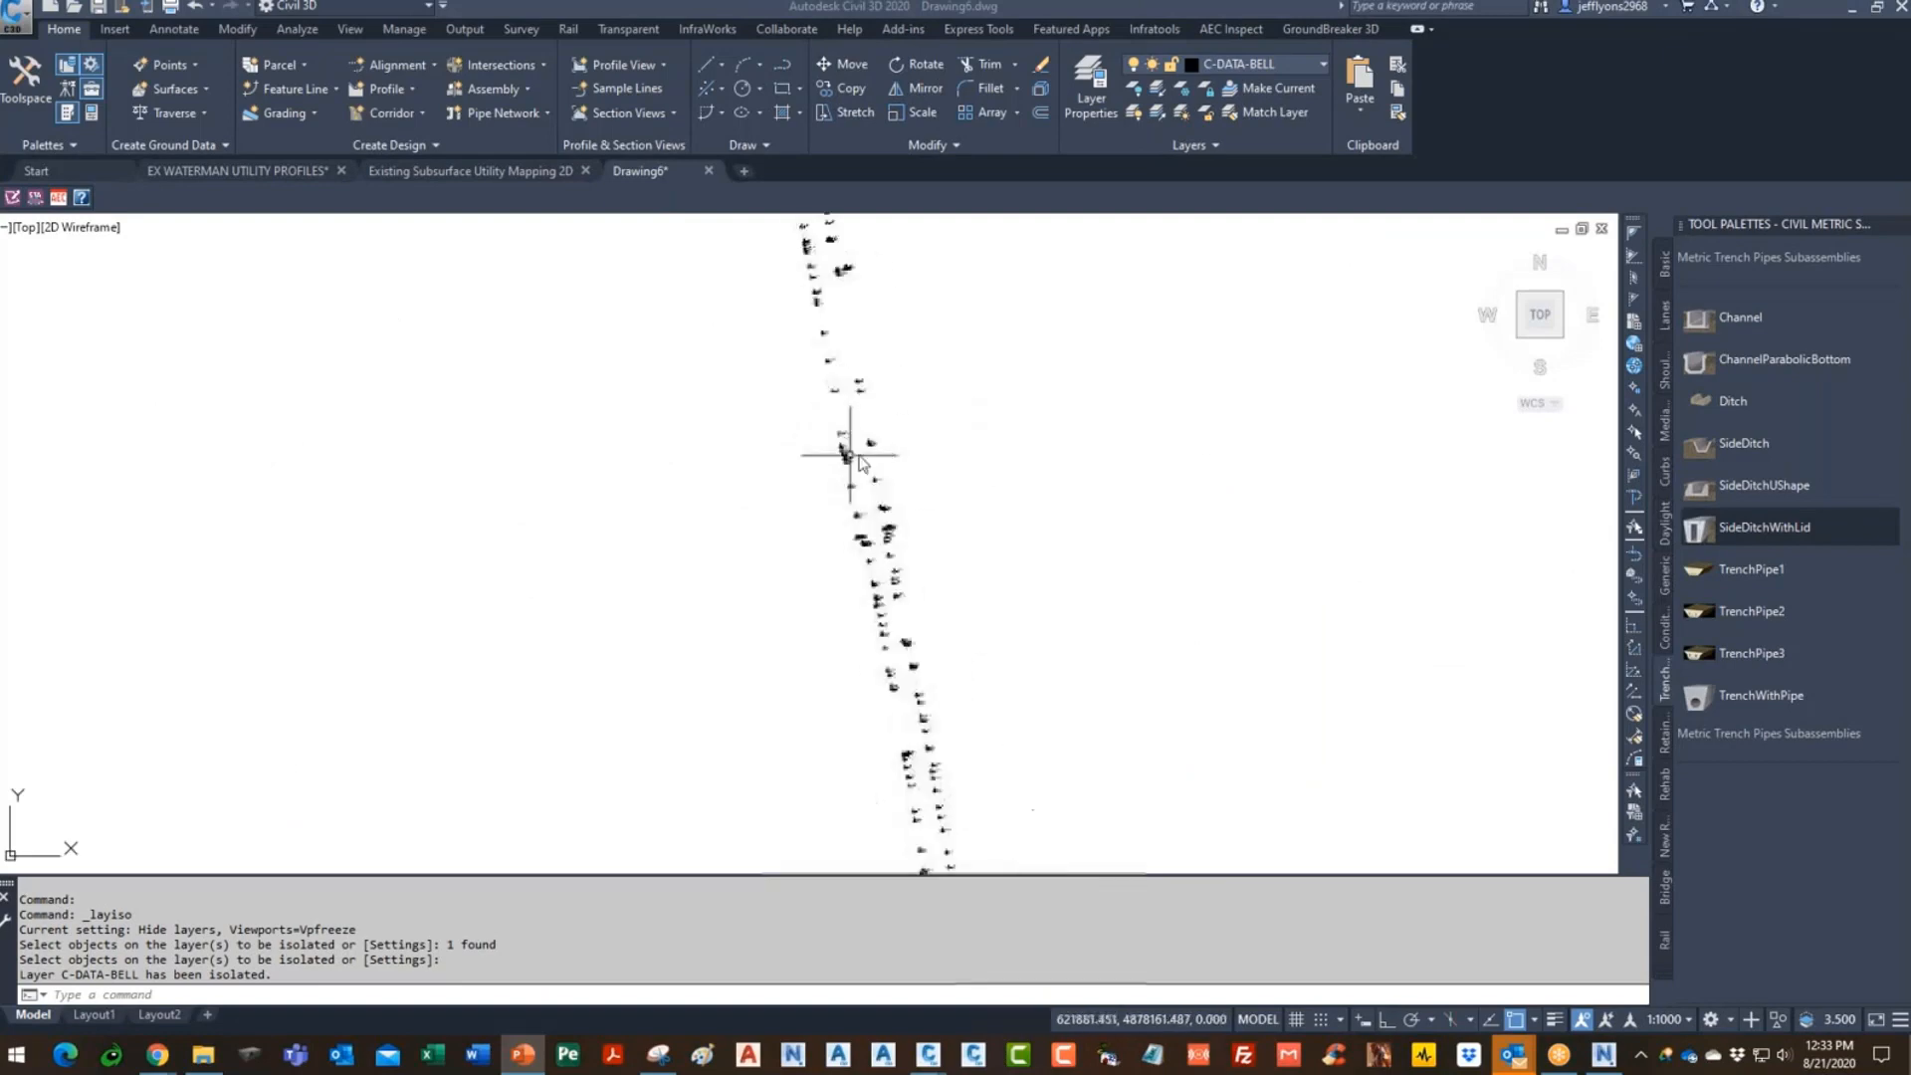
scroll(851, 440, "down", 2)
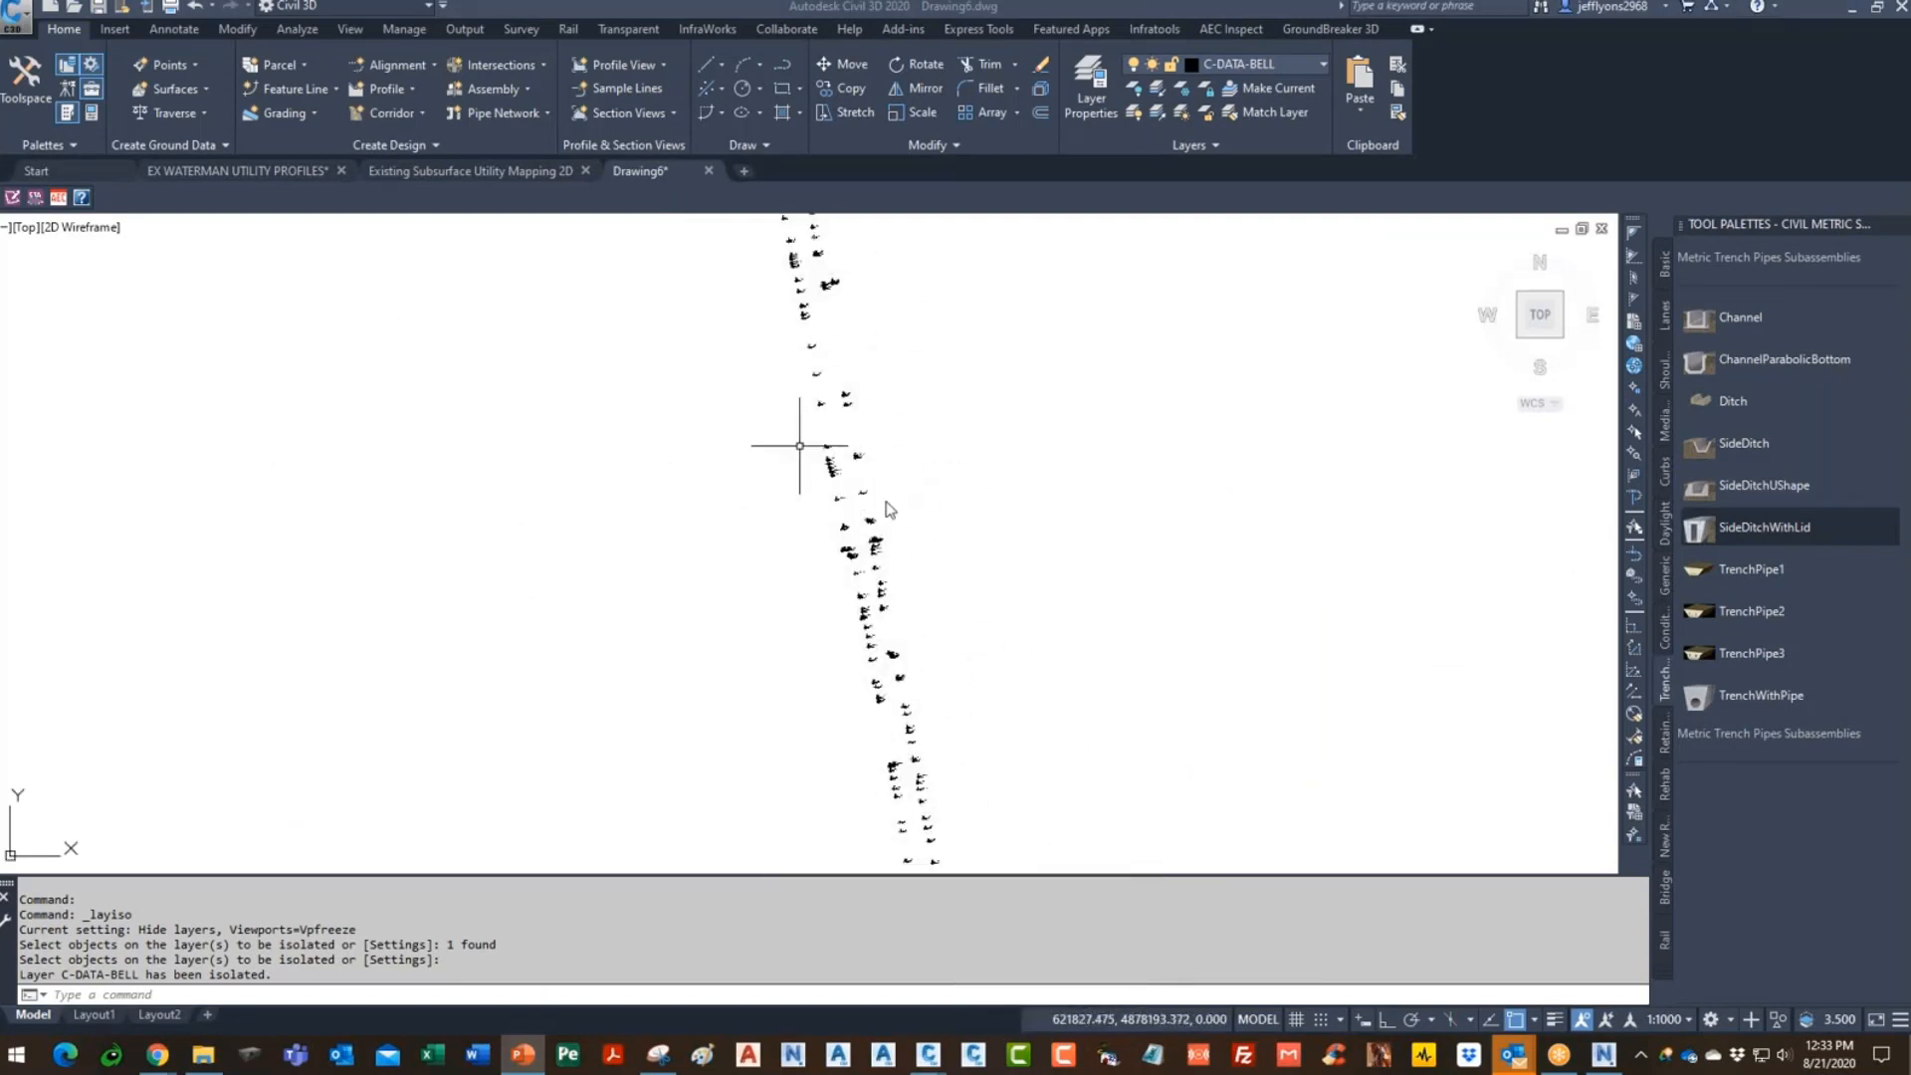
left_click(907, 491)
left_click(895, 426)
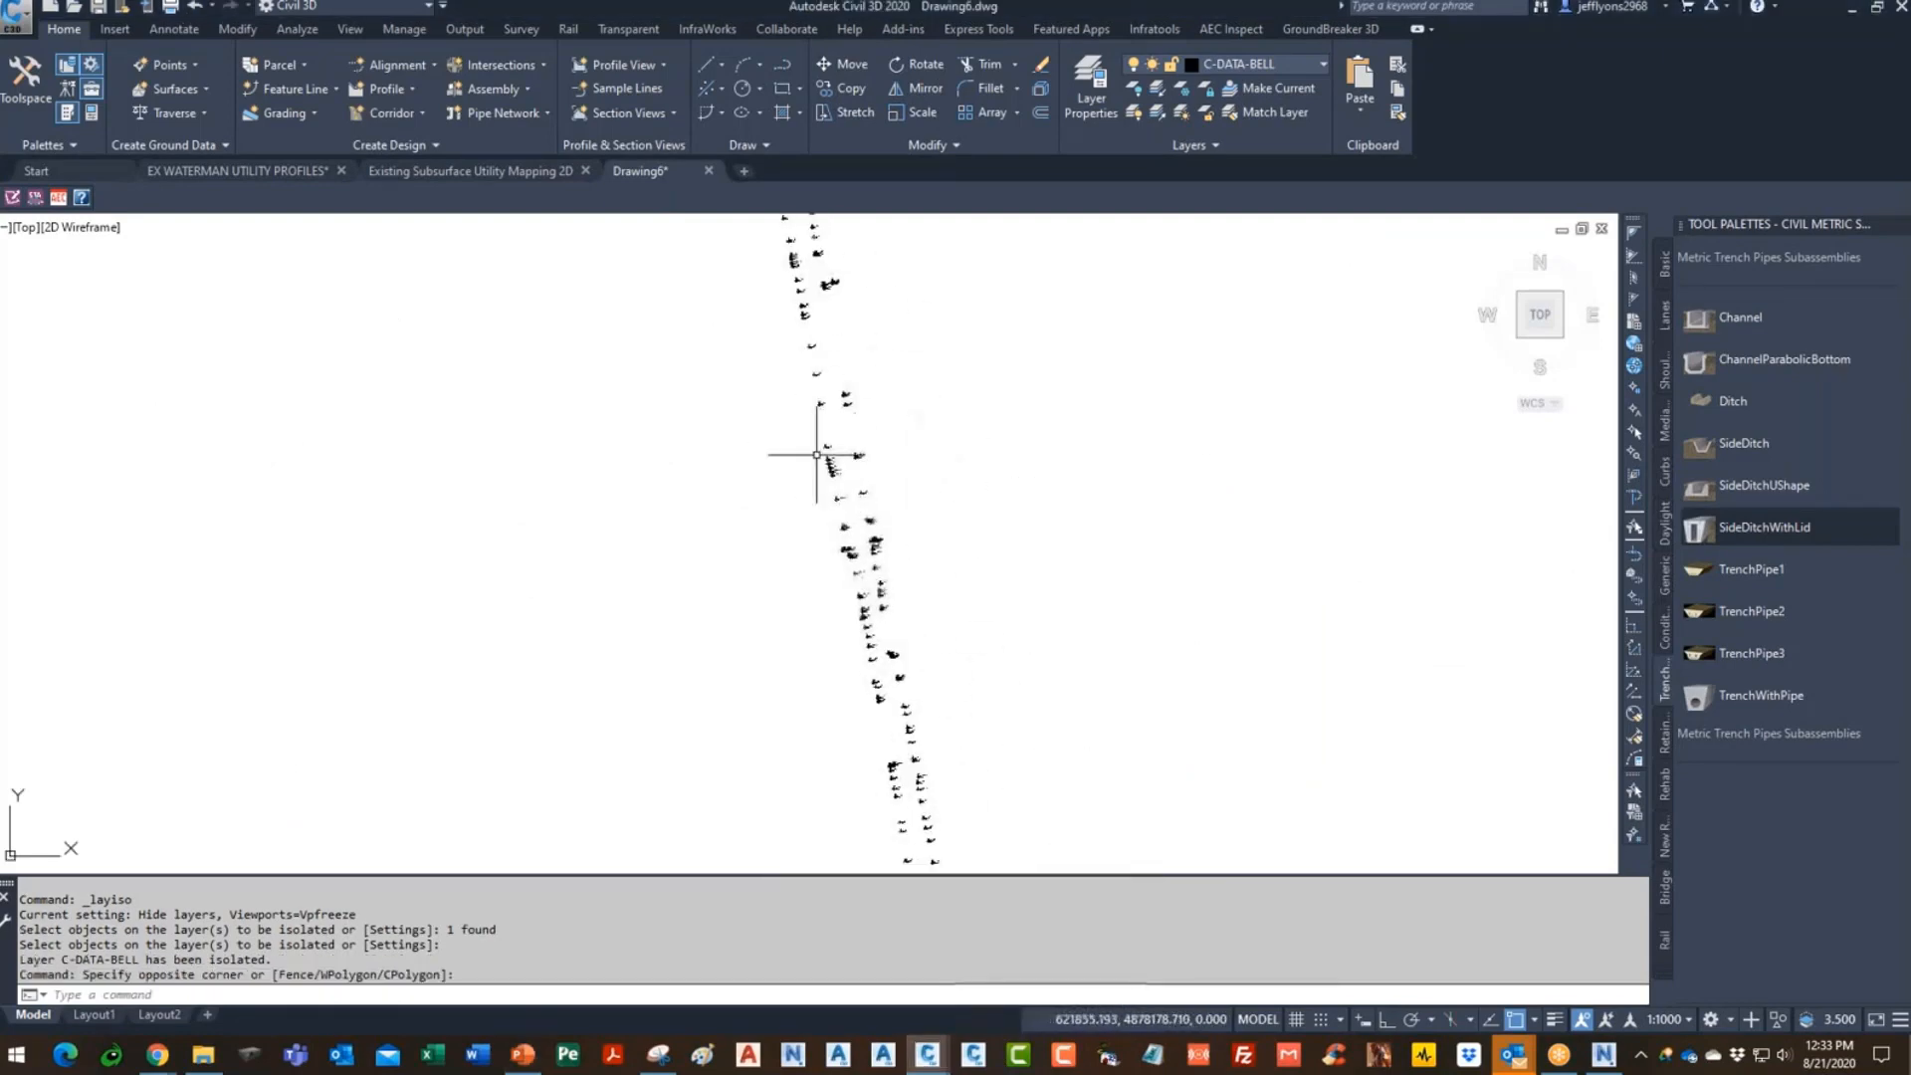
scroll(852, 457, "down", 3)
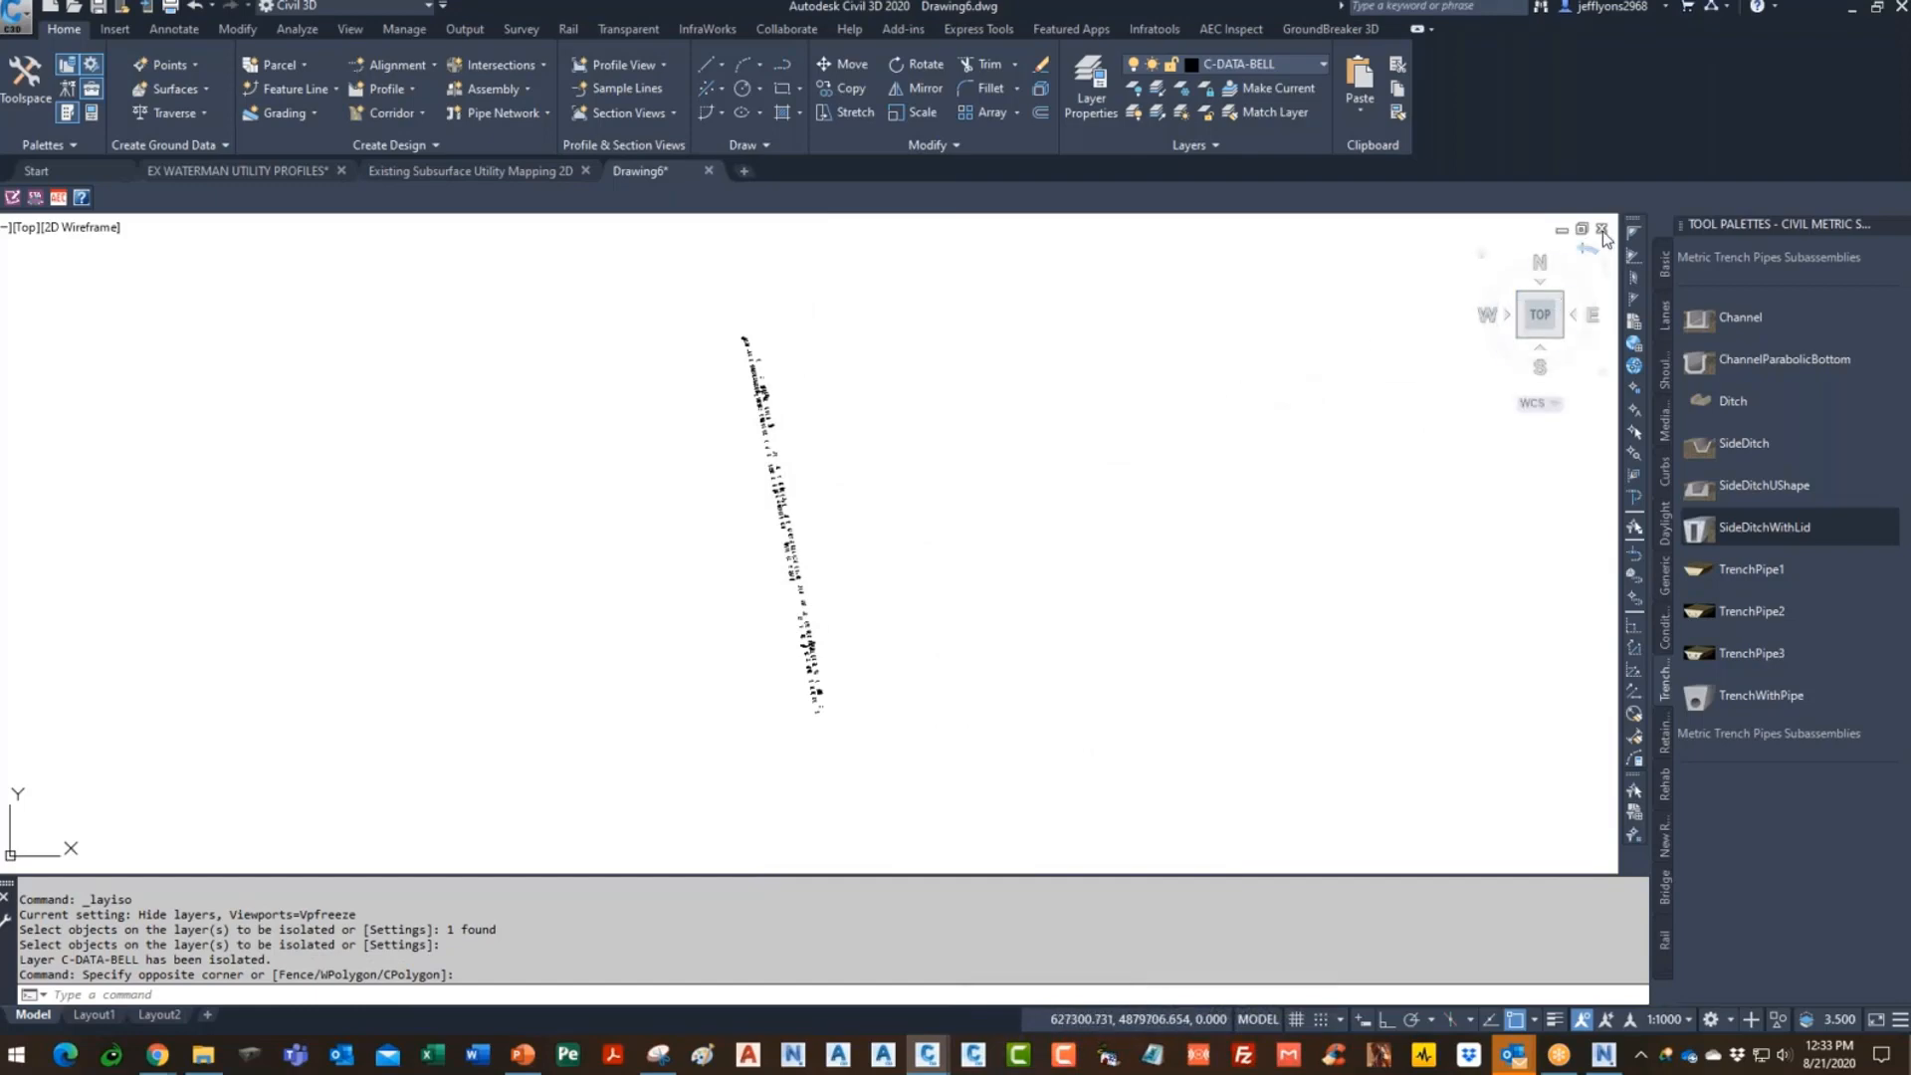
scroll(810, 521, "up", 3)
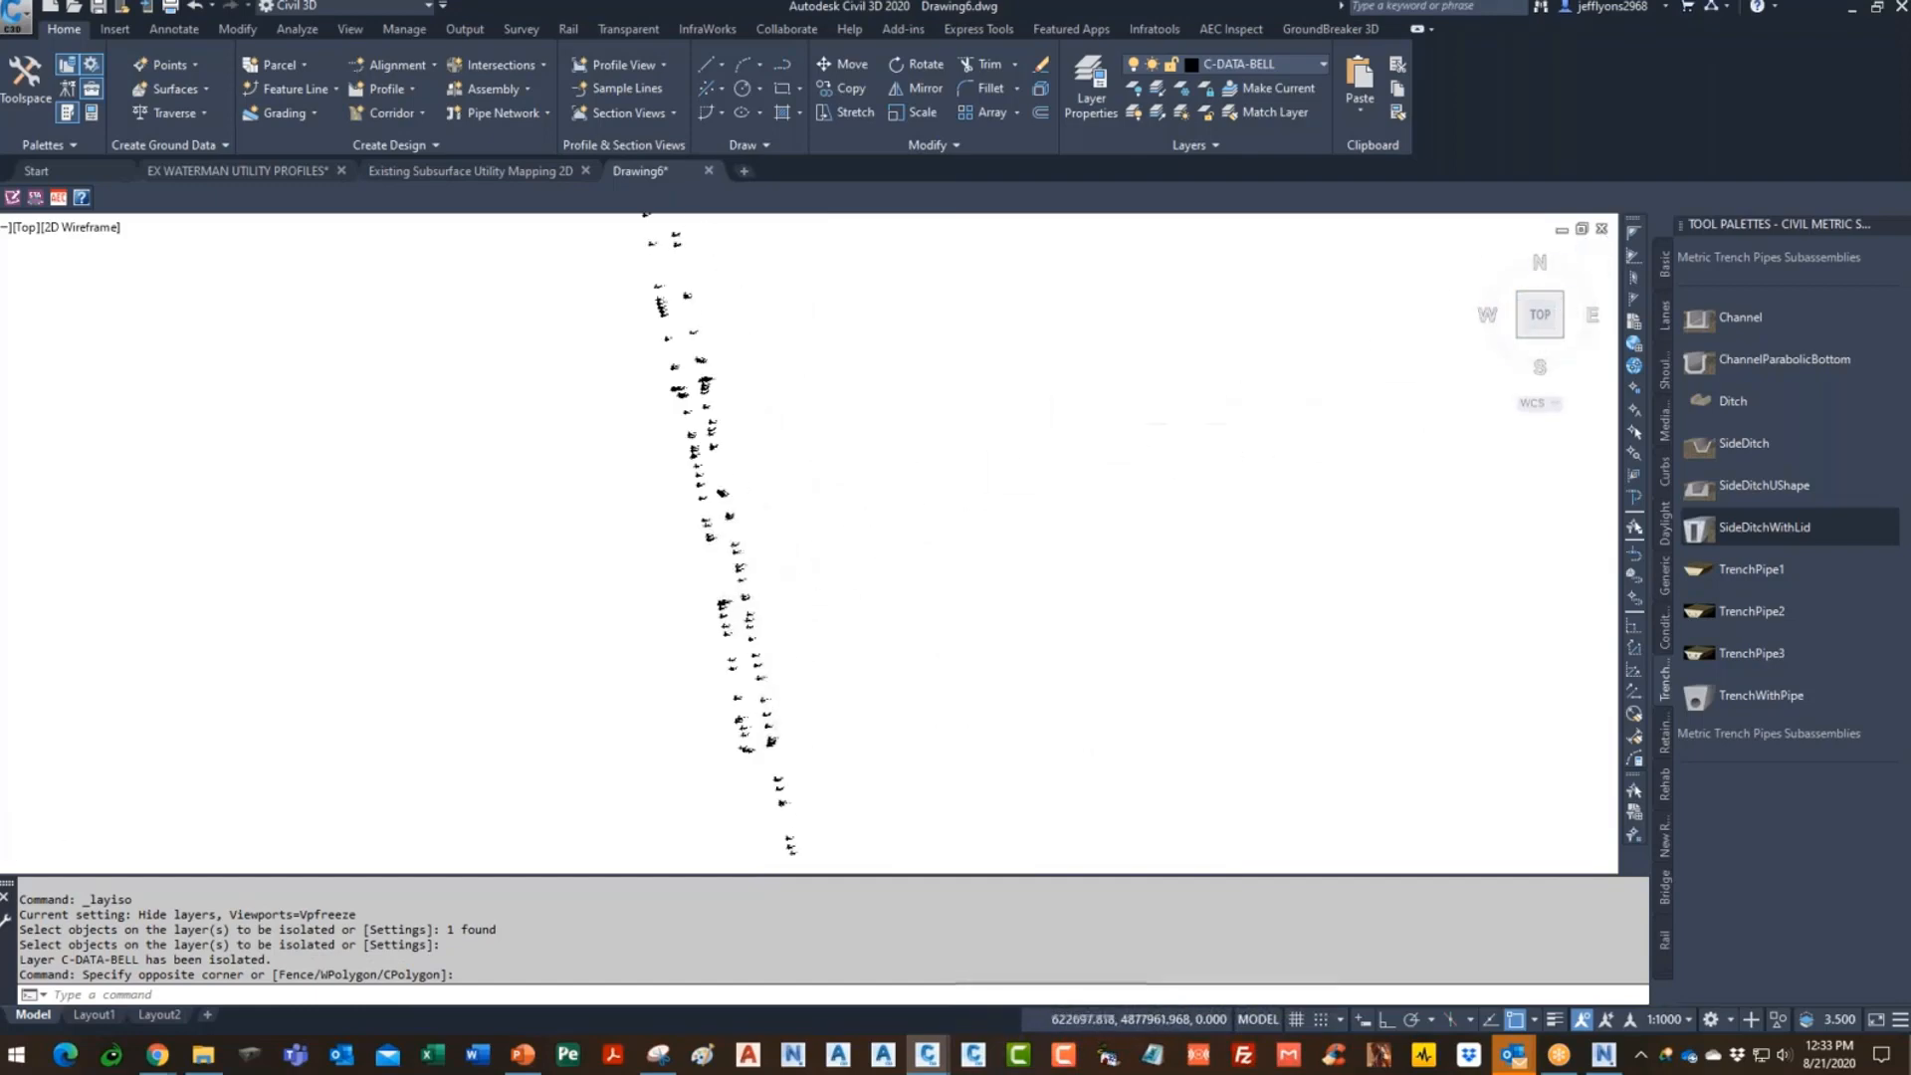
scroll(1090, 528, "down", 5)
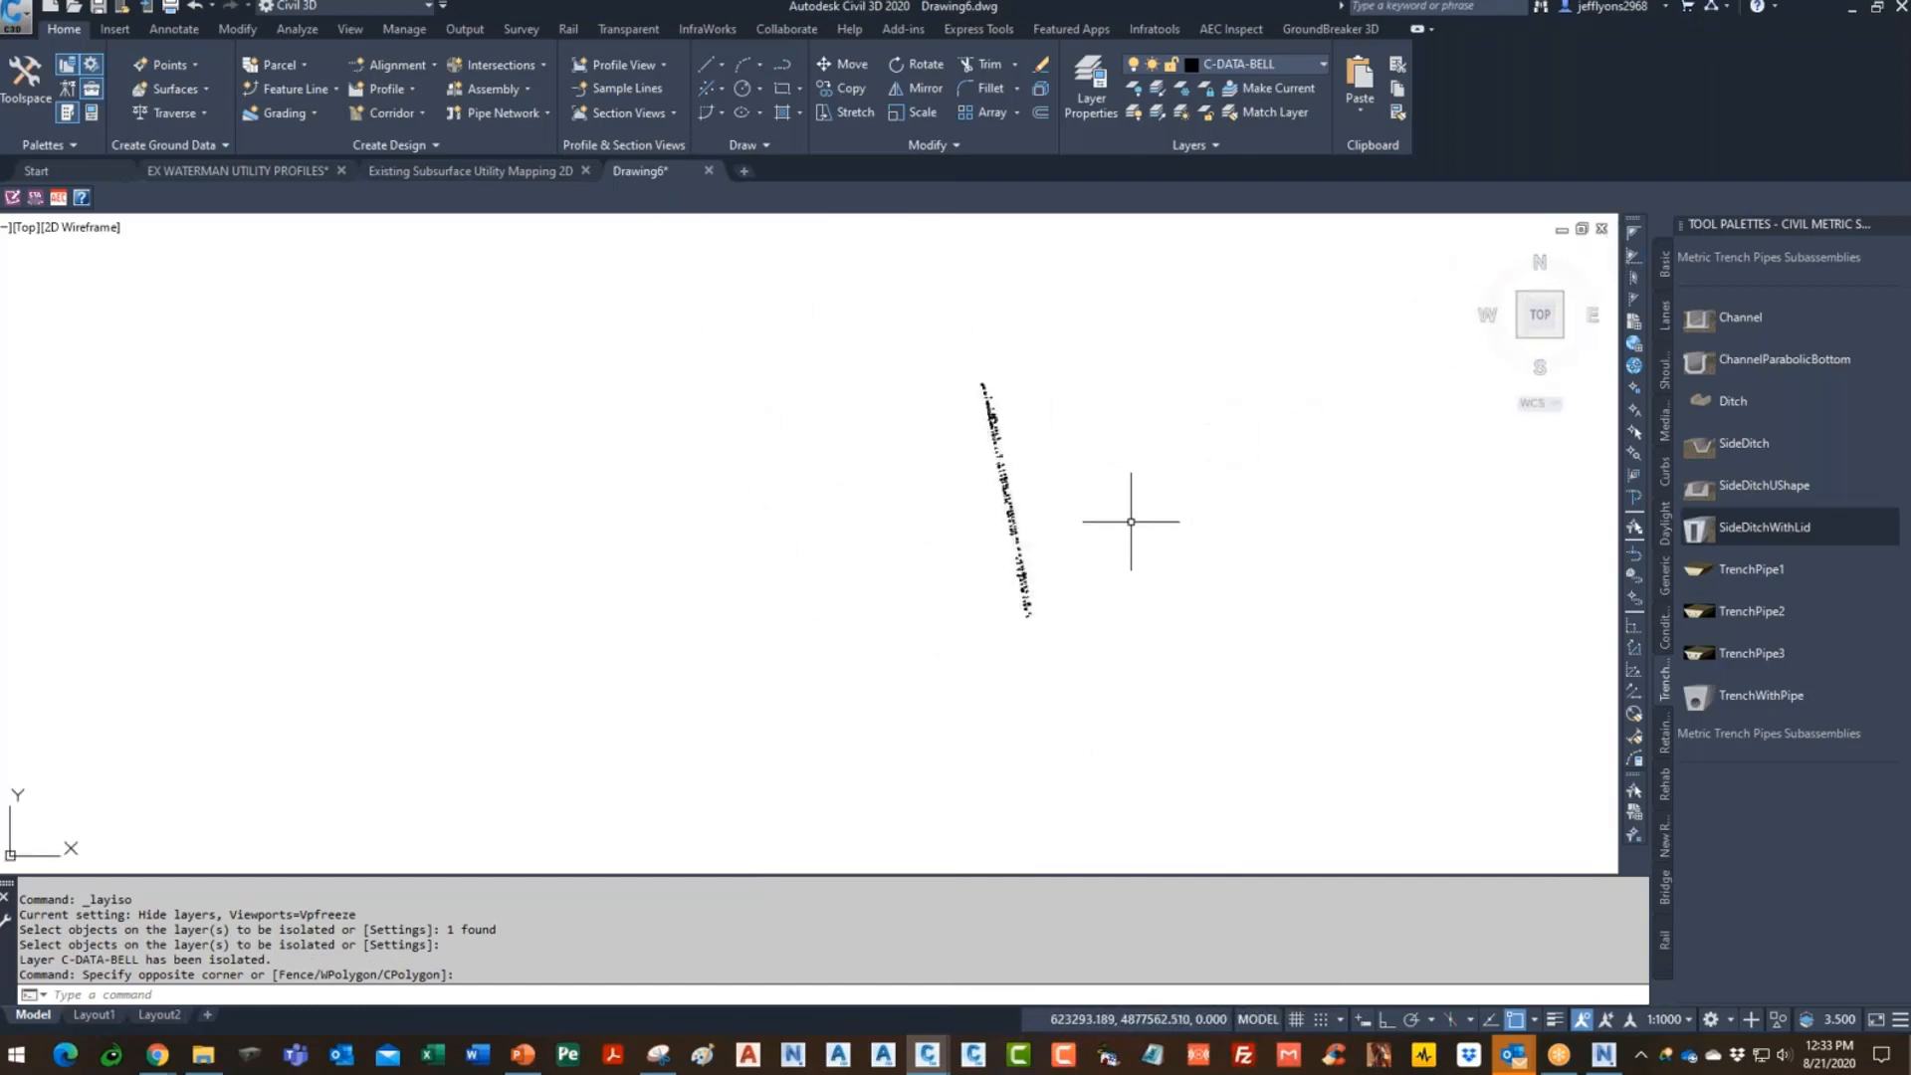
type("E")
key("Return")
left_click(1158, 329)
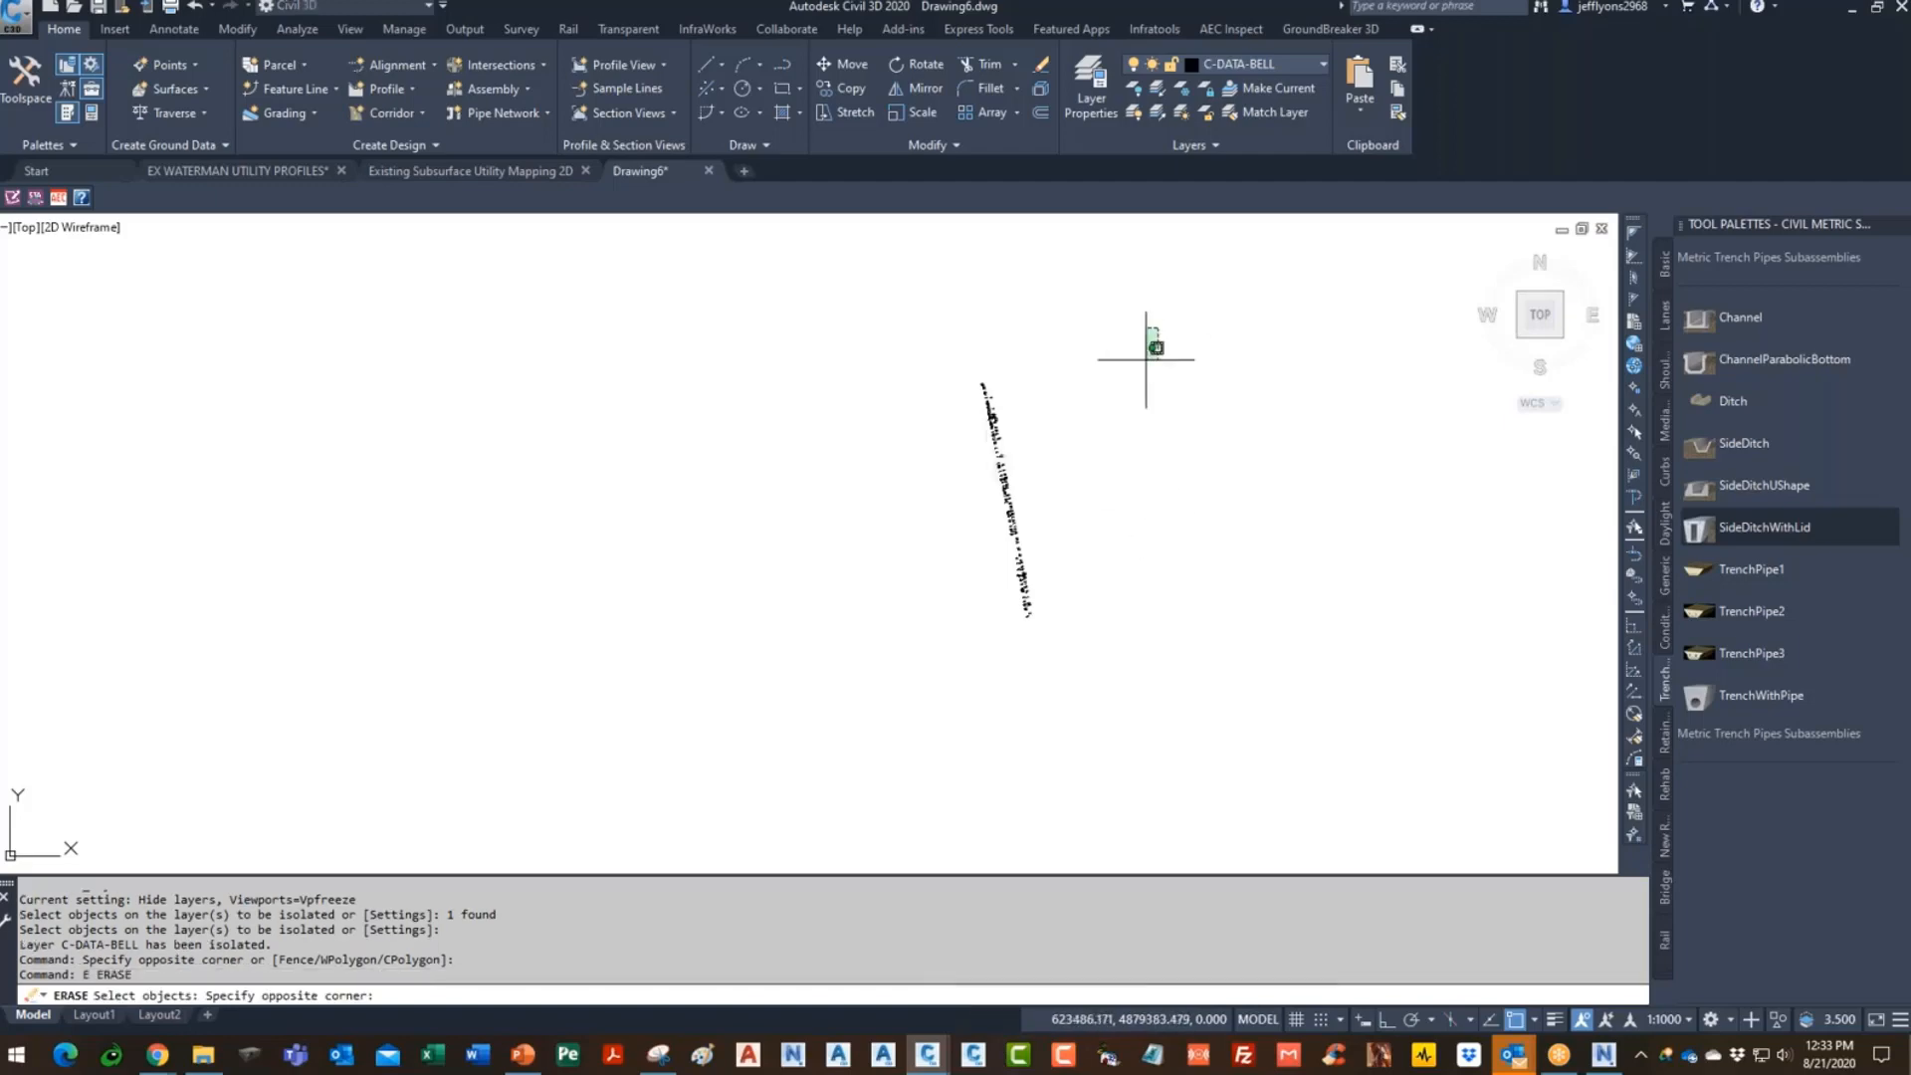
left_click(826, 729)
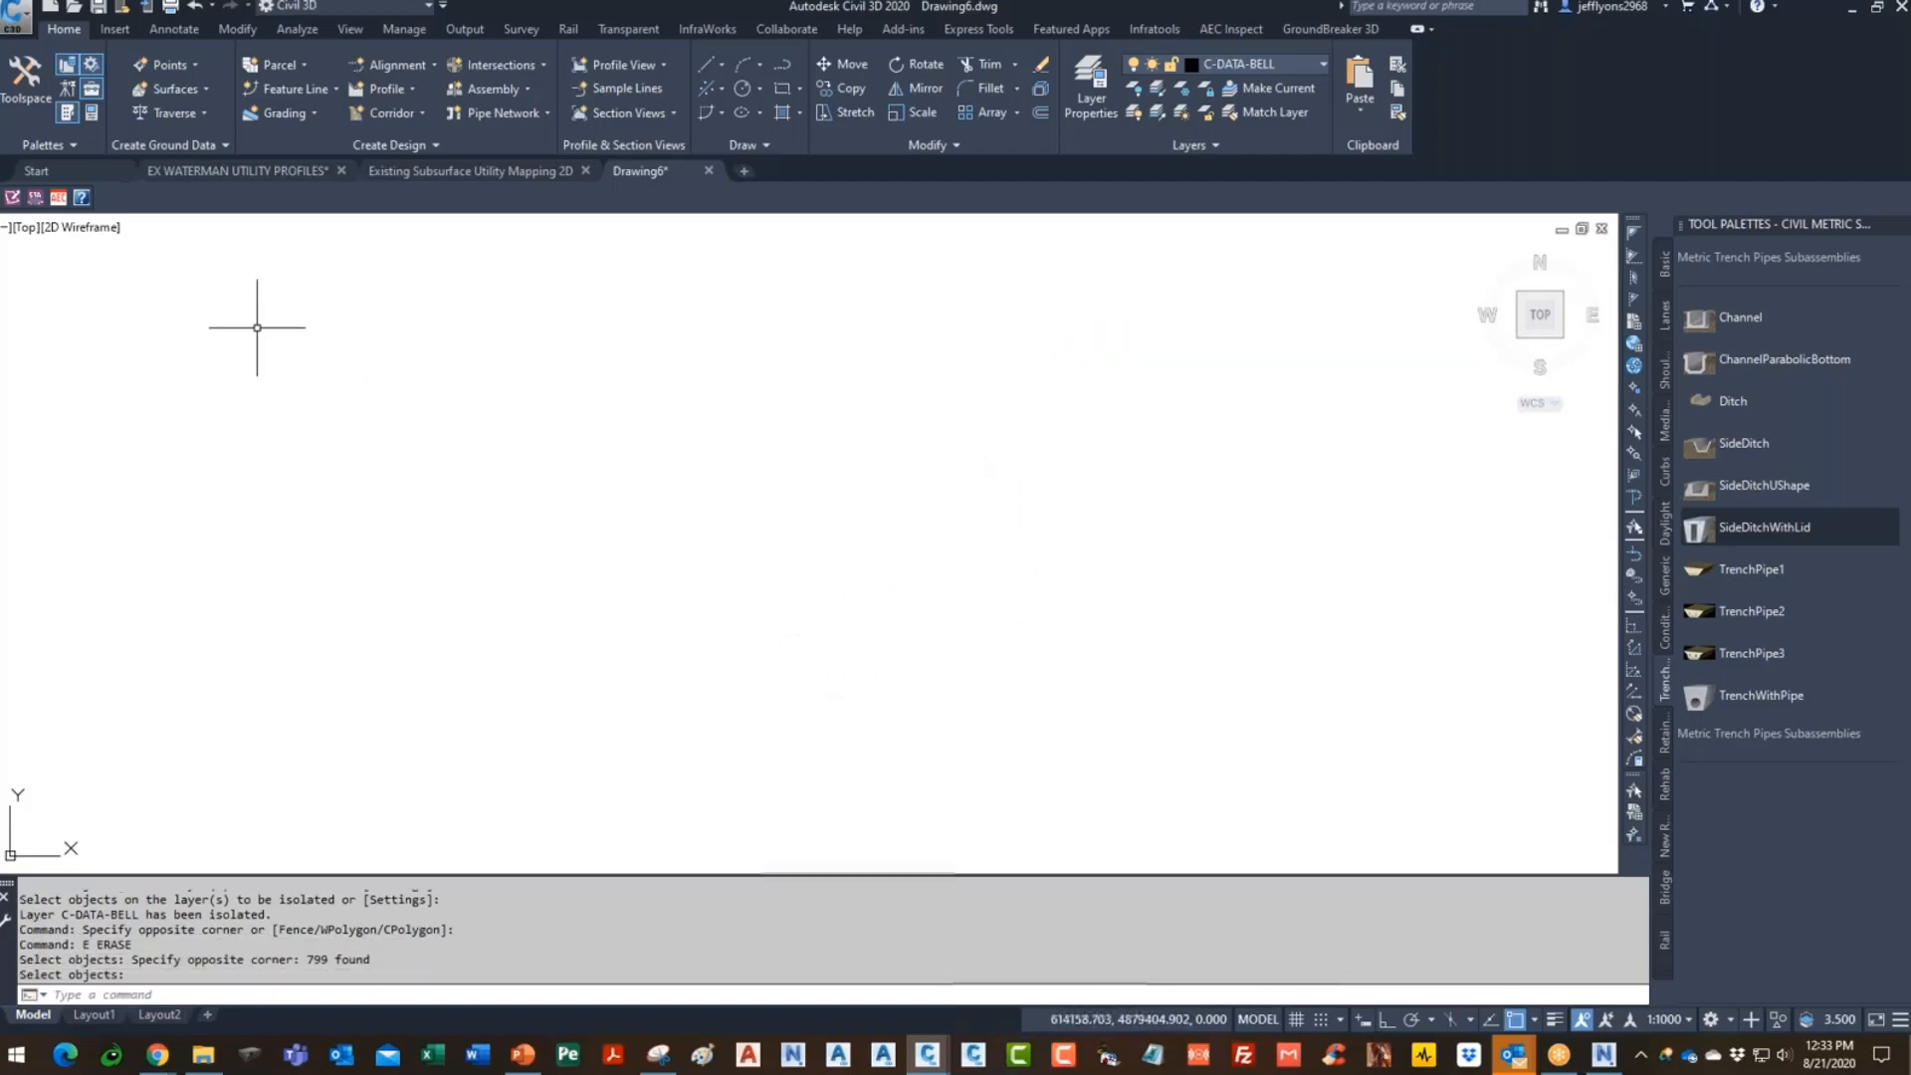
key("Return")
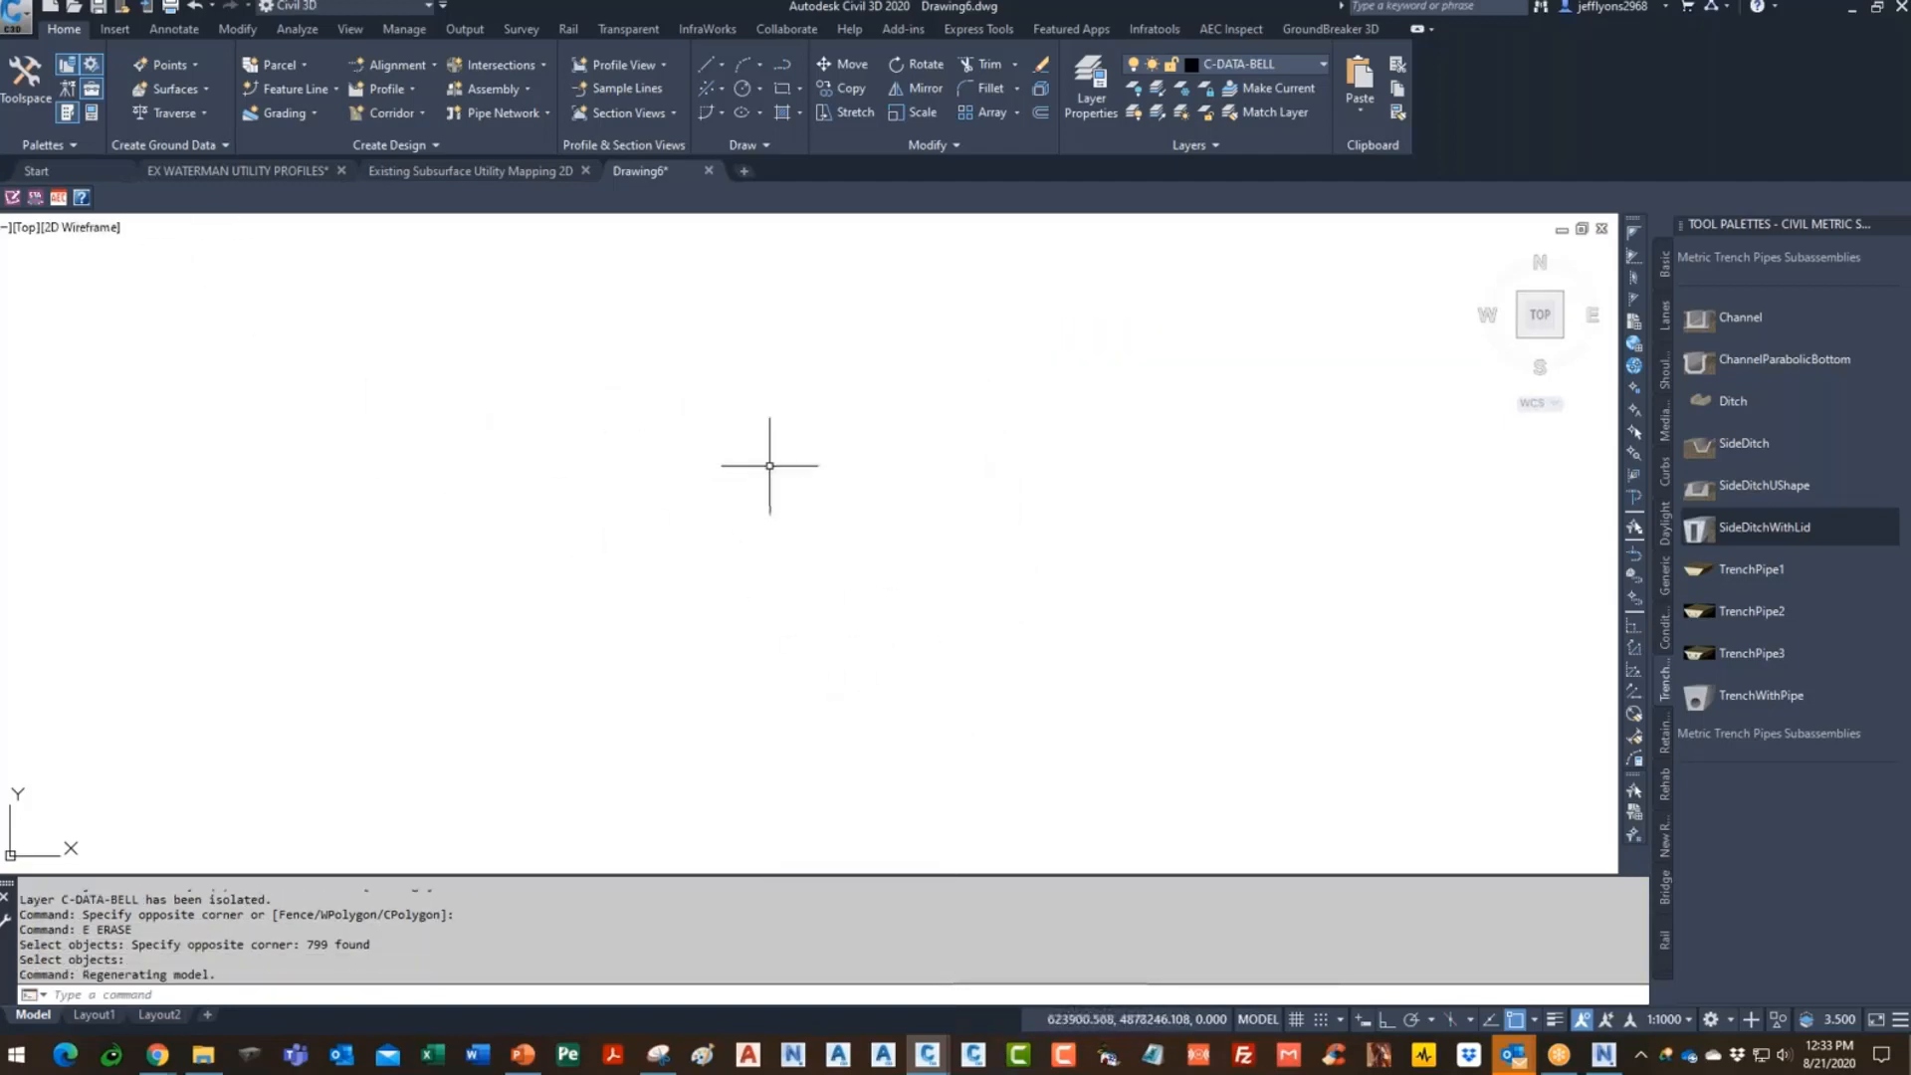
- Create a data-shortcut reference to the Y3.2-OG-1 surface from Toolspace
left_click(45, 92)
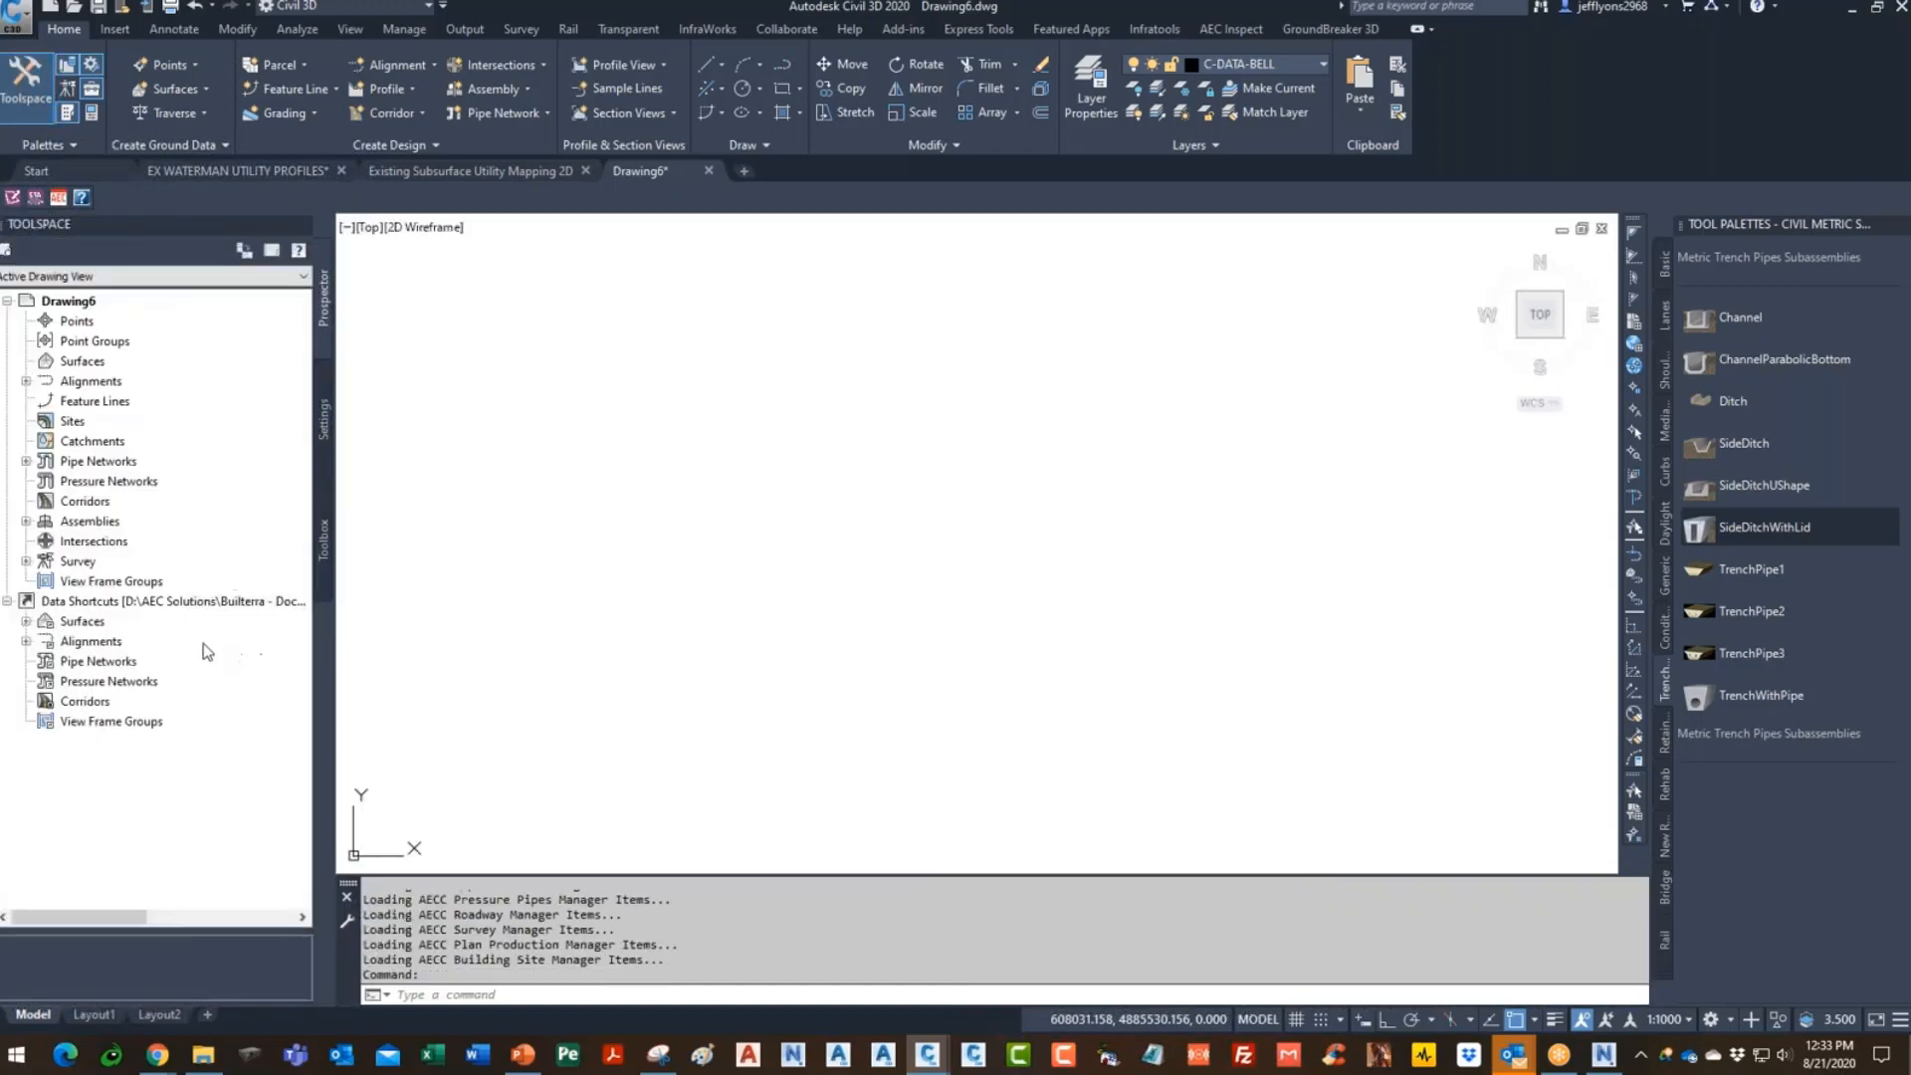
left_click(25, 621)
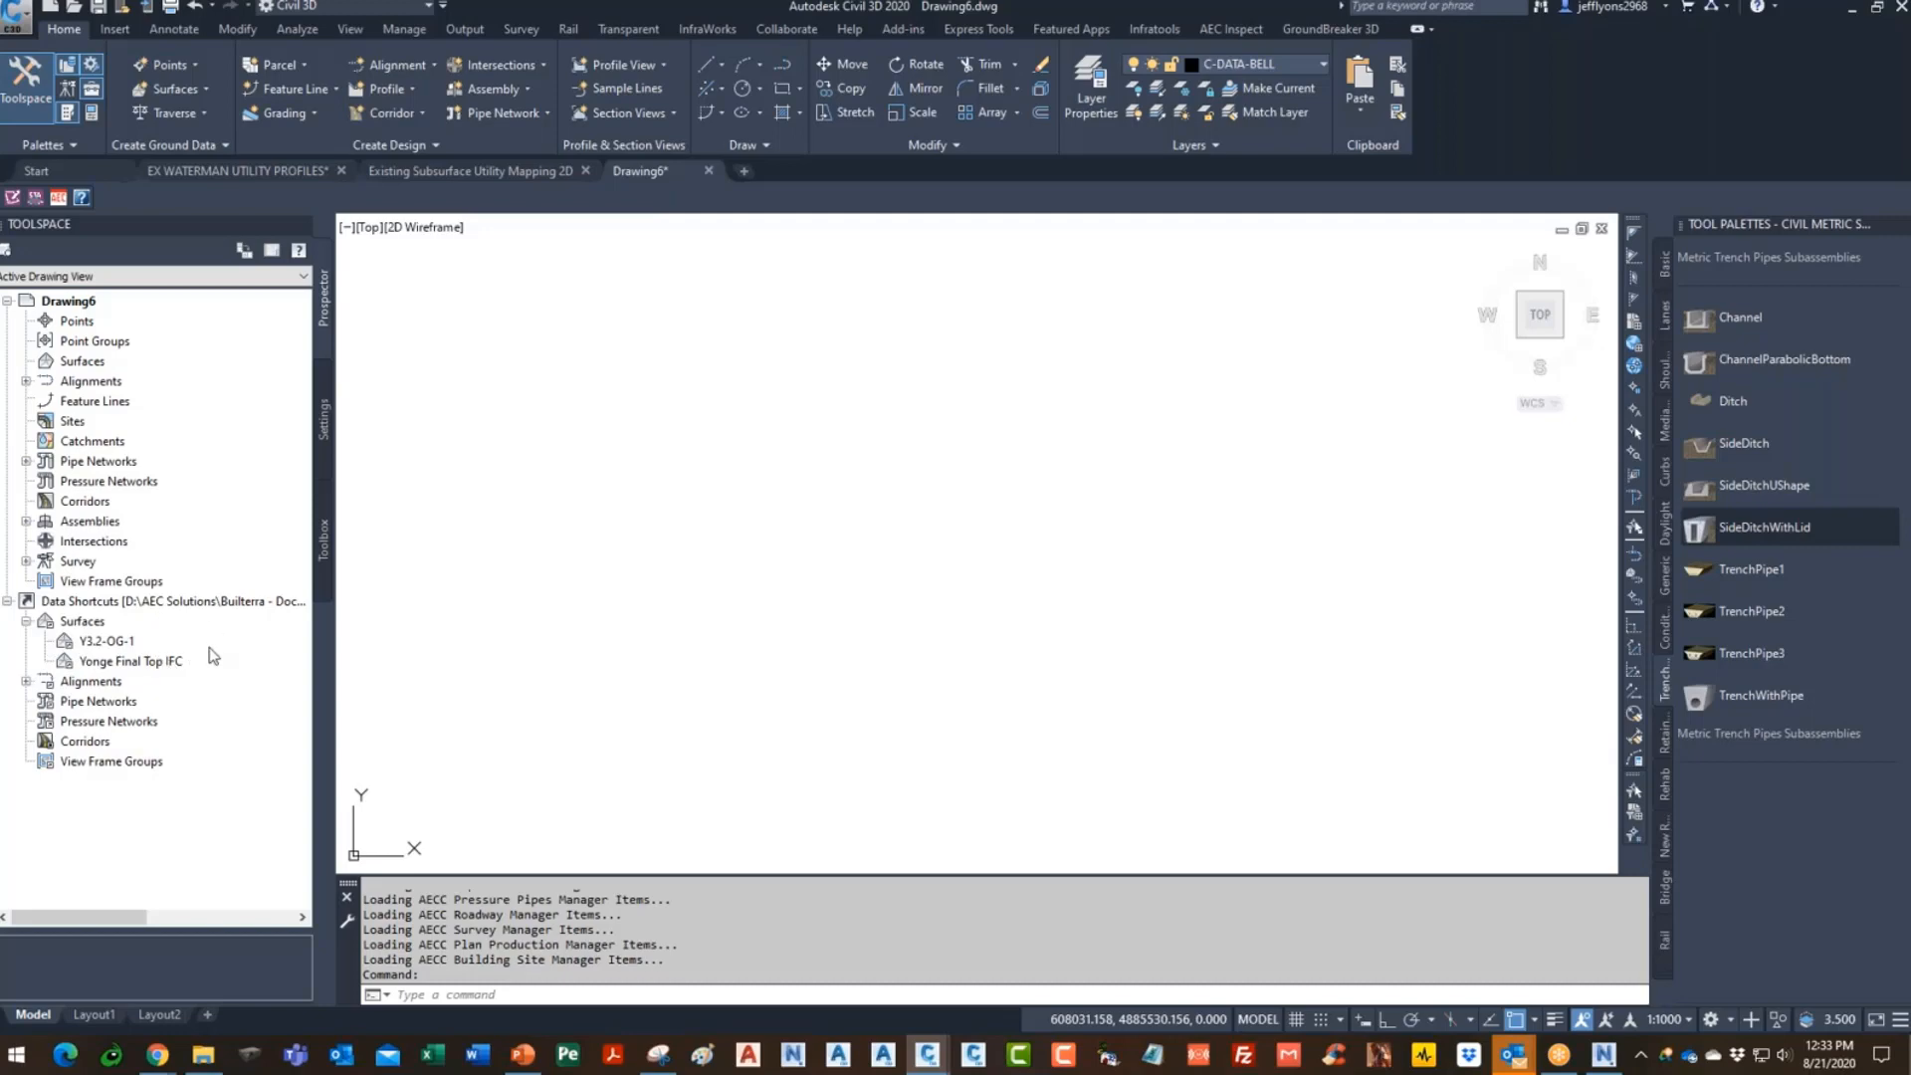
left_click(109, 642)
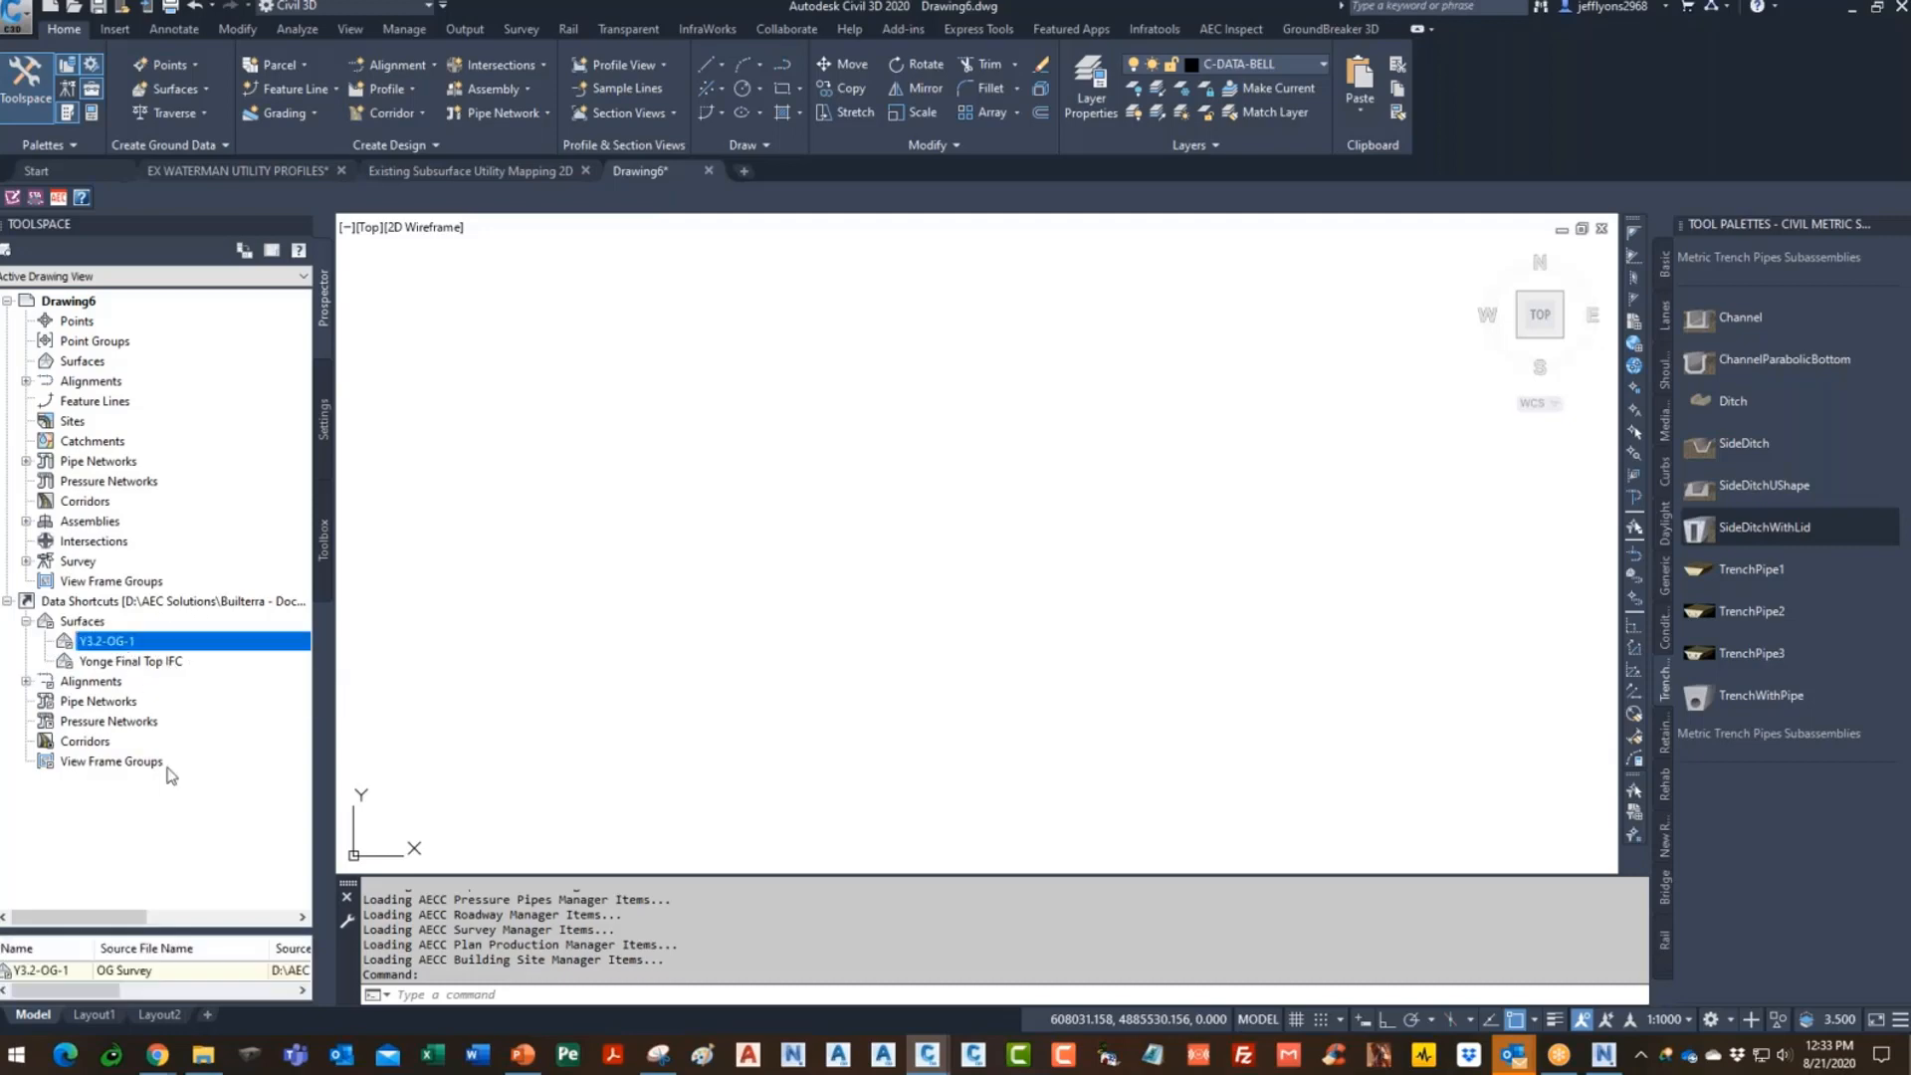
left_click(154, 662)
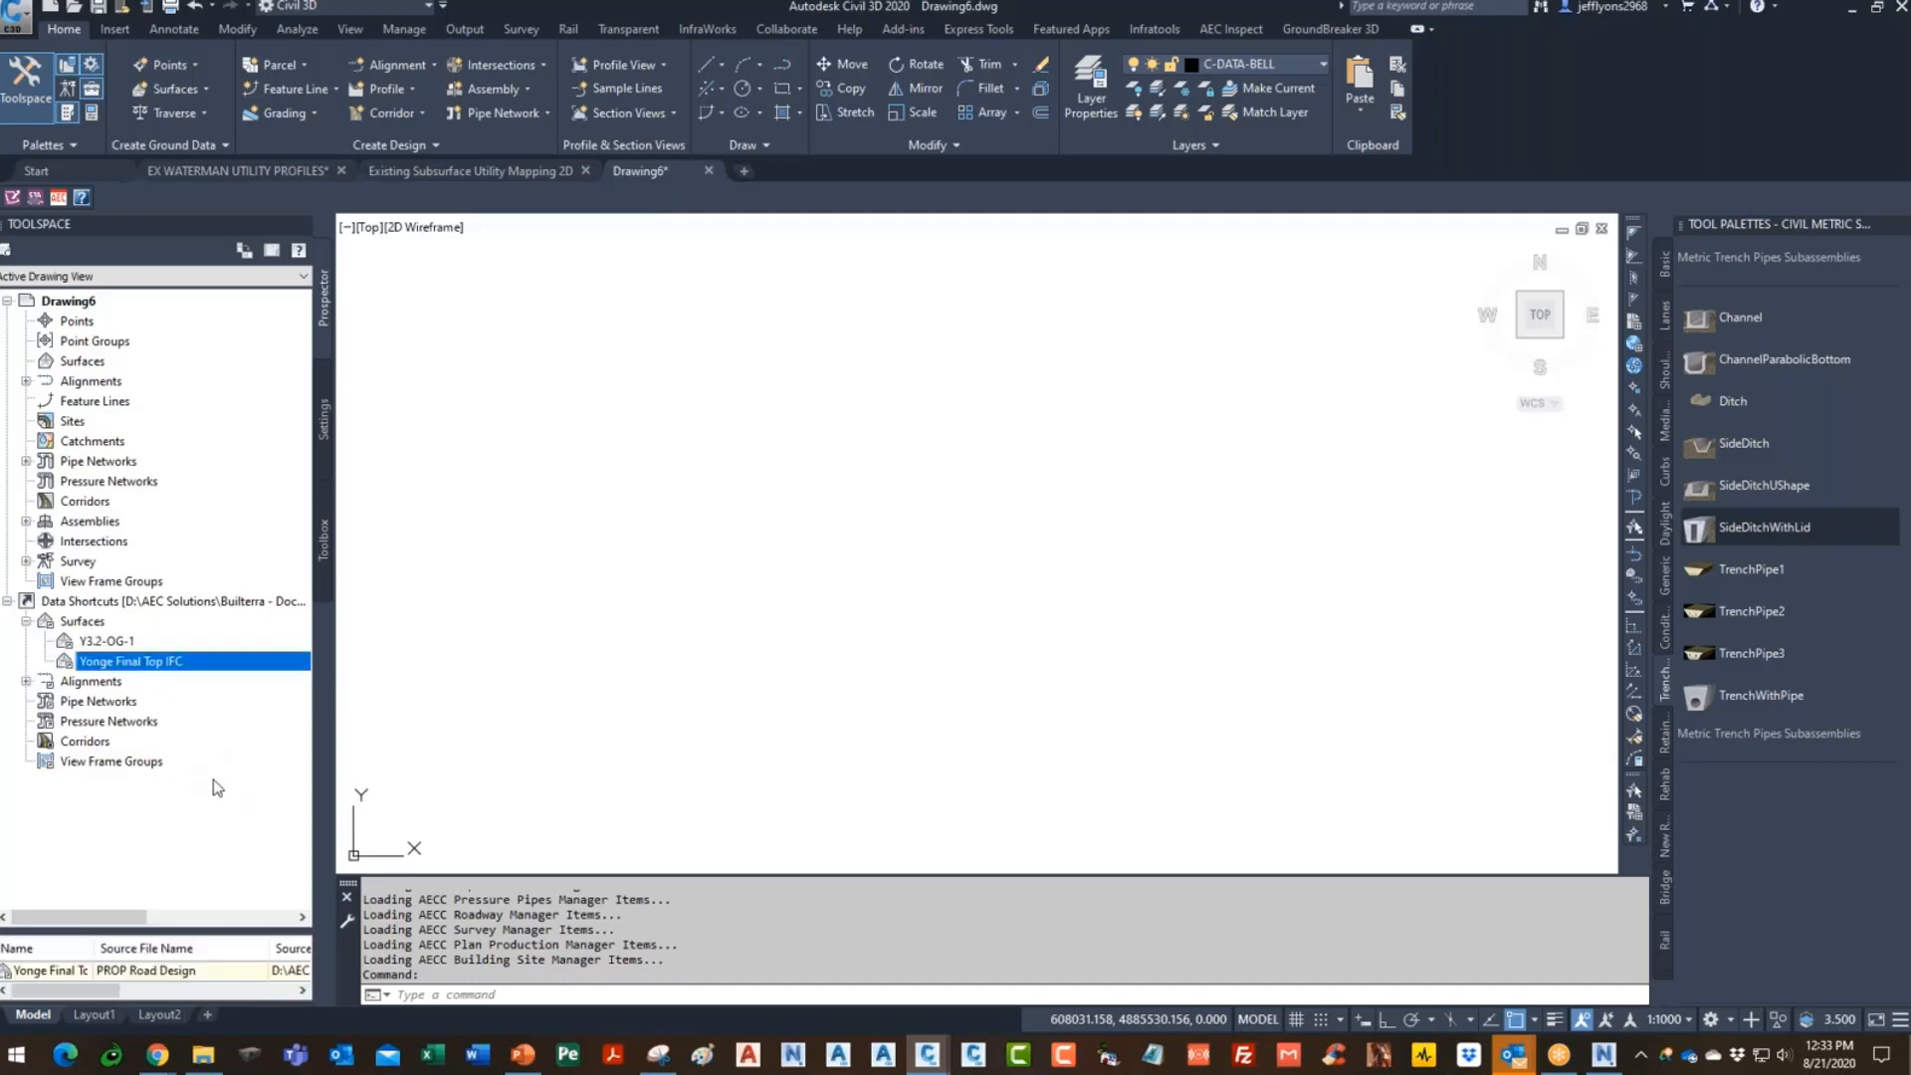
left_click(26, 682)
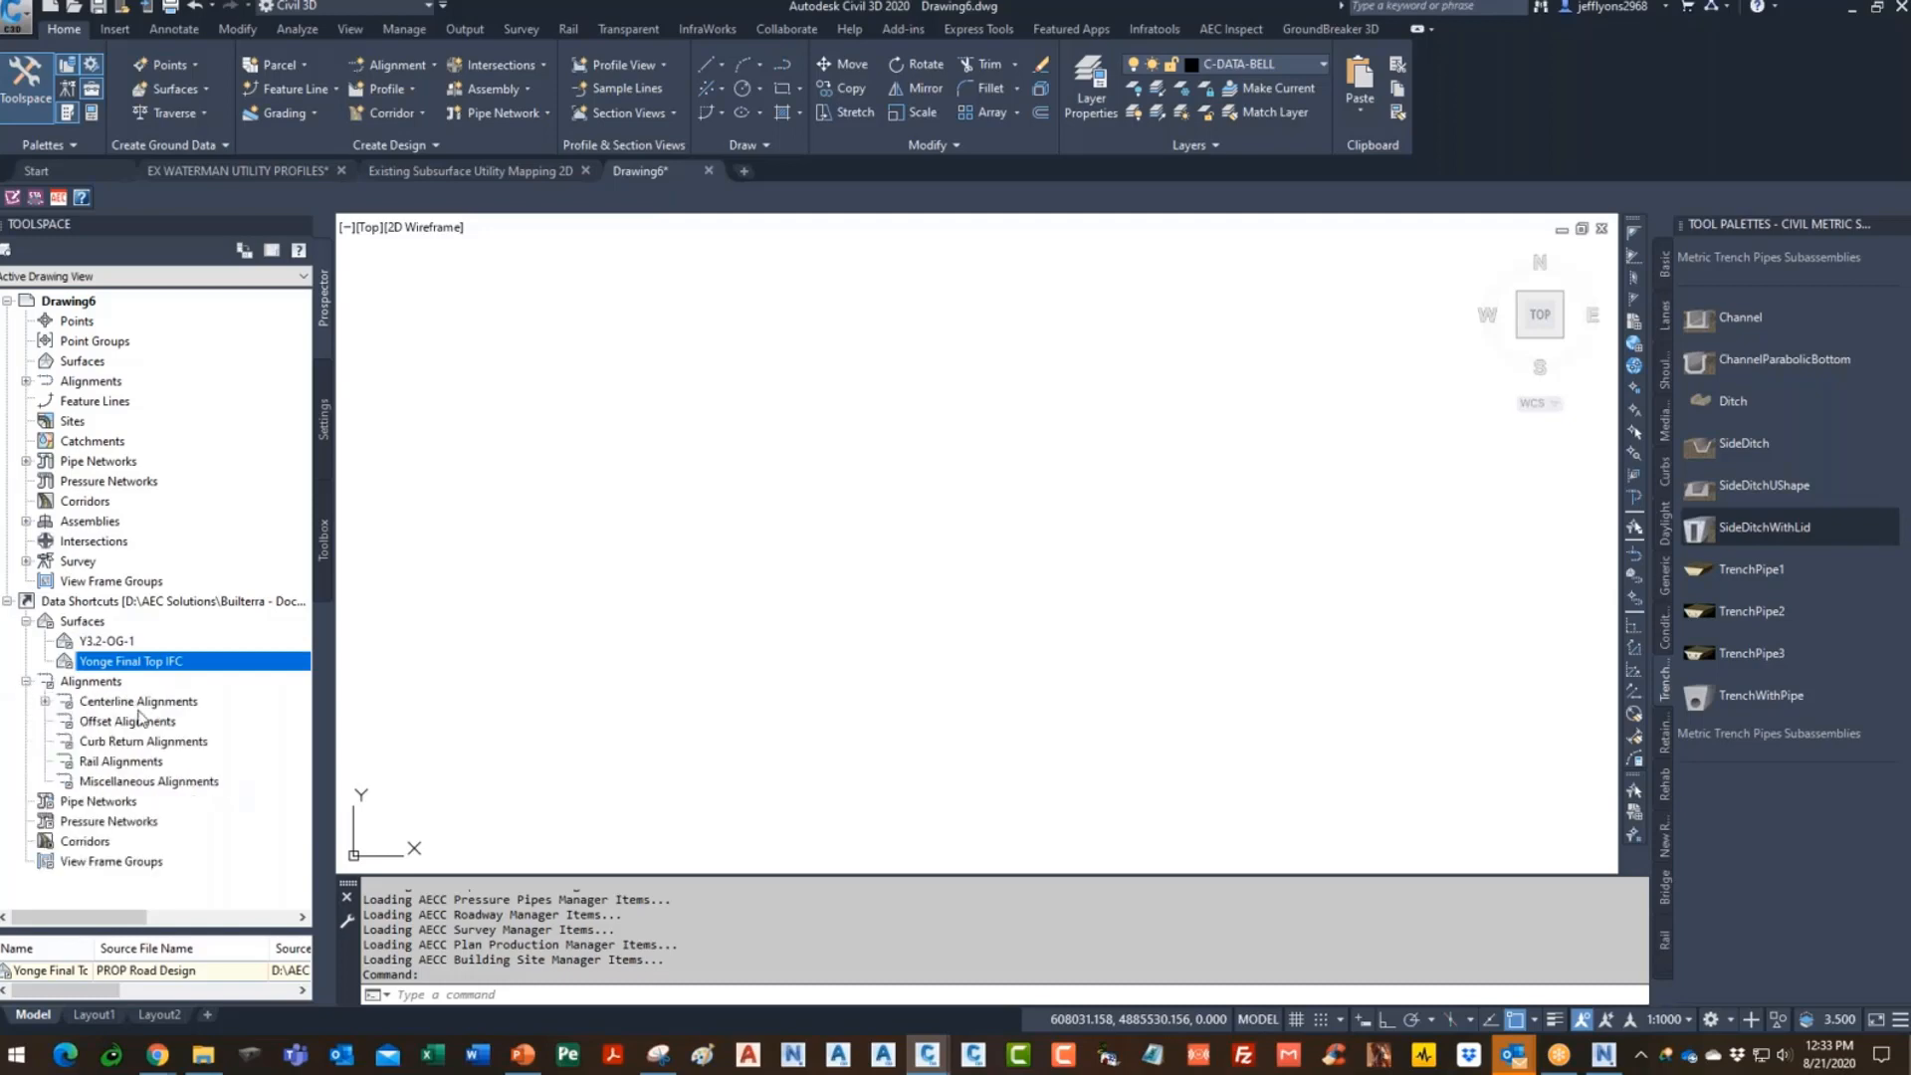
left_click(45, 701)
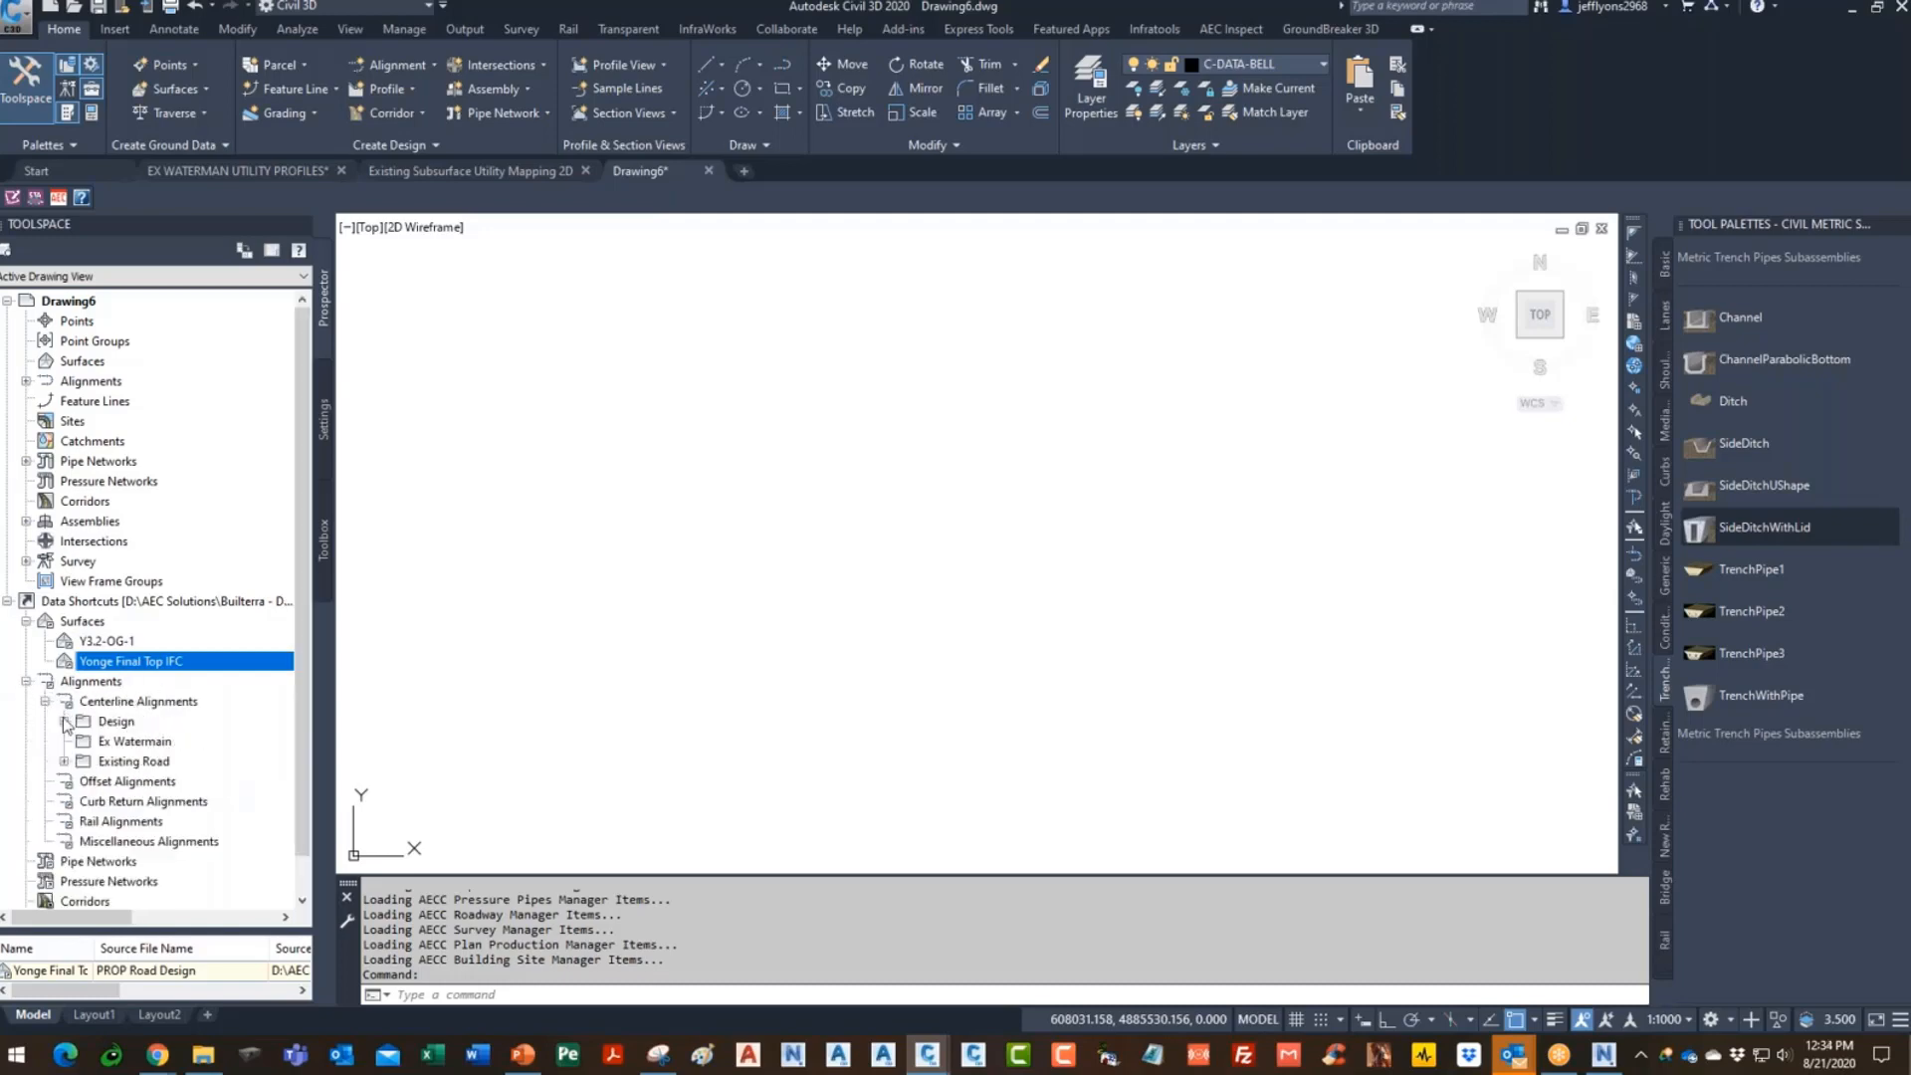
left_click(136, 643)
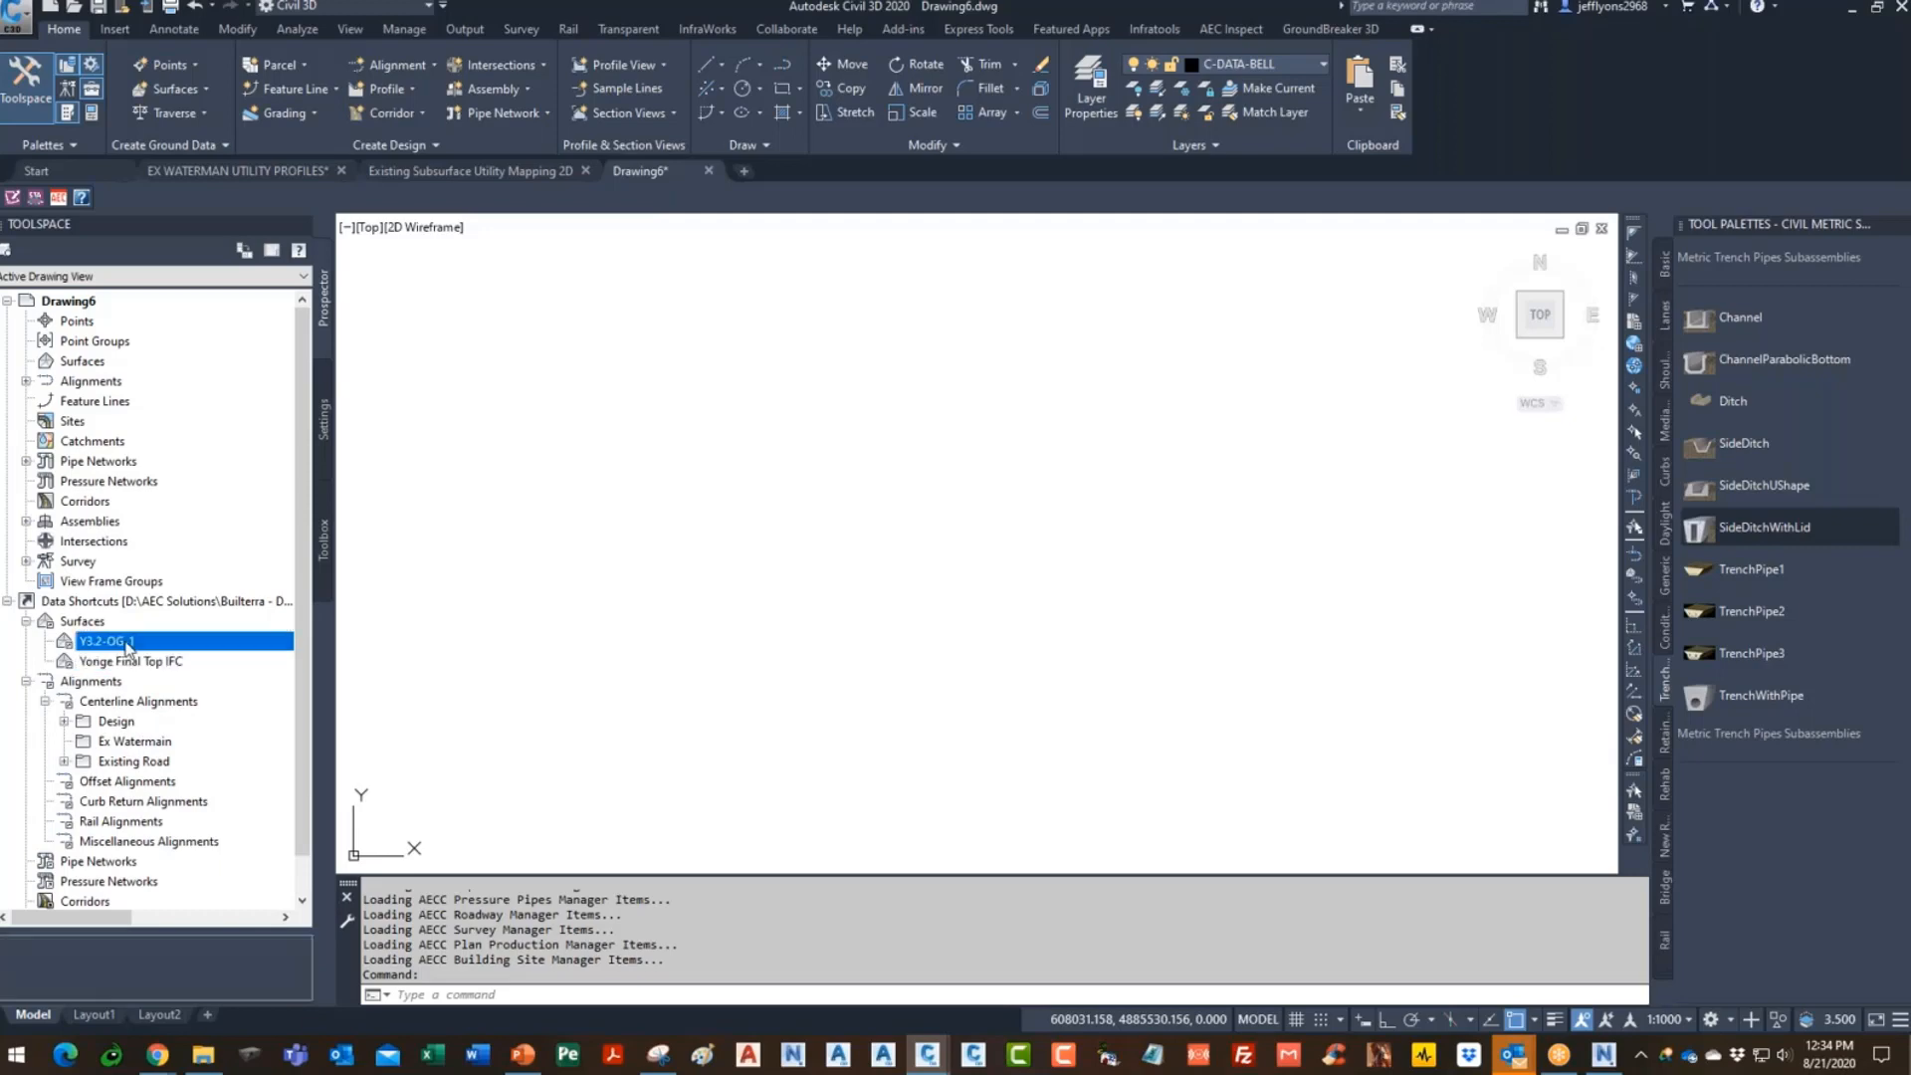
right_click(142, 642)
left_click(229, 650)
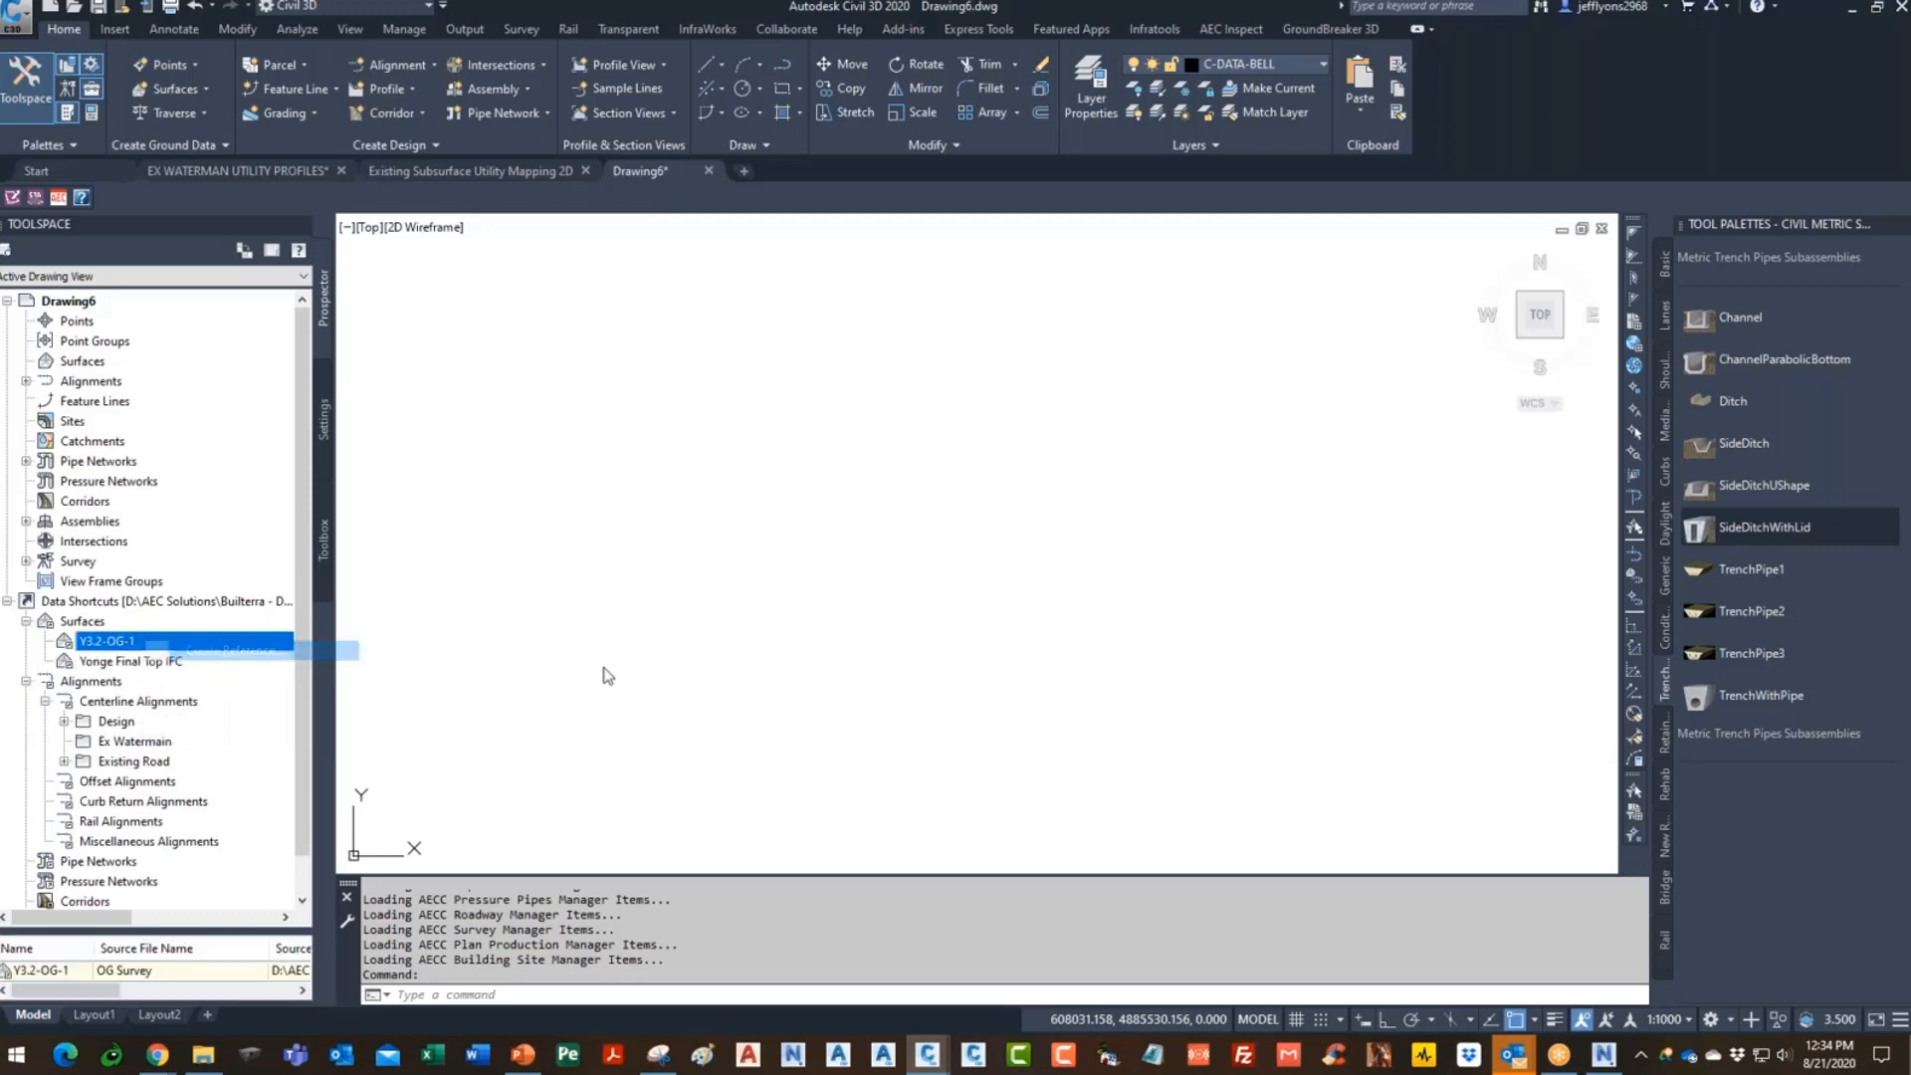
left_click(1000, 670)
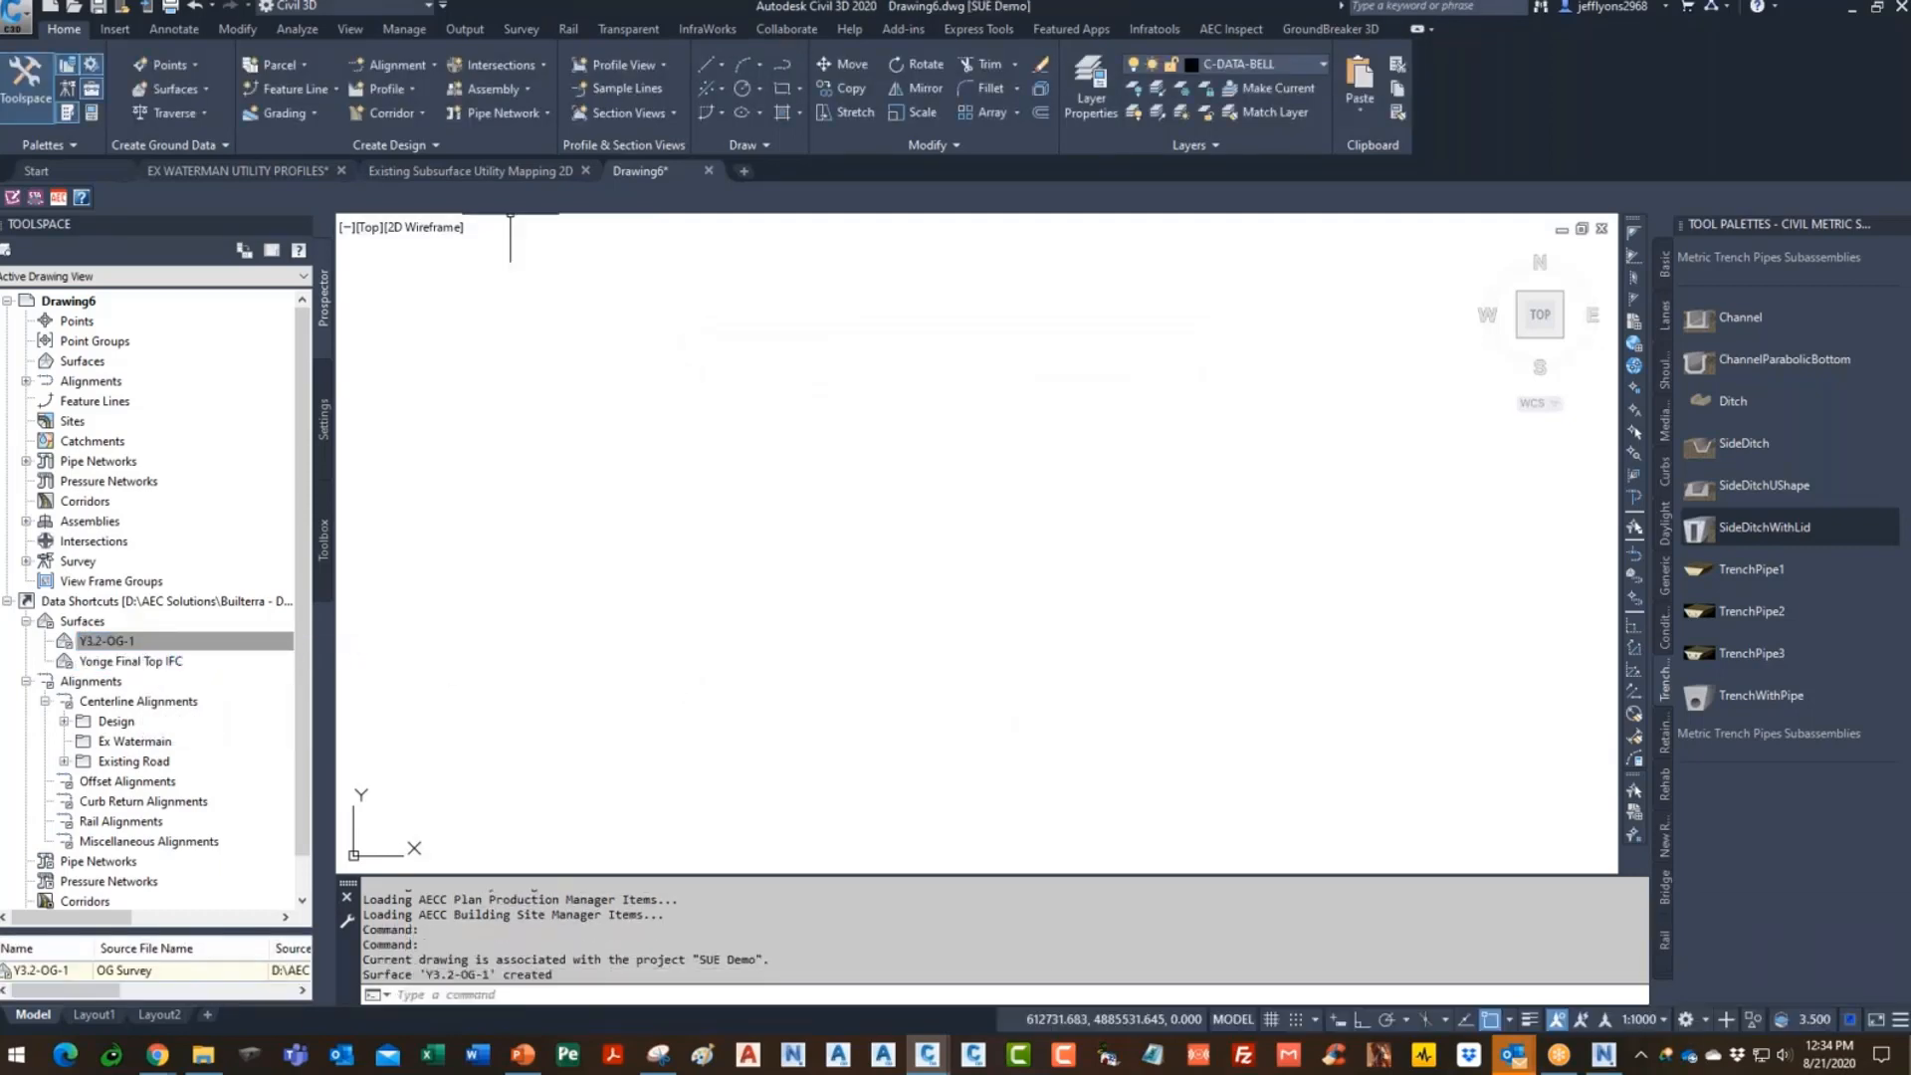
- Zoom to the full drawing extents with Z, E
type("z")
key("Return")
type("e")
key("Return")
key("Escape")
key("Escape")
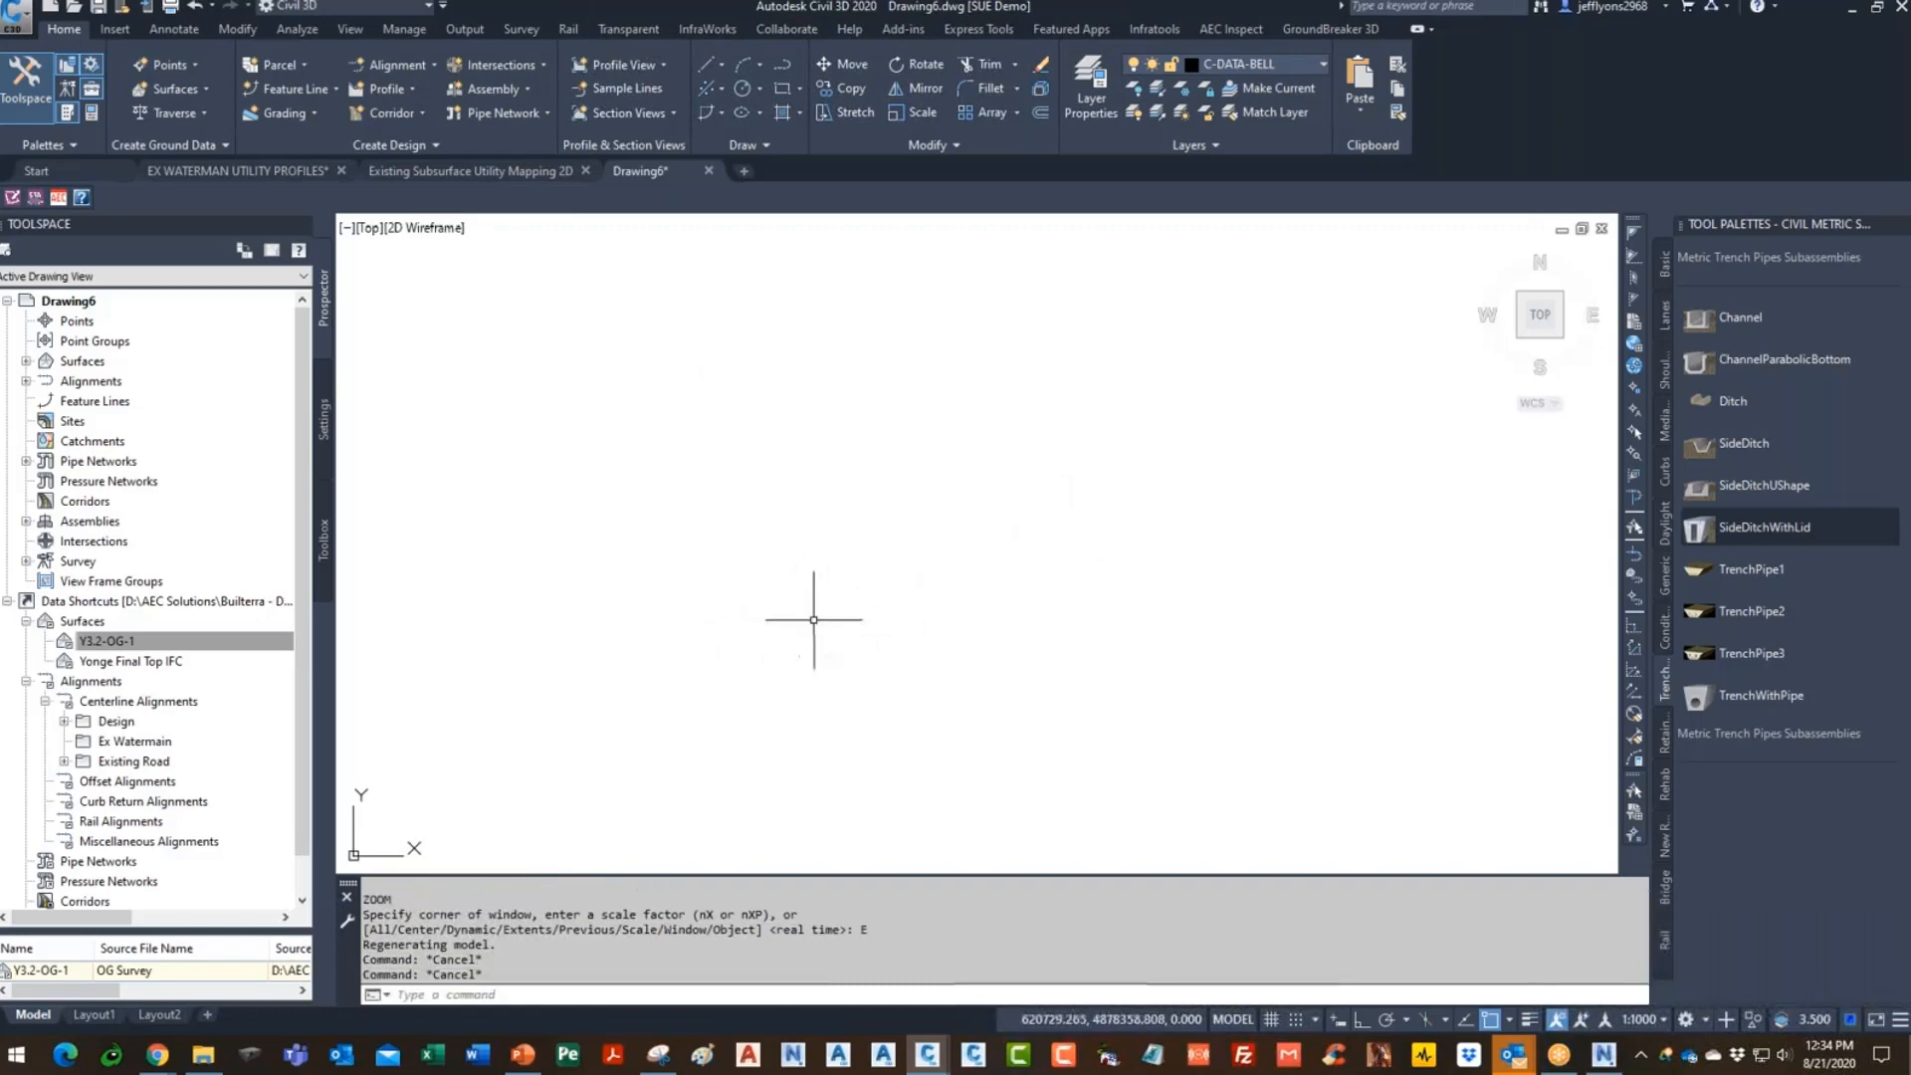
type("z")
key("Return")
type("e")
key("Return")
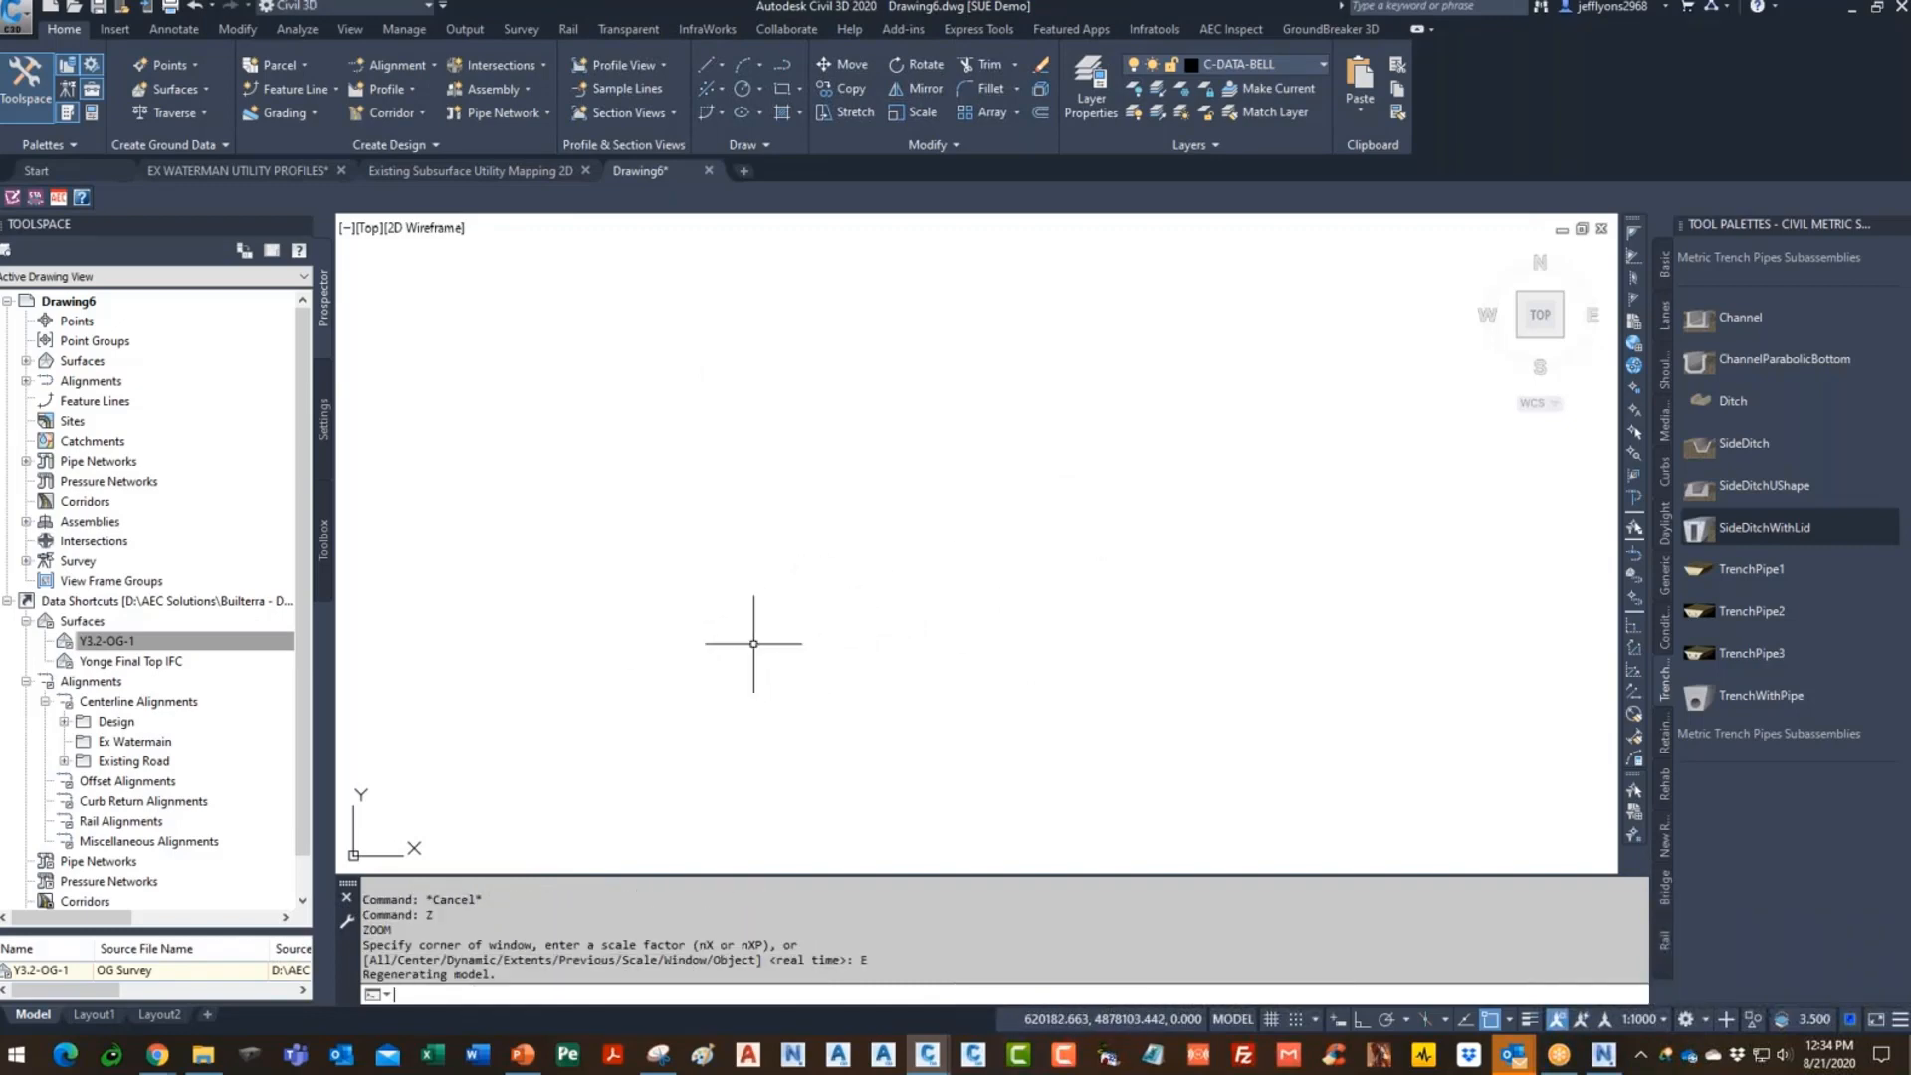
key("Escape")
key("Escape")
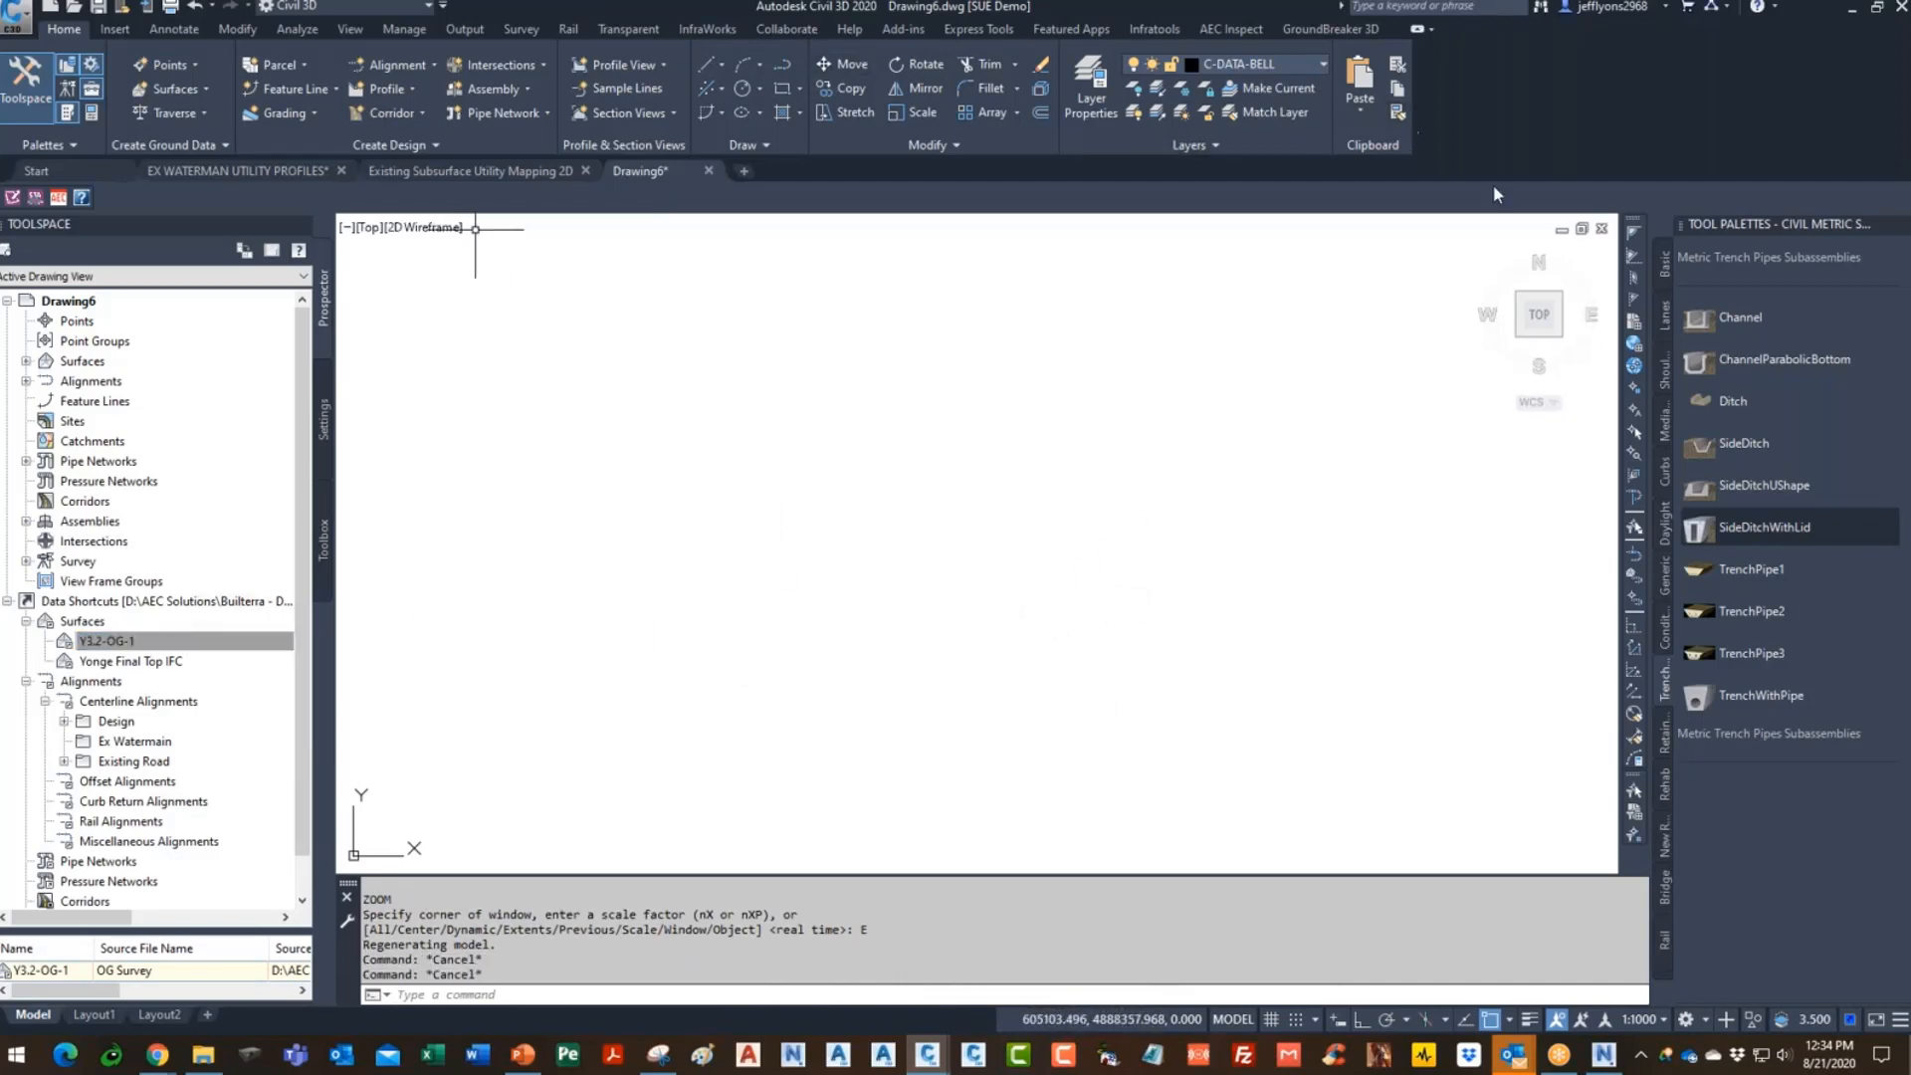
- Close Drawing6 and both utility drawings without saving, then start blank Drawing7
left_click(1602, 230)
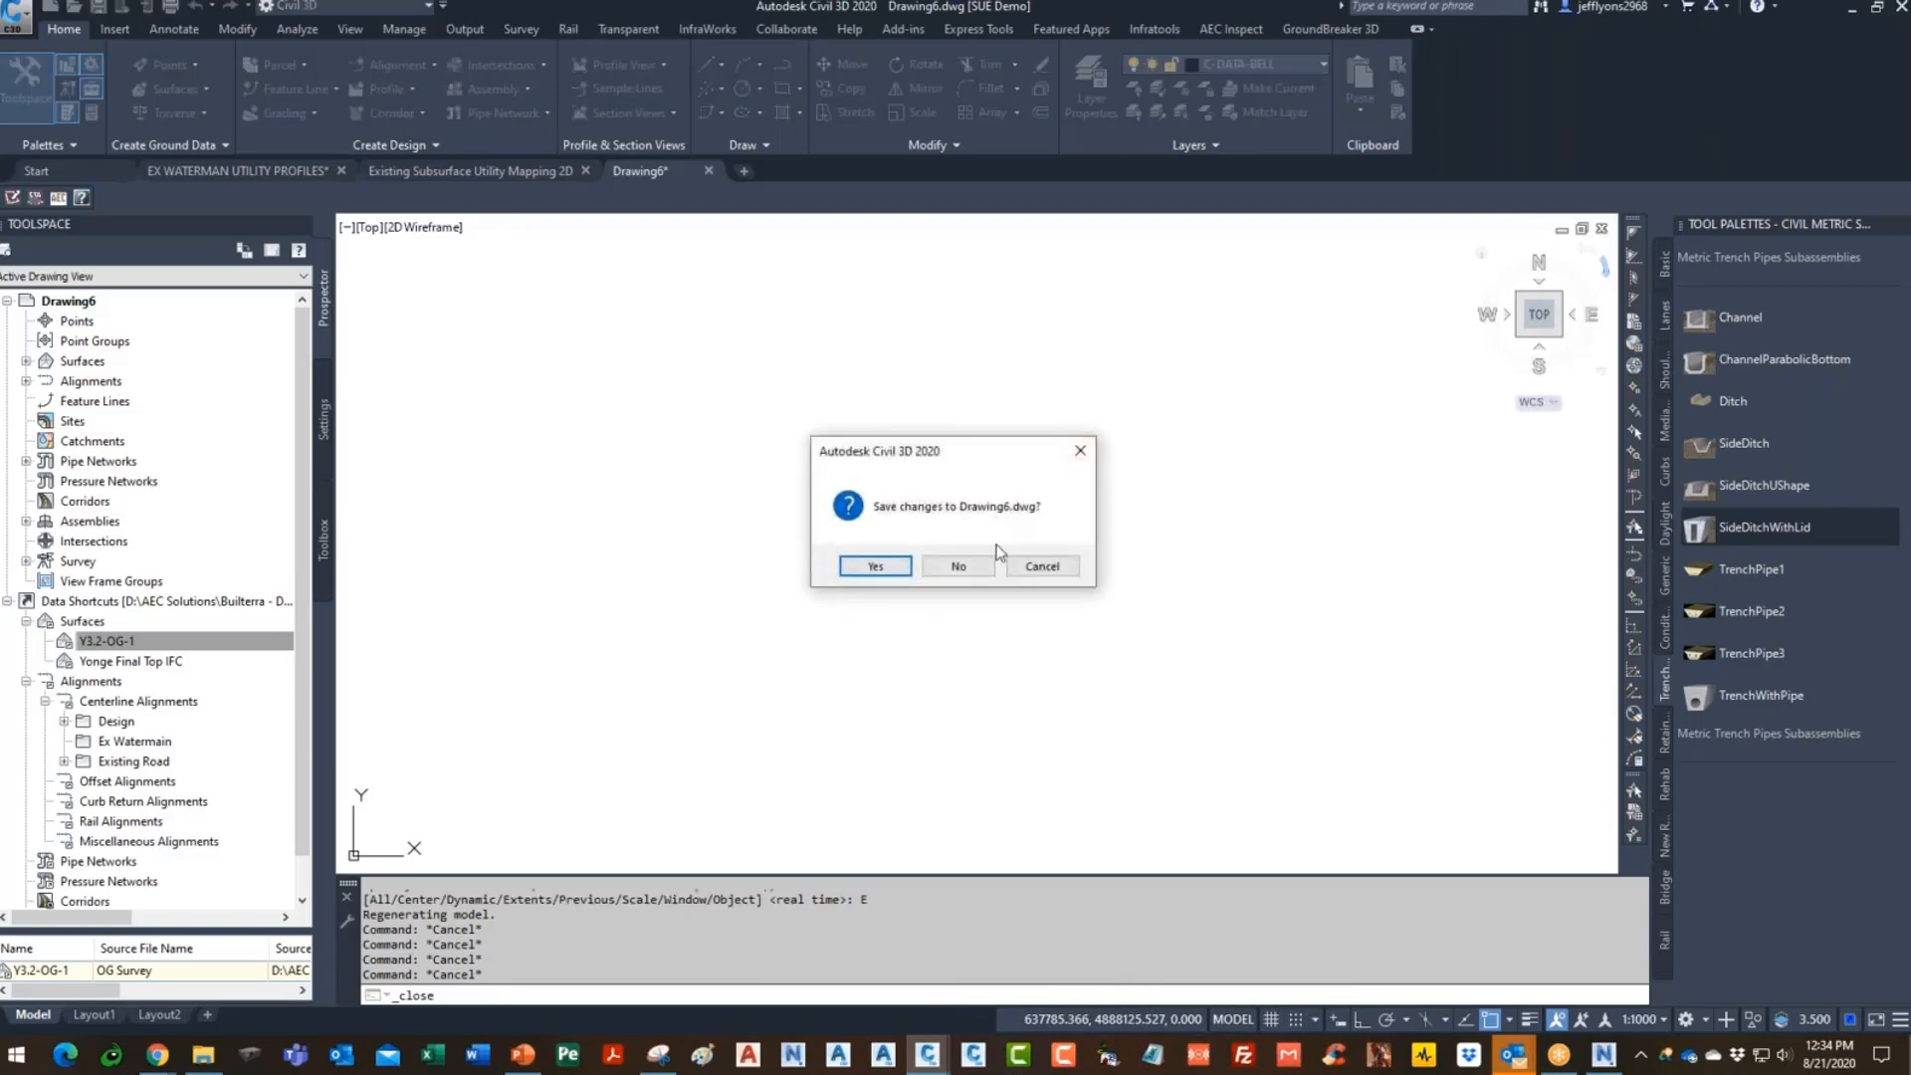
left_click(976, 570)
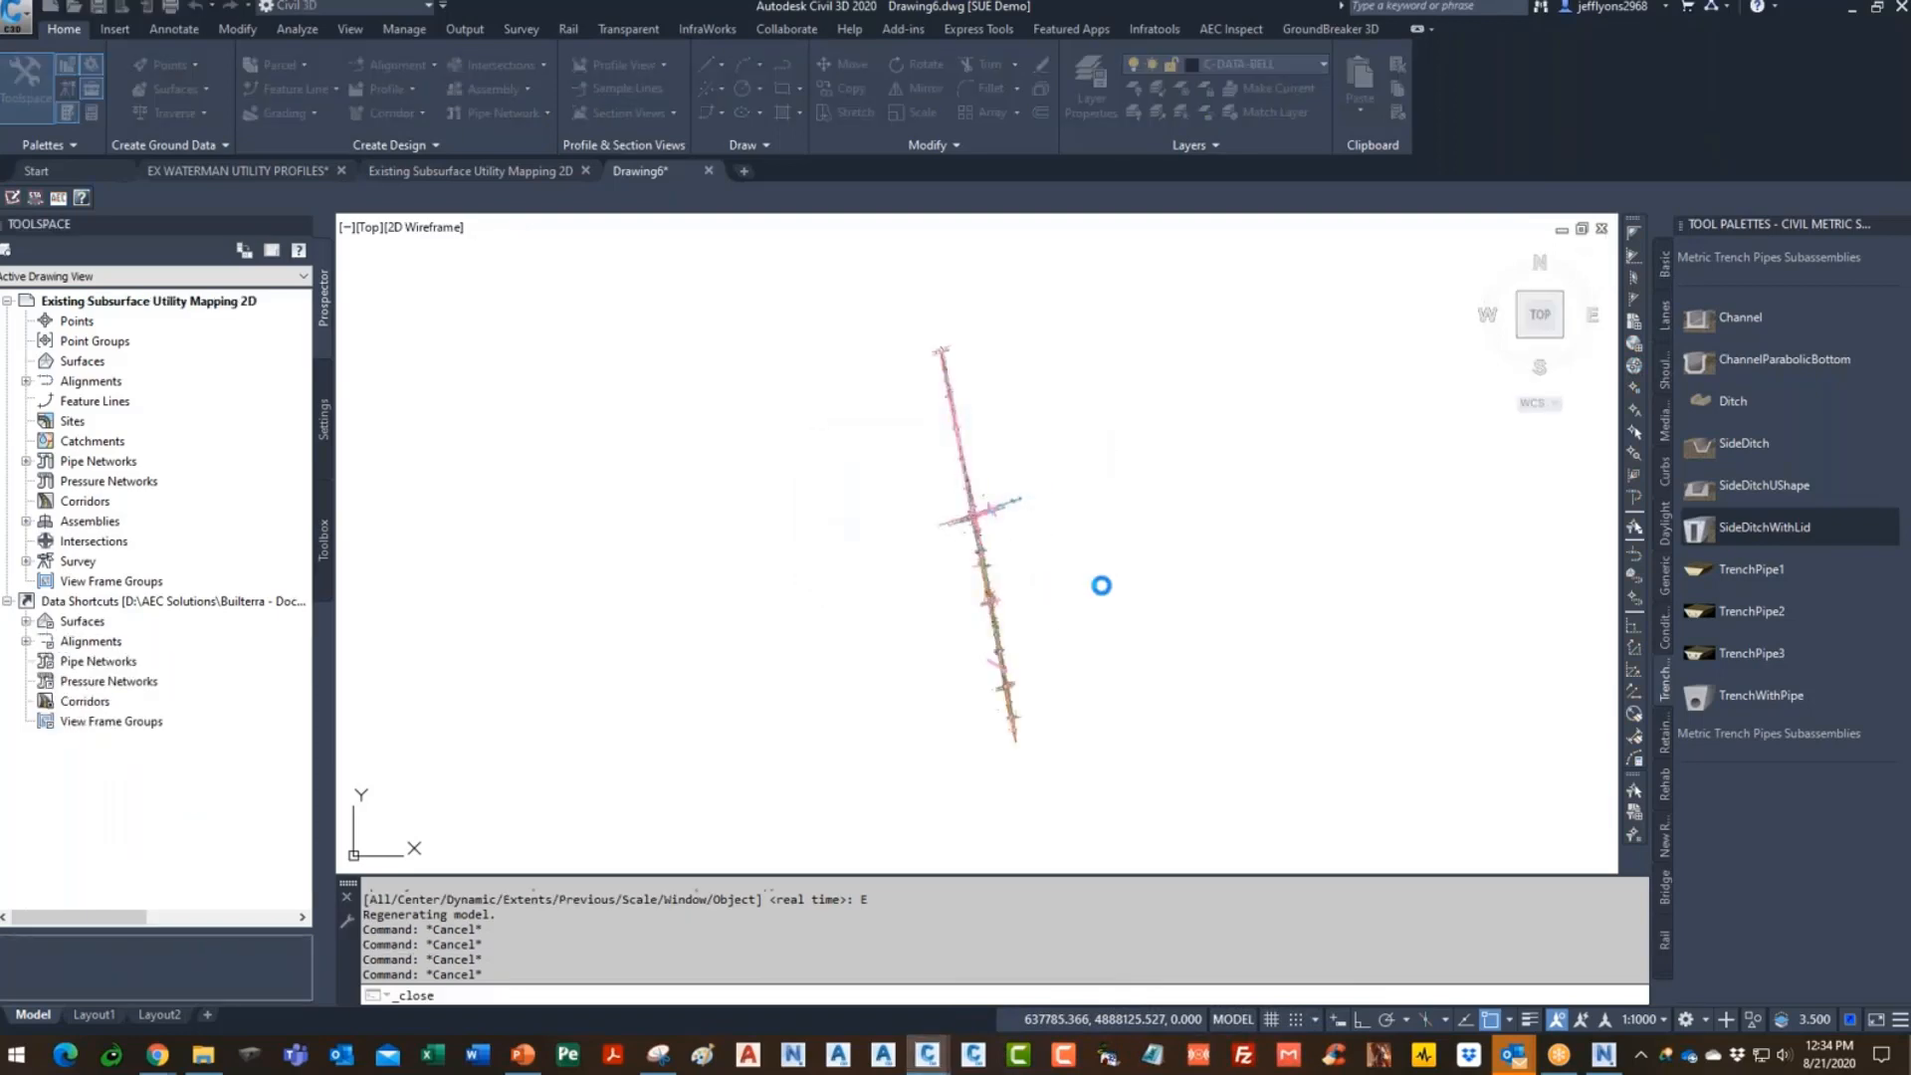
left_click(1602, 229)
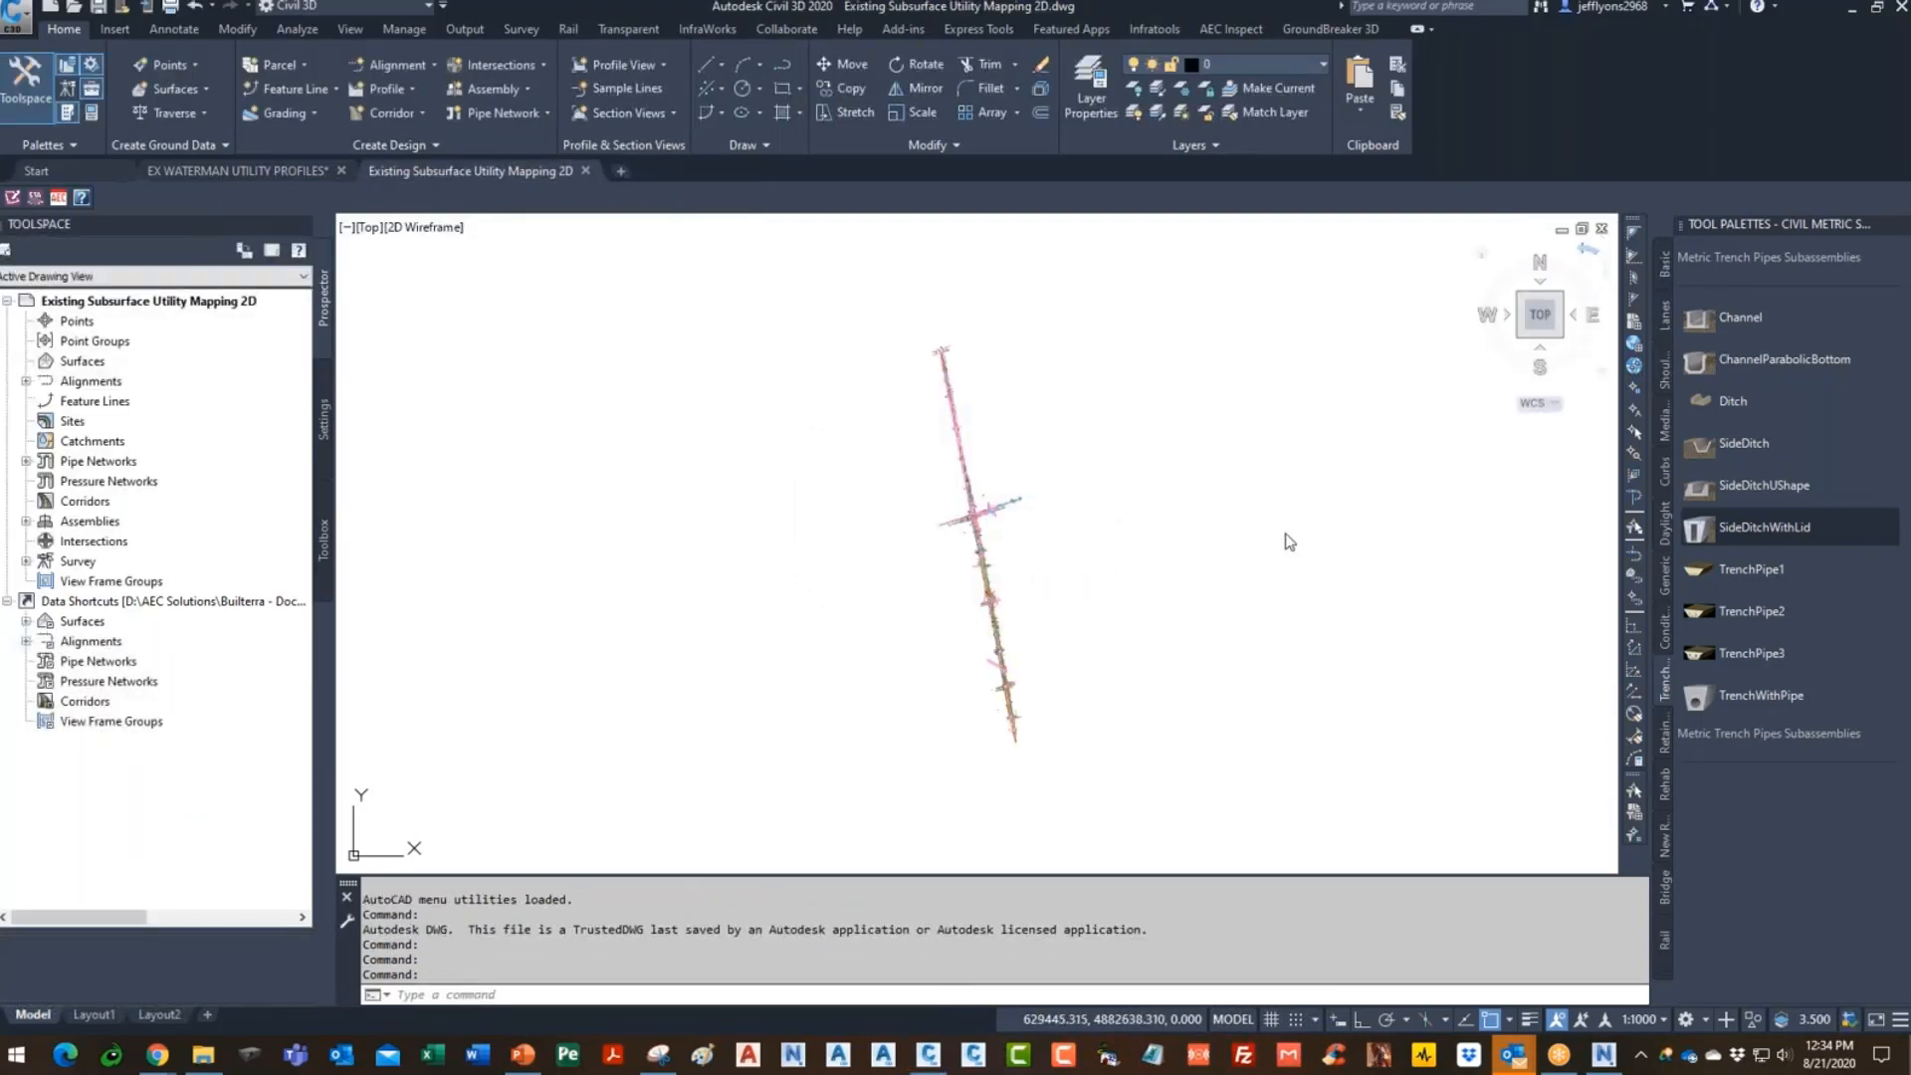
left_click(1602, 229)
left_click(1031, 567)
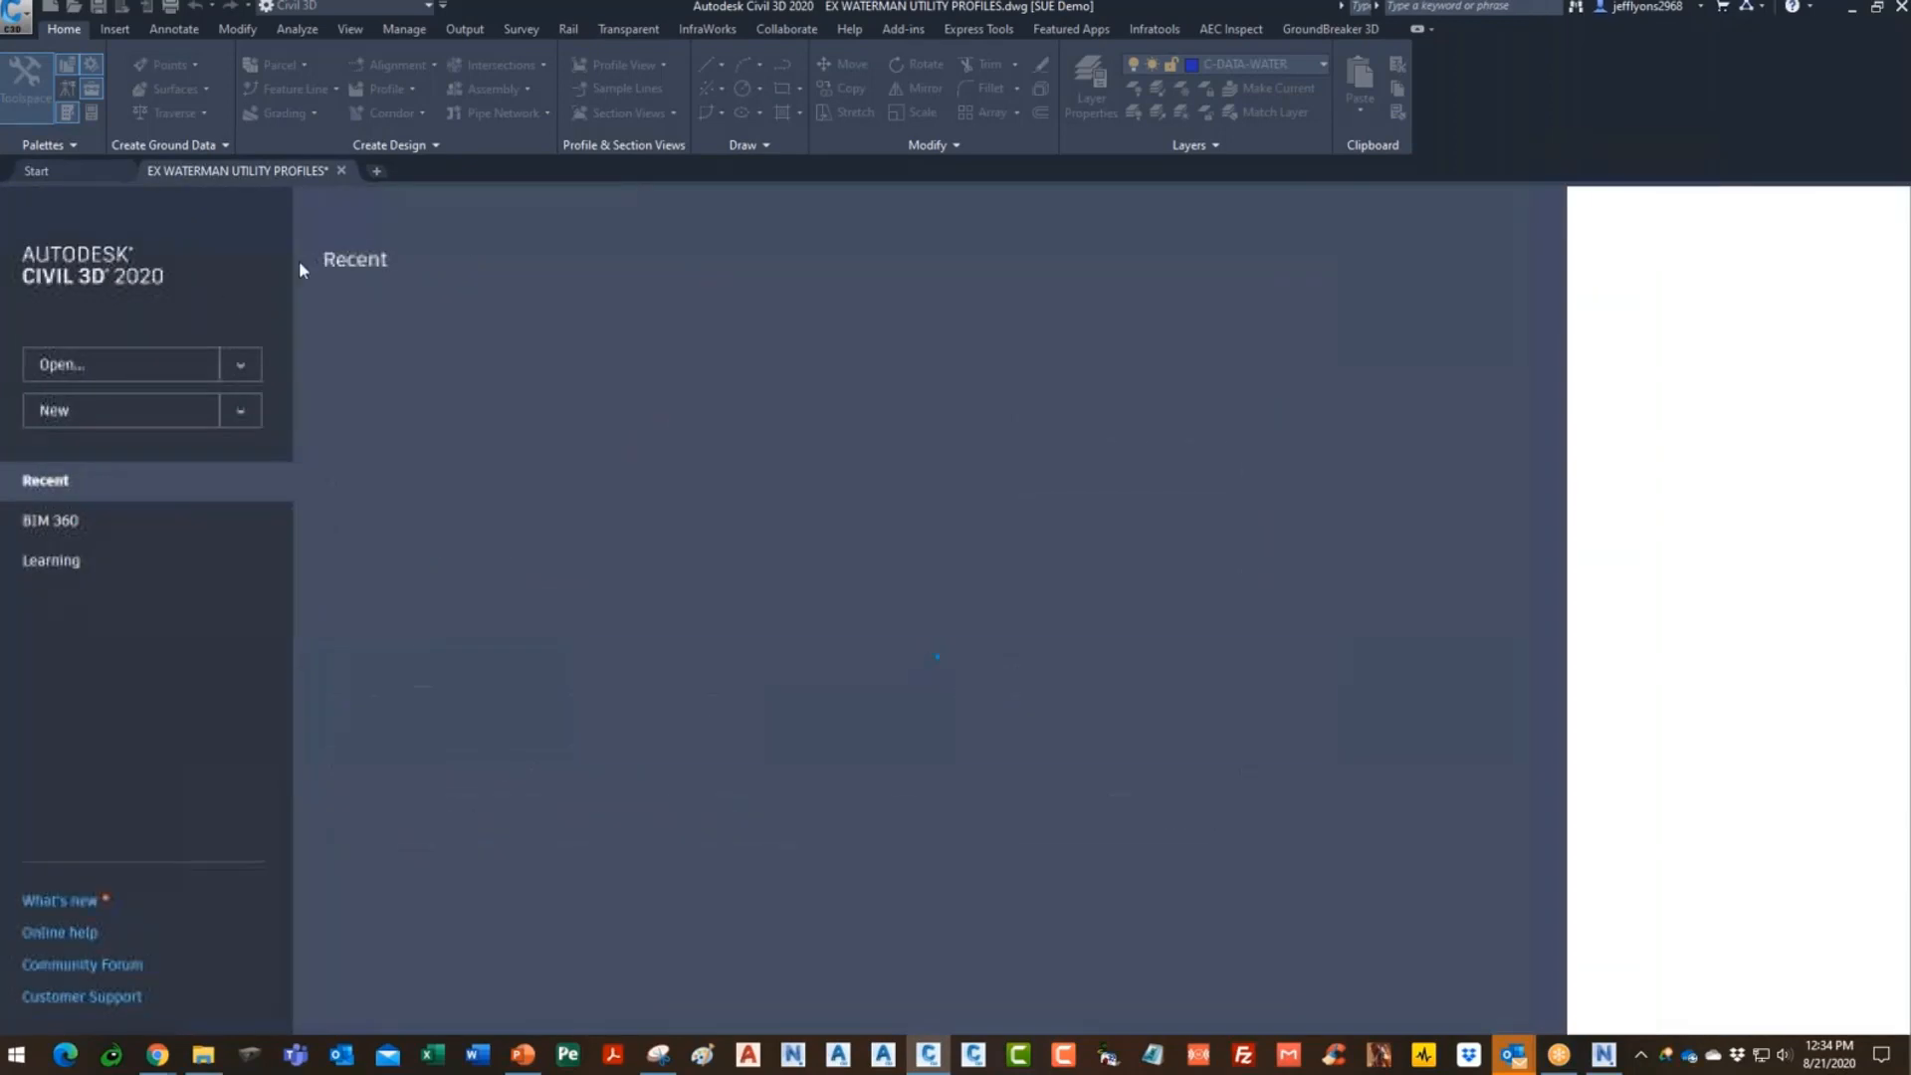
left_click(94, 414)
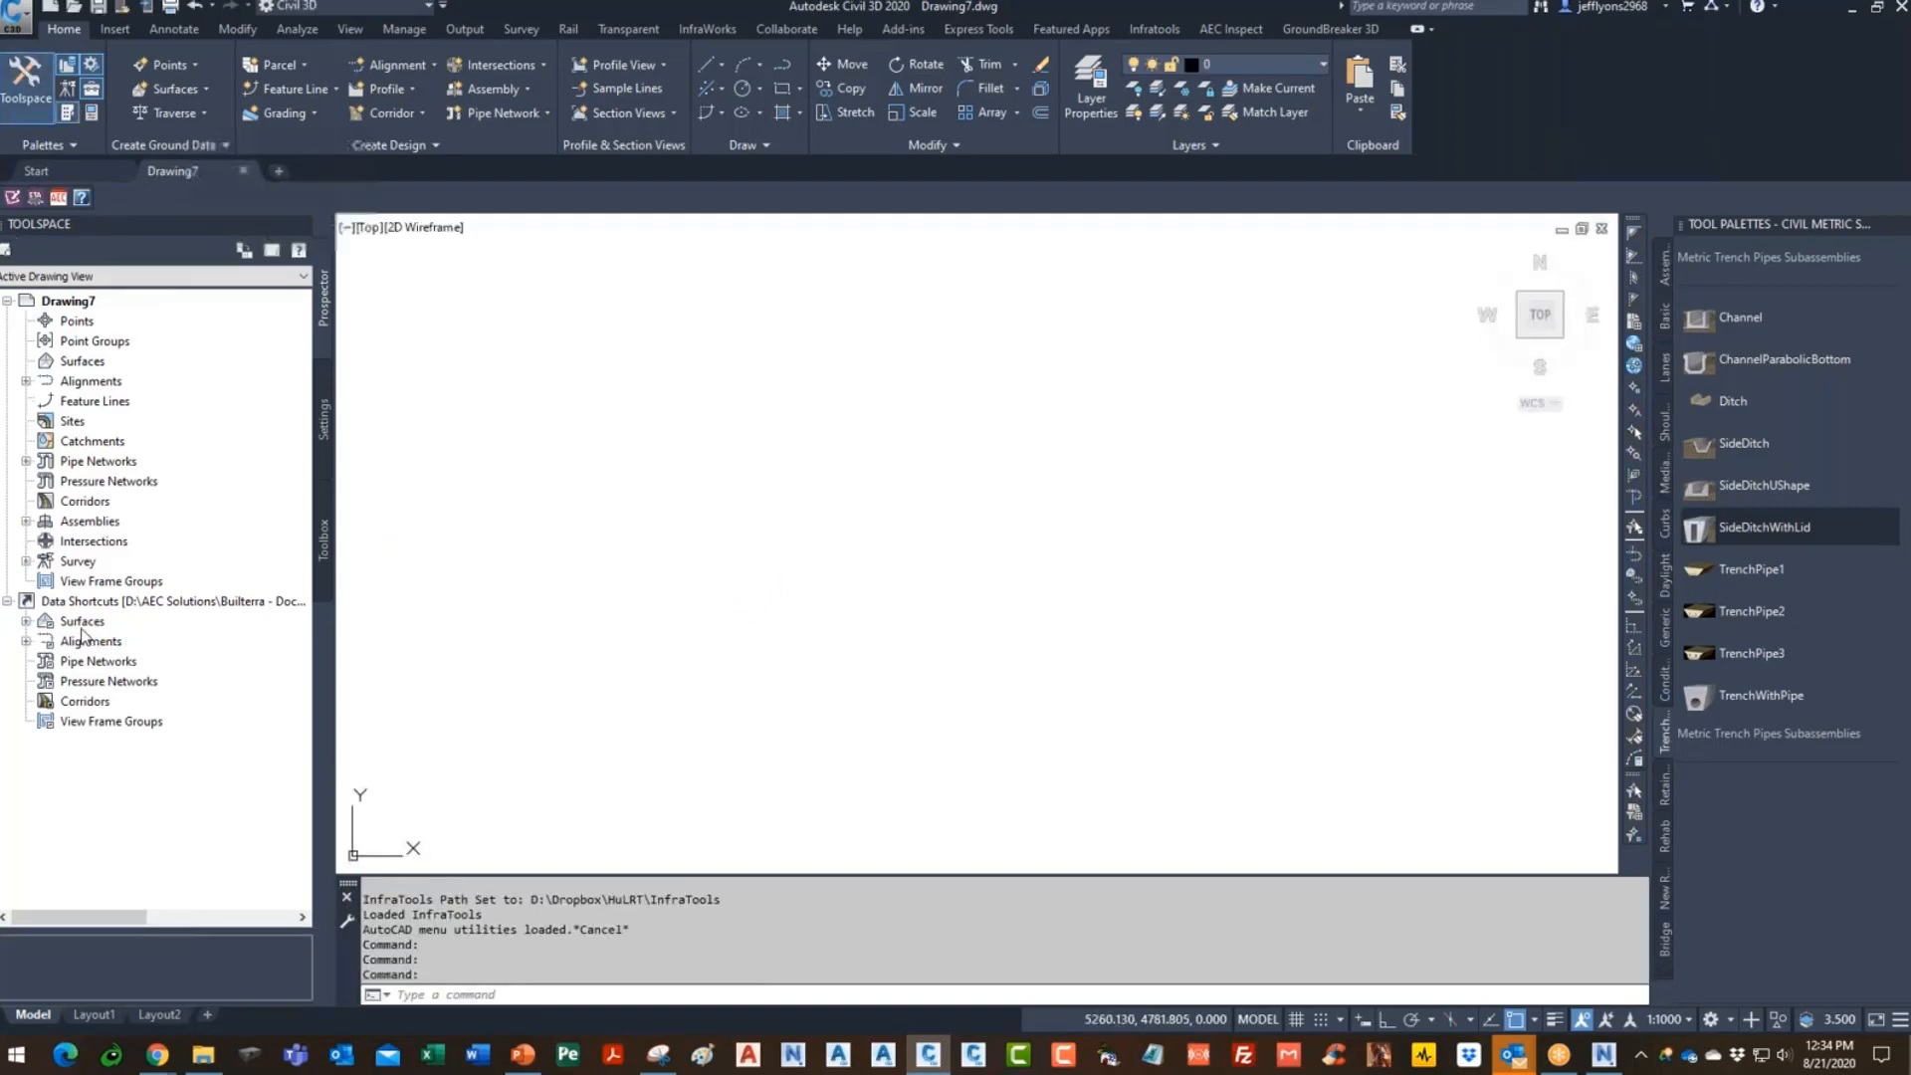
- Reference the Y3.2-OG-1 surface into Drawing7 and zoom to its extents
left_click(26, 621)
left_click(171, 645)
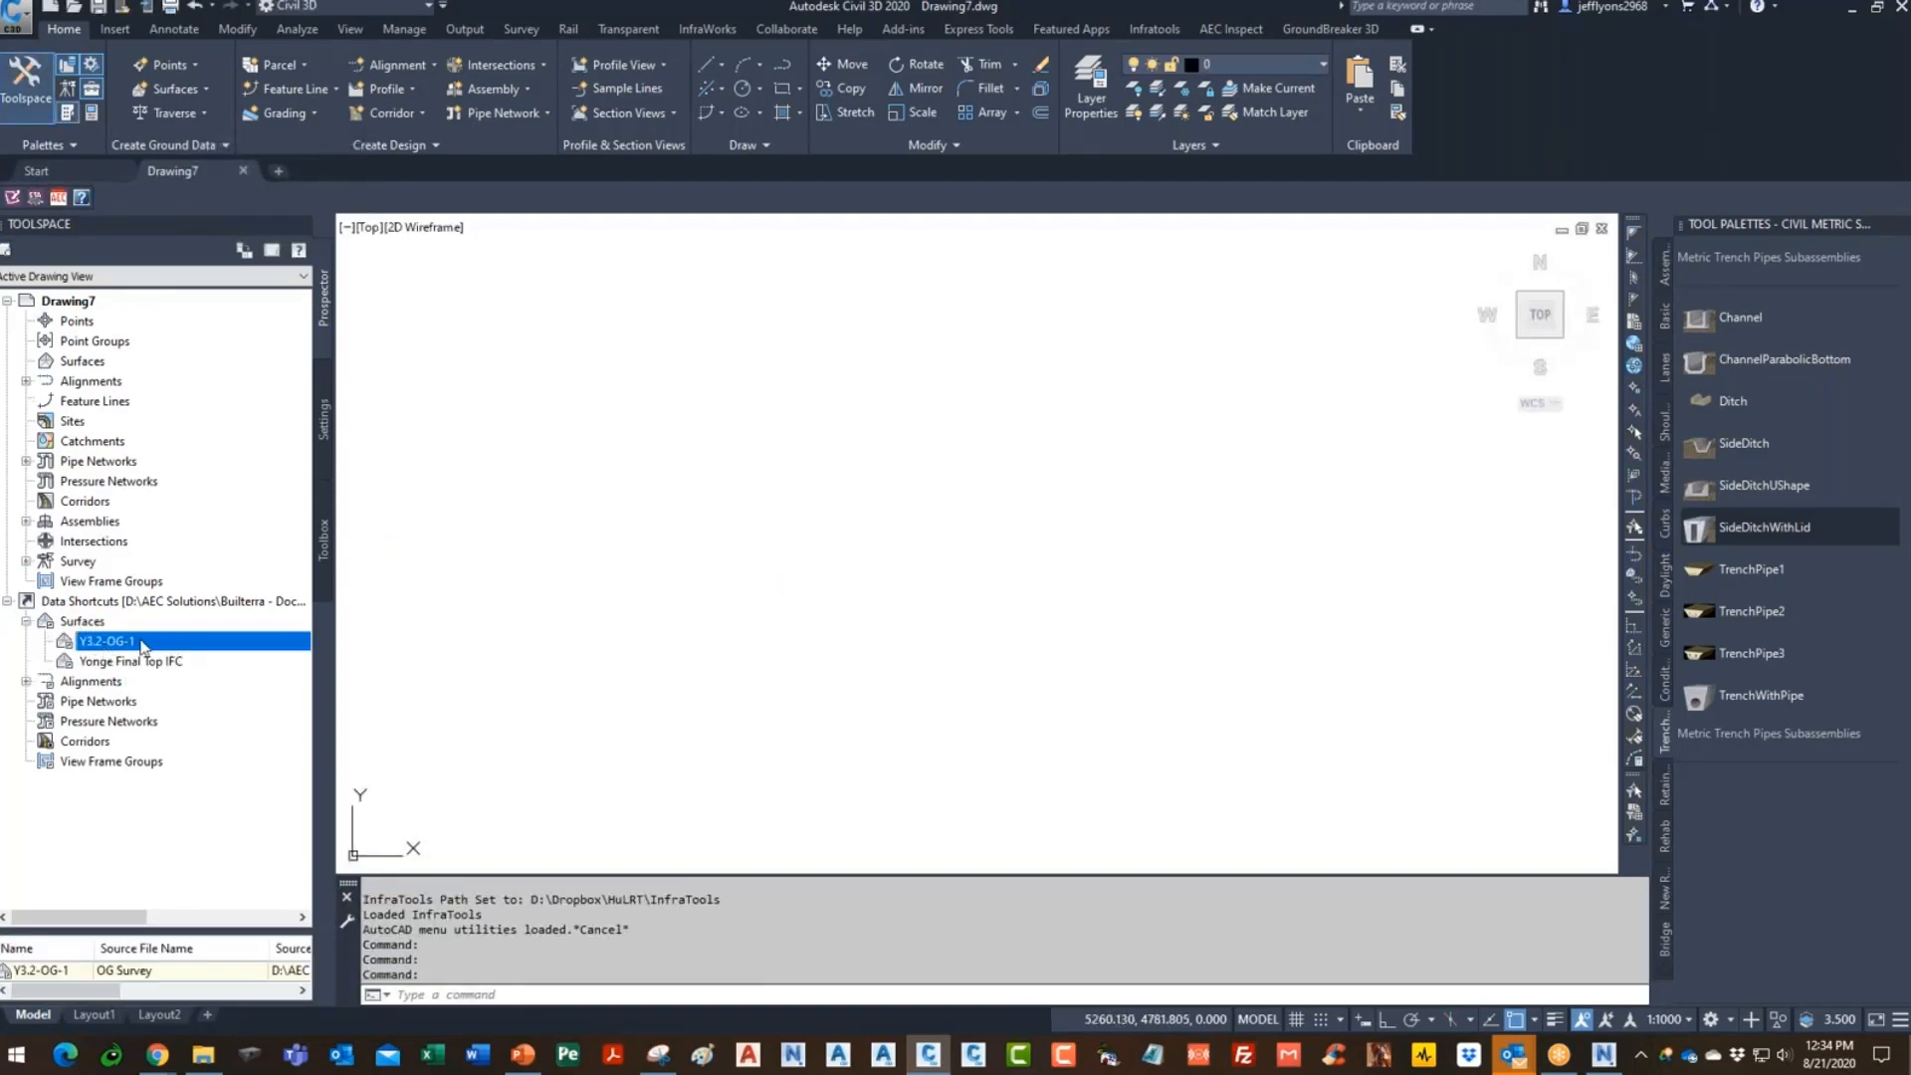
right_click(135, 649)
left_click(204, 656)
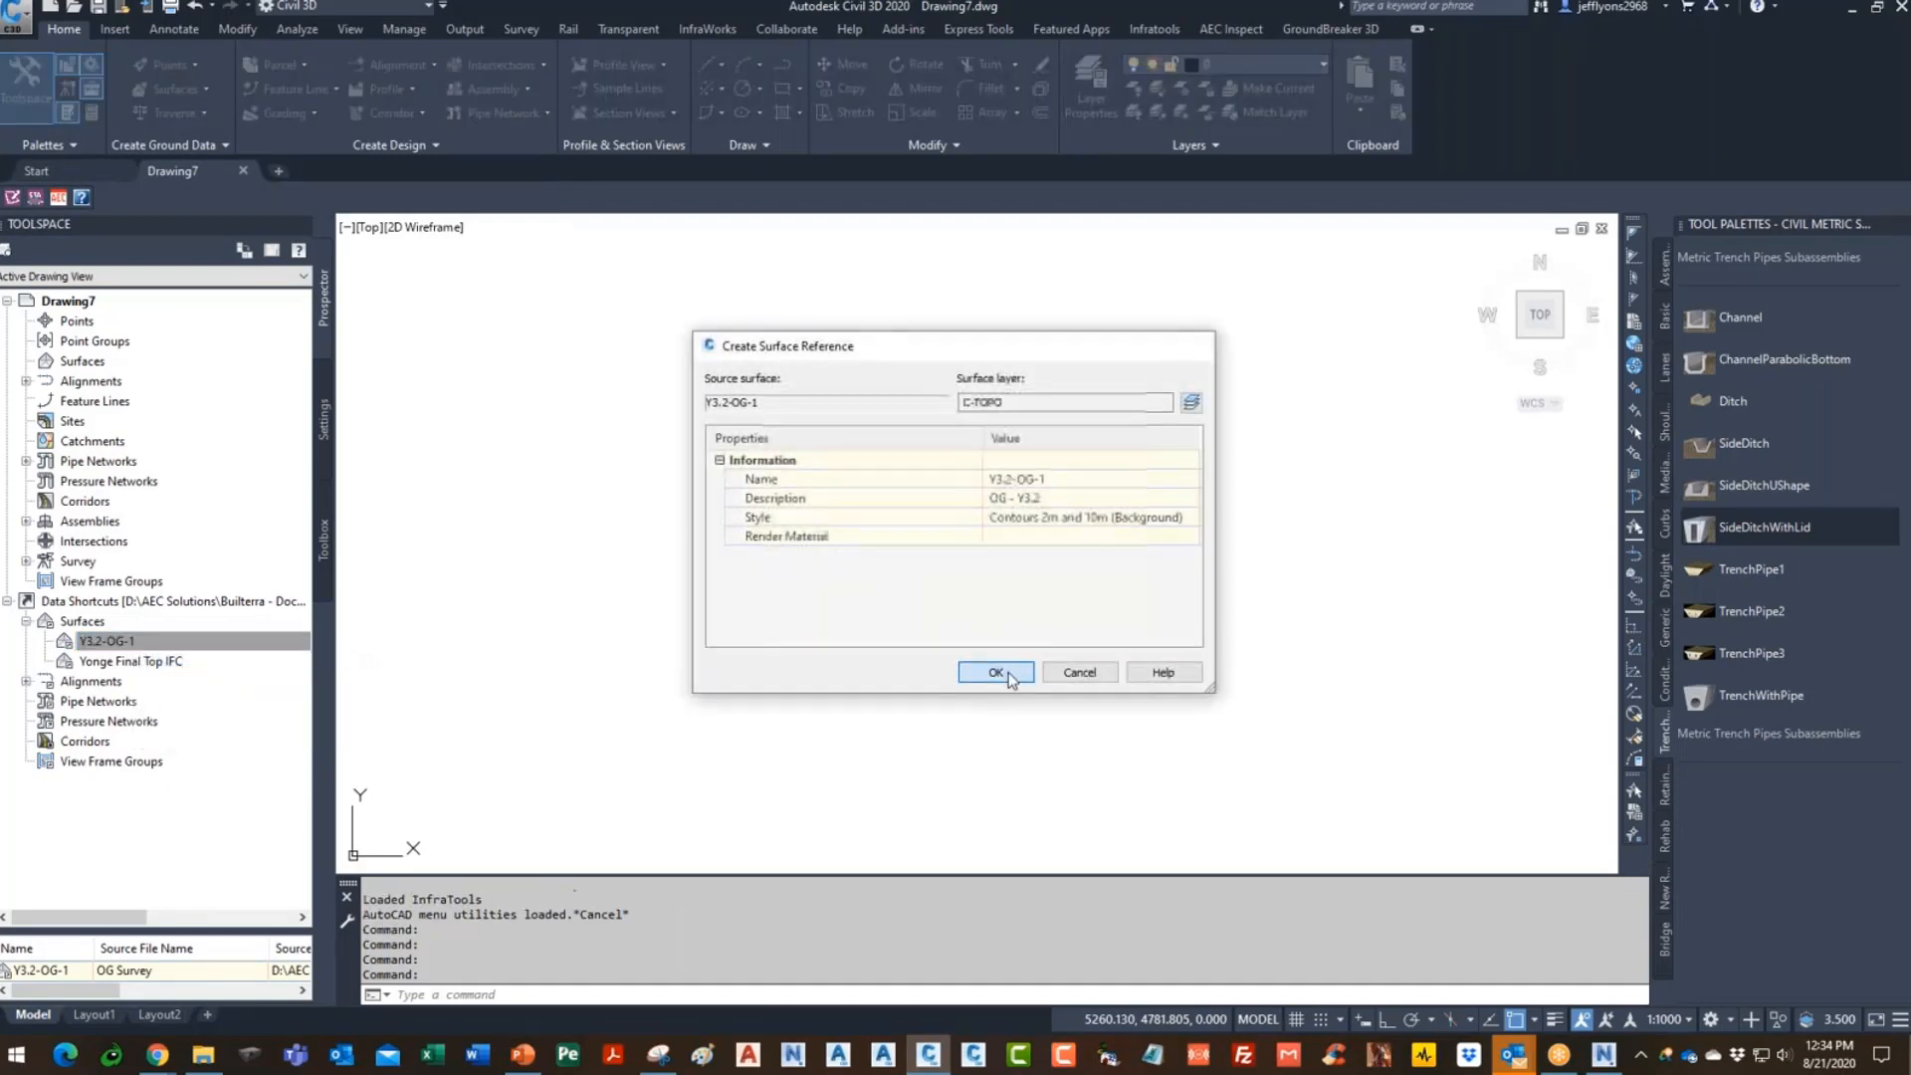
left_click(995, 673)
type("Z")
key("Return")
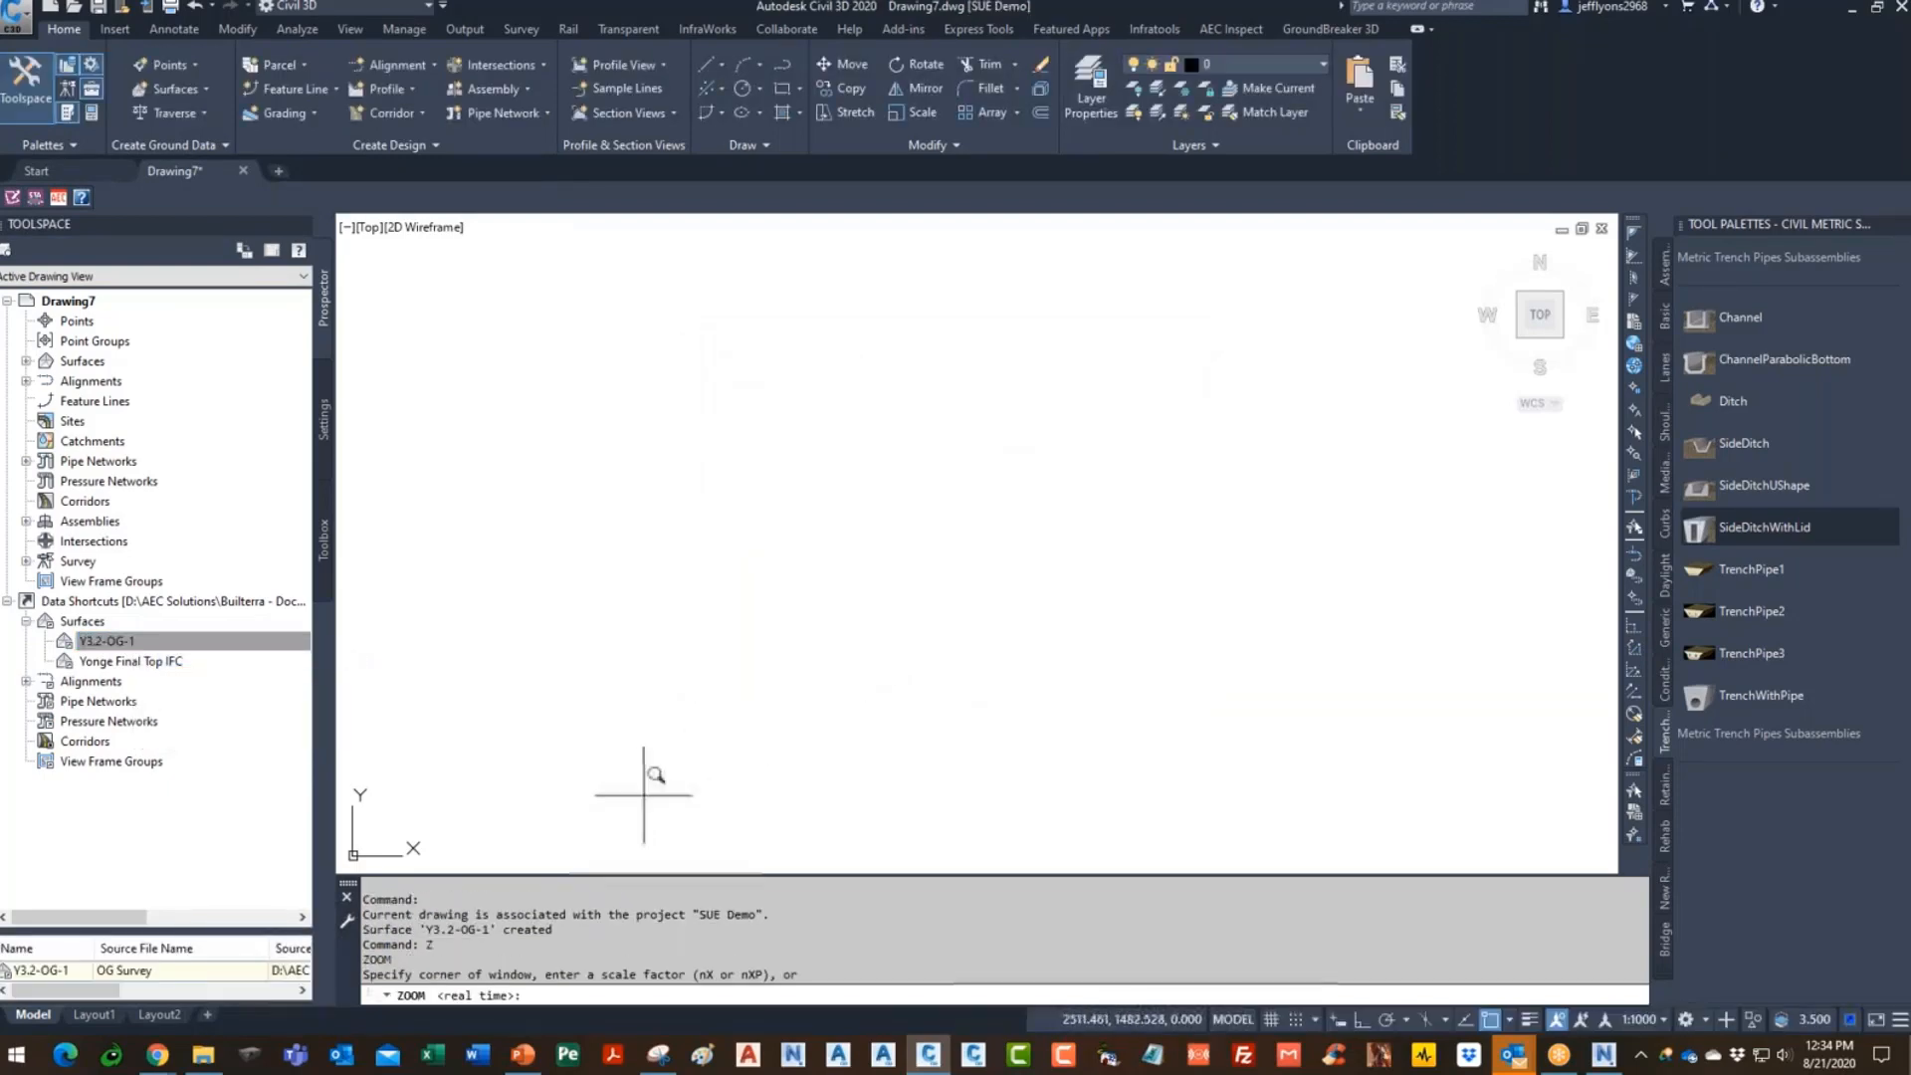
type("E")
key("Return")
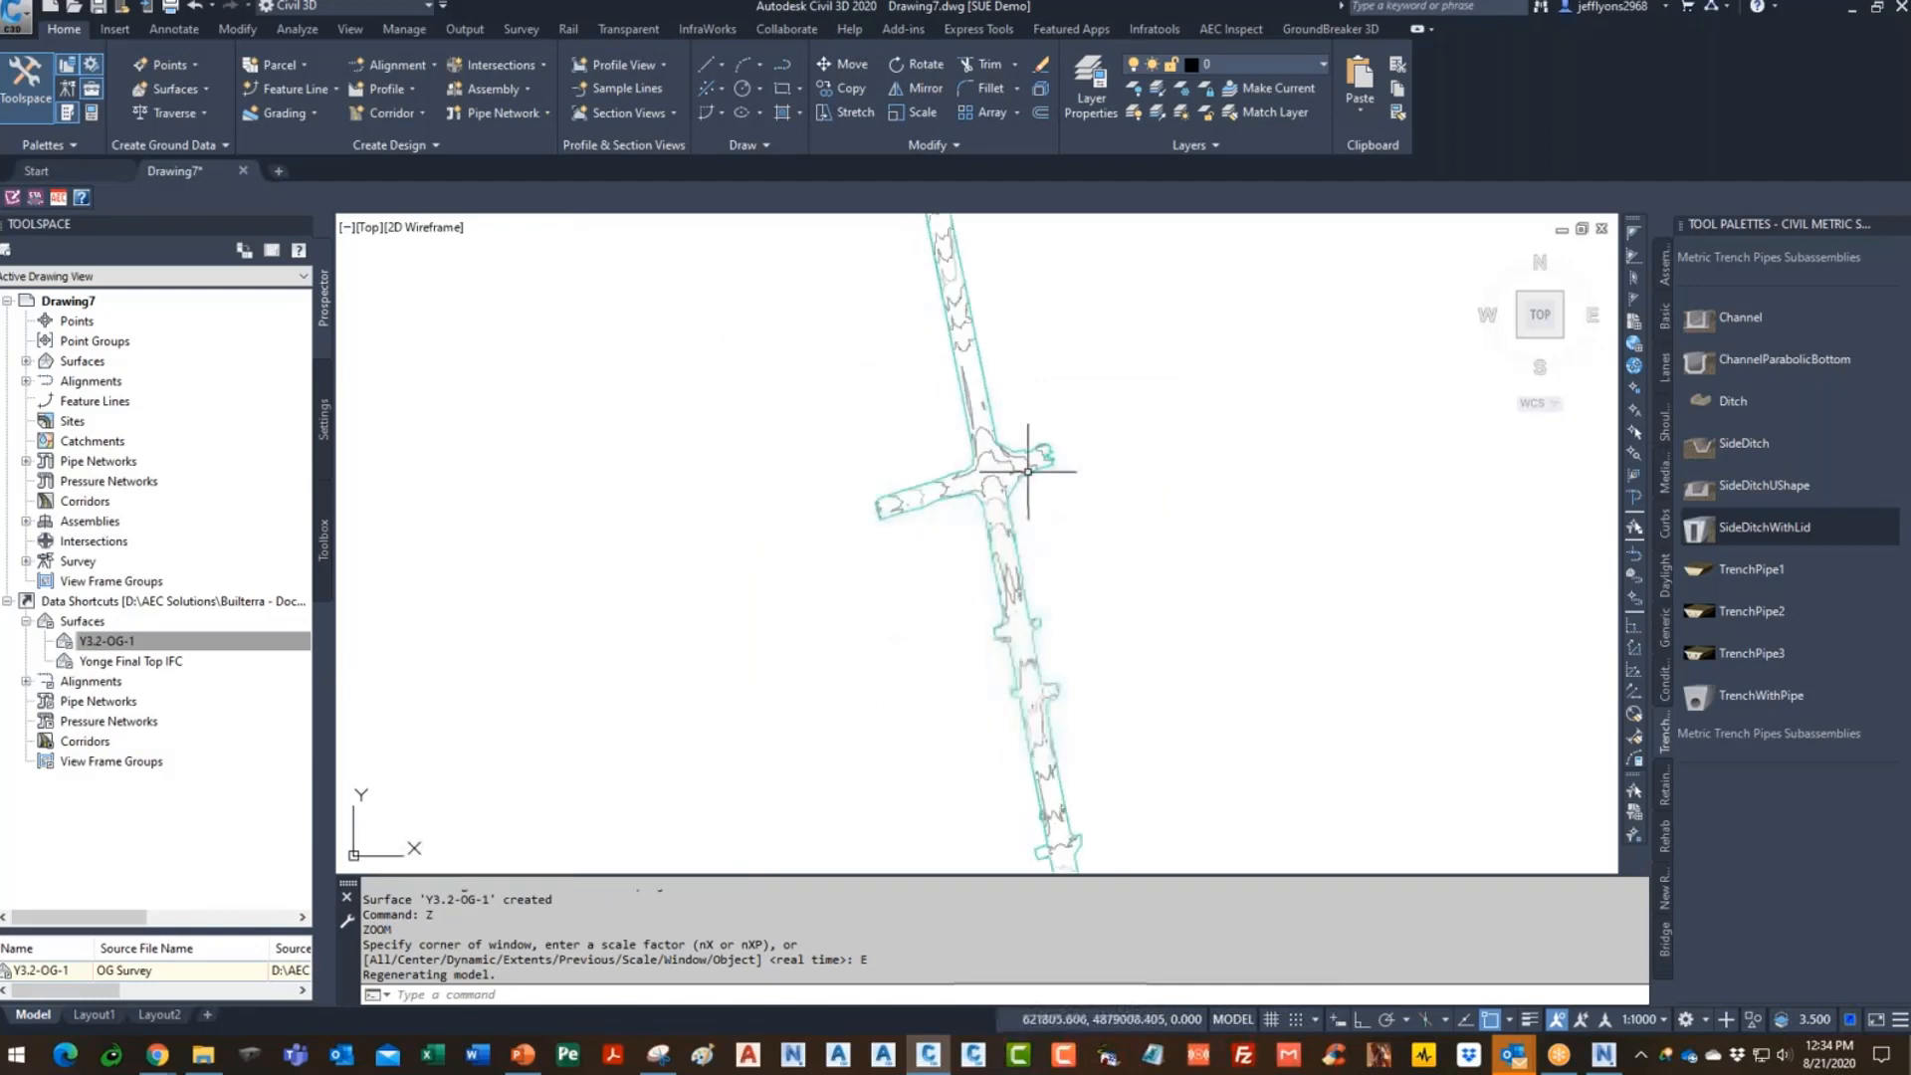
scroll(1003, 519, "up", 5)
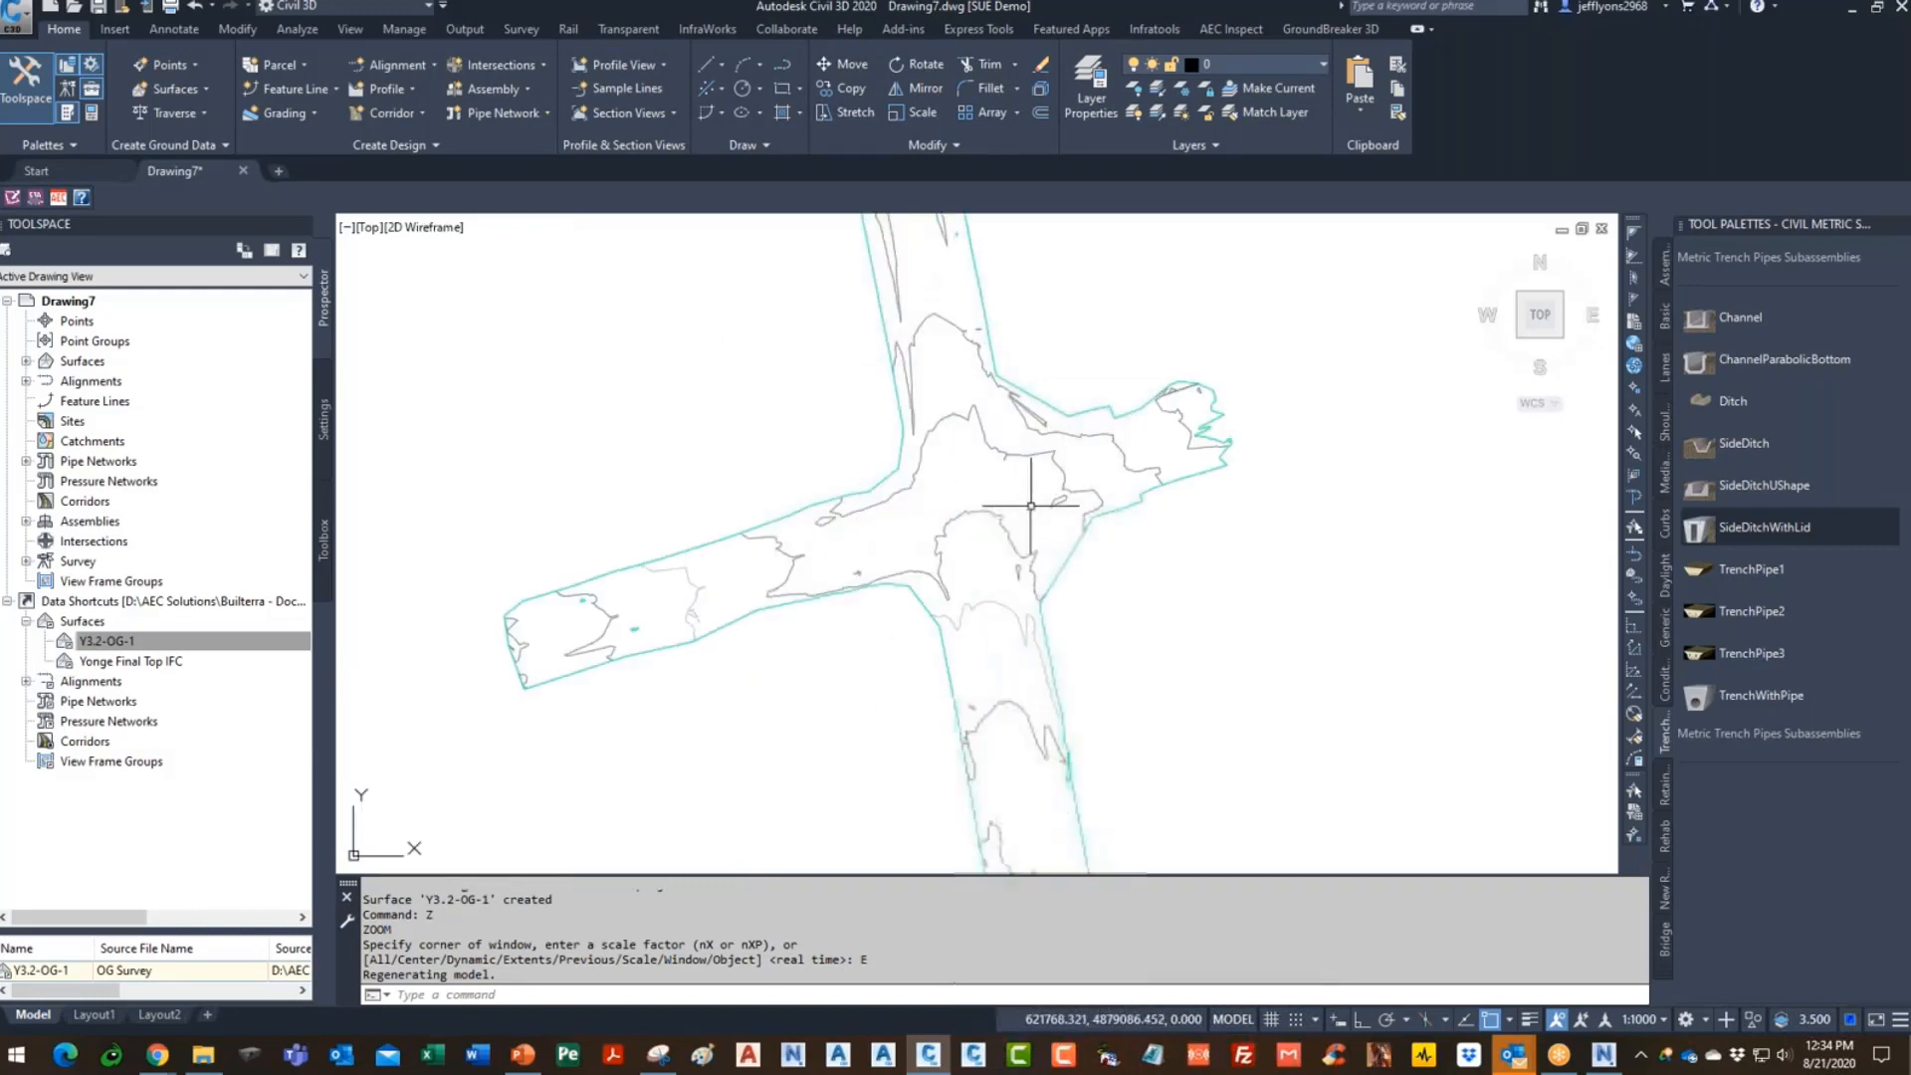
- Reference the Yonge design alignment, labelling only major and minor stations
left_click(144, 660)
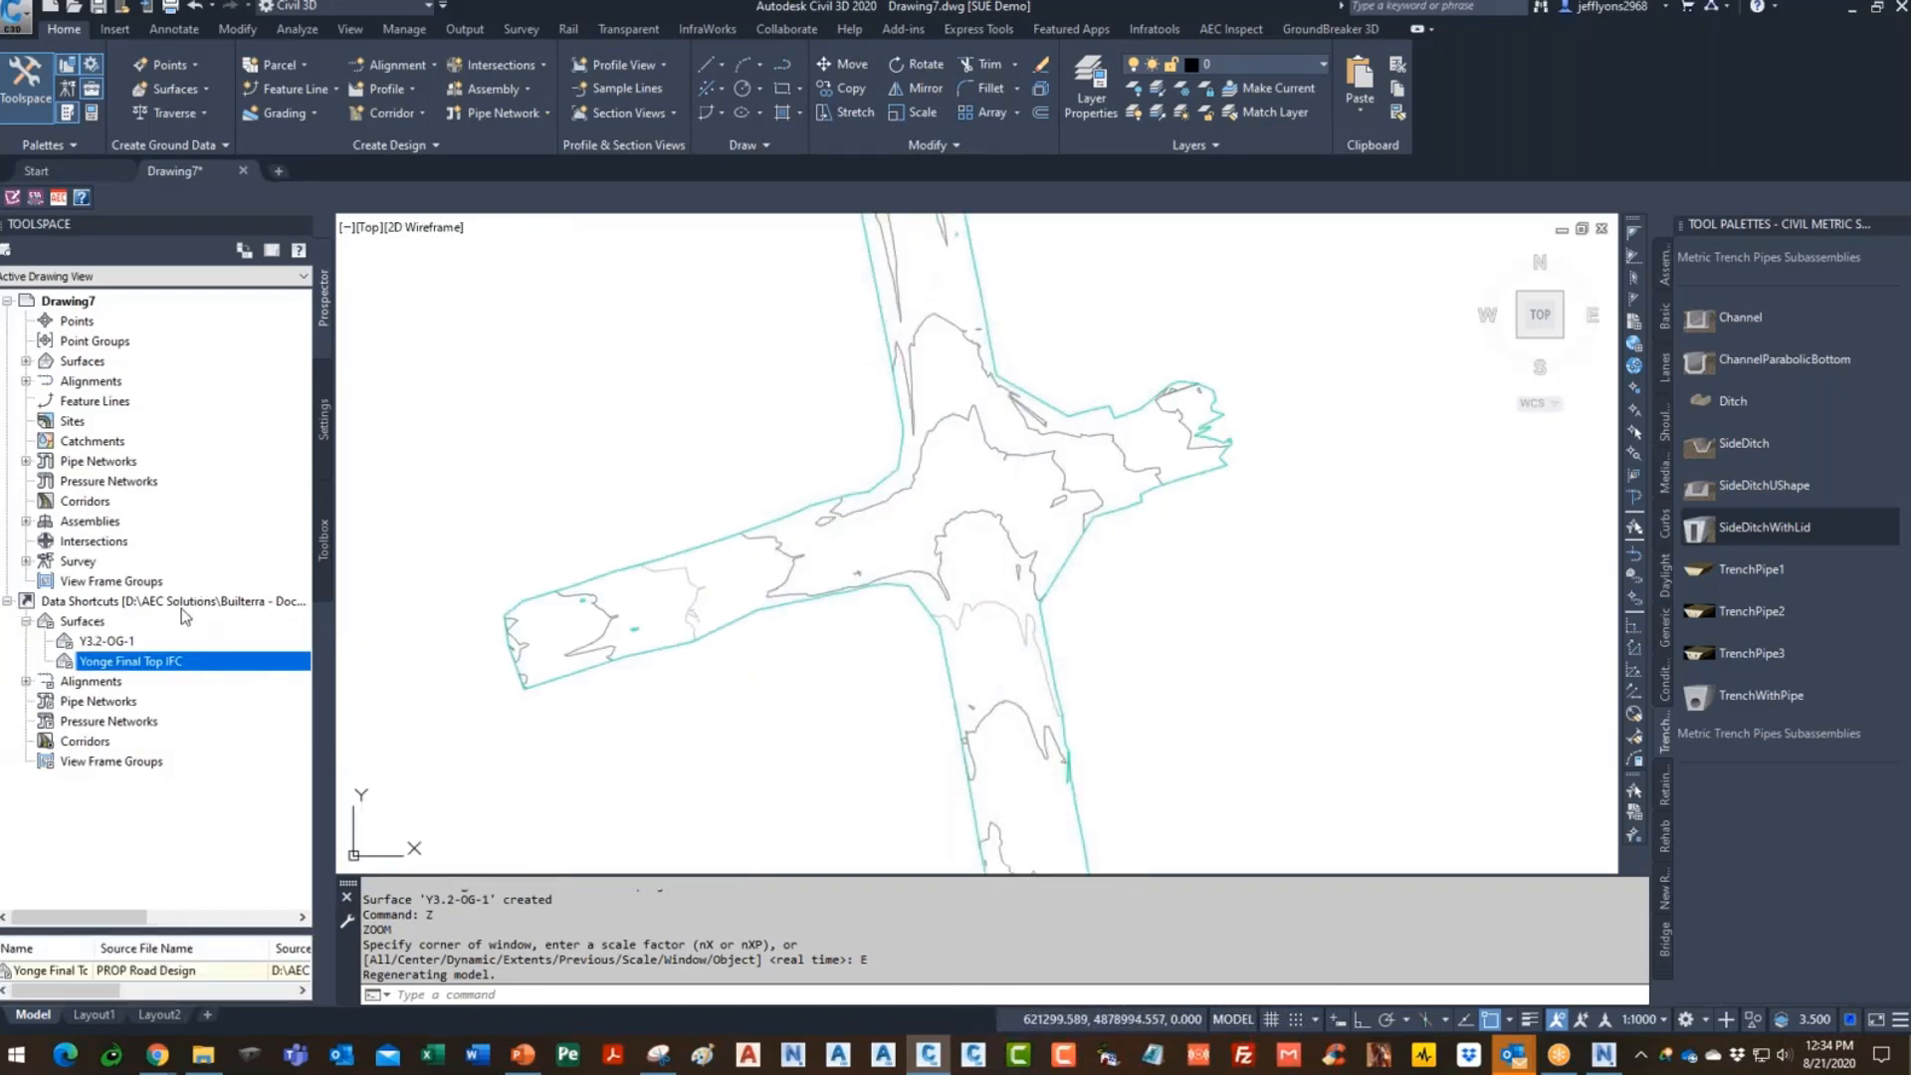
left_click(27, 682)
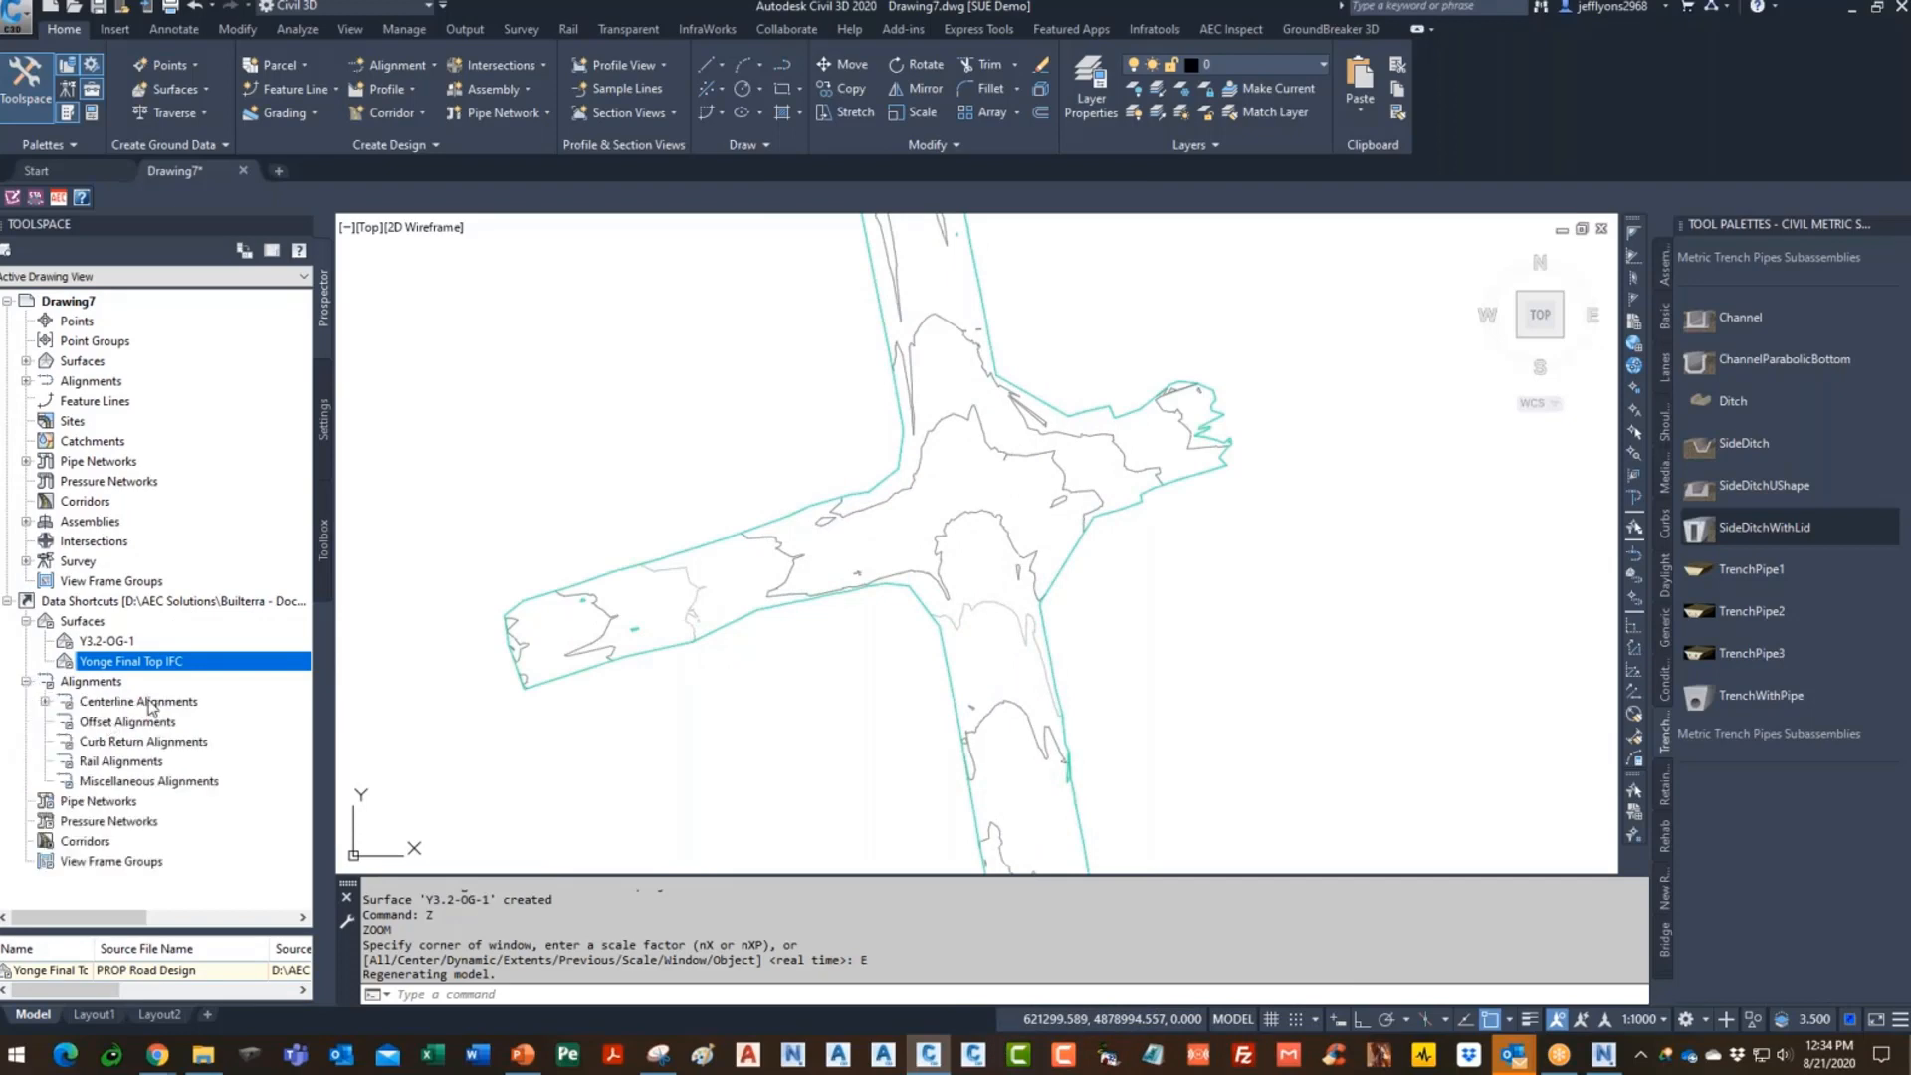
left_click(45, 702)
left_click(64, 722)
scroll(283, 517, "down", 20)
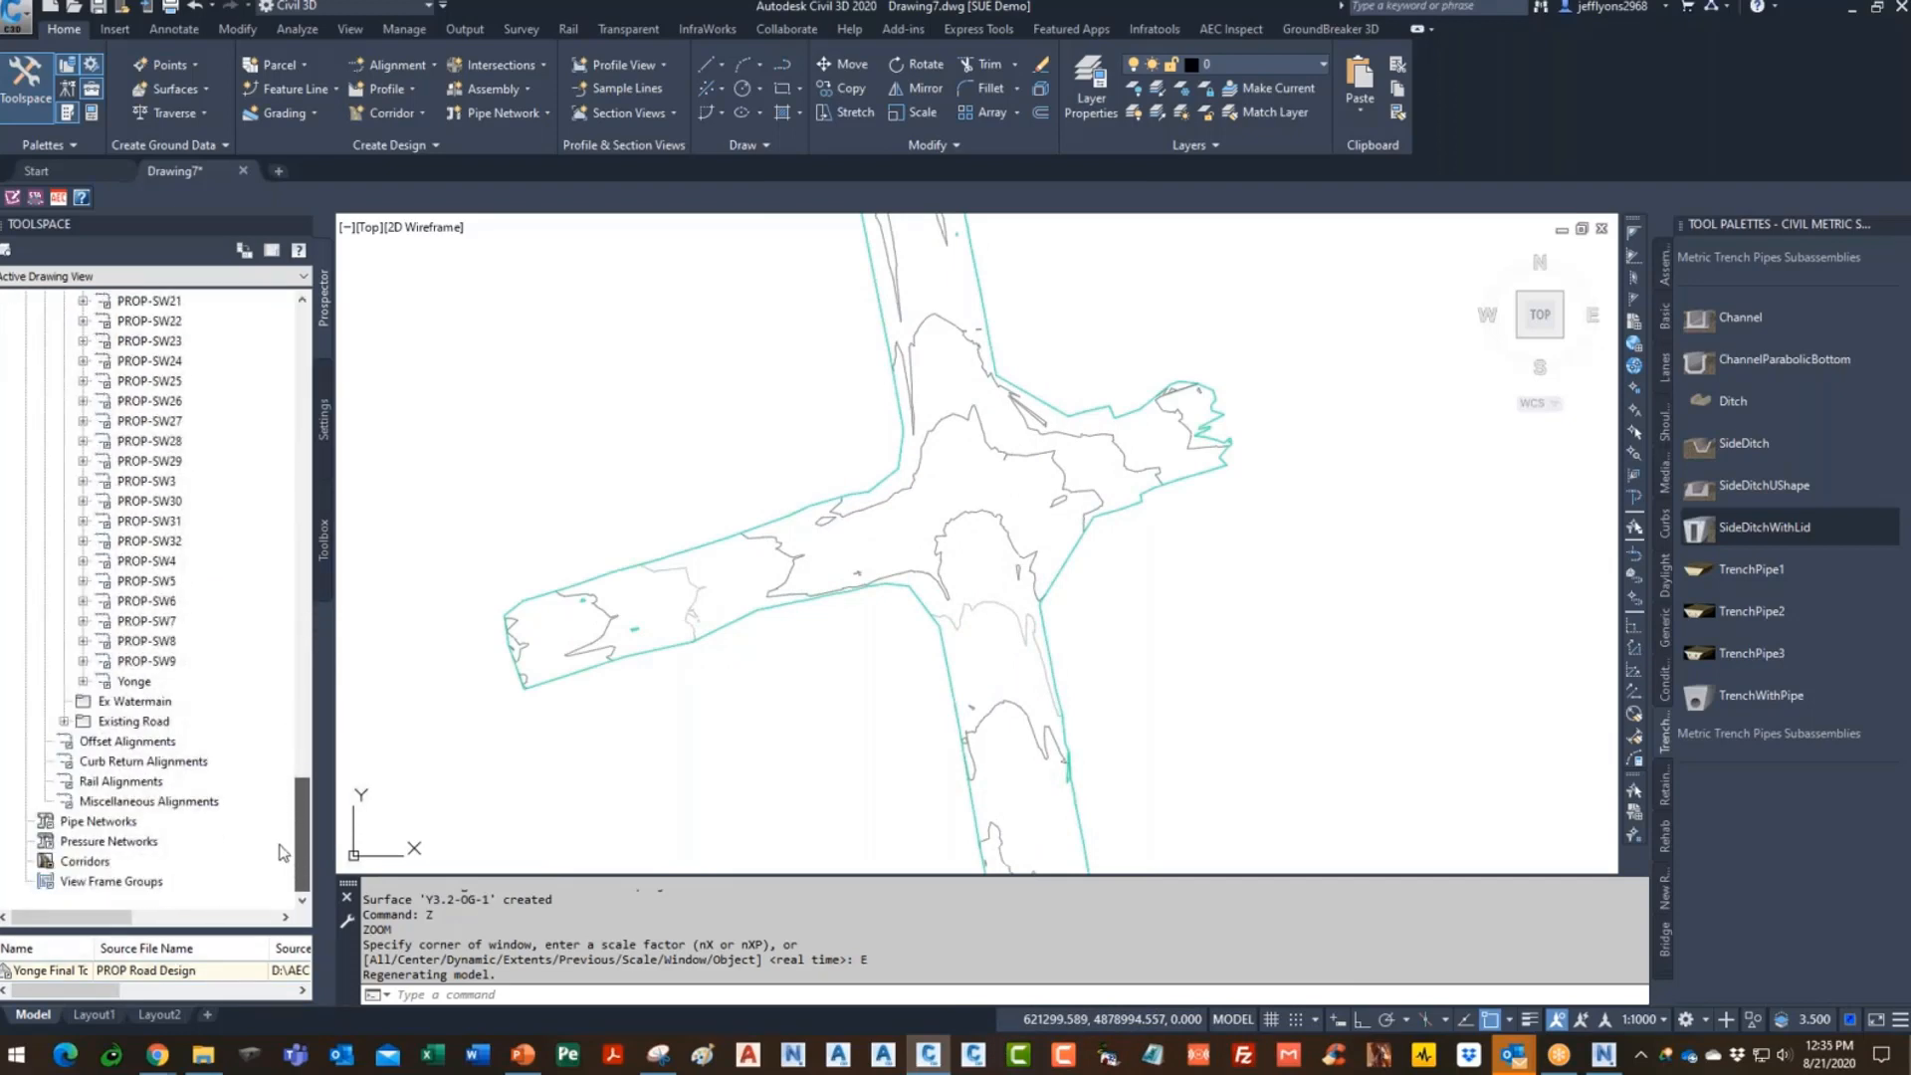
left_click(150, 681)
right_click(162, 687)
left_click(235, 697)
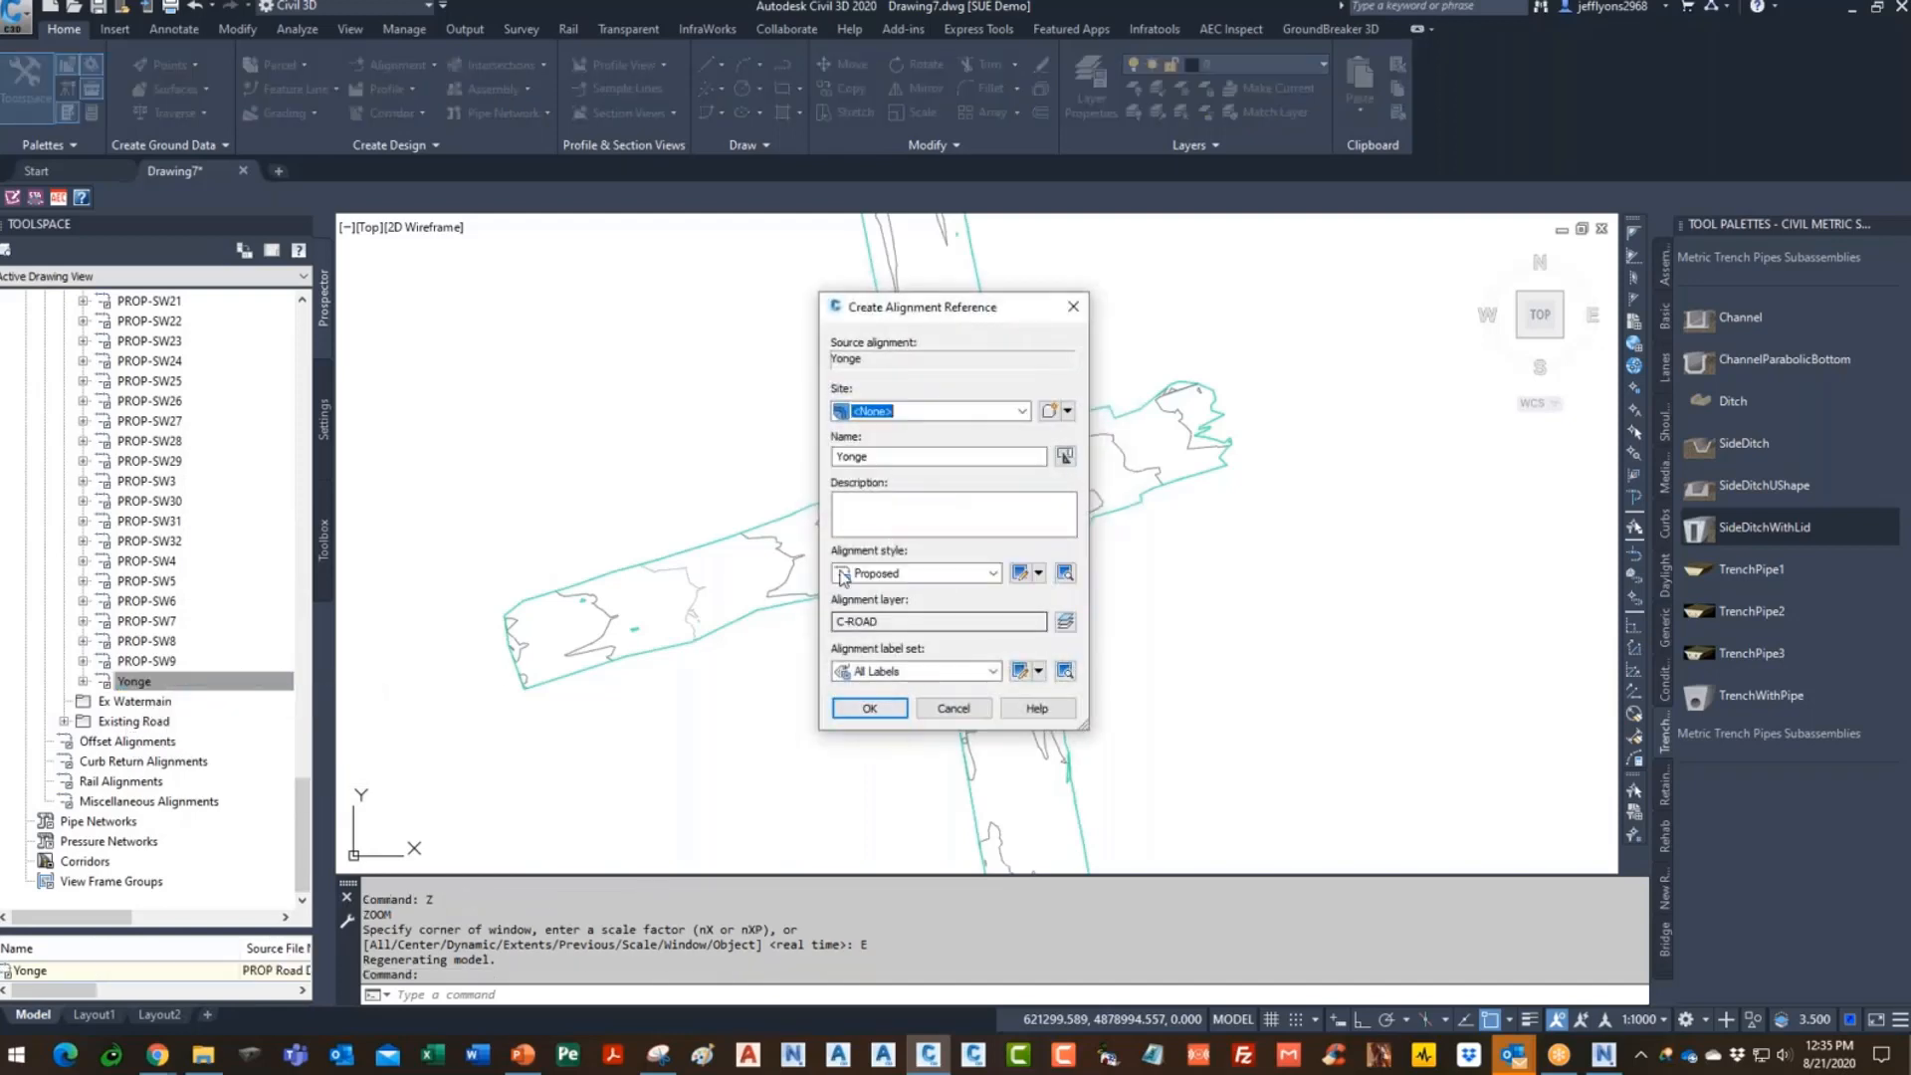
left_click(892, 678)
left_click(881, 704)
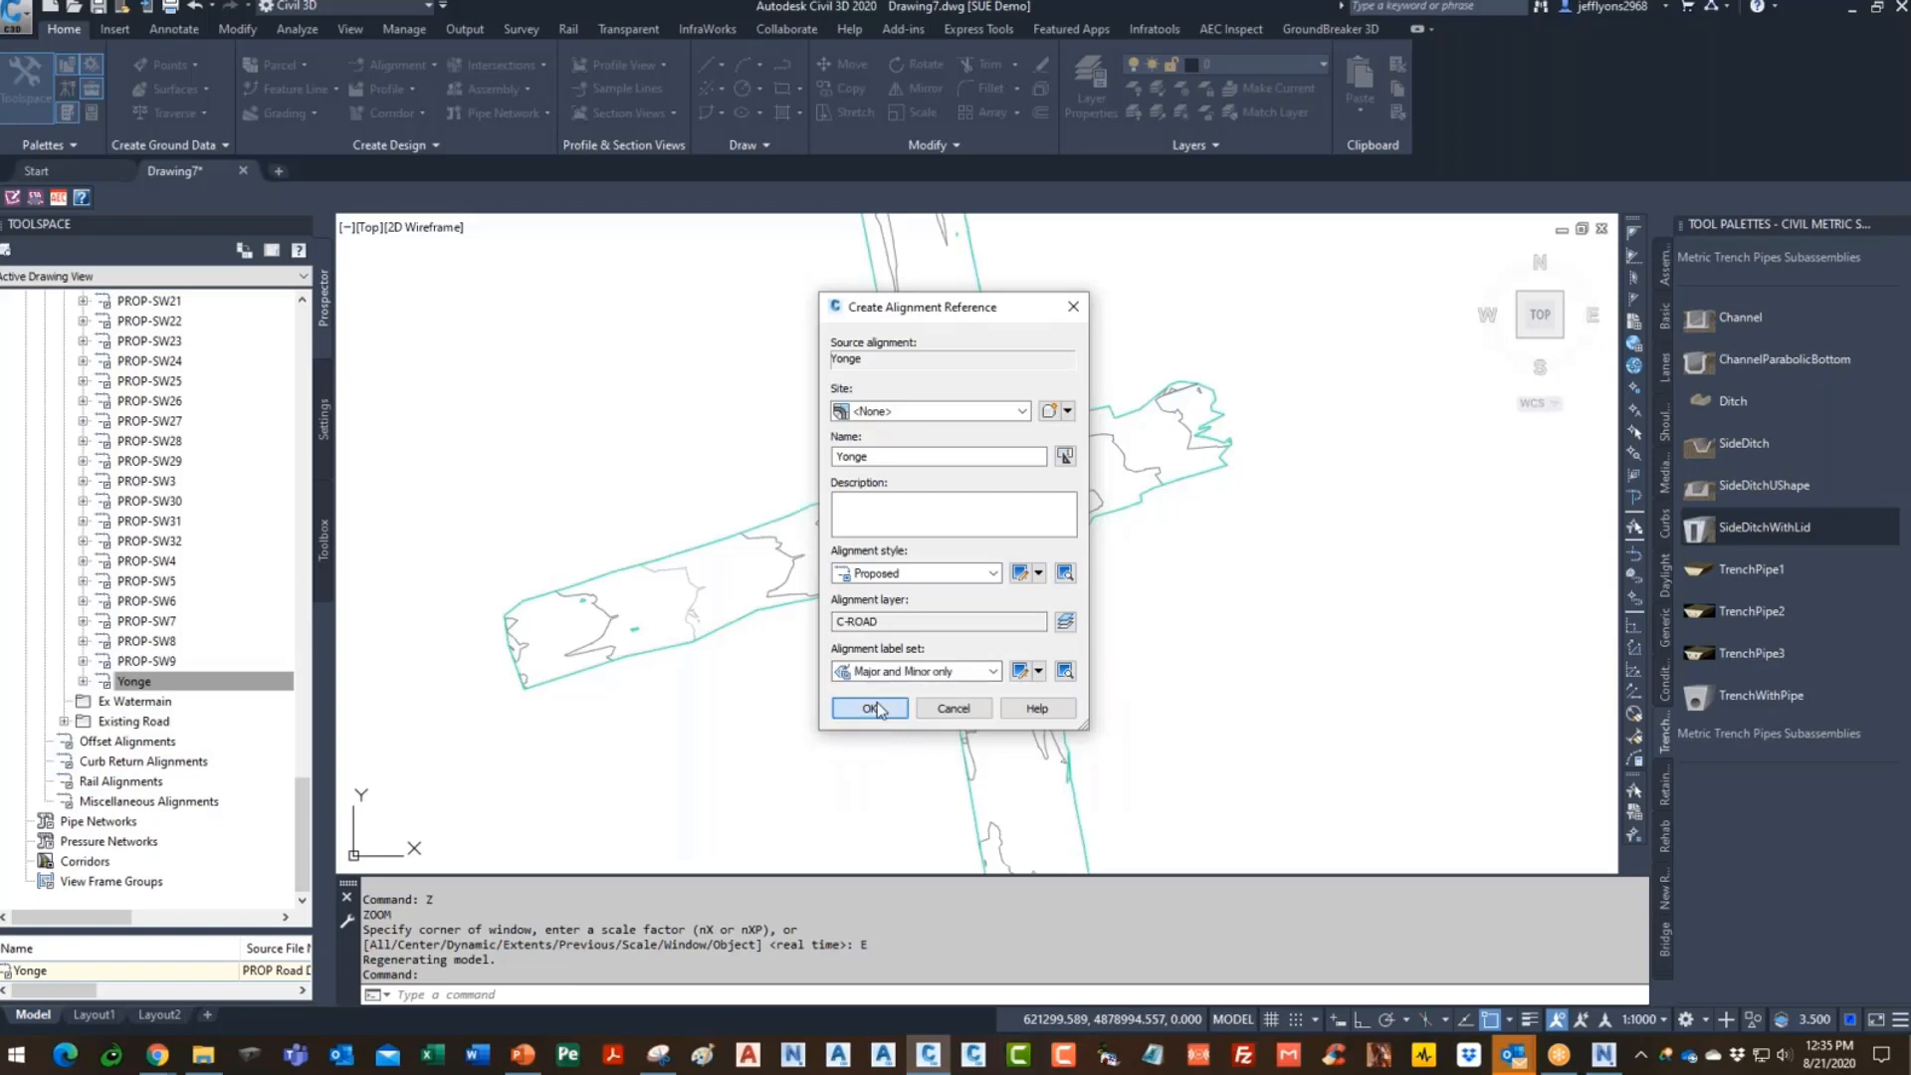
left_click(869, 708)
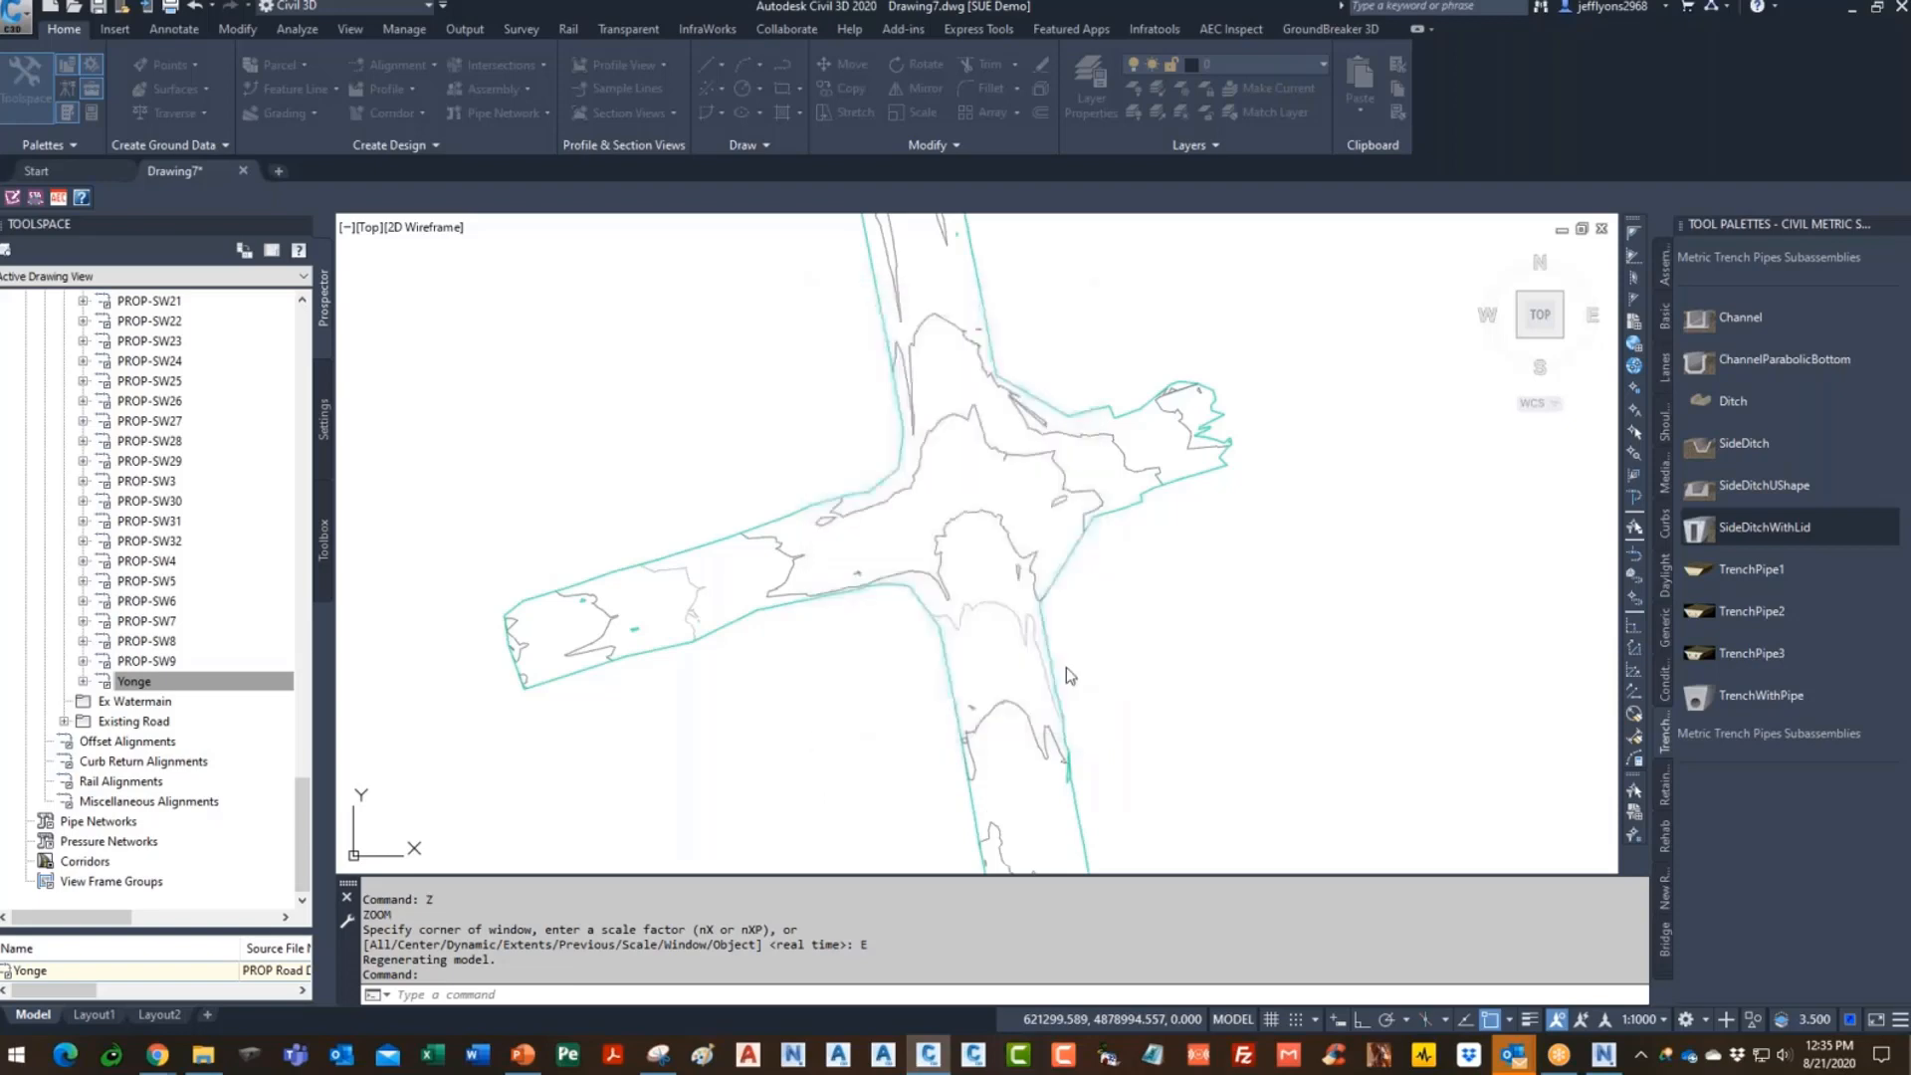
- Set the annotation scale to 1:500 and collapse the shortcut alignments list
left_click(1643, 1020)
left_click(1628, 773)
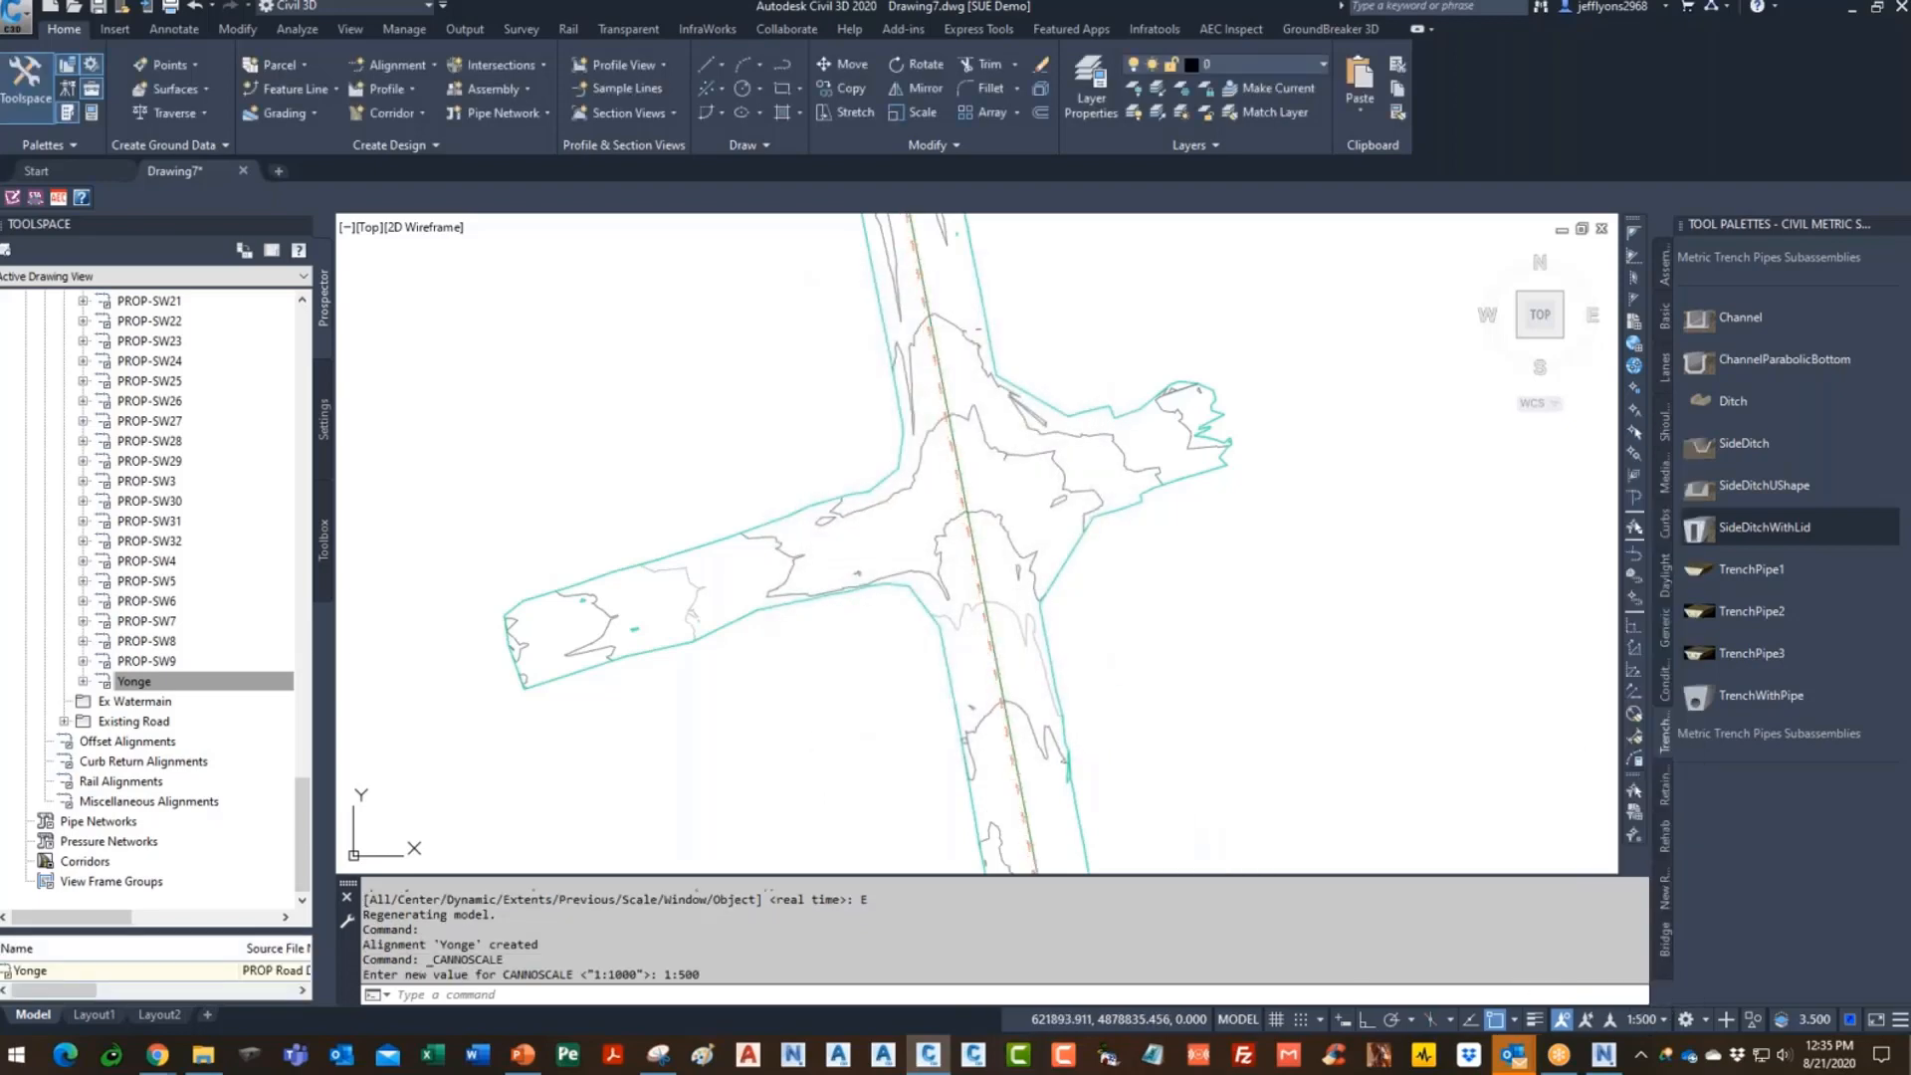
scroll(886, 498, "up", 5)
scroll(885, 498, "down", 3)
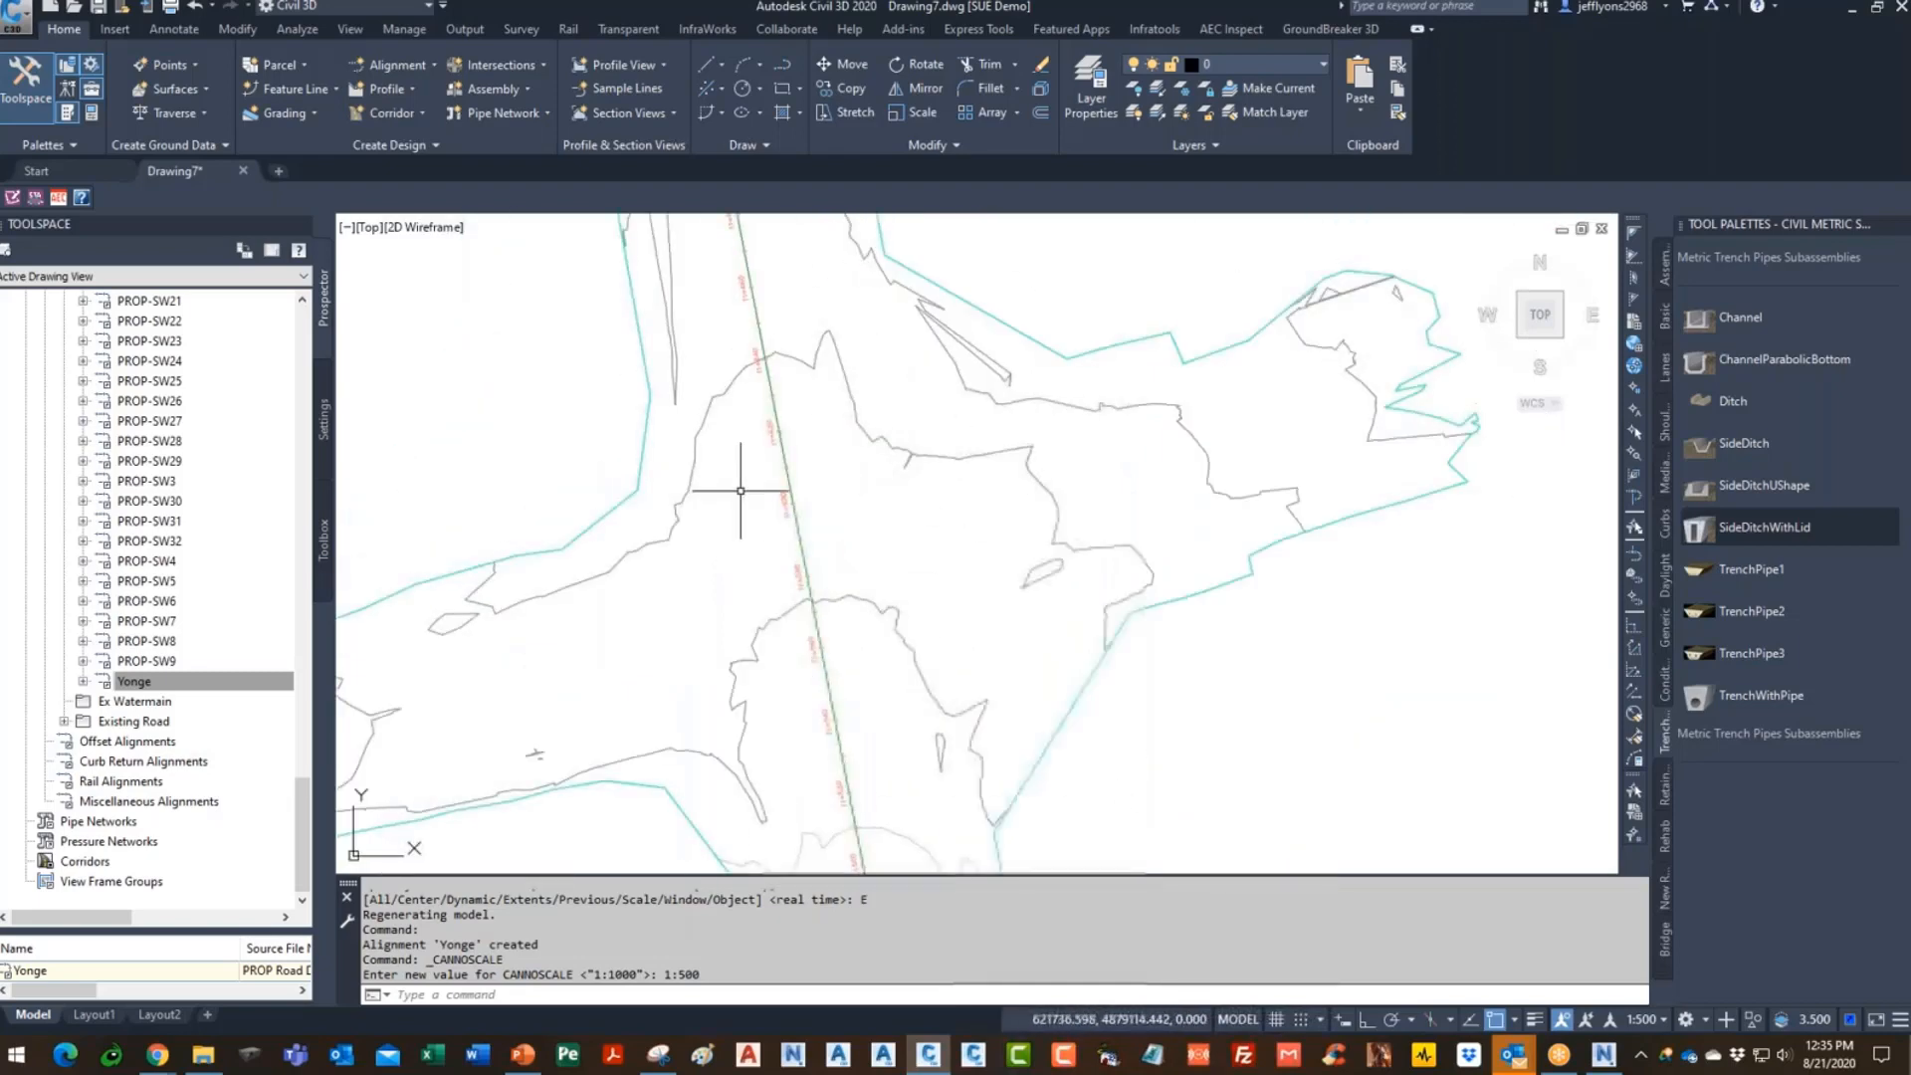
left_click_drag(302, 789, 296, 299)
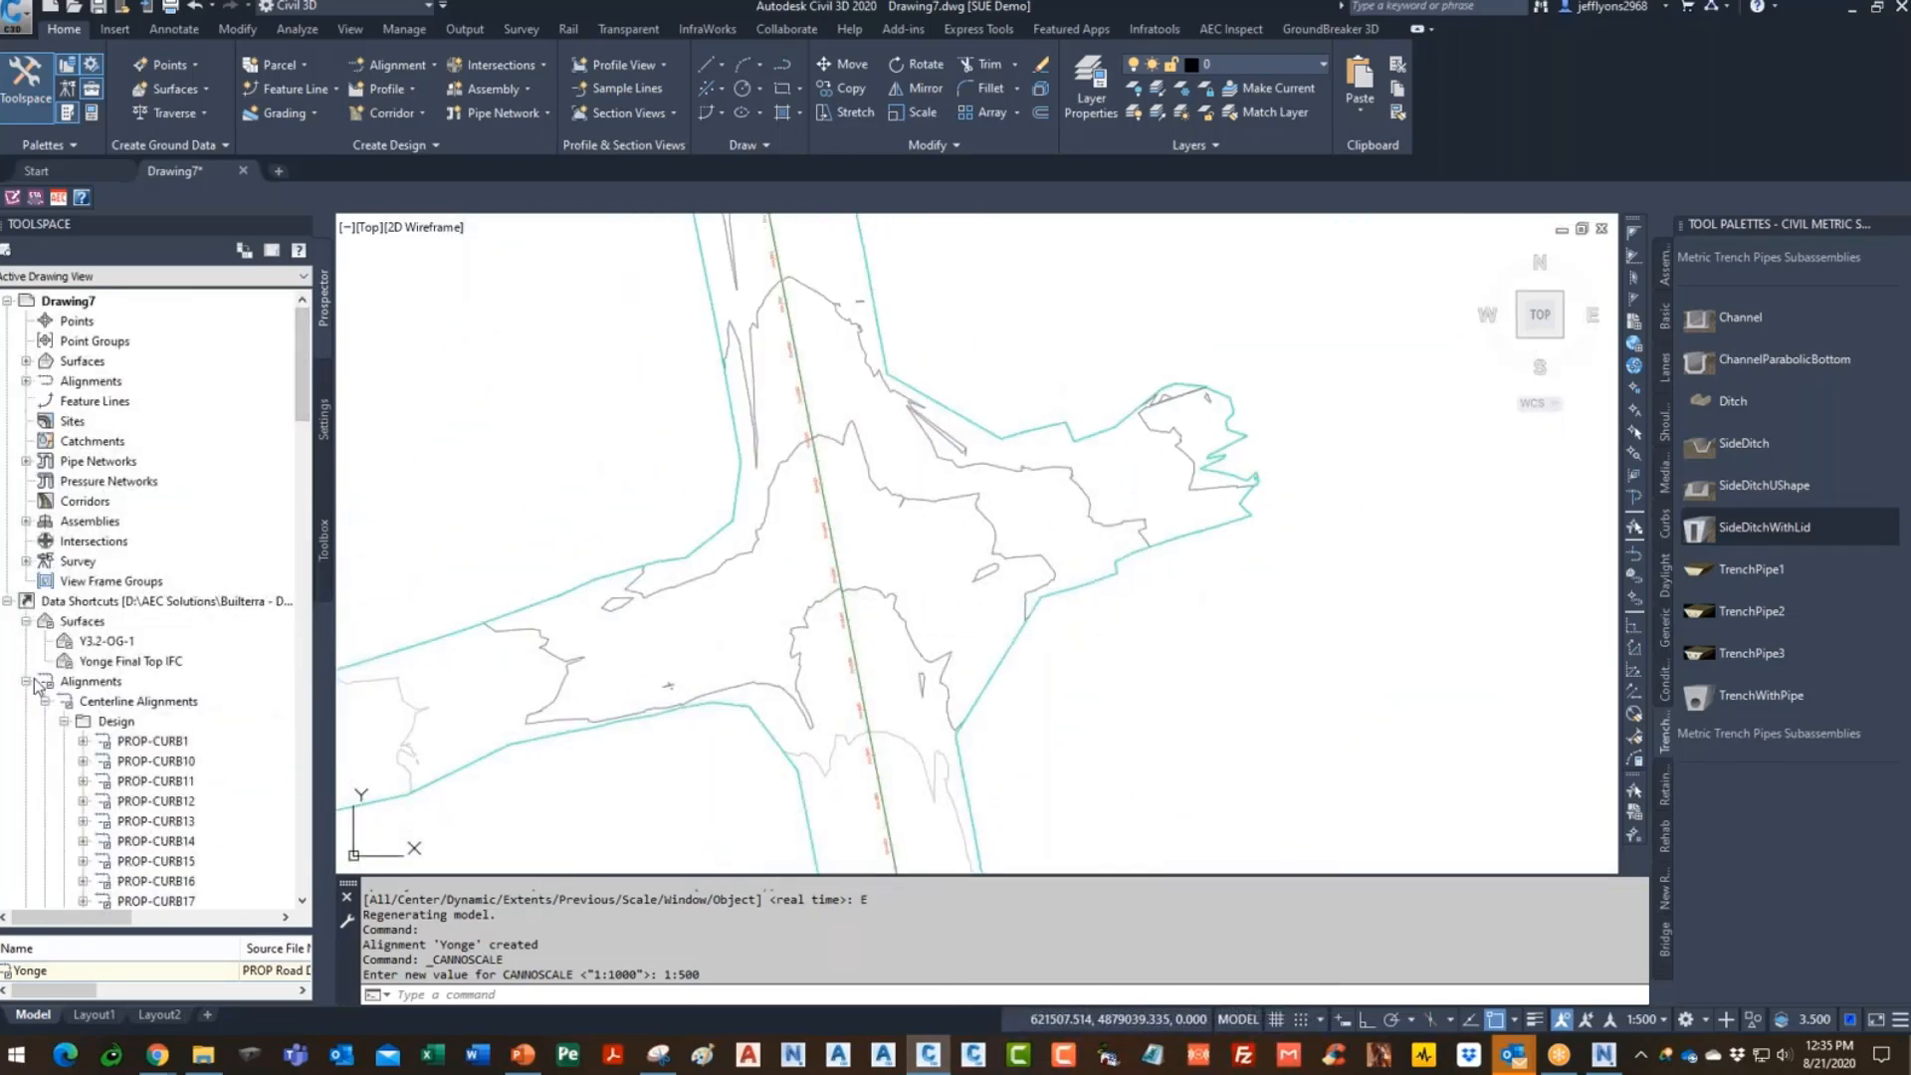
left_click(27, 682)
scroll(883, 518, "up", 2)
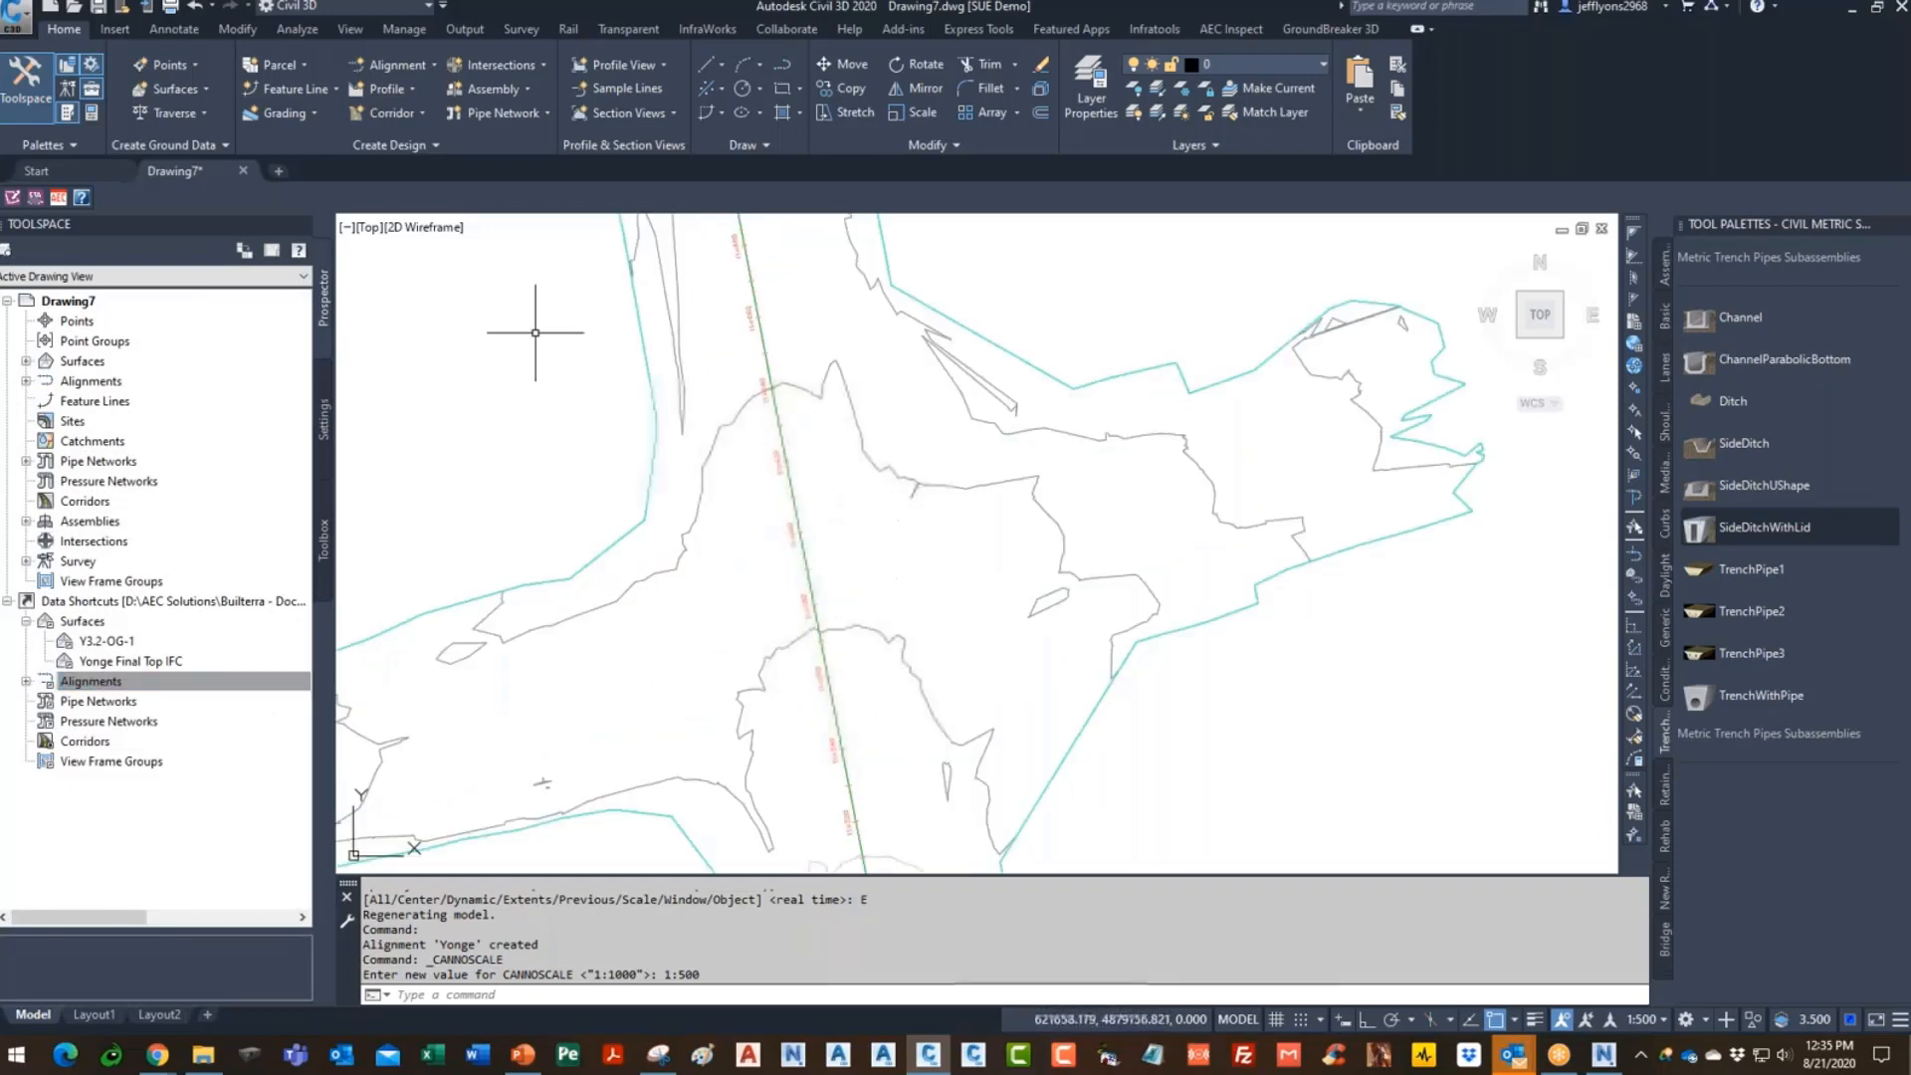
- Attach Existing Subsurface Utility Mapping 2D.dwg as an xref via XR with default settings
type("xr")
key("Return")
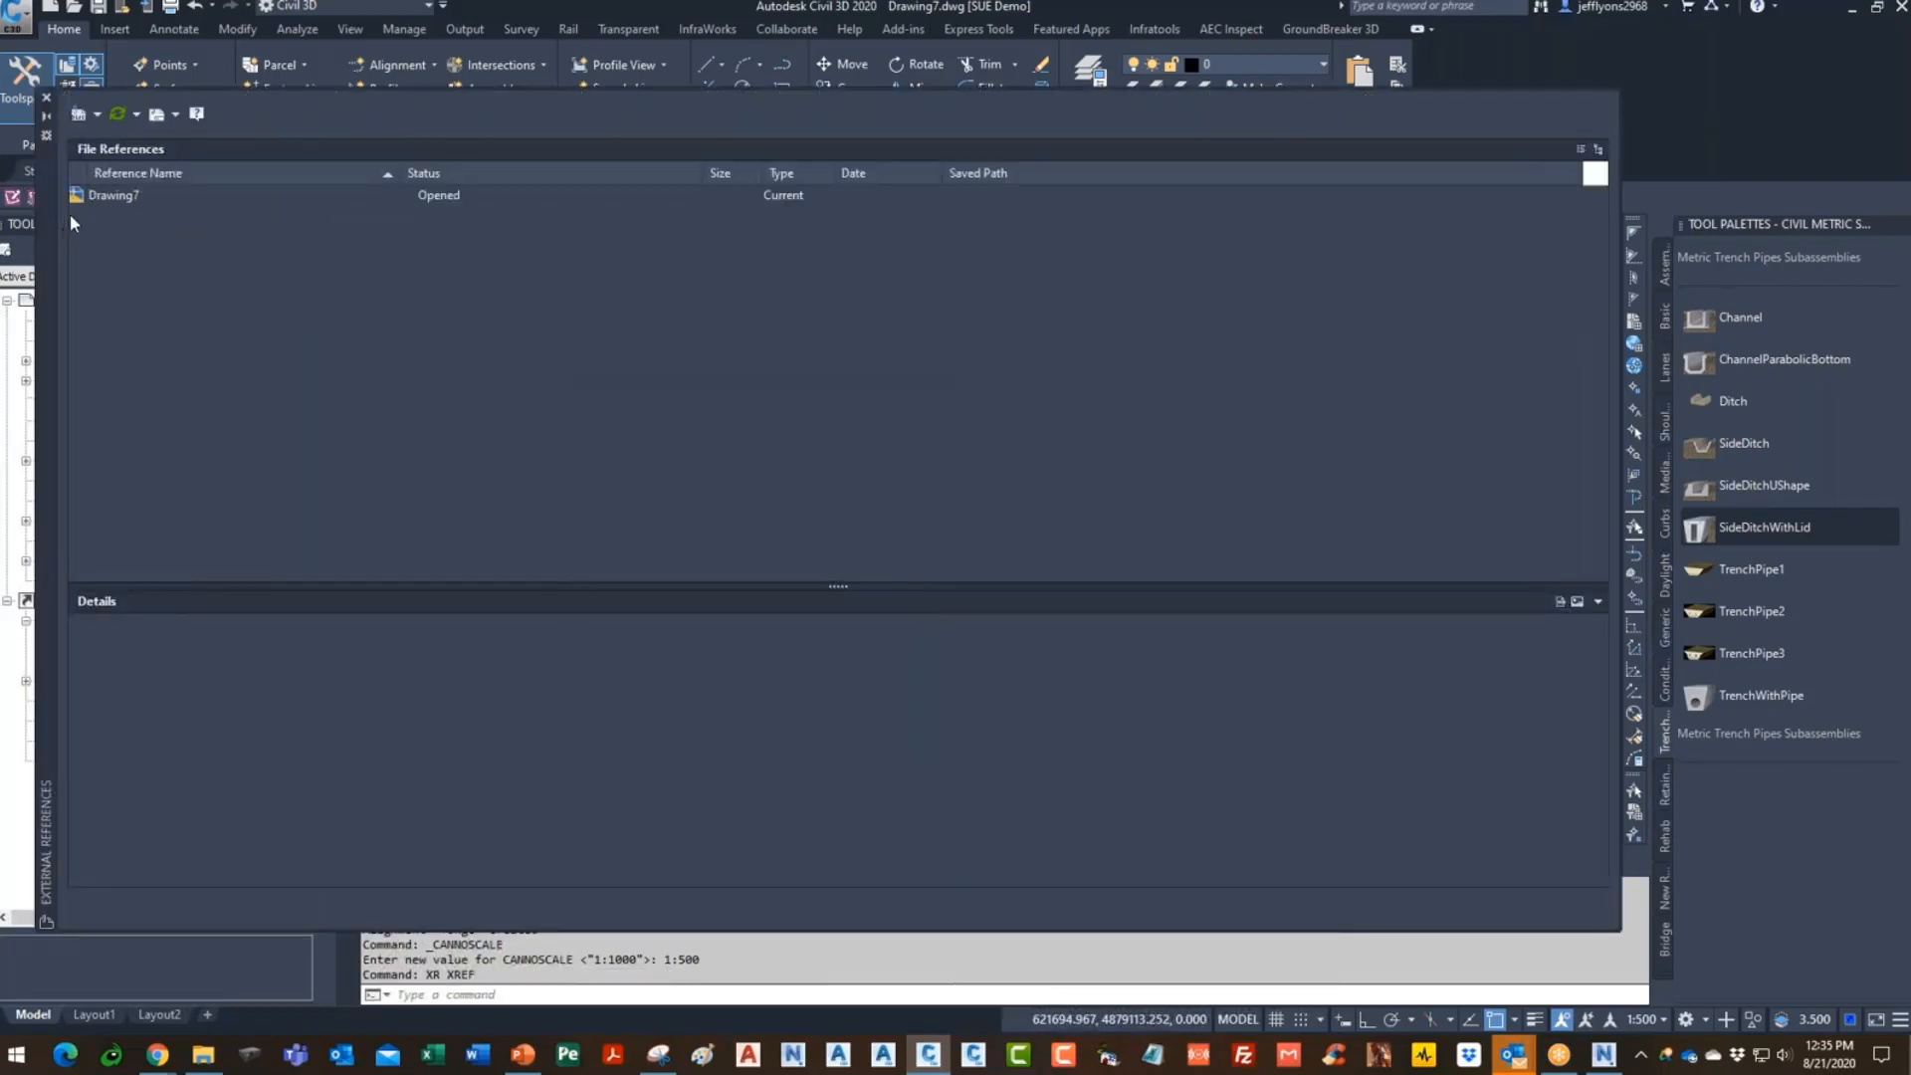
left_click(83, 118)
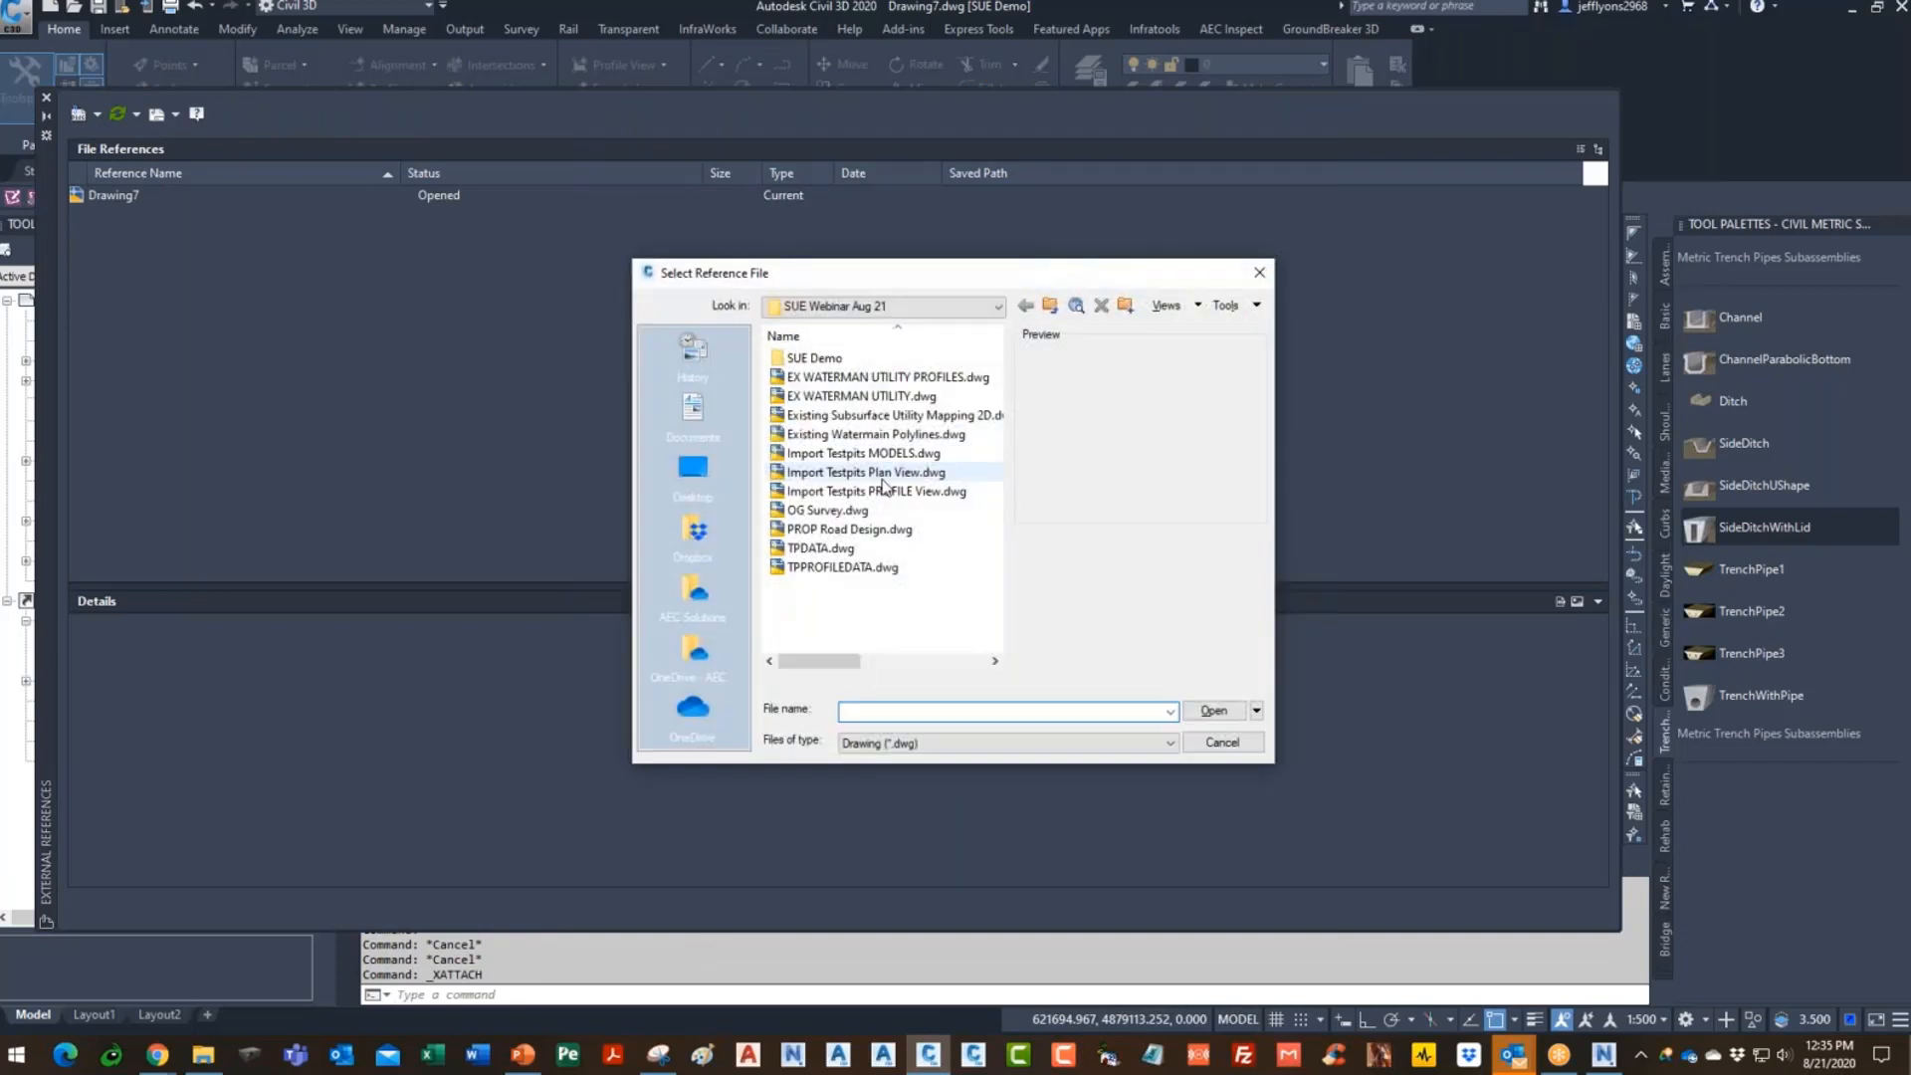
left_click(900, 416)
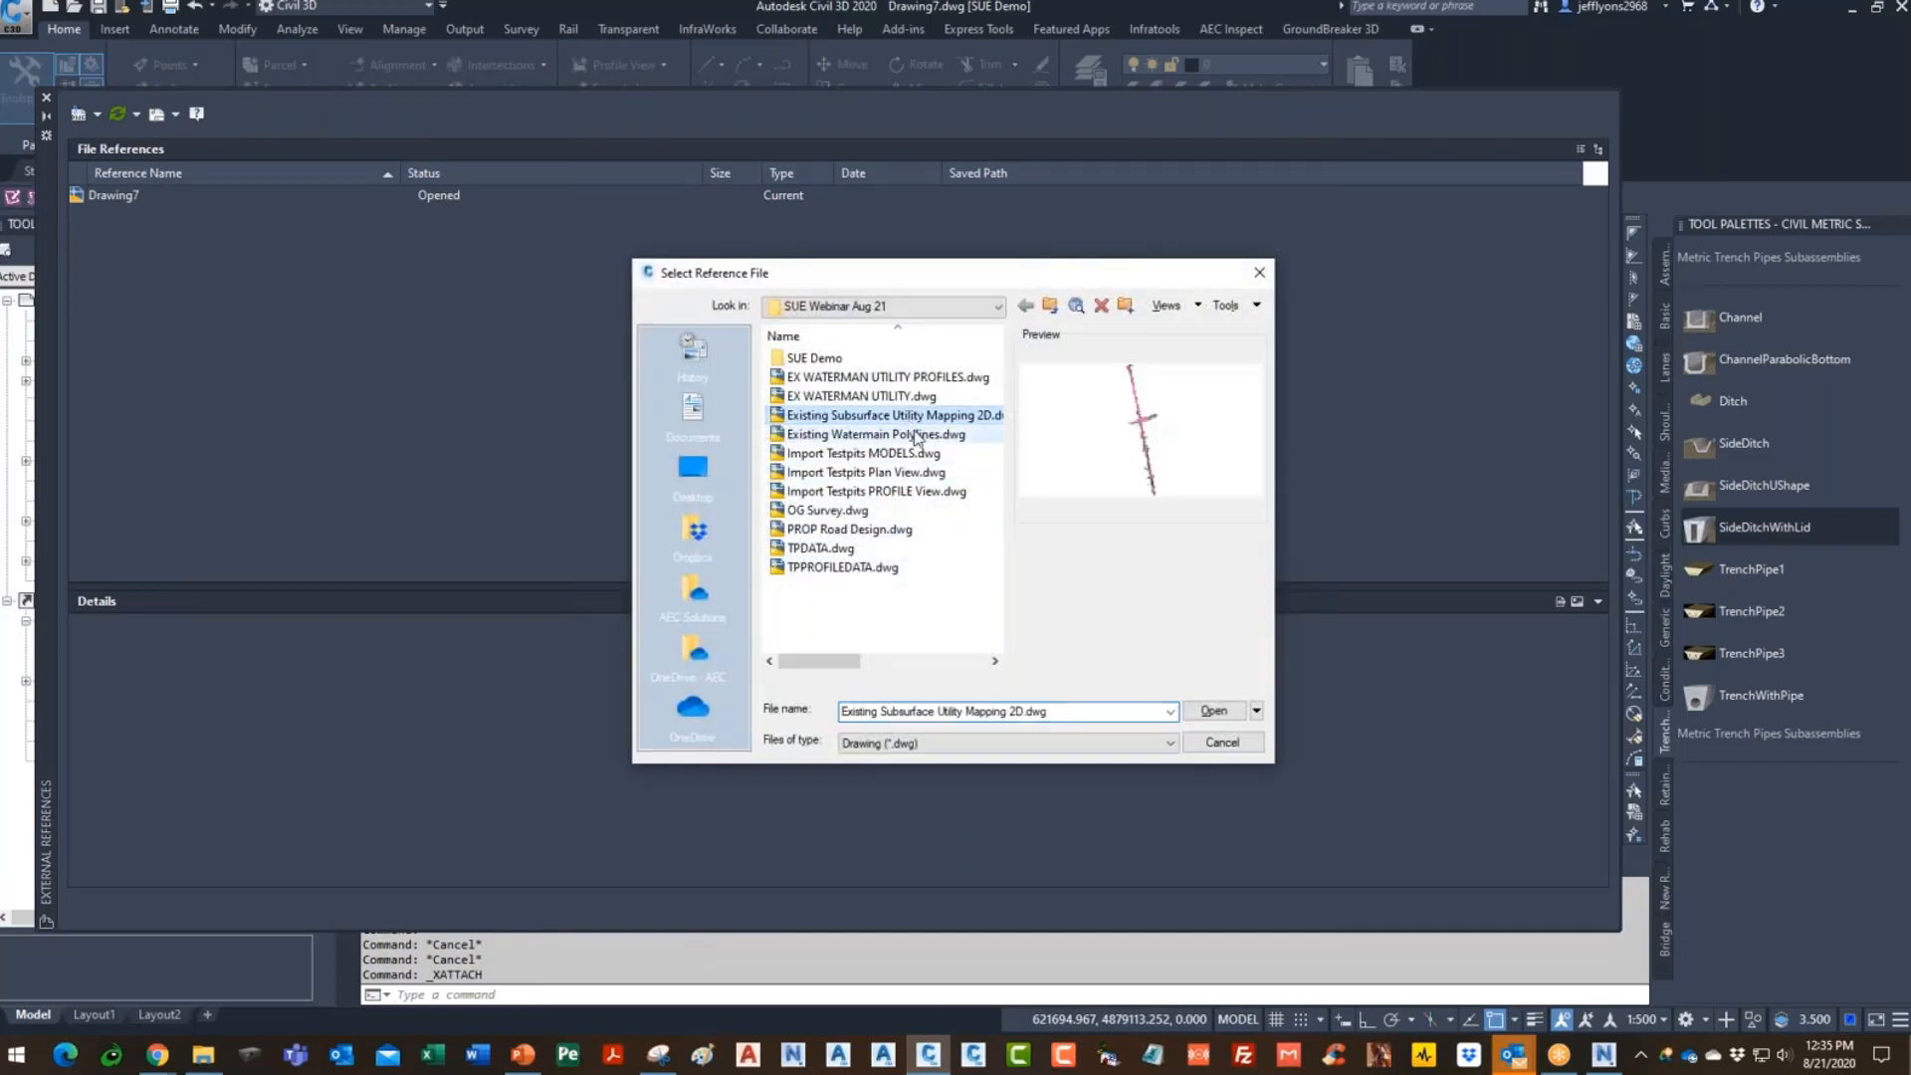
left_click(1213, 711)
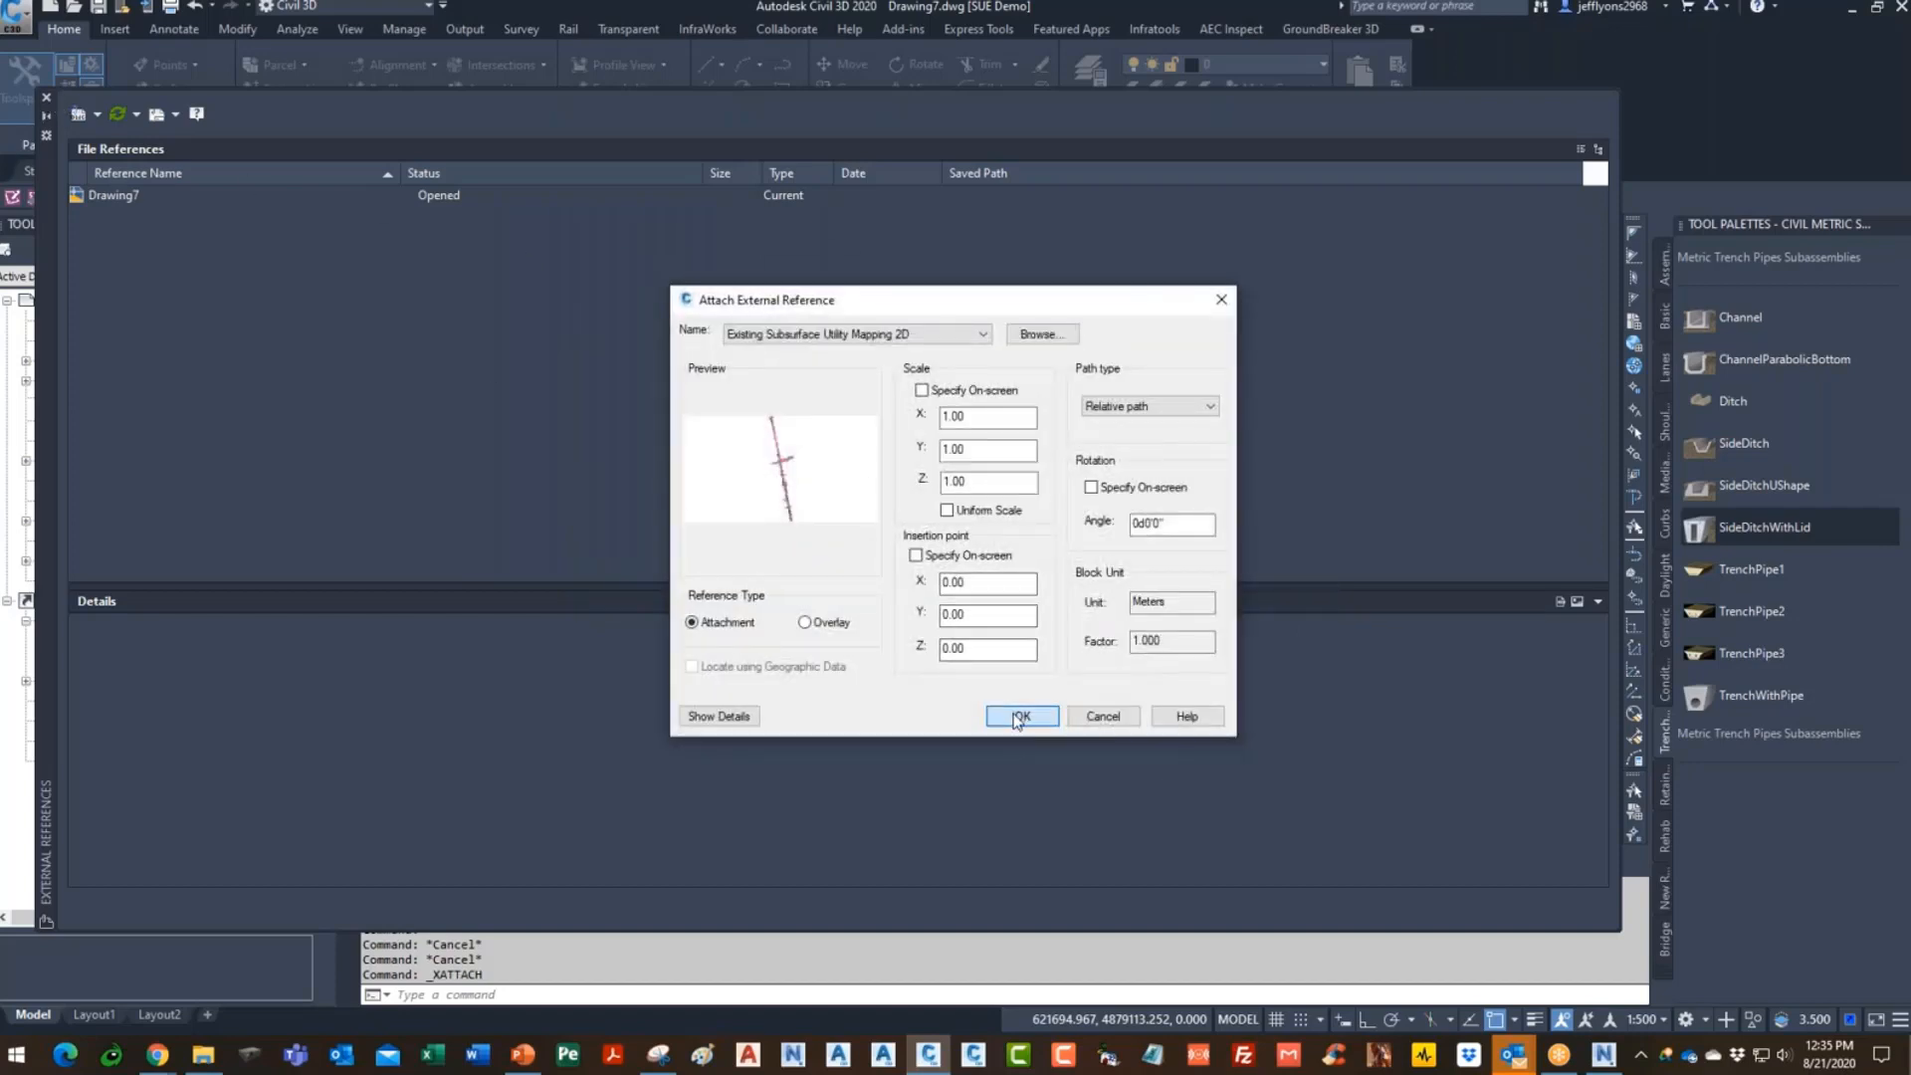
left_click(1019, 715)
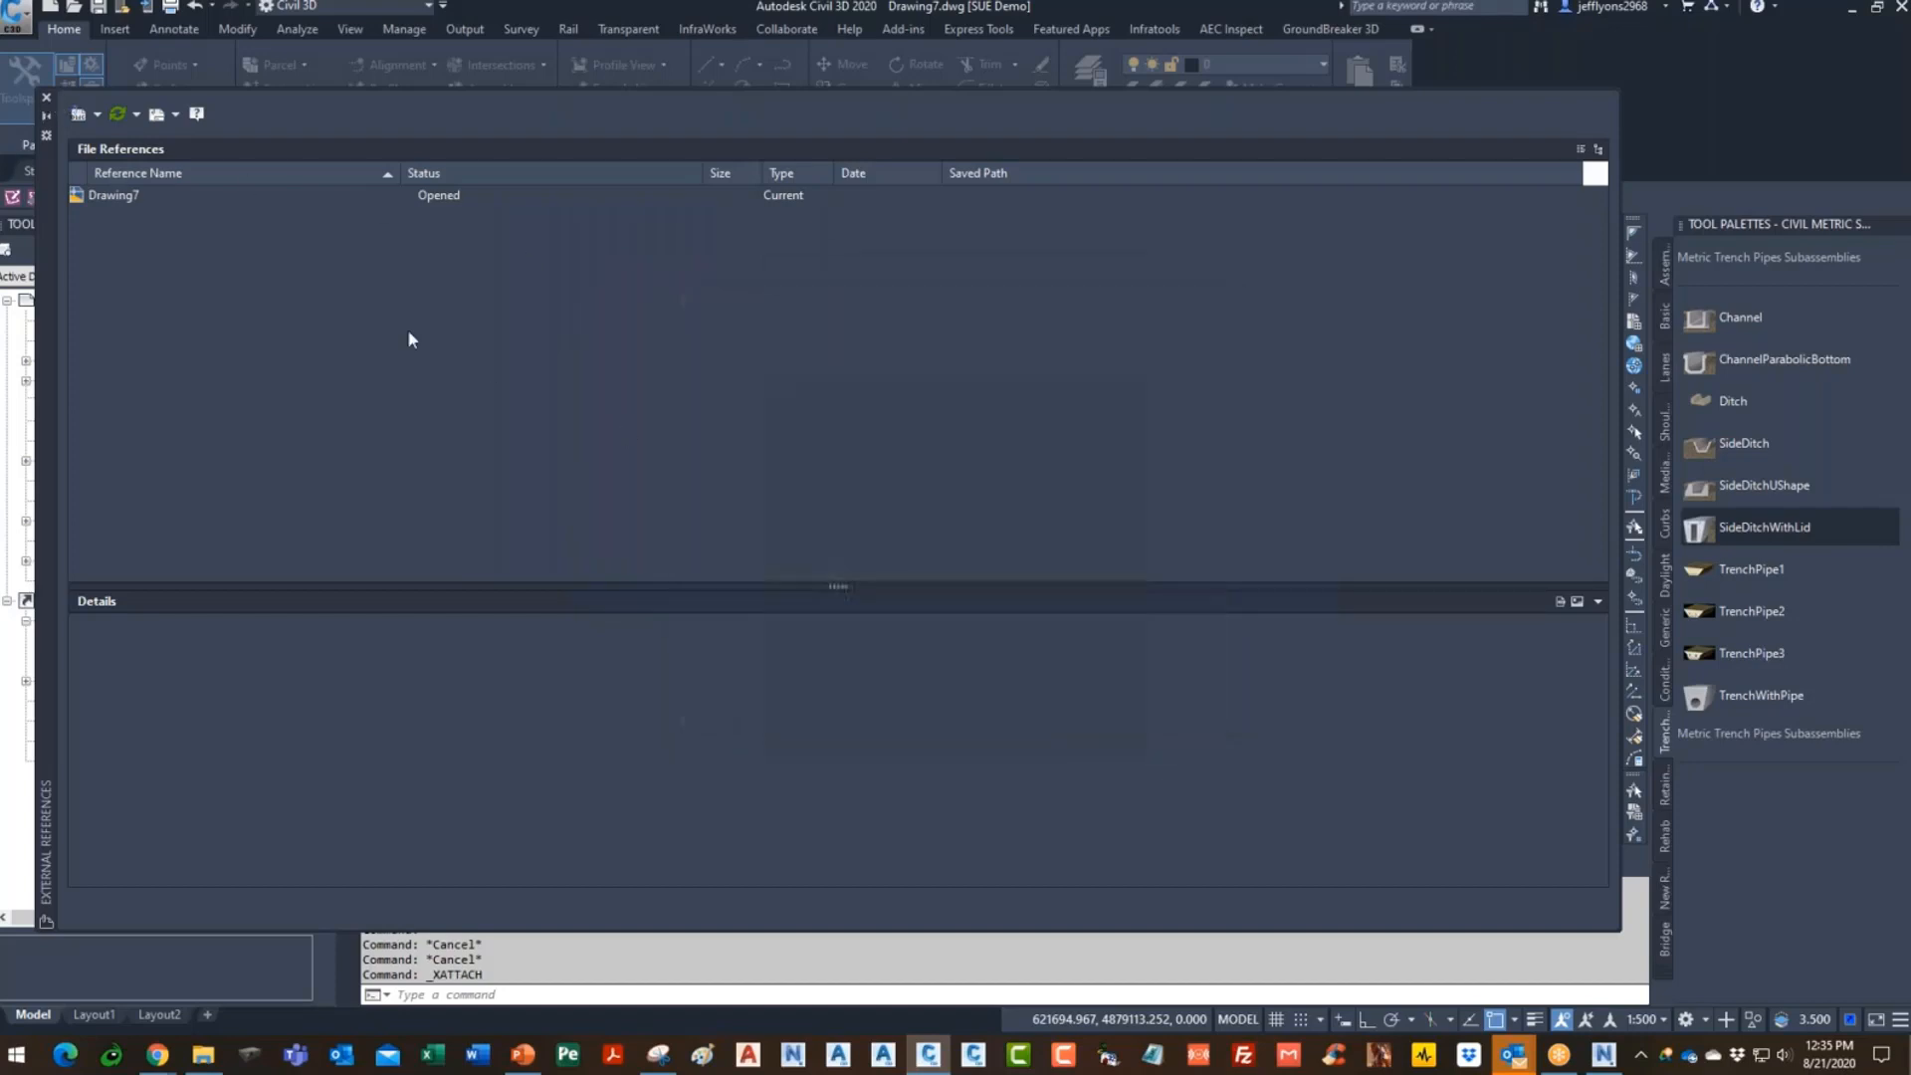
left_click(47, 99)
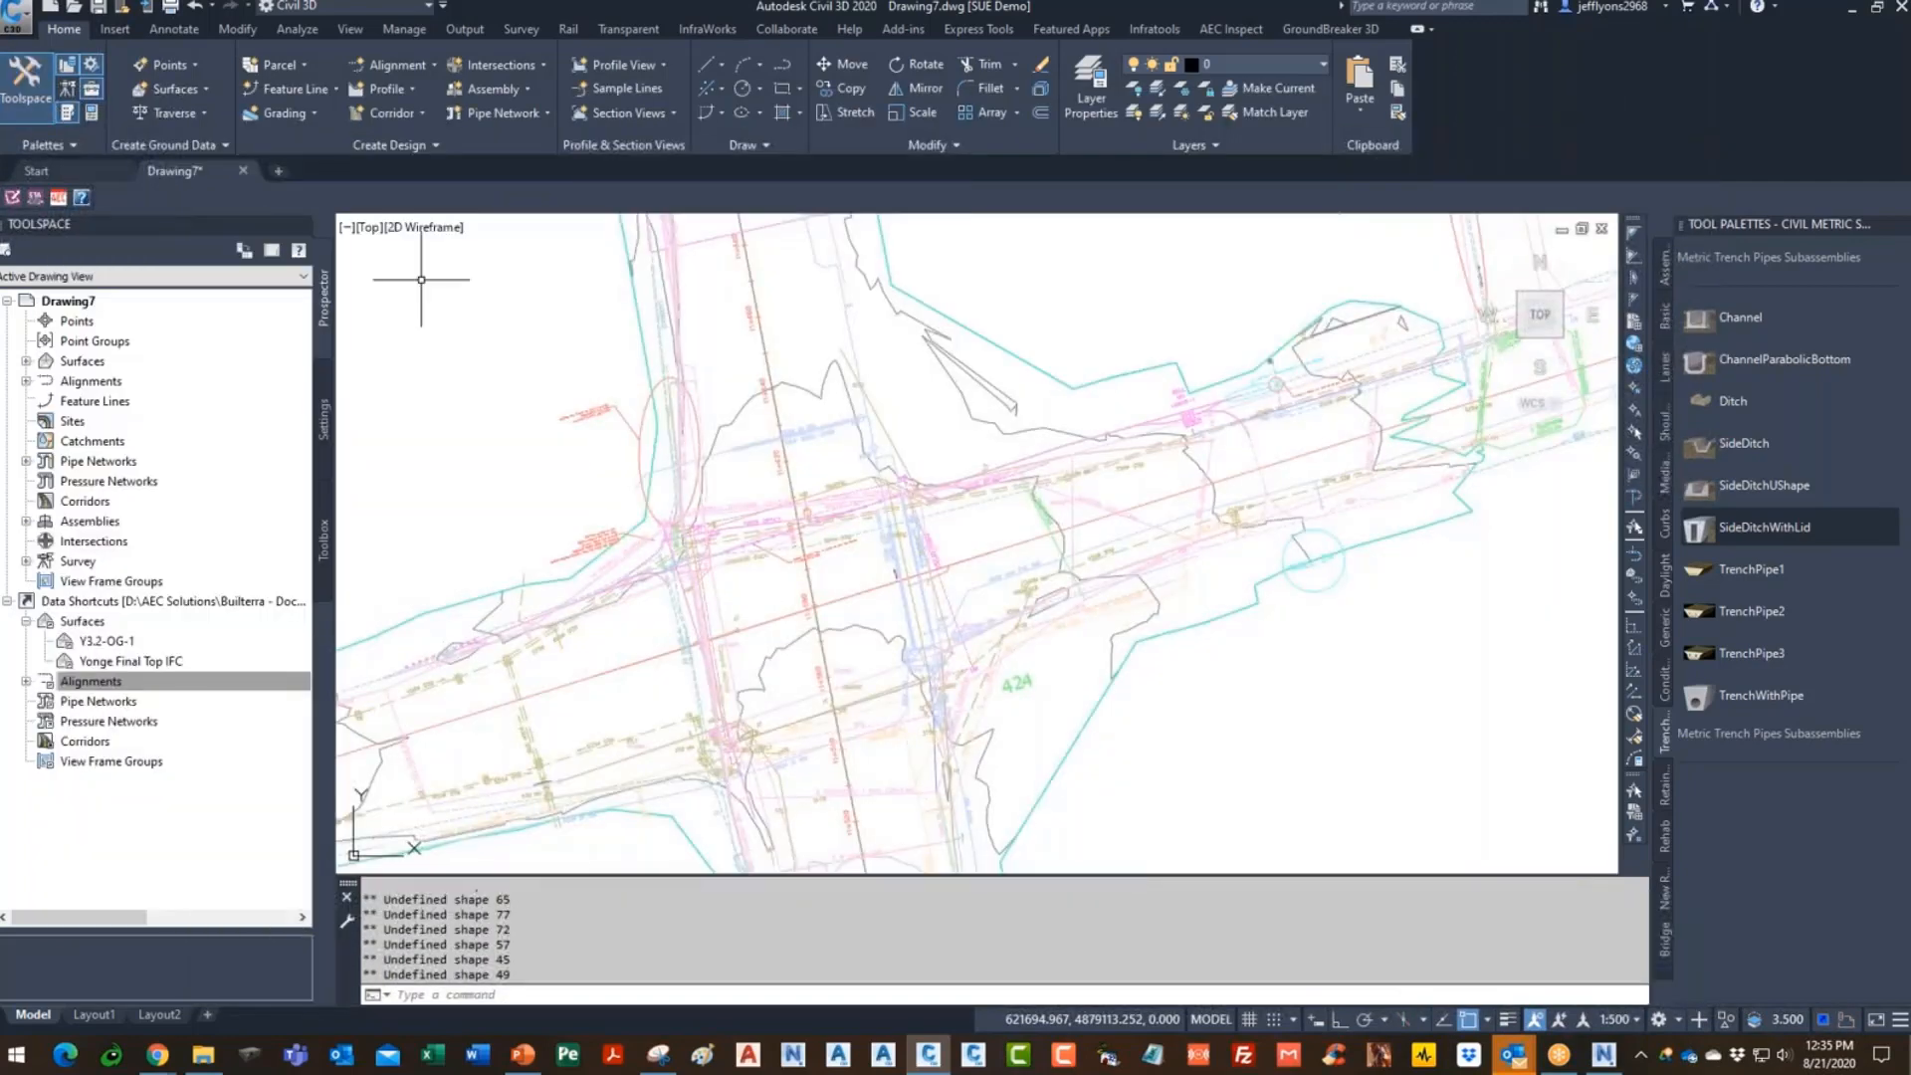
scroll(878, 306, "up", 3)
scroll(903, 575, "up", 2)
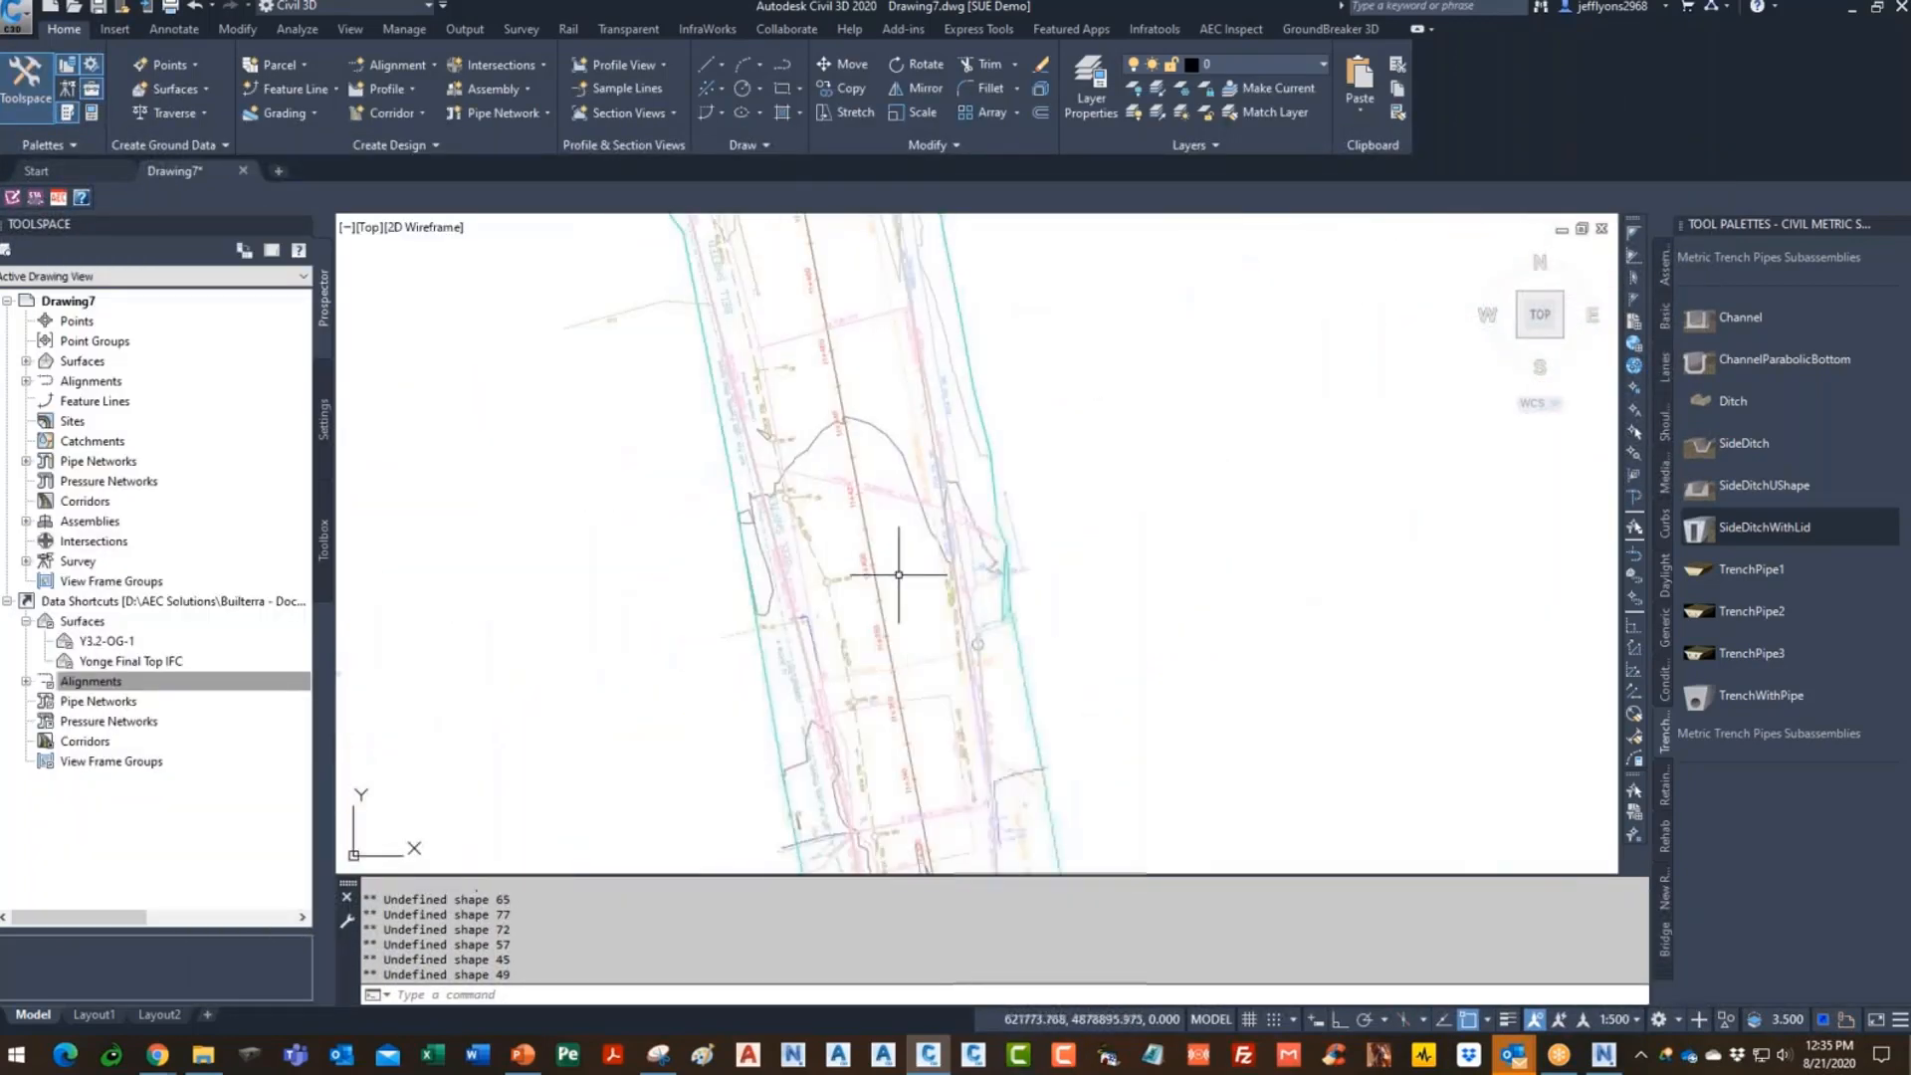
scroll(930, 618, "up", 2)
scroll(901, 457, "up", 1)
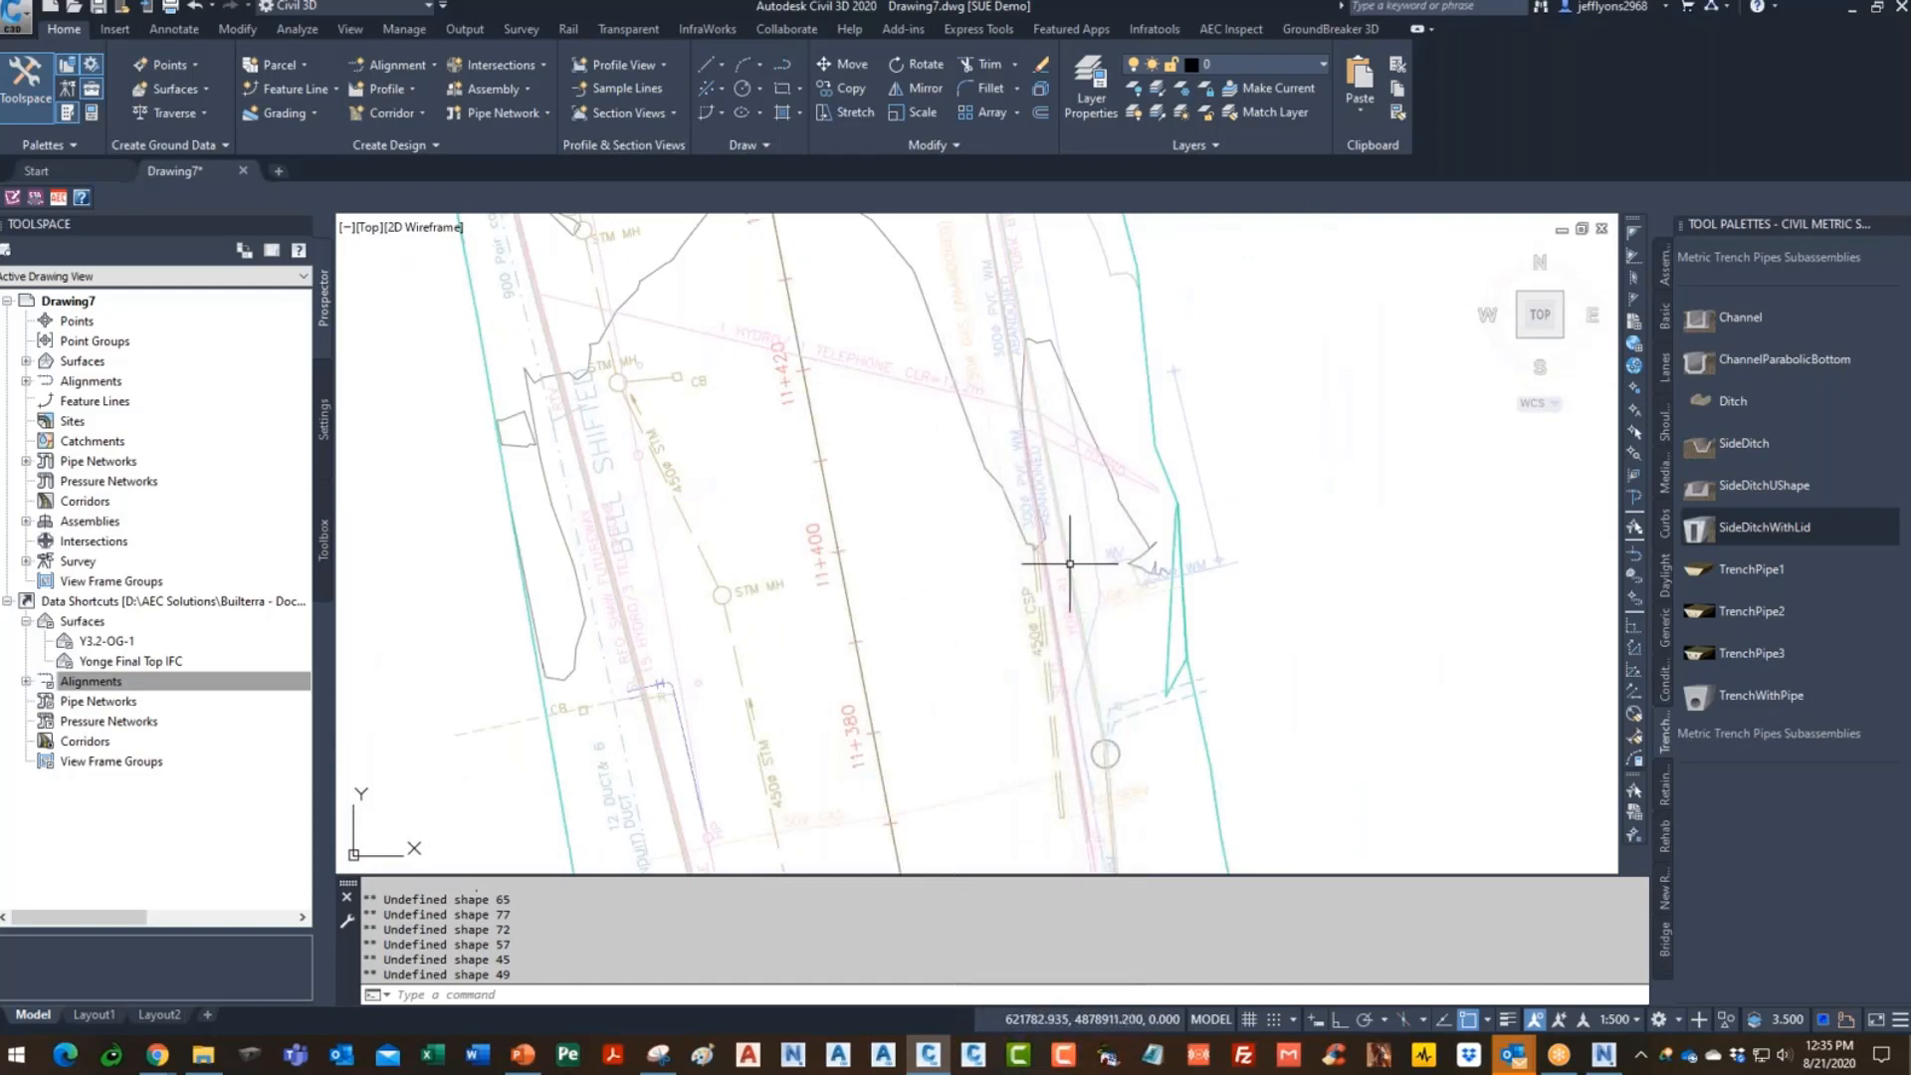
scroll(1064, 518, "down", 5)
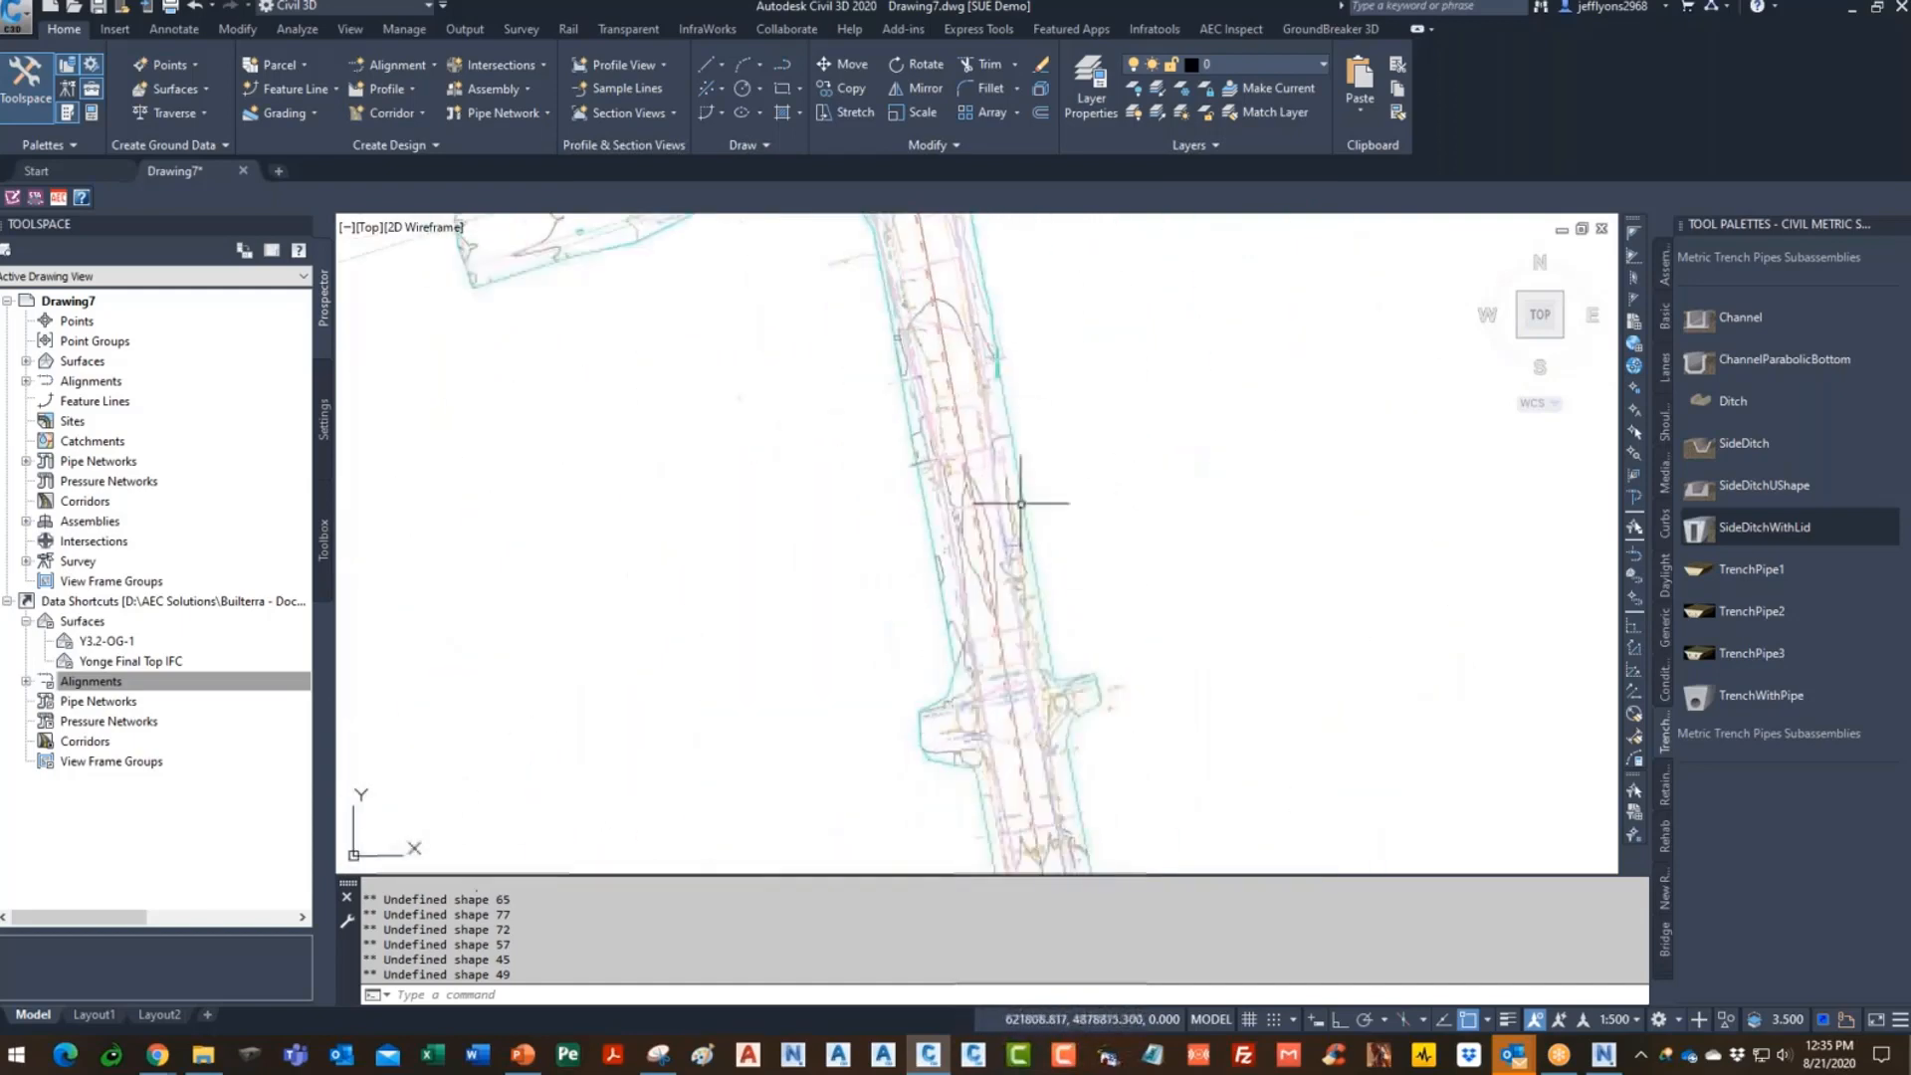
scroll(1129, 500, "up", 5)
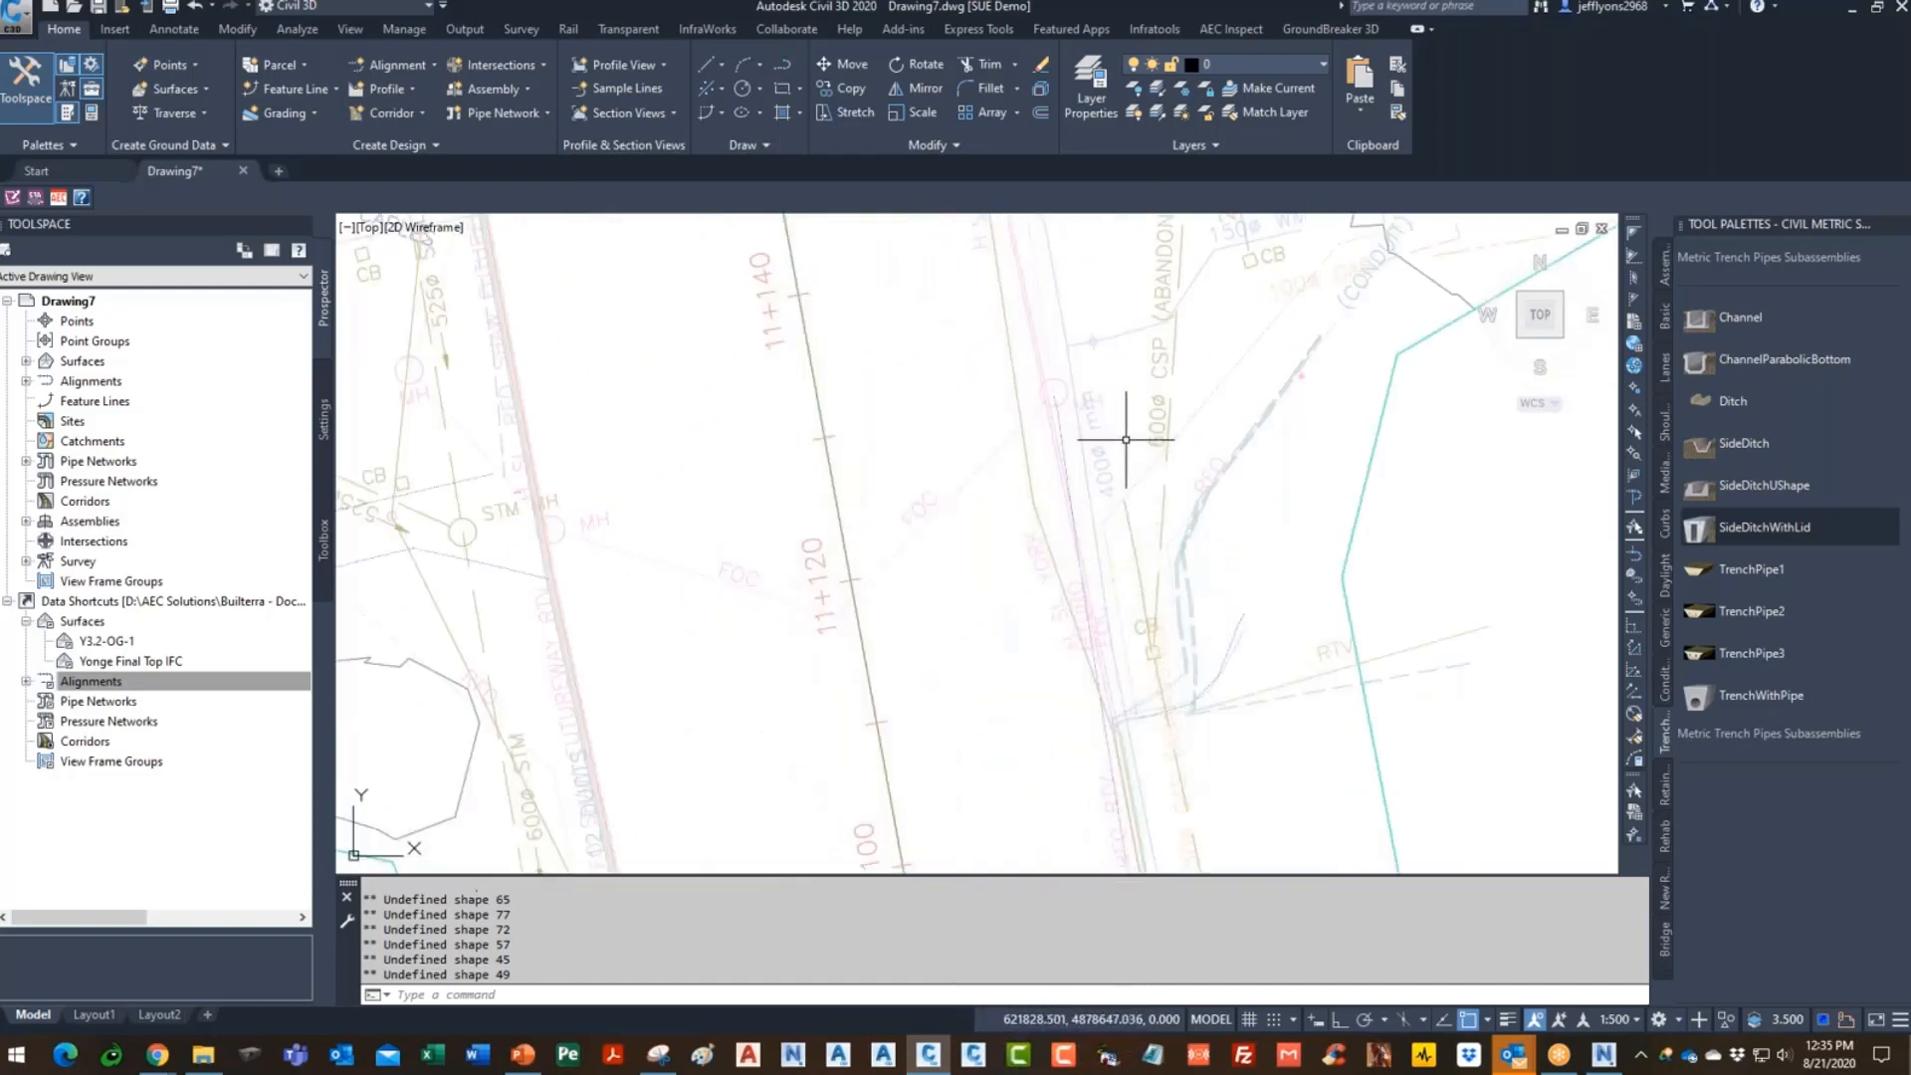
scroll(1091, 515, "down", 4)
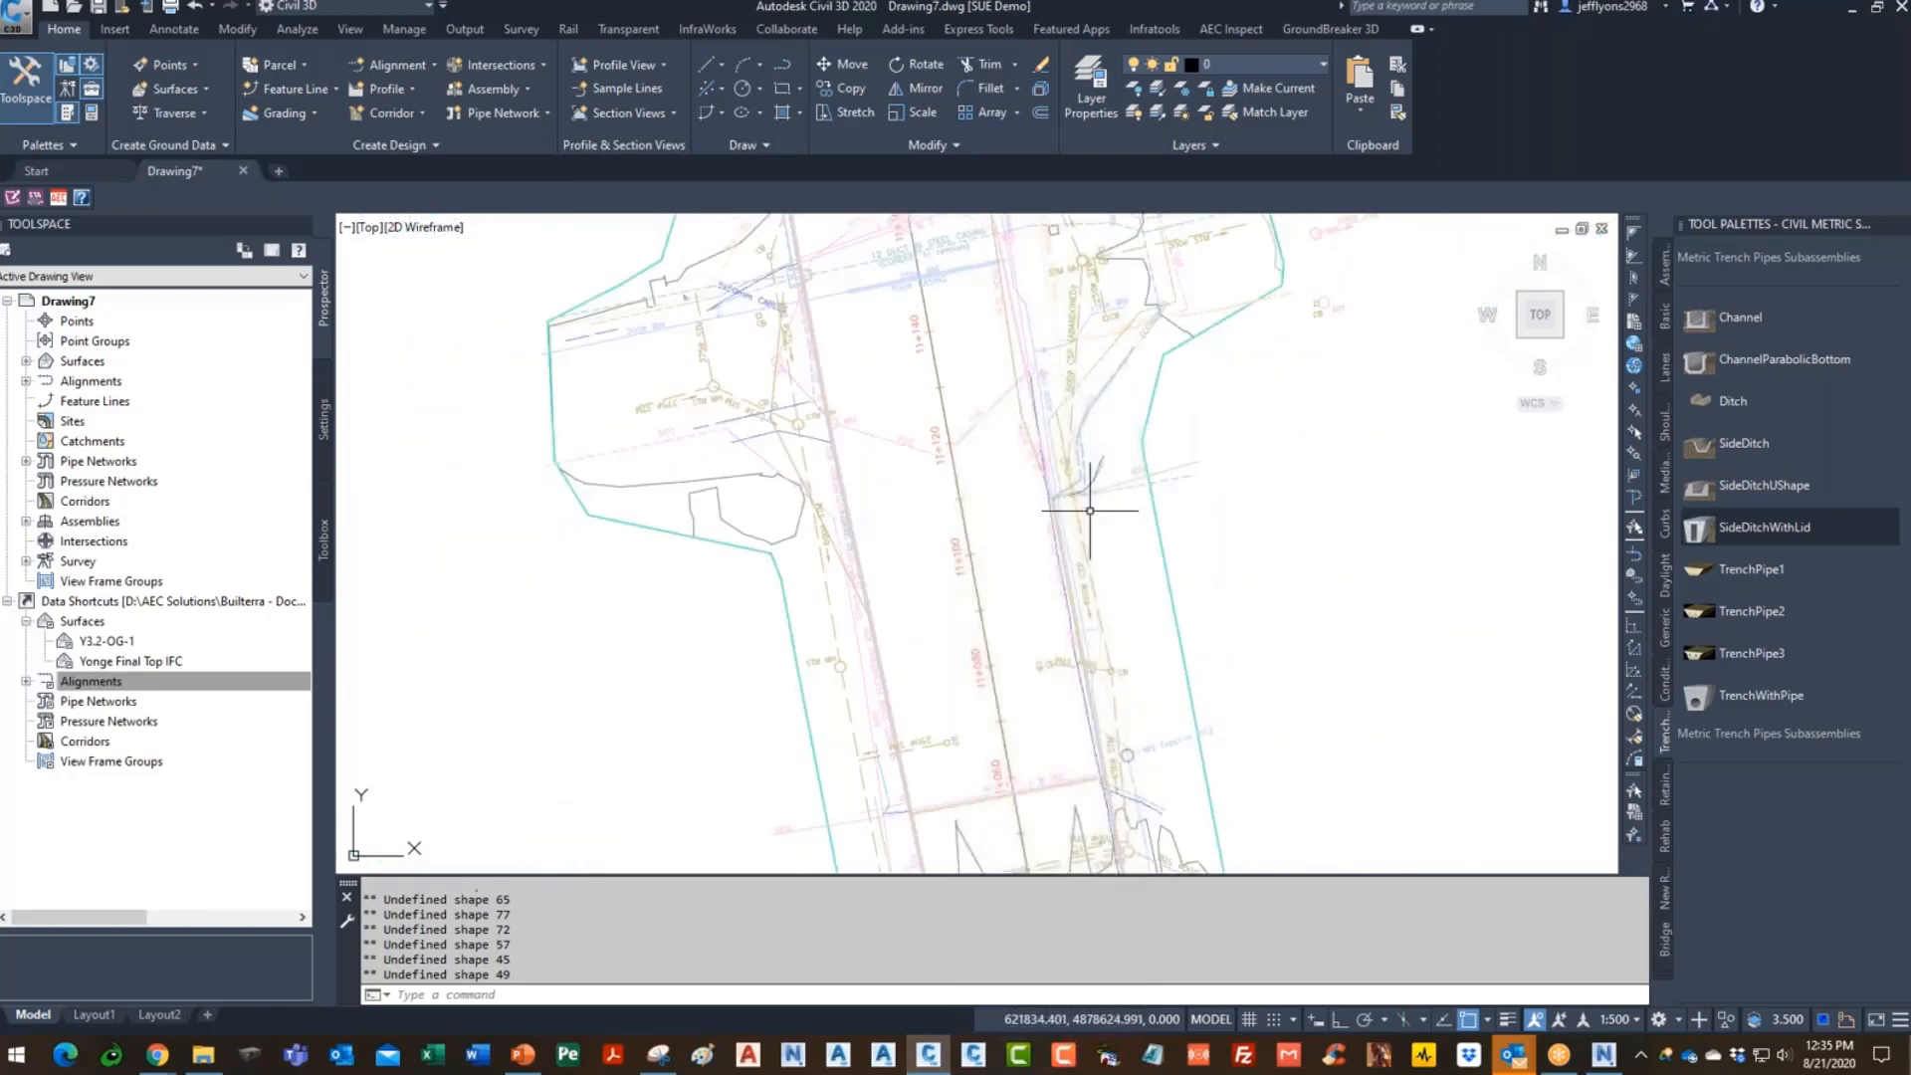
scroll(1084, 573, "up", 2)
middle_click_drag(1084, 573, 1033, 314)
middle_click_drag(1087, 703, 1002, 290)
scroll(1036, 401, "down", 2)
scroll(1037, 401, "up", 5)
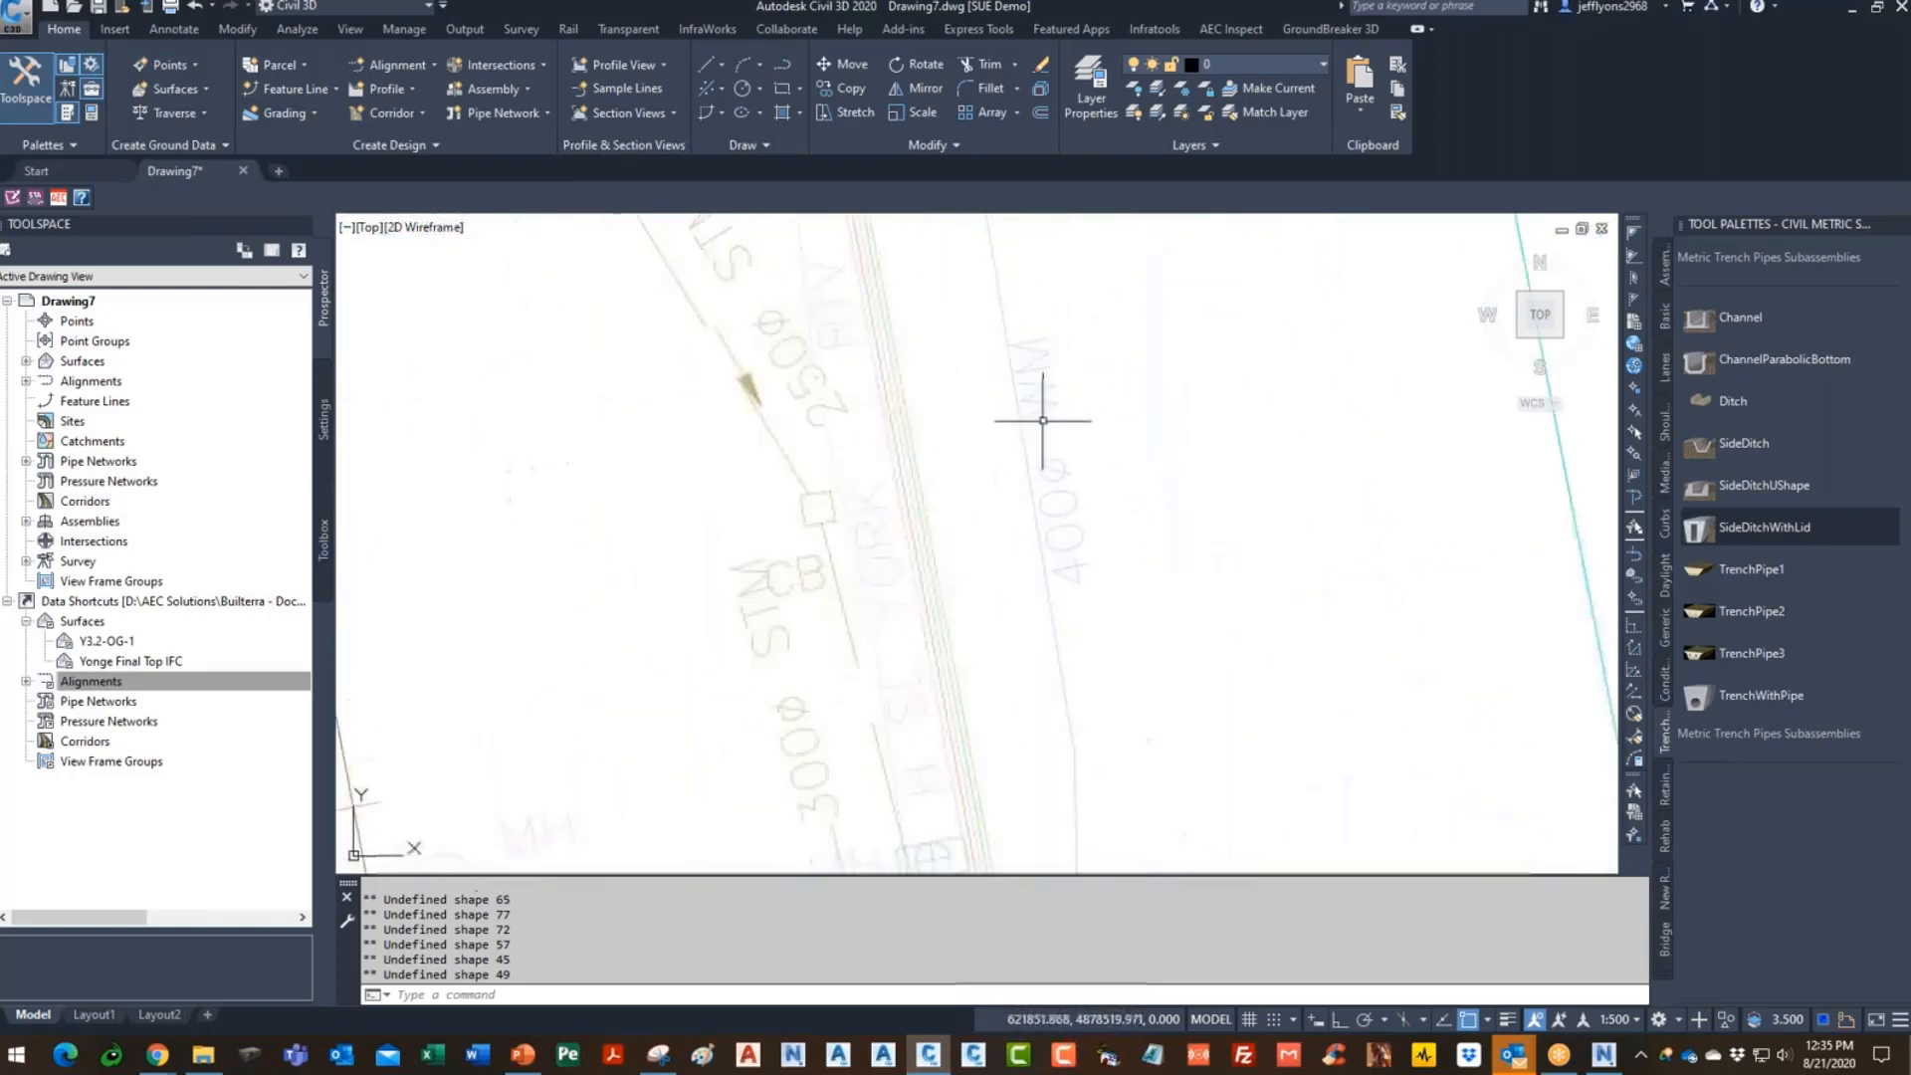
scroll(1035, 509, "down", 2)
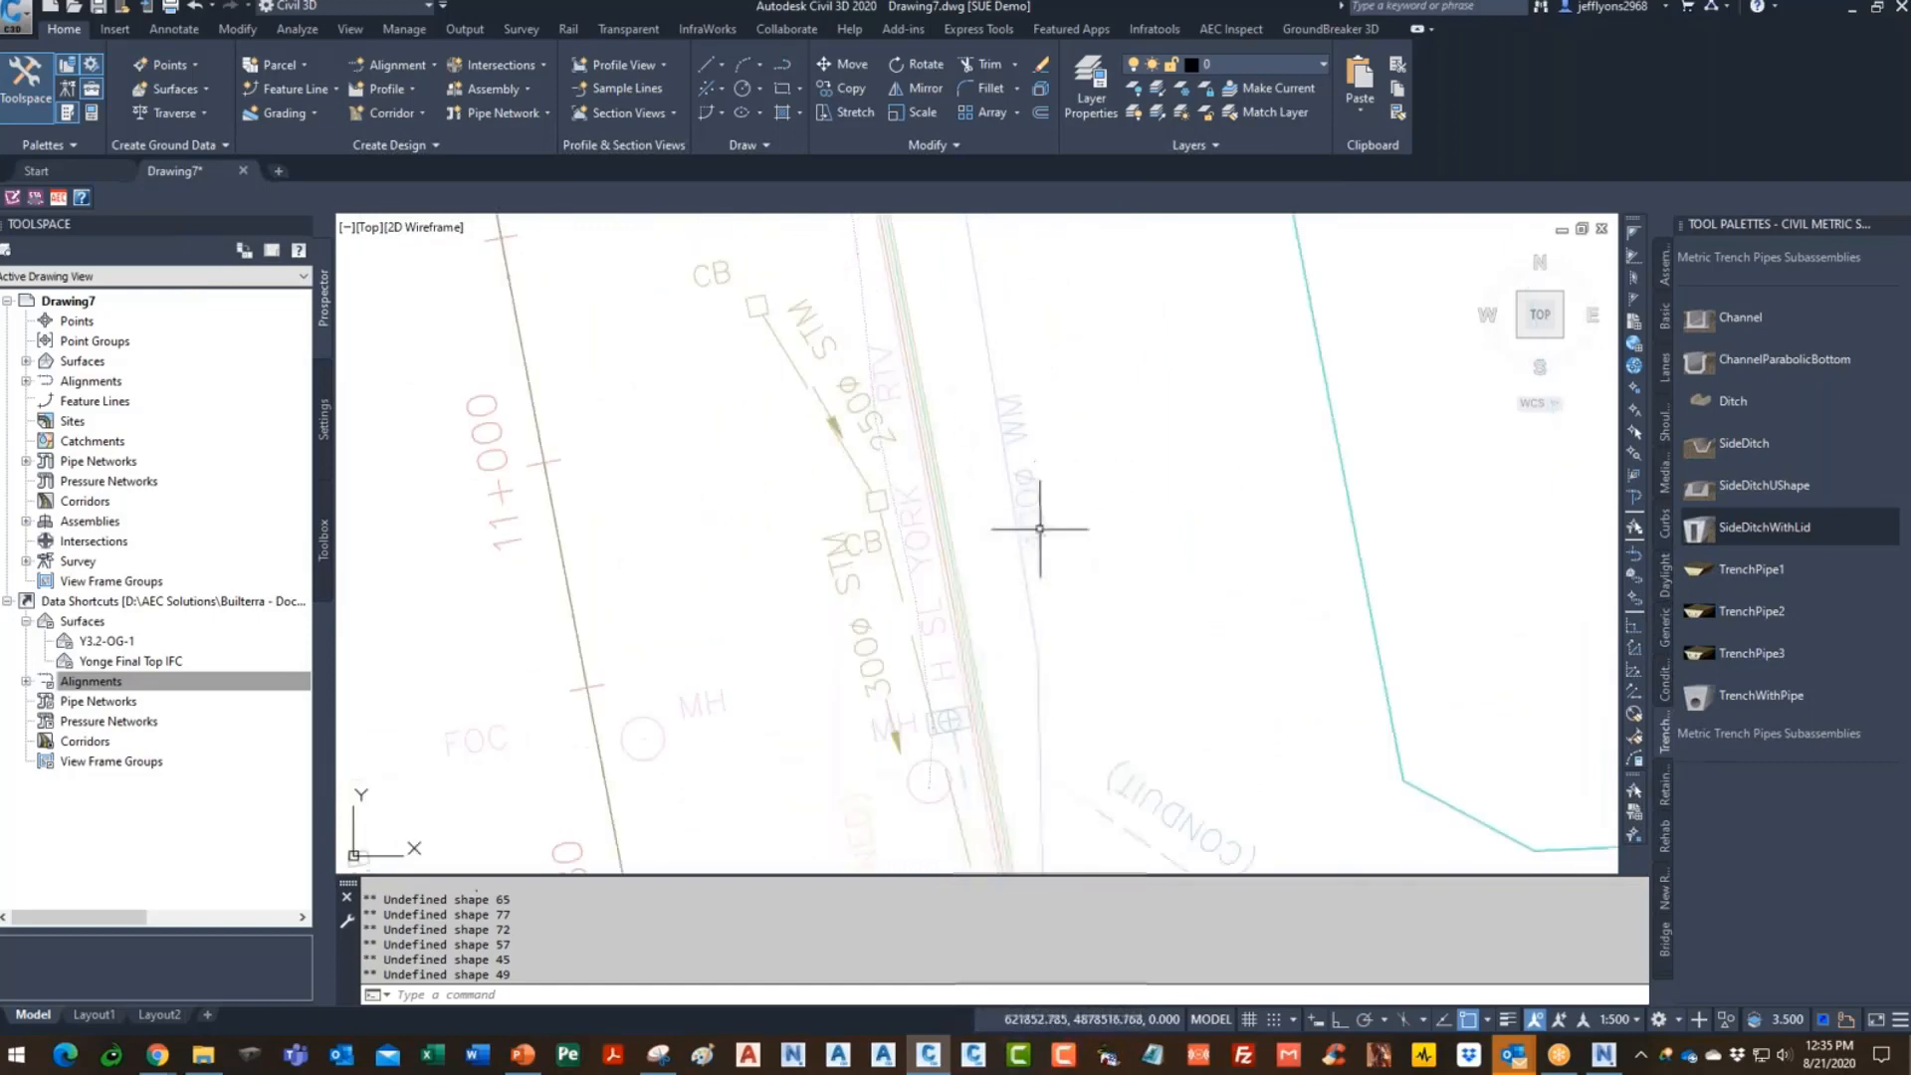
middle_click_drag(1073, 659, 1022, 340)
middle_click_drag(1075, 669, 1021, 366)
scroll(1045, 444, "down", 2)
scroll(1069, 651, "down", 2)
middle_click_drag(1062, 623, 1053, 318)
scroll(1001, 597, "up", 2)
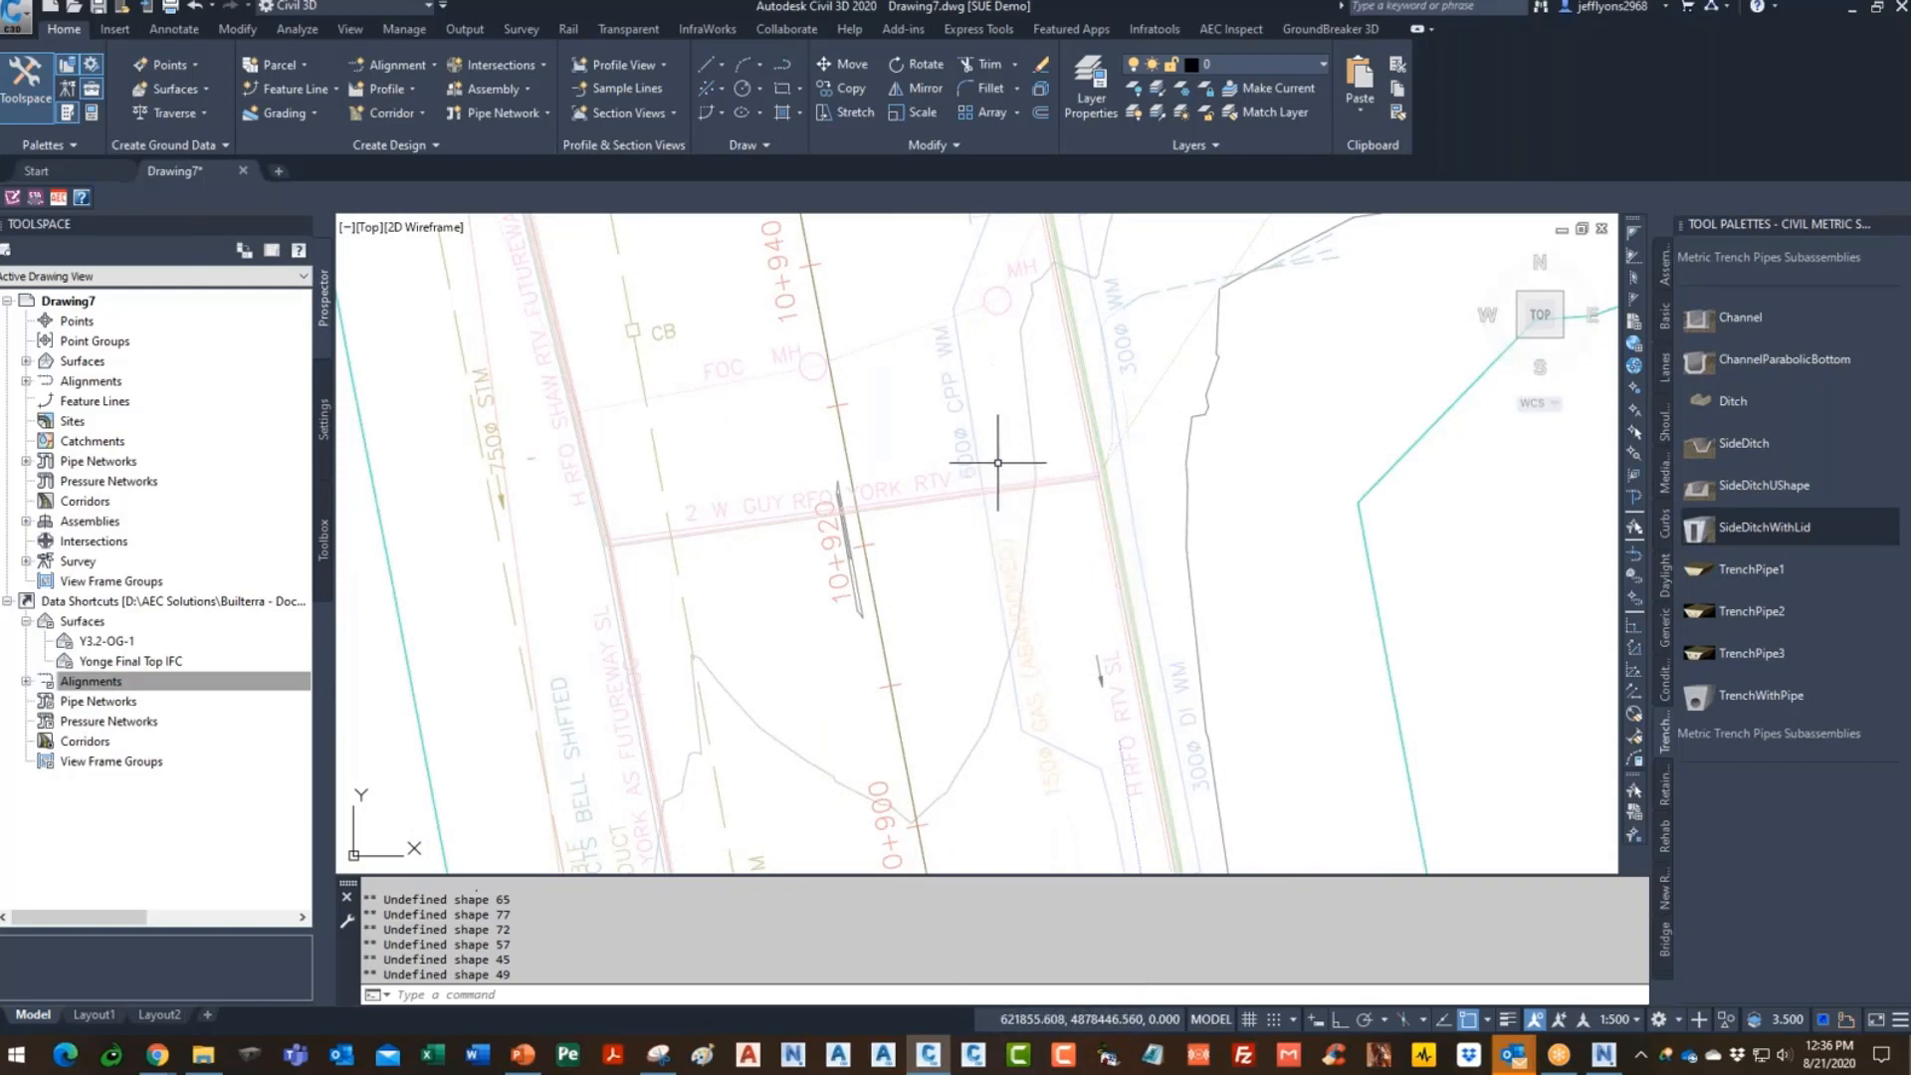
middle_click_drag(1019, 452, 918, 588)
scroll(915, 589, "down", 2)
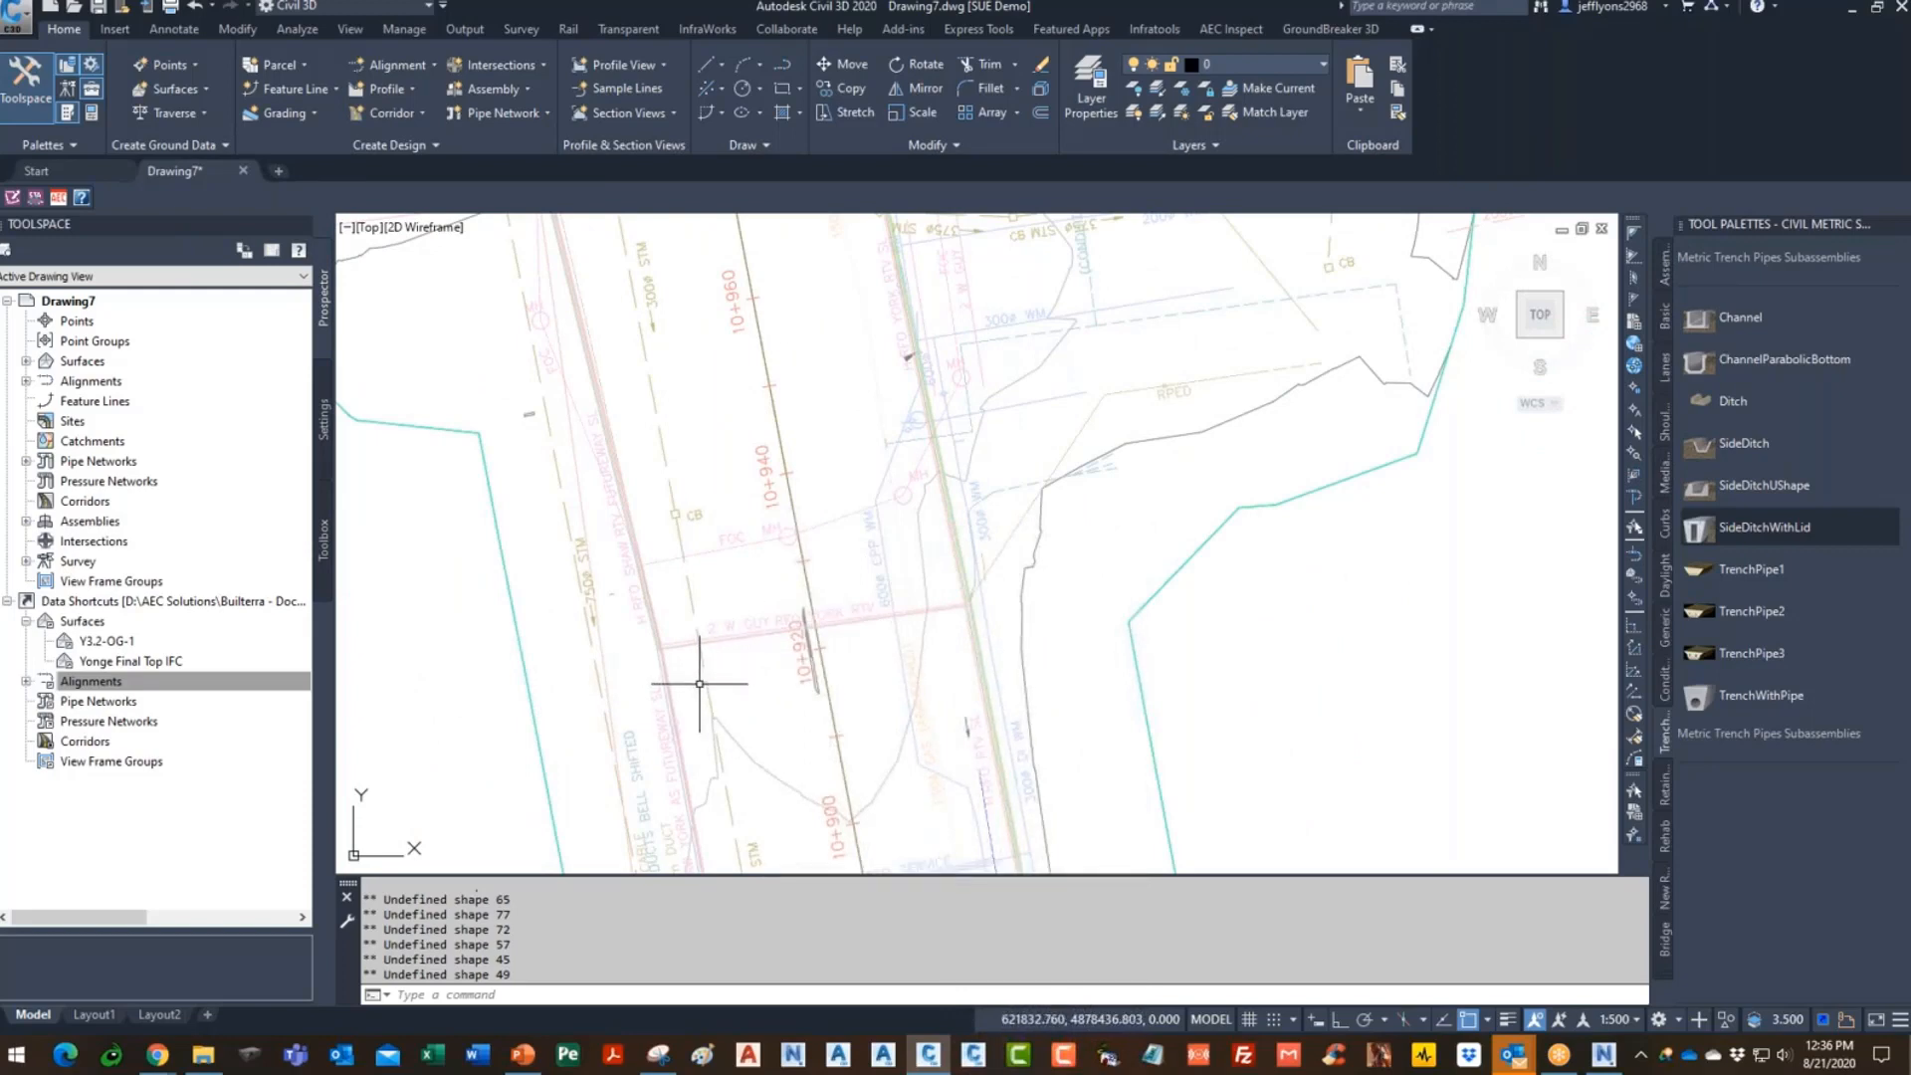
mouse_move(699, 684)
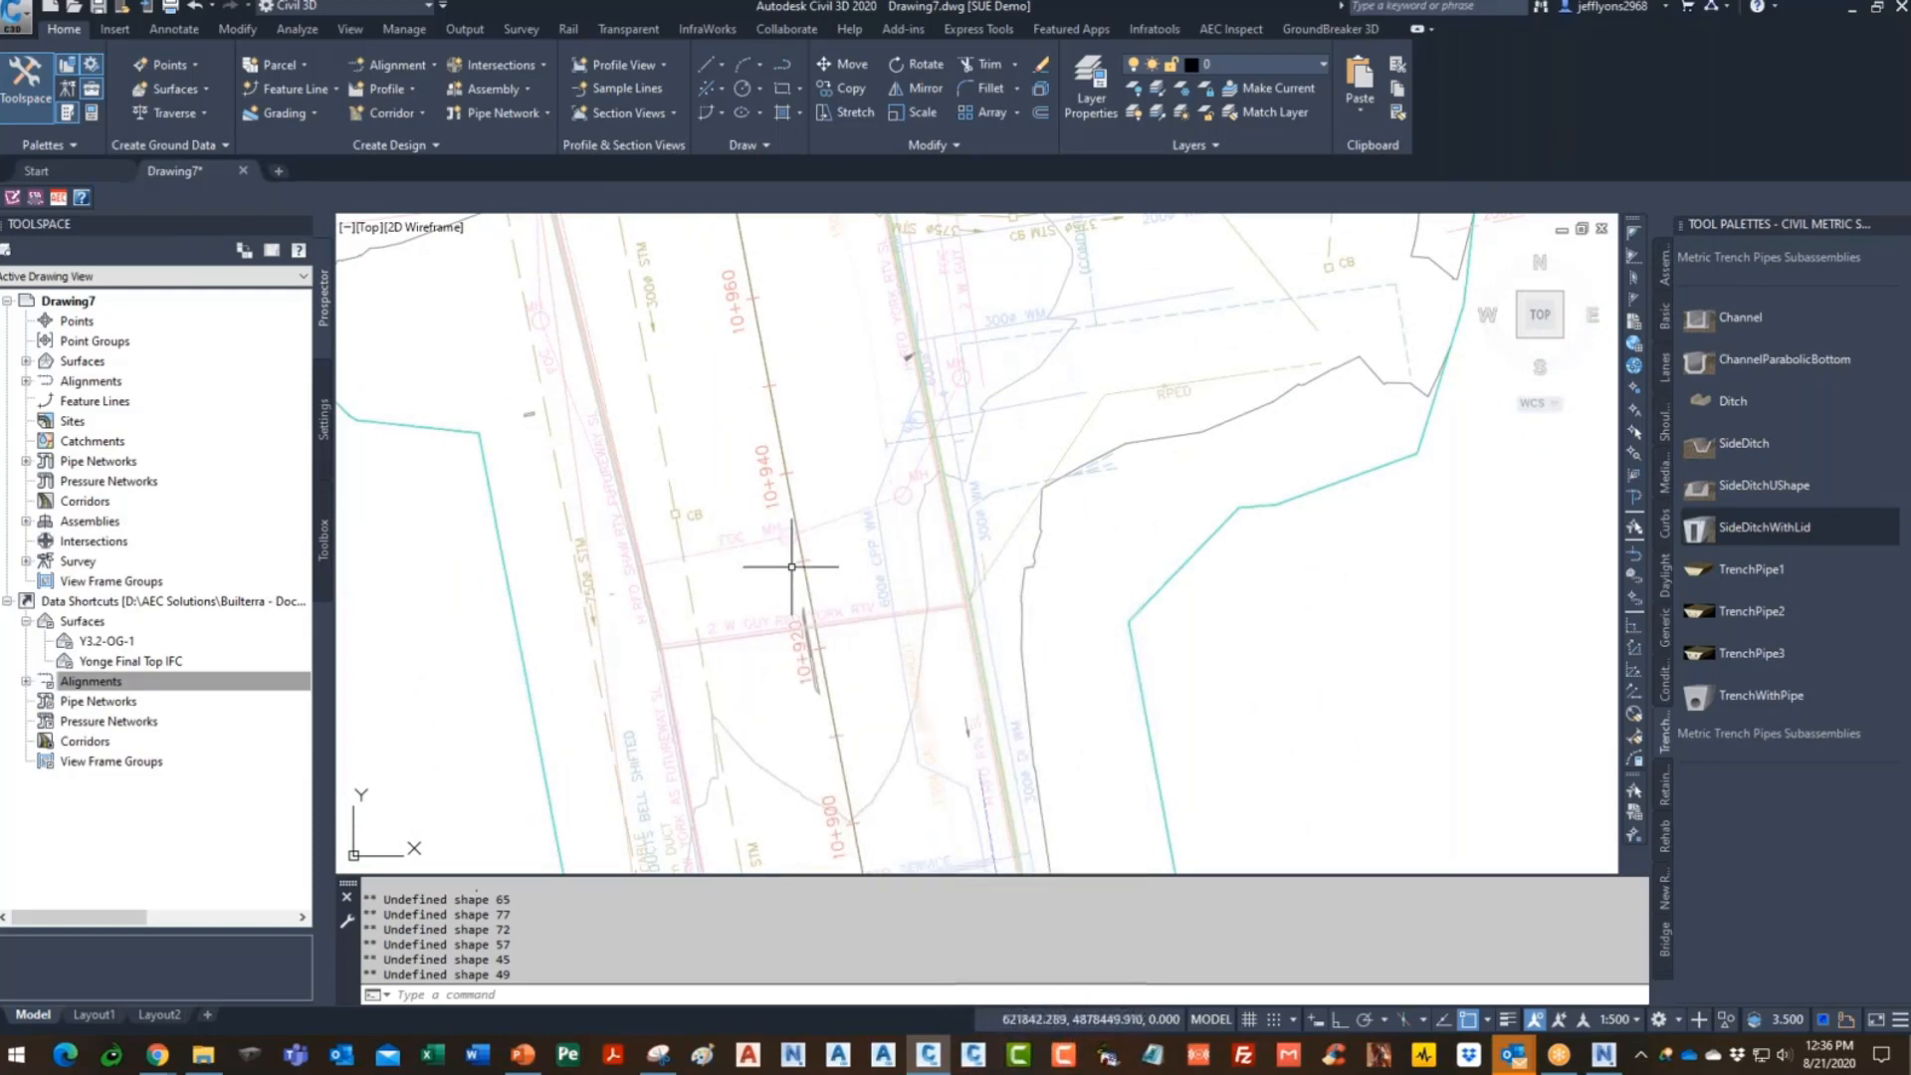
scroll(883, 503, "up", 4)
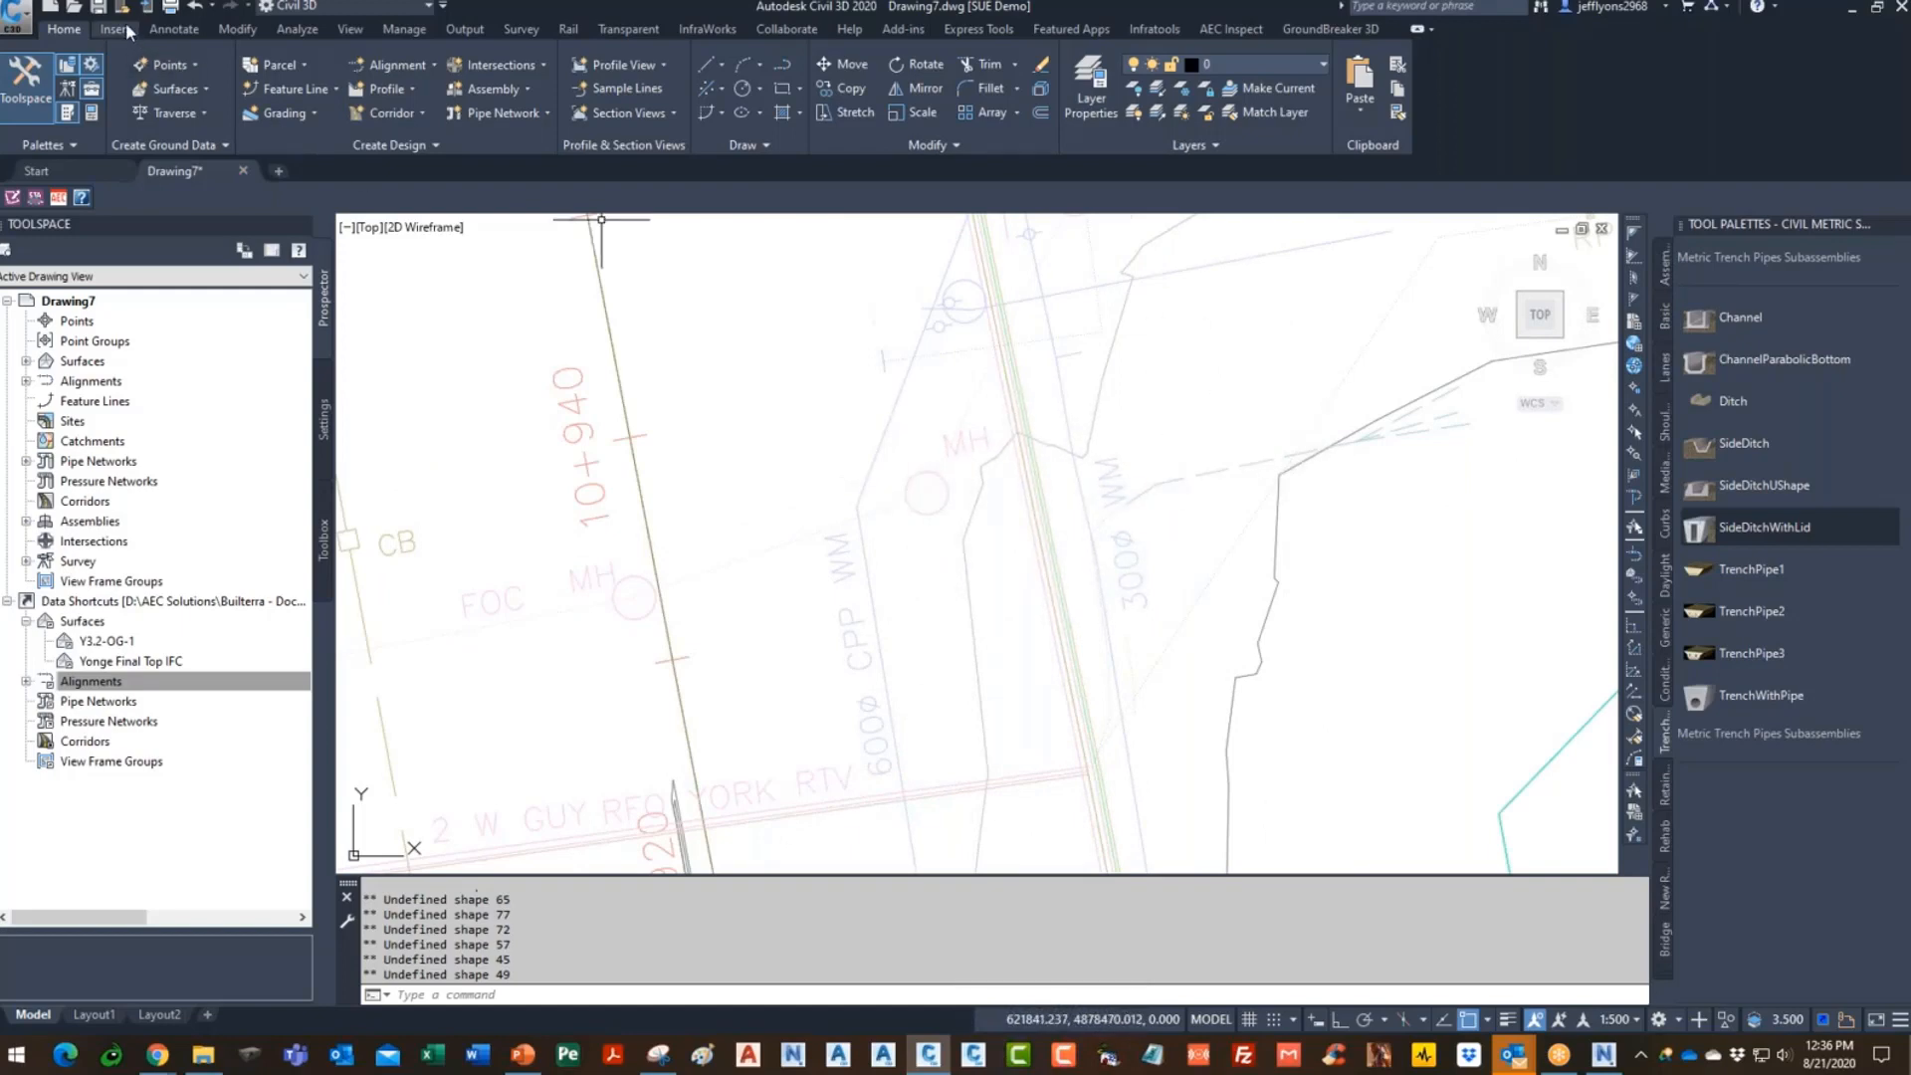
- Save the drawing as 'demo profiles' in SUE Webinar Aug 21, then show recent documents
left_click(101, 8)
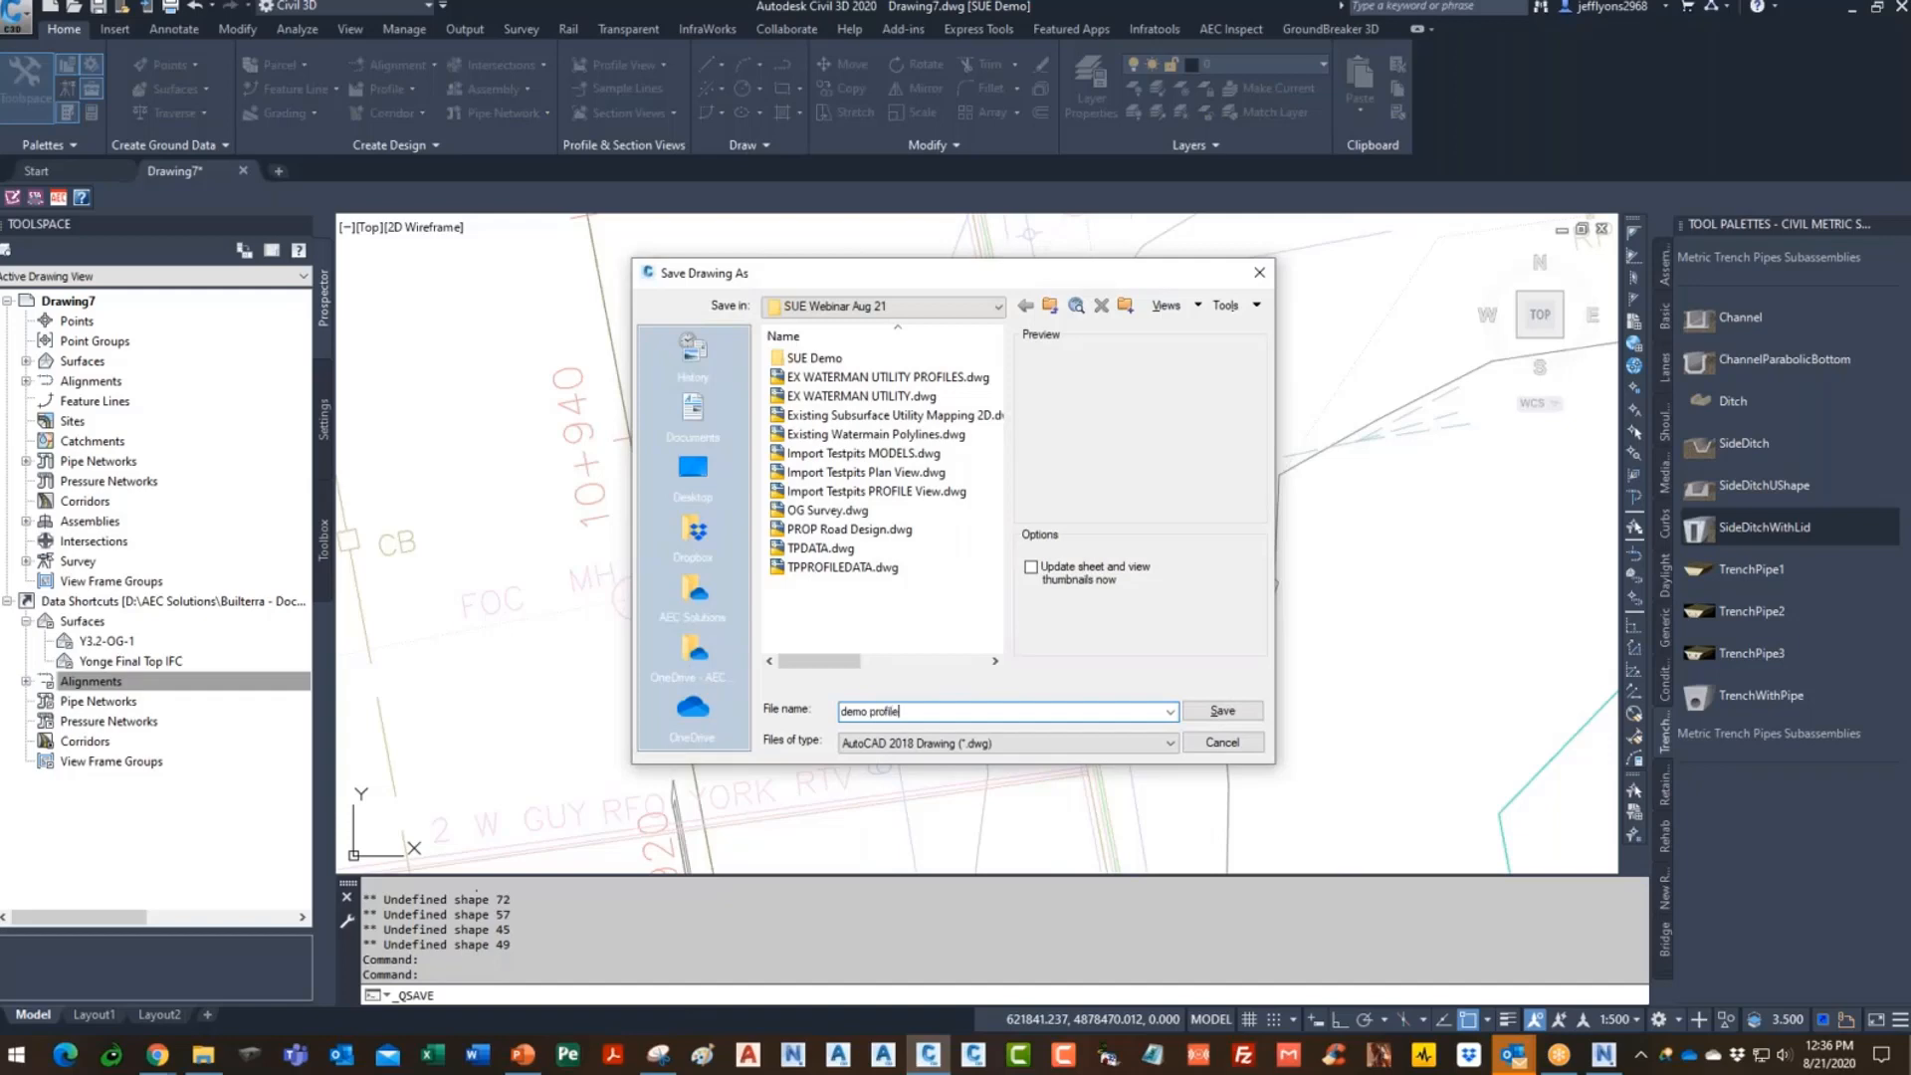
left_click(1220, 713)
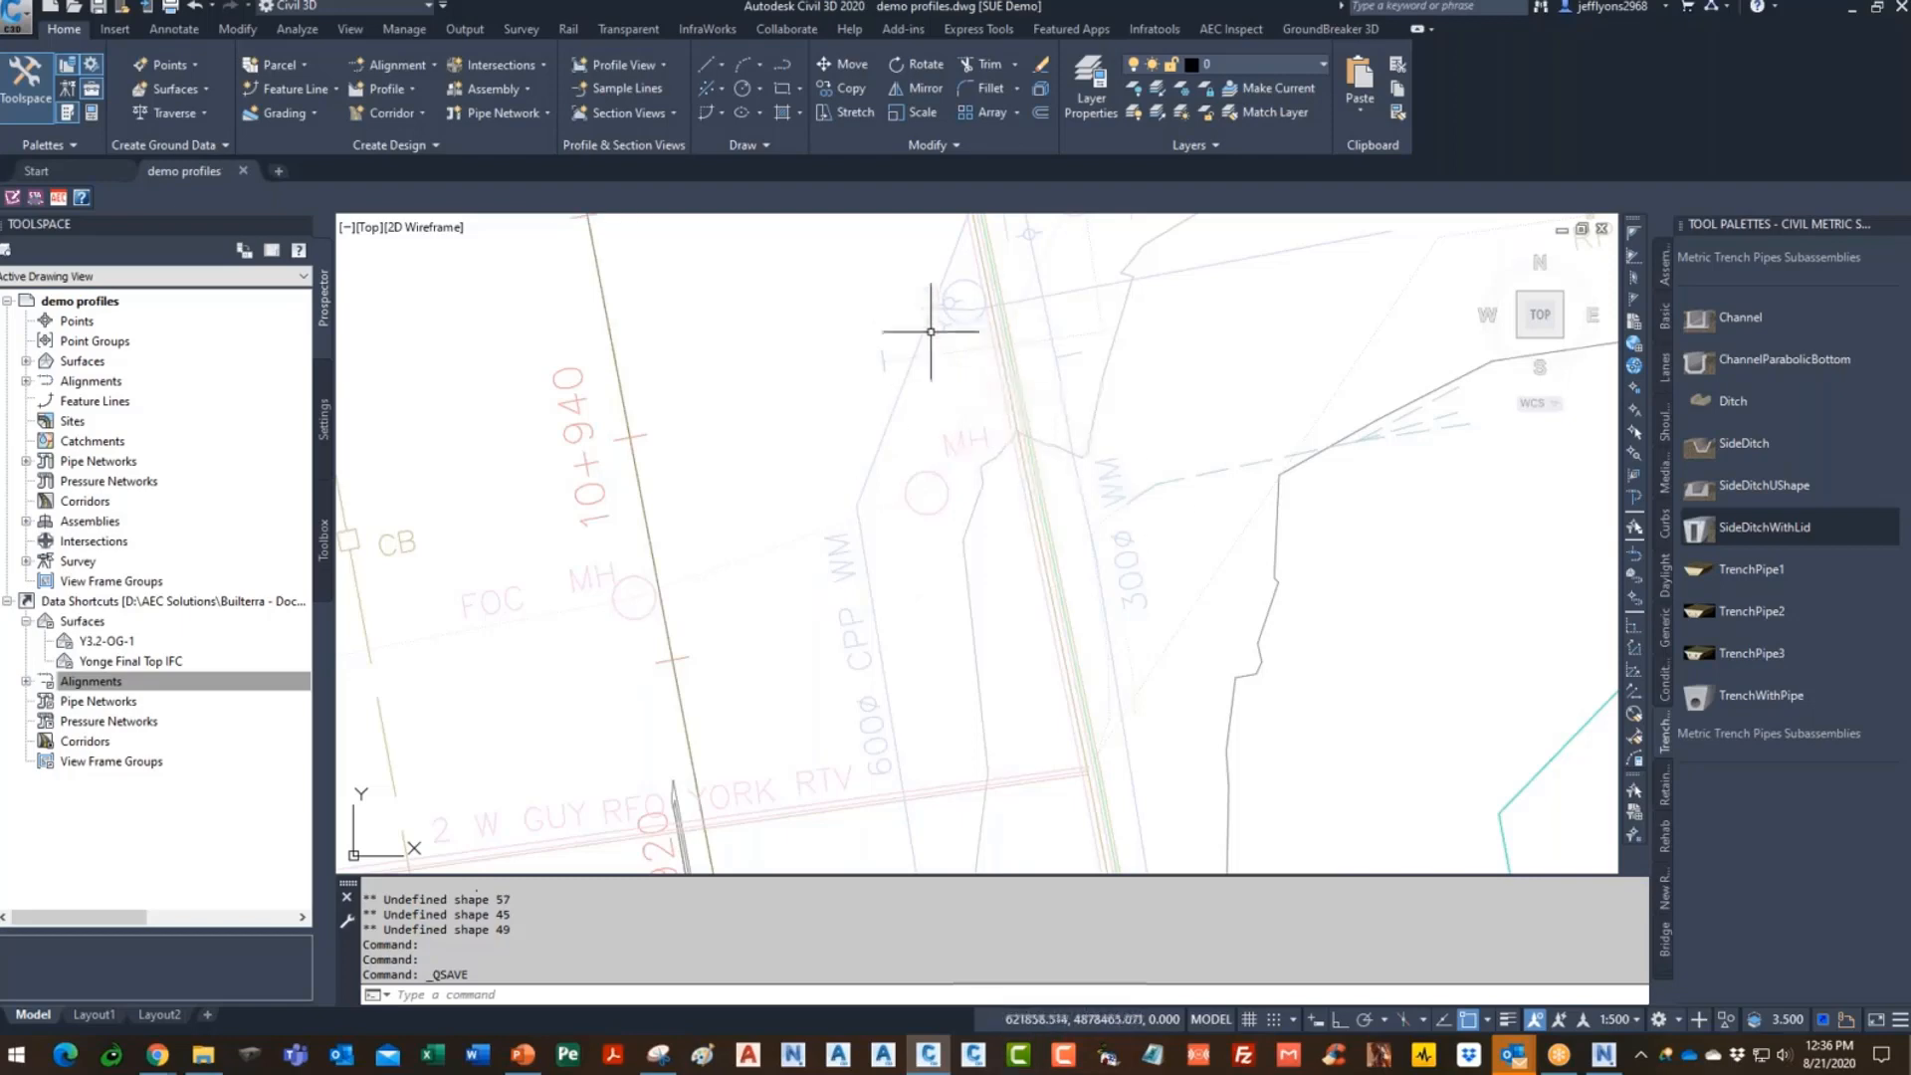
left_click(16, 18)
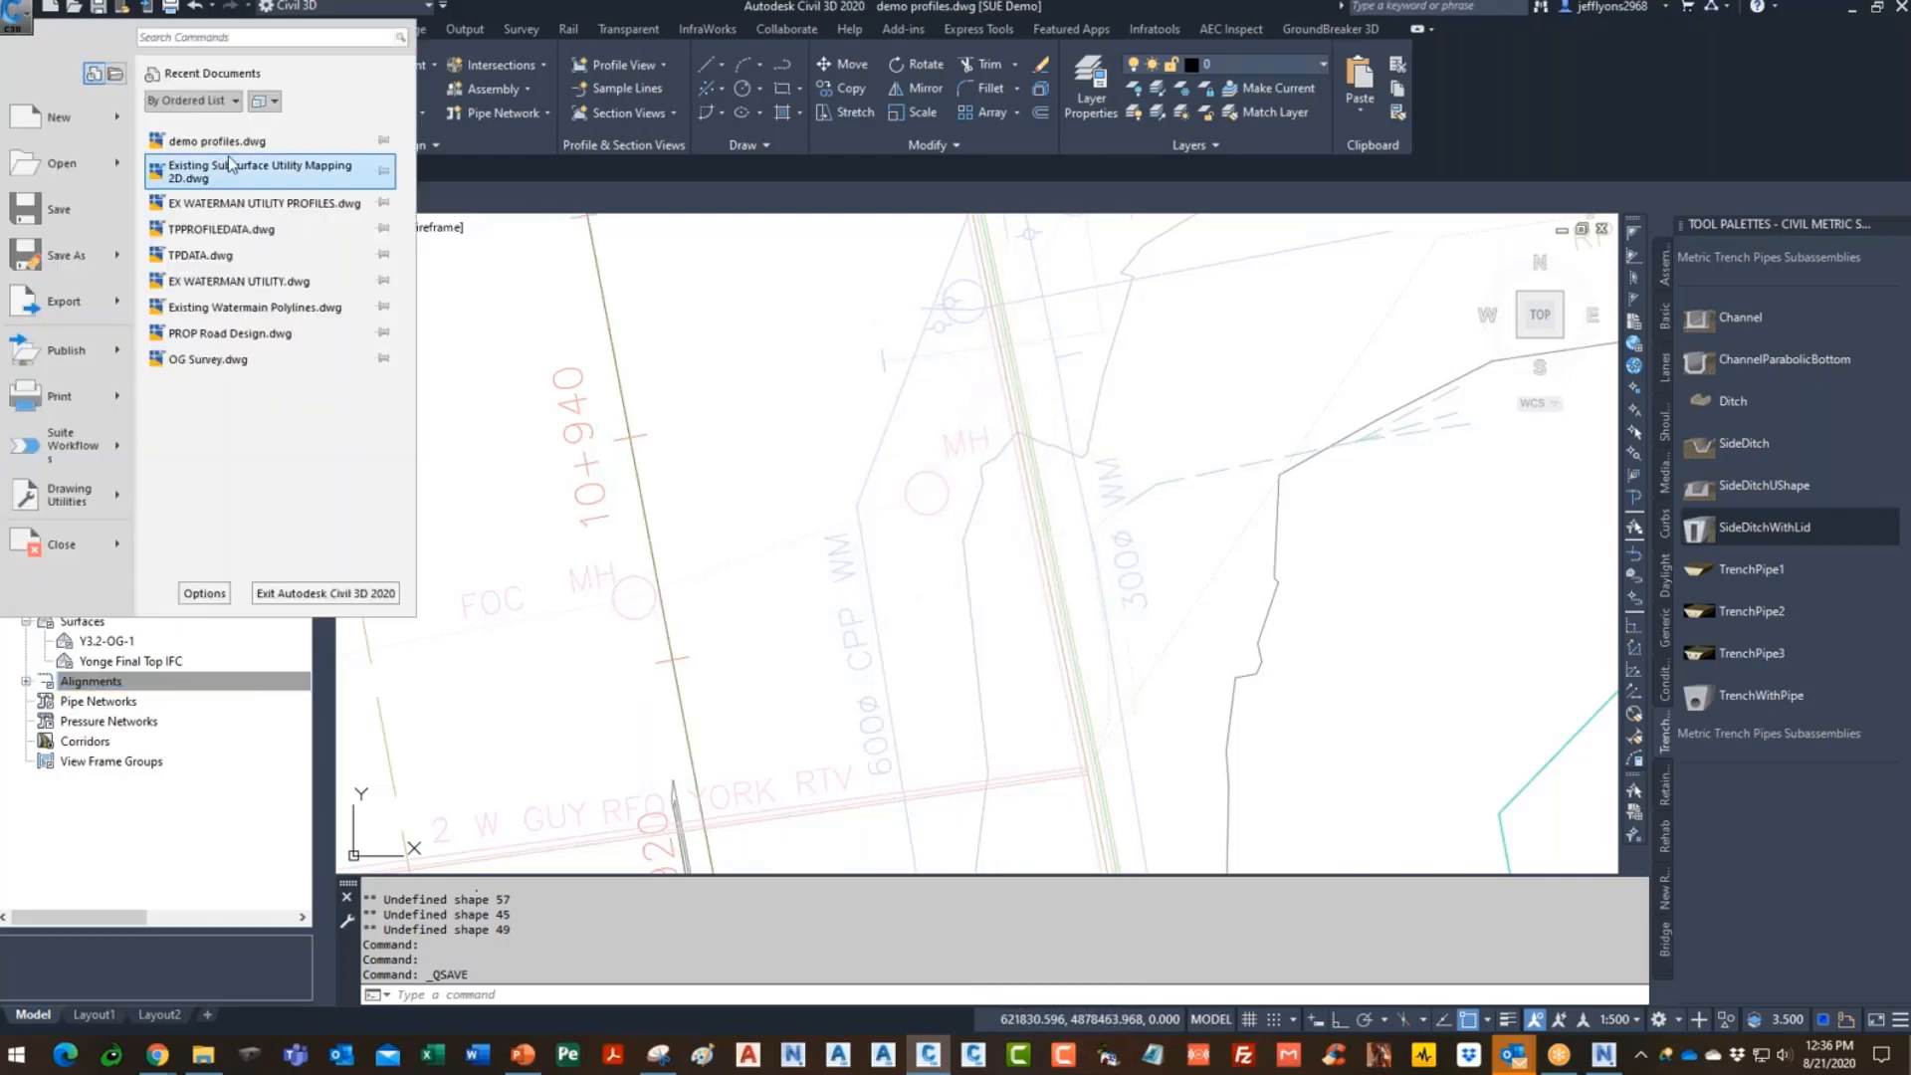
- Switch to the Existing Watermain Polylines drawing and inspect one of its watermain polylines
left_click(276, 313)
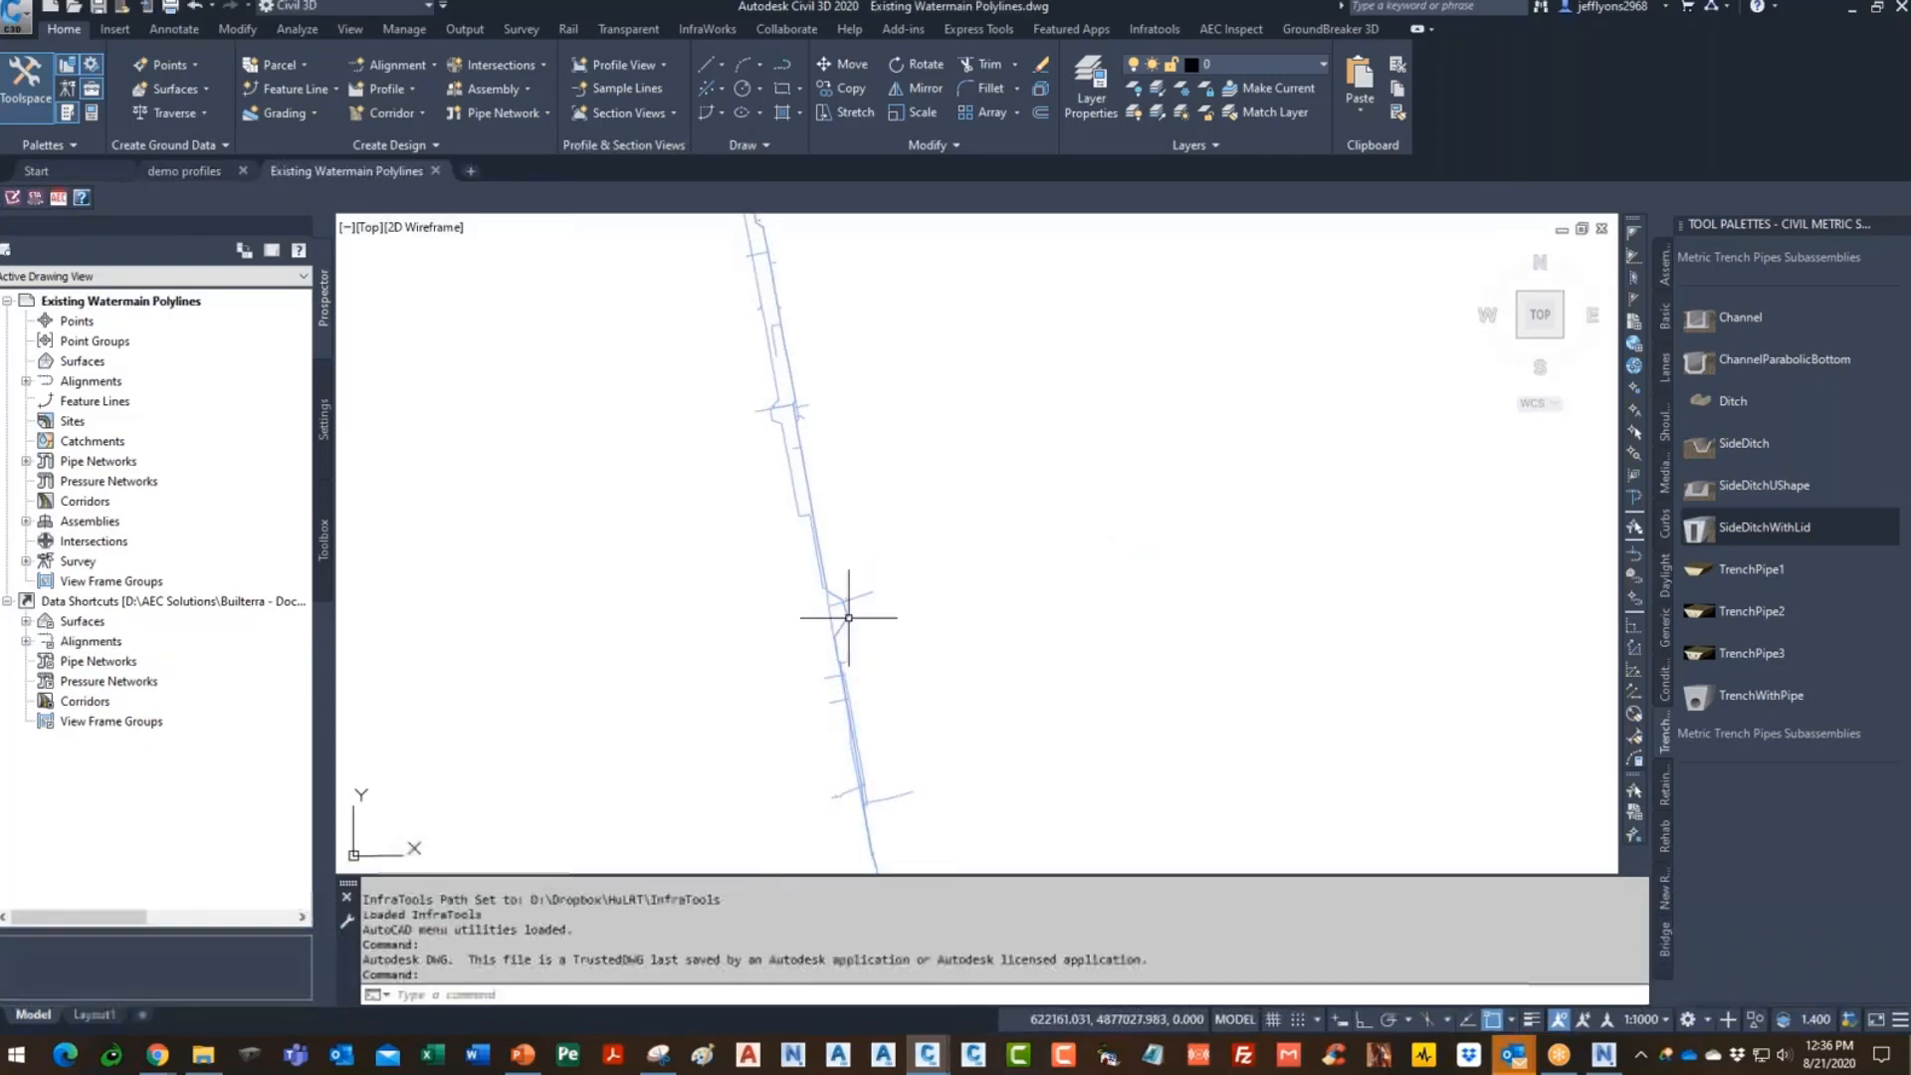
scroll(840, 602, "up", 5)
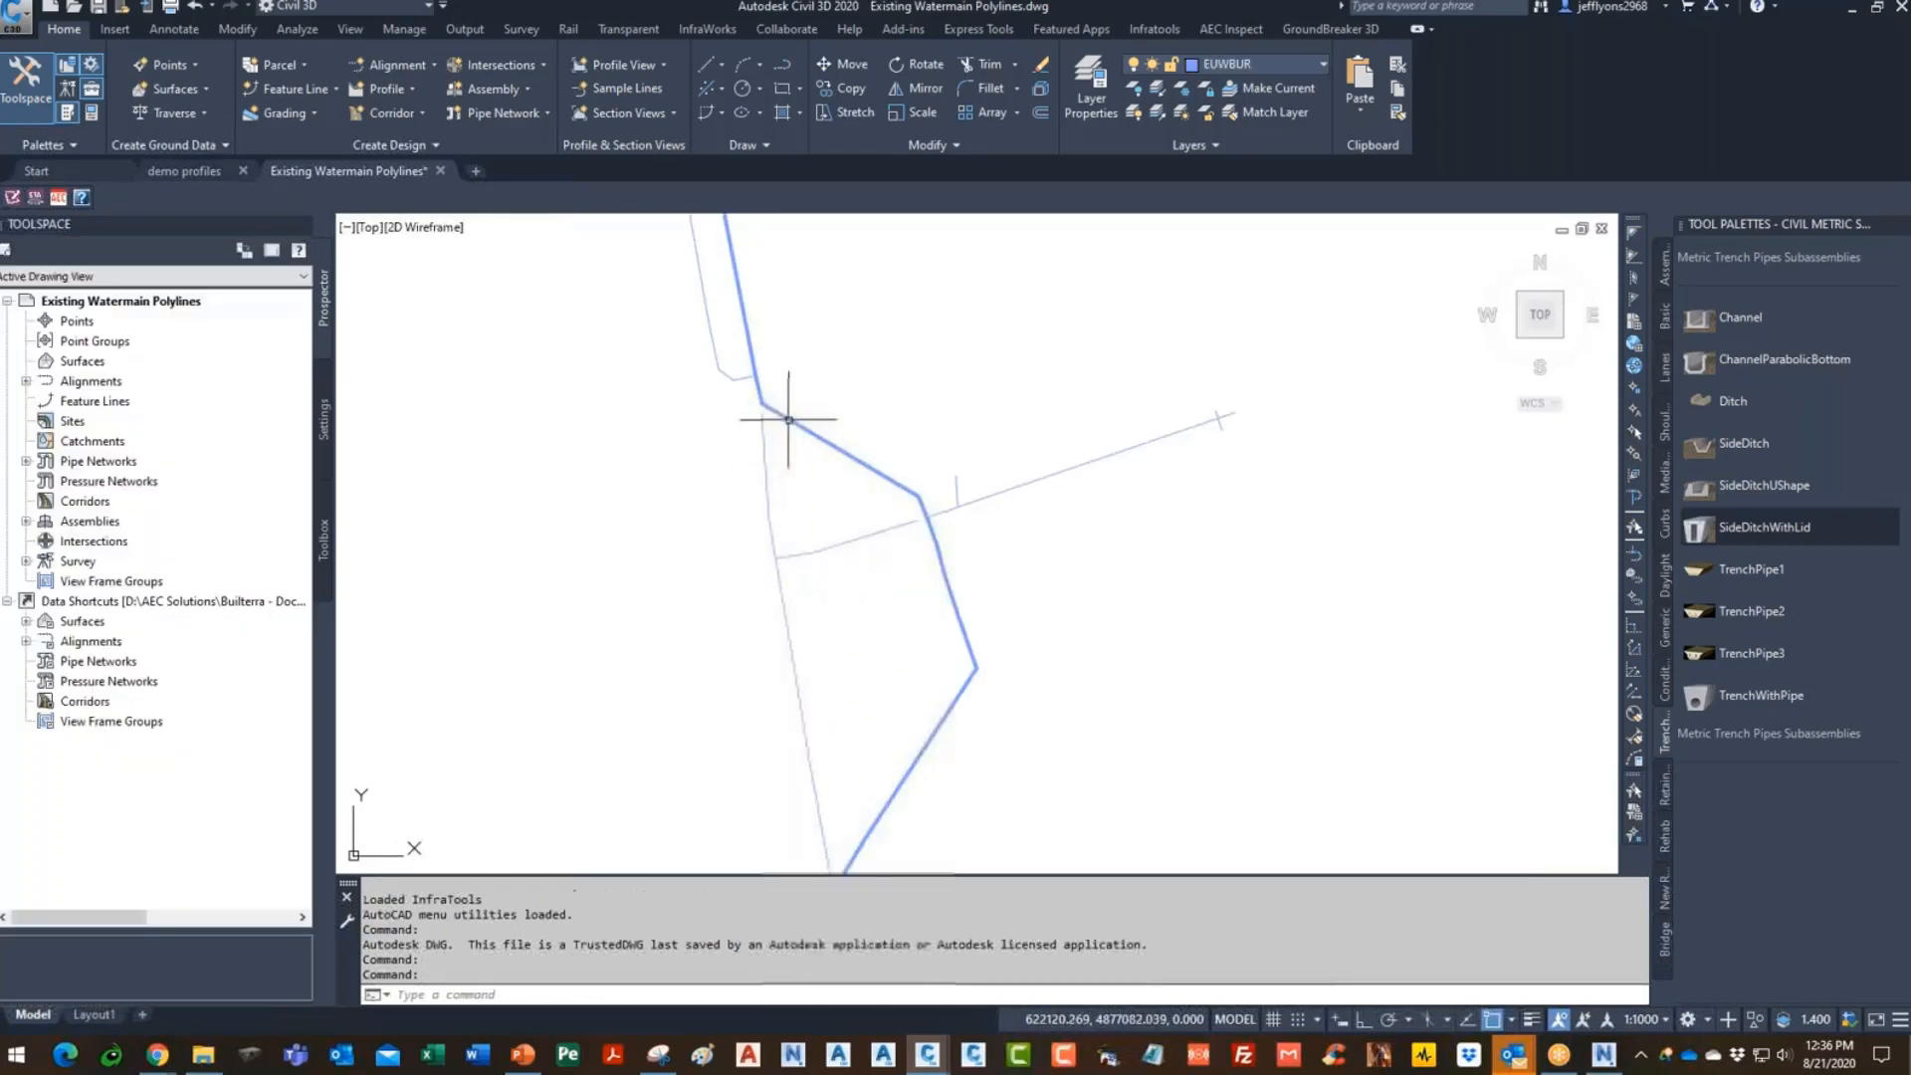
scroll(985, 408, "down", 4)
scroll(970, 405, "up", 5)
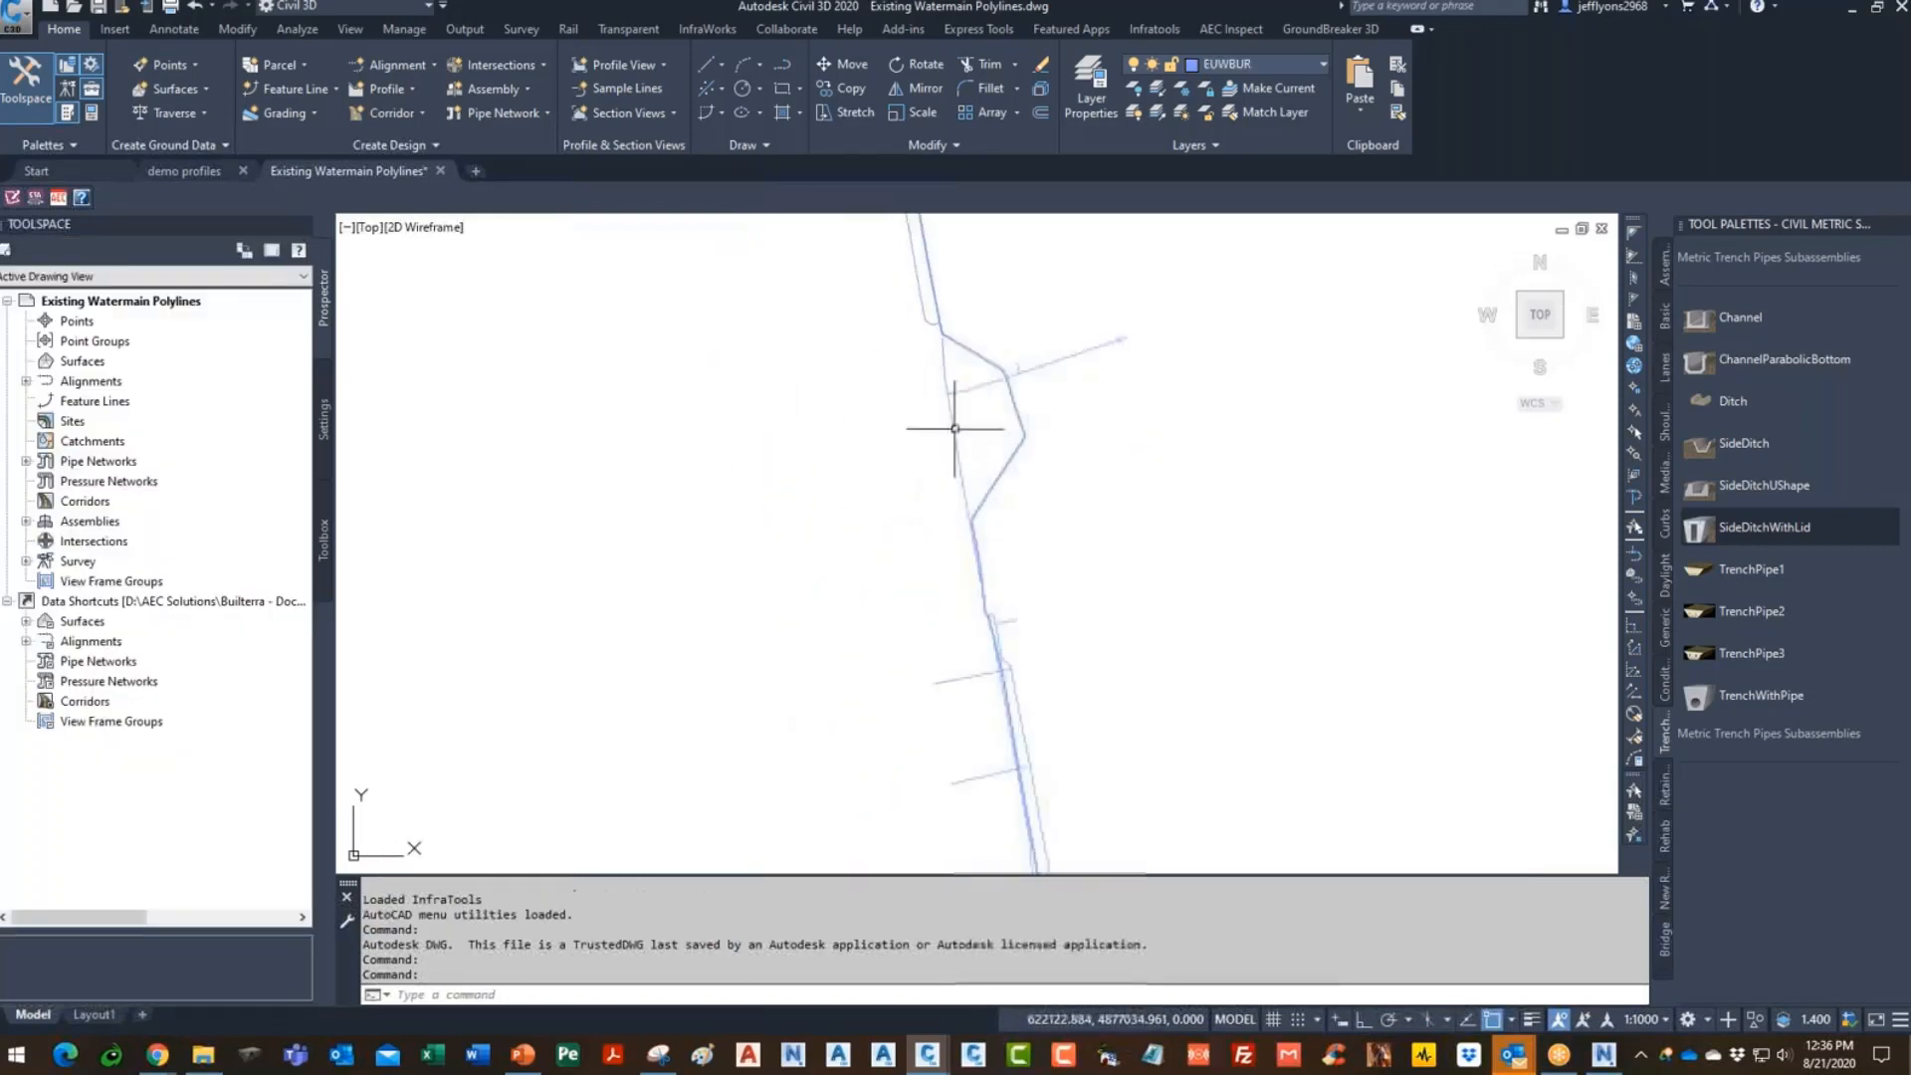
left_click(1070, 384)
scroll(1147, 534, "down", 5)
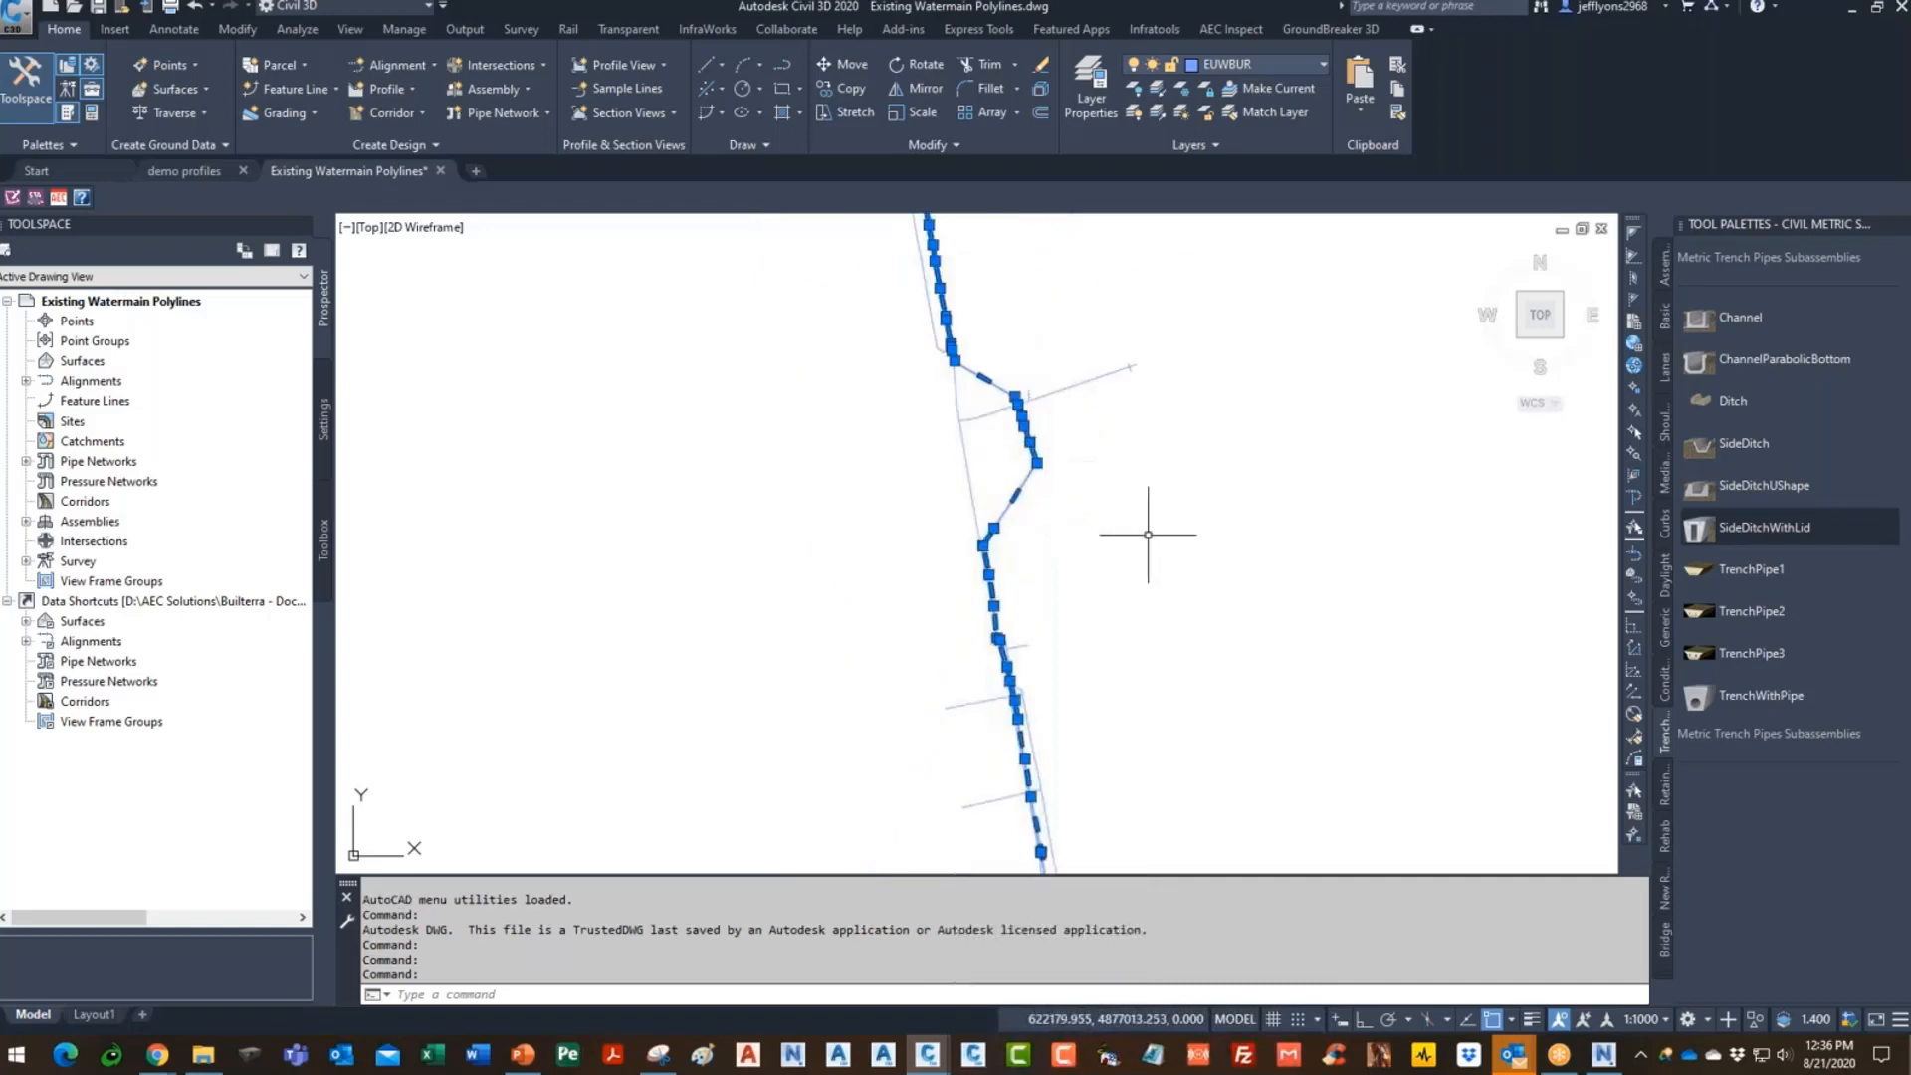
key("Escape")
scroll(1023, 575, "down", 4)
scroll(991, 569, "up", 3)
scroll(991, 569, "up", 3)
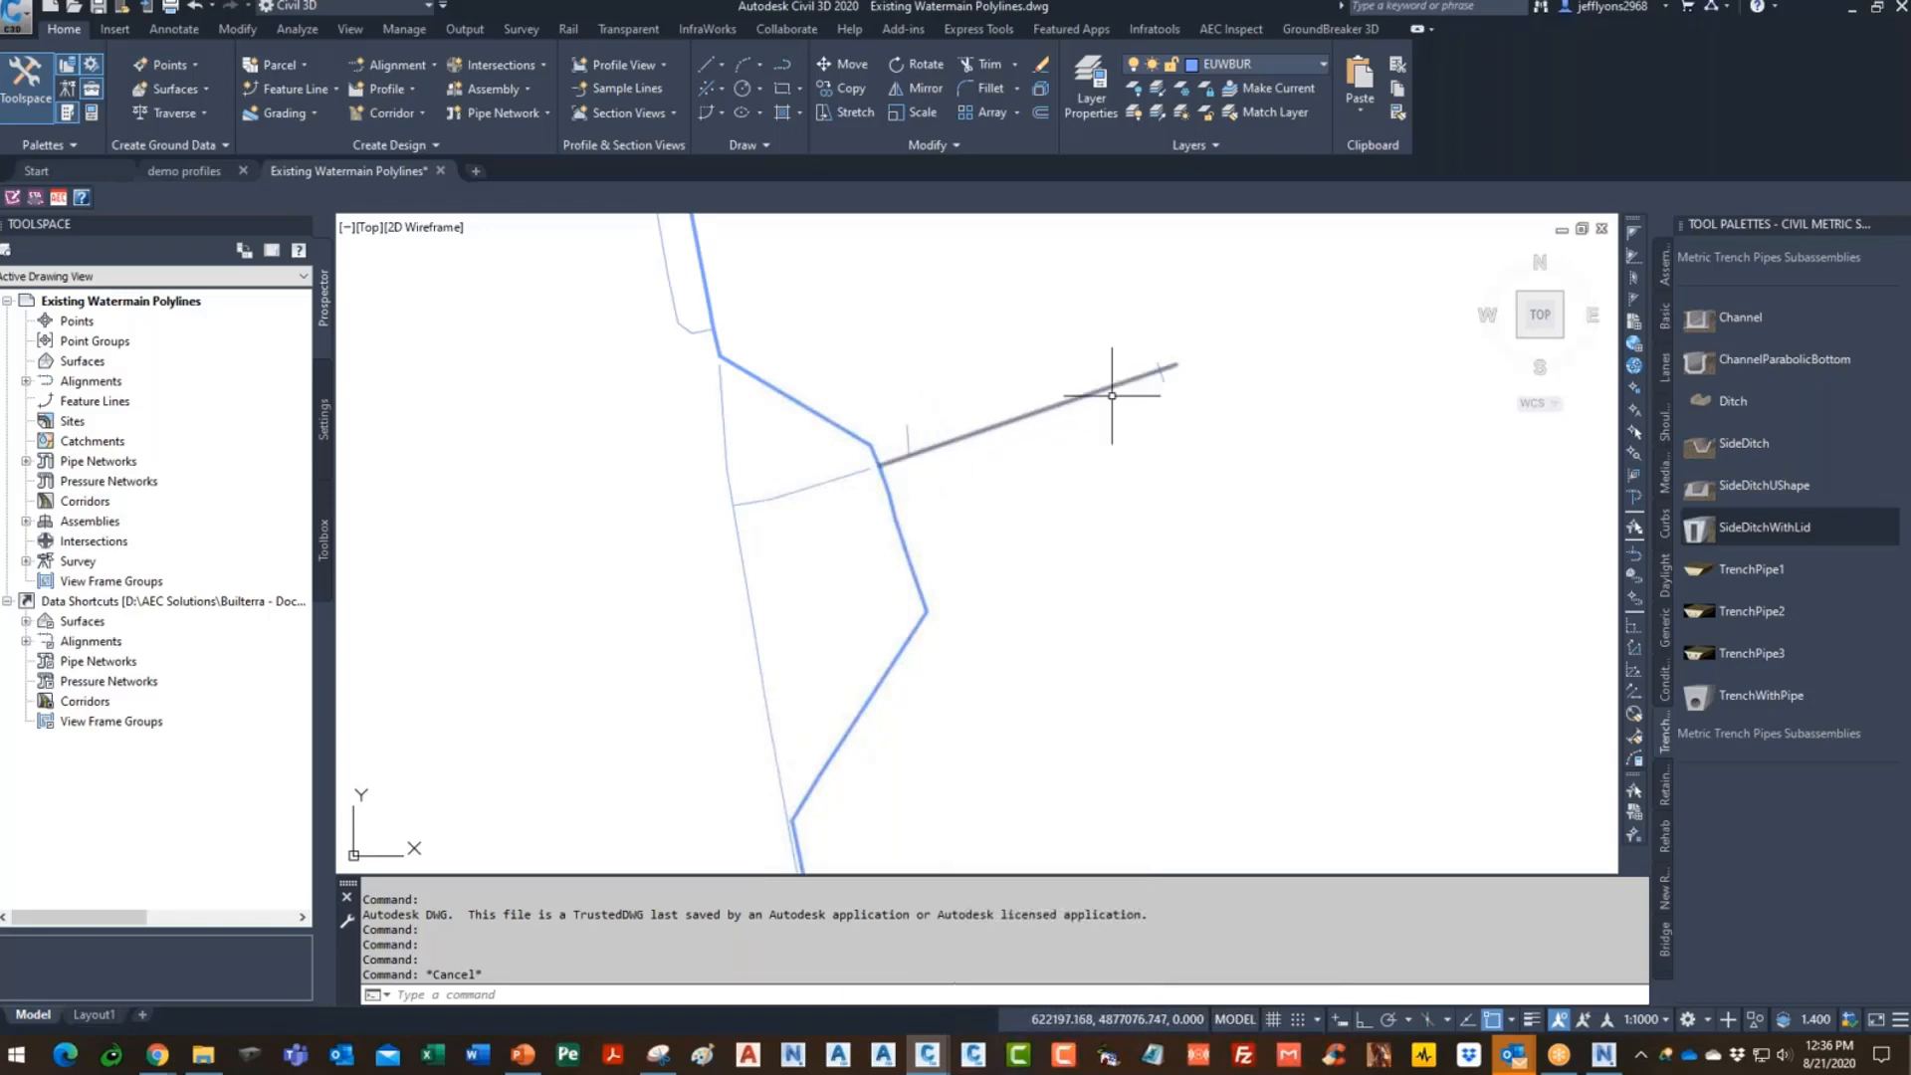
scroll(1101, 580, "down", 2)
scroll(819, 414, "up", 2)
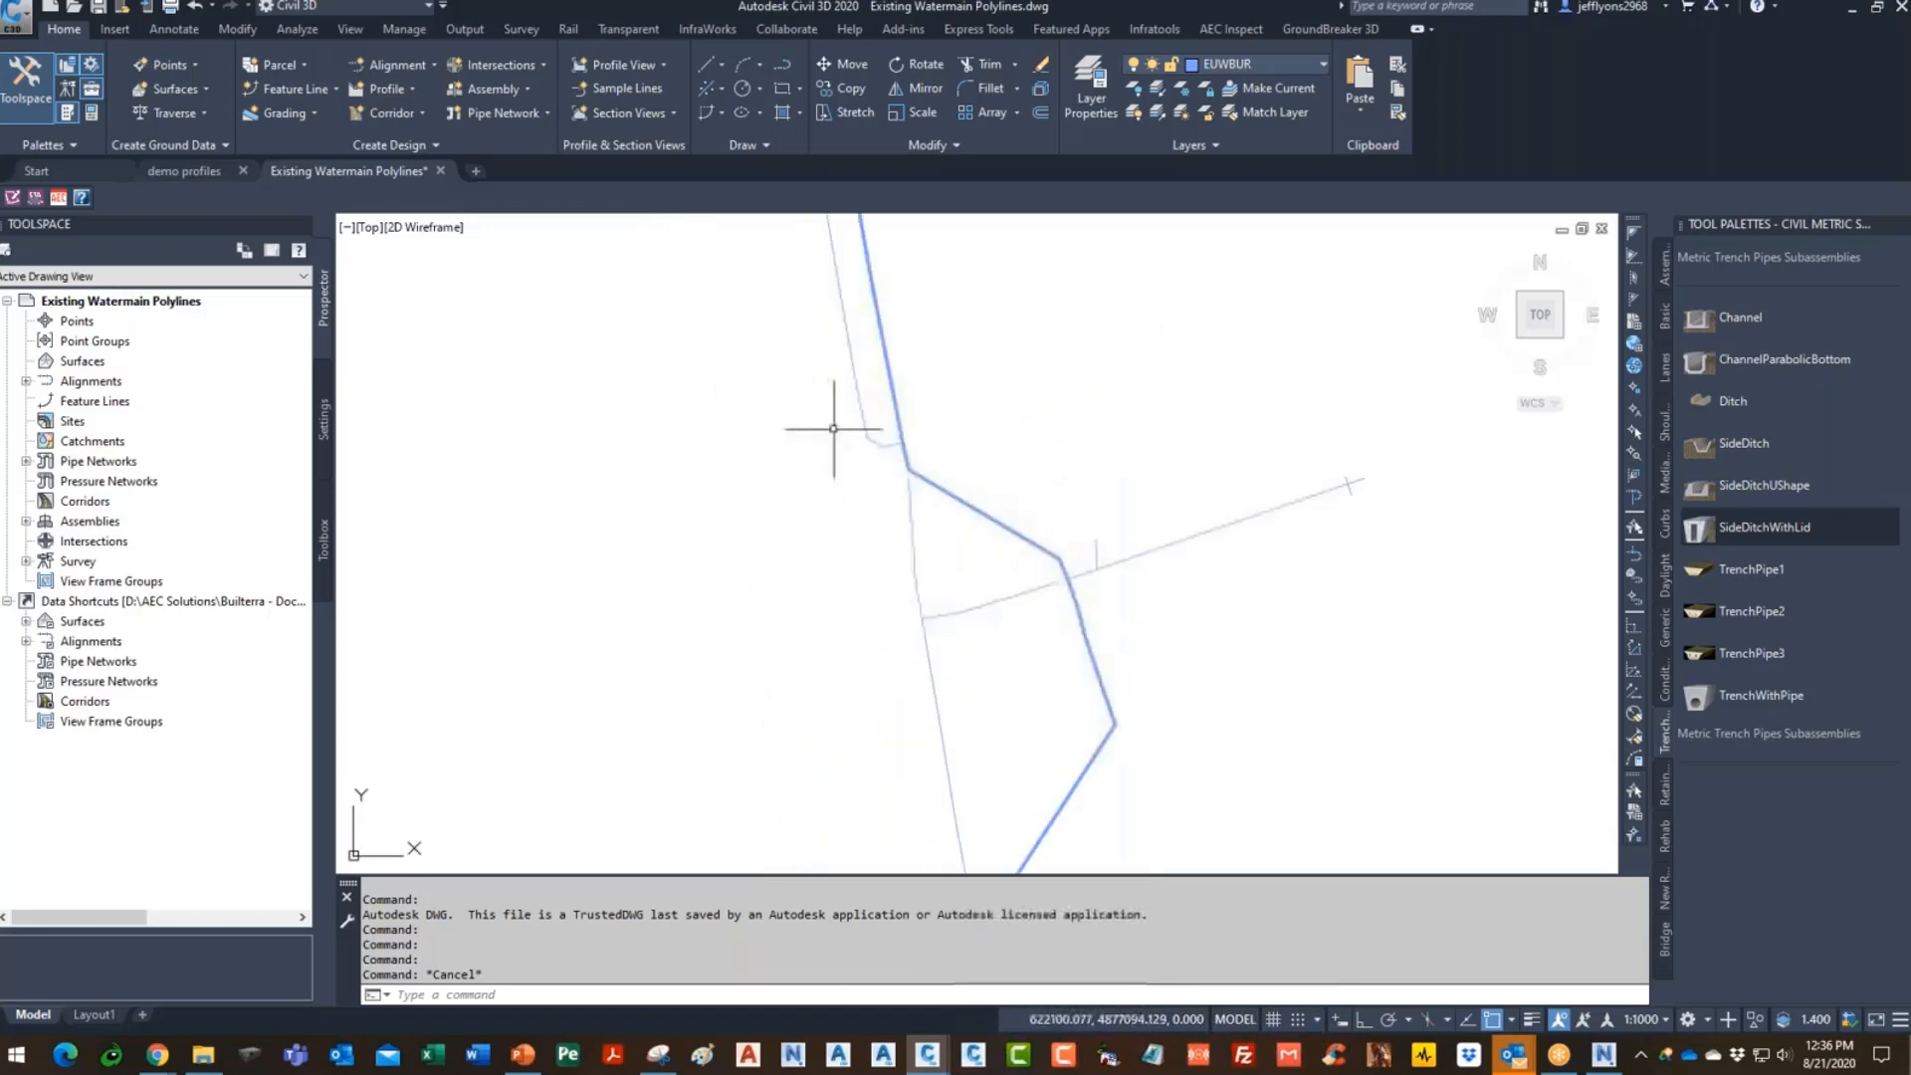
scroll(972, 413, "down", 4)
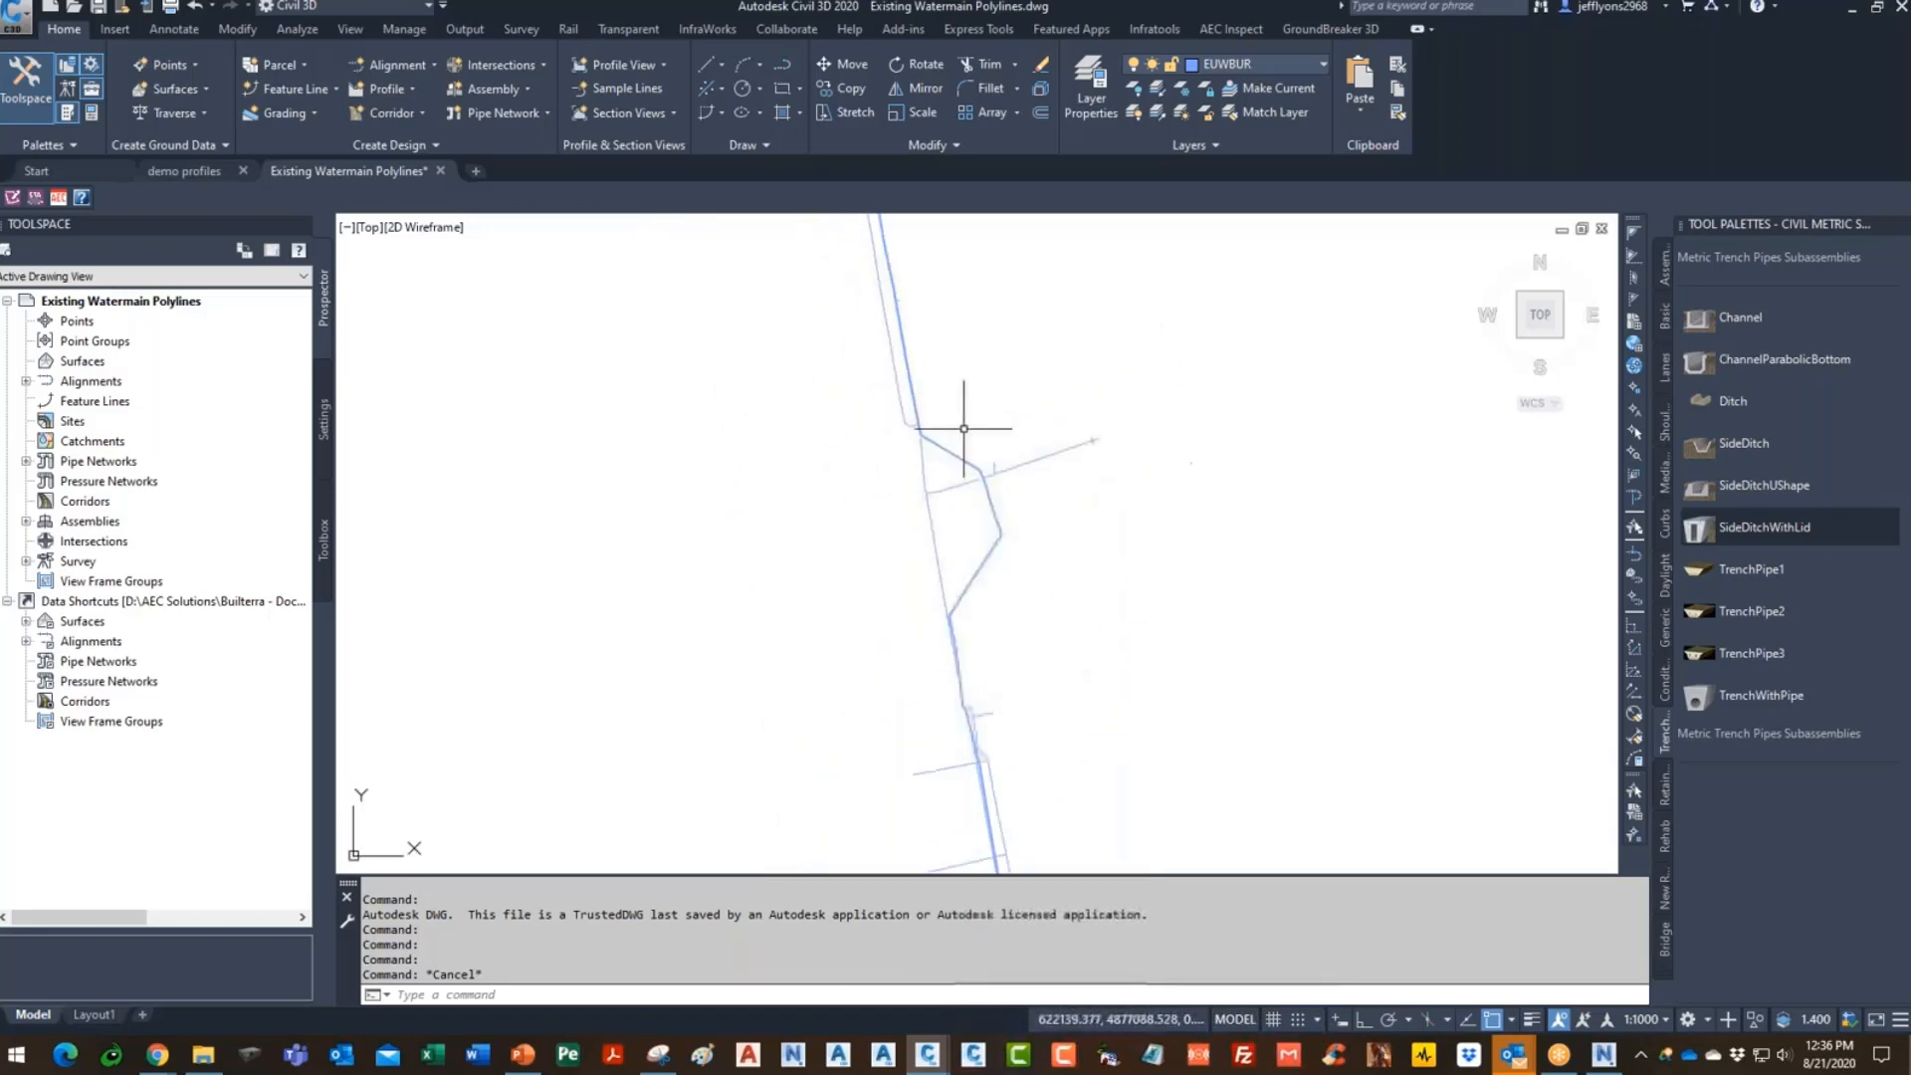
scroll(1053, 414, "up", 5)
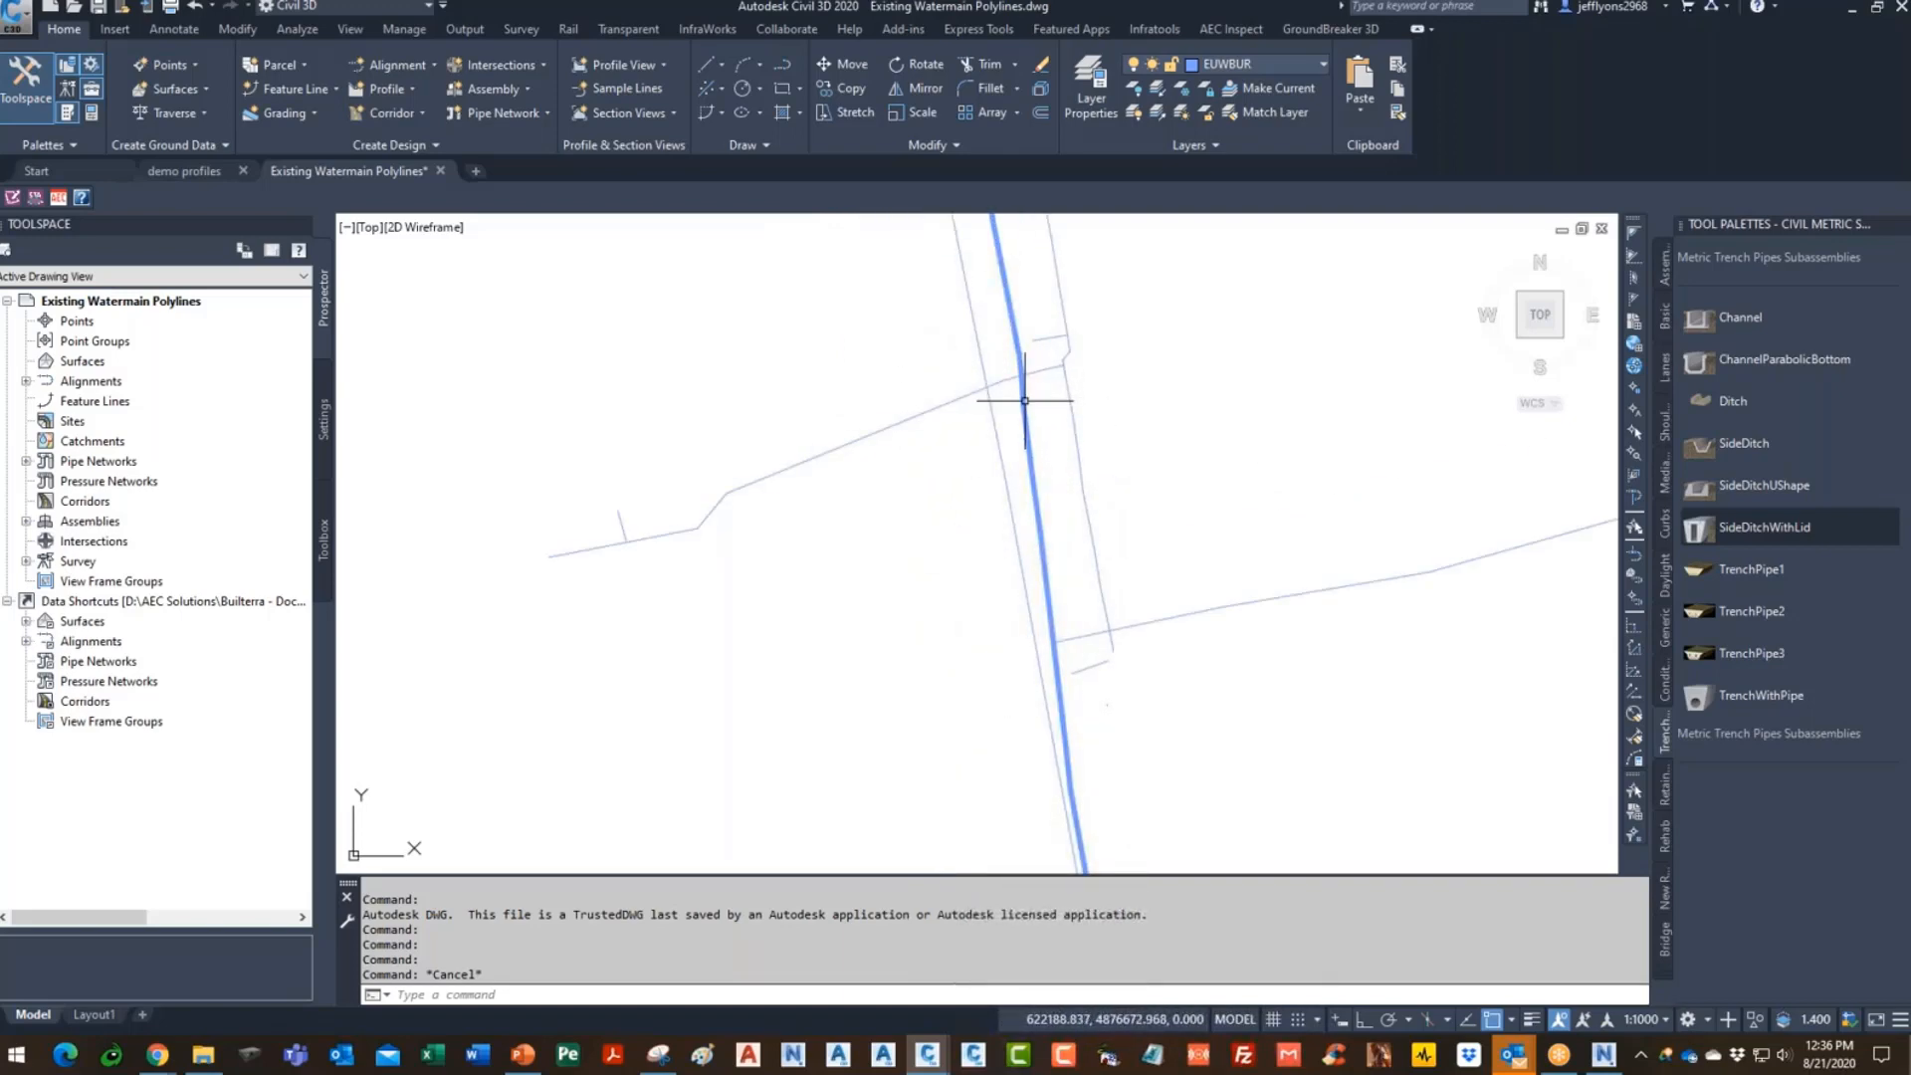
scroll(866, 697, "down", 4)
scroll(915, 666, "down", 5)
scroll(893, 567, "up", 5)
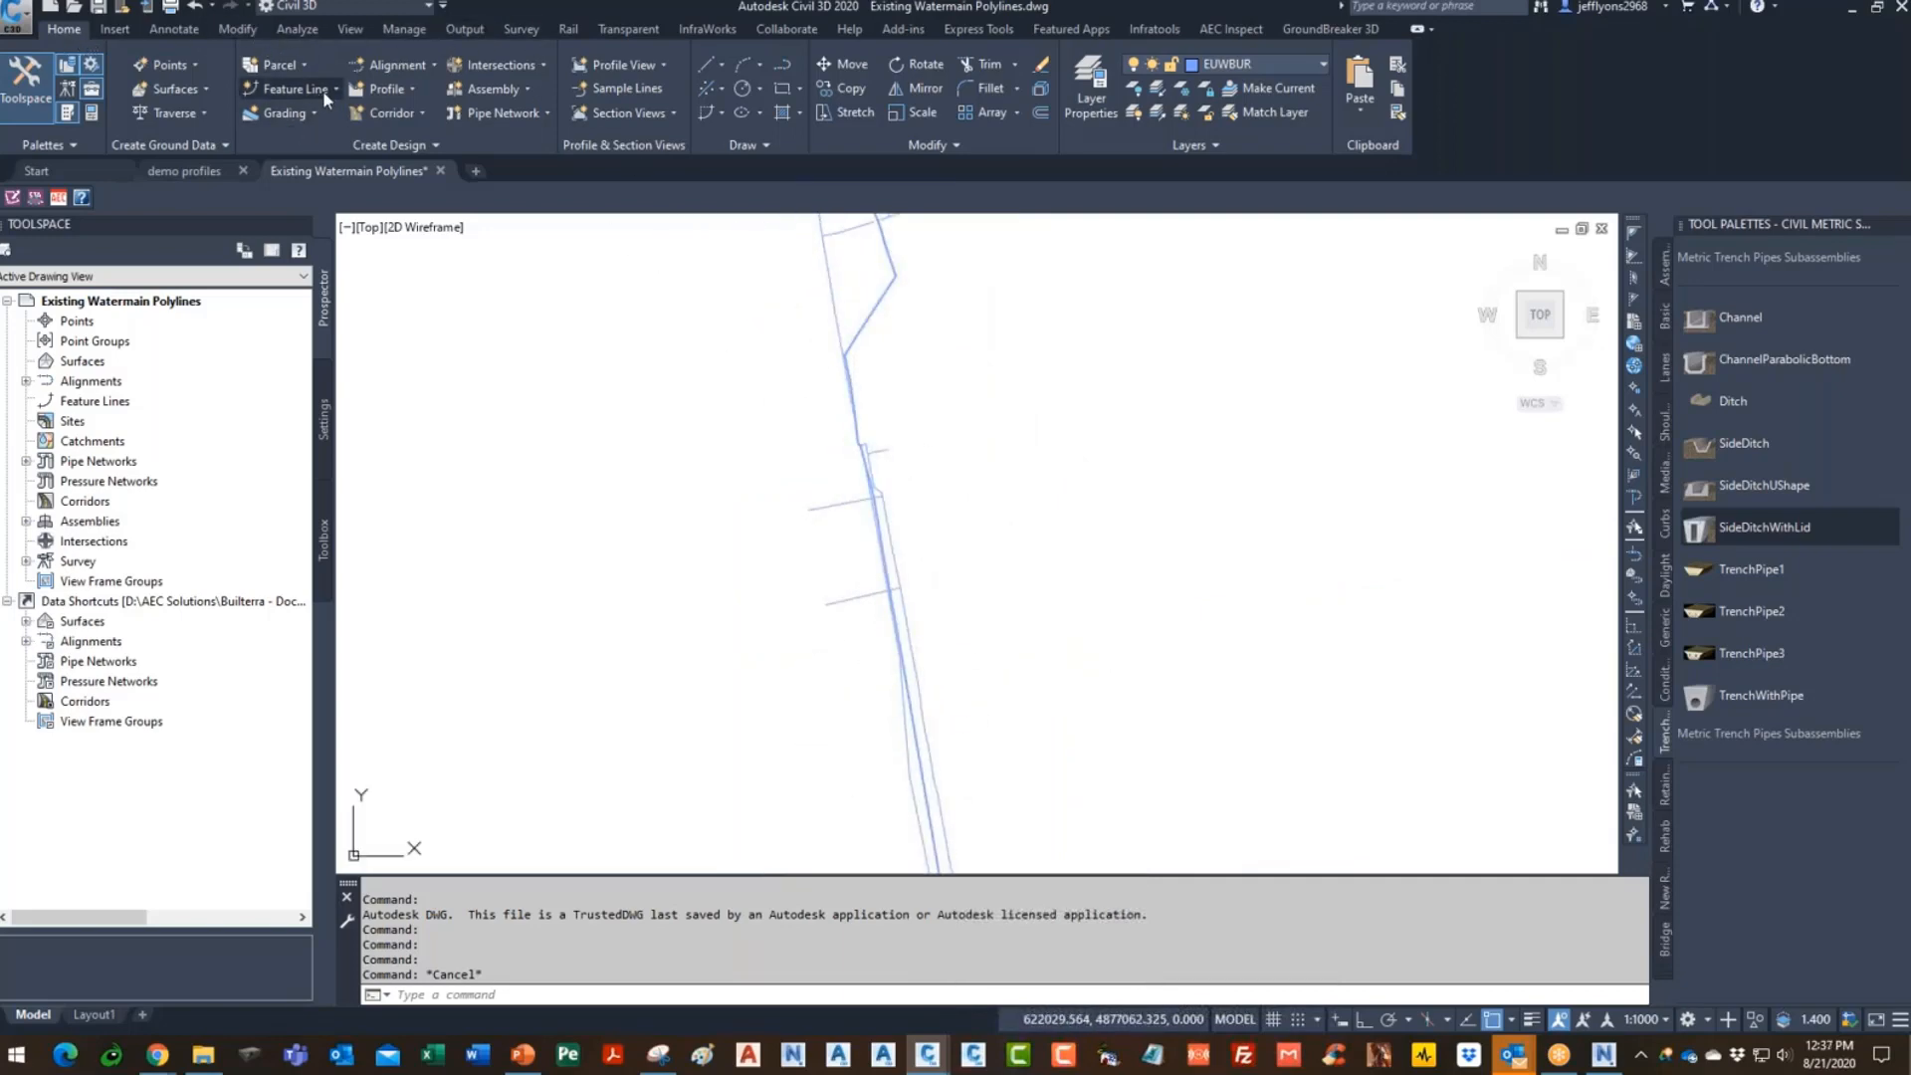
- Dismiss the alignment creation options, then window-select all the watermain polylines
left_click(422, 66)
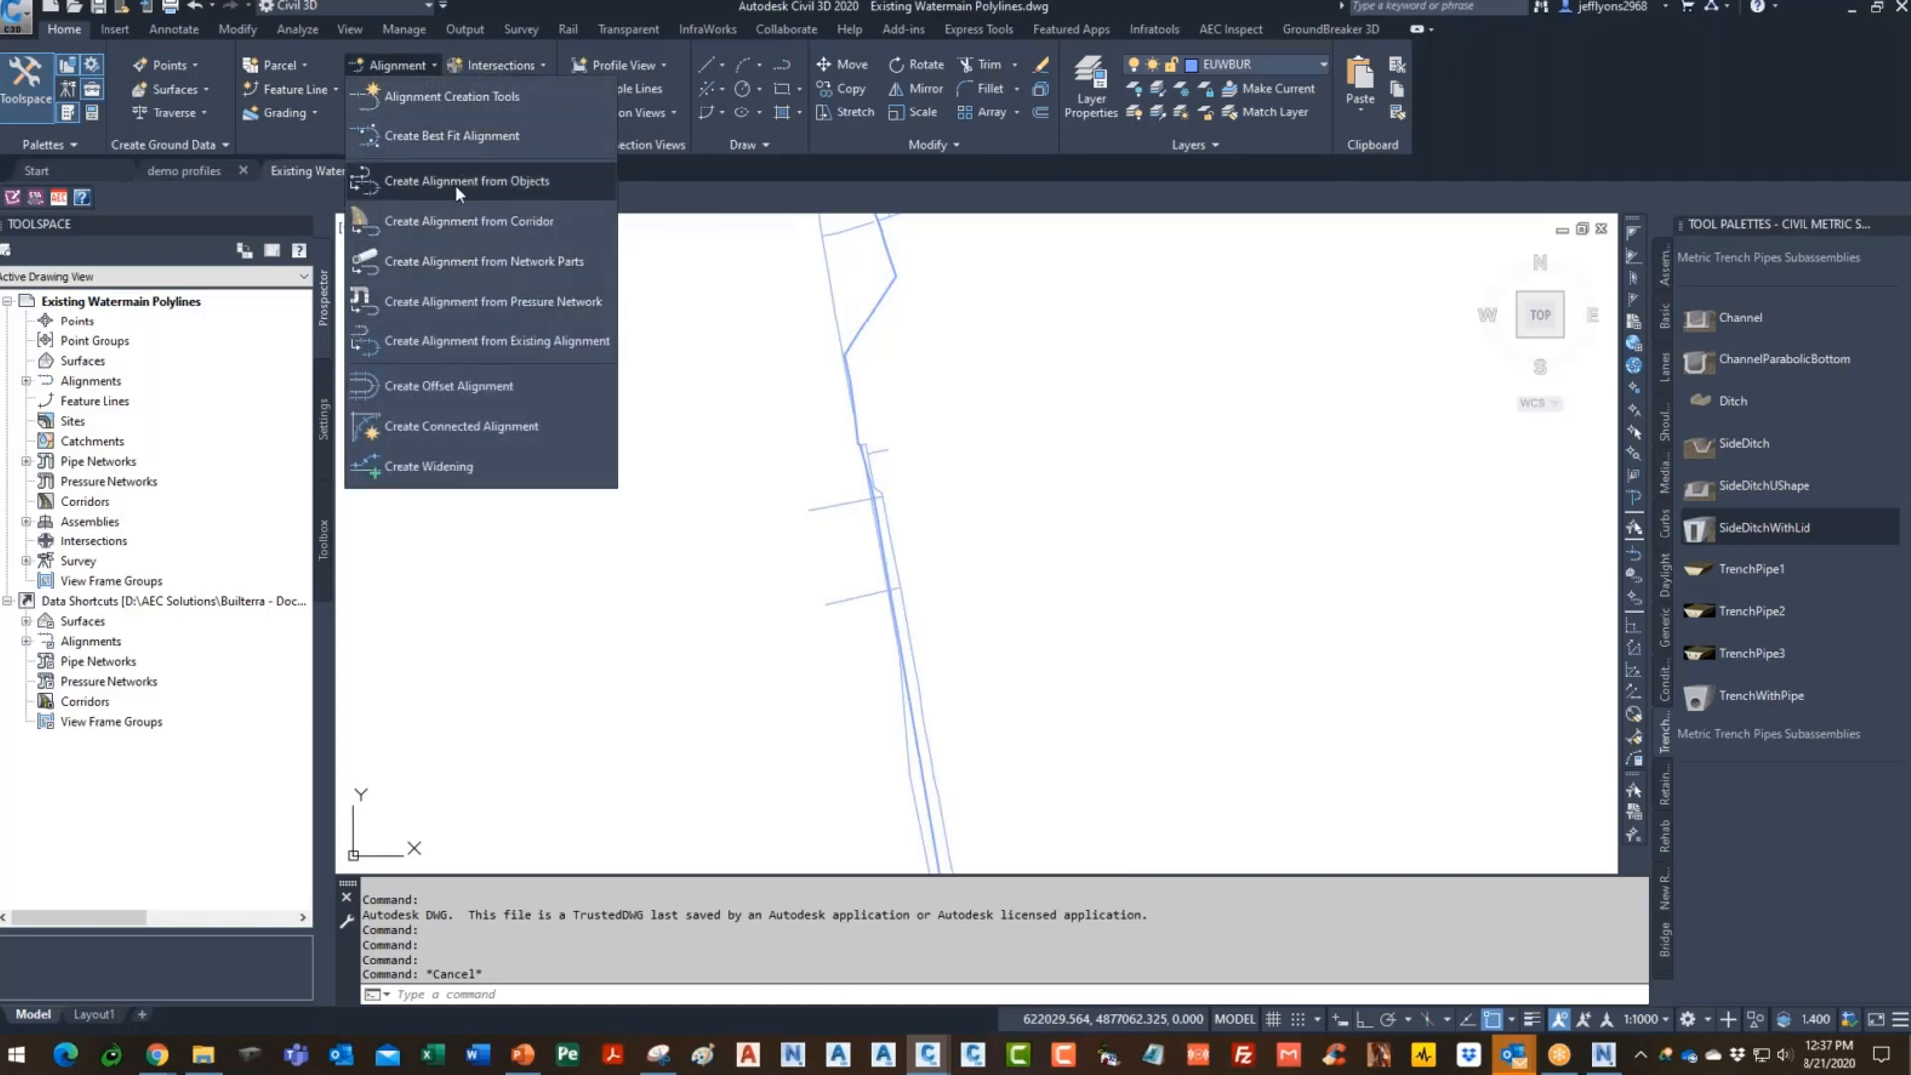
left_click(948, 517)
scroll(905, 448, "up", 4)
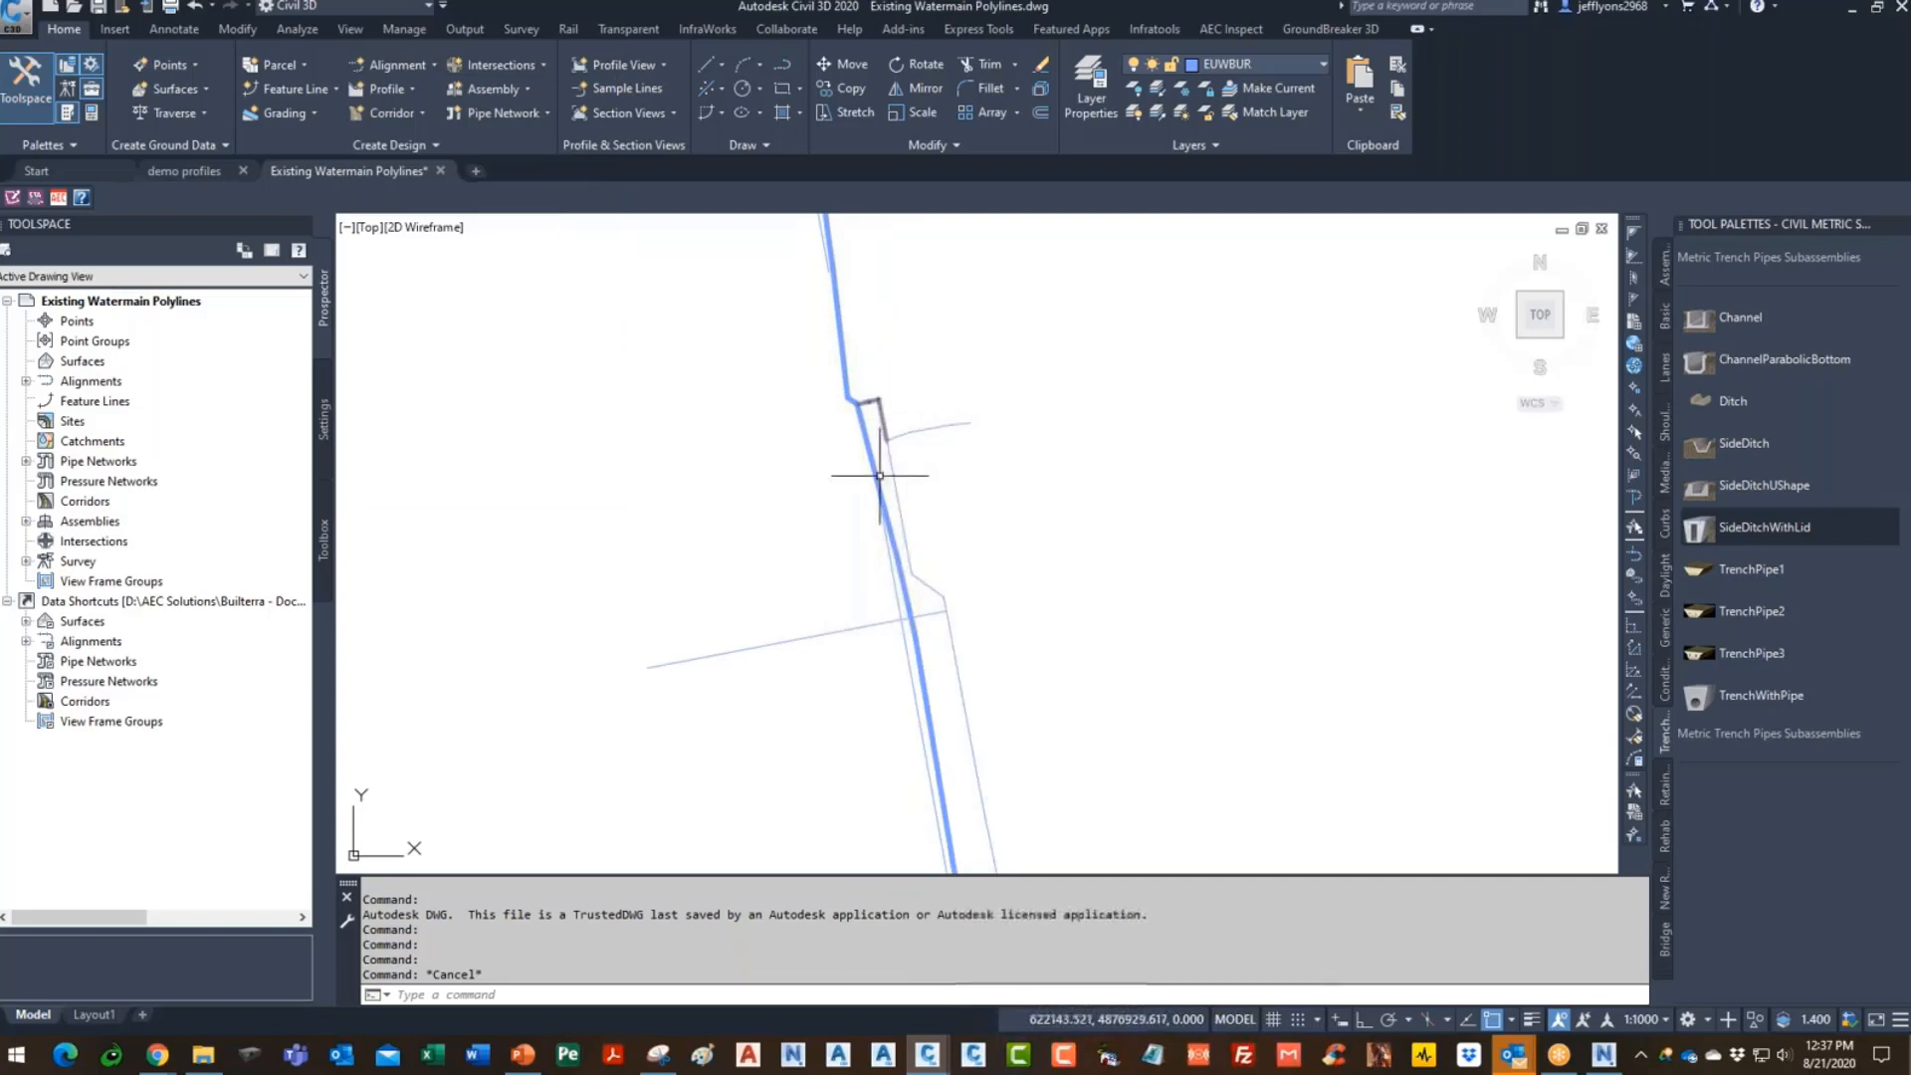
scroll(852, 472, "down", 5)
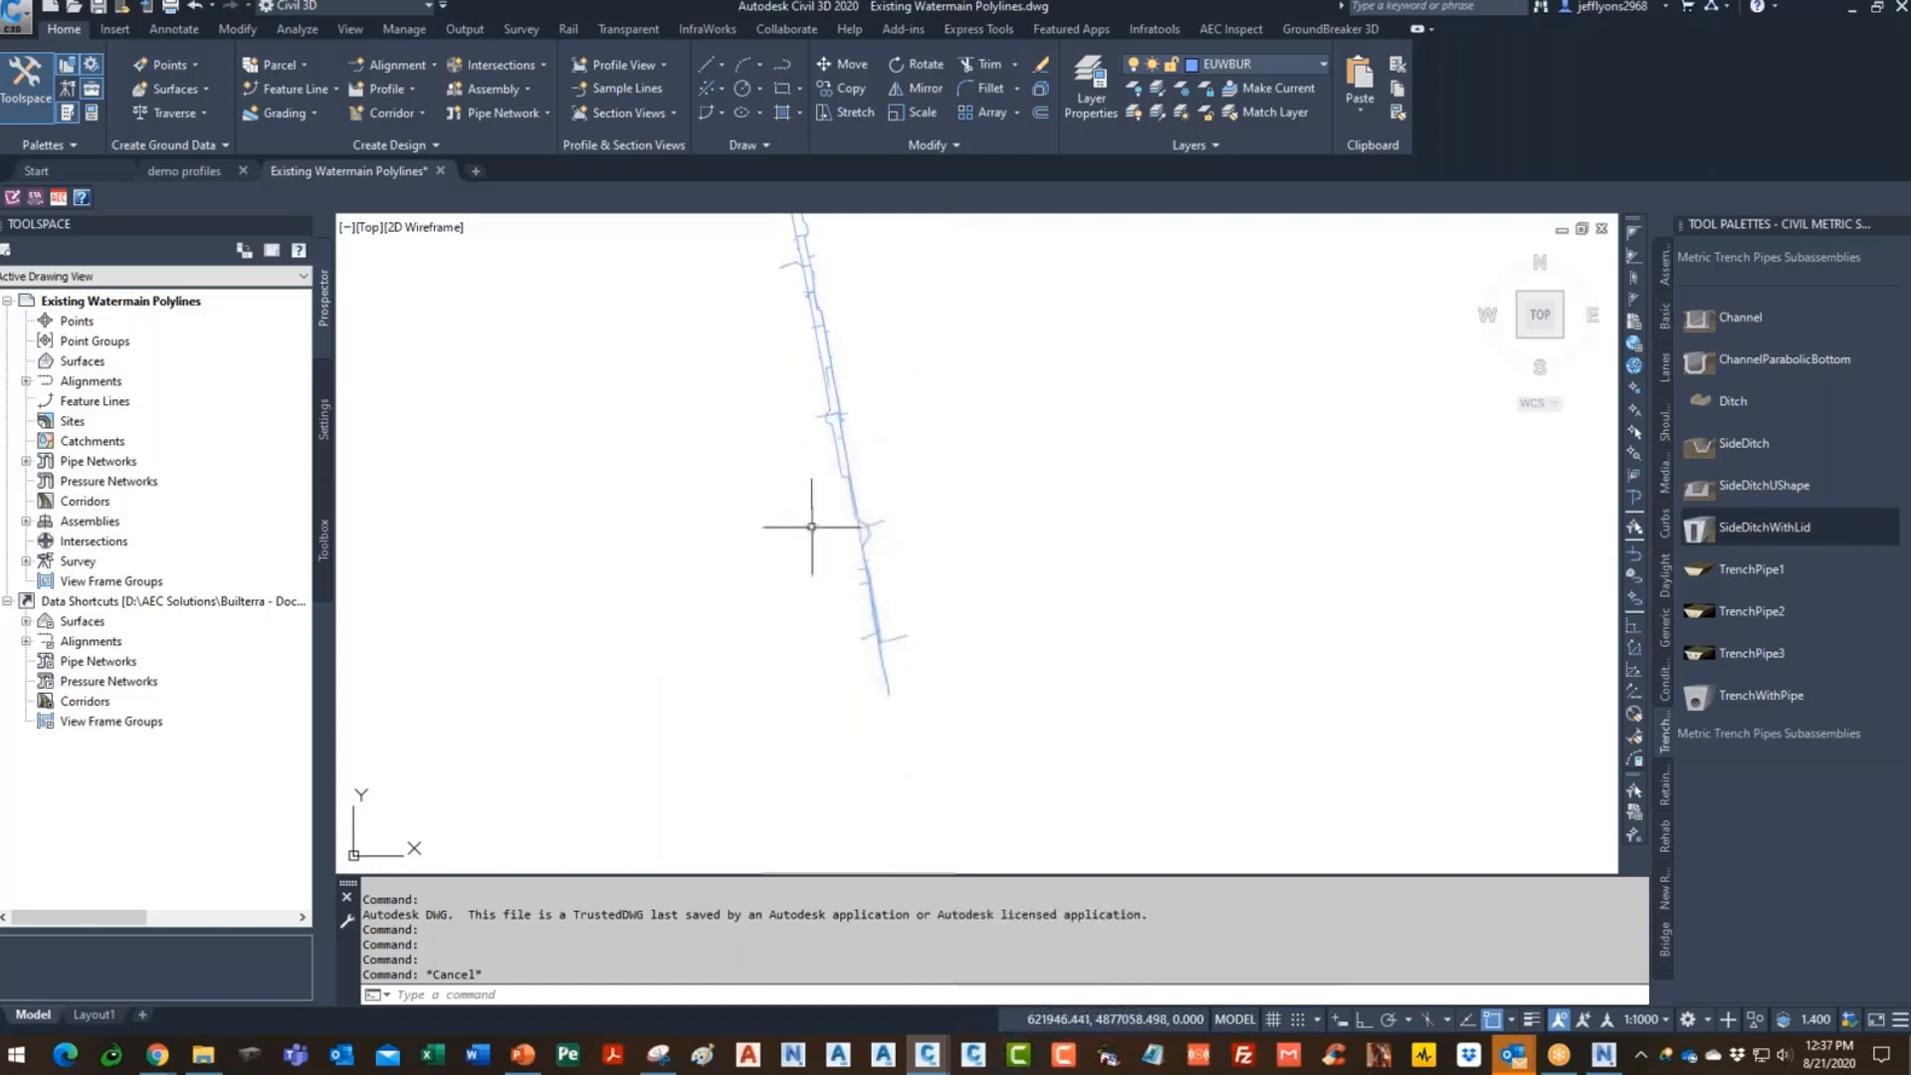
scroll(826, 498, "down", 4)
left_click(703, 673)
left_click(889, 400)
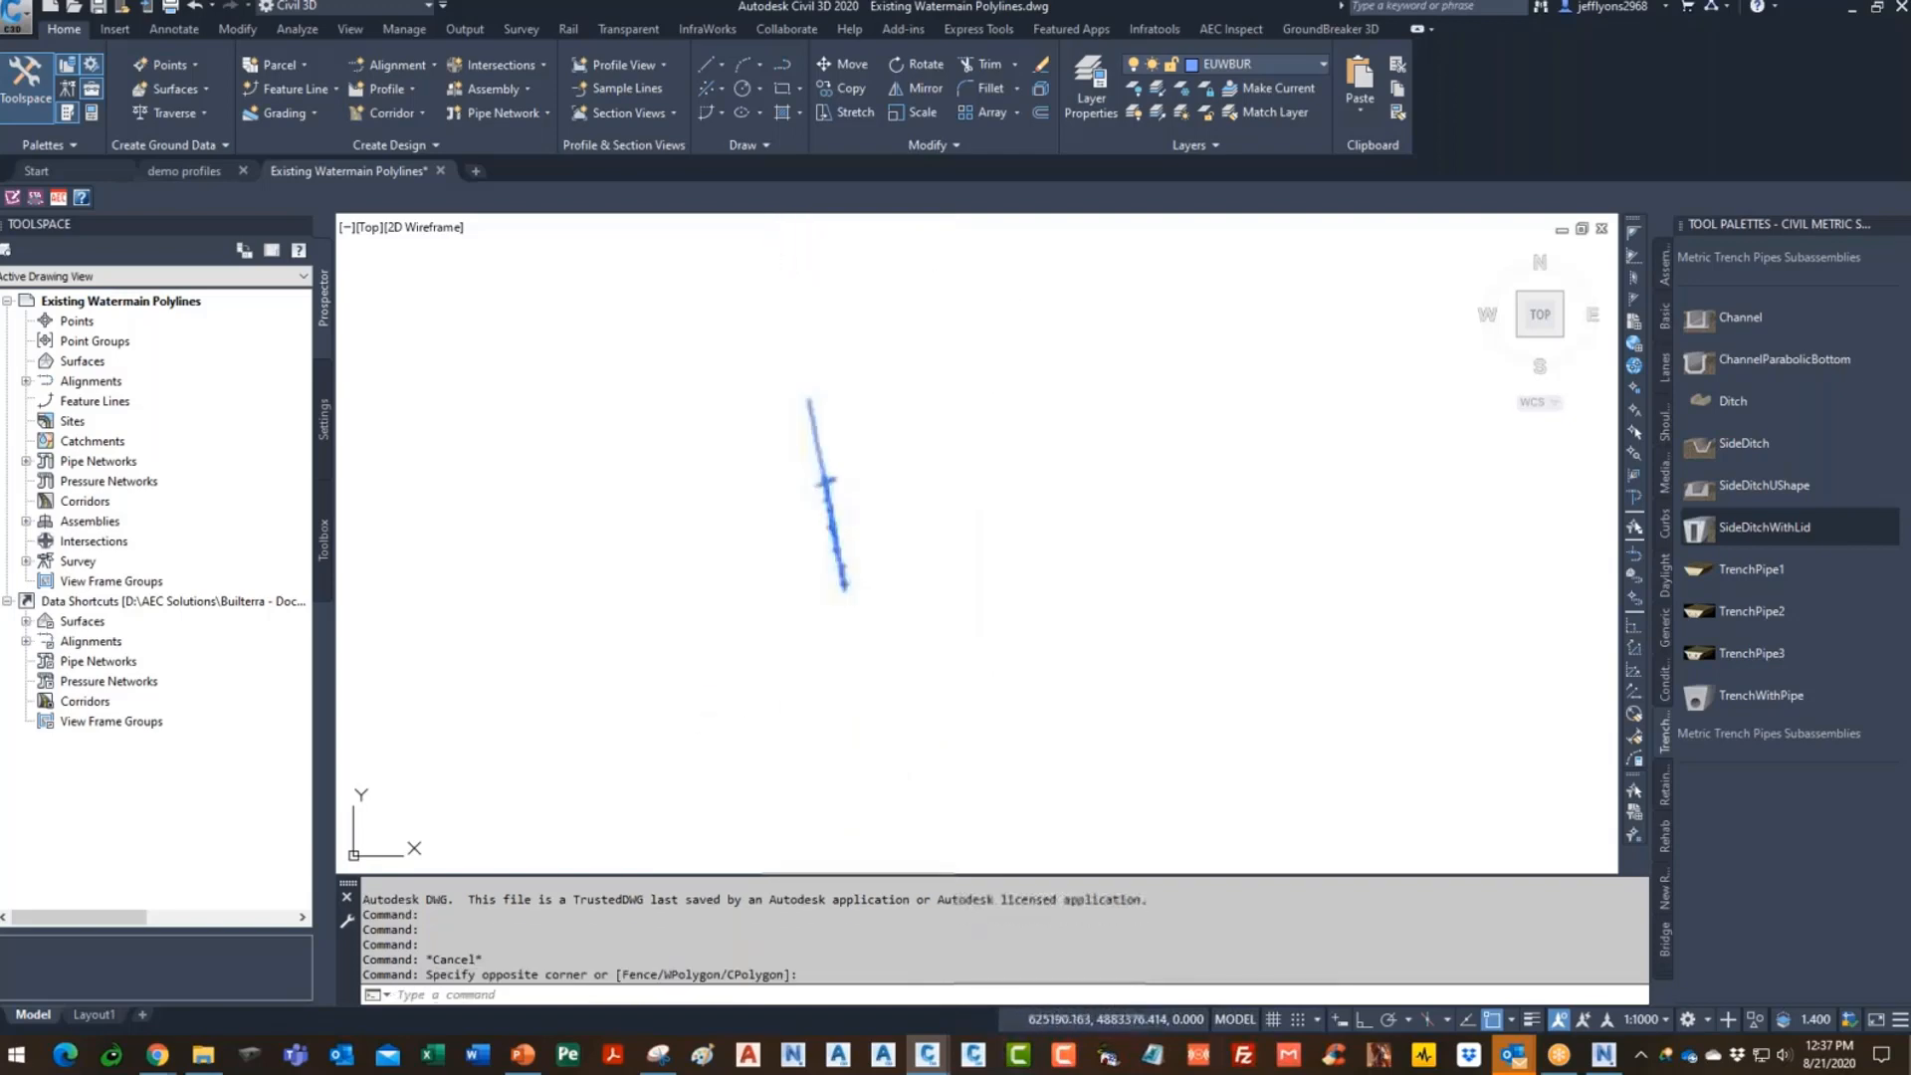
- Copy the selected watermain polylines to the clipboard with base point 0,0,0
right_click(889, 438)
mouse_move(985, 495)
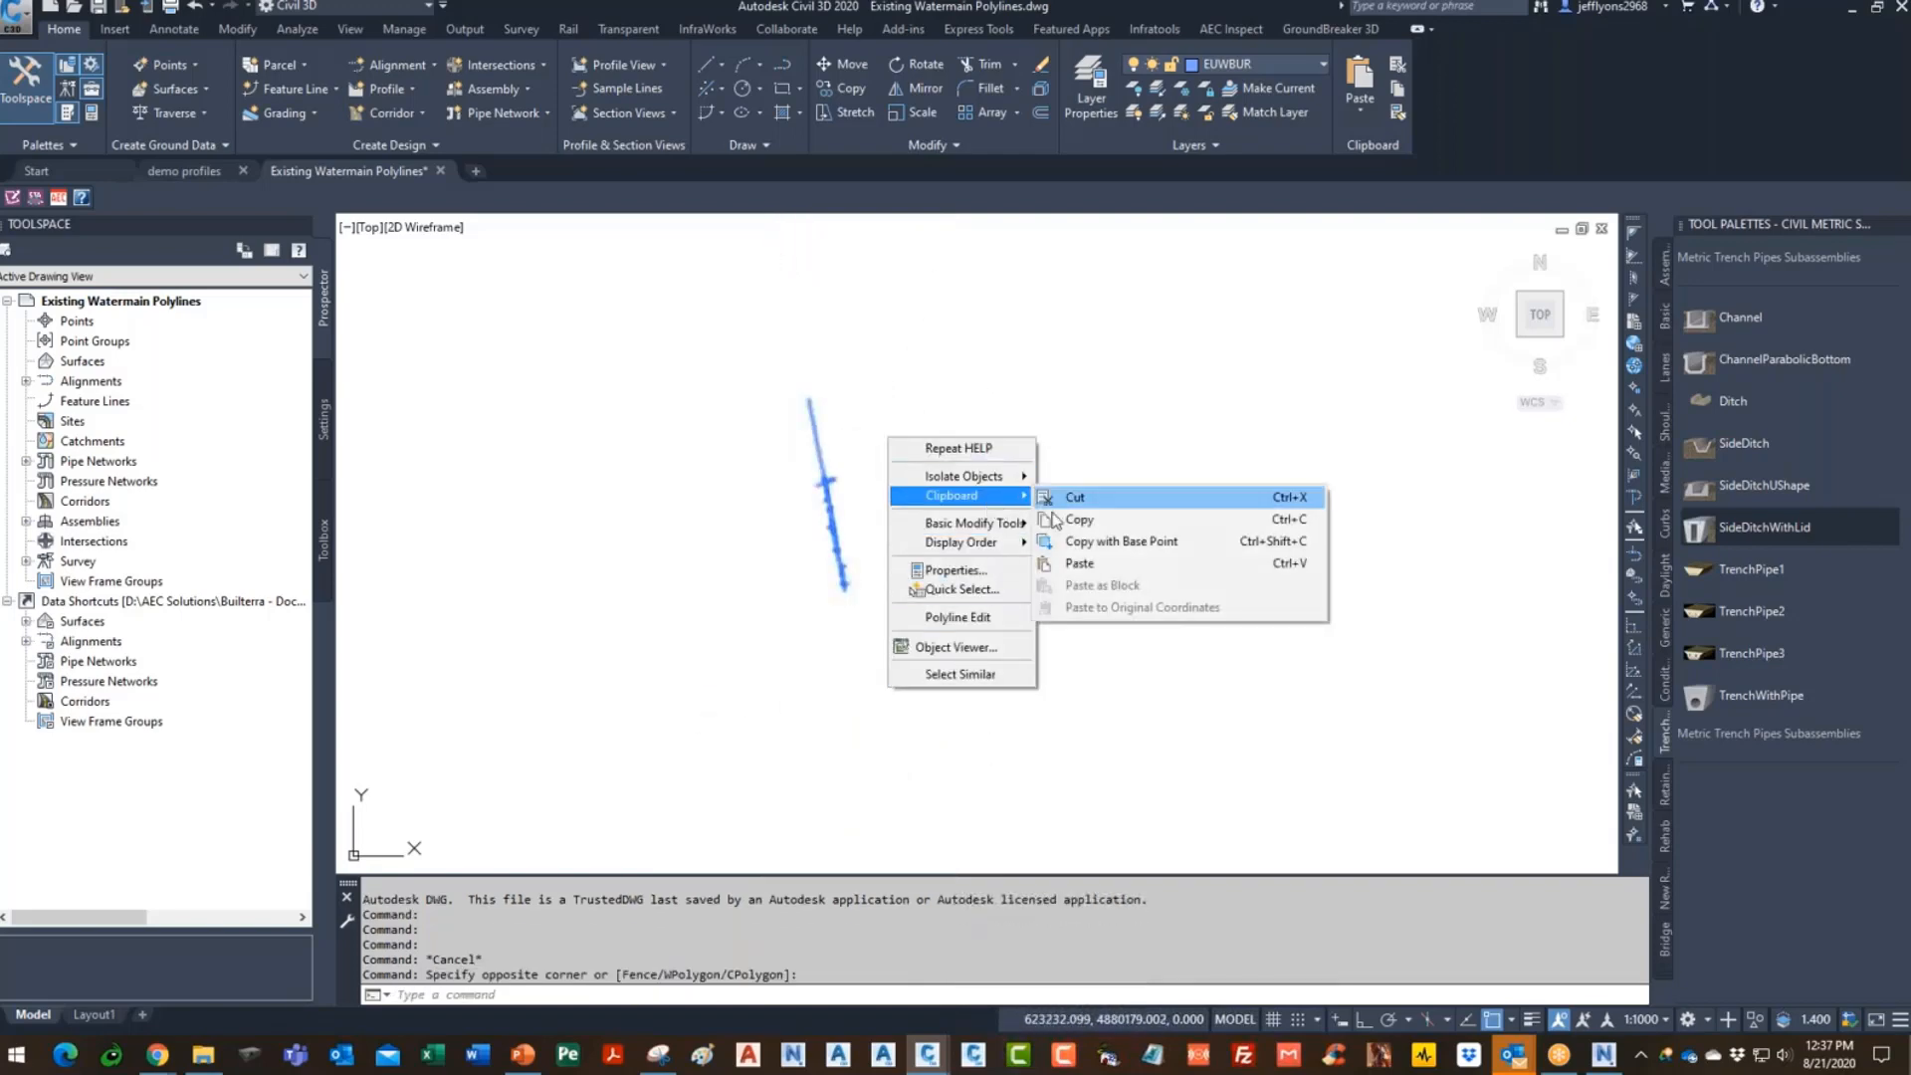
left_click(1117, 542)
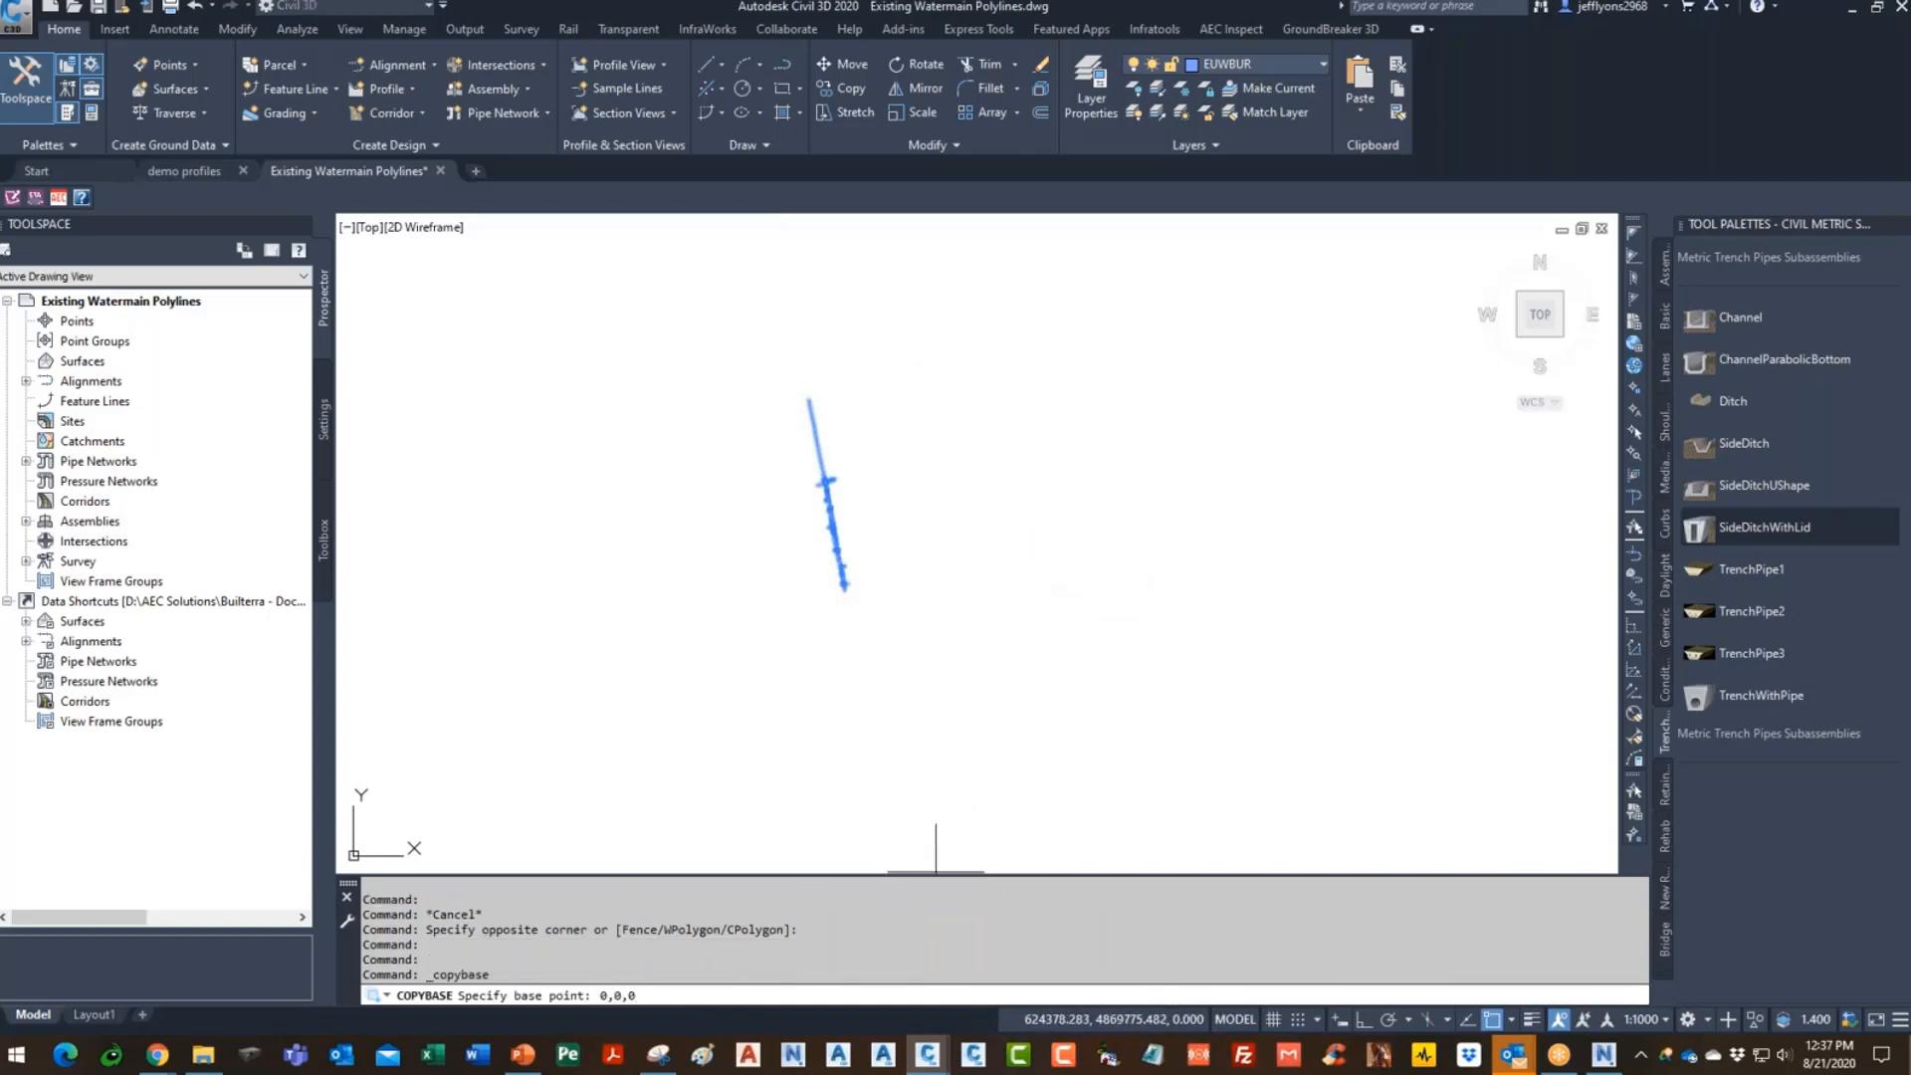
type("0,0,0")
key("Return")
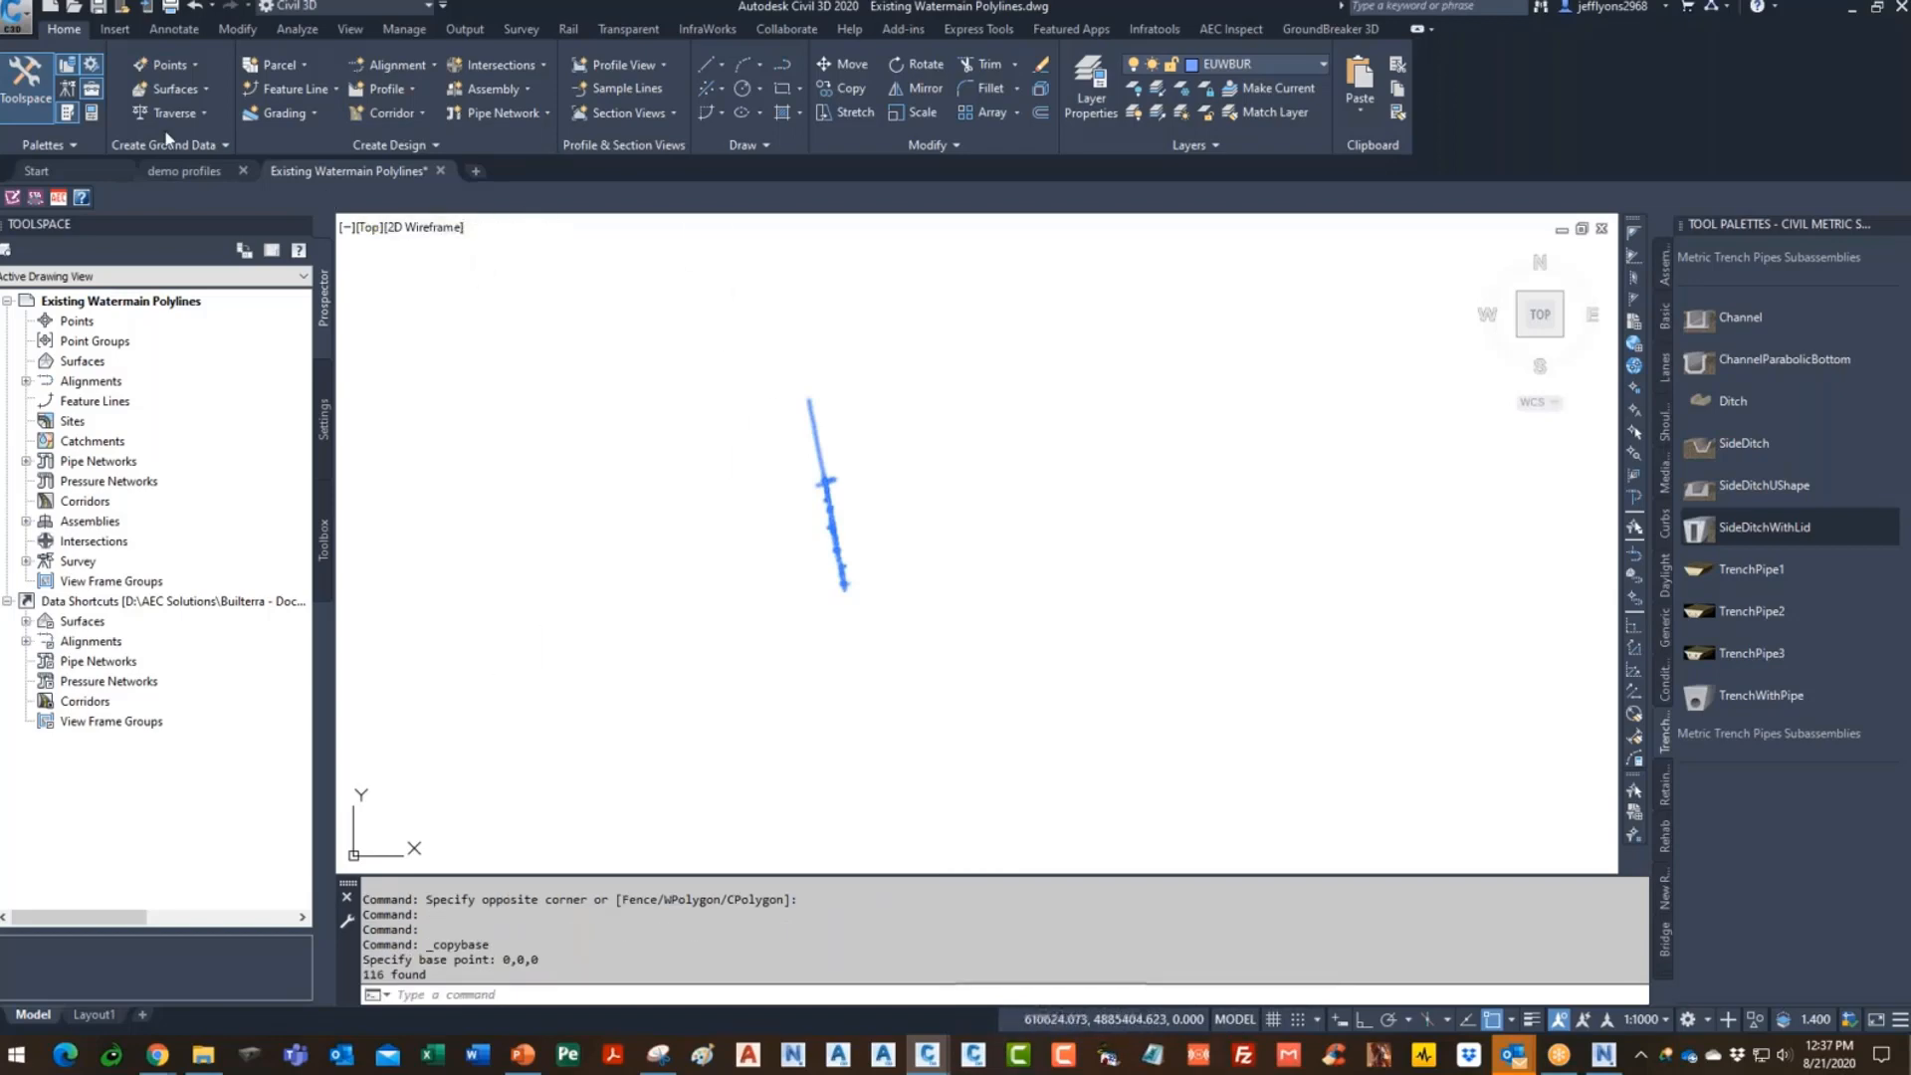
- Paste the polylines into demo profiles at their original coordinates and pan along the corridor
left_click(199, 174)
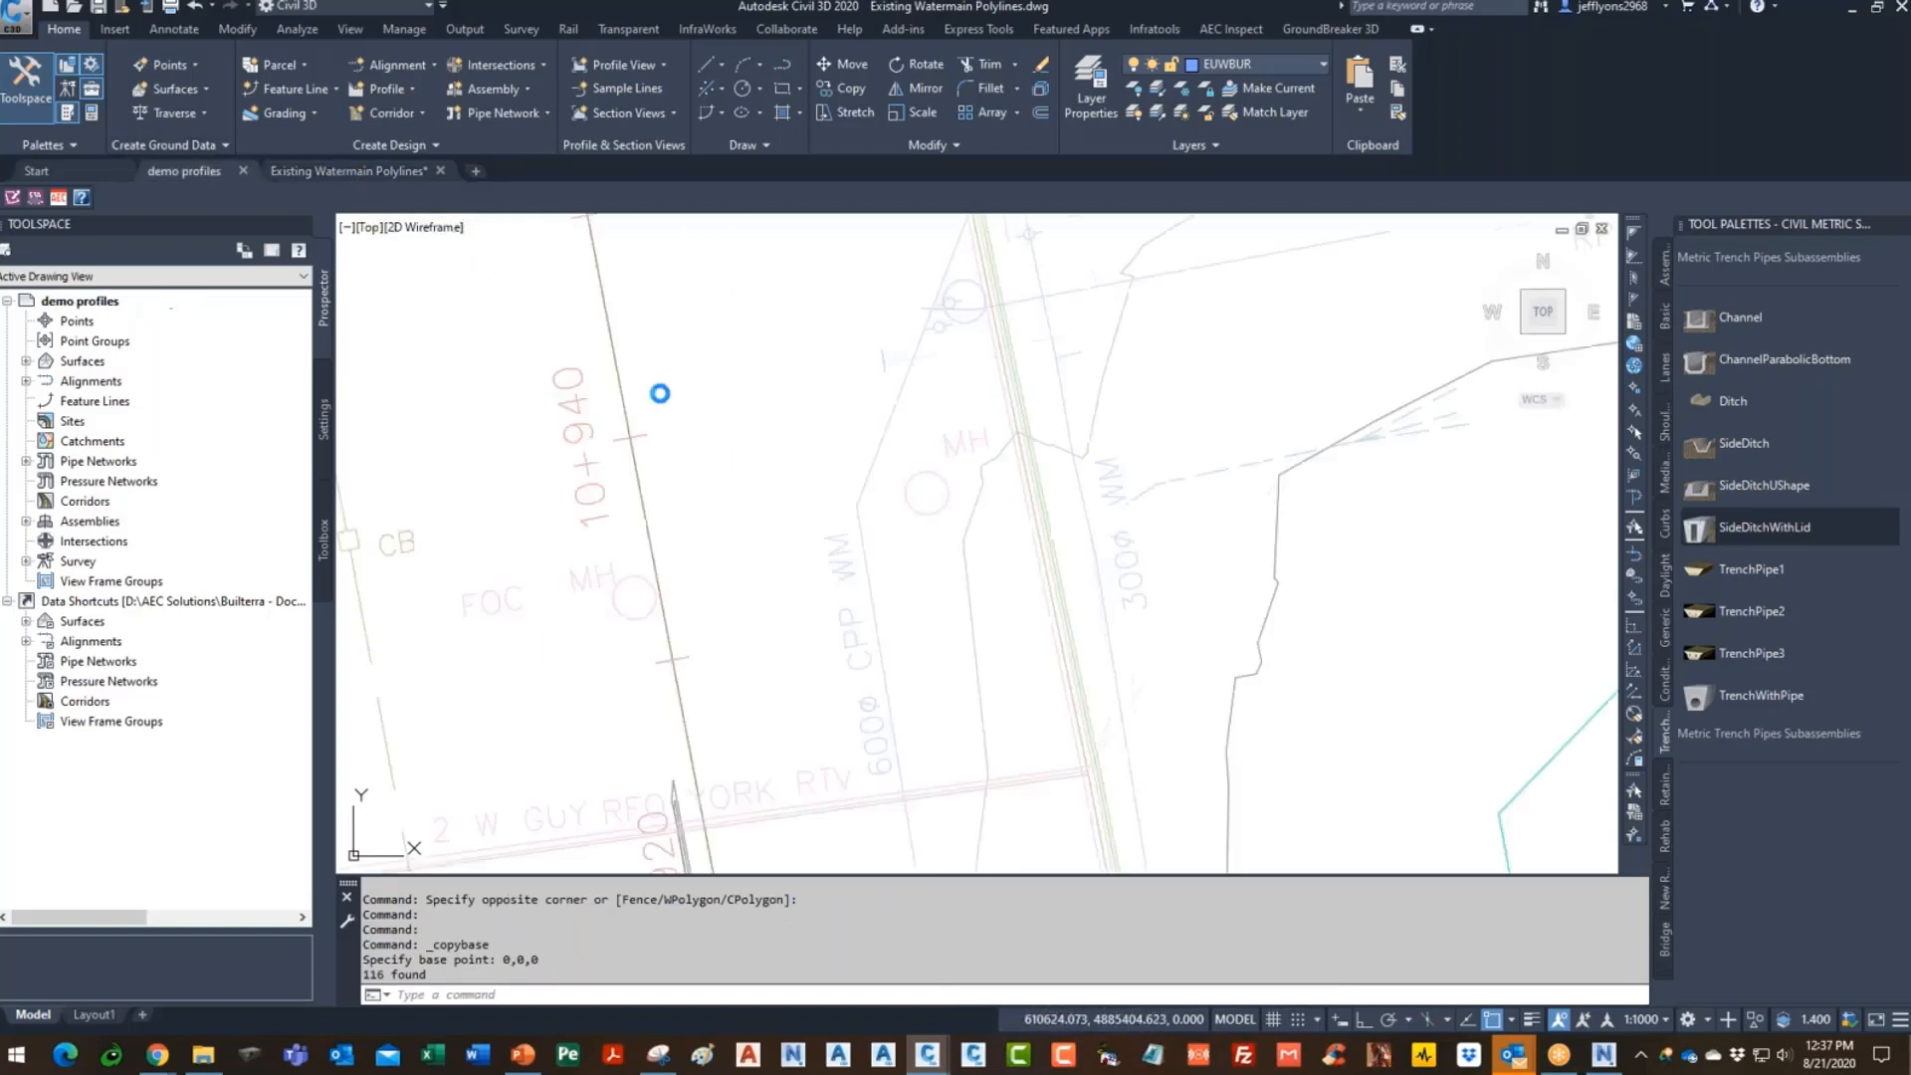
right_click(786, 400)
mouse_move(889, 487)
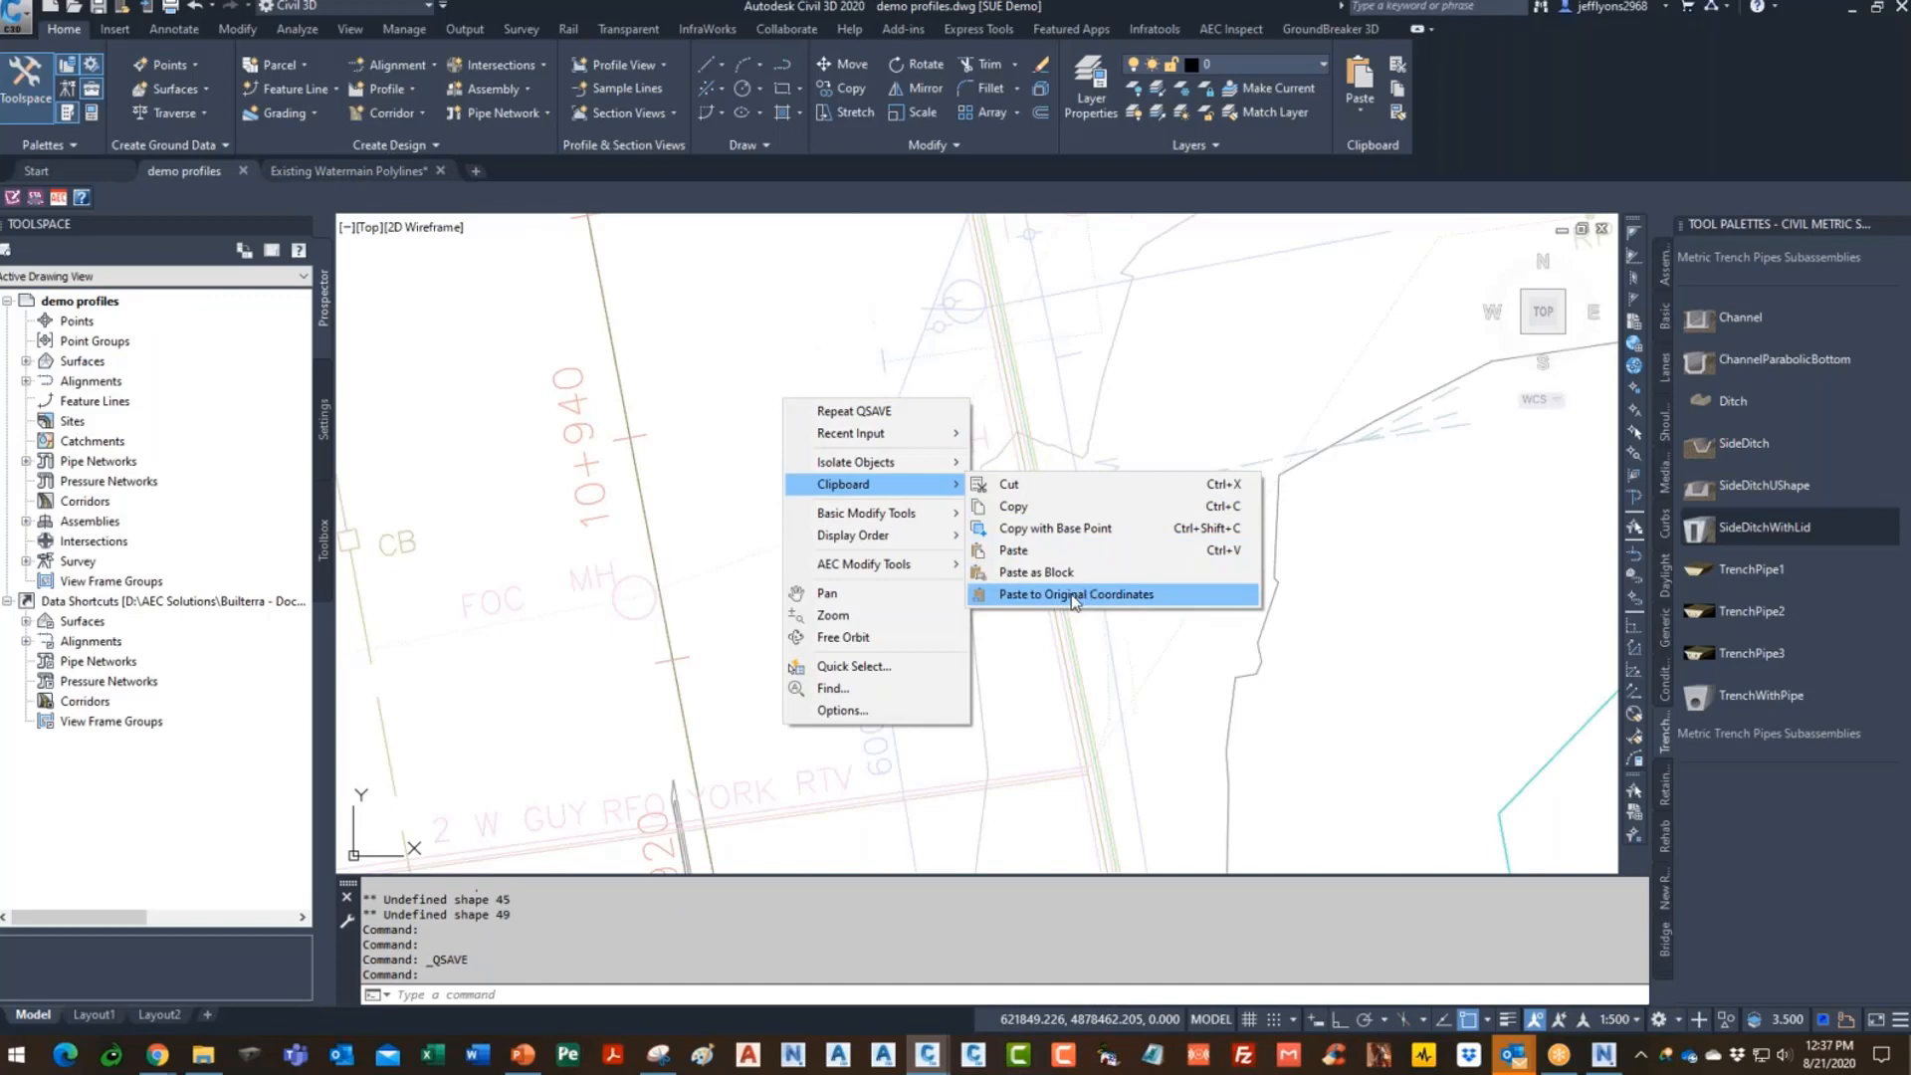
left_click(1073, 597)
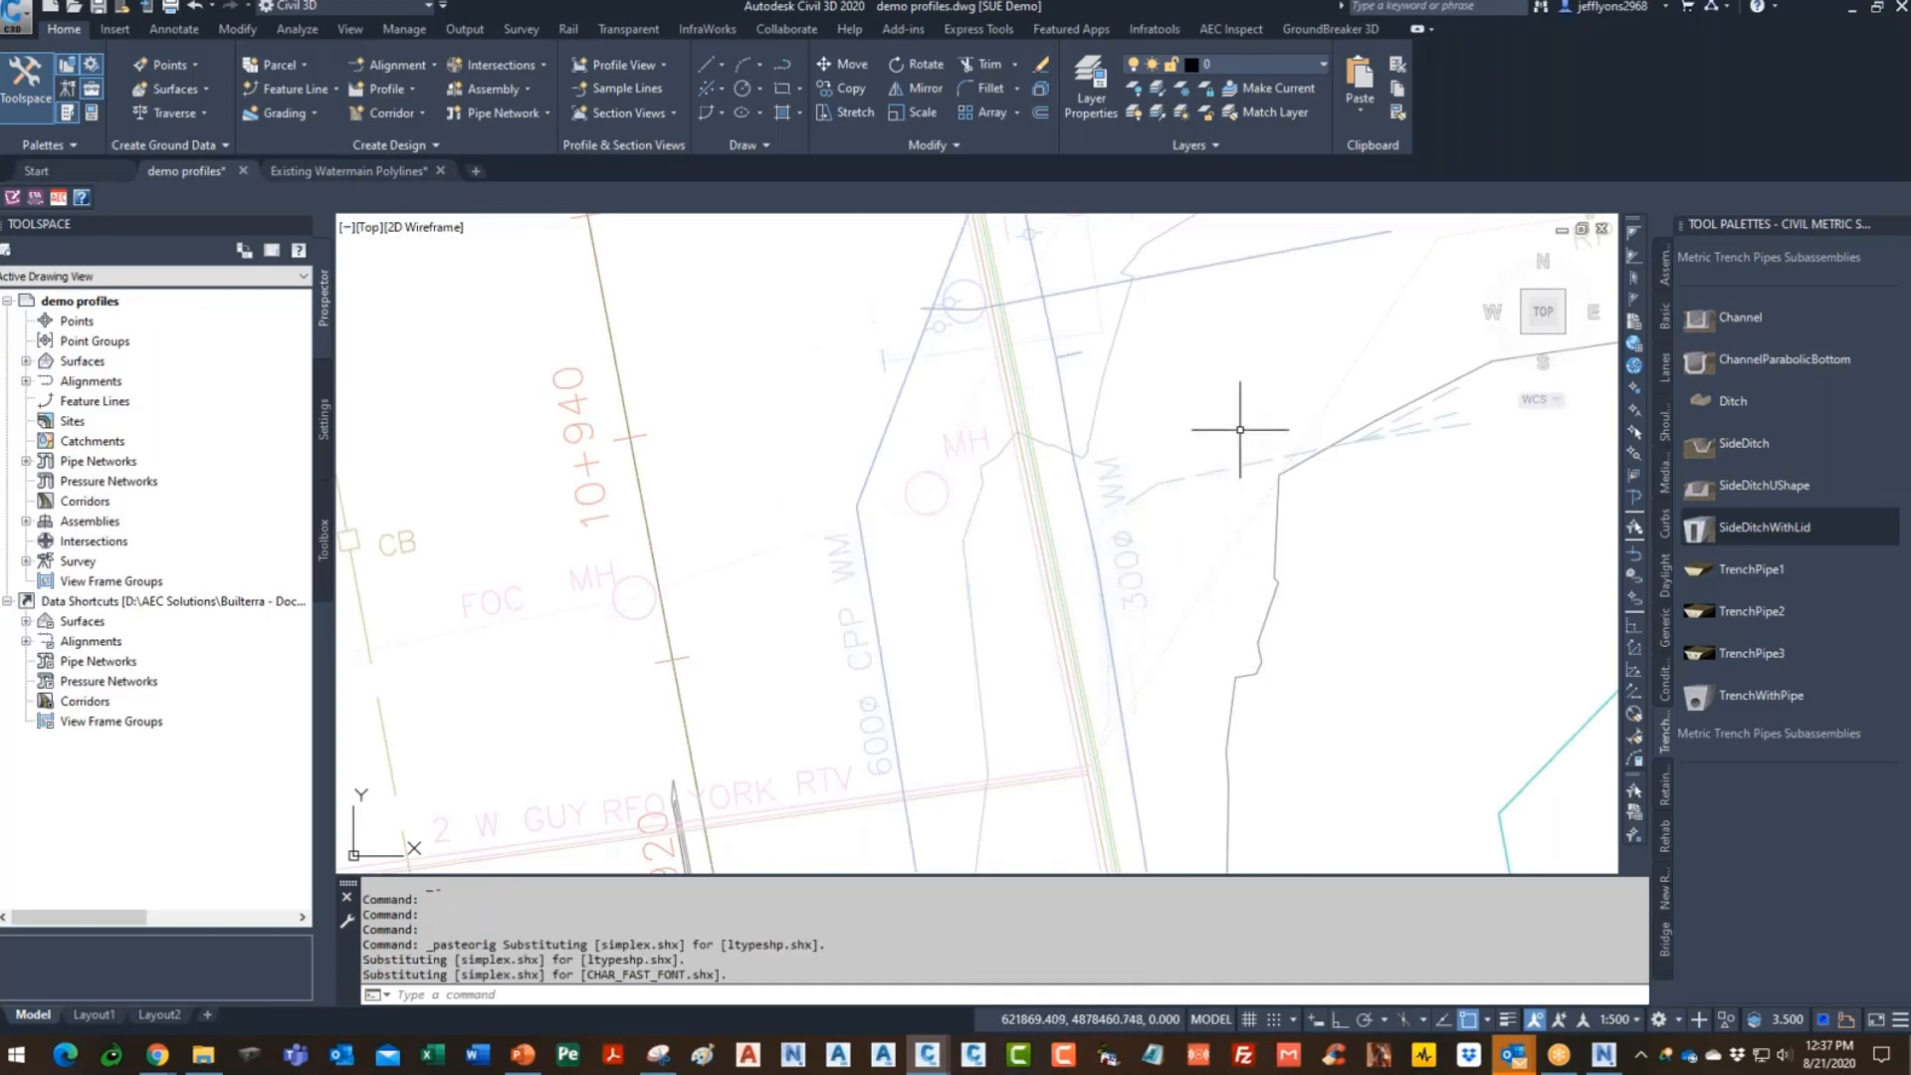
scroll(1147, 695, "down", 6)
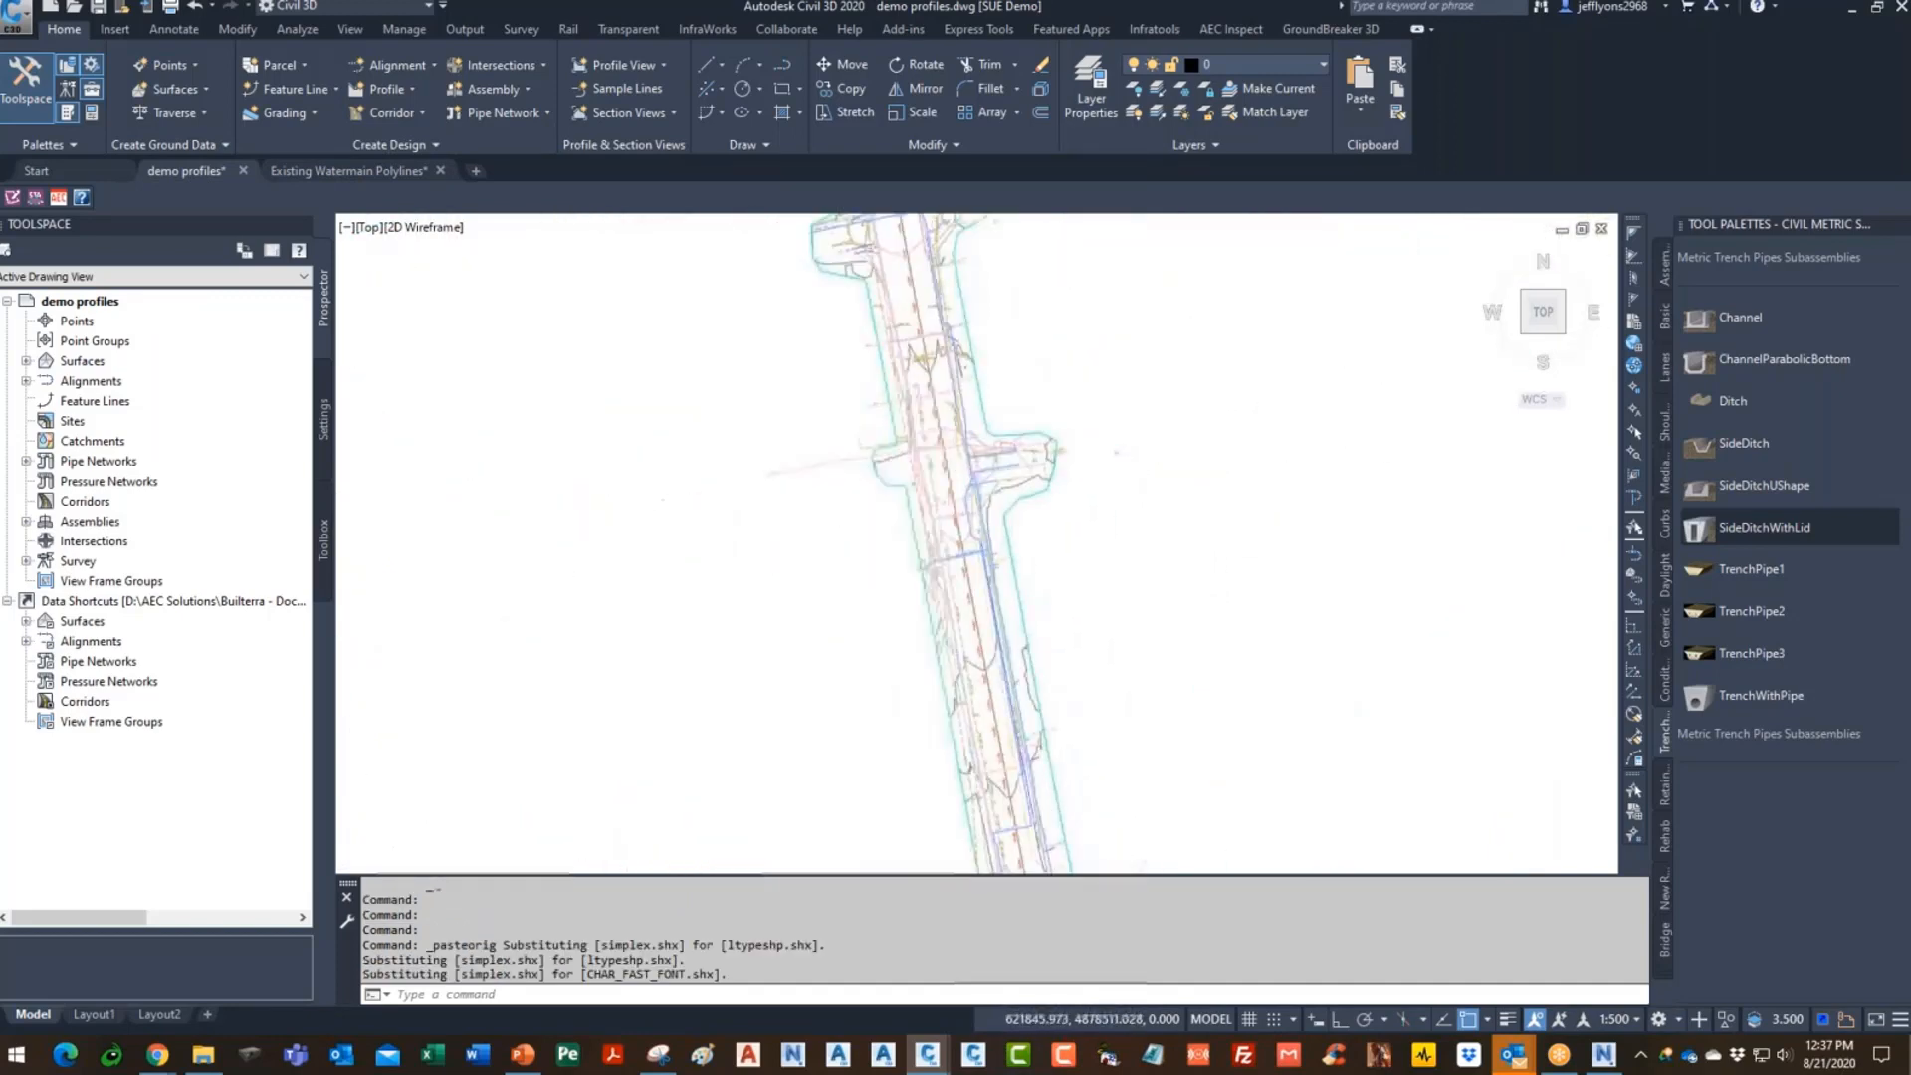
scroll(1048, 696, "up", 6)
scroll(975, 423, "down", 11)
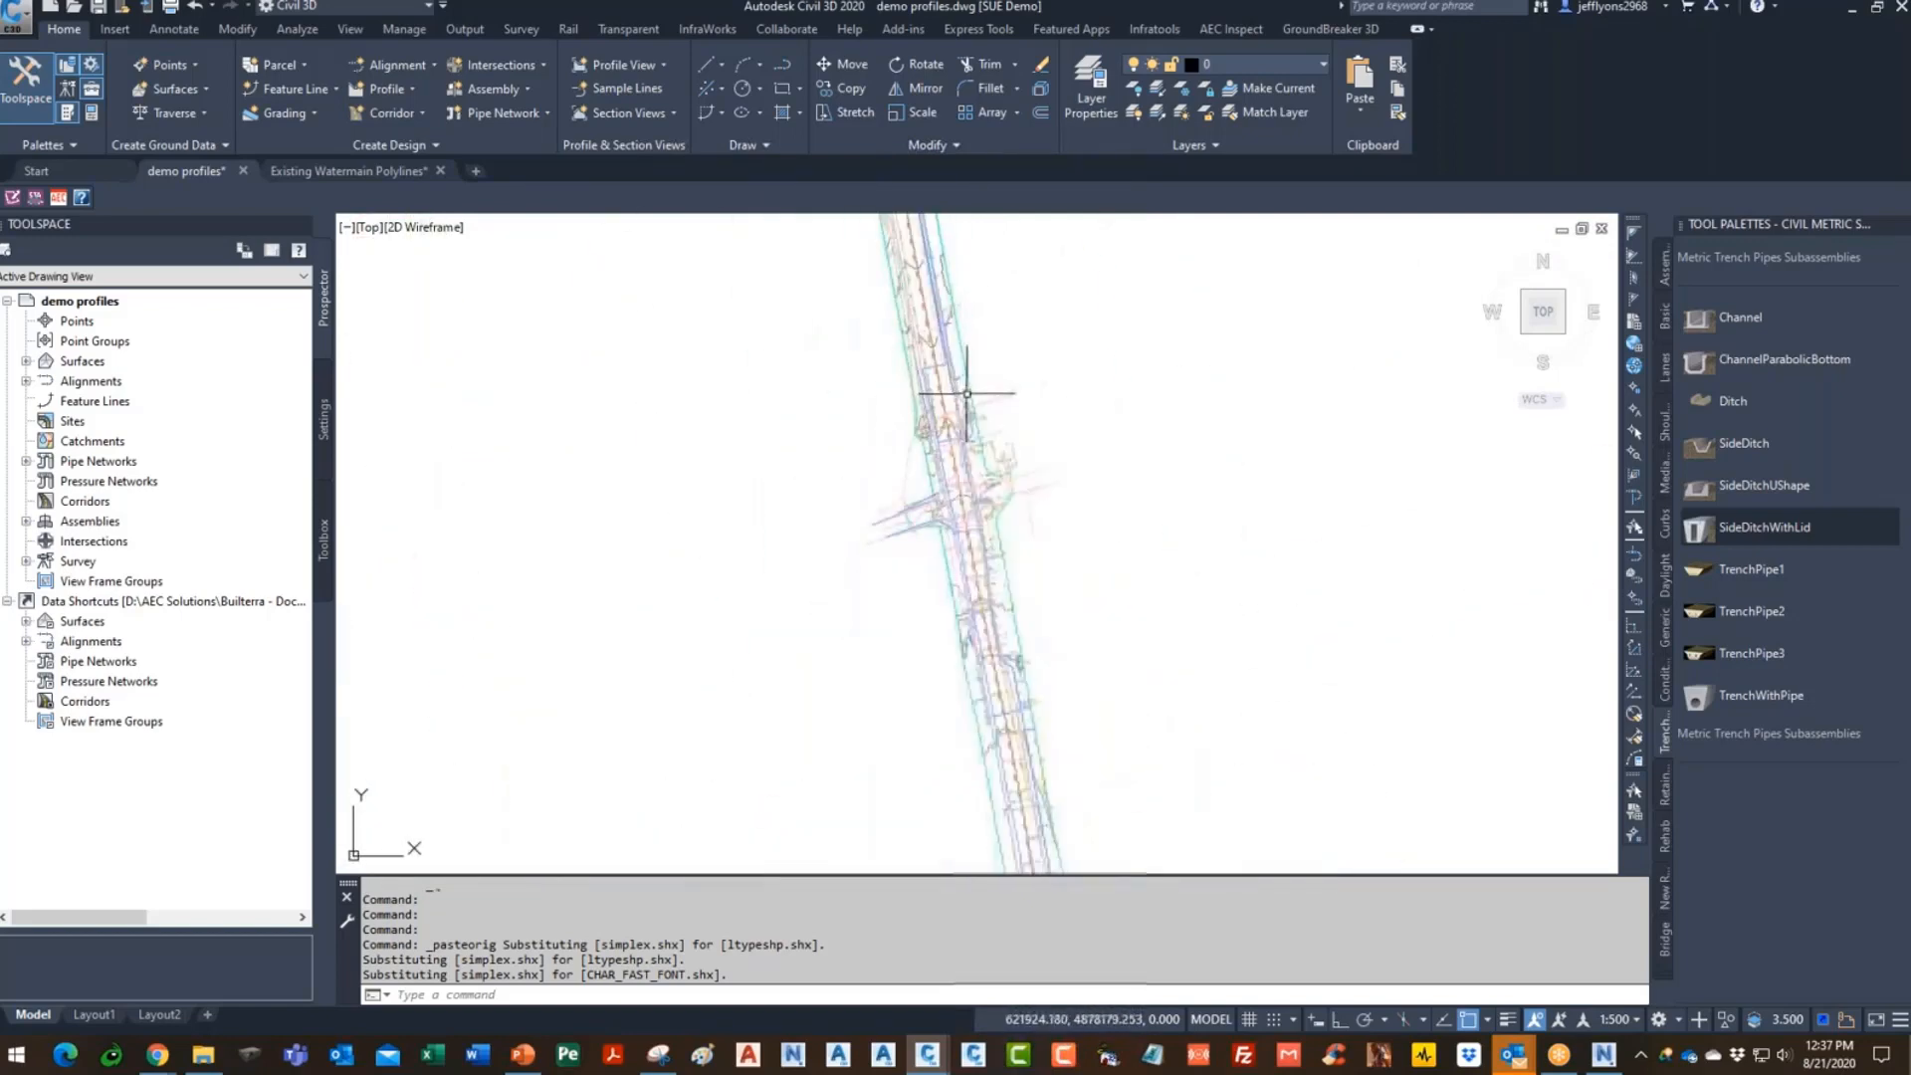
scroll(1043, 848, "up", 2)
middle_click_drag(1033, 807, 964, 320)
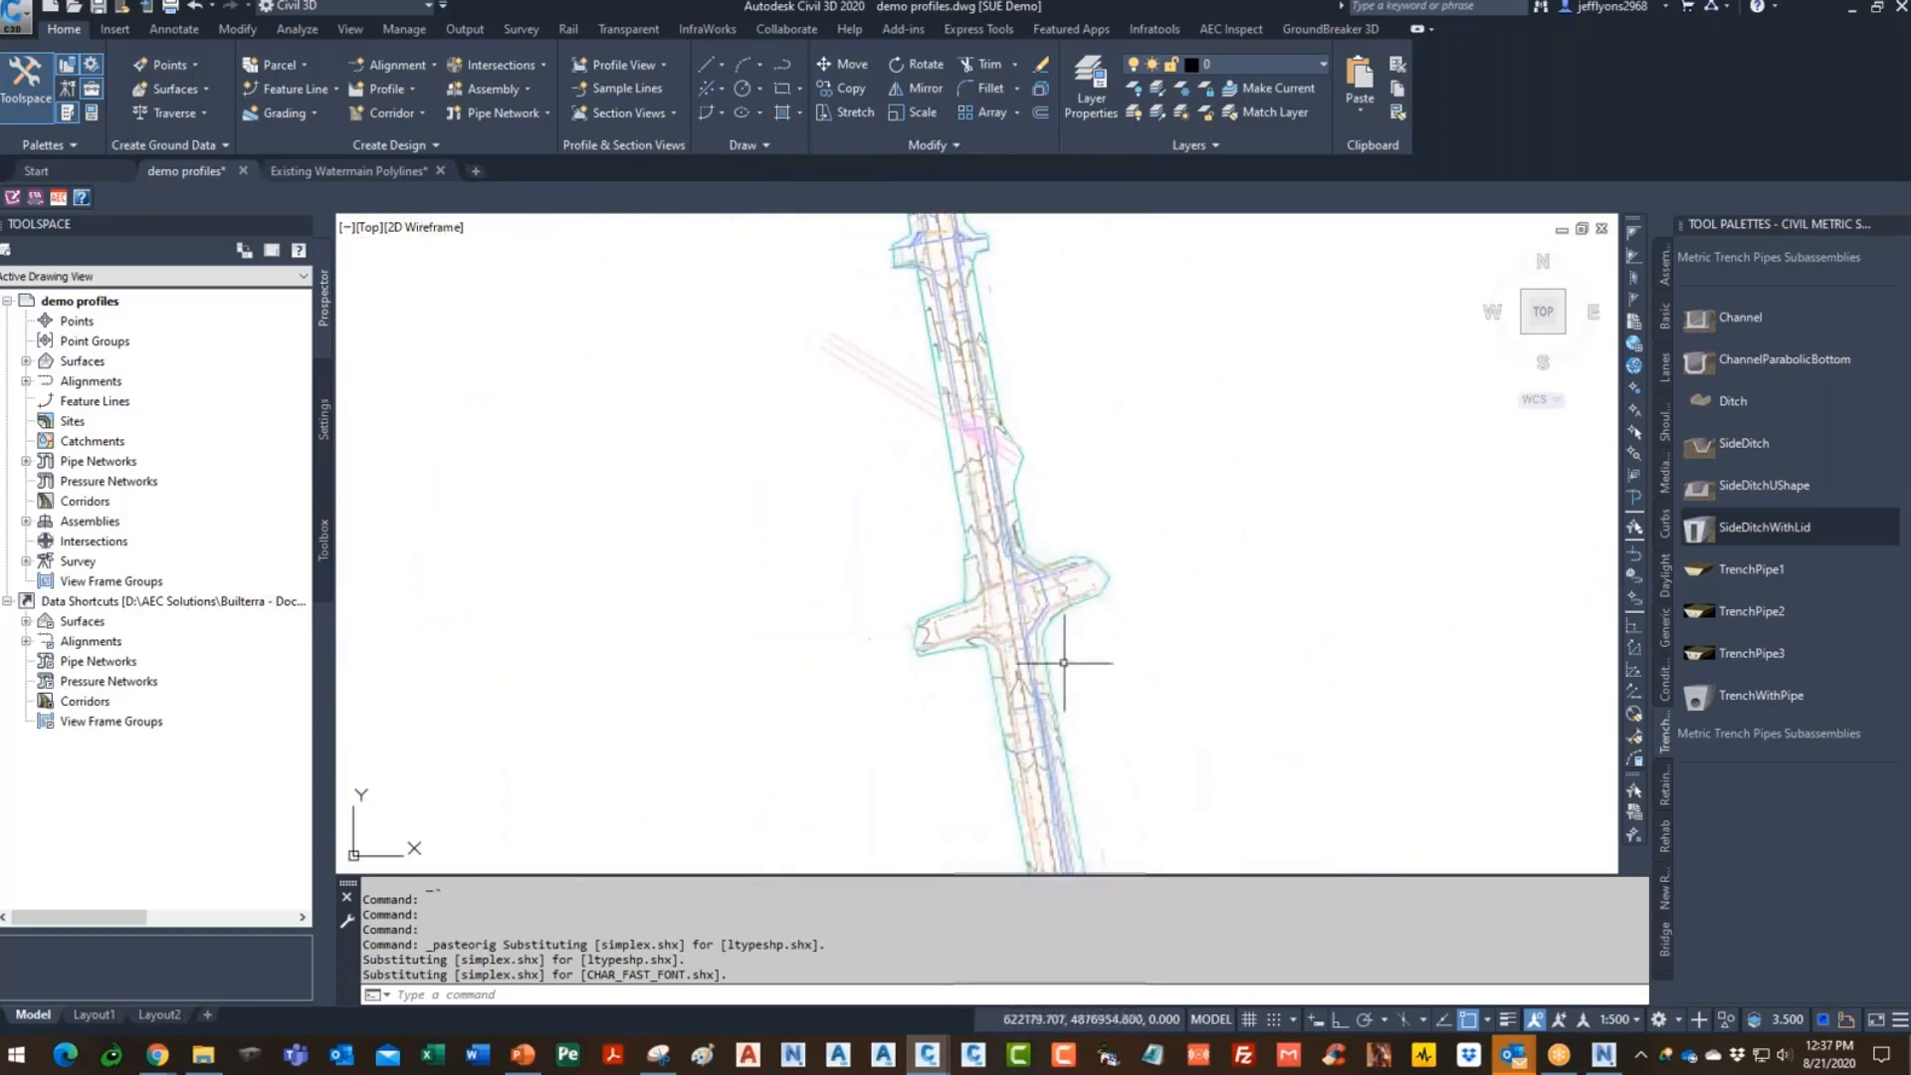
middle_click_drag(1107, 846, 1042, 480)
scroll(1042, 481, "down", 2)
scroll(999, 395, "up", 8)
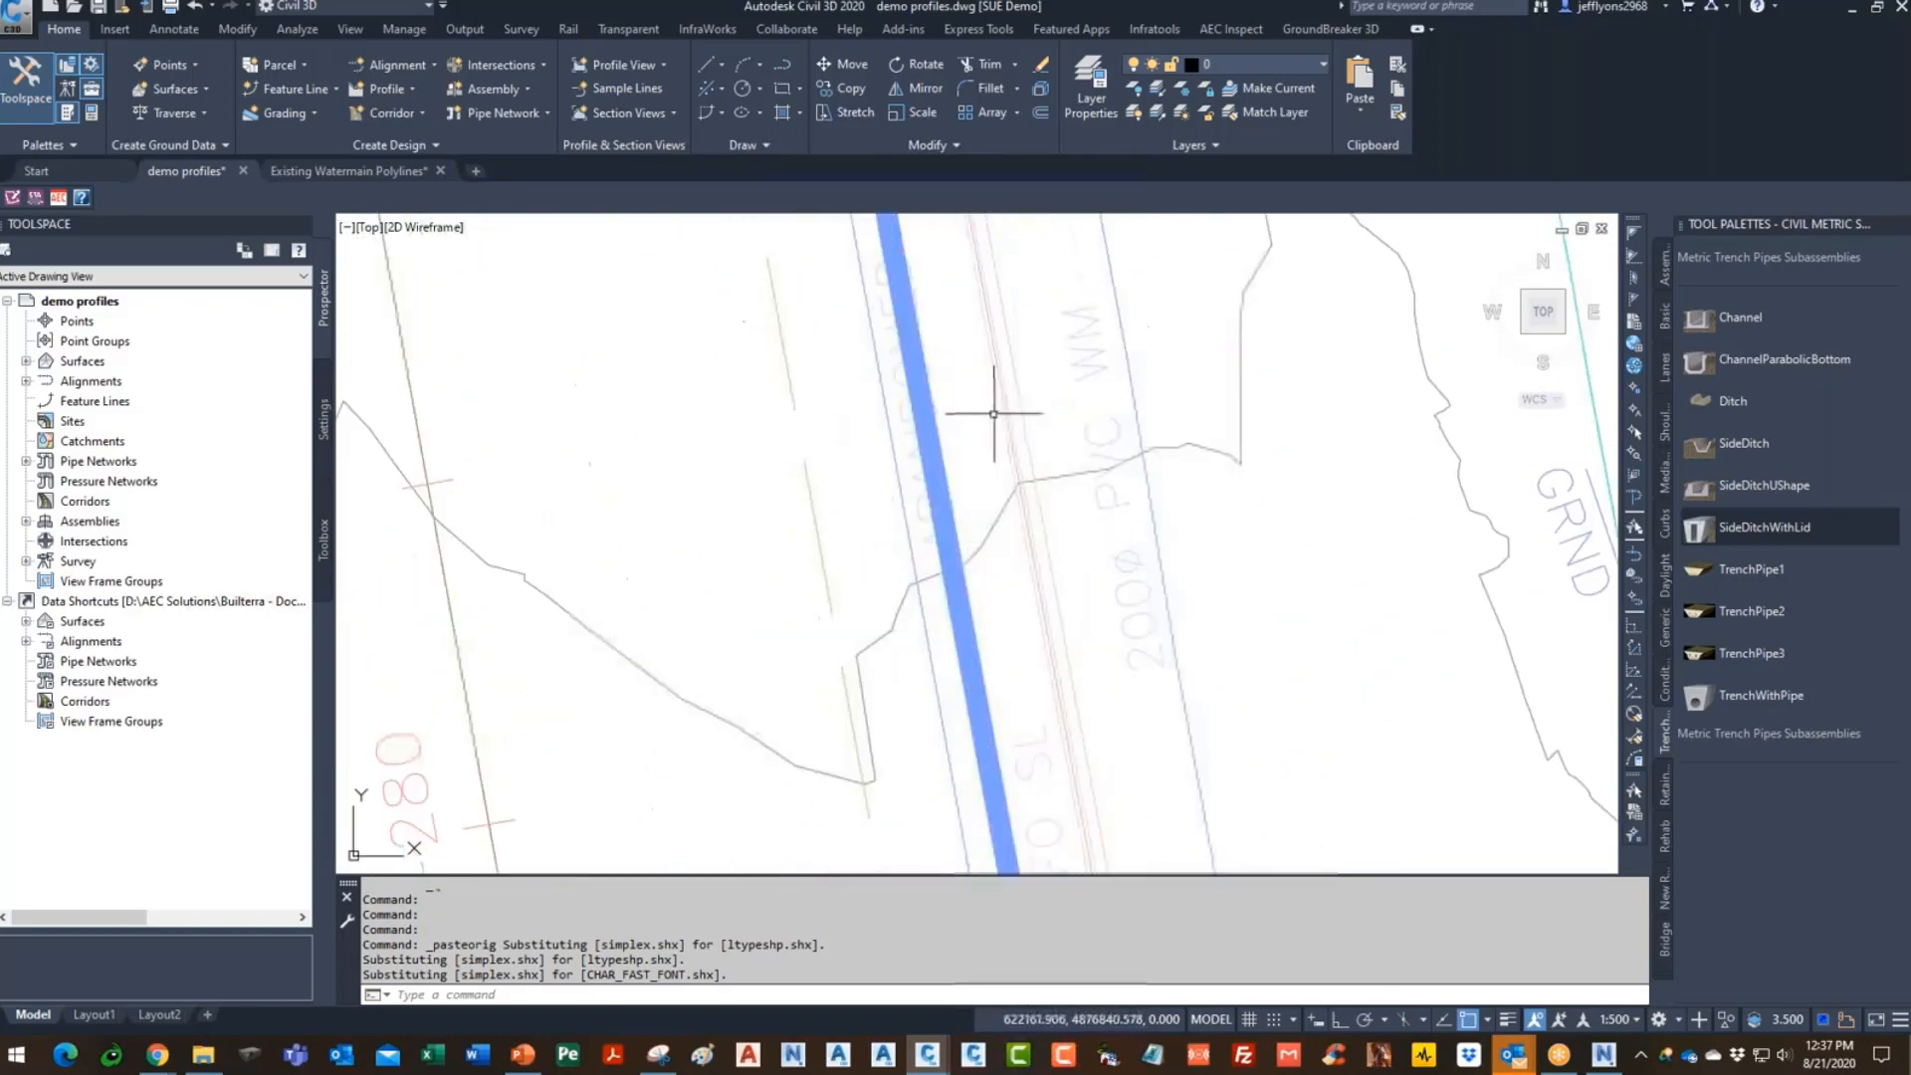
- Check a pasted watermain polyline, then save the demo profiles drawing
left_click(914, 303)
scroll(926, 577, "down", 7)
key("Escape")
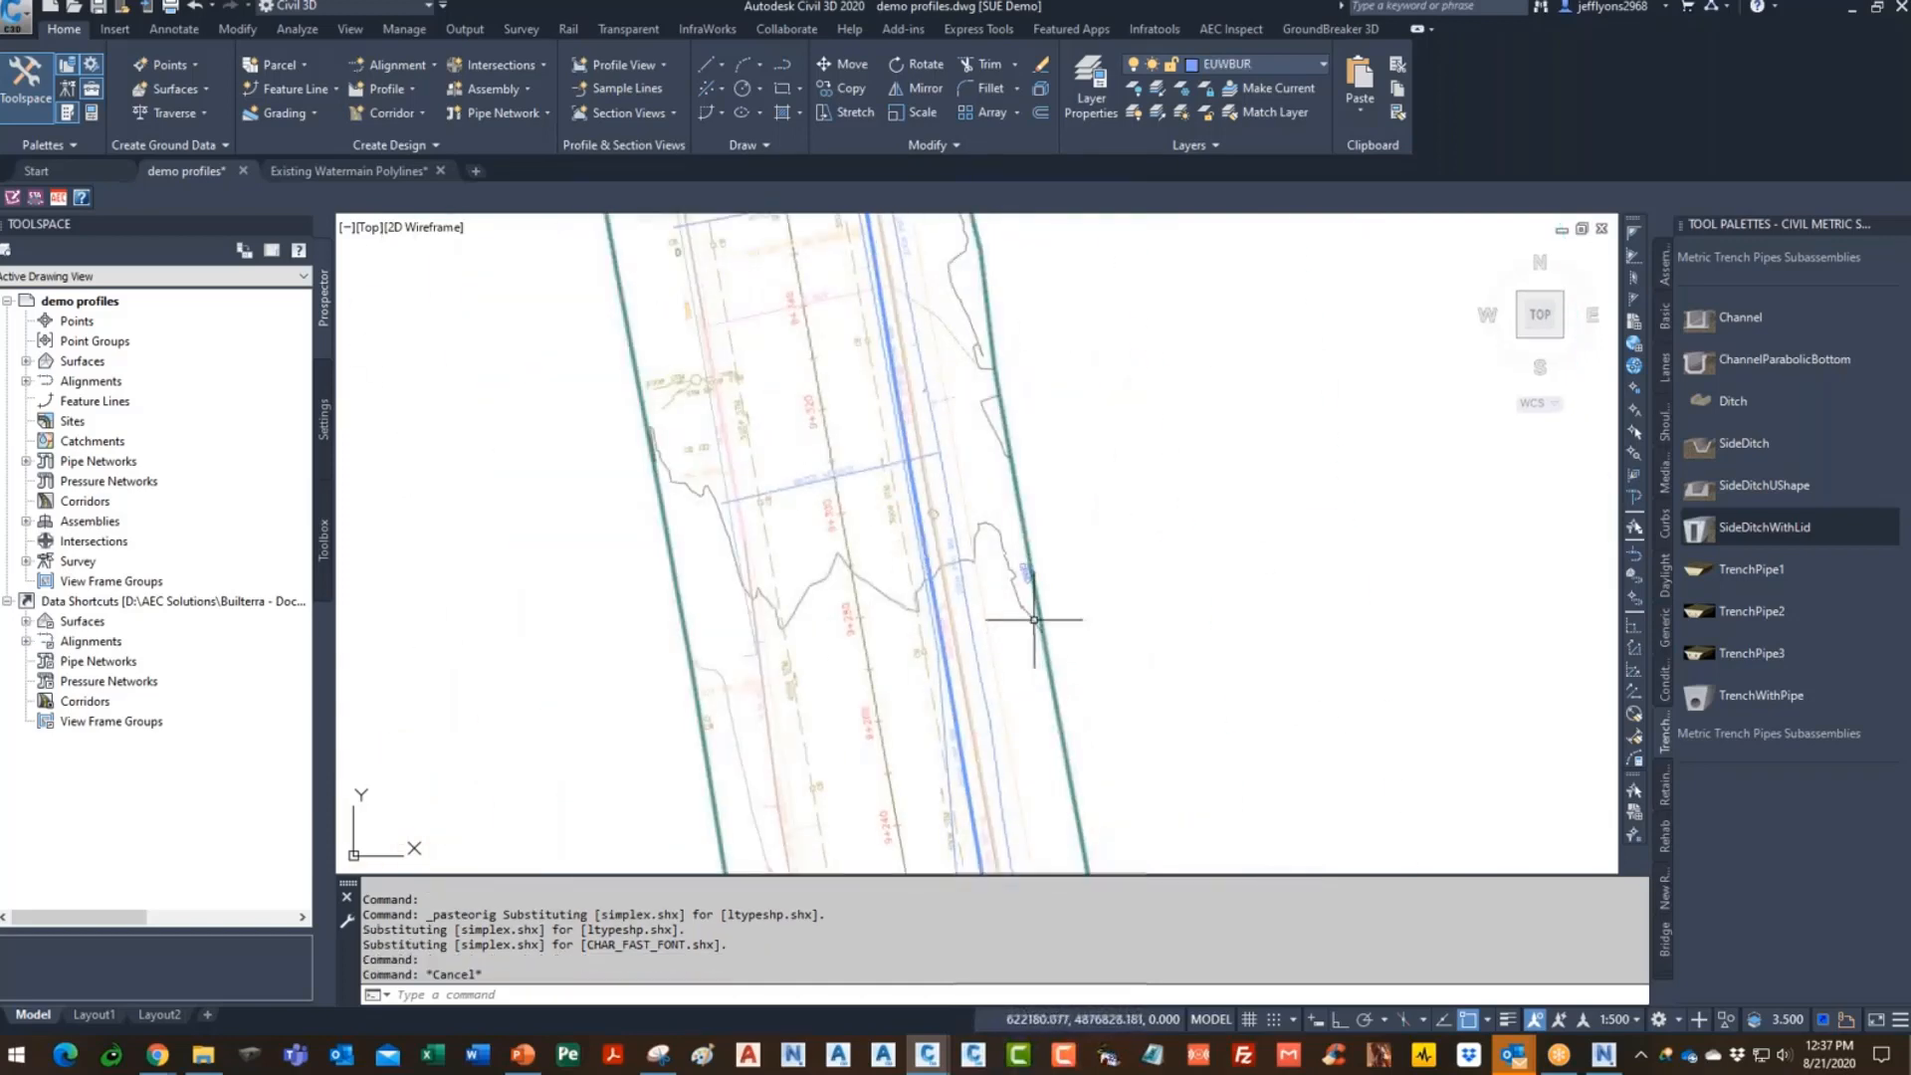
scroll(980, 533, "down", 2)
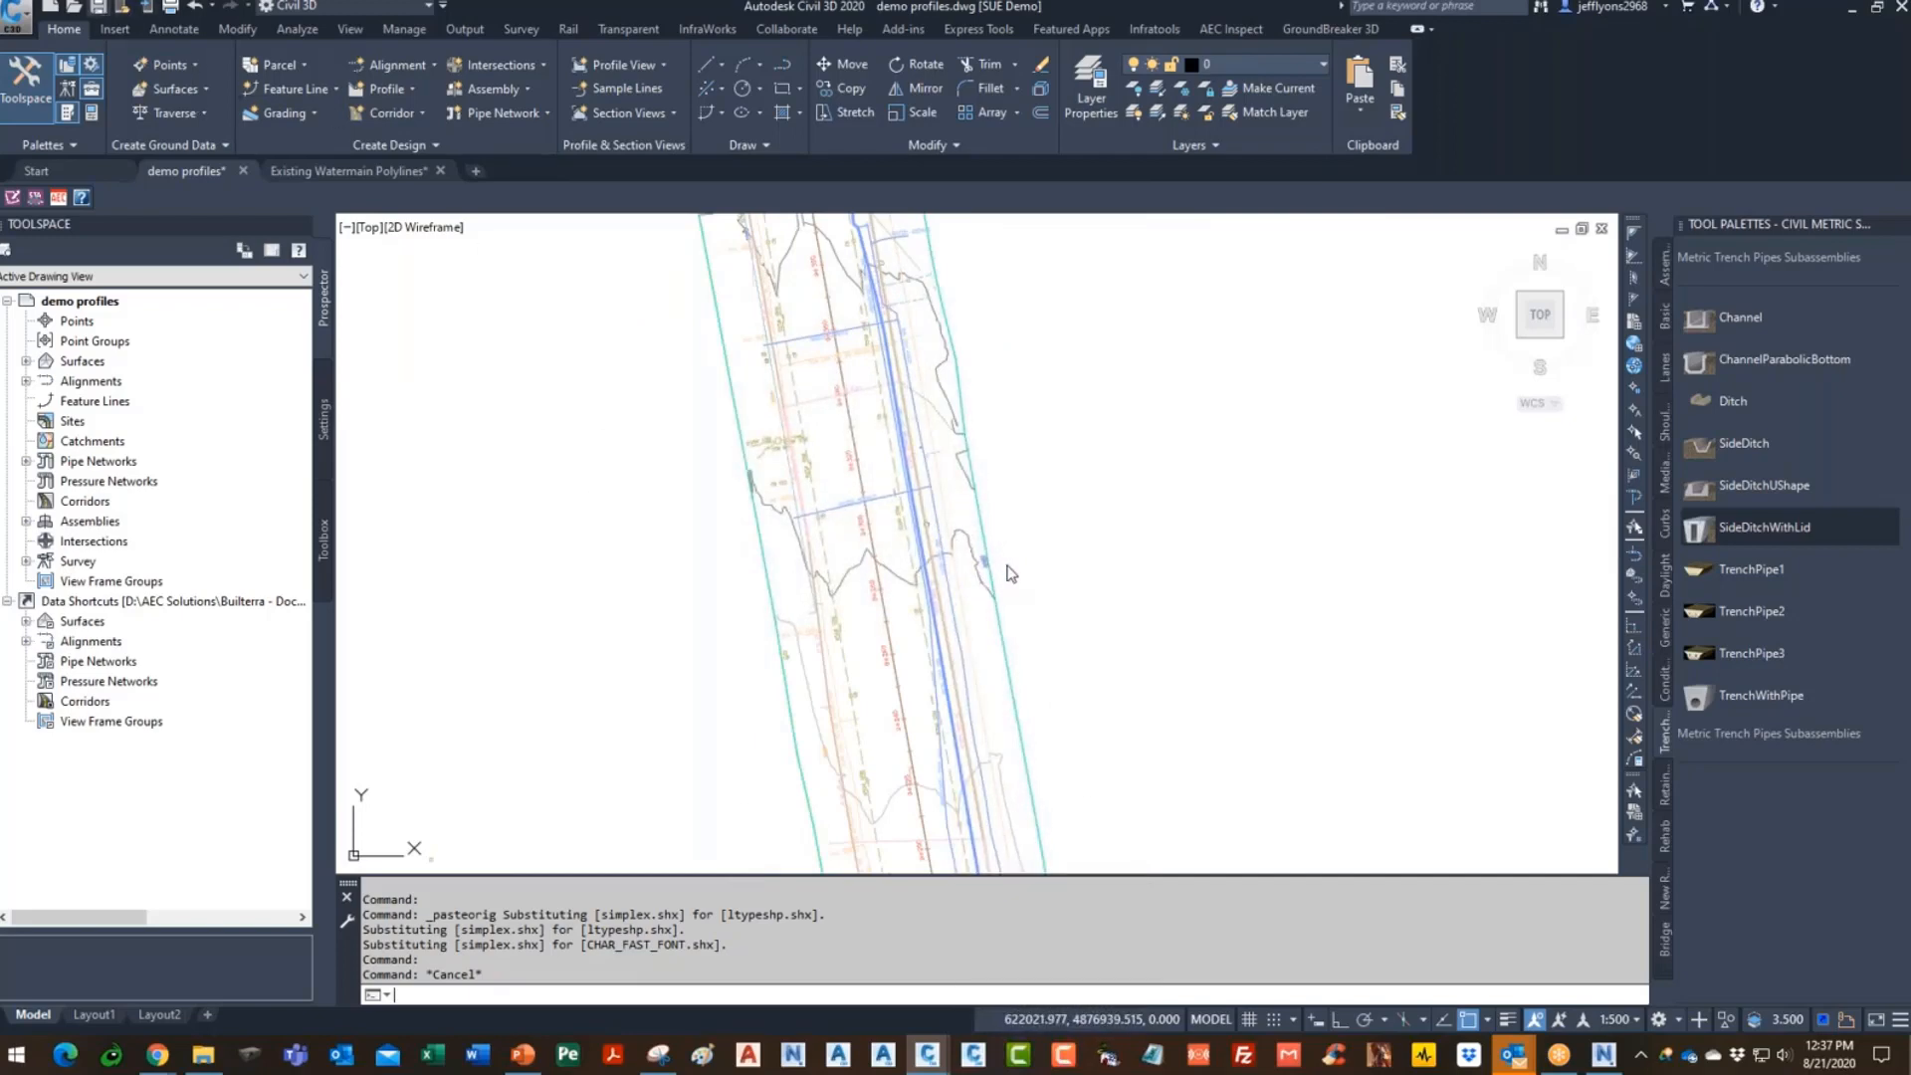
key("ctrl+s")
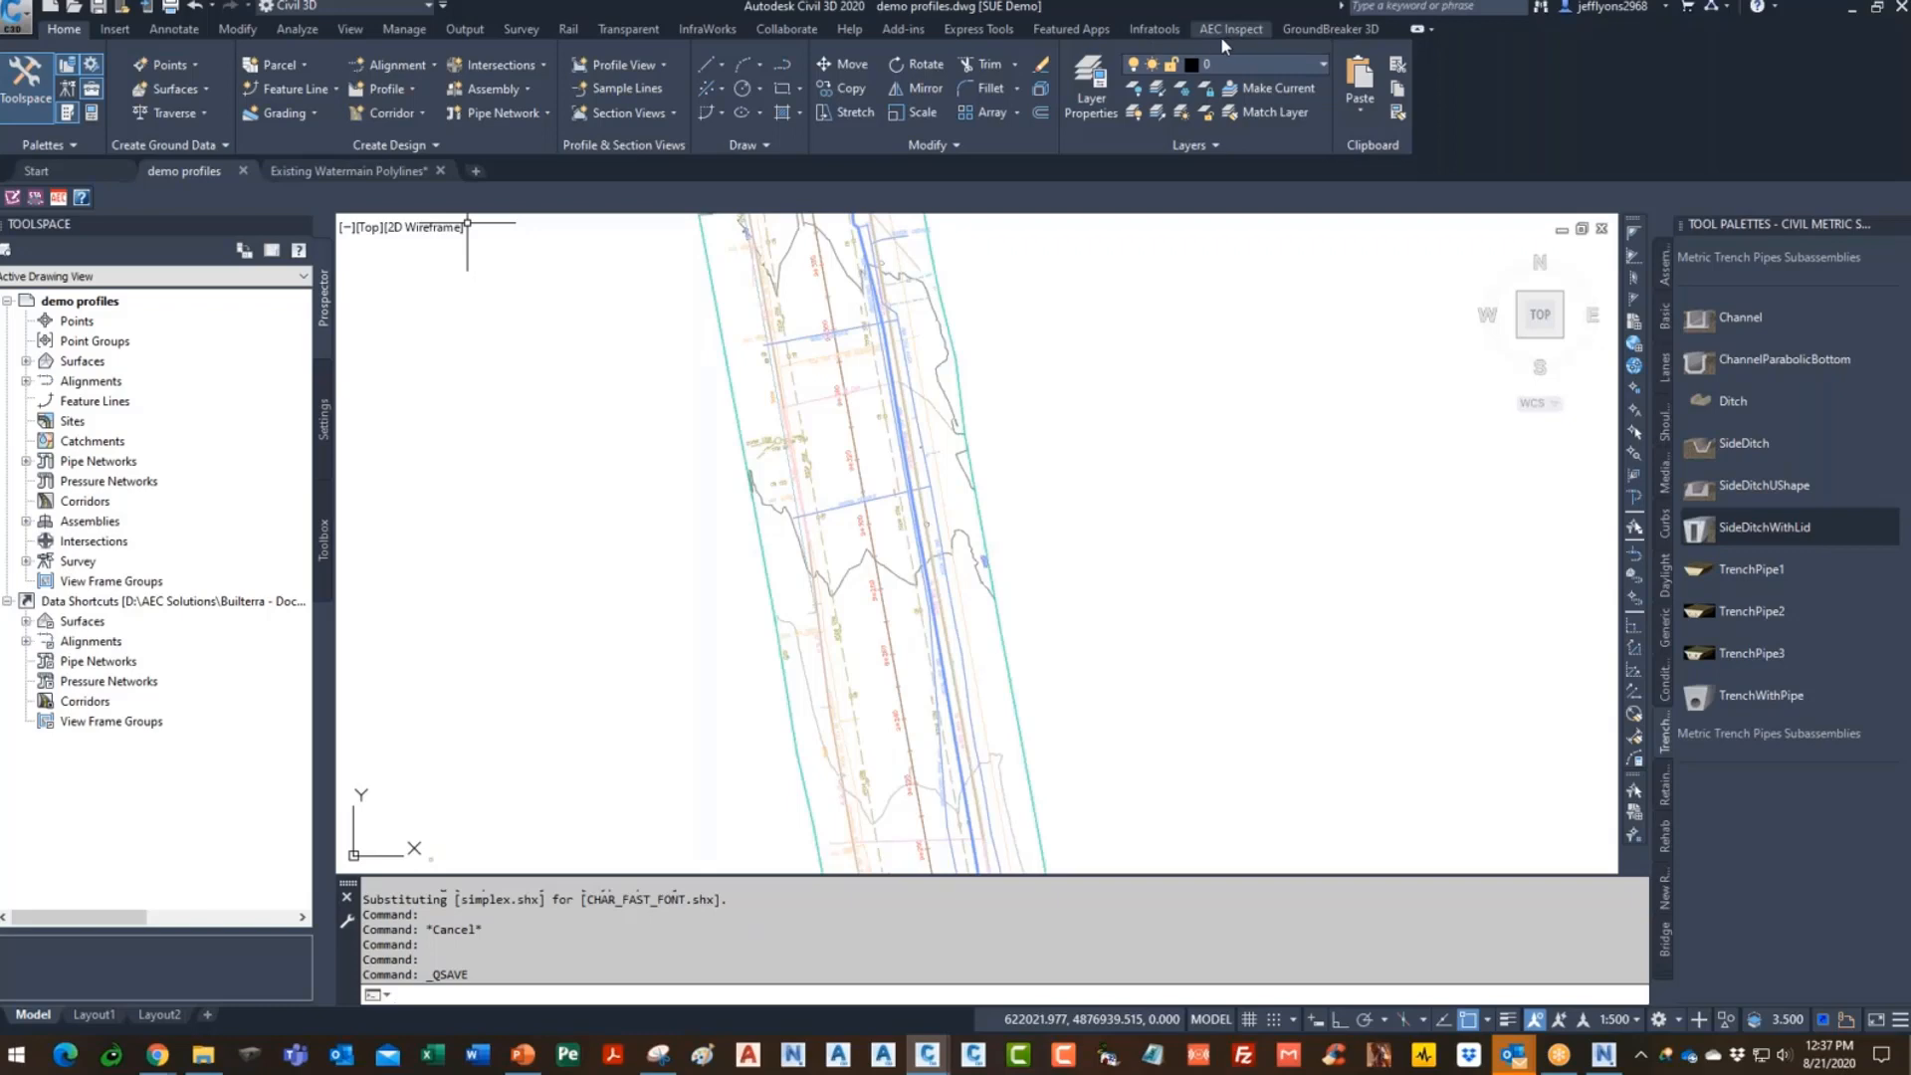
- Start Create Multiple Alignments from Polylines with the alignment name prefix EX WM-
left_click(1160, 30)
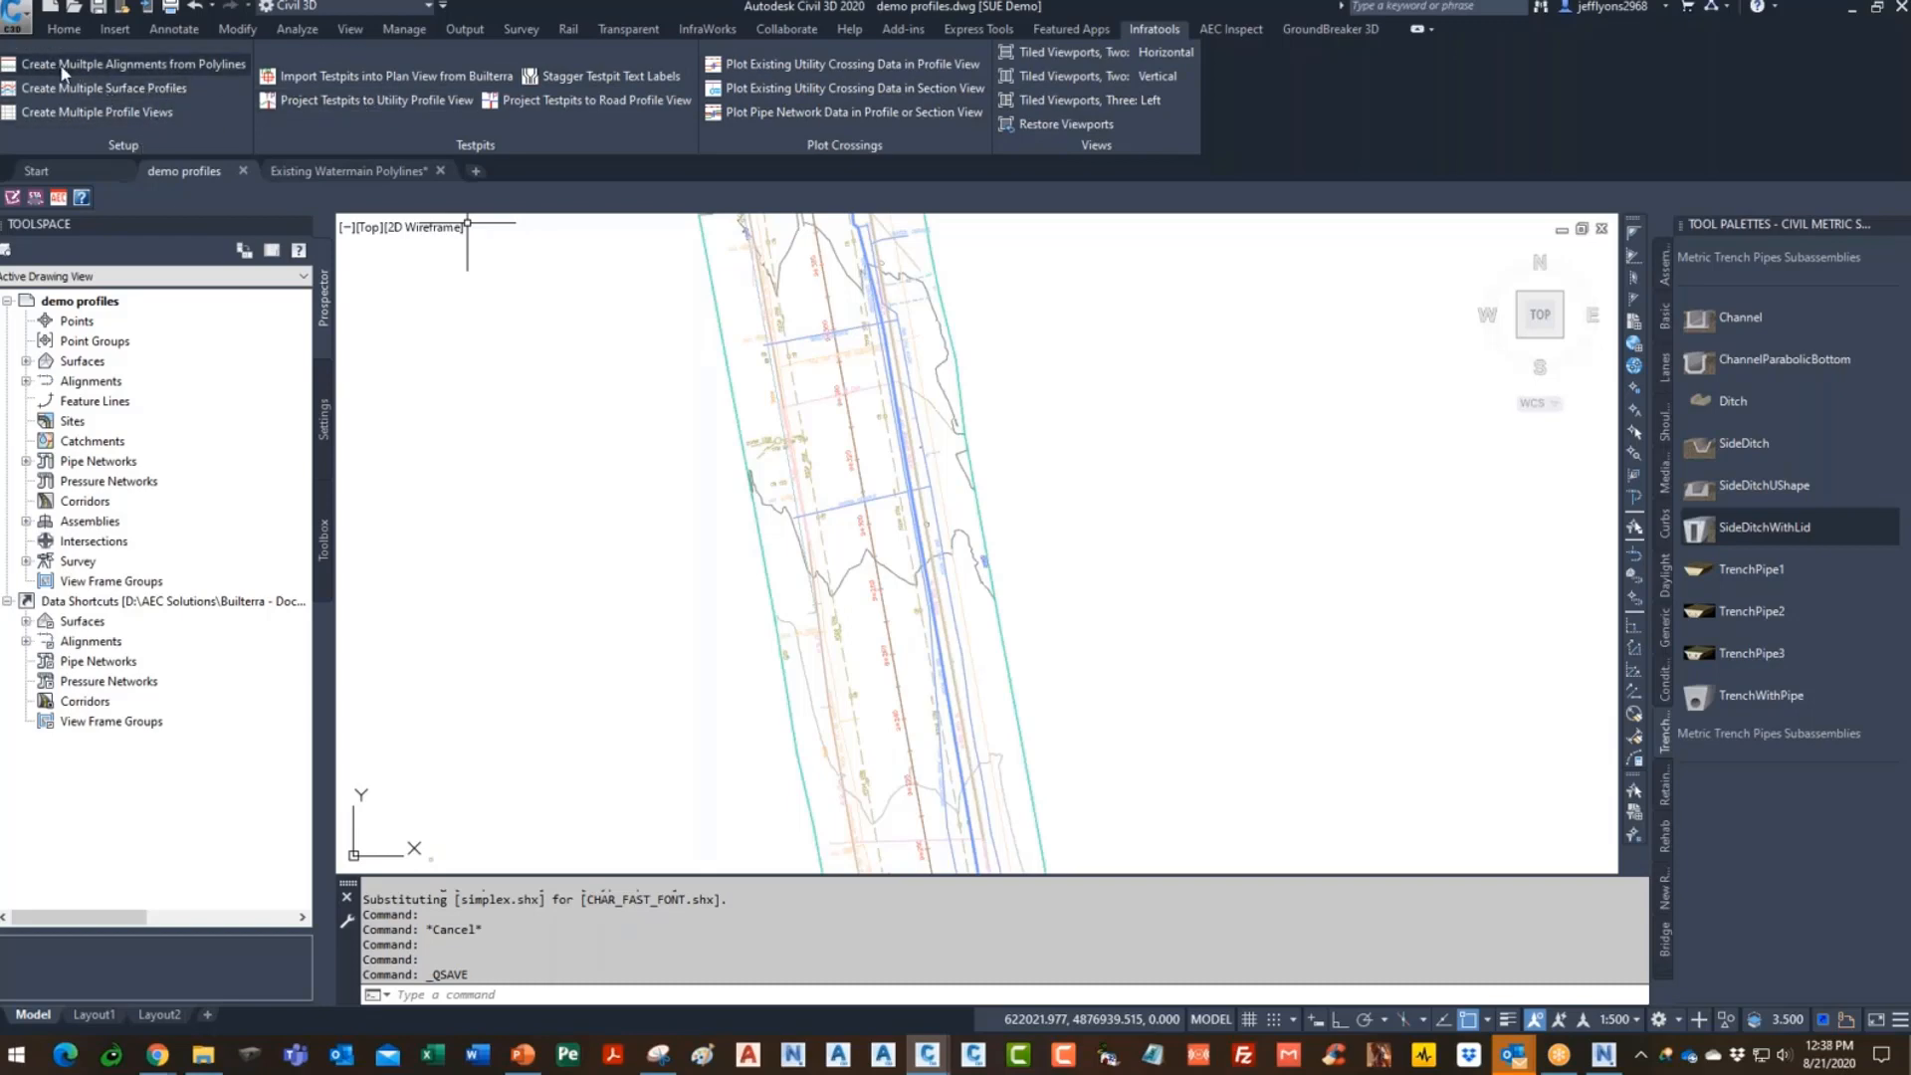
left_click(128, 63)
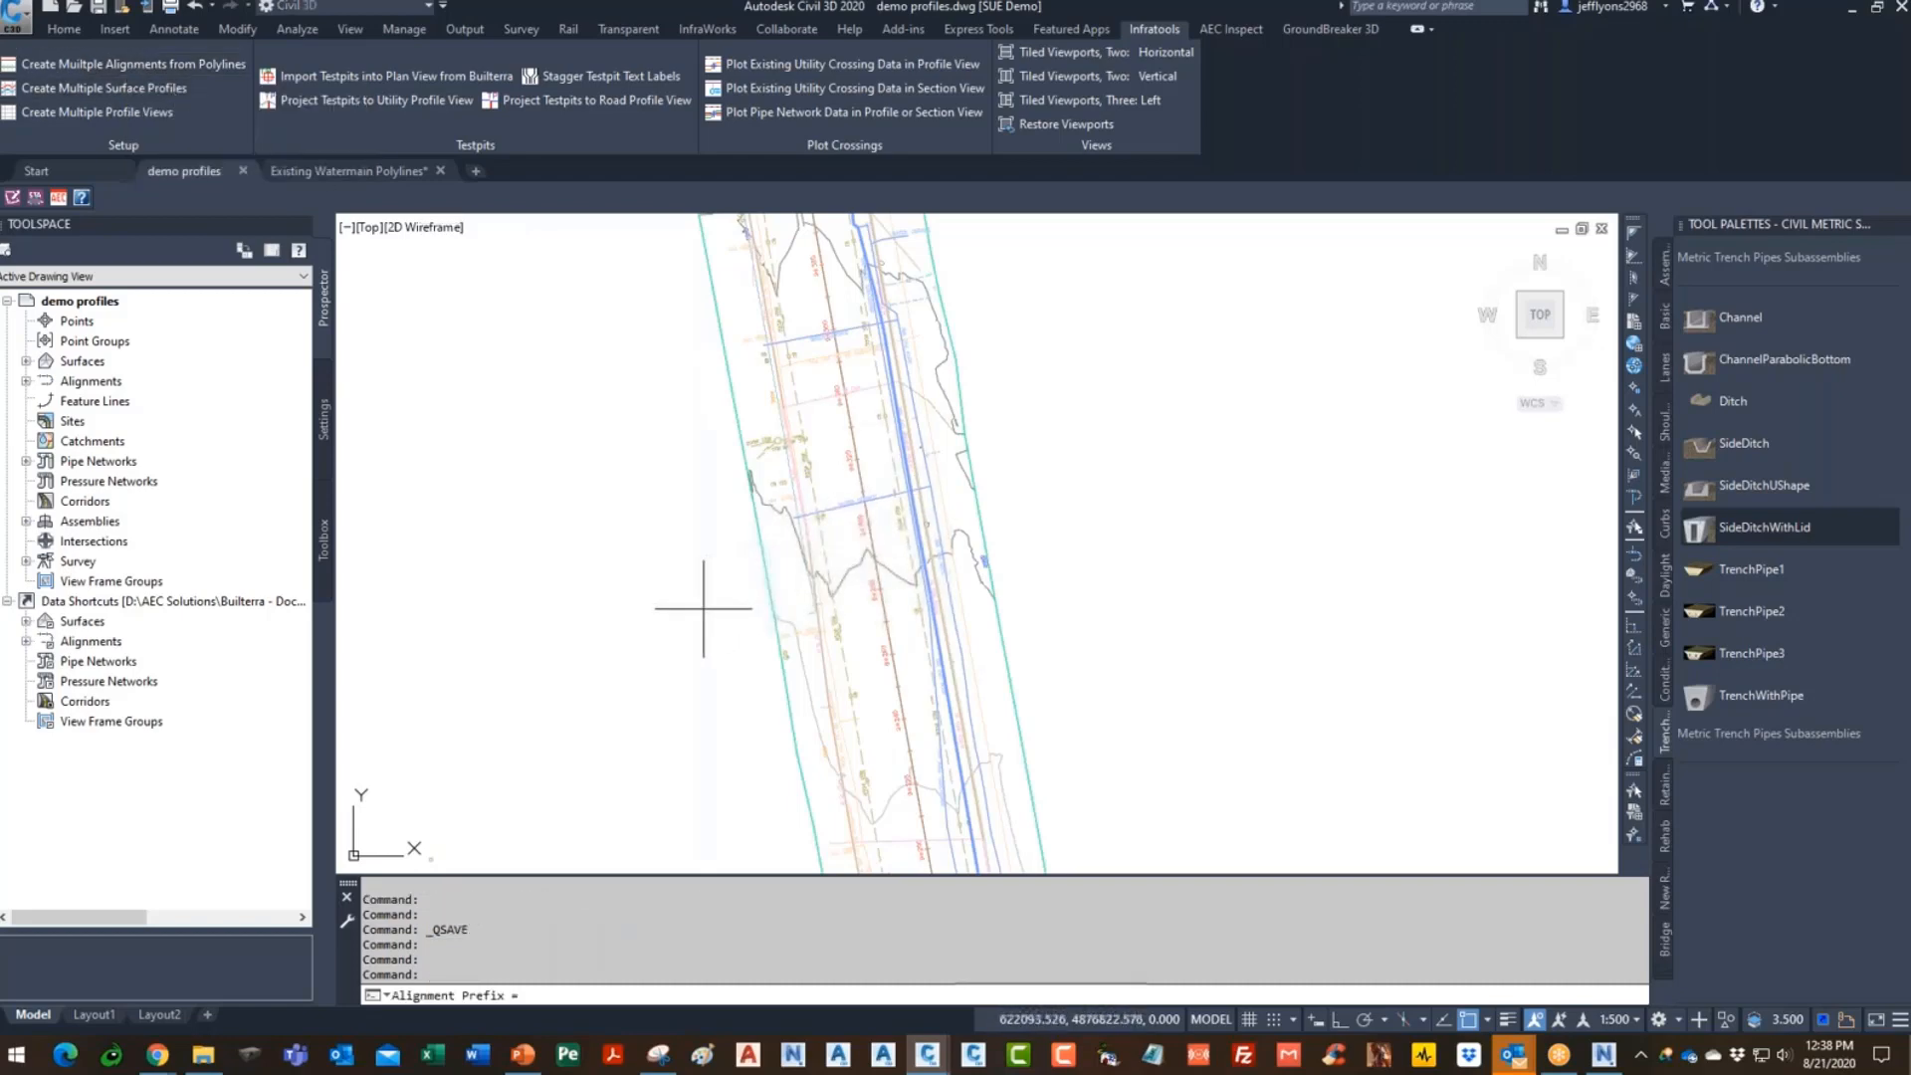
type("ex")
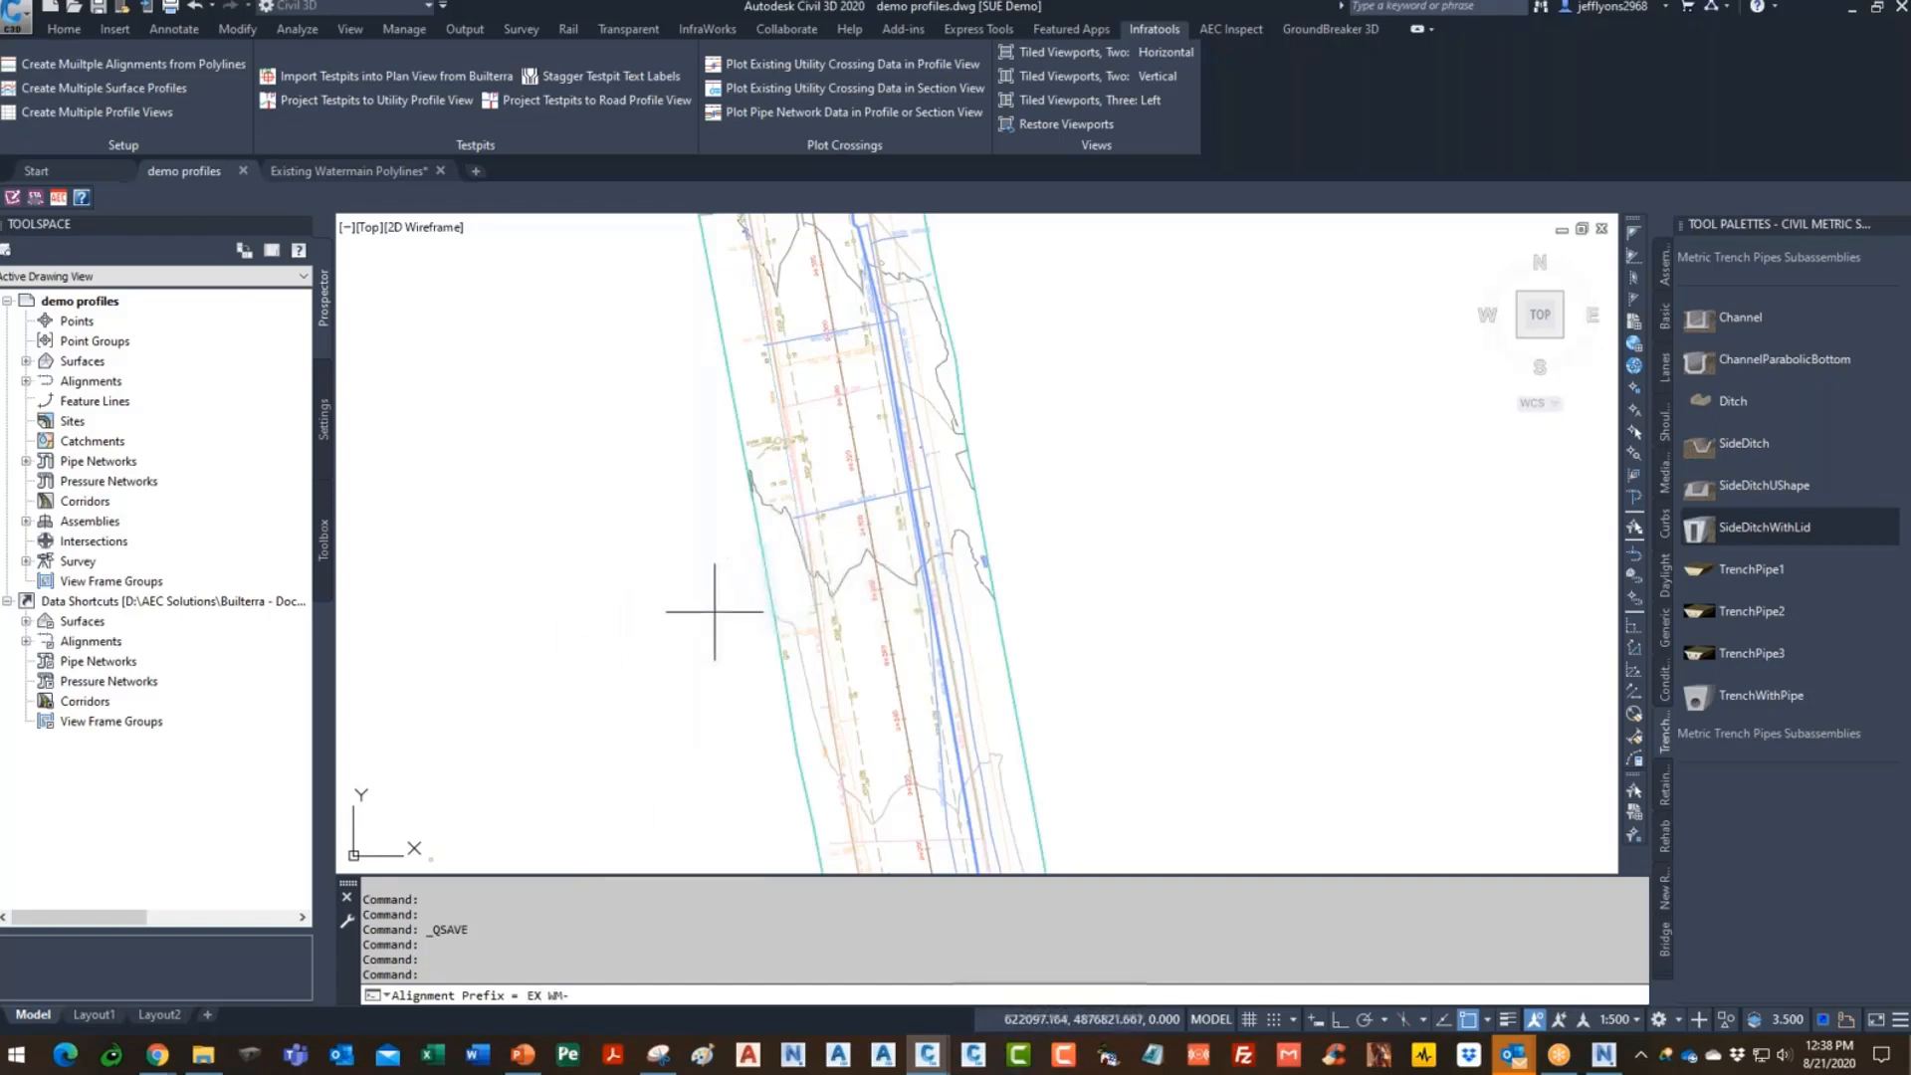
key("Return")
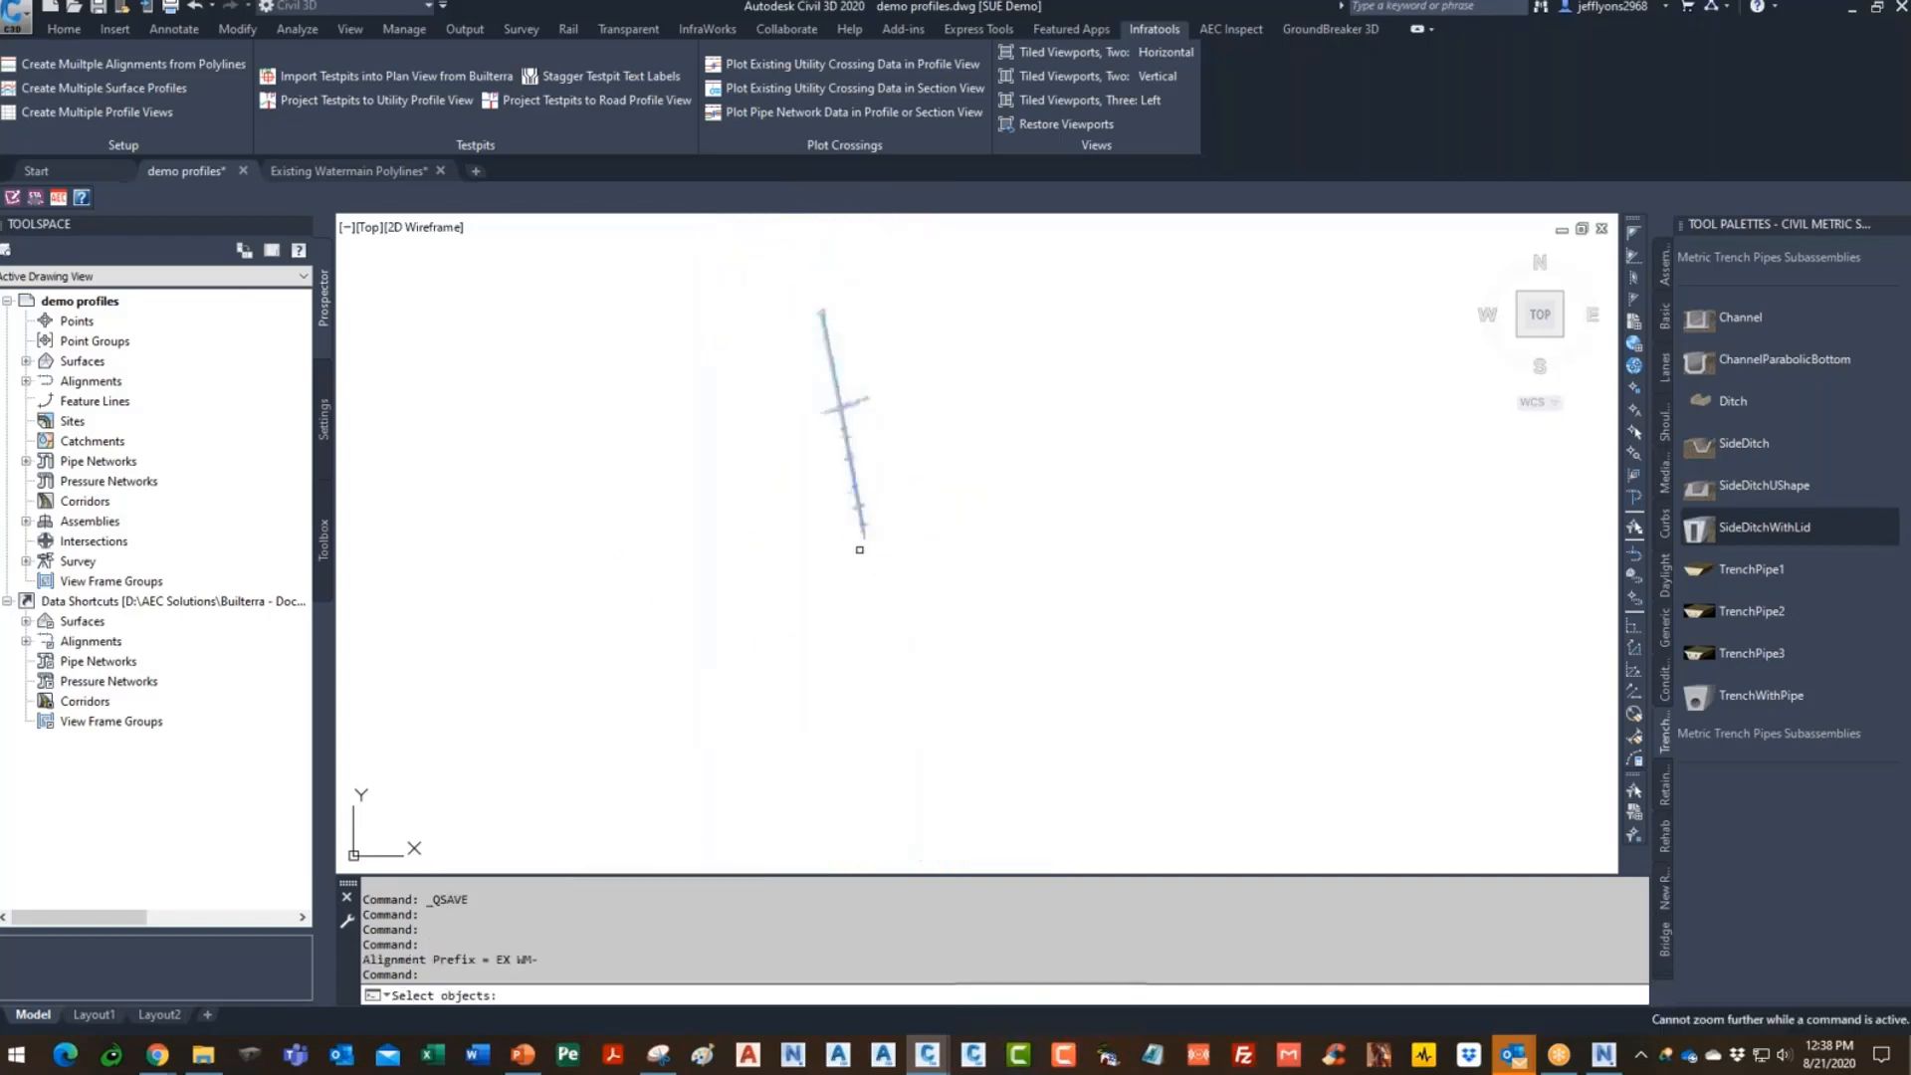
- Window-select the 116 pasted polylines and remove the stray upper line, leaving 115
left_click(629, 683)
left_click(1126, 219)
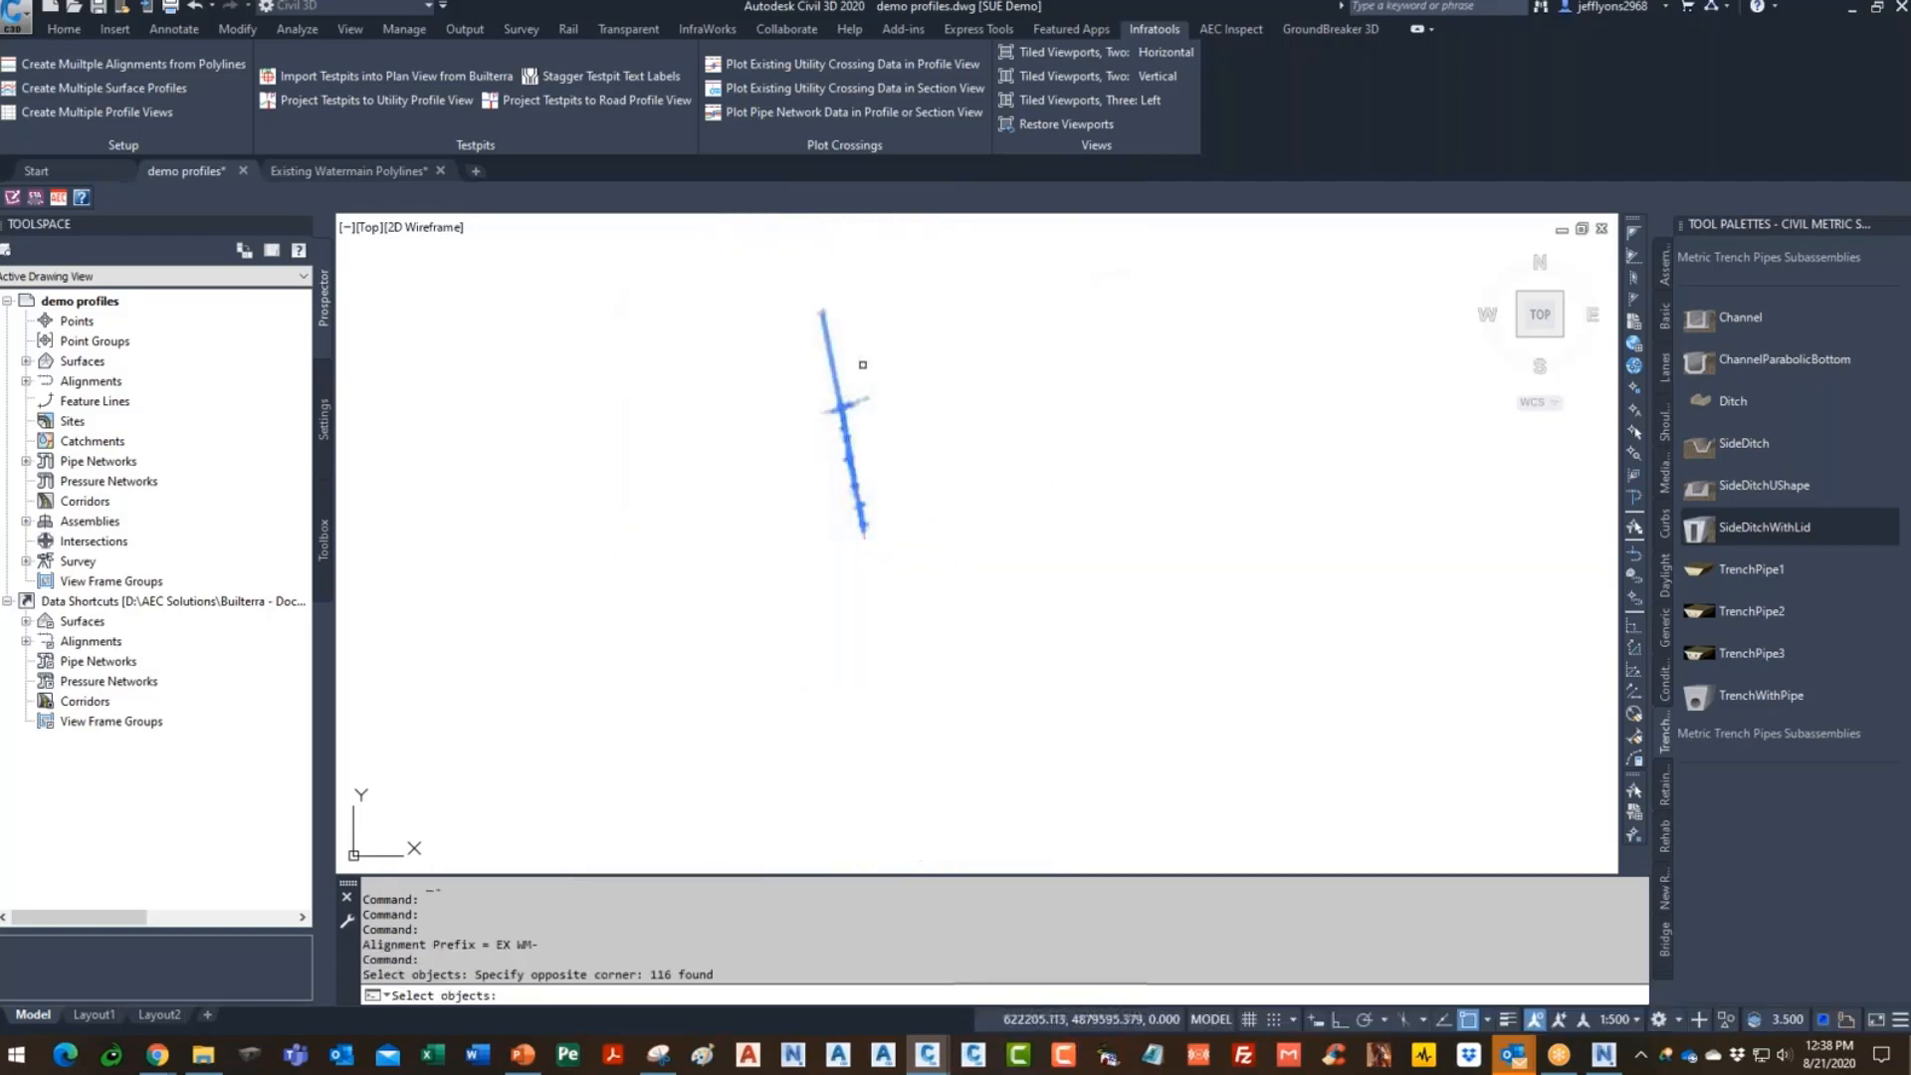
key("Return")
left_click(896, 272)
left_click(741, 380)
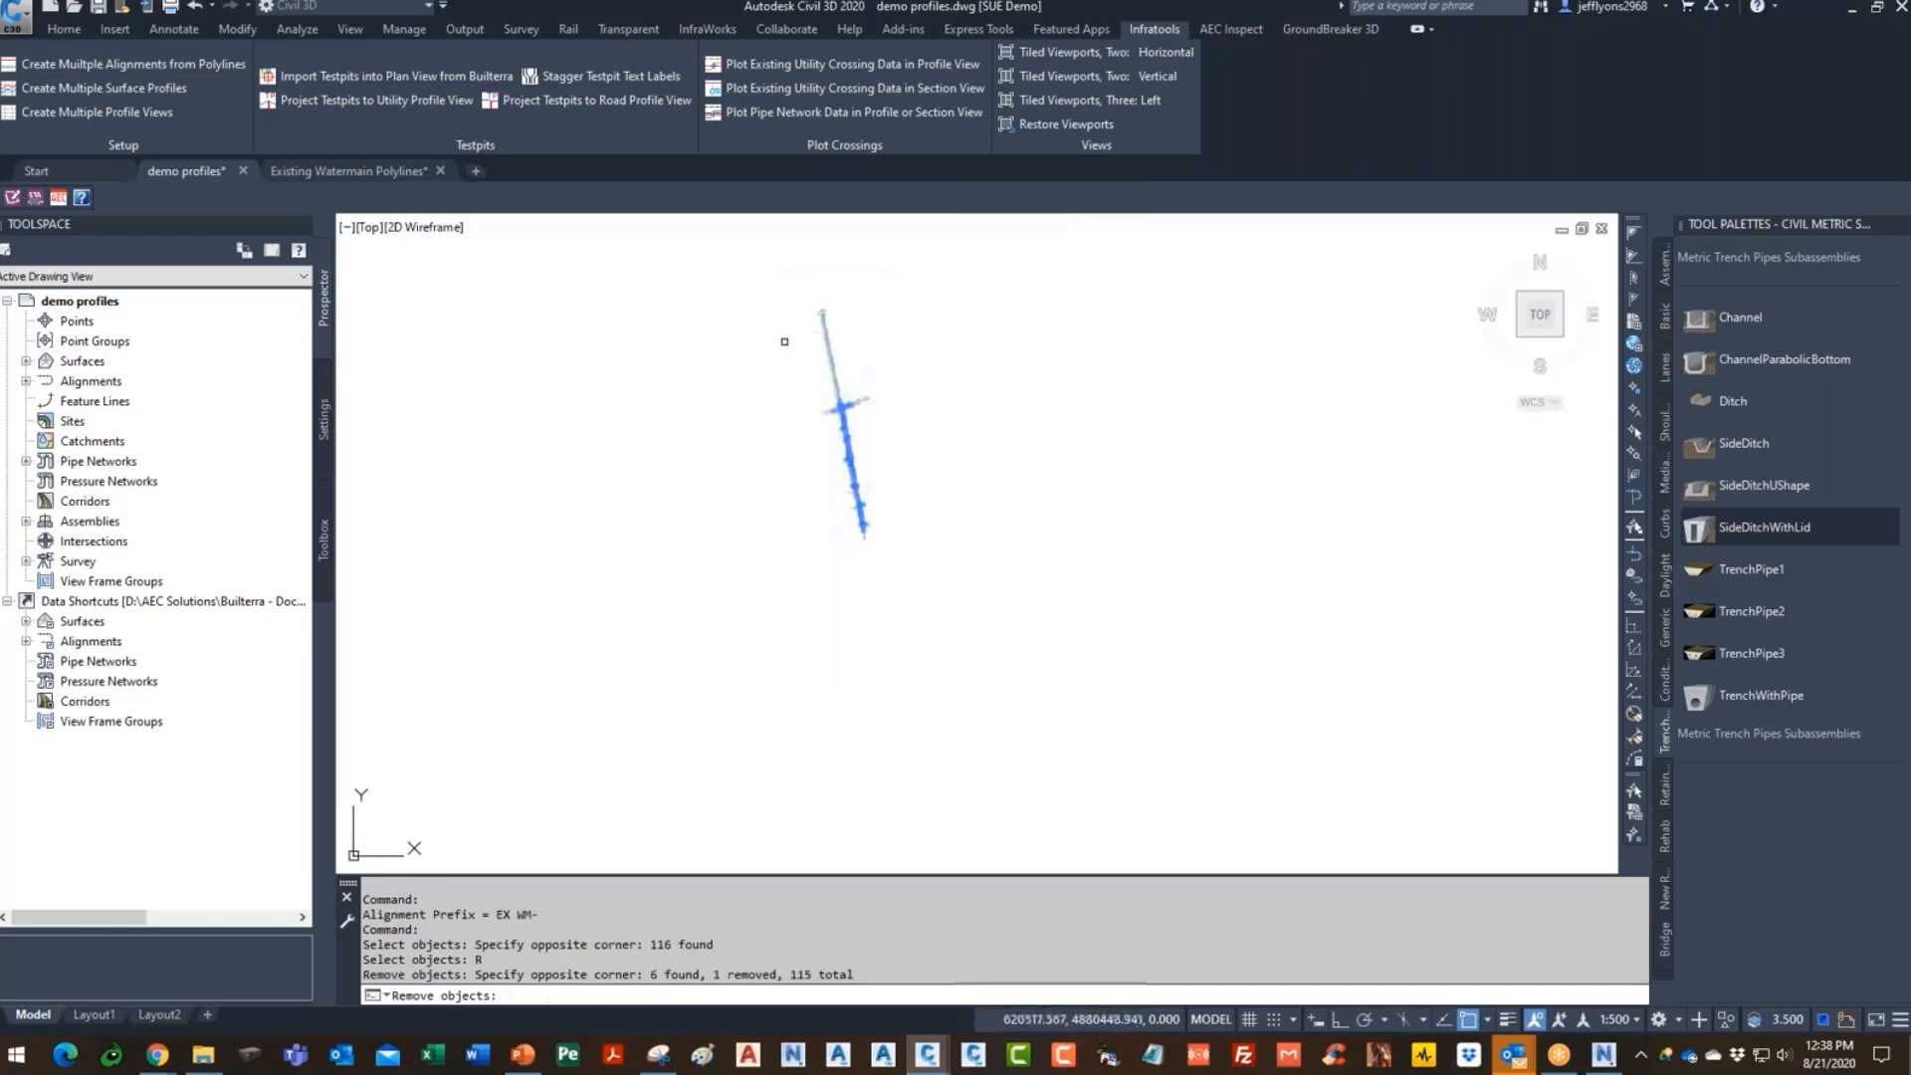
scroll(821, 400, "up", 5)
scroll(929, 378, "up", 3)
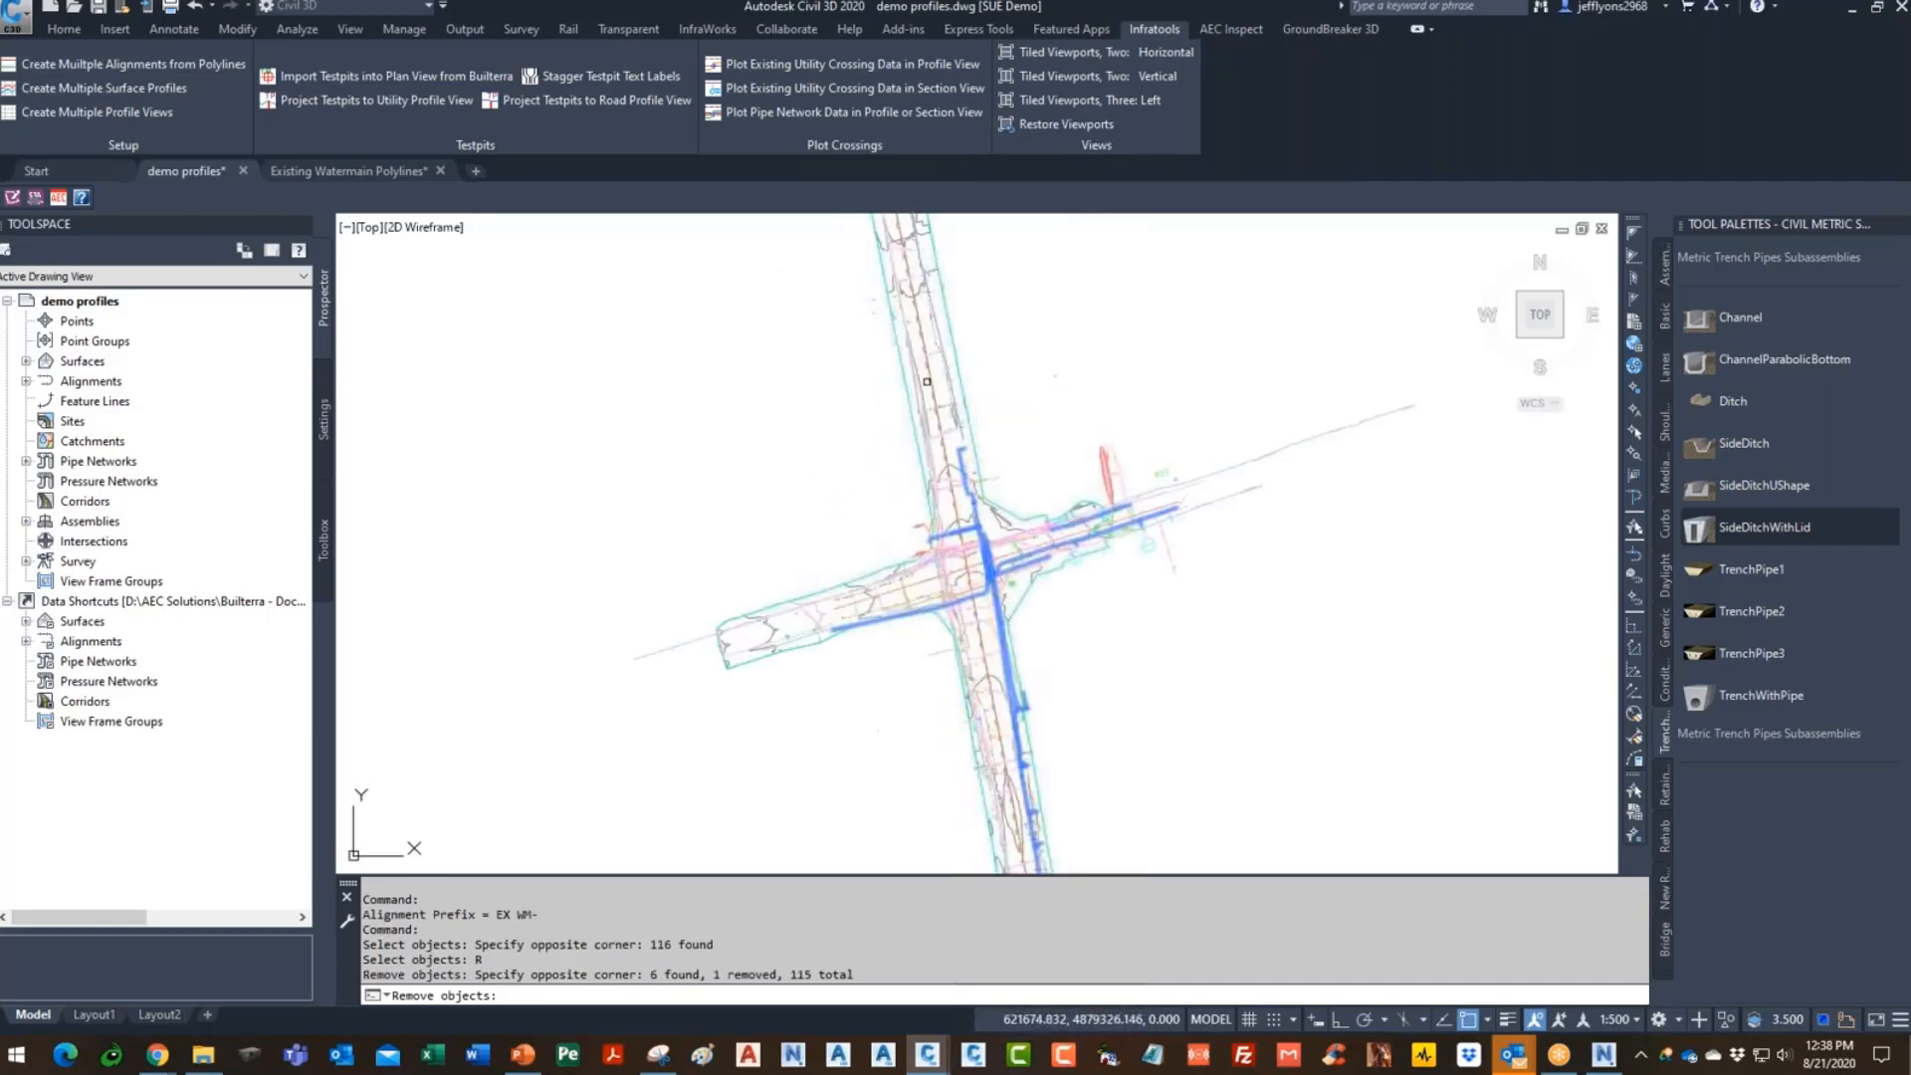
scroll(971, 624, "up", 3)
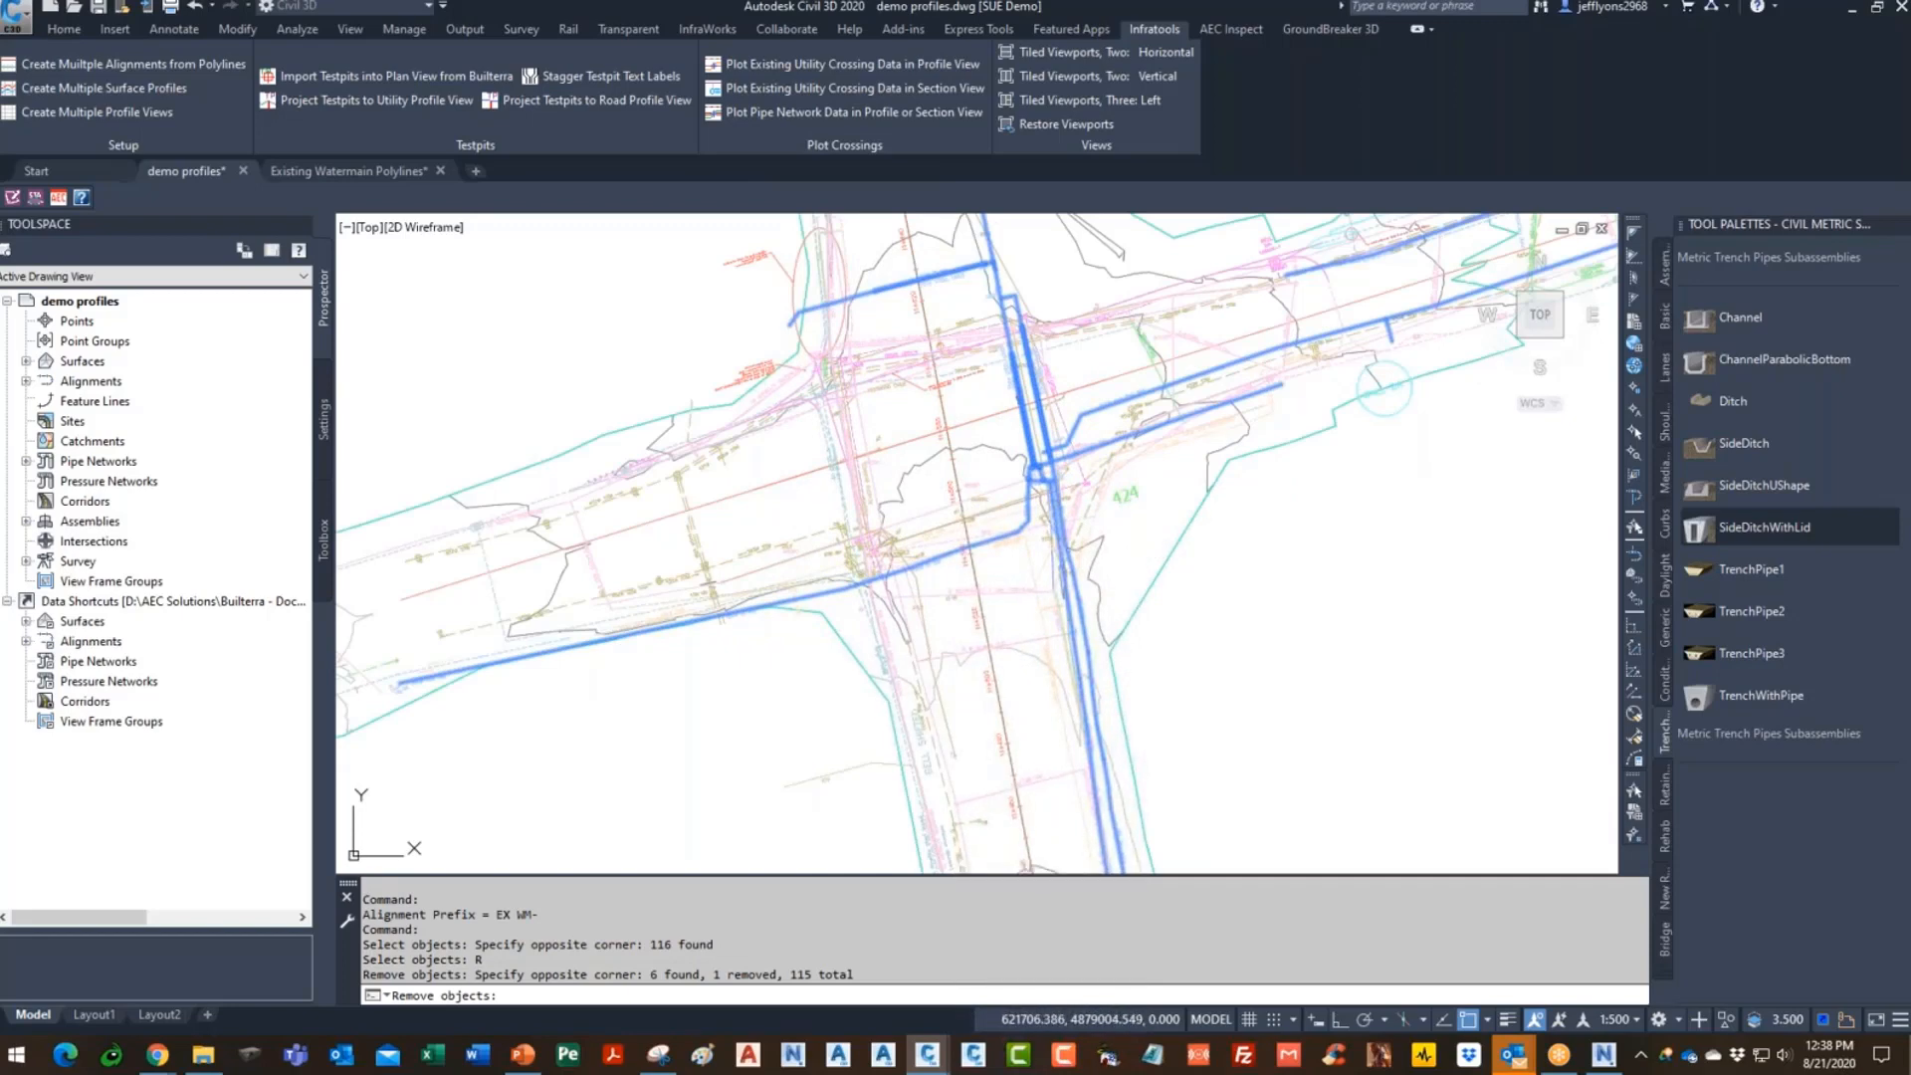
- Finish the selection to create the EX WM- watermain alignments
key("Return")
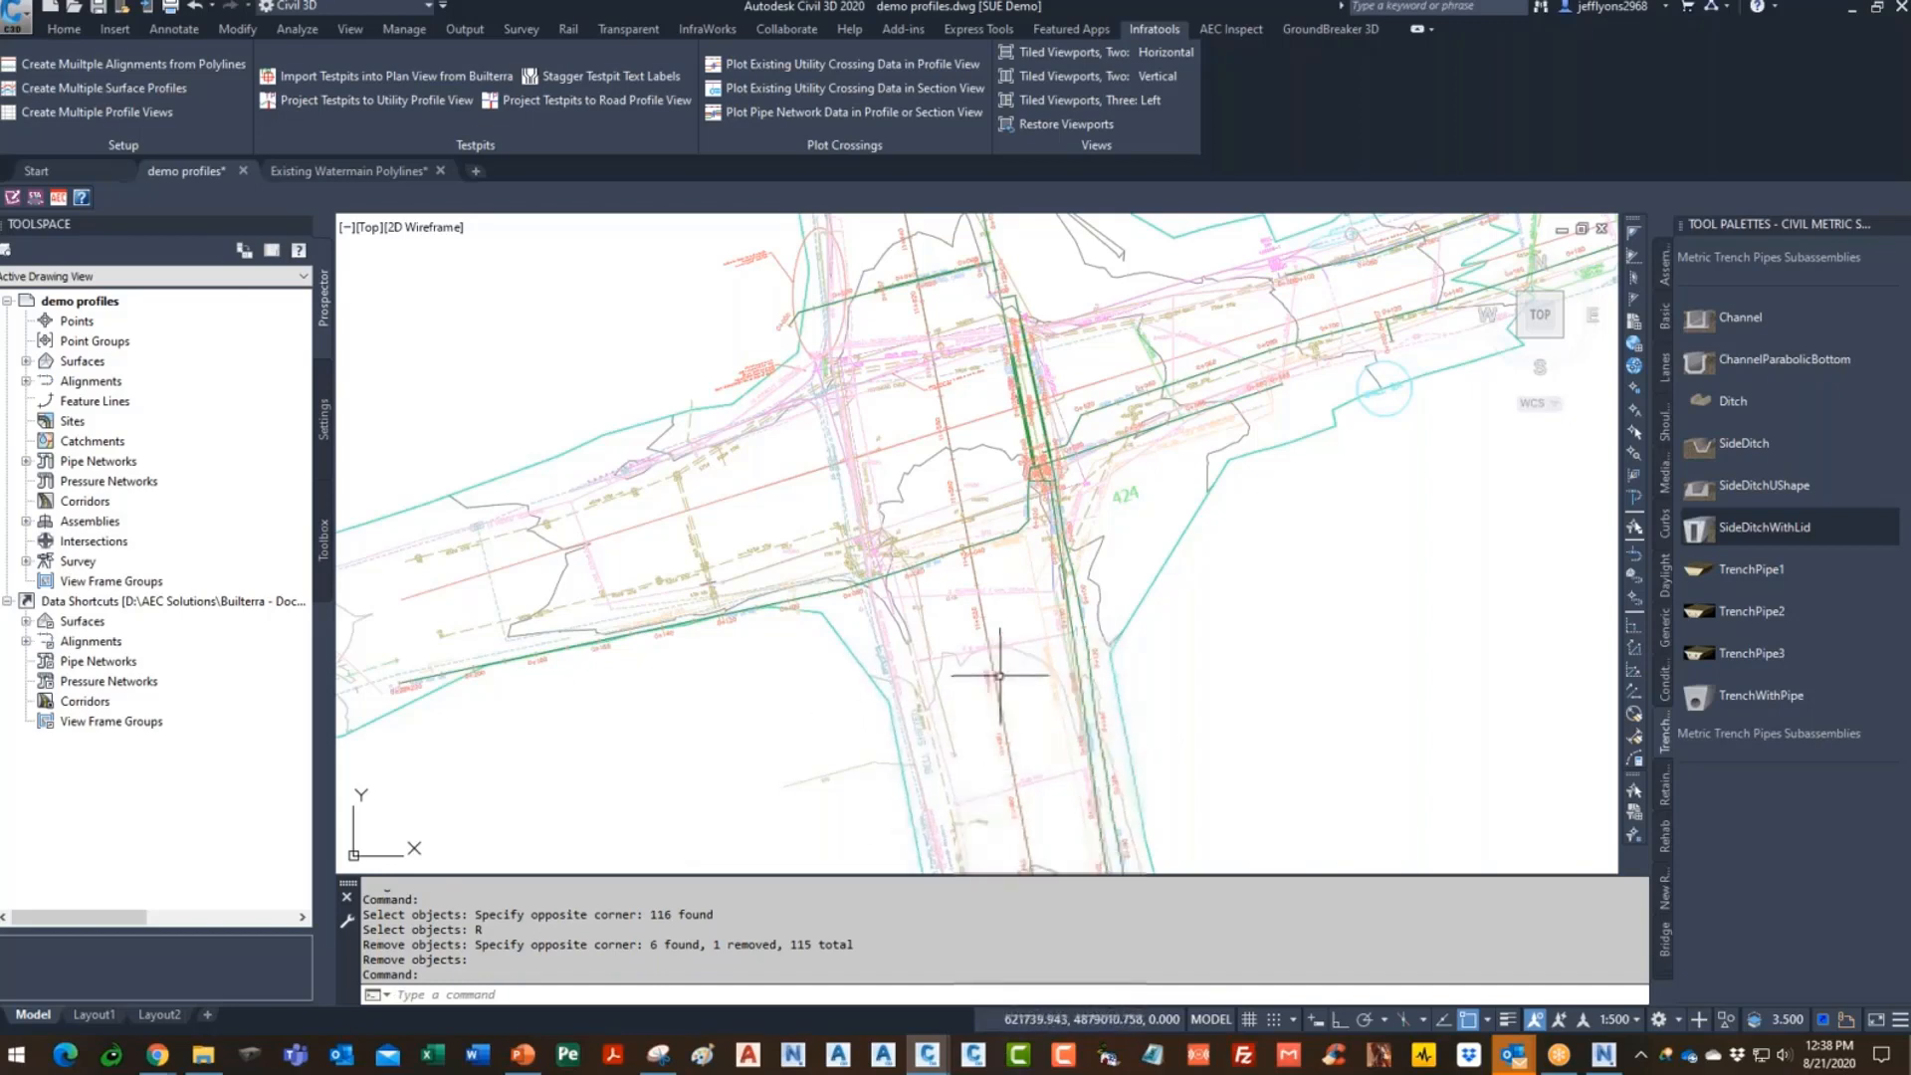
scroll(982, 464, "up", 6)
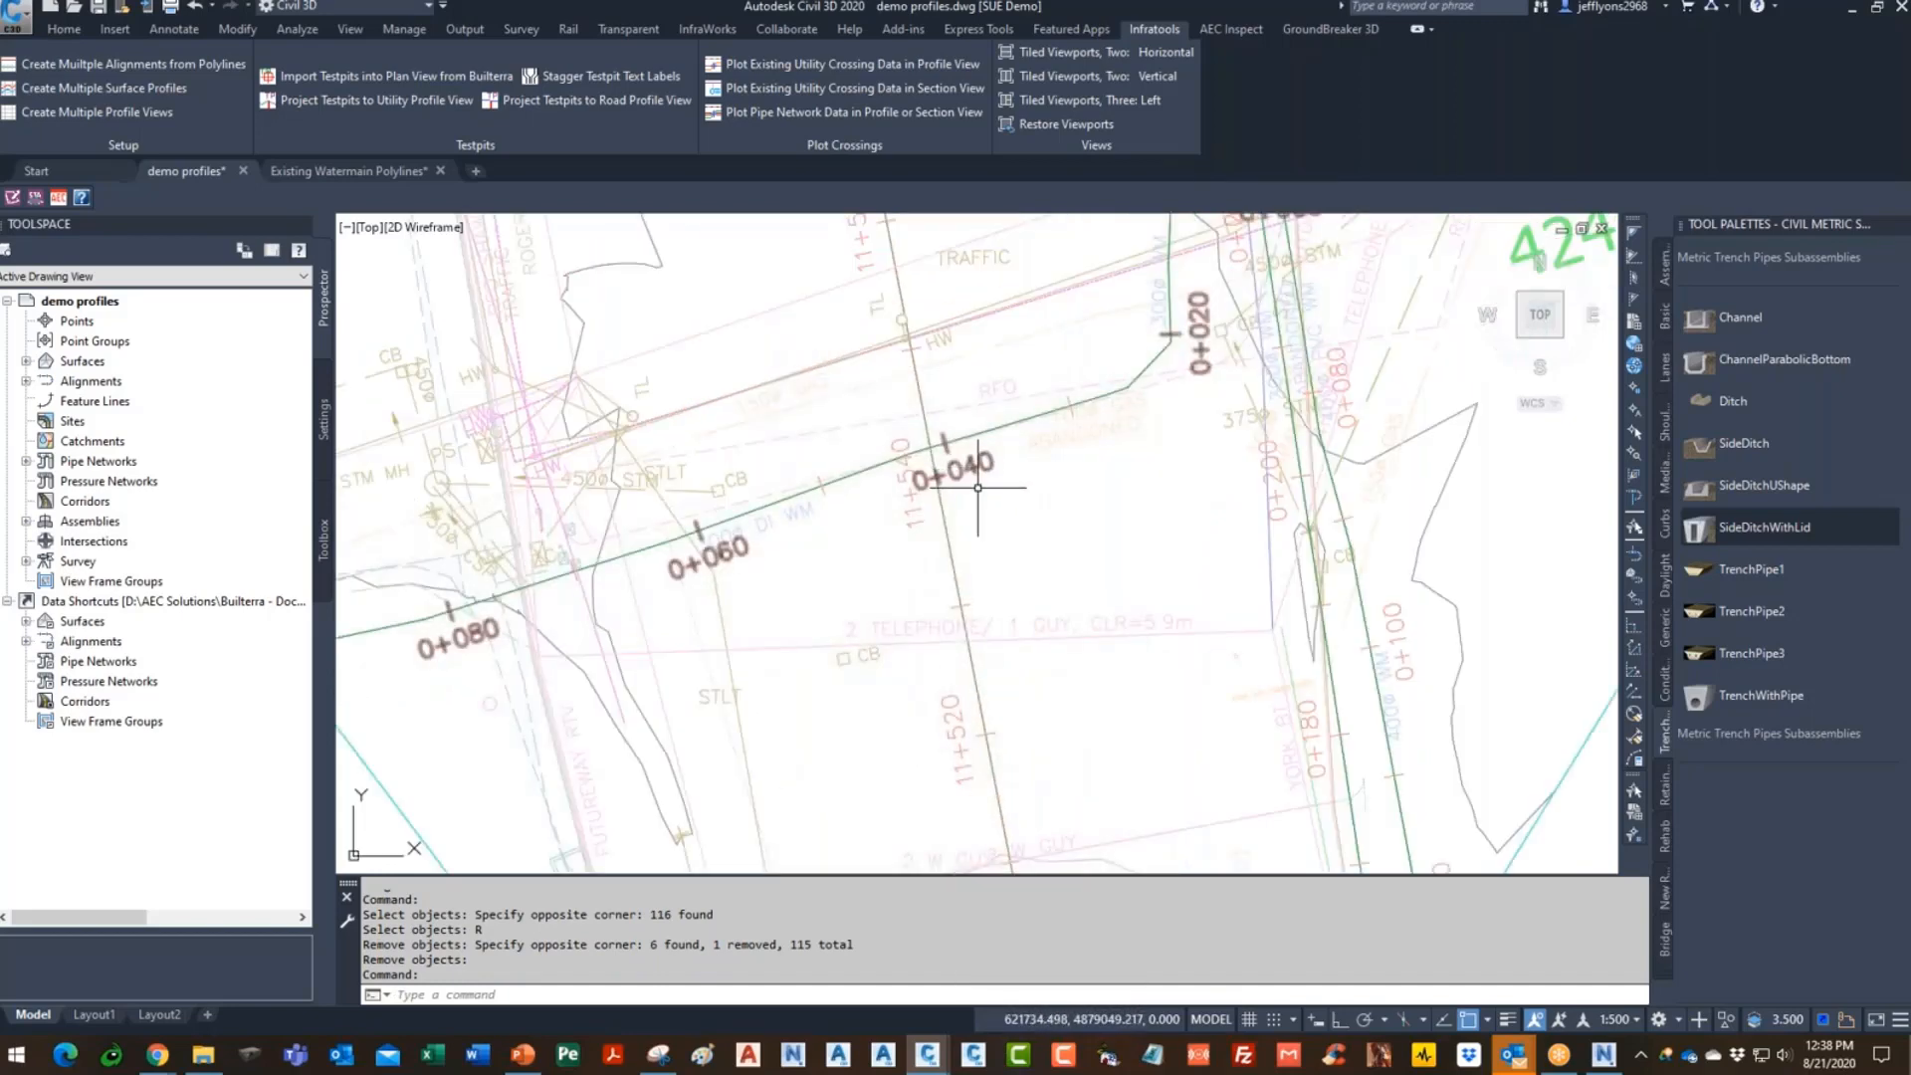
scroll(986, 461, "down", 8)
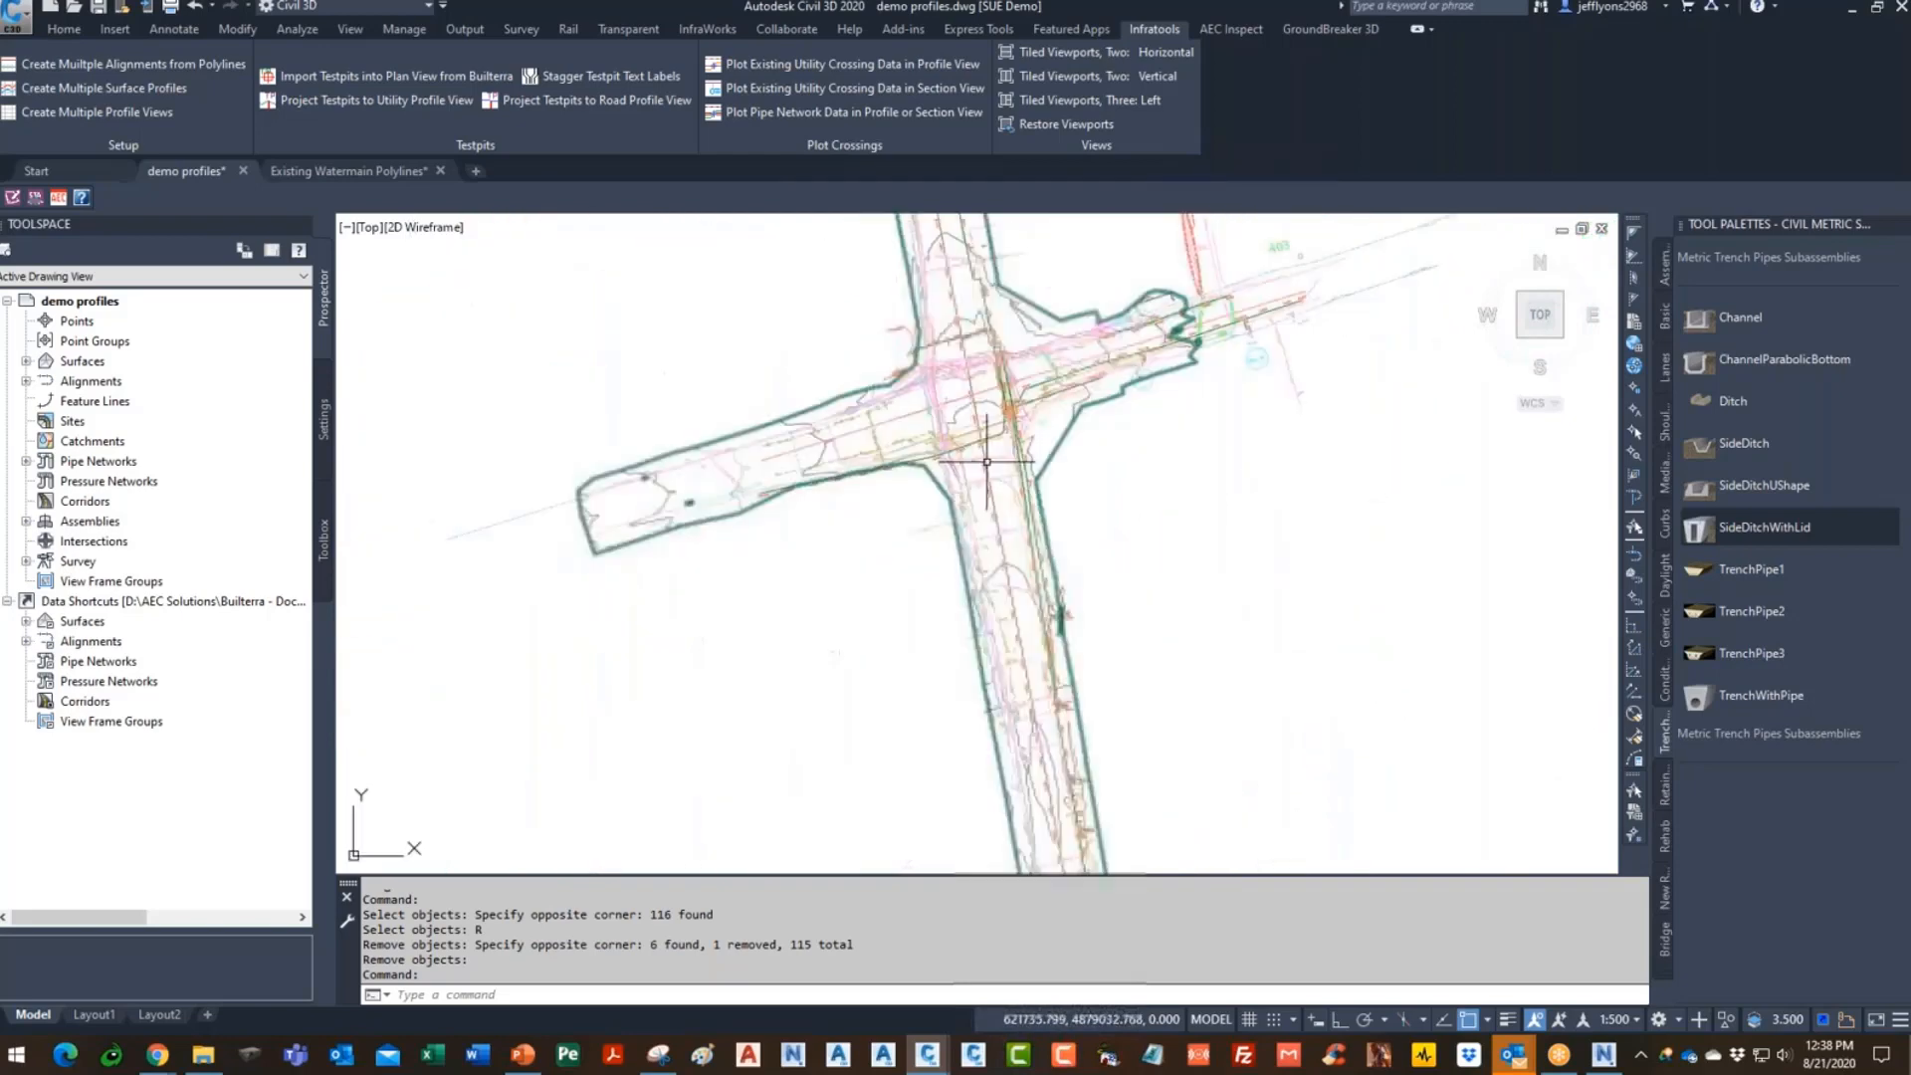
scroll(986, 461, "up", 9)
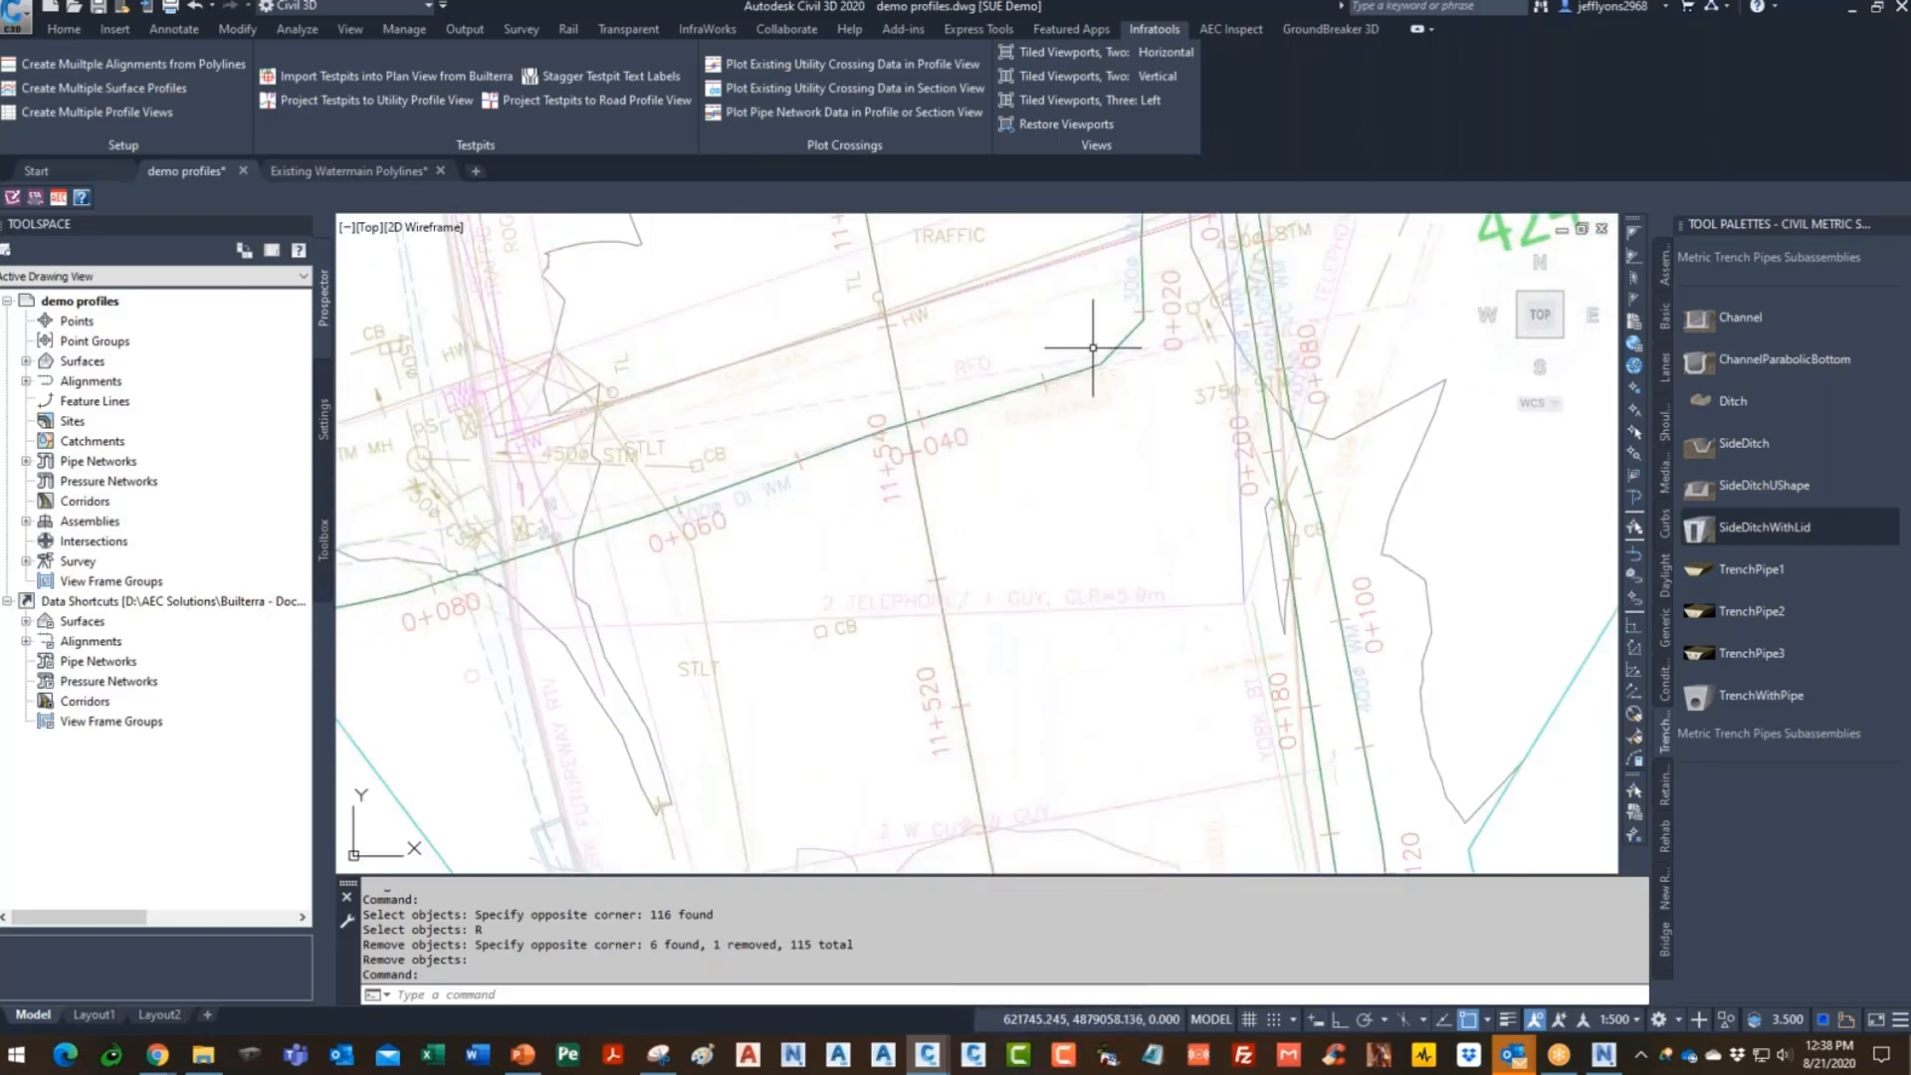
- Open Edit Alignment Style for one of the new watermain alignments
left_click(1141, 320)
right_click(1135, 334)
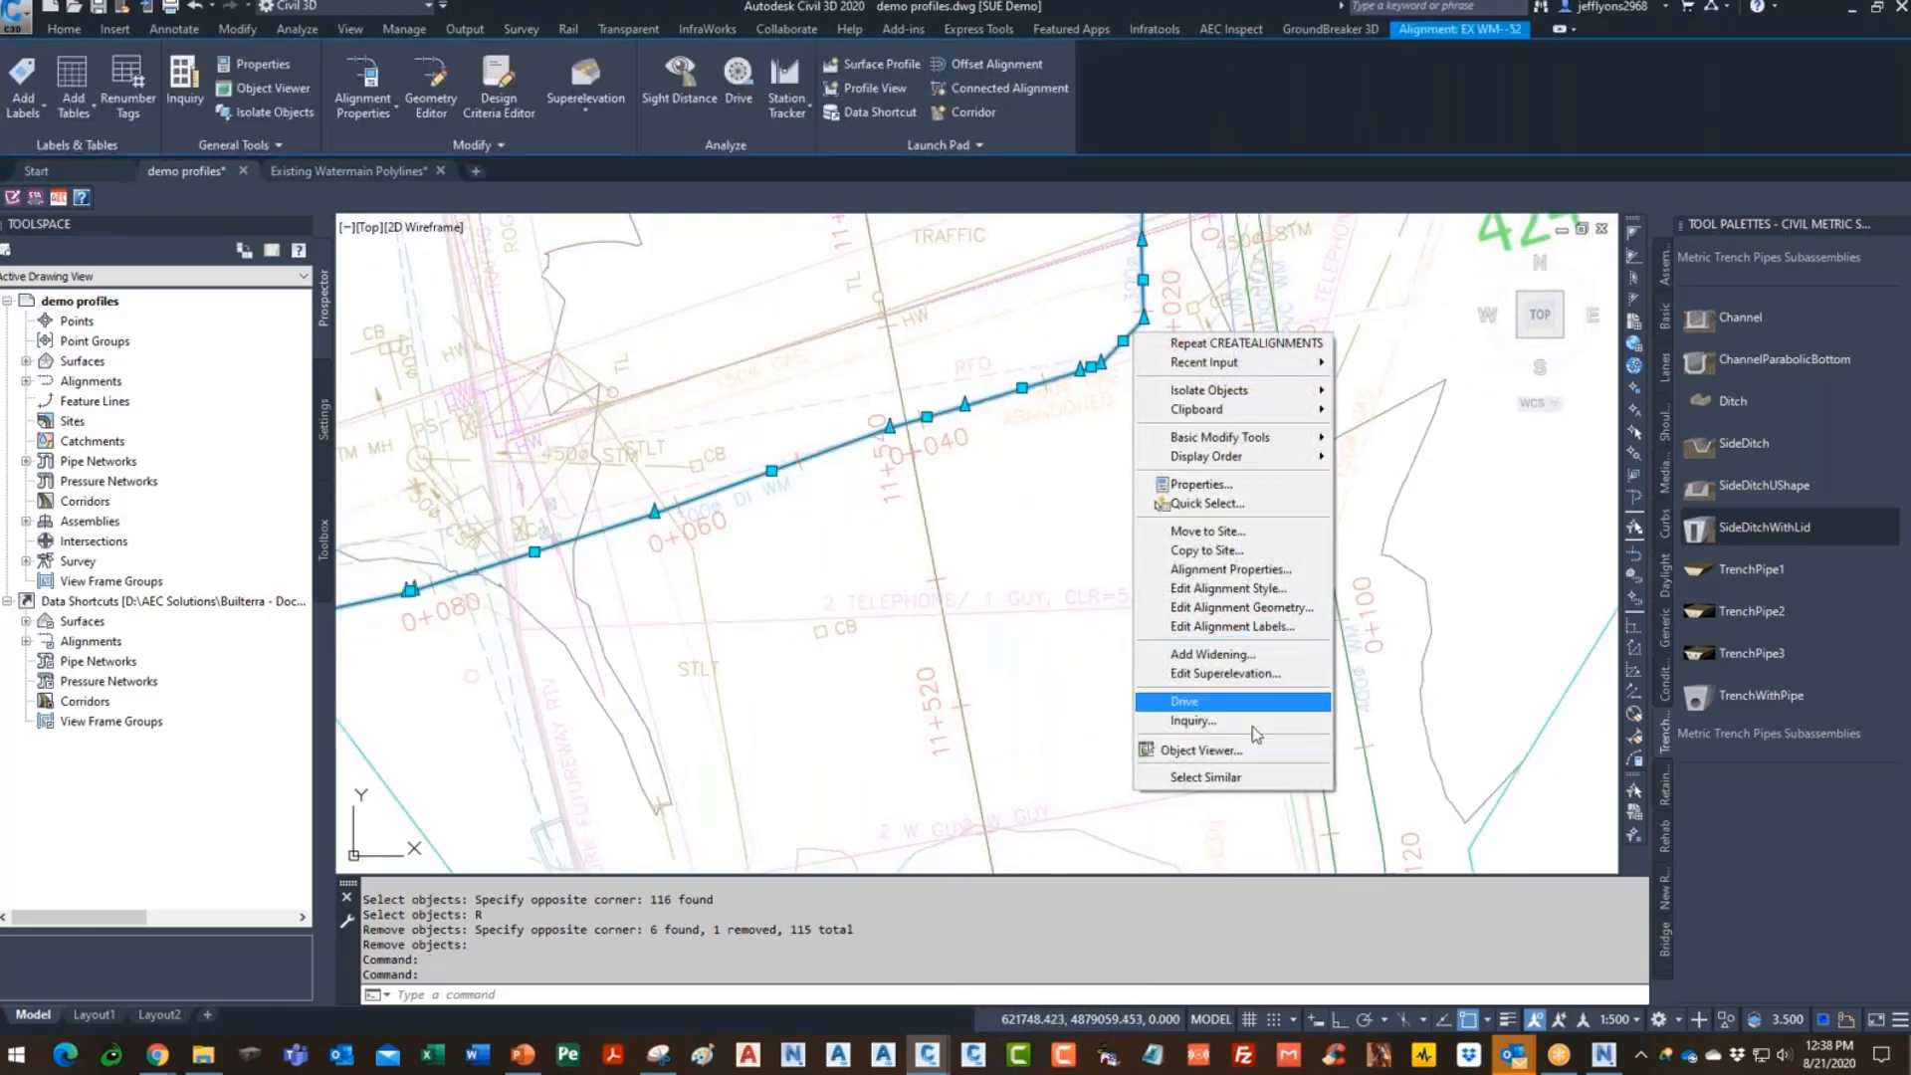
left_click(1250, 595)
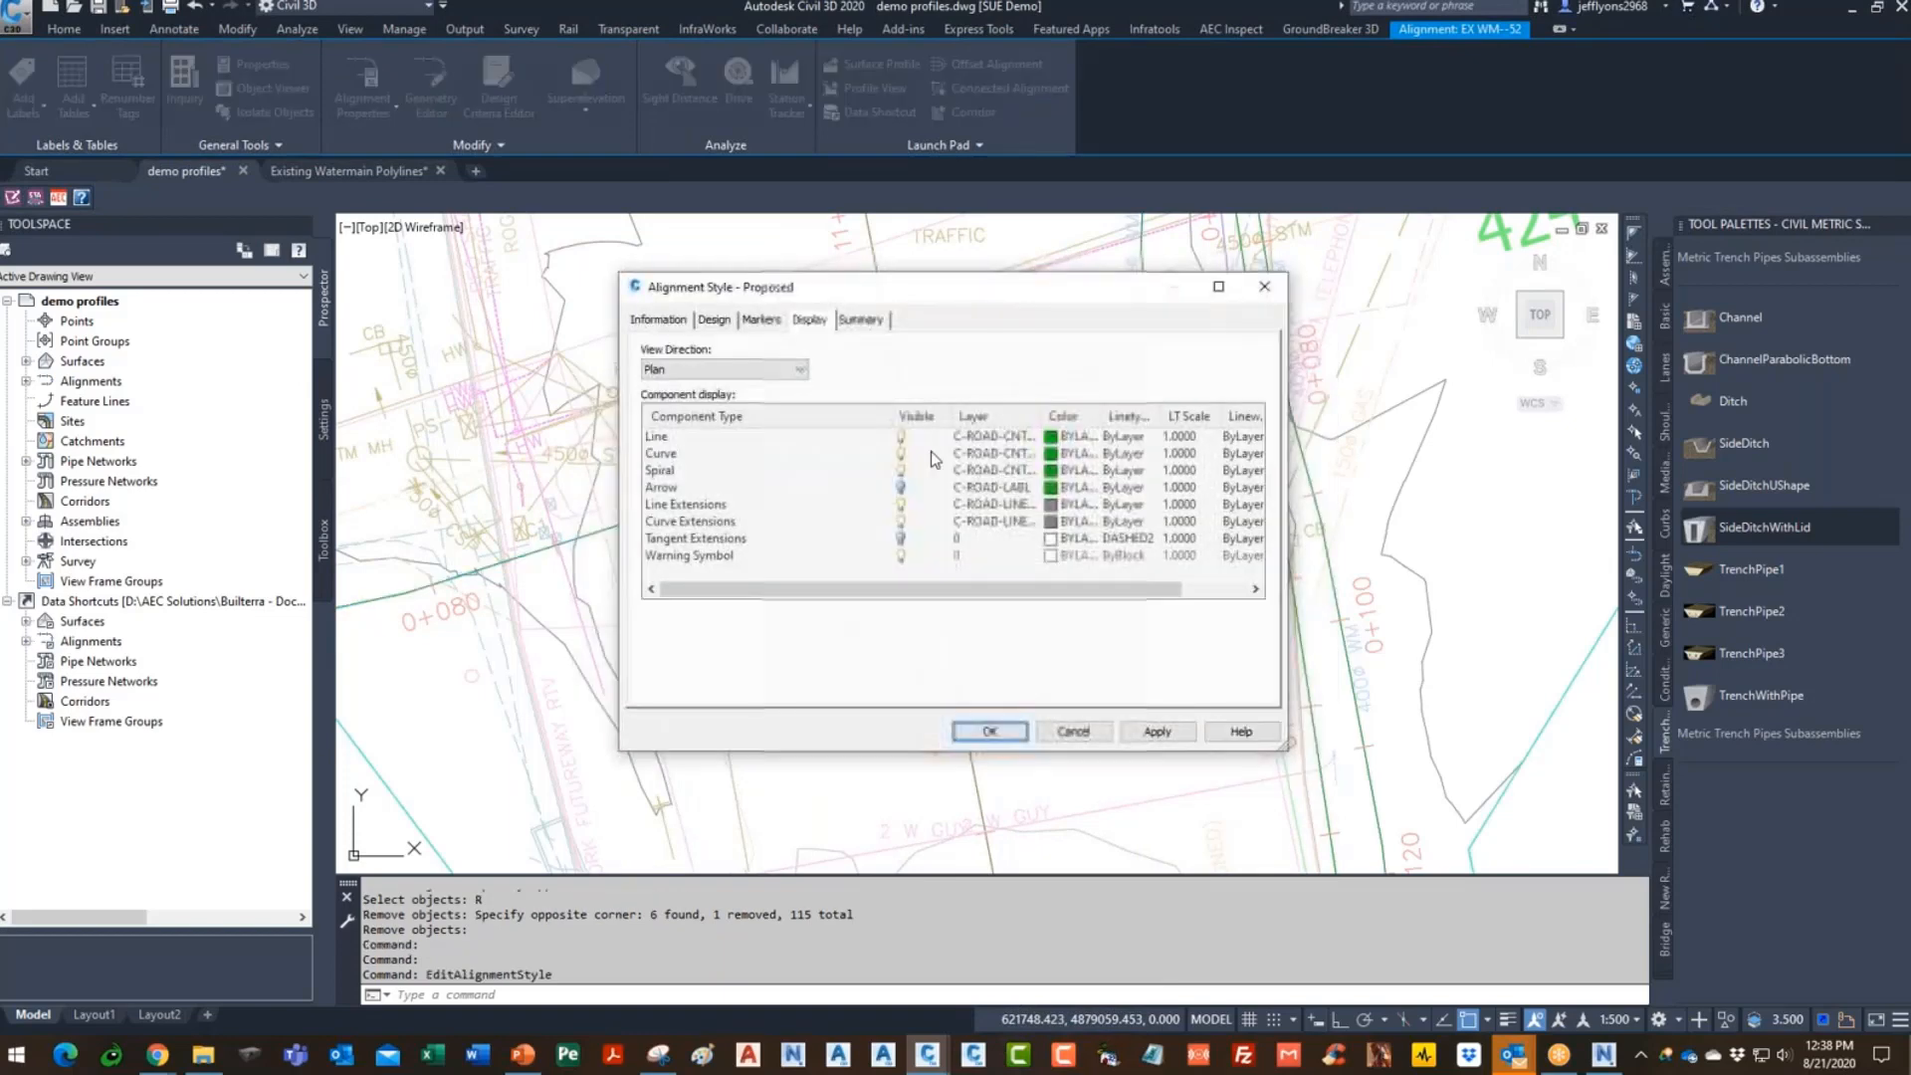
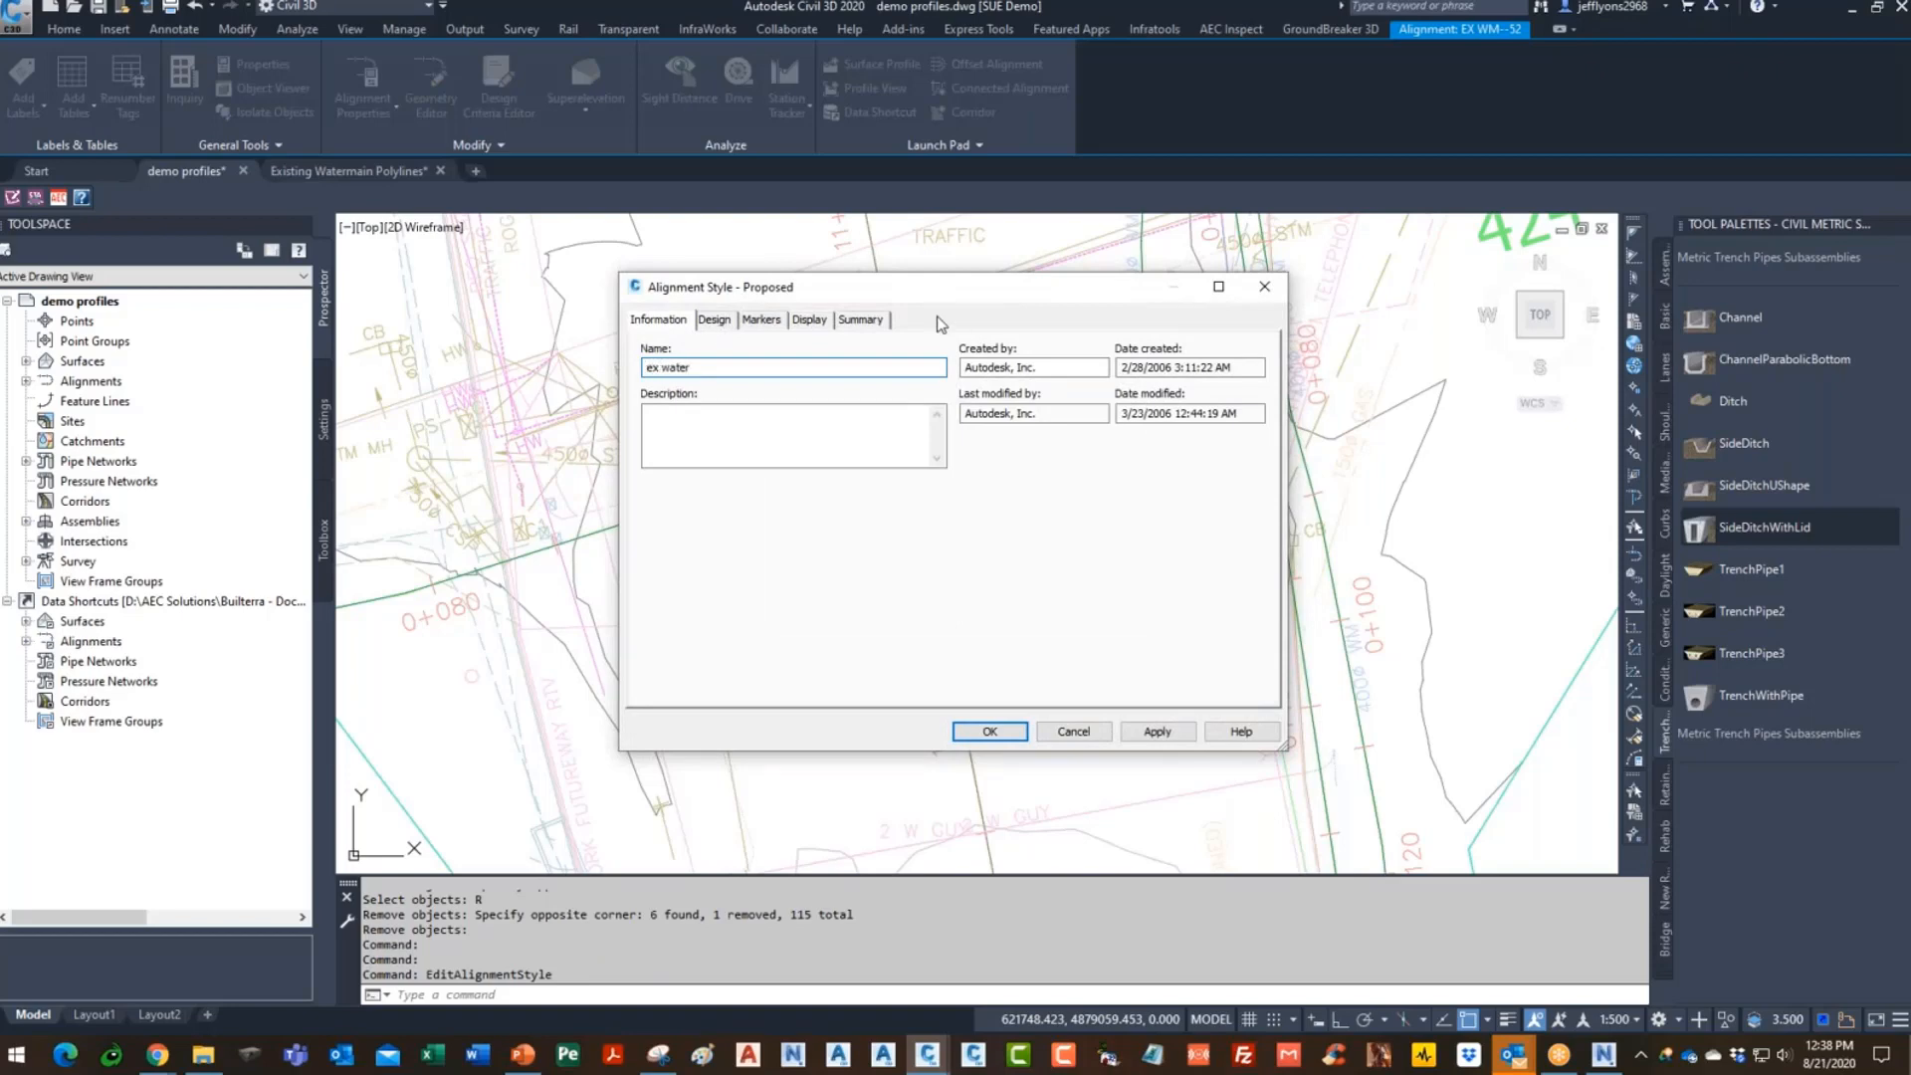
- Set all eight Display-tab components of the ex water style to blue and apply the change
left_click(811, 319)
left_click(659, 435)
left_click(746, 554, "shift")
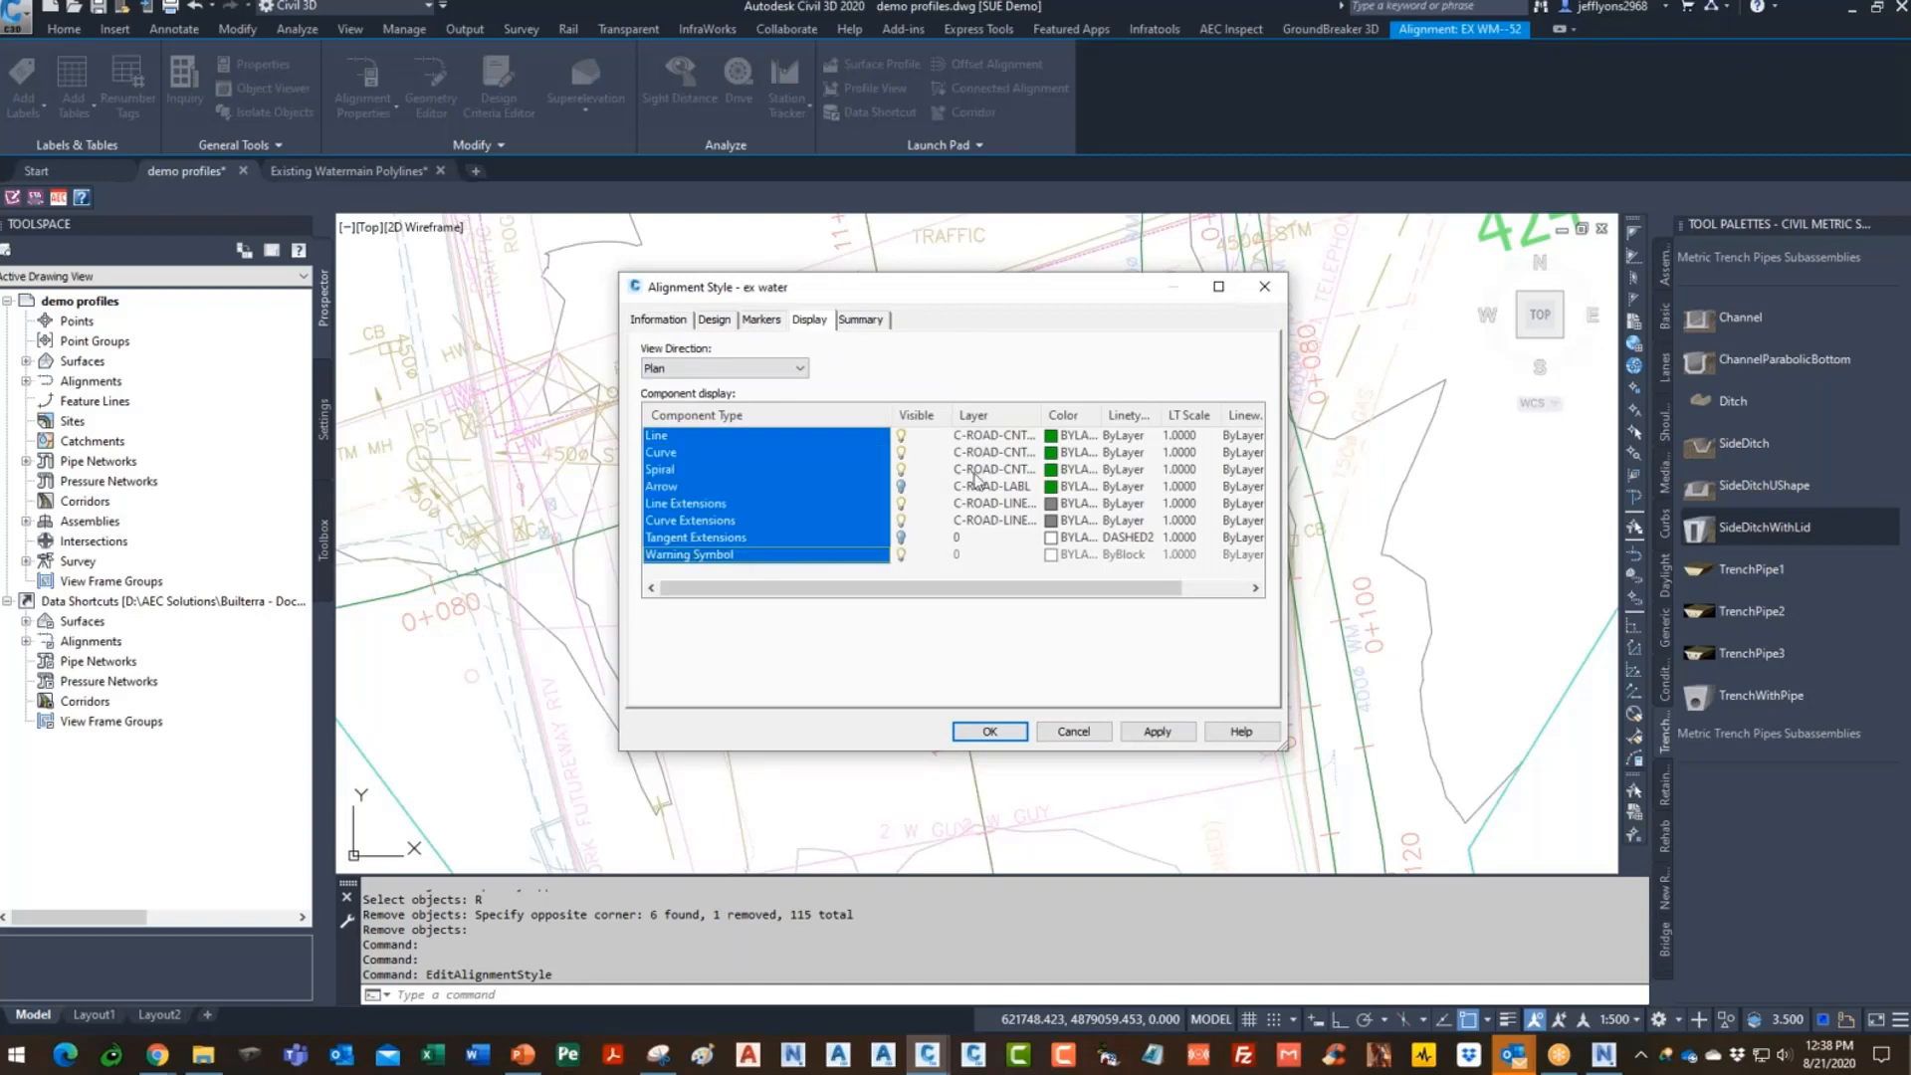
left_click(1071, 439)
left_click(851, 567)
left_click(872, 569)
left_click(927, 680)
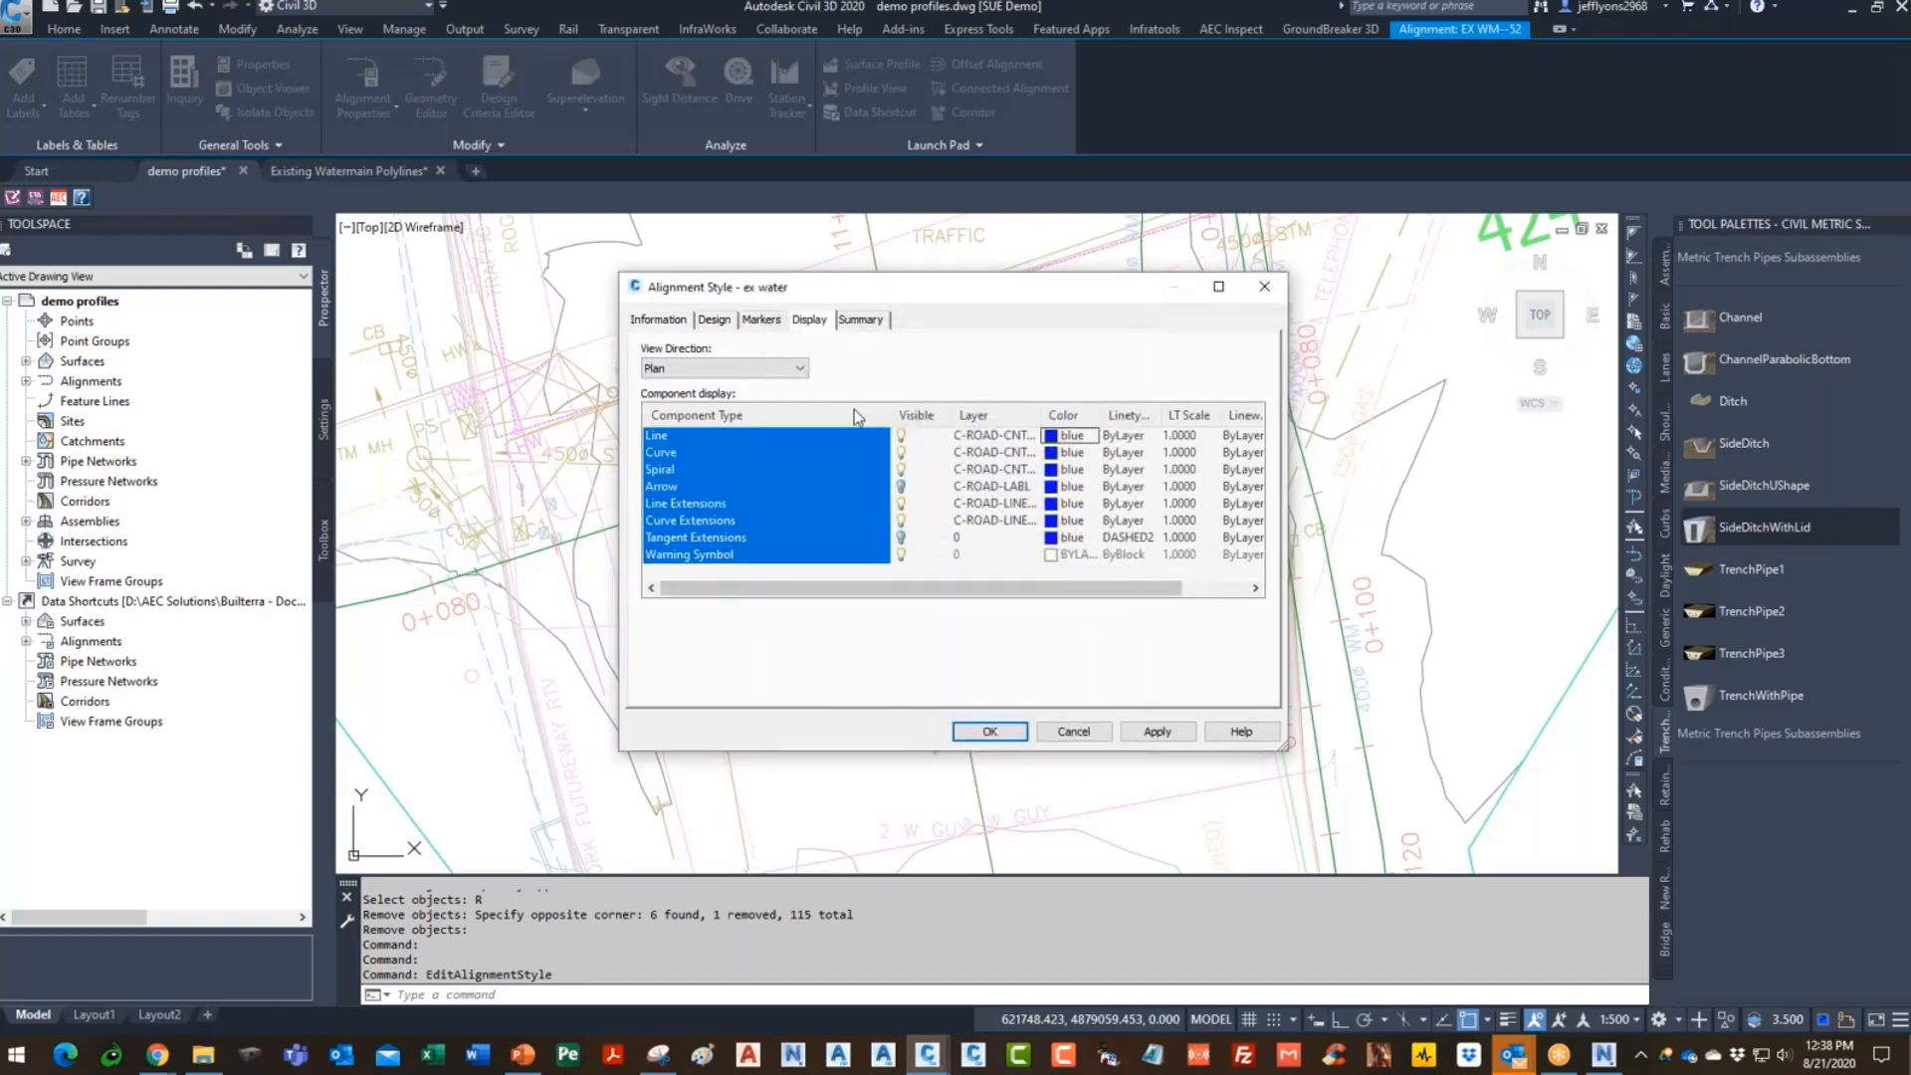
left_click(901, 555)
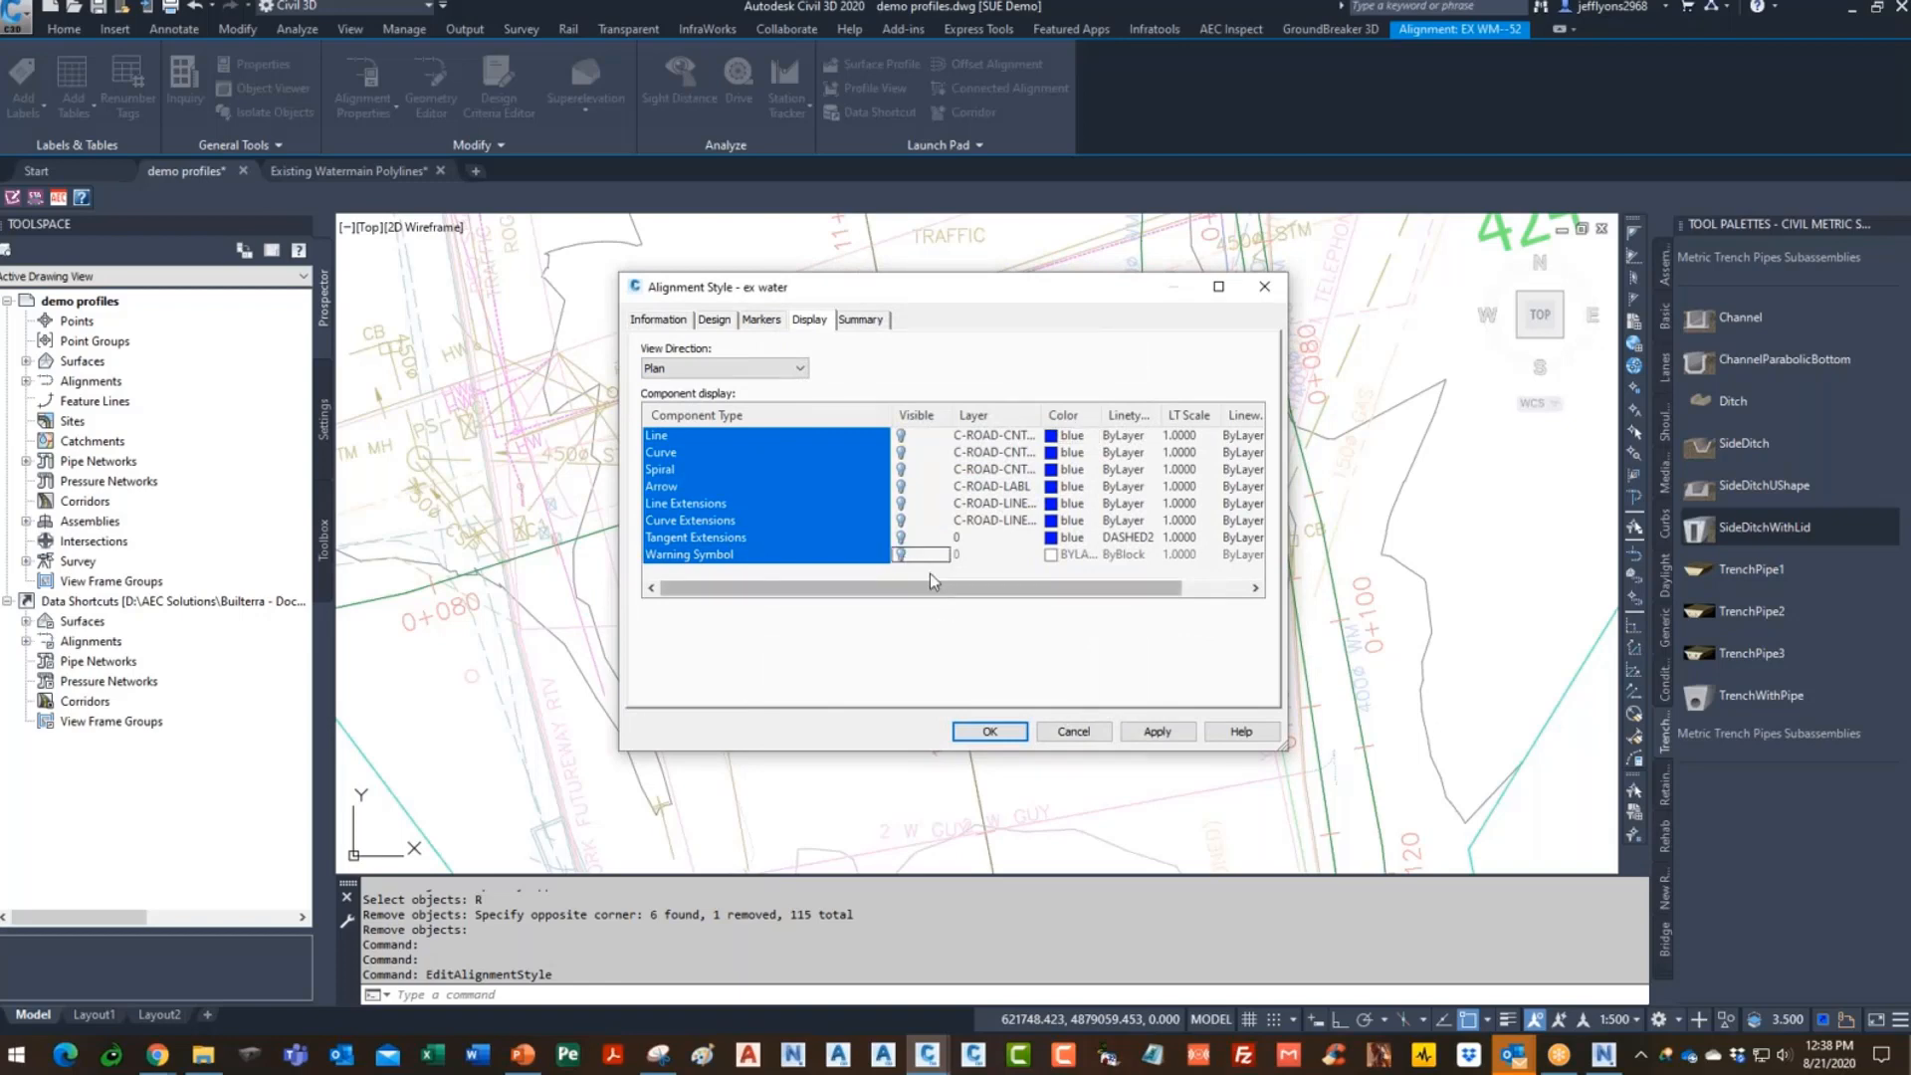
left_click(904, 558)
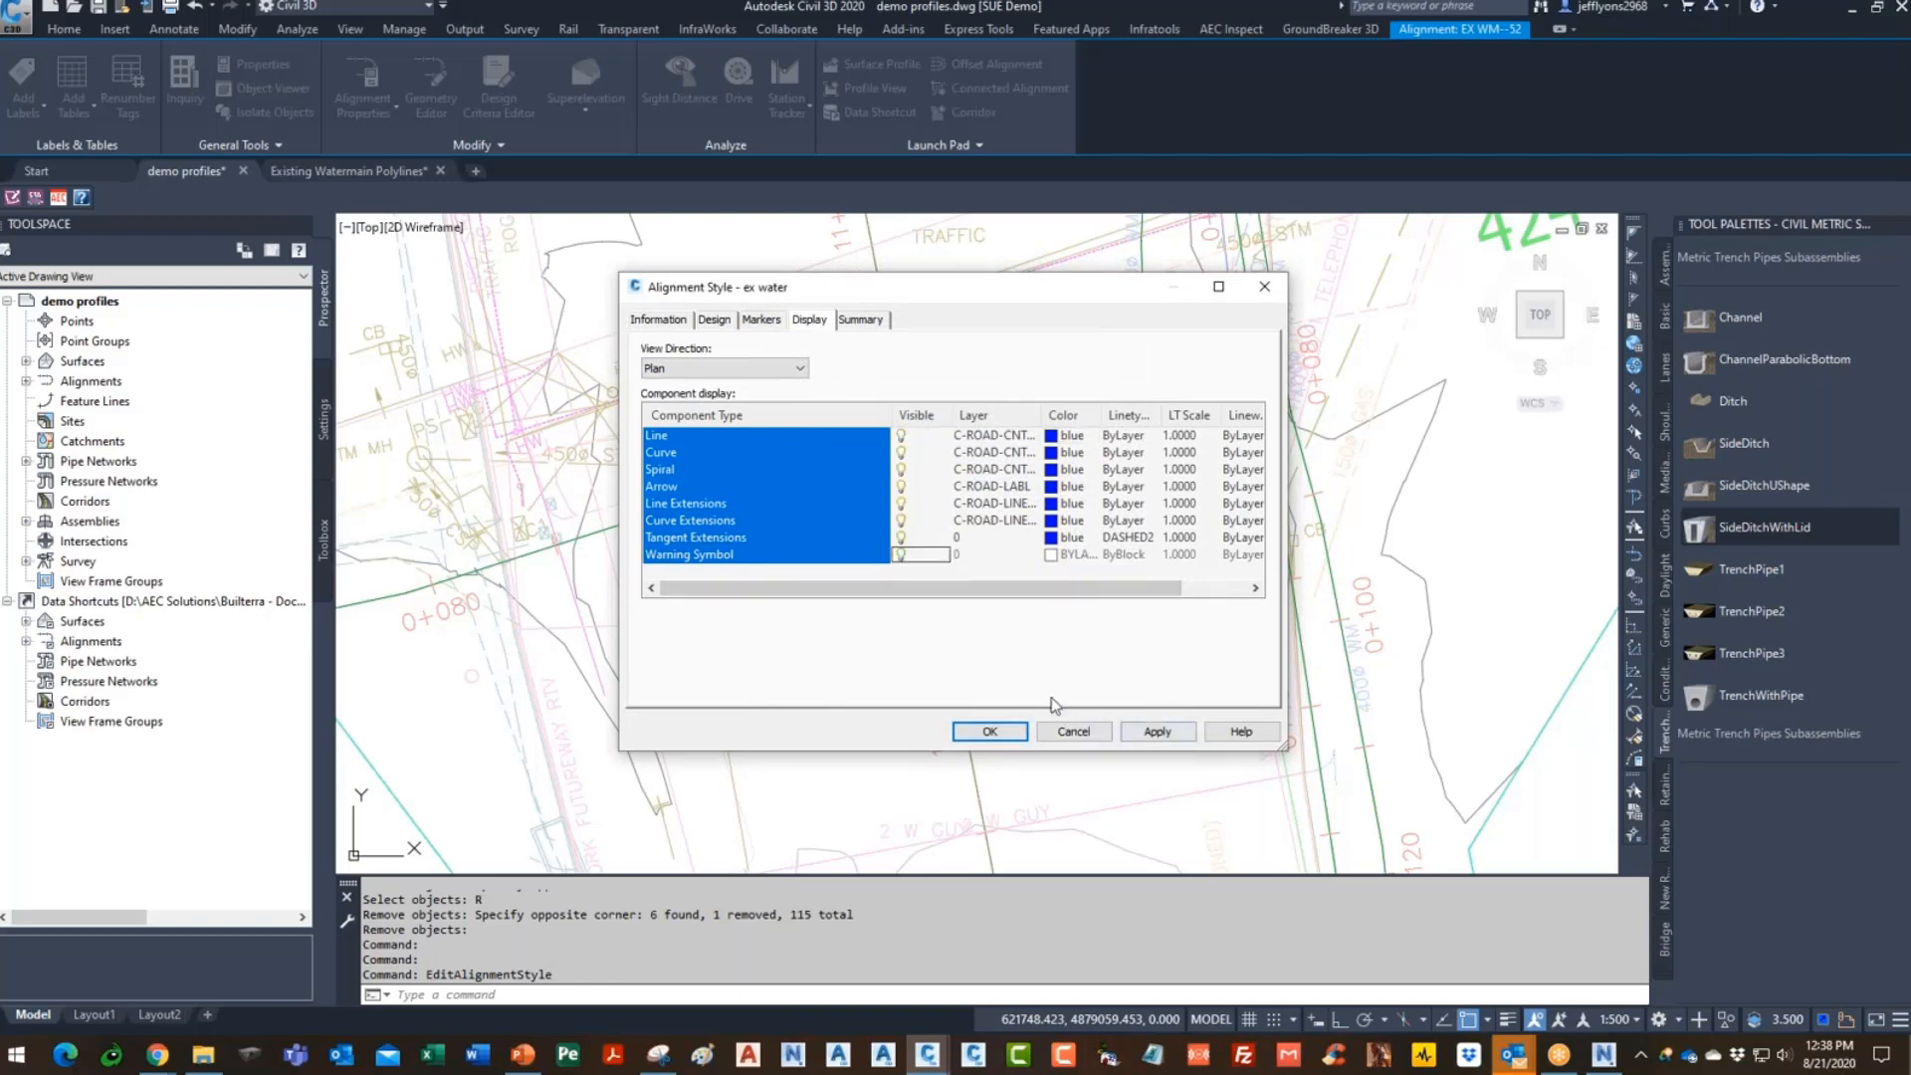
left_click(784, 469)
left_click(902, 557)
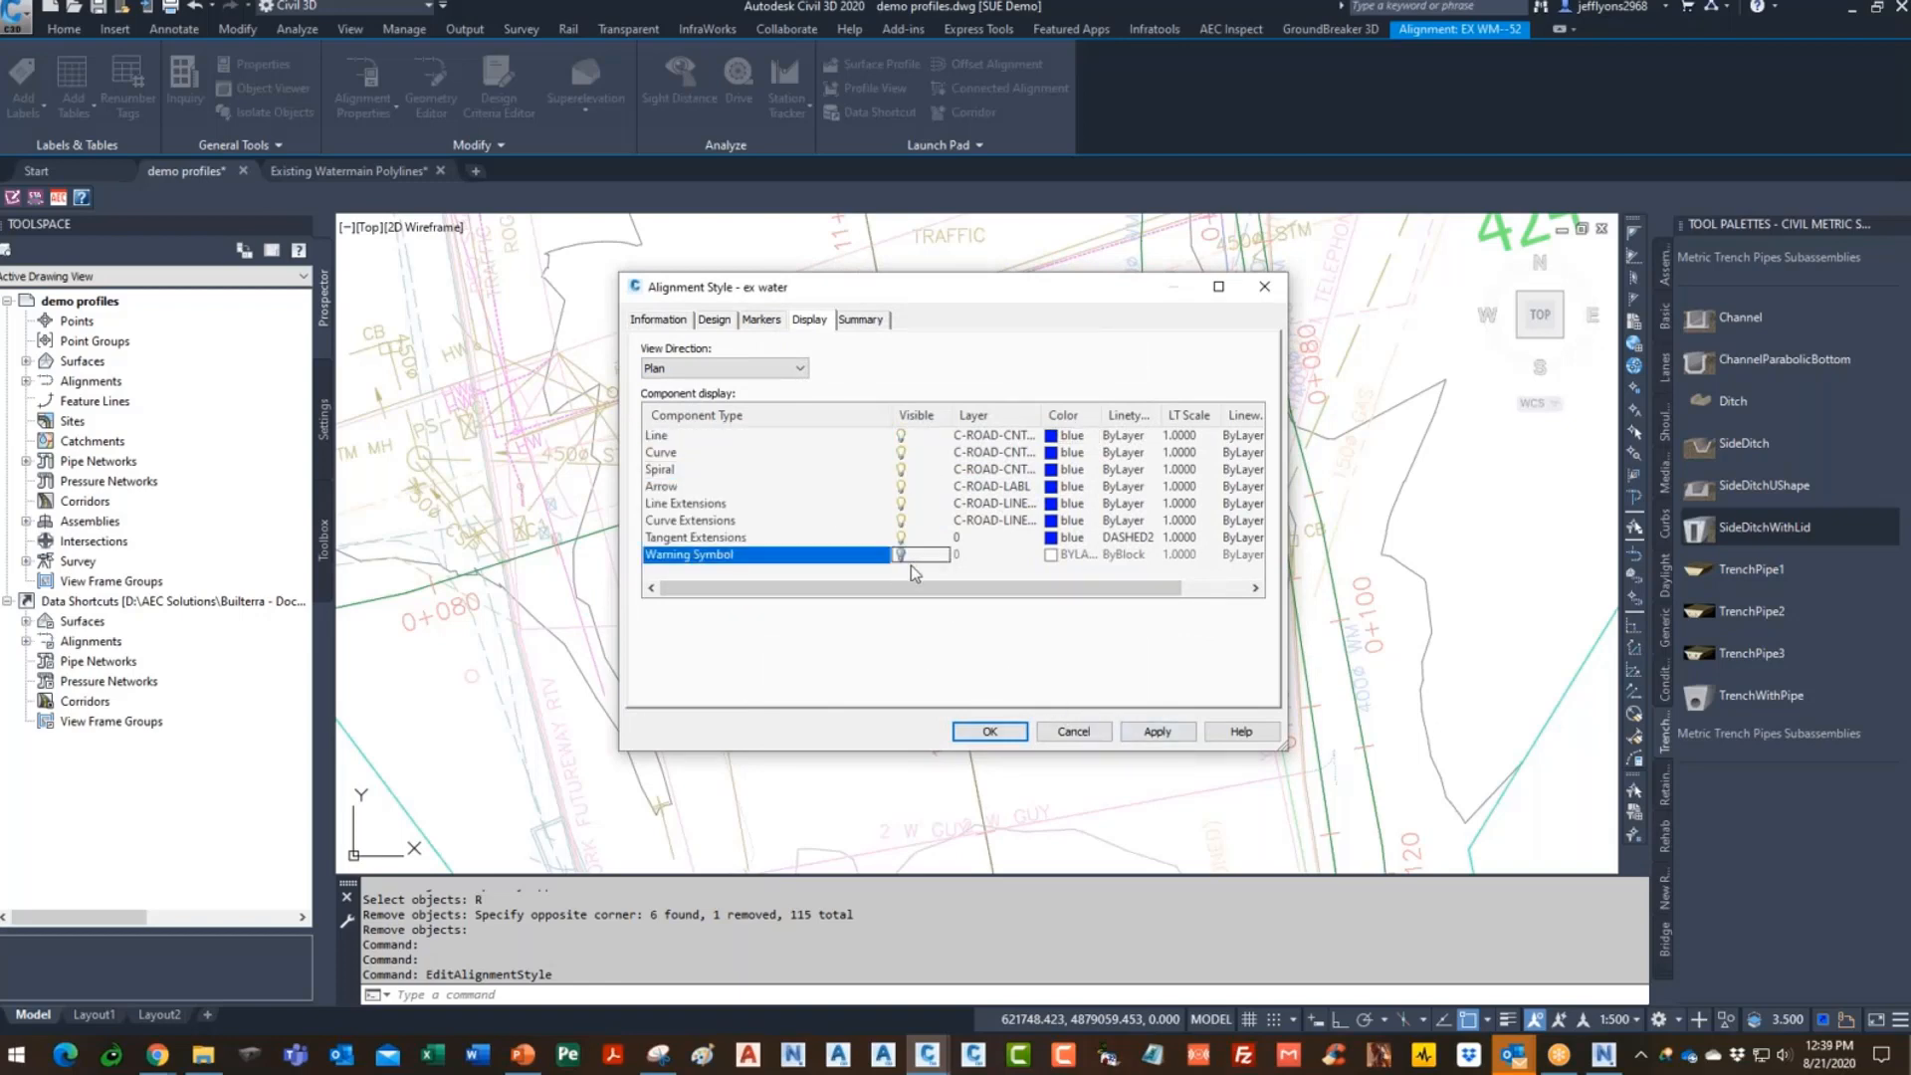
left_click(1162, 737)
- Close the ex water alignment style and clear the alignment selection
left_click(989, 731)
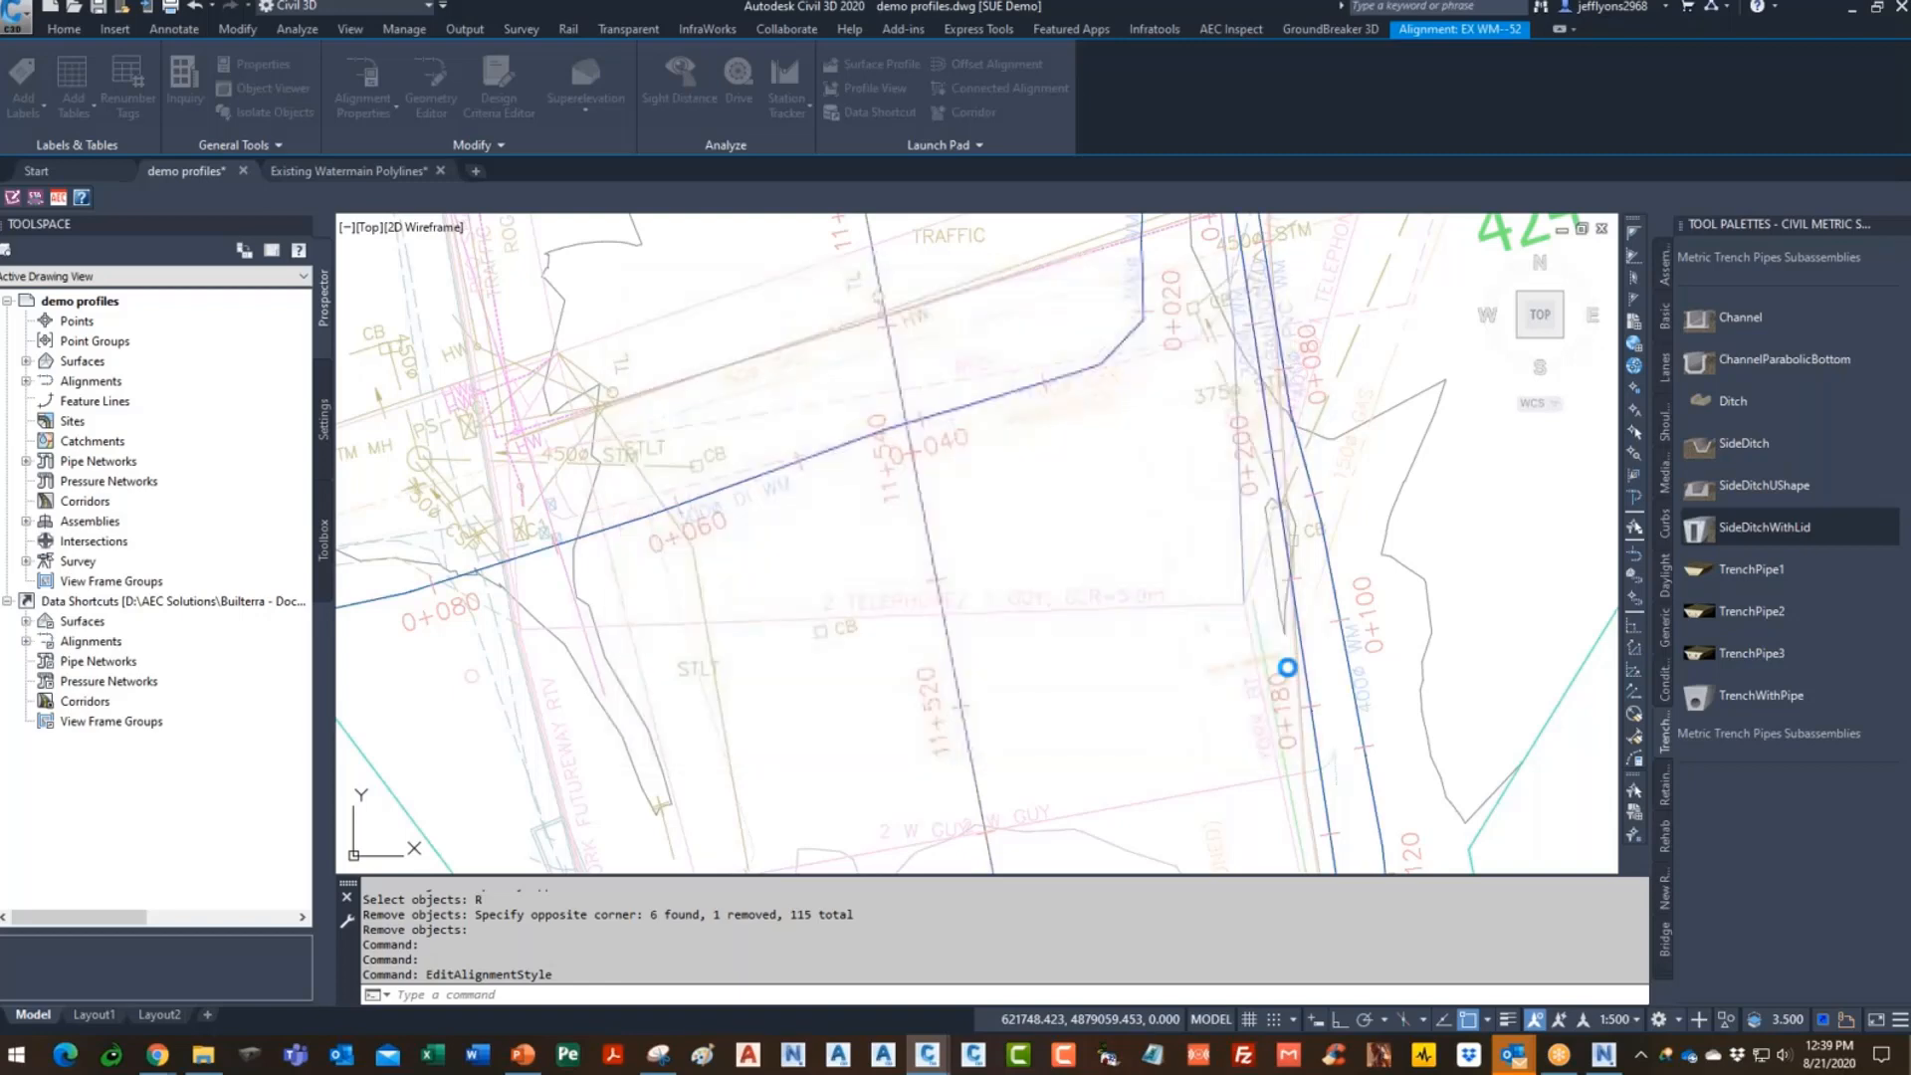
key("Escape")
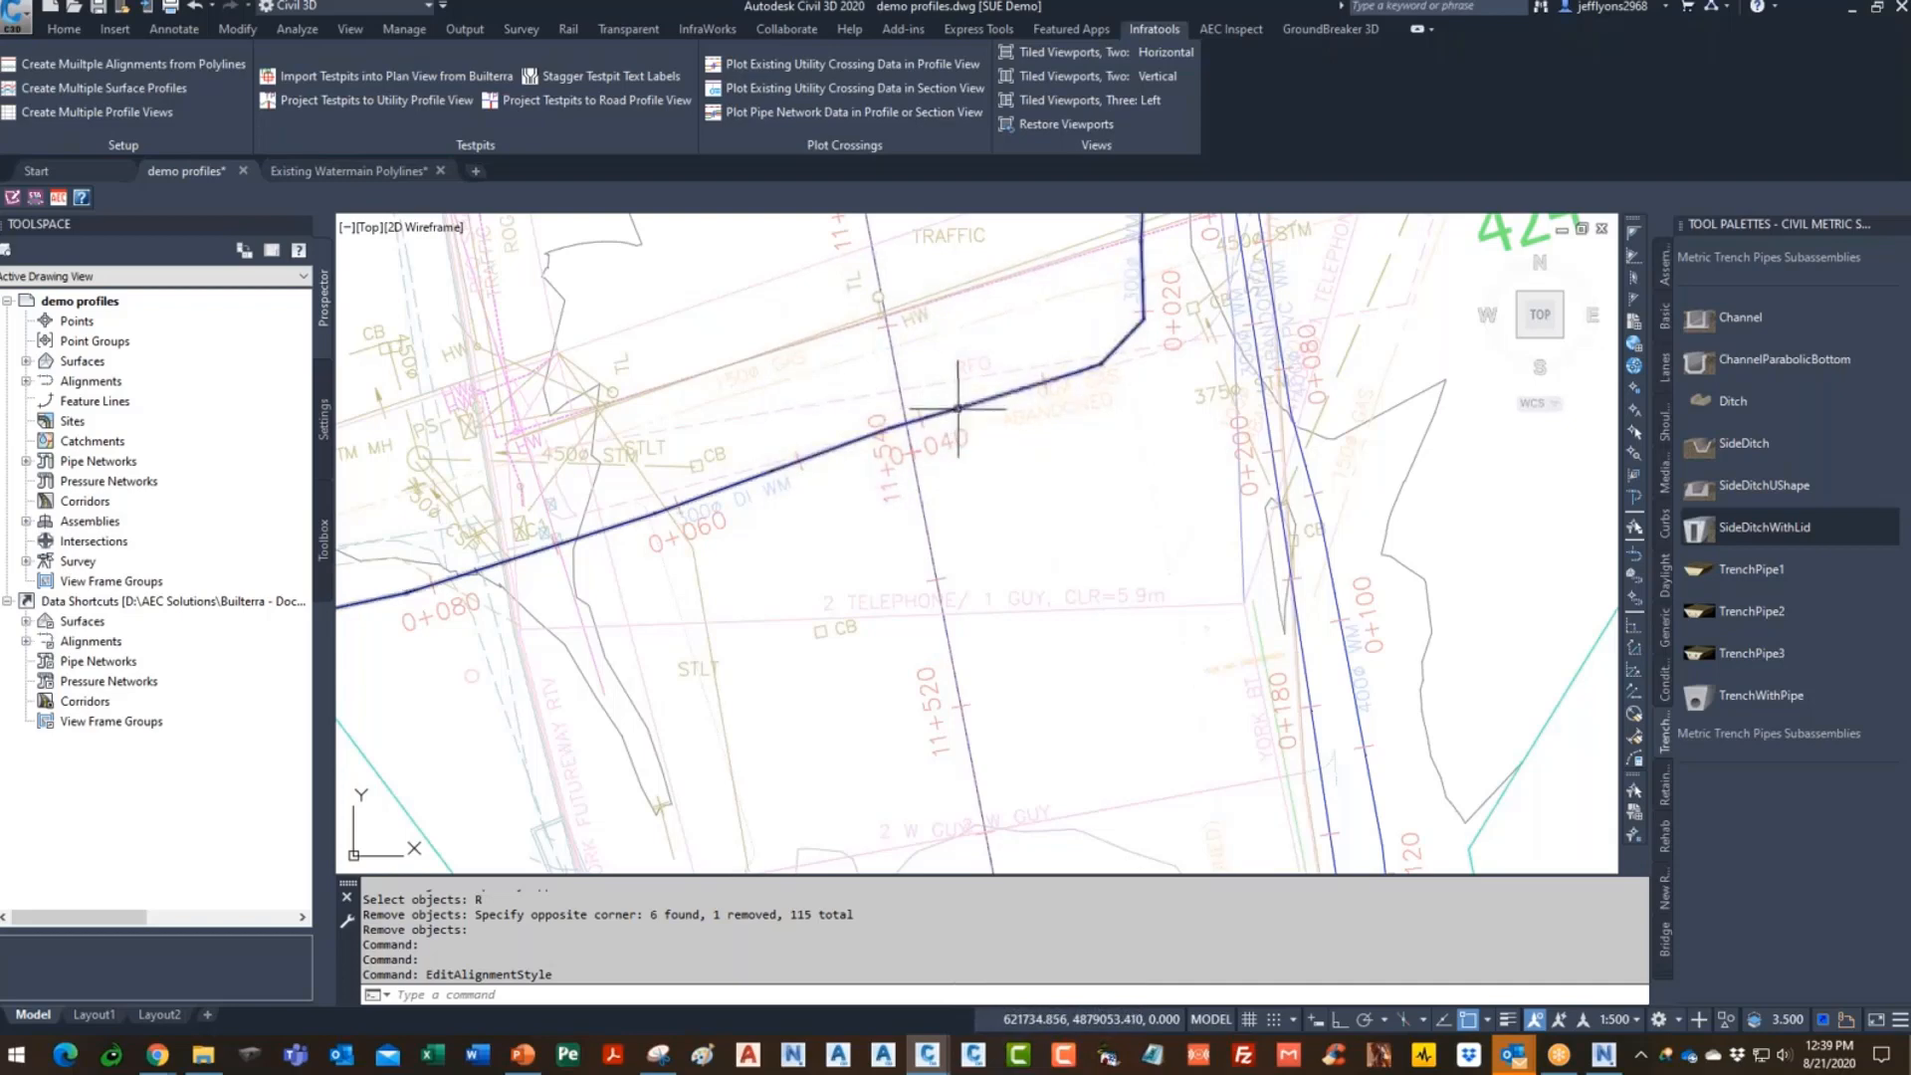
scroll(995, 398, "down", 5)
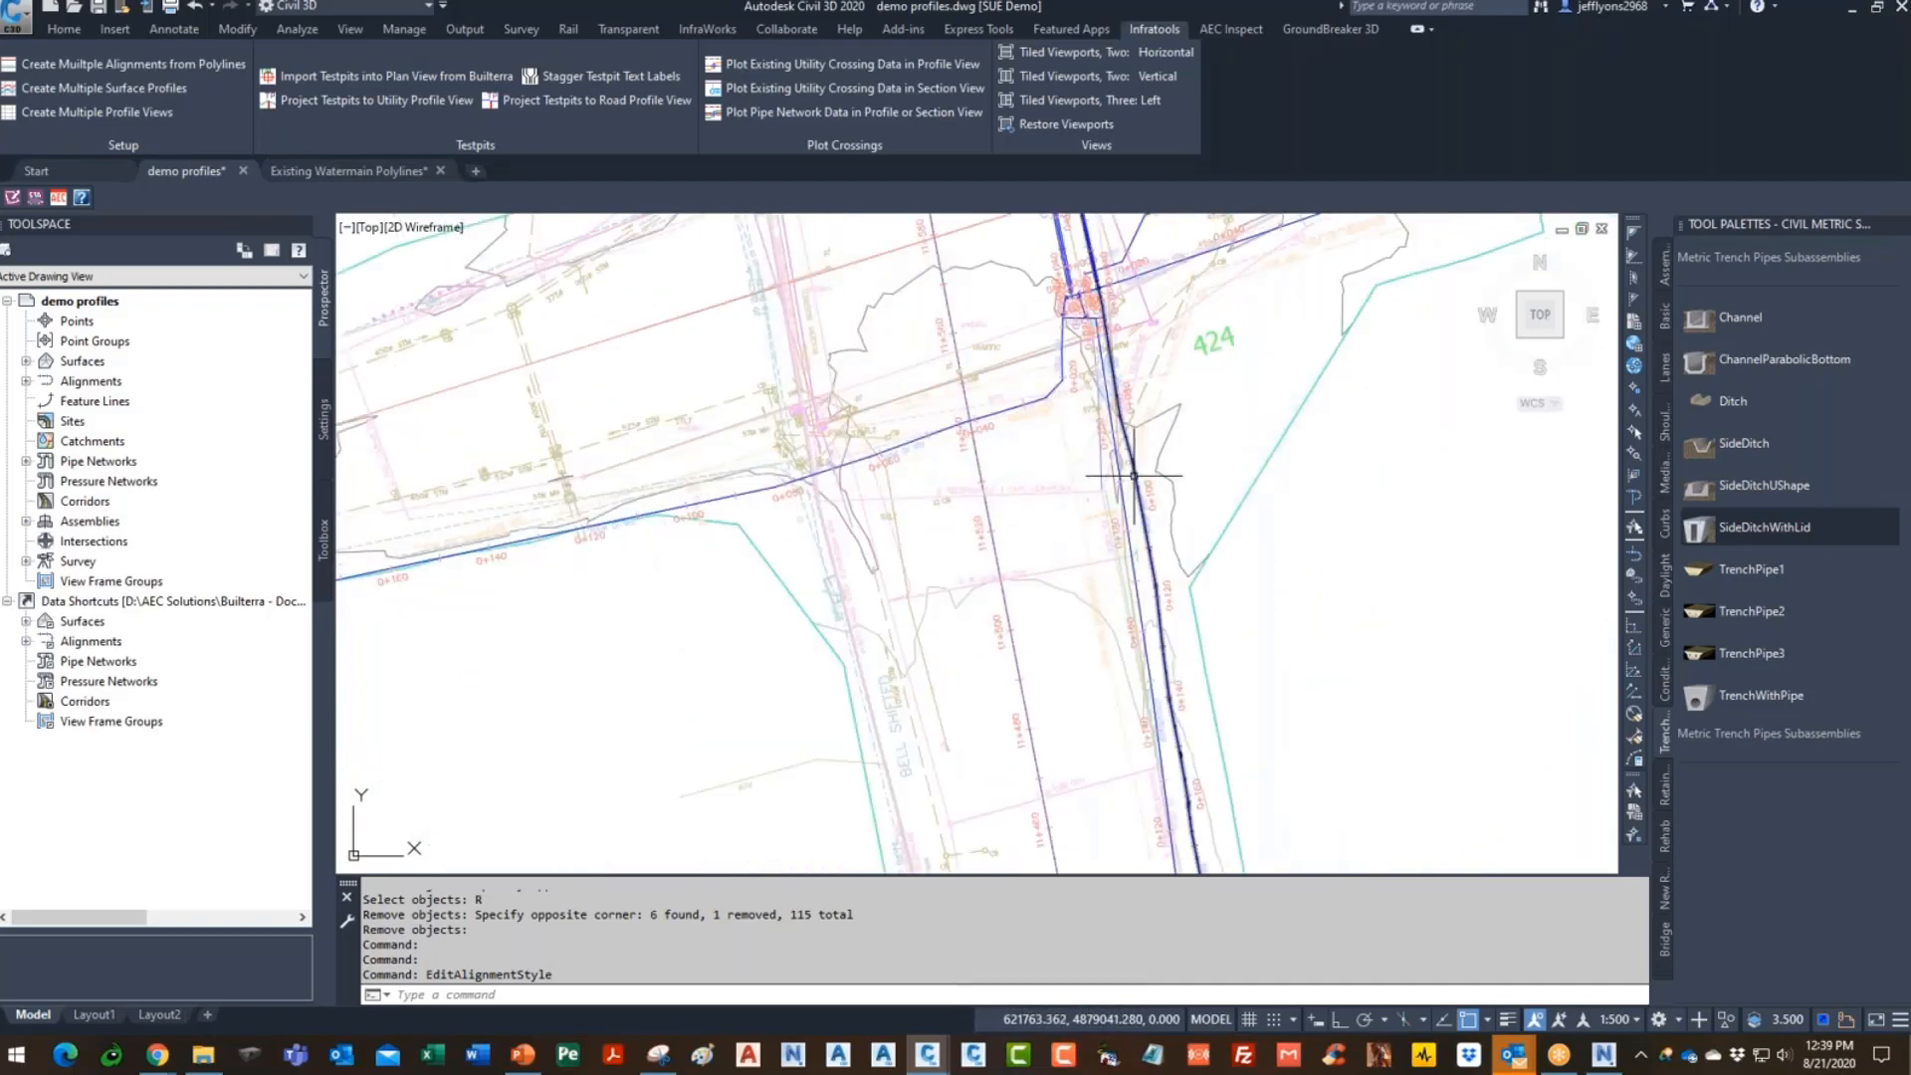
scroll(813, 607, "down", 3)
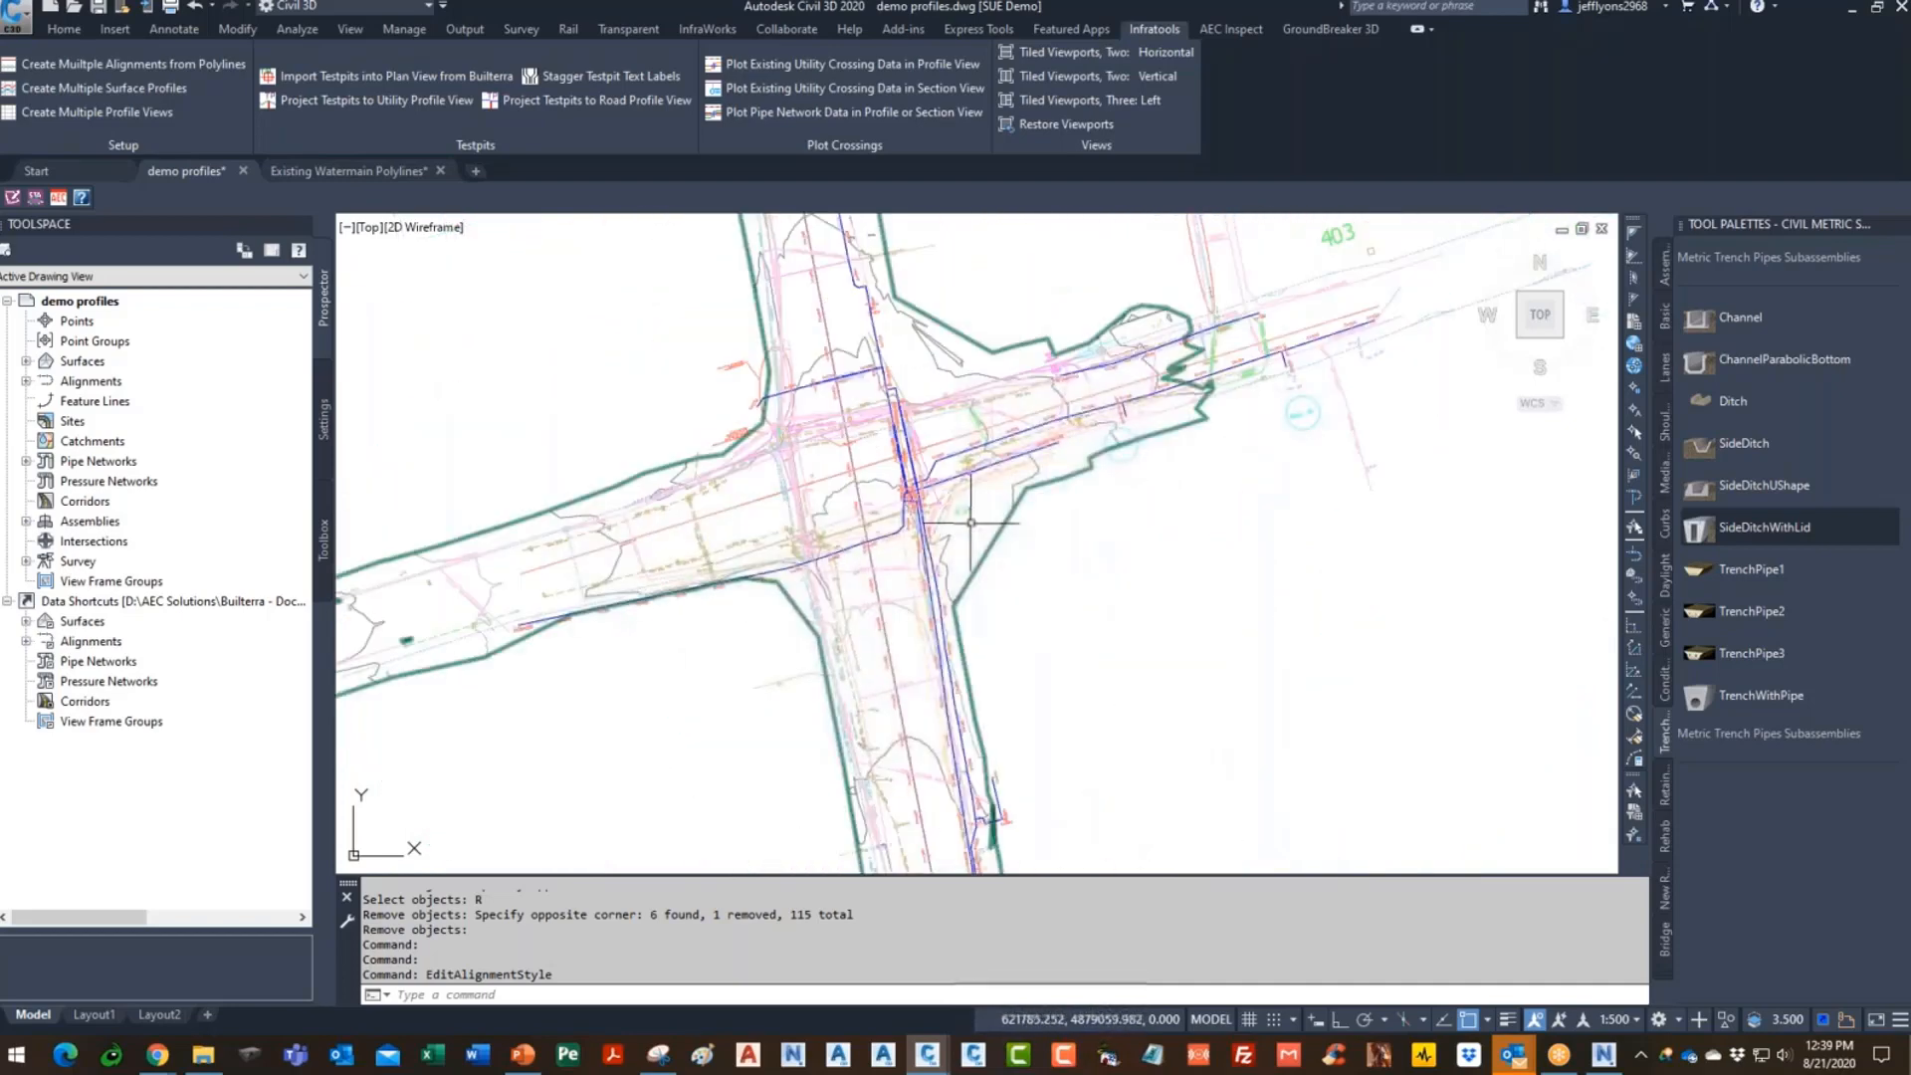
scroll(989, 416, "up", 3)
scroll(861, 429, "up", 6)
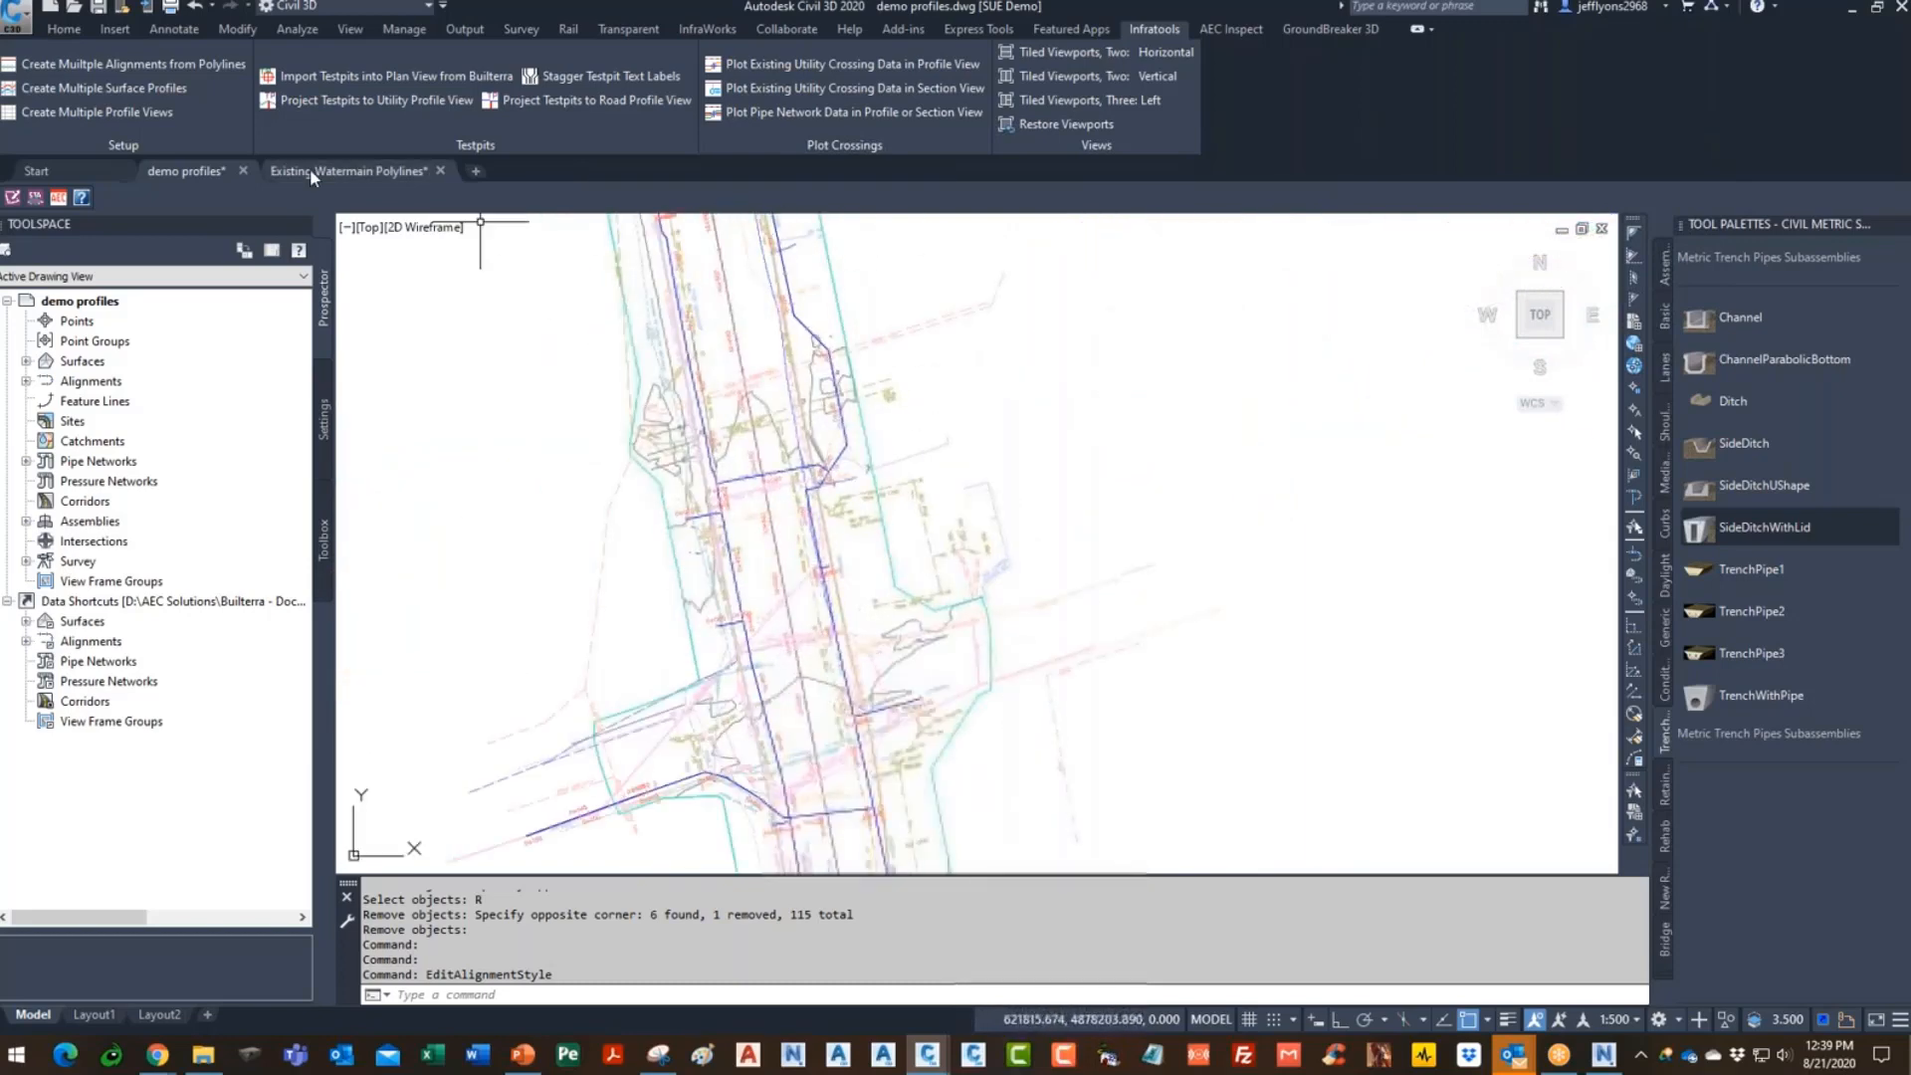
- Create OG-suffixed surface profiles from the surface for all window-selected watermain alignments
left_click(147, 87)
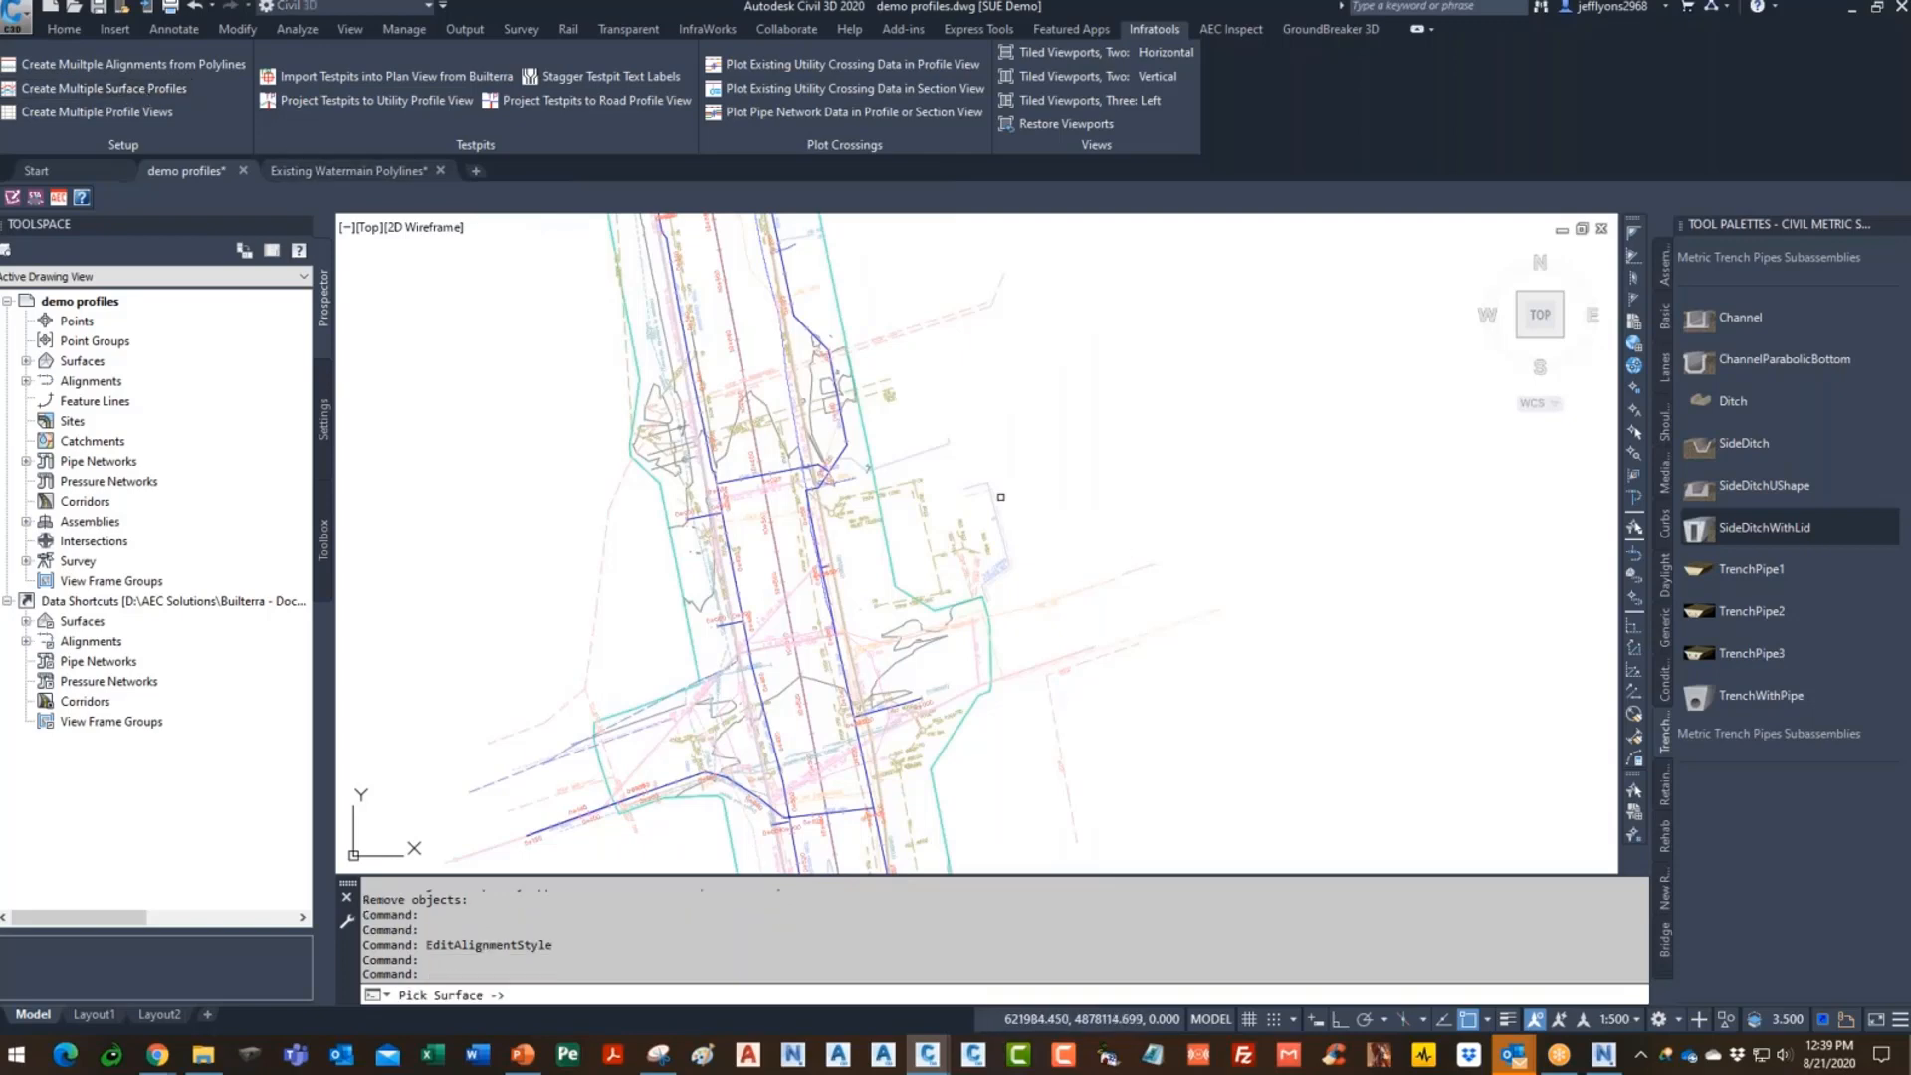
scroll(1001, 496, "up", 5)
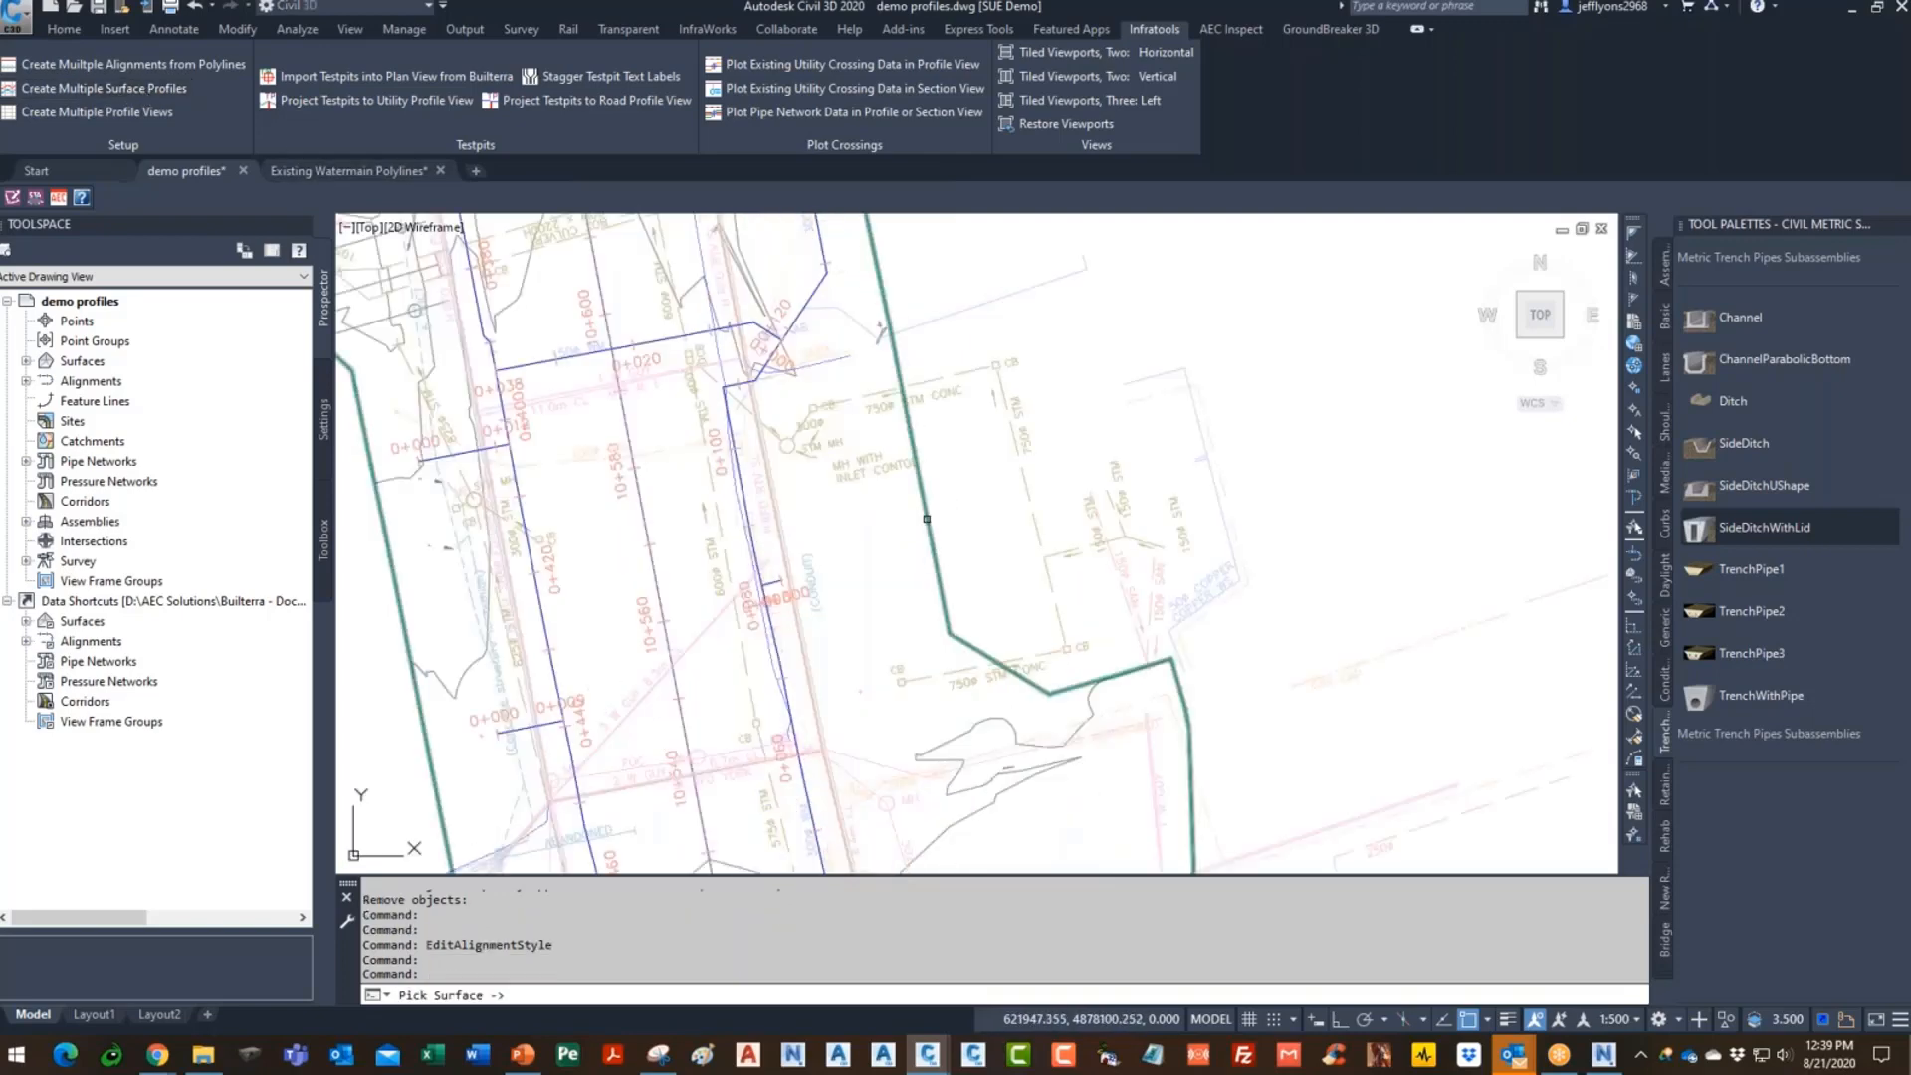
left_click(926, 519)
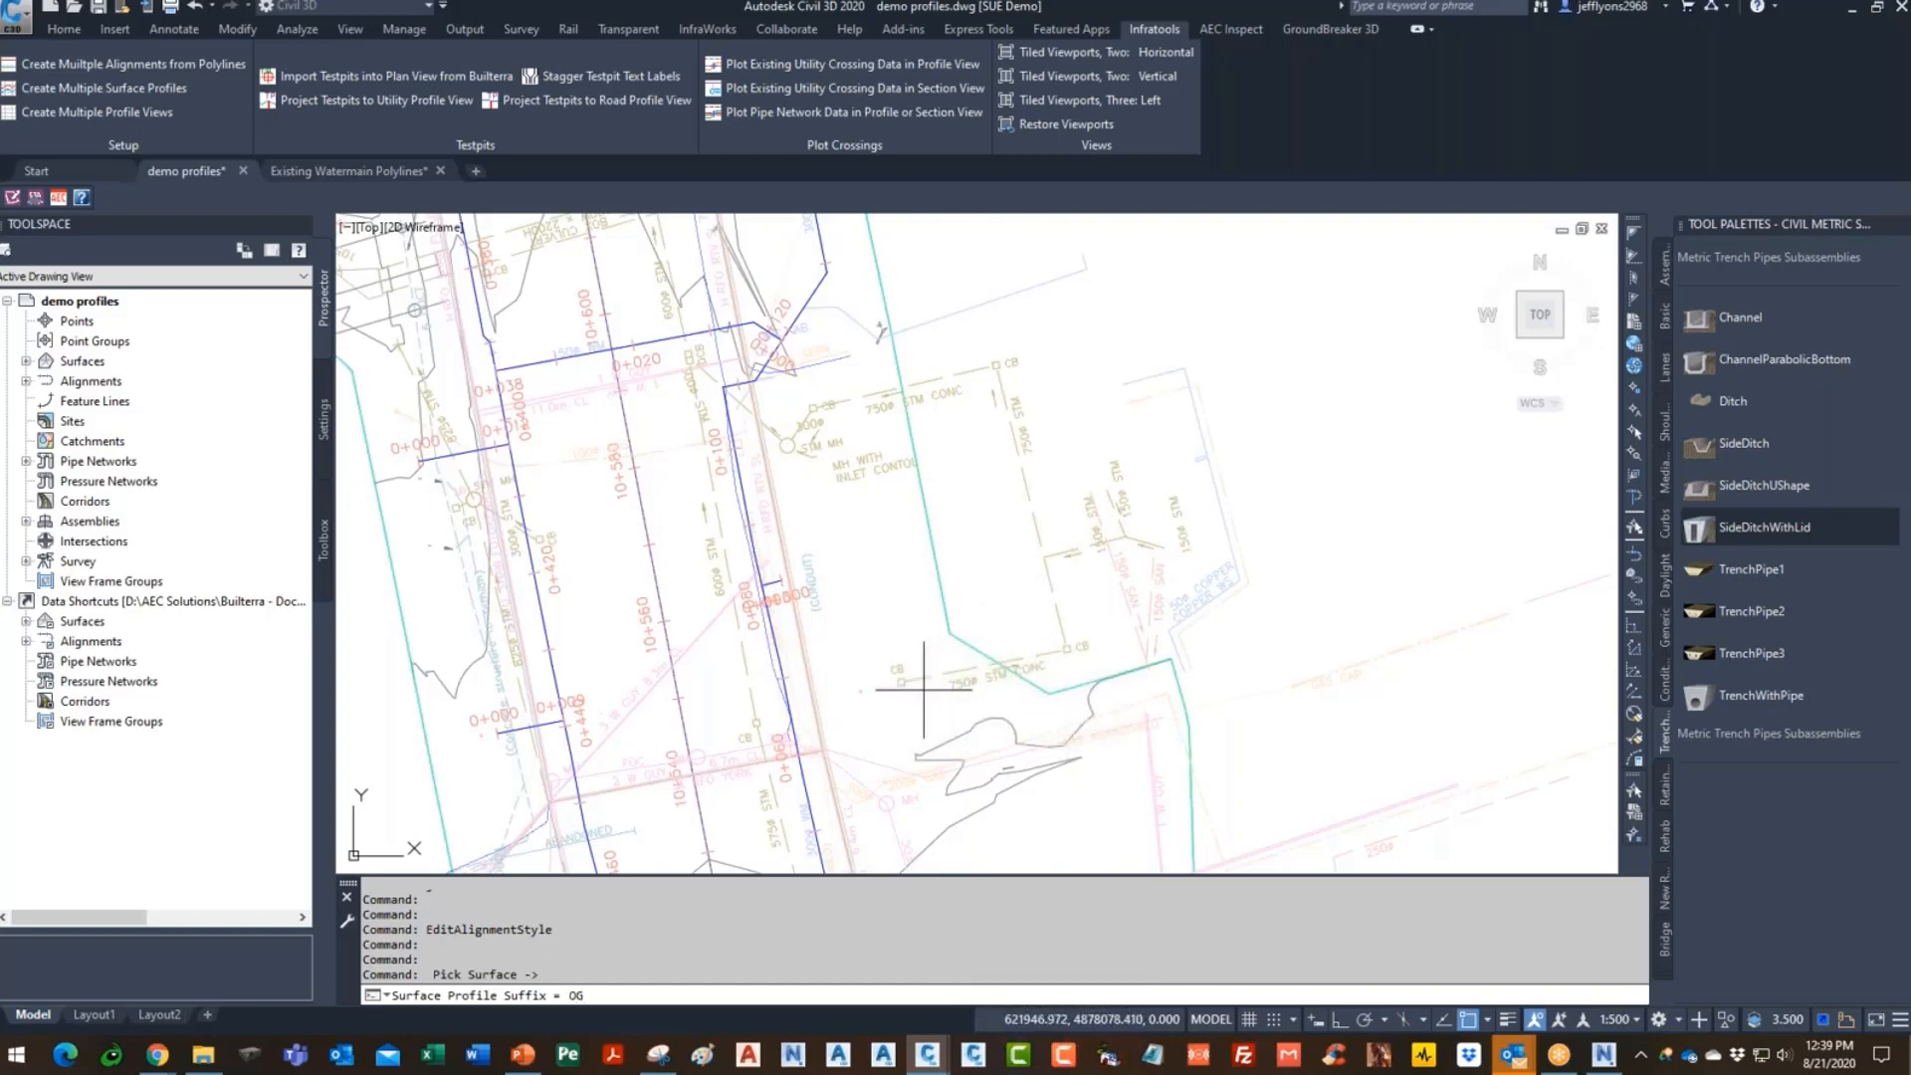
key("Return")
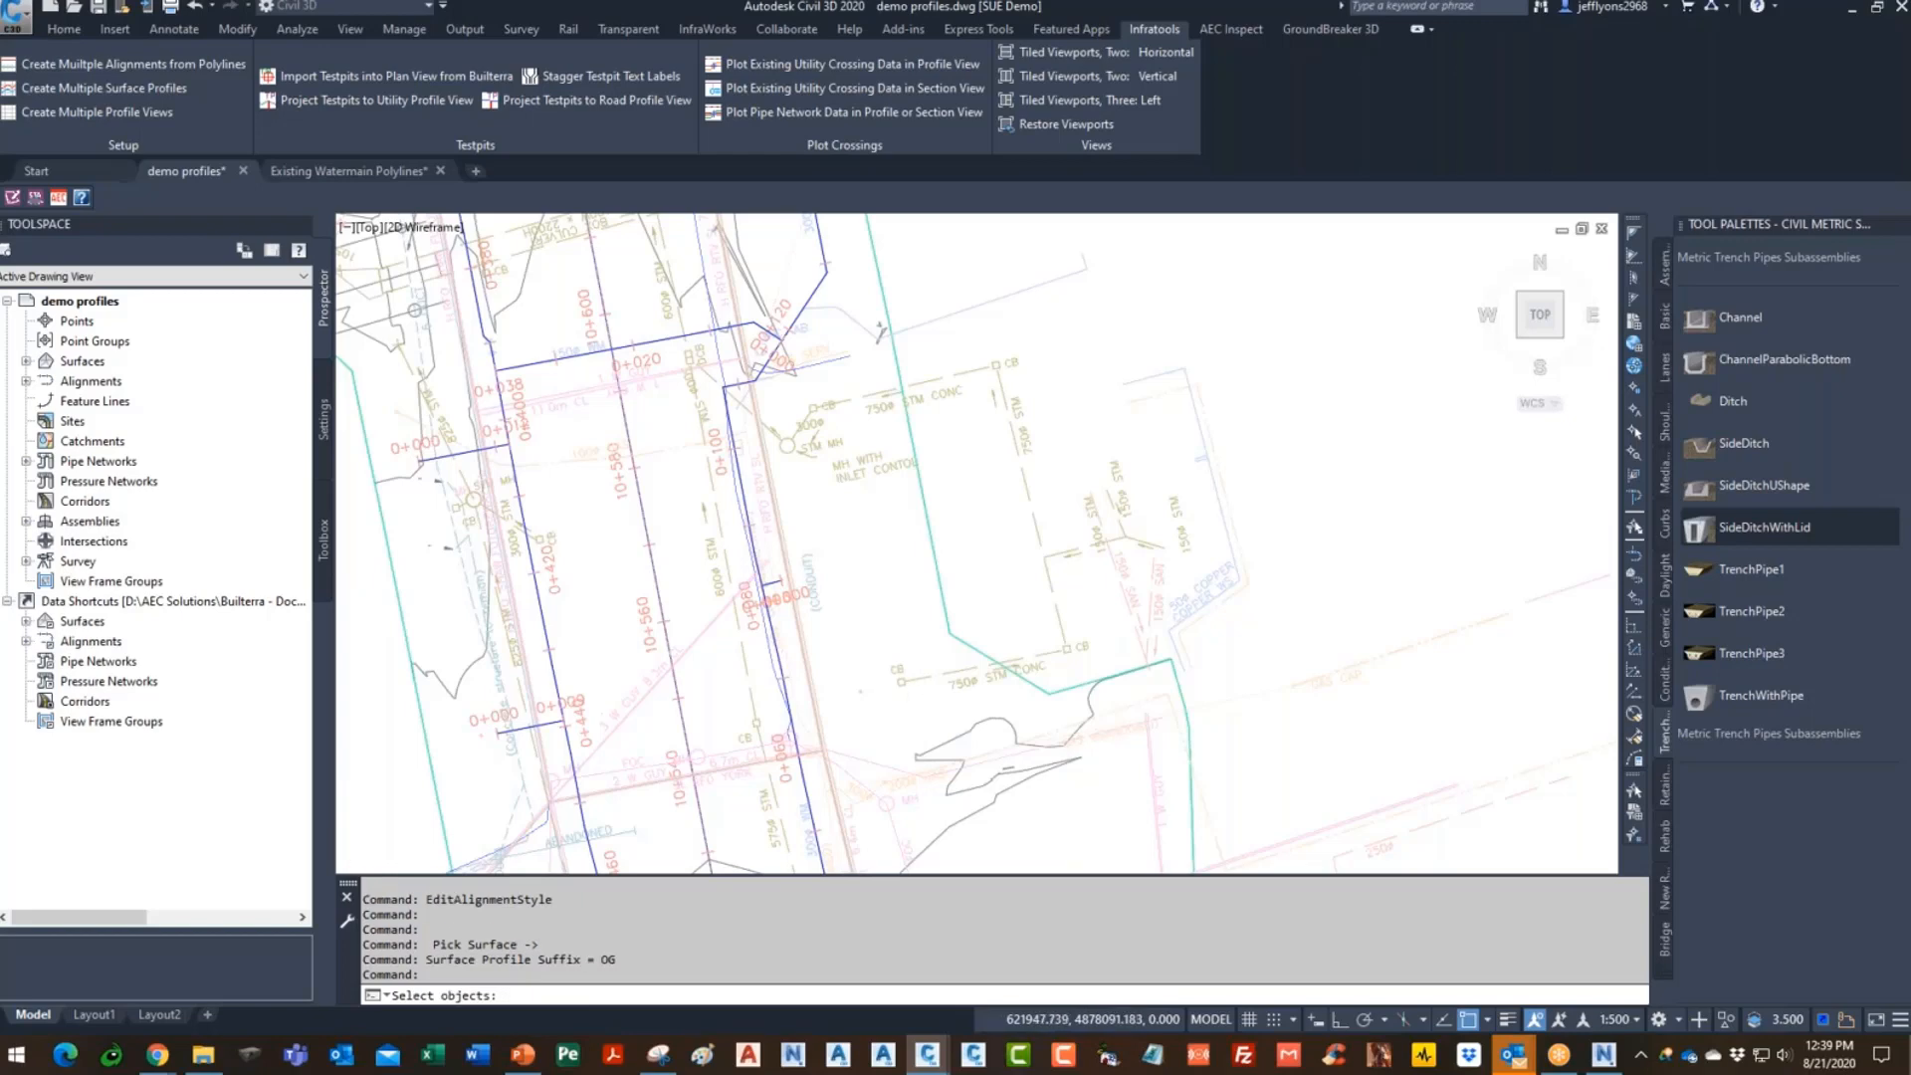
scroll(886, 484, "down", 10)
left_click(656, 793)
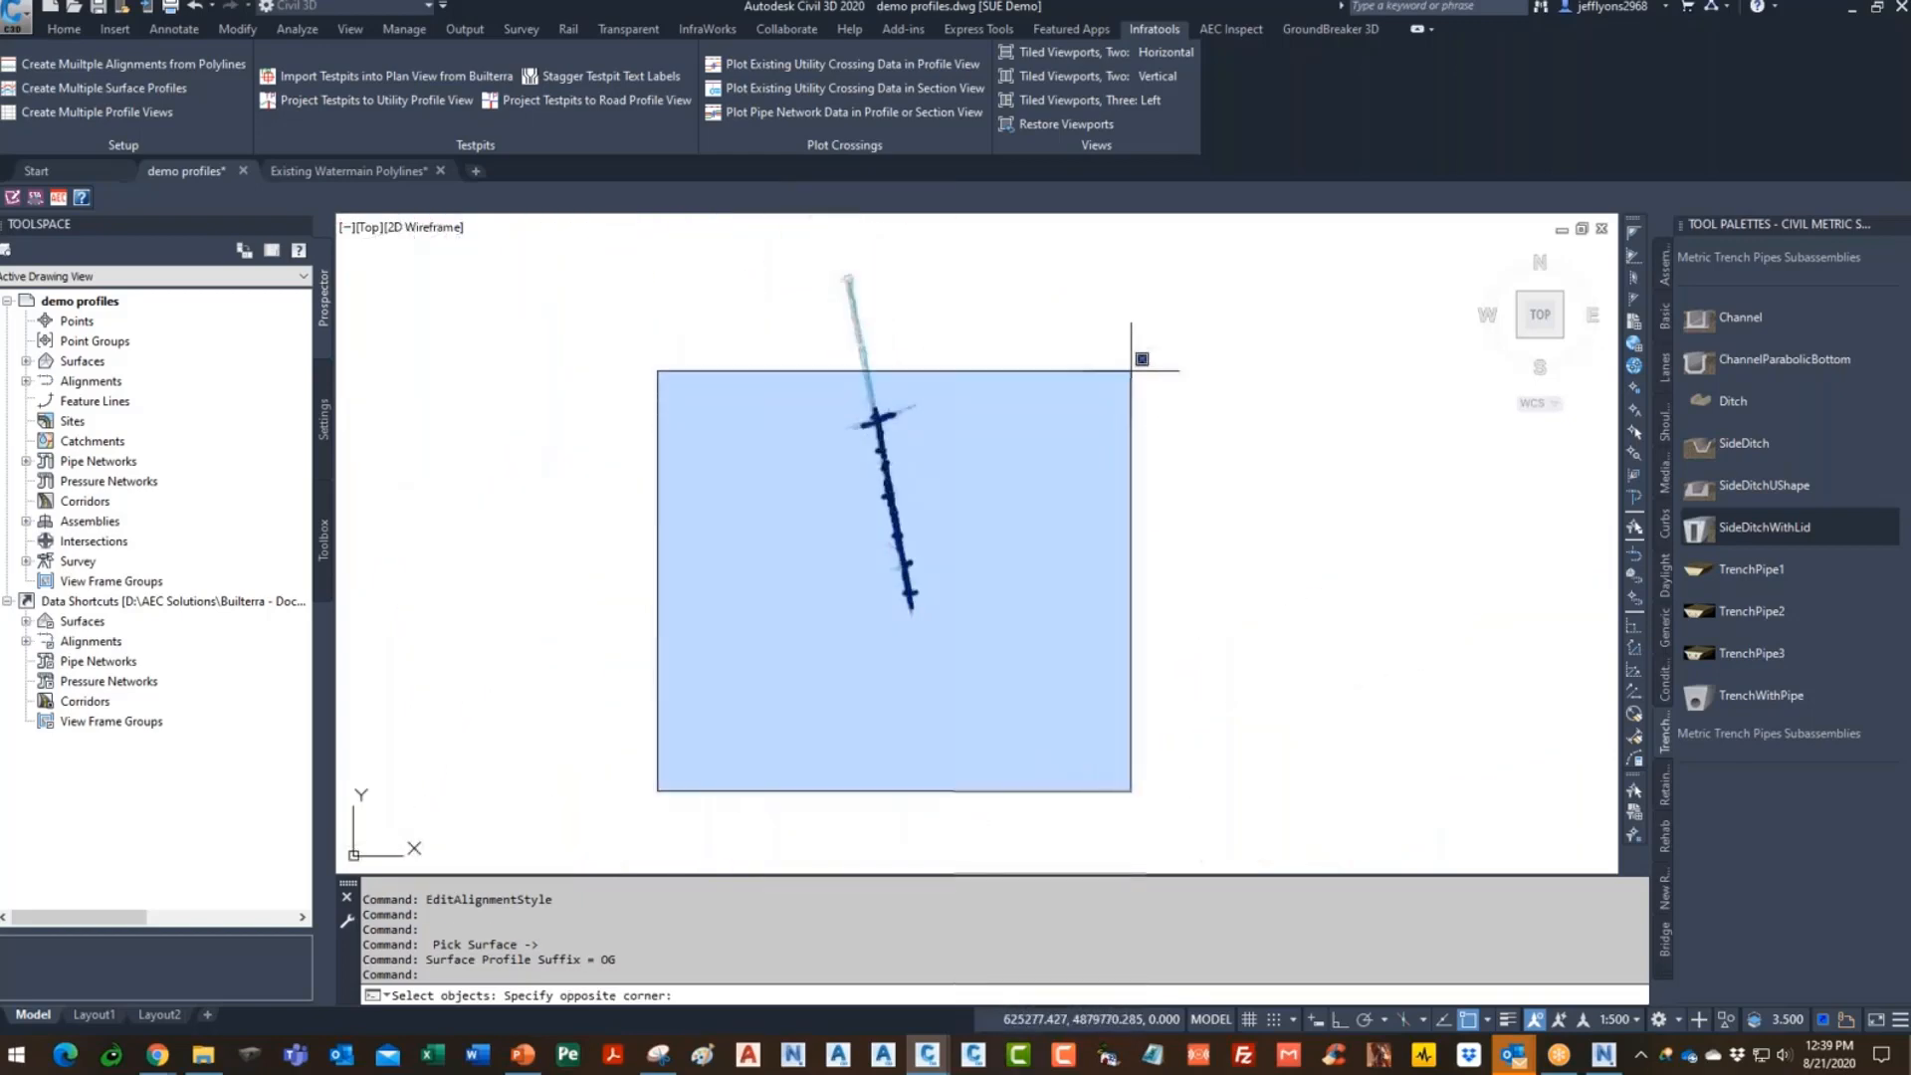
left_click(1175, 350)
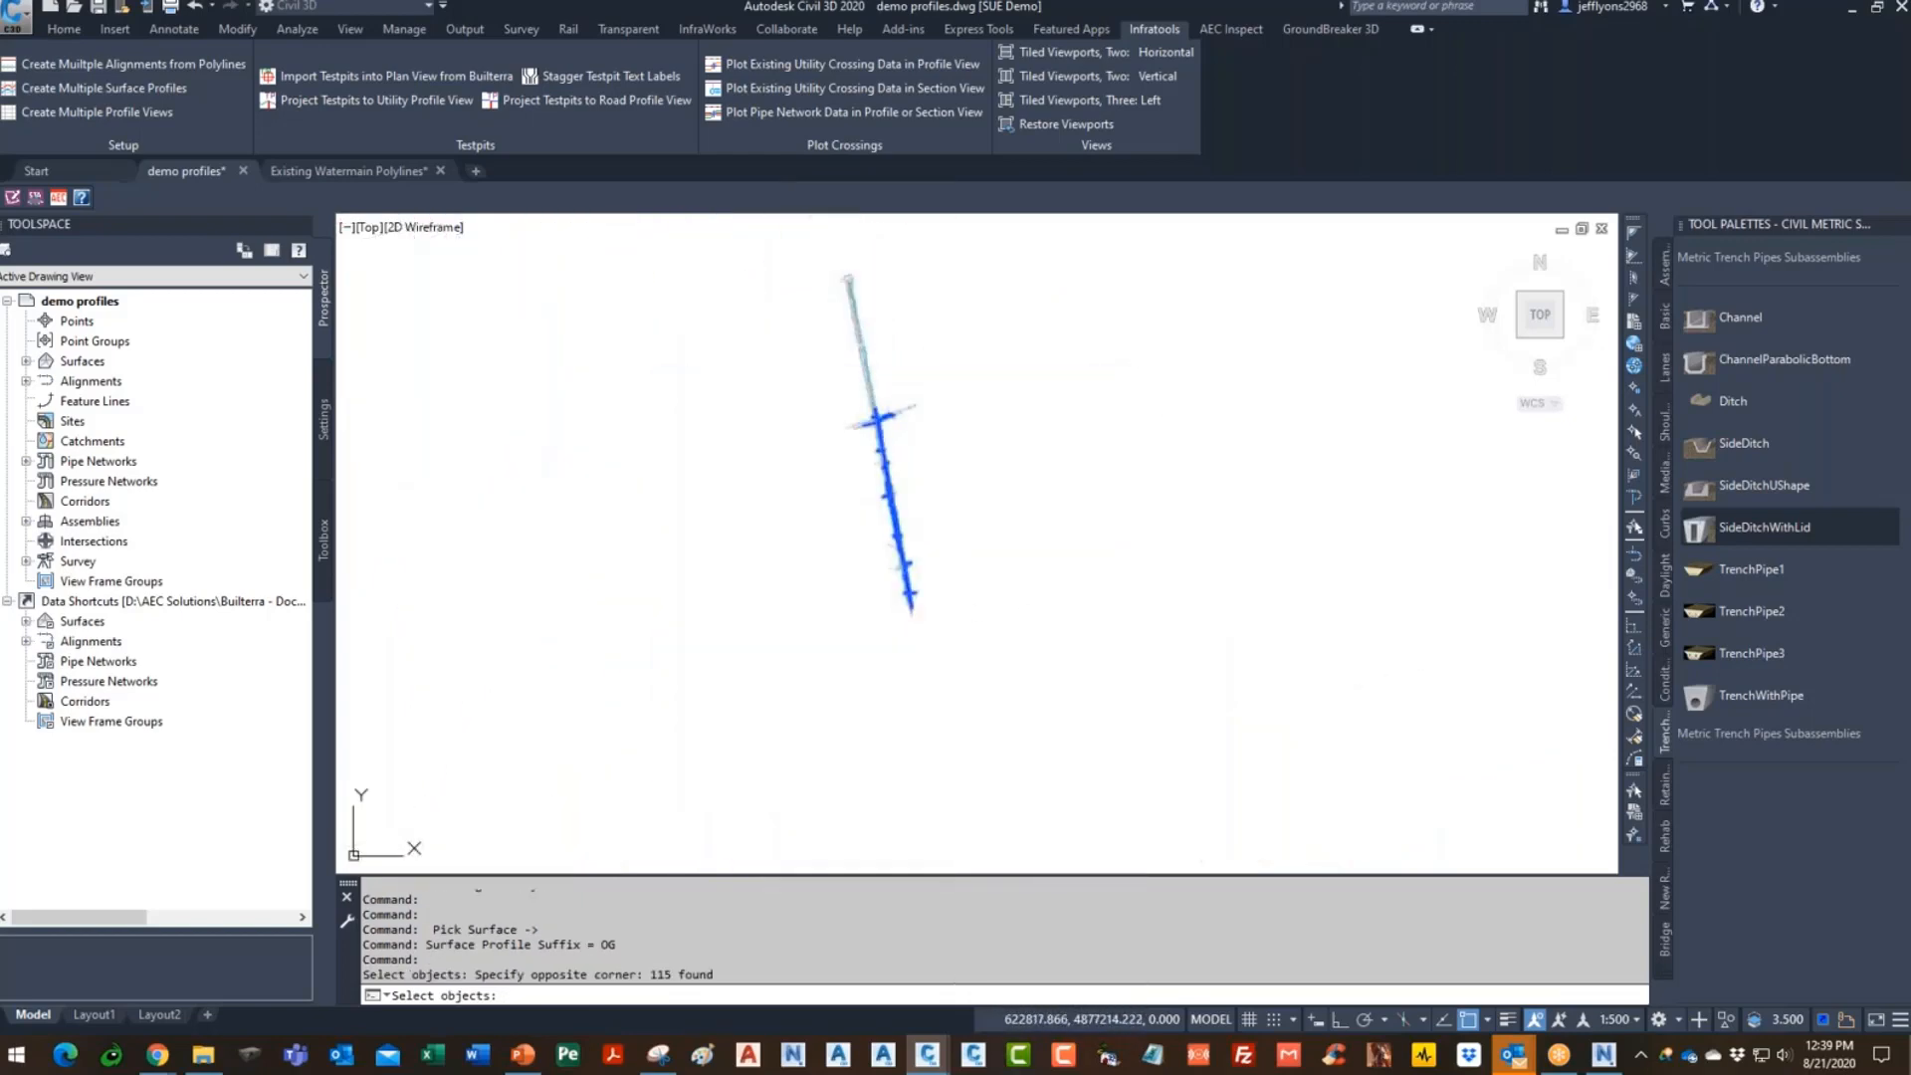
key("Return")
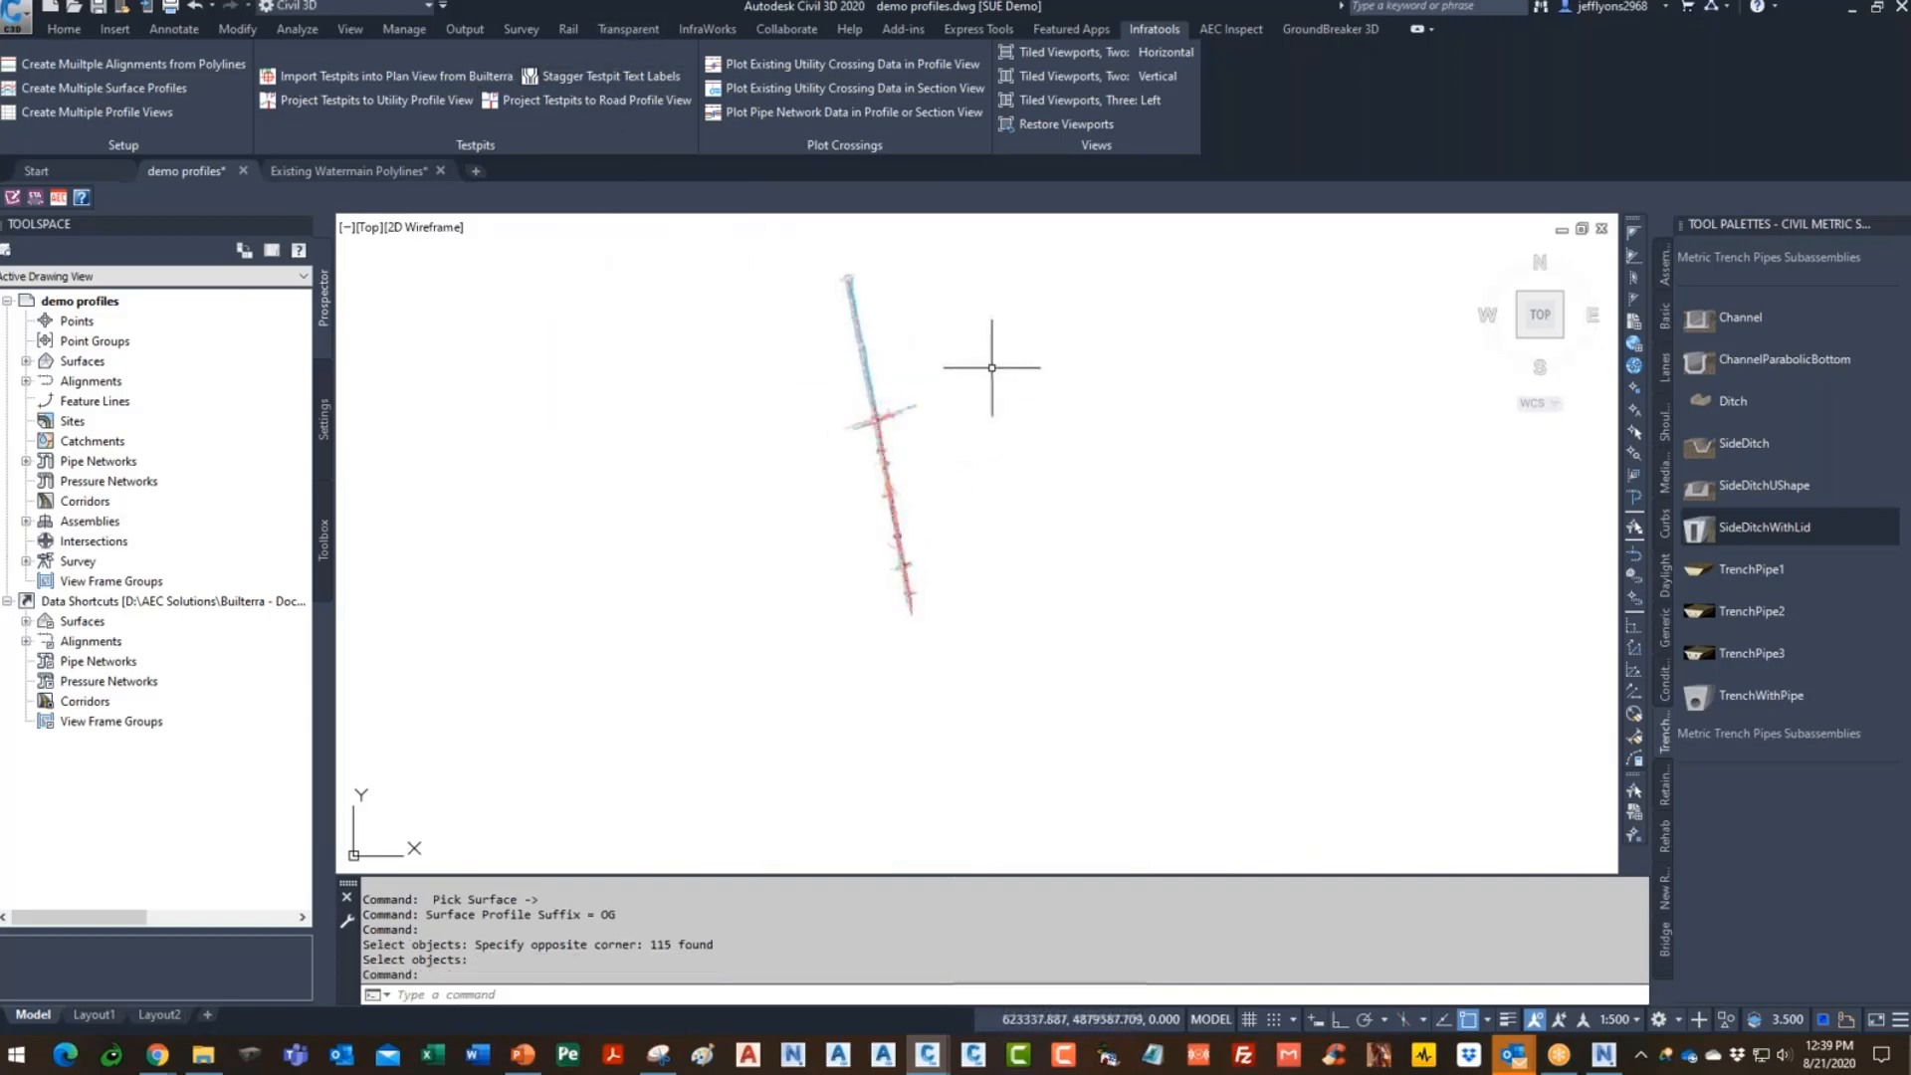
- Verify in Prospector that alignment EX WM--3 now has the EX WM--3-OG profile
scroll(896, 439, "up", 3)
scroll(898, 344, "up", 5)
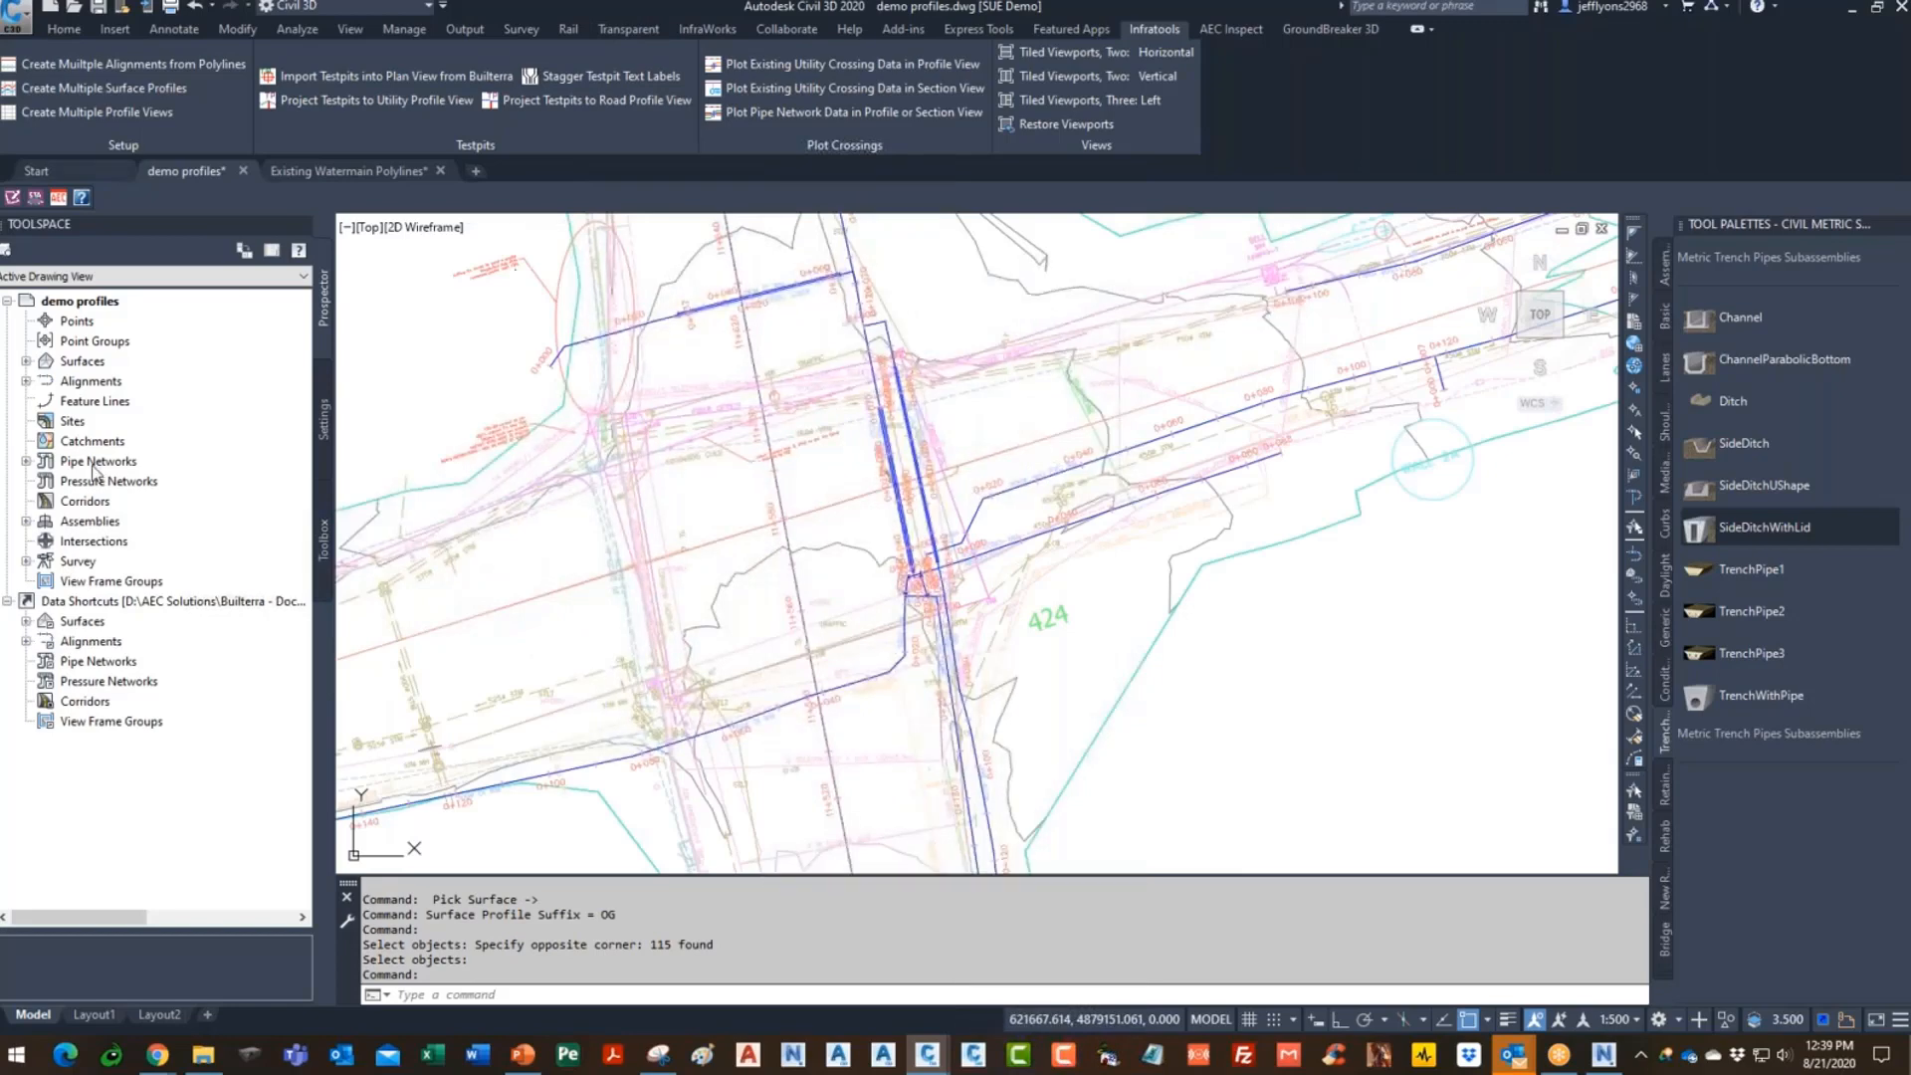
left_click(26, 381)
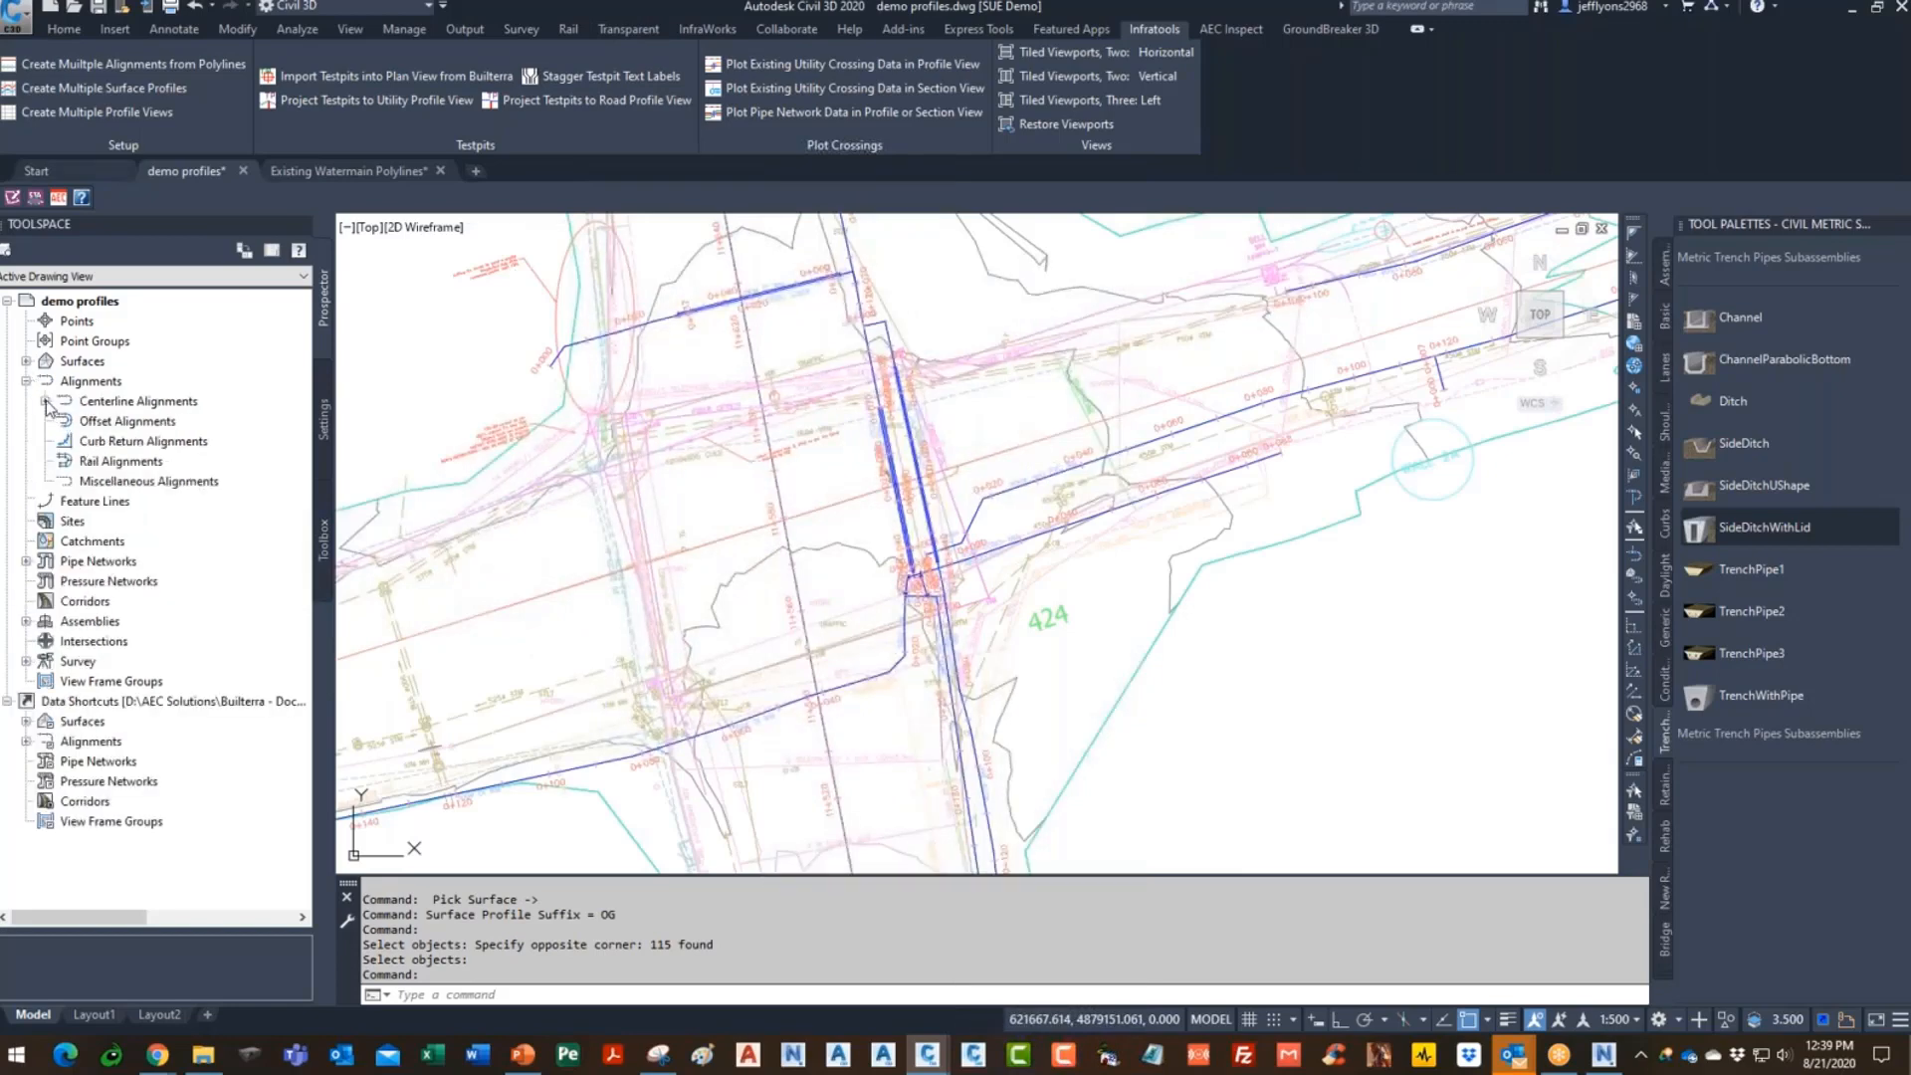
left_click(45, 401)
left_click(64, 381)
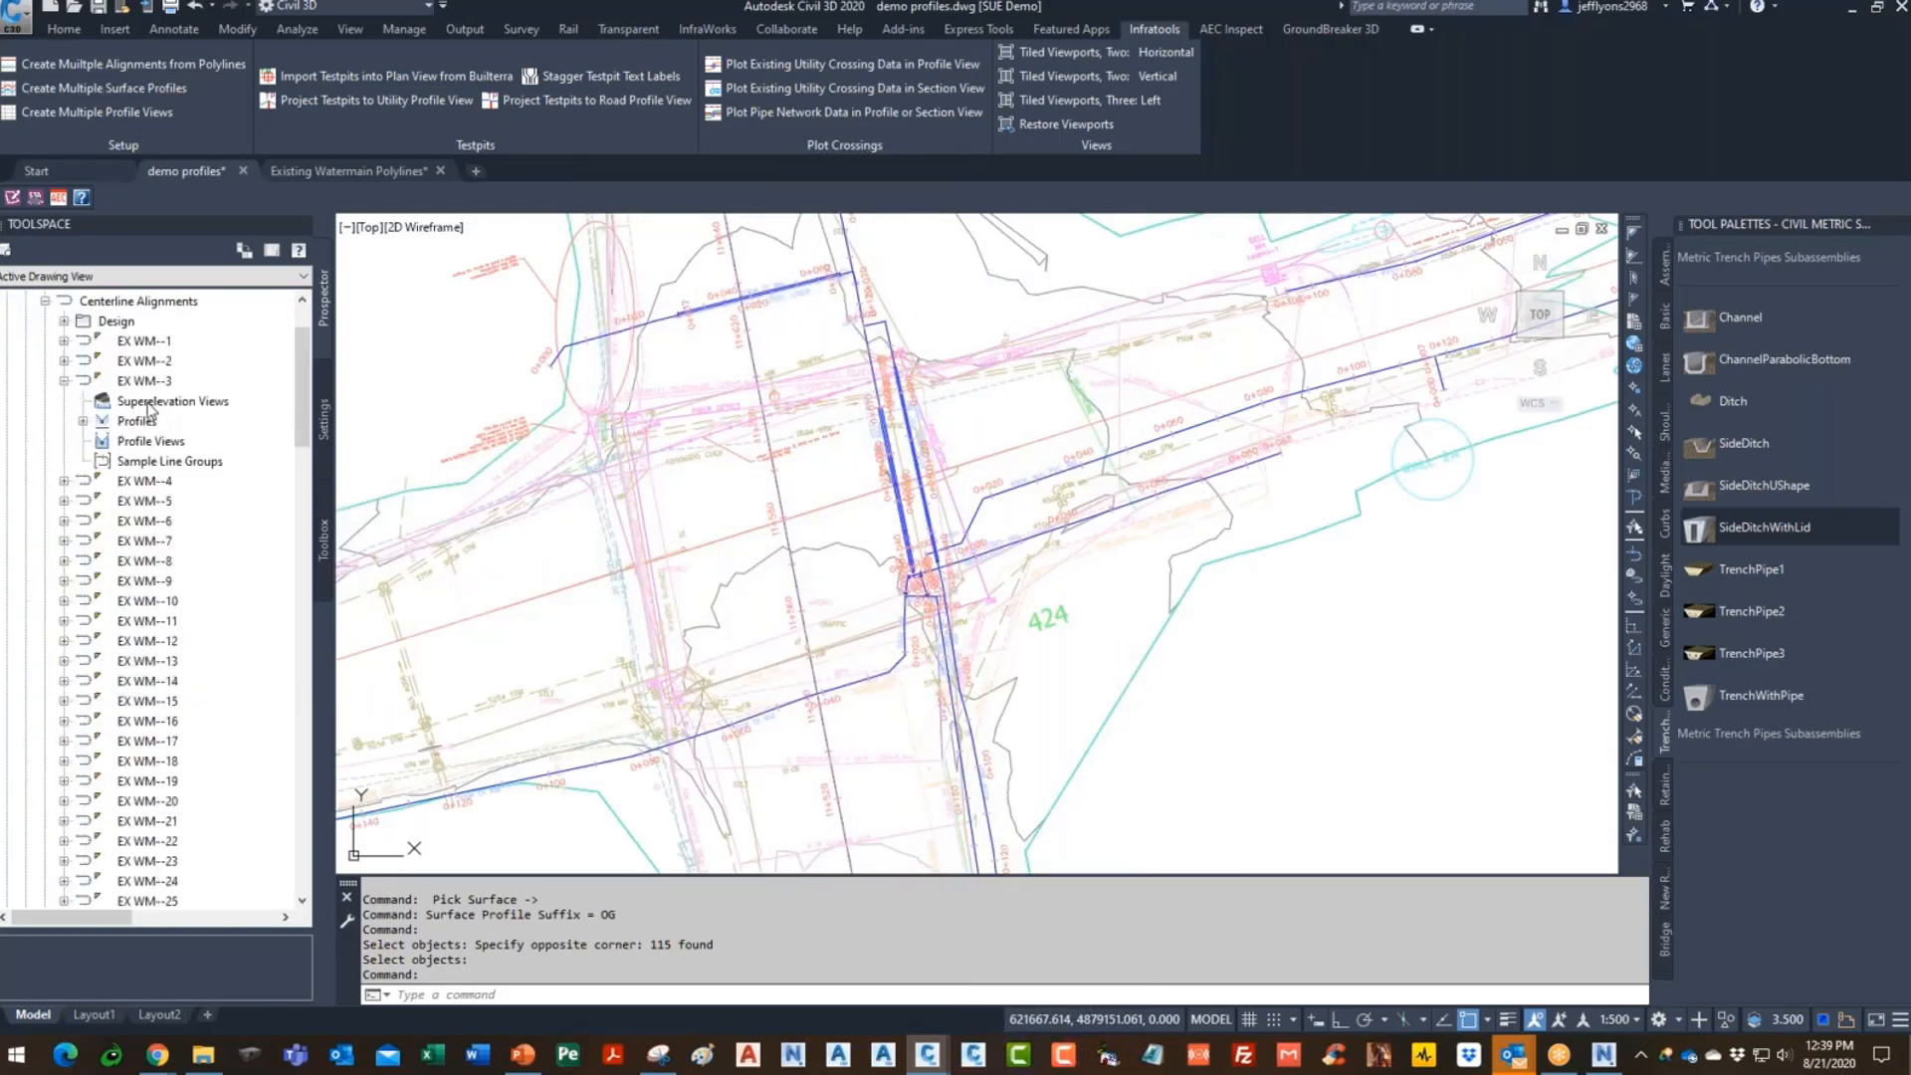
left_click(83, 421)
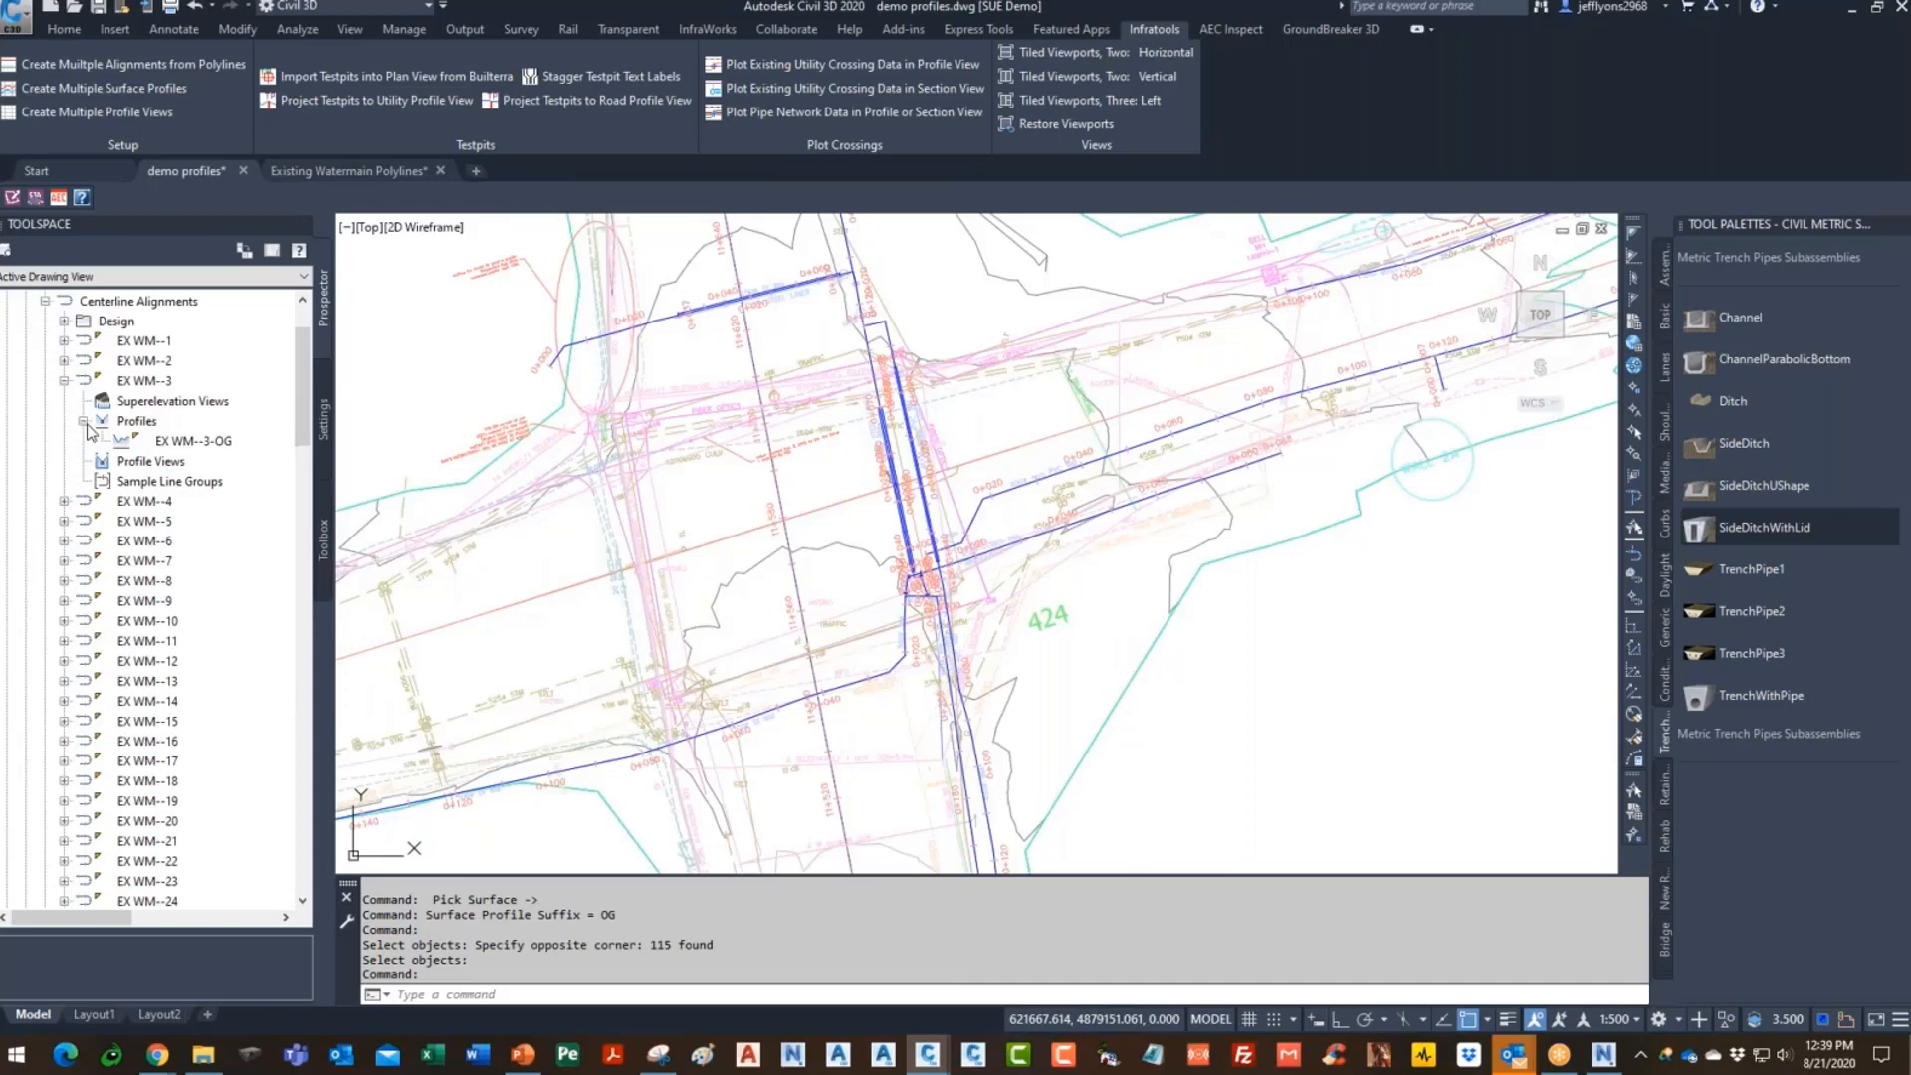
left_click(204, 448)
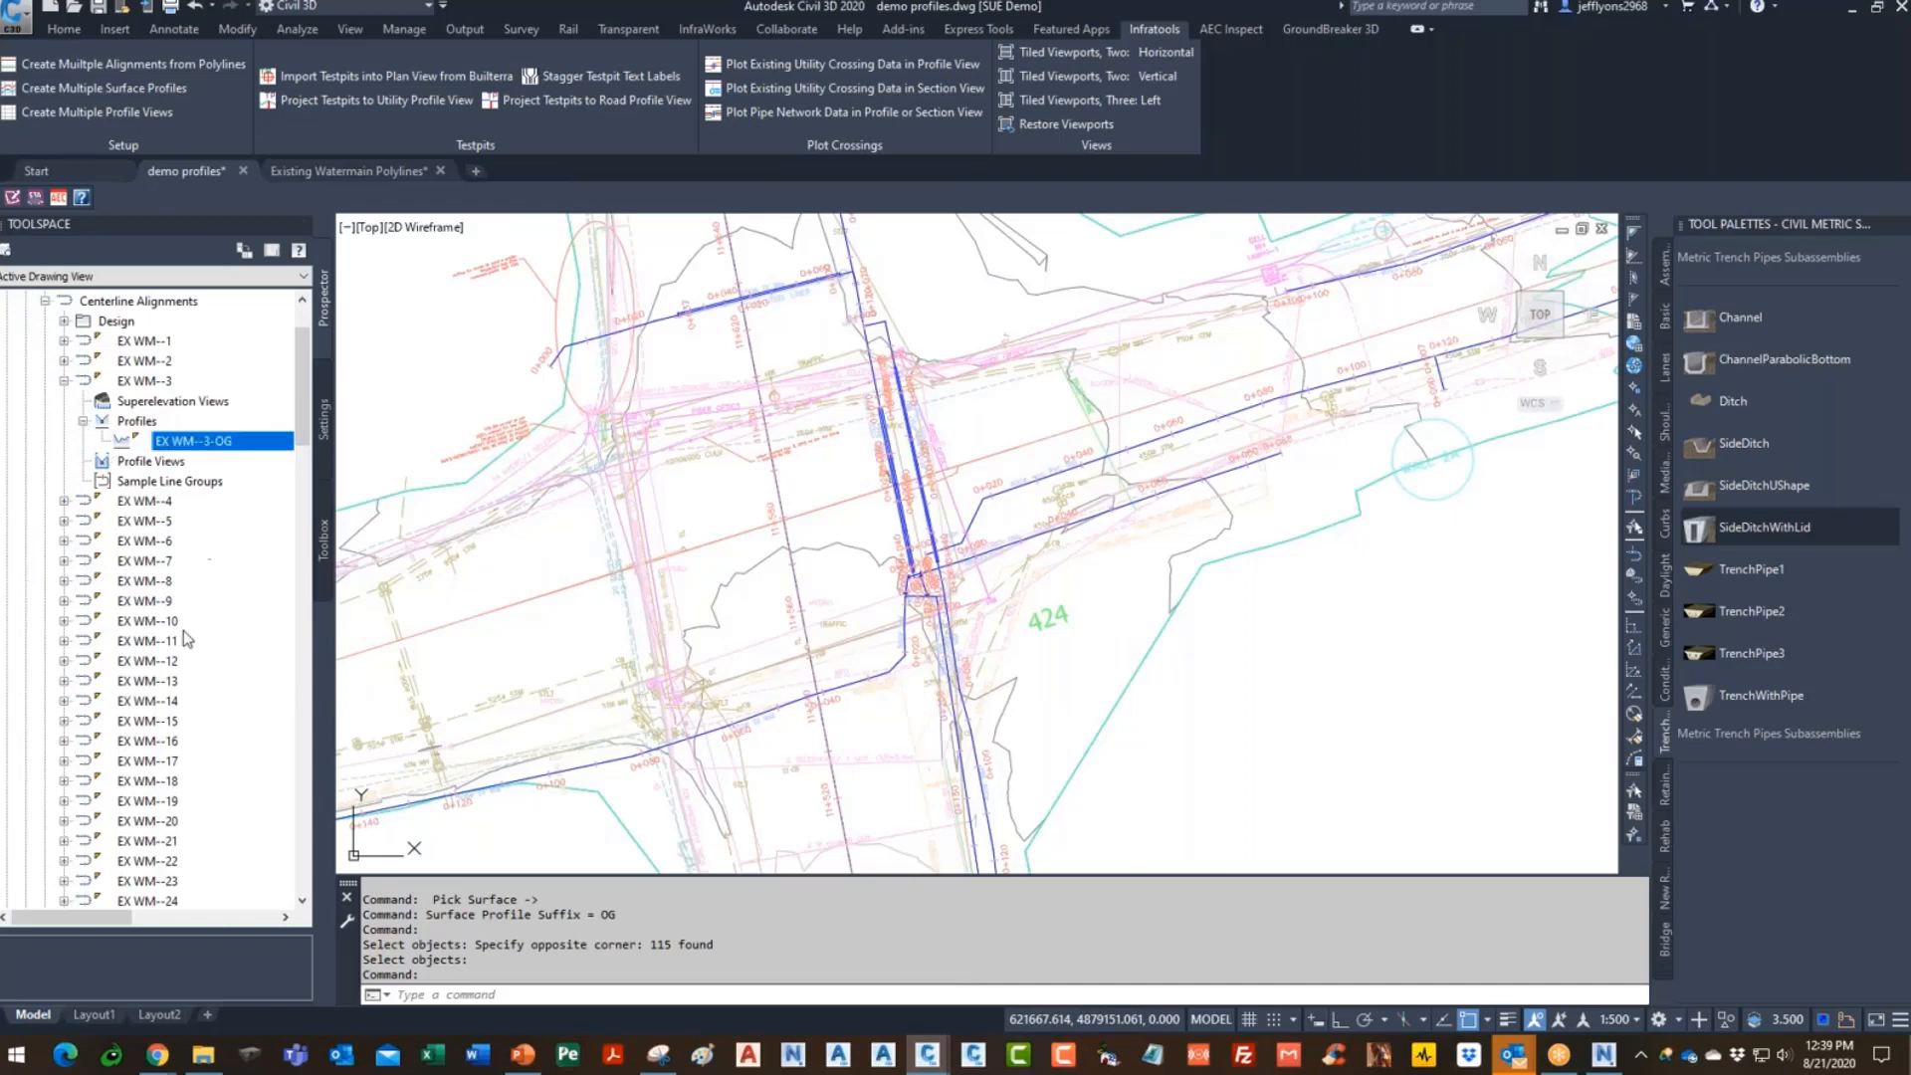
left_click(145, 385)
left_click(64, 384)
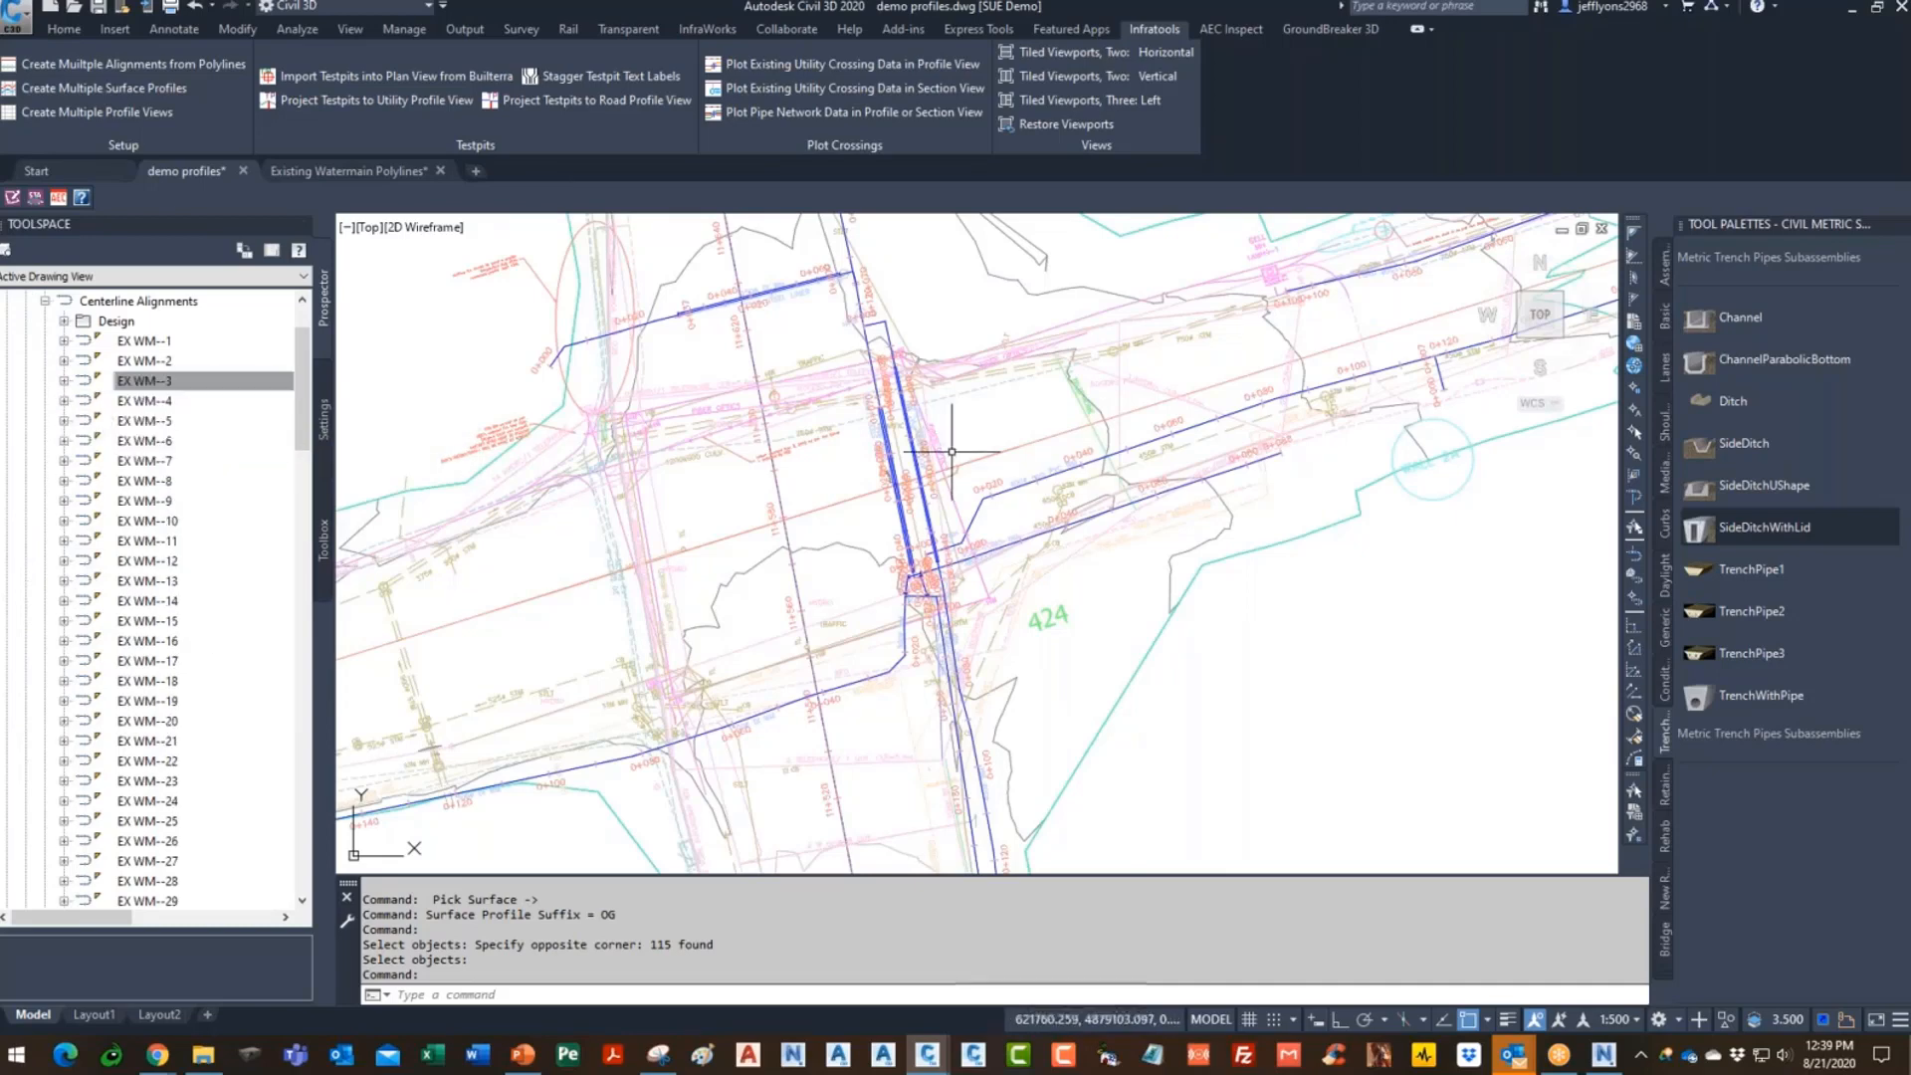
scroll(923, 478, "down", 14)
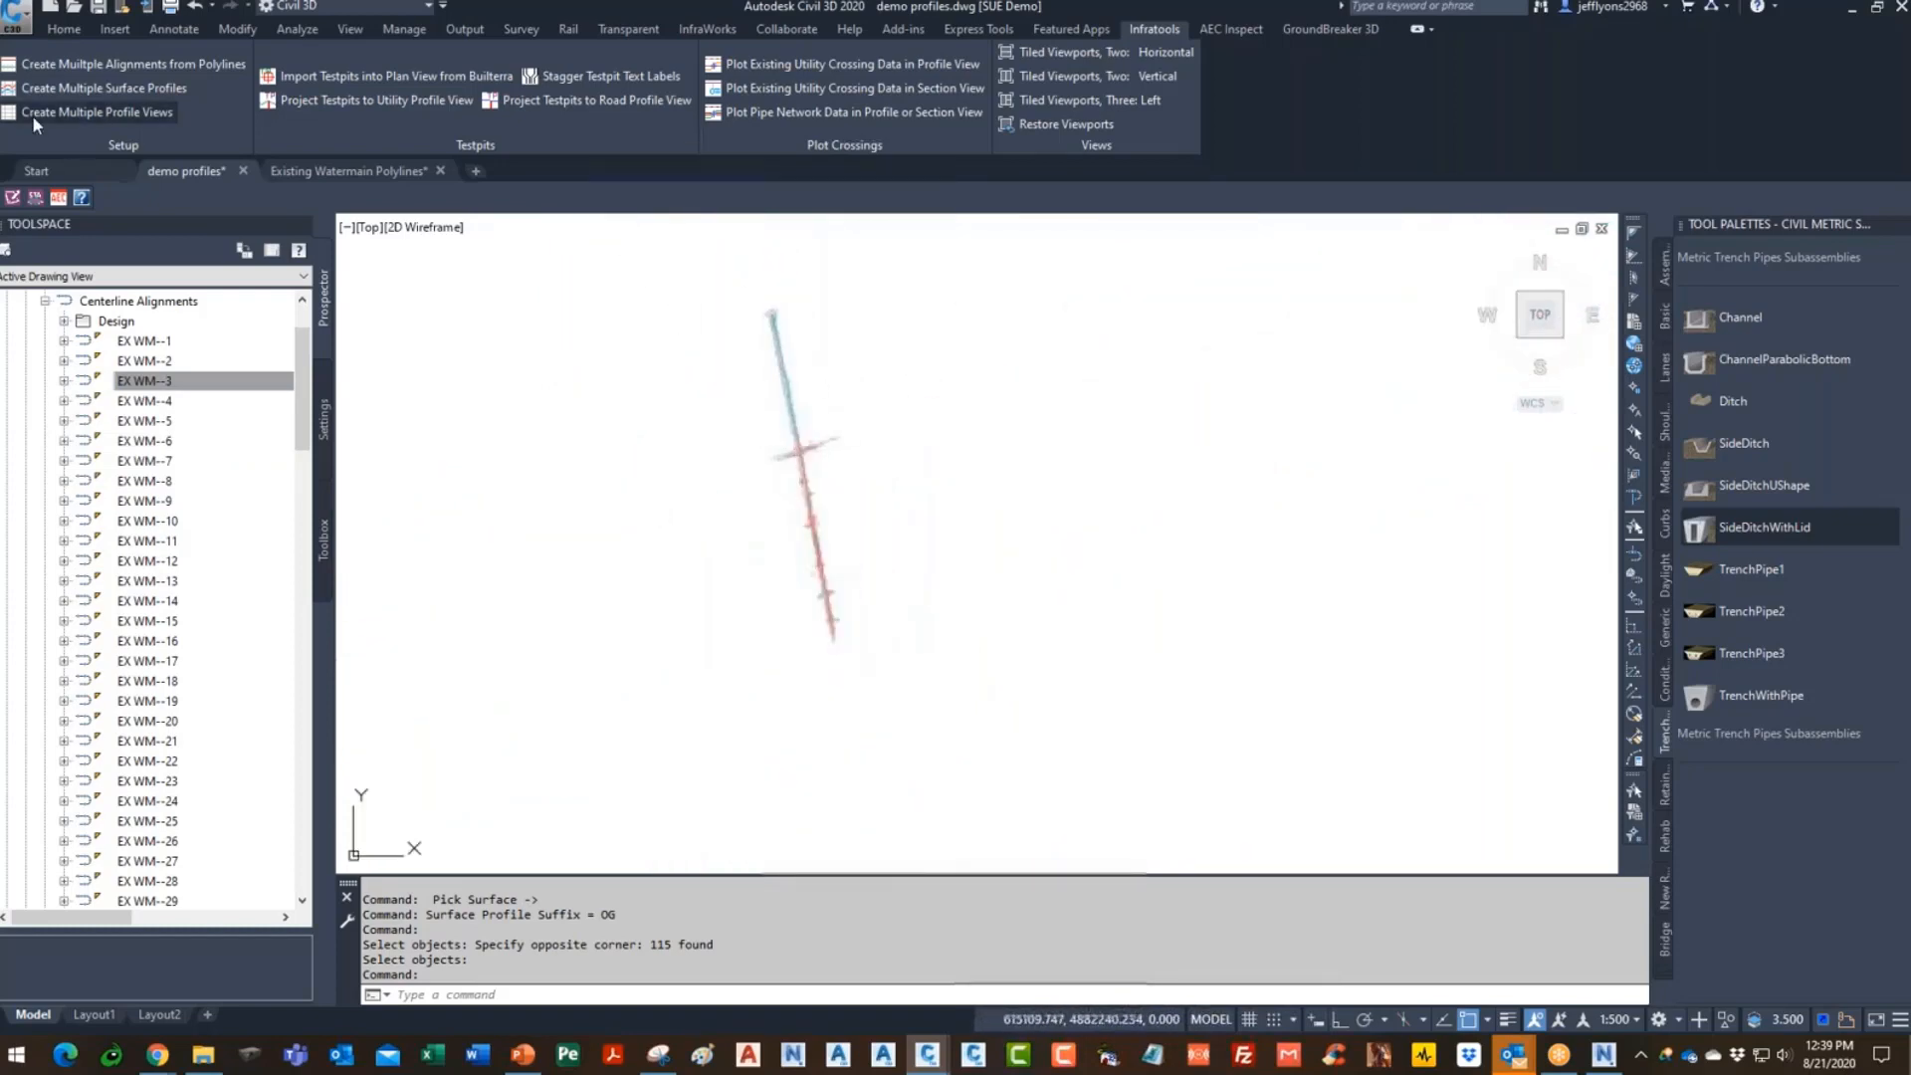
left_click(76, 111)
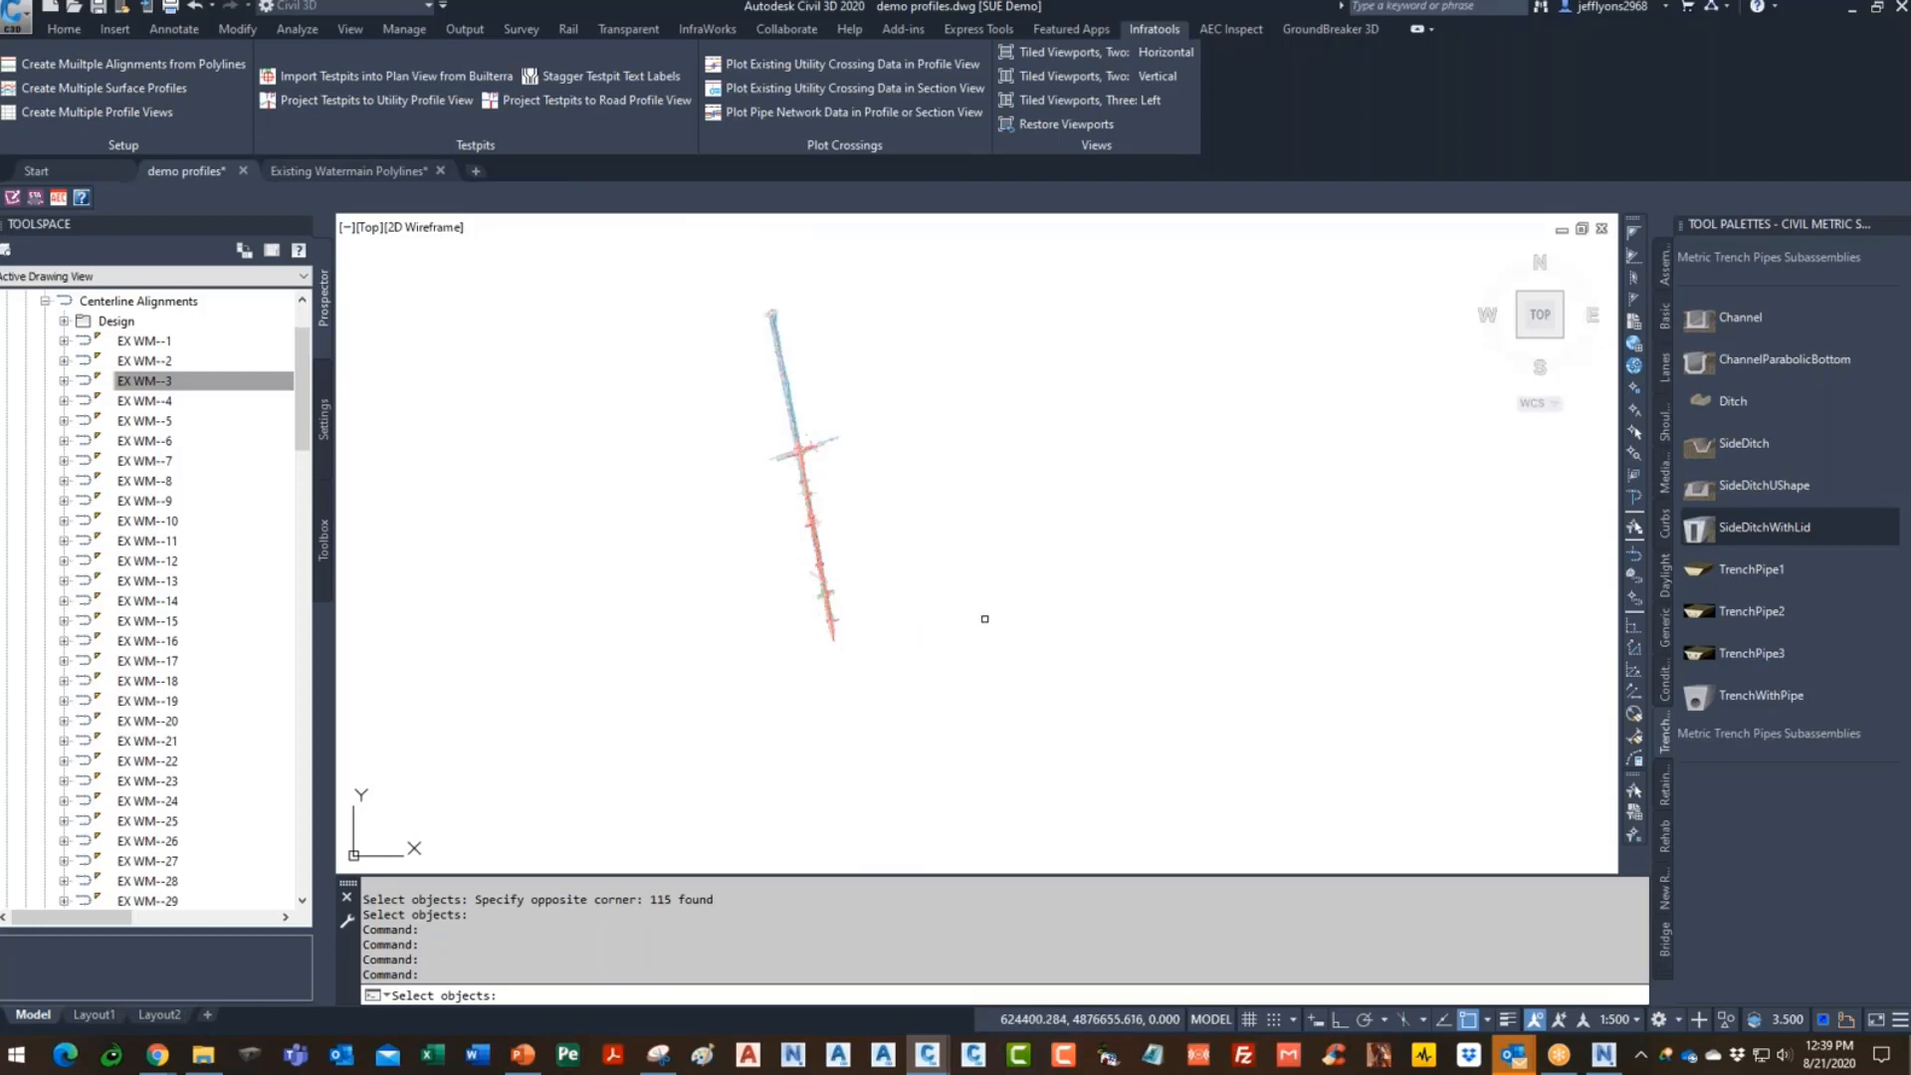
left_click(631, 787)
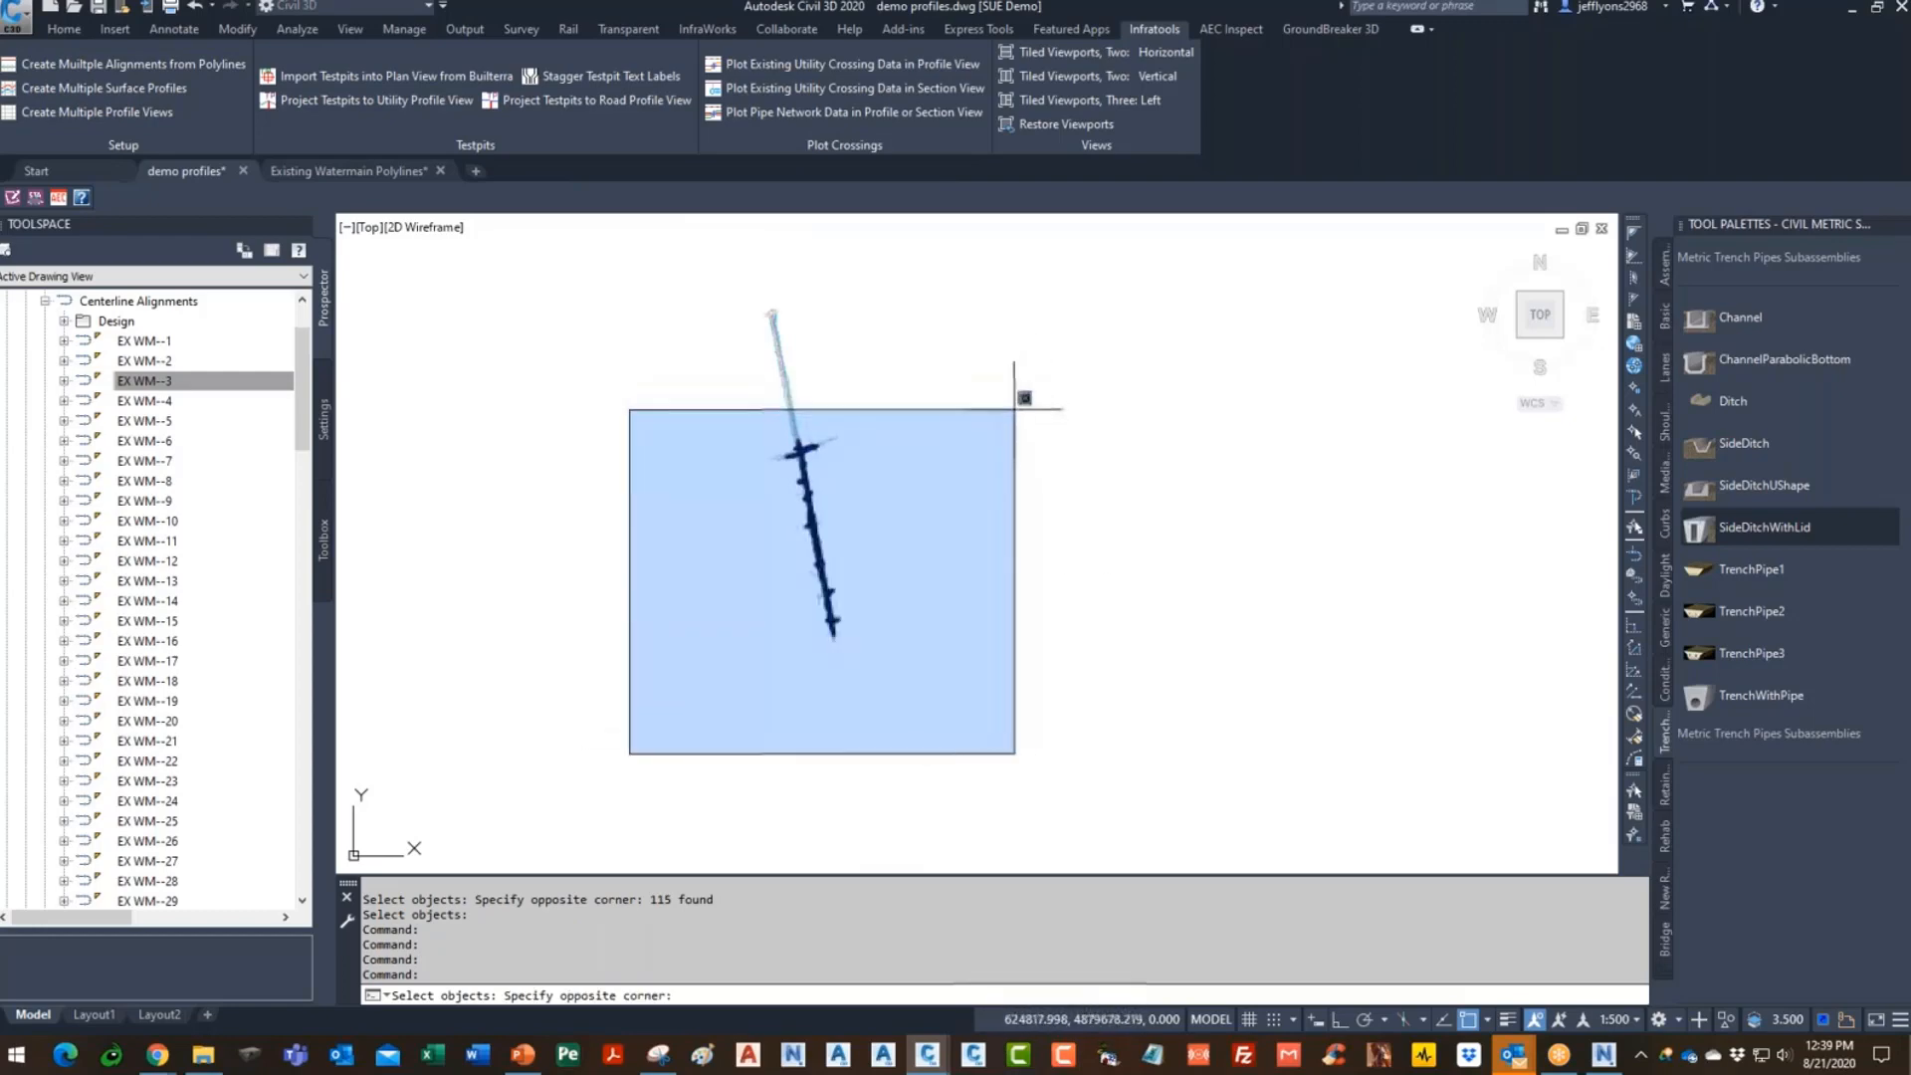
left_click(1022, 396)
key("Return")
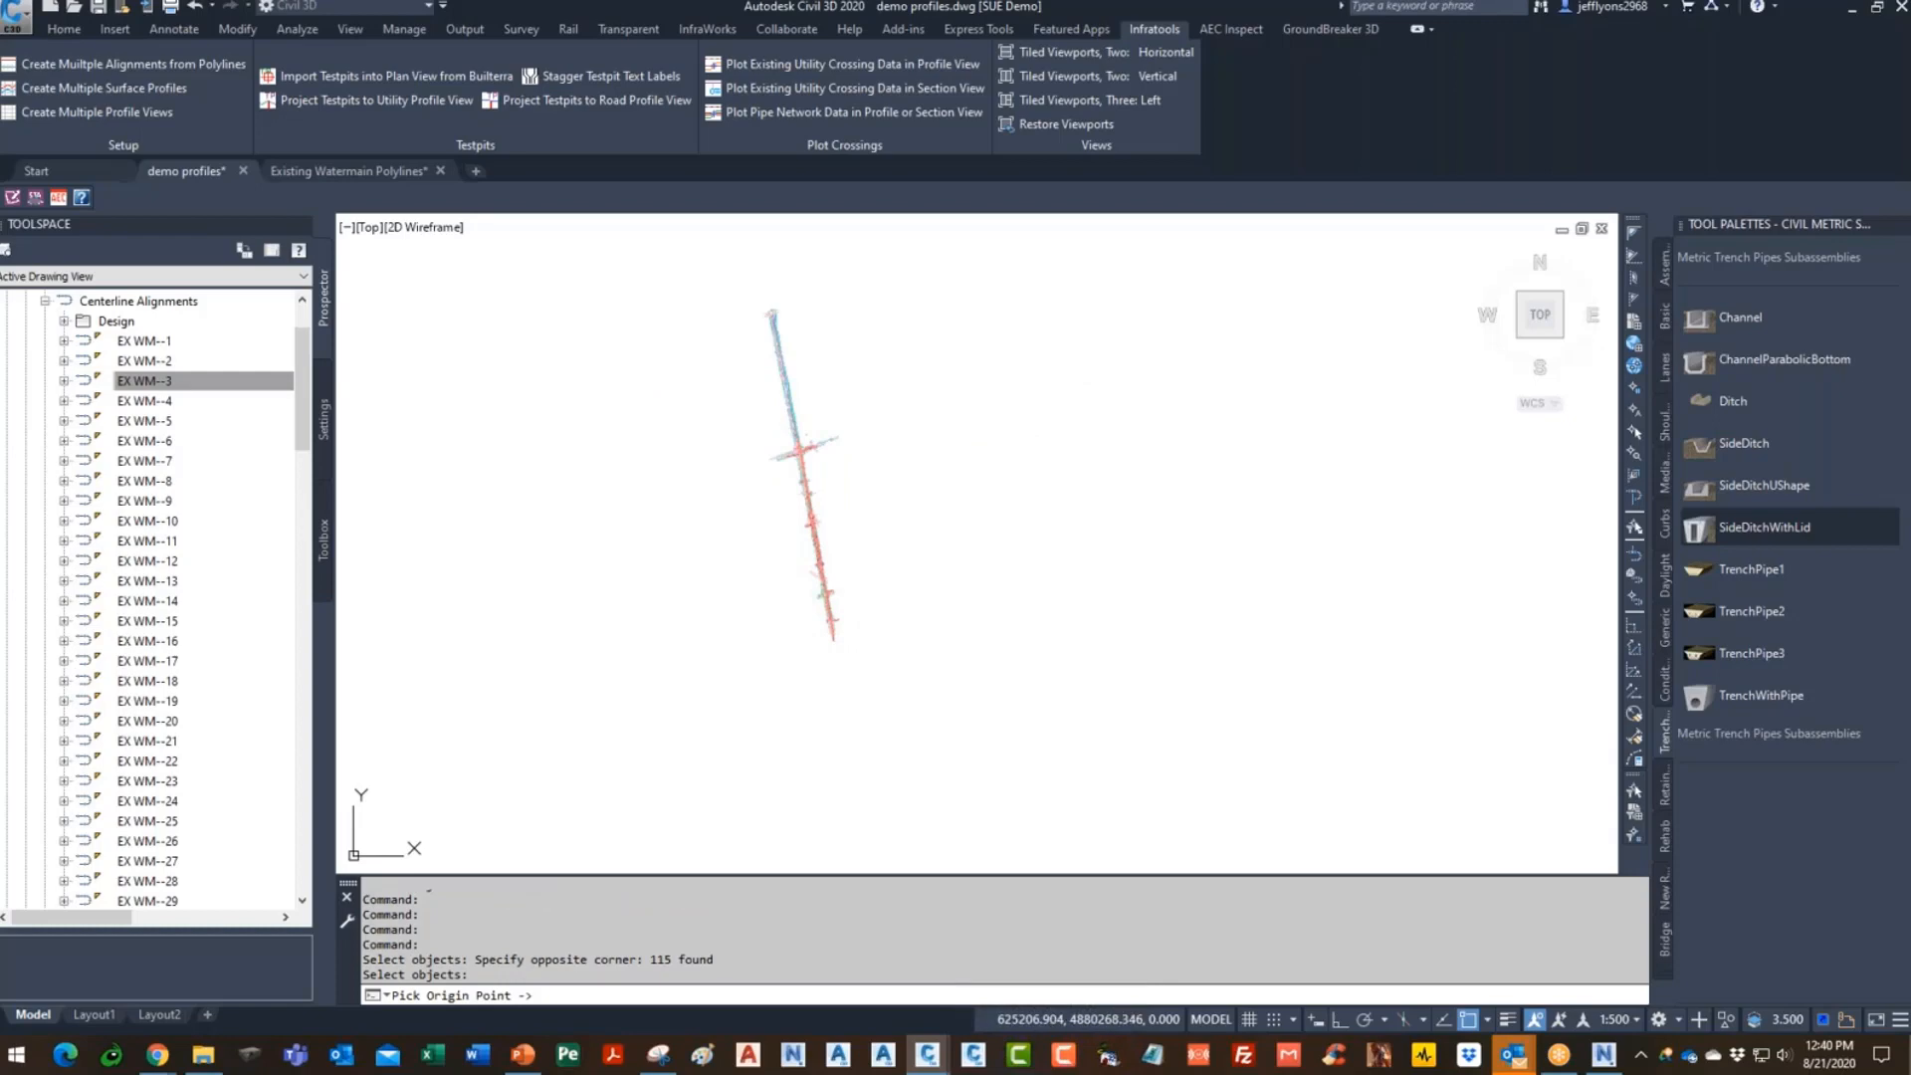
left_click(1025, 647)
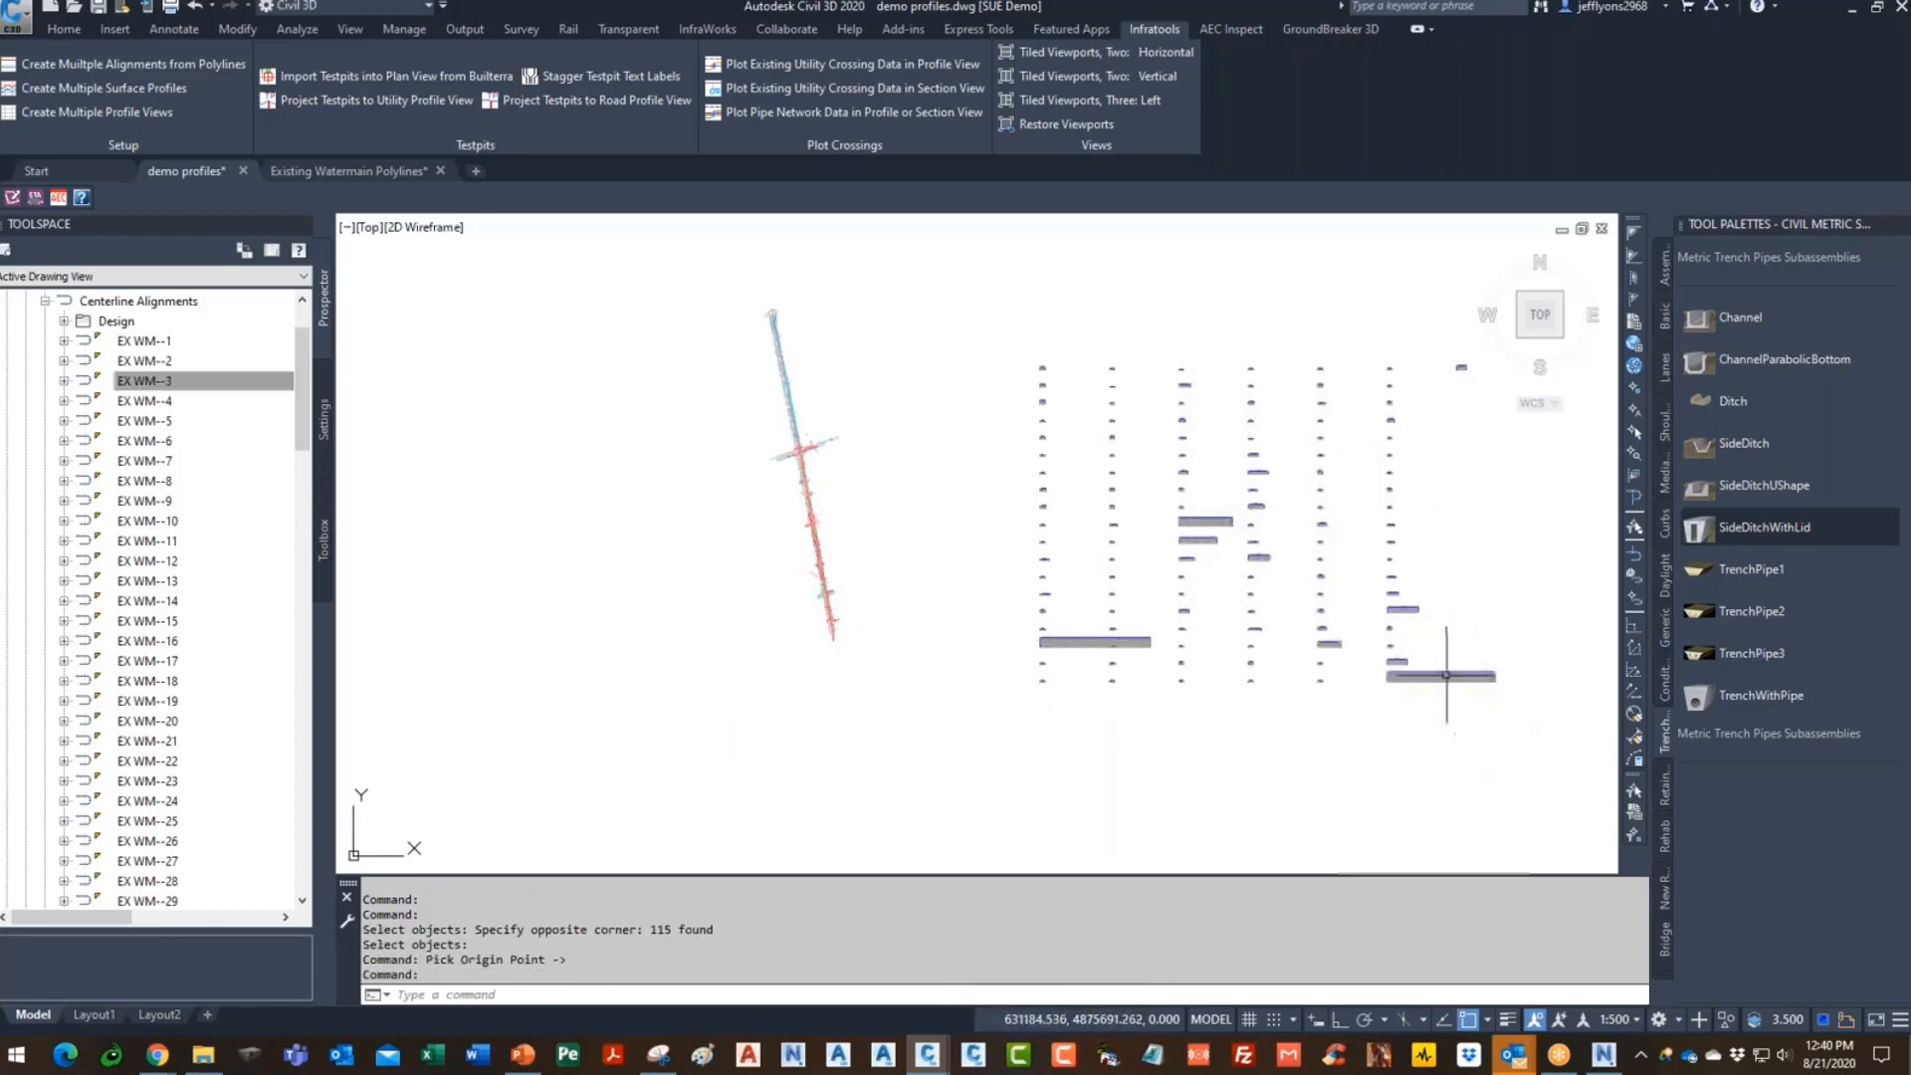
scroll(1095, 537, "up", 10)
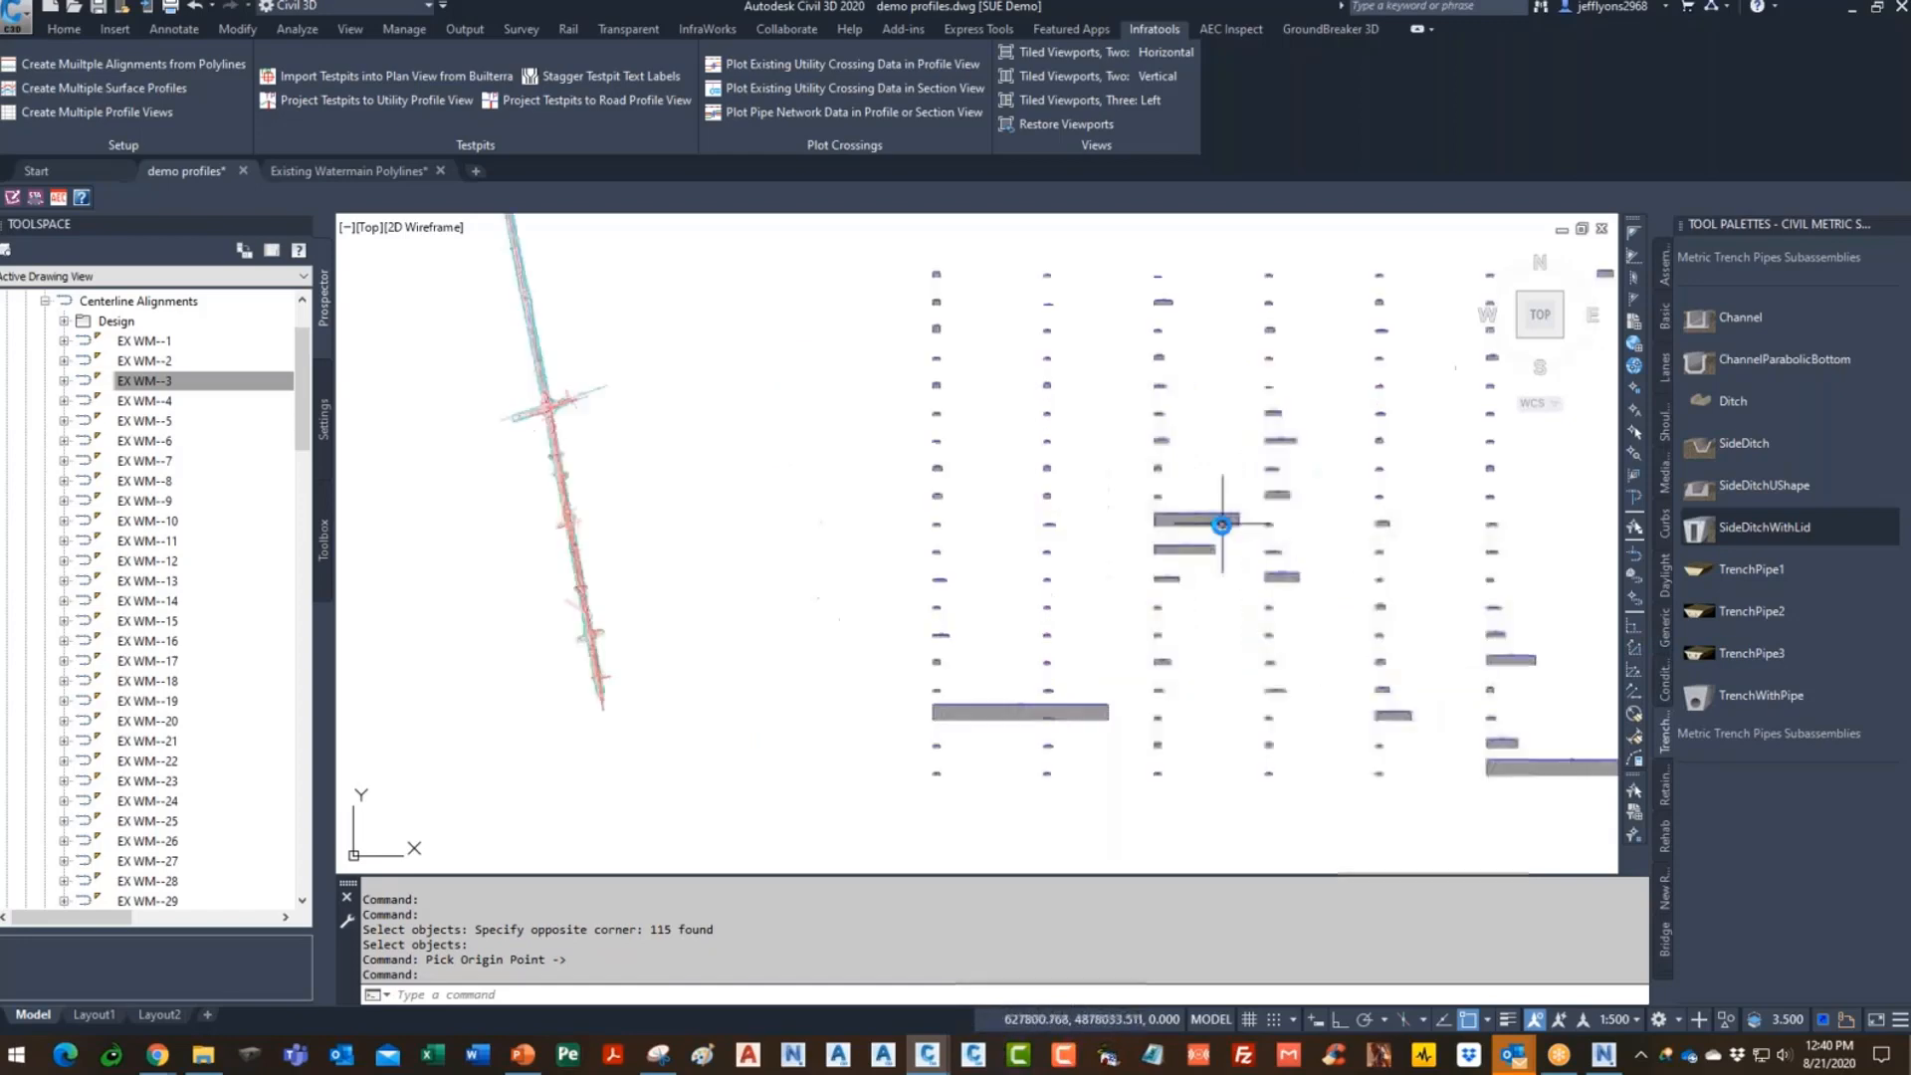
scroll(874, 521, "down", 4)
scroll(1207, 533, "up", 4)
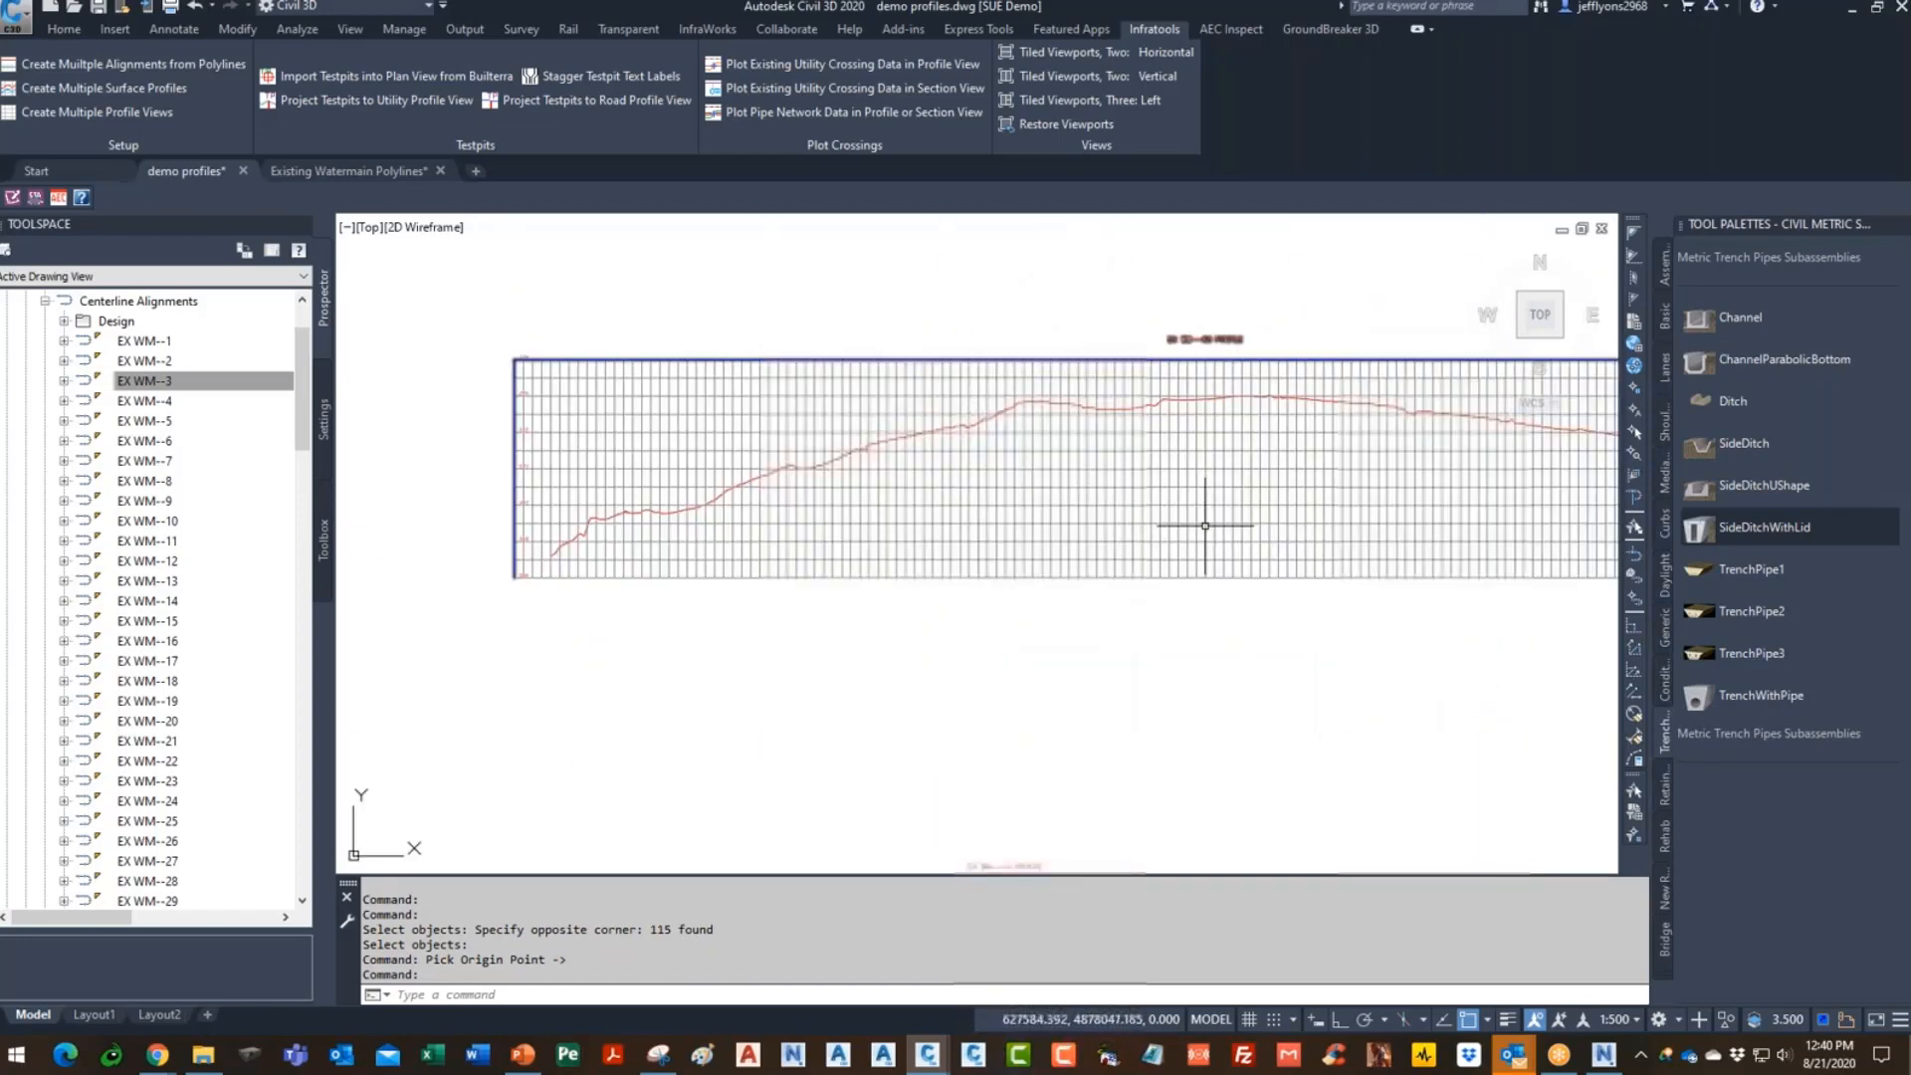
- Change the profile view style to a vertical exaggeration of 5 and inspect the flatter grids
left_click(1154, 422)
right_click(1157, 427)
left_click(1237, 647)
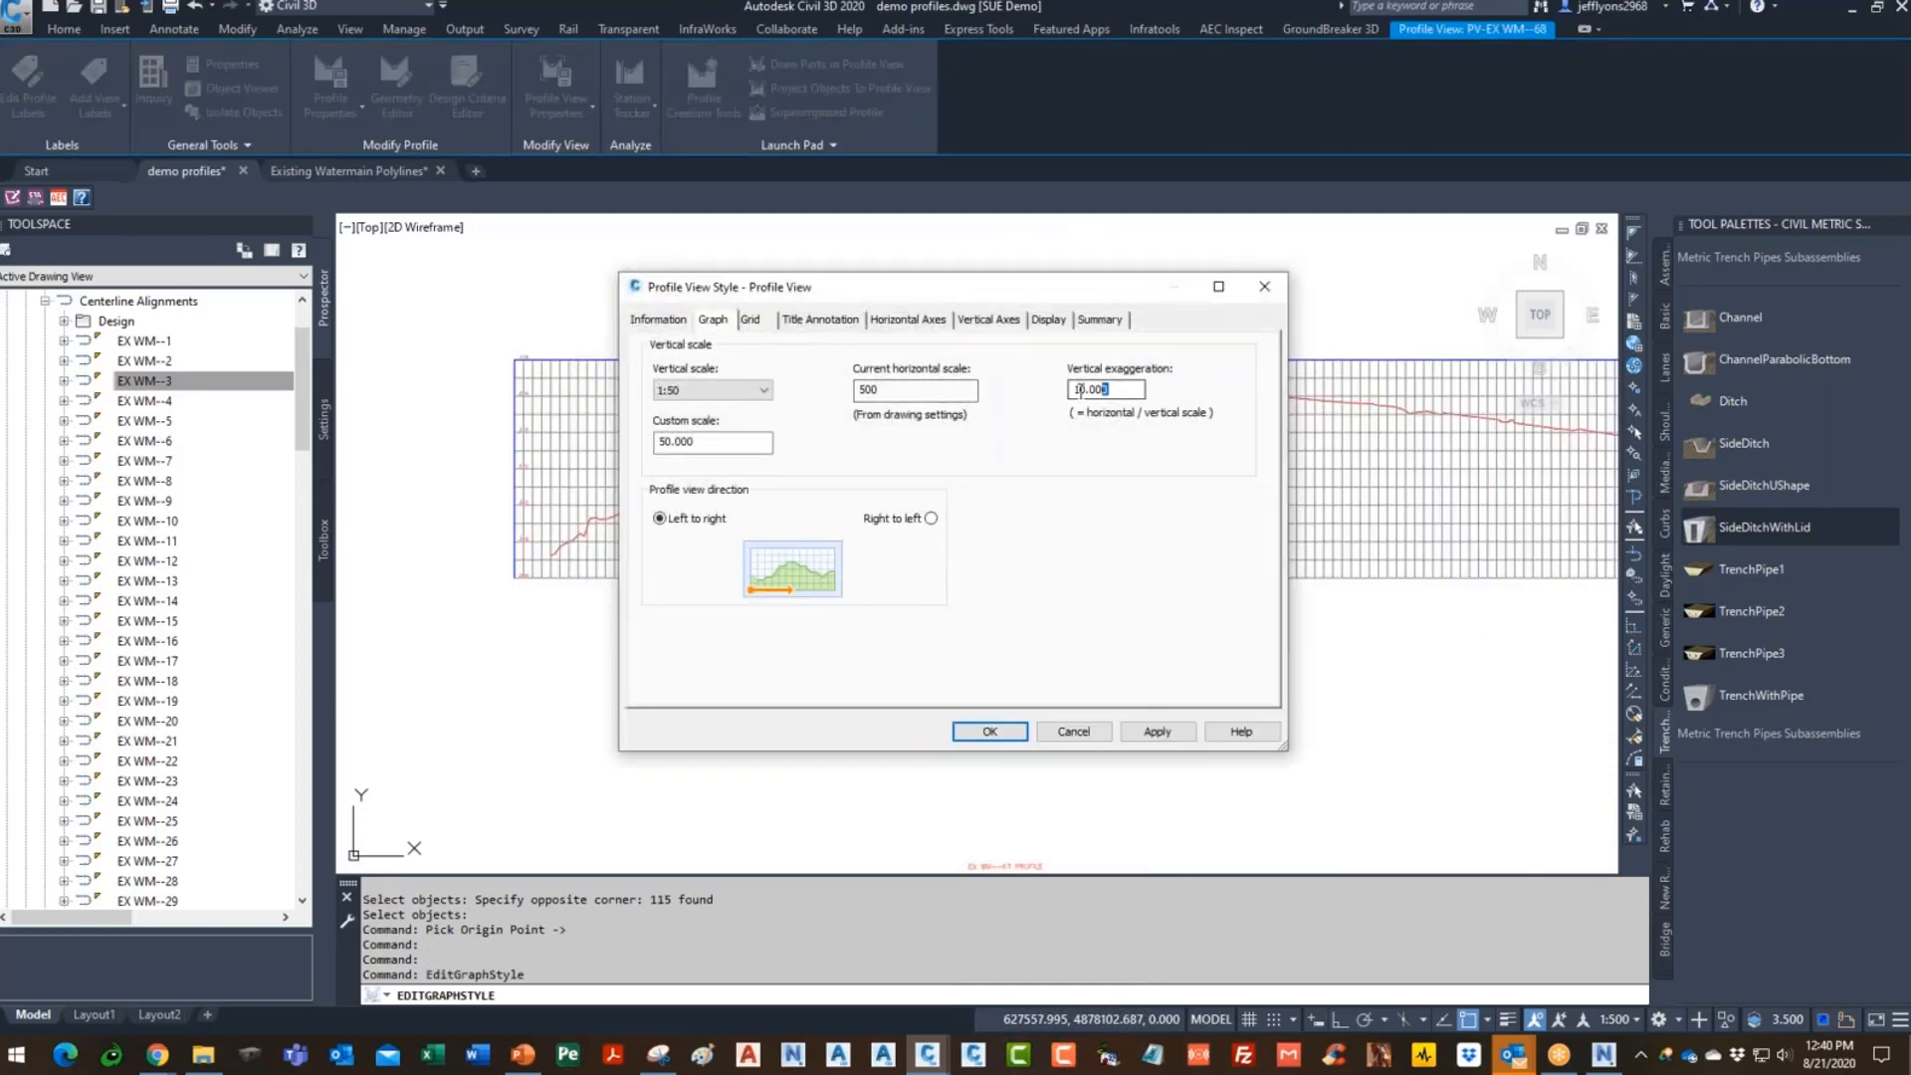
left_click(999, 735)
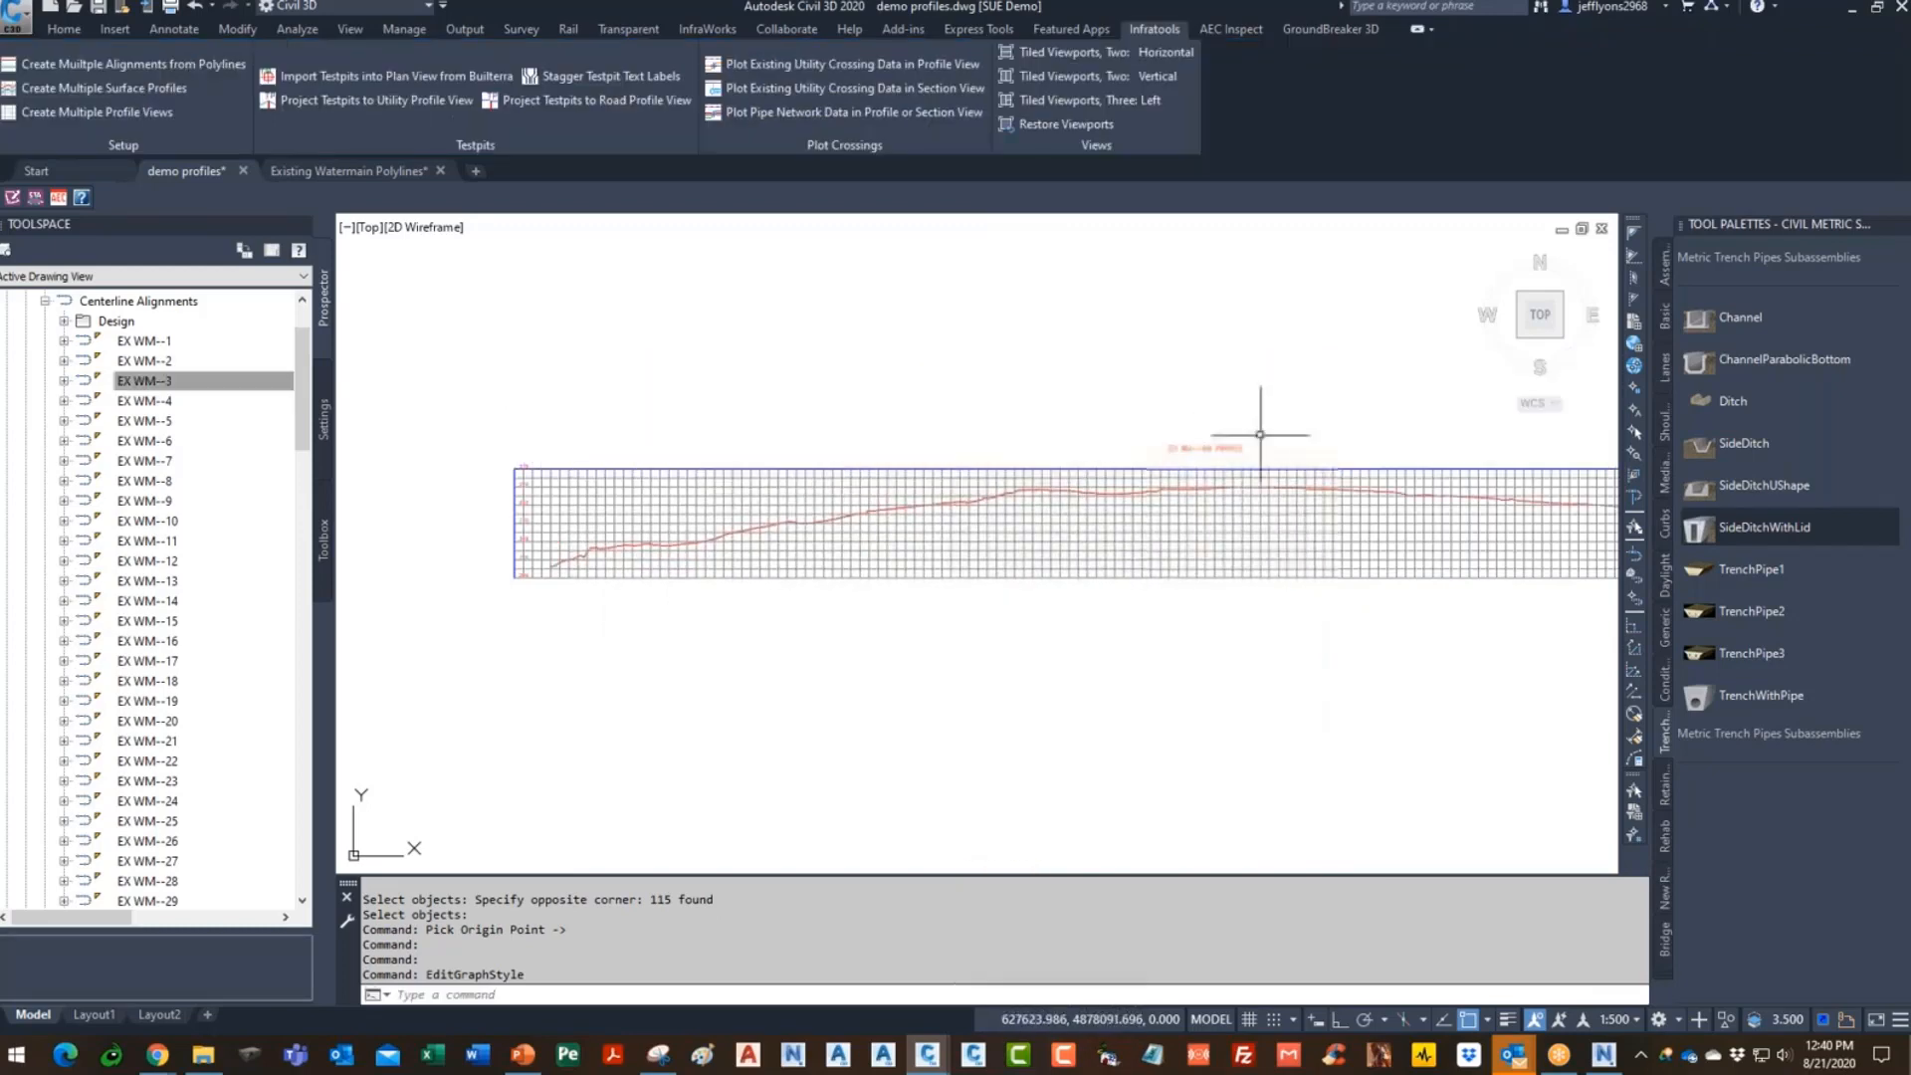
scroll(1293, 396, "up", 5)
scroll(1292, 396, "down", 4)
middle_click_drag(1189, 508, 1261, 438)
scroll(1173, 529, "up", 5)
scroll(1132, 653, "down", 7)
scroll(1194, 613, "up", 6)
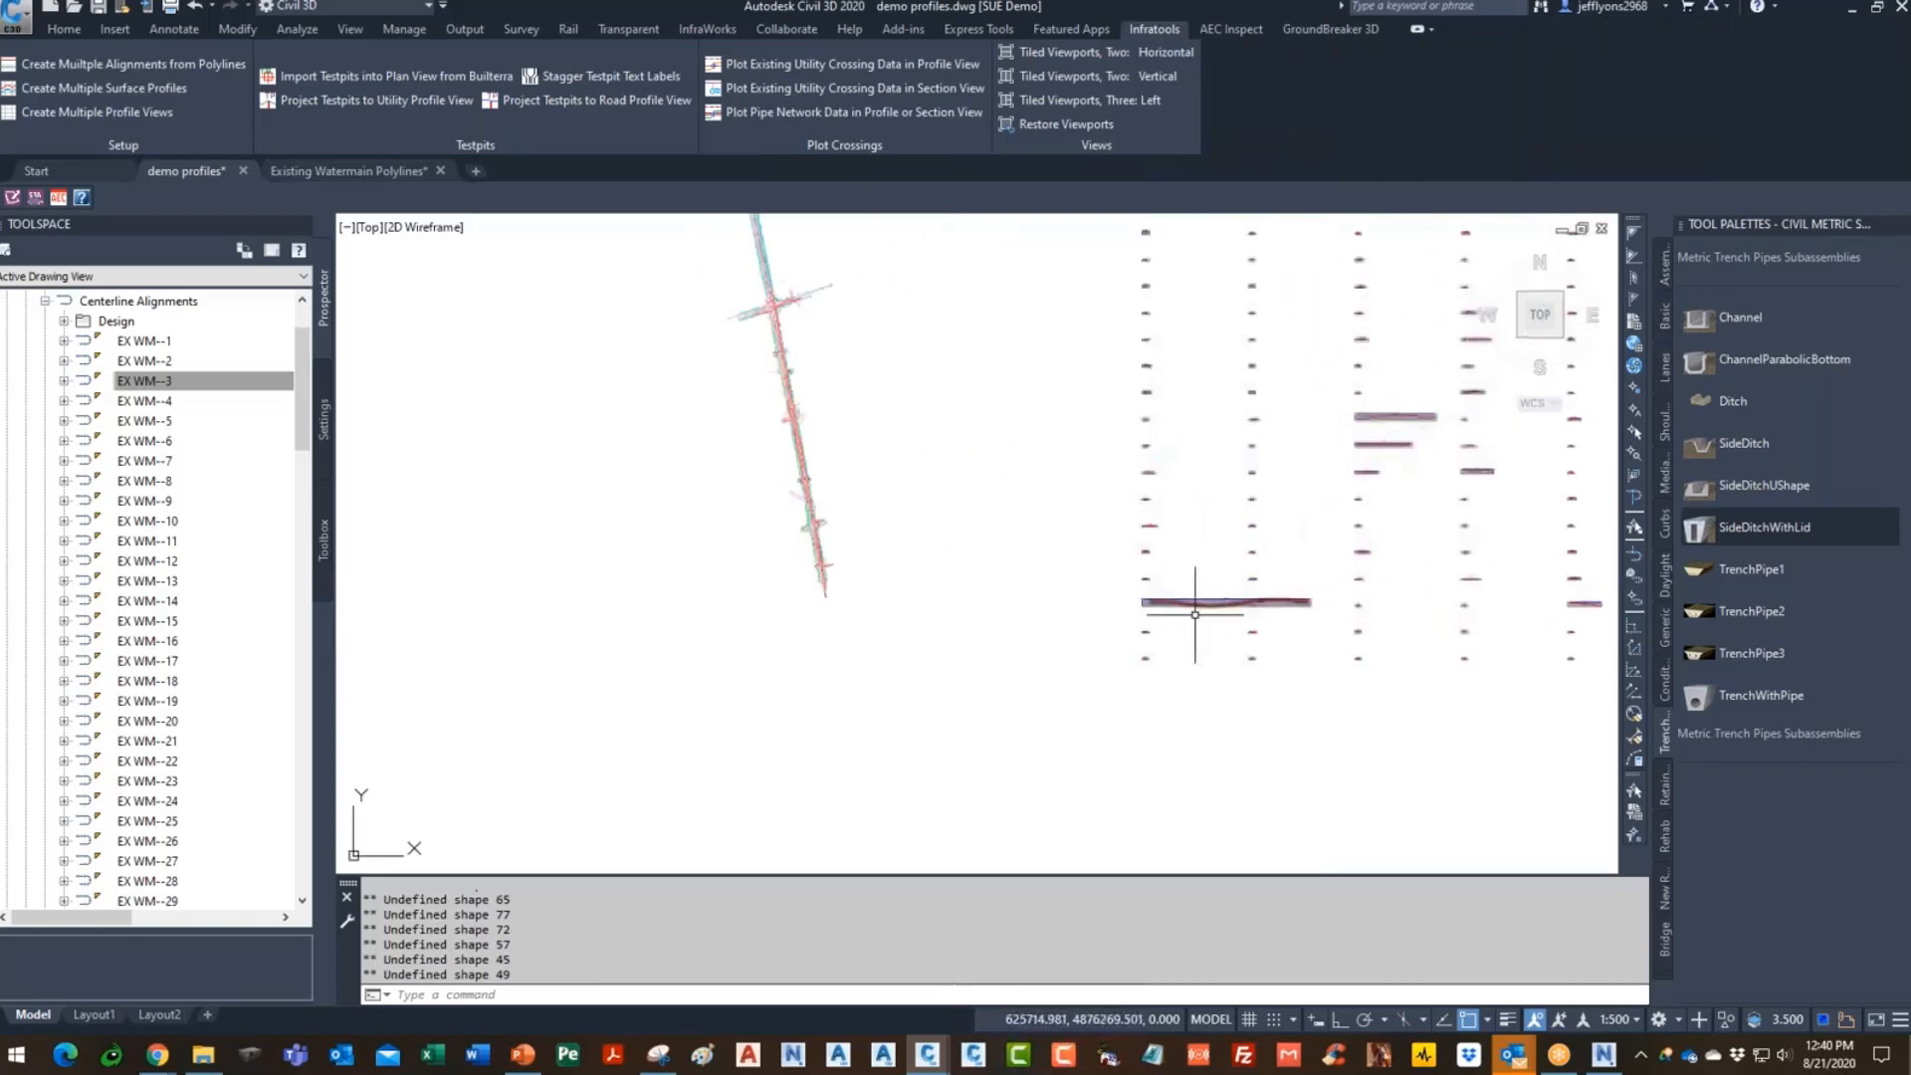
scroll(1181, 565, "down", 2)
scroll(1181, 565, "up", 5)
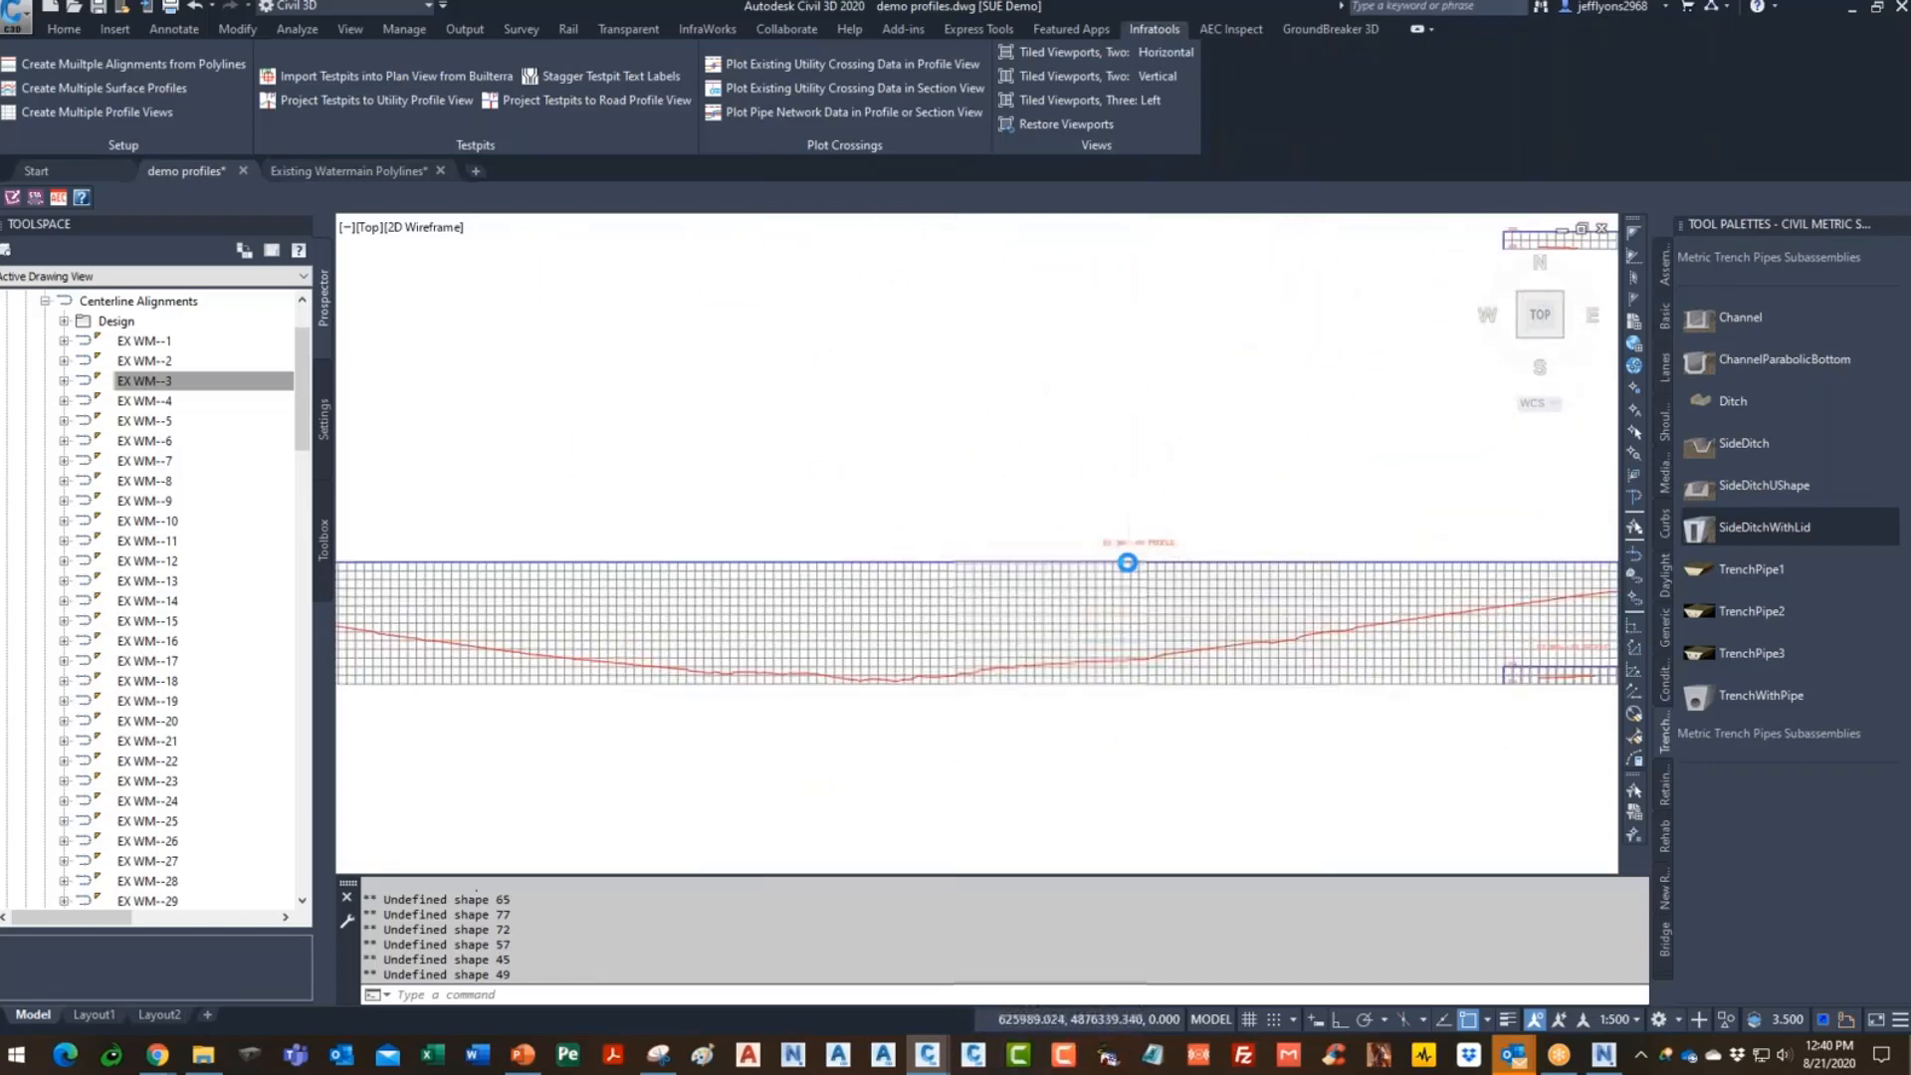
scroll(1176, 513, "down", 3)
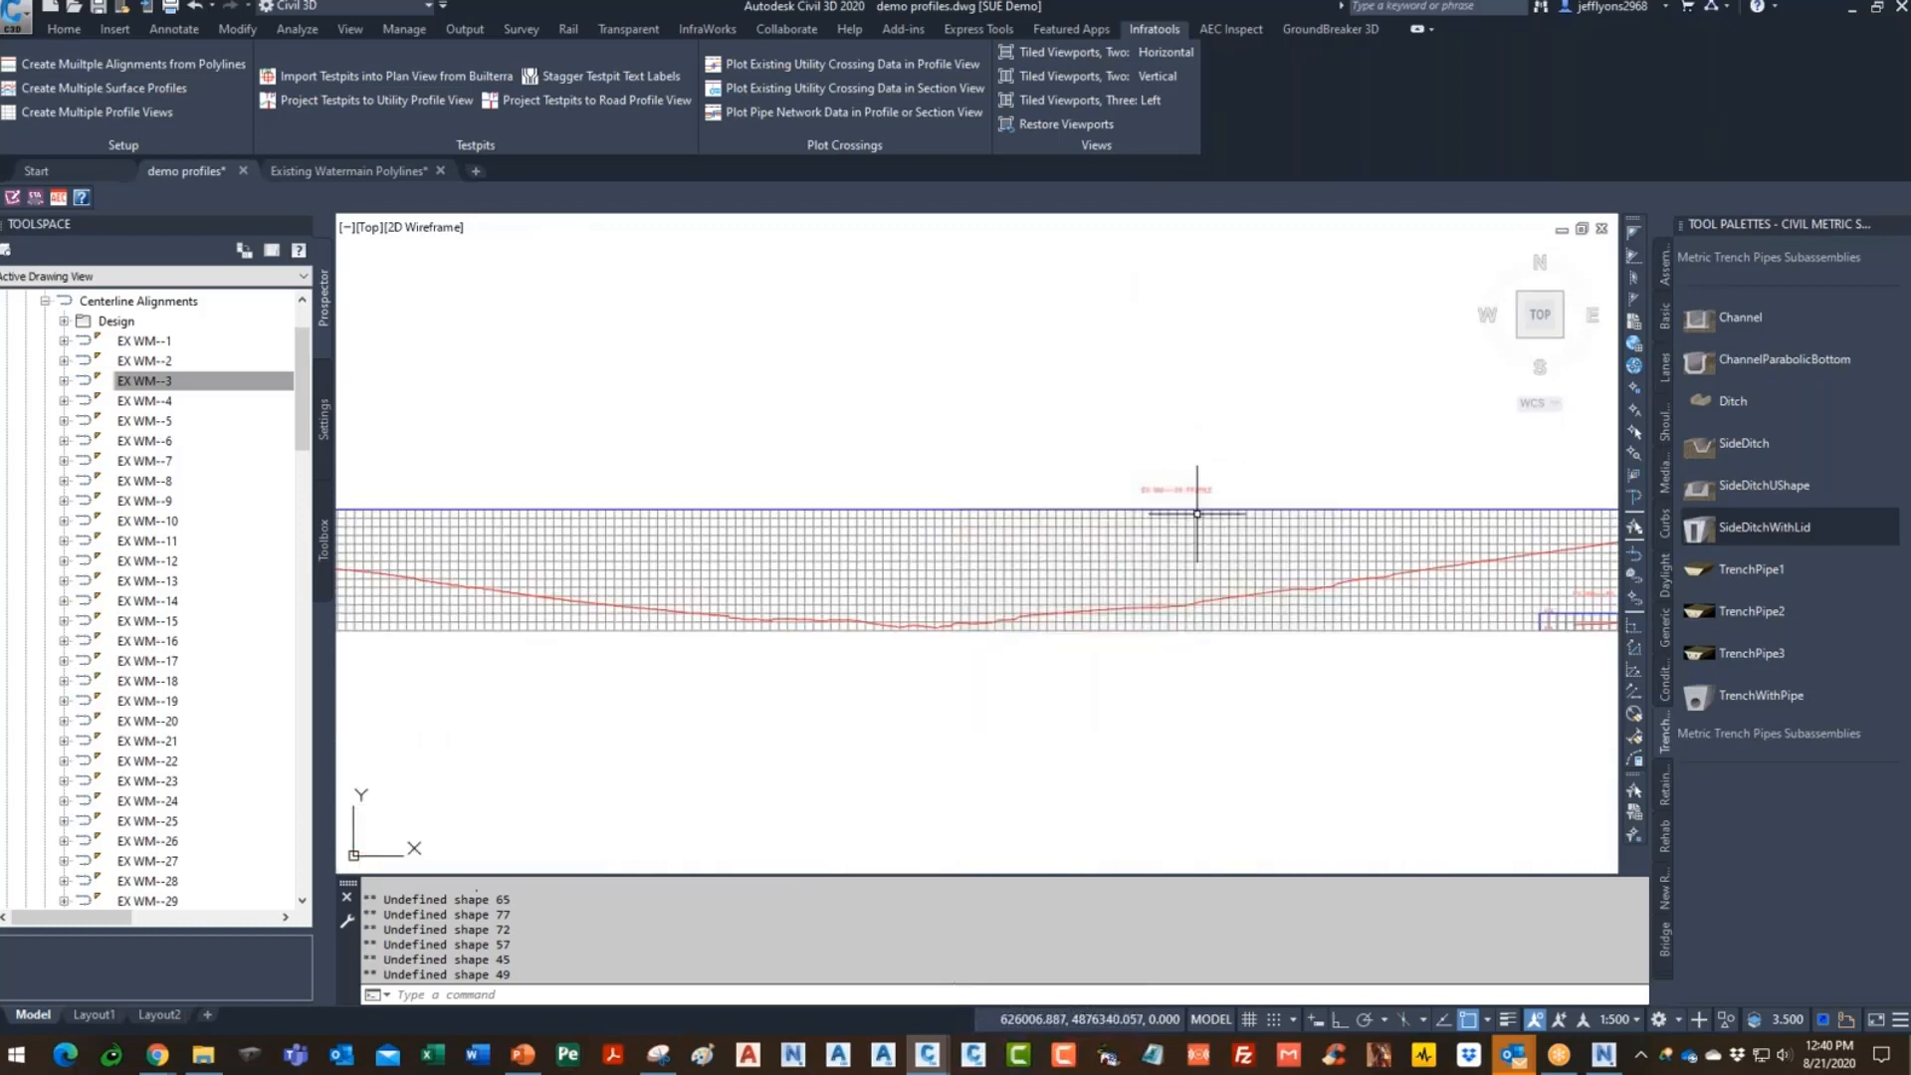
scroll(1169, 580, "down", 2)
scroll(1169, 580, "up", 5)
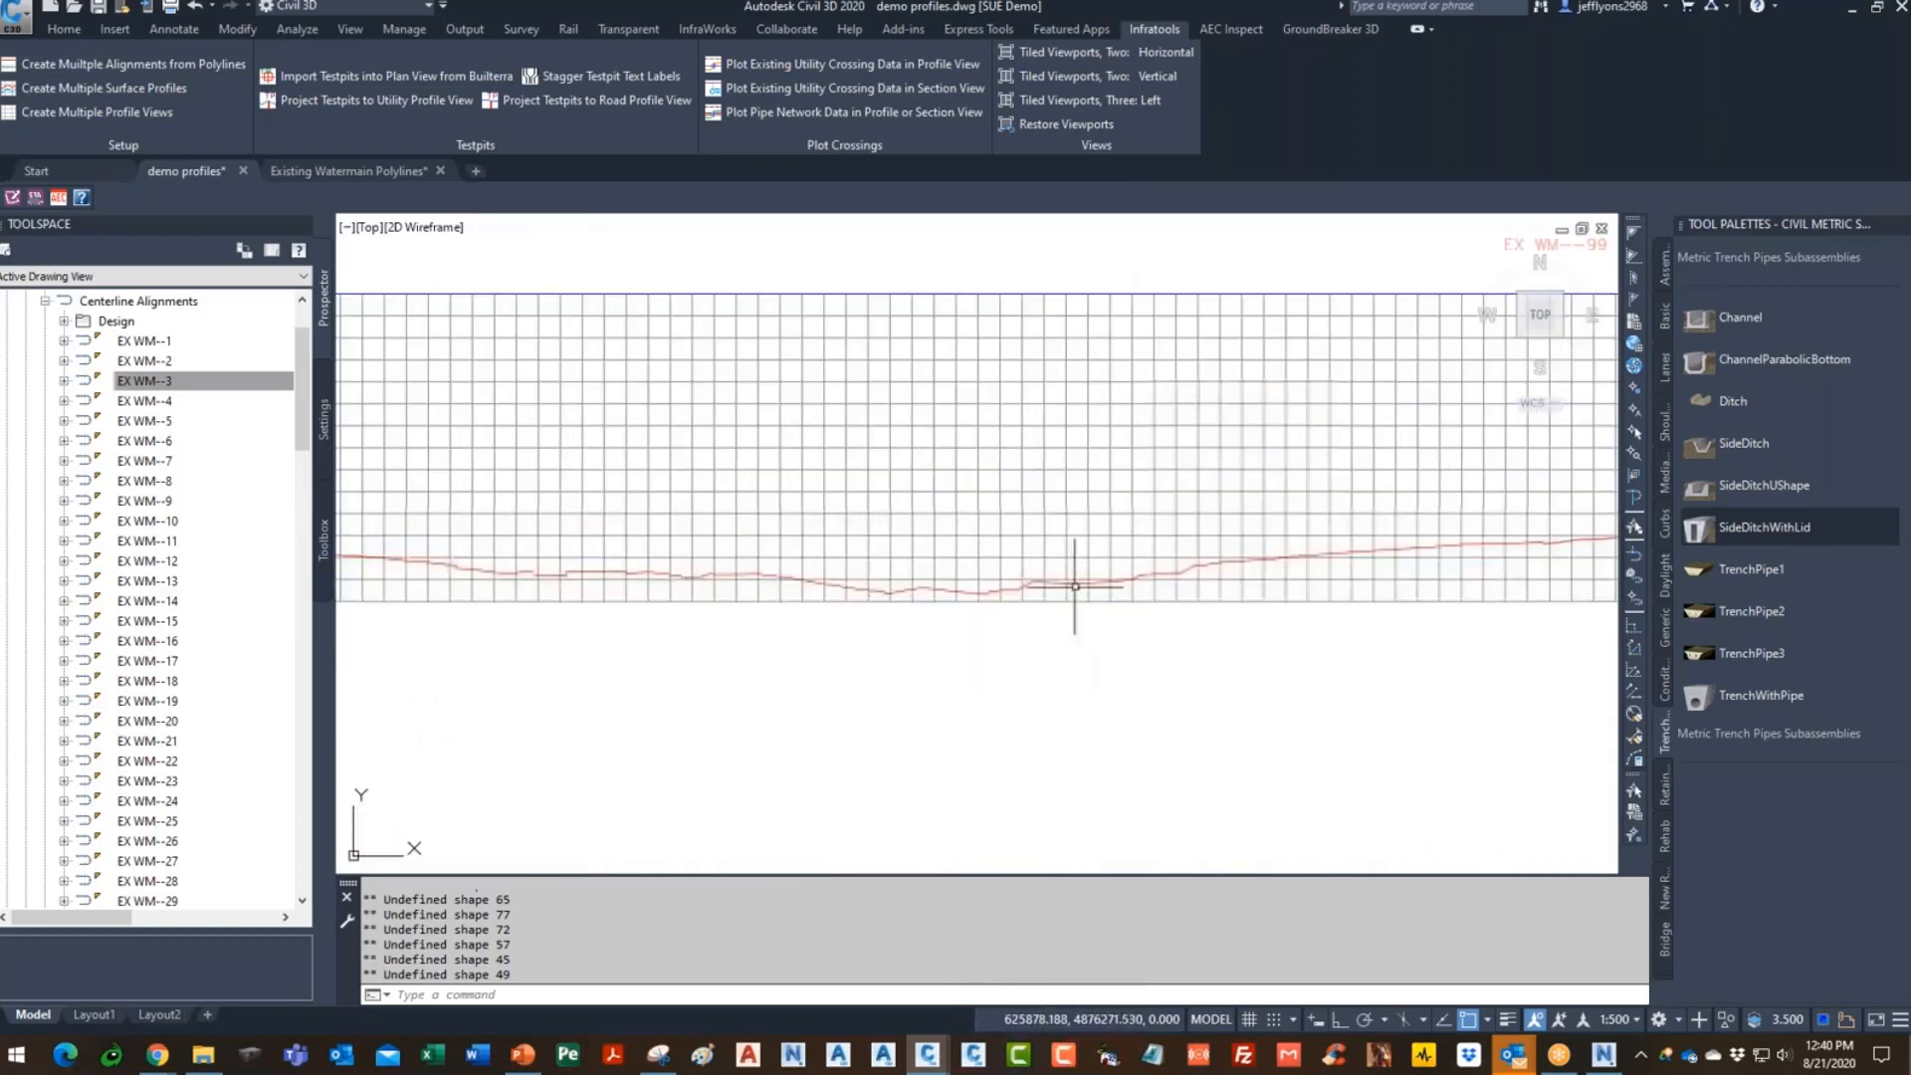
- Give the EX WM--99 profile view a user-specified minimum elevation of 255 m
left_click(1066, 453)
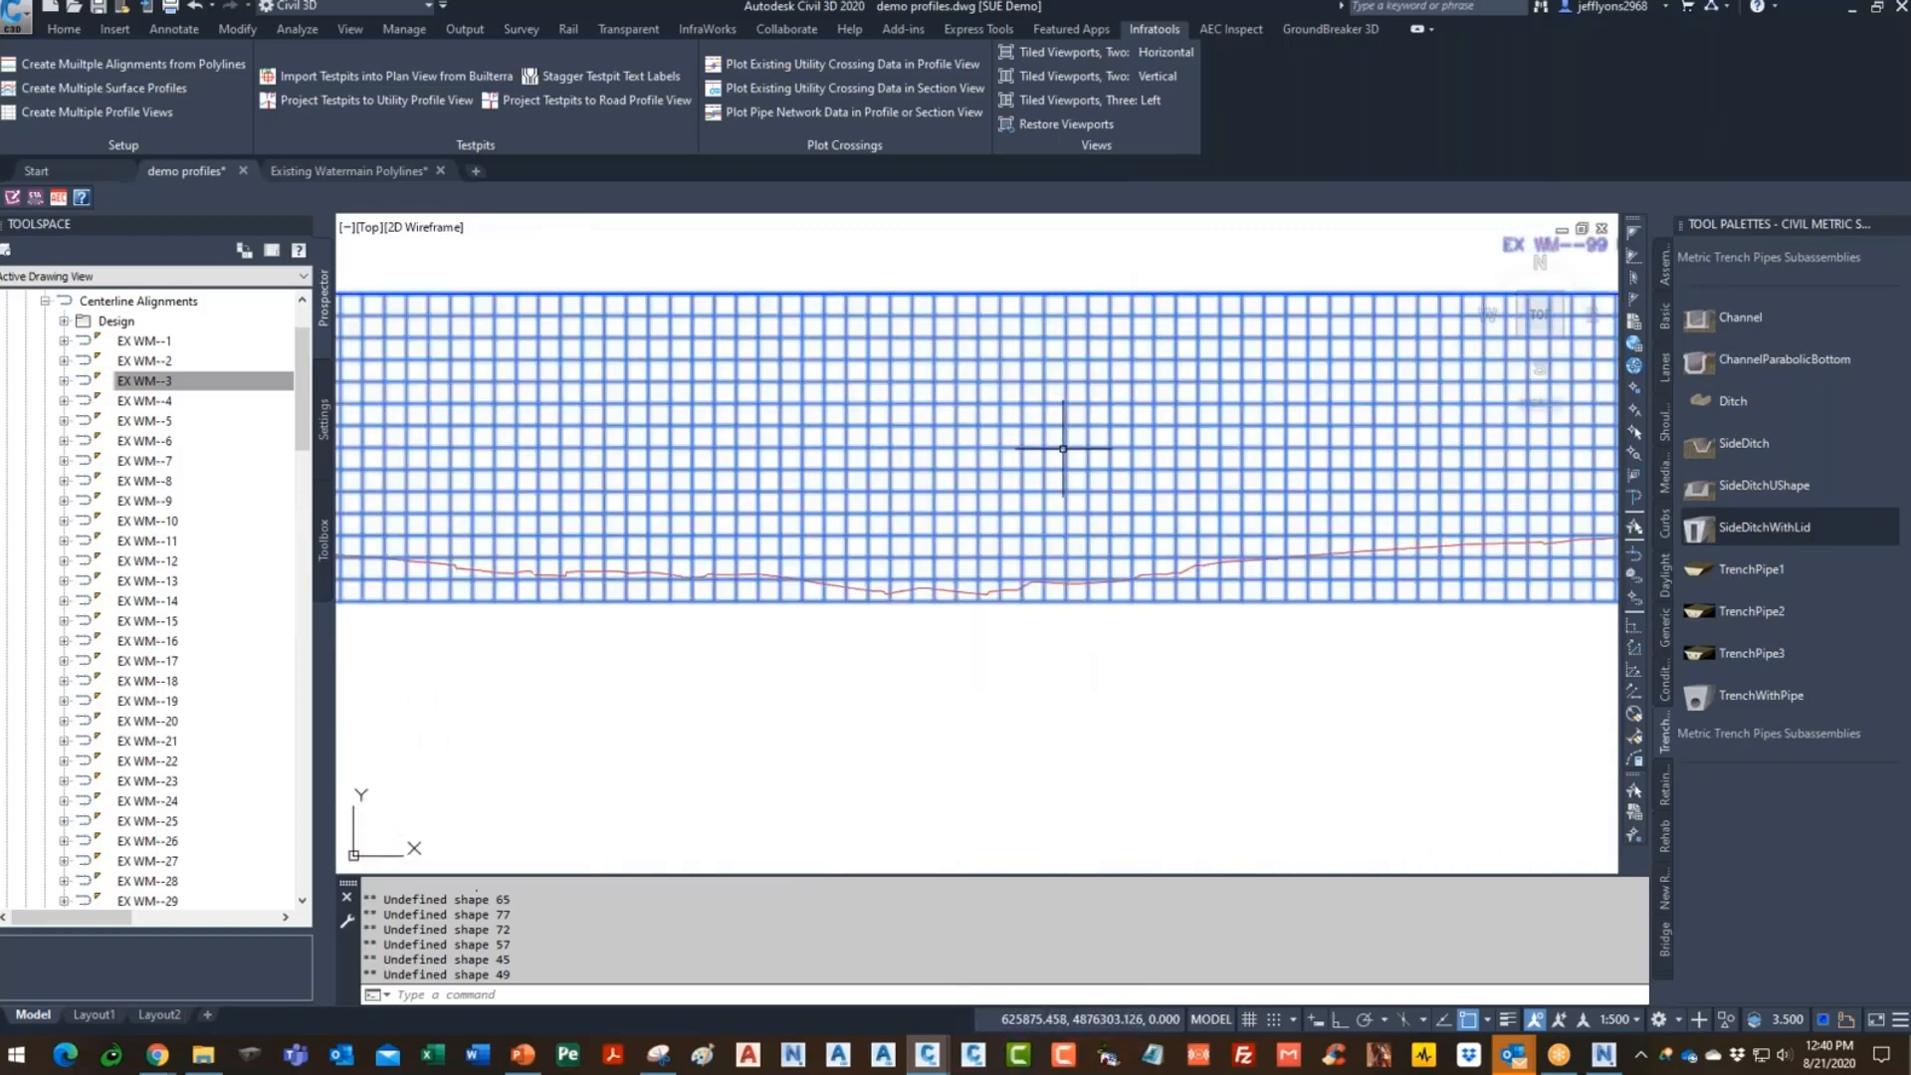
right_click(1066, 457)
left_click(1178, 658)
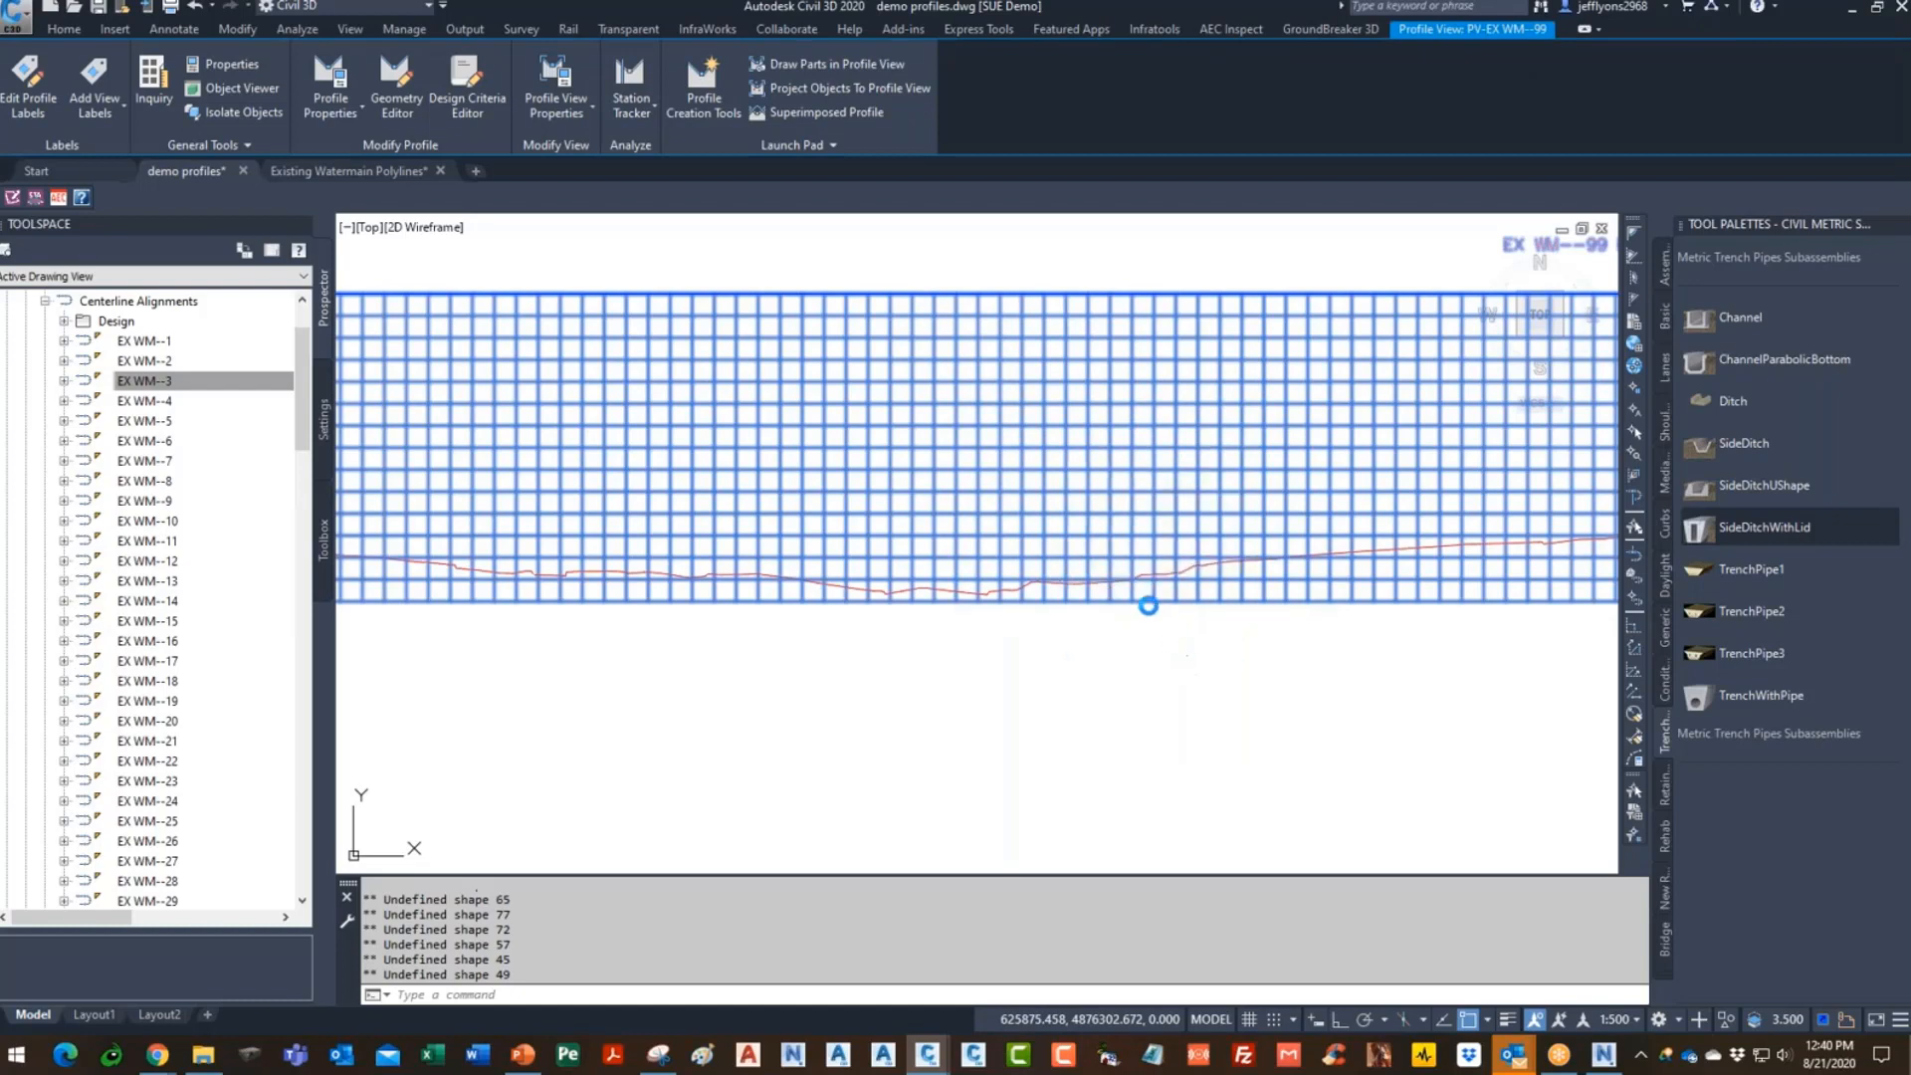
left_click(612, 429)
left_click(727, 426)
left_click_drag(734, 434, 844, 445)
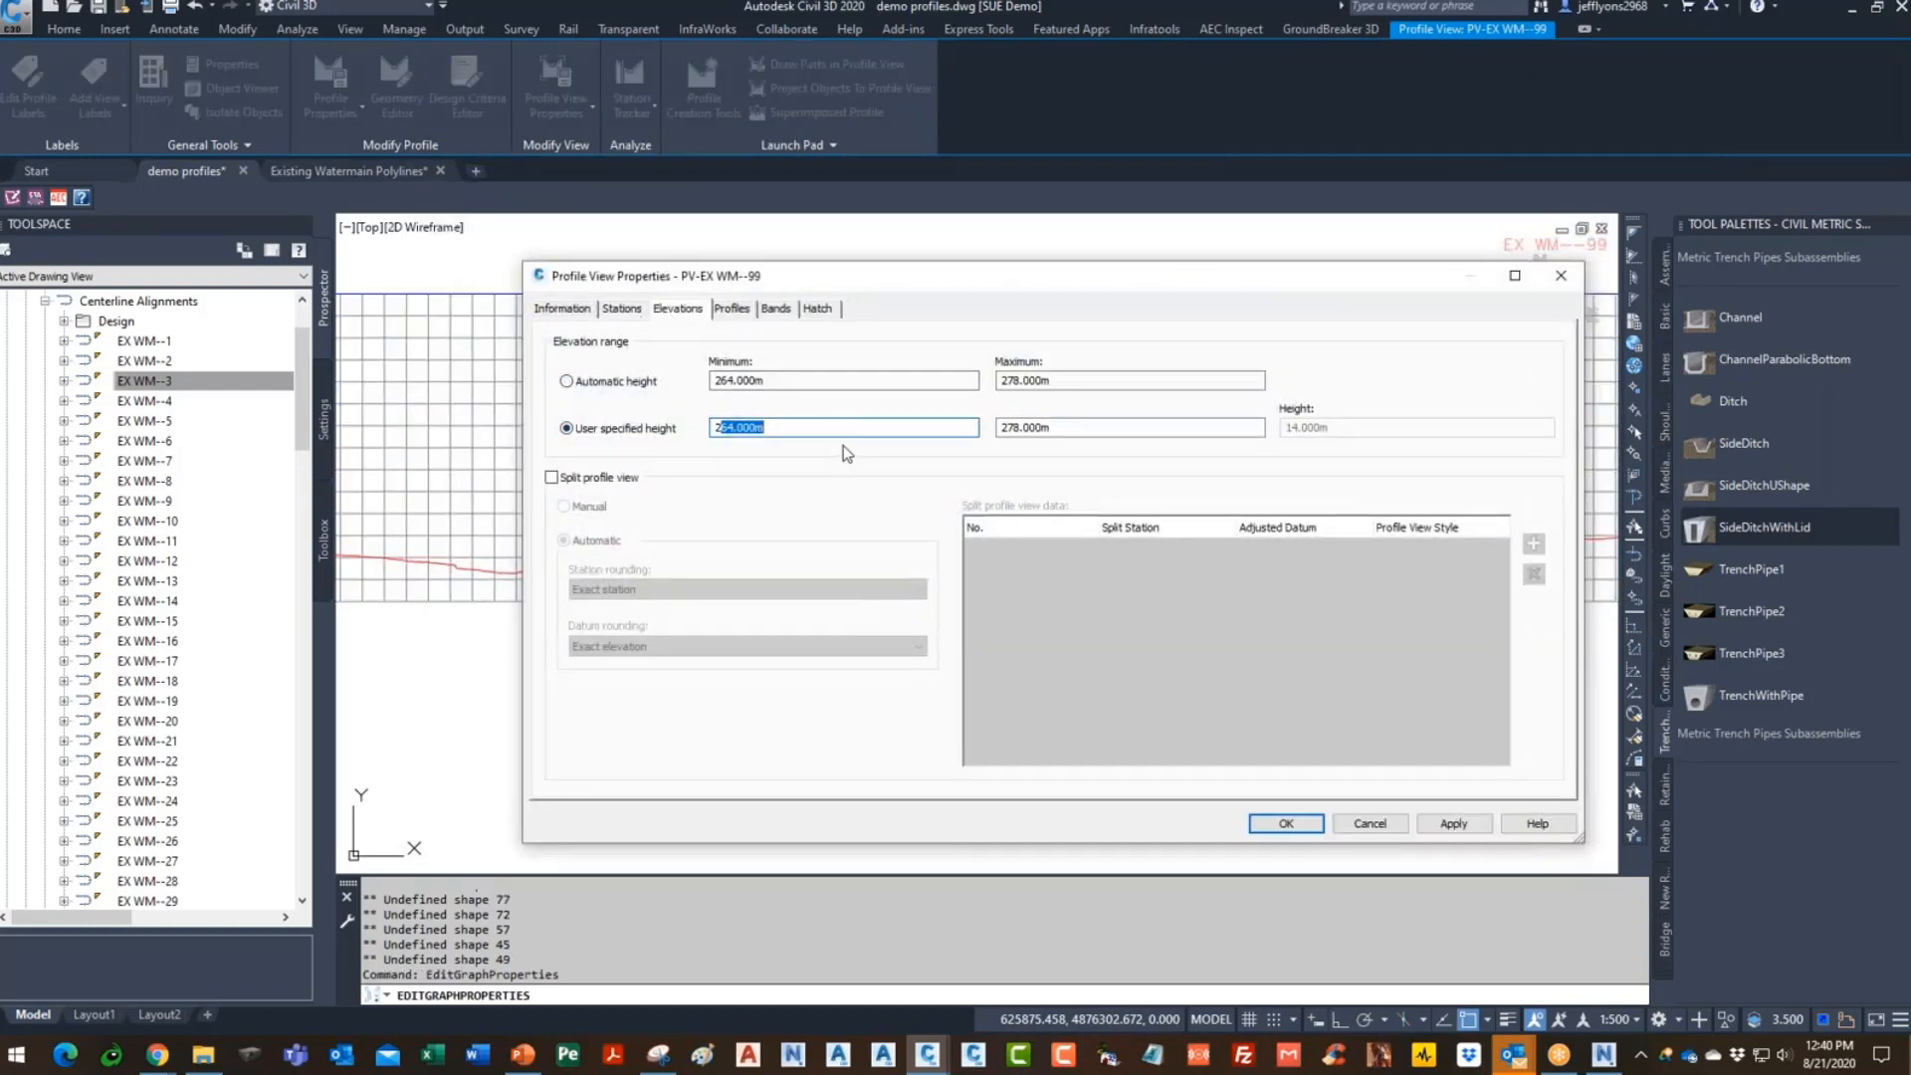
type("255")
left_click(1282, 822)
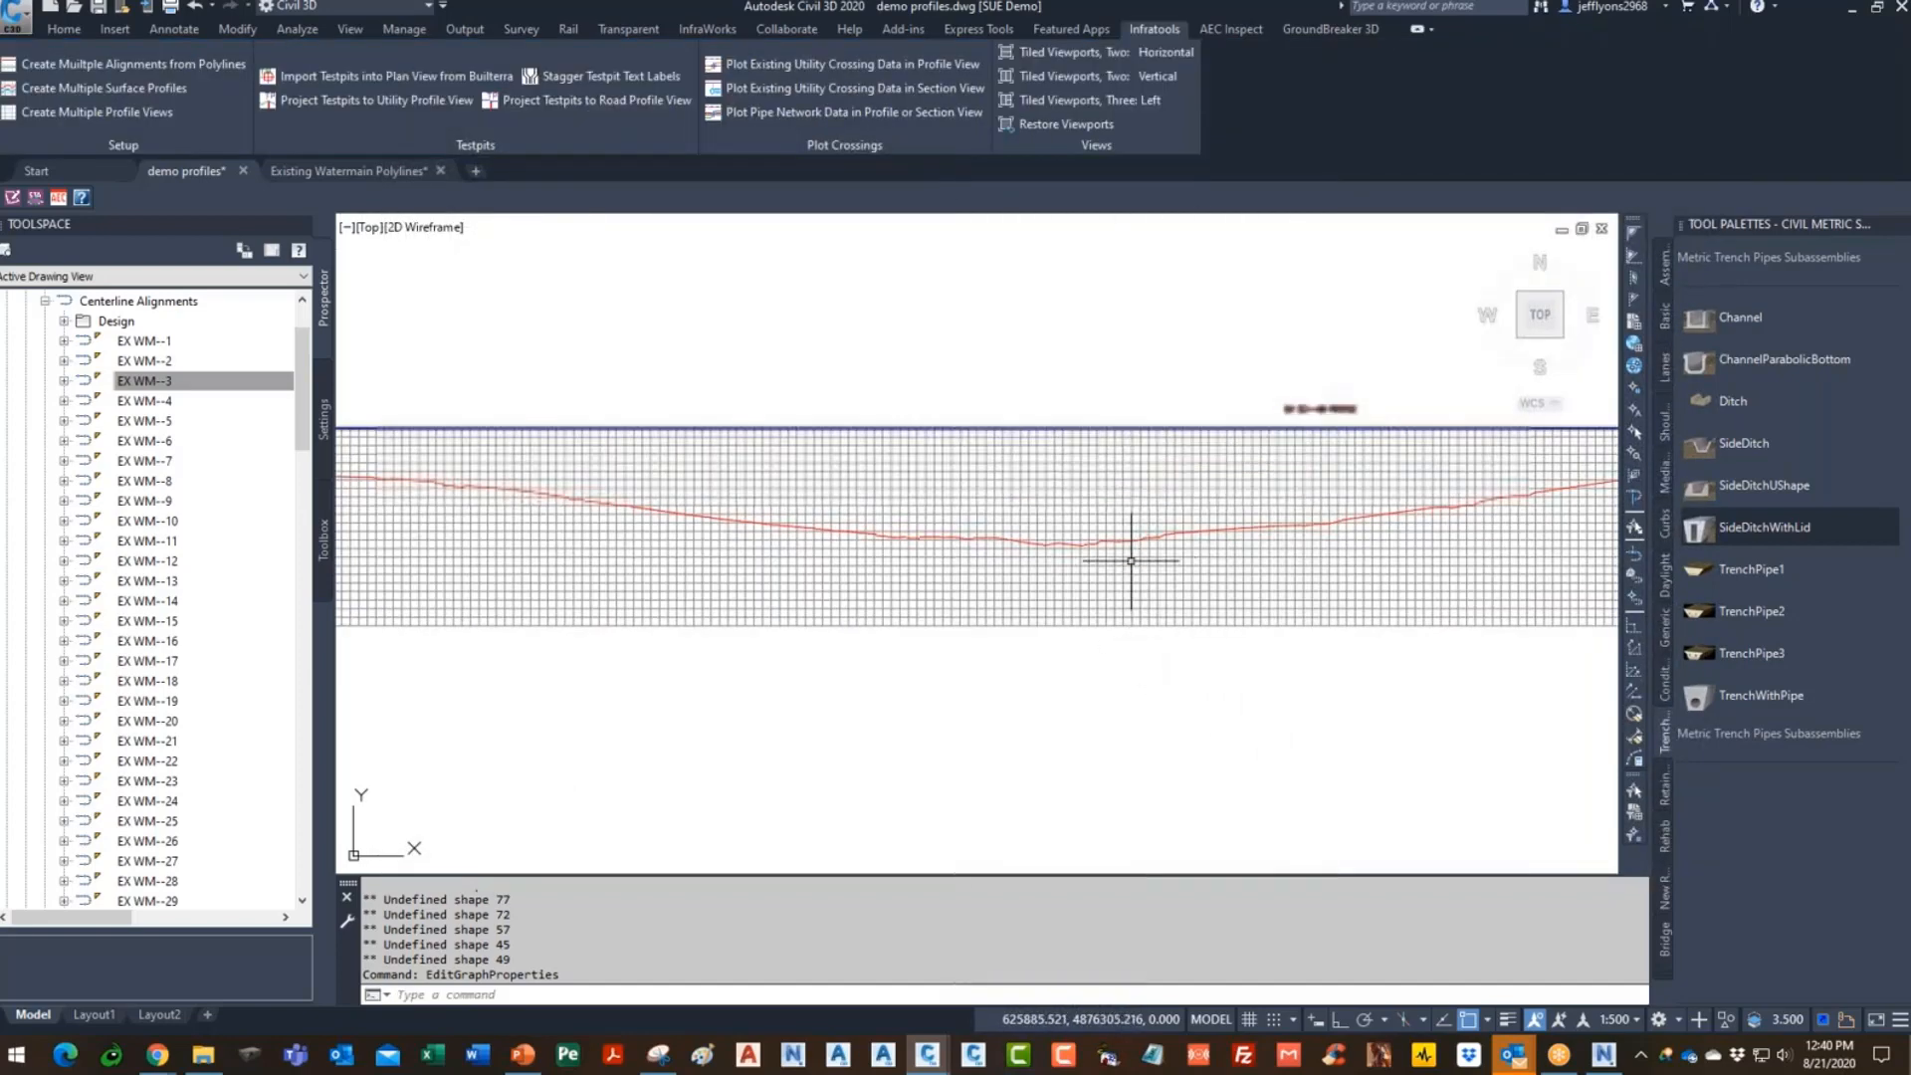
- Move the profile view down to a lower position with MOVE
scroll(1177, 517, "down", 5)
scroll(1177, 517, "up", 3)
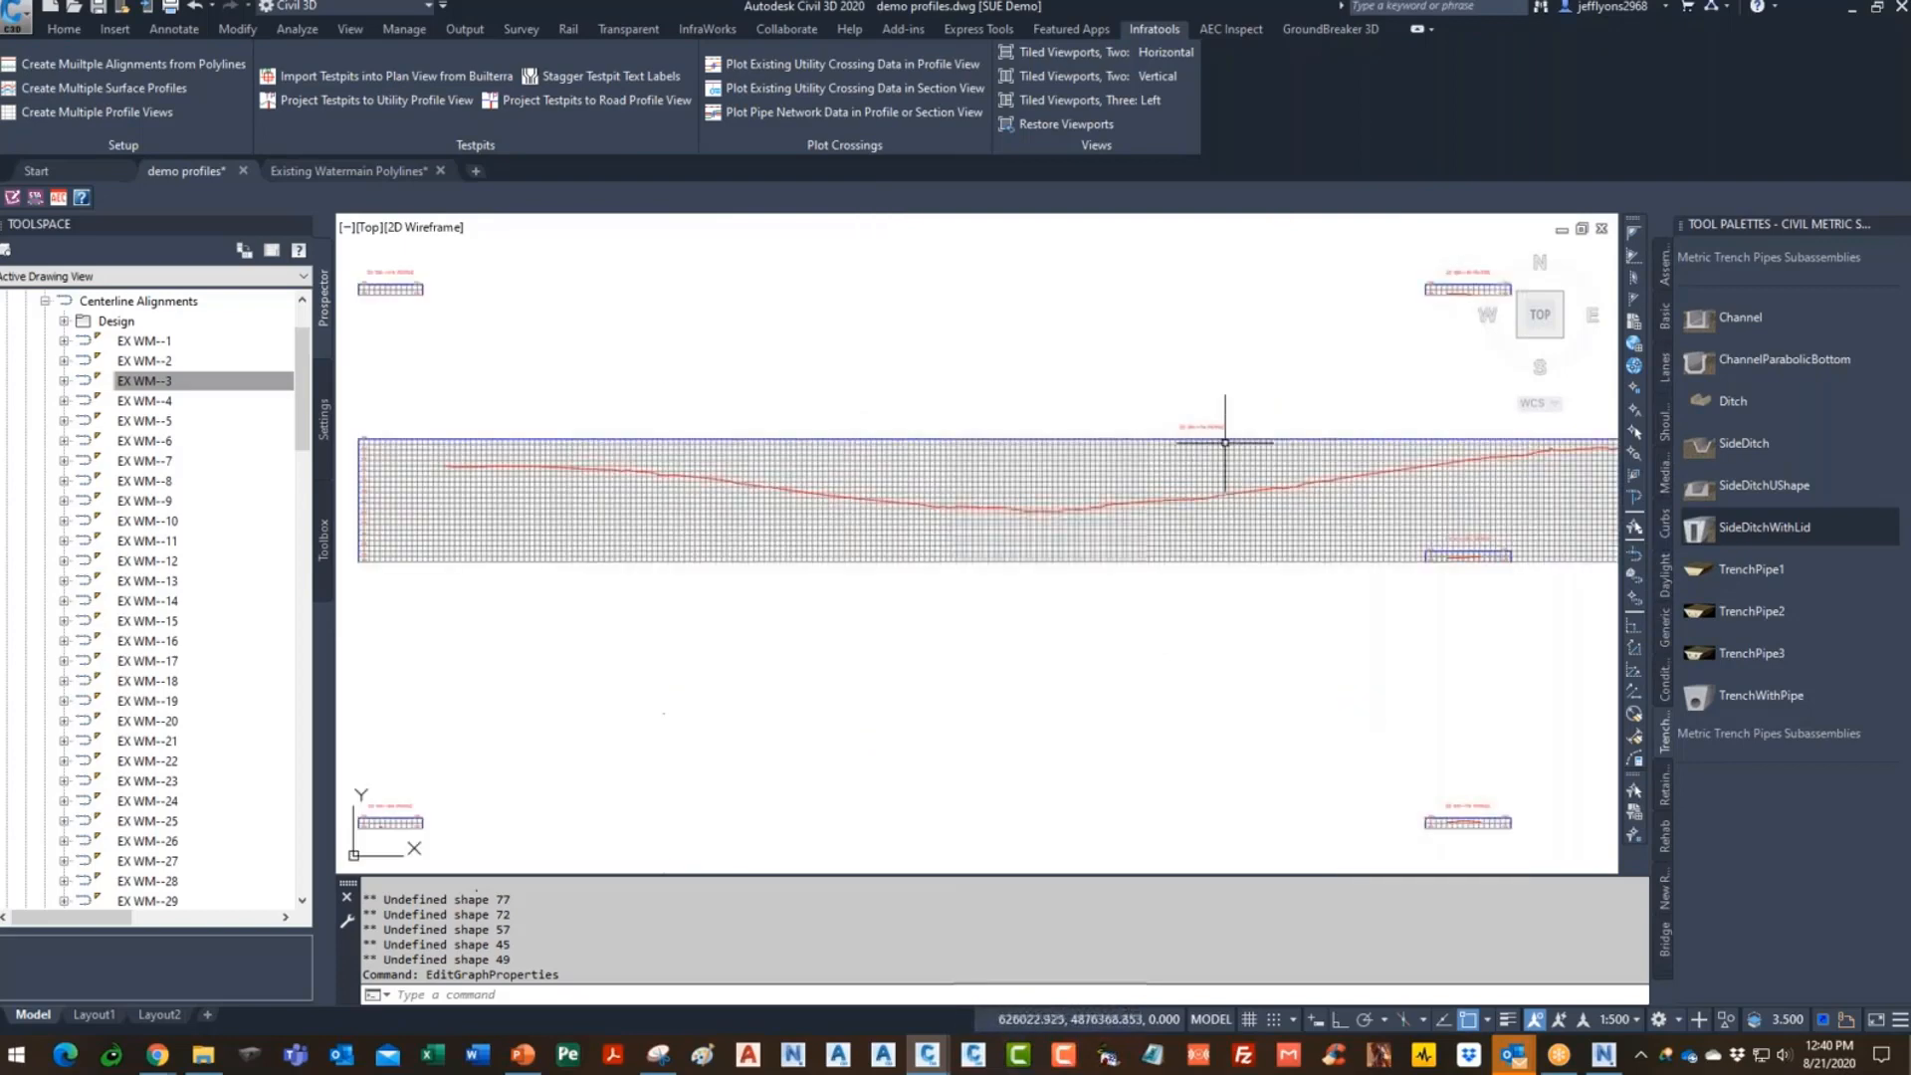
scroll(1470, 577, "up", 3)
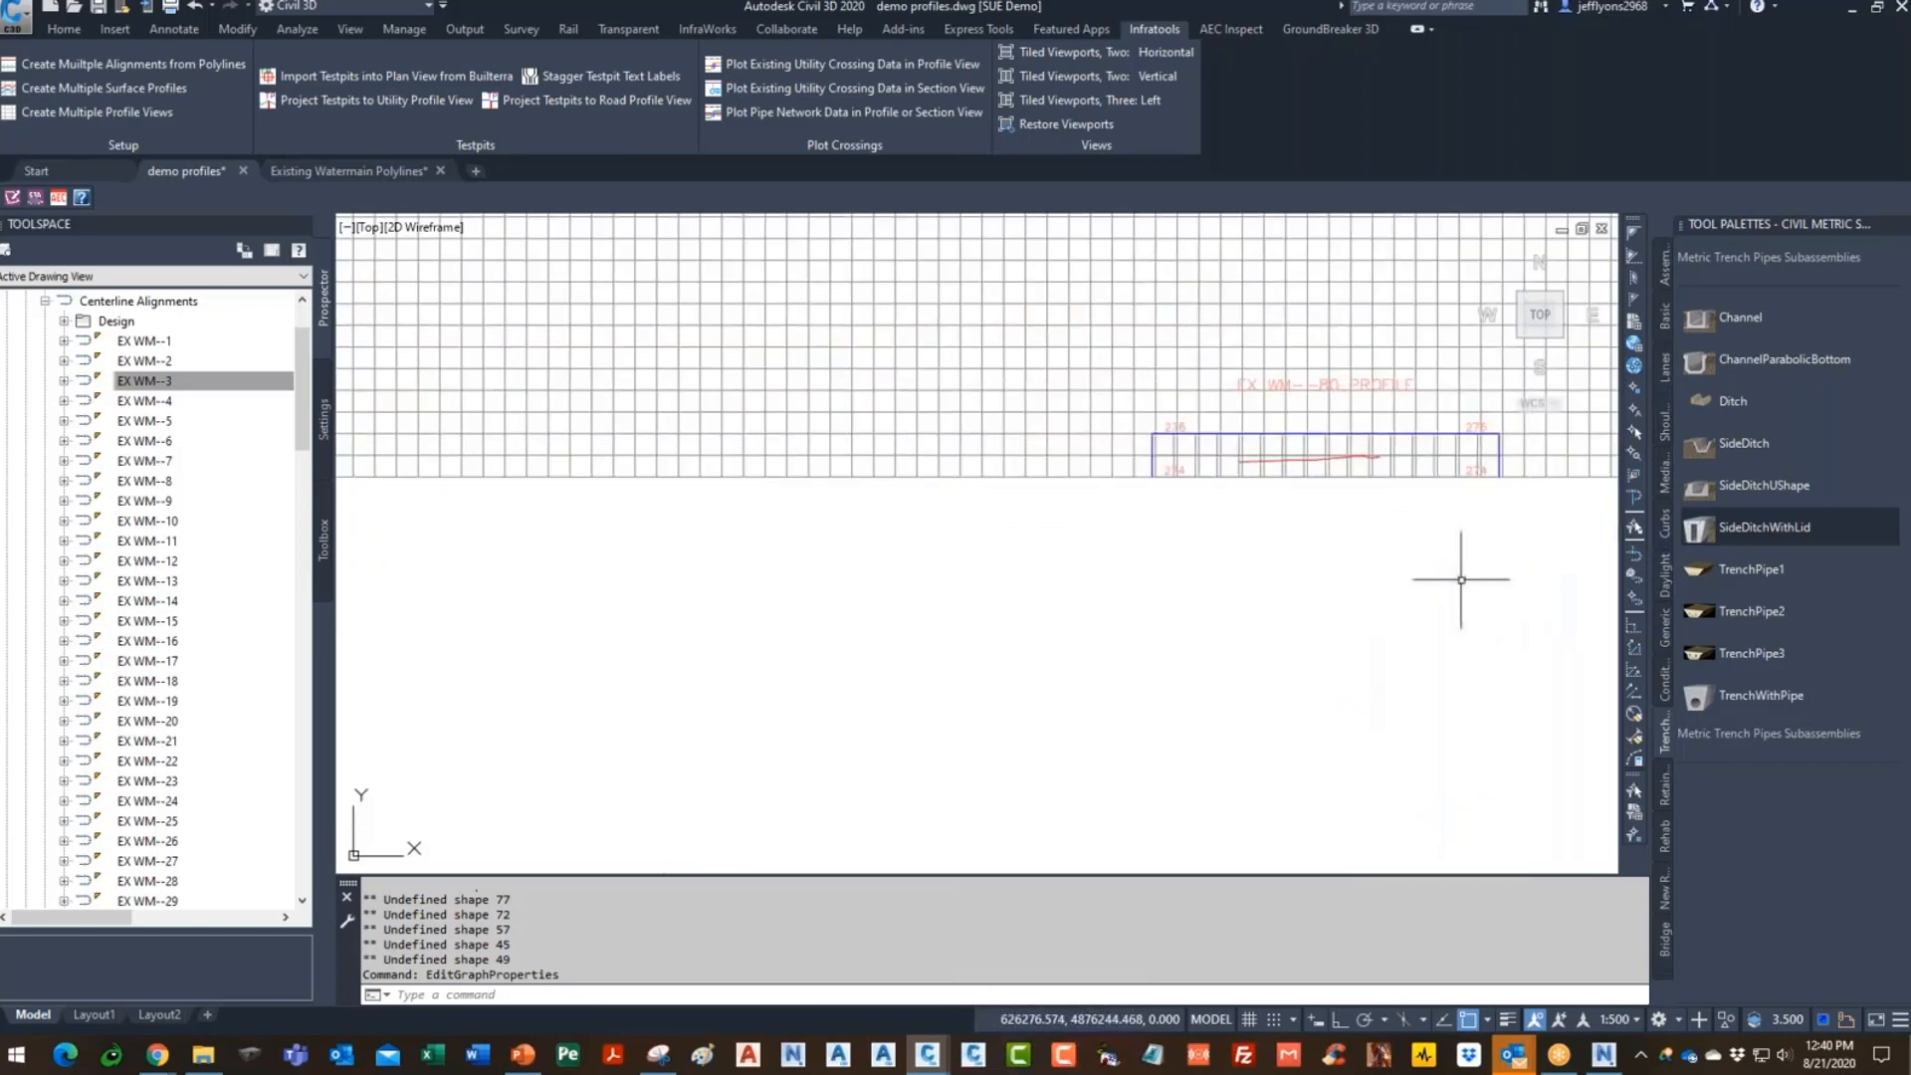
type("m")
key("Return")
scroll(1378, 384, "up", 2)
left_click(1358, 383)
key("Return")
left_click(1357, 405)
scroll(1306, 405, "down", 5)
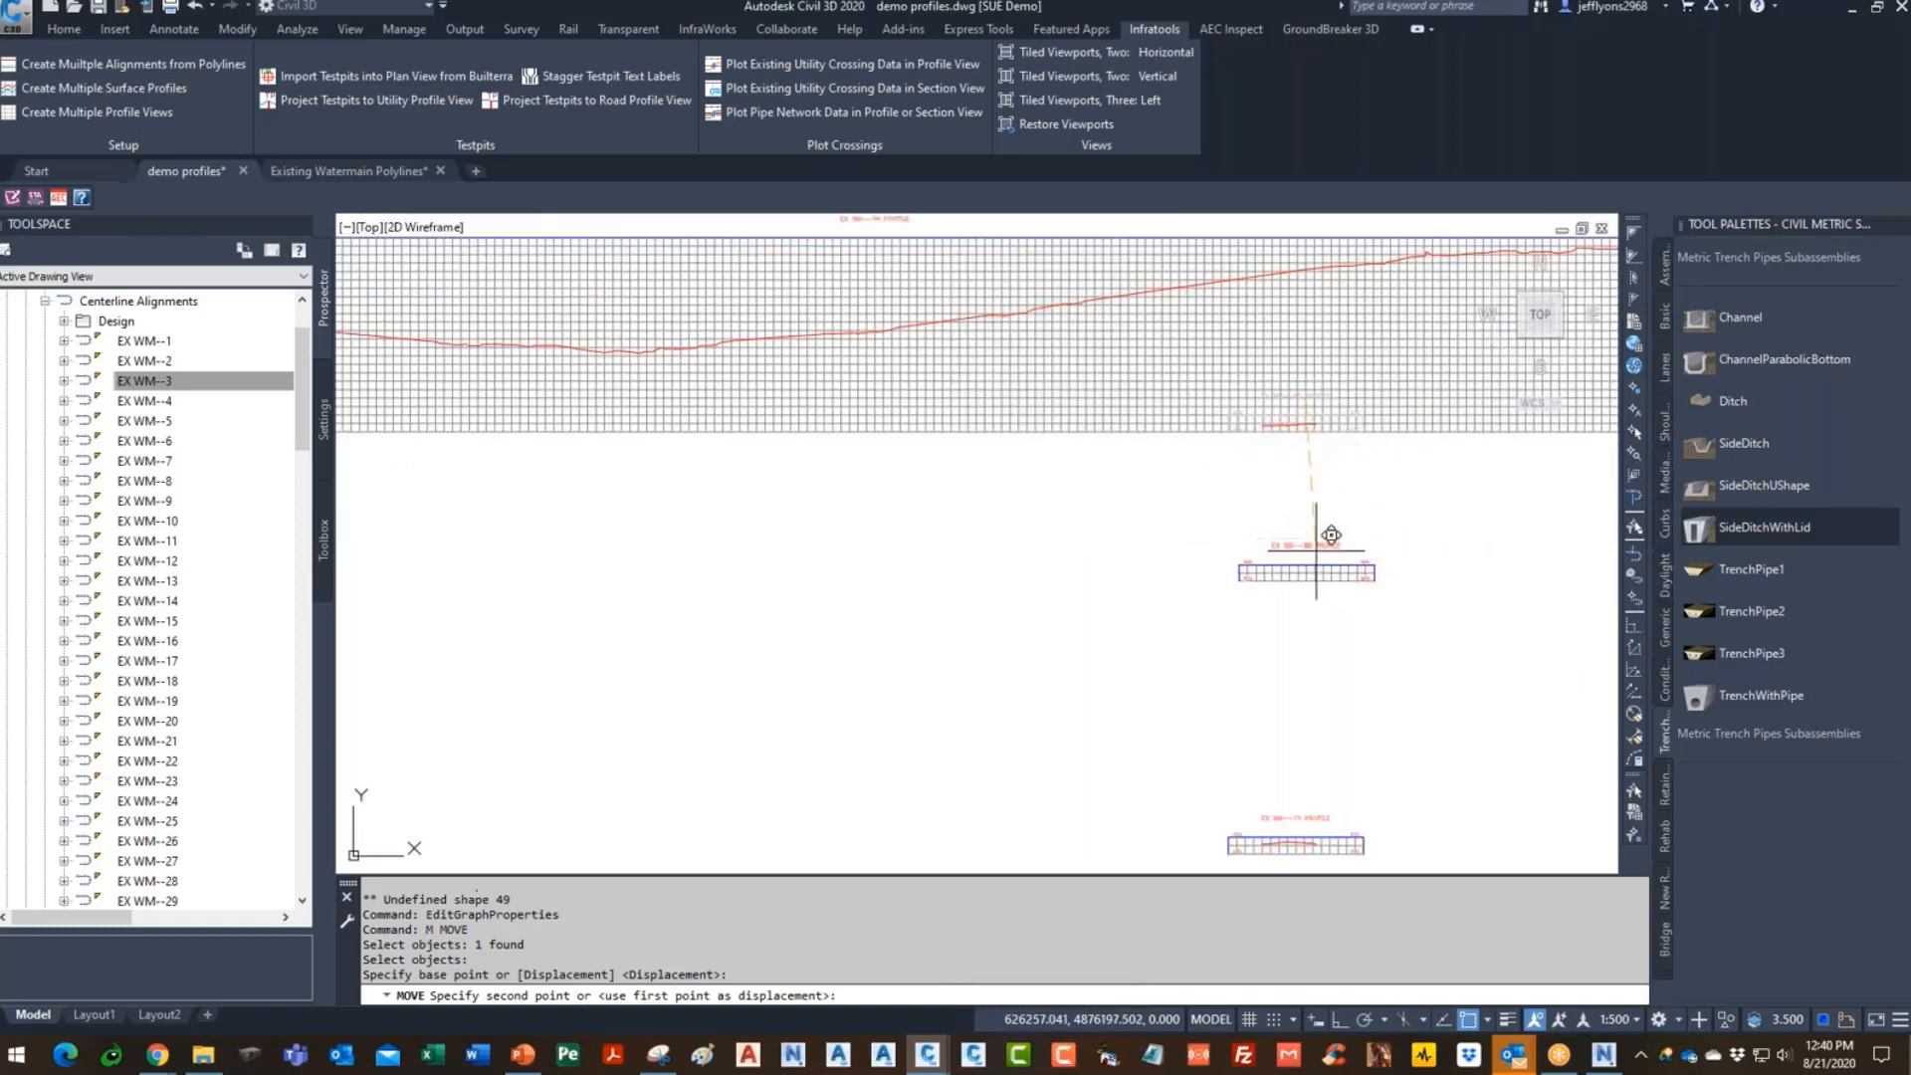
left_click(1314, 542)
scroll(1309, 669, "up", 8)
scroll(1196, 612, "down", 5)
scroll(1196, 612, "down", 4)
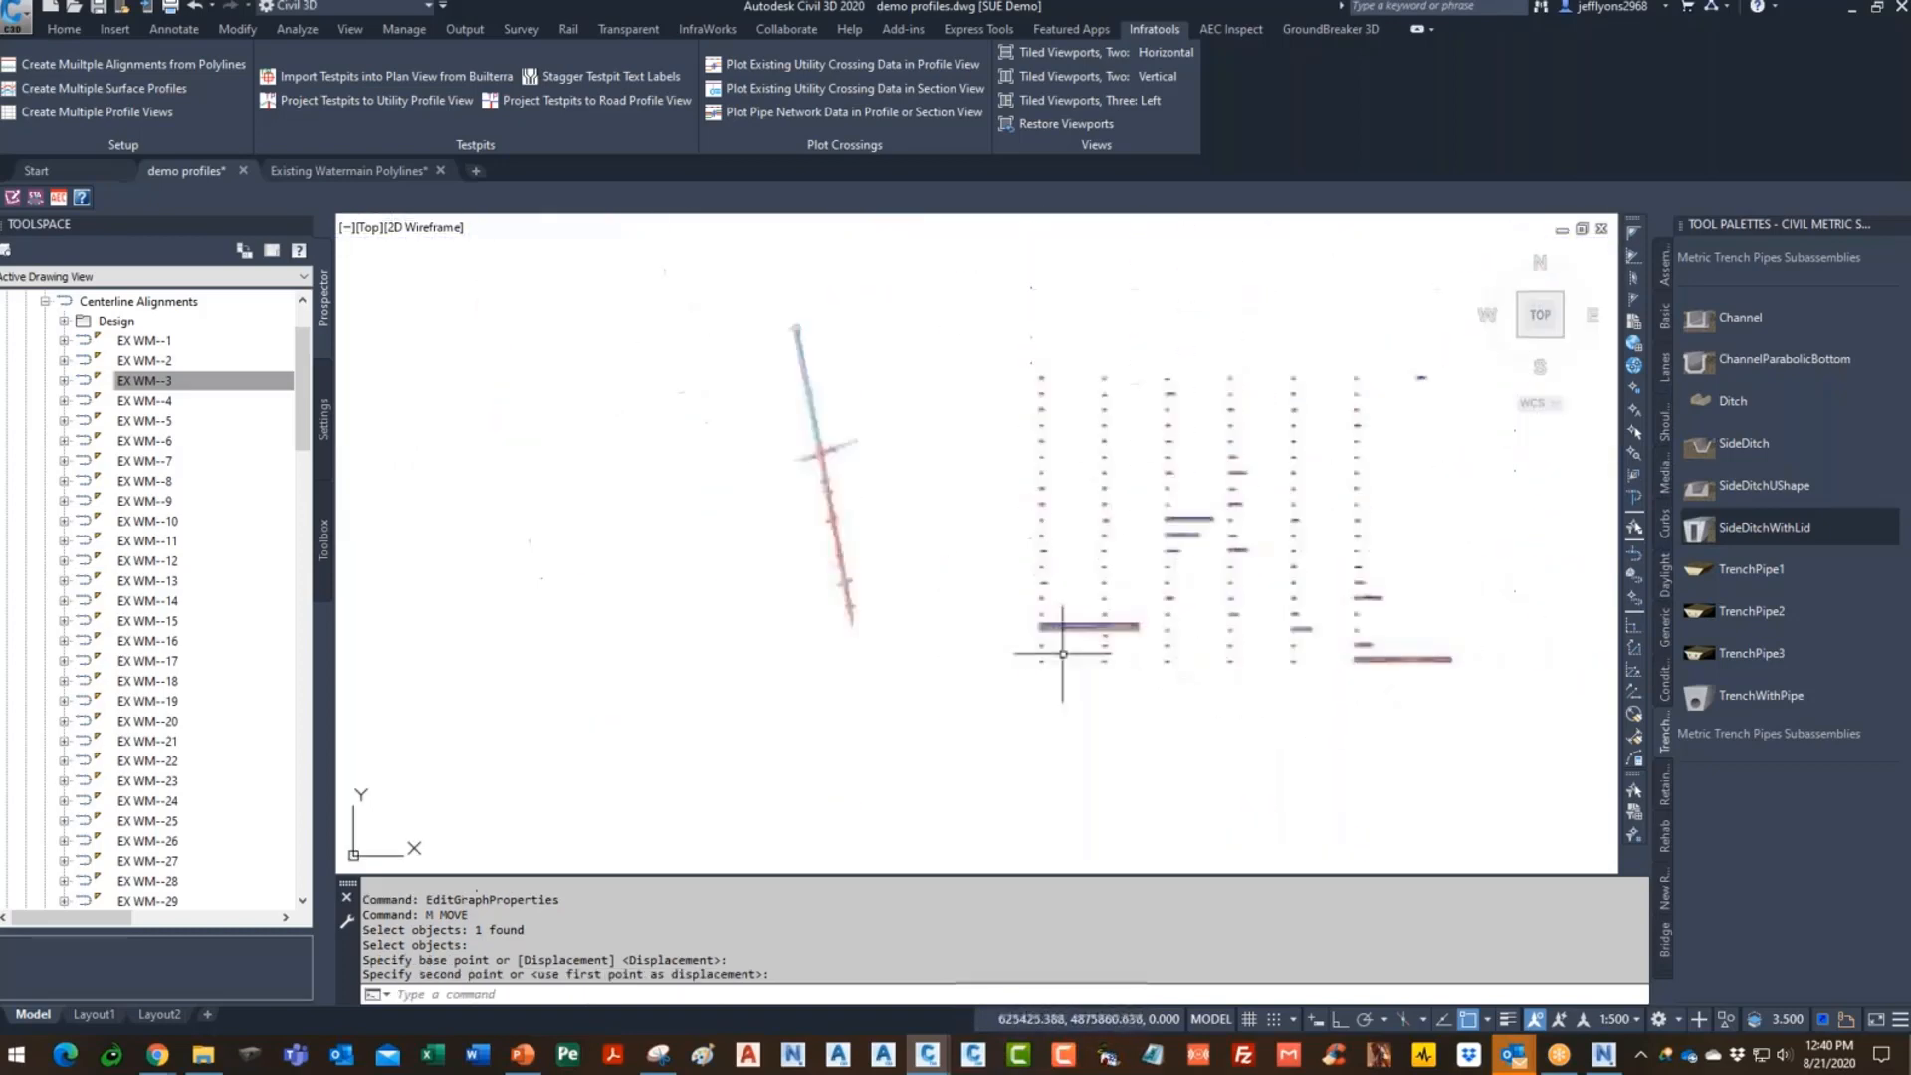
scroll(1100, 638, "up", 6)
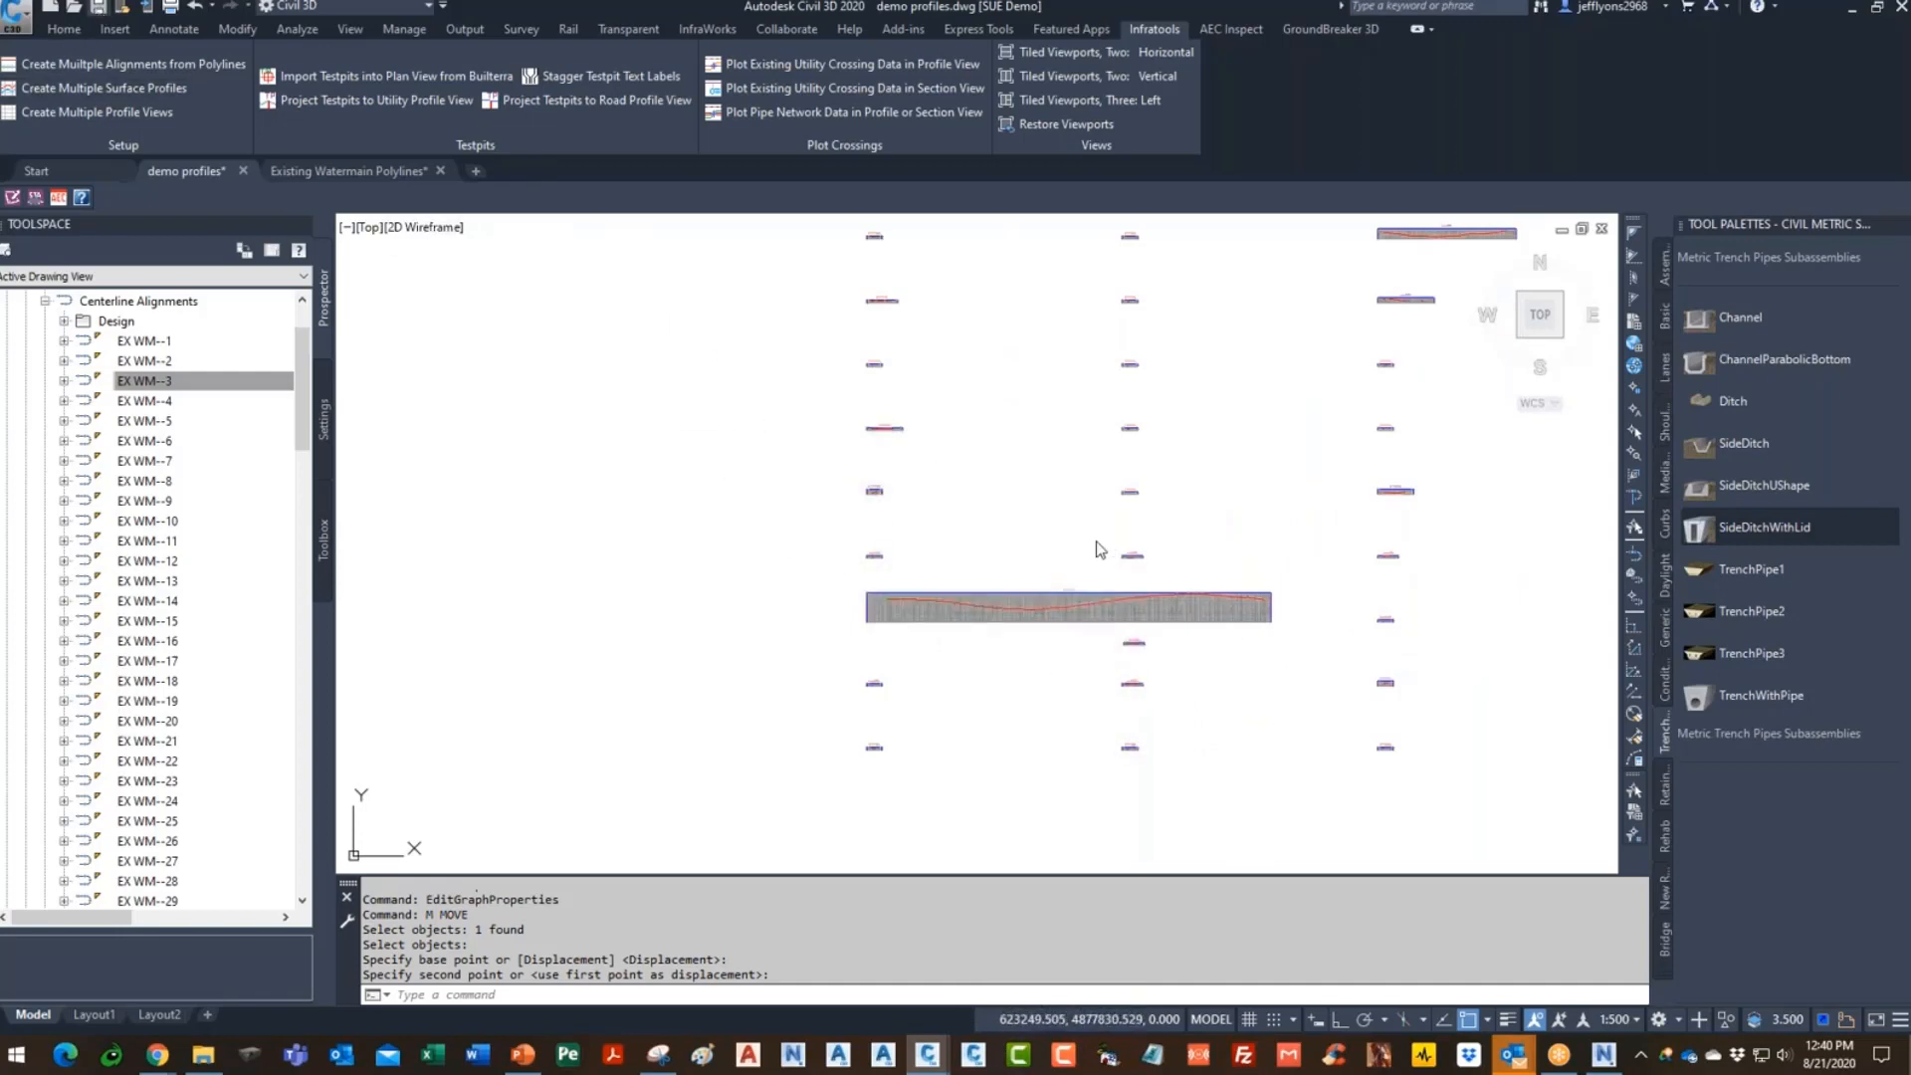
- Save the drawing demo profiles.dwg
key("ctrl+s")
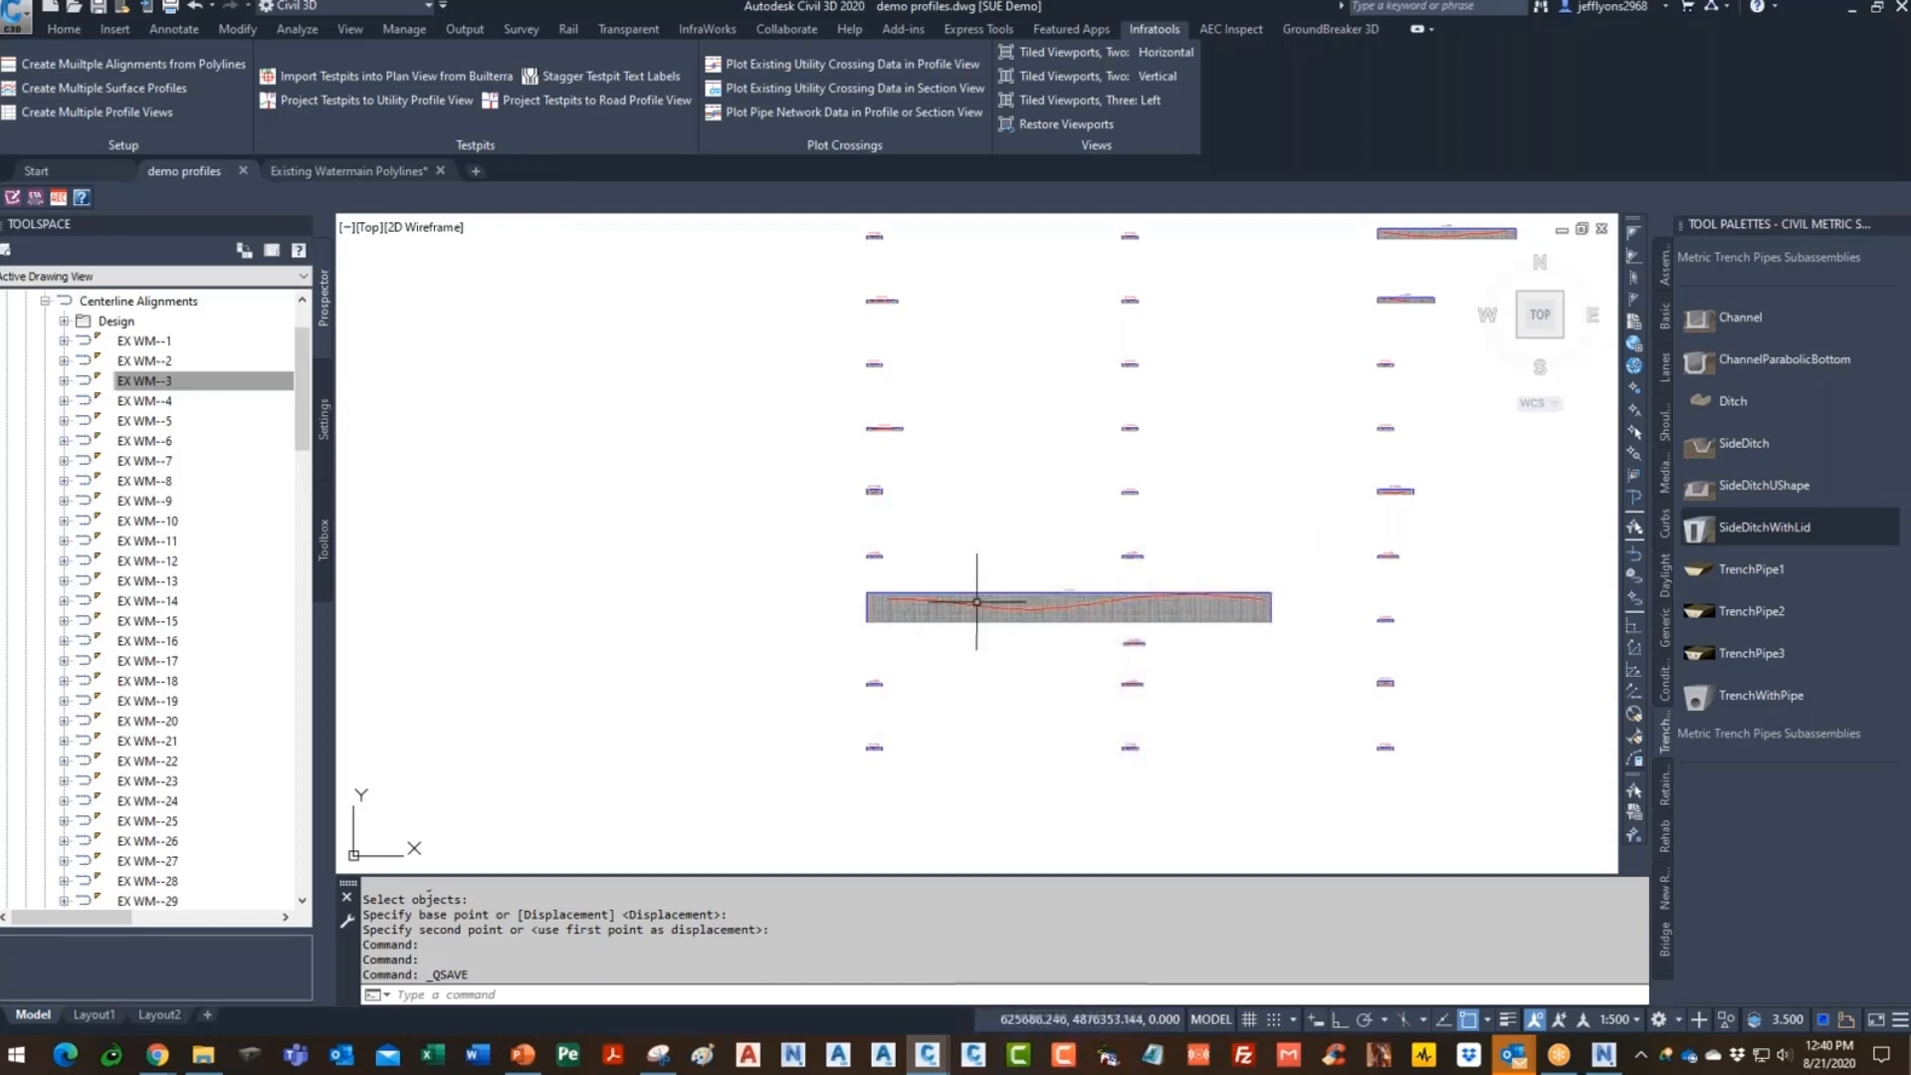
scroll(1268, 609, "down", 4)
scroll(1264, 607, "up", 7)
scroll(1244, 611, "down", 6)
scroll(704, 533, "up", 3)
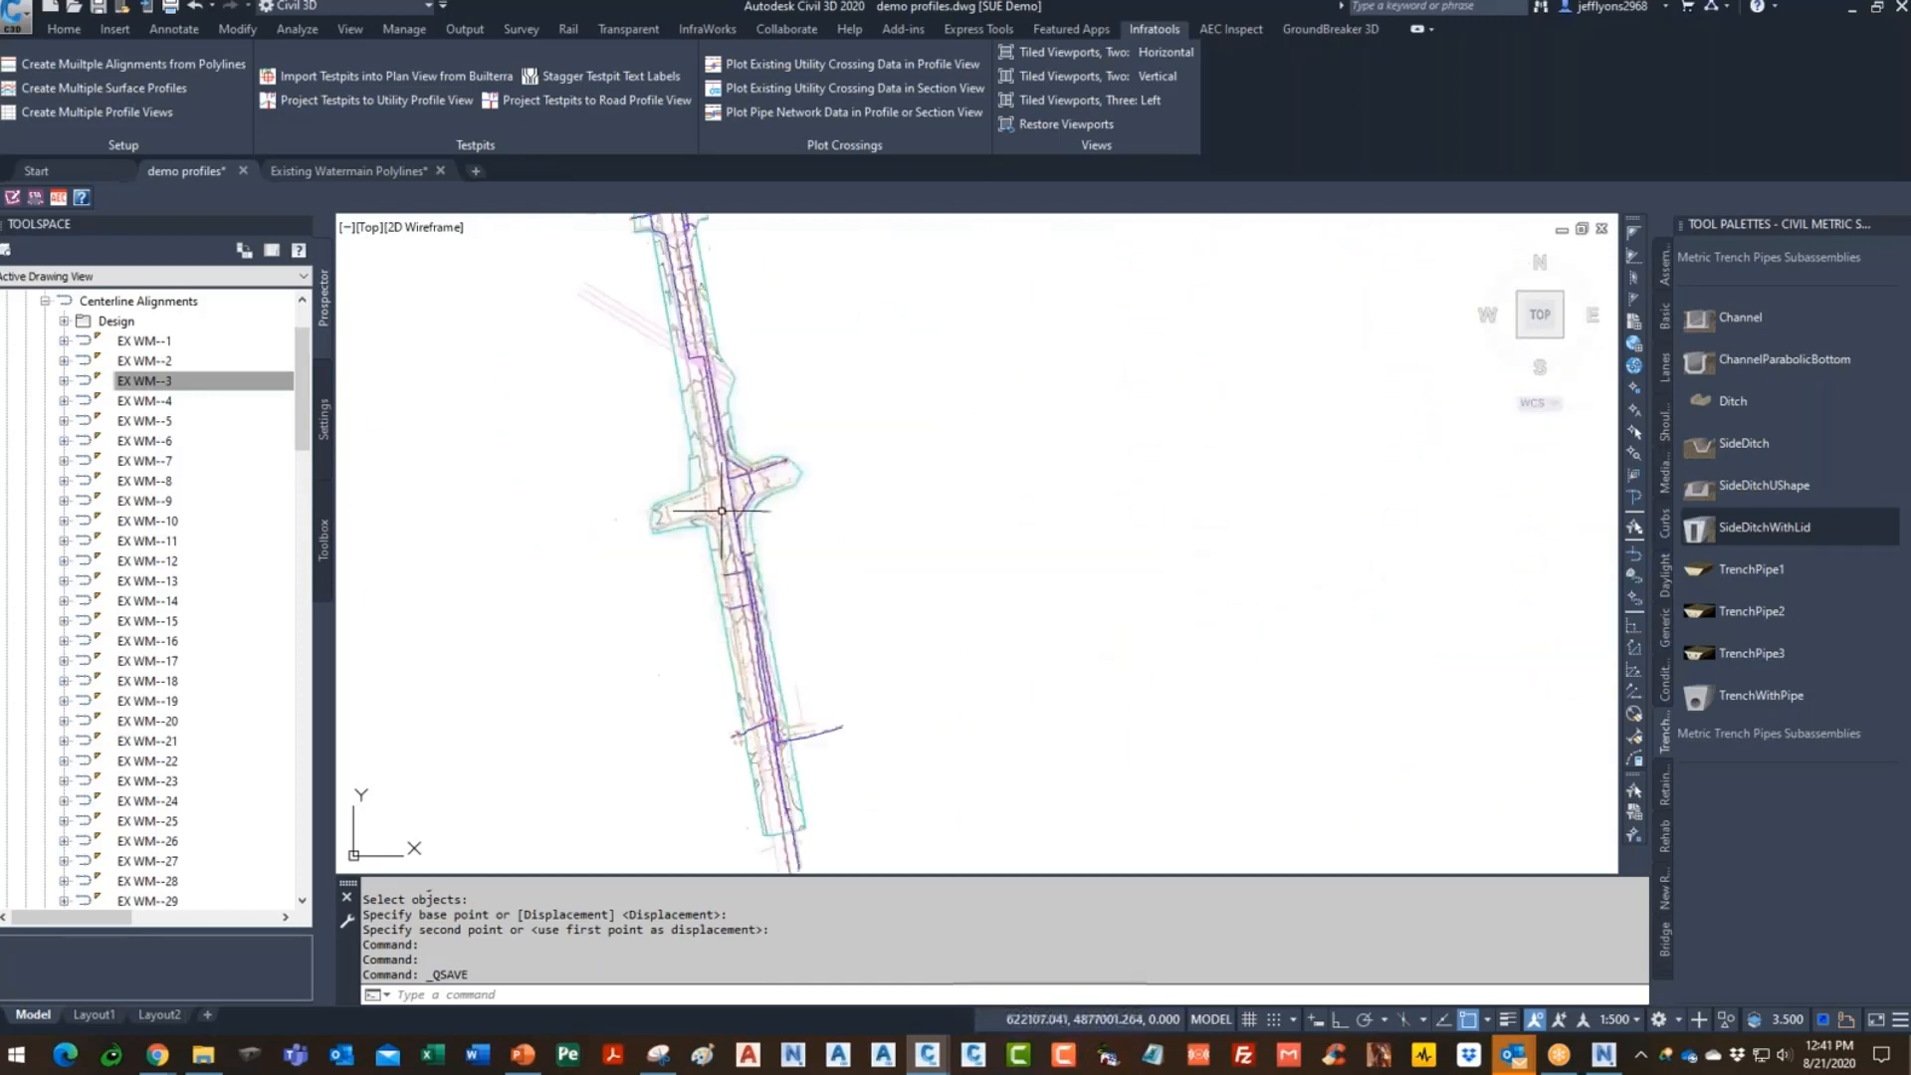
left_click(1229, 29)
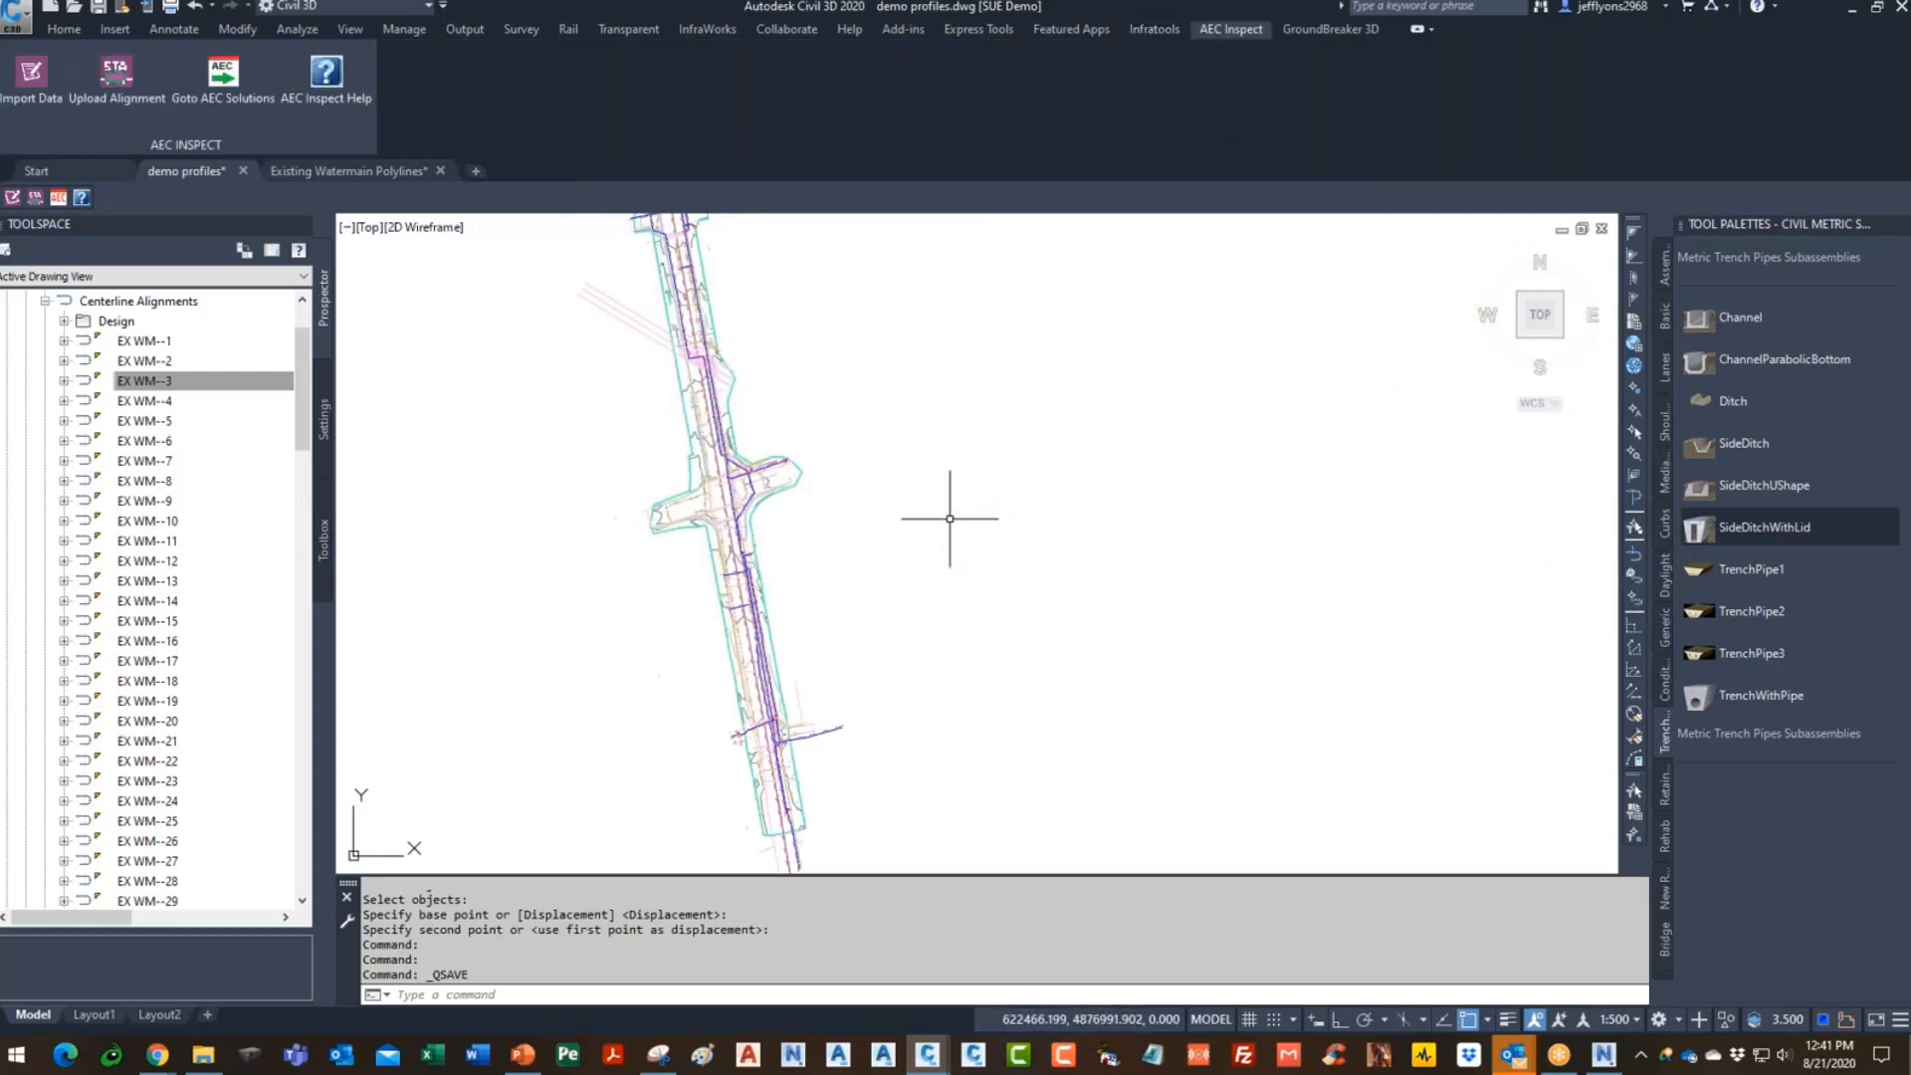
- Insert the TPPROFILEDATA.dwg block into empty drawing space with default attribute values
type("DDINSERT")
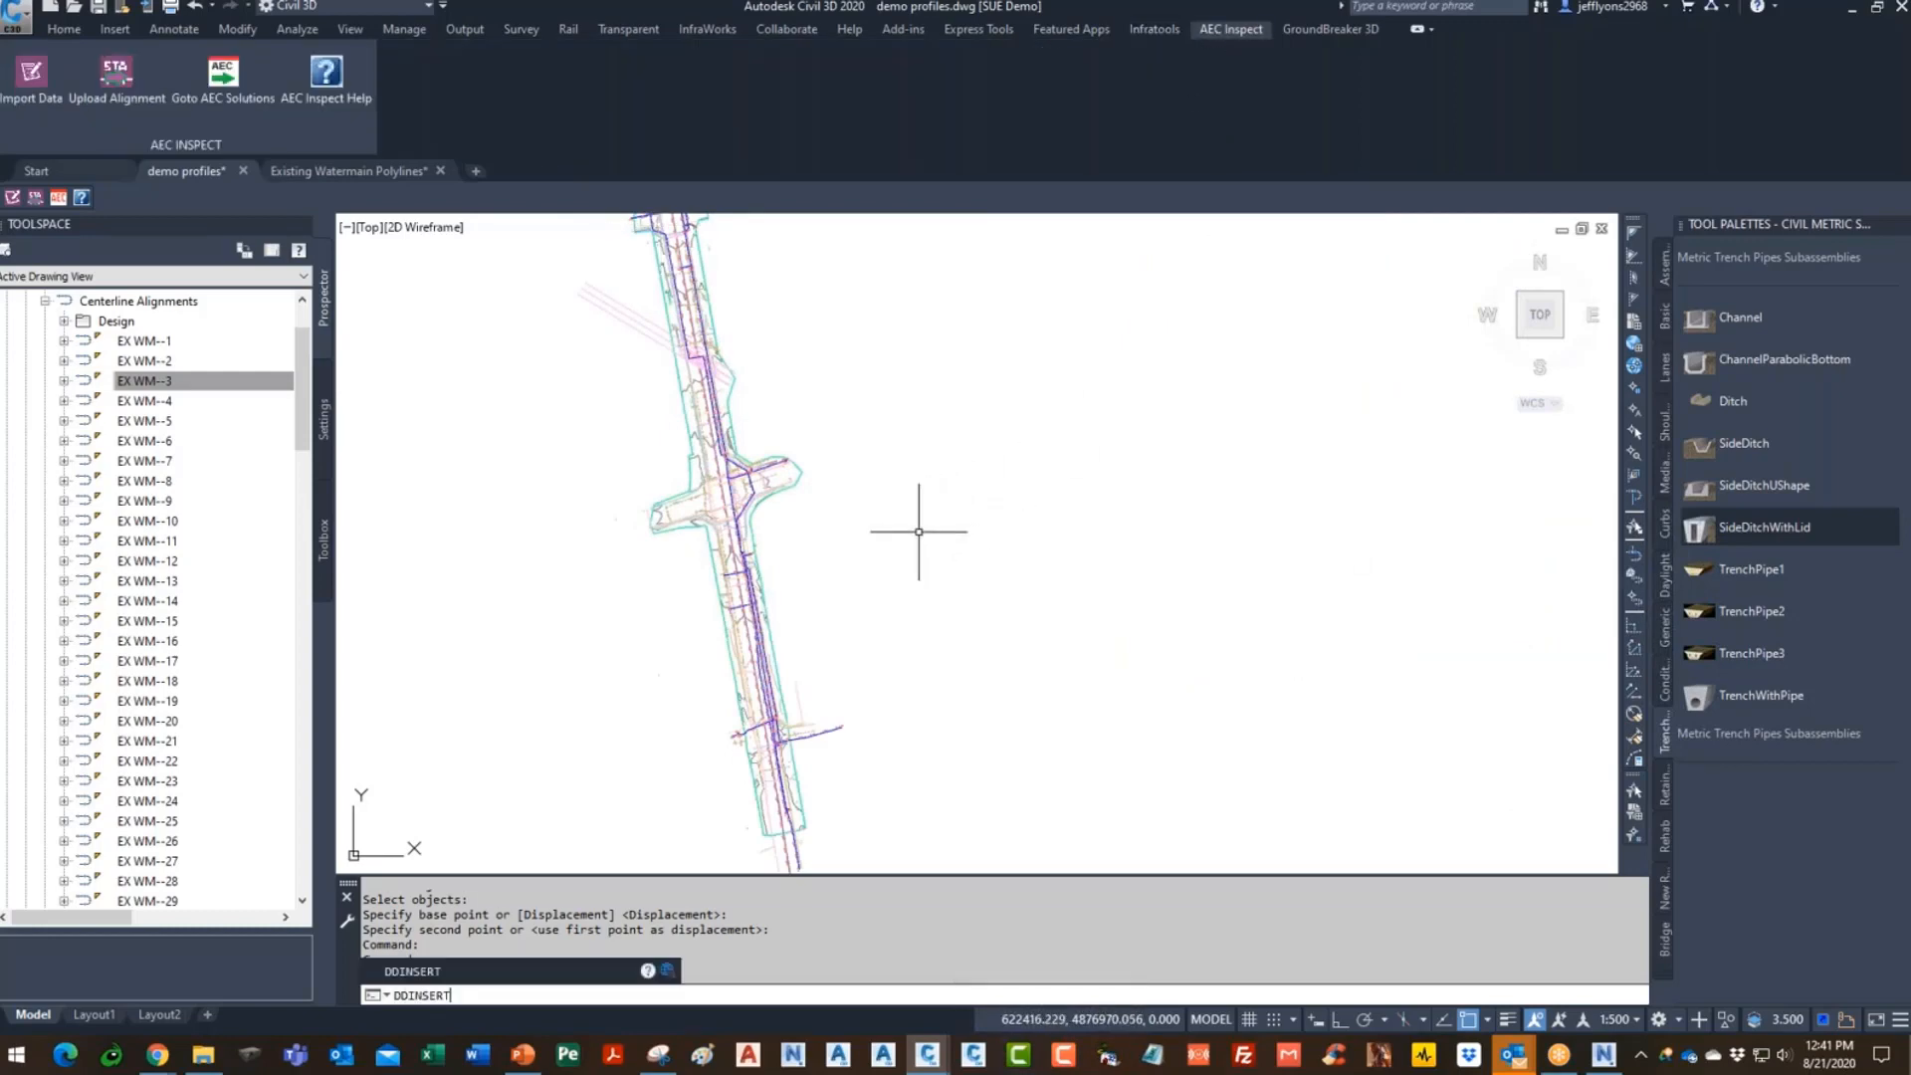
key("Return")
left_click(1144, 399)
left_click(842, 398)
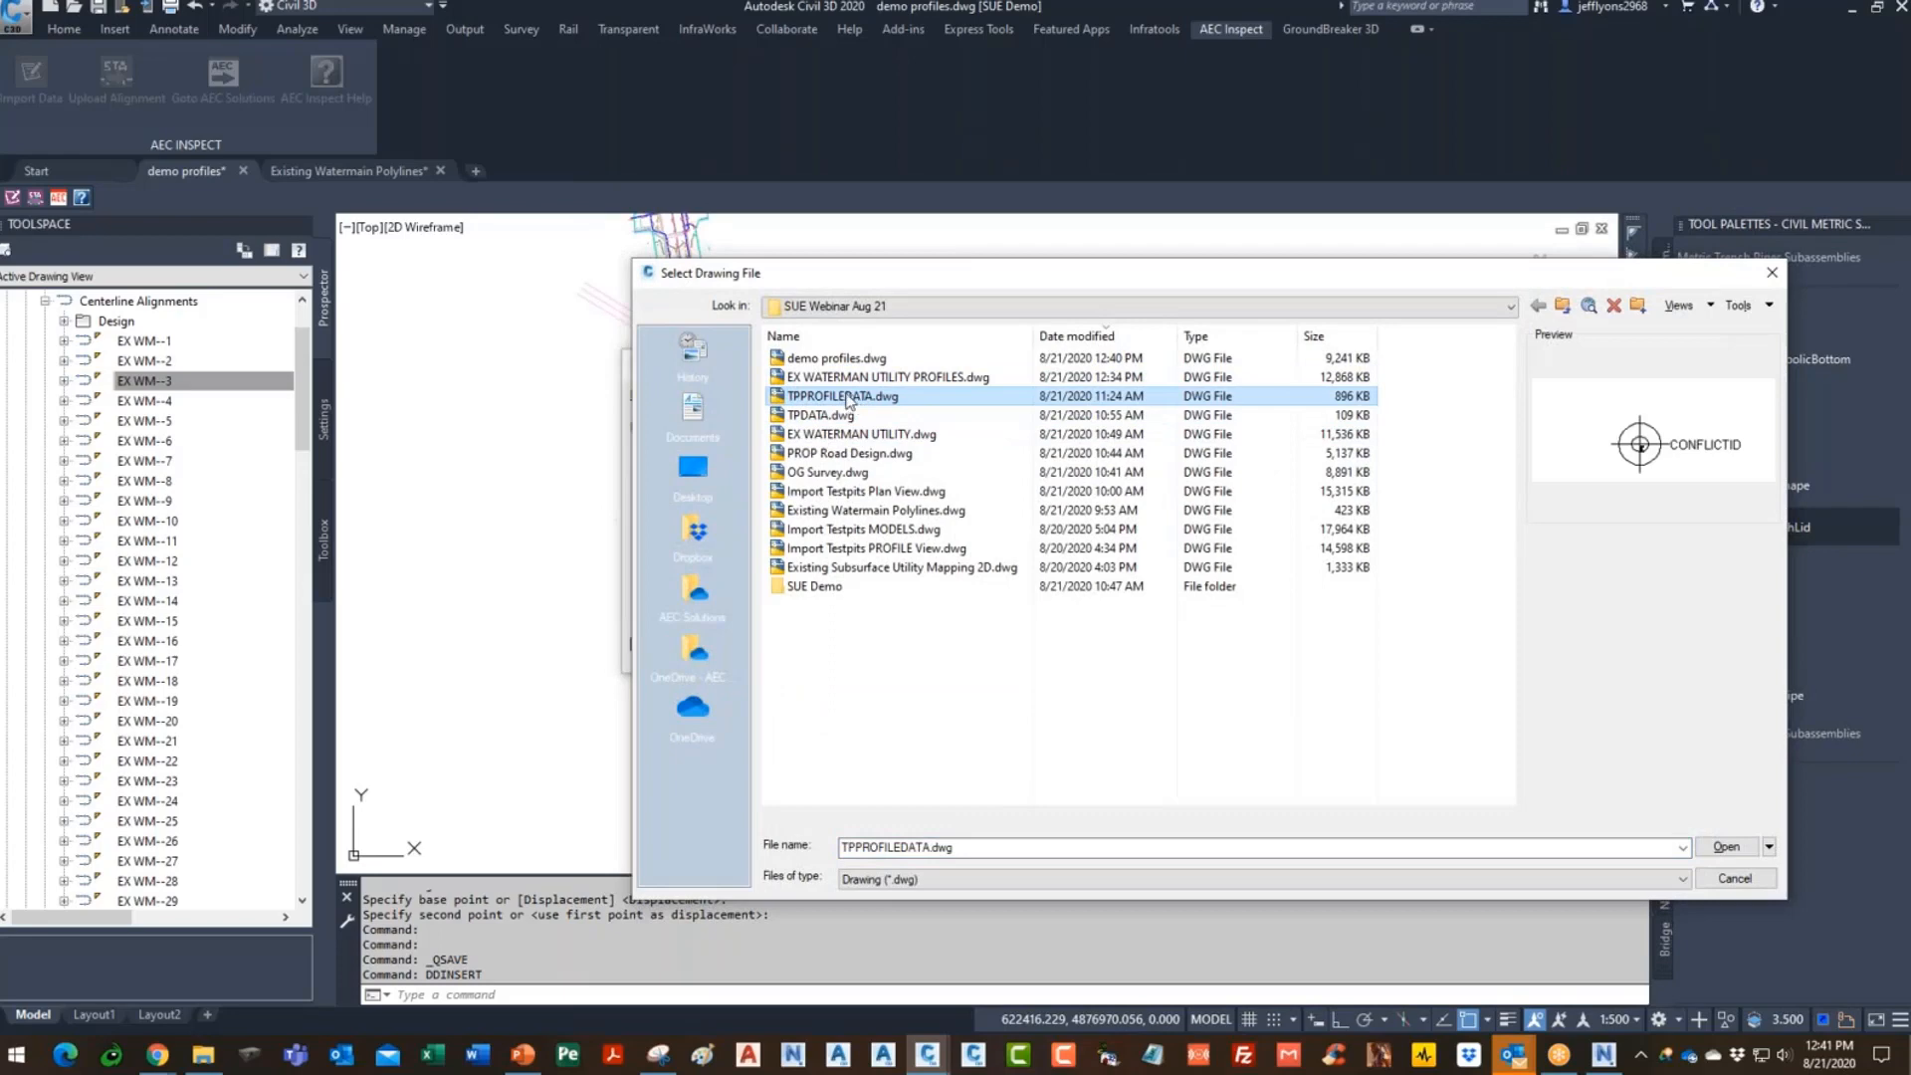
left_click(1728, 847)
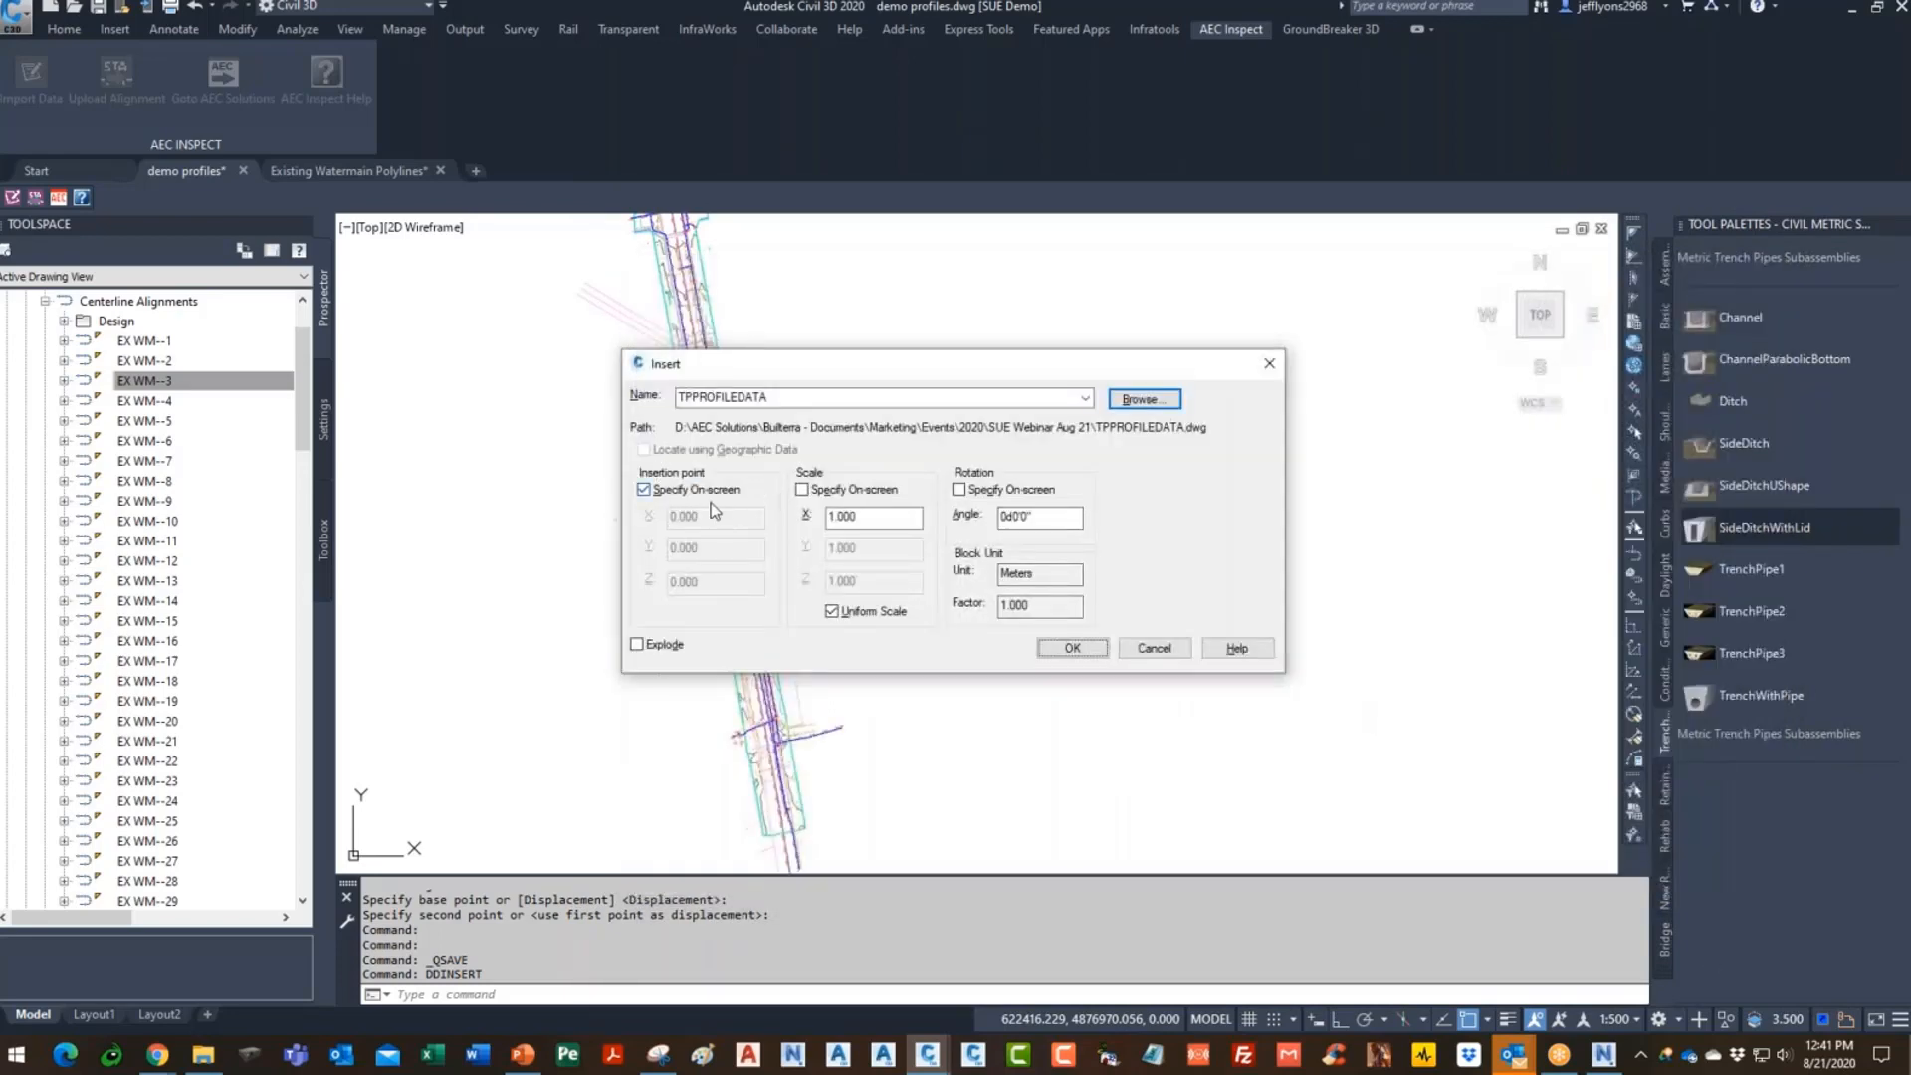
left_click(1078, 653)
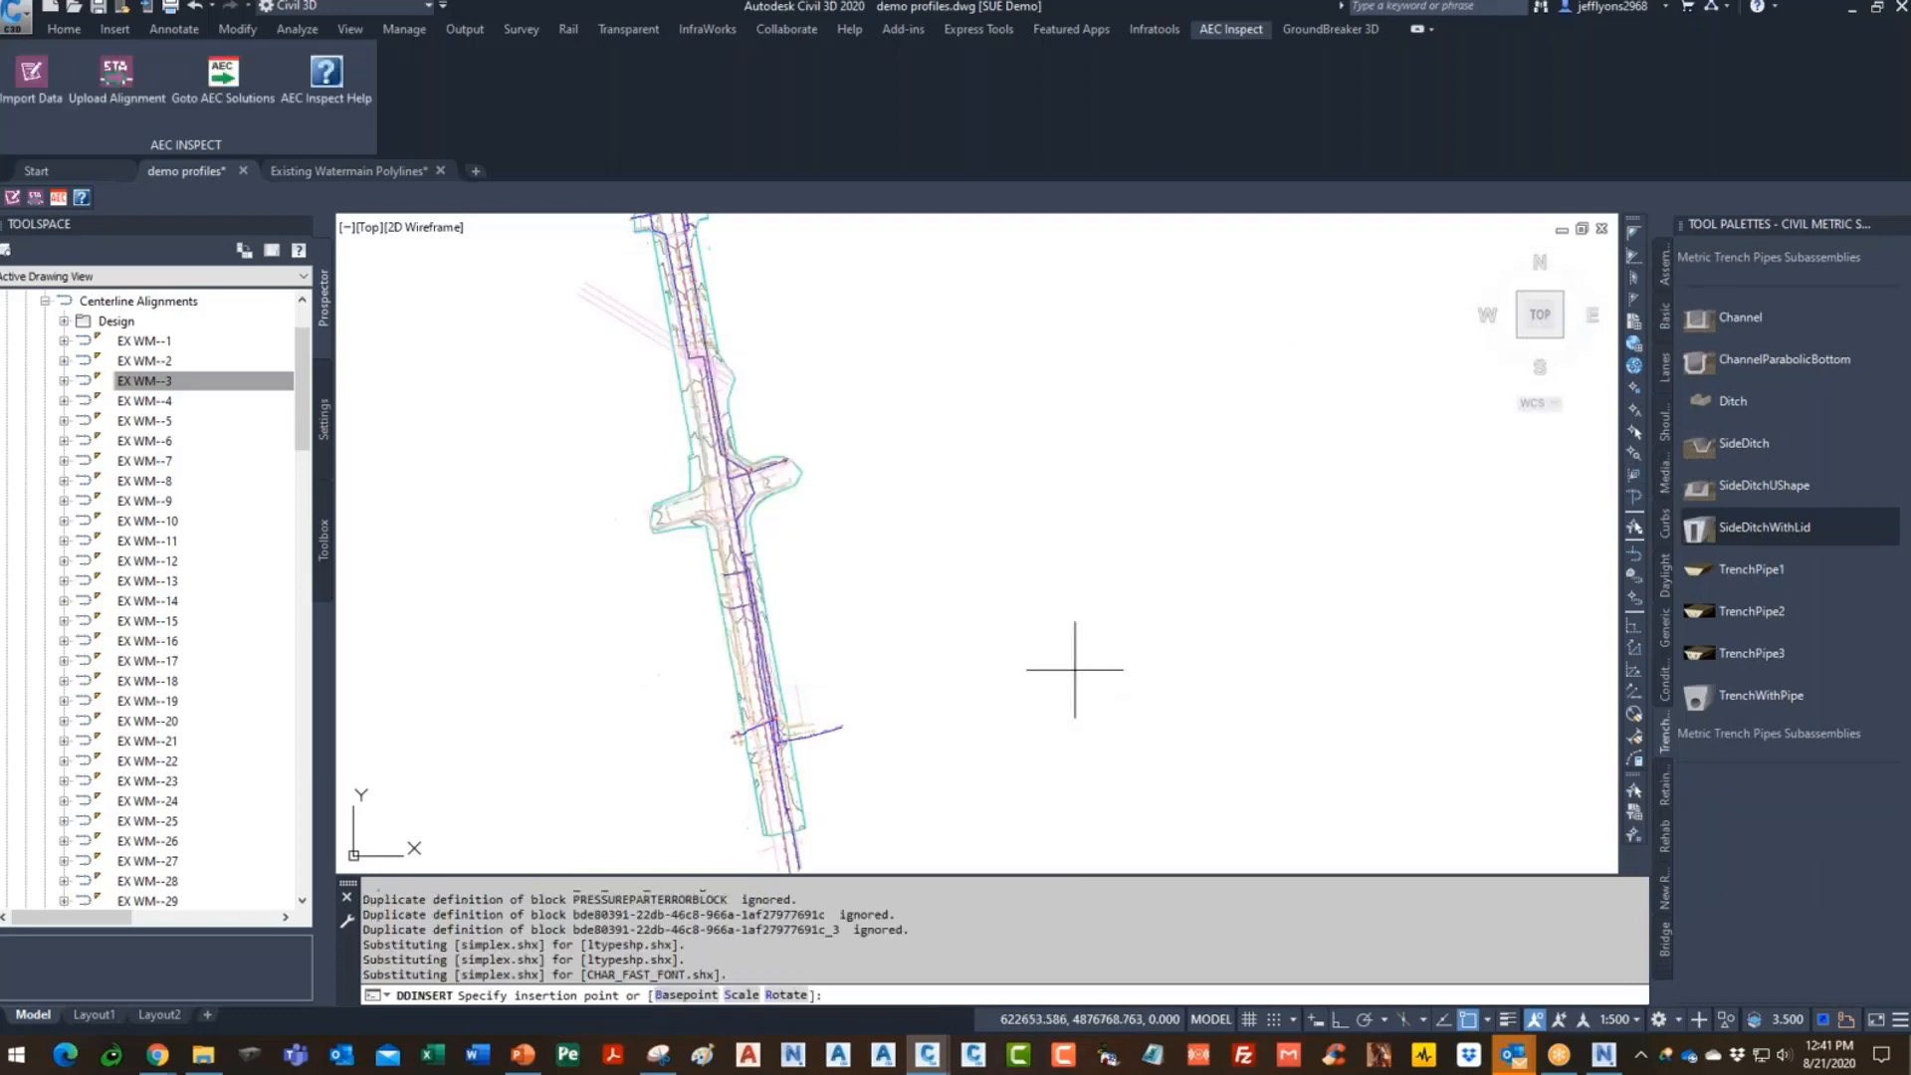
left_click(1071, 653)
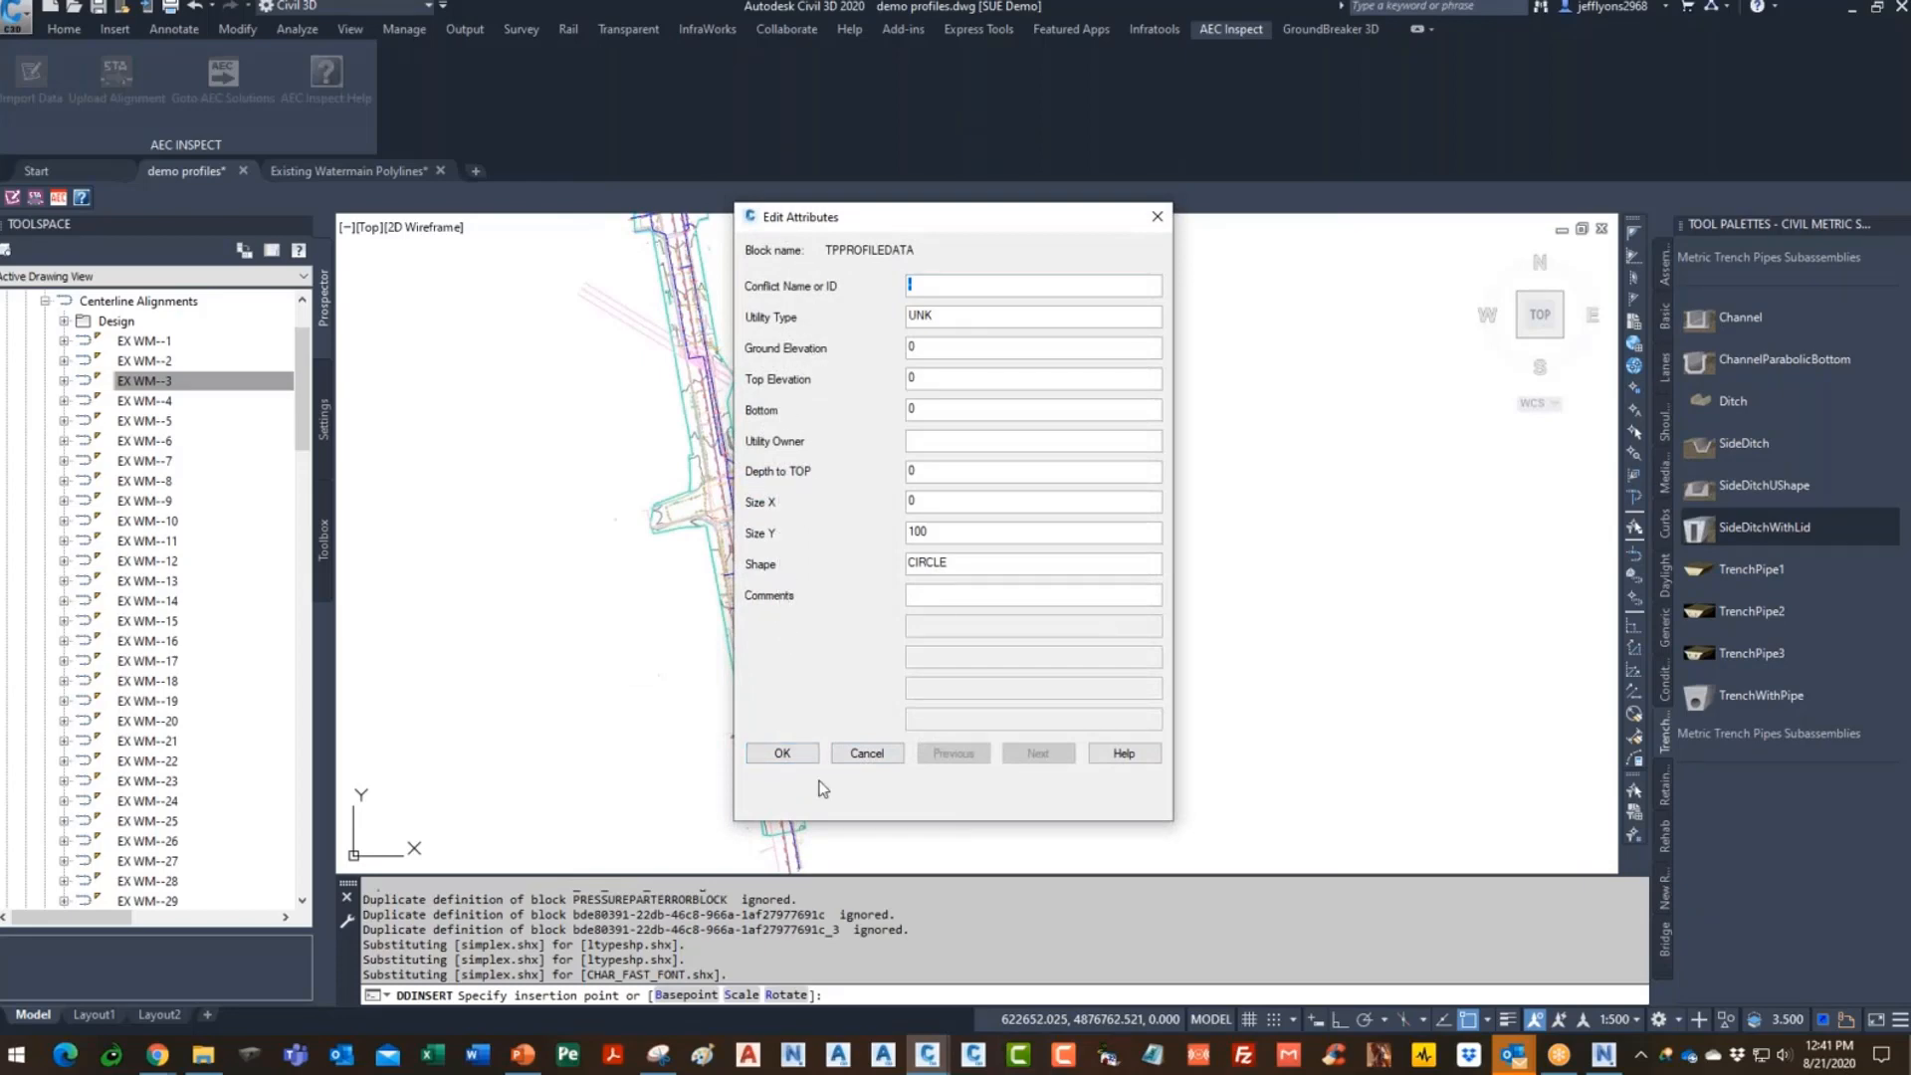
left_click(794, 757)
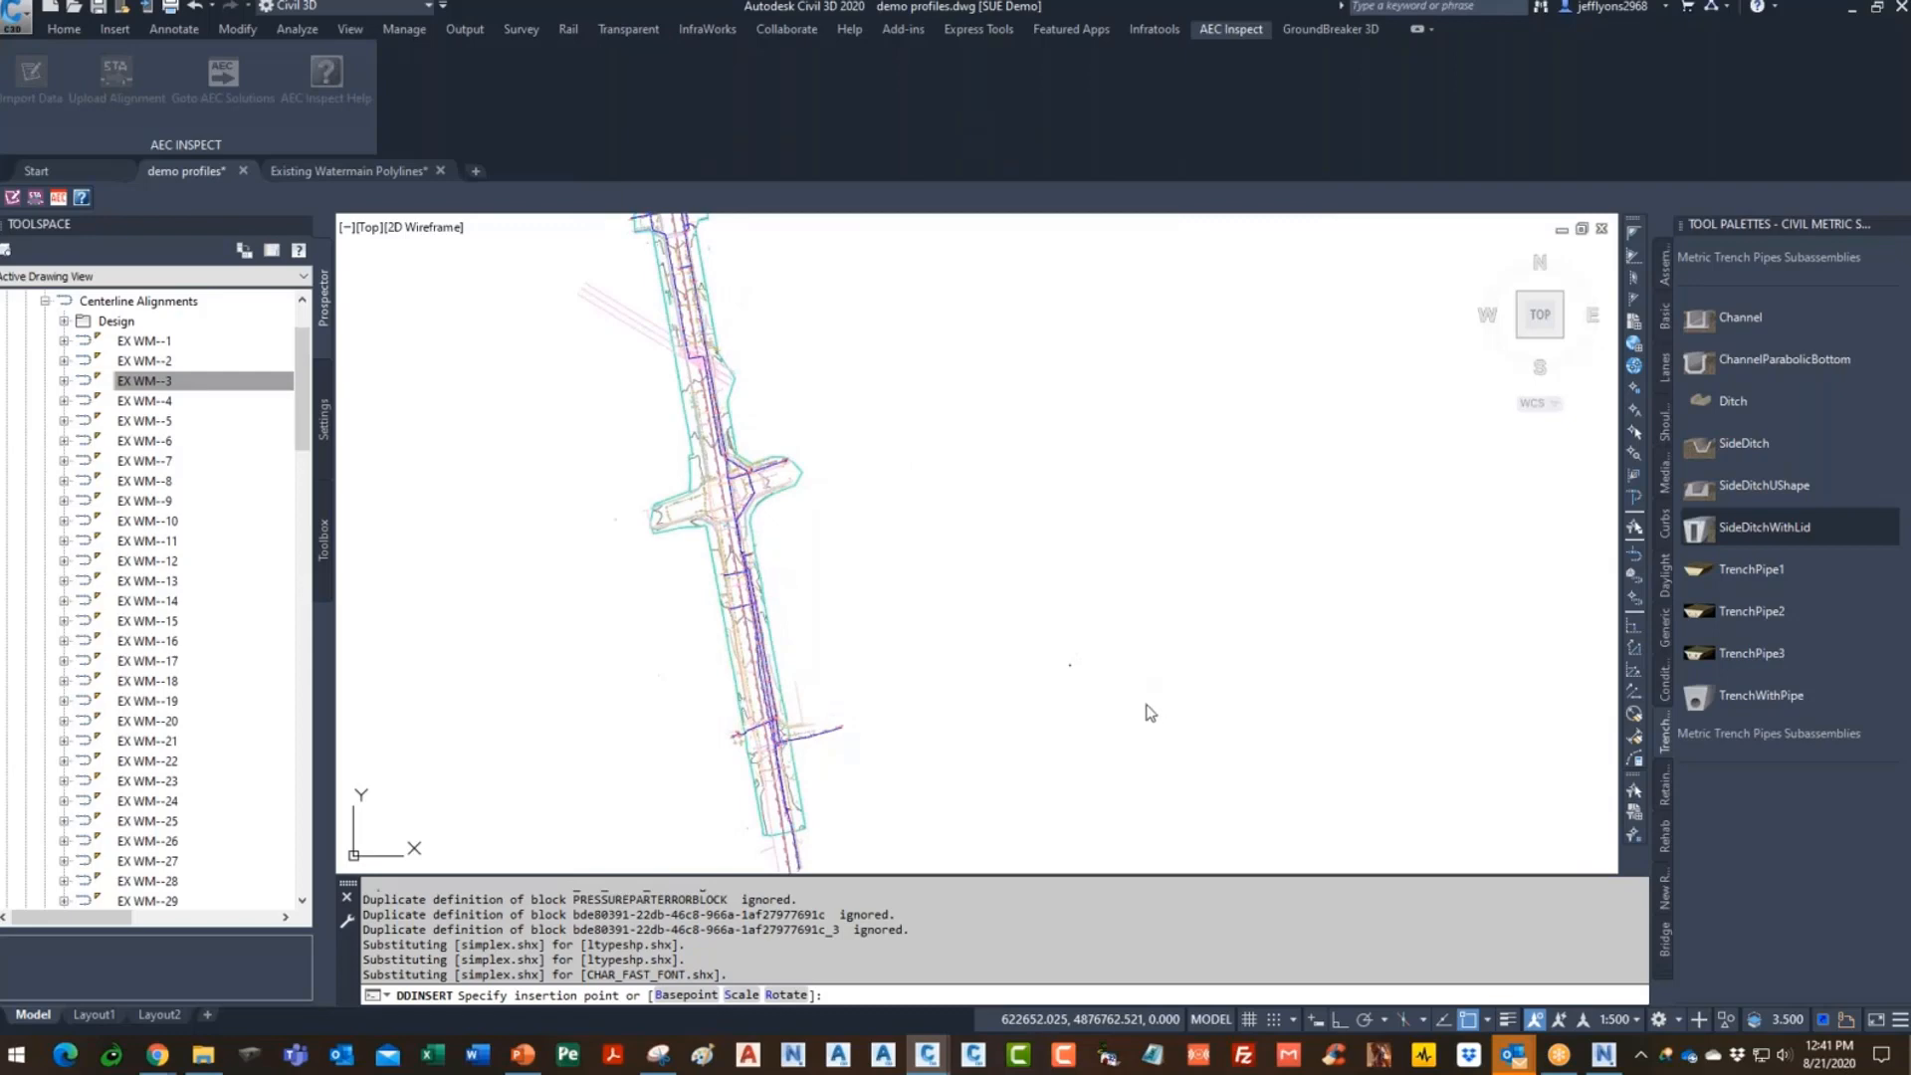
- Erase the inserted TPPROFILEDATA block with a selection window
left_click(1145, 786)
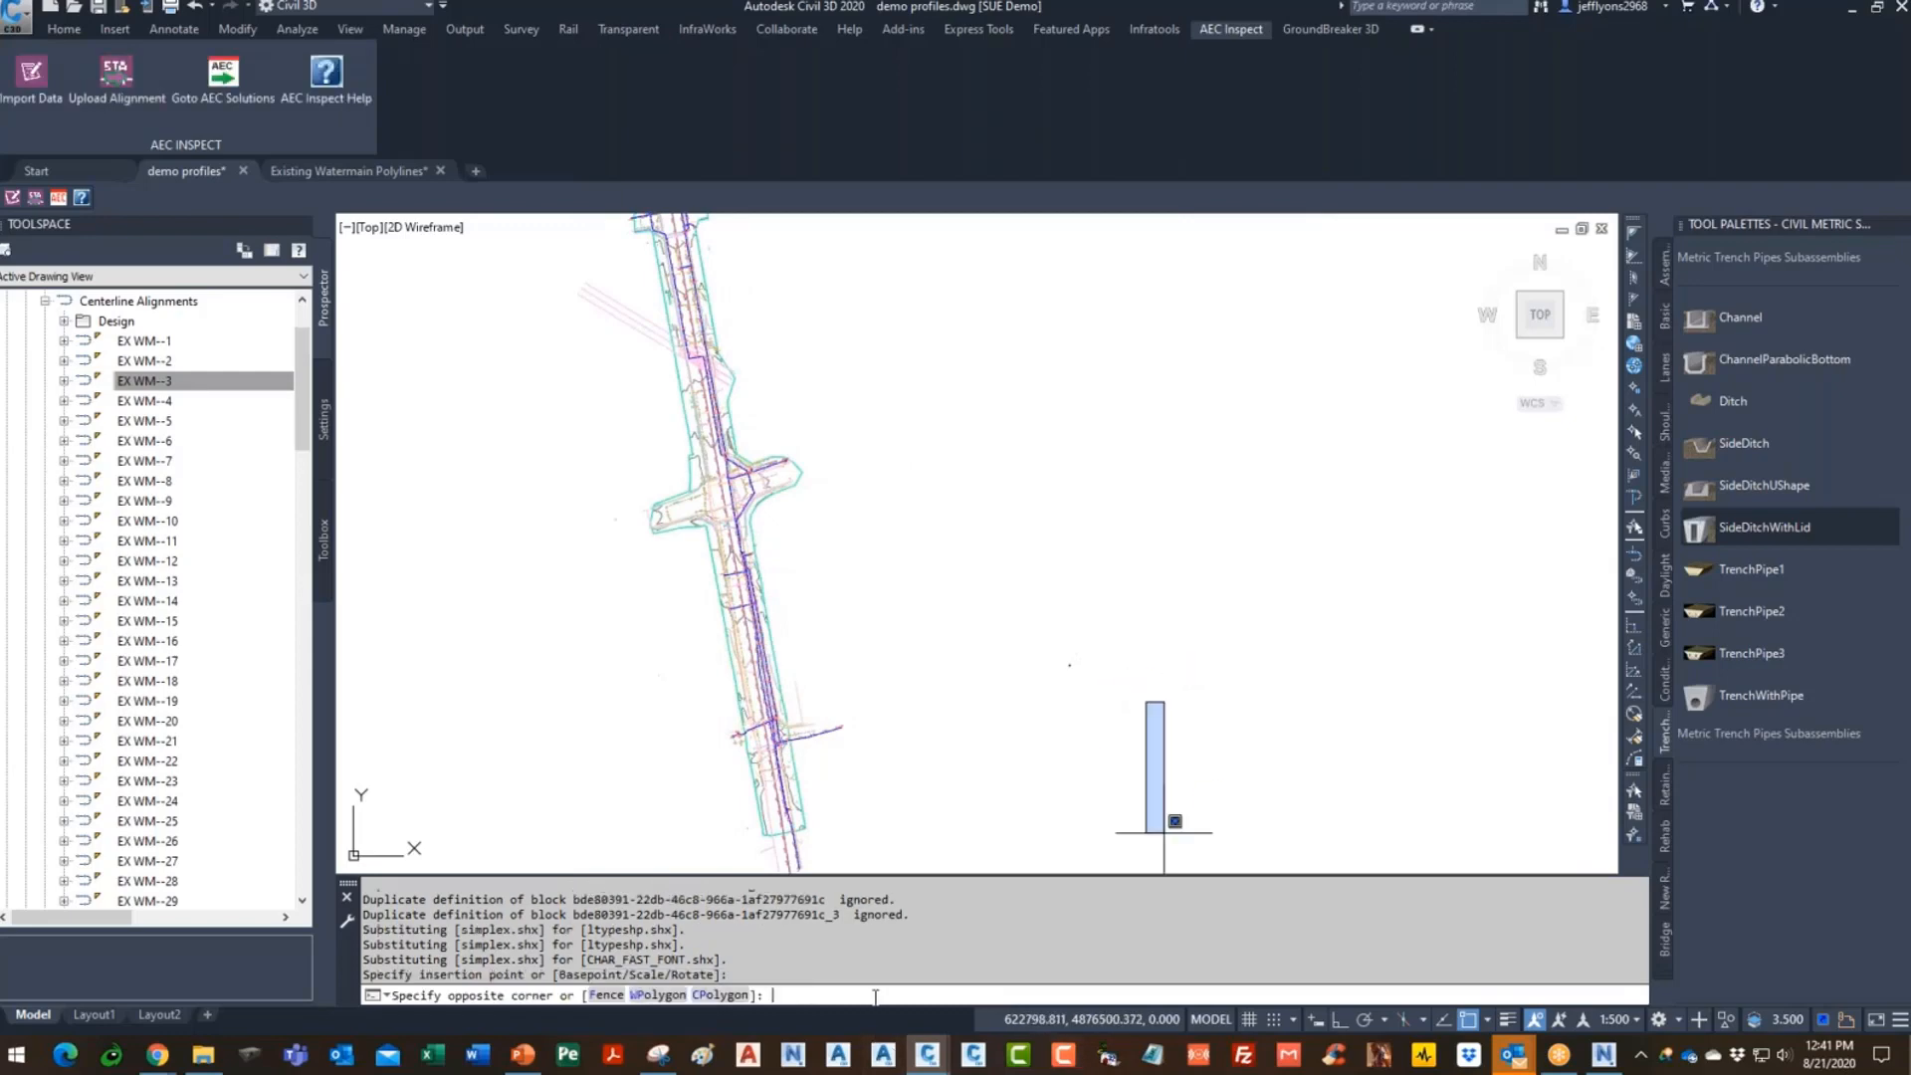
key("Escape")
key("Escape")
key("Escape")
type("E")
key("Return")
left_click(1104, 671)
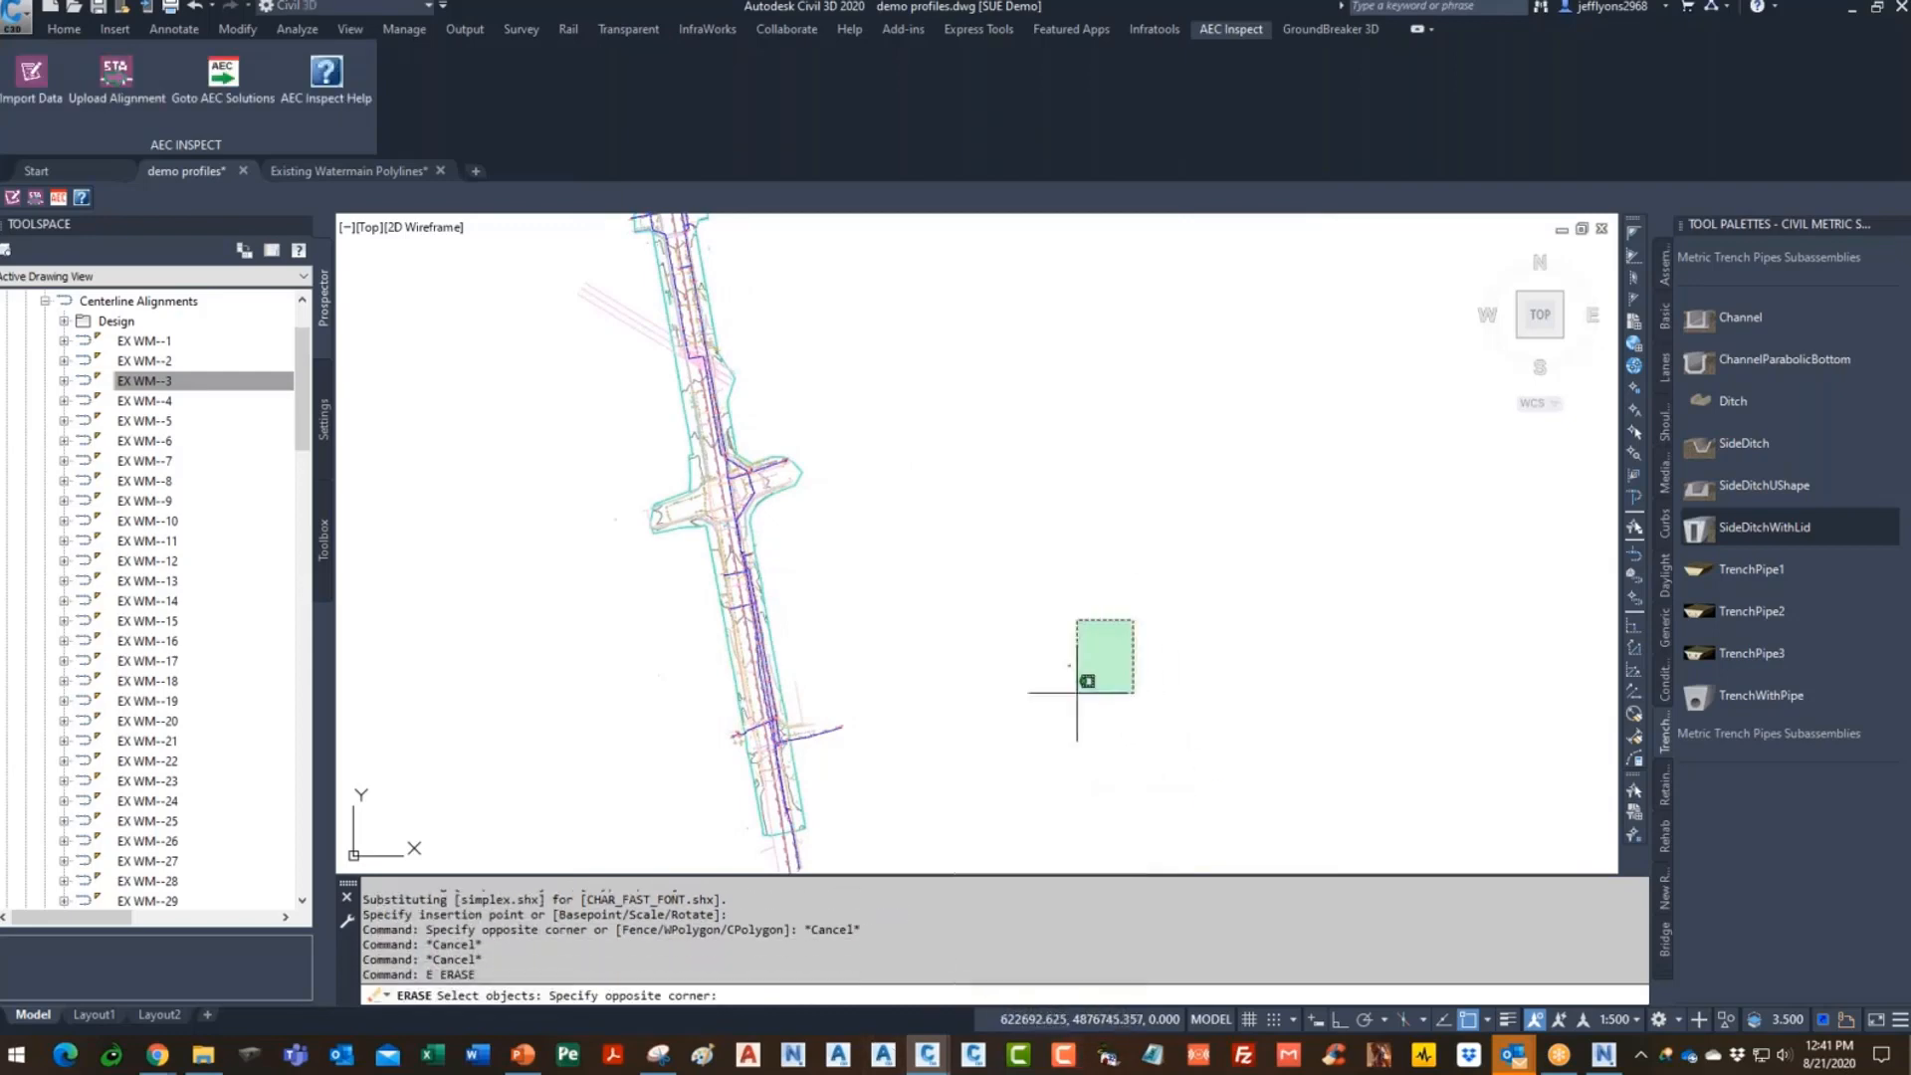
left_click(1029, 722)
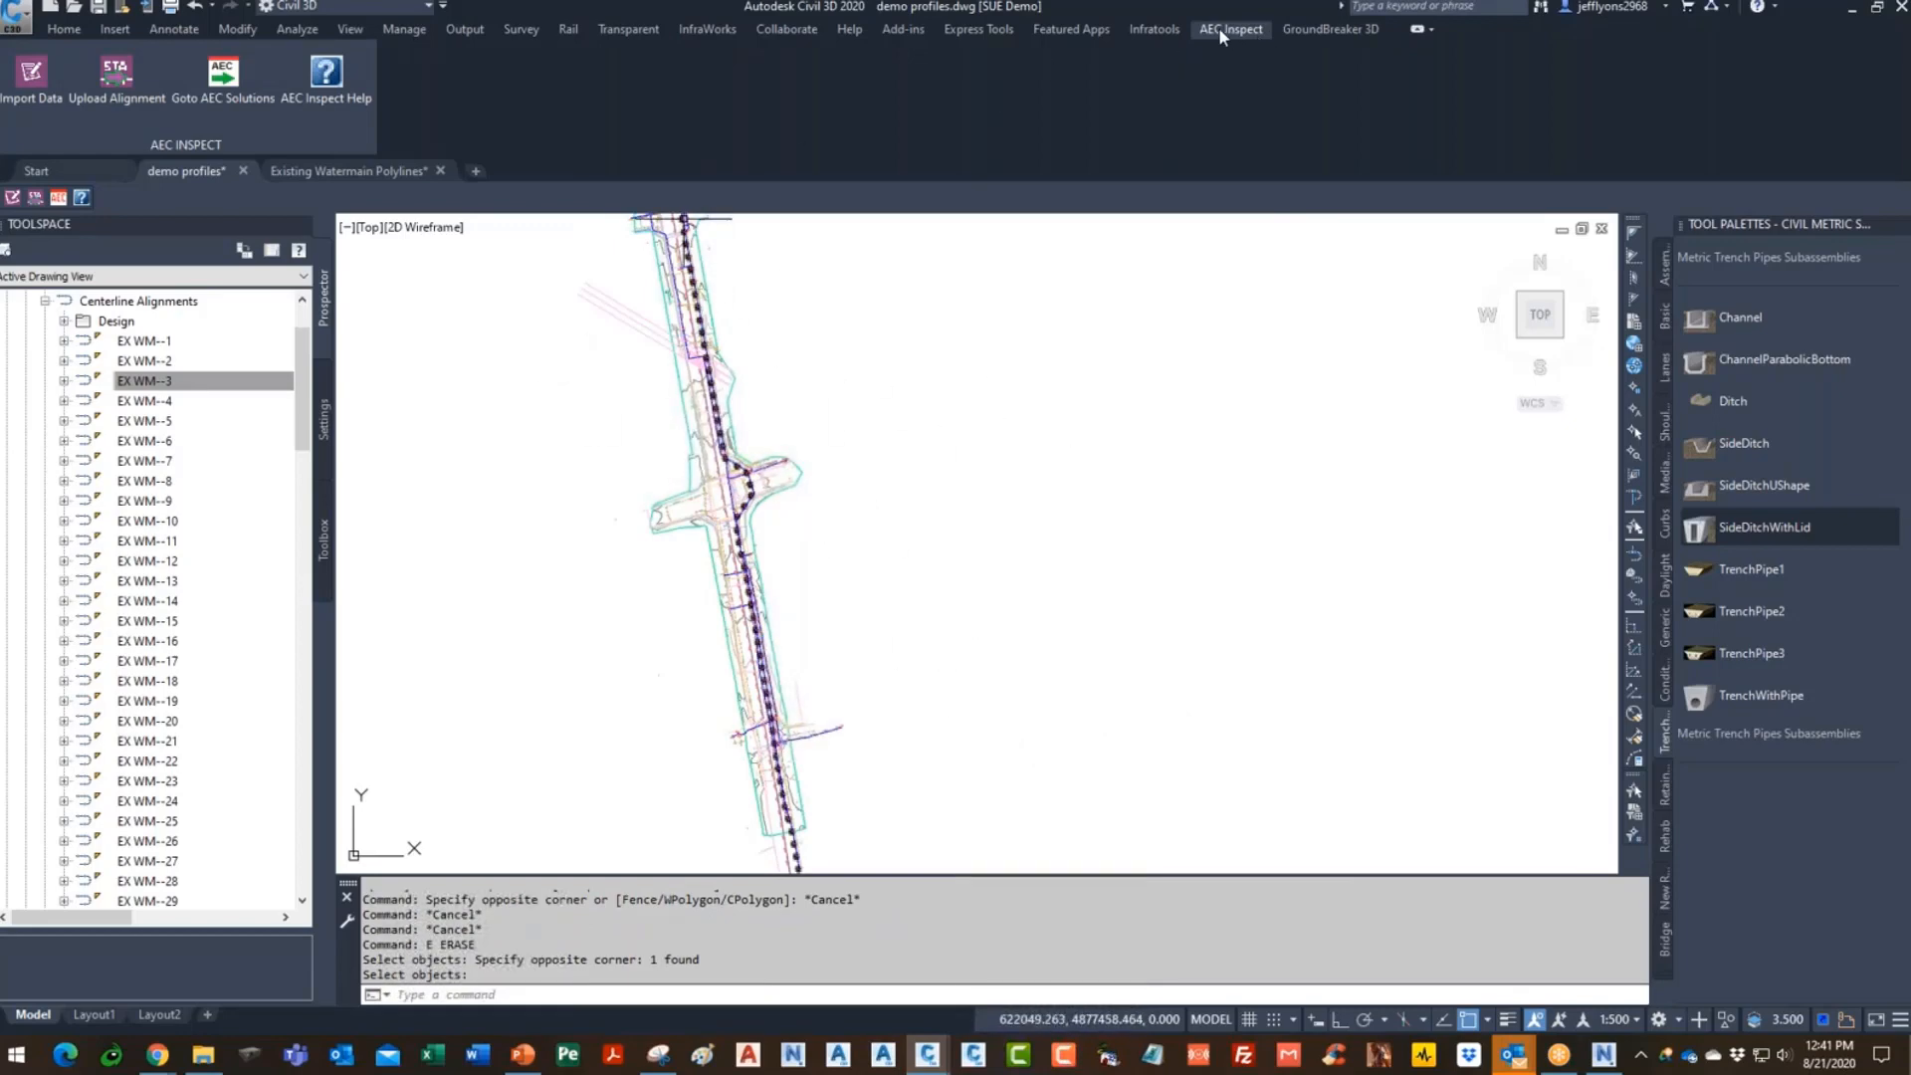
- Sign in to the AEC Inspect import and choose Utility Project 3's City Testpit Data form
left_click(31, 75)
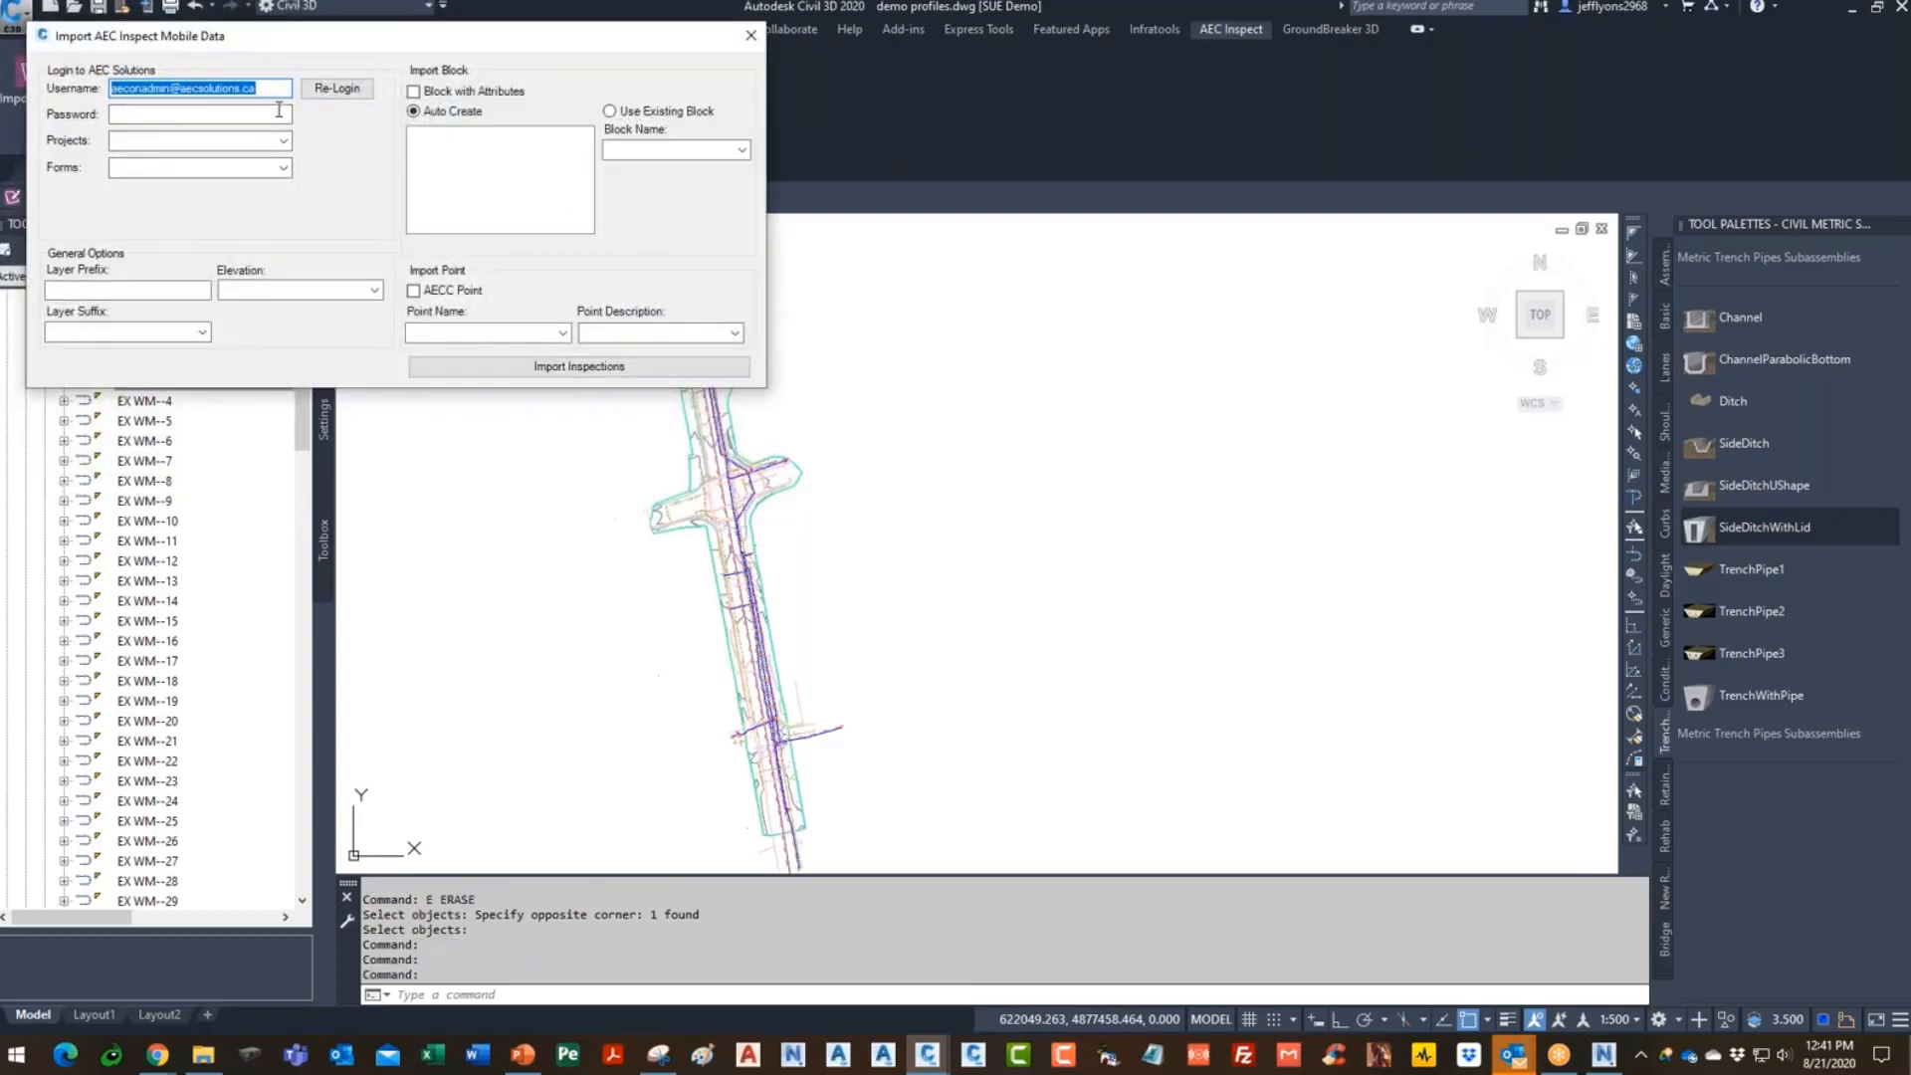
left_click(257, 113)
key("Caps_Lock")
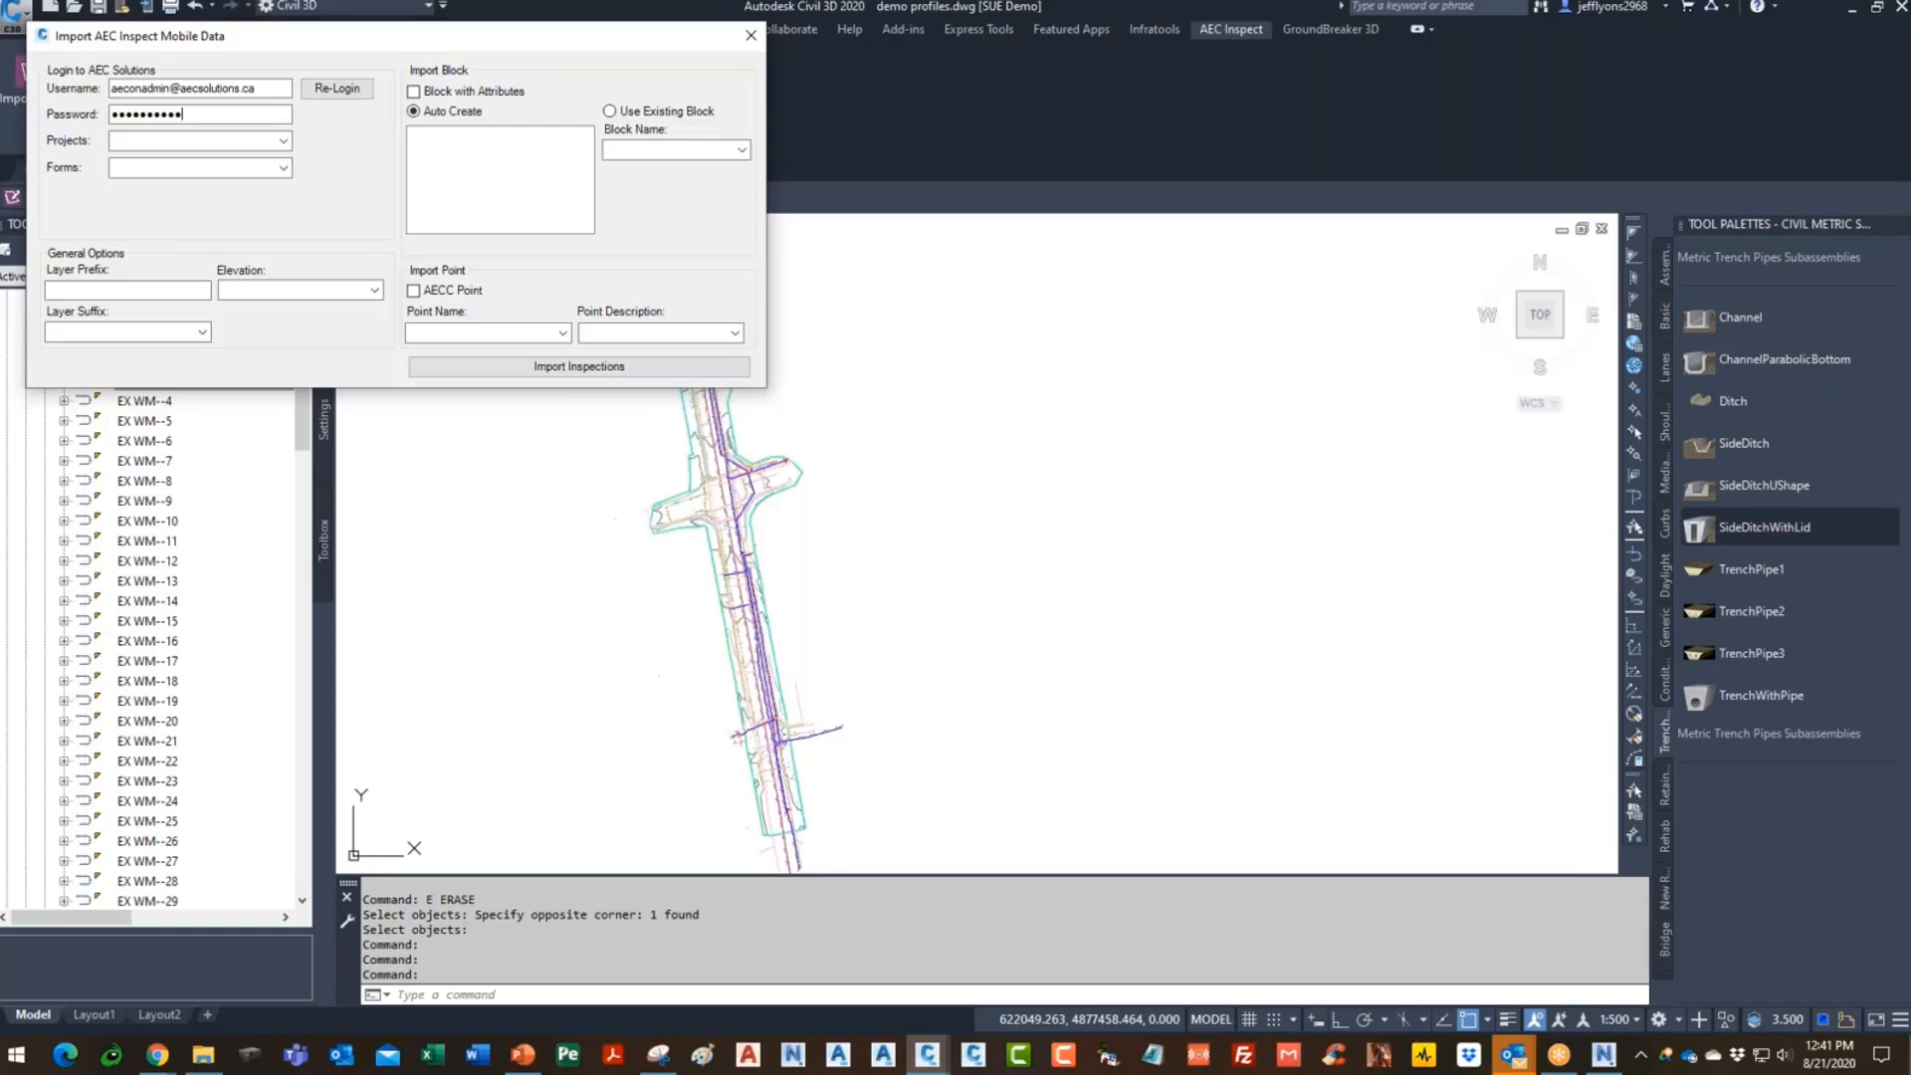
left_click(339, 89)
left_click(285, 141)
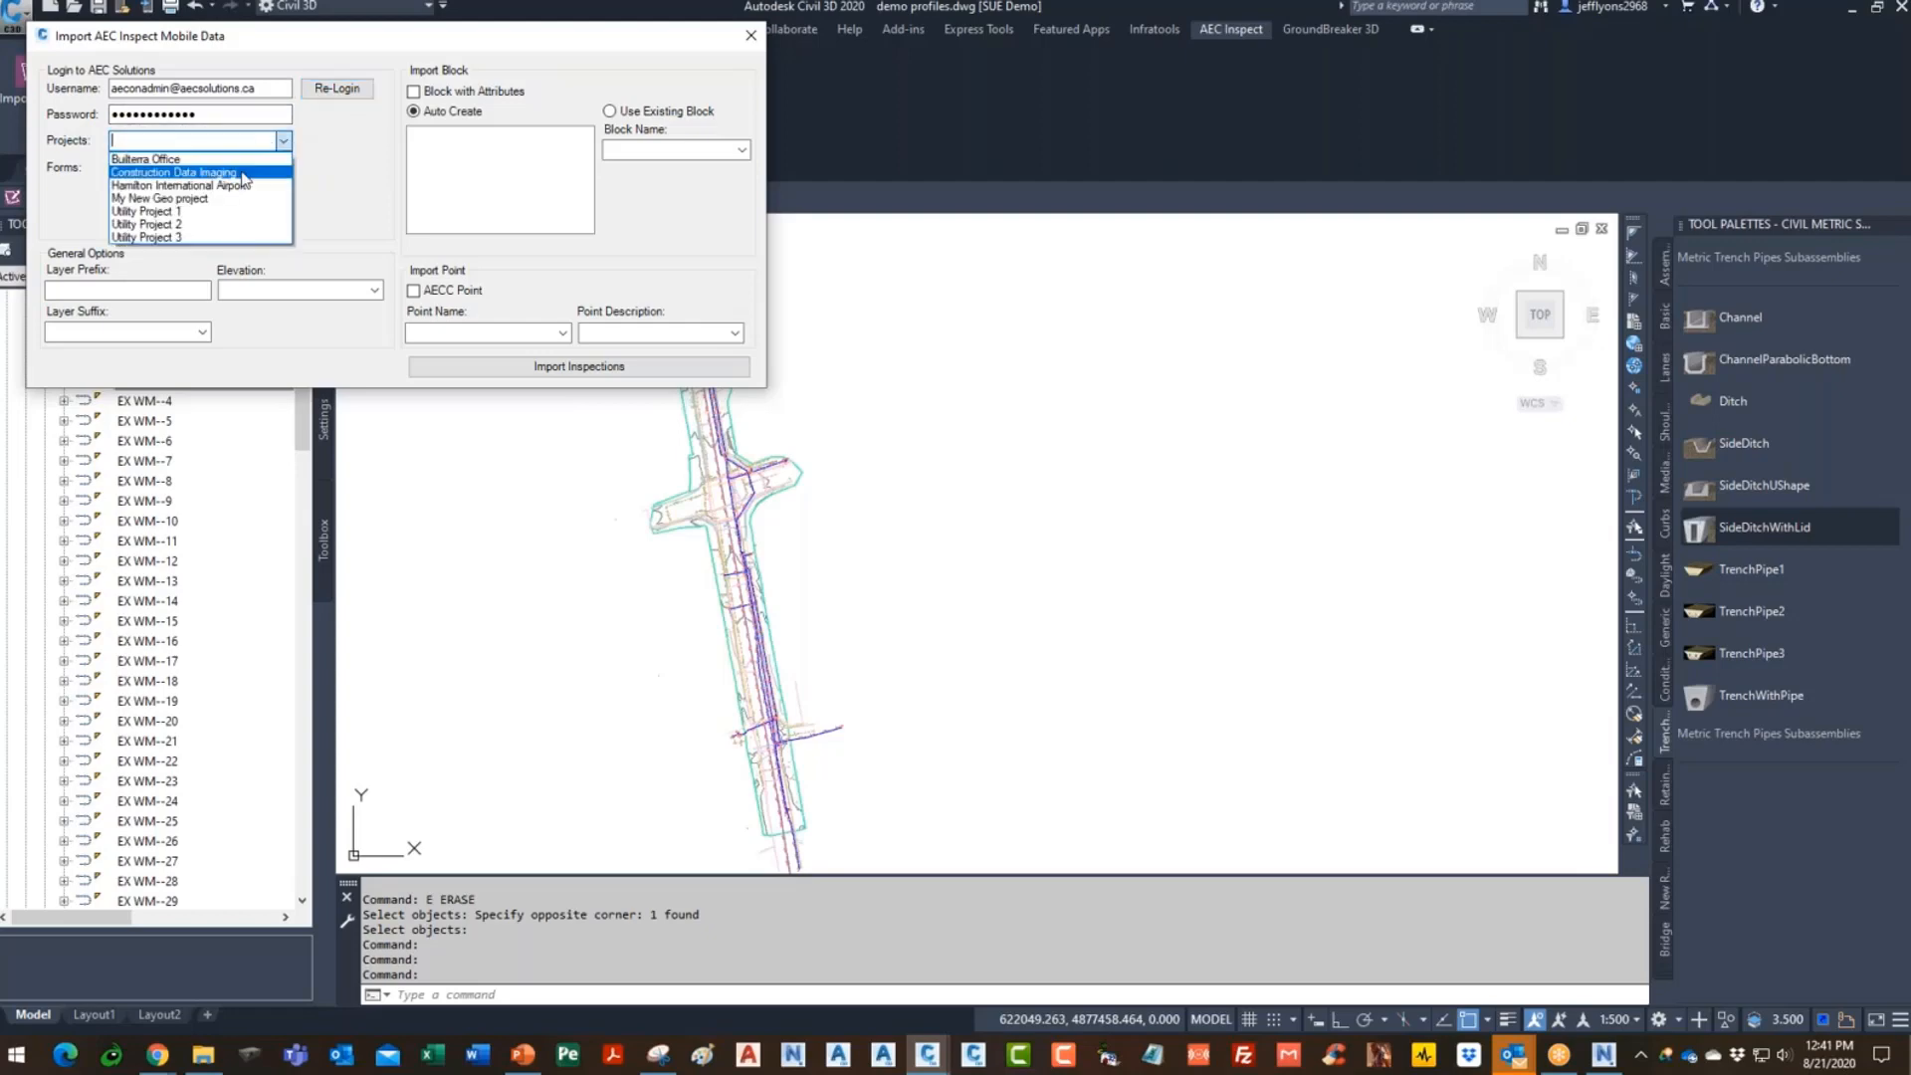
left_click(149, 235)
left_click(284, 168)
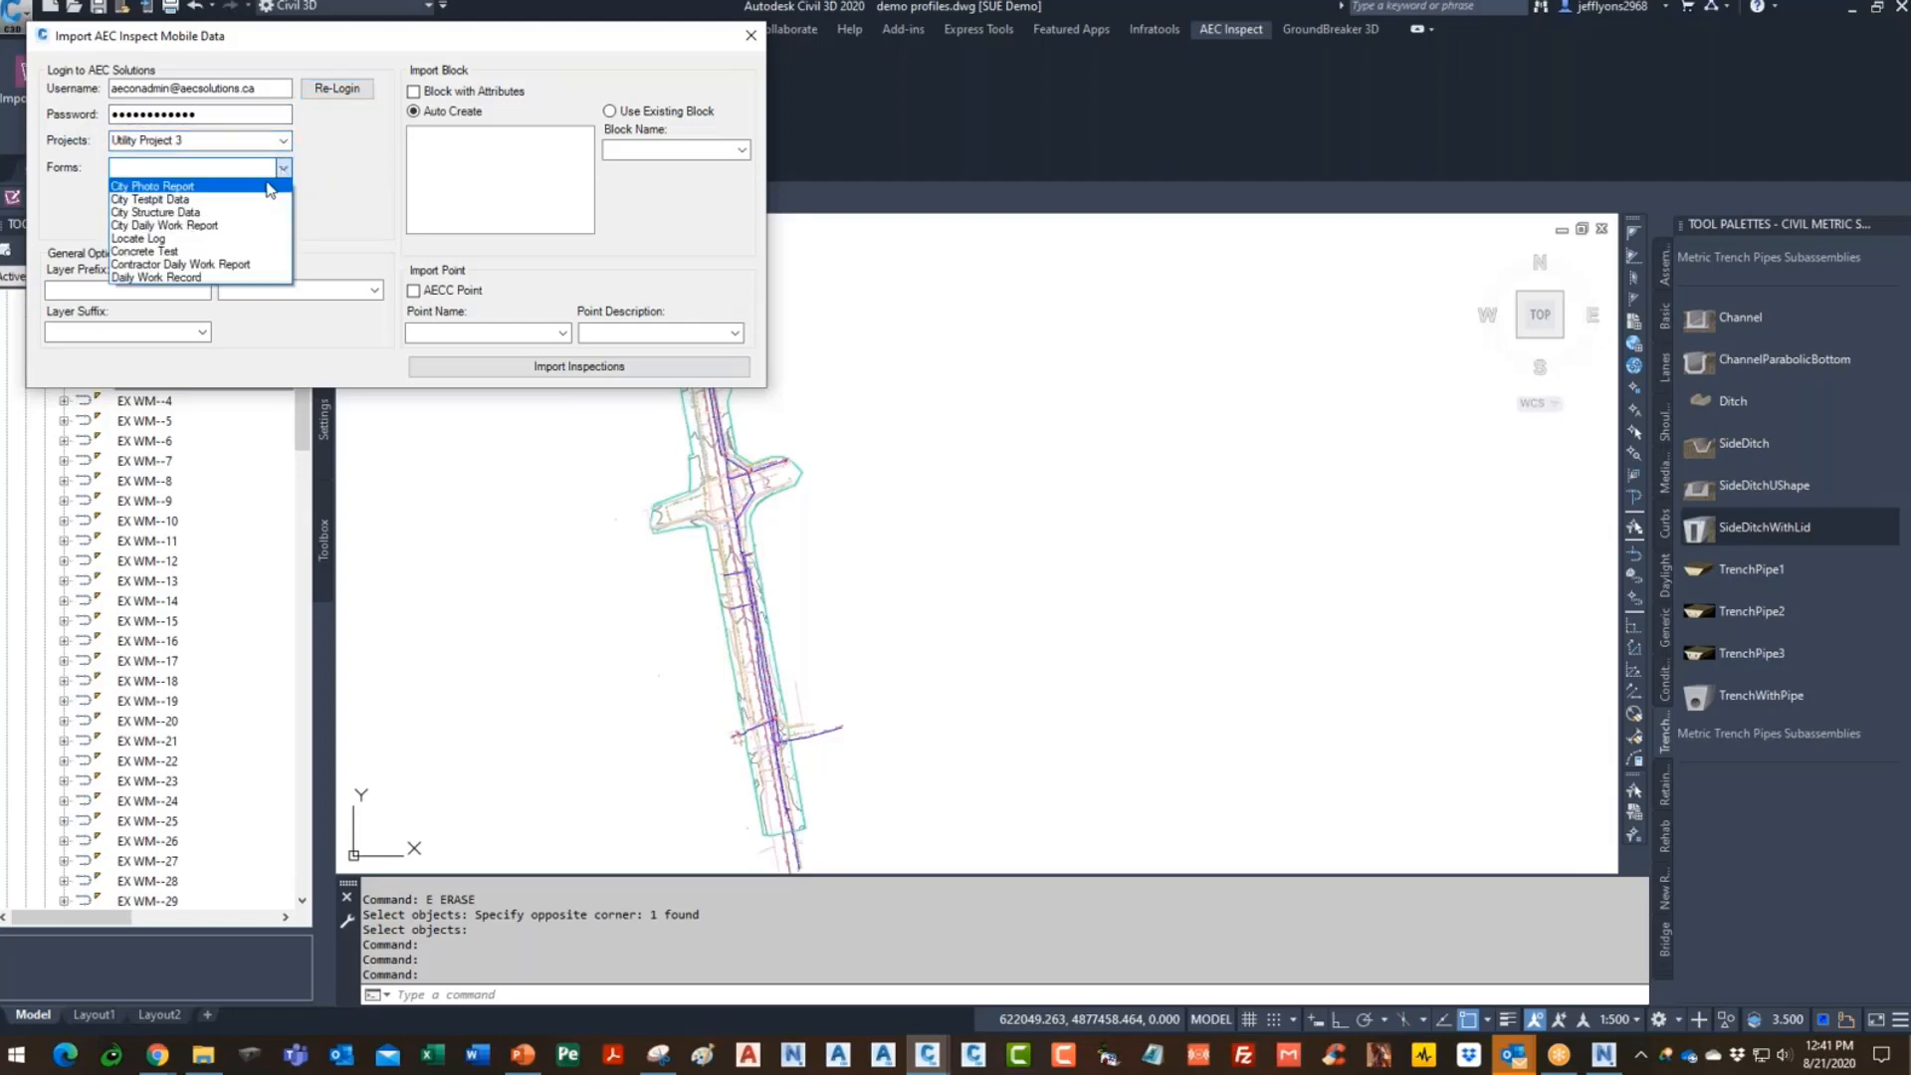
left_click(237, 201)
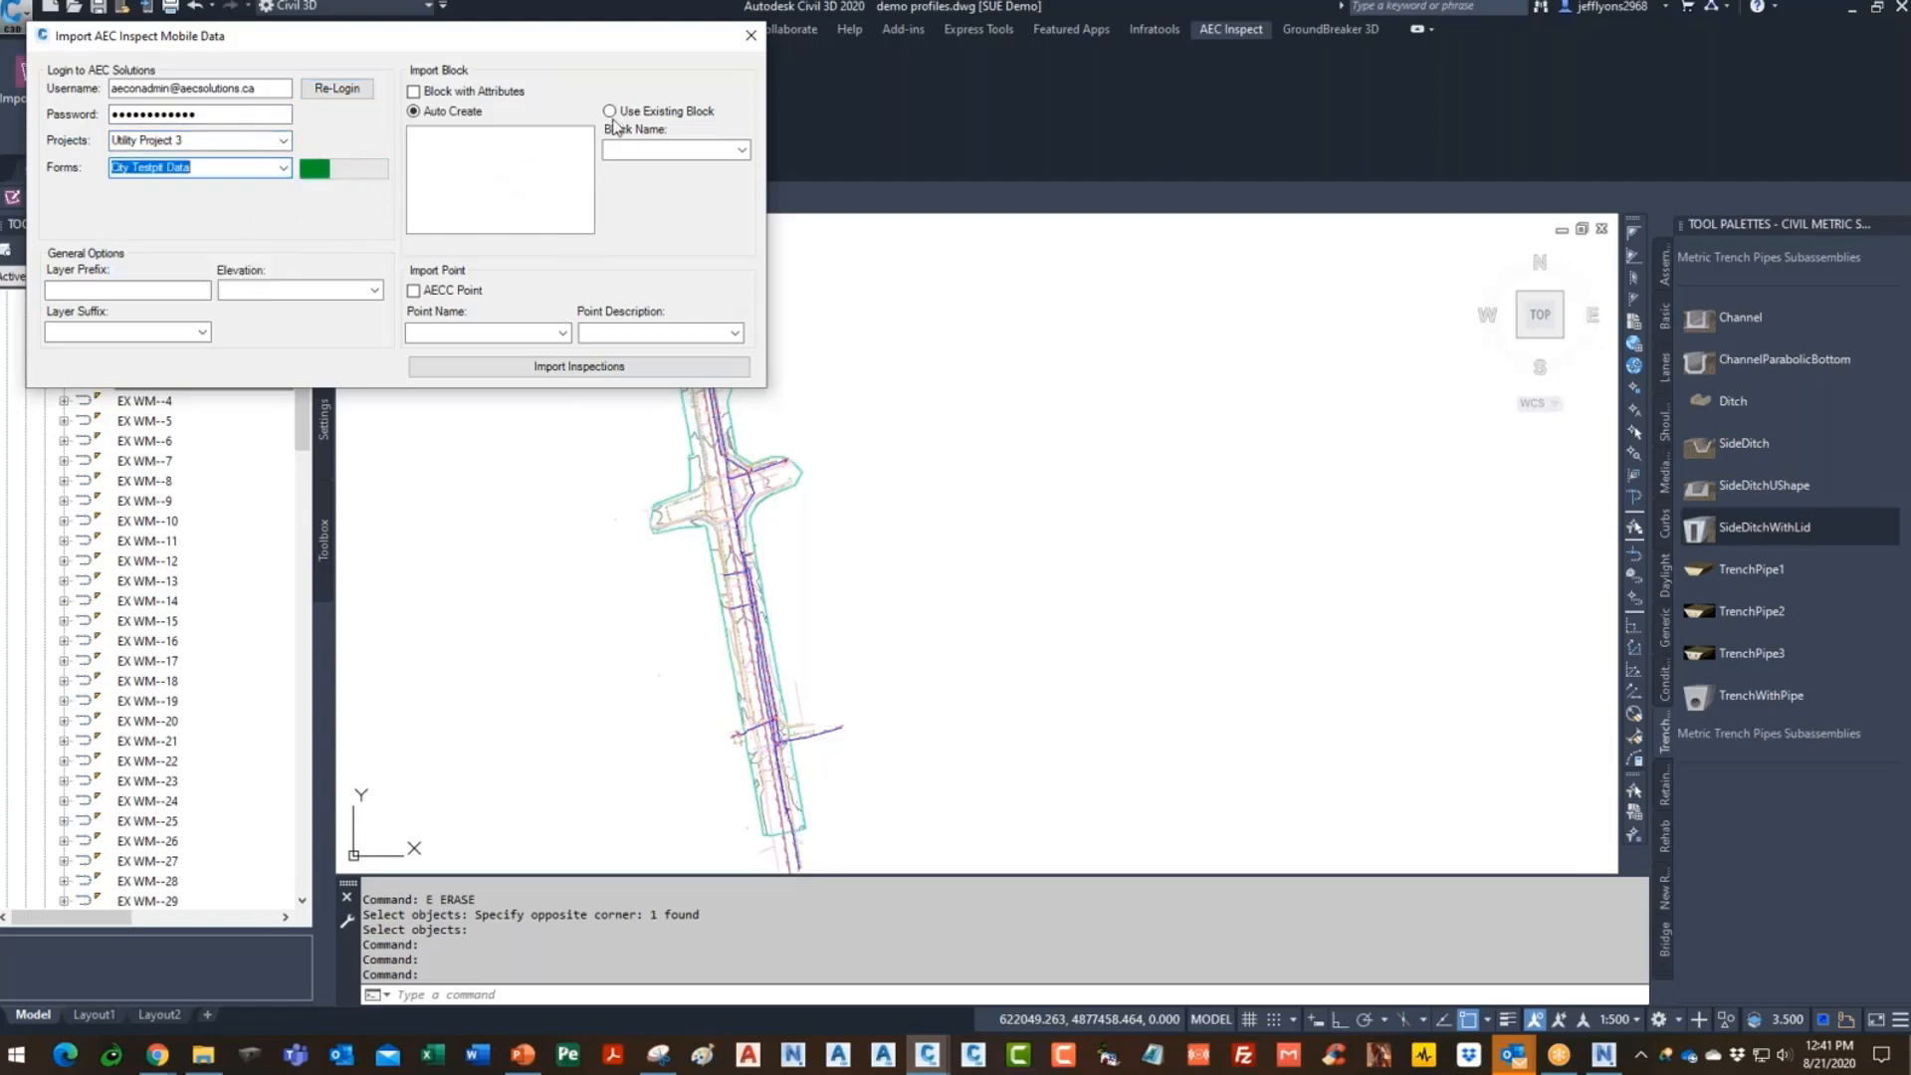
- Import inspections as blocks with attributes using the existing TPPROFILEDATA block
left_click(414, 91)
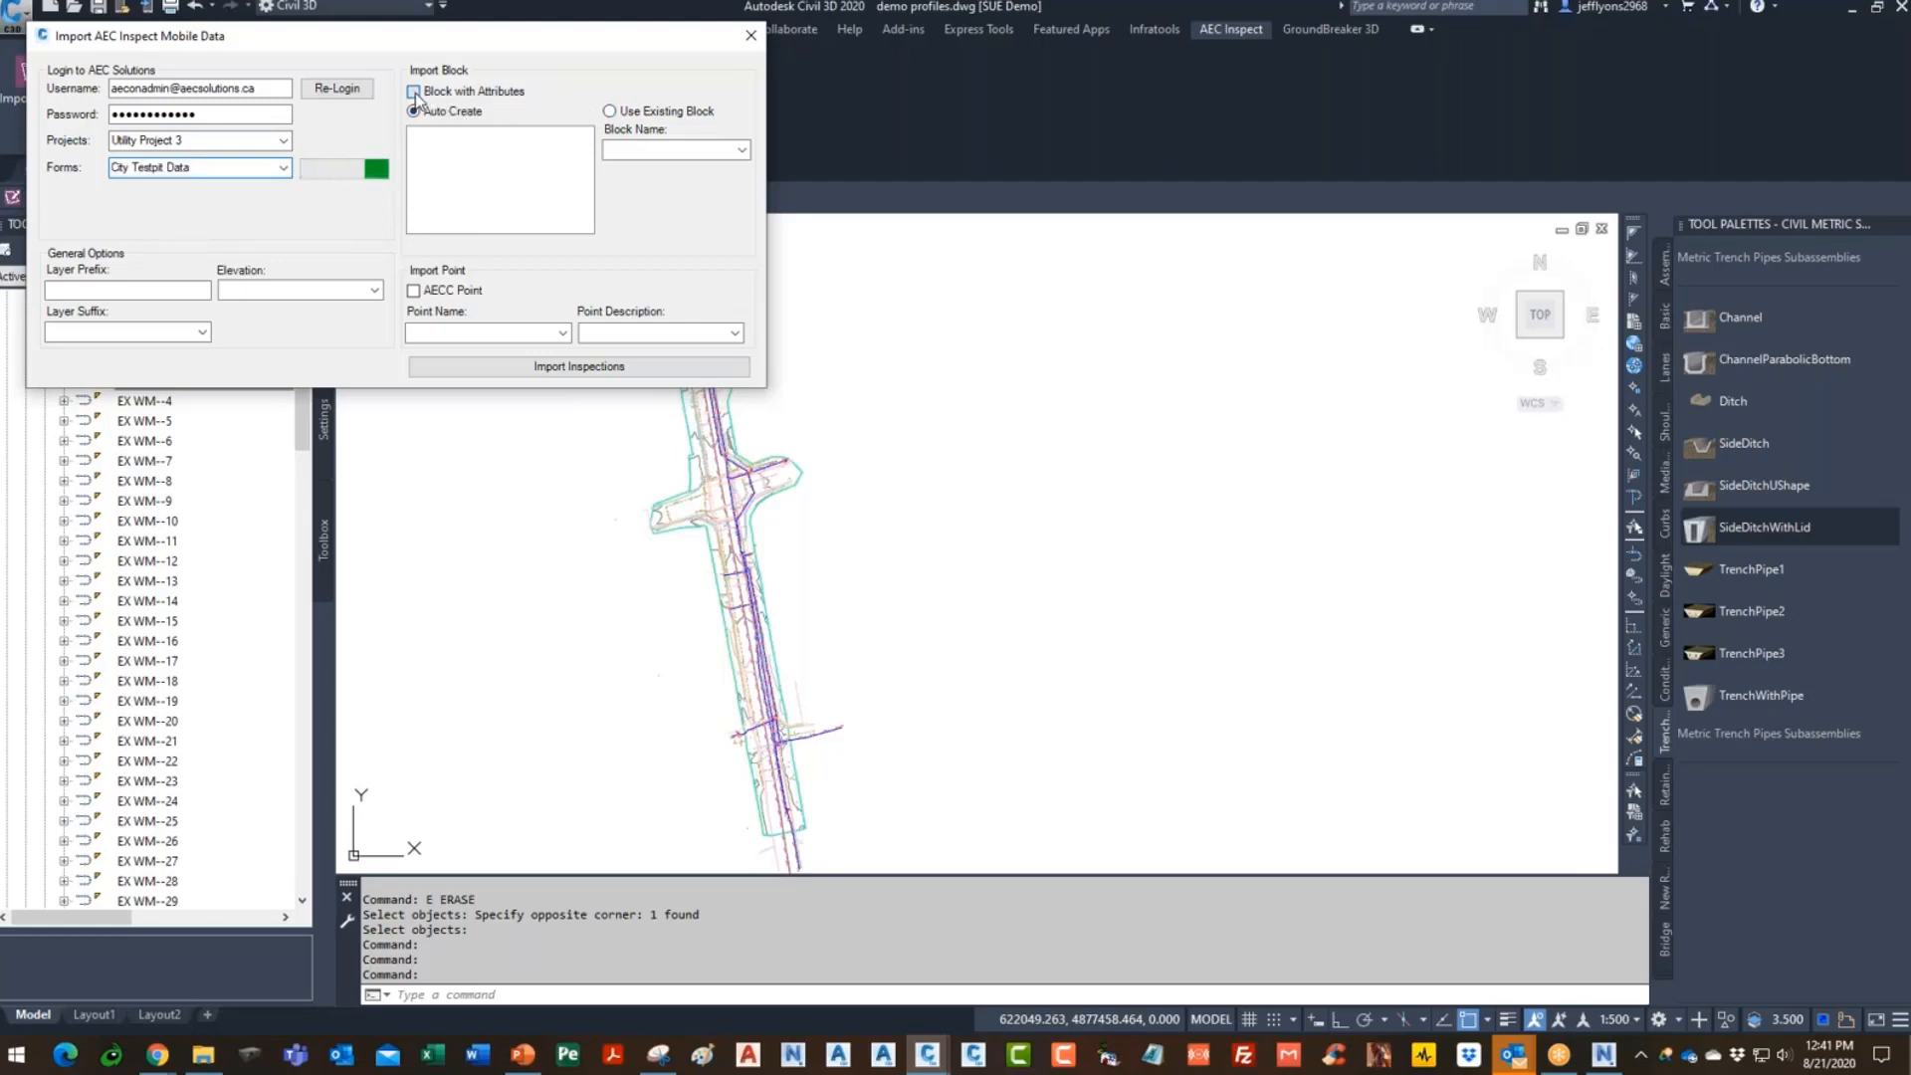
left_click(609, 111)
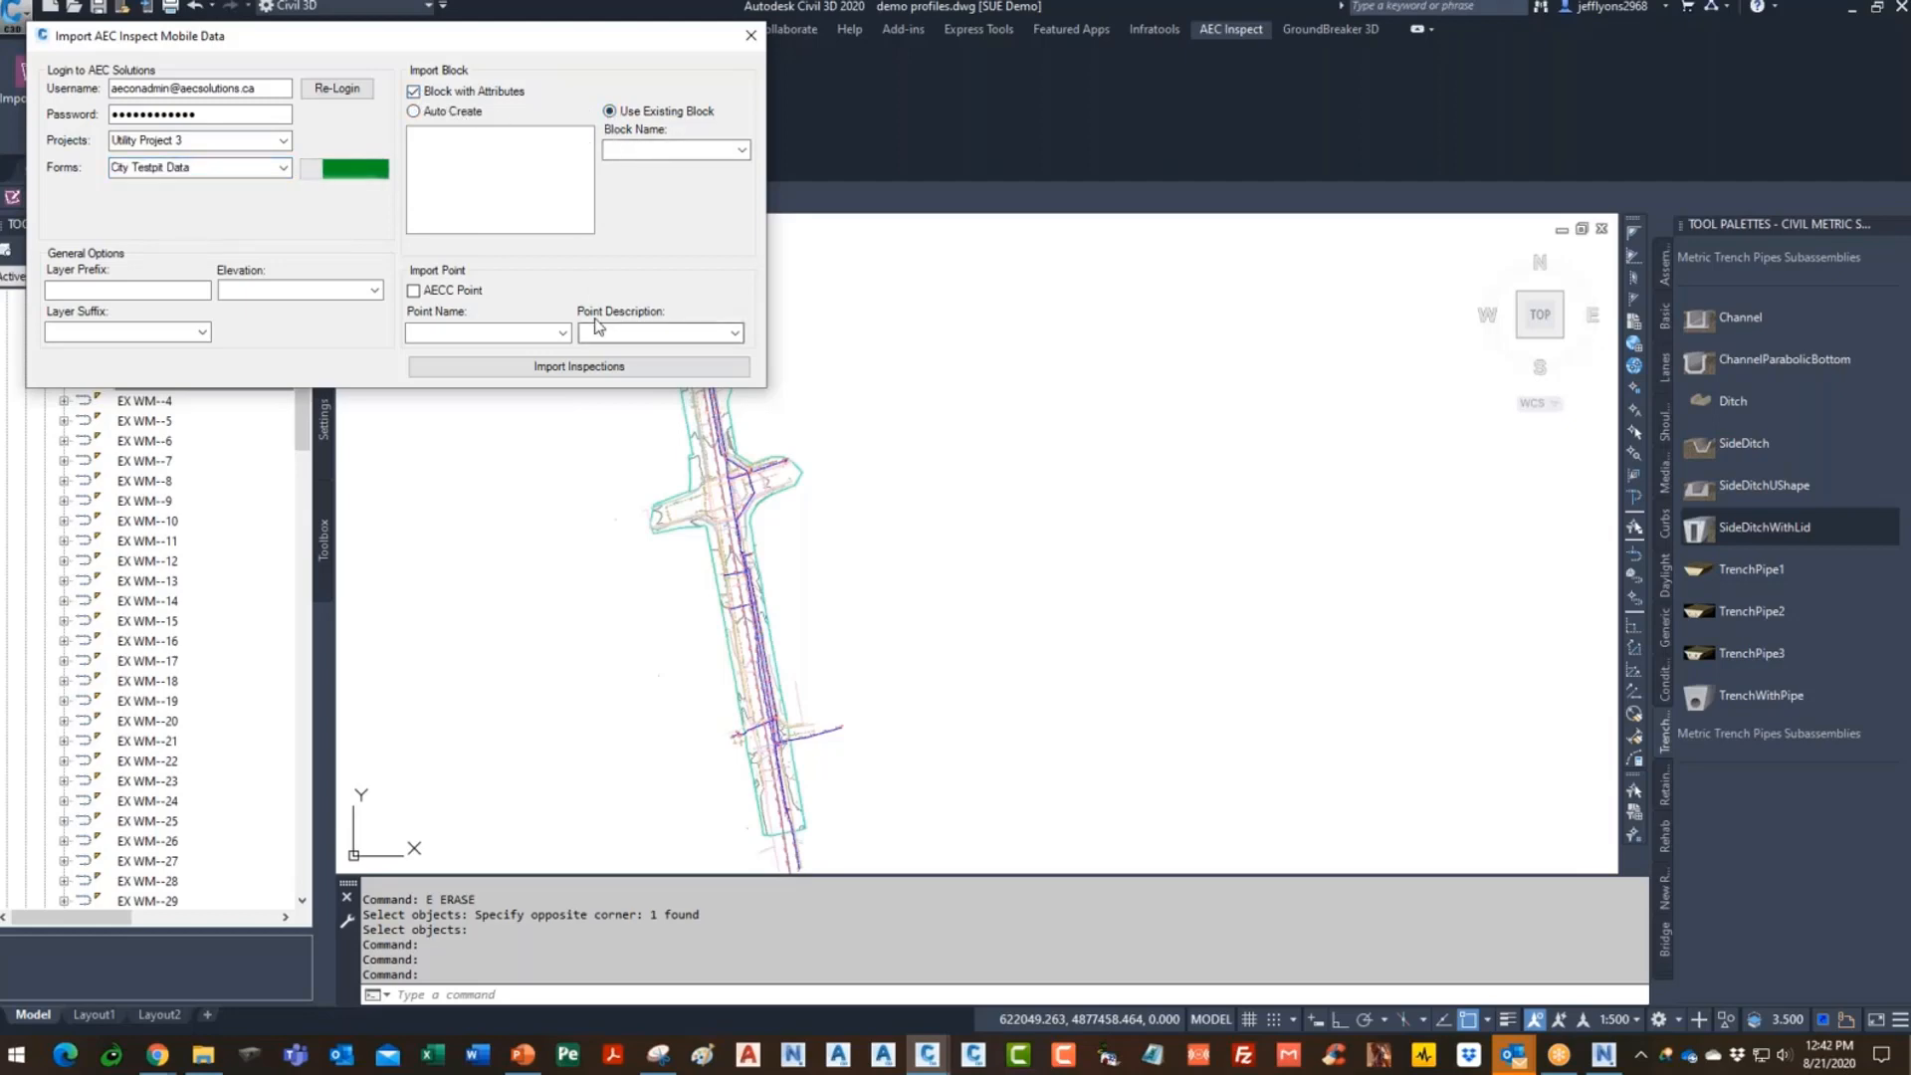
left_click(742, 149)
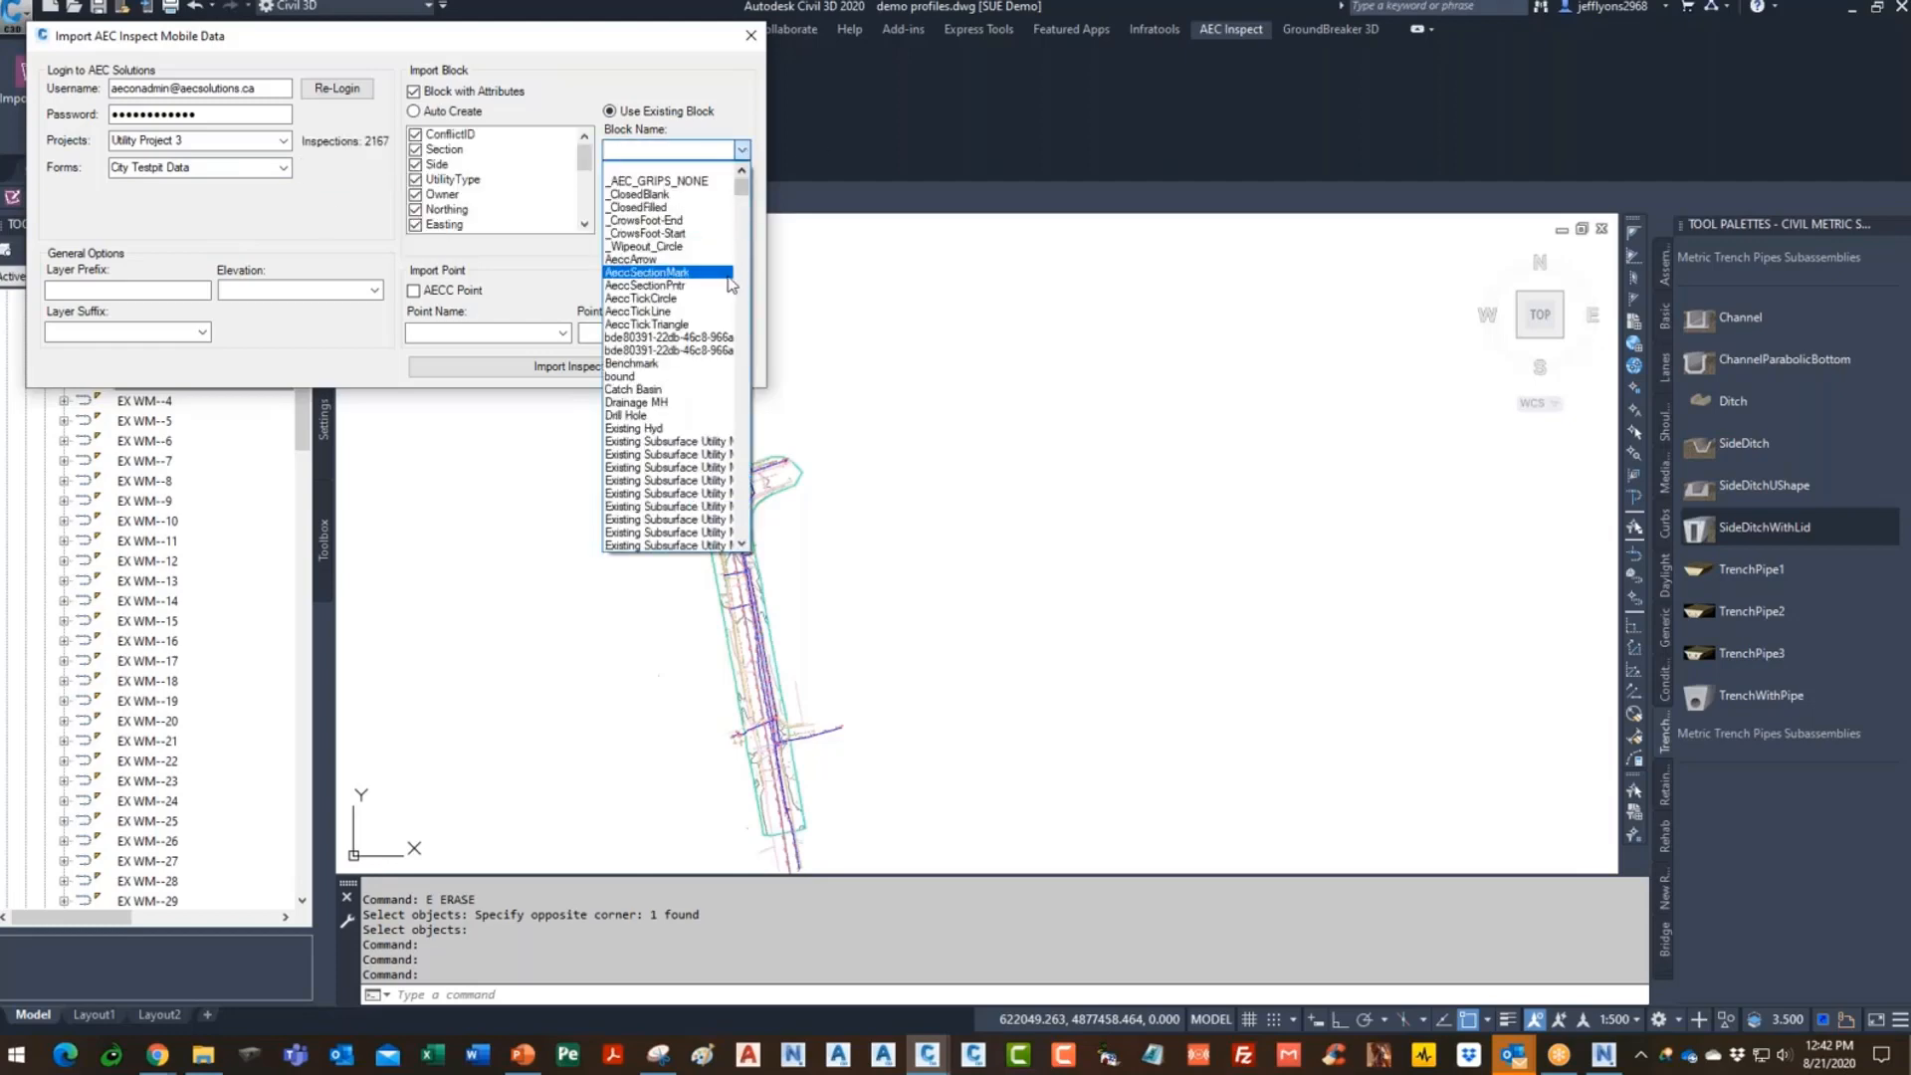
left_click_drag(746, 187, 746, 285)
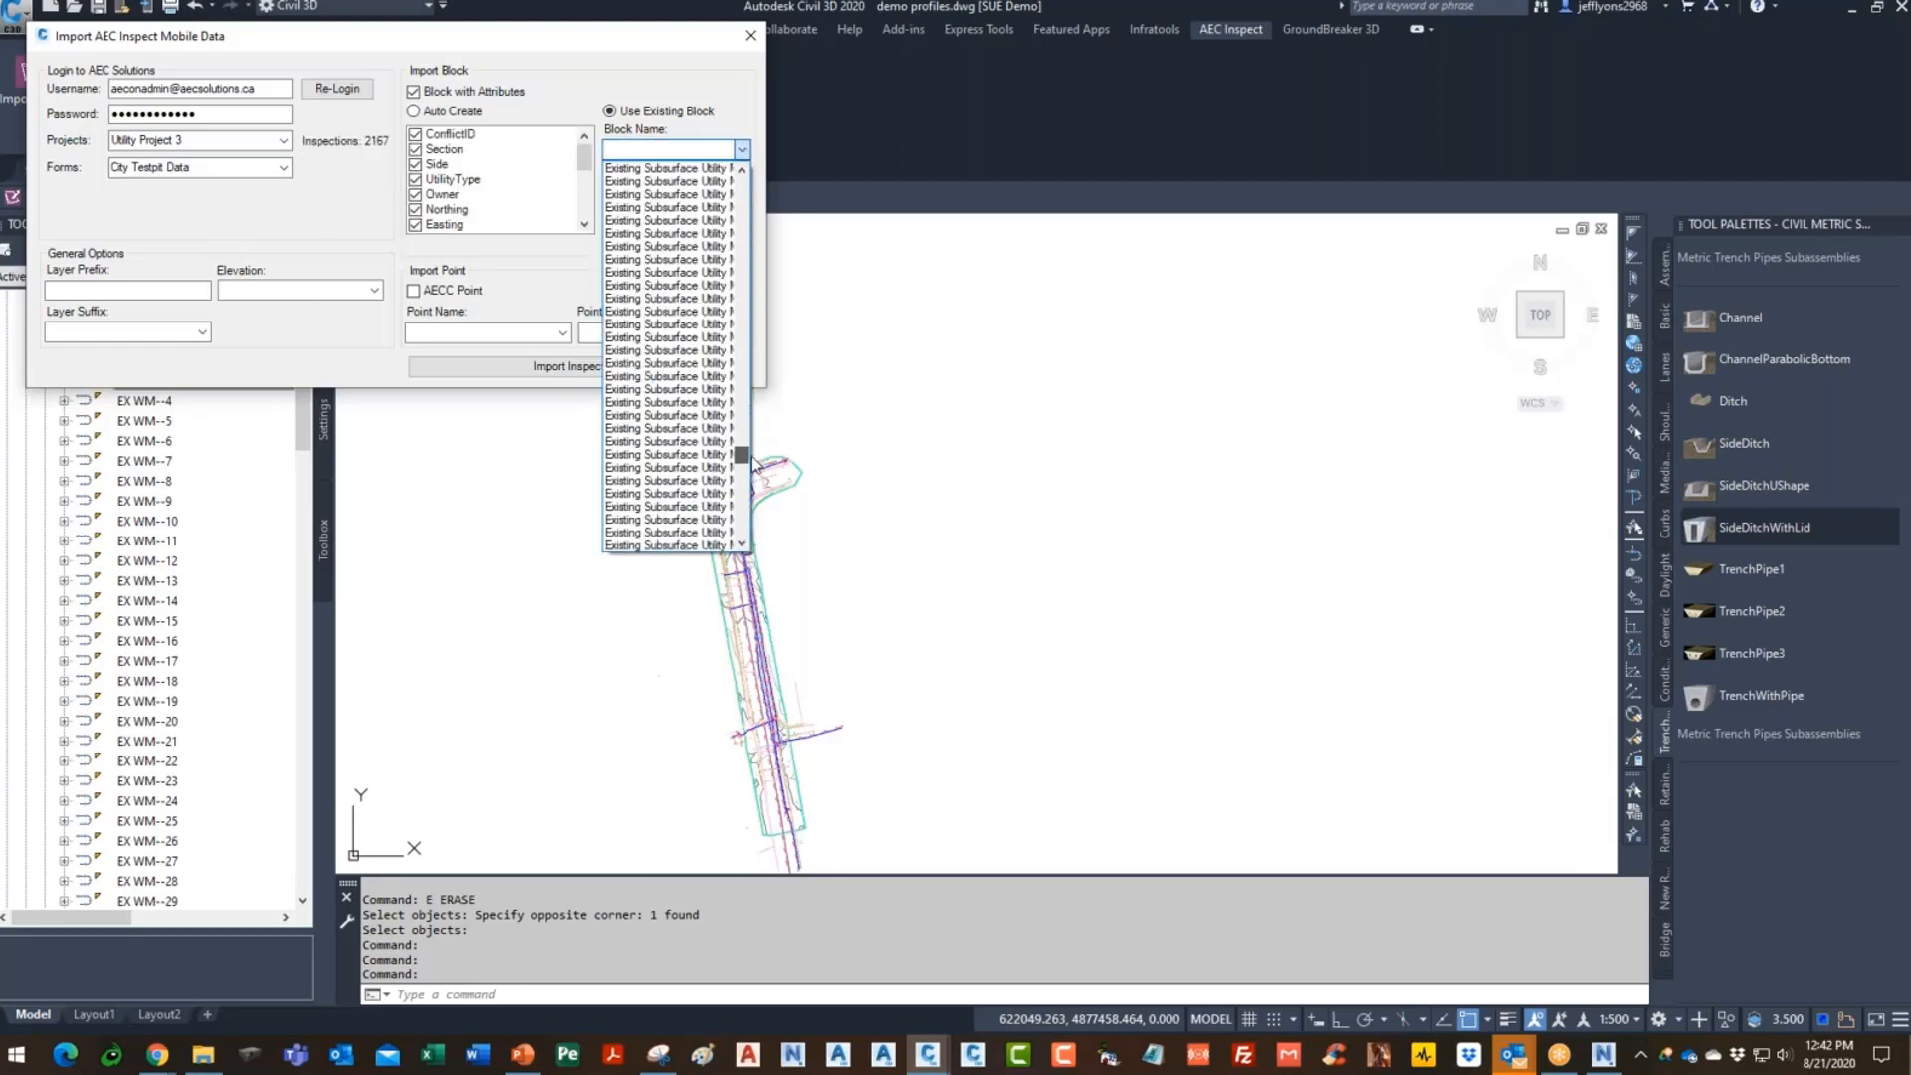
left_click_drag(753, 457, 742, 537)
left_click(658, 465)
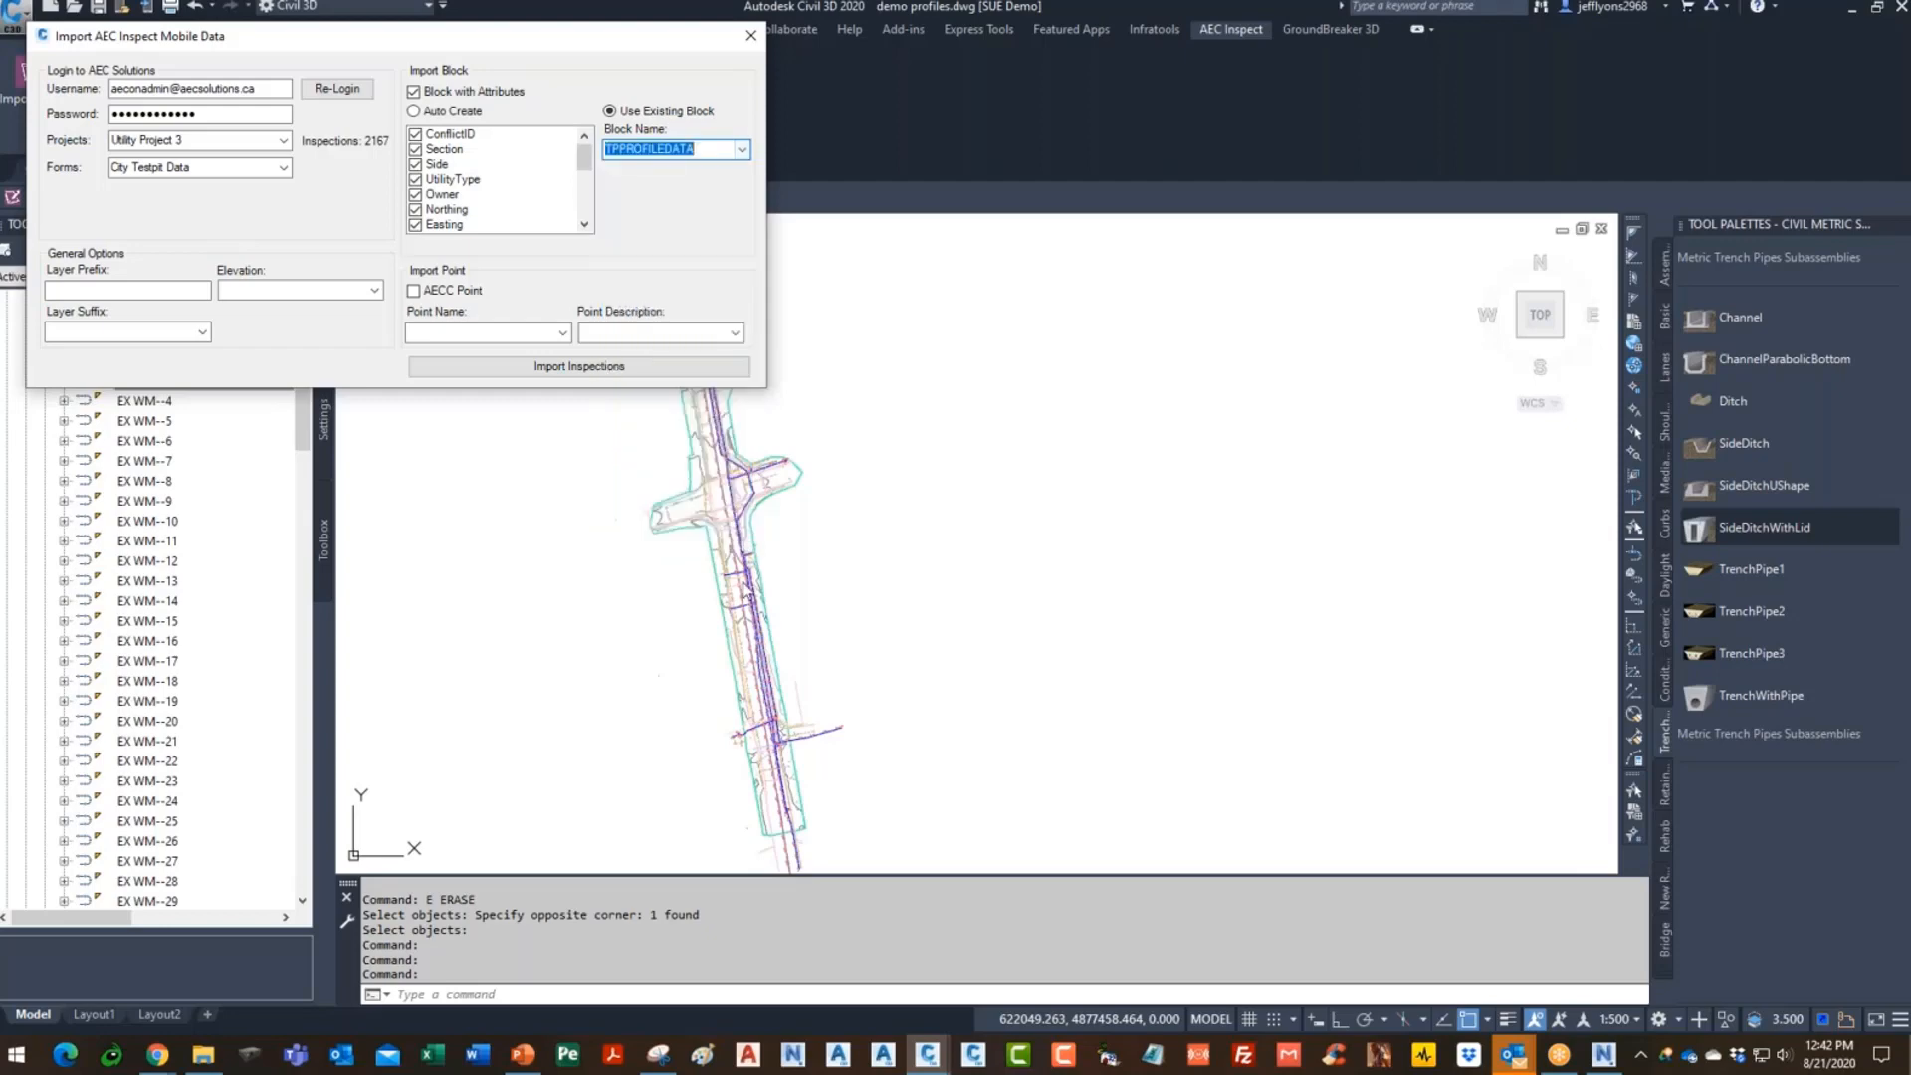
- Use prefix C-DATA-, Top elevation and UtilityType suffix, then import the 2167 inspections
left_click(147, 289)
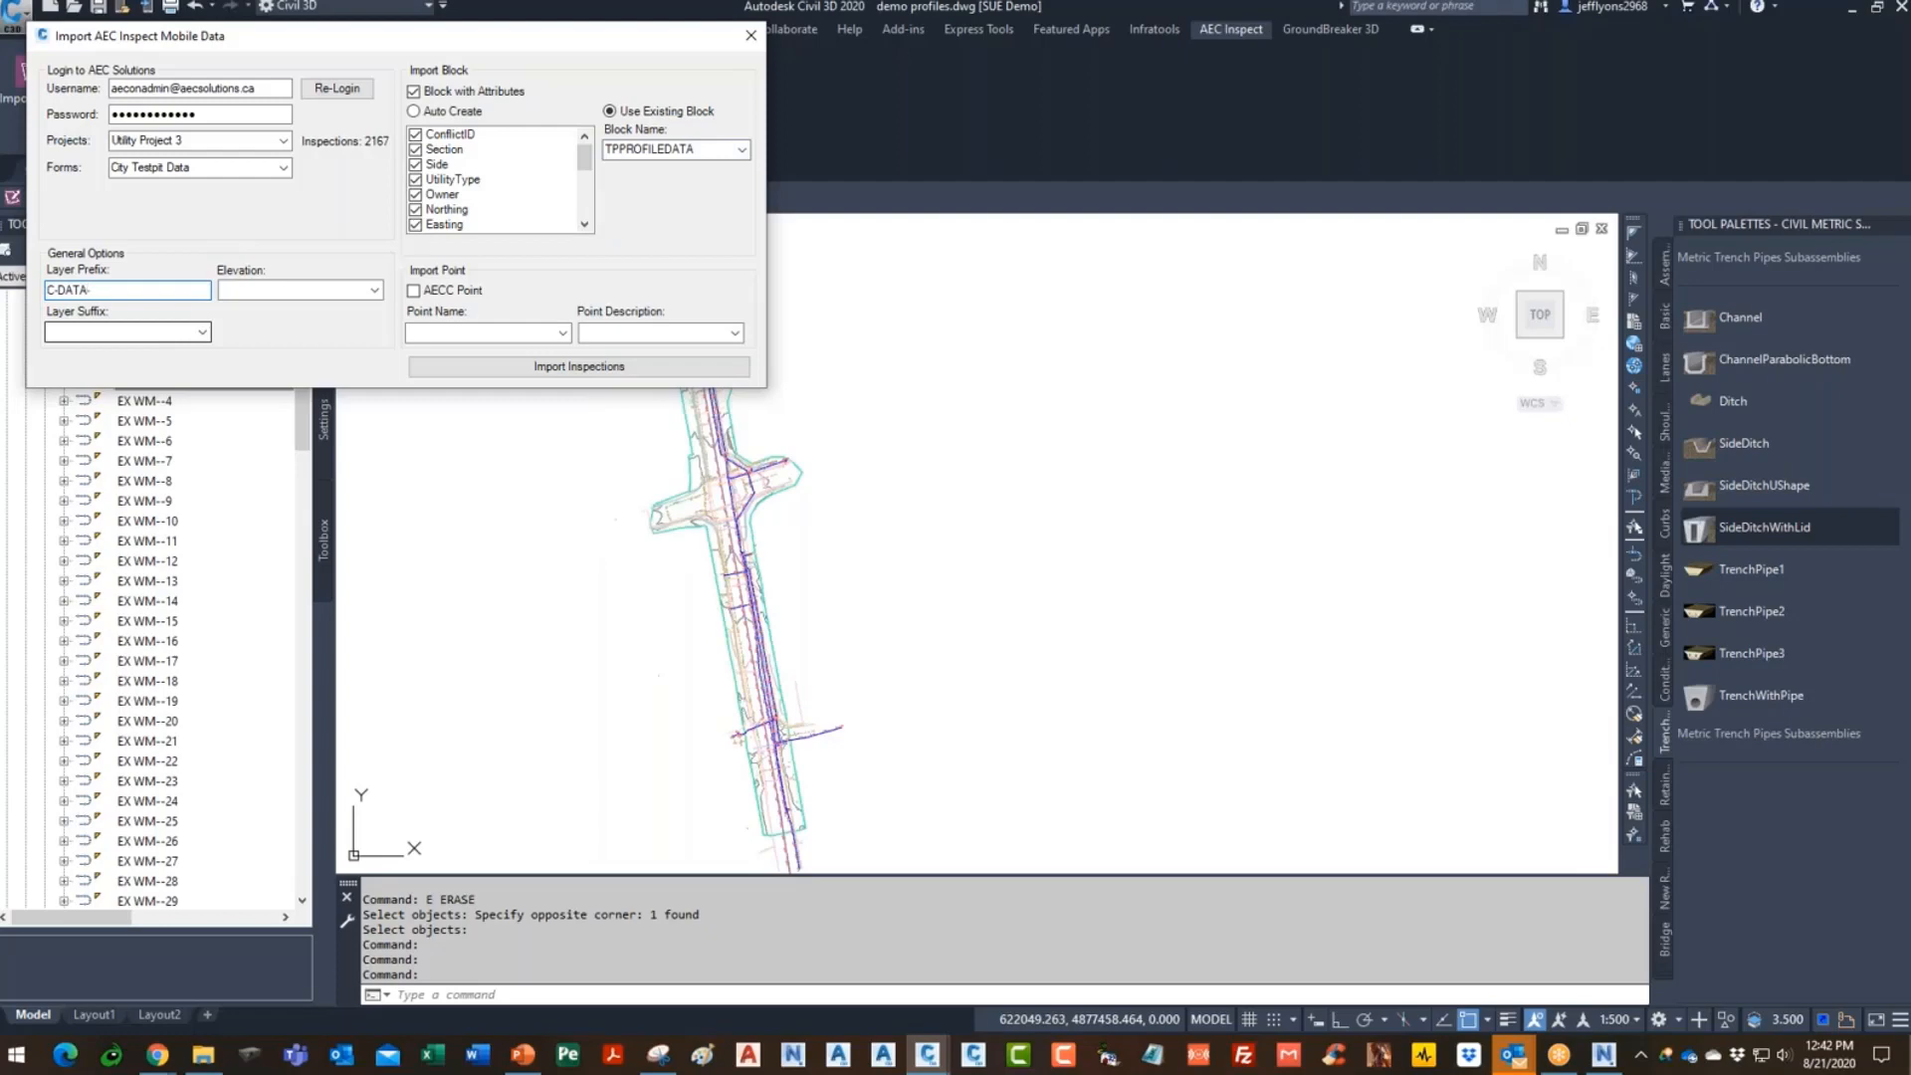
left_click(374, 289)
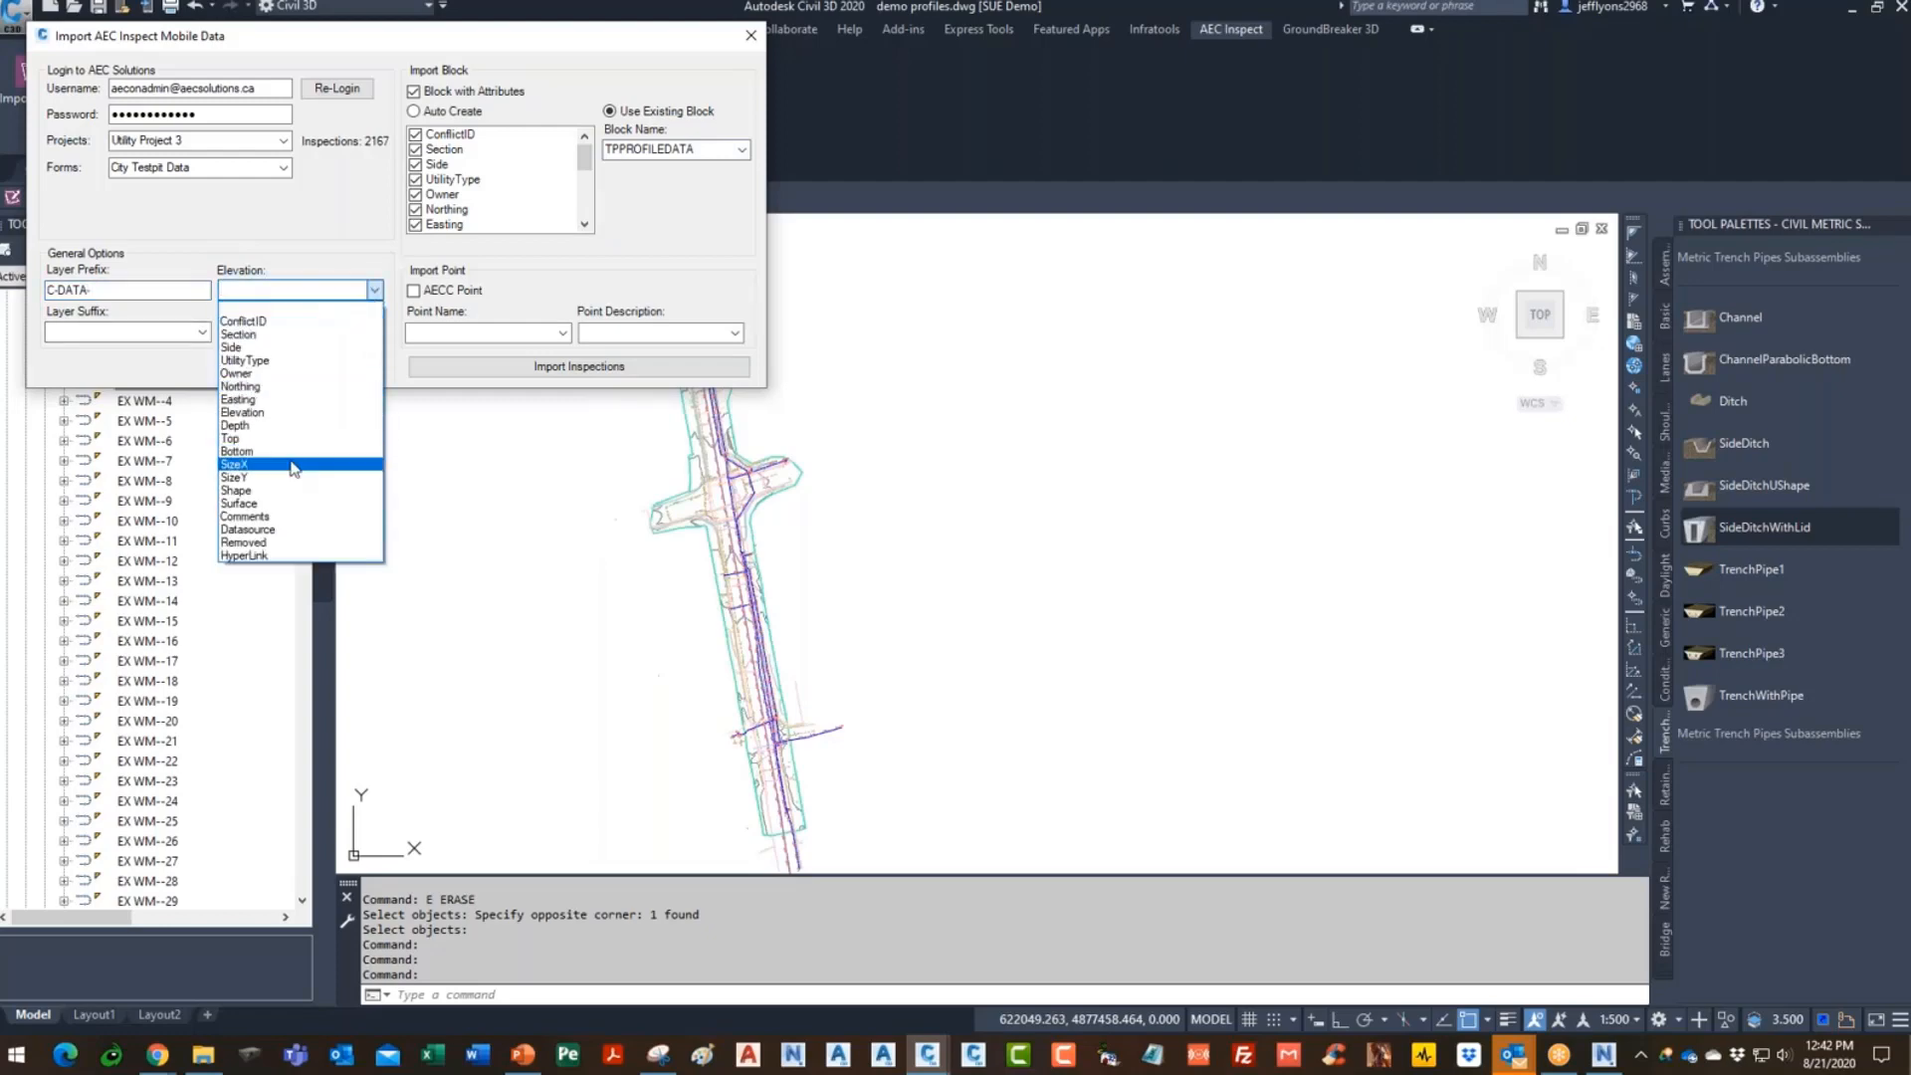
left_click(266, 439)
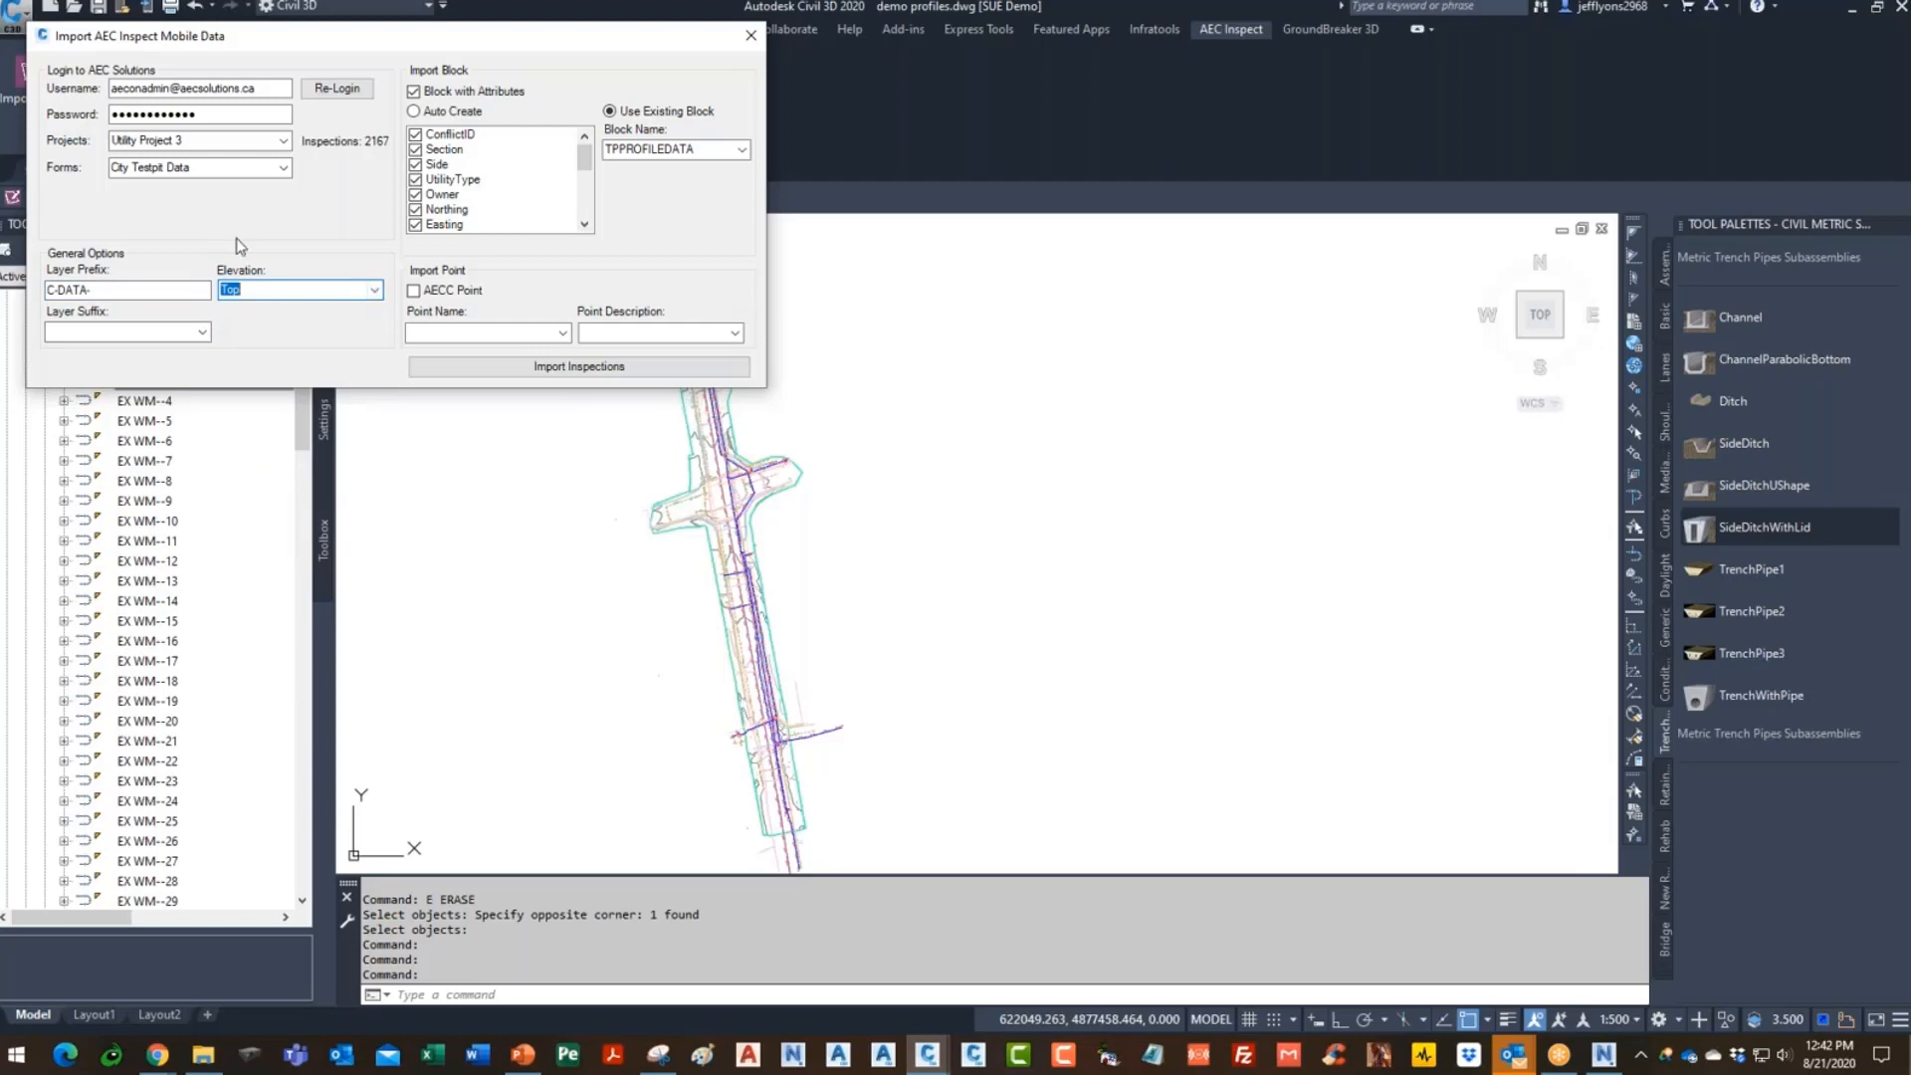
left_click(203, 333)
left_click(99, 400)
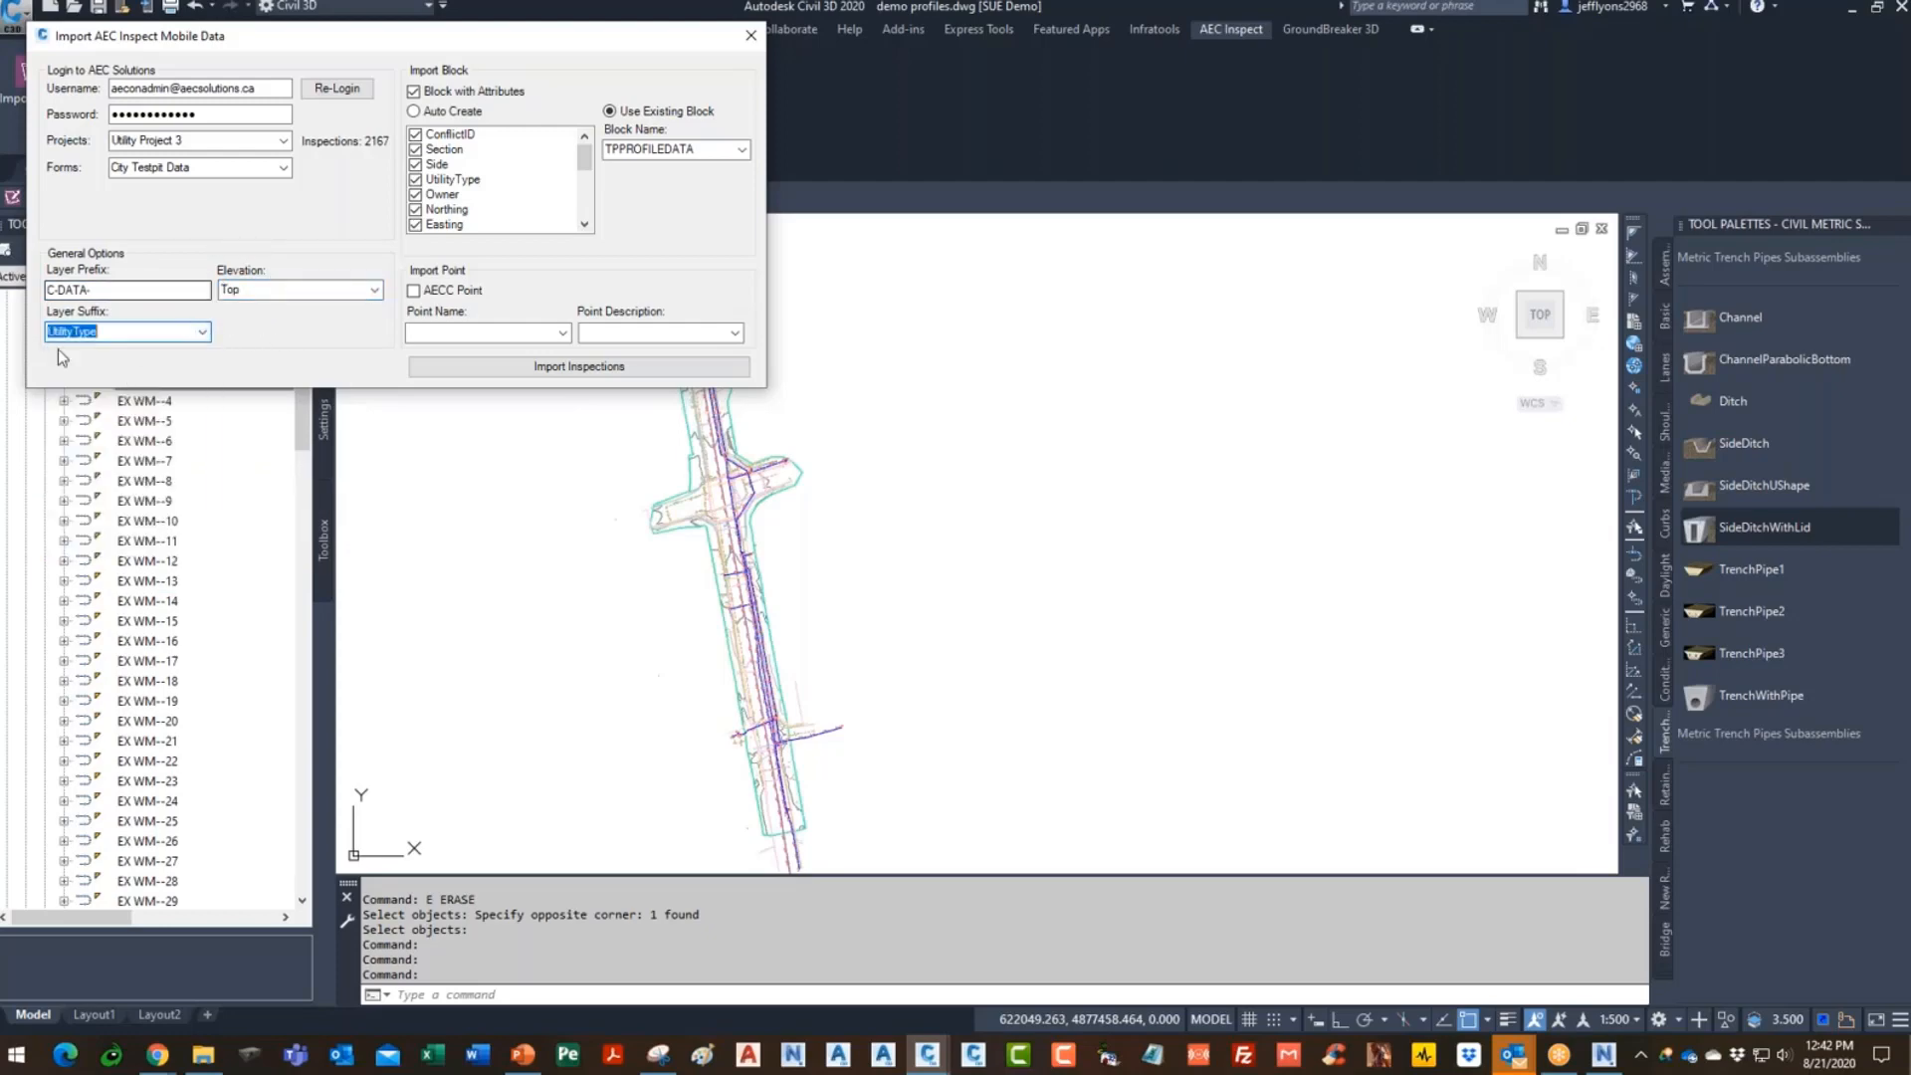
left_click(579, 366)
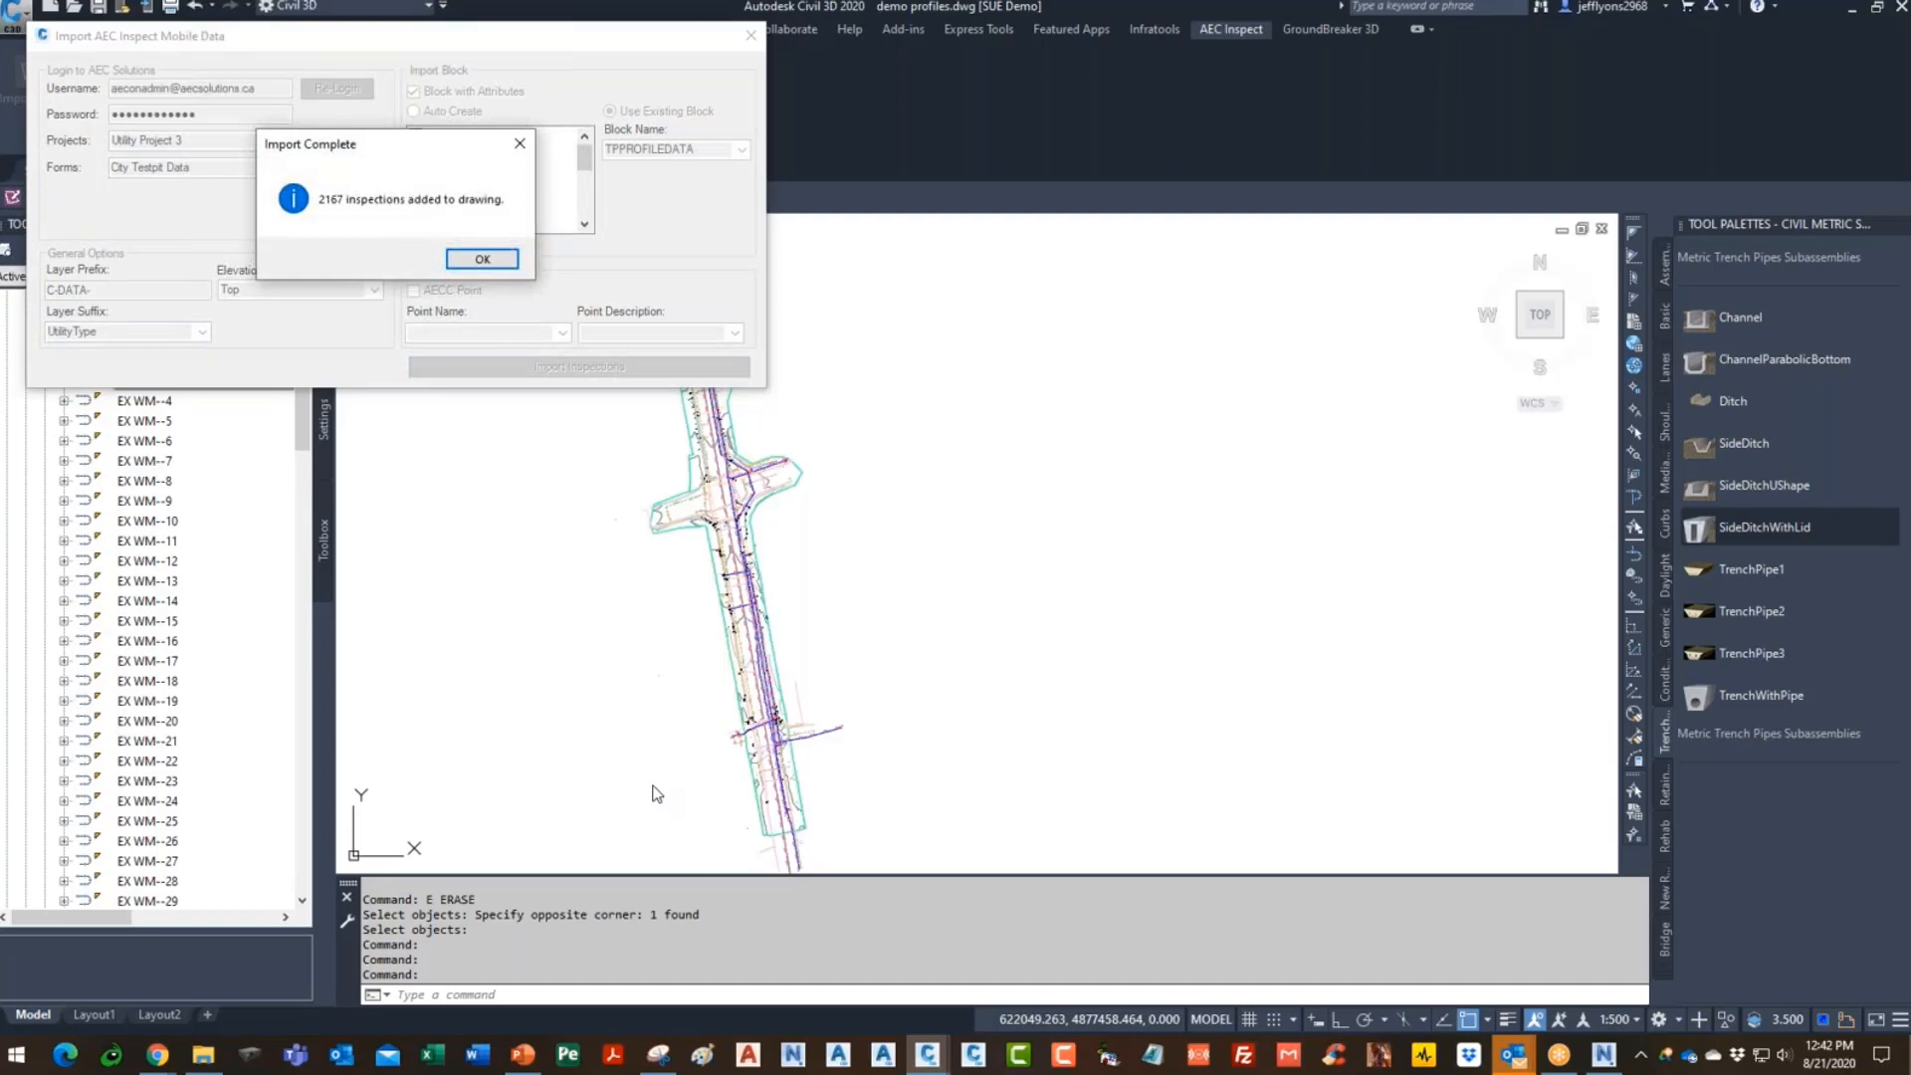
left_click(481, 259)
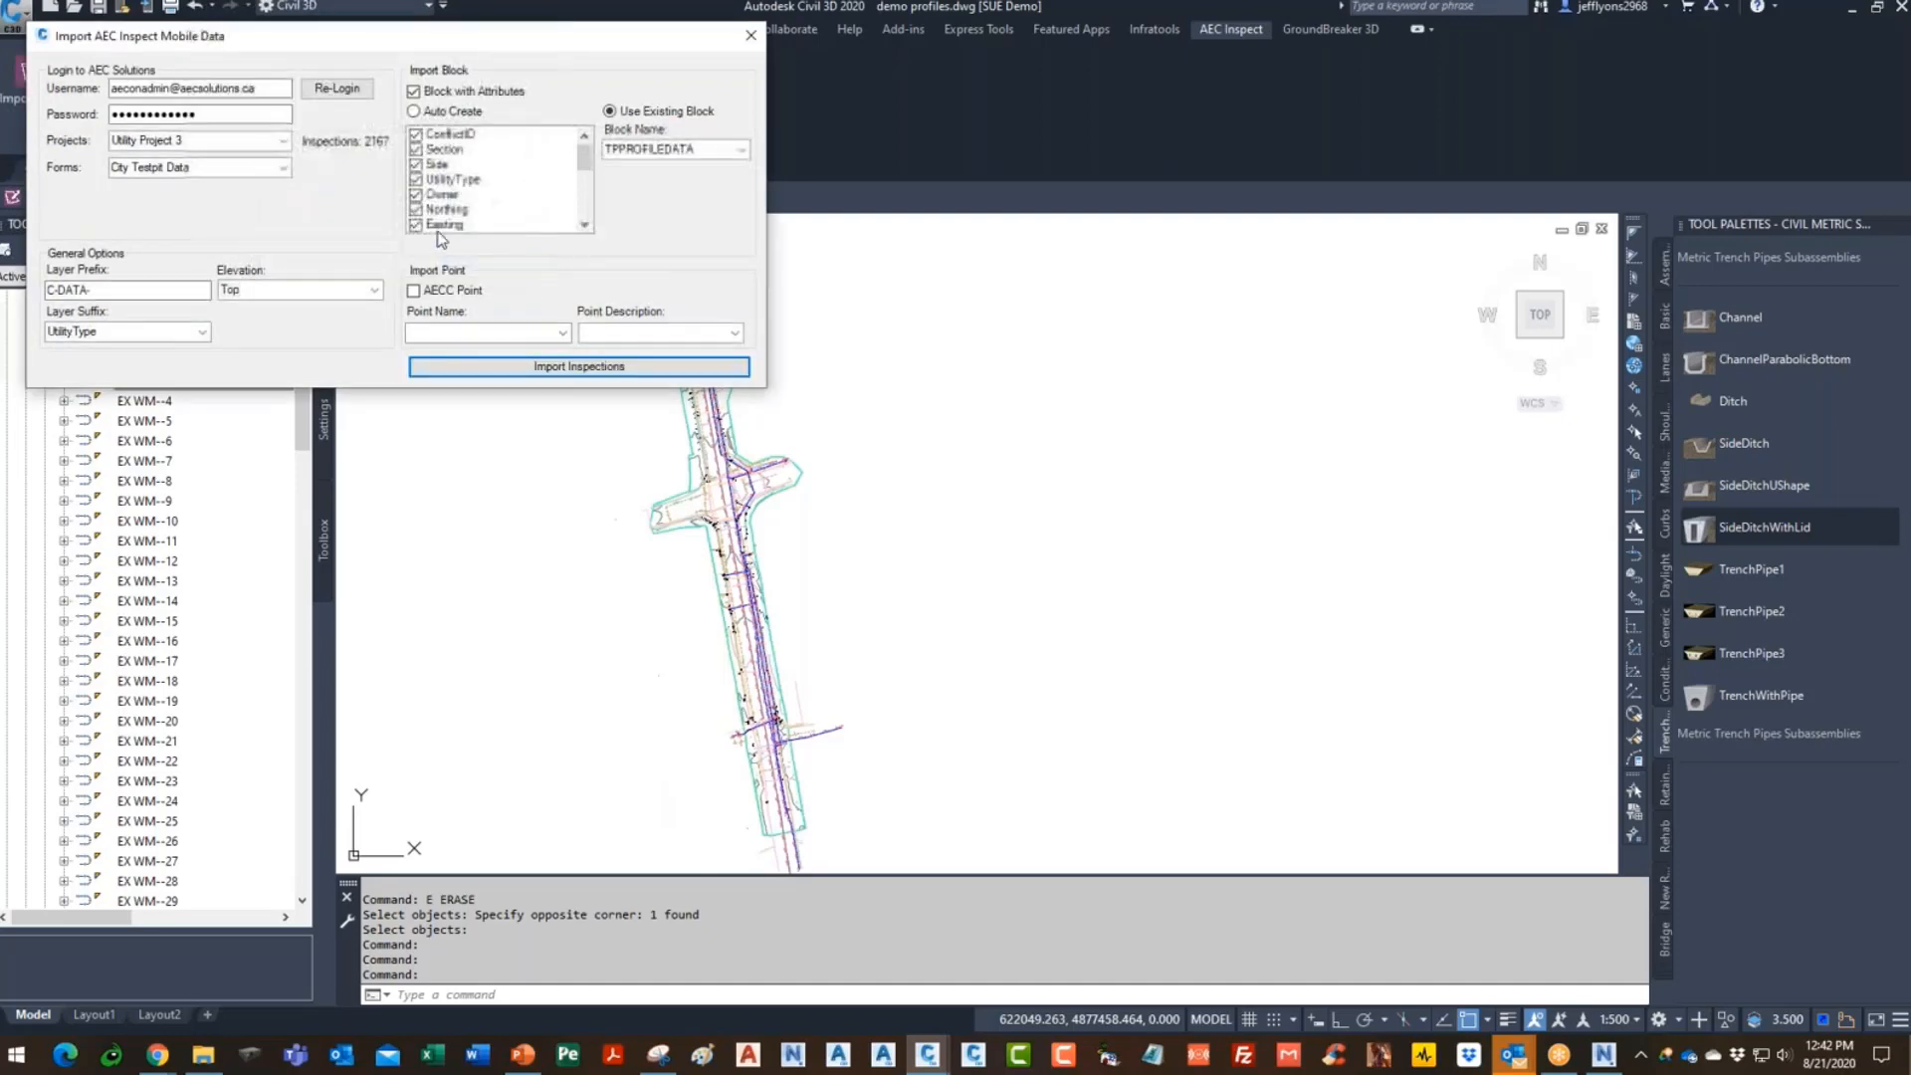
left_click(752, 39)
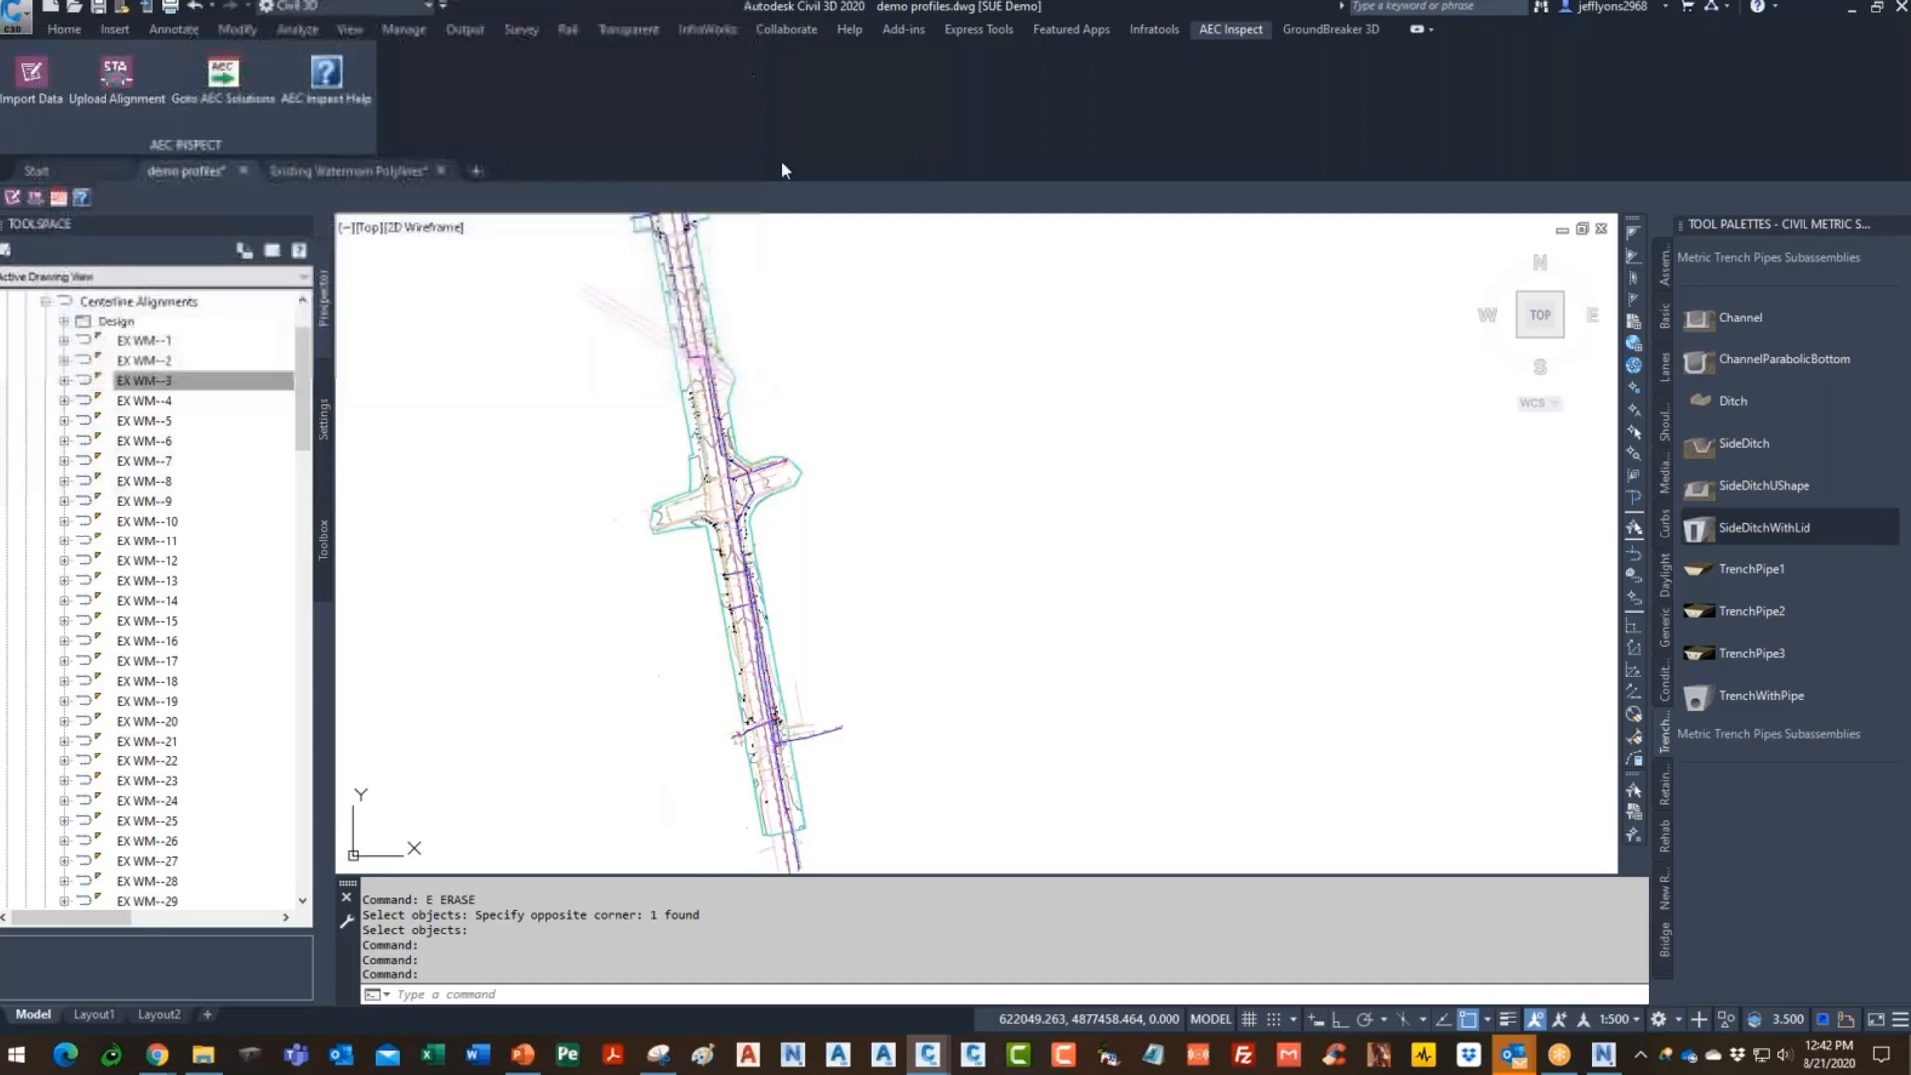
scroll(657, 511, "down", 2)
scroll(658, 510, "up", 6)
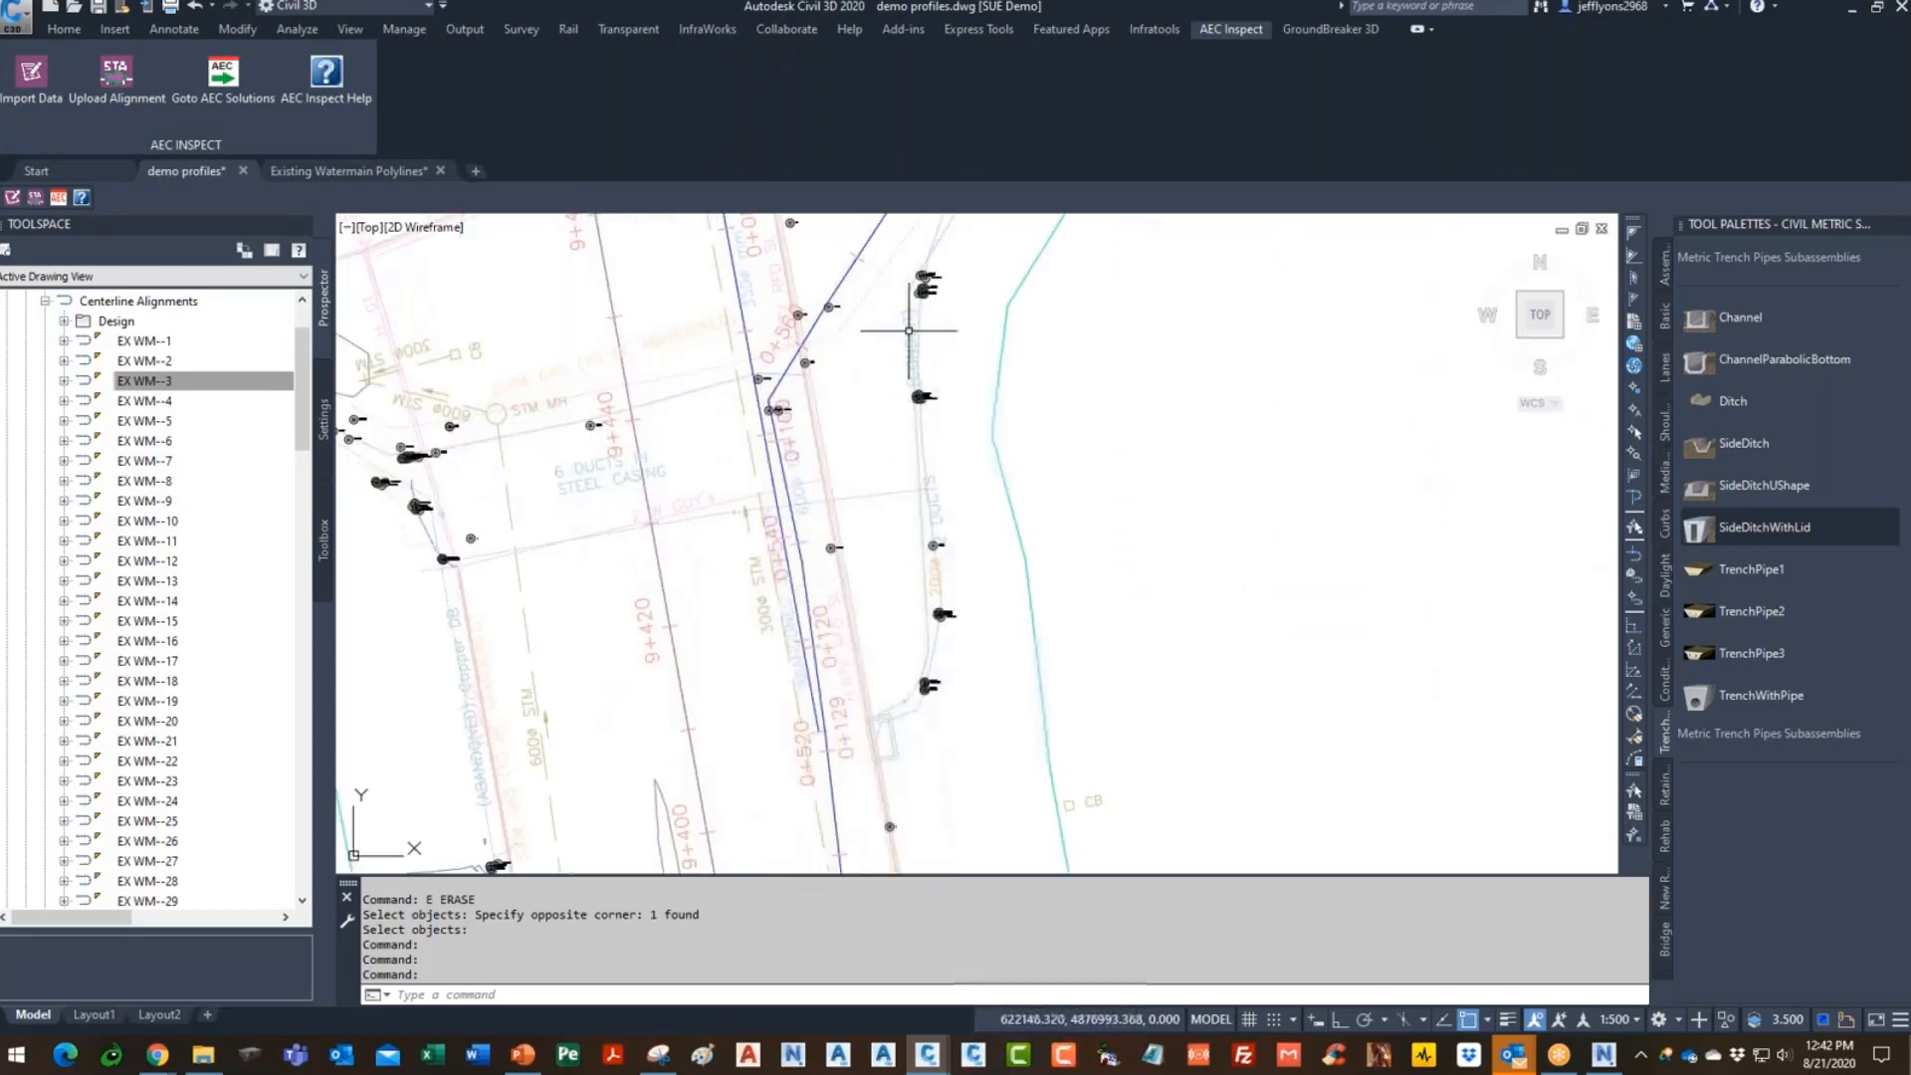
scroll(853, 589, "up", 4)
scroll(878, 559, "down", 2)
scroll(843, 445, "up", 6)
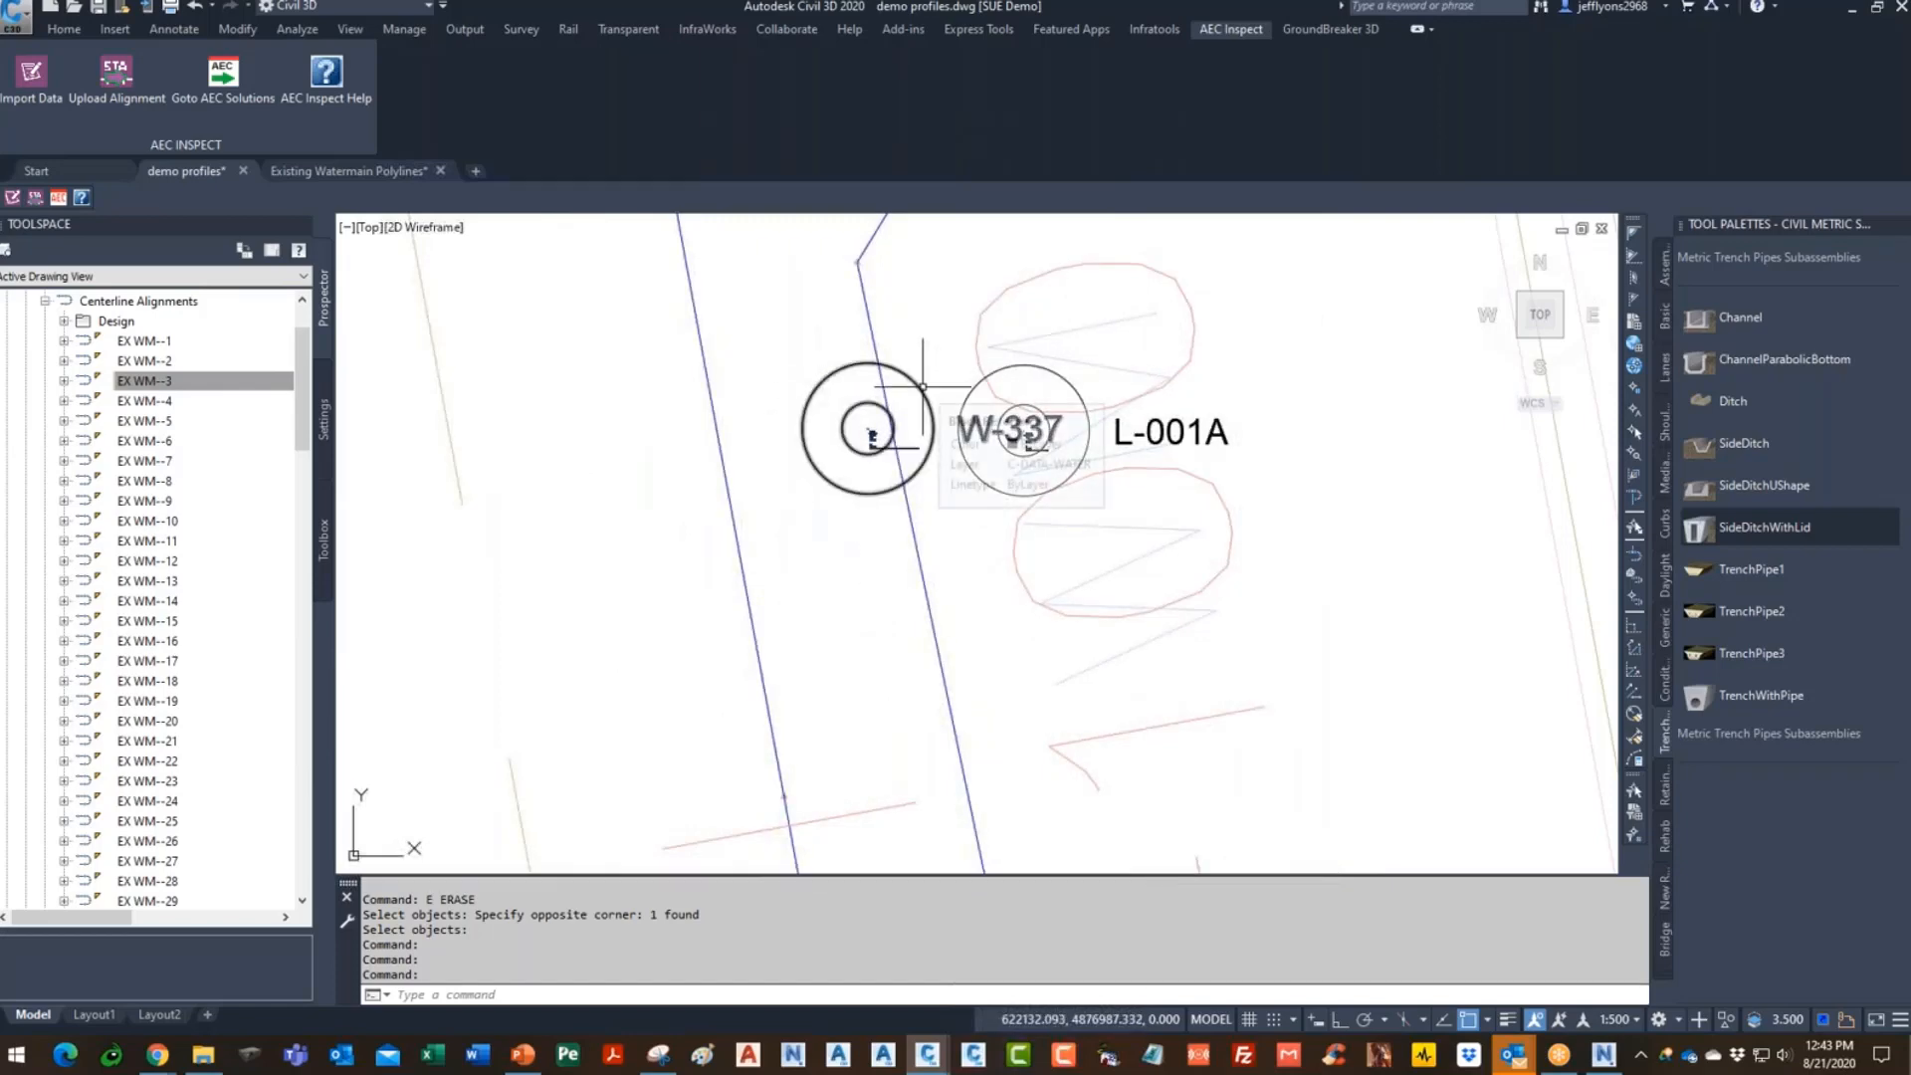
left_click(922, 388)
right_click(921, 388)
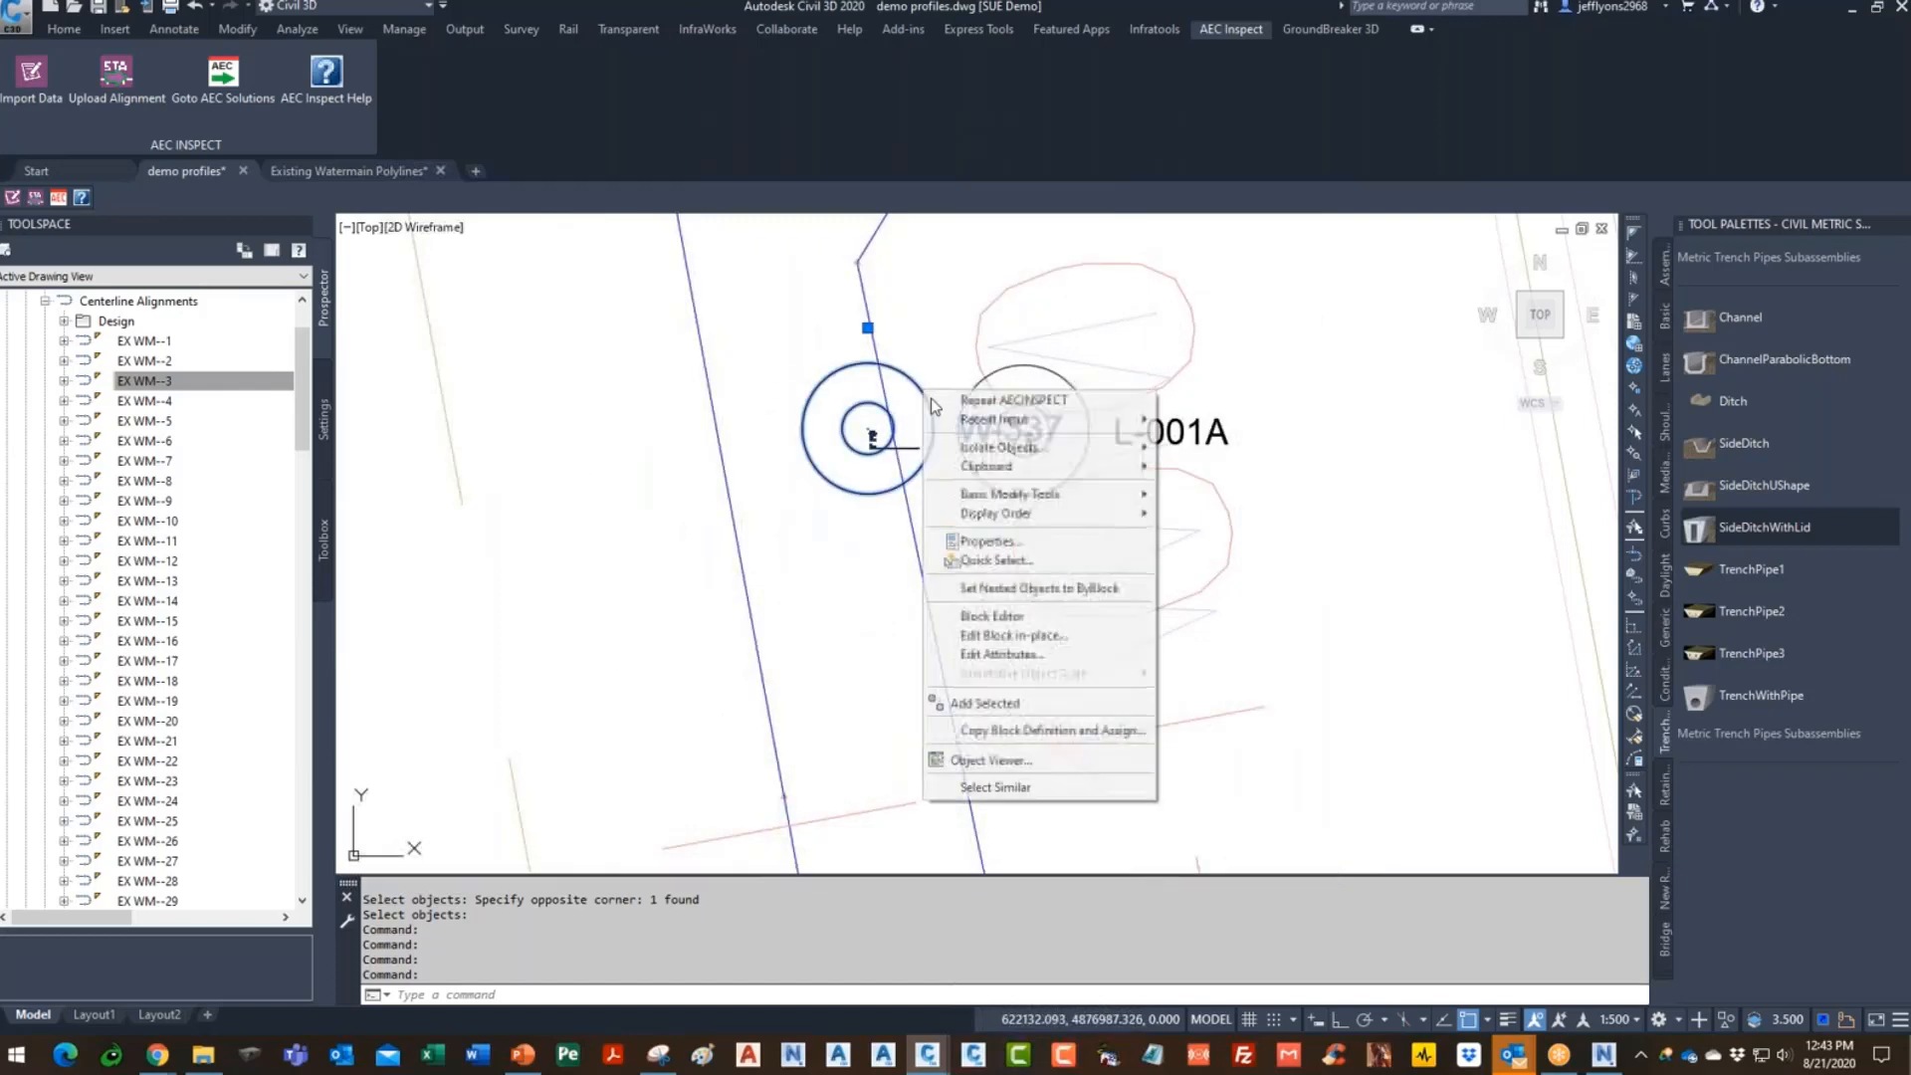
left_click(66, 31)
left_click(1263, 89)
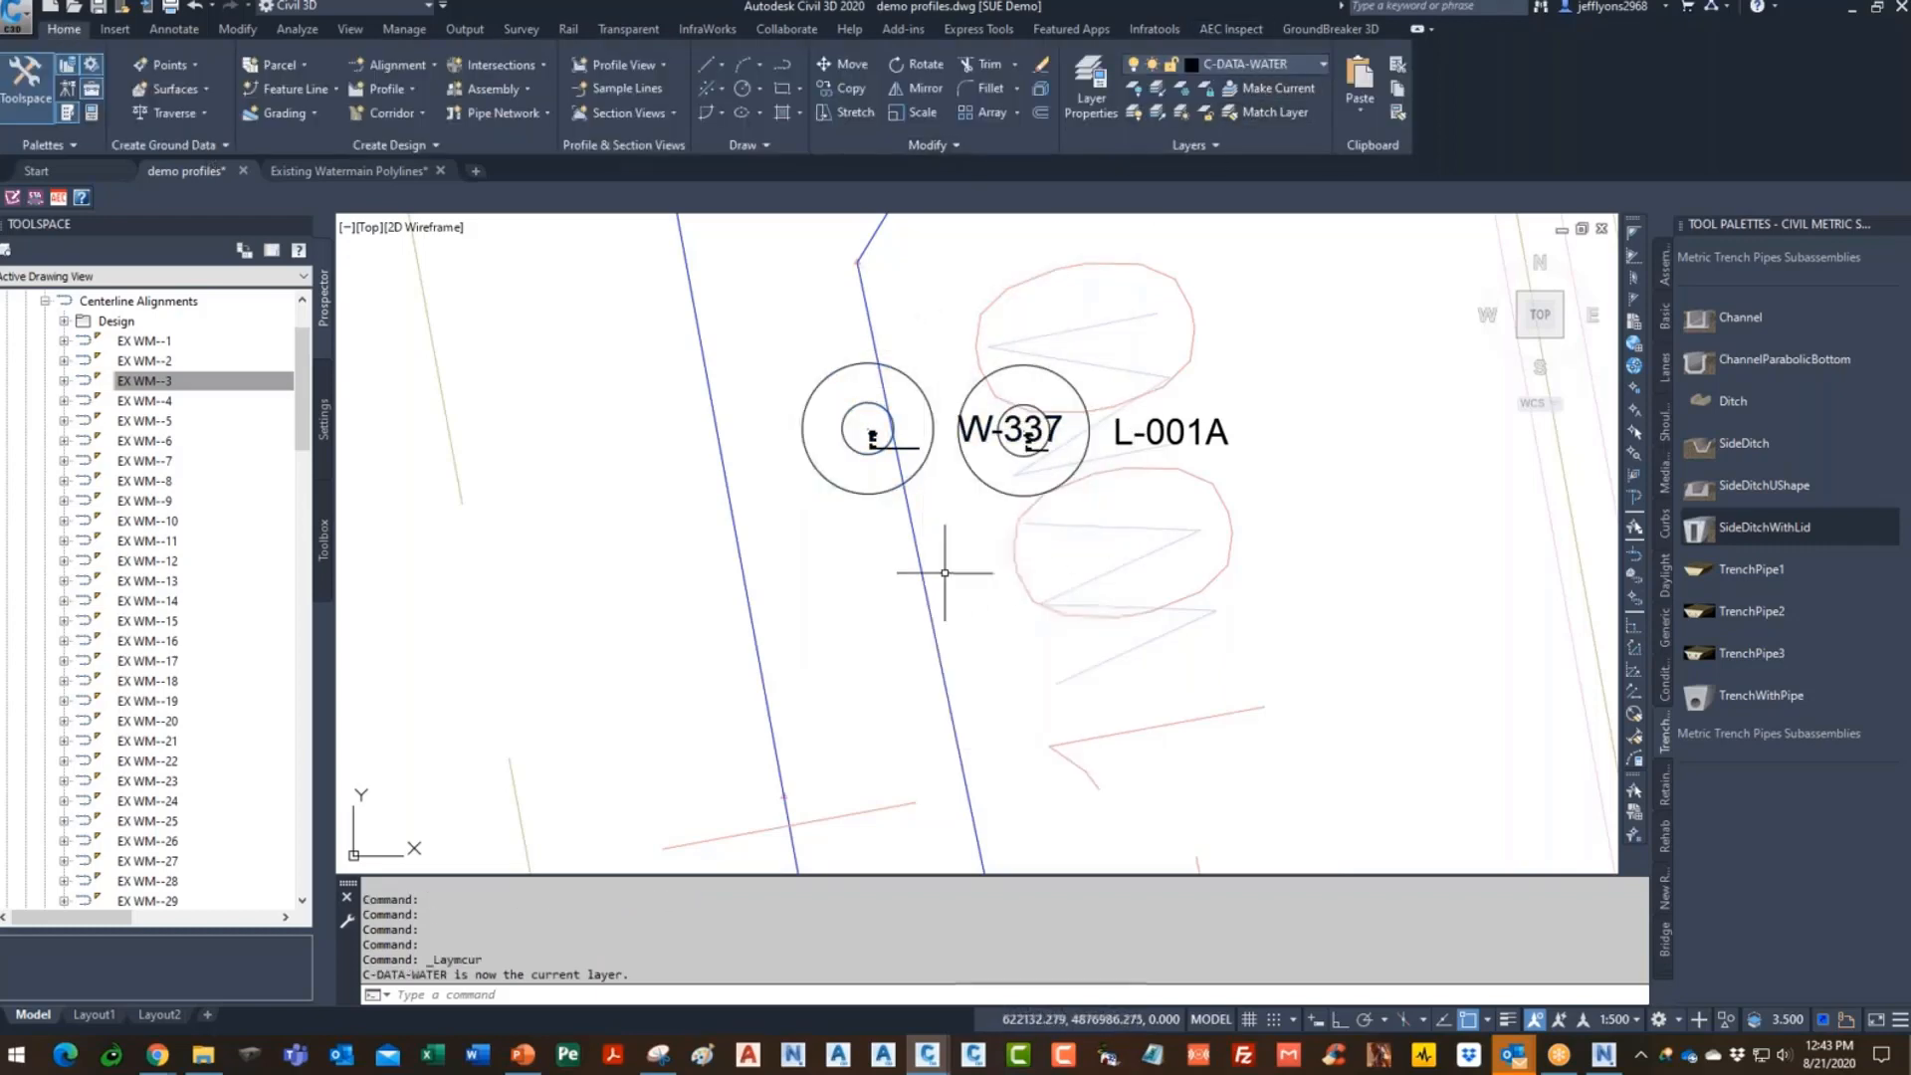
type("-LA")
key("Return")
type("C")
key("Return")
type("1")
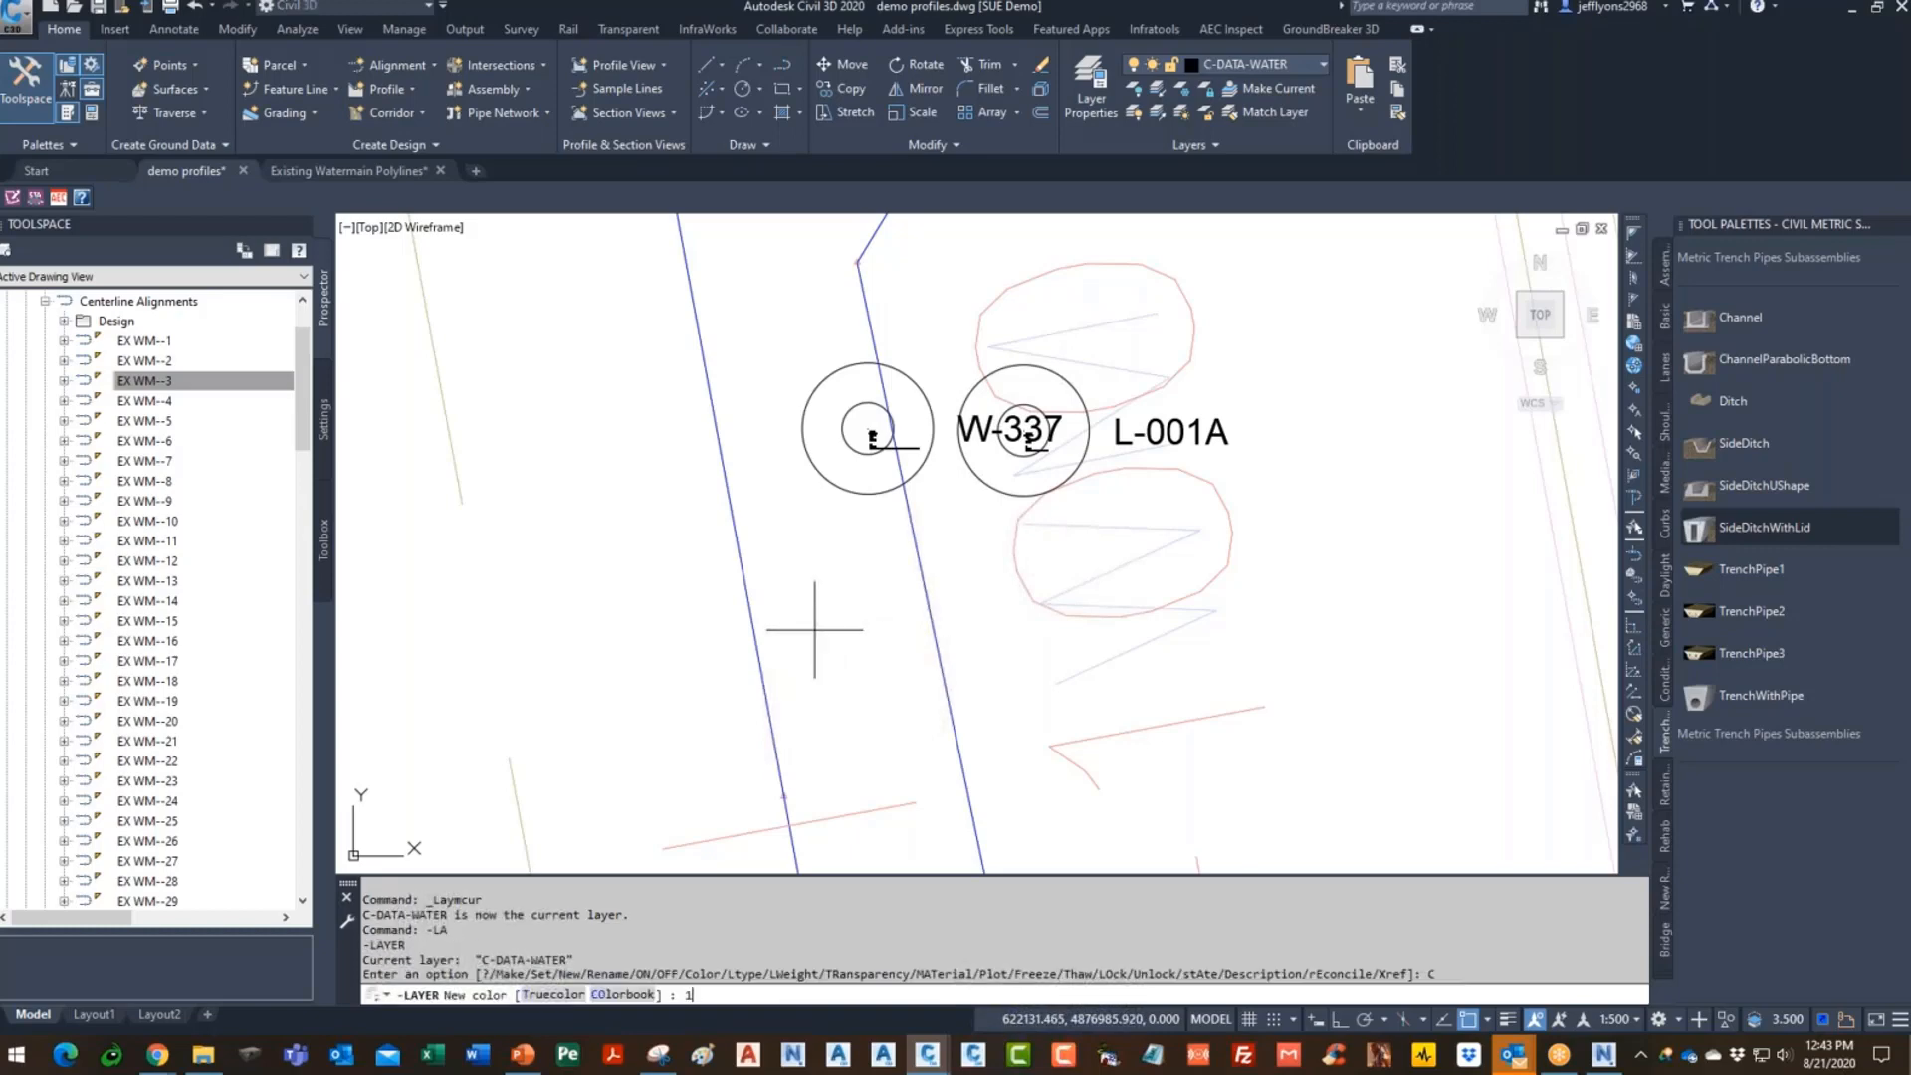
key("Return")
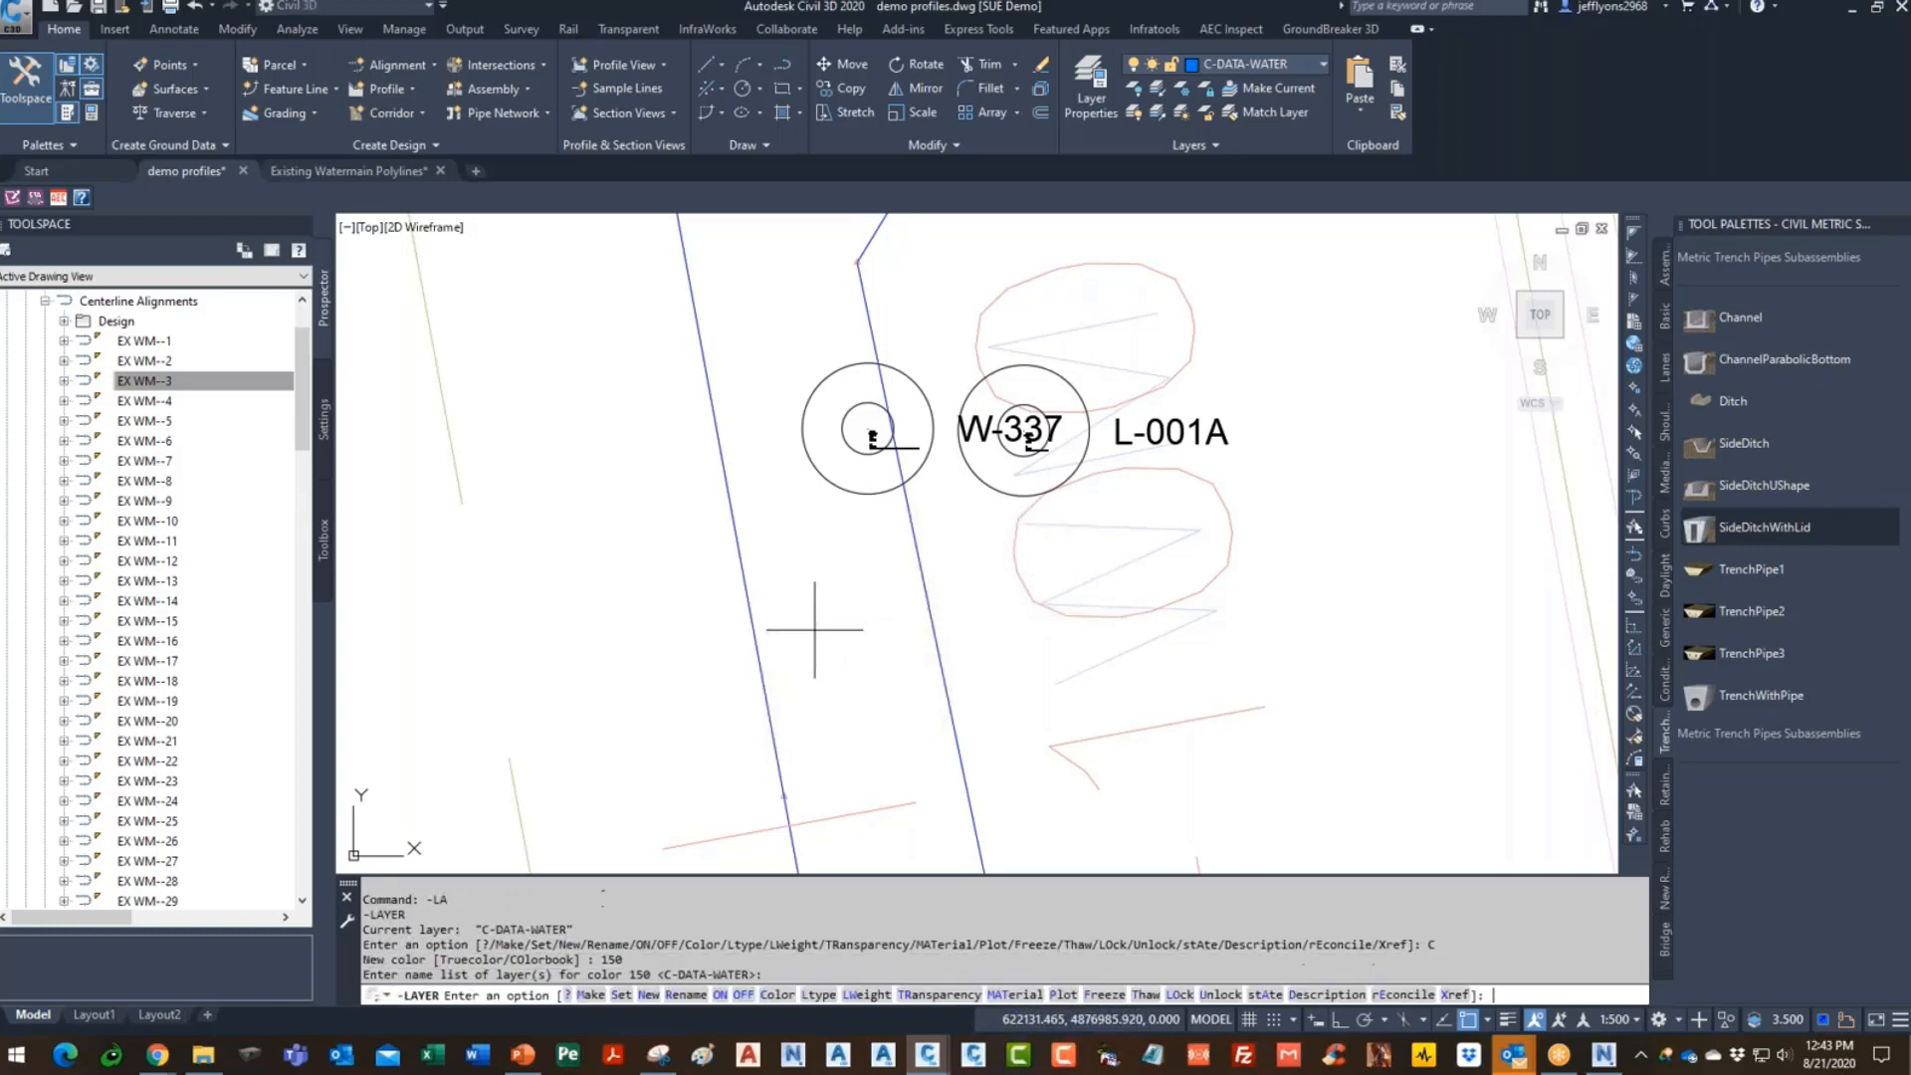
key("Return")
key("Return")
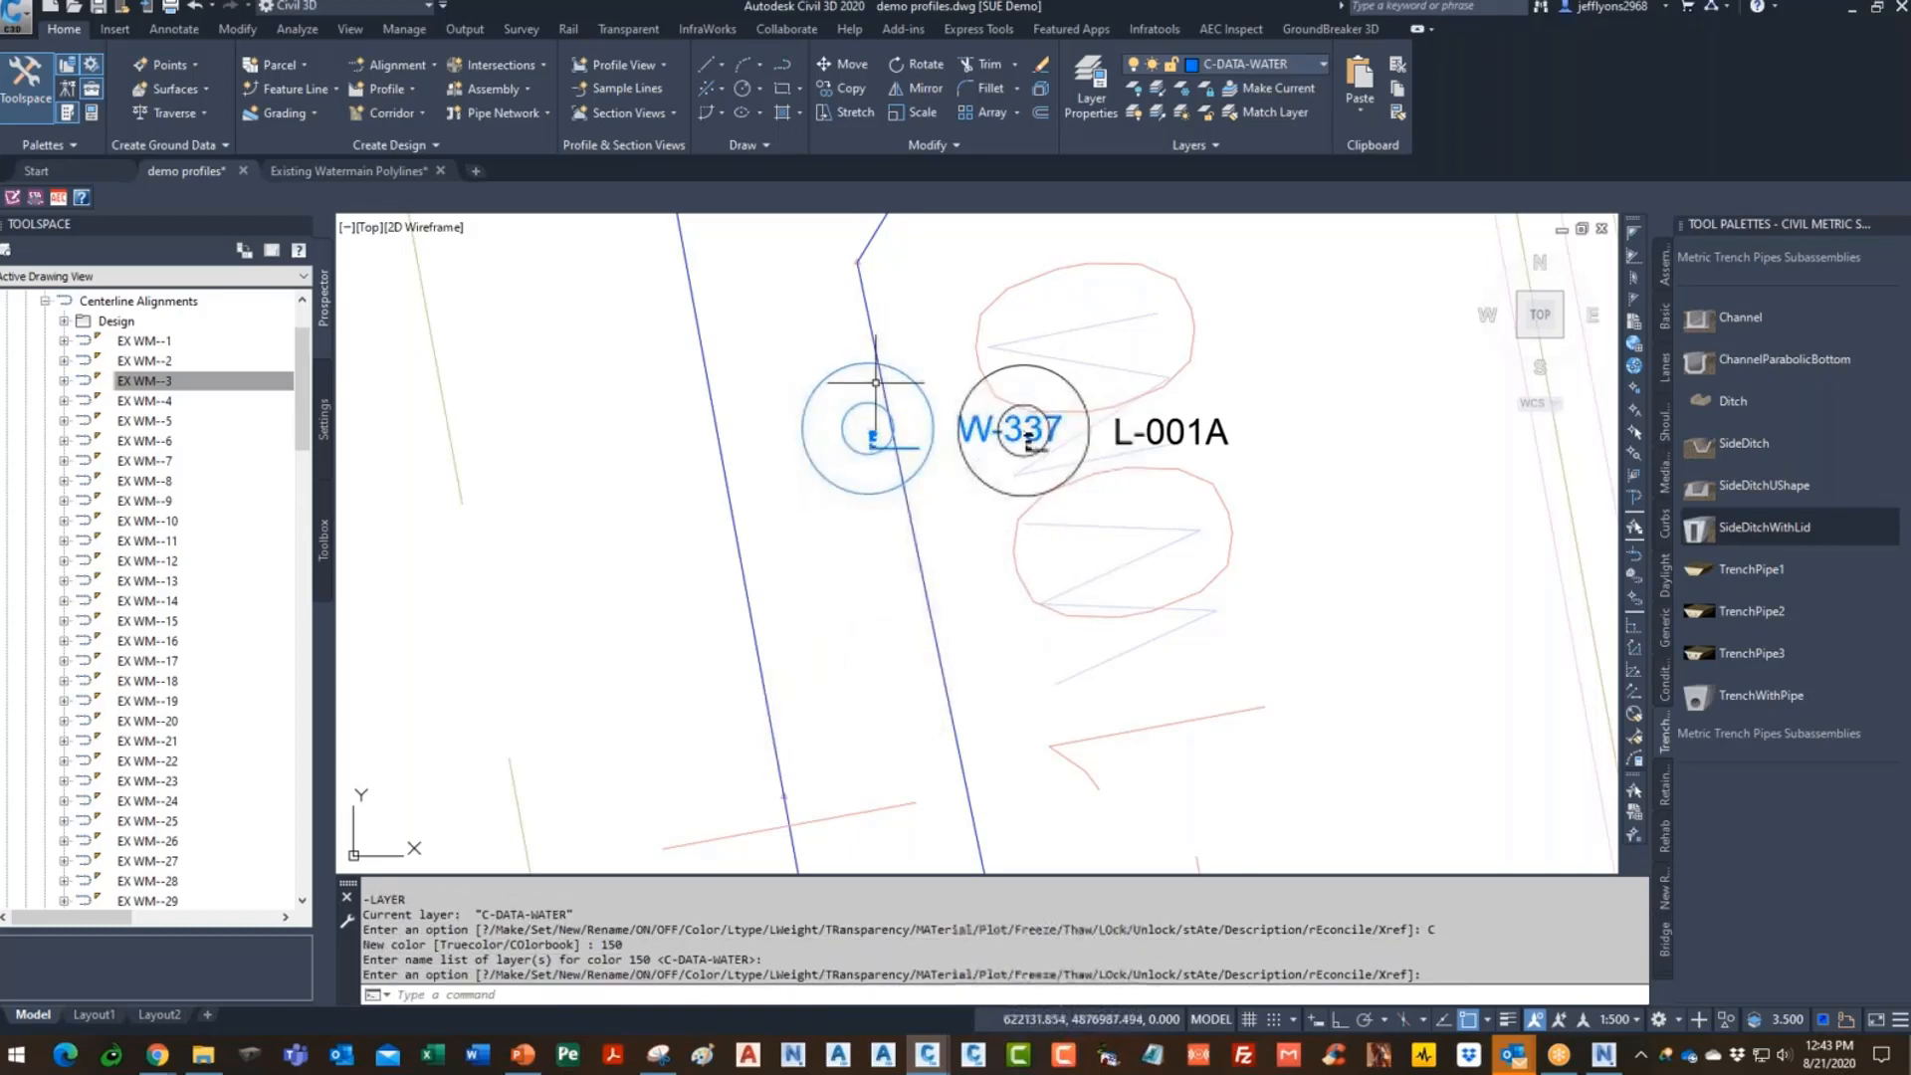
left_click(1156, 87)
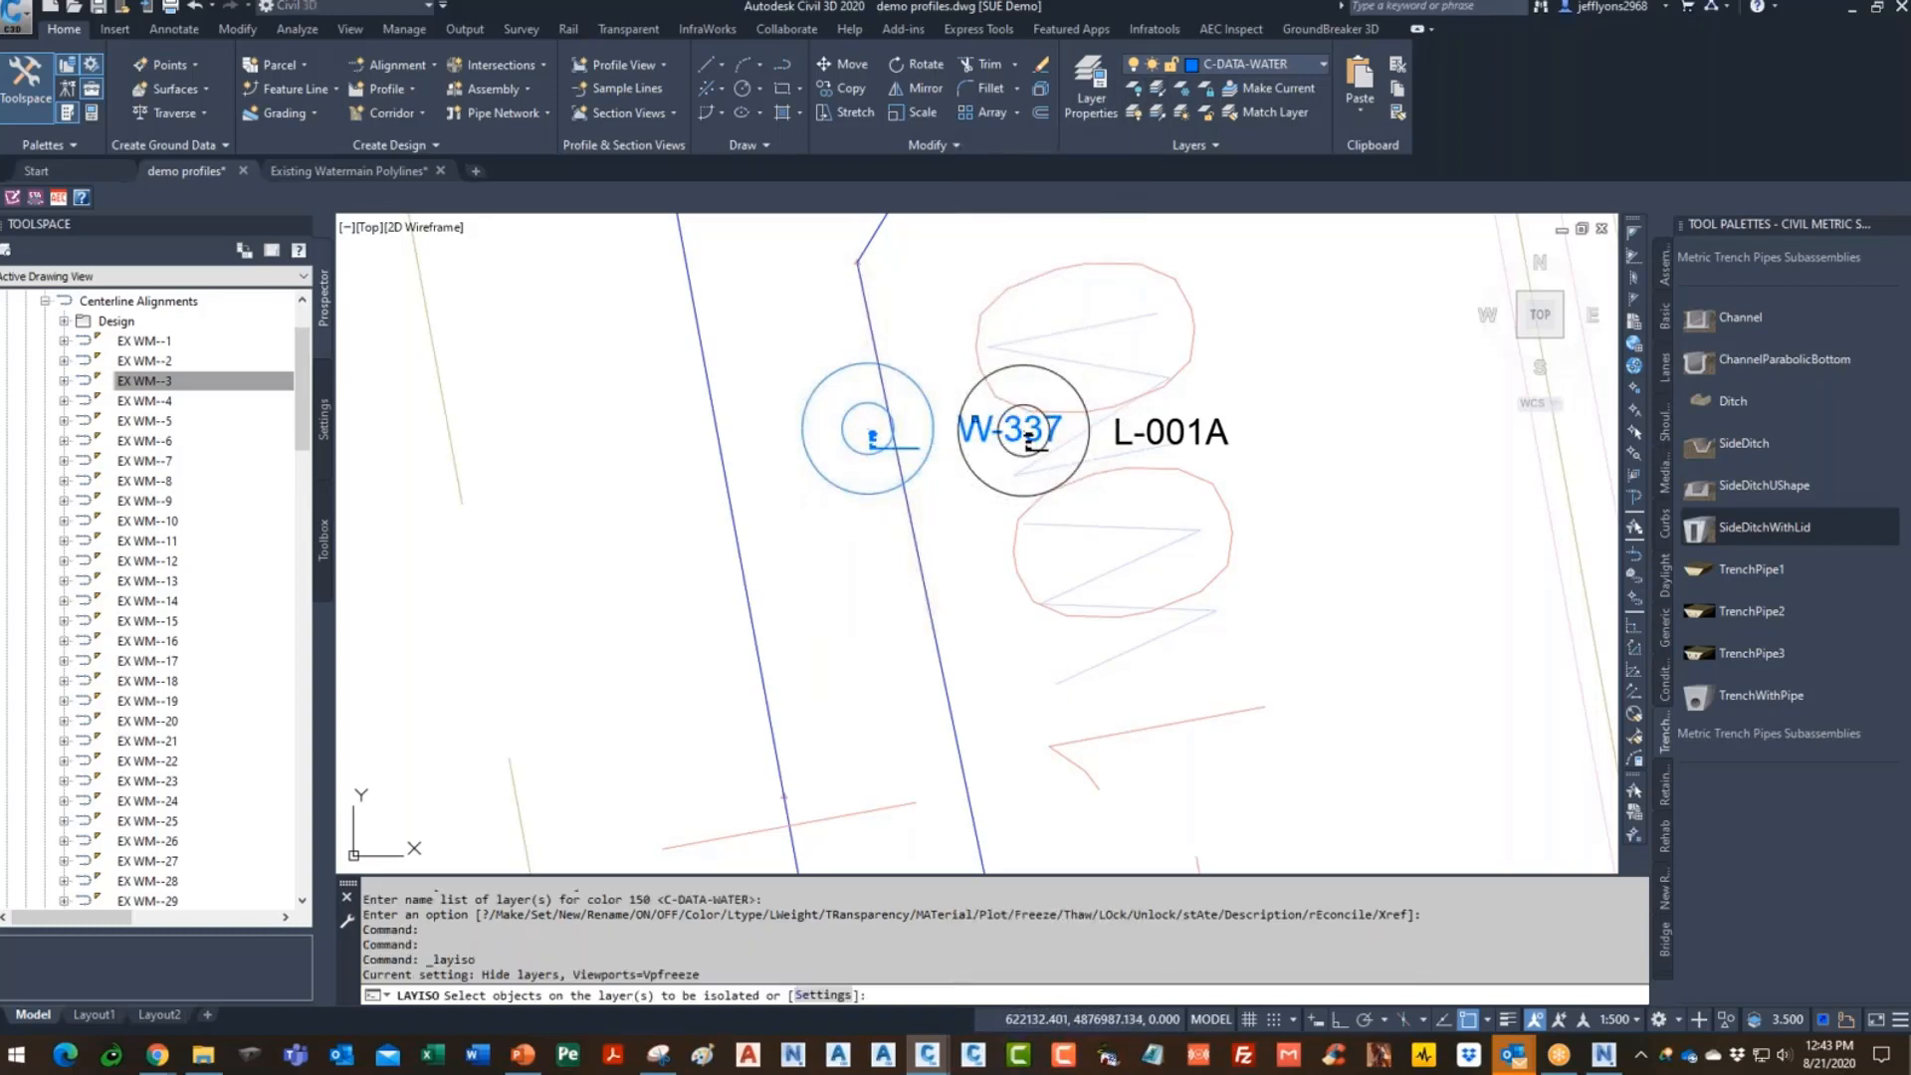
scroll(927, 396, "down", 6)
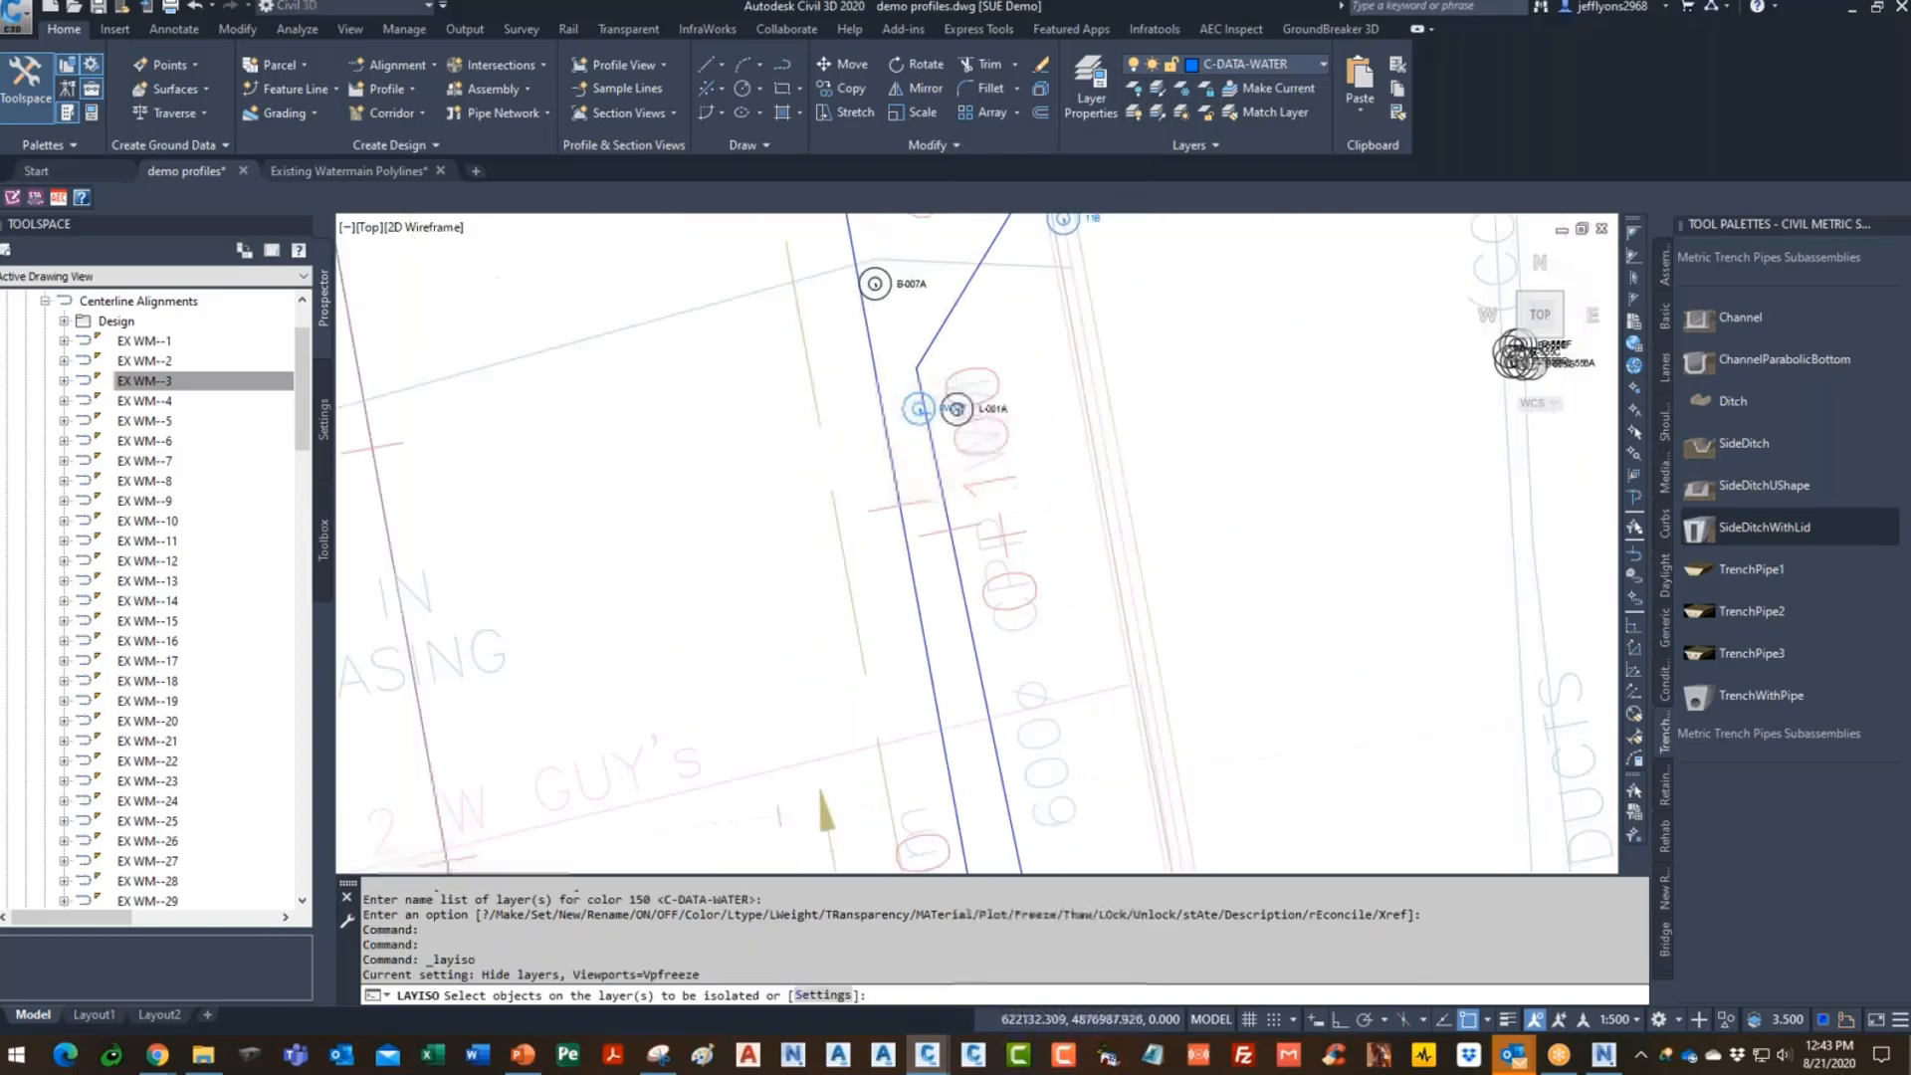
scroll(932, 380, "up", 4)
key("Escape")
left_click(912, 430)
scroll(940, 383, "down", 5)
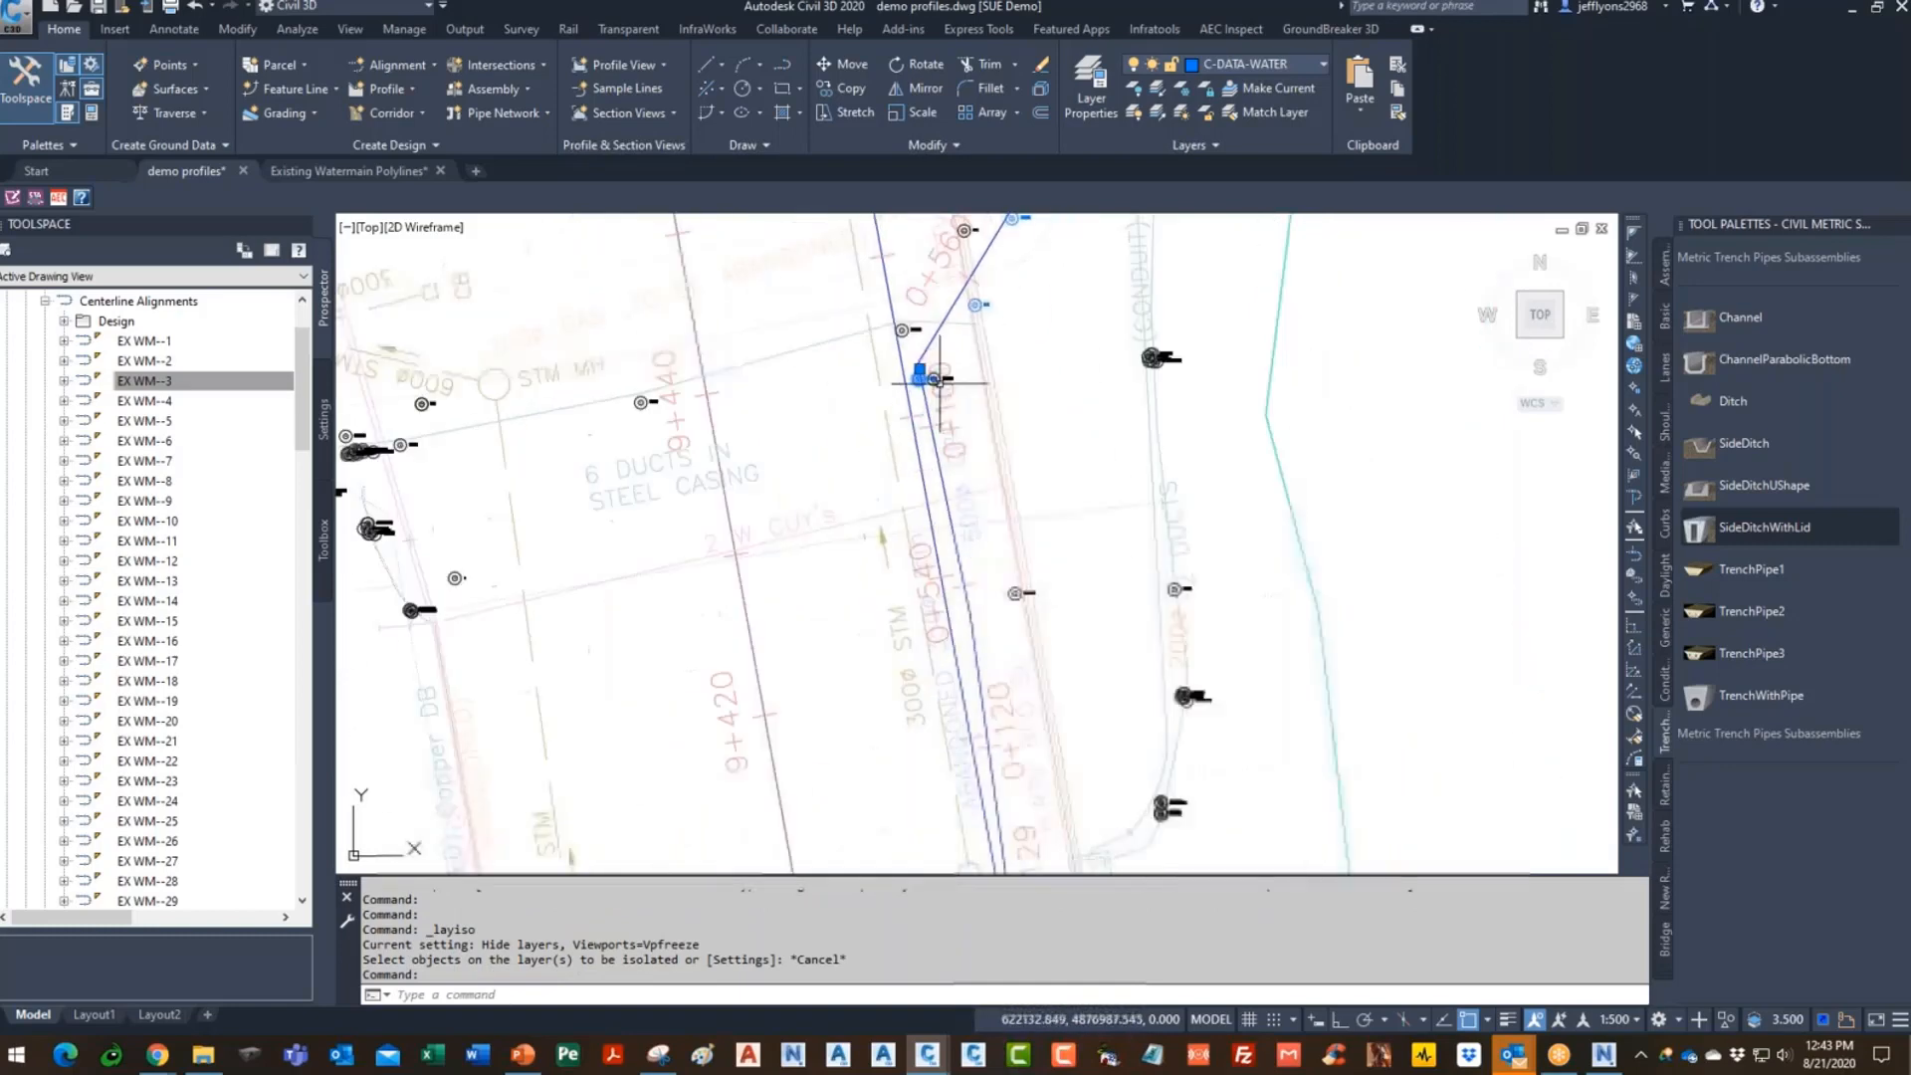
scroll(940, 693, "down", 3)
scroll(951, 557, "up", 6)
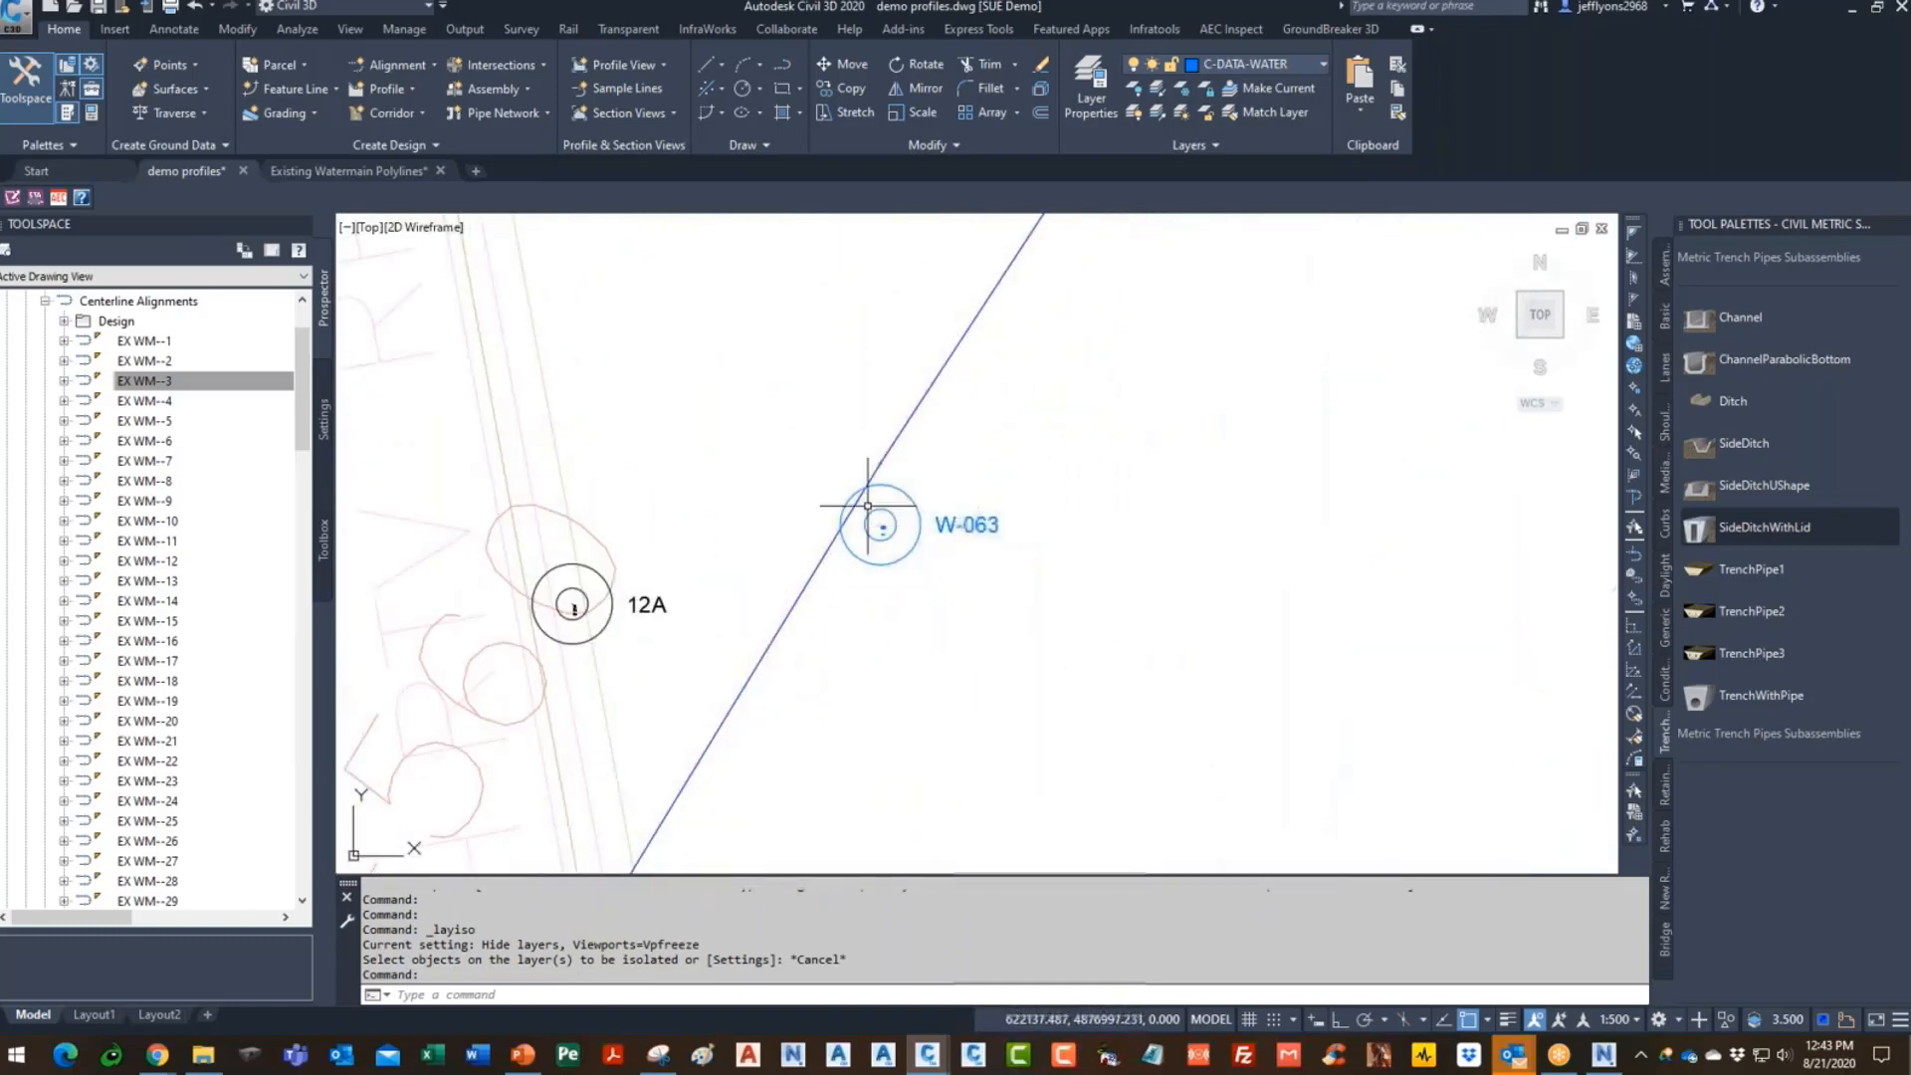
scroll(826, 746, "down", 4)
scroll(851, 691, "down", 4)
scroll(861, 662, "up", 3)
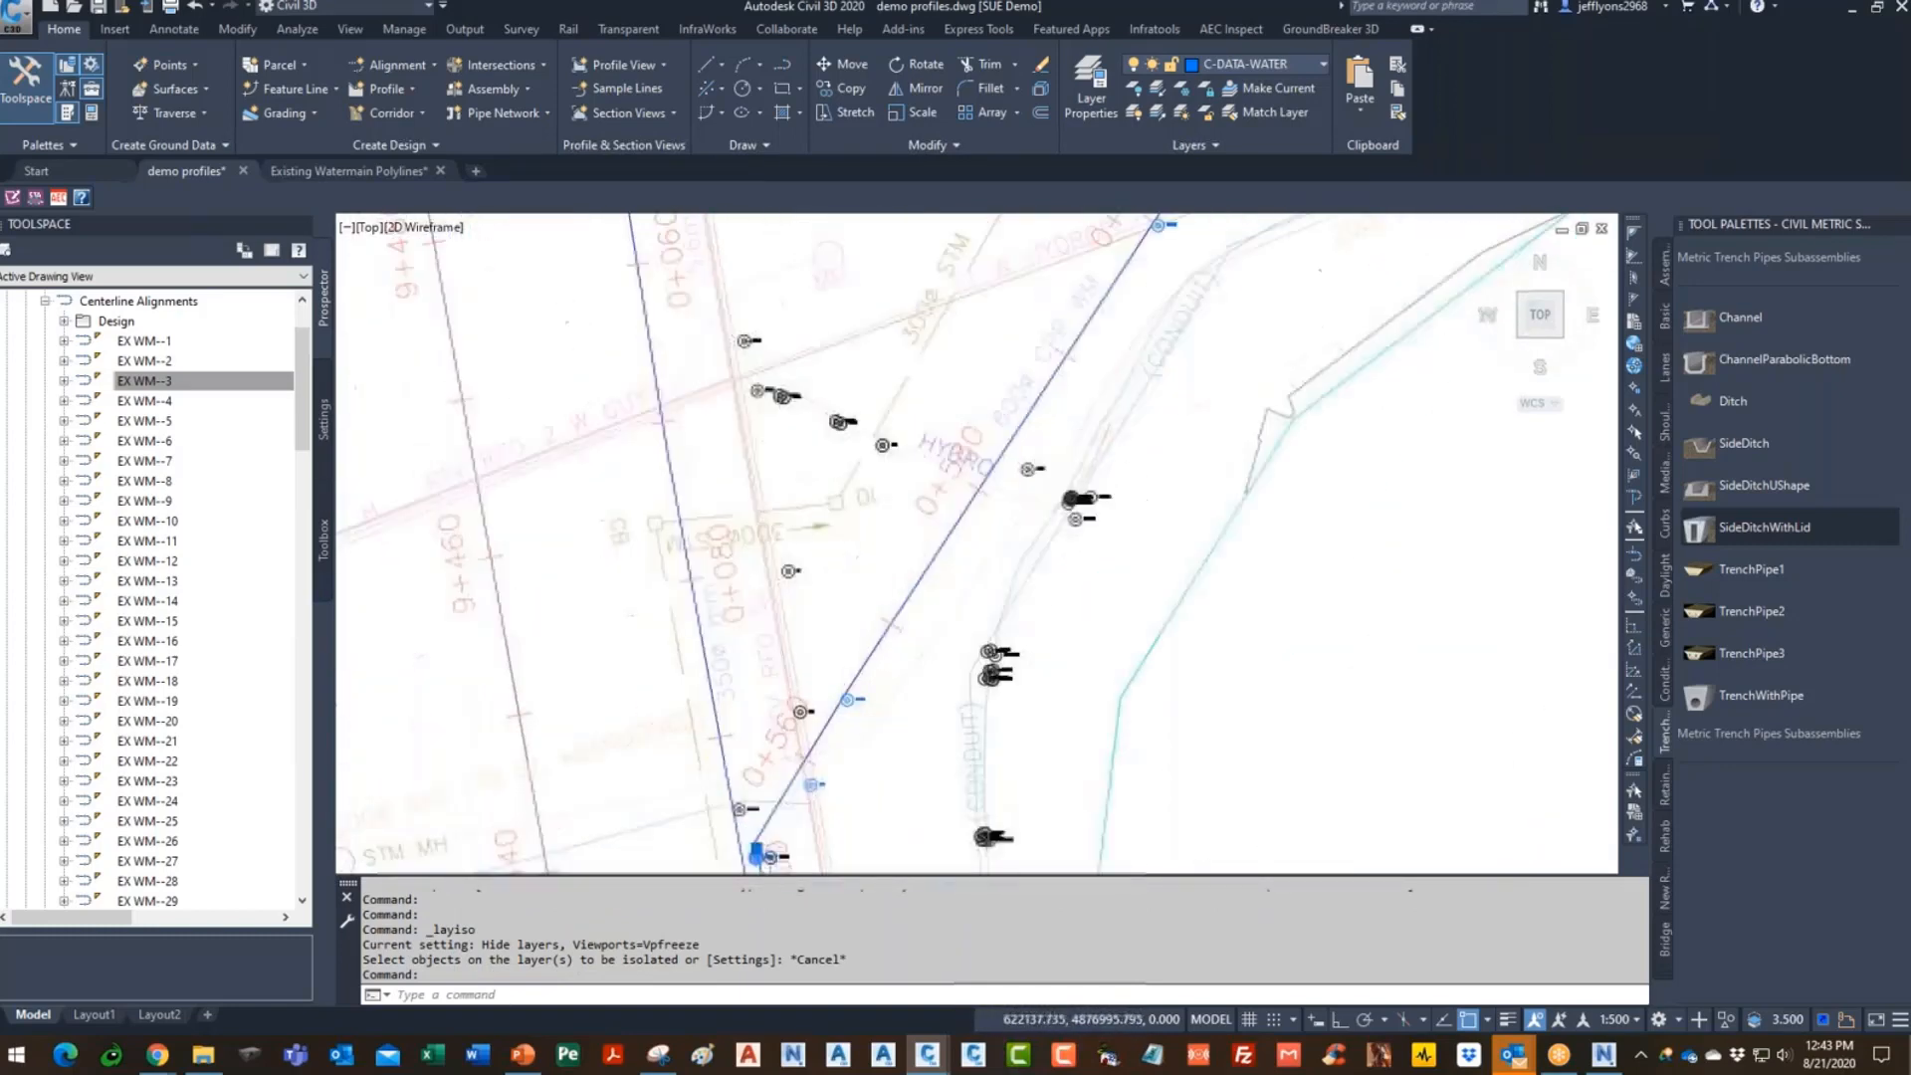
key("Escape")
left_click(864, 645)
scroll(854, 654, "up", 4)
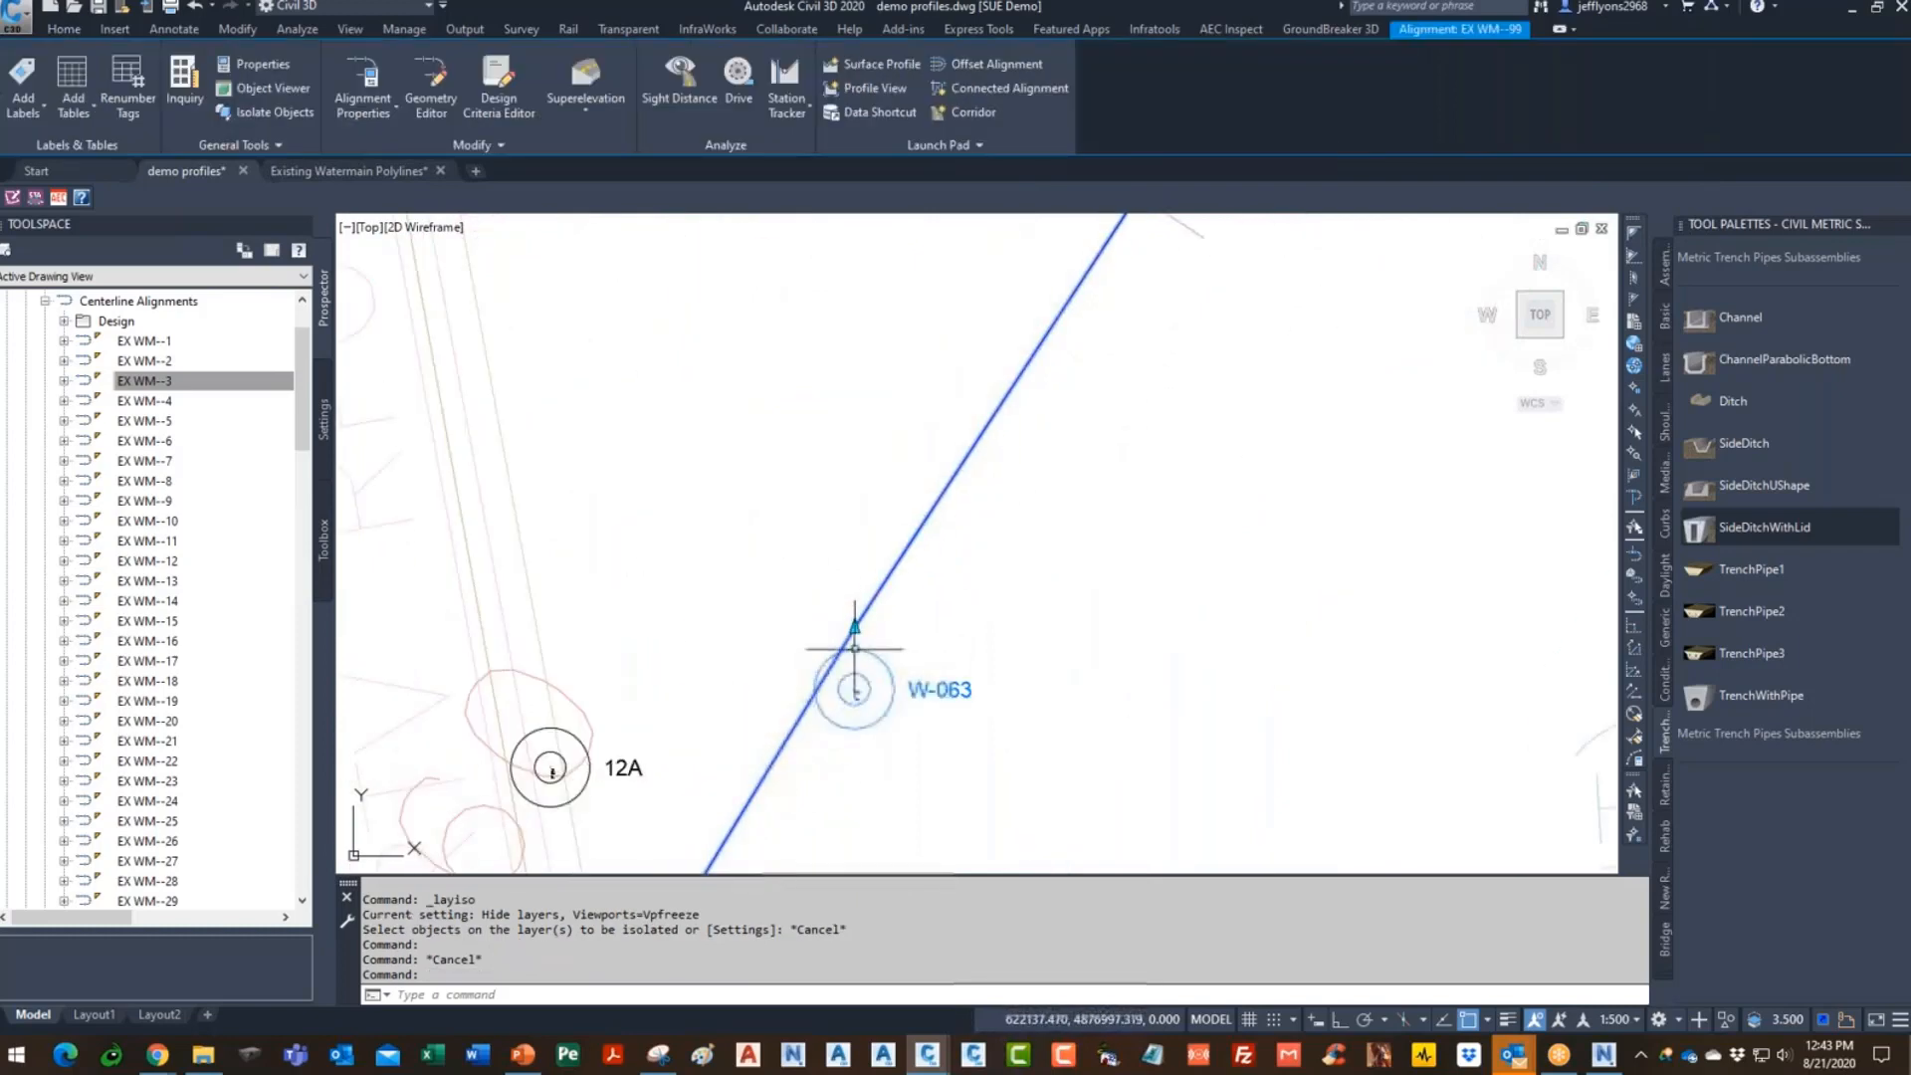
scroll(861, 687, "down", 5)
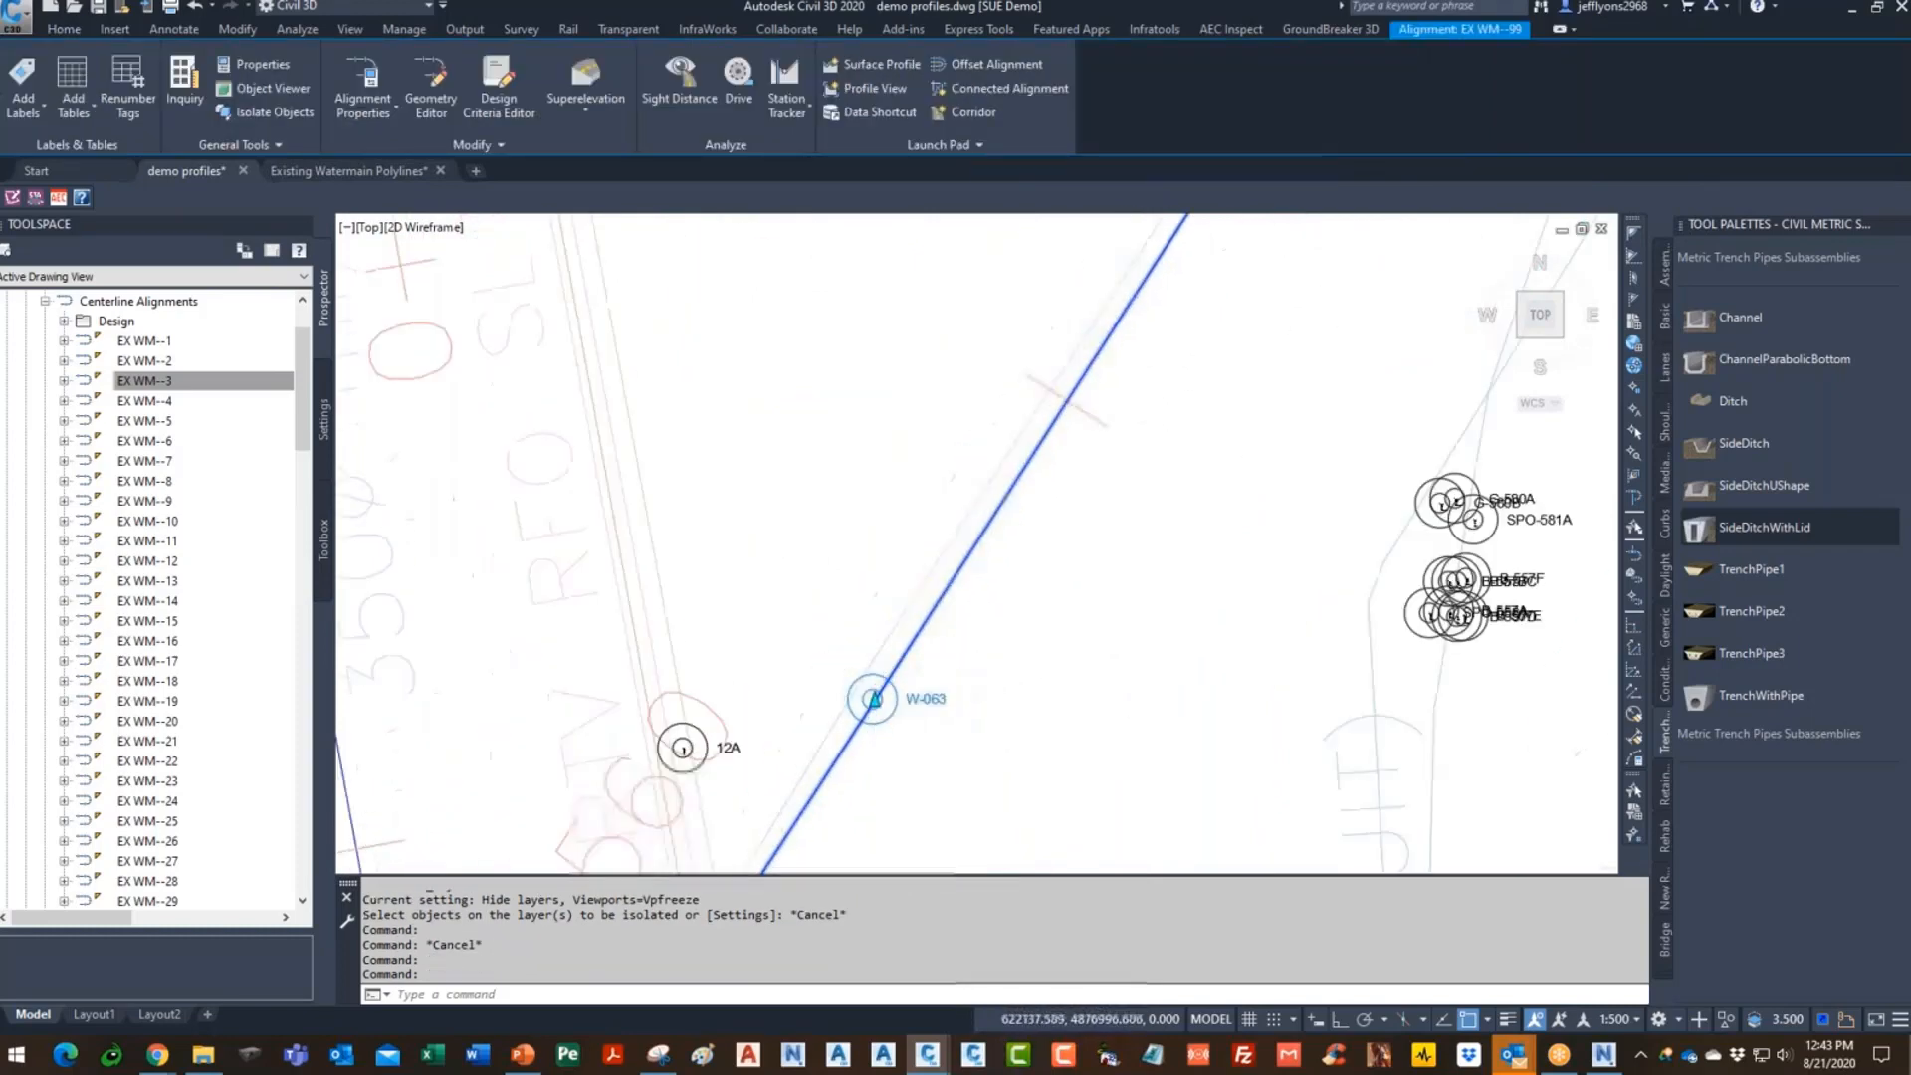
scroll(950, 701, "down", 2)
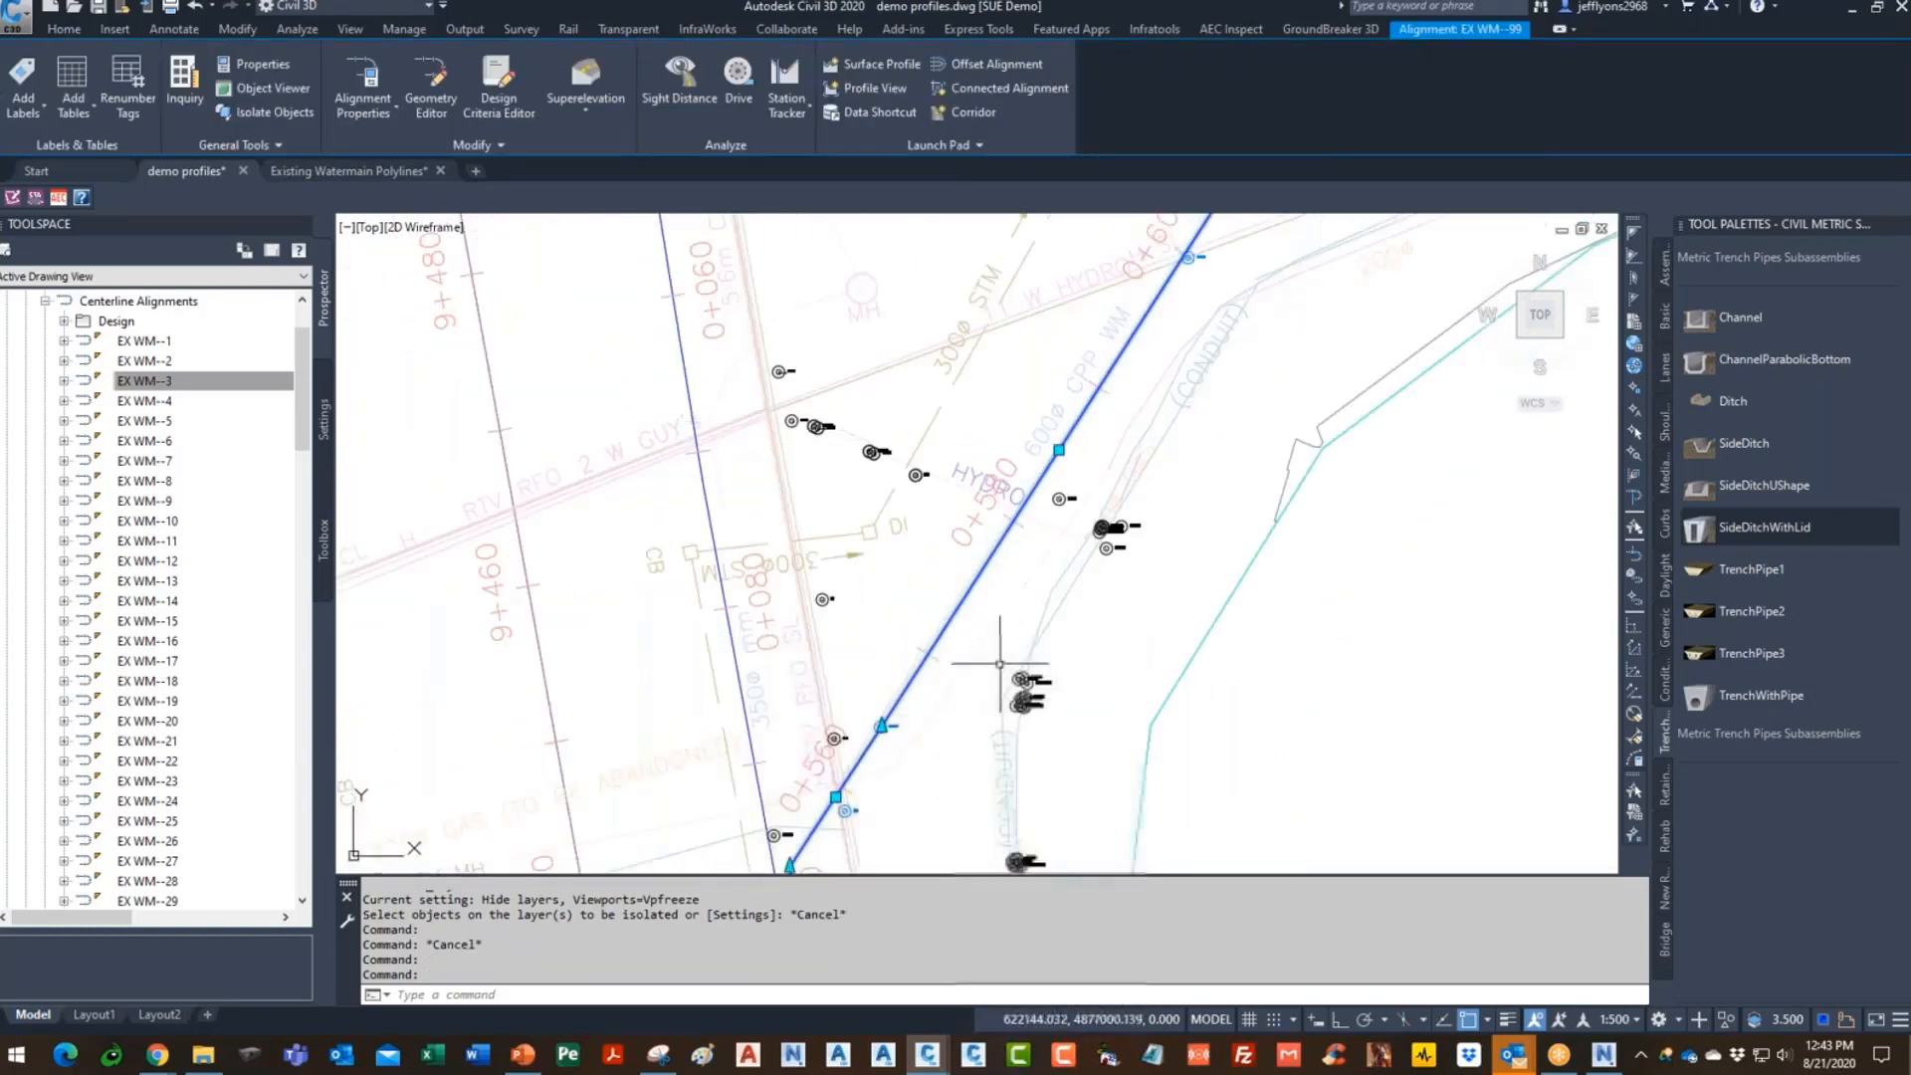
scroll(1061, 443, "up", 2)
scroll(909, 716, "down", 3)
scroll(1050, 501, "up", 3)
scroll(1045, 739, "down", 4)
scroll(1035, 607, "up", 5)
scroll(1036, 768, "down", 3)
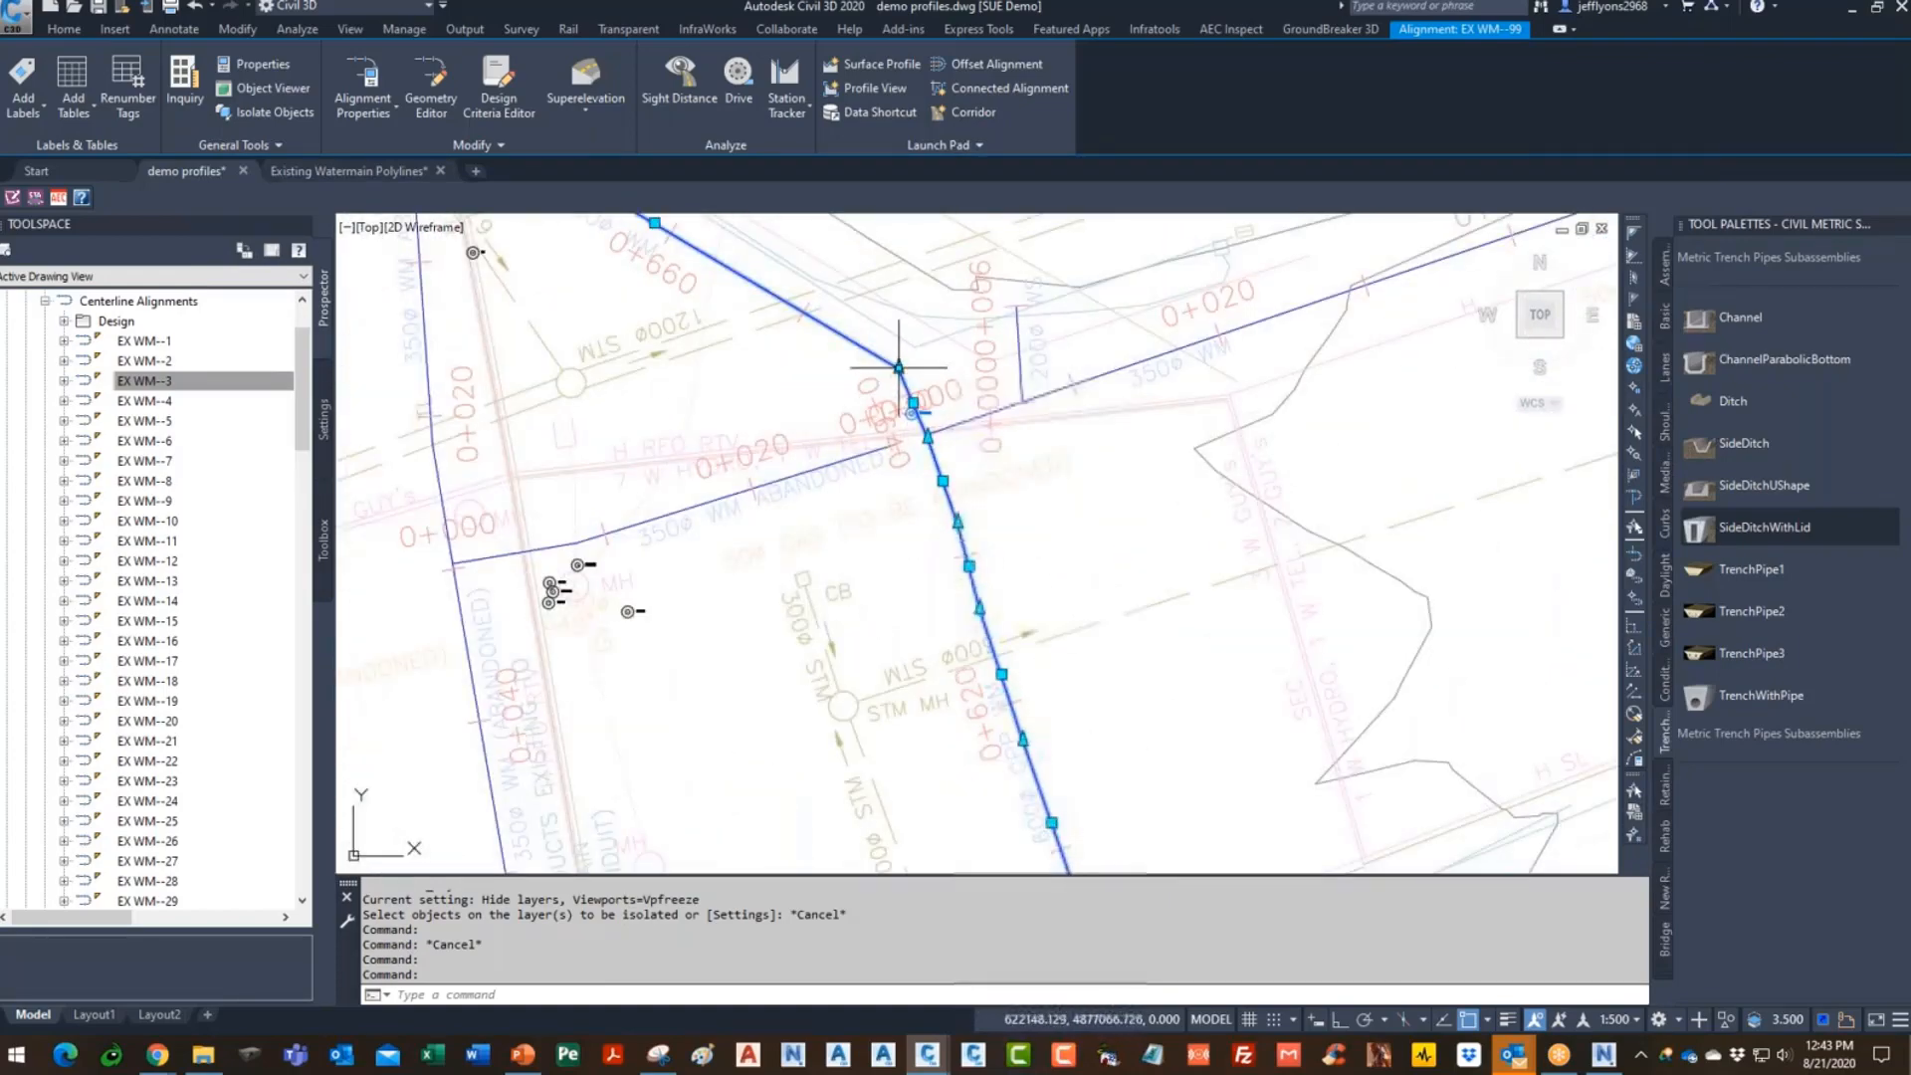
scroll(1024, 577, "down", 3)
scroll(945, 527, "up", 4)
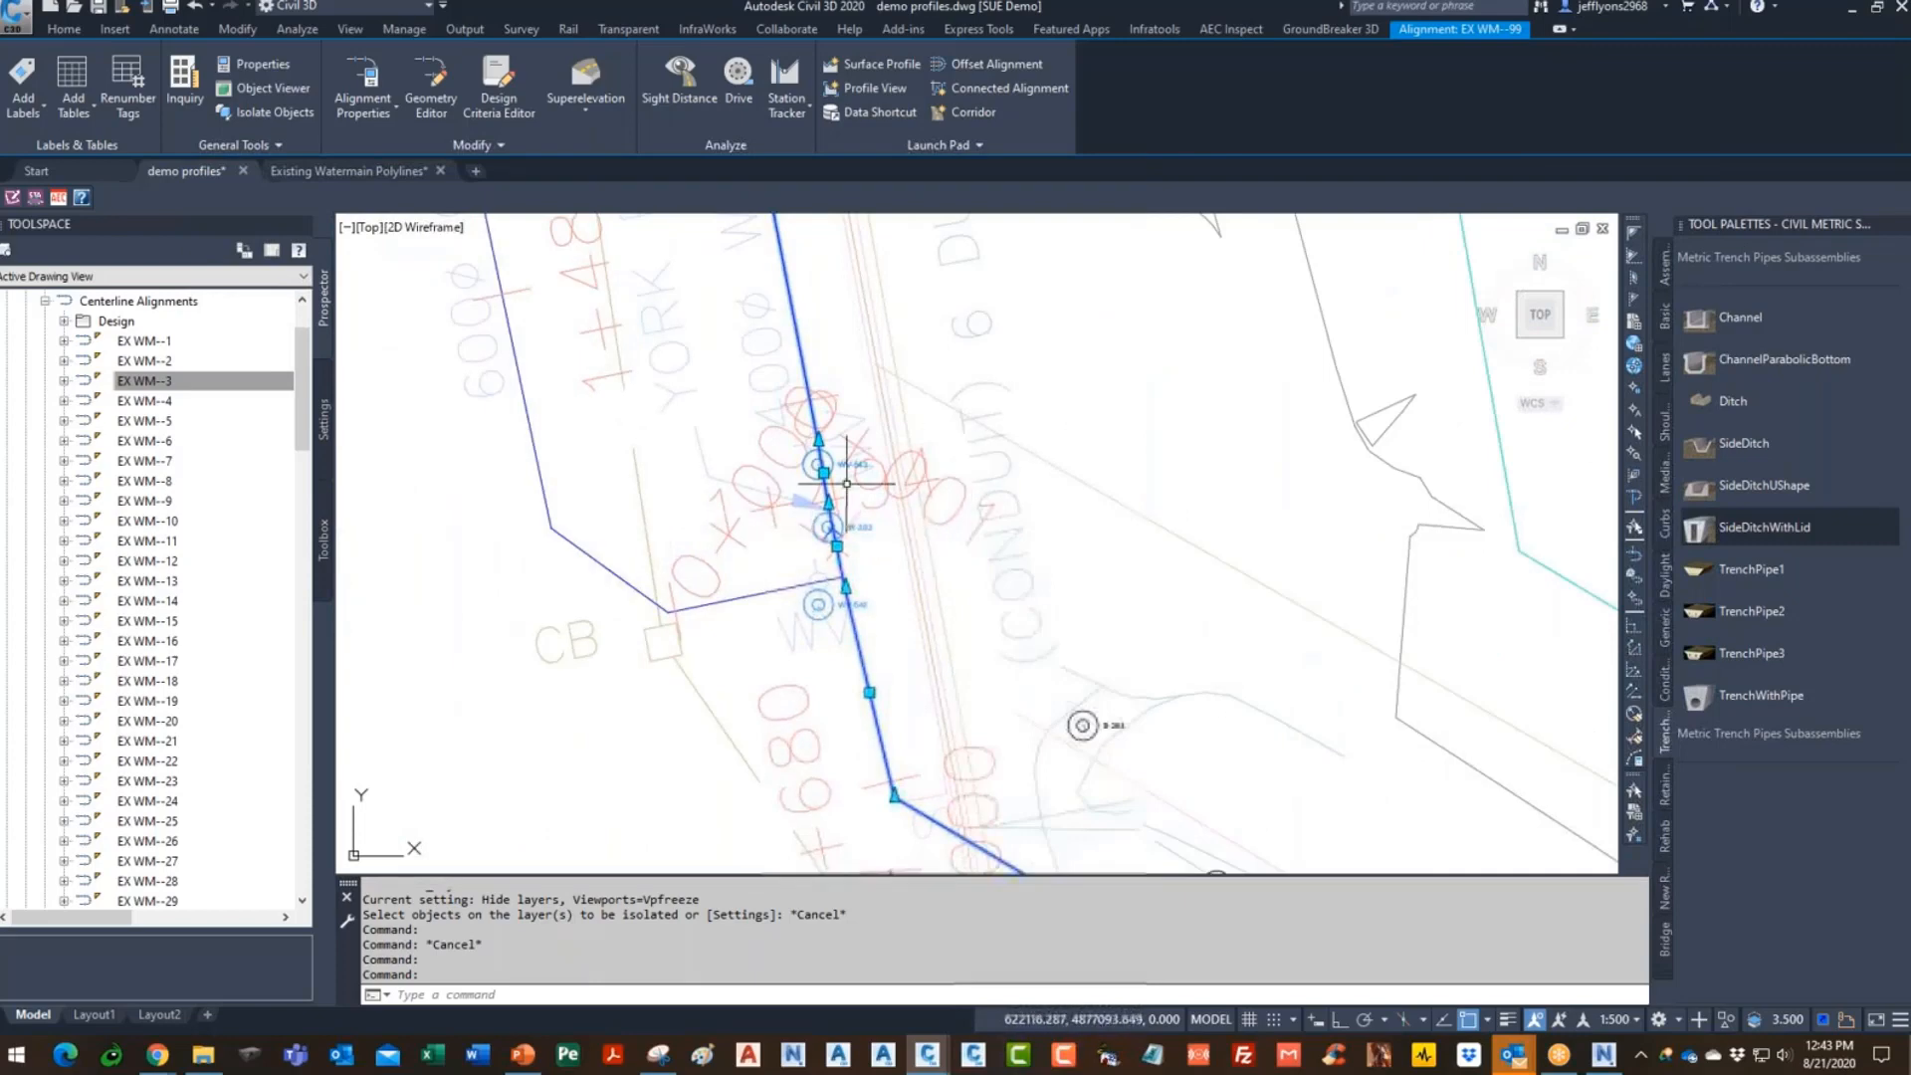
scroll(996, 710, "down", 3)
scroll(956, 562, "up", 4)
key("Escape")
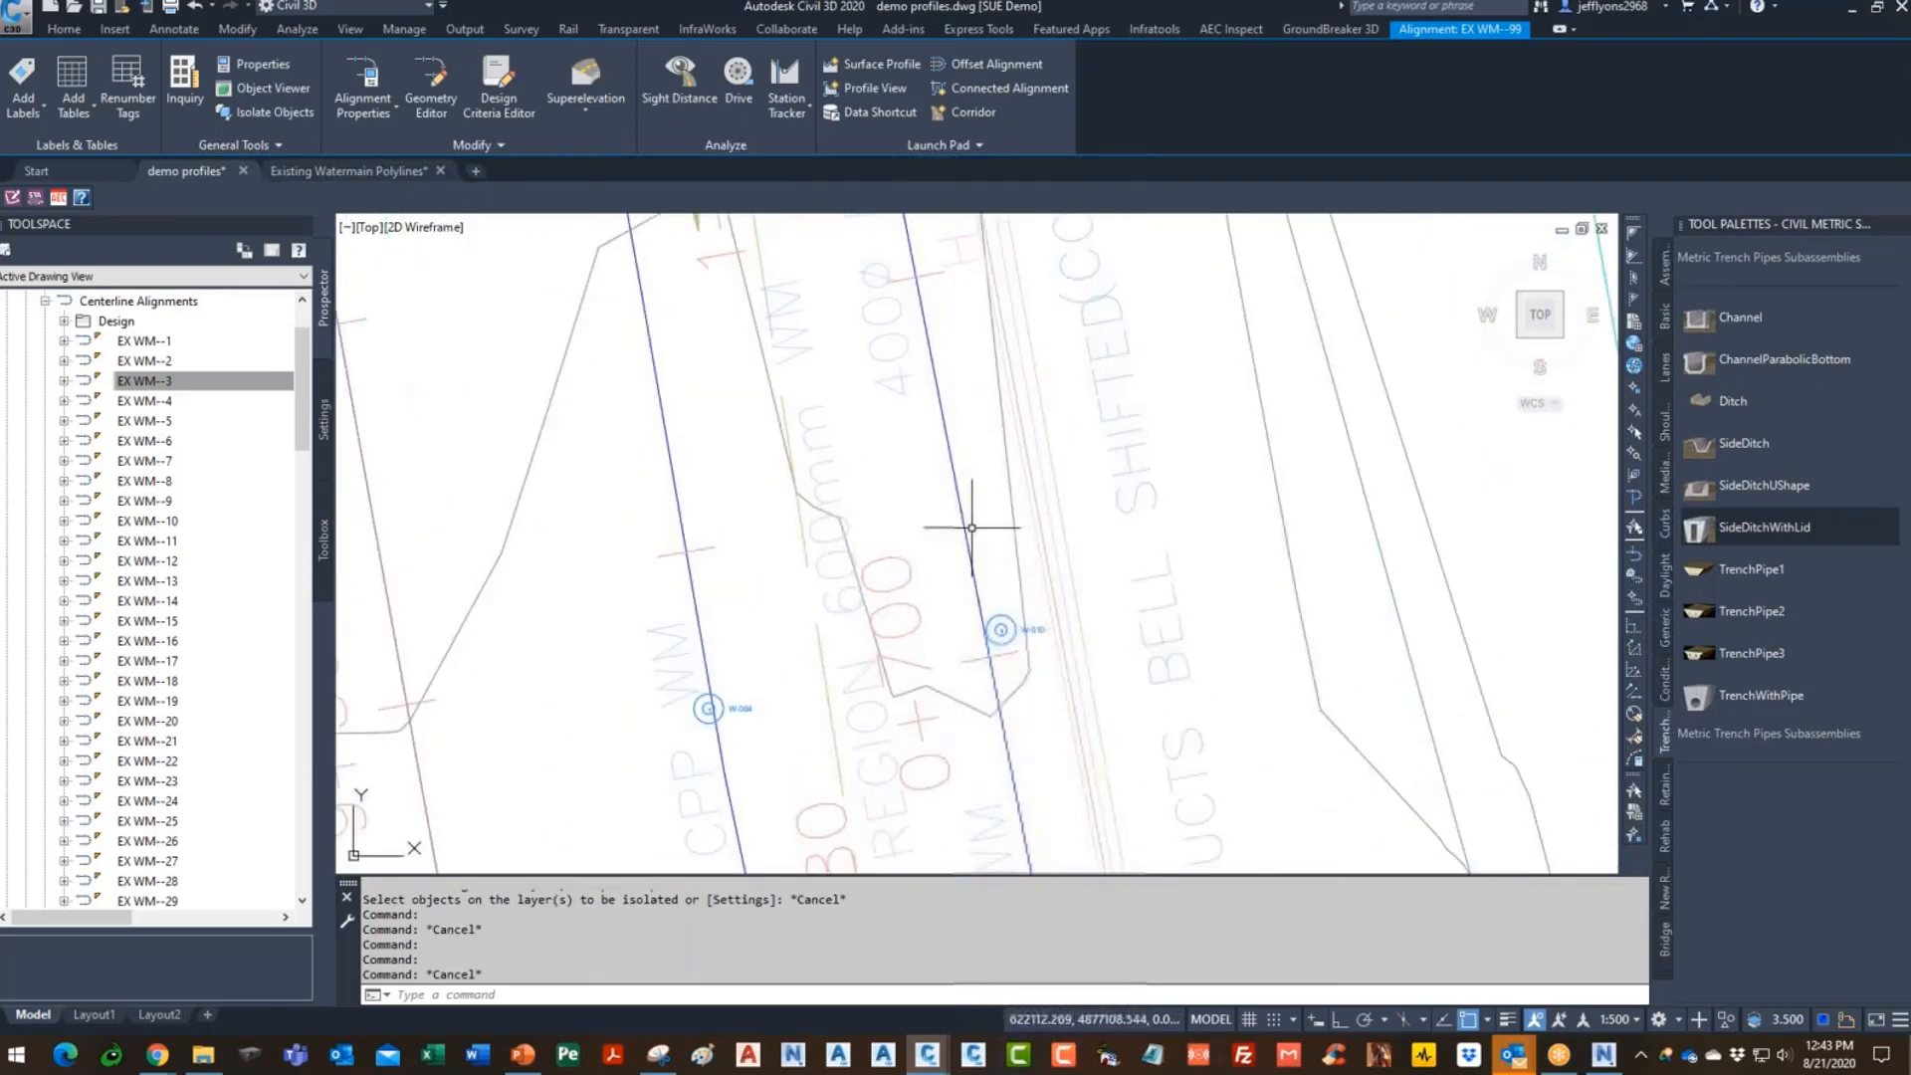
left_click(954, 484)
scroll(816, 462, "down", 5)
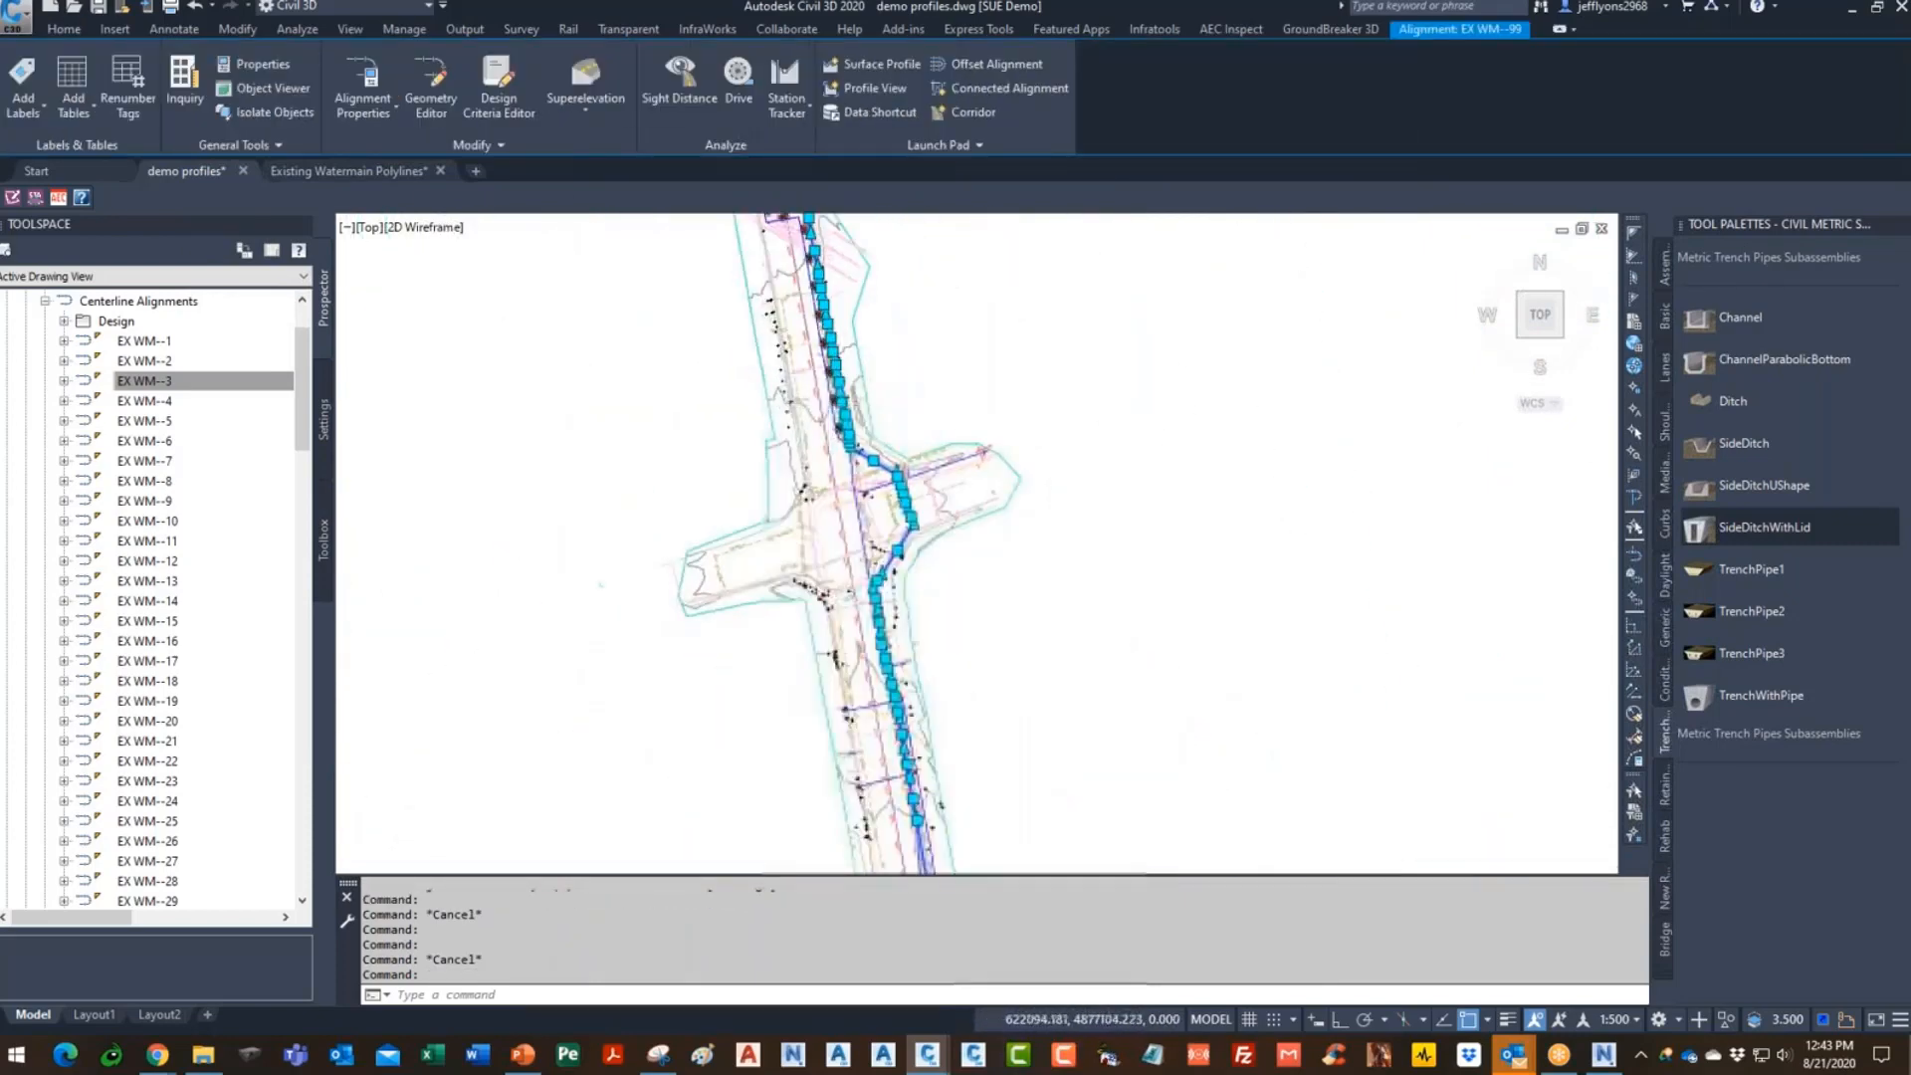
scroll(1144, 463, "up", 4)
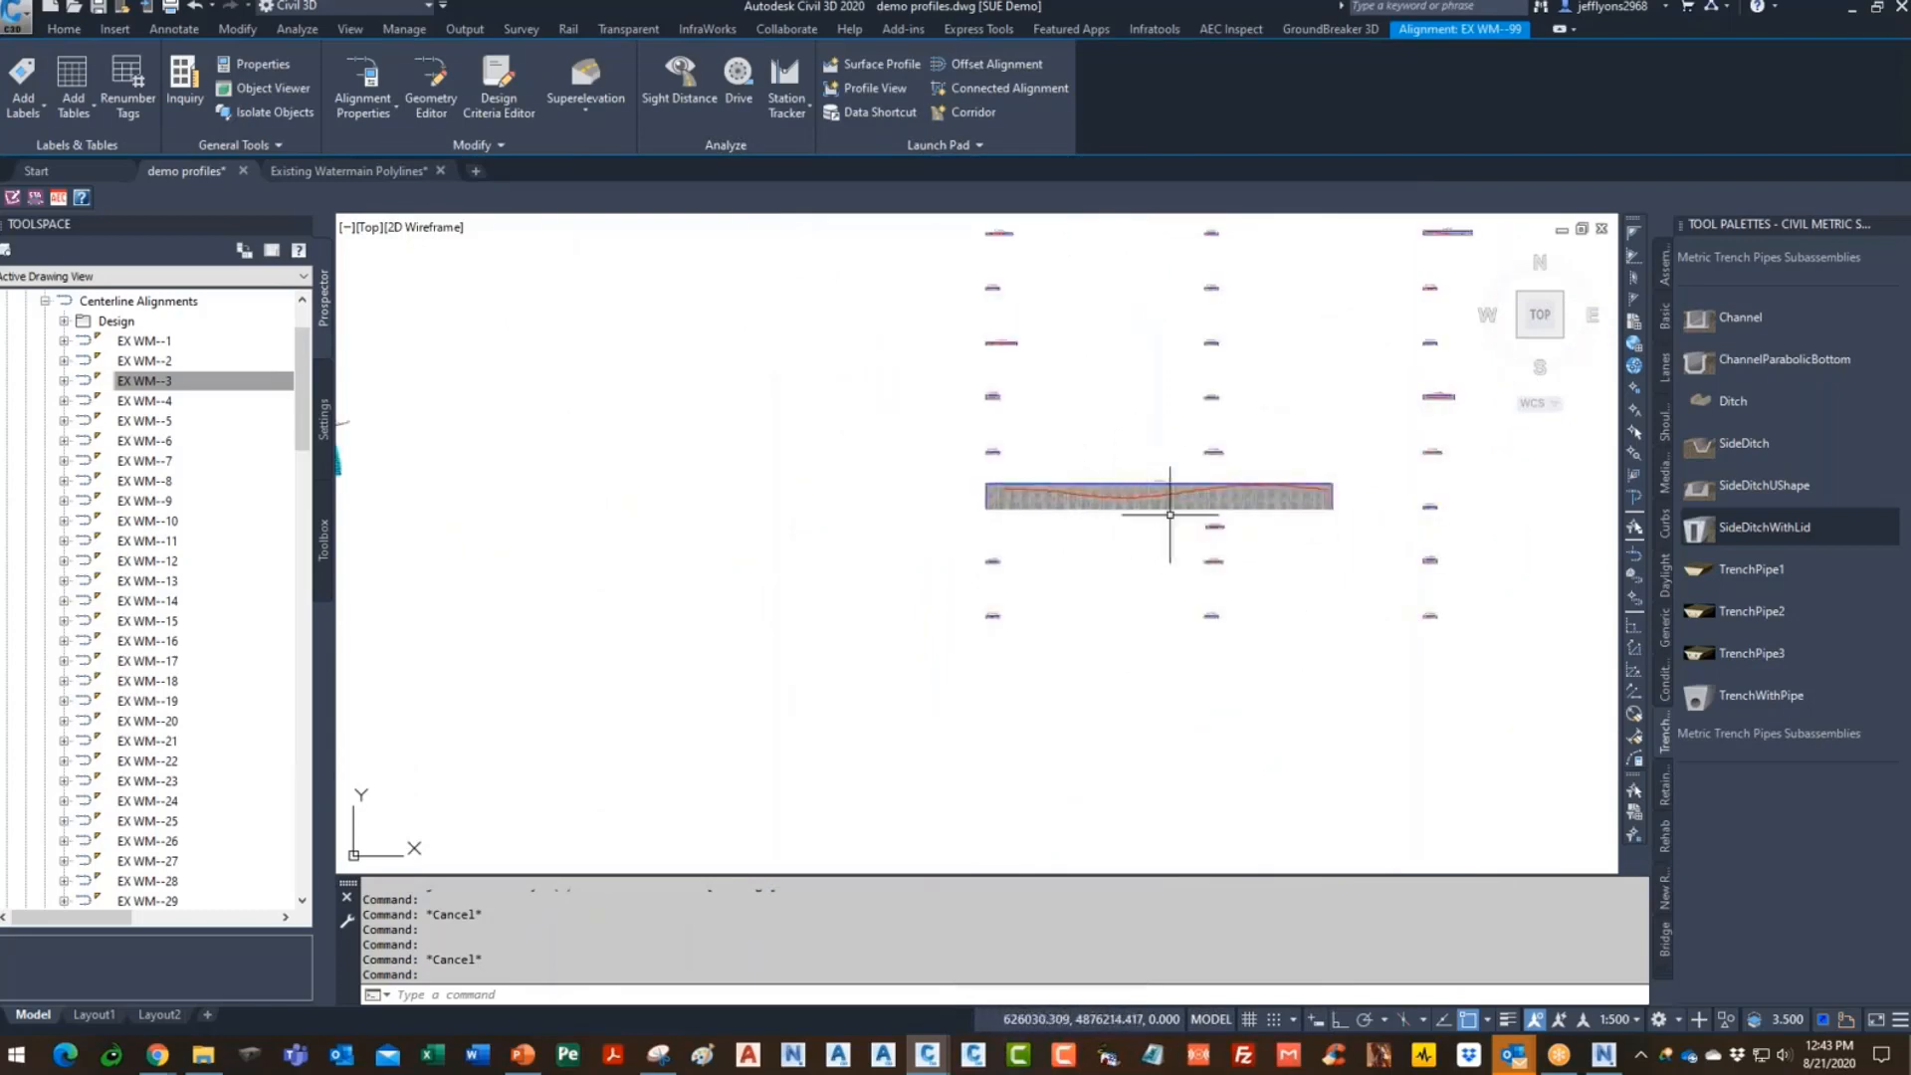
scroll(1157, 524, "up", 5)
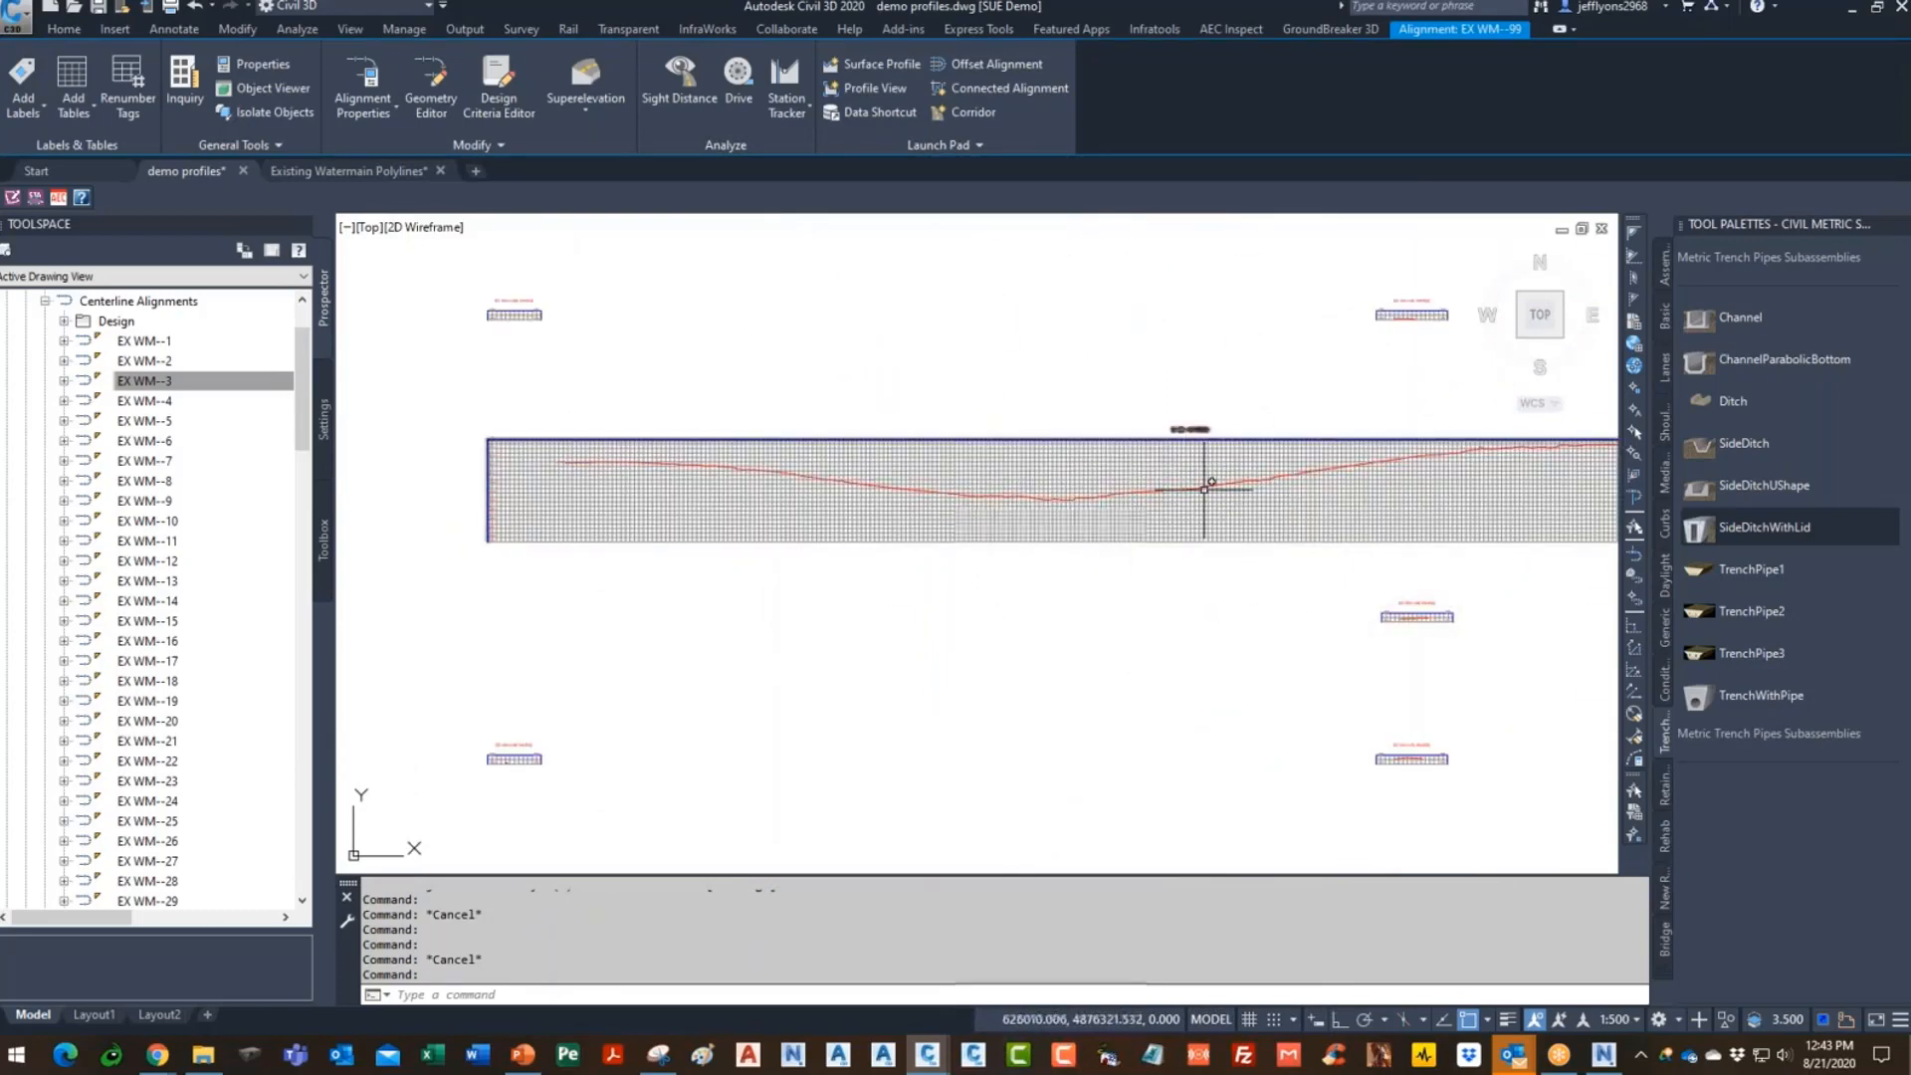
scroll(1155, 515, "down", 5)
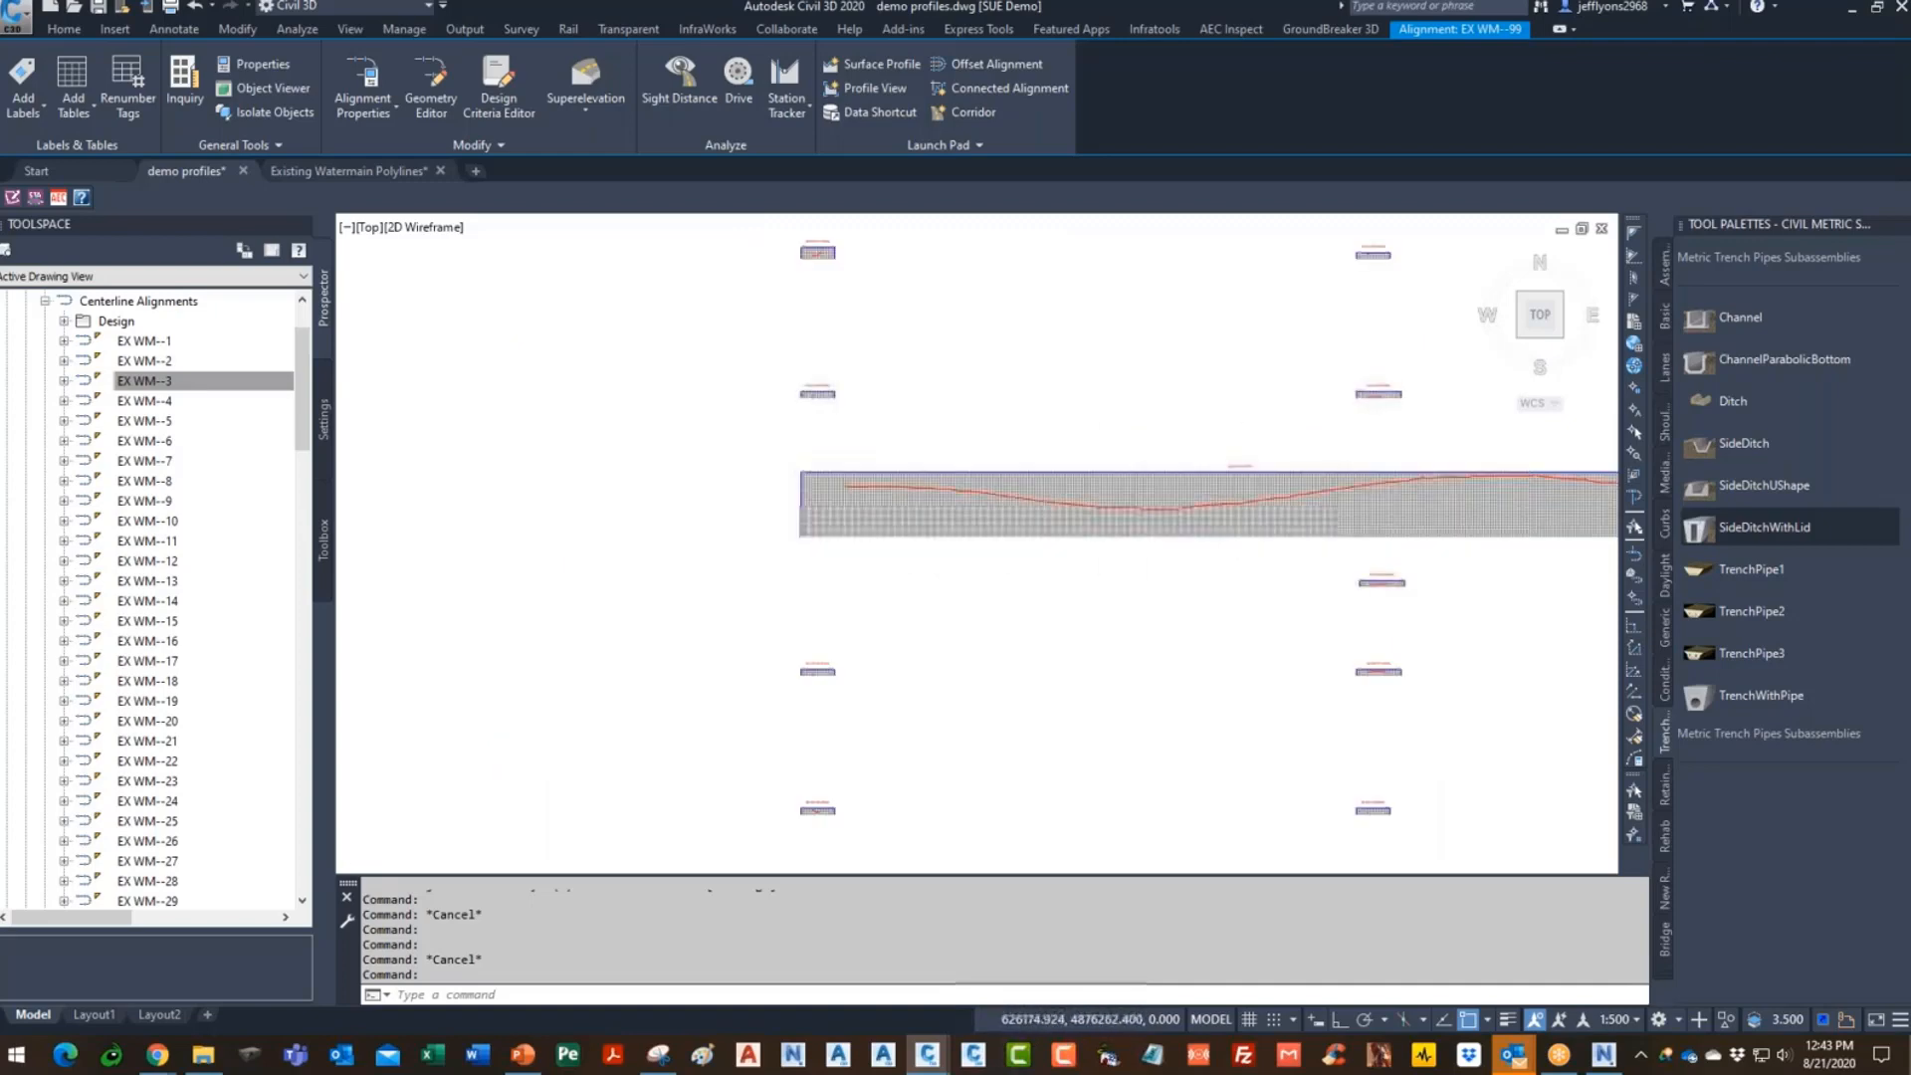
key("Escape")
scroll(872, 459, "up", 10)
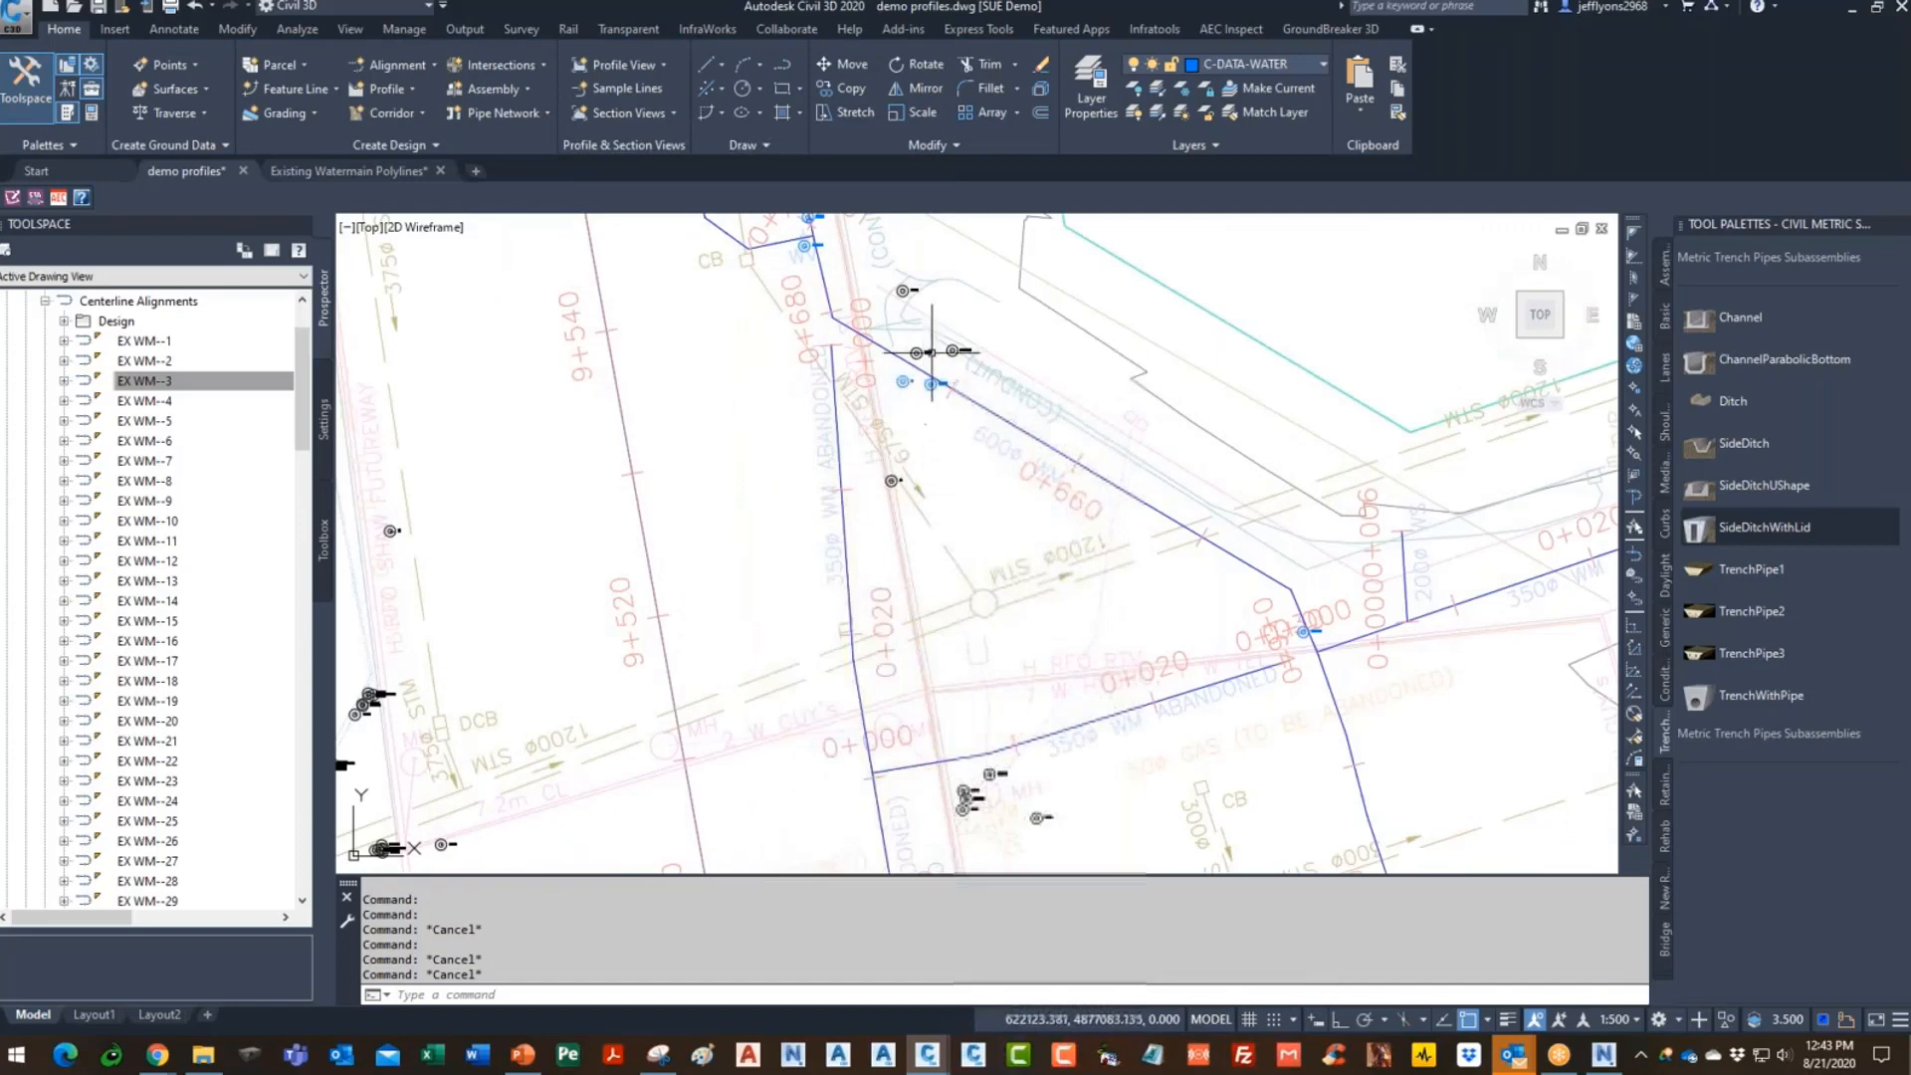
scroll(930, 363, "up", 5)
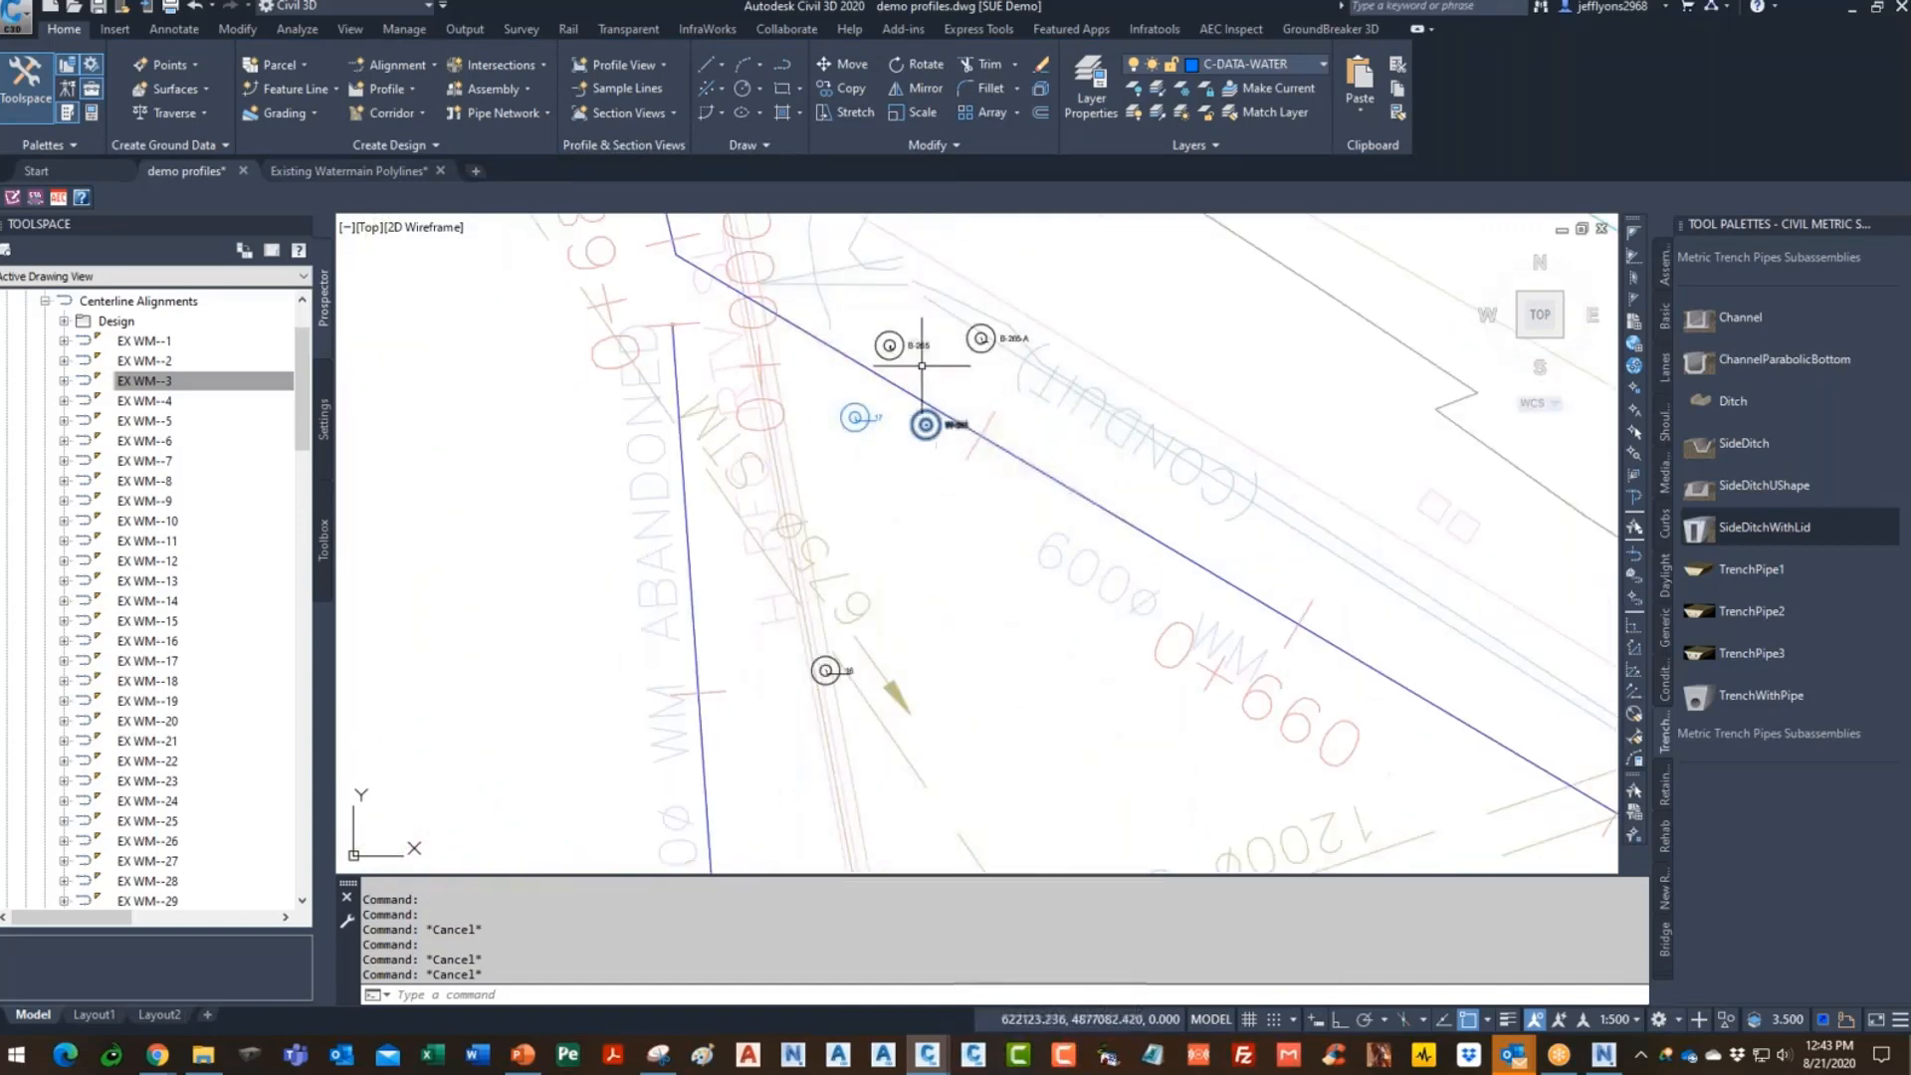
scroll(926, 372, "down", 5)
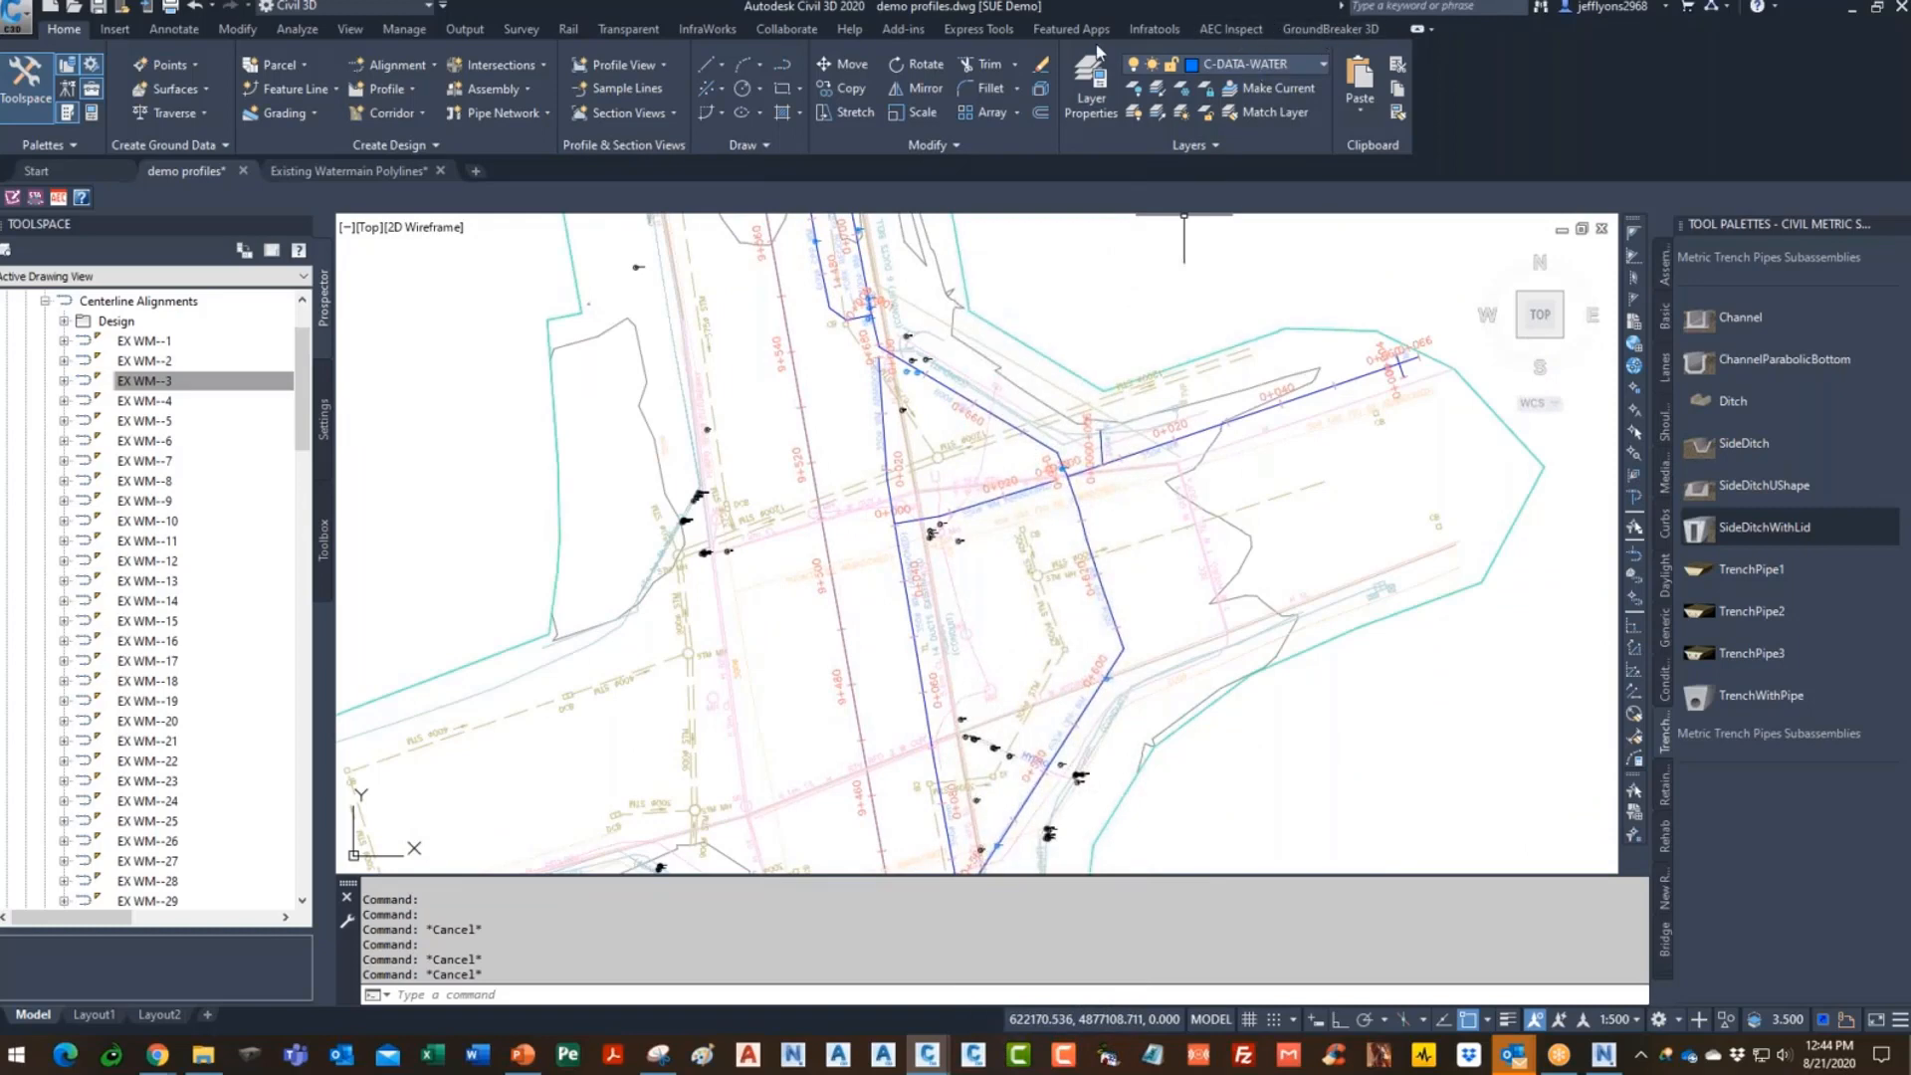
- Project test pits onto the 115 alignments' profile views using the ground surface, sample W-341 and 0.3 buffer
left_click(1177, 30)
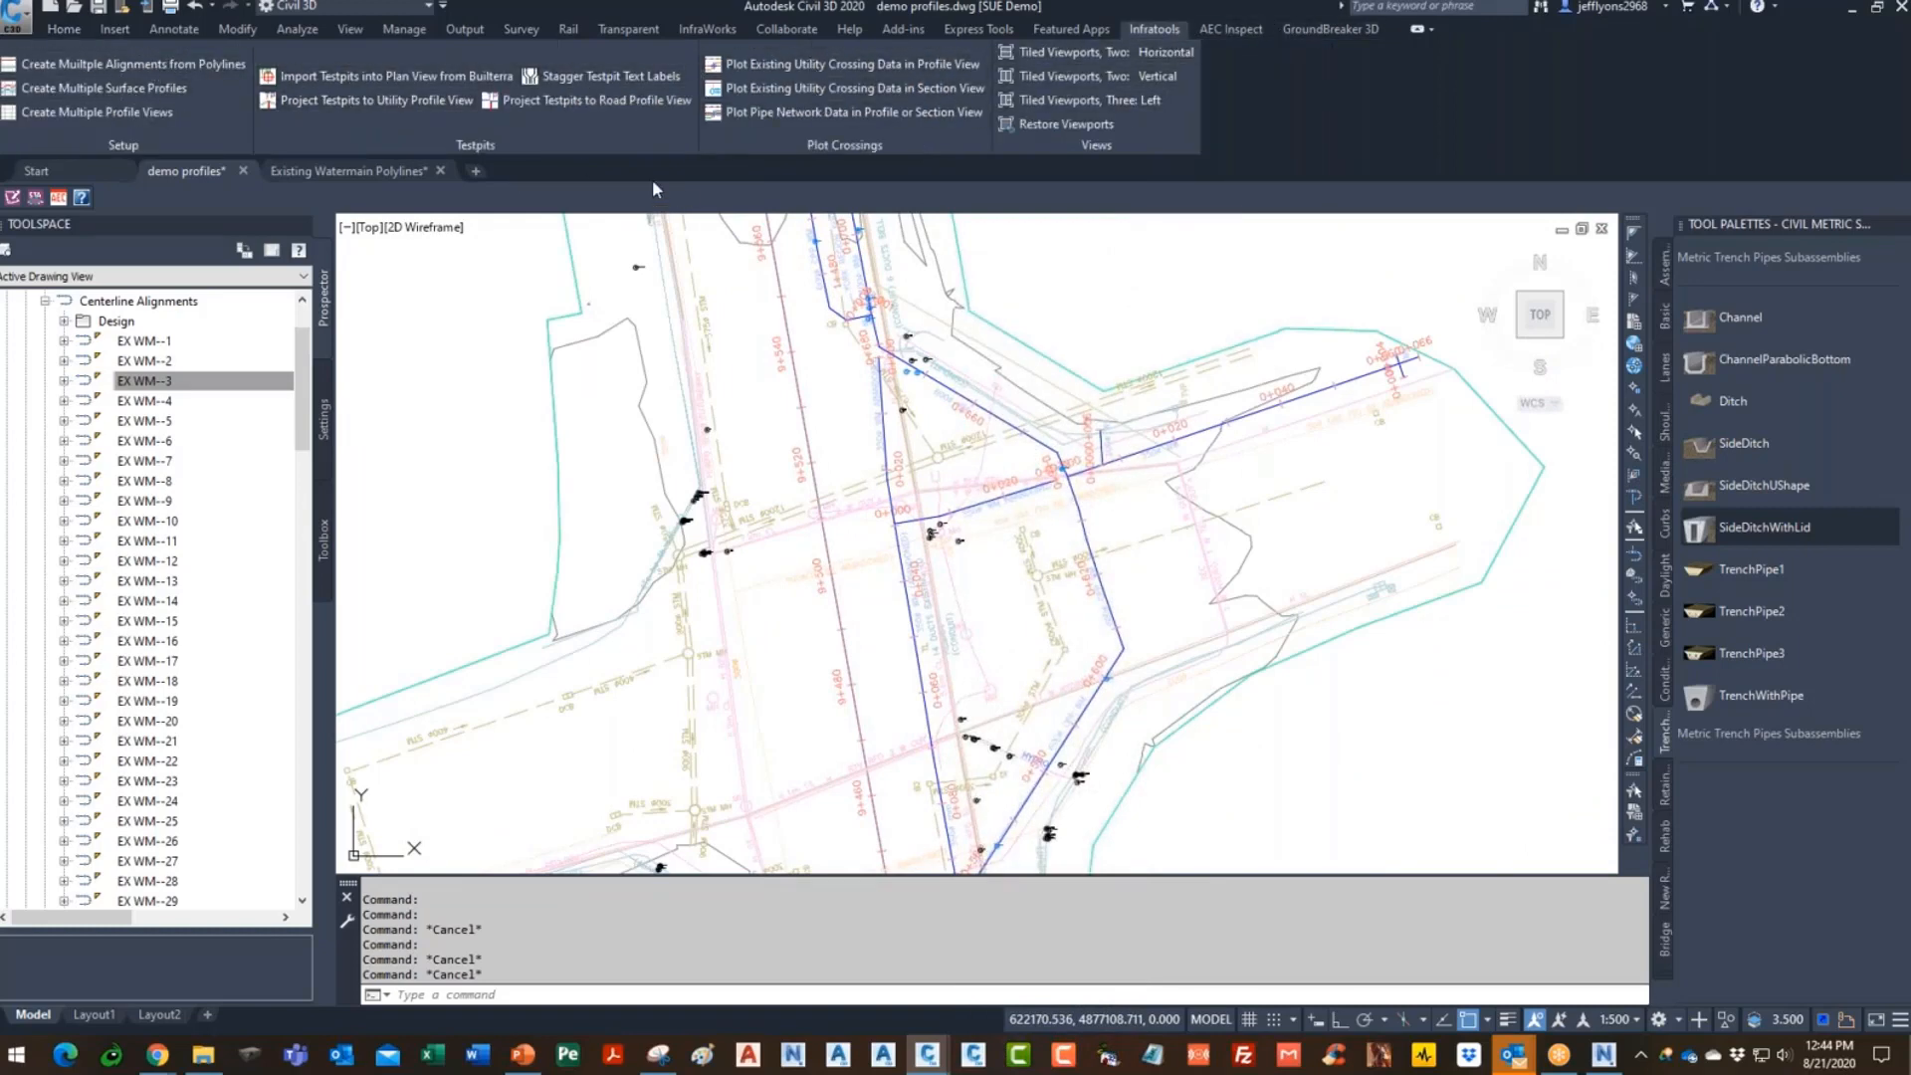
left_click(382, 104)
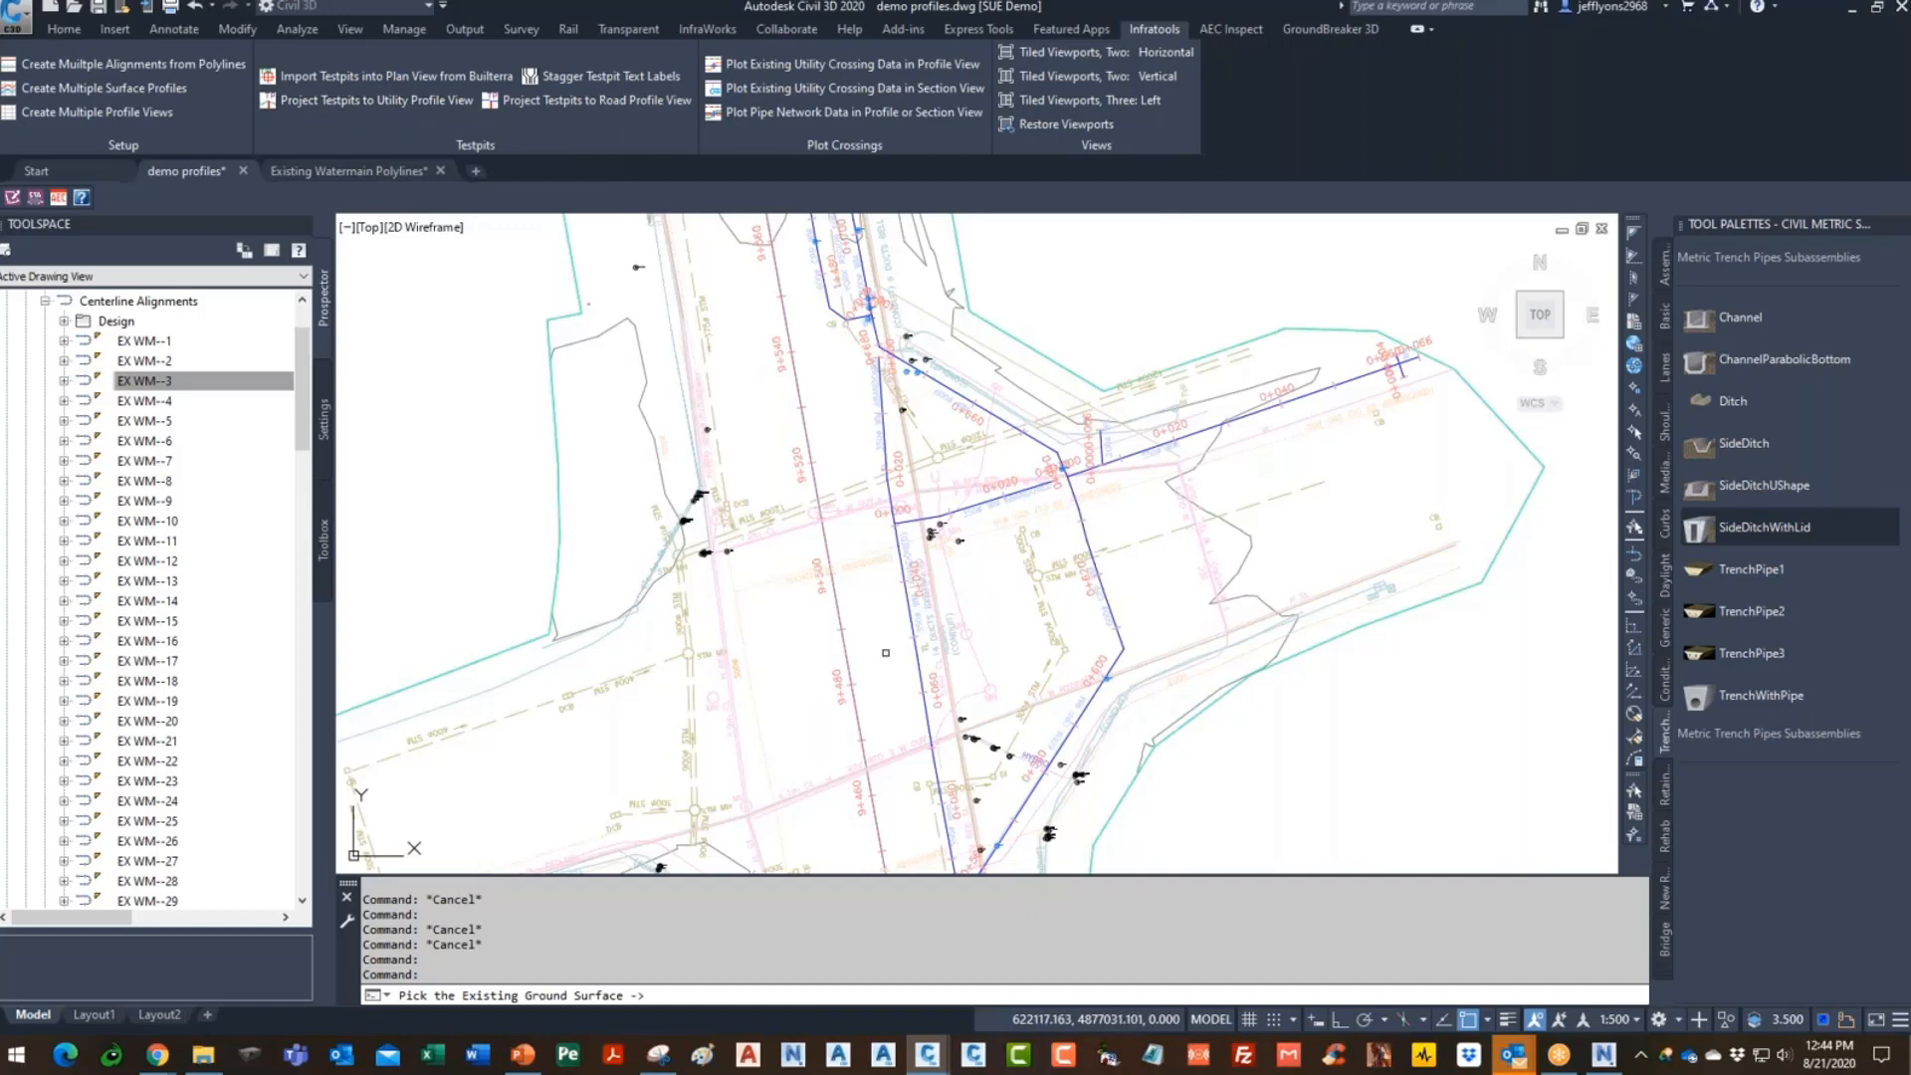
left_click(1049, 353)
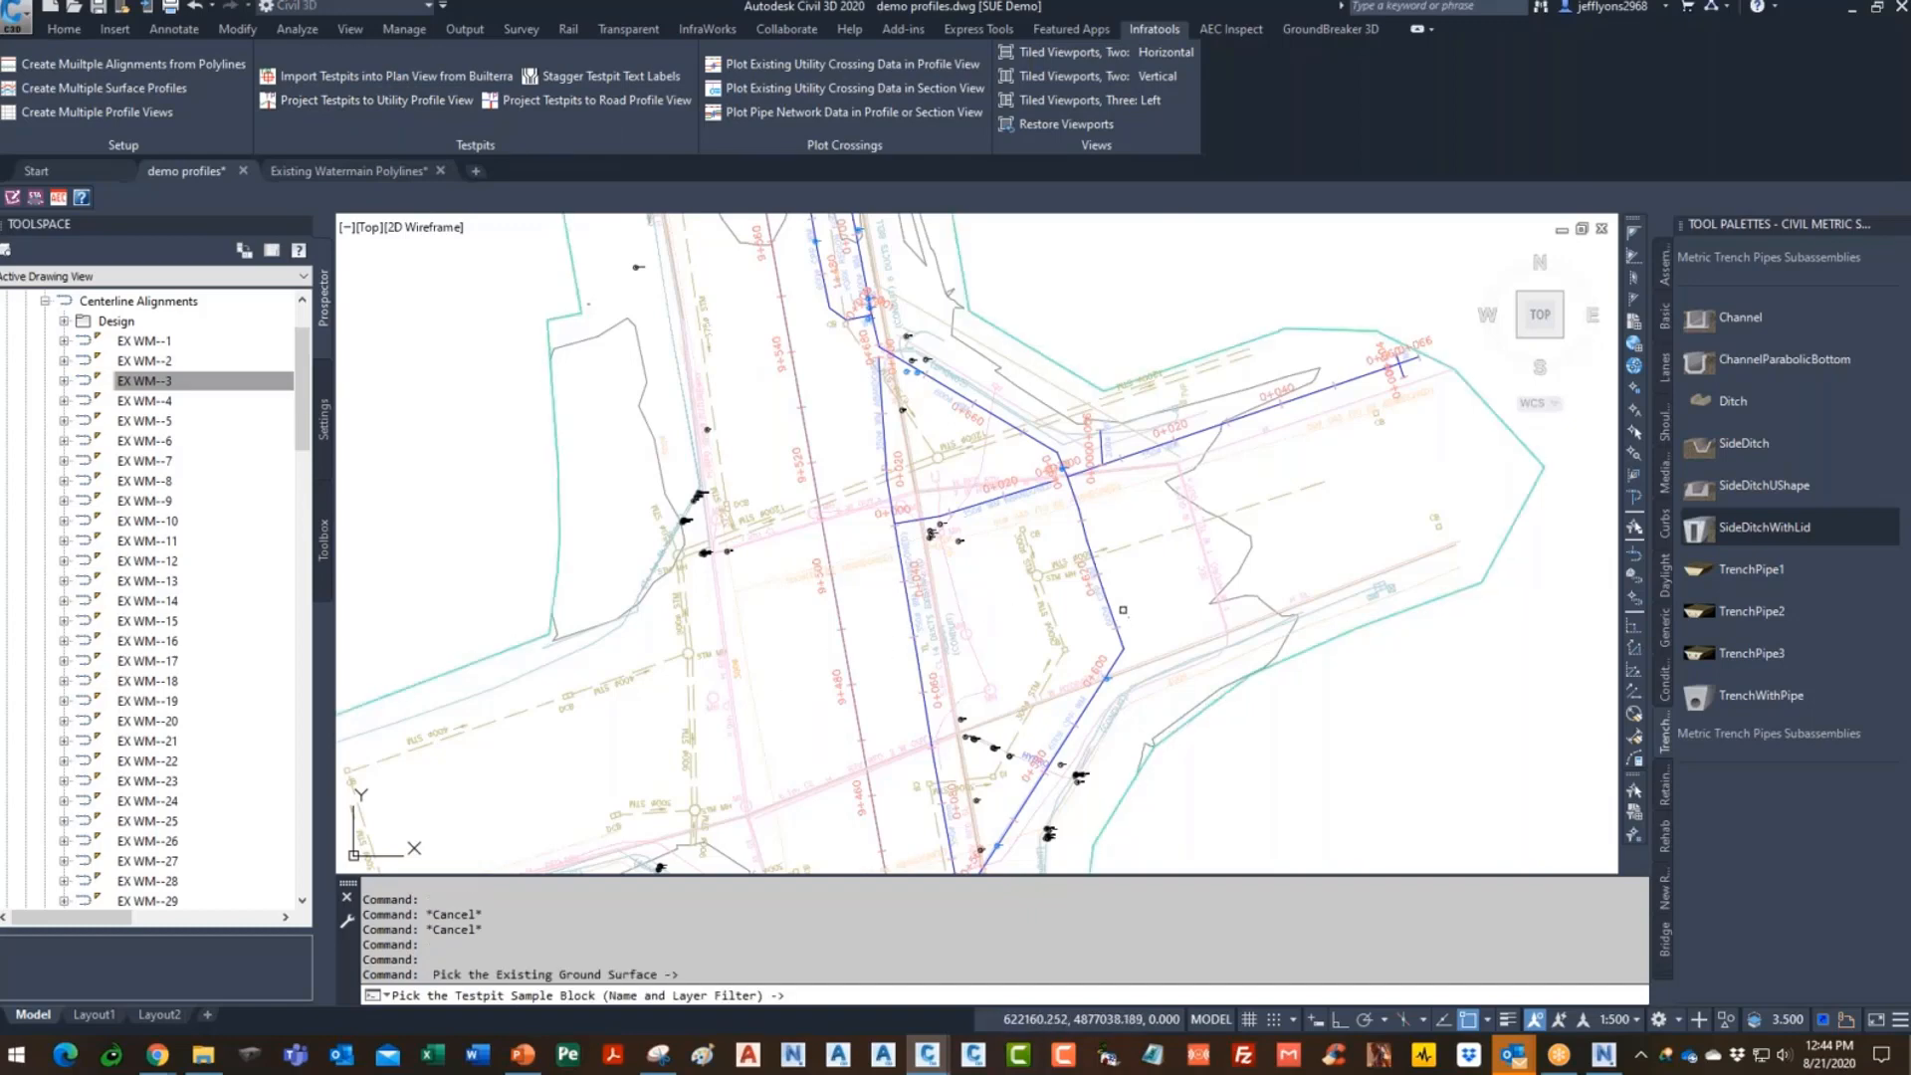
scroll(909, 375, "up", 8)
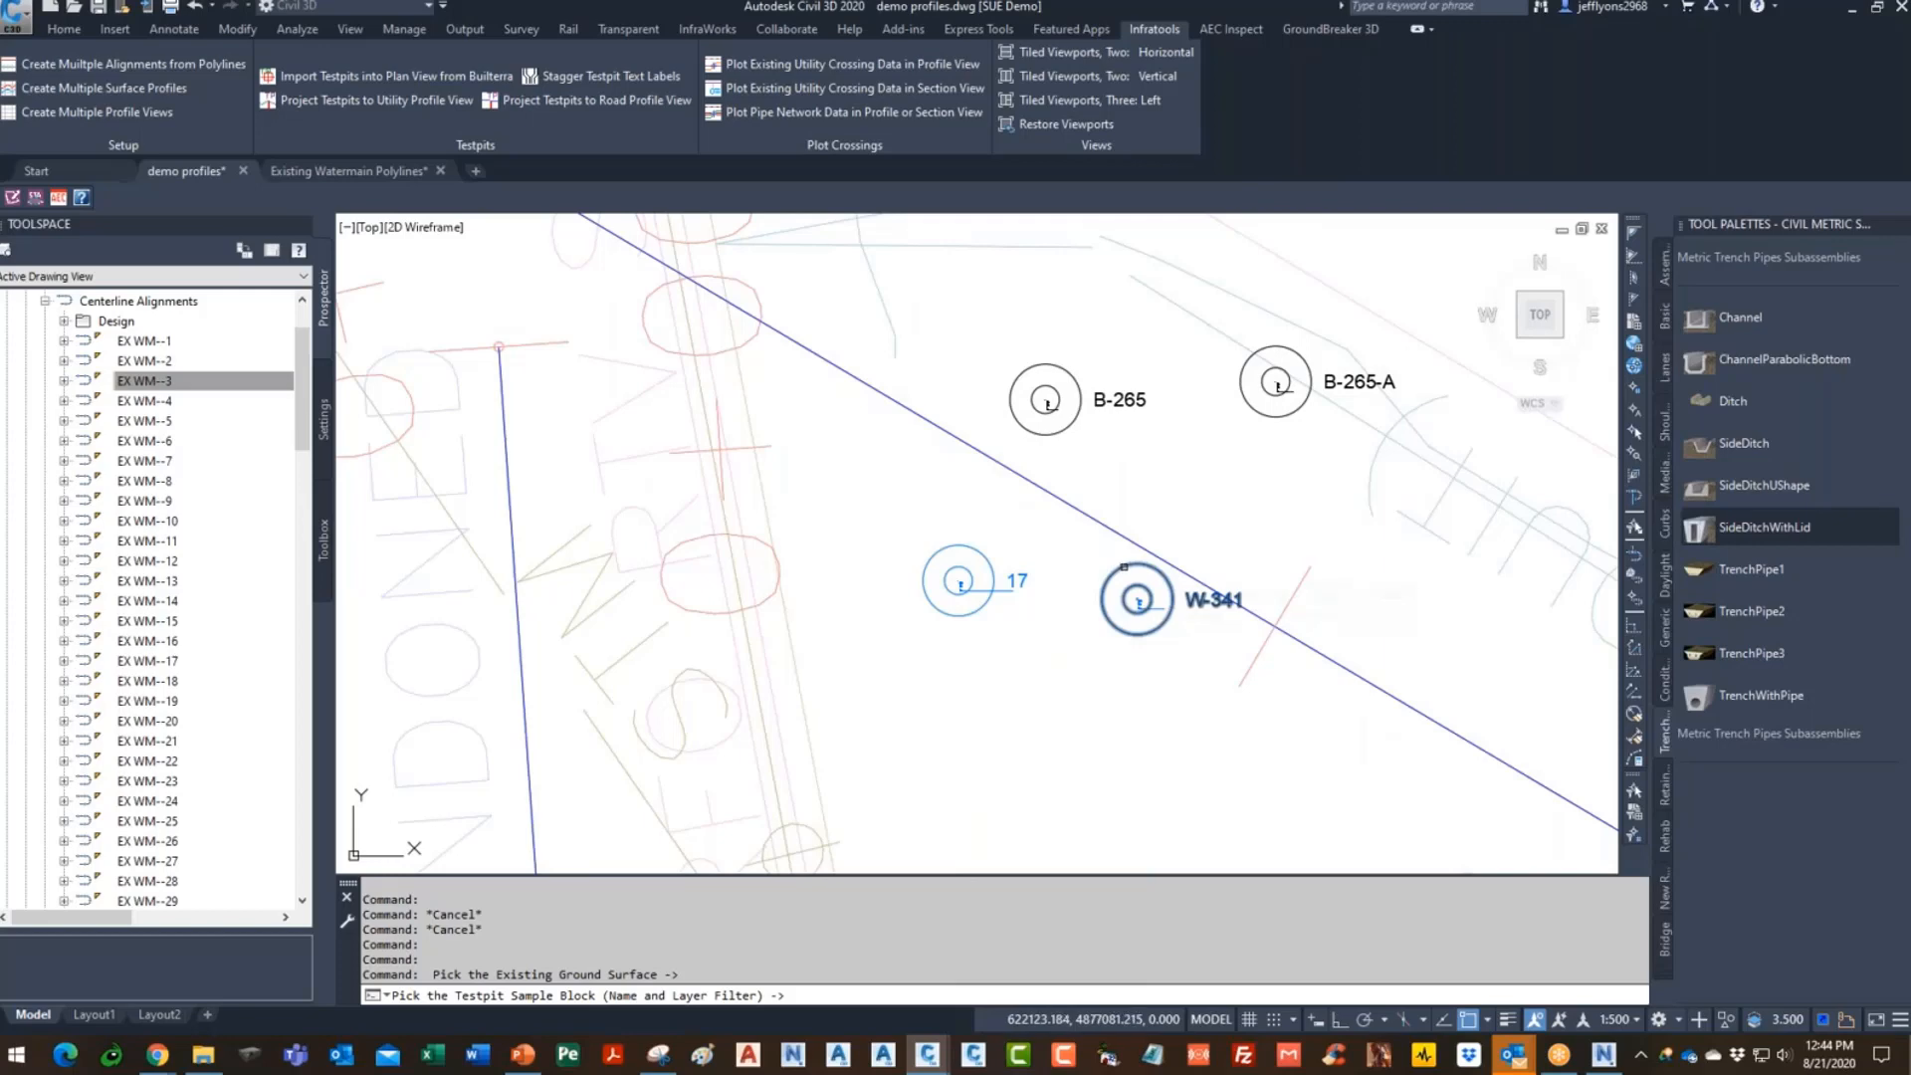
left_click(1123, 567)
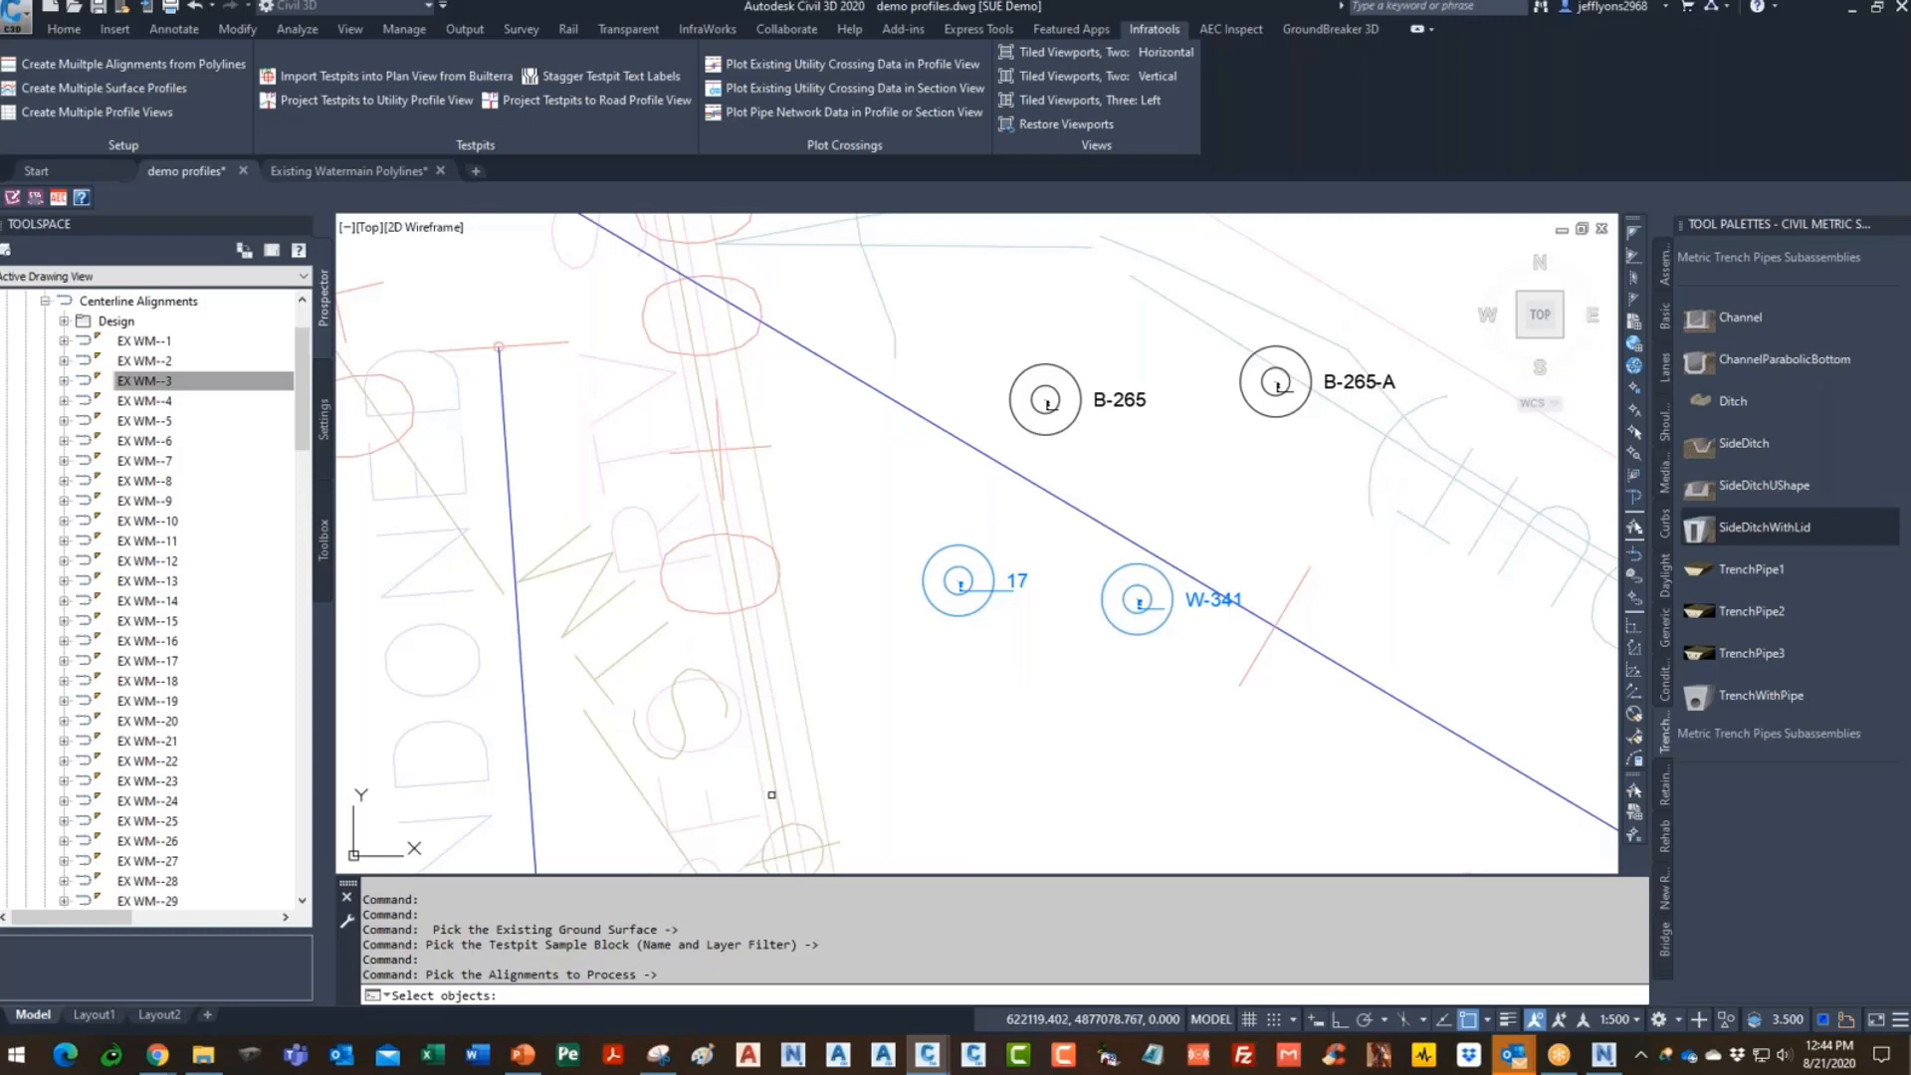
scroll(827, 689, "down", 16)
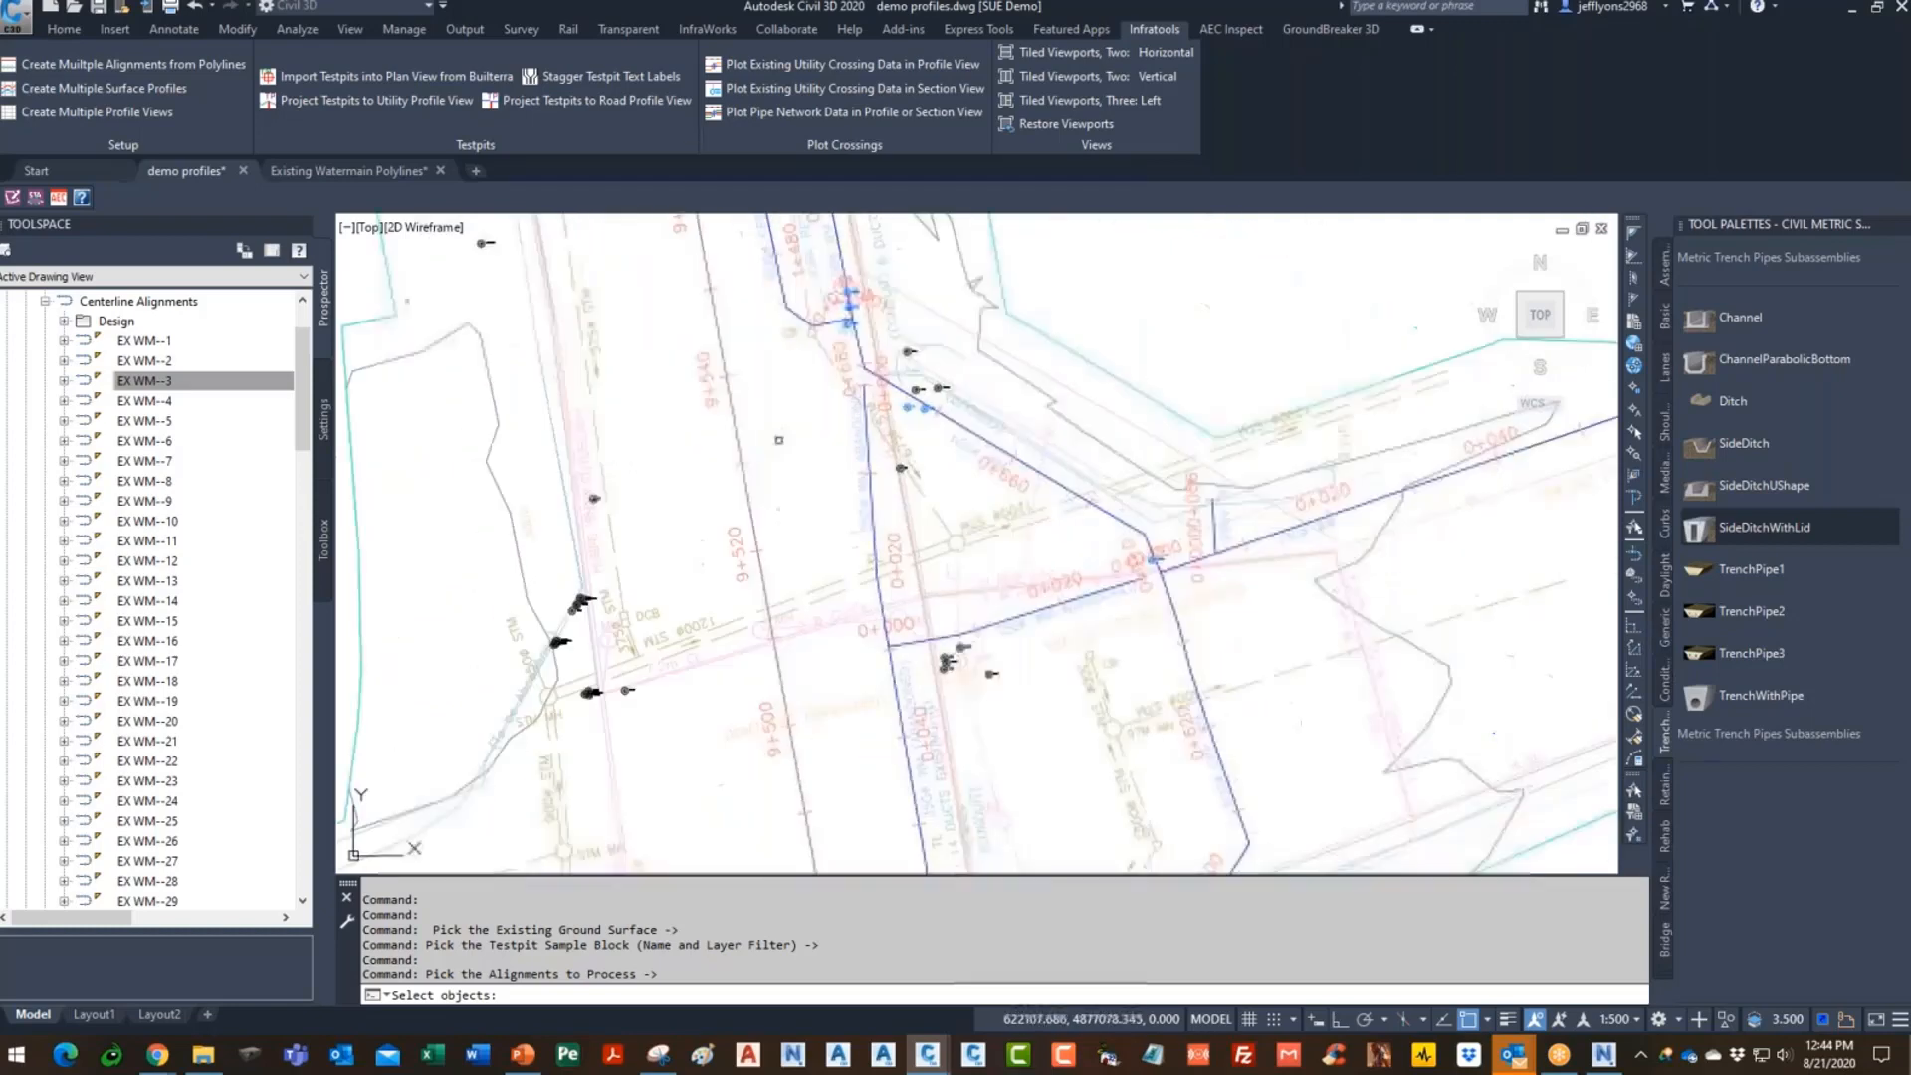
left_click(660, 648)
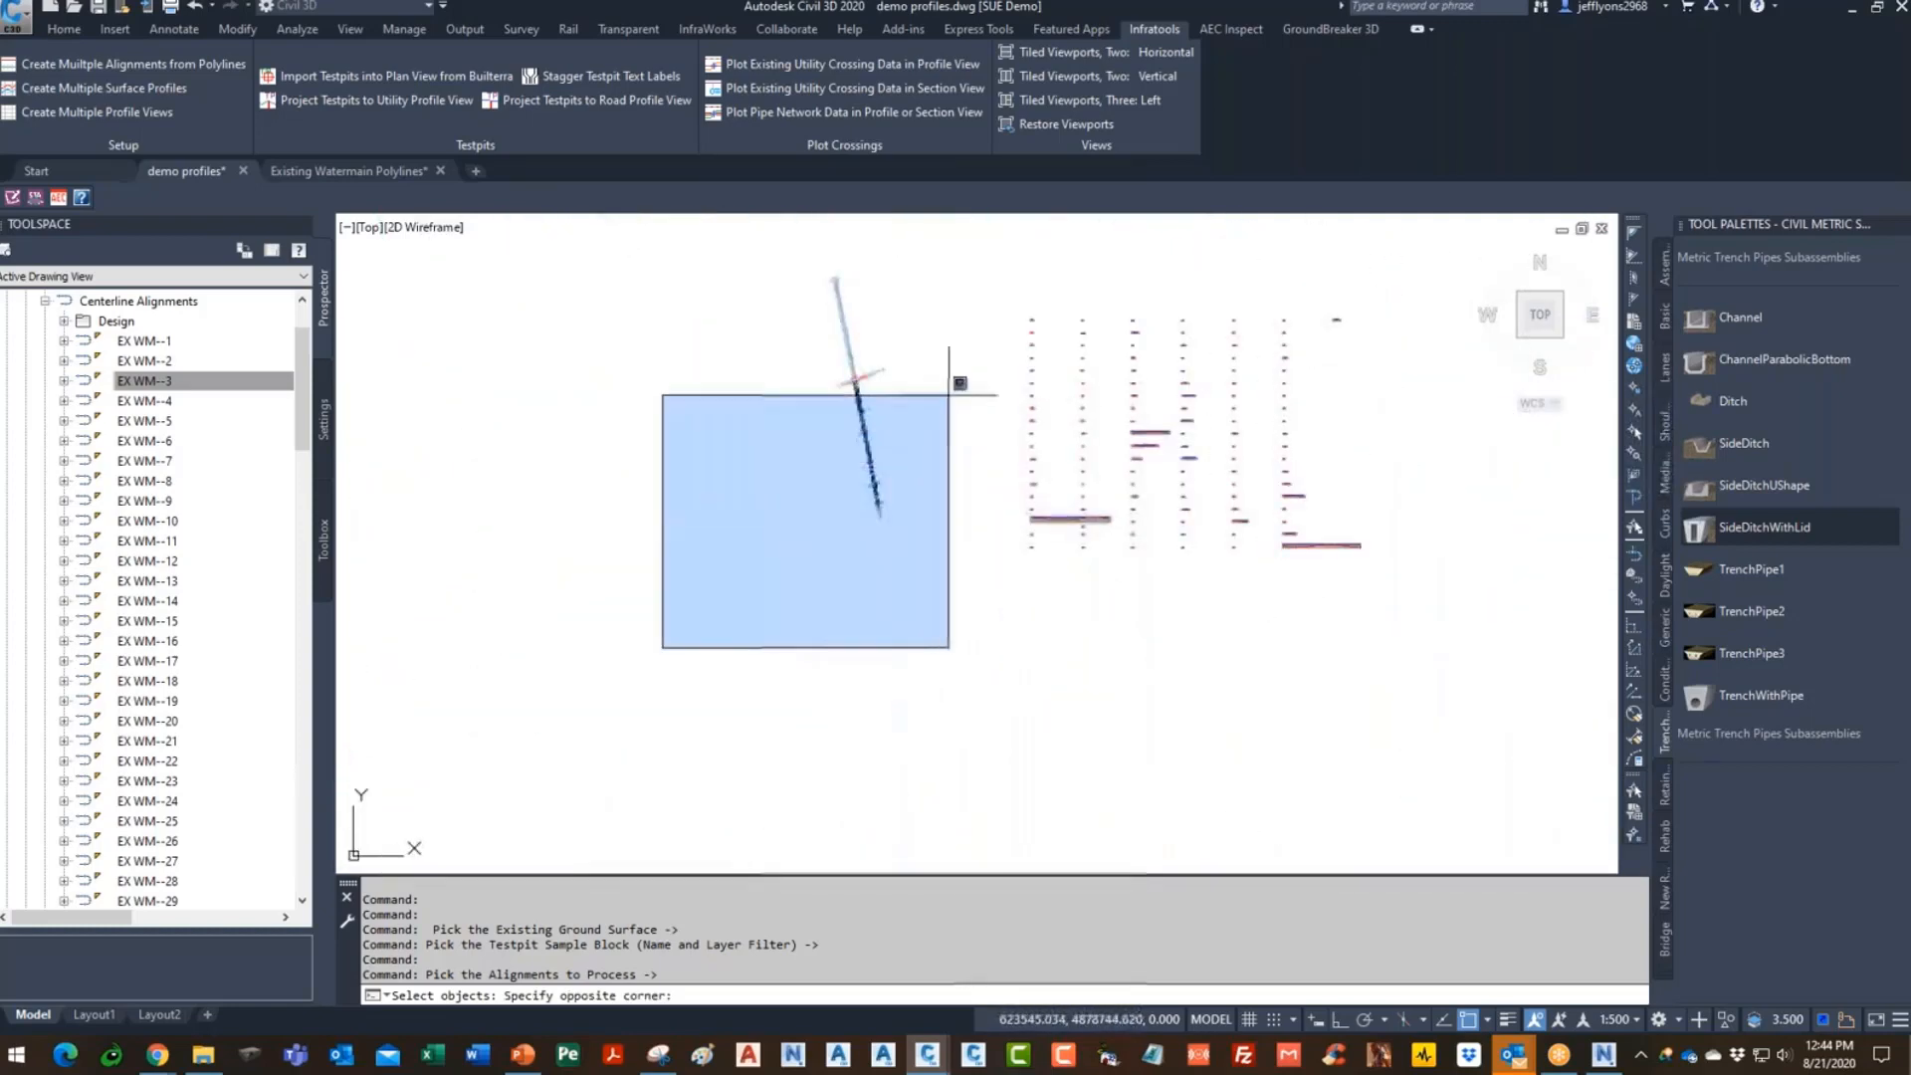
left_click(946, 341)
scroll(1113, 547, "up", 6)
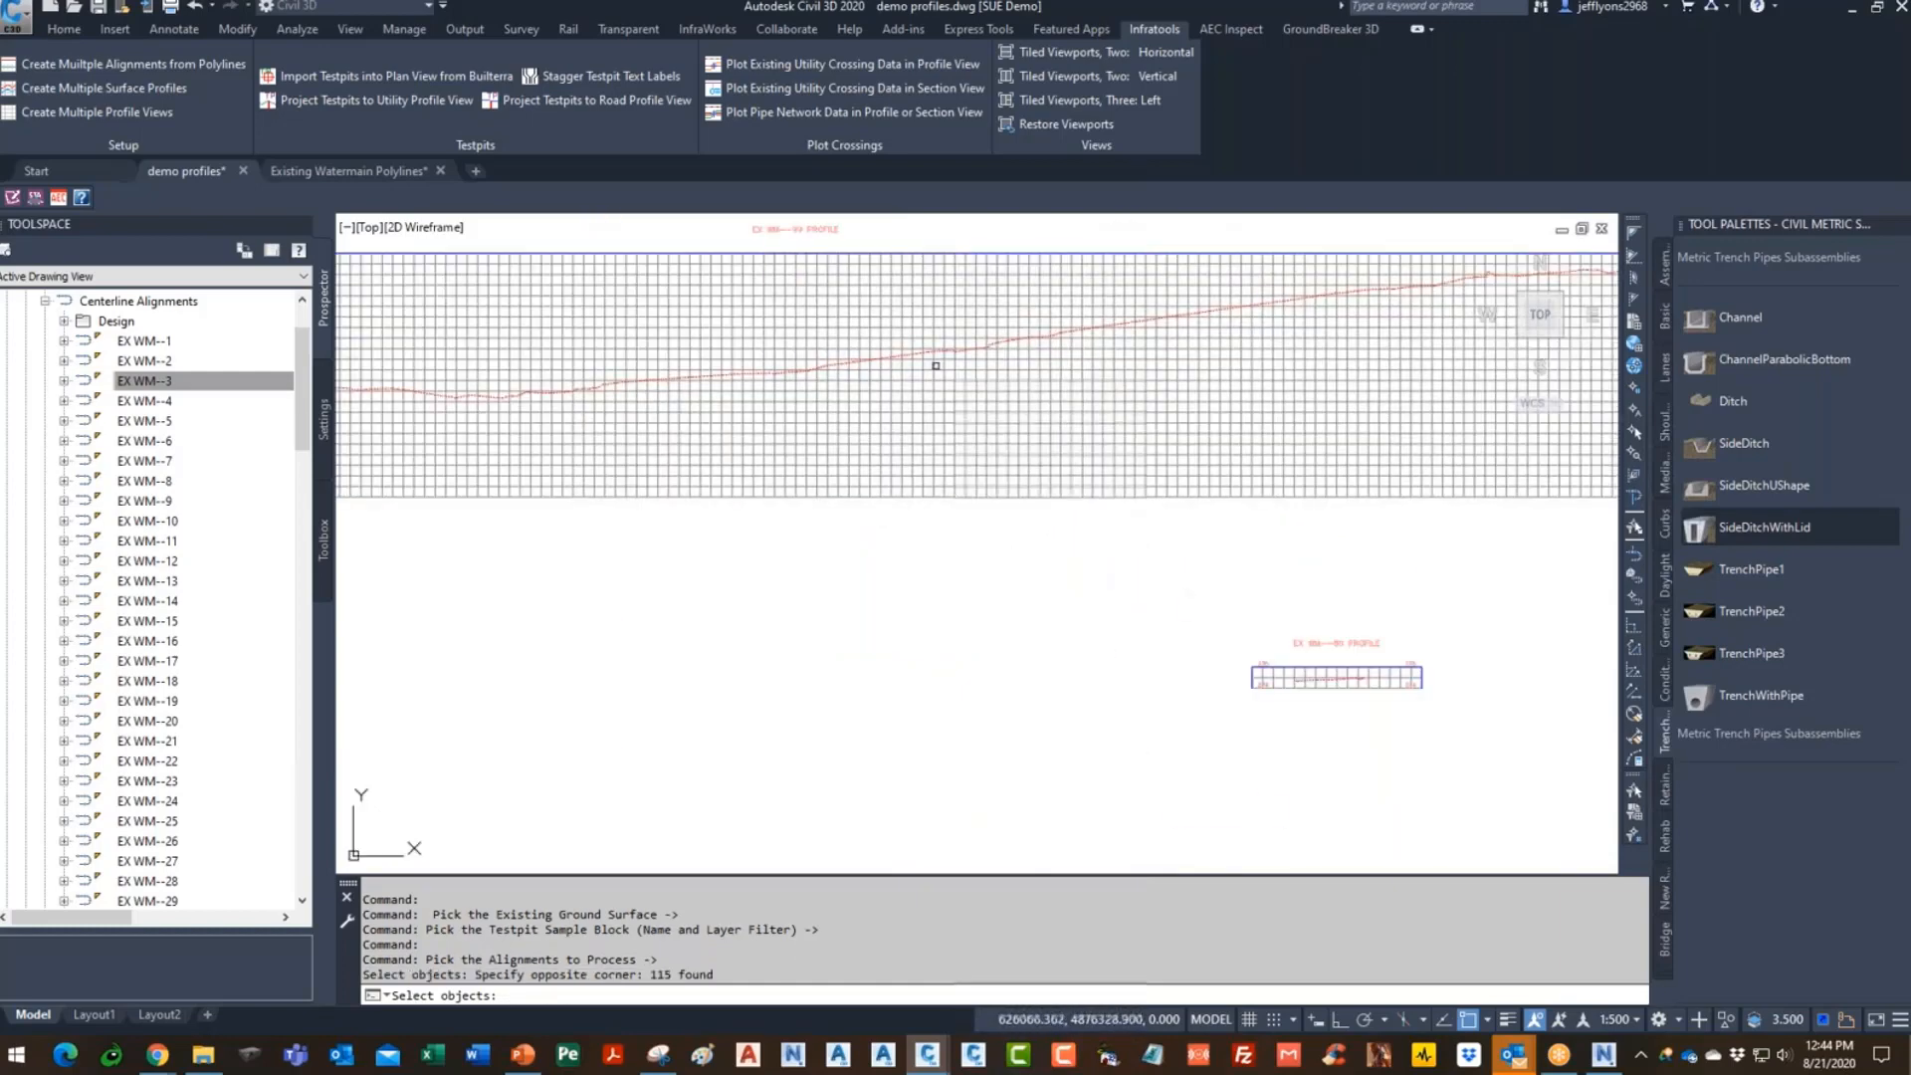
scroll(973, 557, "down", 7)
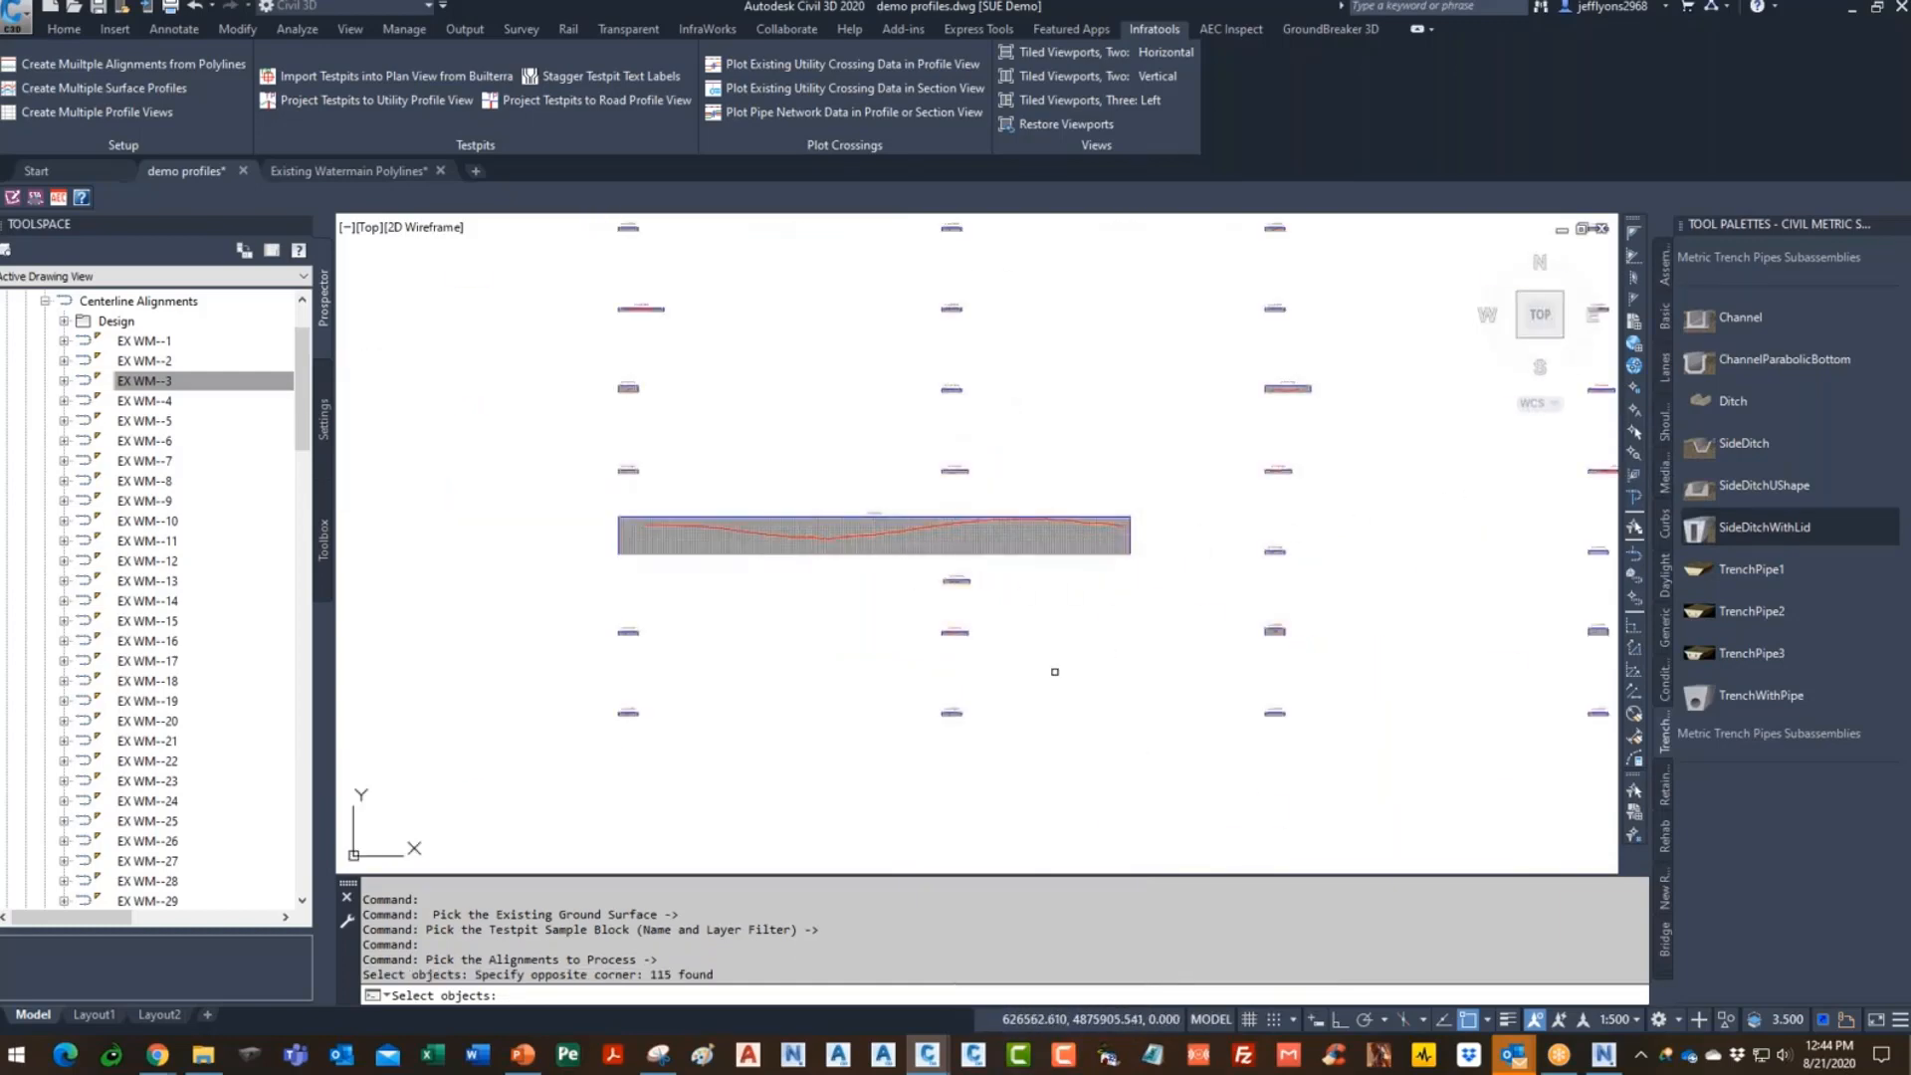
key("Return")
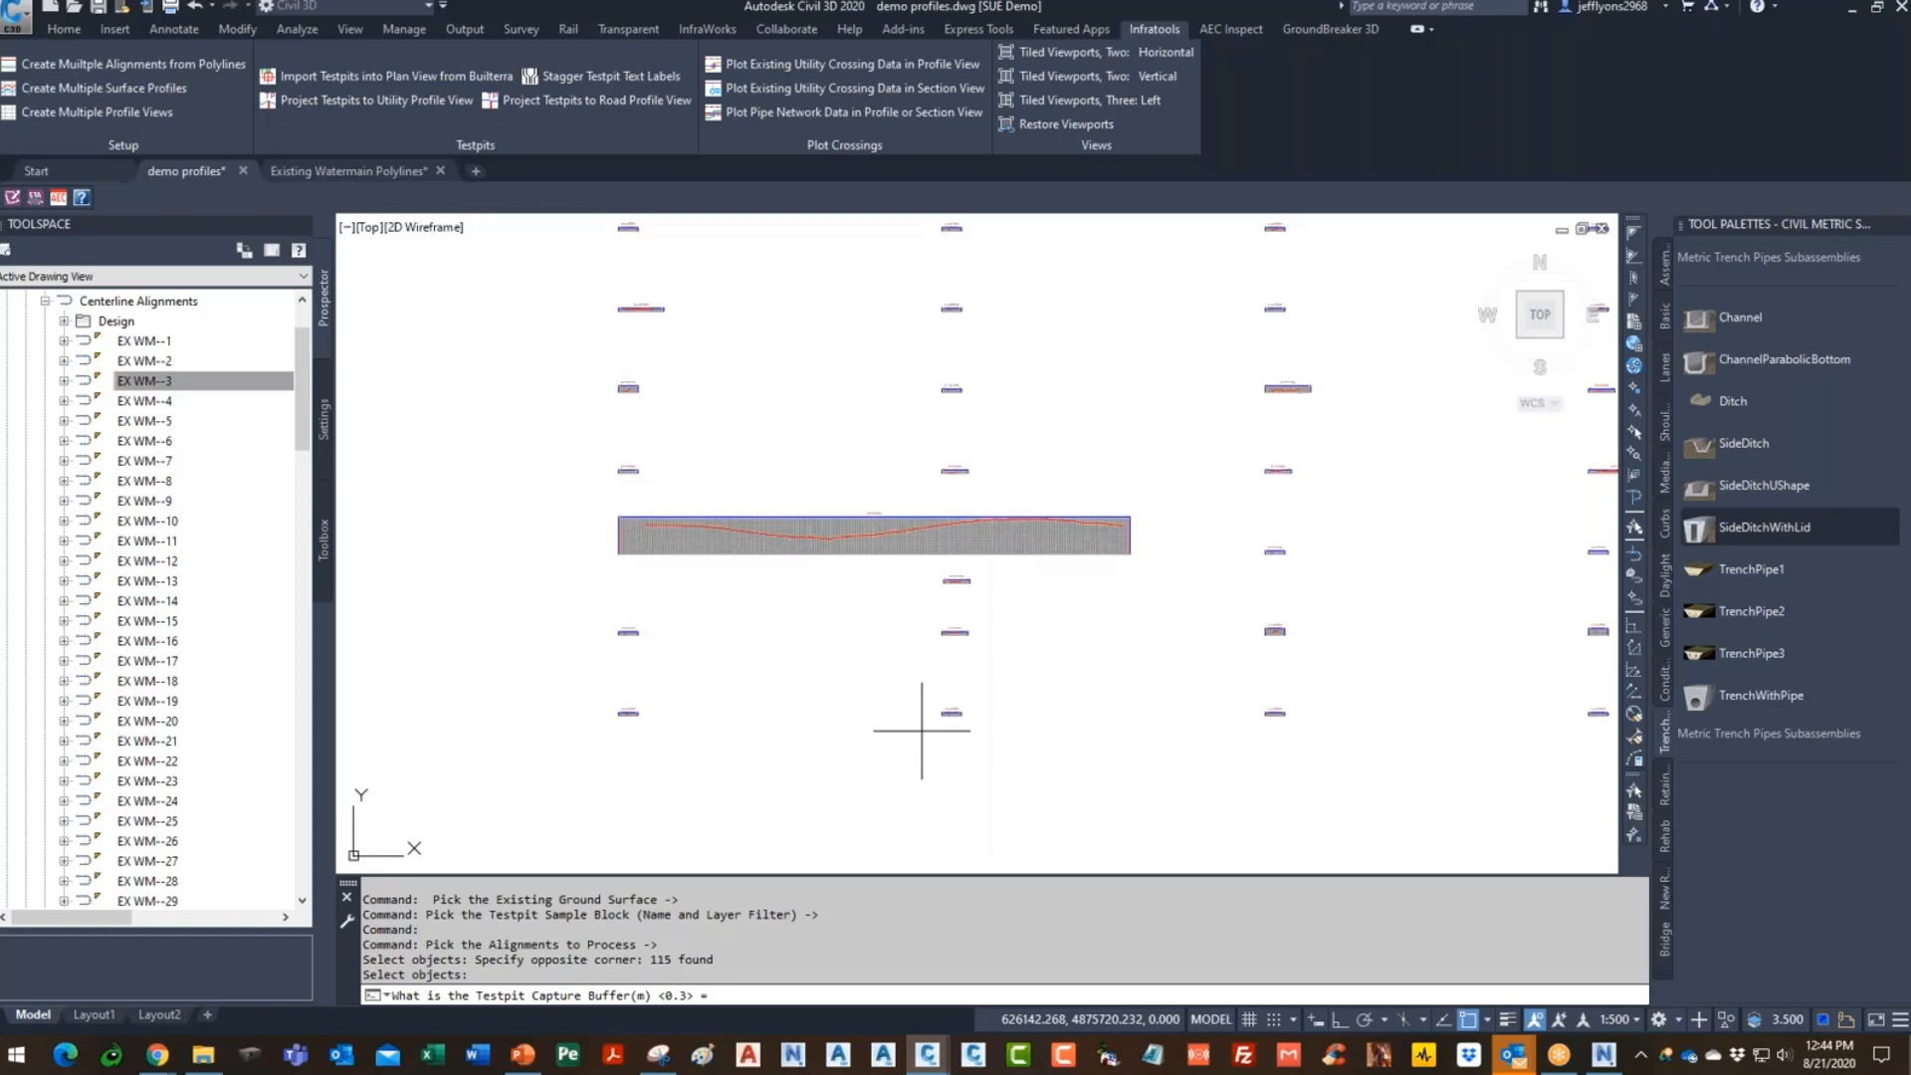
key("Return")
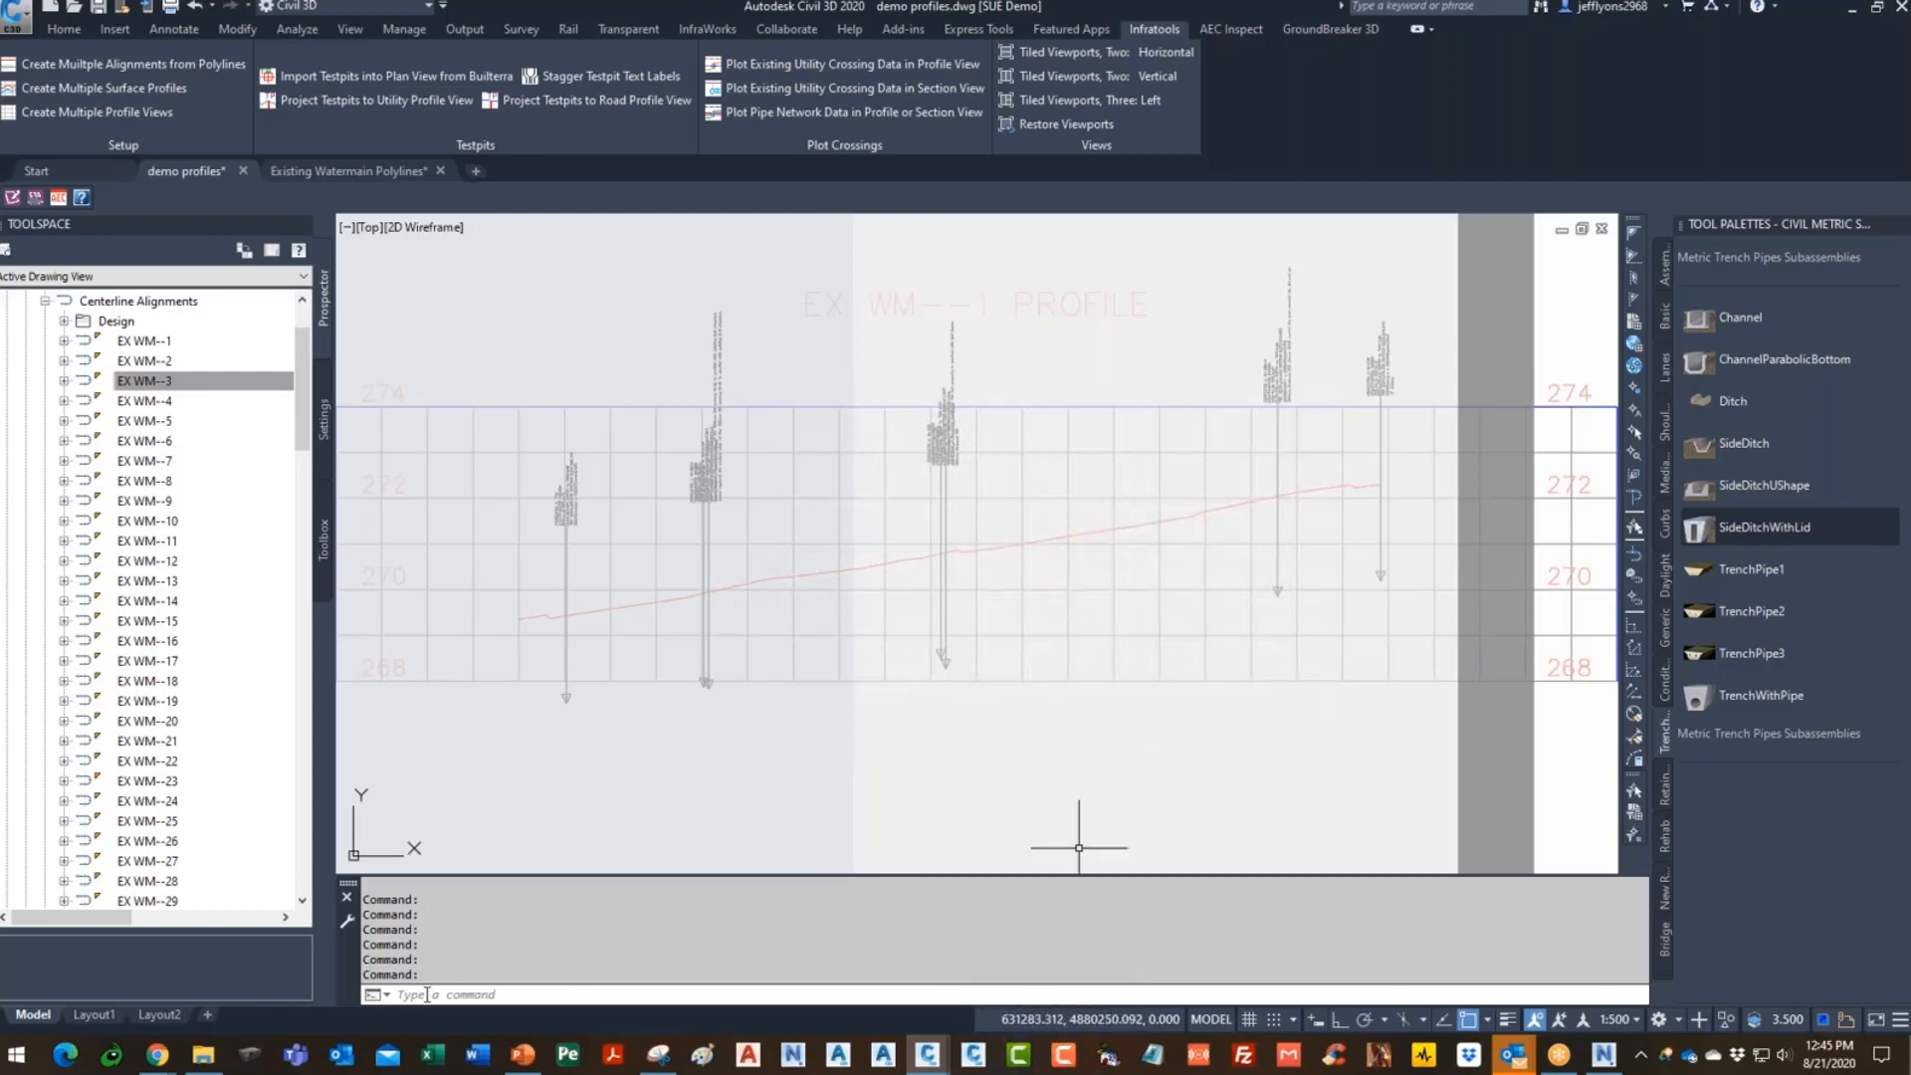
- Zoom and pan around the profile views to inspect the test-pit conflict markers along the existing watermain
scroll(846, 610, "down", 7)
scroll(853, 612, "up", 4)
scroll(938, 405, "down", 10)
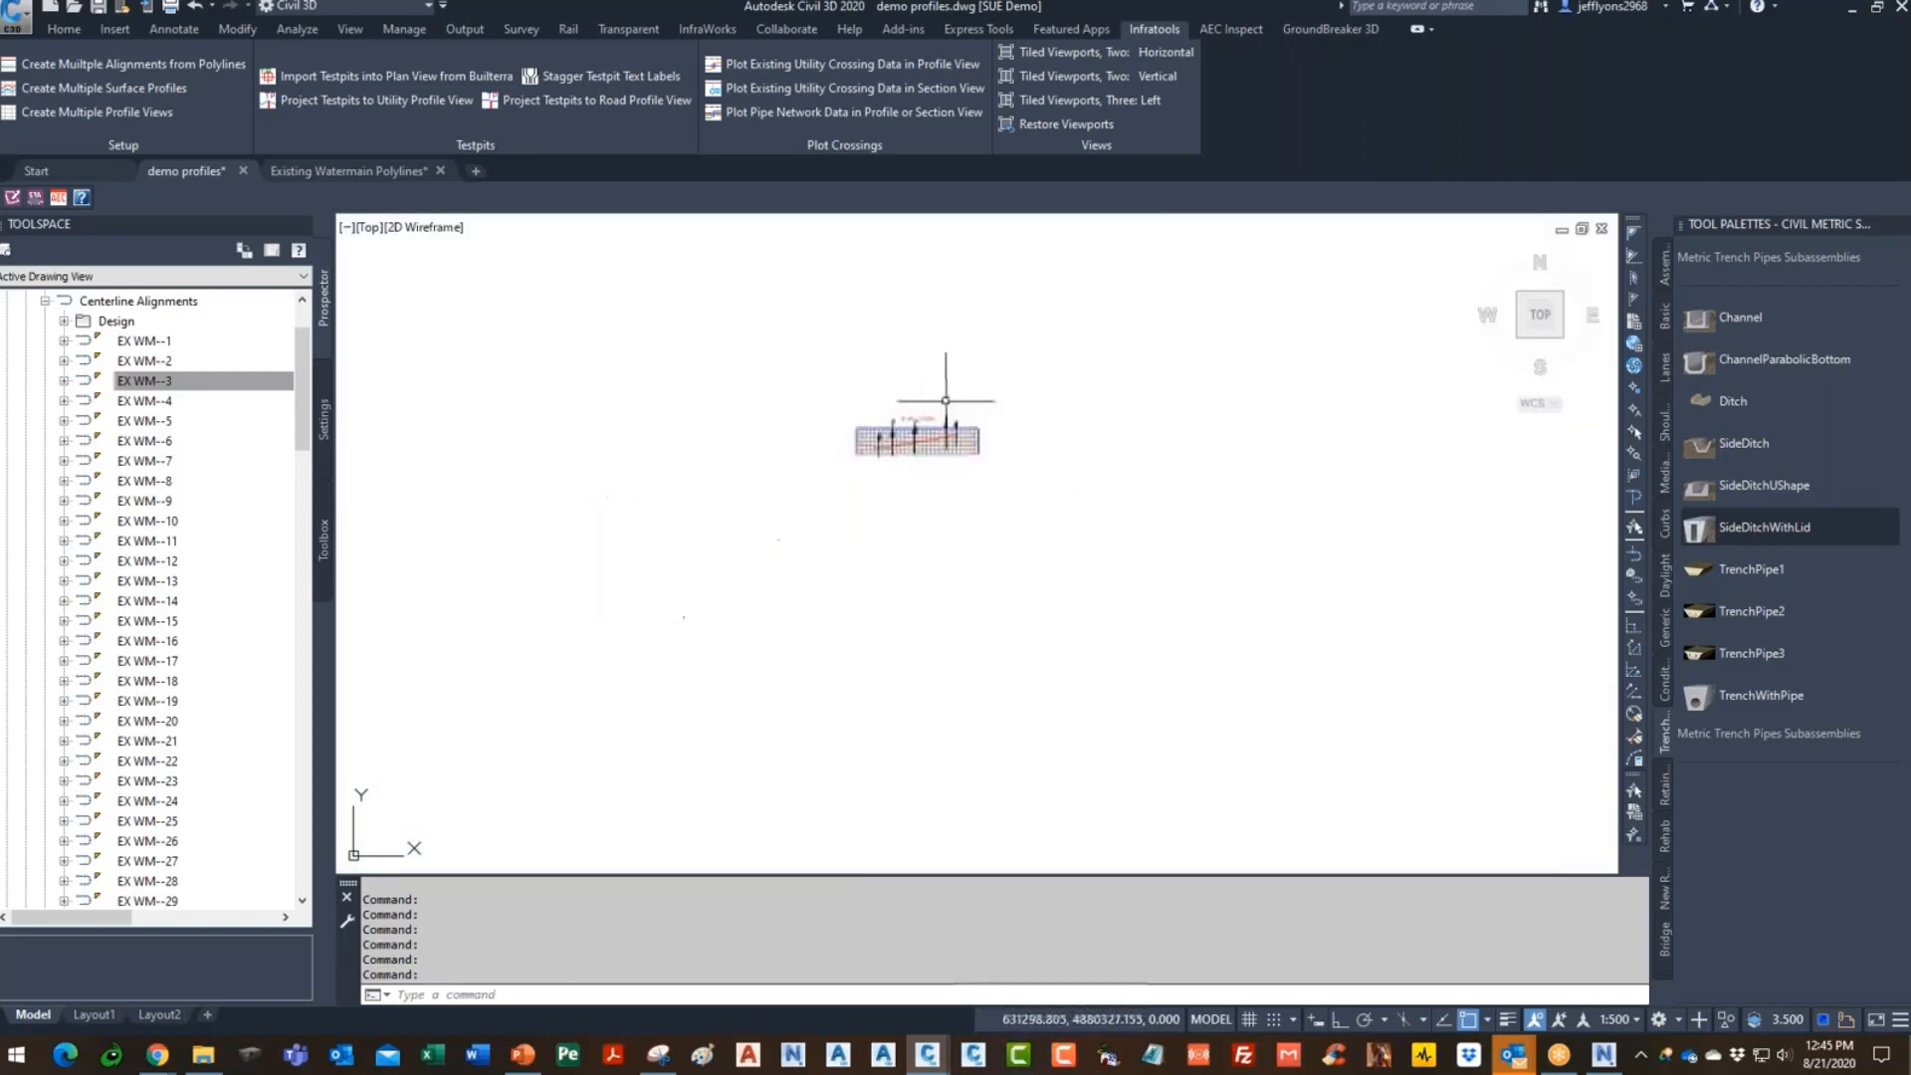
scroll(876, 522, "up", 10)
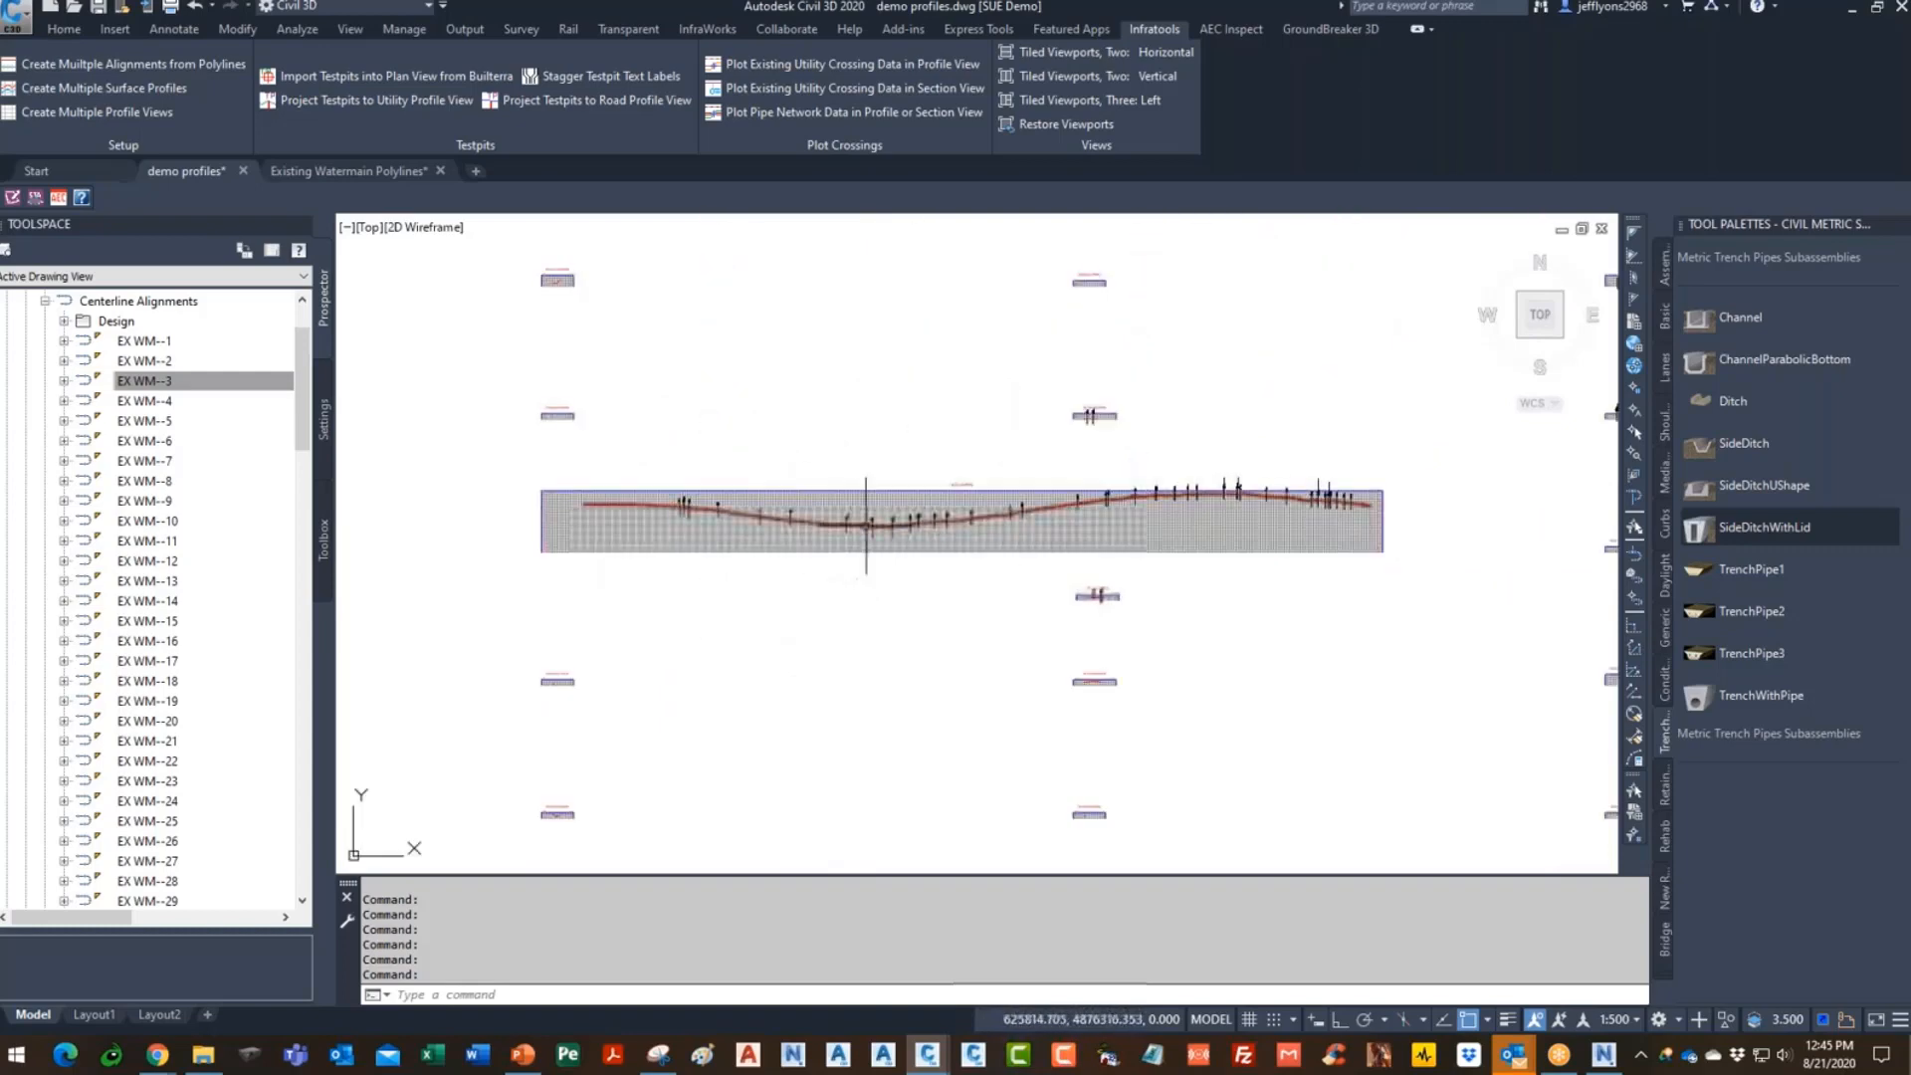
scroll(901, 478, "up", 3)
scroll(1024, 541, "down", 5)
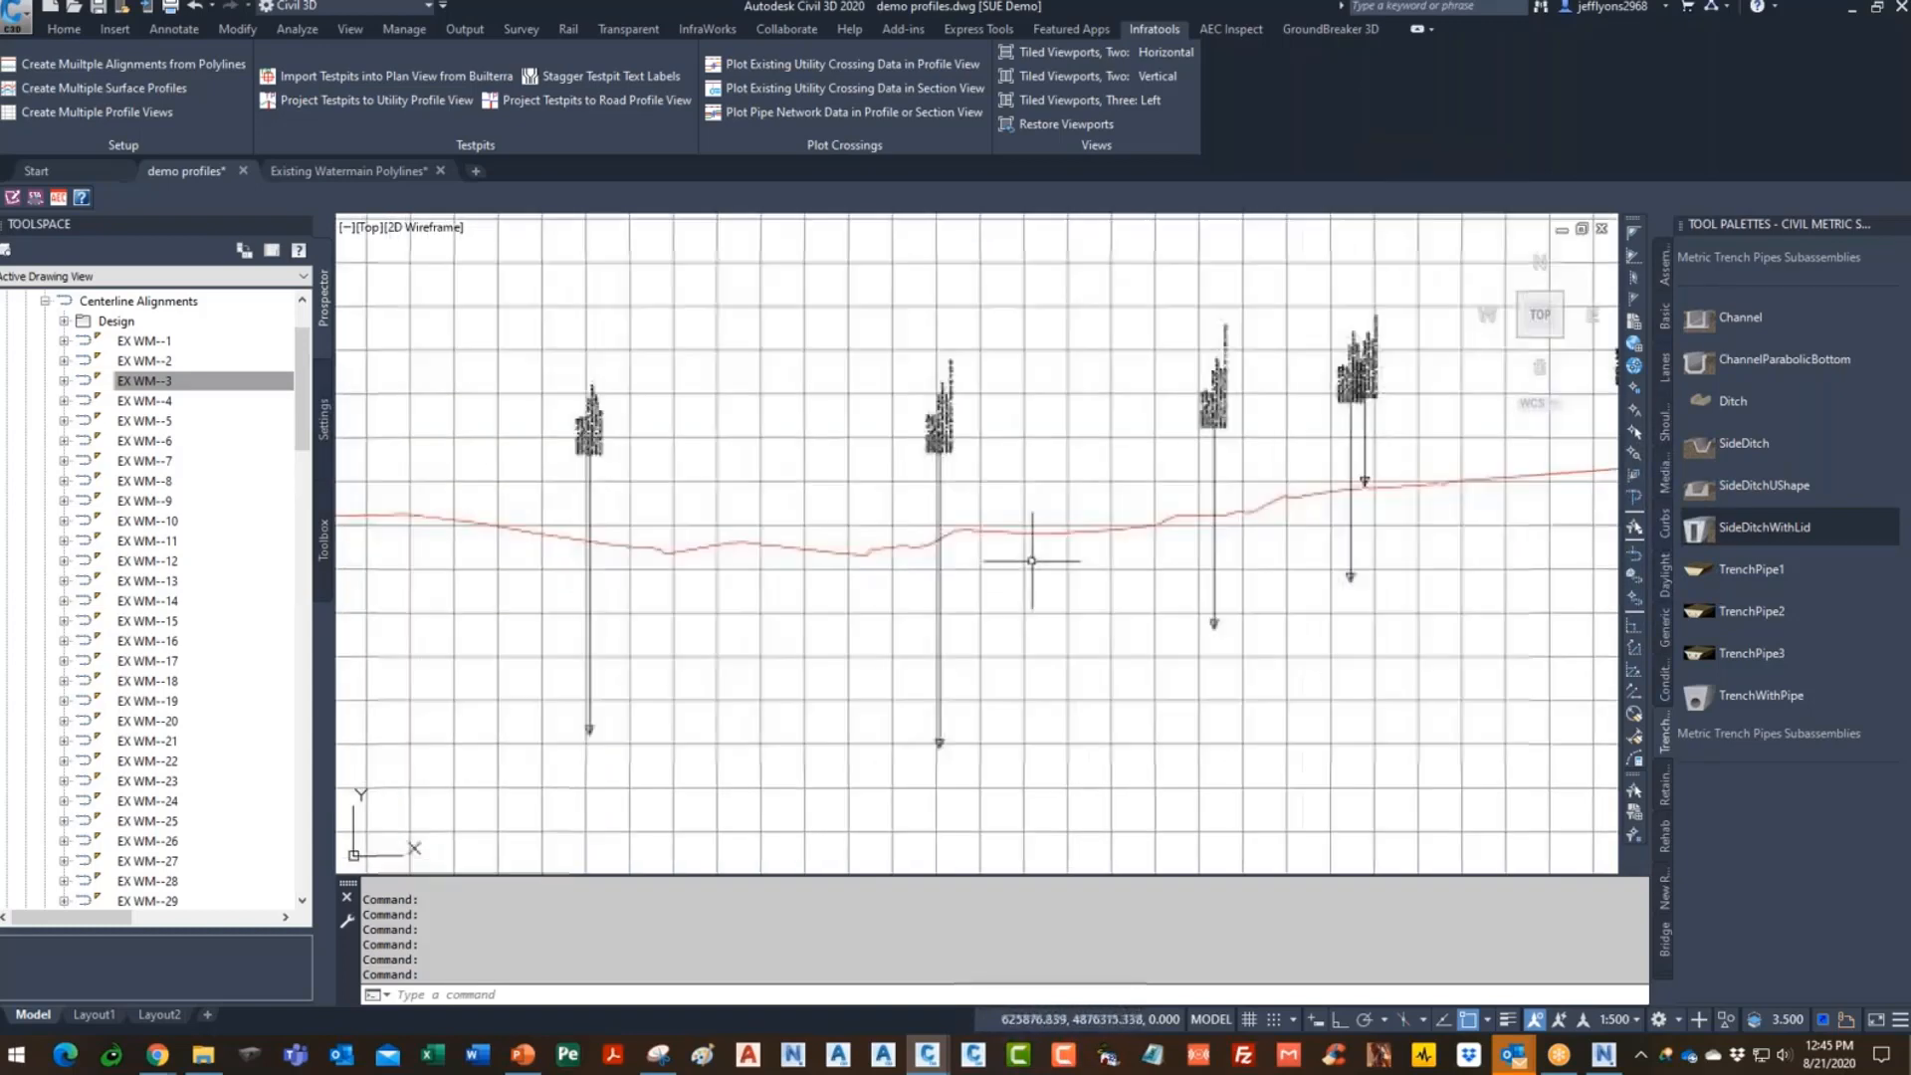
scroll(789, 547, "up", 4)
scroll(788, 547, "up", 4)
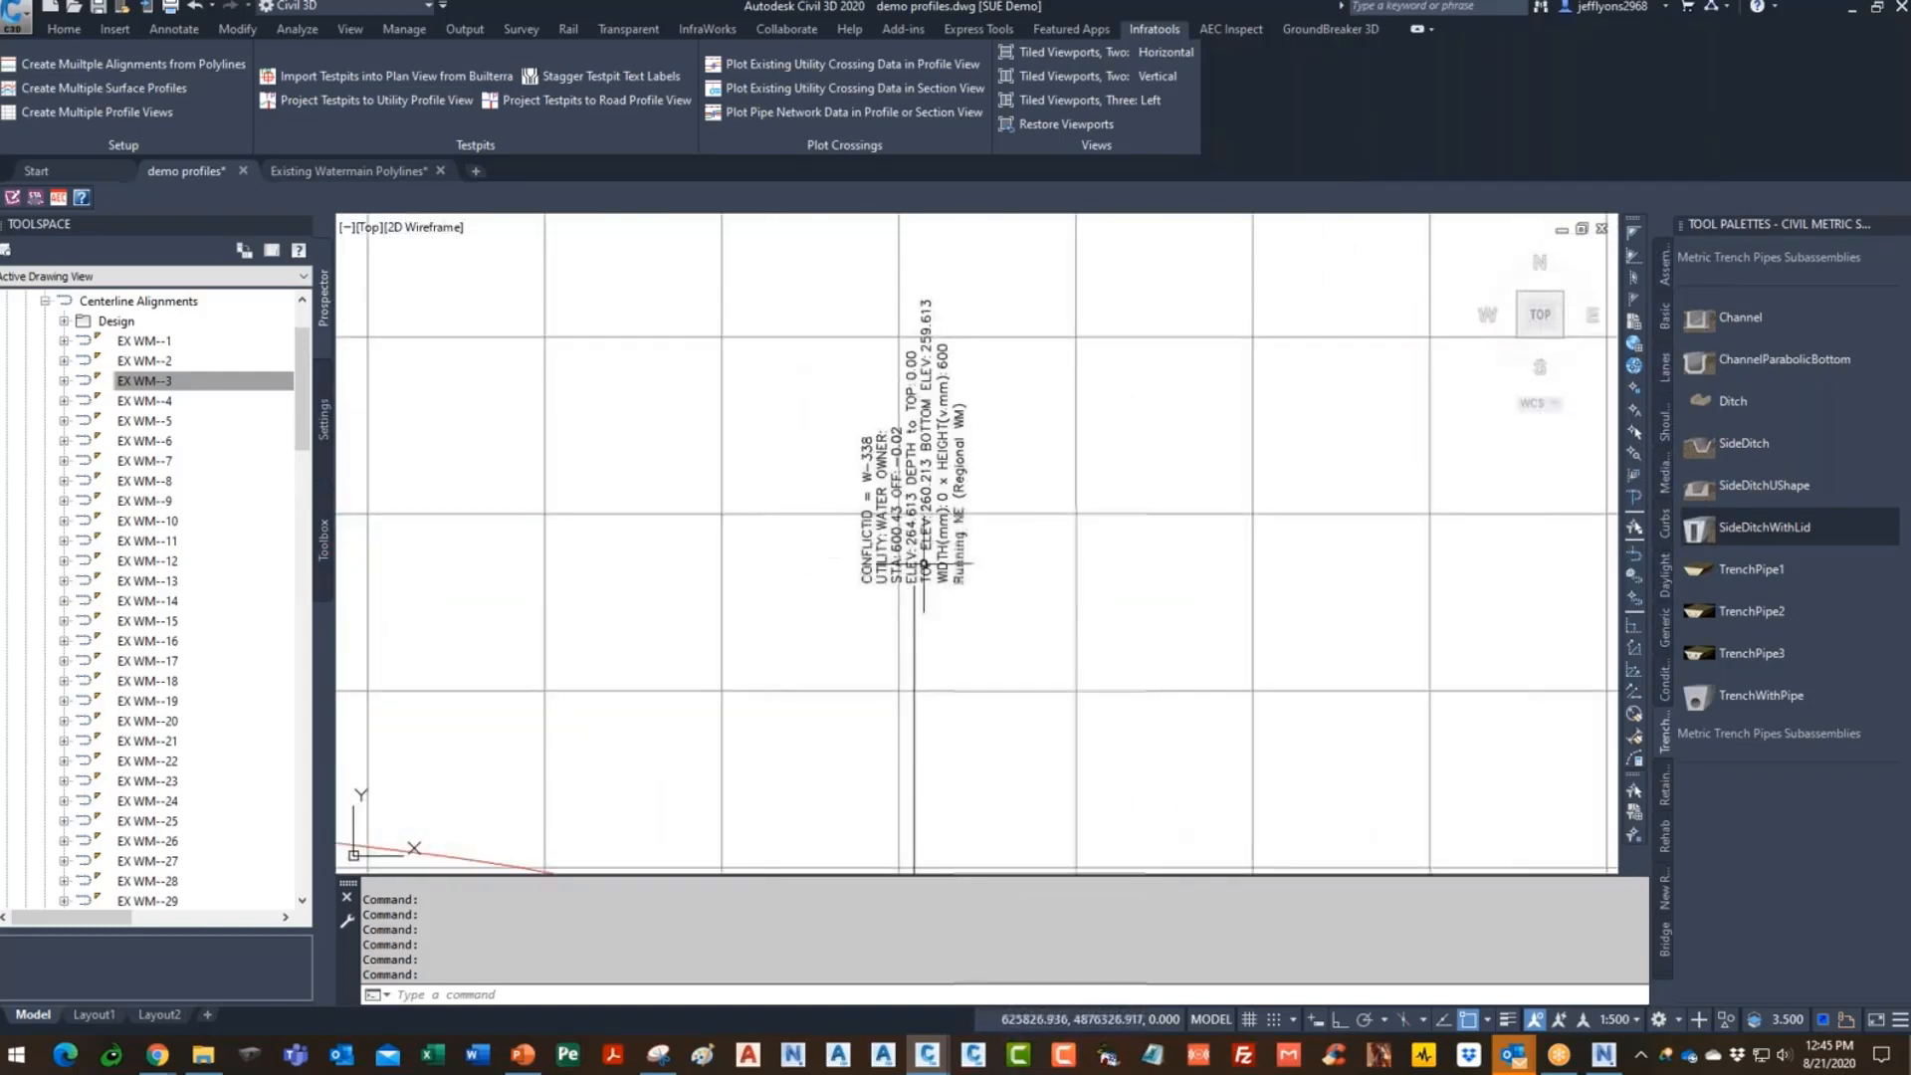
scroll(1194, 418, "down", 5)
scroll(1204, 428, "up", 5)
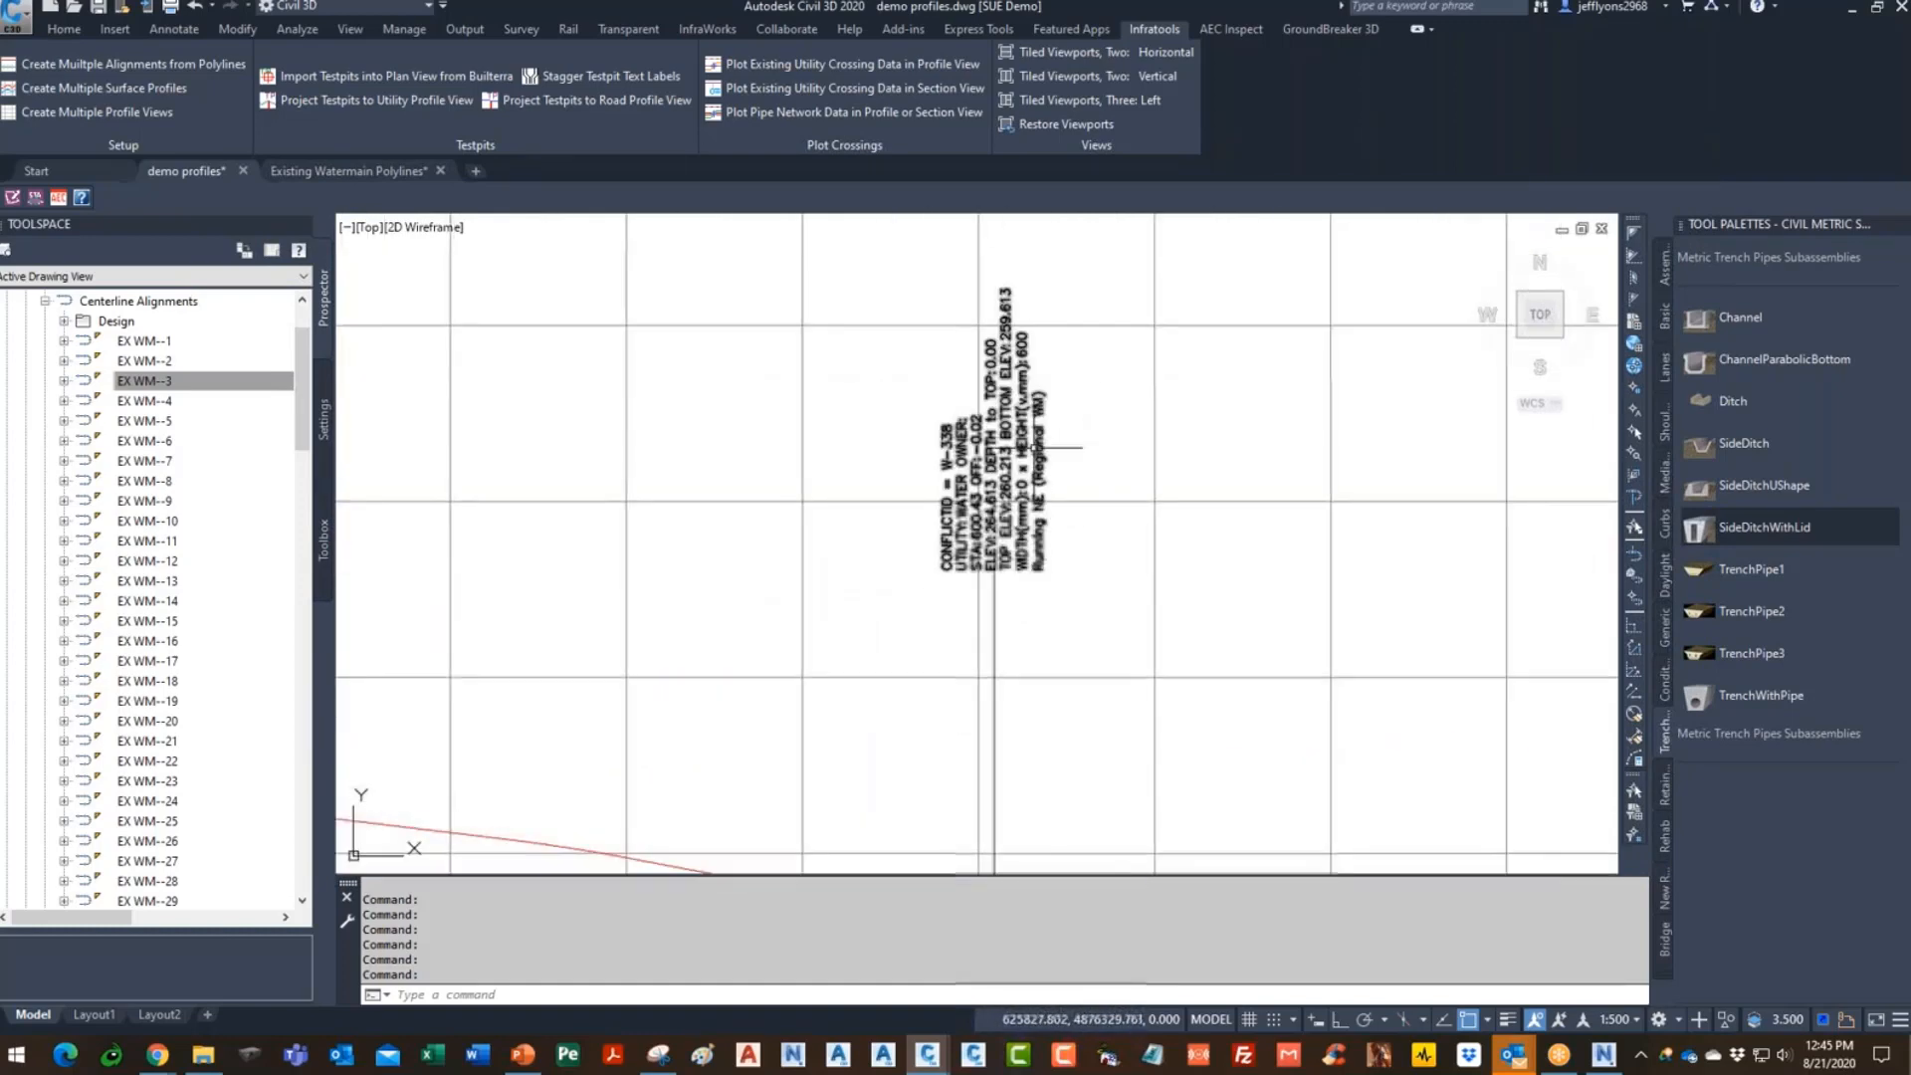
scroll(1005, 597, "up", 2)
scroll(985, 602, "up", 3)
scroll(896, 617, "down", 1)
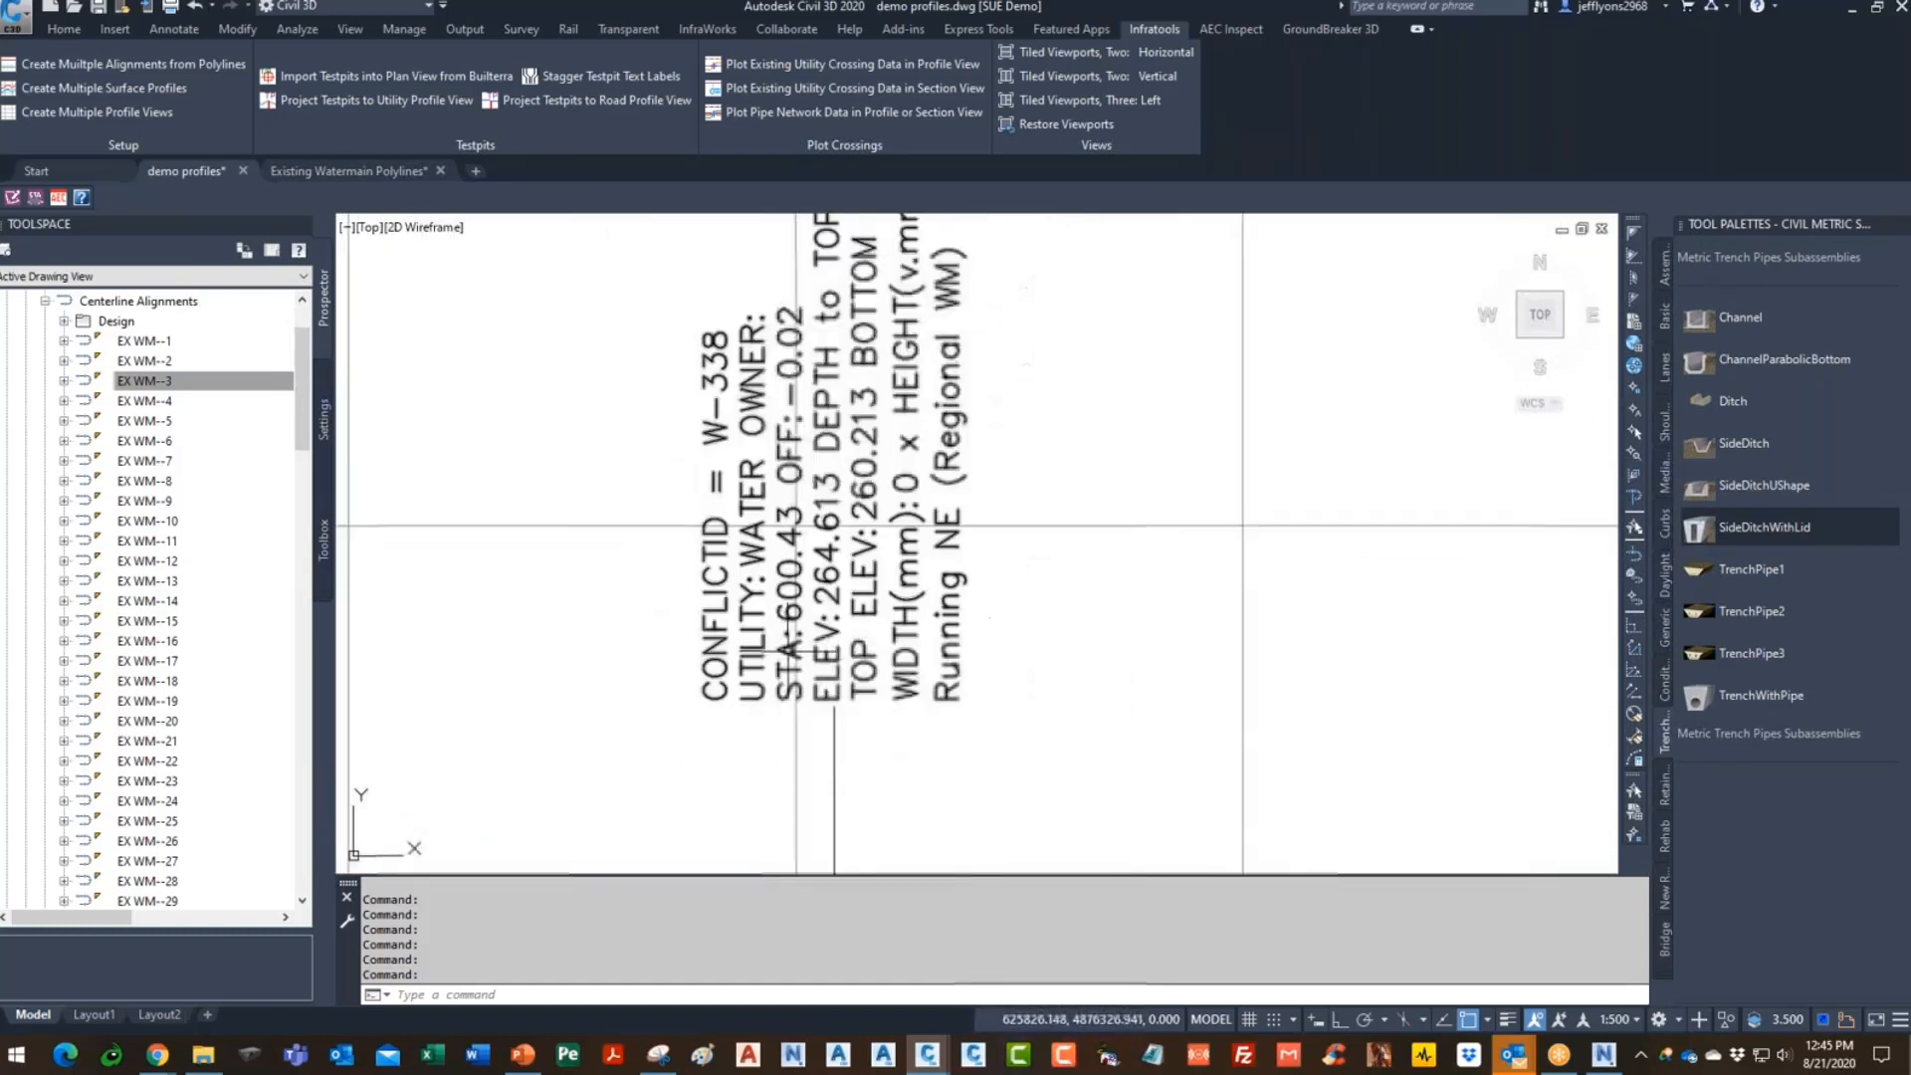
scroll(879, 621, "down", 2)
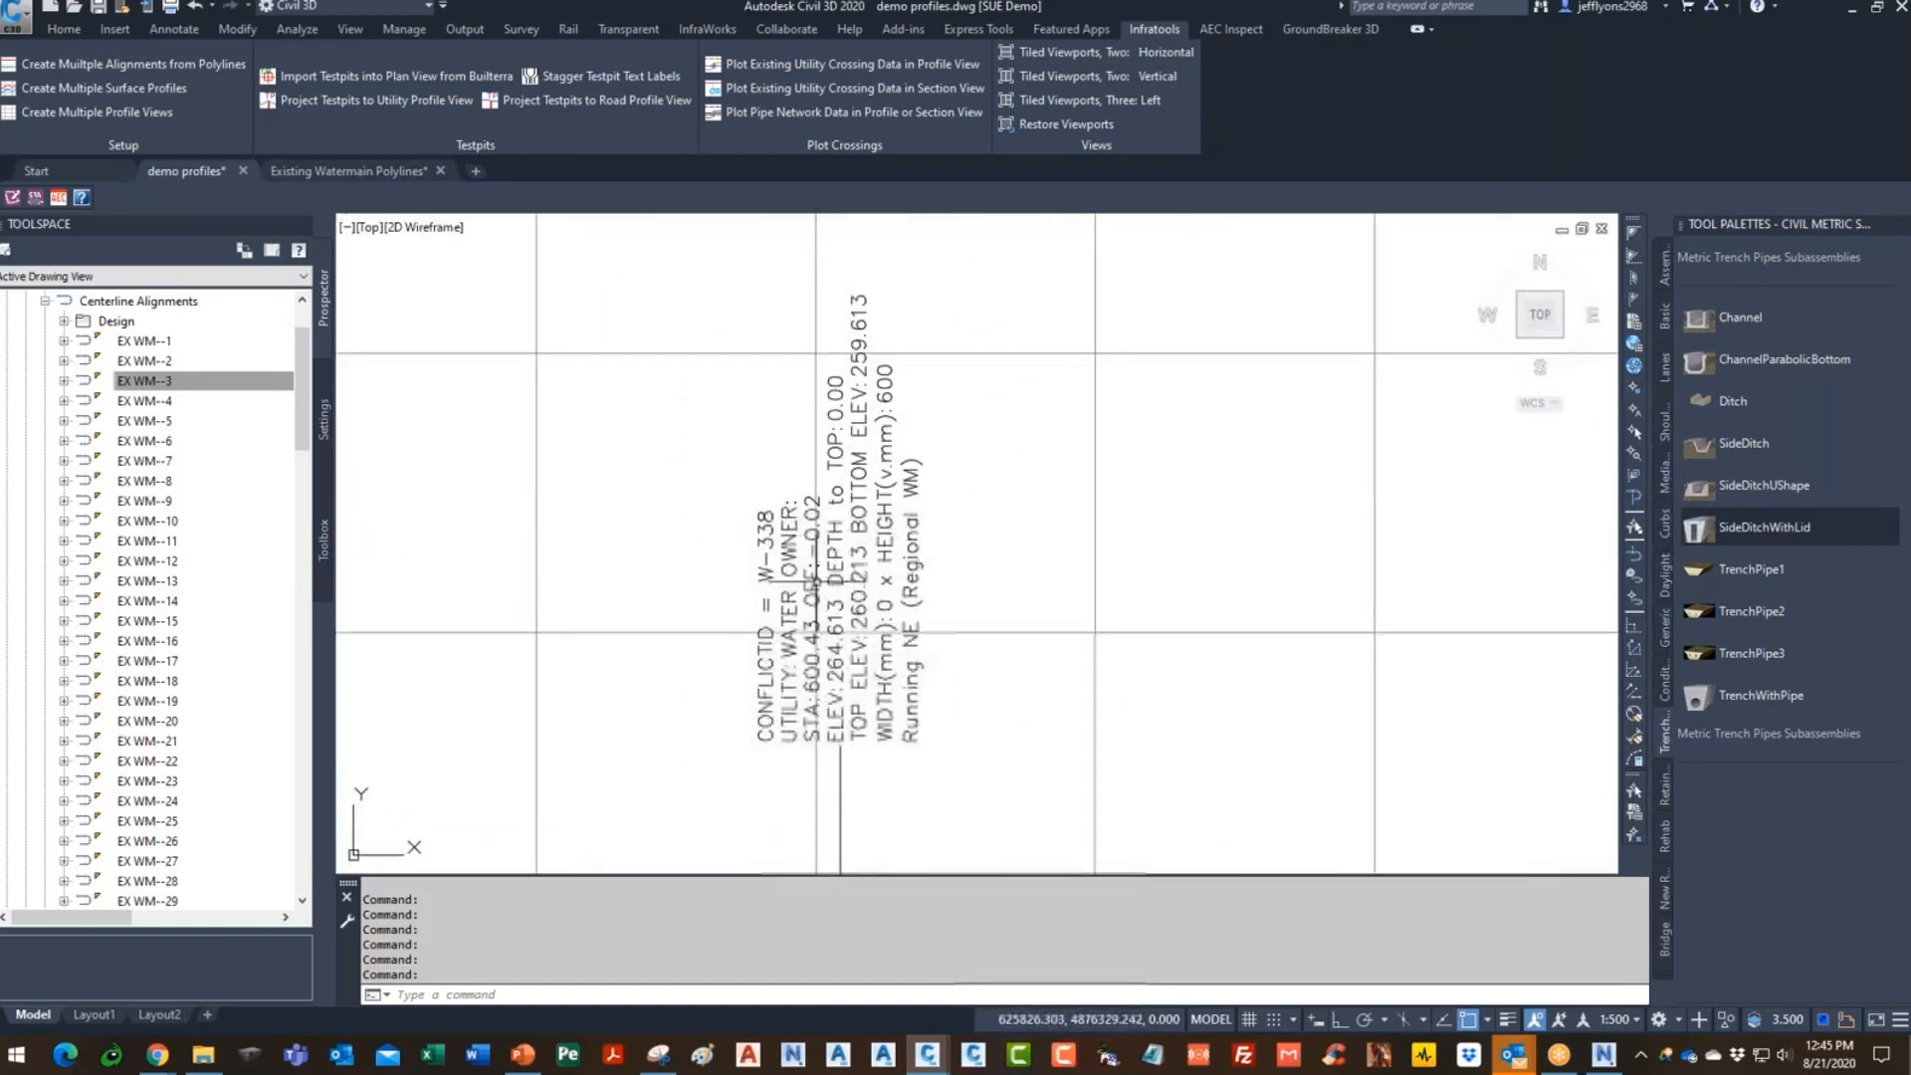
scroll(767, 555, "down", 6)
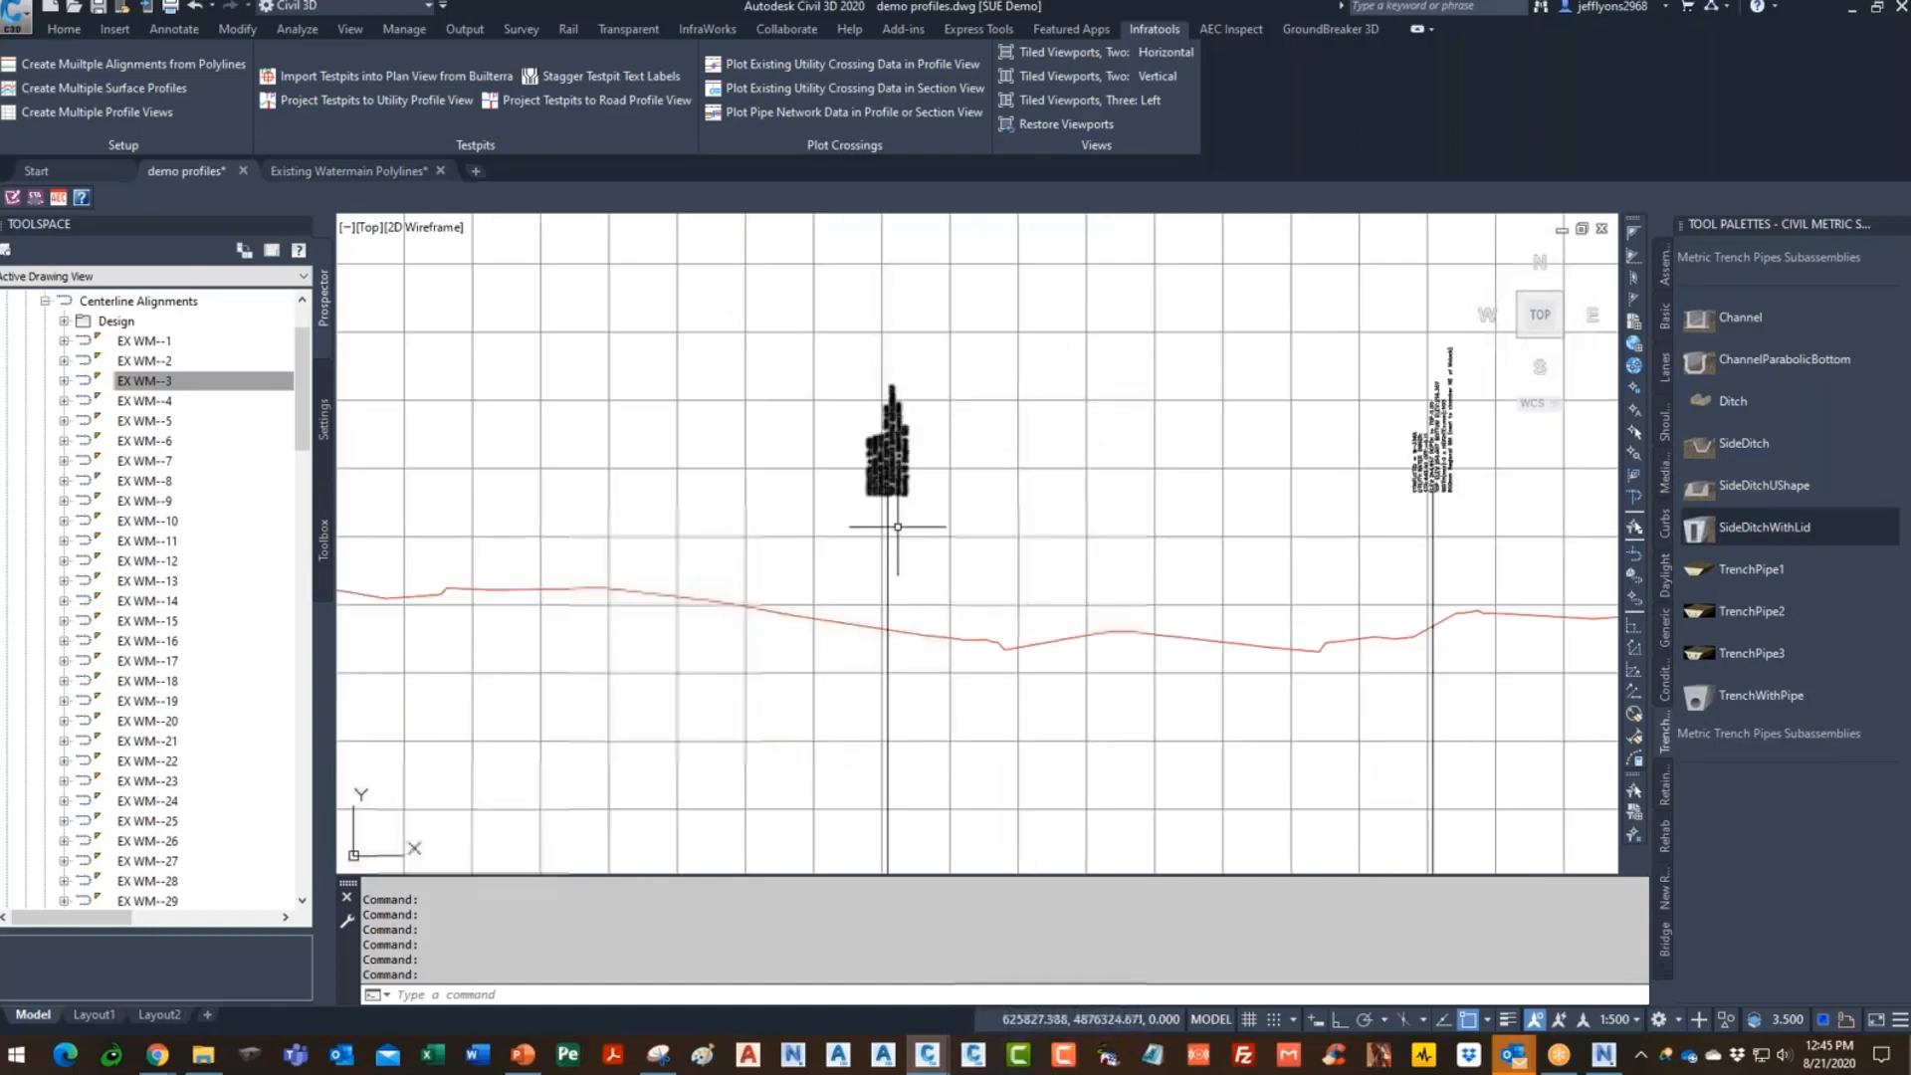
scroll(905, 637, "up", 6)
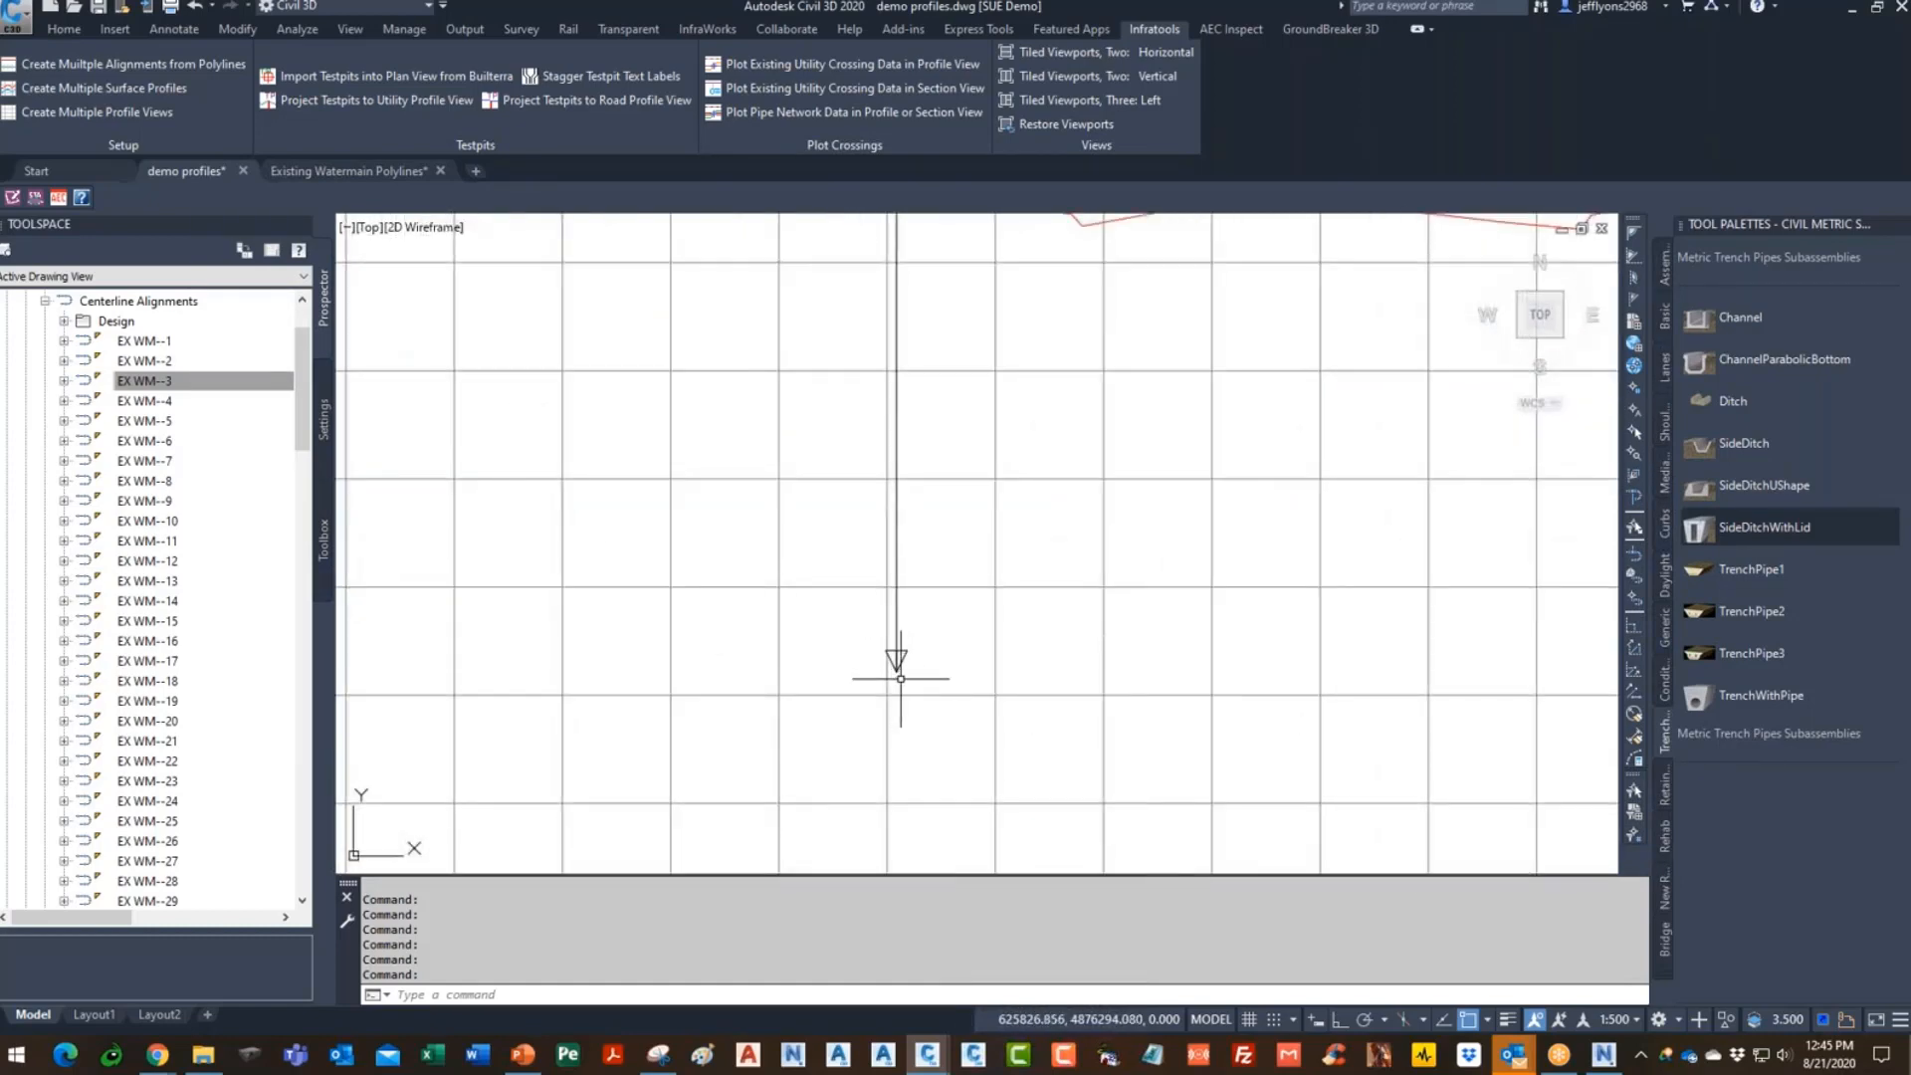
scroll(901, 673, "up", 3)
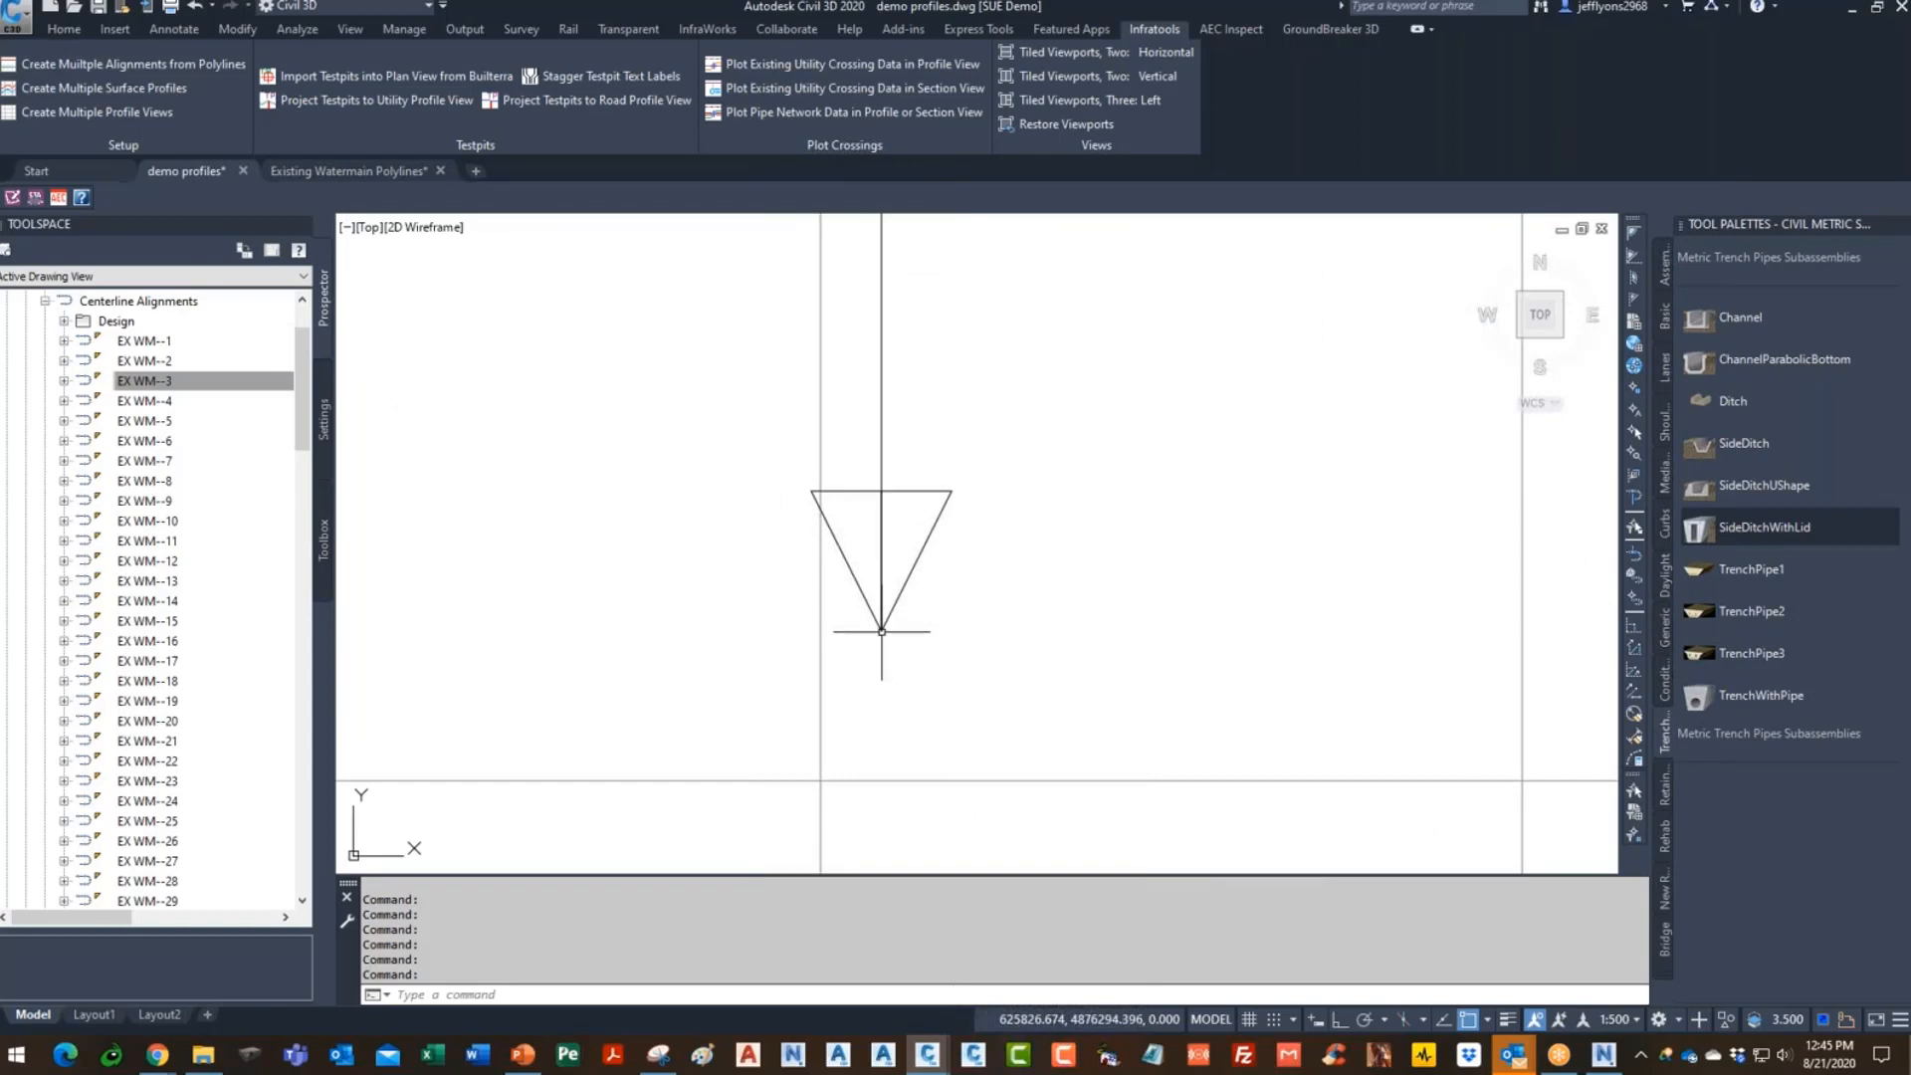
scroll(1069, 631, "down", 8)
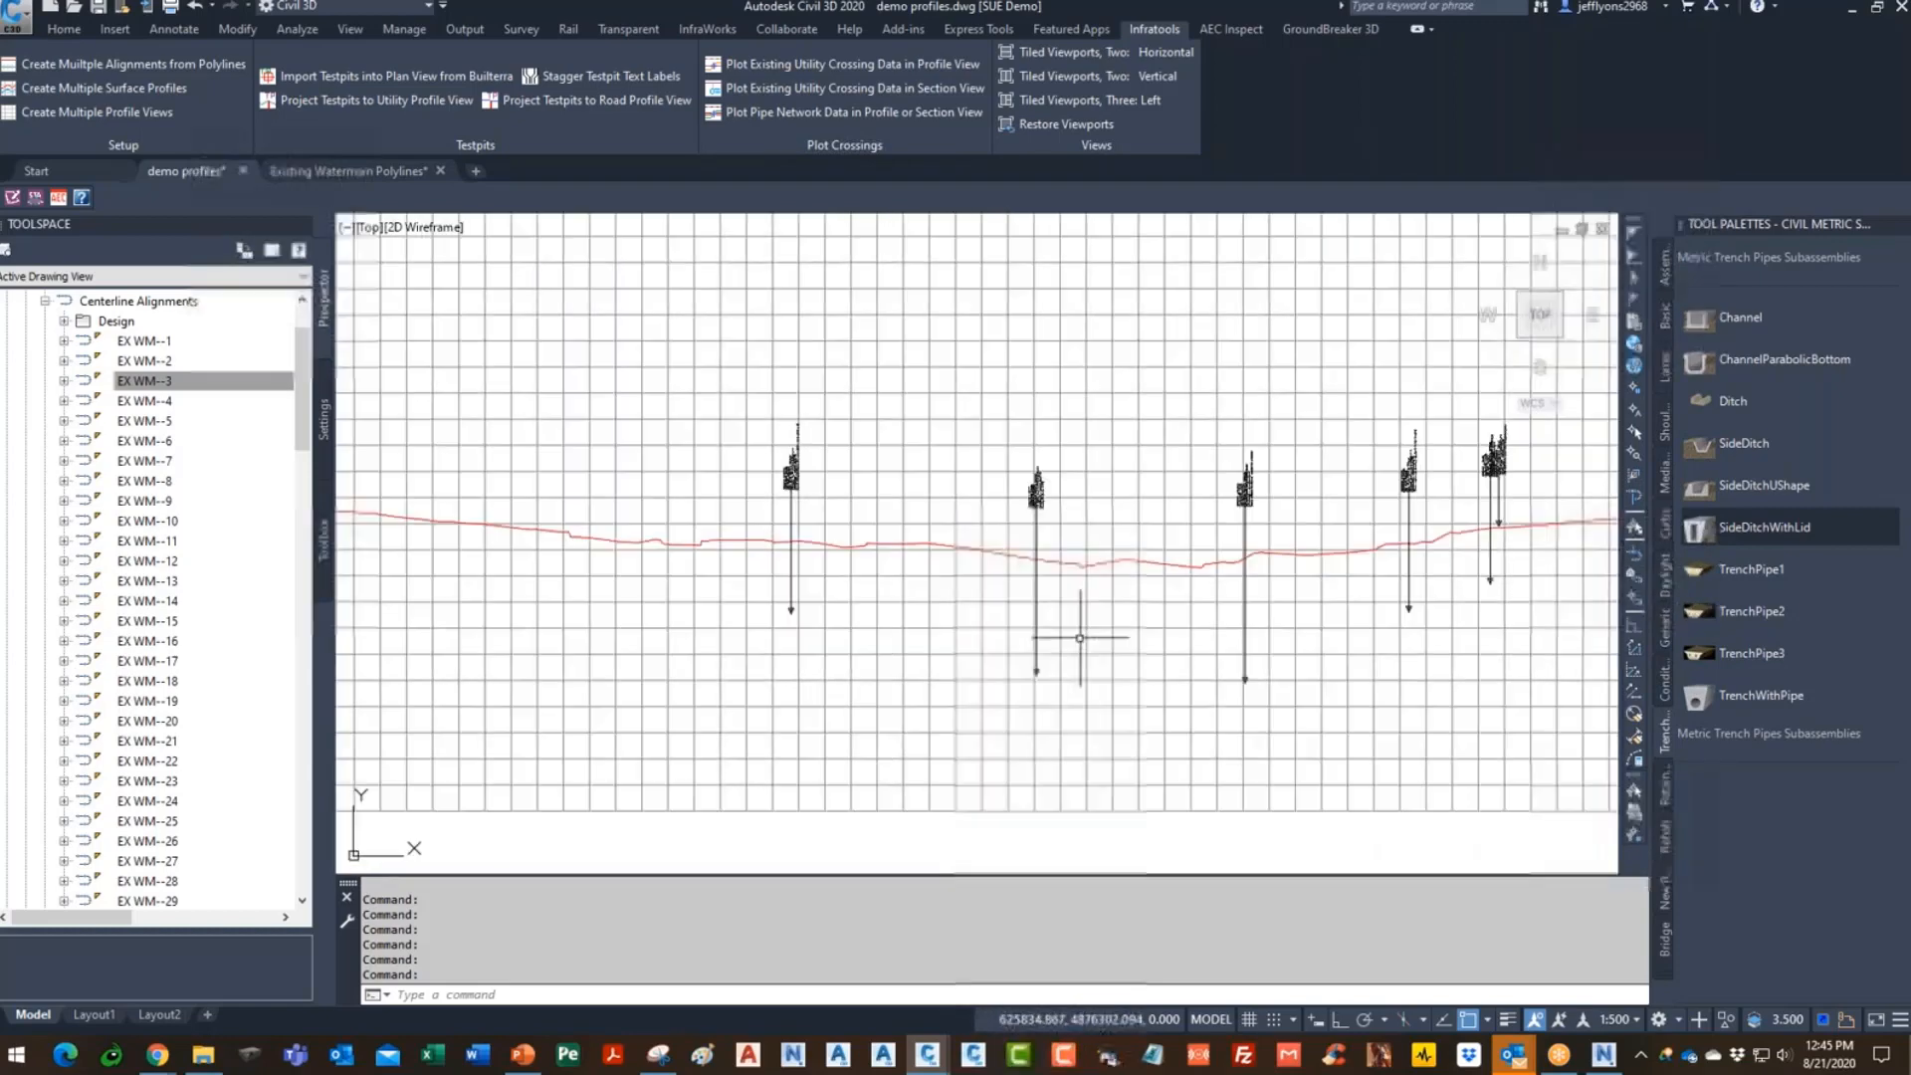
scroll(1090, 635, "down", 2)
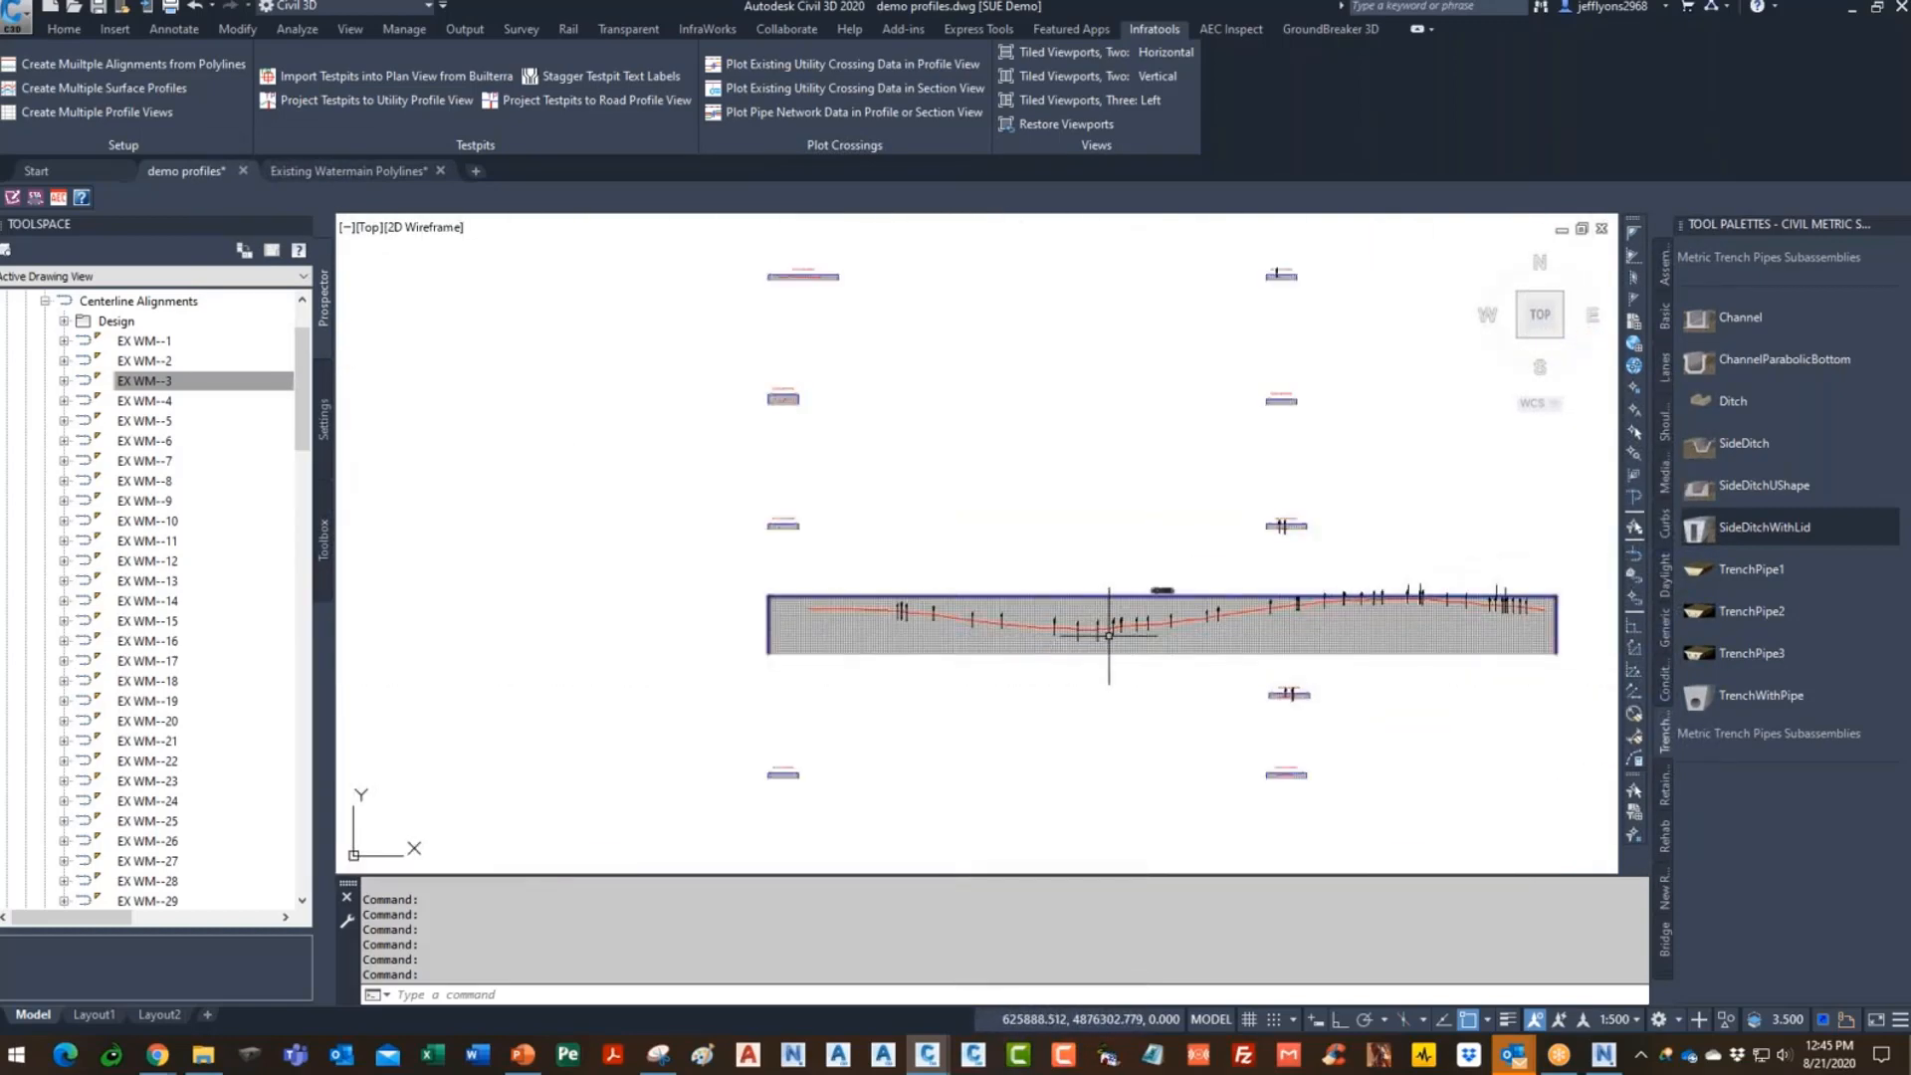
middle_click_drag(1114, 637, 947, 631)
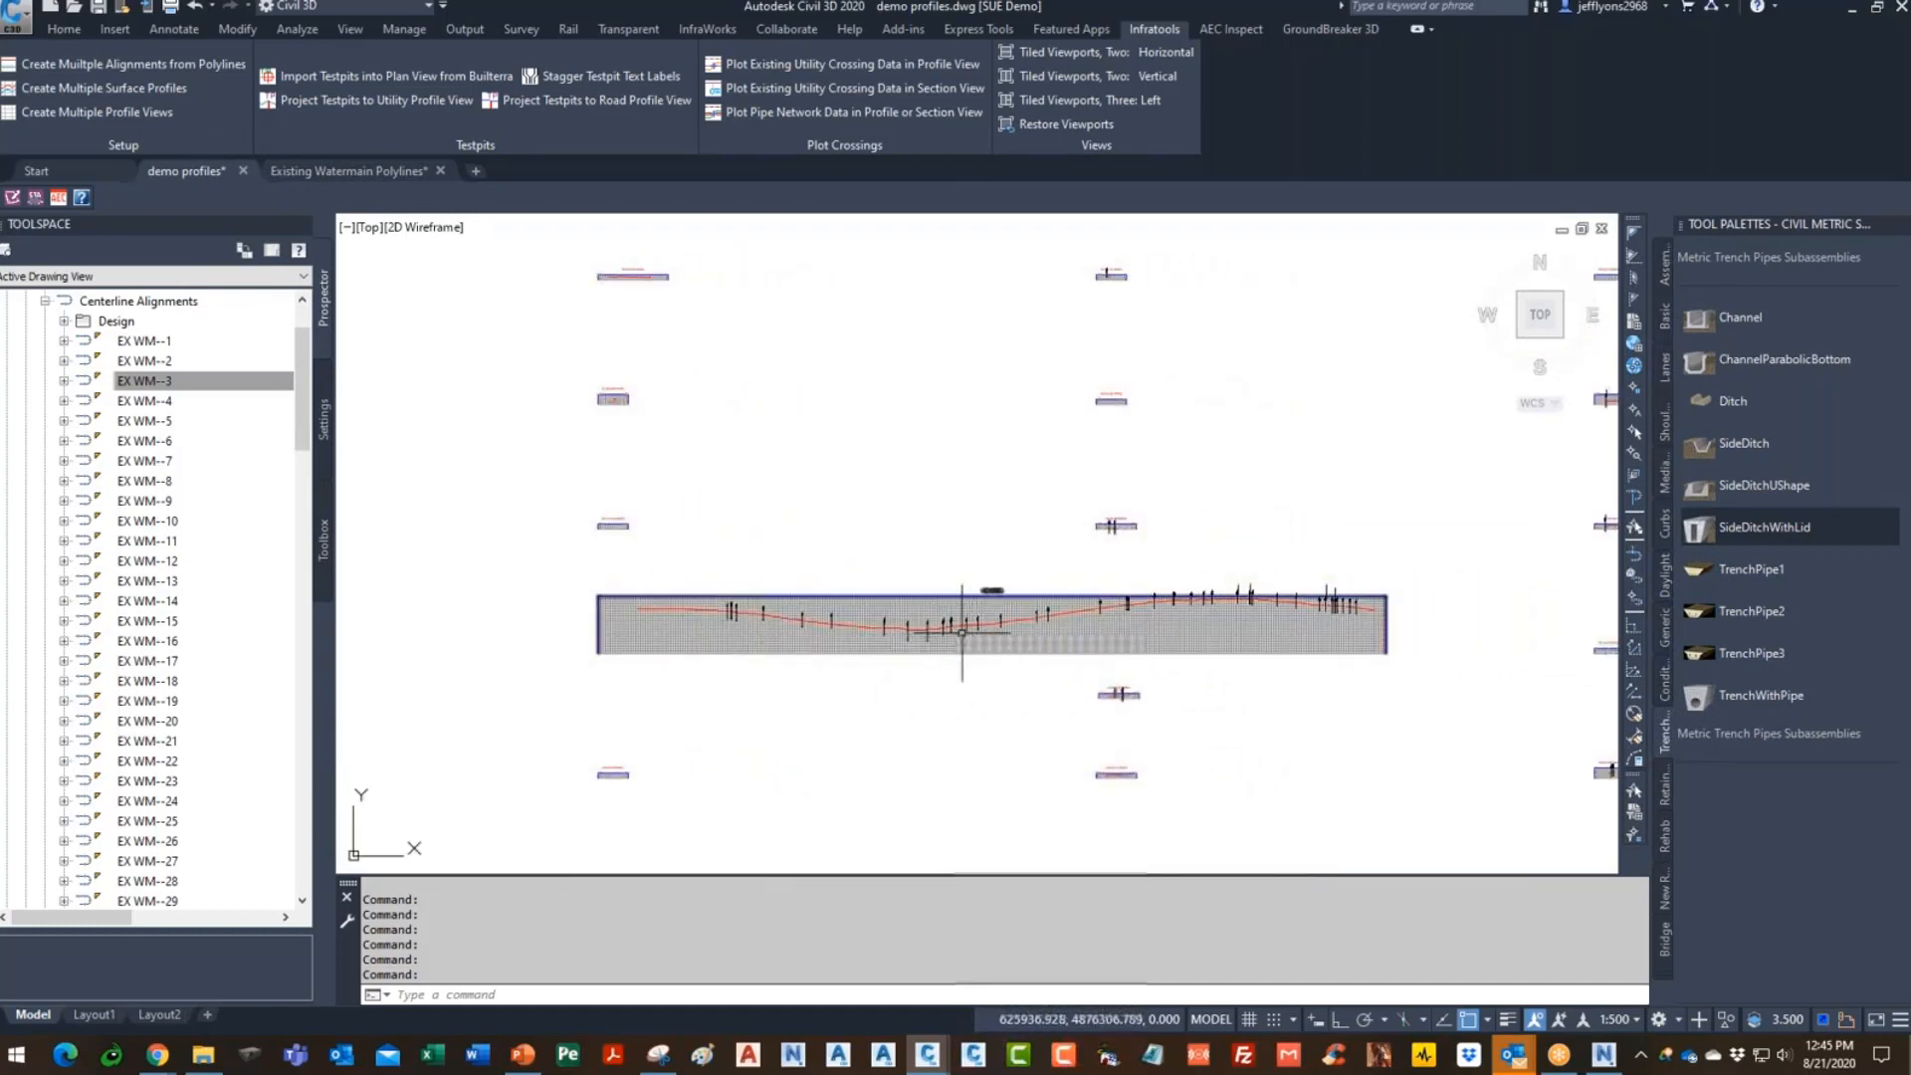
scroll(756, 617, "up", 2)
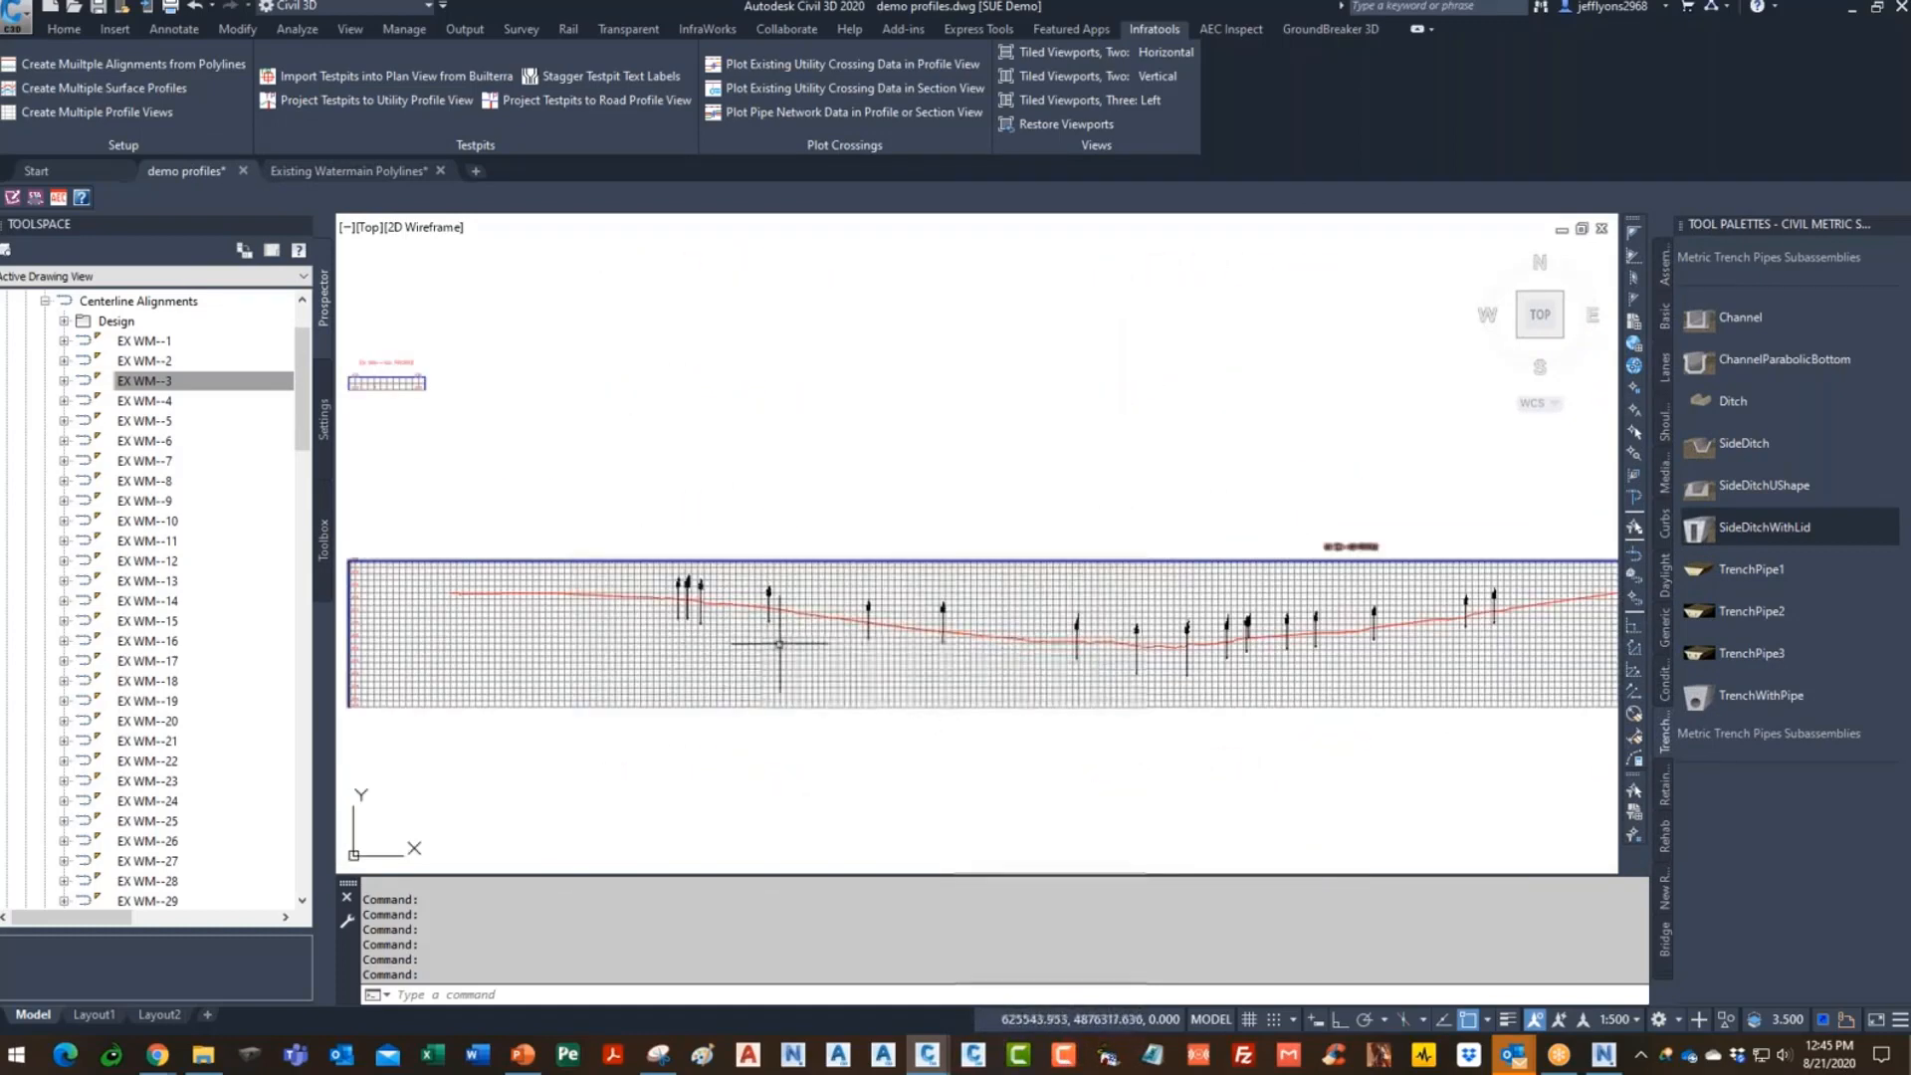
scroll(765, 648, "down", 4)
scroll(962, 495, "up", 2)
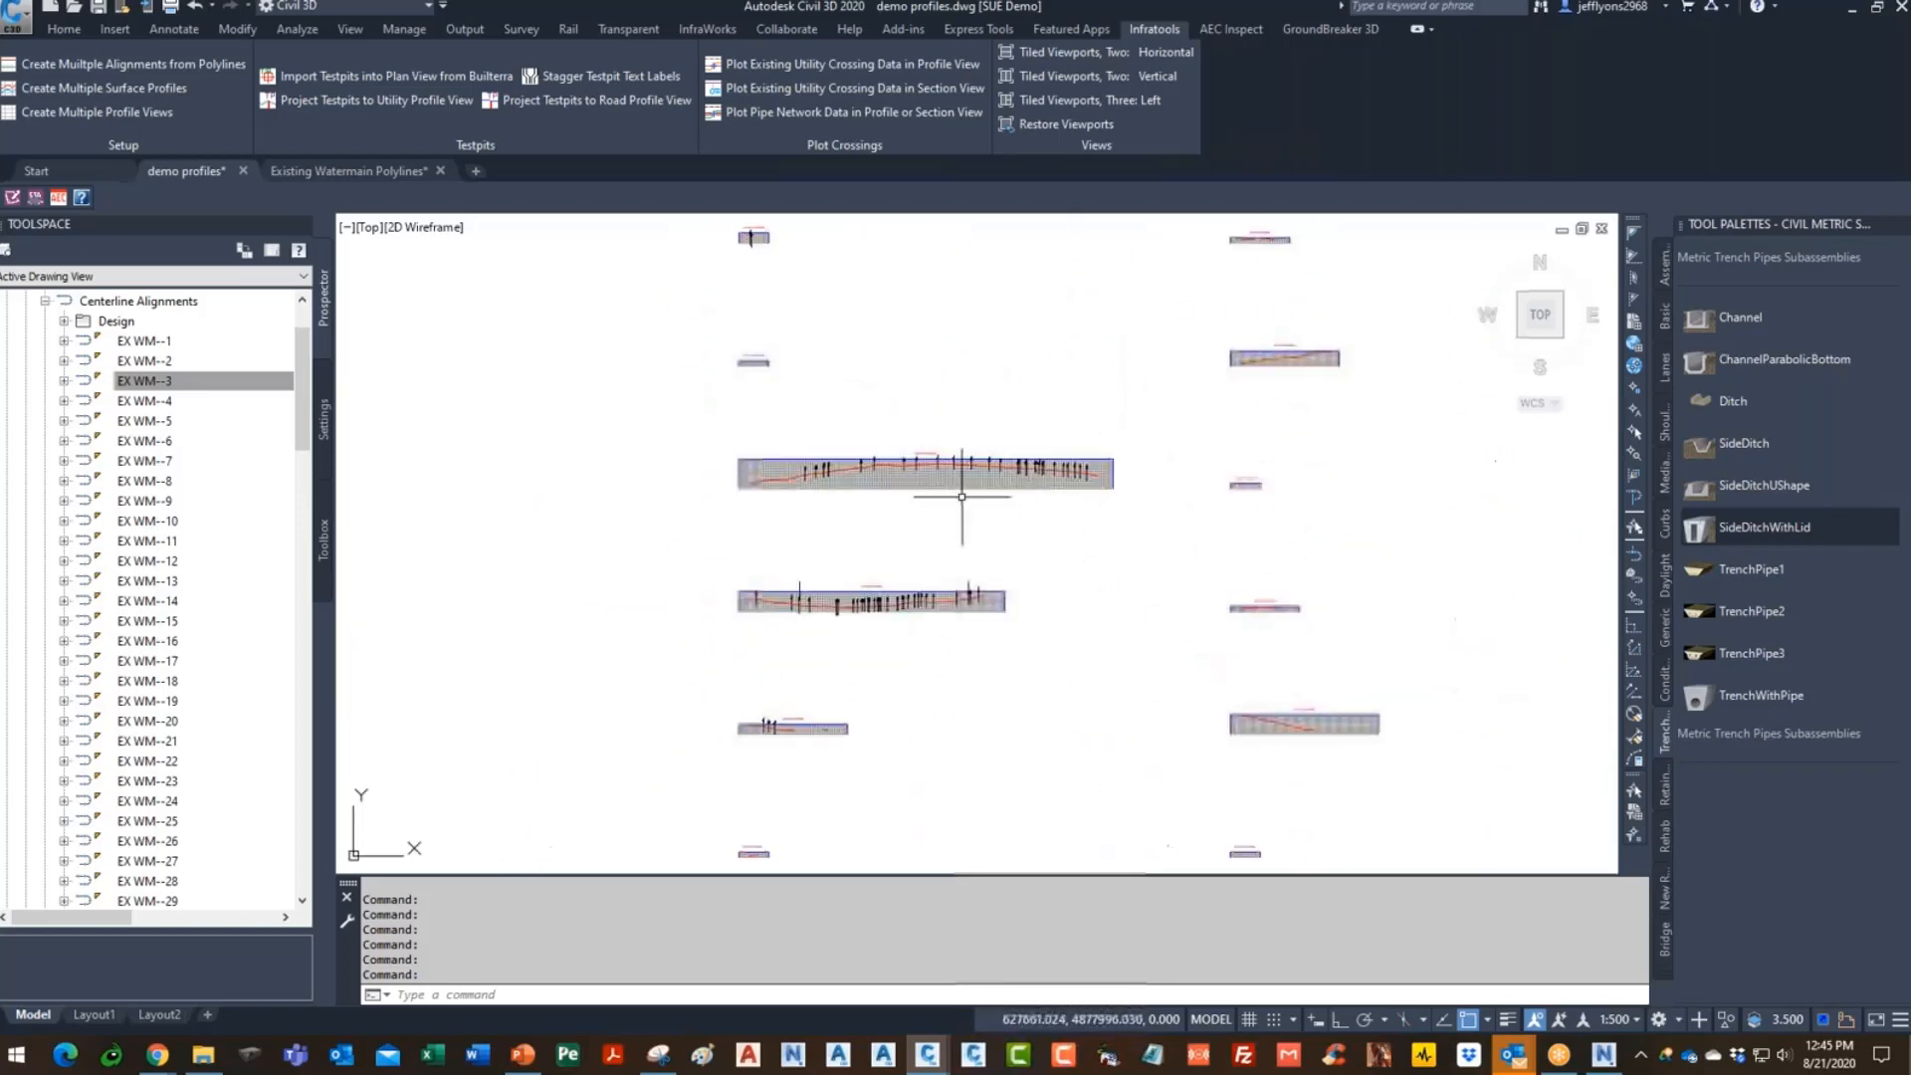
scroll(961, 496, "up", 3)
scroll(961, 496, "down", 2)
scroll(961, 496, "up", 1)
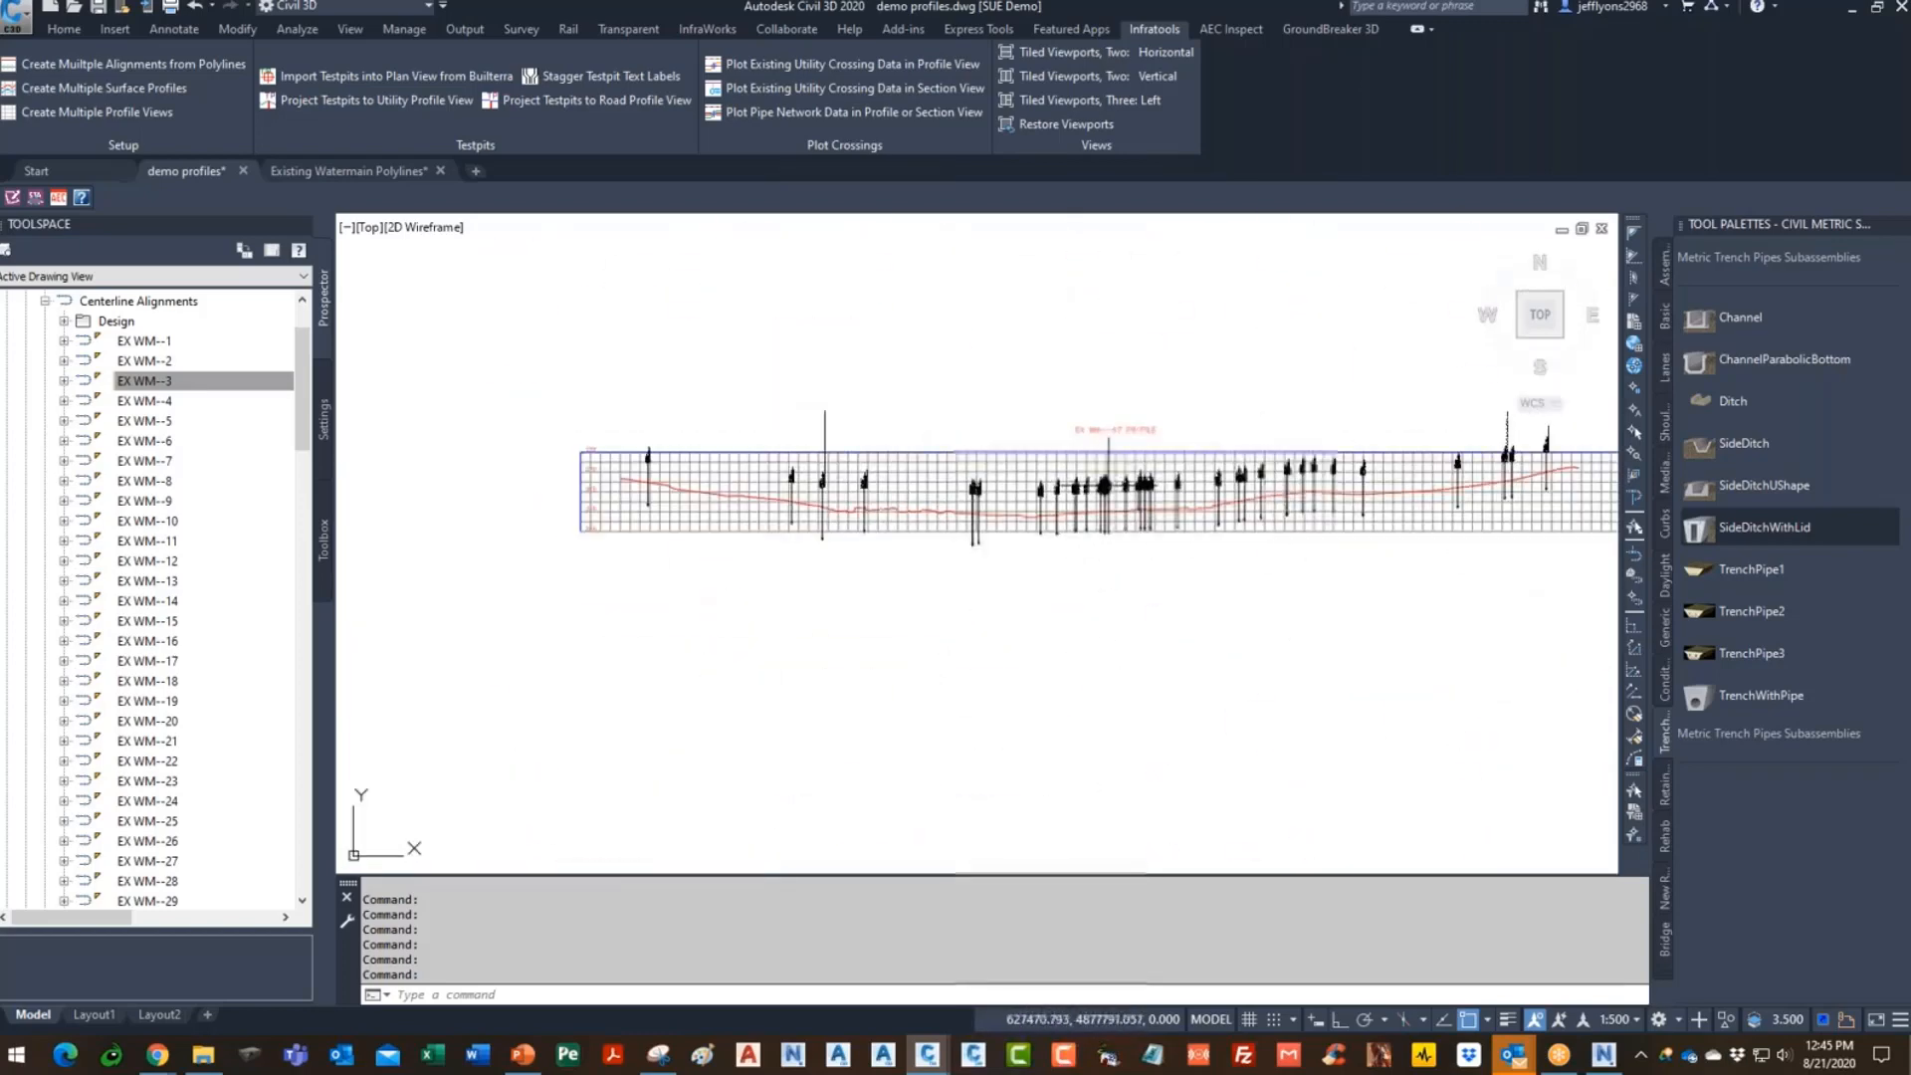
scroll(1122, 652, "up", 2)
scroll(1258, 471, "down", 4)
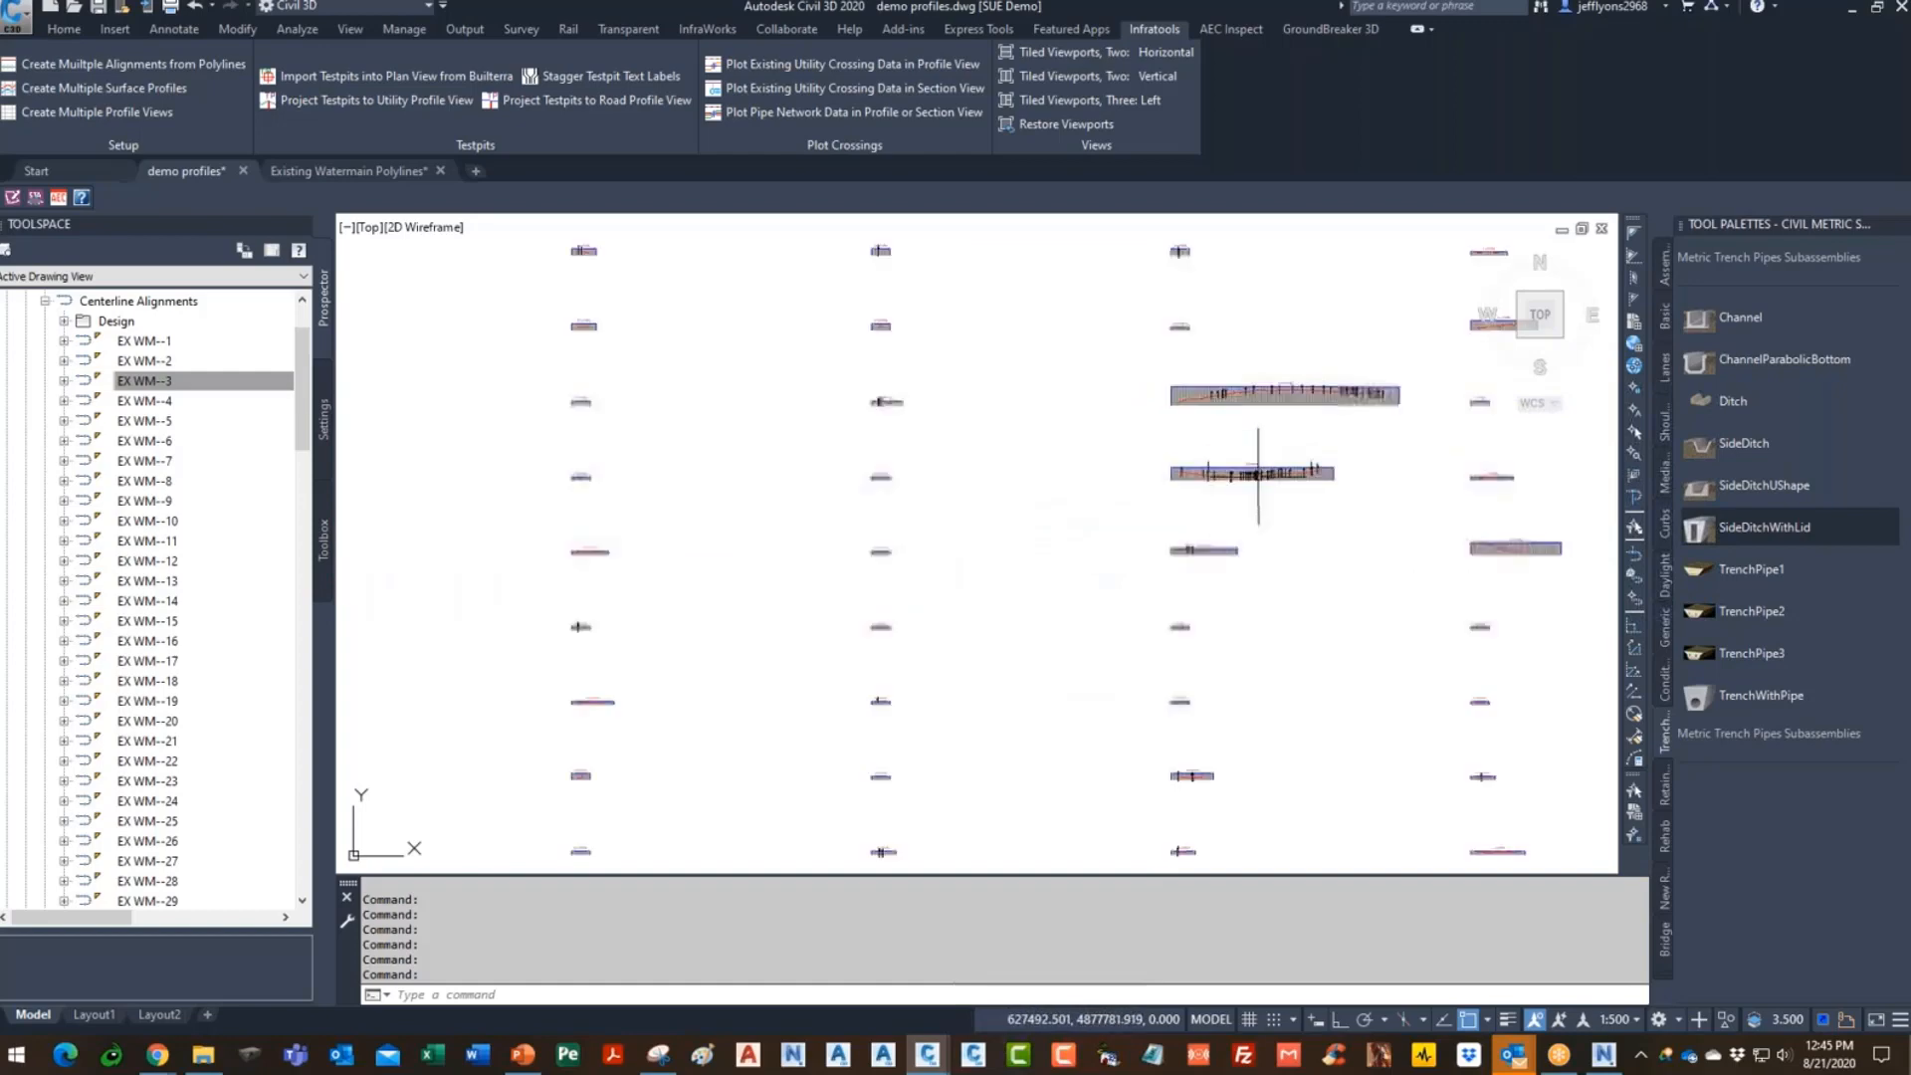
scroll(1244, 486, "down", 3)
scroll(1087, 660, "up", 3)
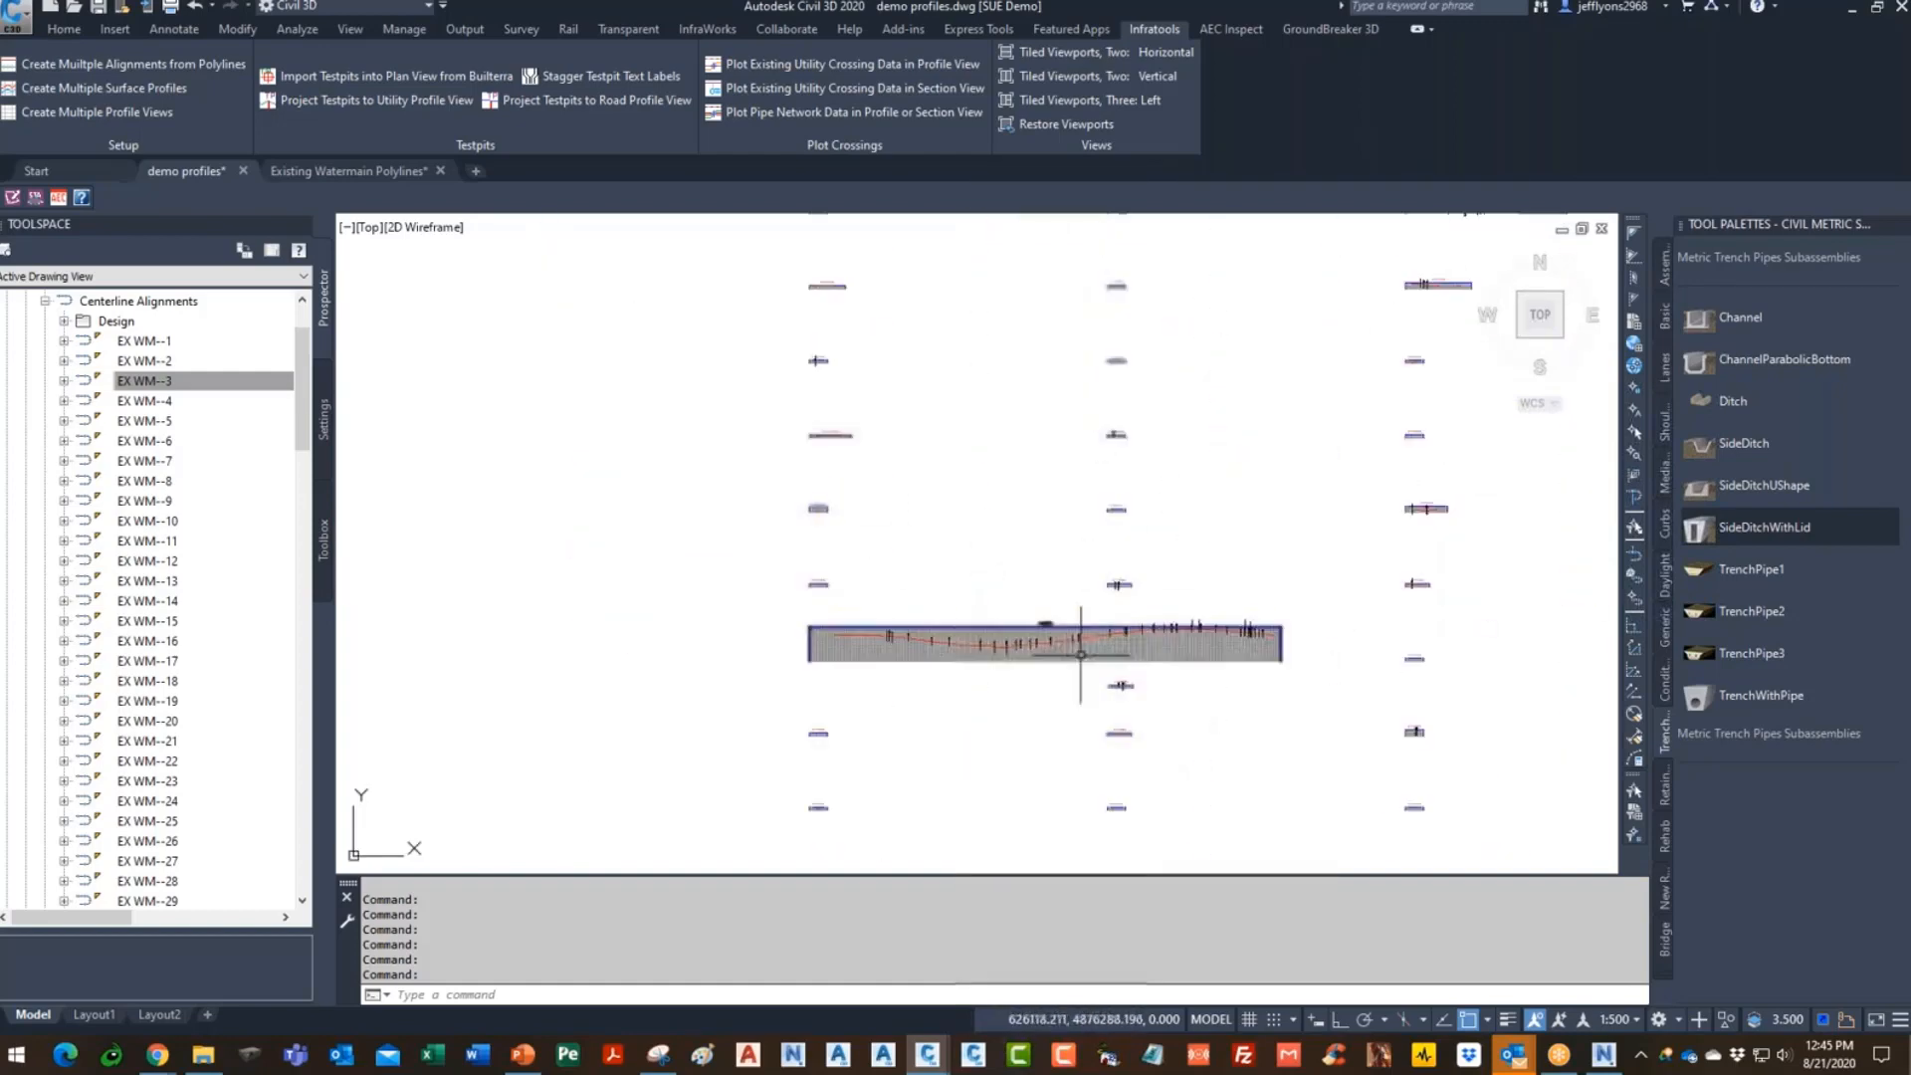
scroll(1051, 660, "up", 3)
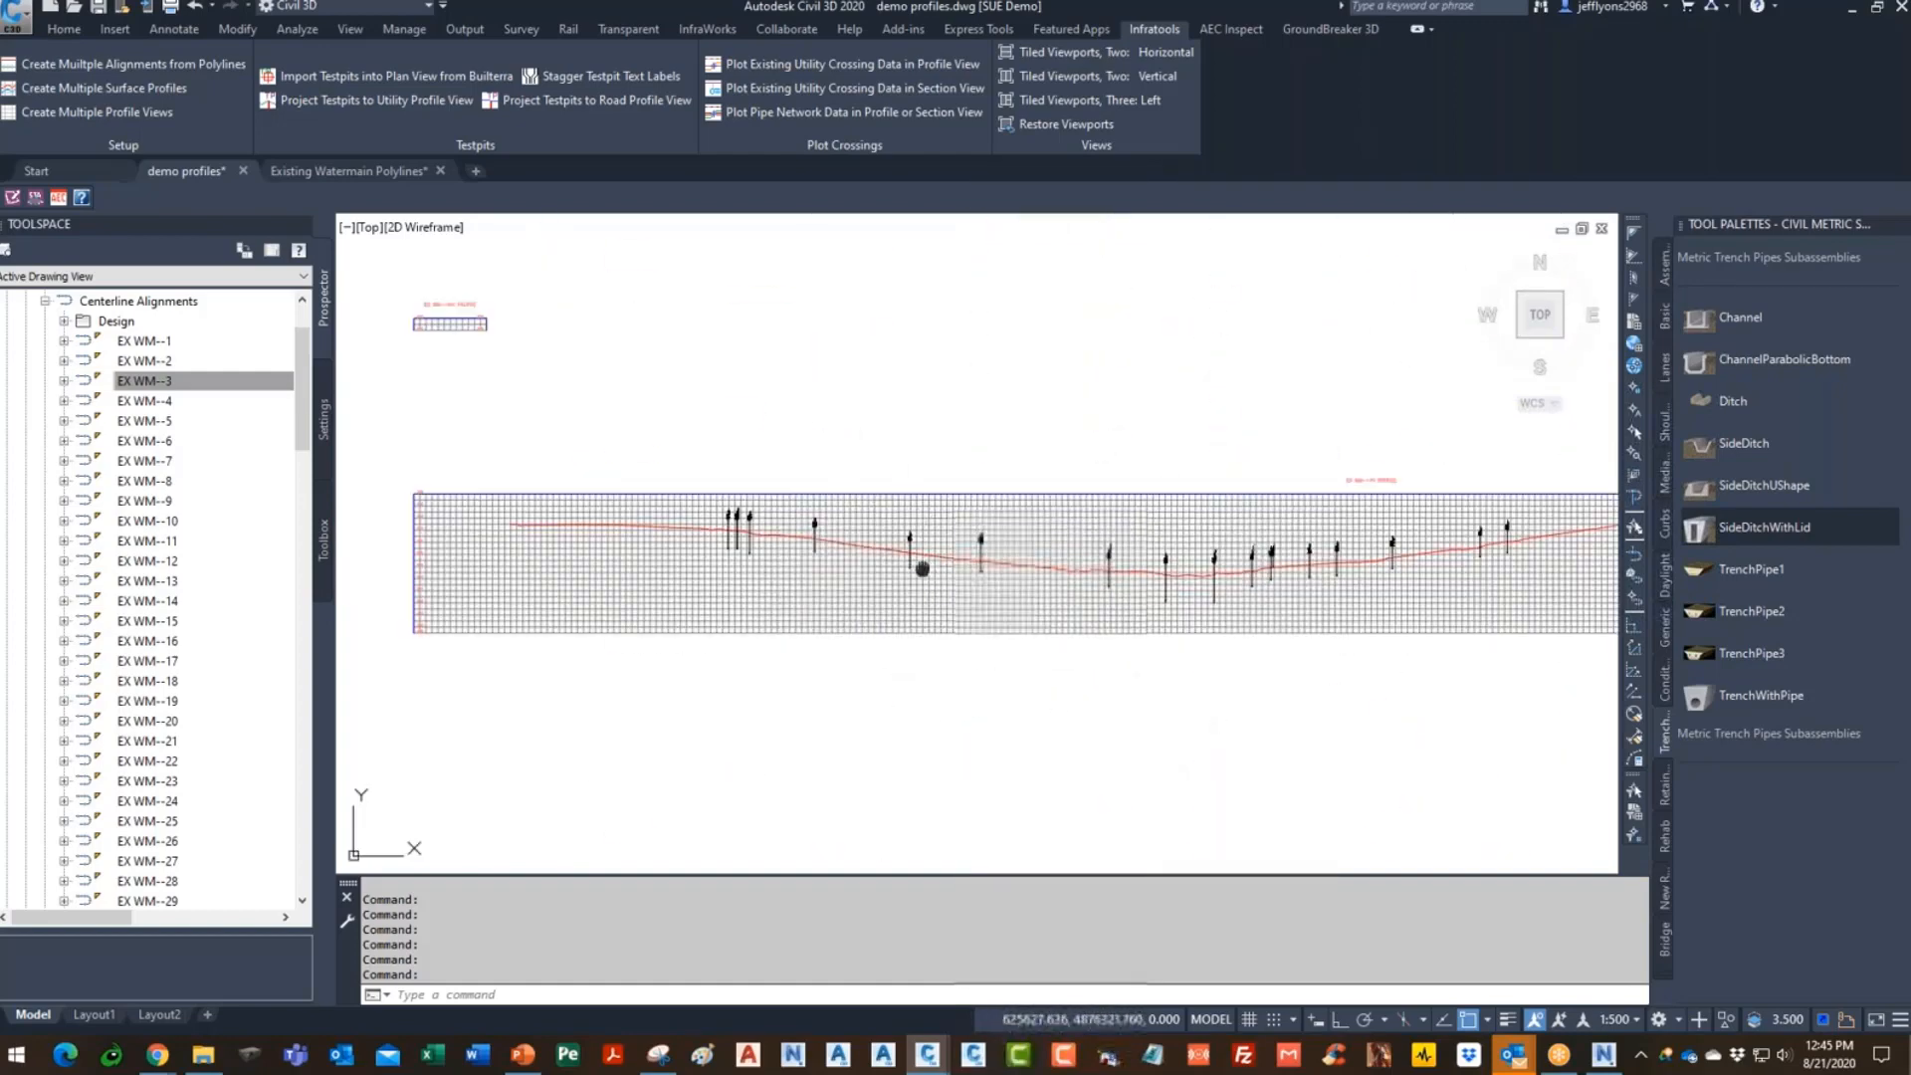
scroll(916, 598, "up", 2)
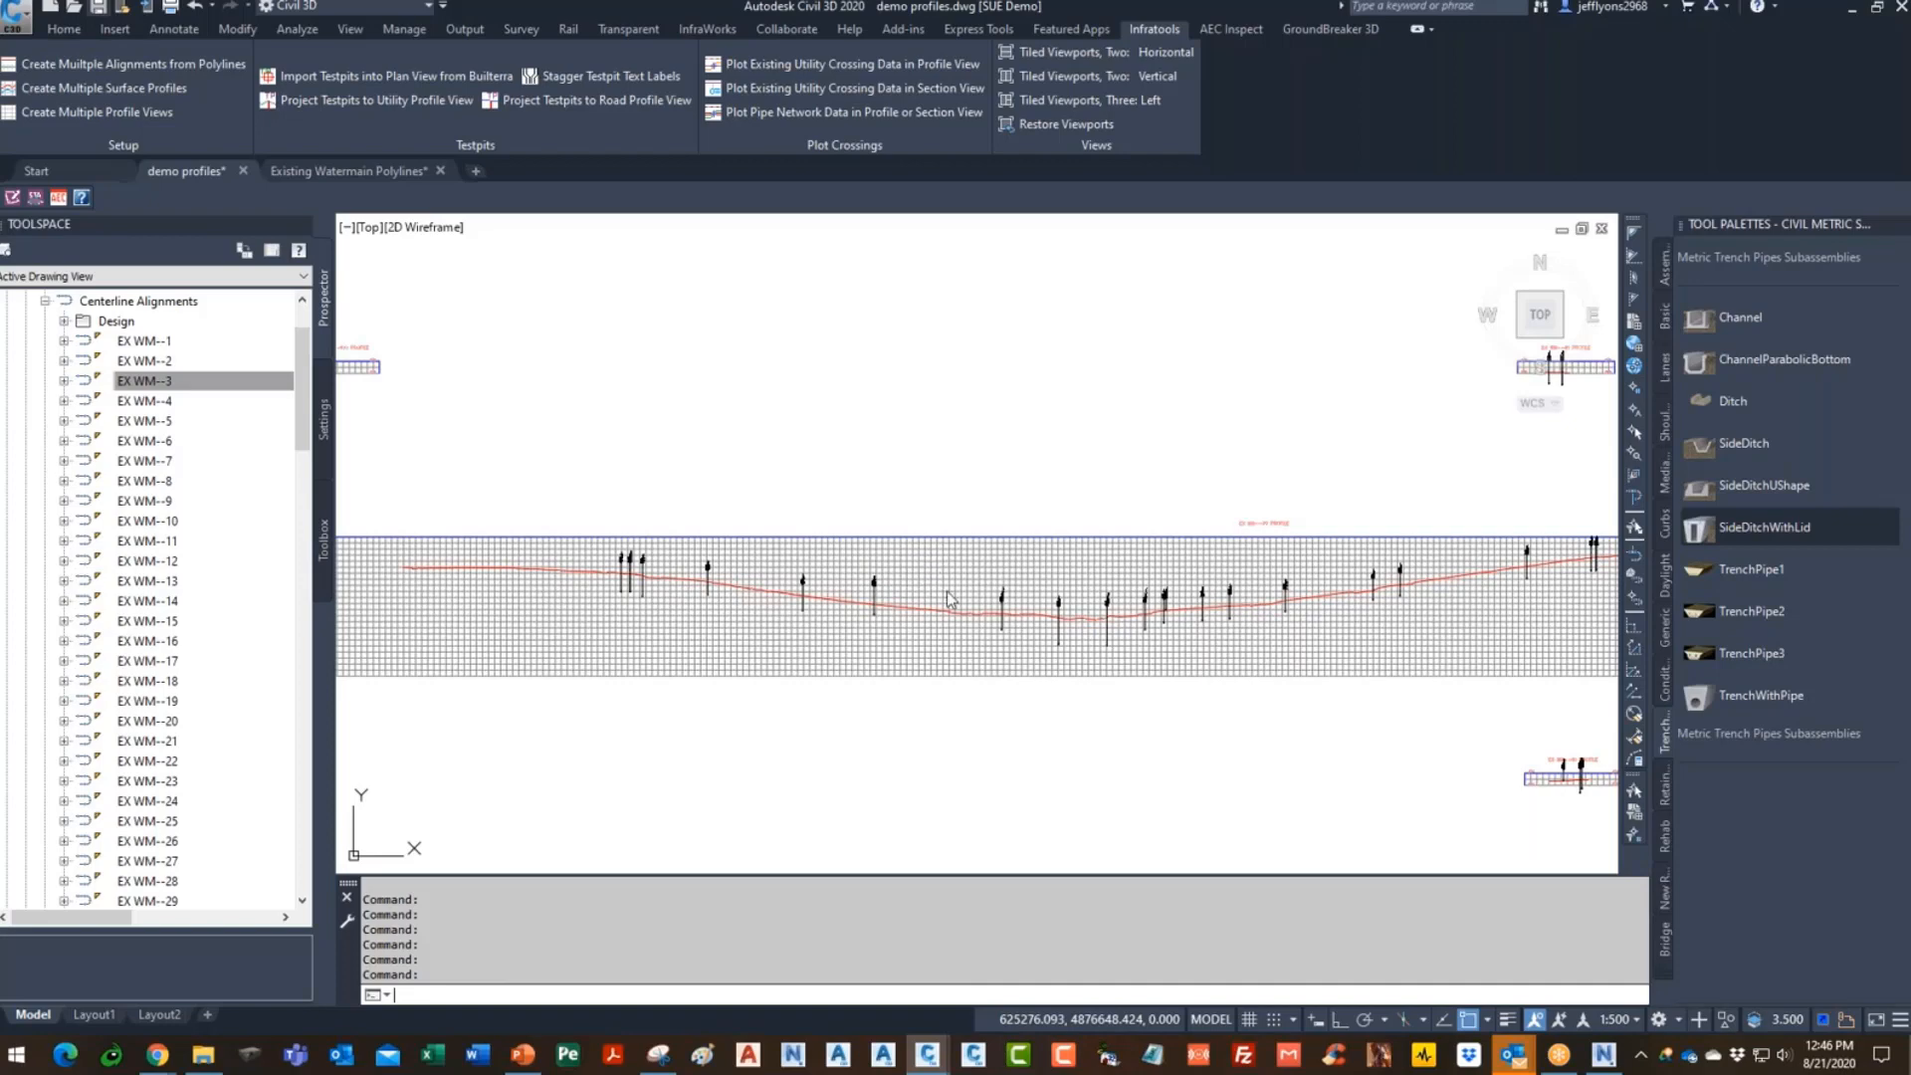
scroll(647, 572, "up", 8)
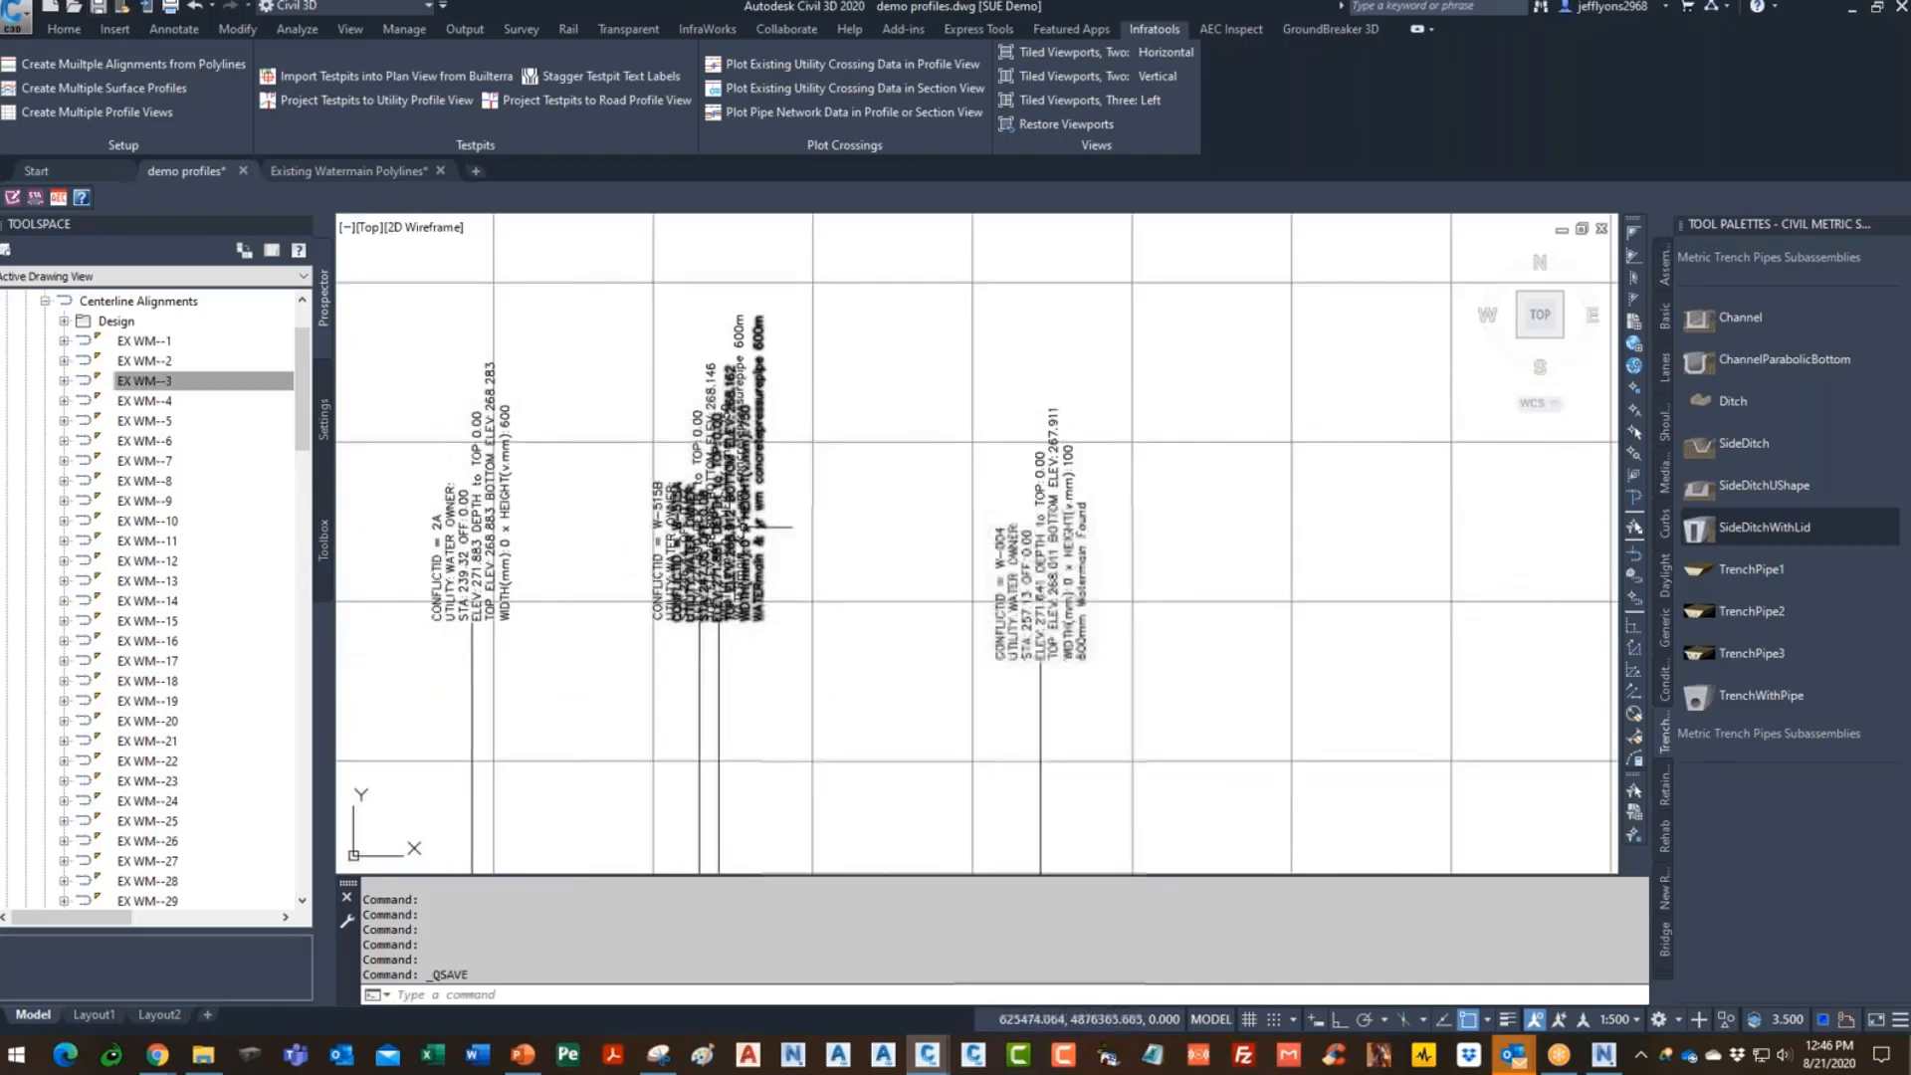
scroll(683, 303, "down", 6)
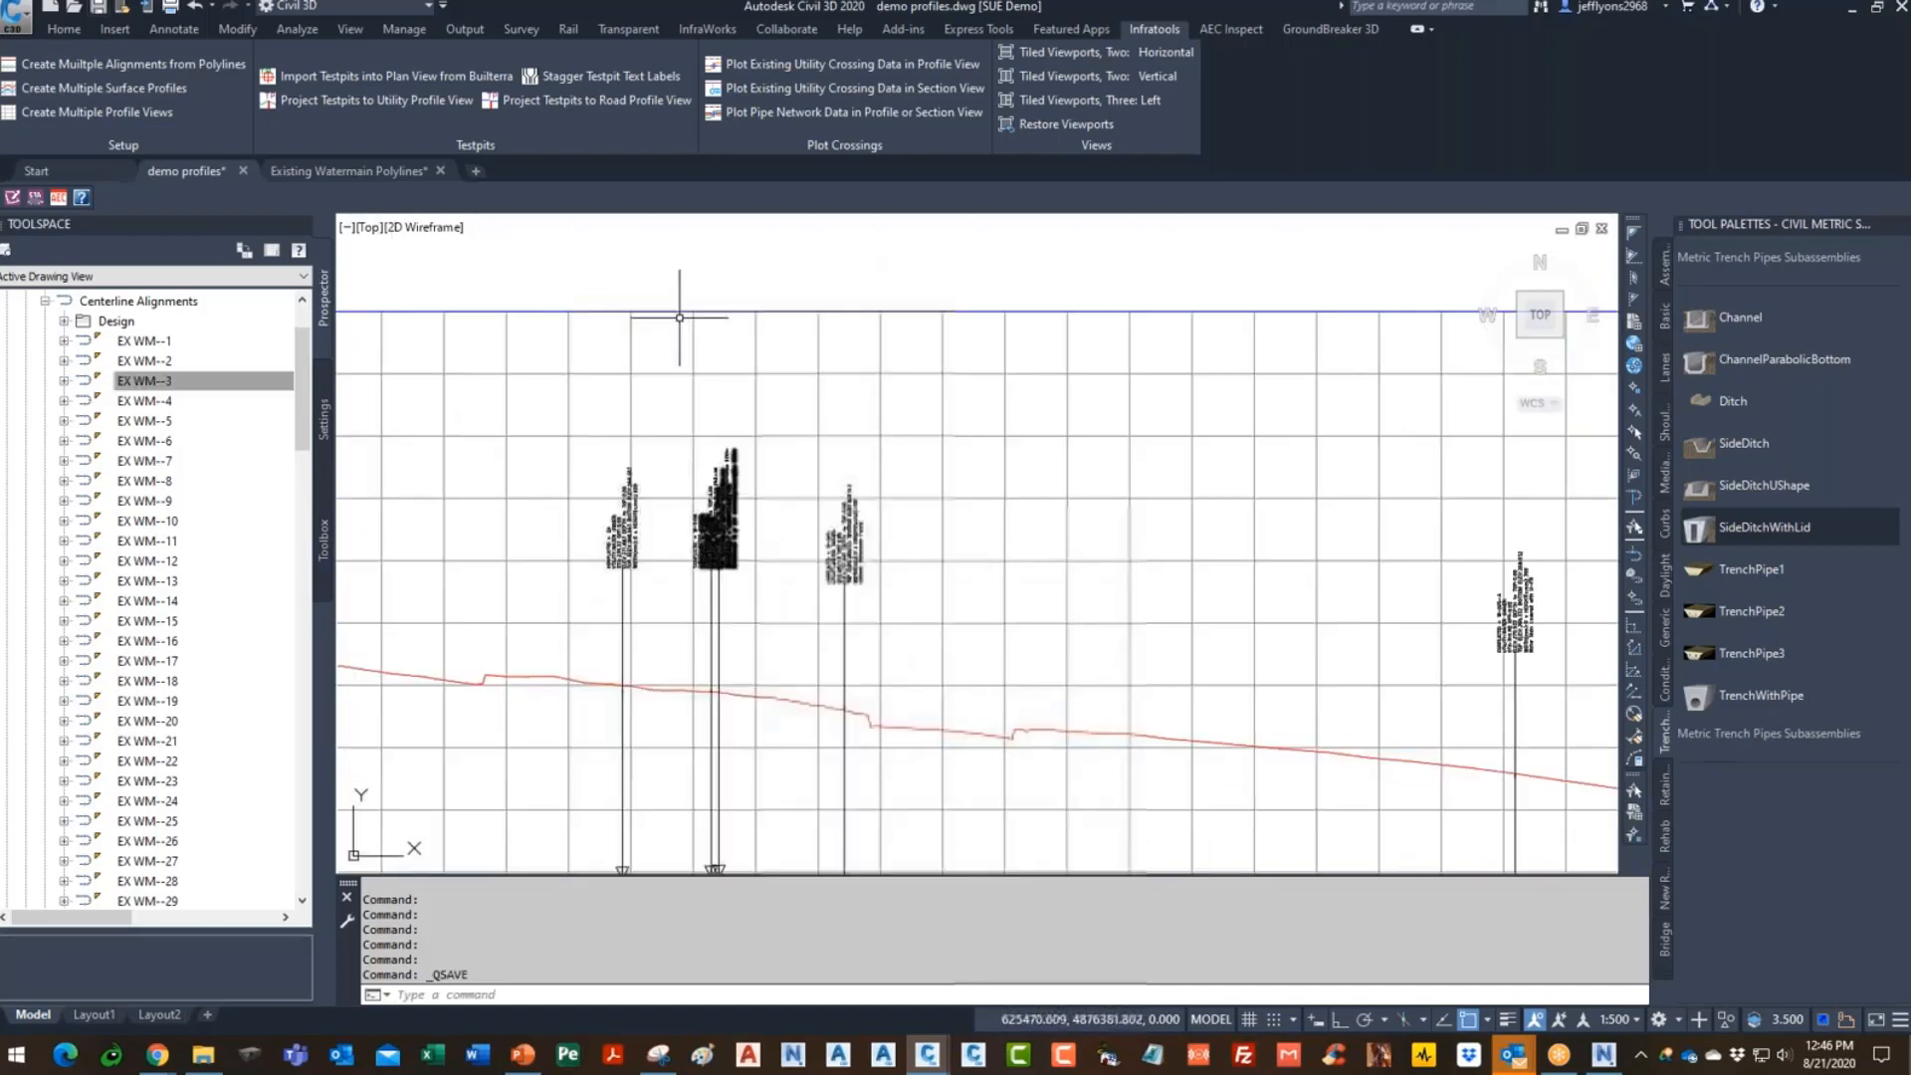
- Stagger the first two overlapping test-pit labels with Stagger Testpit Text Labels
left_click(605, 77)
left_click(808, 439)
left_click(721, 397)
key("Return")
scroll(678, 374, "up", 4)
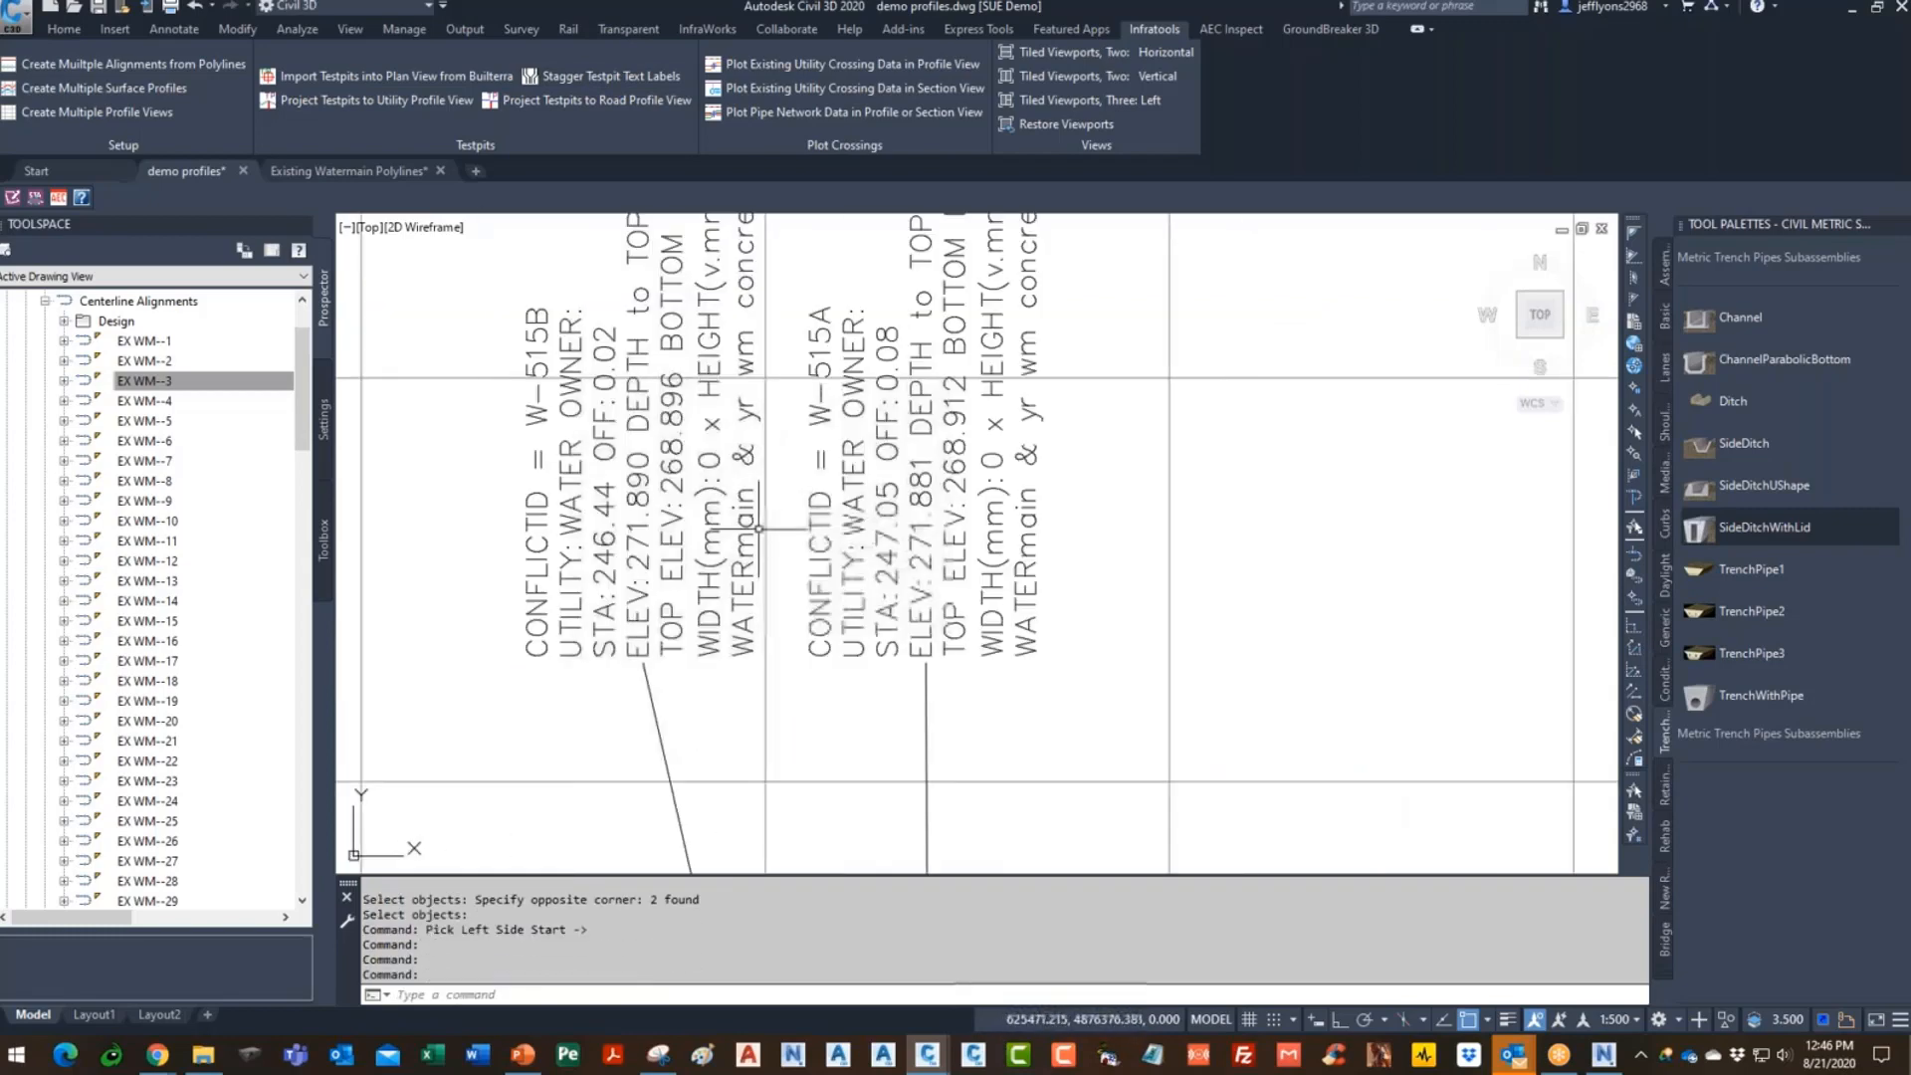
scroll(671, 433, "down", 6)
scroll(686, 472, "down", 6)
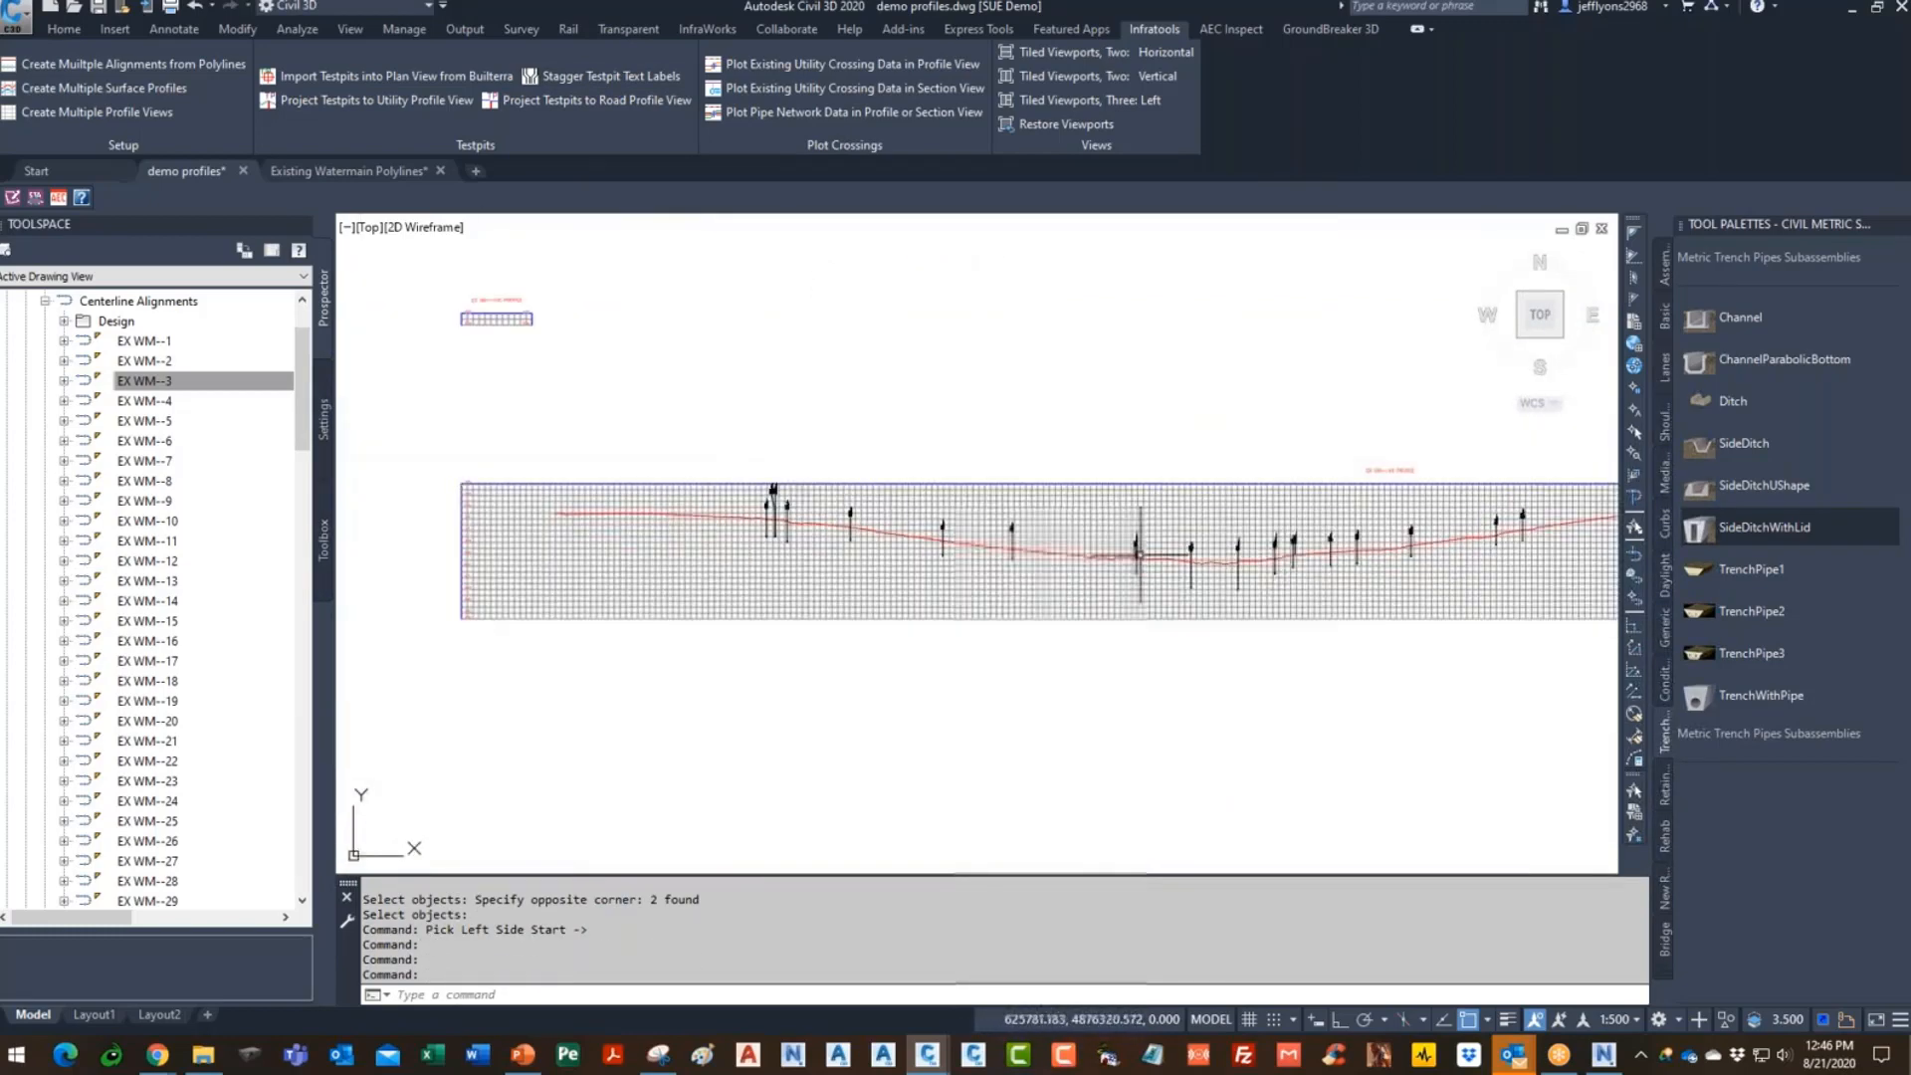
scroll(1328, 567, "up", 6)
- Stagger the next test-pit label cluster, fanning it out from the left
middle_click_drag(1494, 474, 1112, 575)
scroll(1113, 571, "up", 6)
key("Return")
left_click(1124, 439)
left_click(936, 425)
key("Return")
left_click(974, 420)
scroll(1002, 334, "up", 6)
scroll(946, 398, "down", 12)
scroll(1161, 476, "up", 2)
scroll(838, 530, "down", 4)
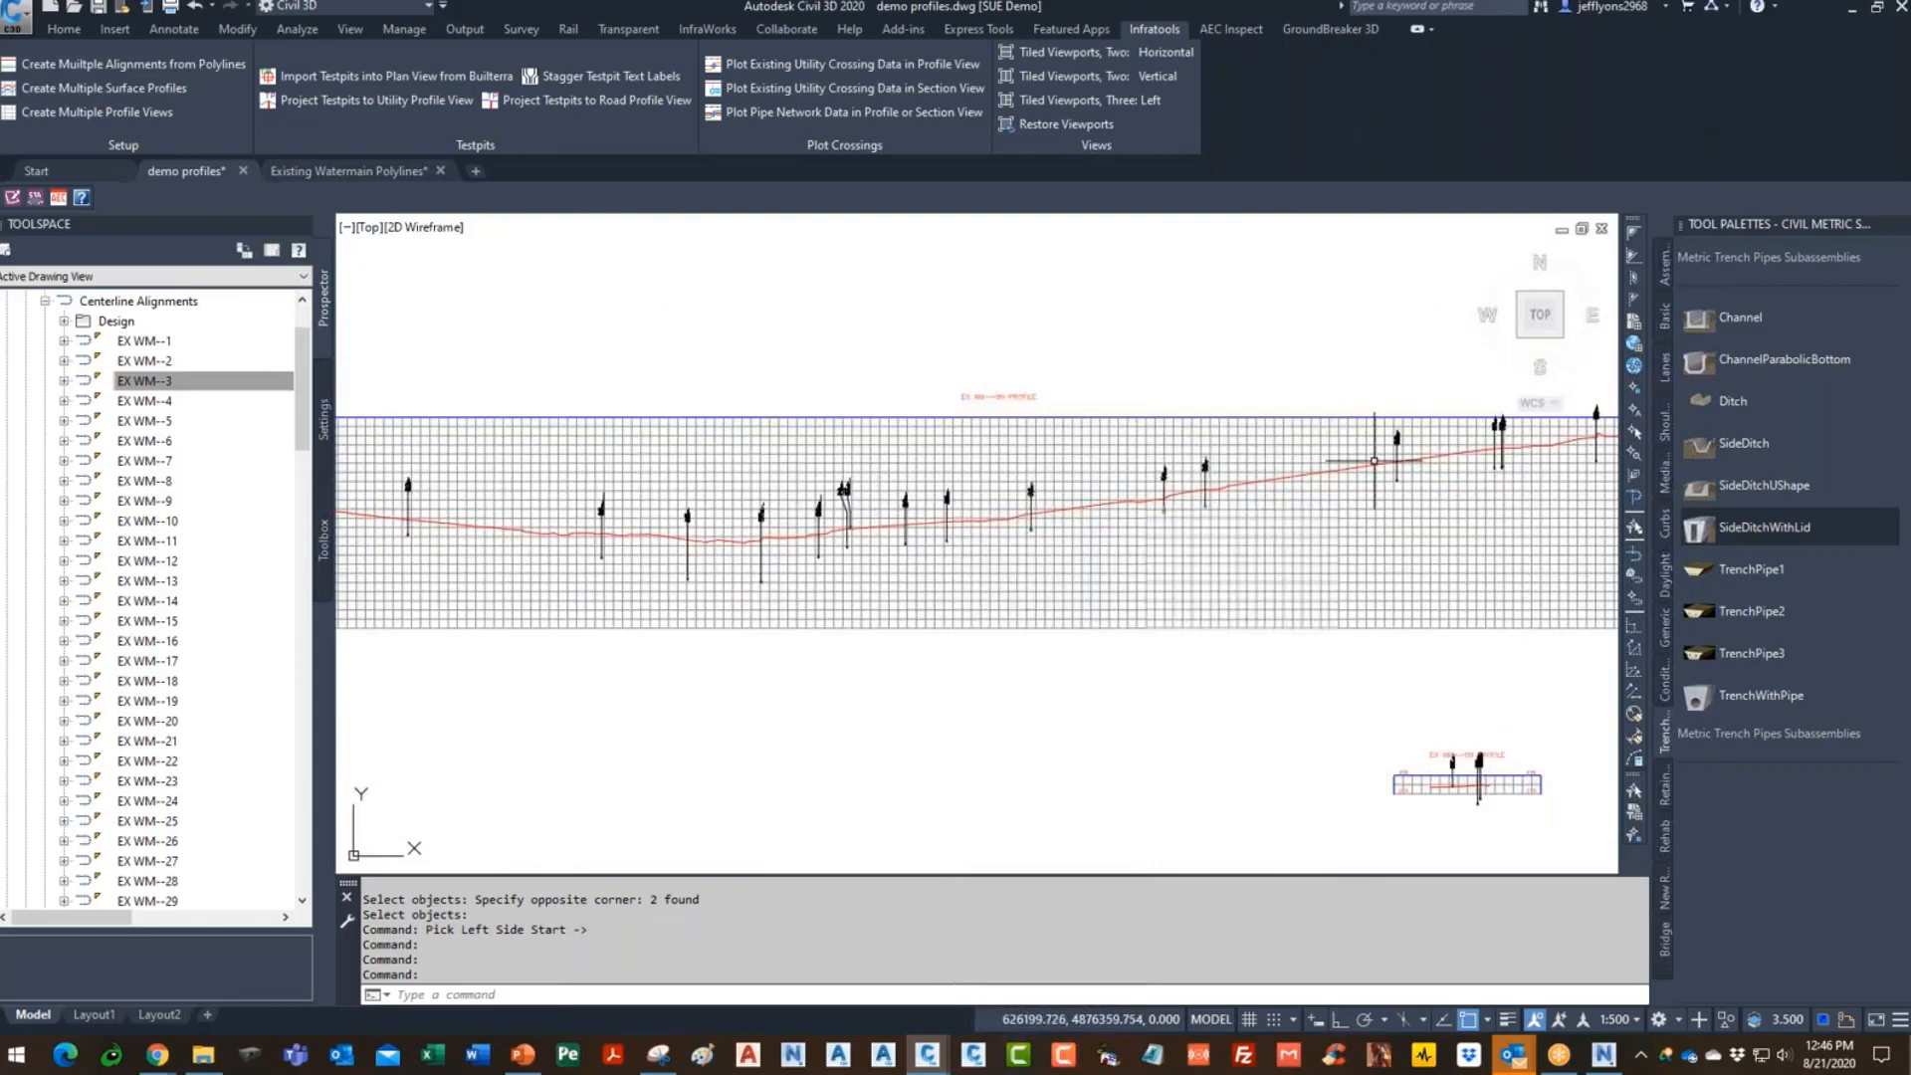
- Stagger another overlapping label cluster further along the profile, starting from the left
middle_click_drag(1471, 444, 882, 585)
scroll(1099, 558, "up", 10)
key("Return")
left_click(956, 393)
left_click(688, 454)
key("Return")
left_click(686, 464)
scroll(610, 478, "down", 8)
scroll(1110, 465, "up", 5)
- Fan out the ten clustered labels on the right above the profile and review the result
key("Return")
left_click(1110, 414)
left_click(725, 475)
key("Return")
left_click(840, 400)
scroll(1095, 567, "up", 6)
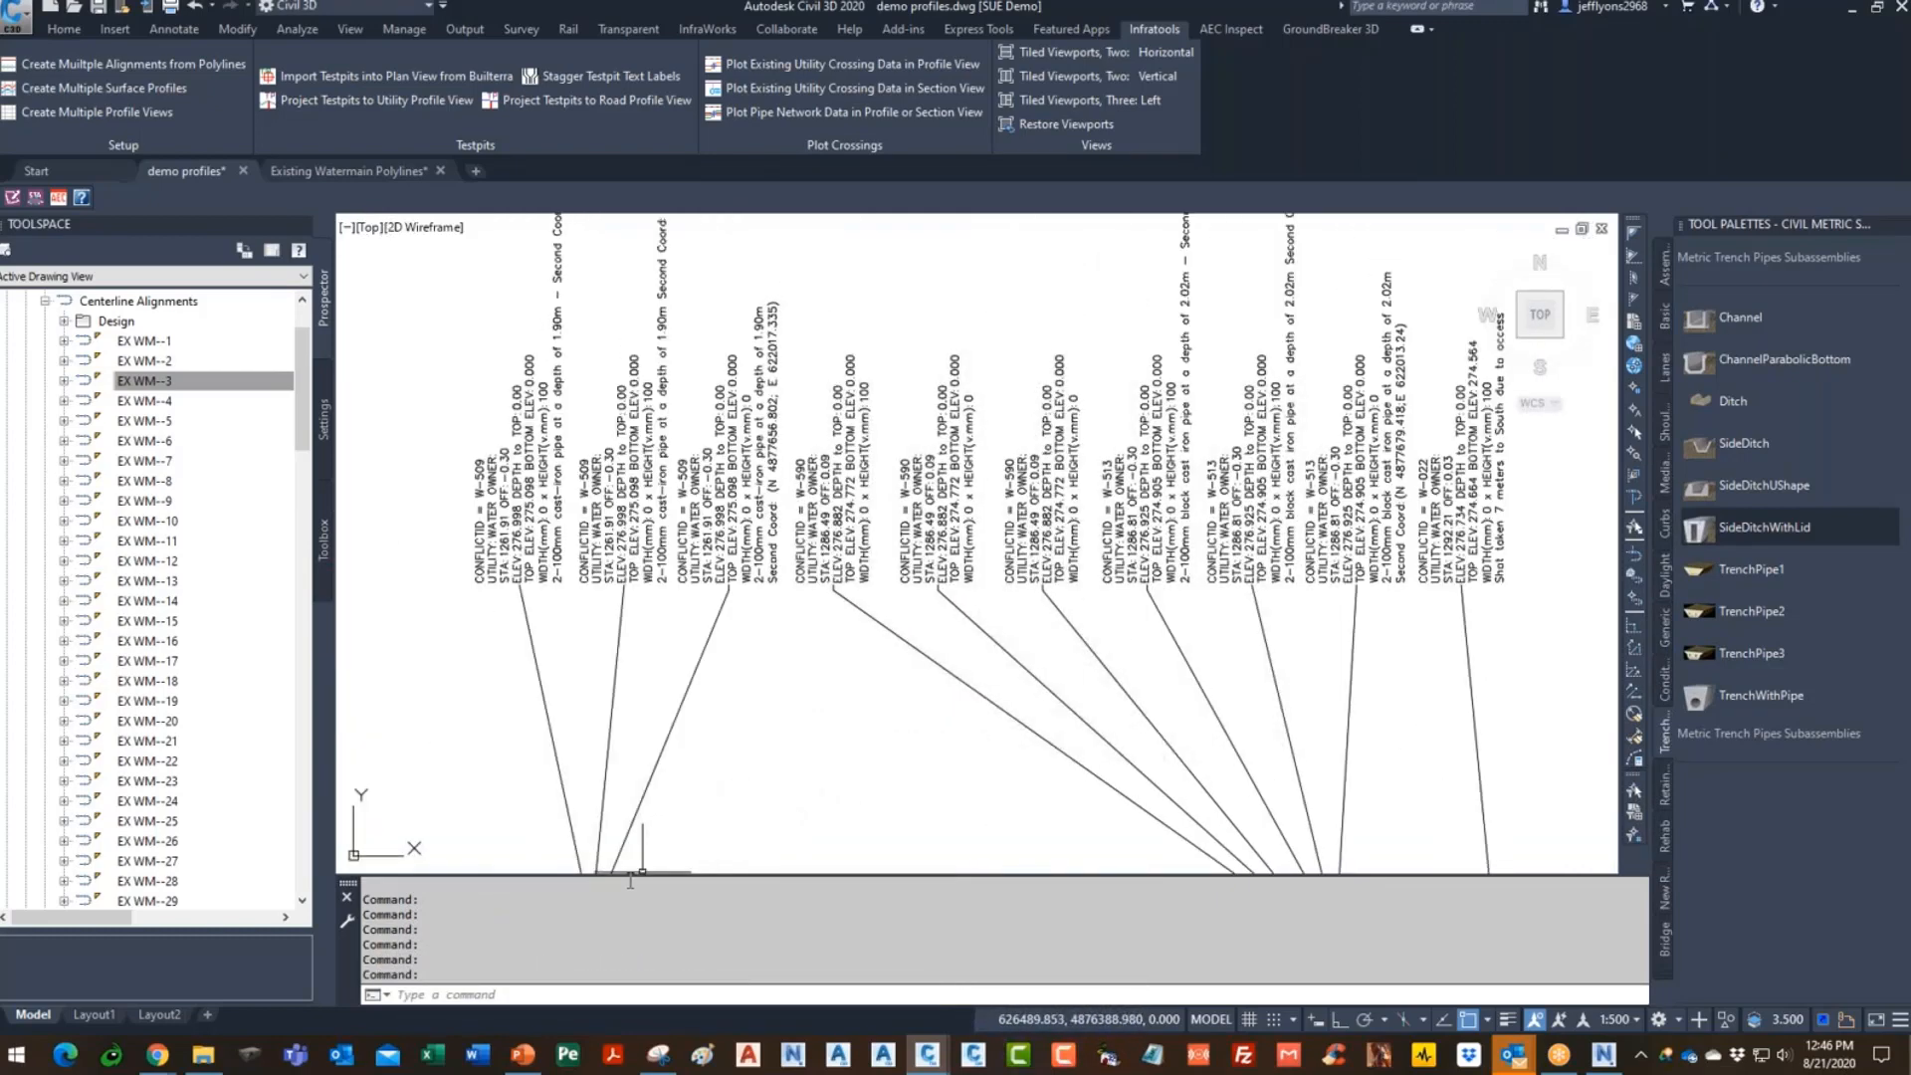
scroll(954, 645, "down", 5)
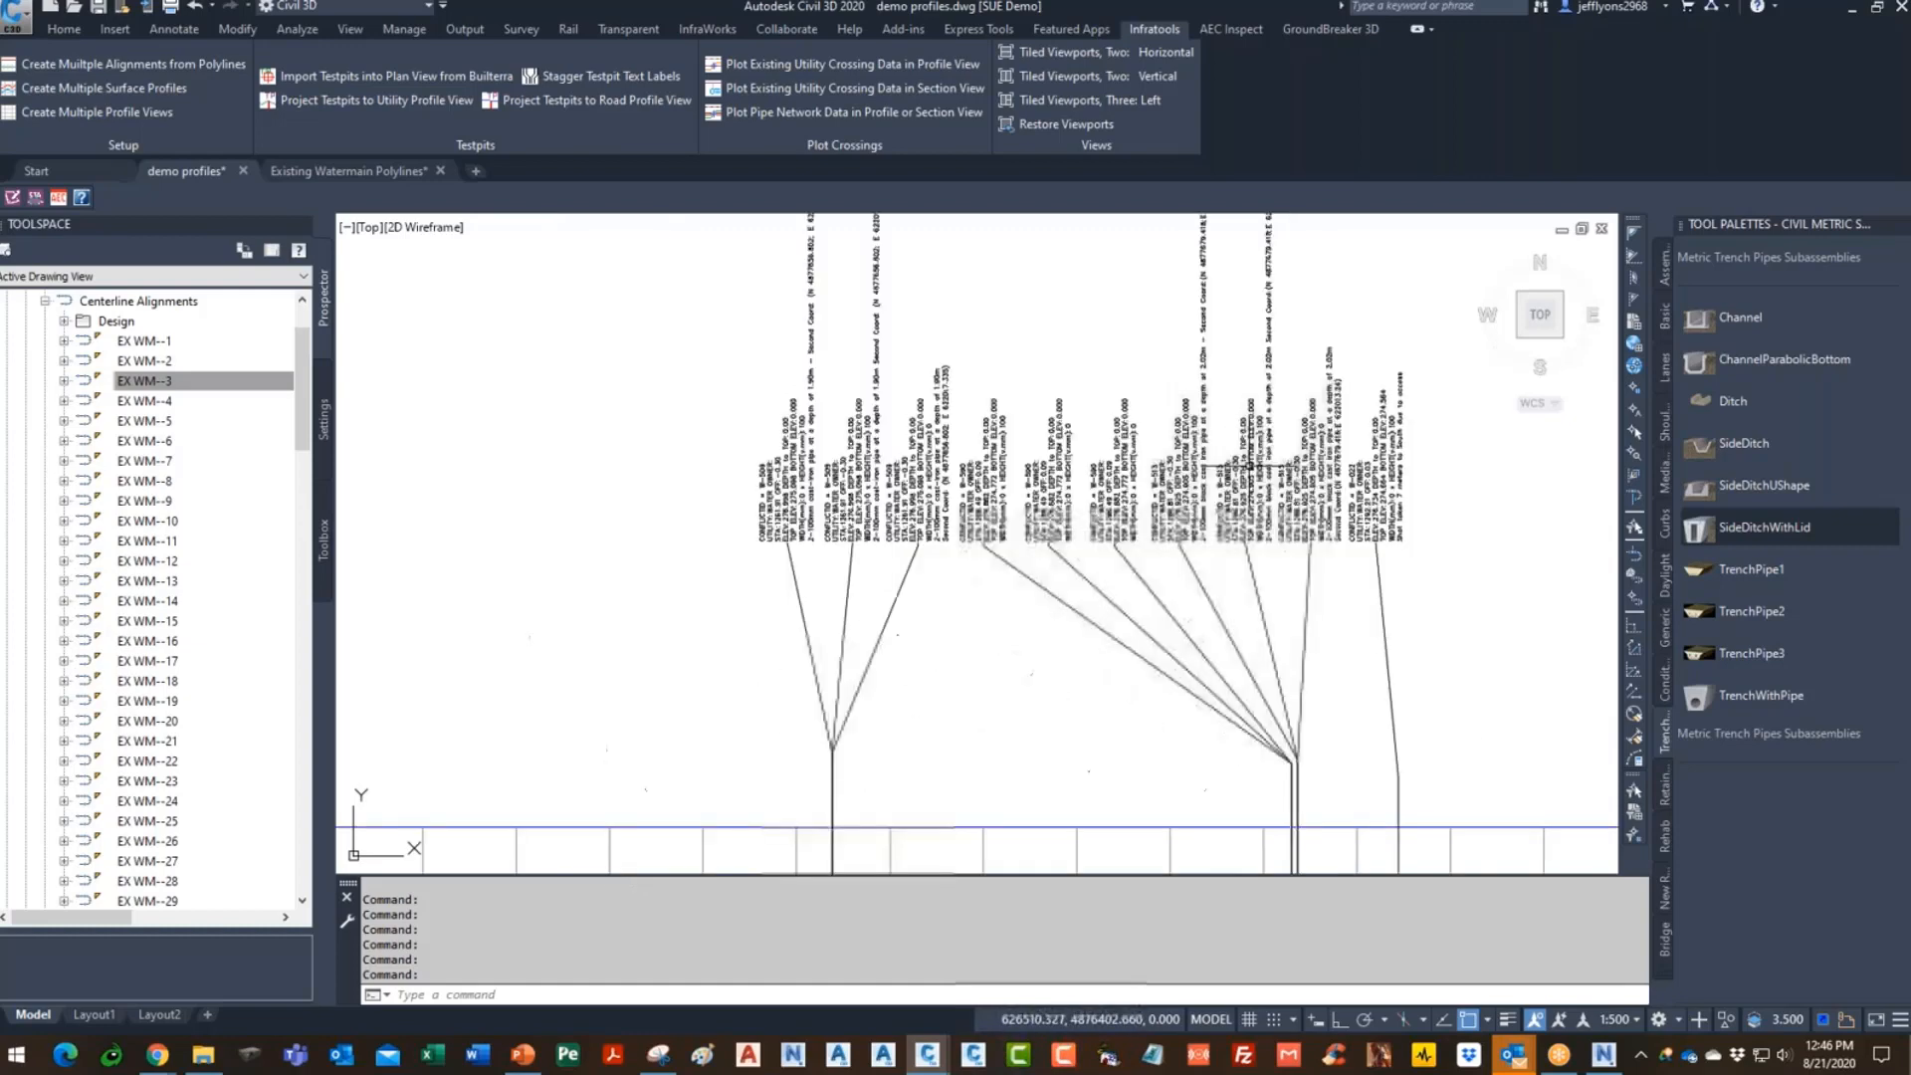
scroll(1404, 683, "down", 2)
scroll(1404, 682, "down", 2)
scroll(1154, 677, "up", 5)
scroll(804, 645, "up", 3)
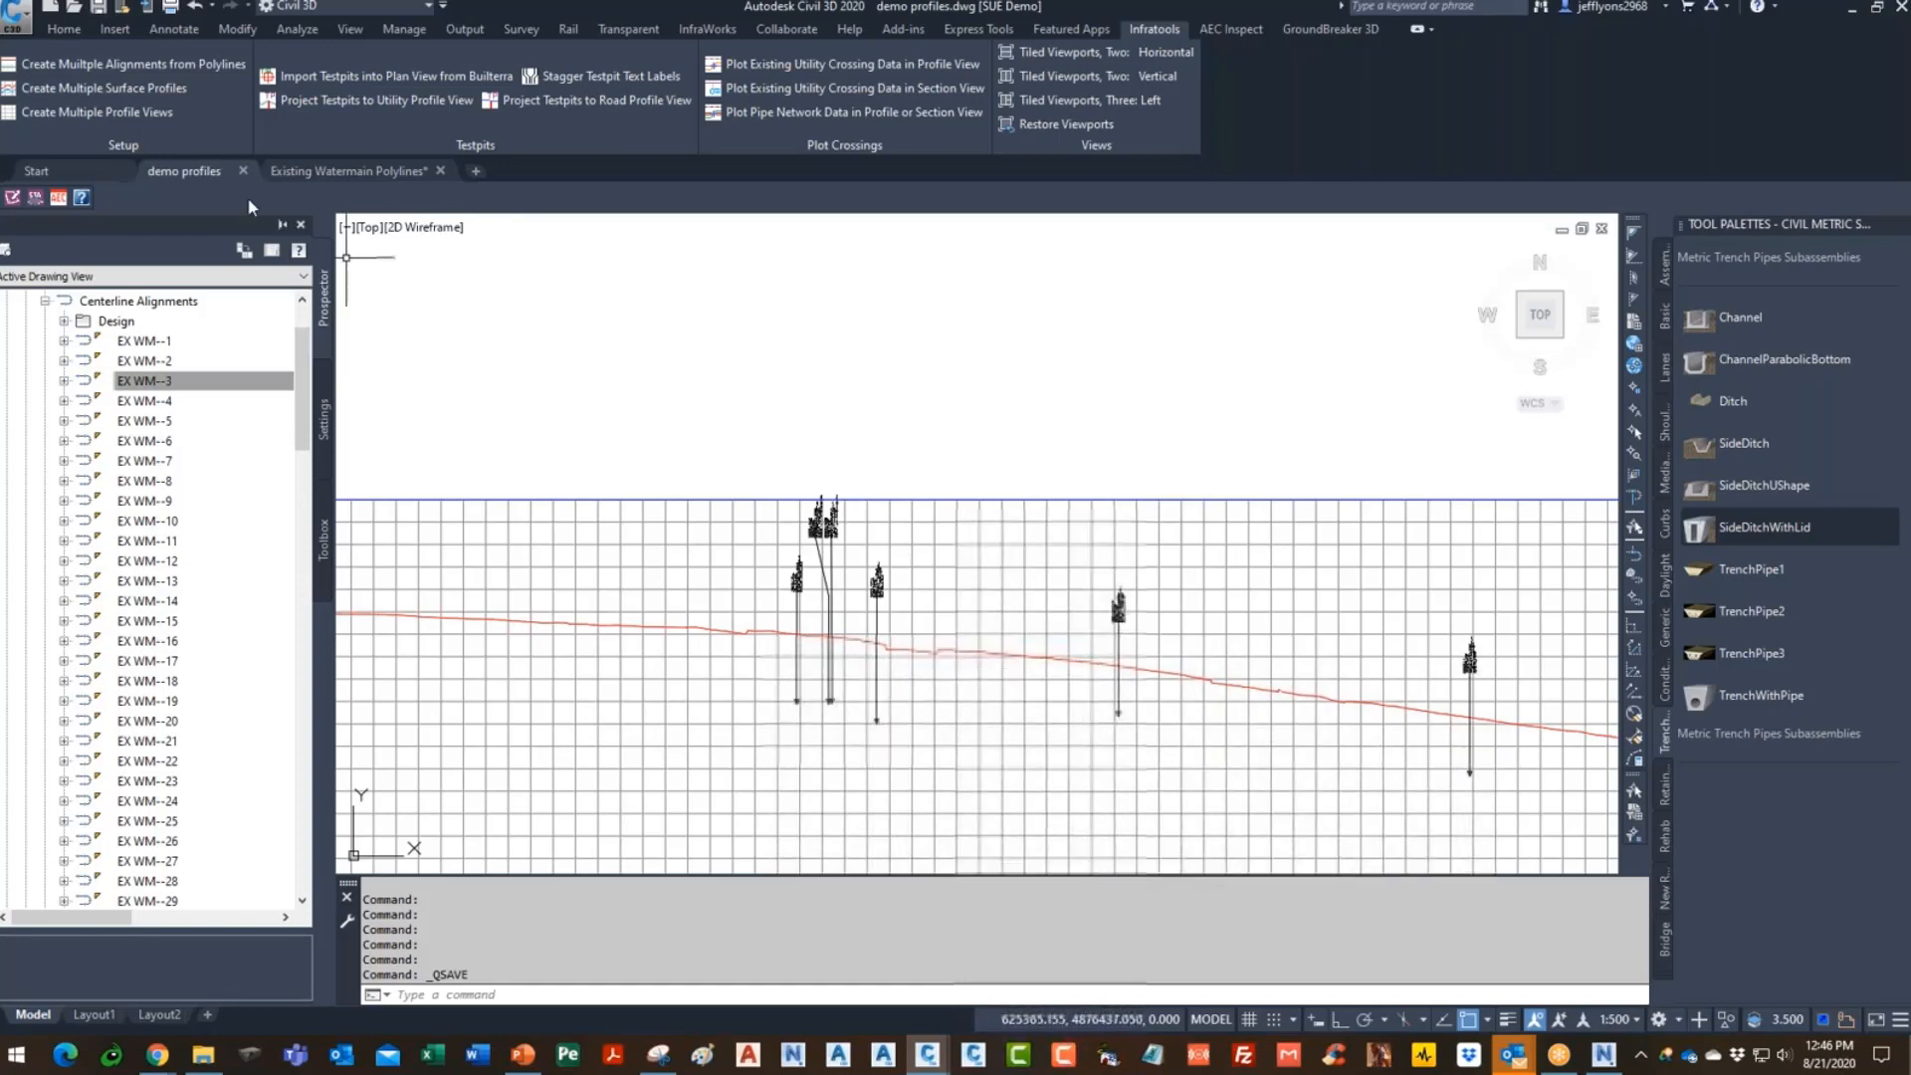
left_click(756, 500)
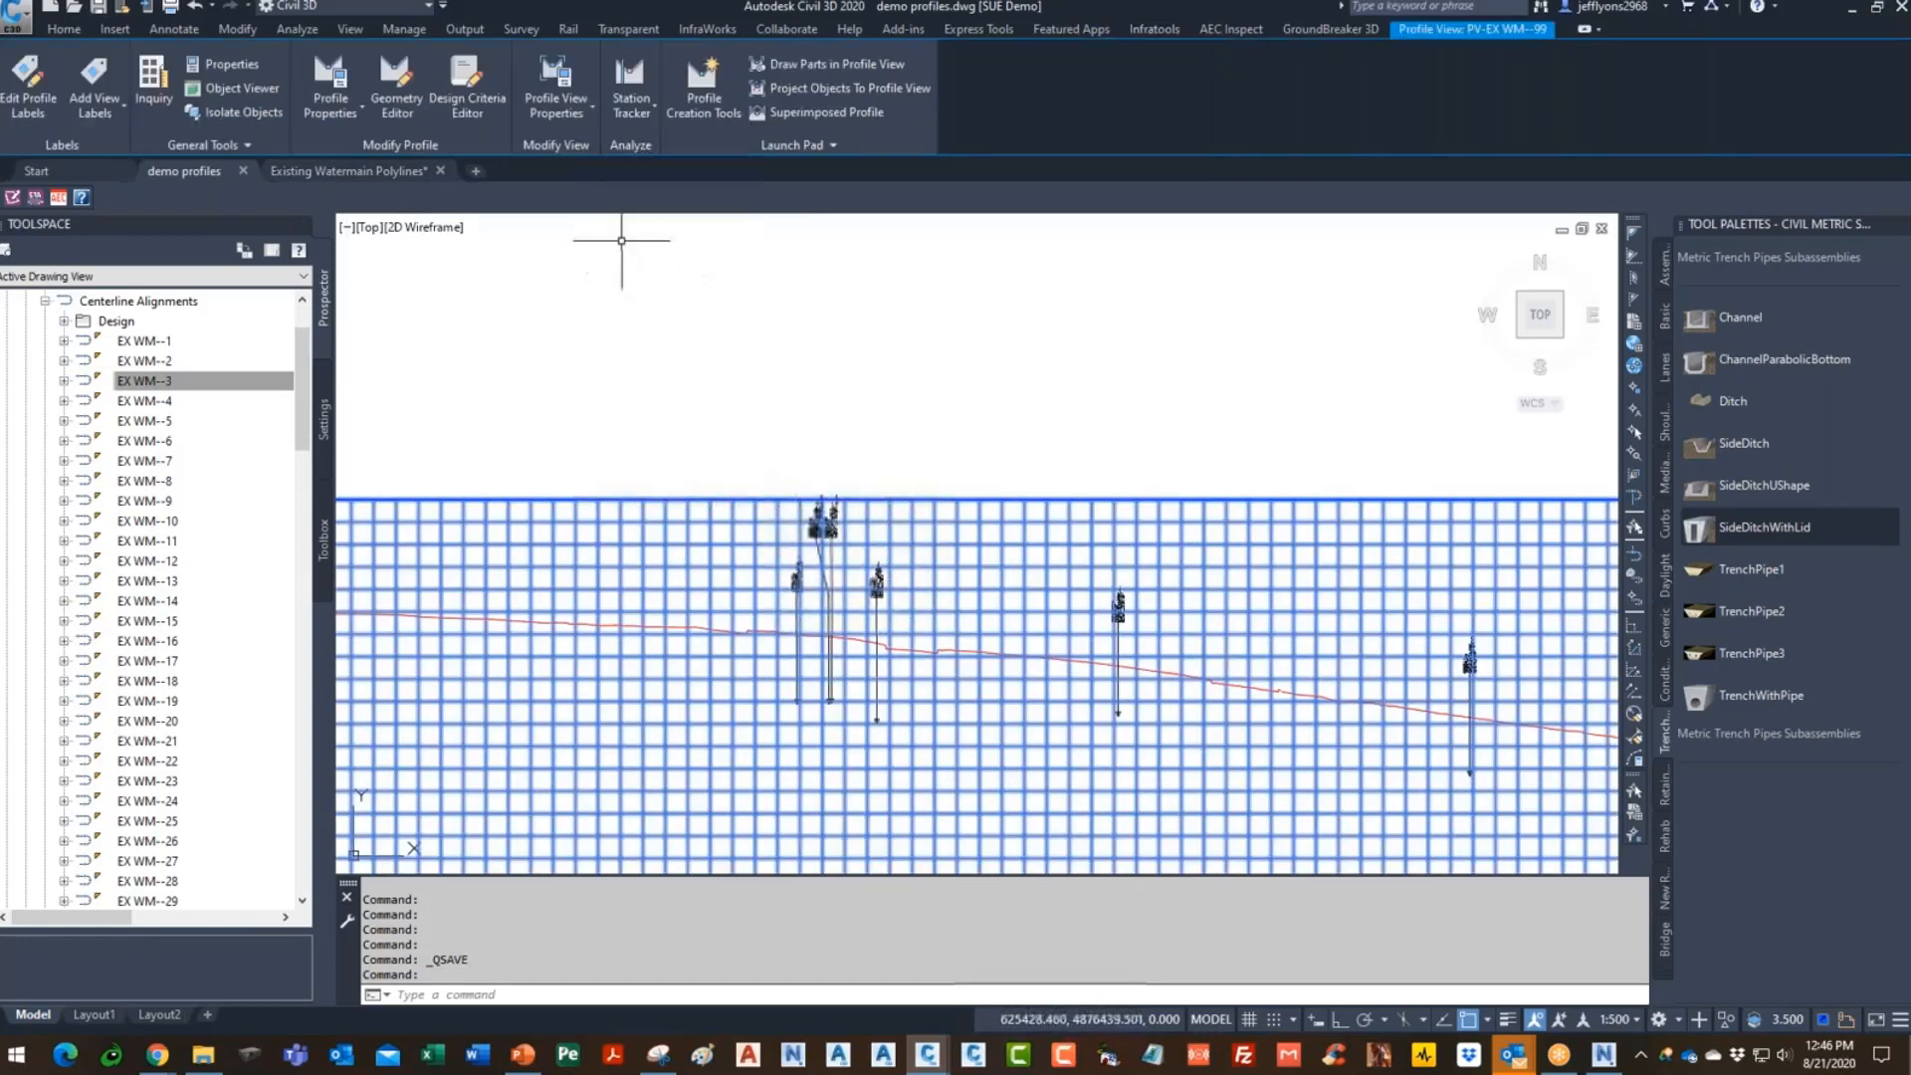
- Create a hand-drawn profile 'ex wm-99-TOP' on the EX WM--99 profile view with _No Labels
key("Escape")
key("Escape")
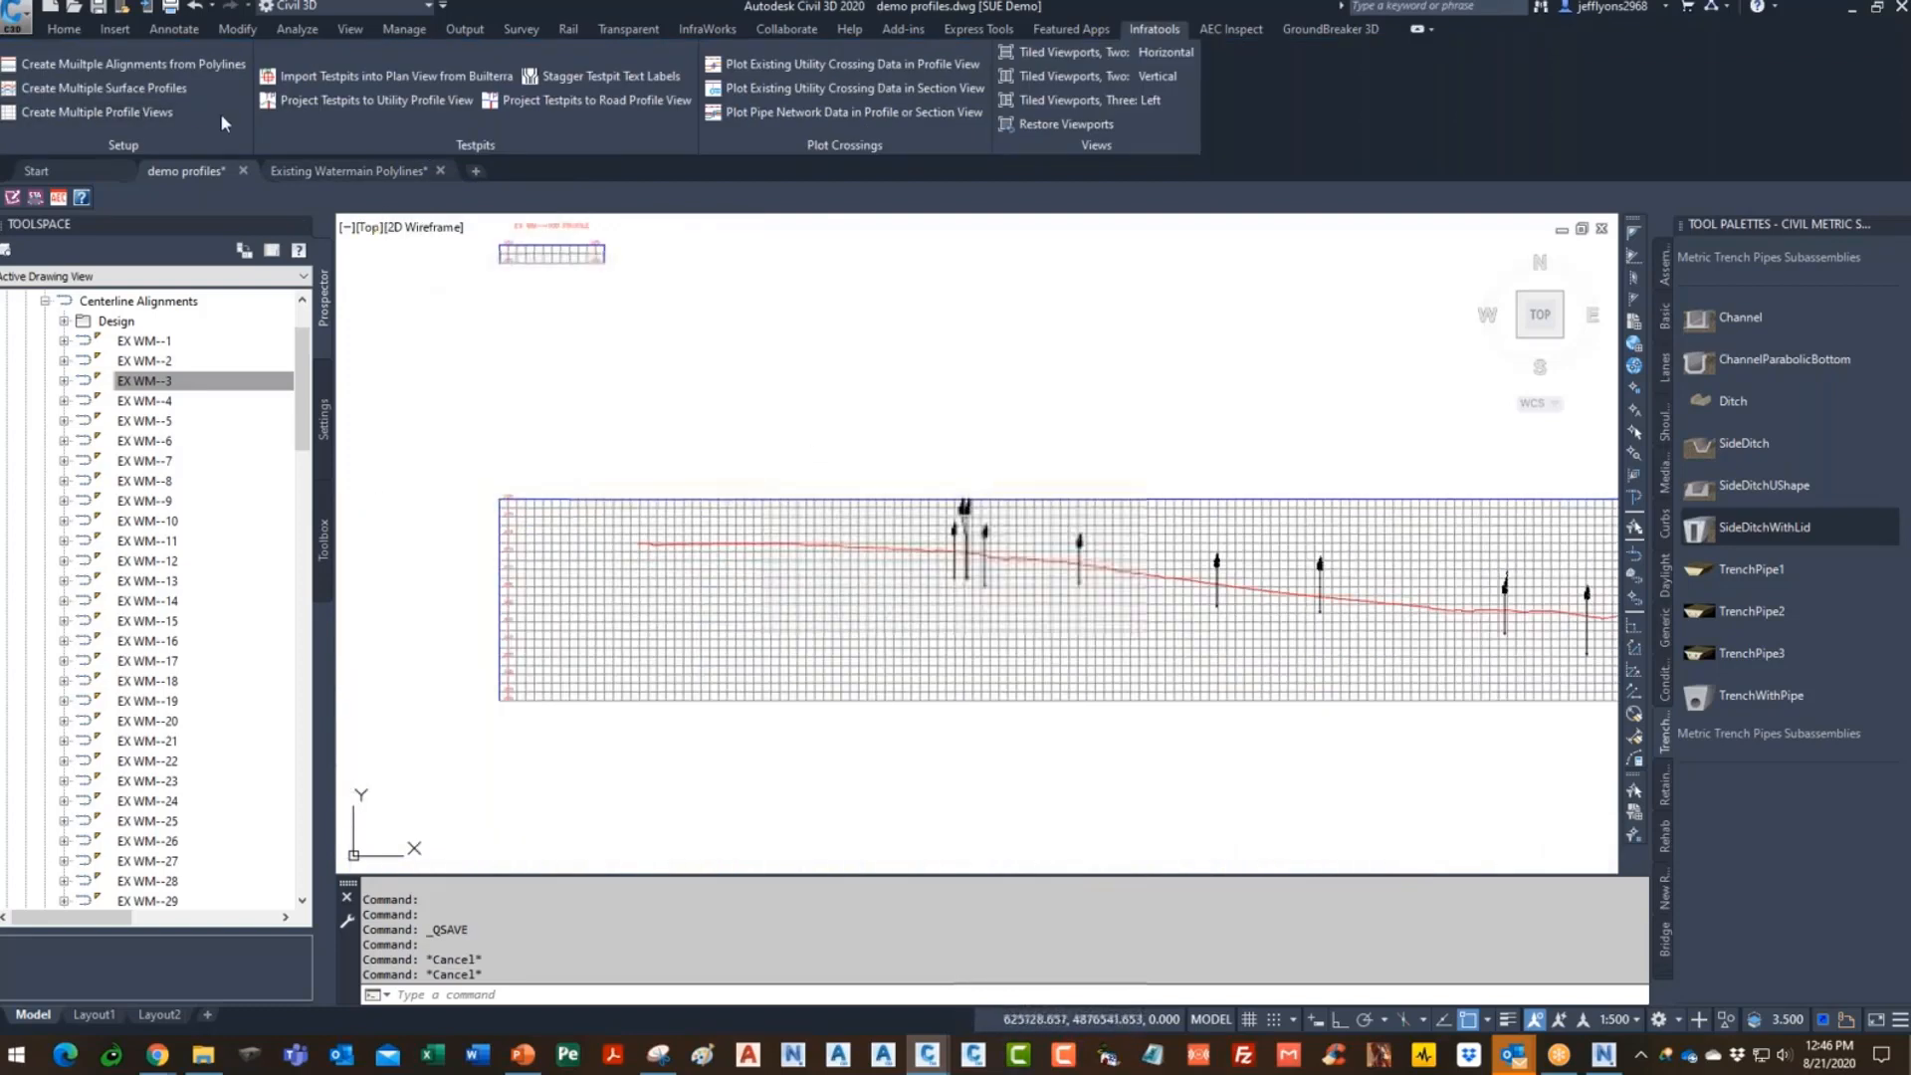
left_click(64, 30)
left_click(409, 87)
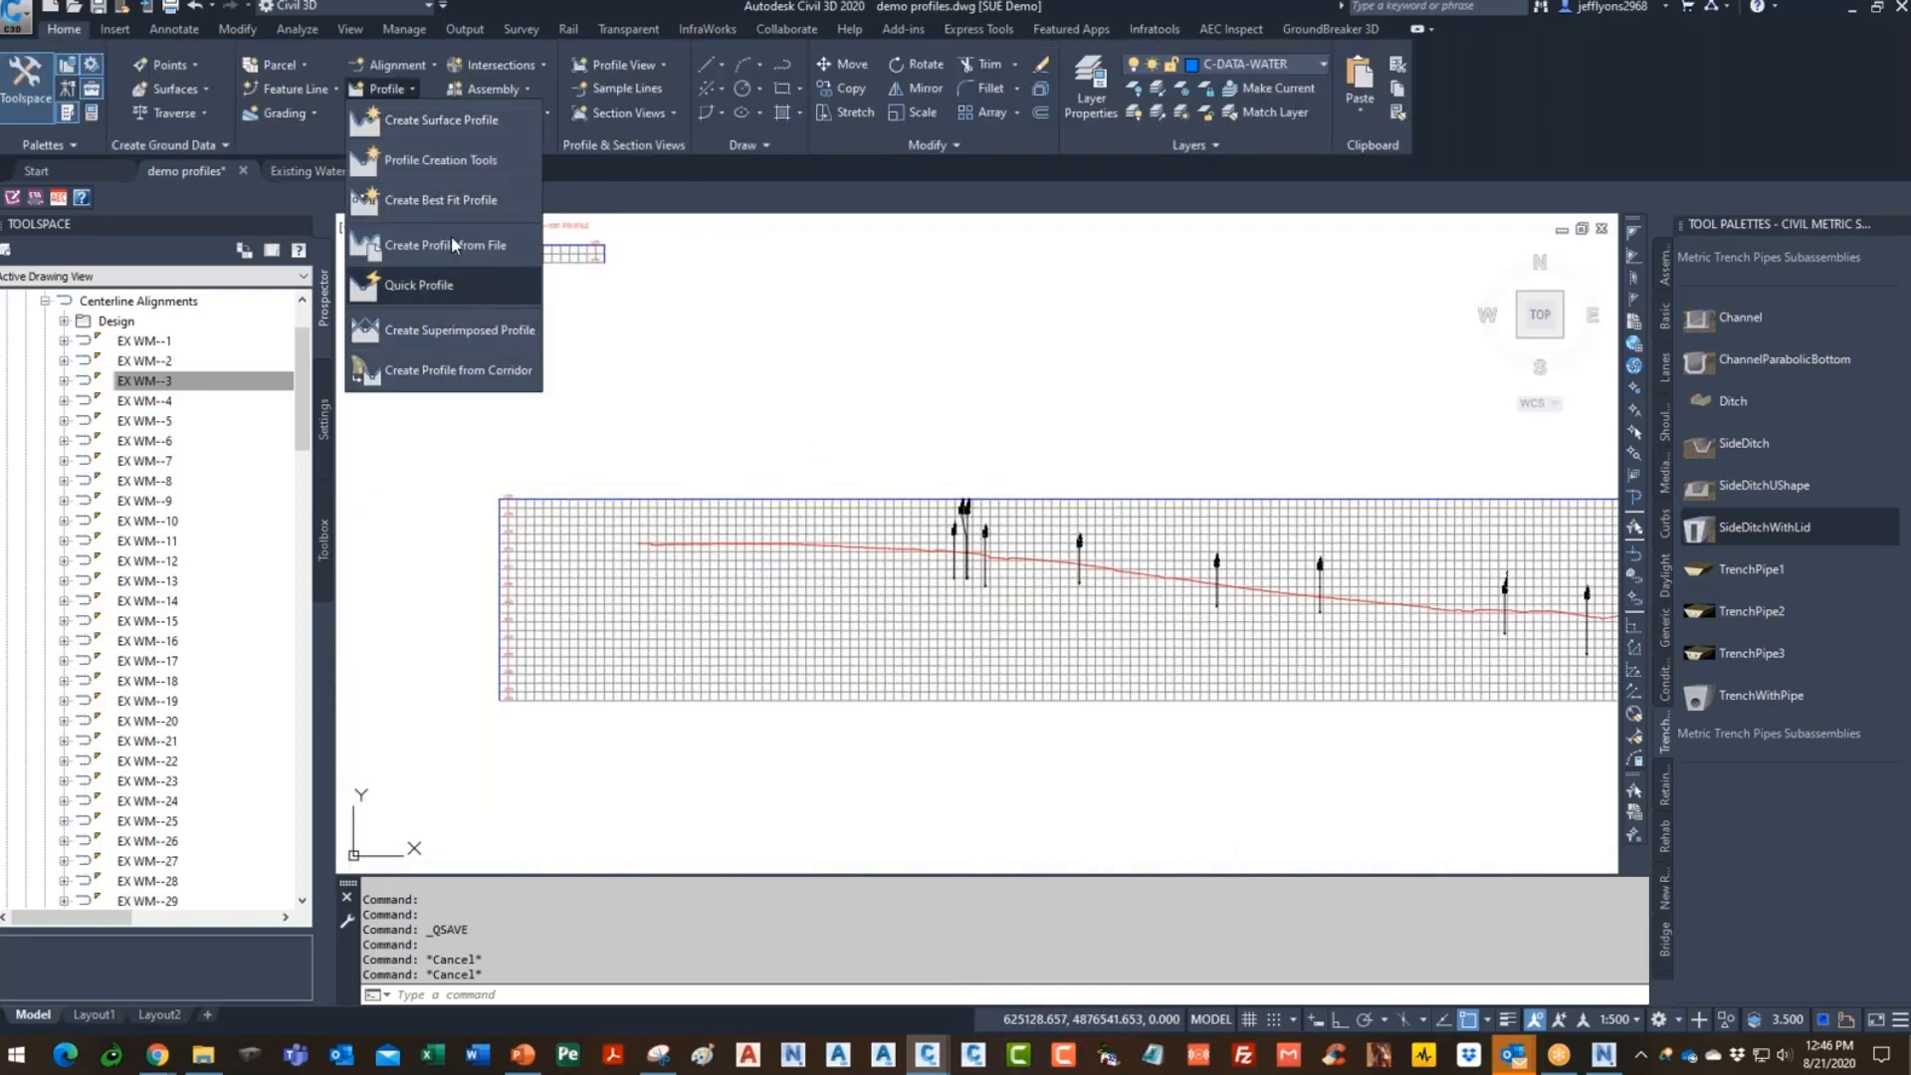
left_click(426, 160)
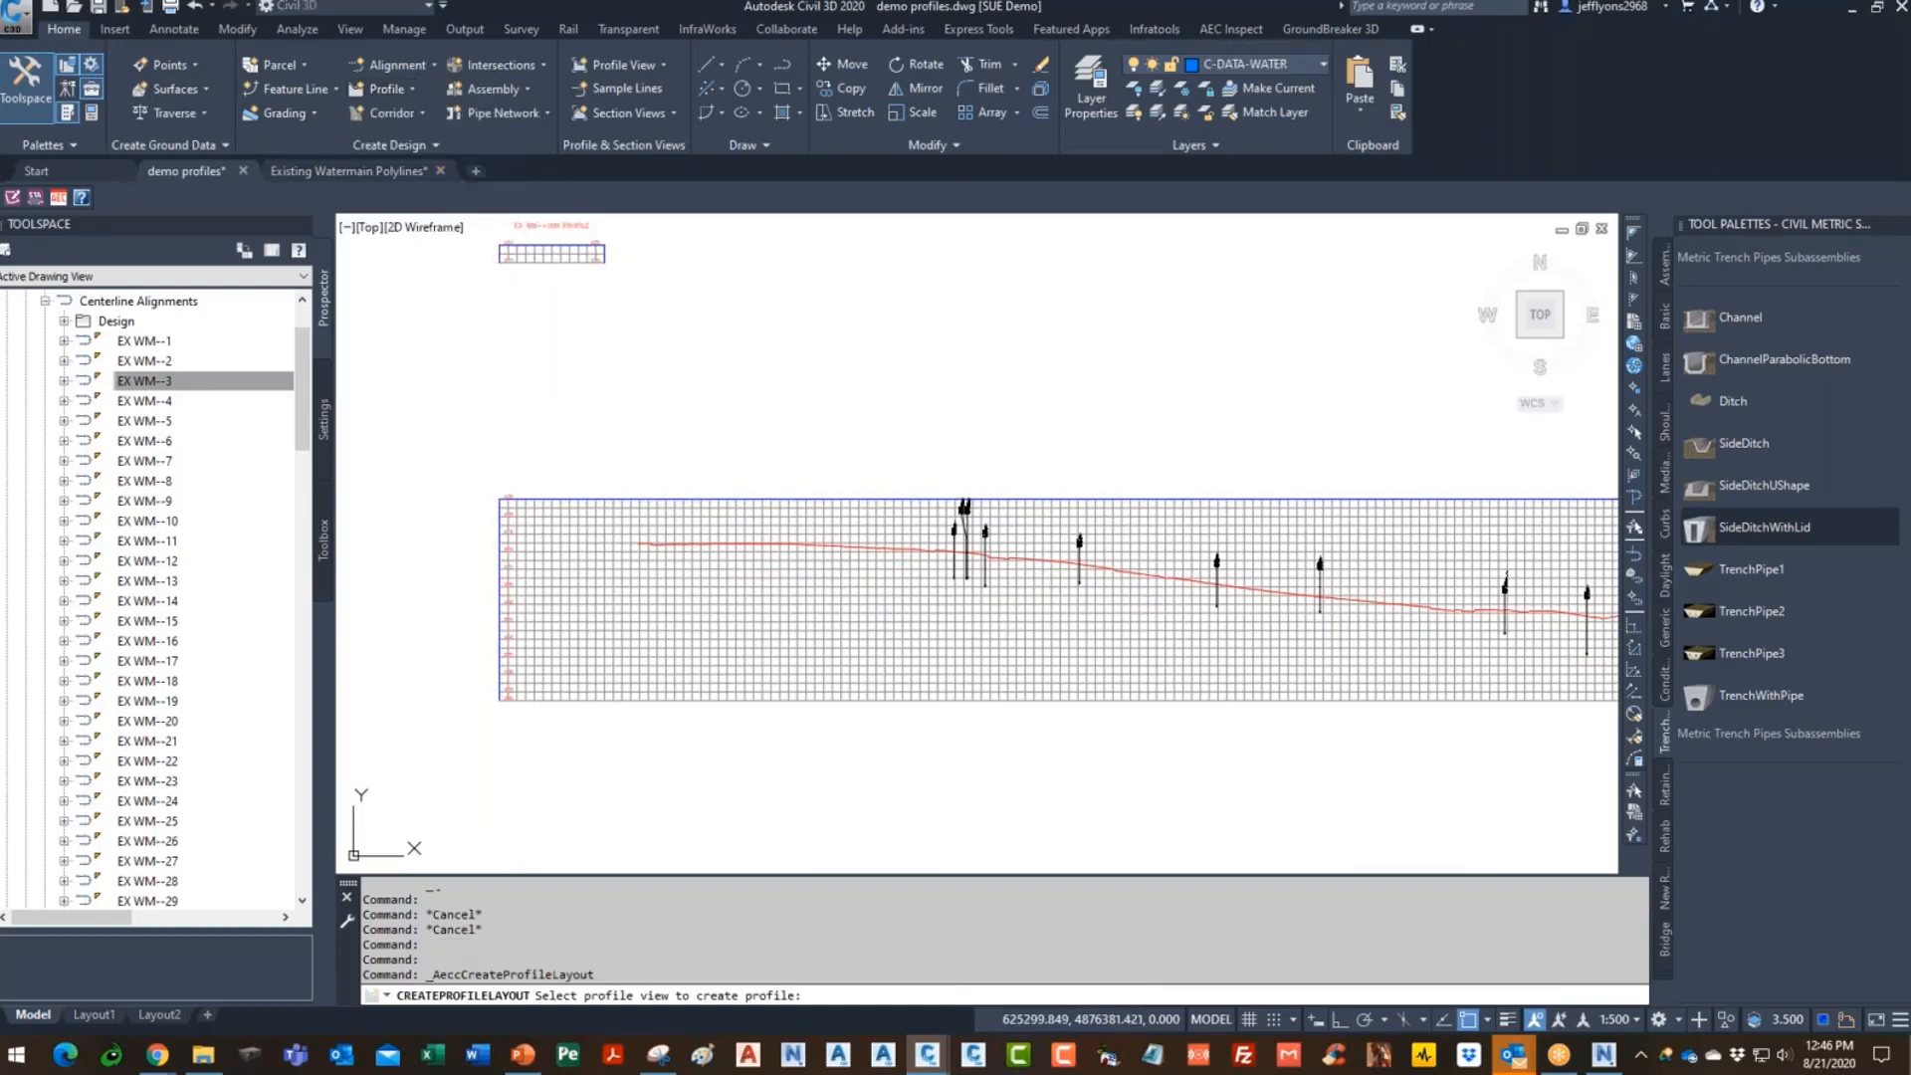
left_click(648, 515)
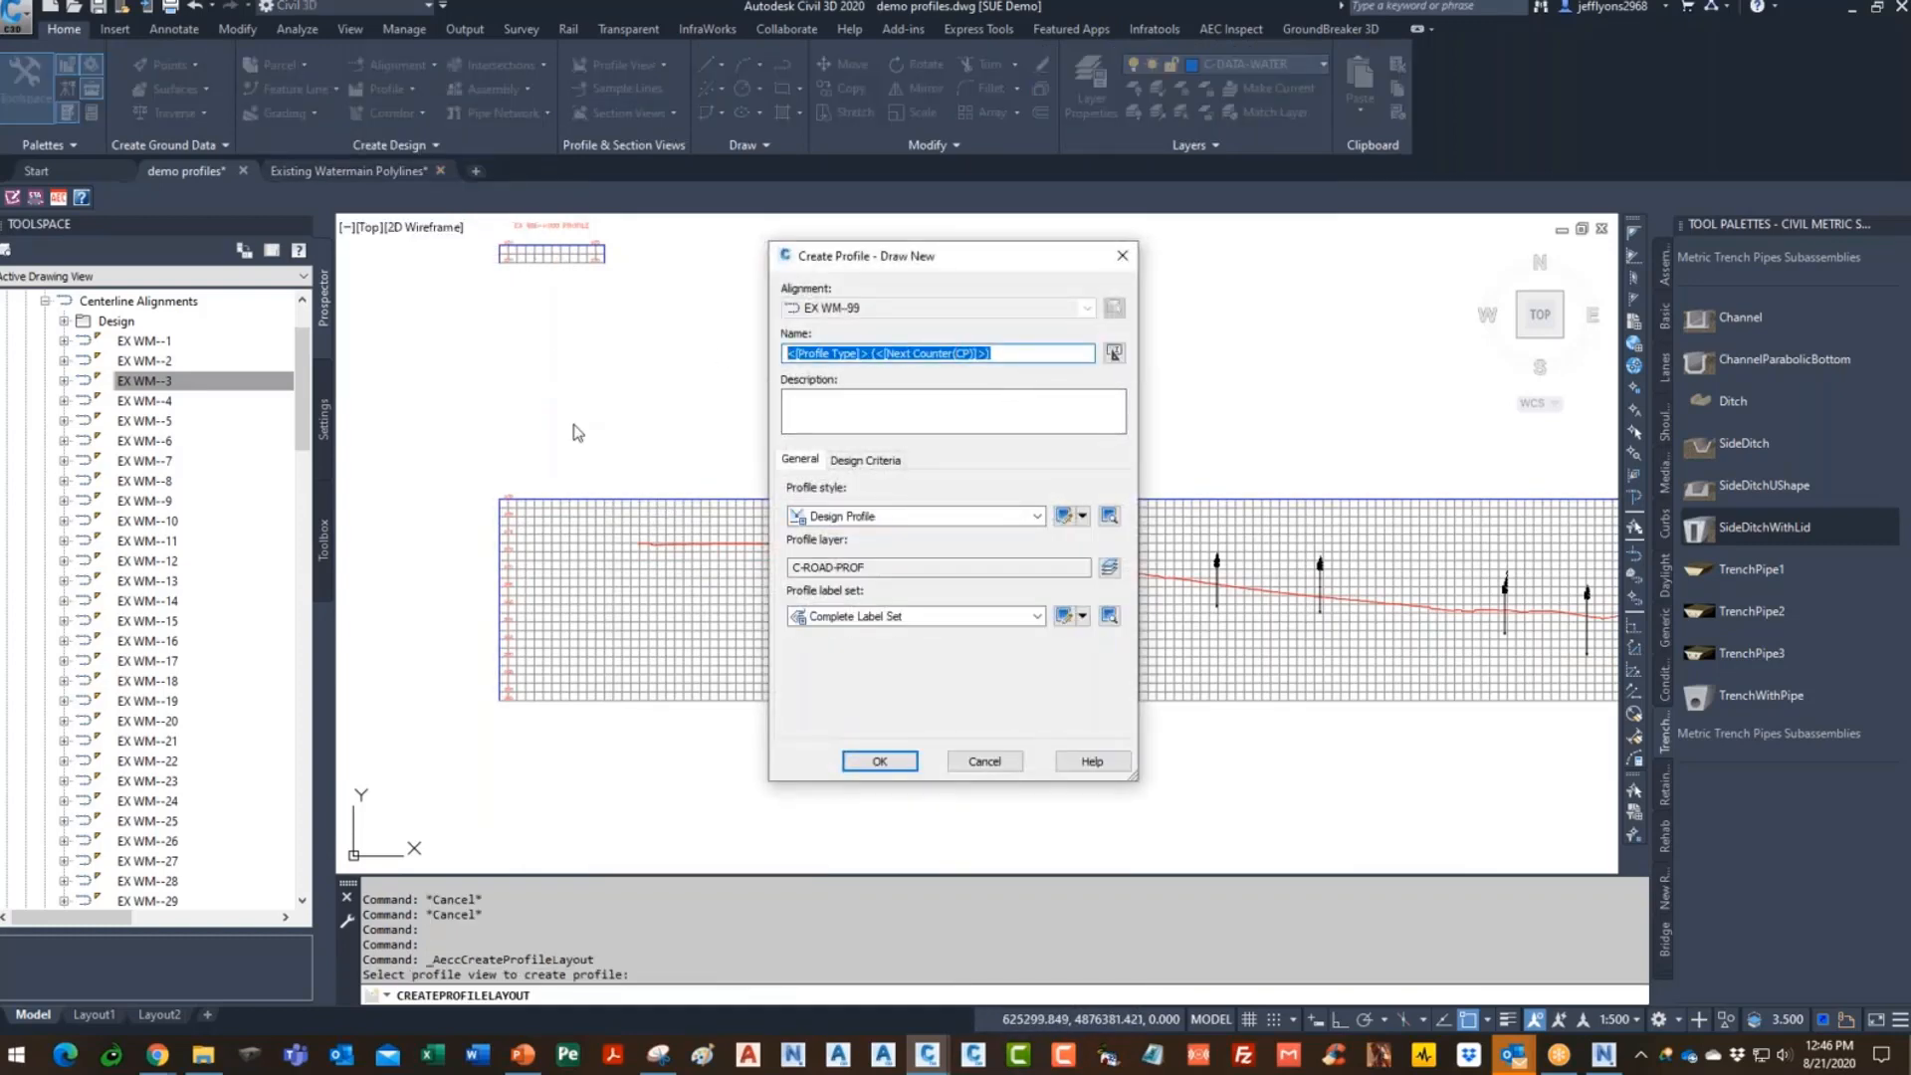
type("ex wm-99-TOP")
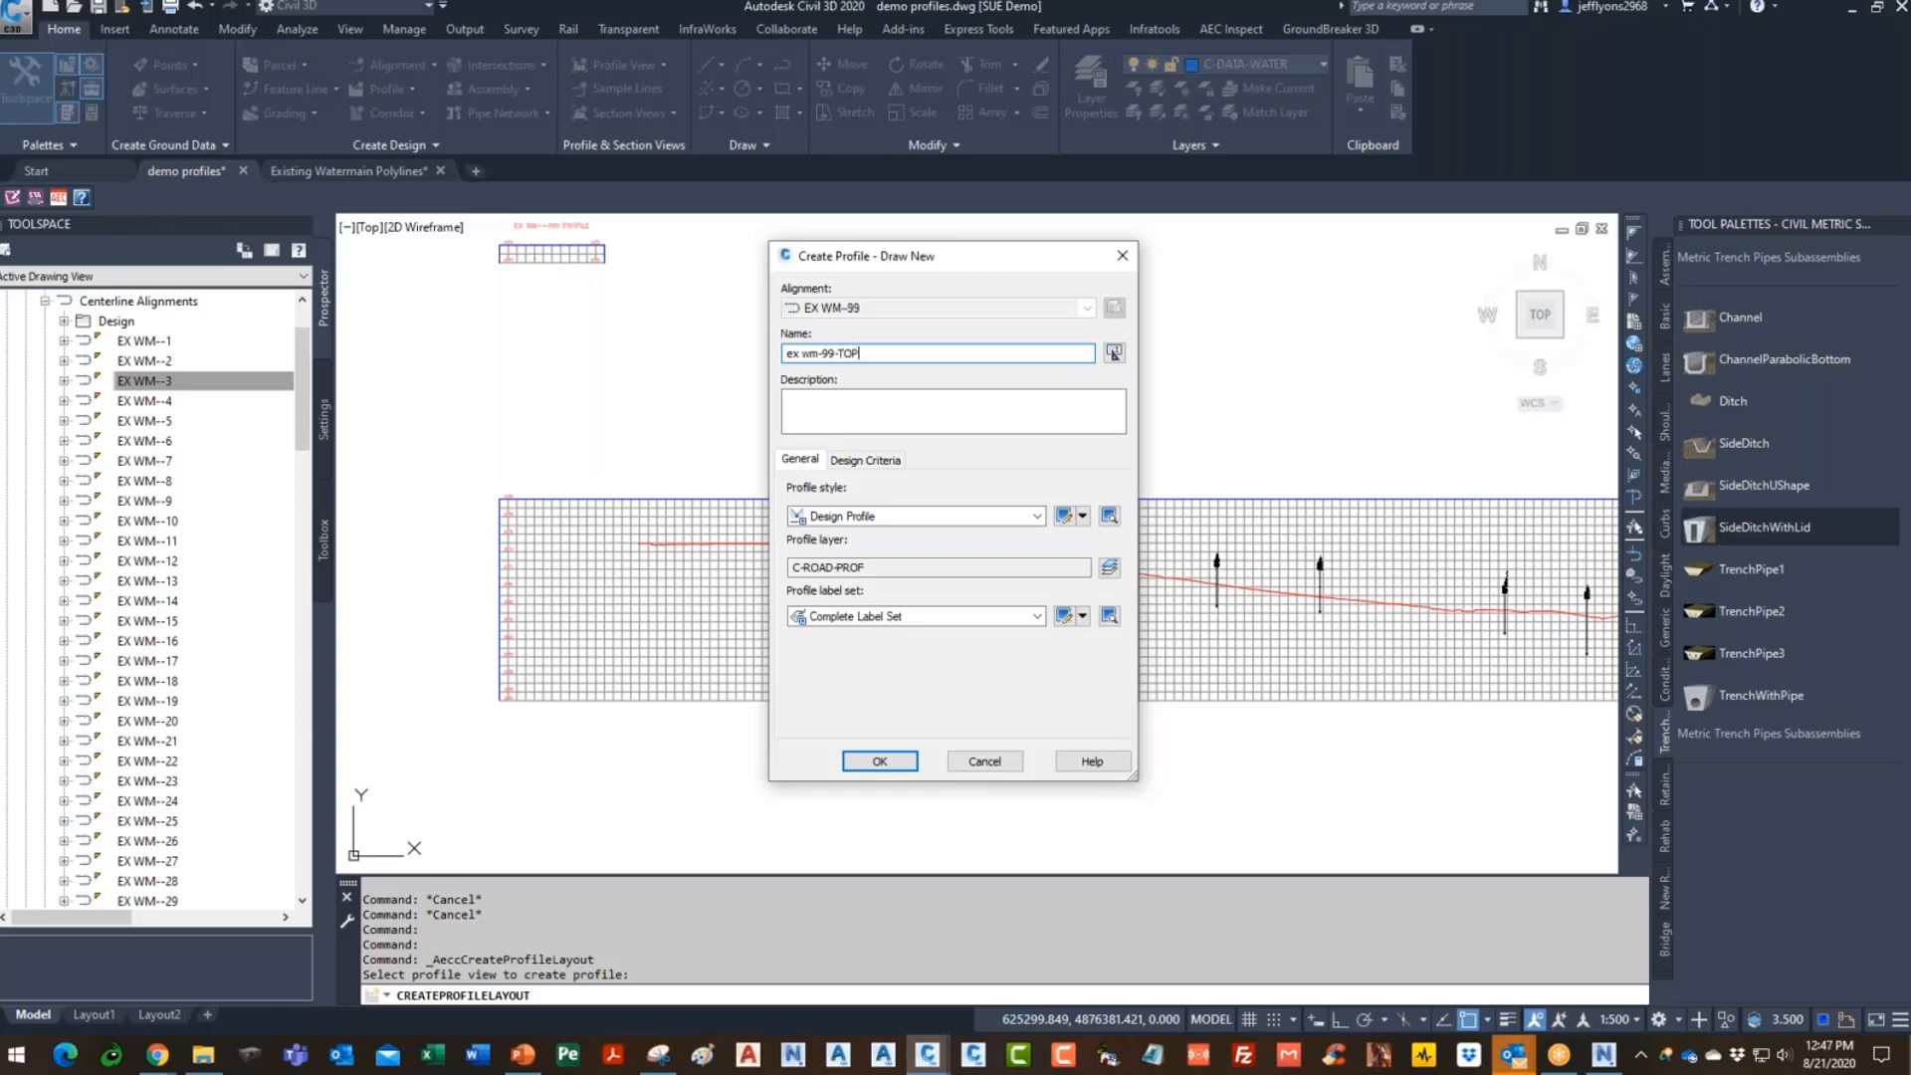
left_click(885, 616)
left_click(876, 660)
left_click(880, 762)
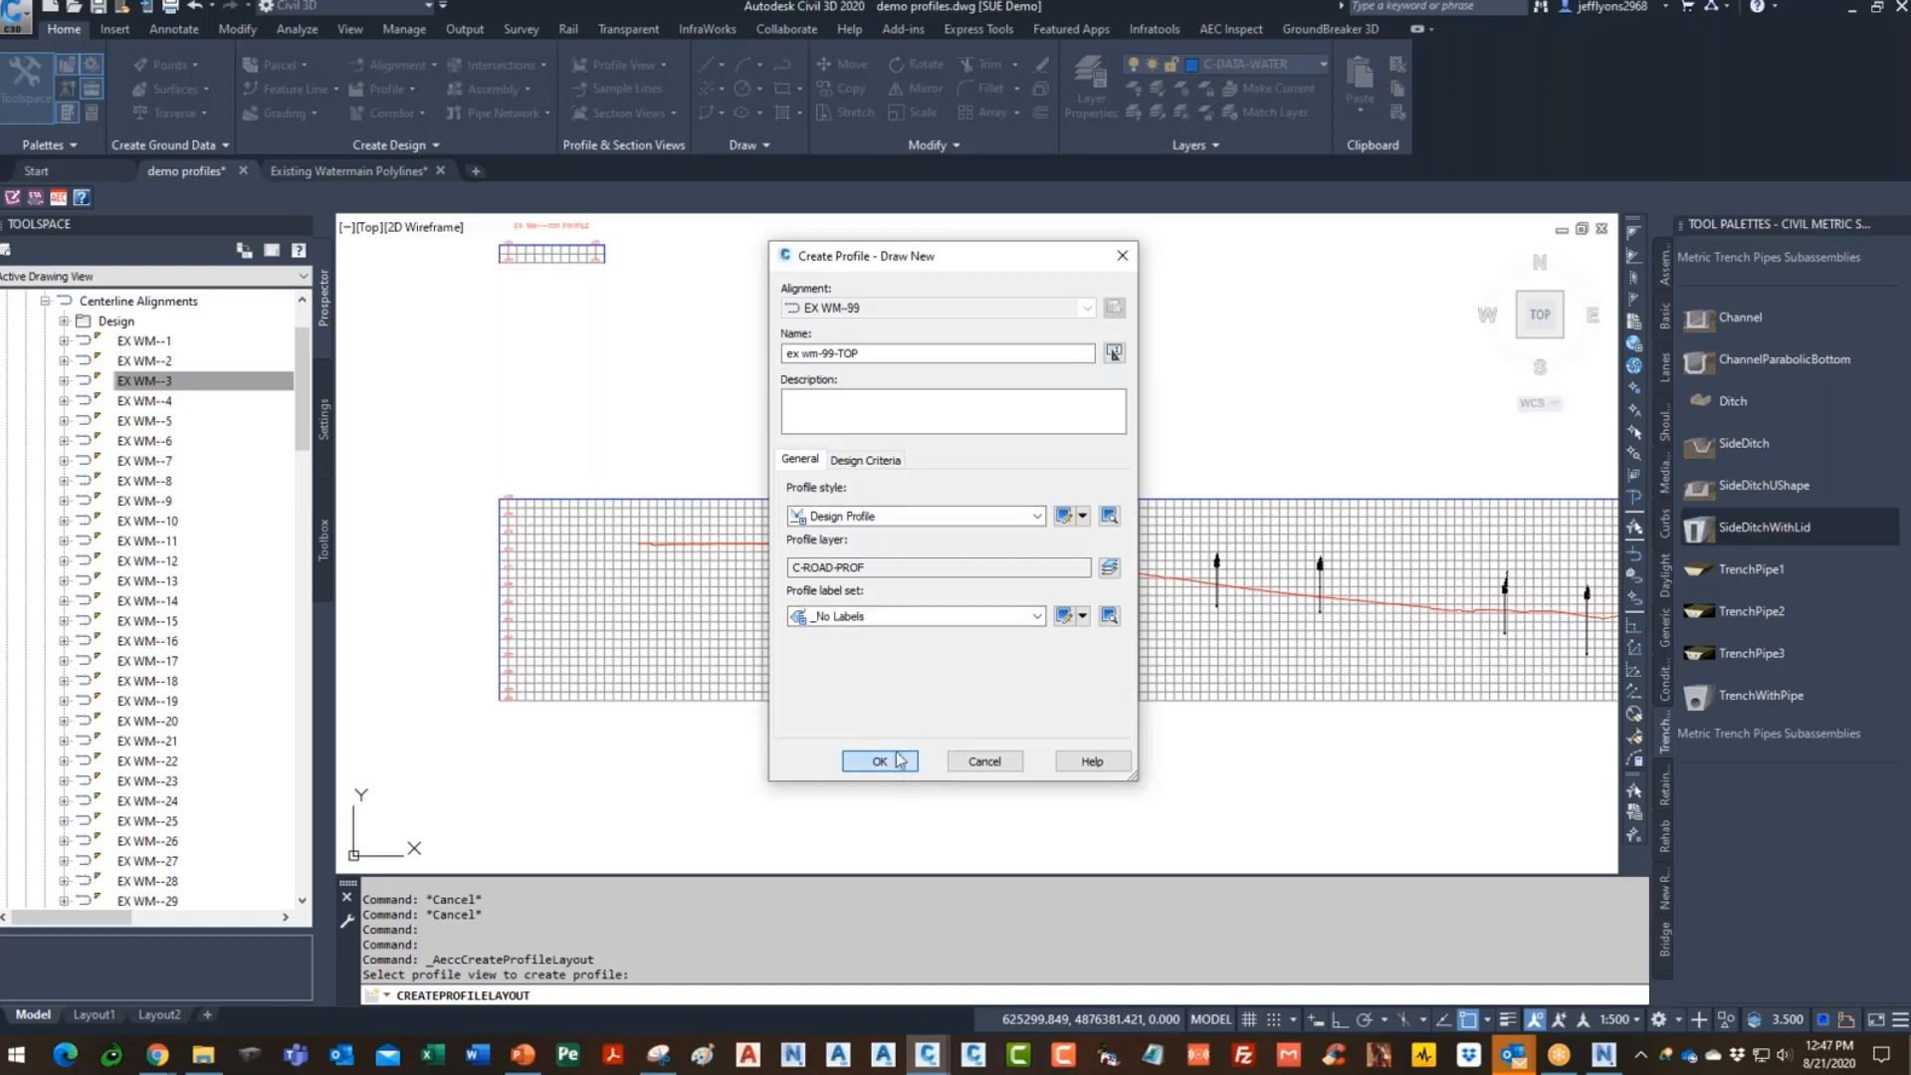
- Draw ex wm-99-TOP profile tangents through the first marker arrow tips with Draw Tangents
left_click(17, 40)
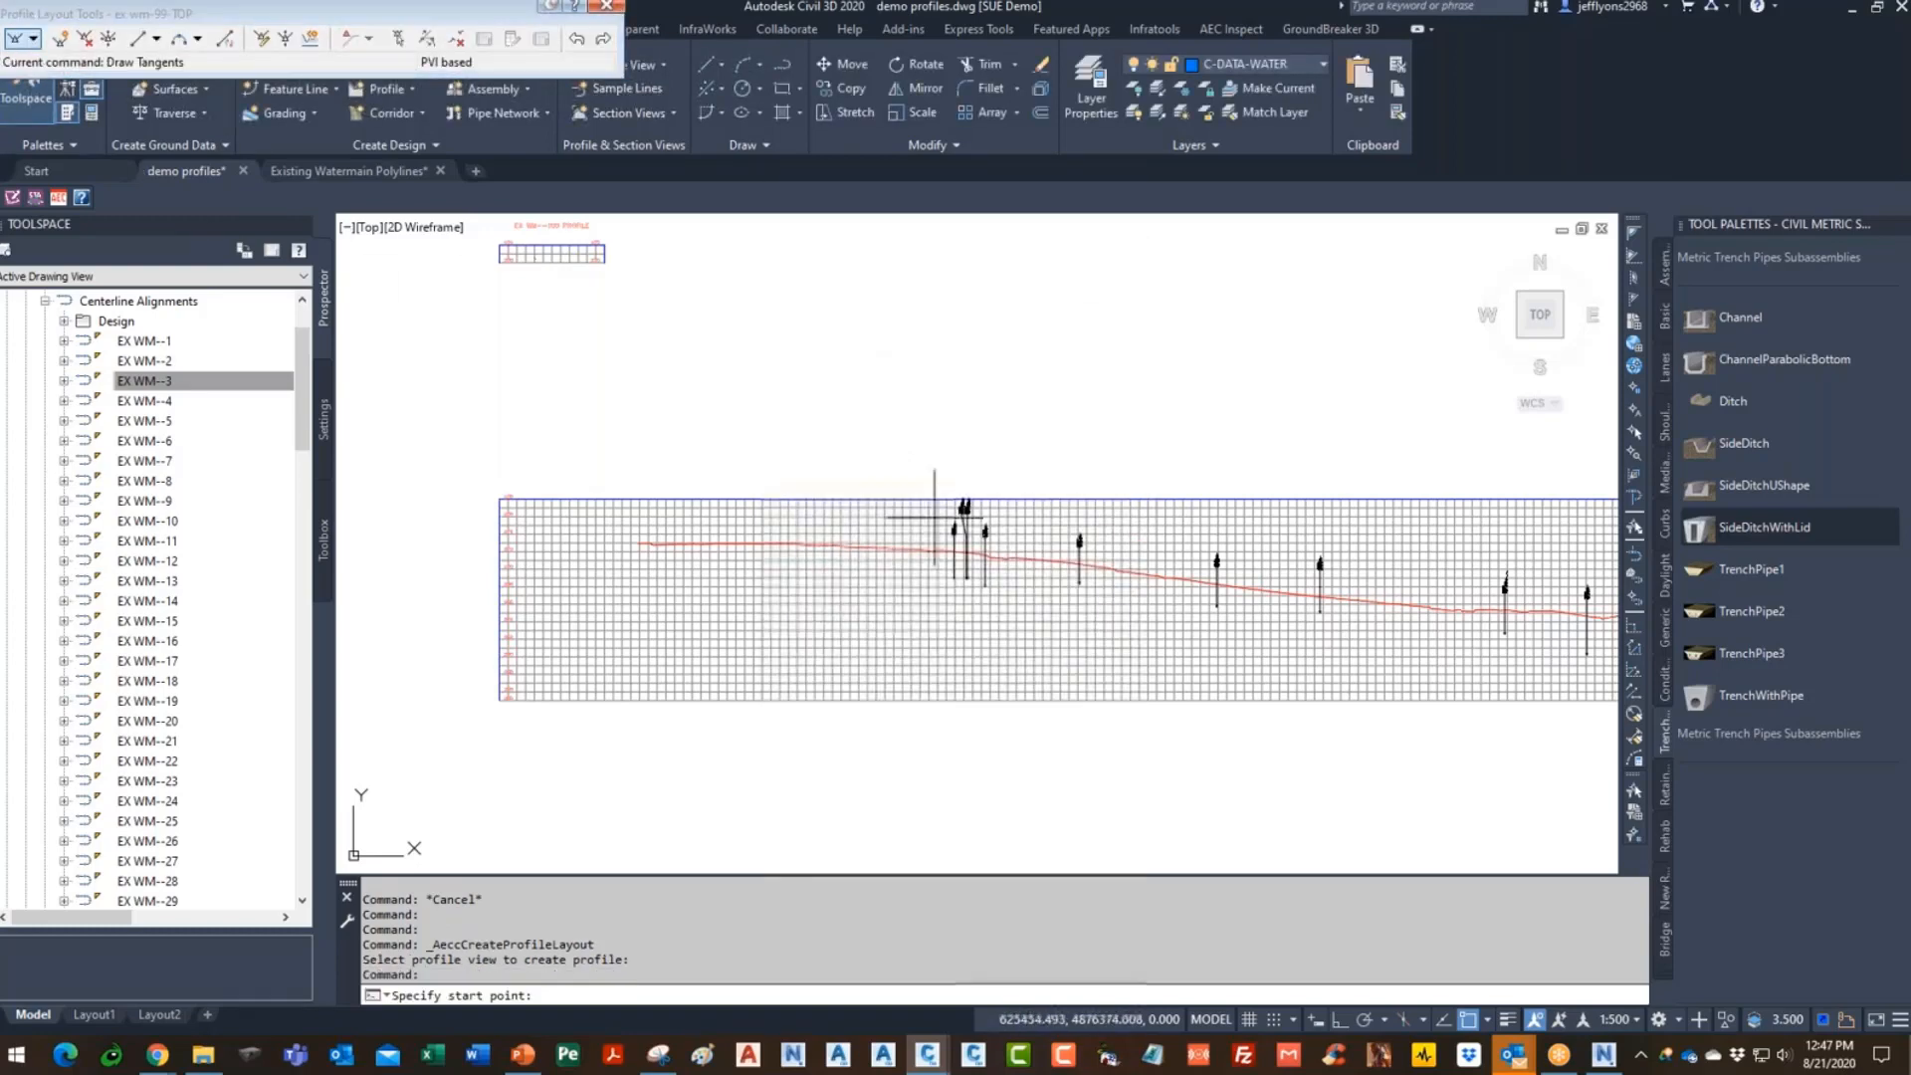
scroll(964, 533, "up", 10)
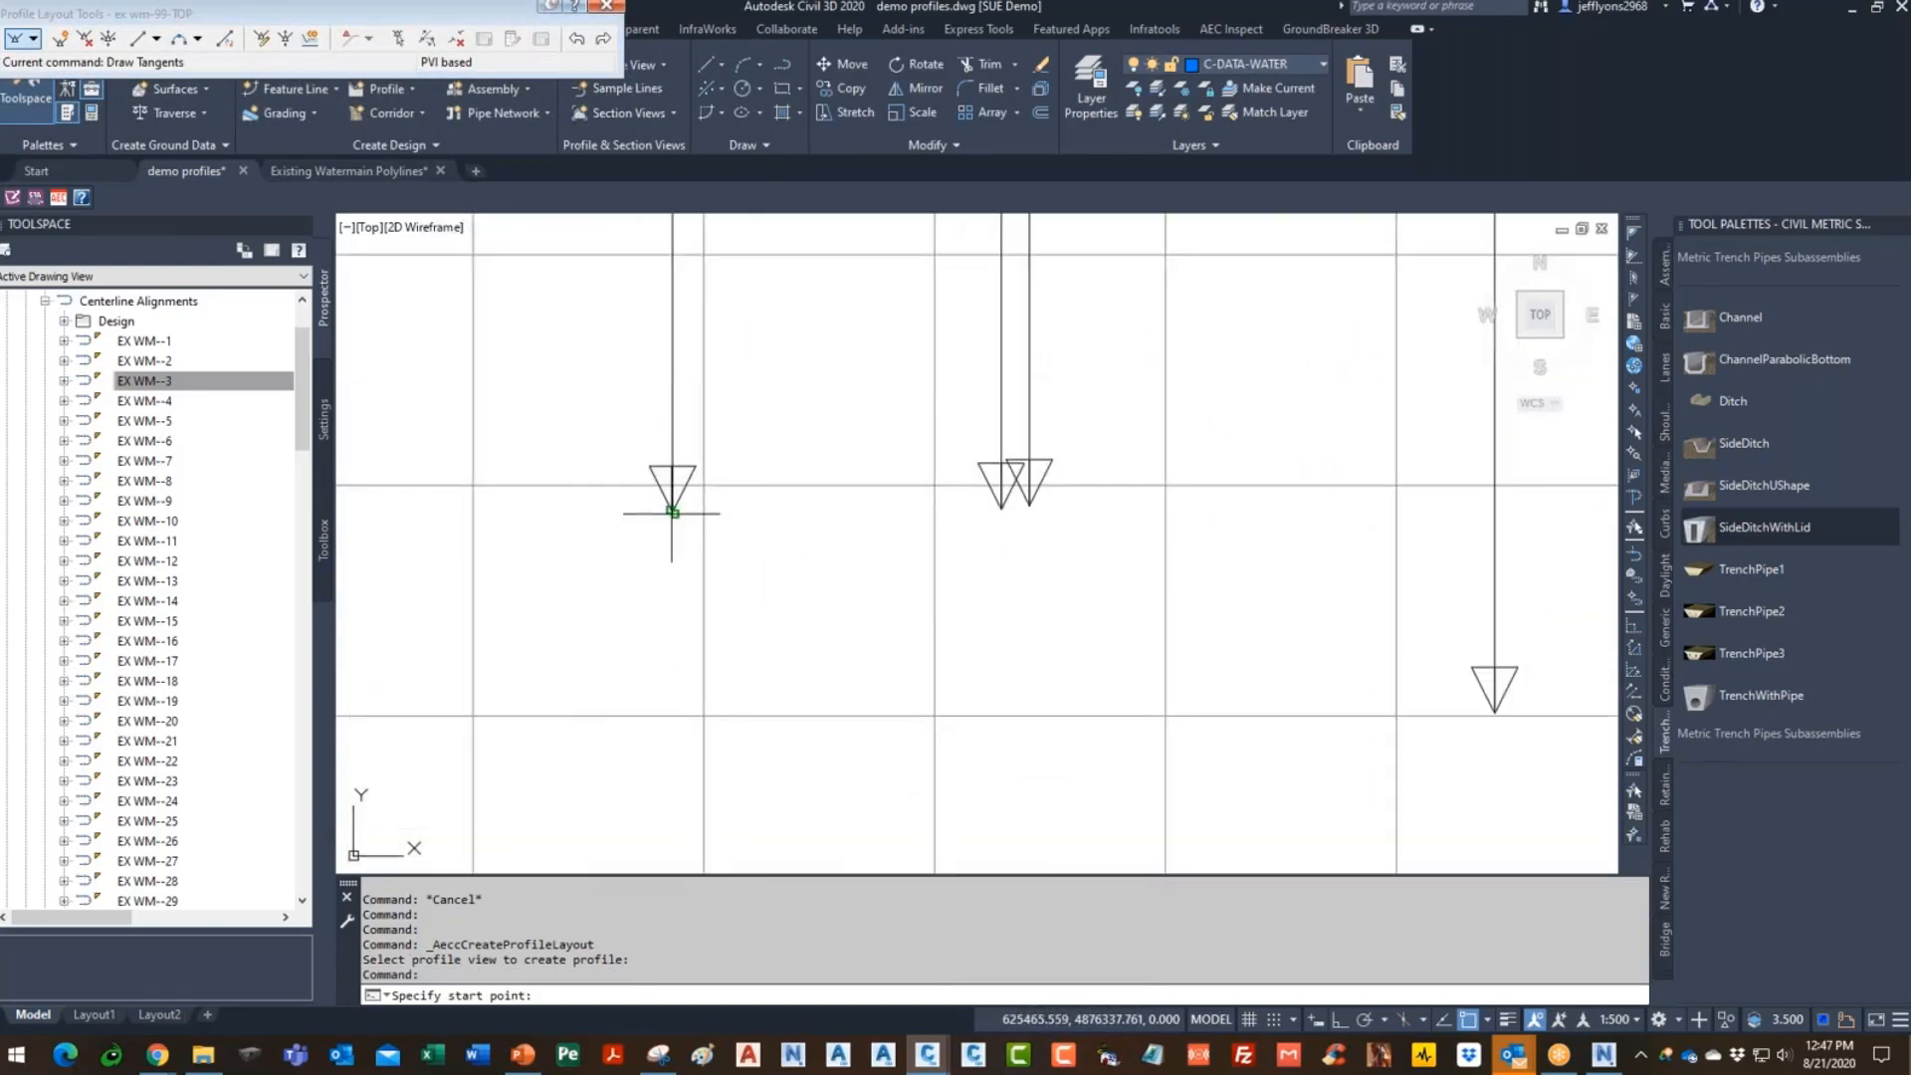
left_click(672, 509)
scroll(657, 513, "down", 5)
scroll(652, 517, "up", 3)
left_click(644, 528)
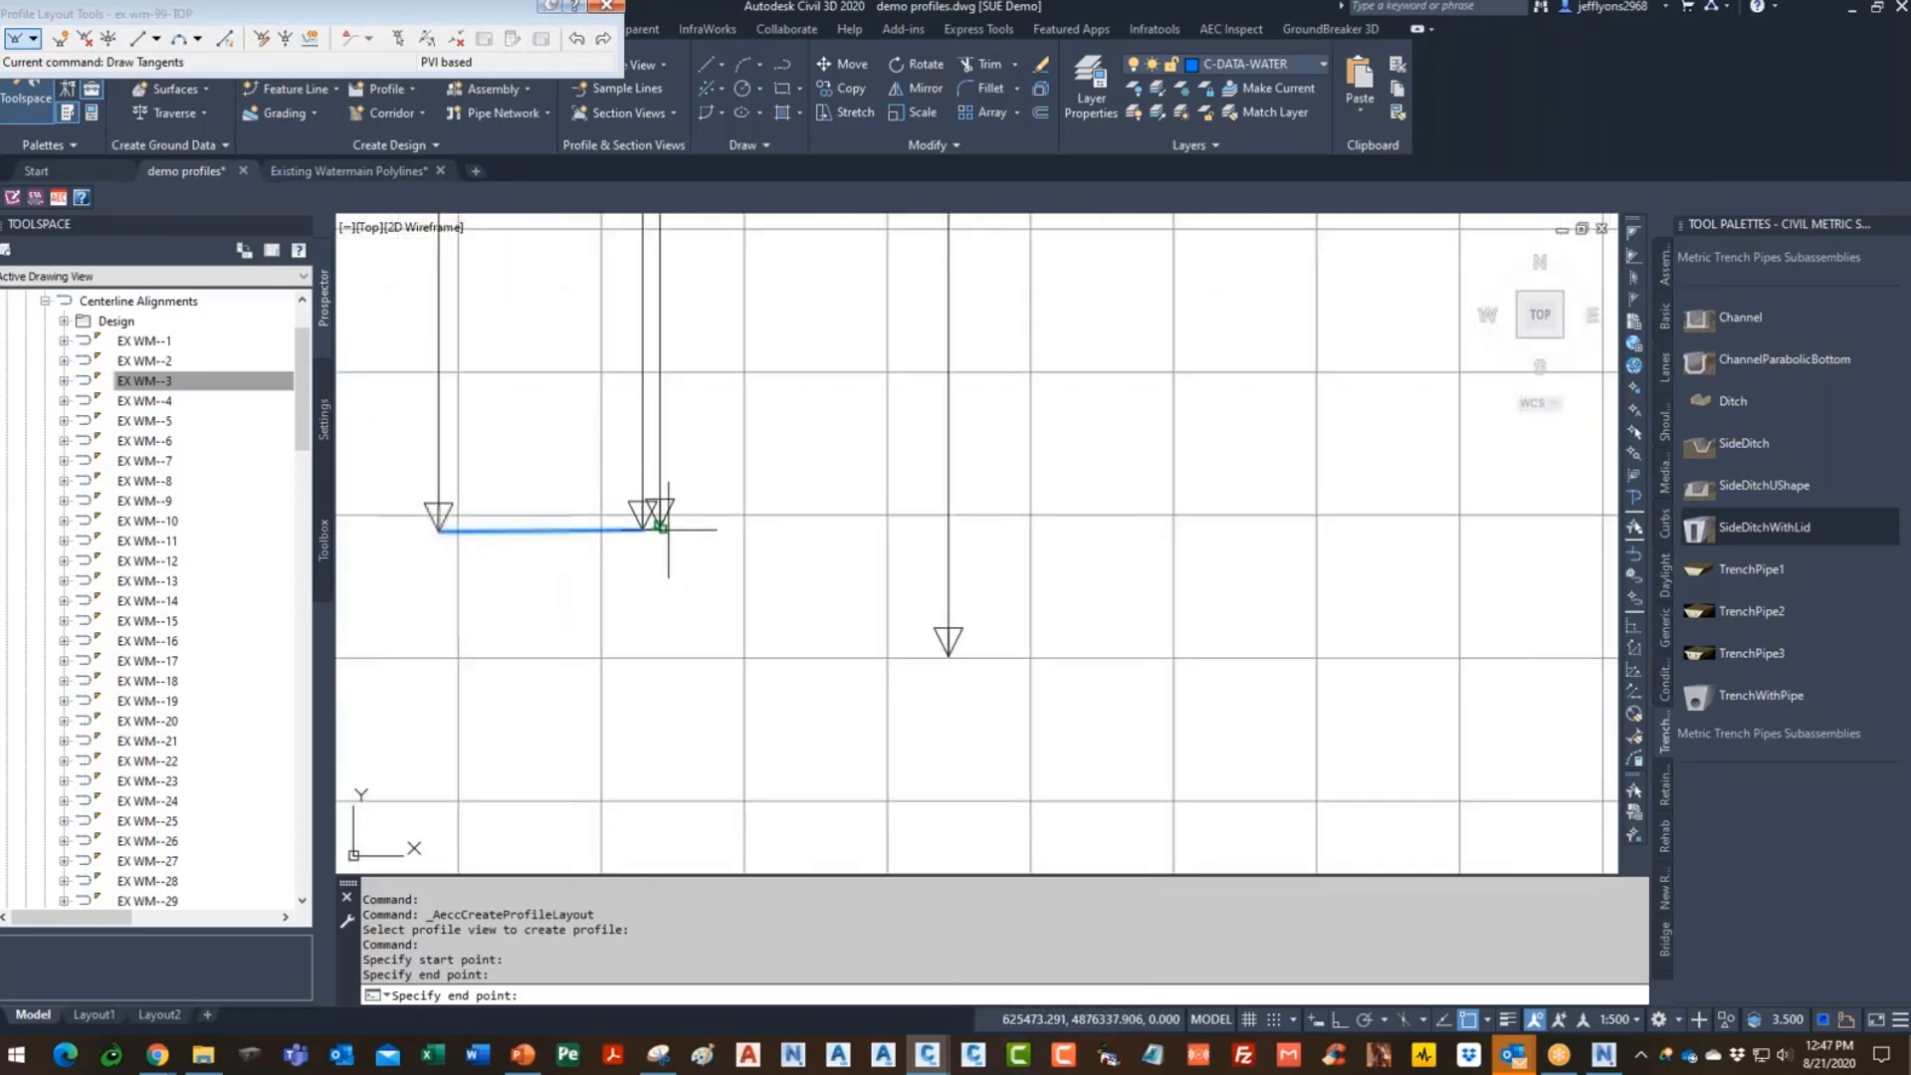
scroll(736, 597, "down", 5)
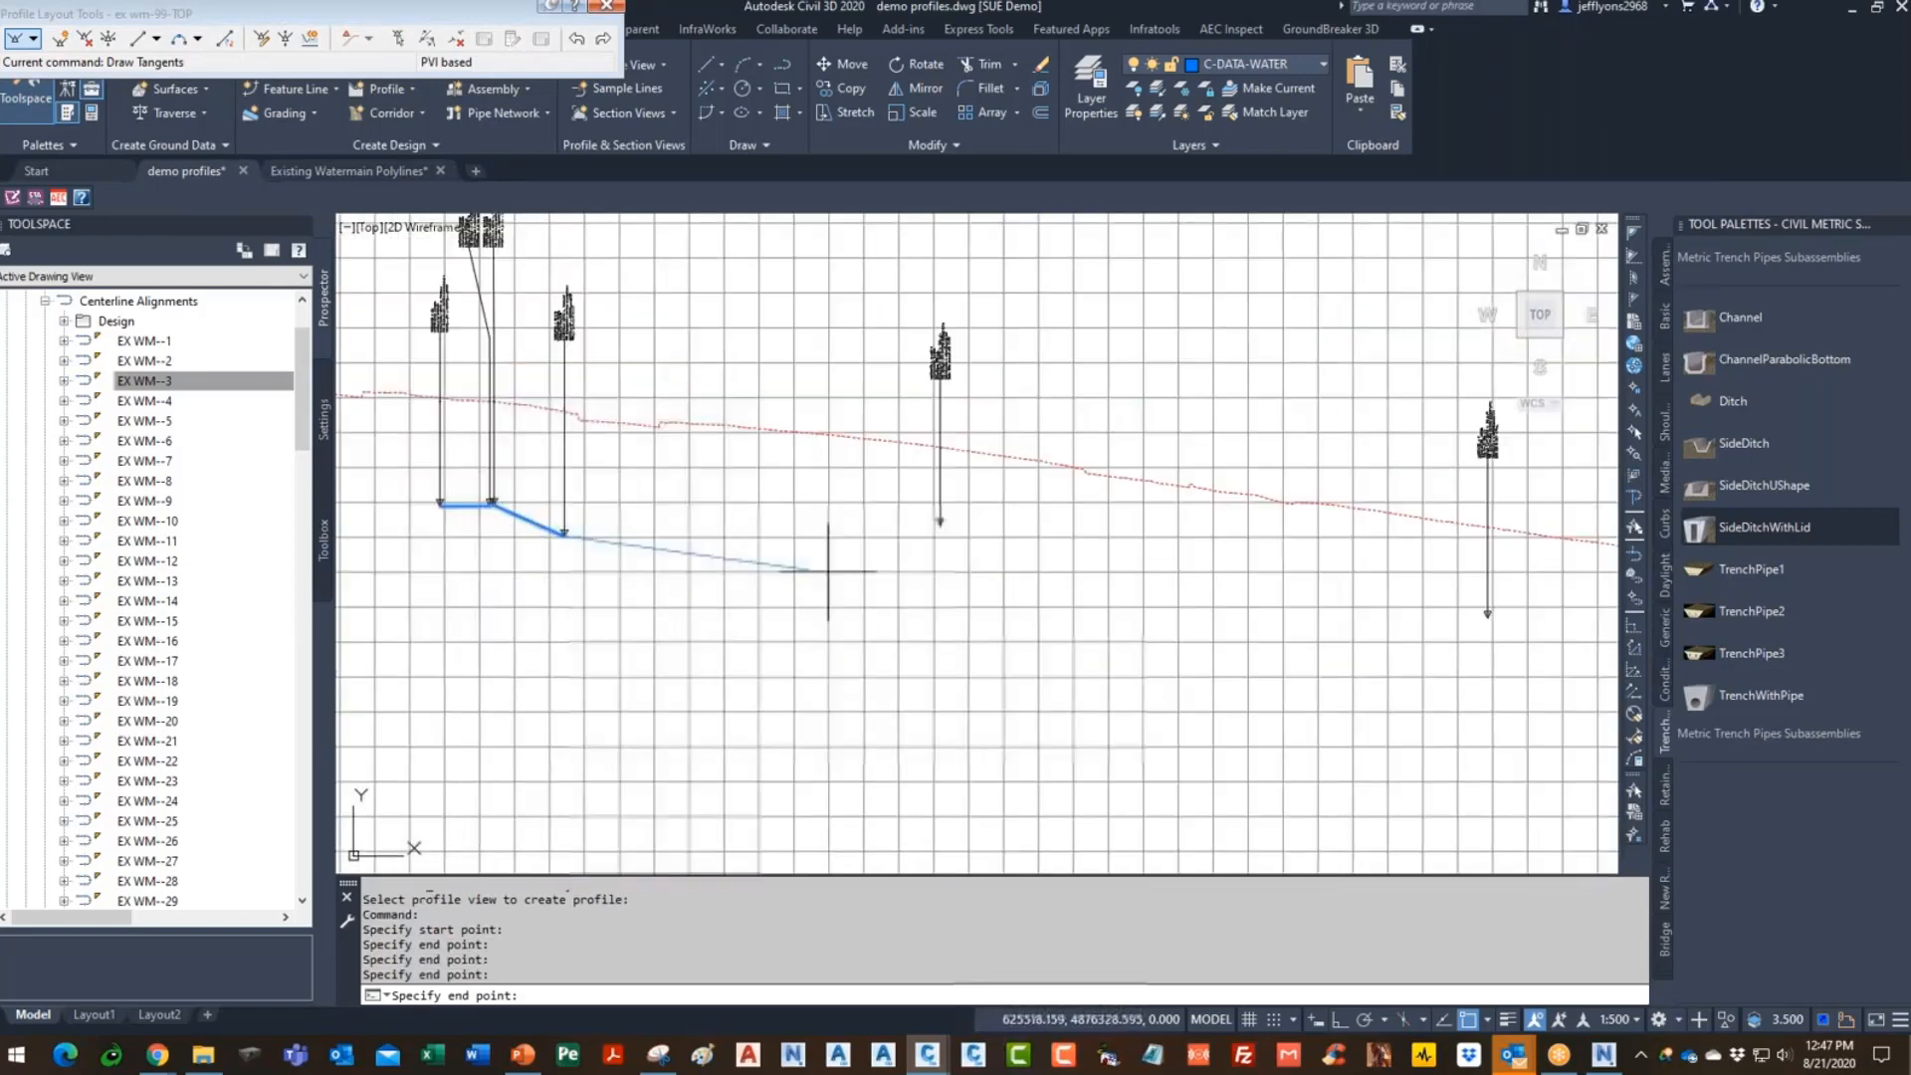
left_click(939, 524)
scroll(532, 502, "down", 2)
scroll(1338, 634, "up", 4)
left_click(801, 472)
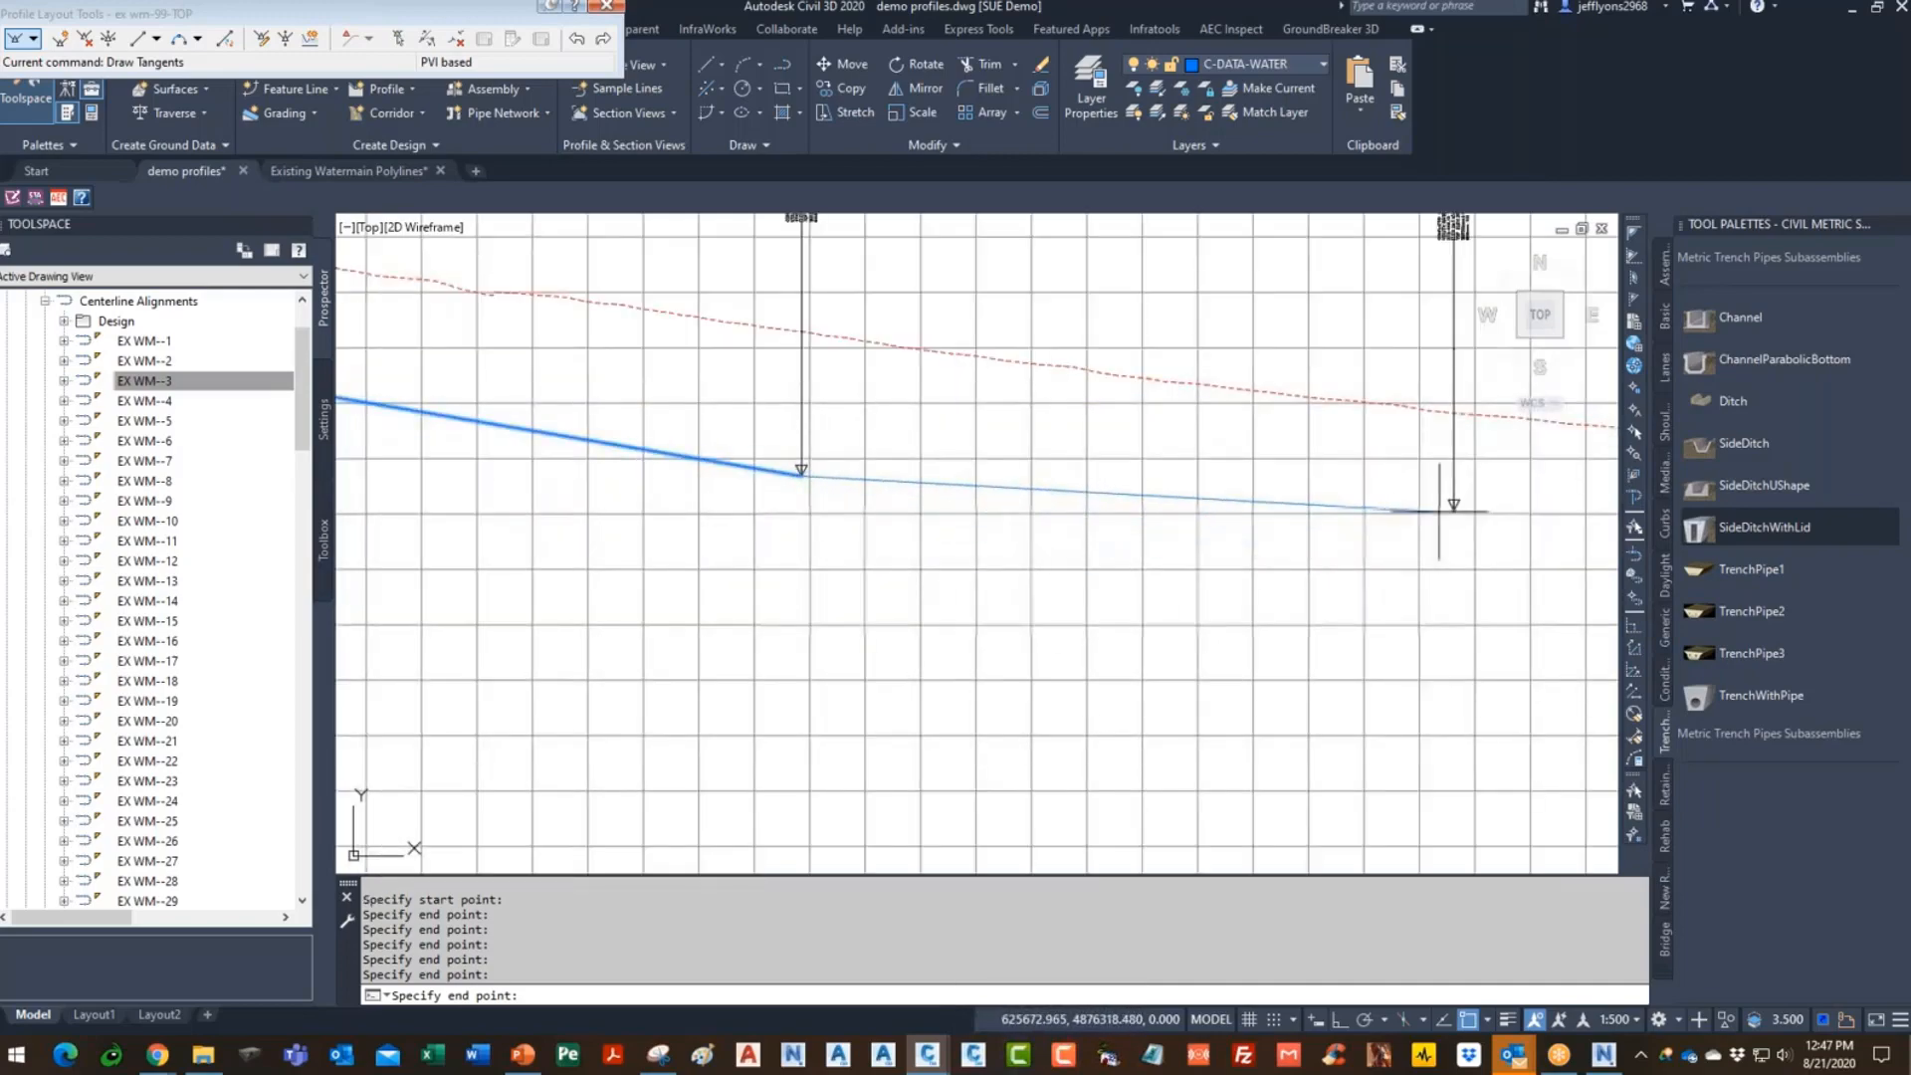
left_click(1454, 508)
scroll(554, 478, "down", 4)
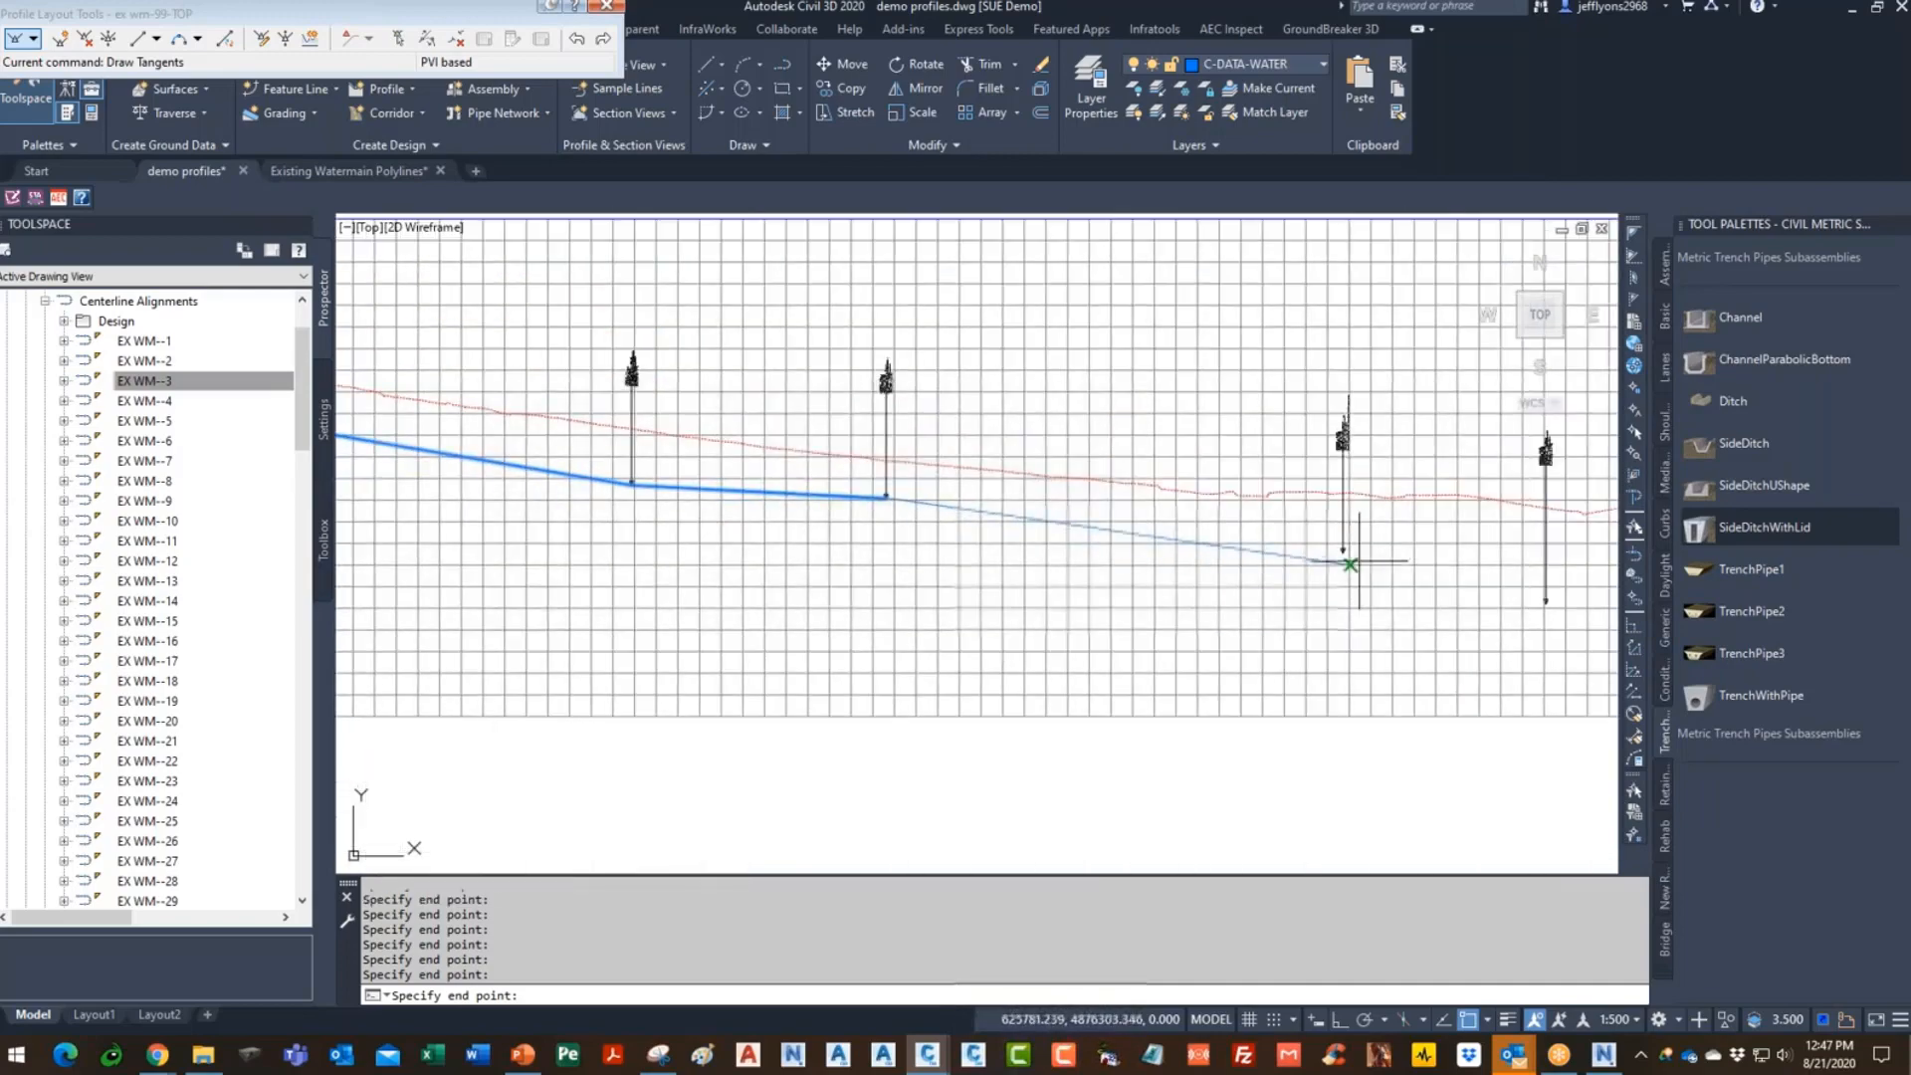
scroll(1324, 543, "up", 4)
left_click(1317, 538)
scroll(537, 497, "down", 4)
scroll(1184, 577, "up", 4)
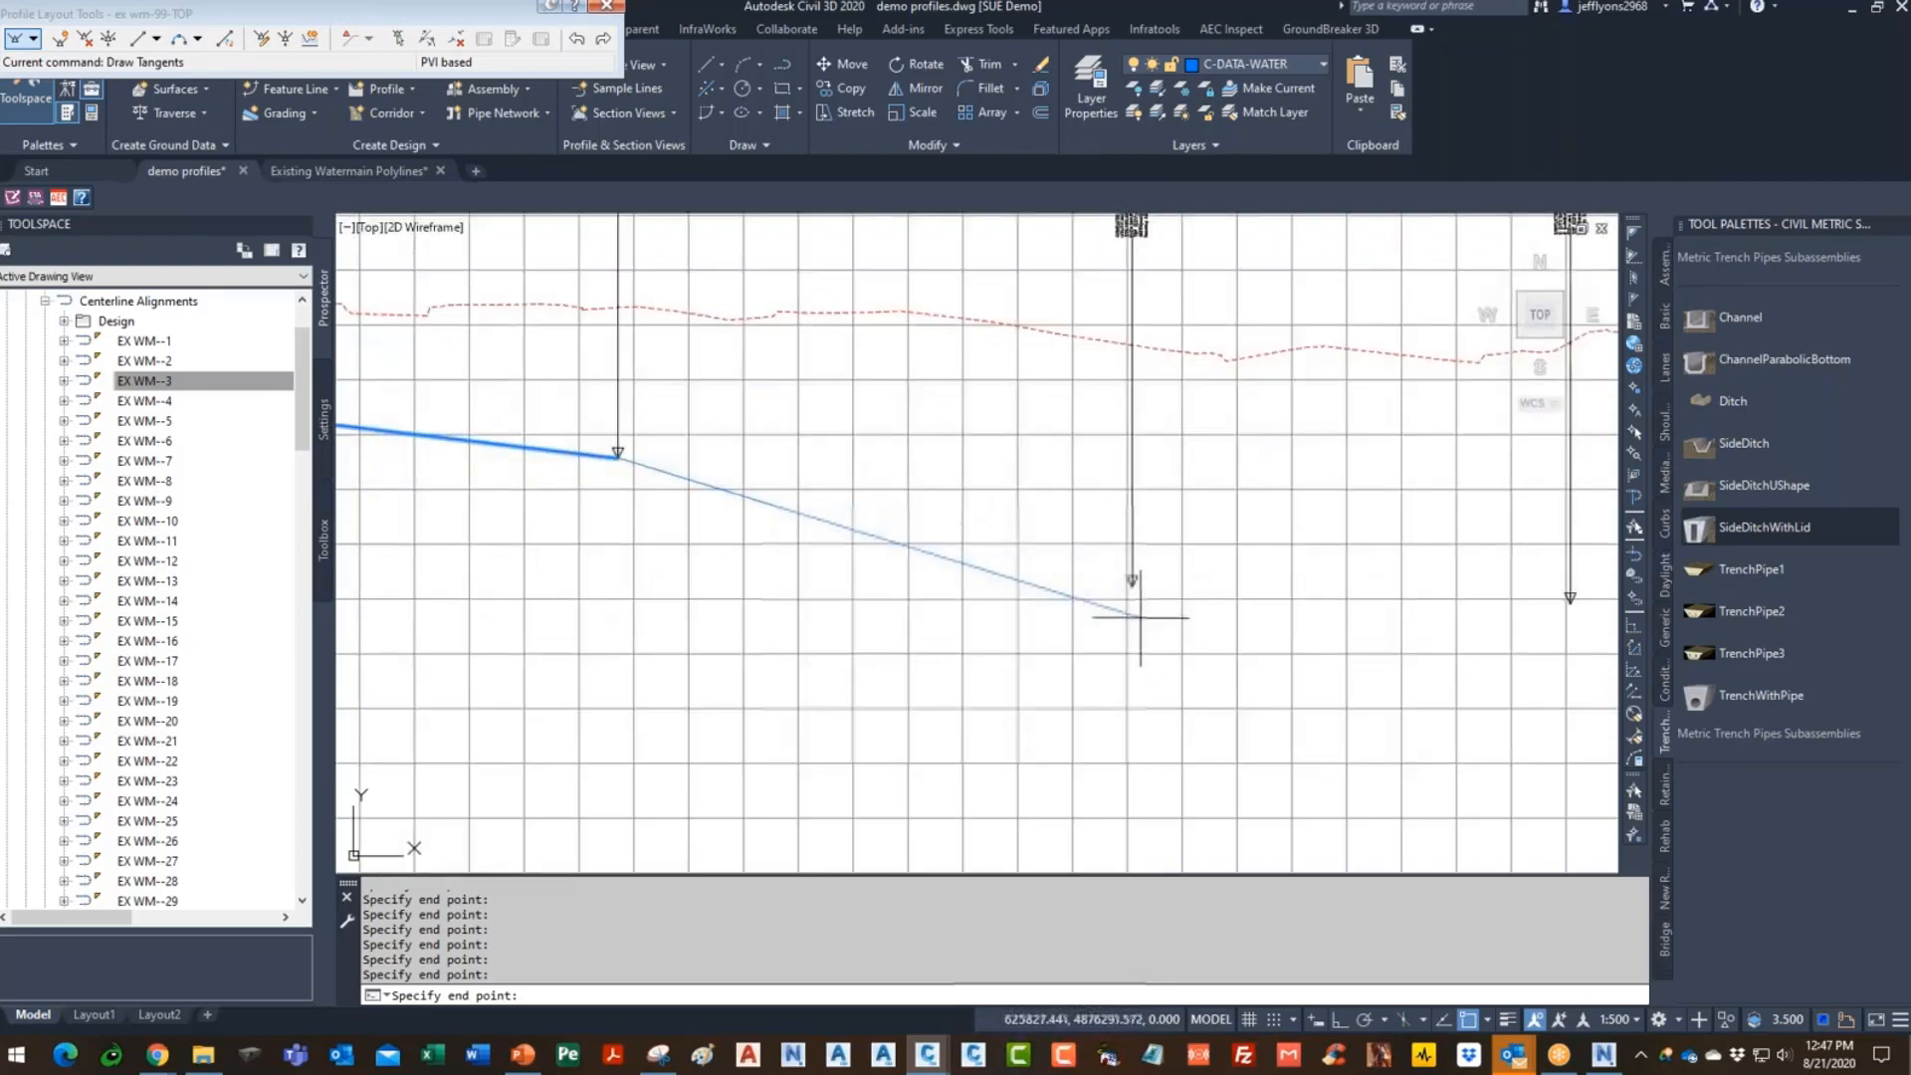
left_click(1132, 585)
scroll(920, 560, "down", 4)
scroll(947, 585, "up", 4)
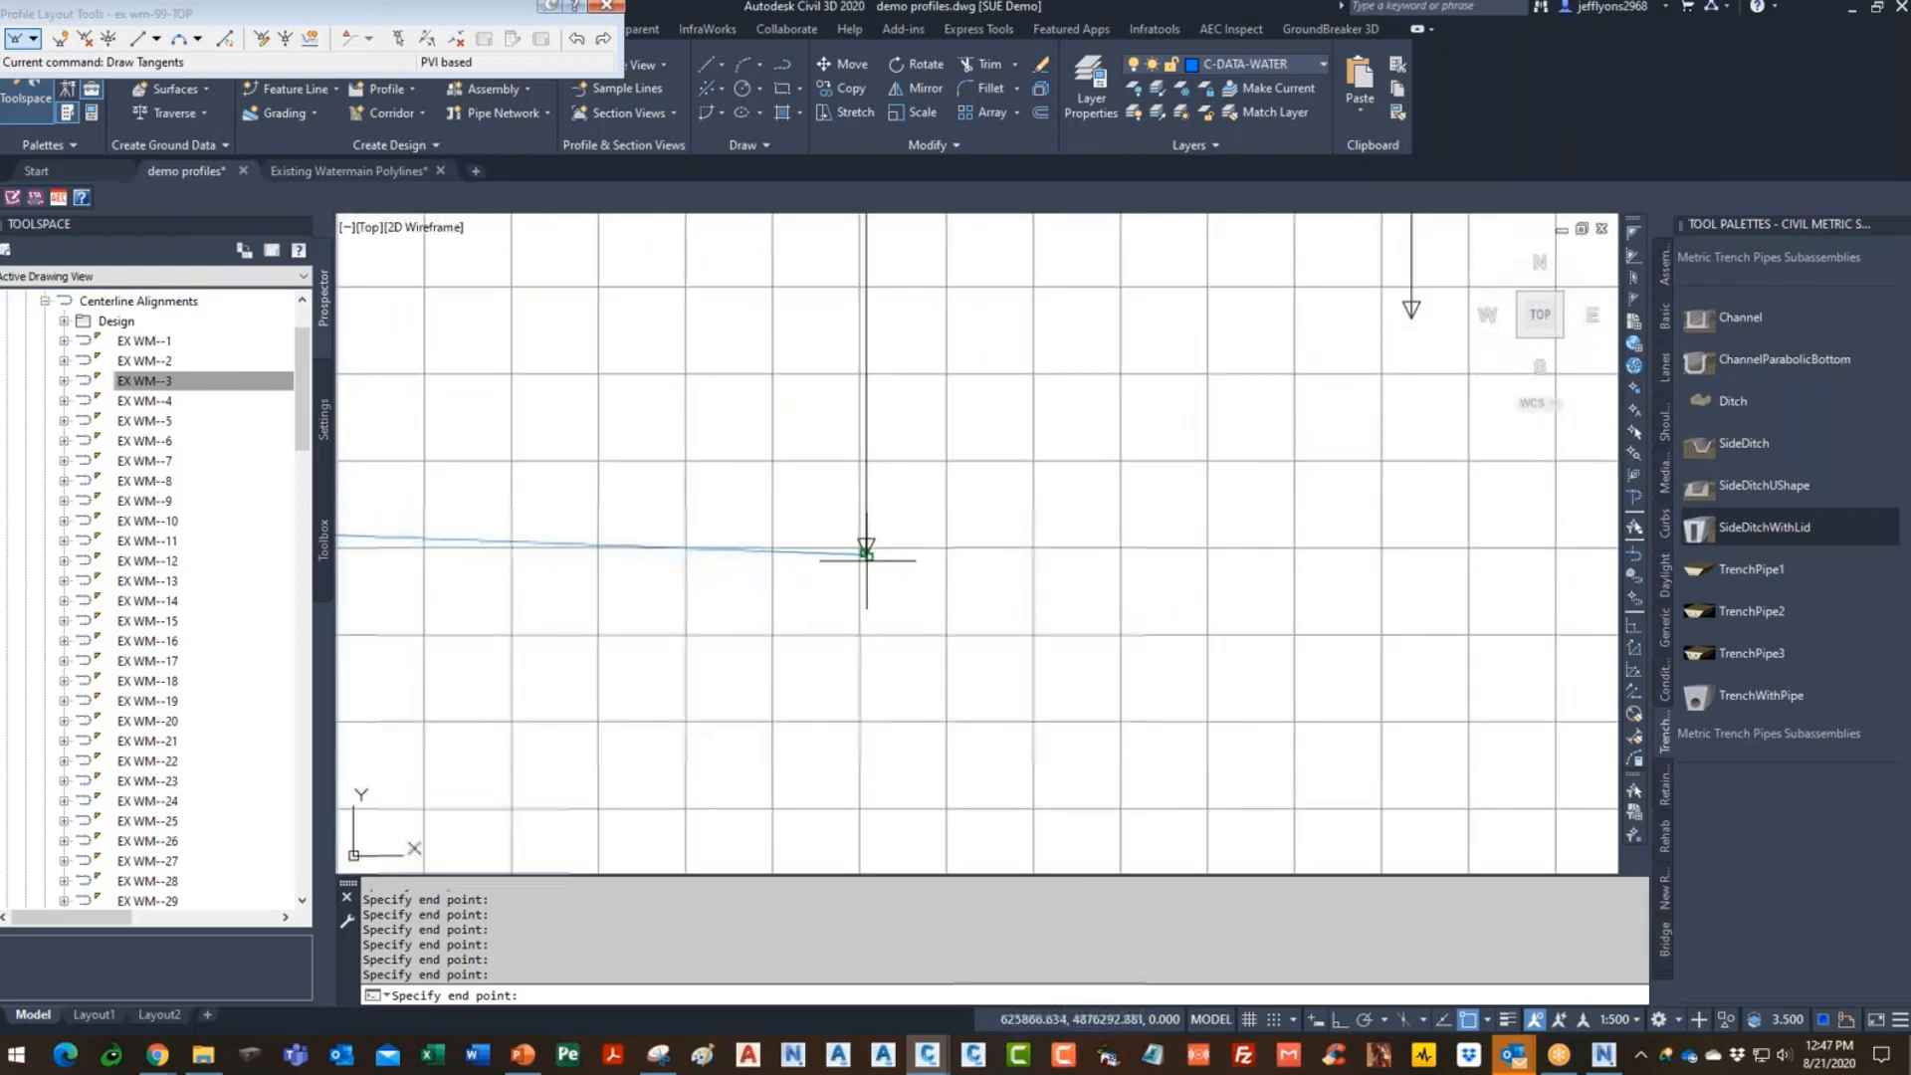
scroll(796, 597, "down", 4)
scroll(895, 491, "up", 4)
left_click(895, 490)
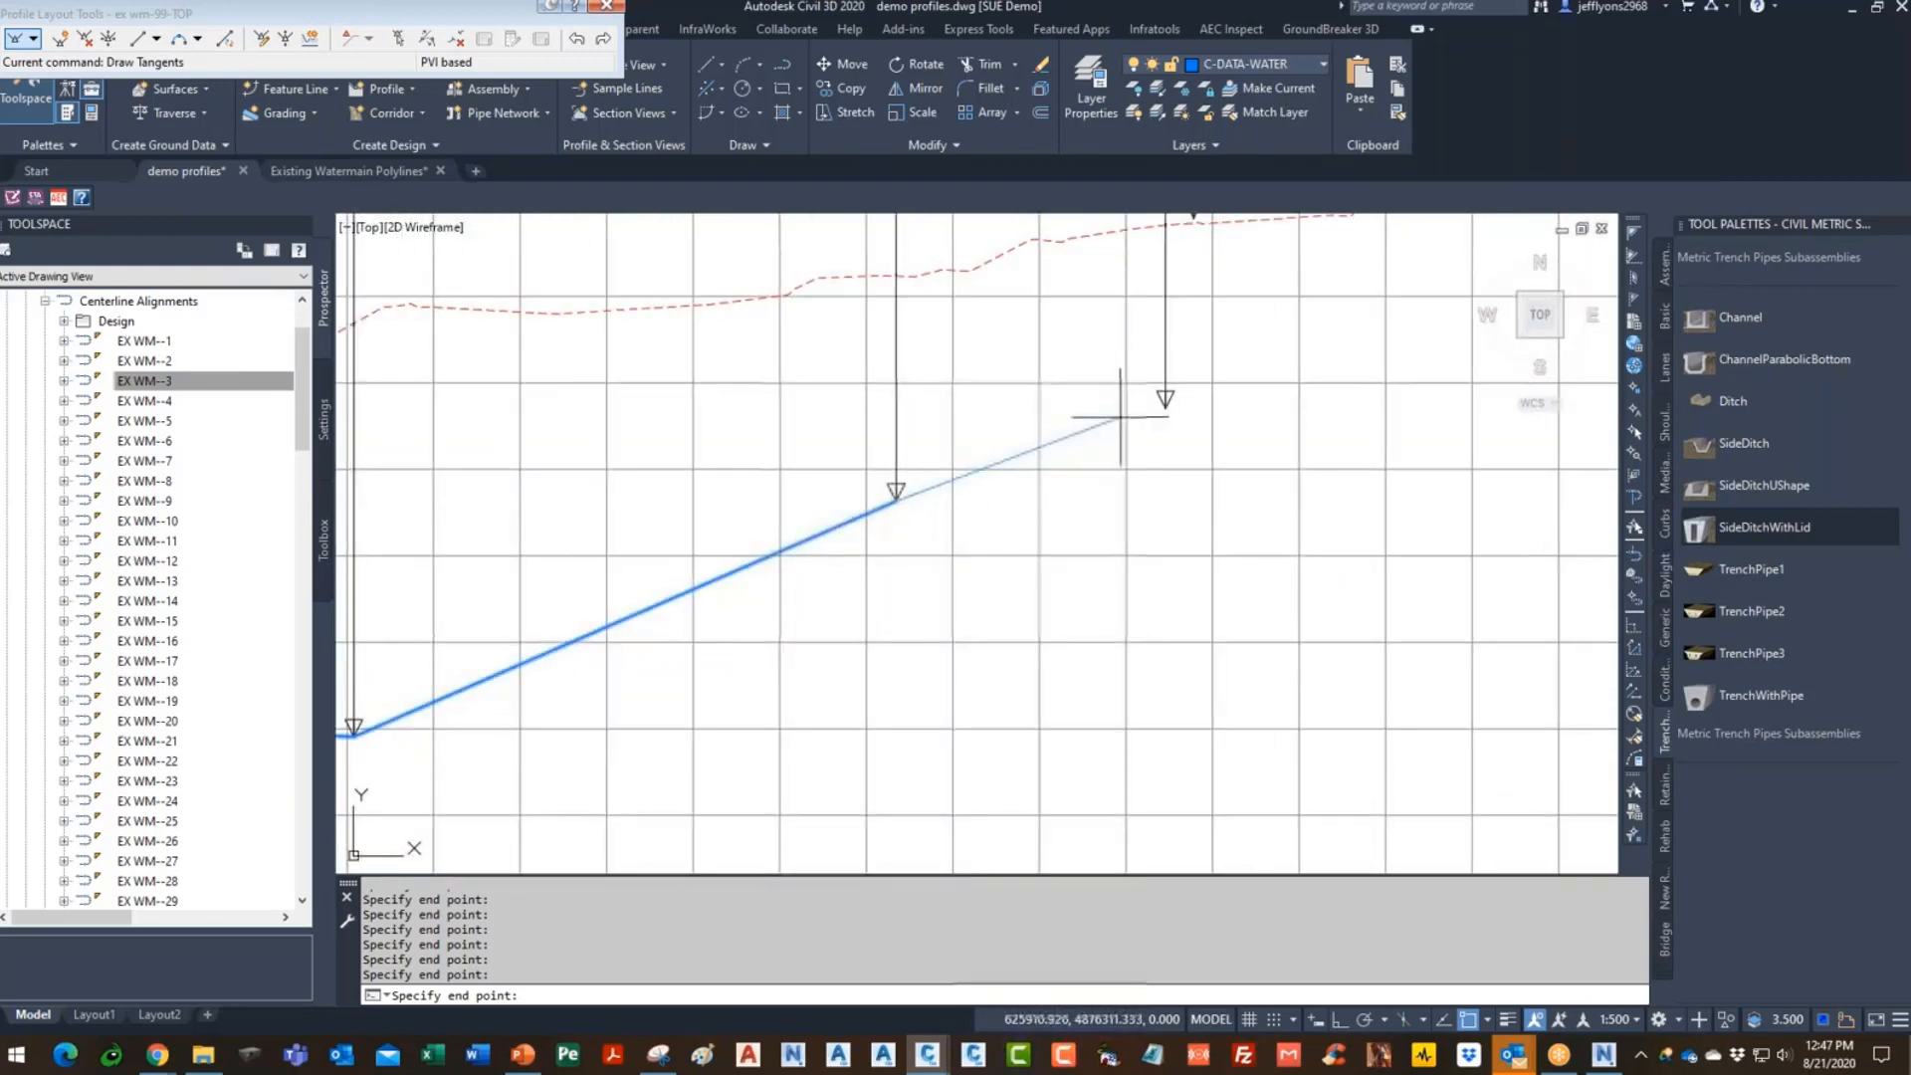
left_click(1166, 401)
scroll(789, 547, "down", 4)
scroll(683, 610, "up", 4)
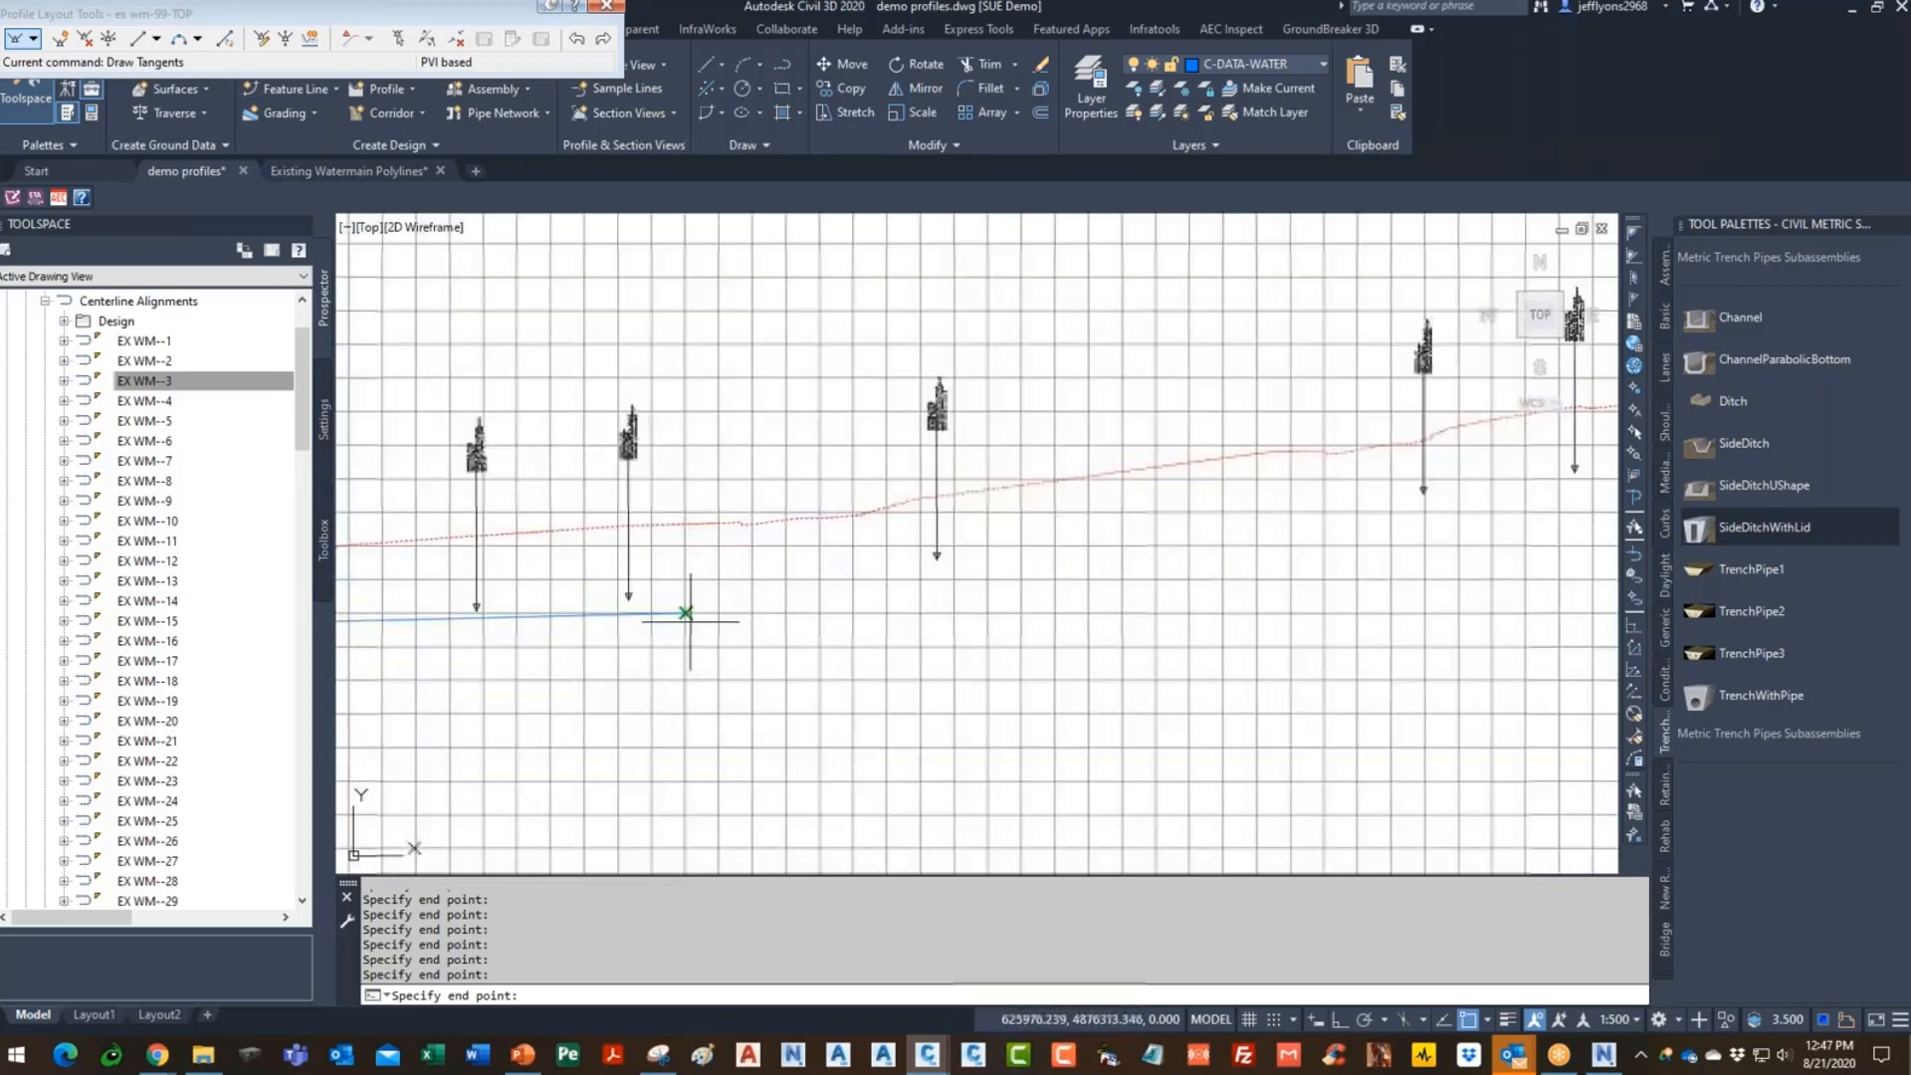
left_click(477, 608)
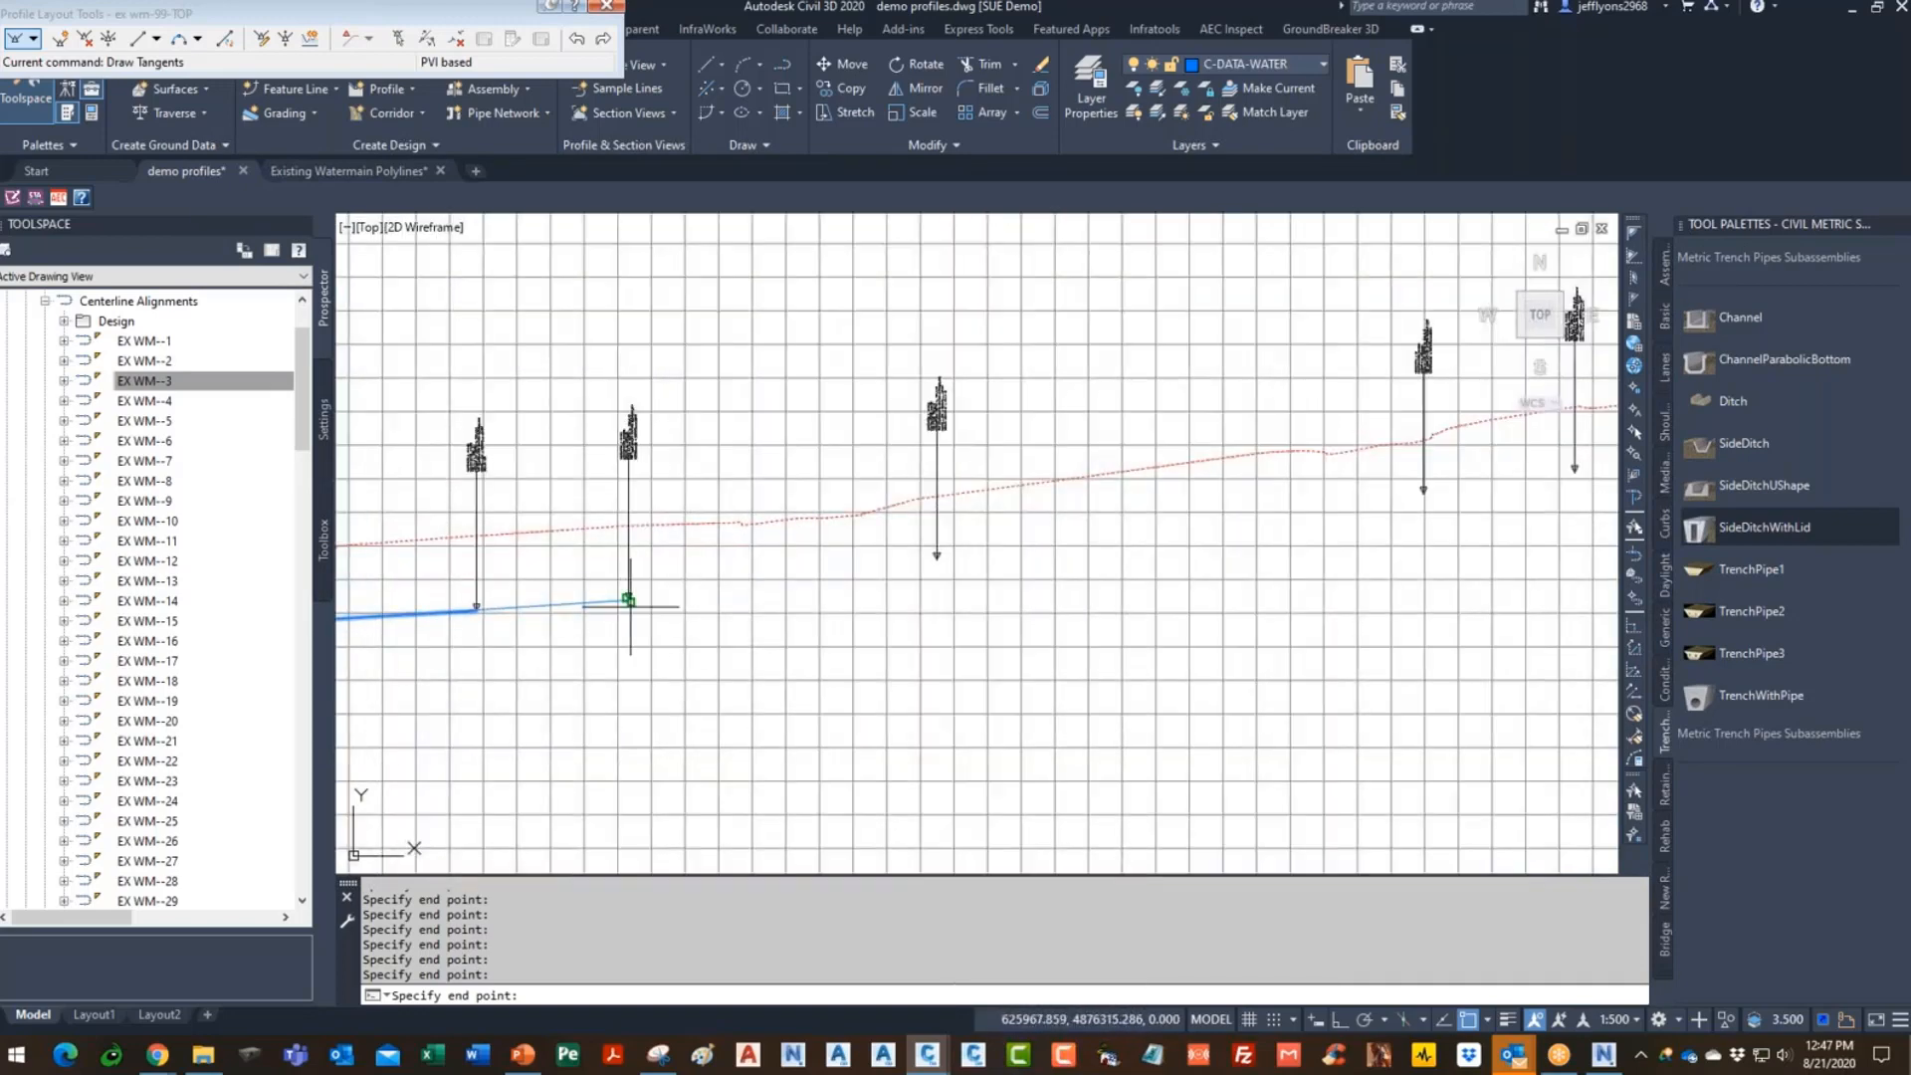
scroll(550, 612, "down", 3)
scroll(938, 532, "up", 3)
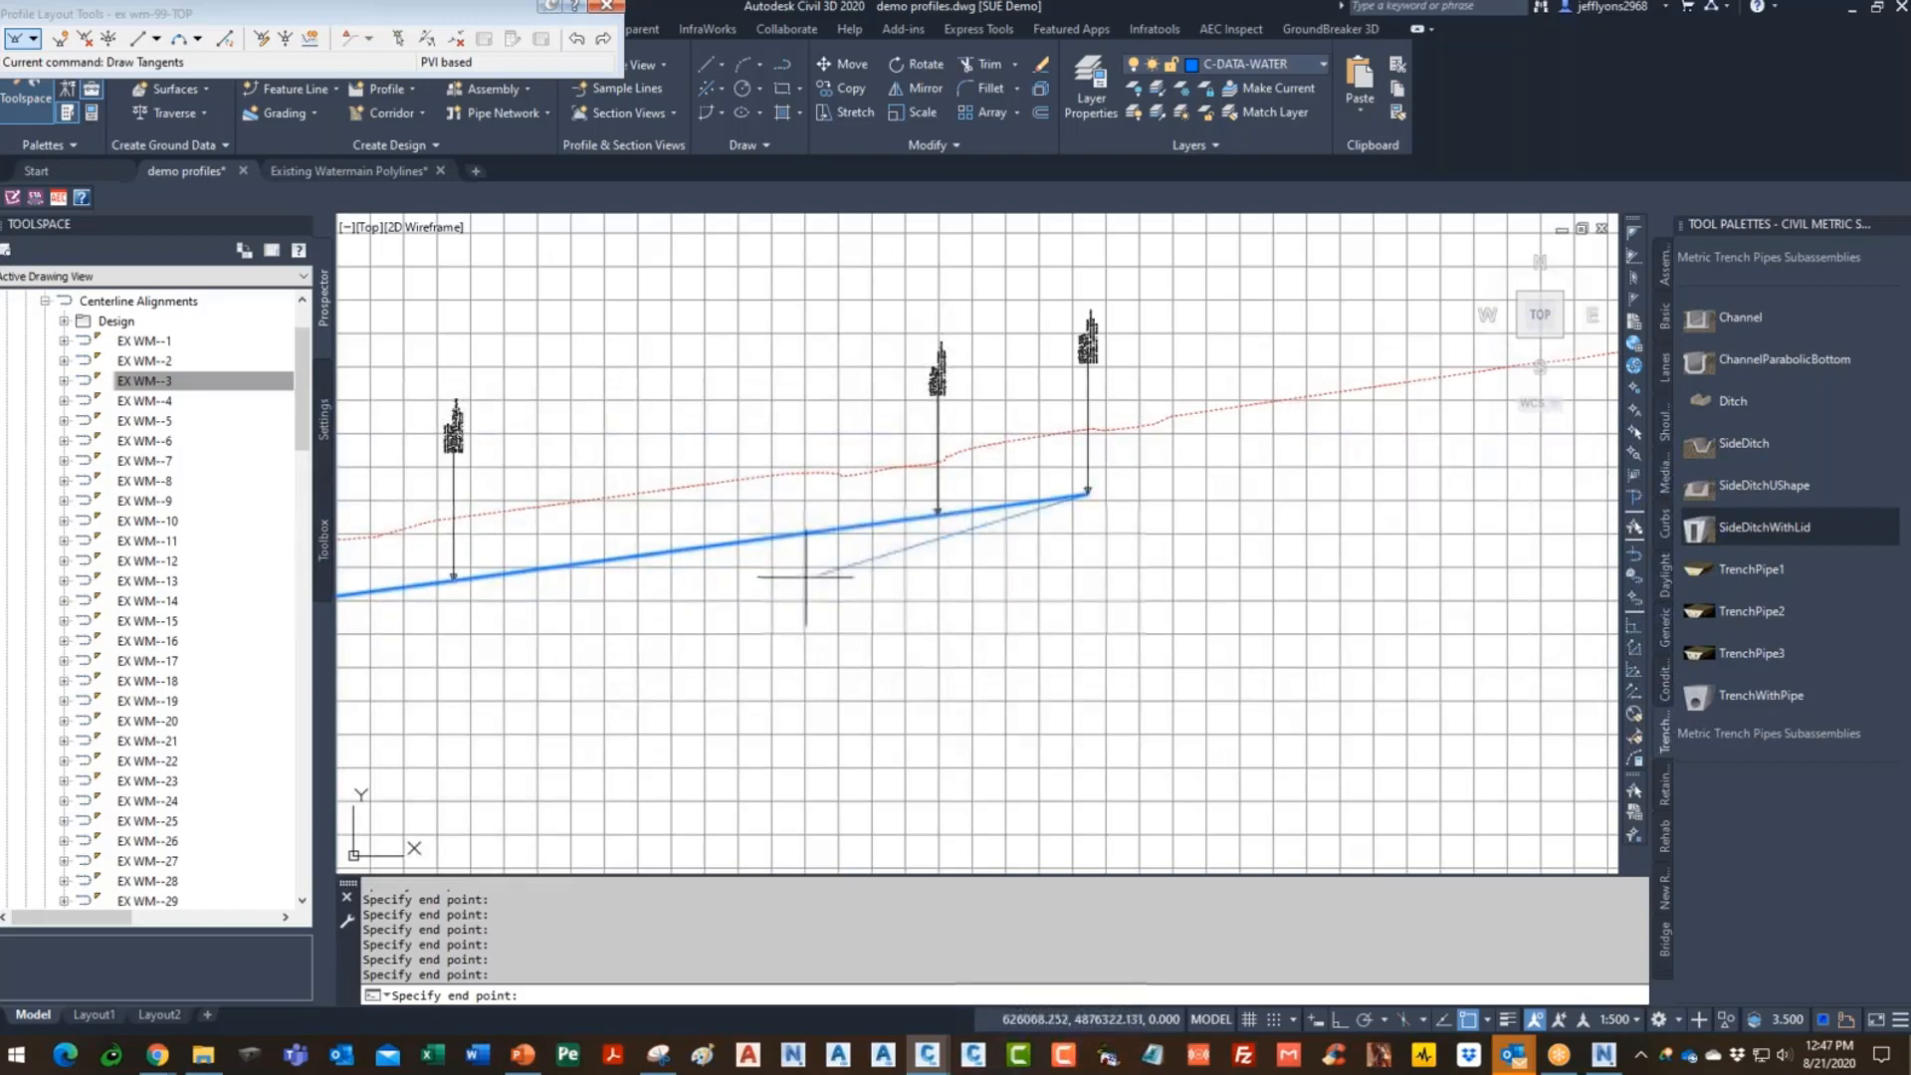
scroll(874, 564, "down", 3)
scroll(884, 537, "up", 5)
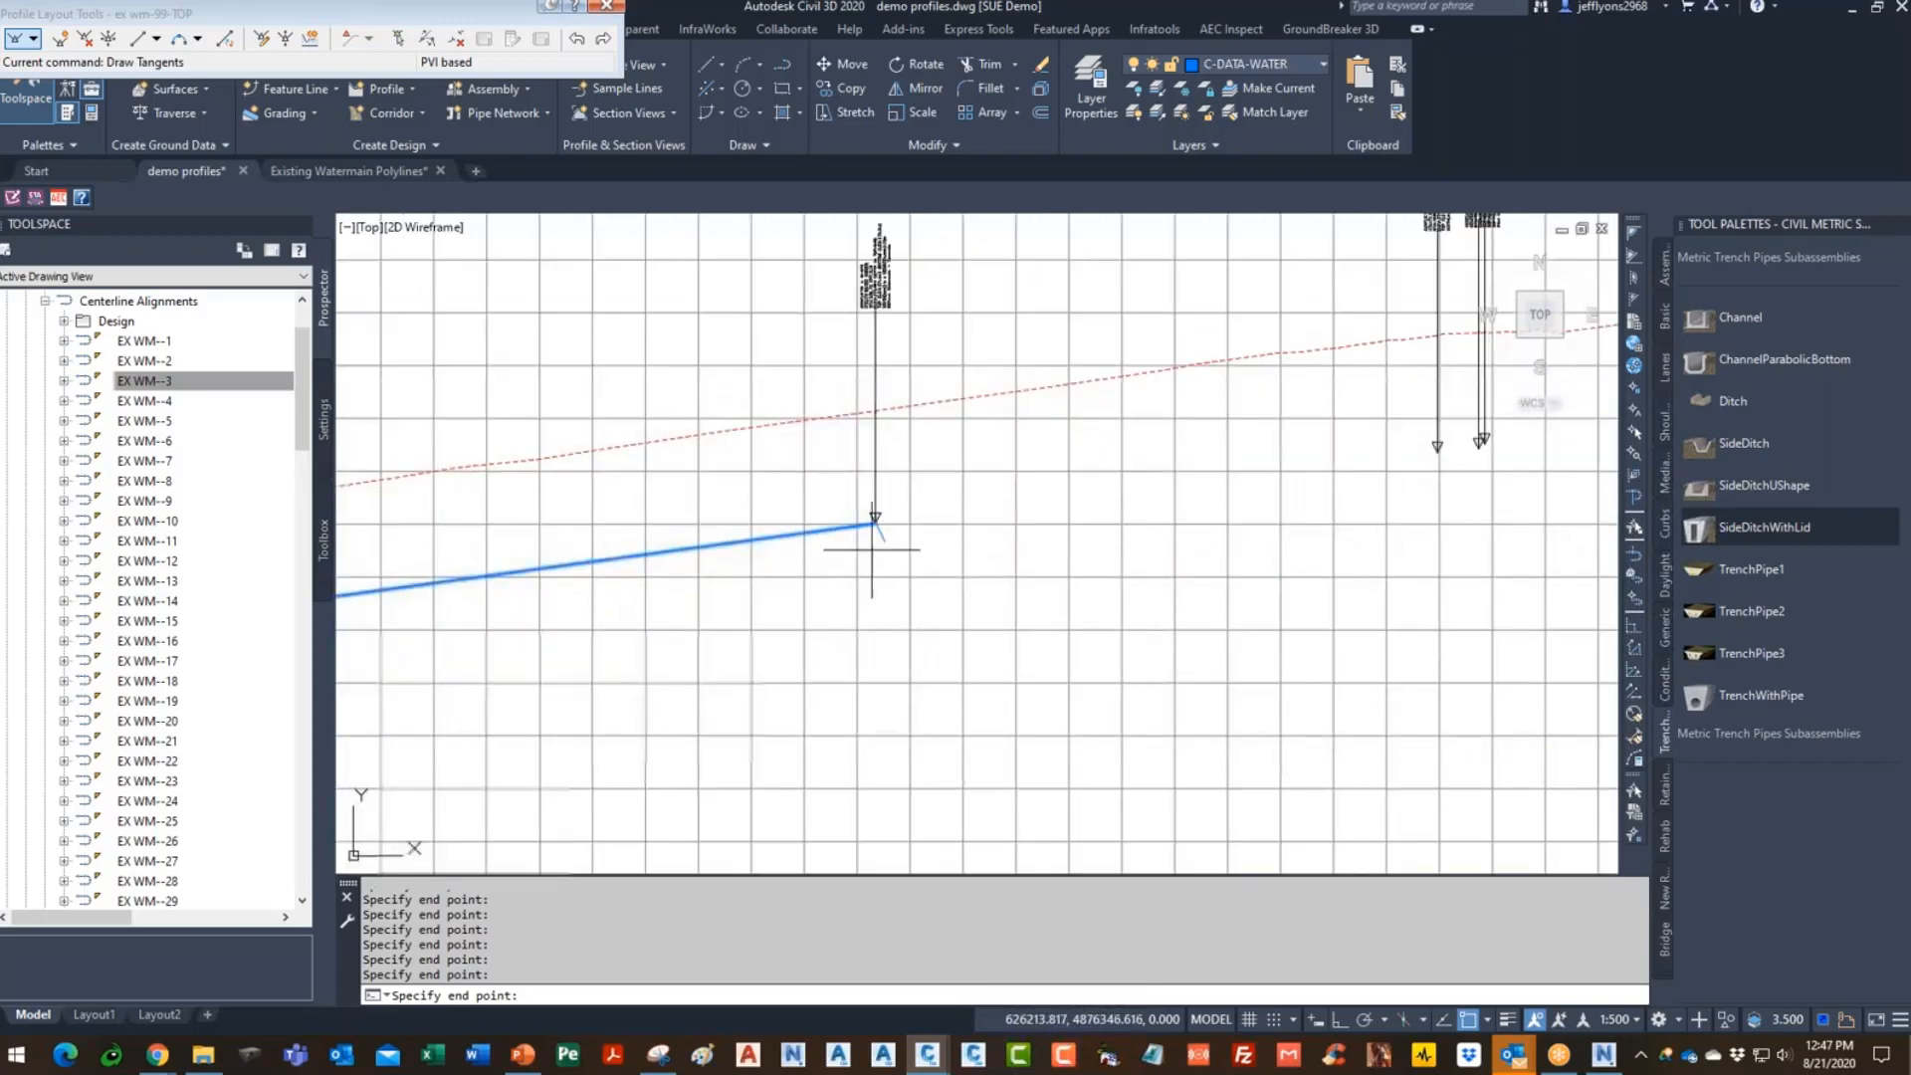
scroll(886, 536, "down", 3)
scroll(723, 558, "up", 3)
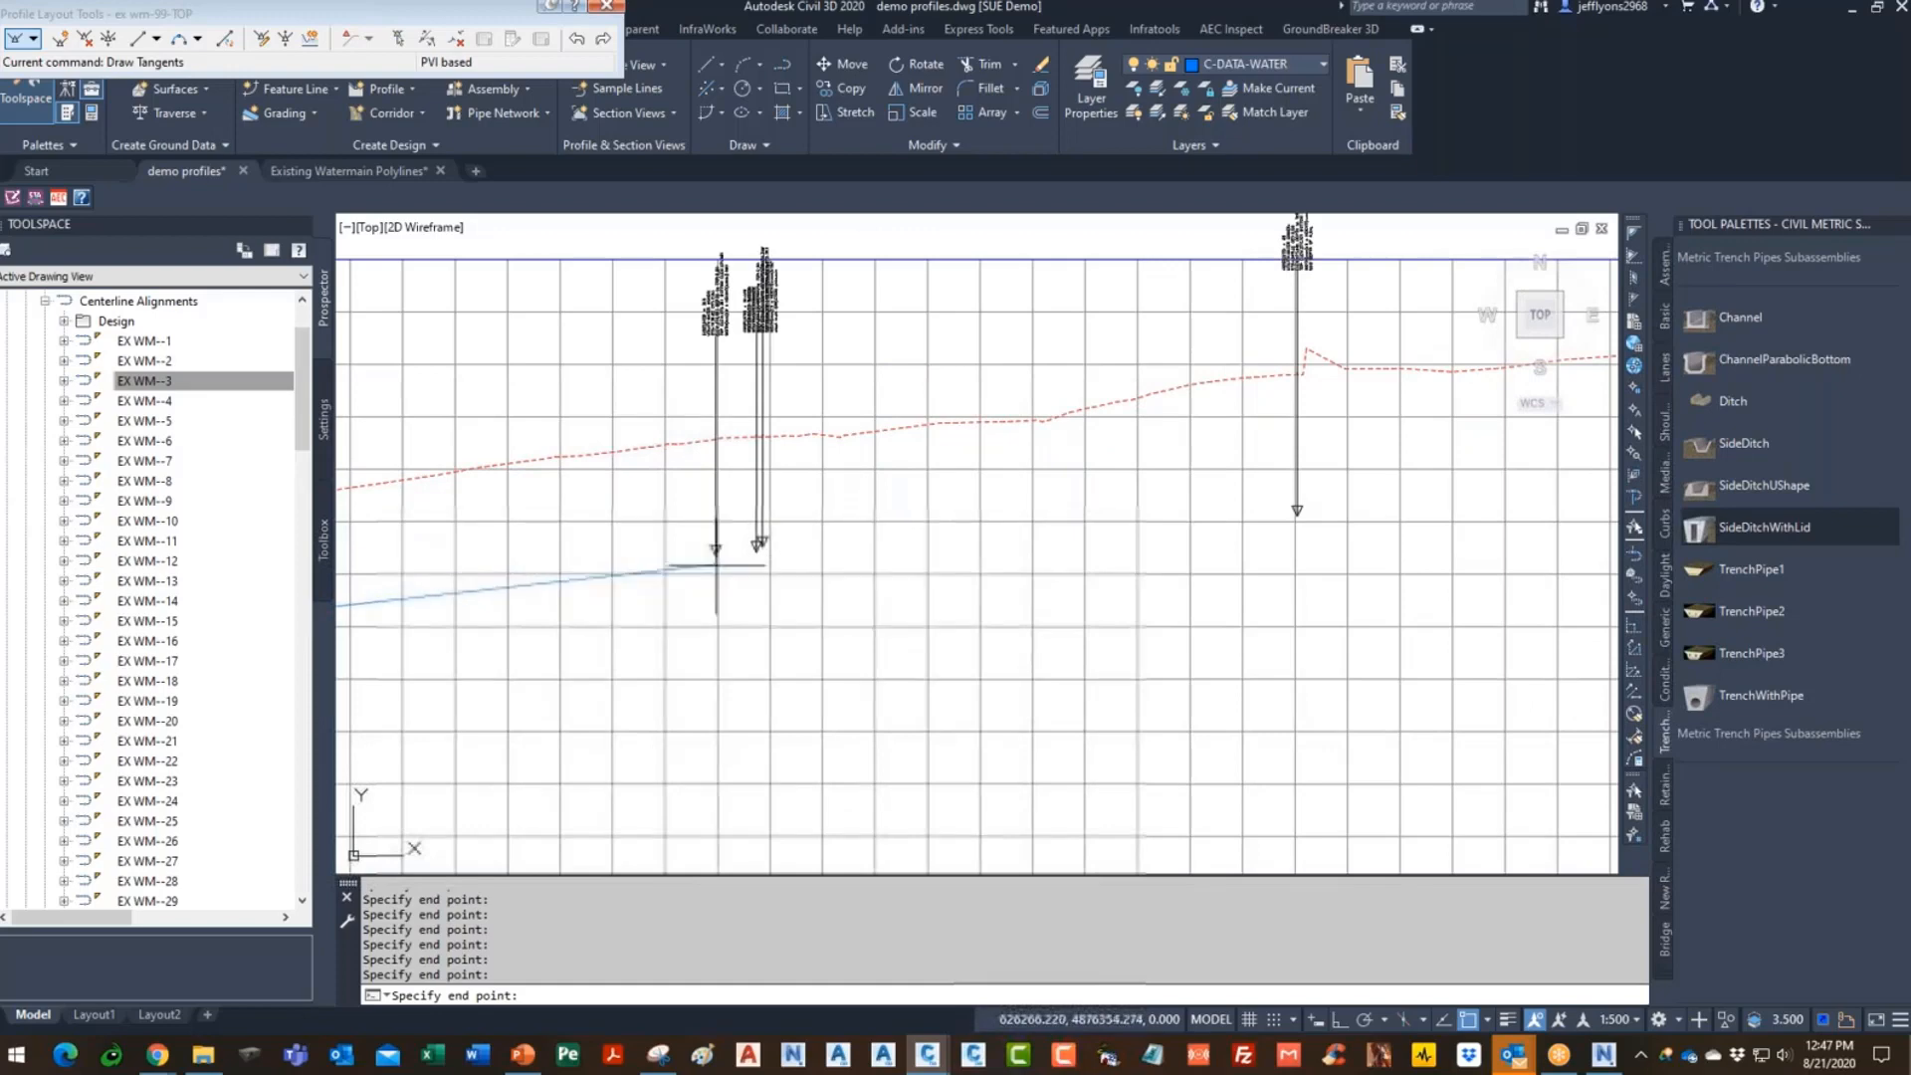
- Continue the tangents through the remaining arrow tips to the last marker and finish the profile
left_click(717, 550)
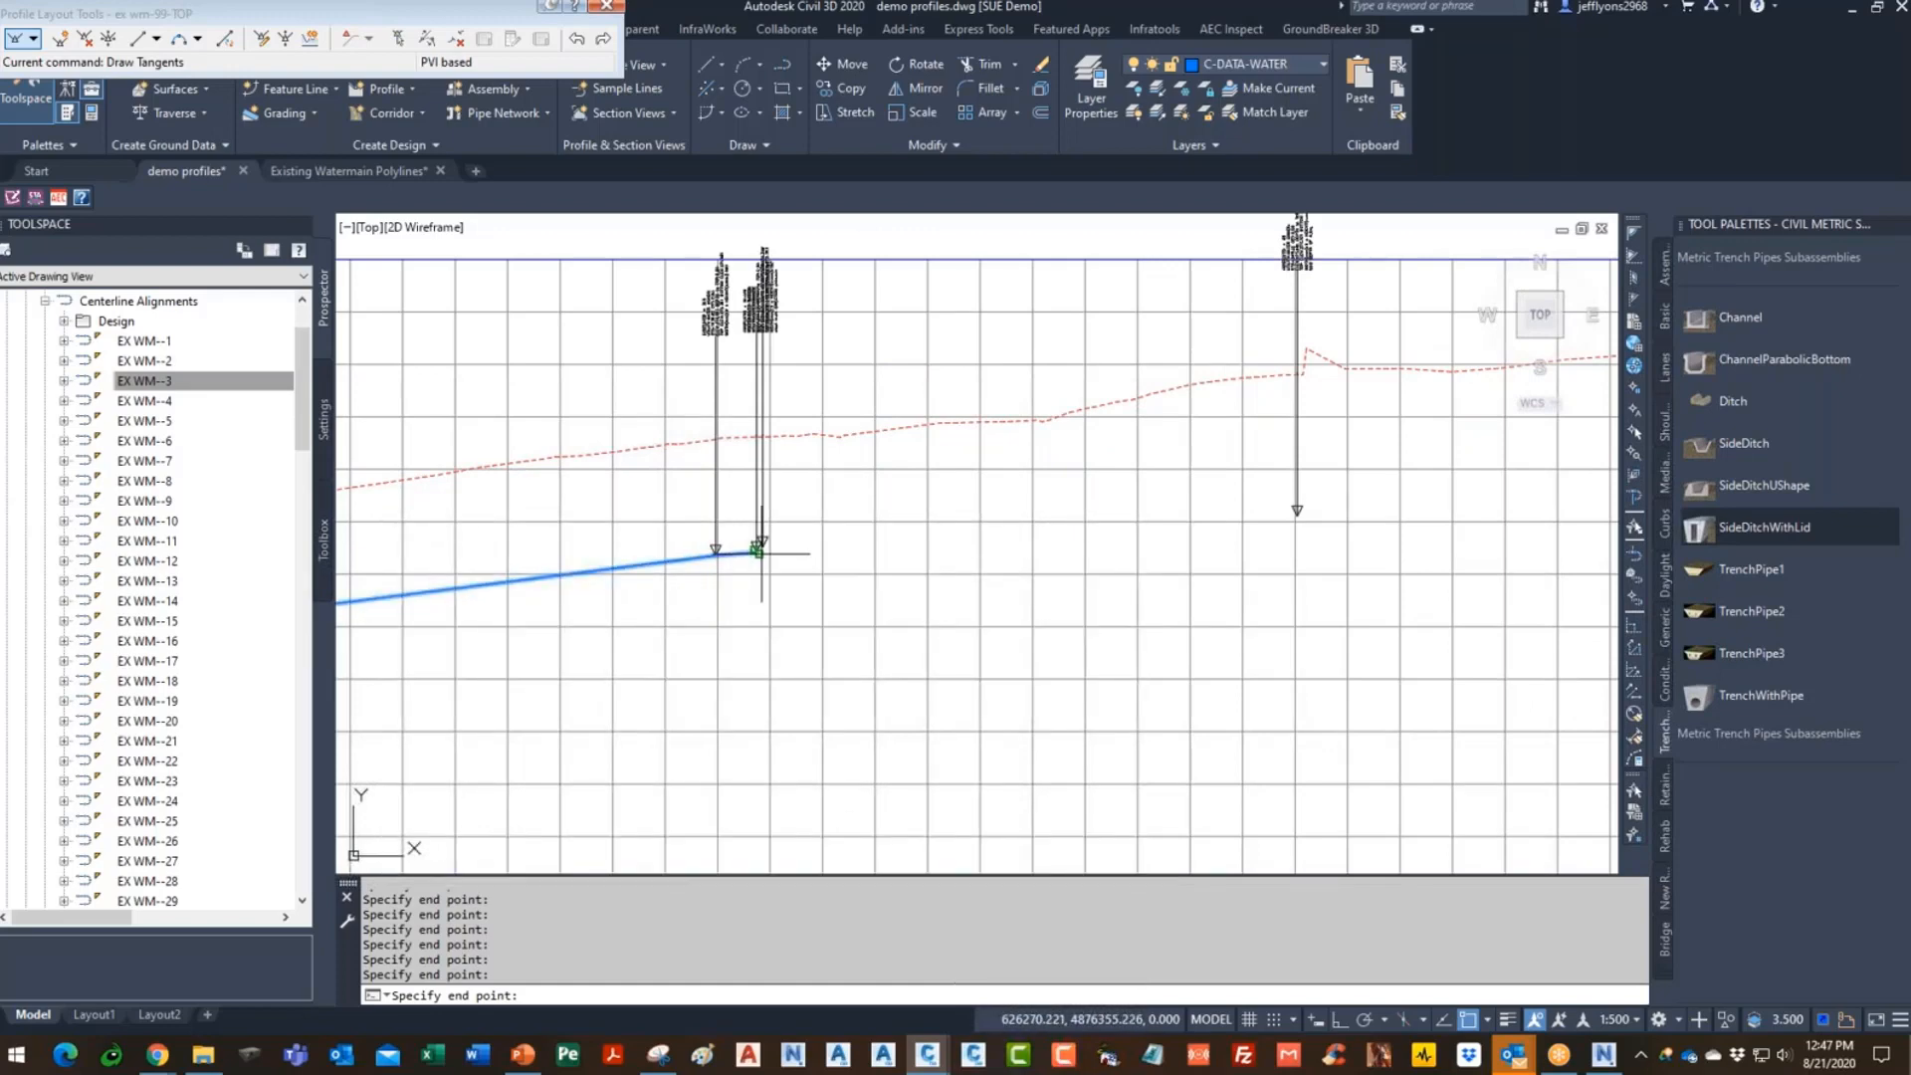
scroll(758, 552, "up", 4)
scroll(673, 538, "down", 4)
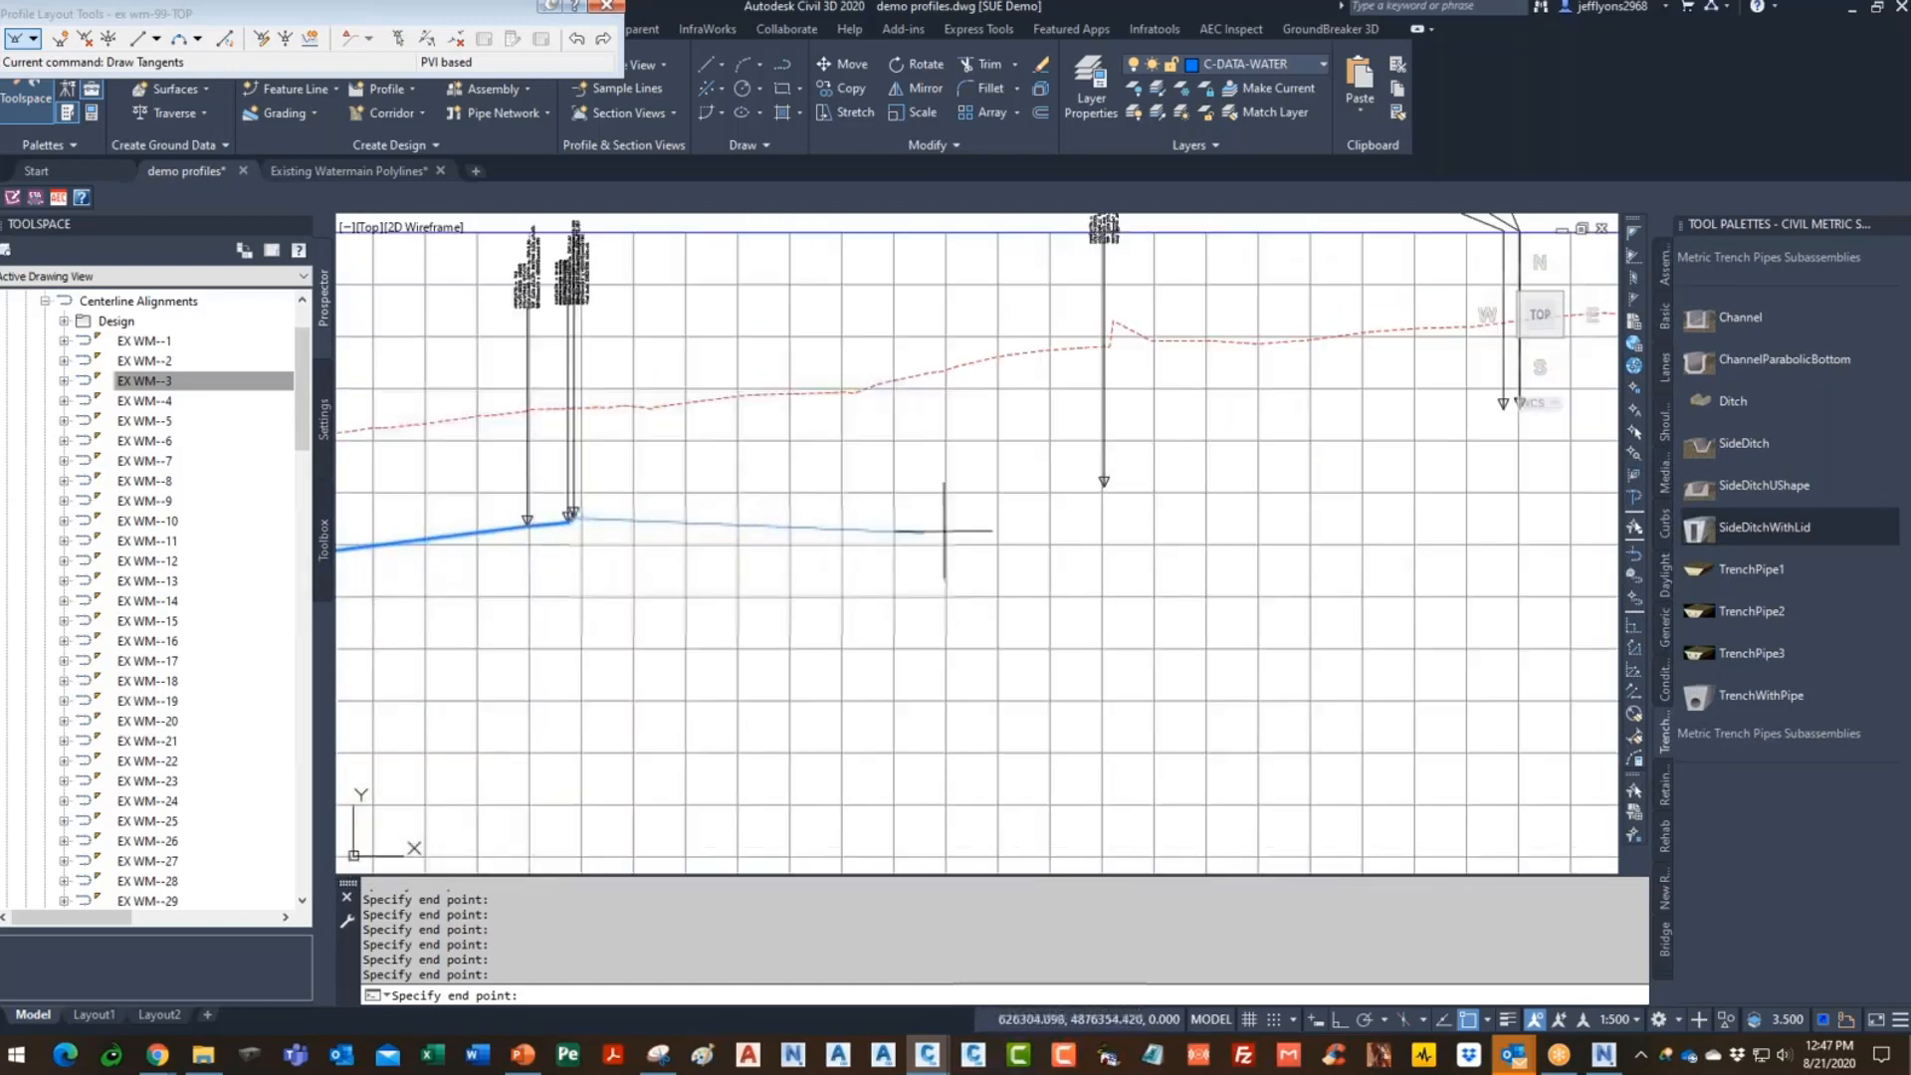
left_click(1102, 485)
scroll(816, 541, "down", 5)
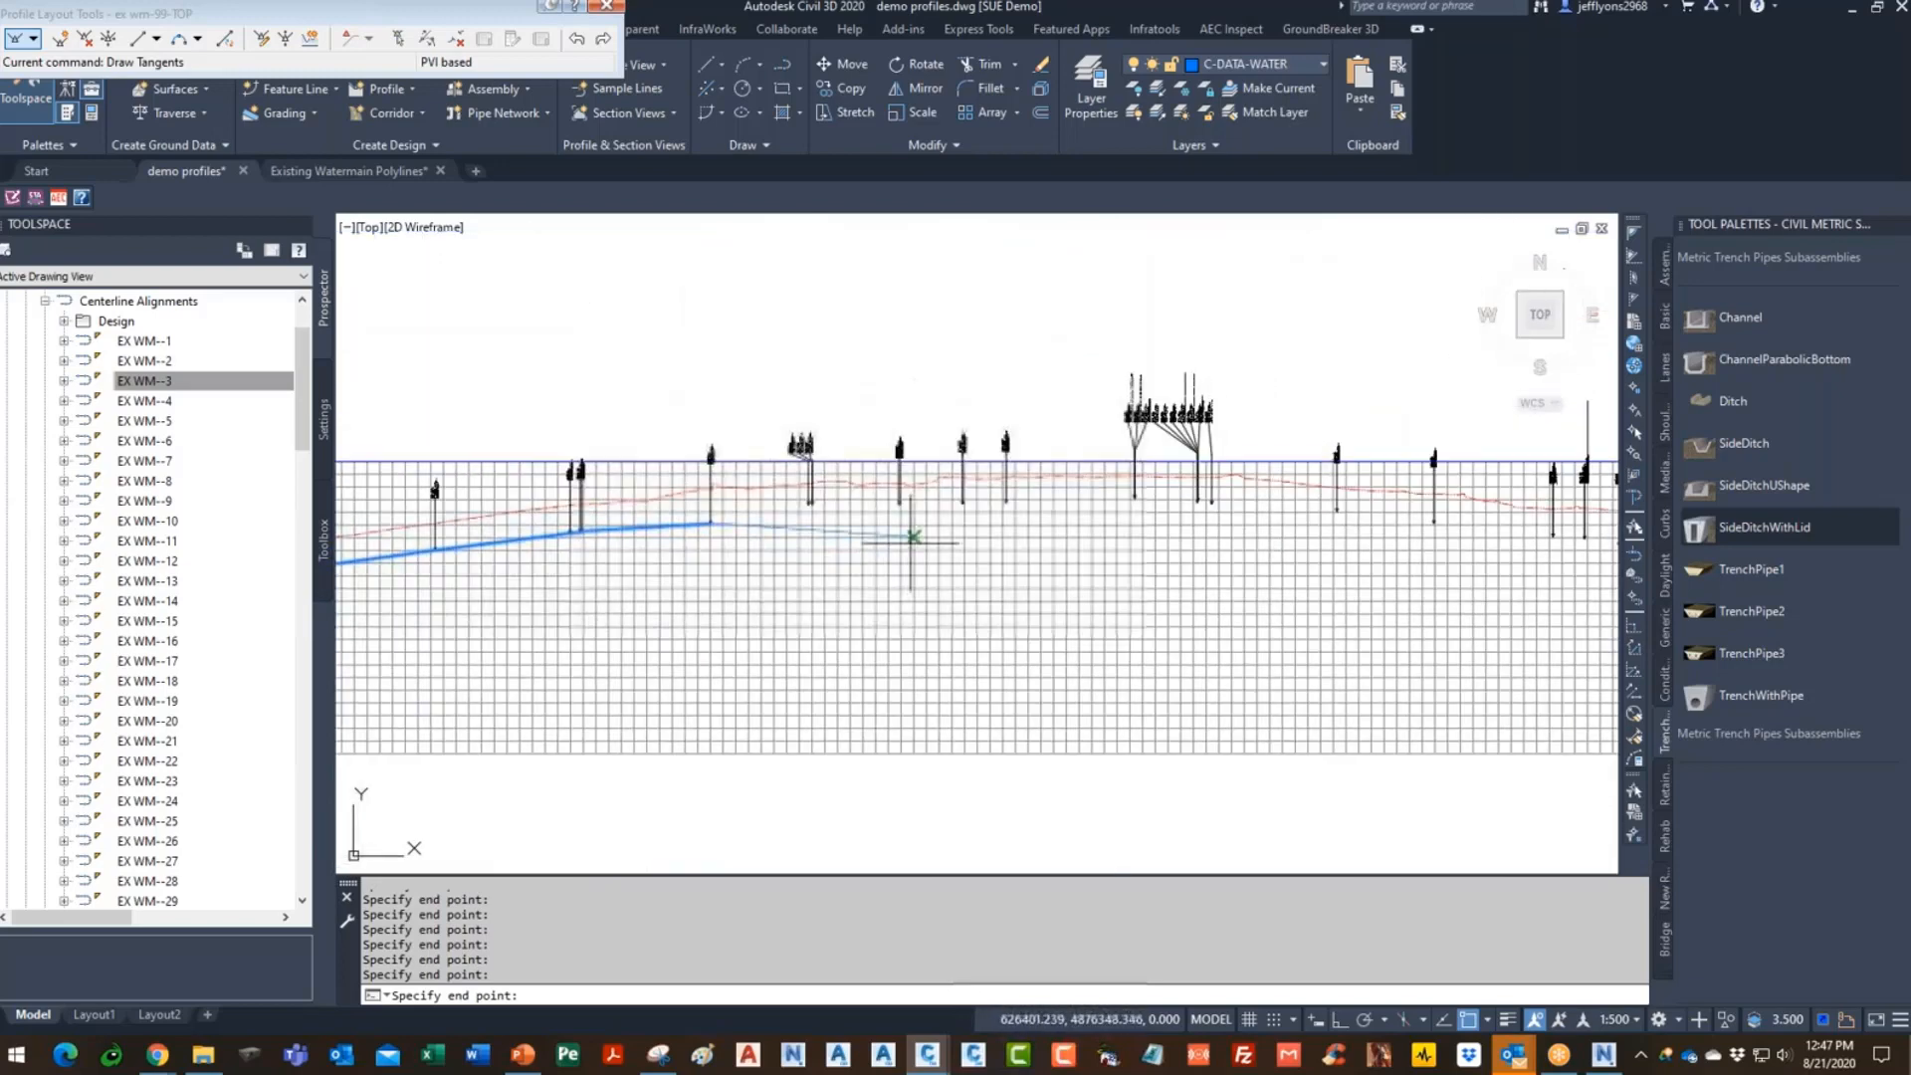
scroll(909, 537, "up", 3)
left_click(721, 496)
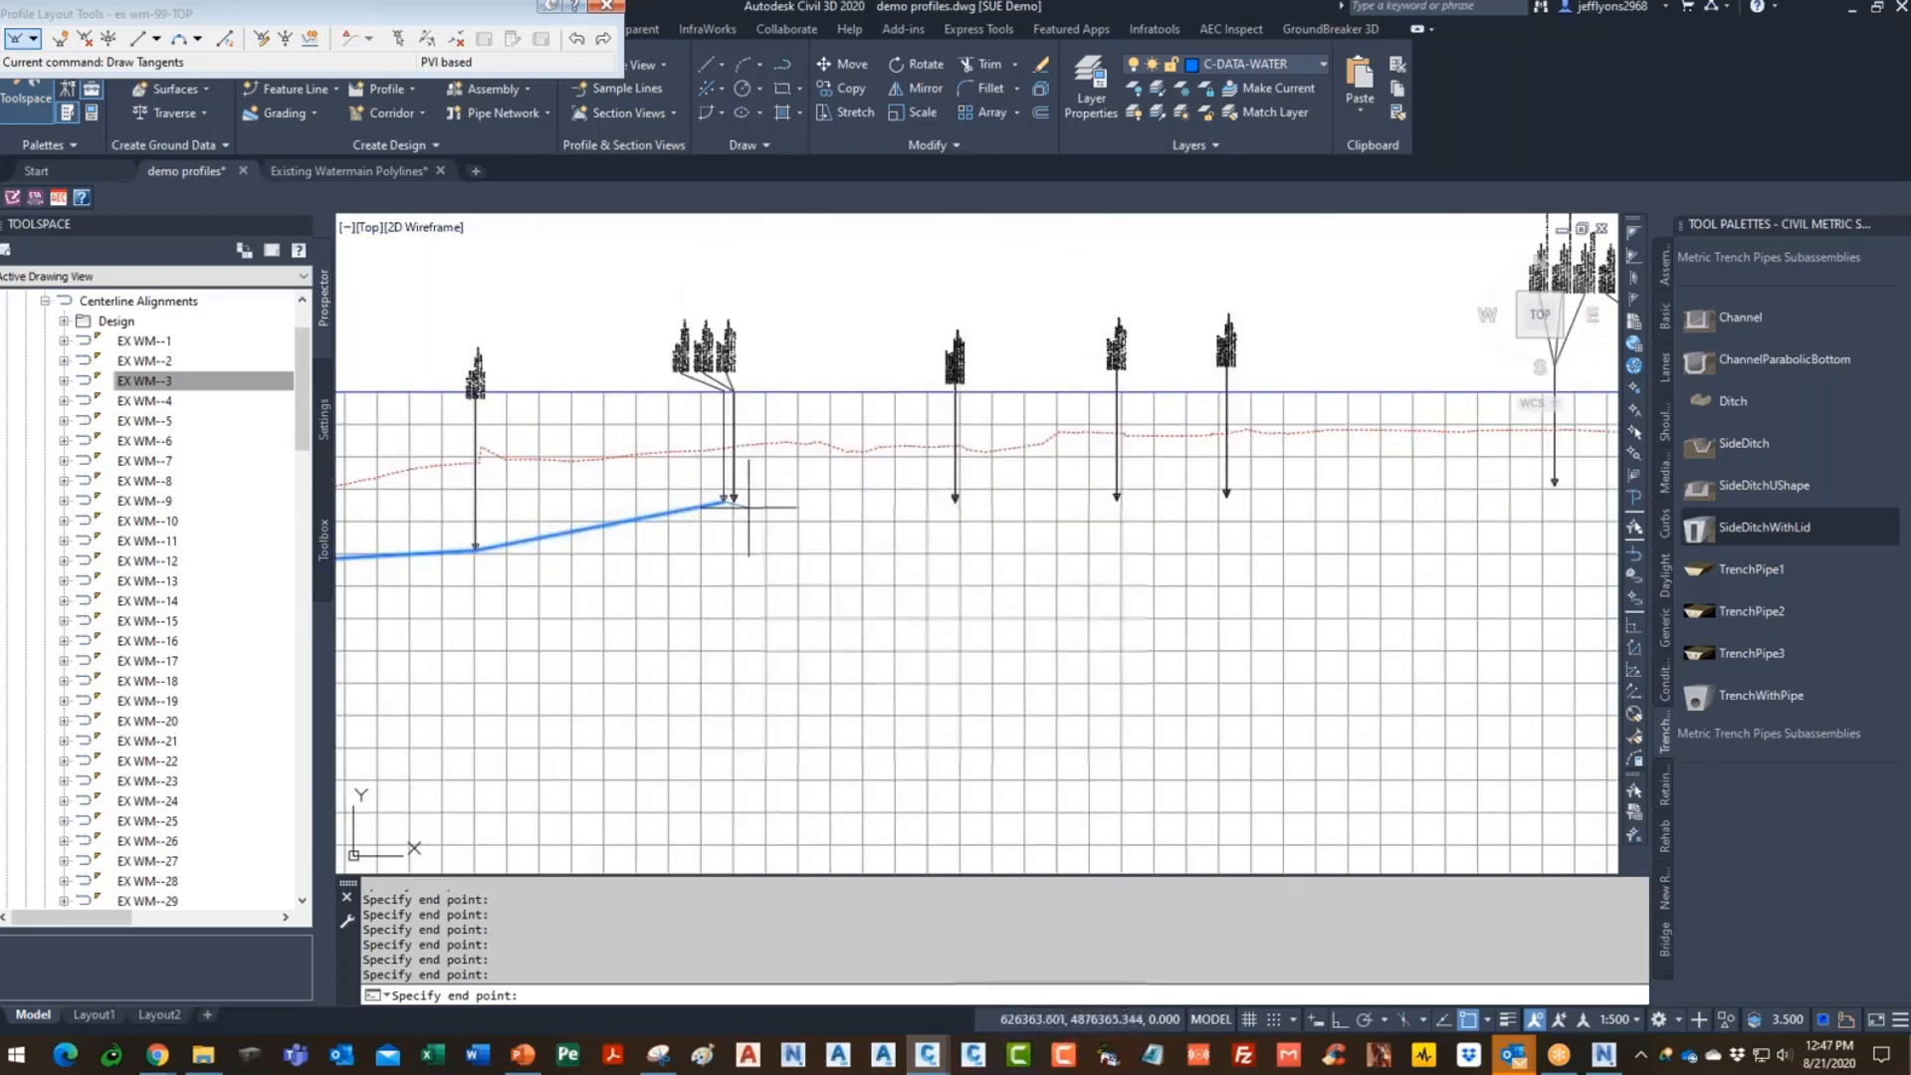
left_click(955, 501)
left_click(1117, 497)
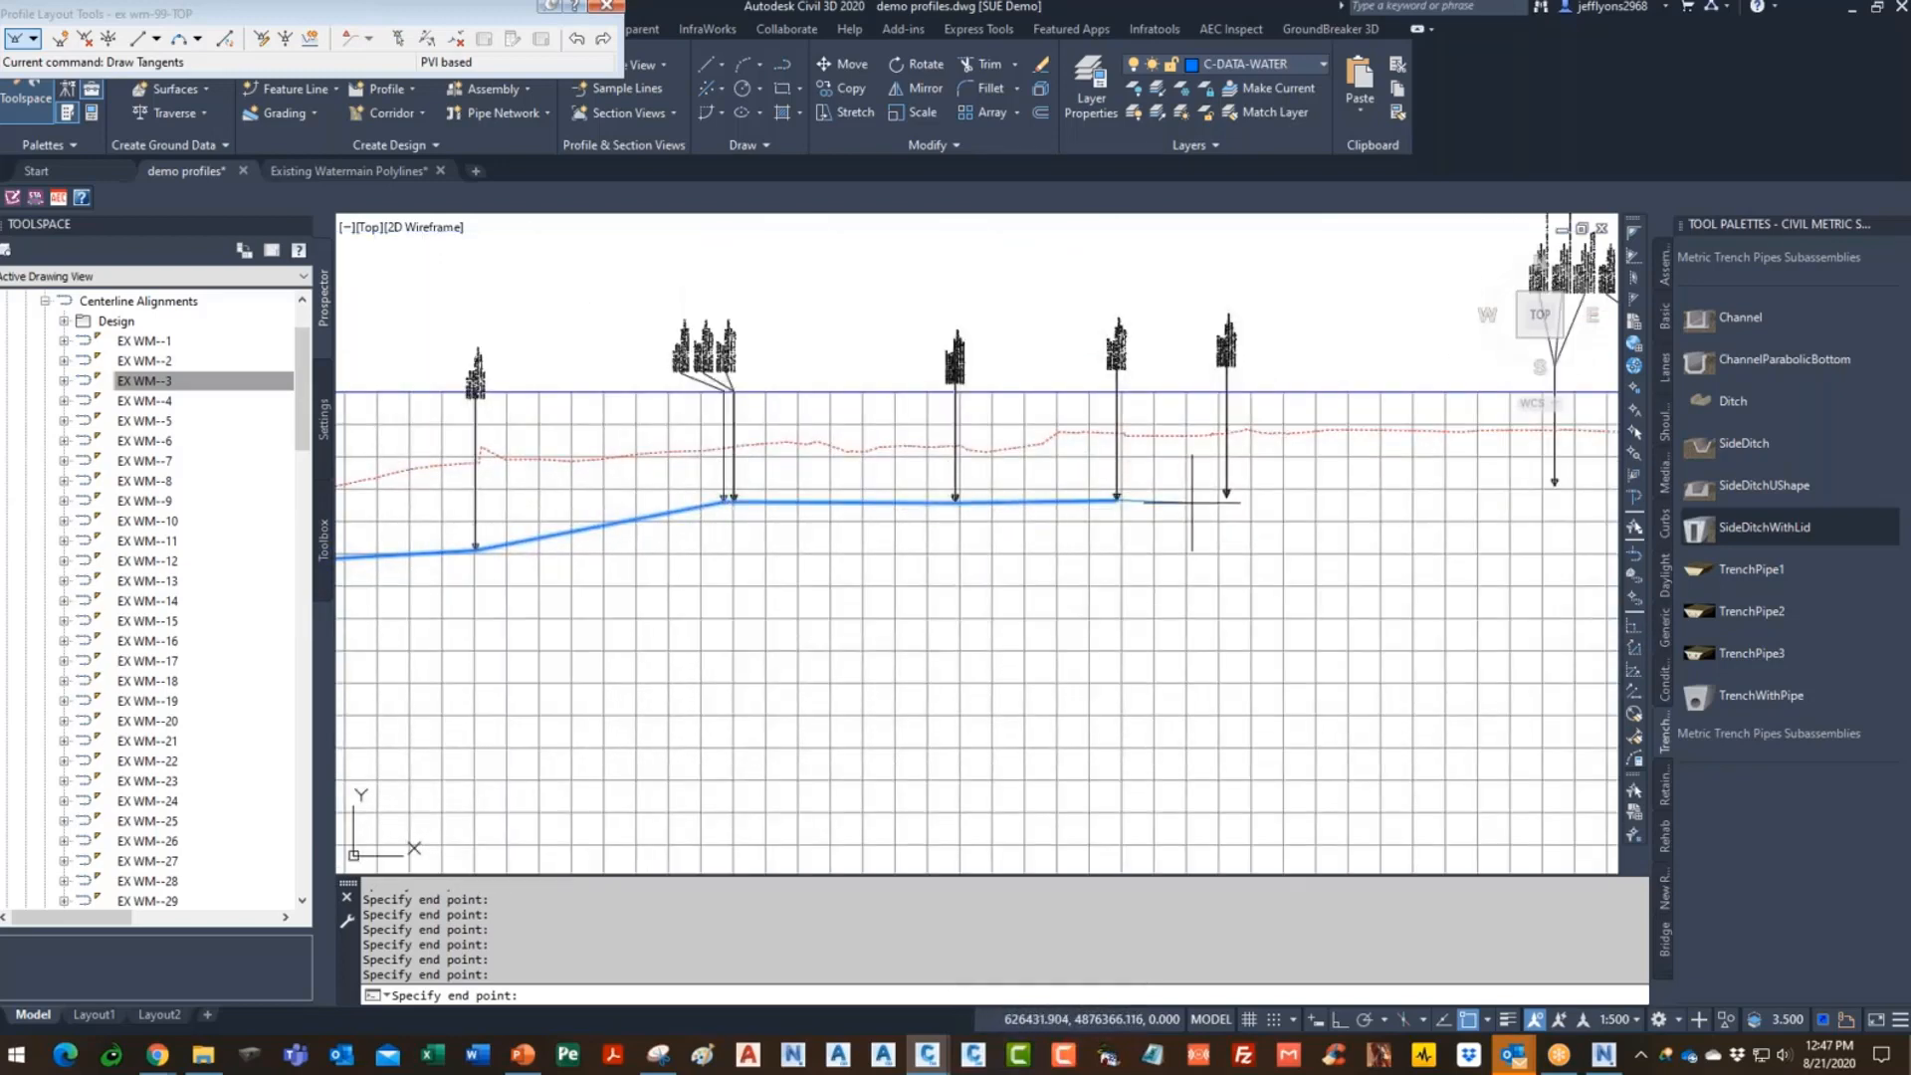
scroll(1220, 489, "down", 5)
scroll(1065, 463, "up", 3)
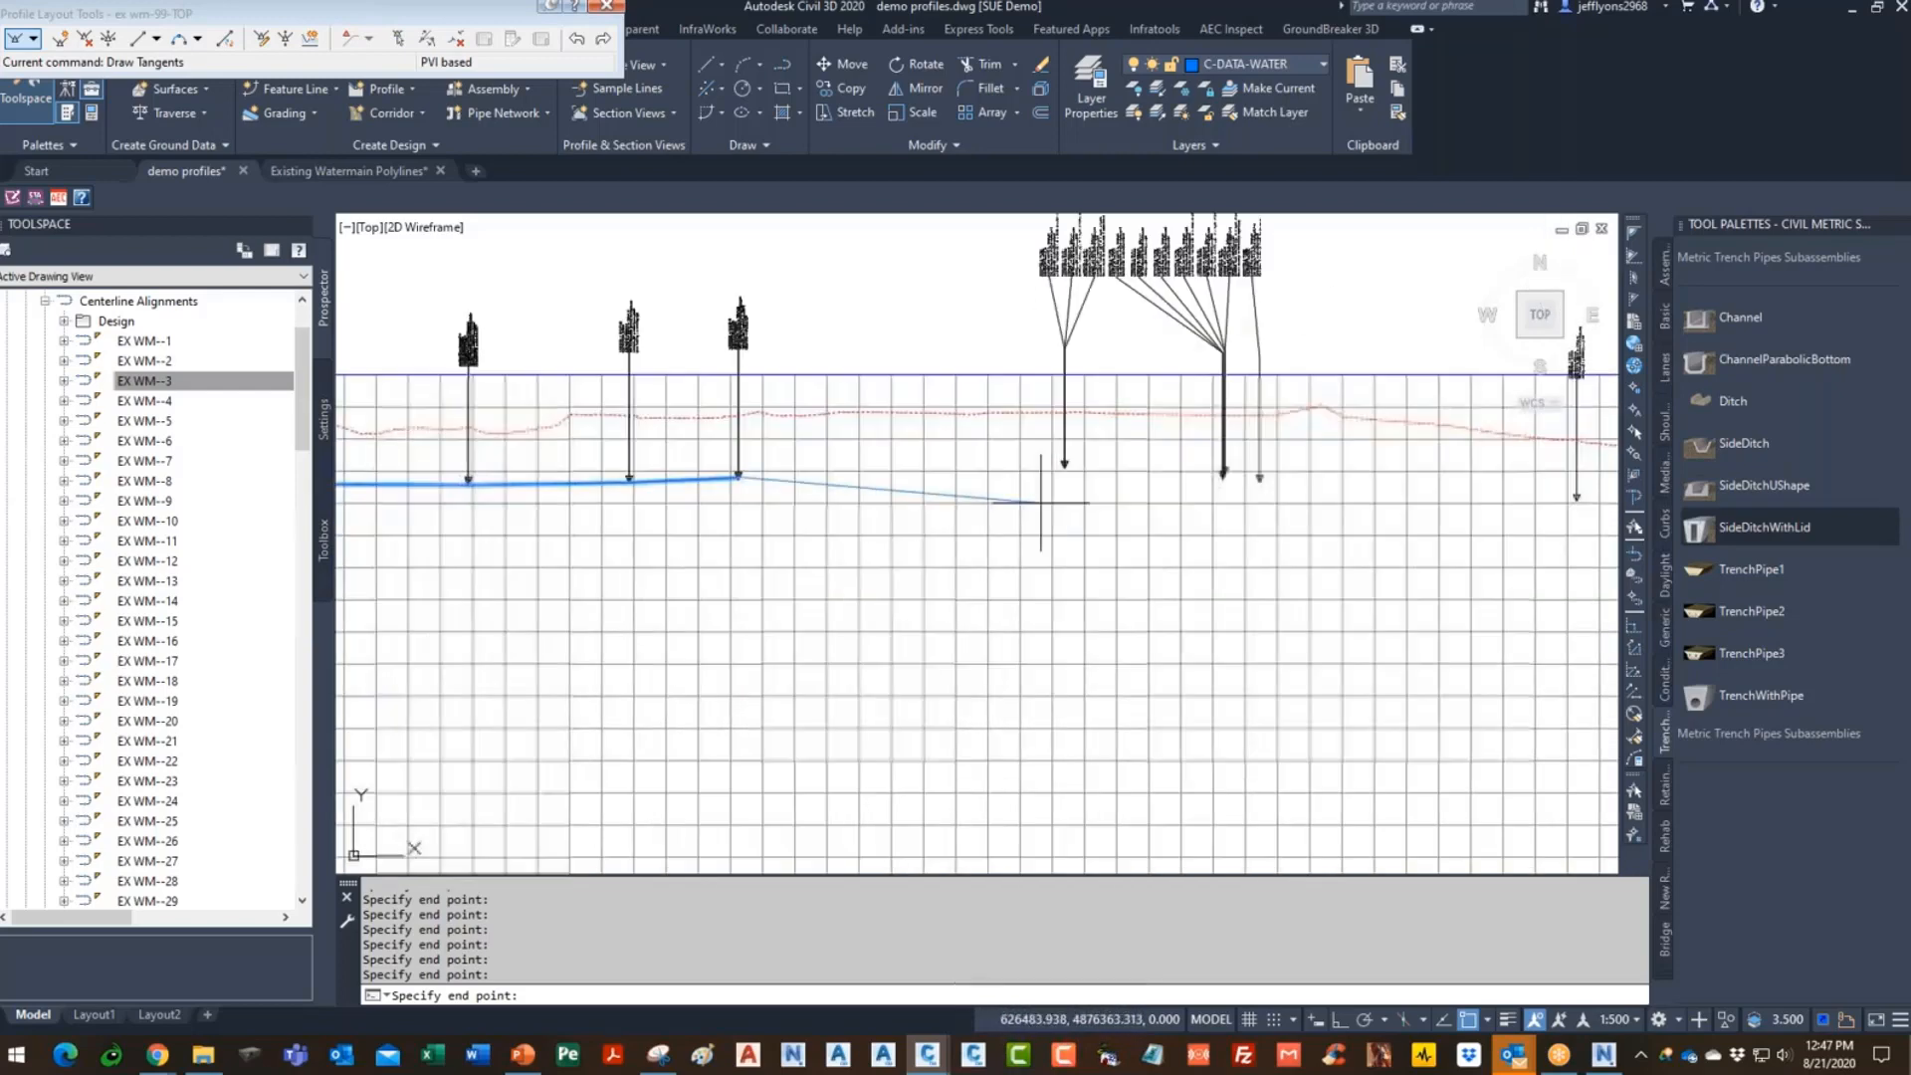
left_click(1063, 462)
left_click(1223, 475)
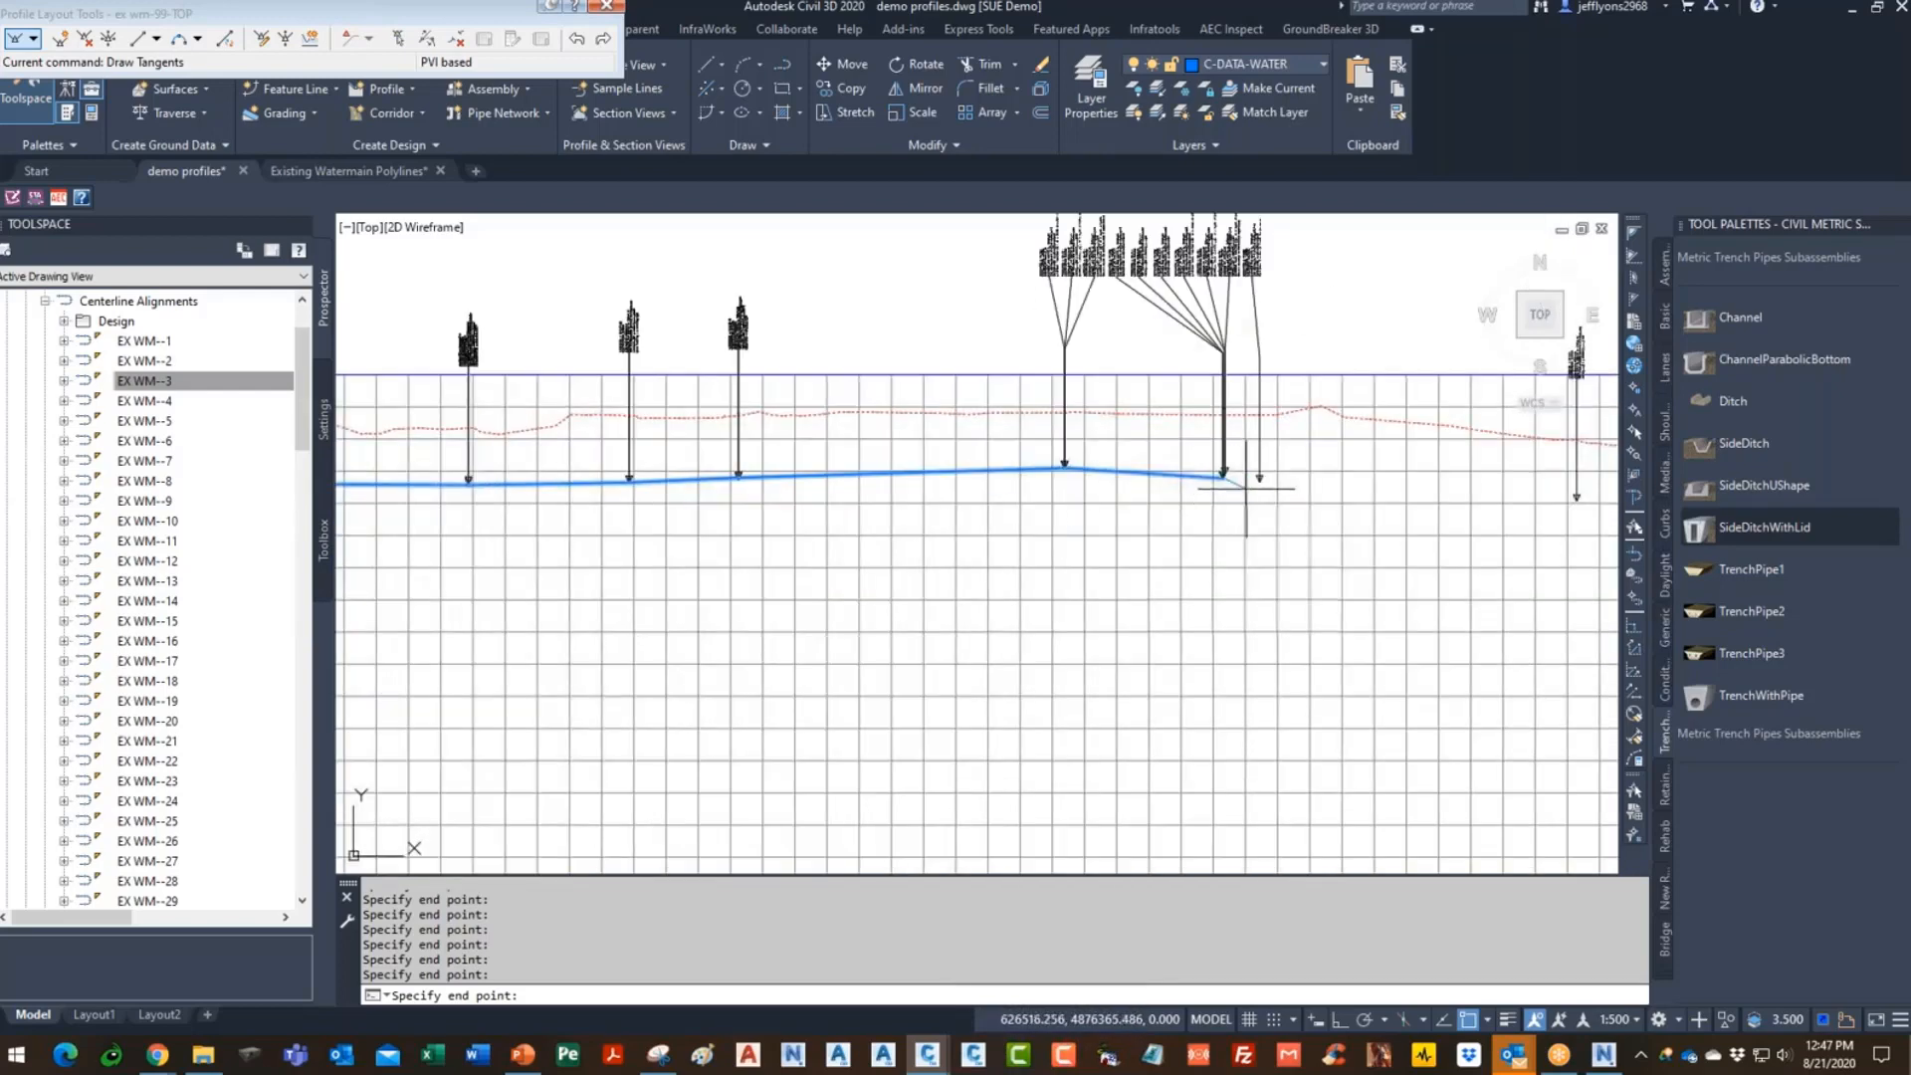
scroll(1160, 554, "down", 4)
scroll(1094, 547, "up", 4)
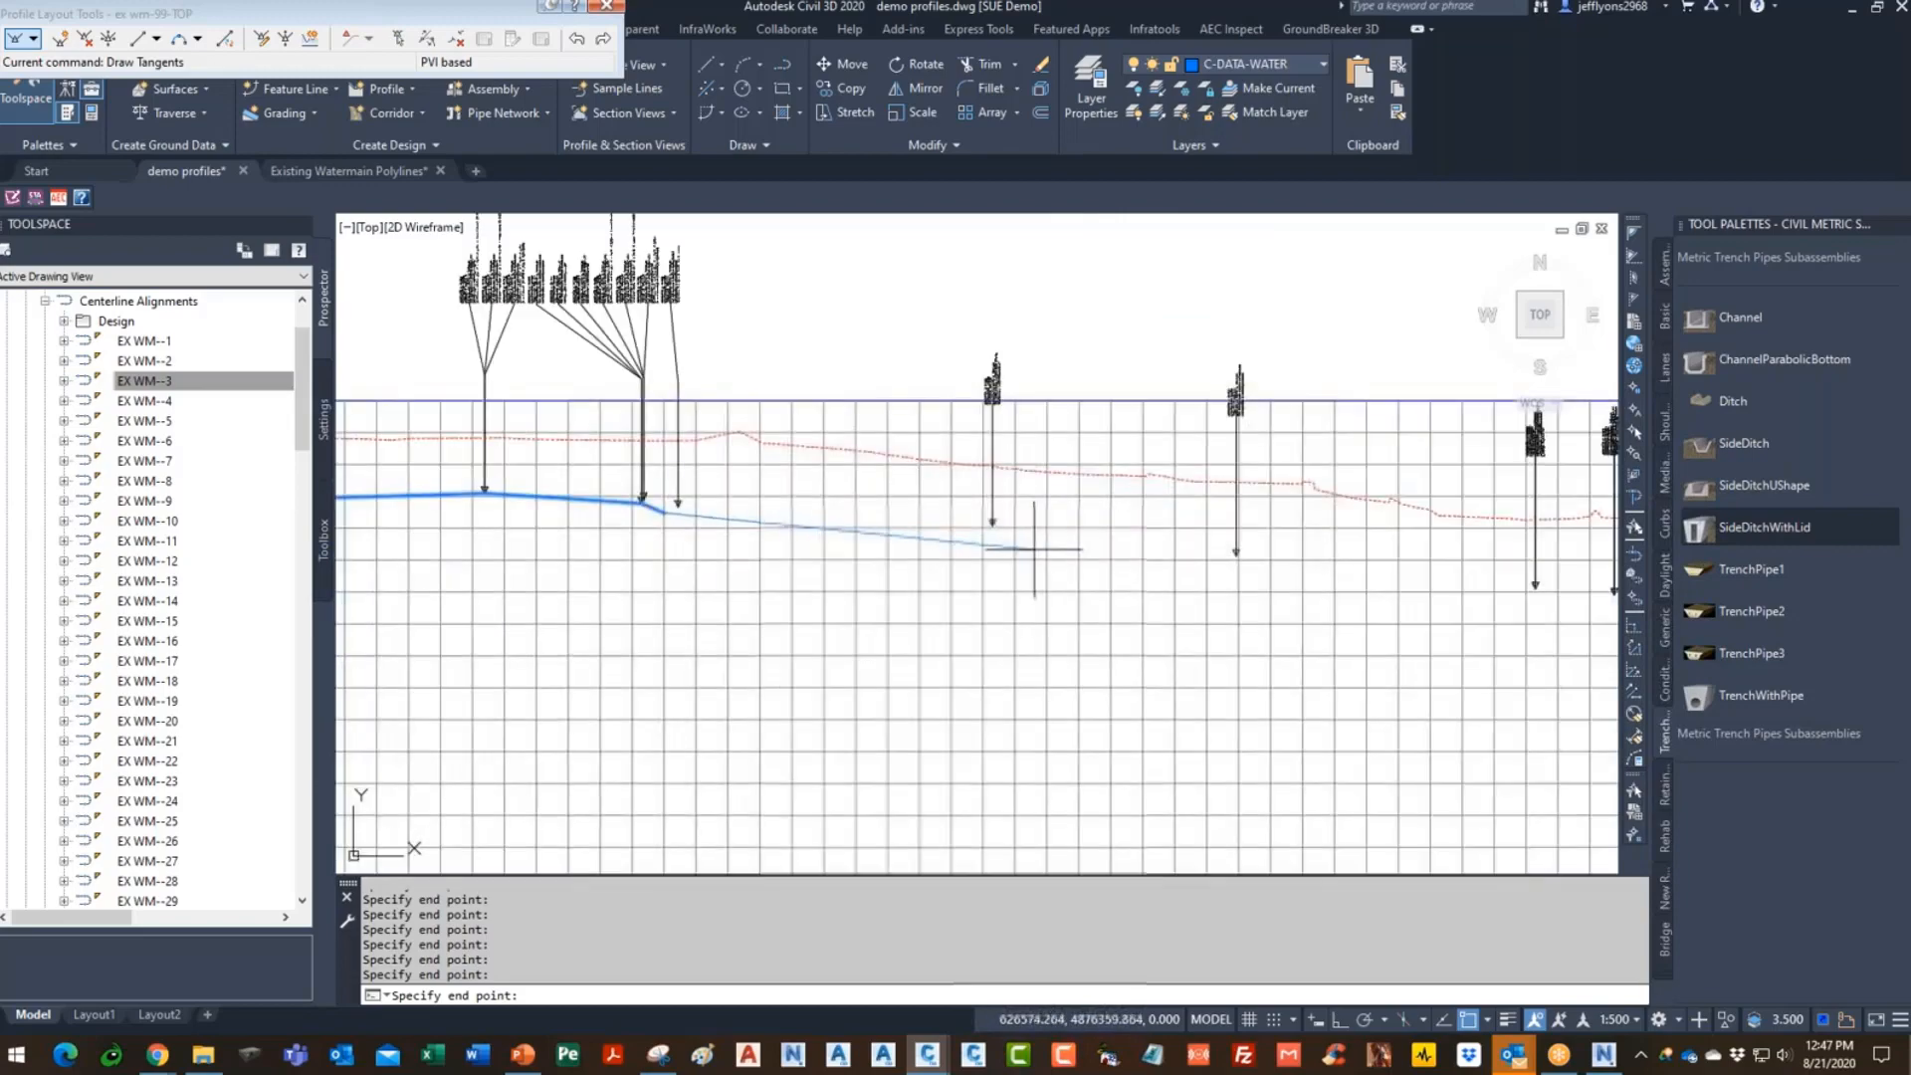
left_click(997, 528)
left_click(1237, 554)
scroll(825, 571, "down", 5)
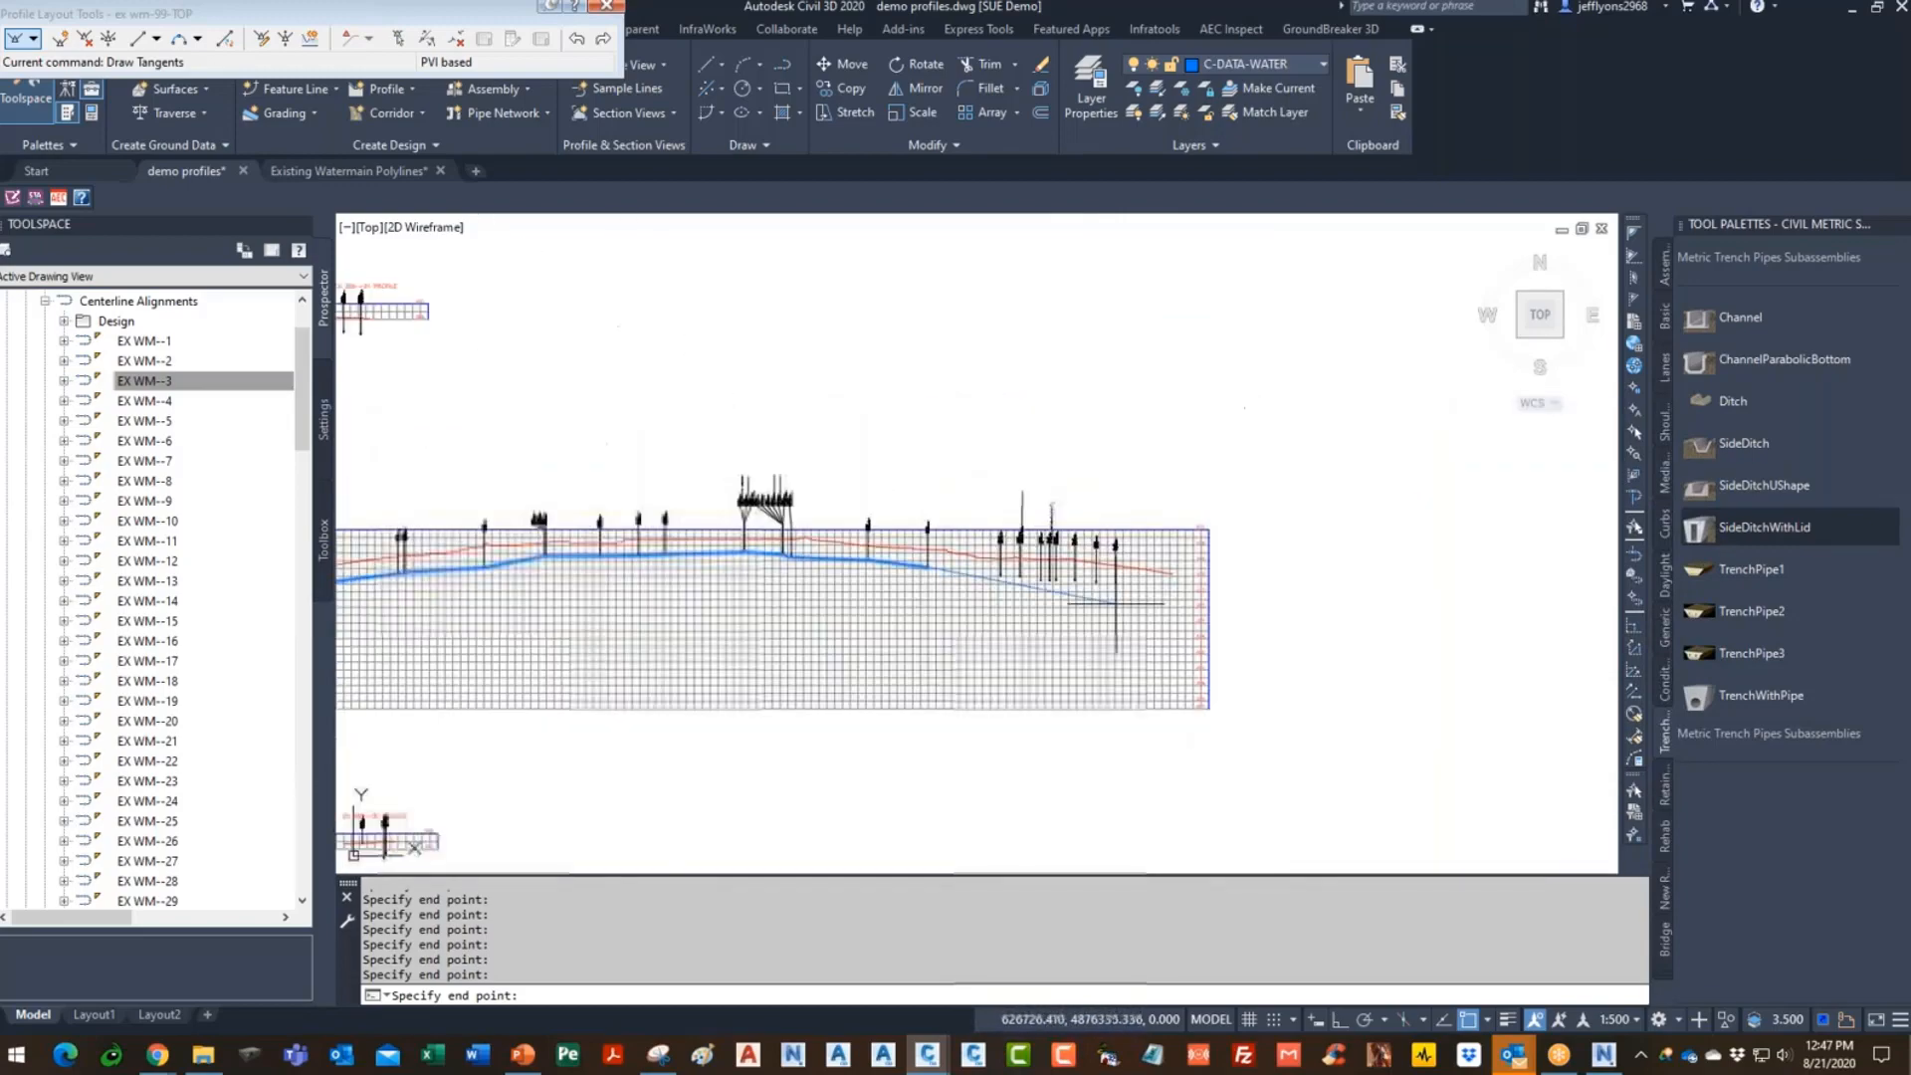
scroll(1072, 593, "up", 5)
left_click(777, 525)
left_click(855, 531)
left_click(941, 547)
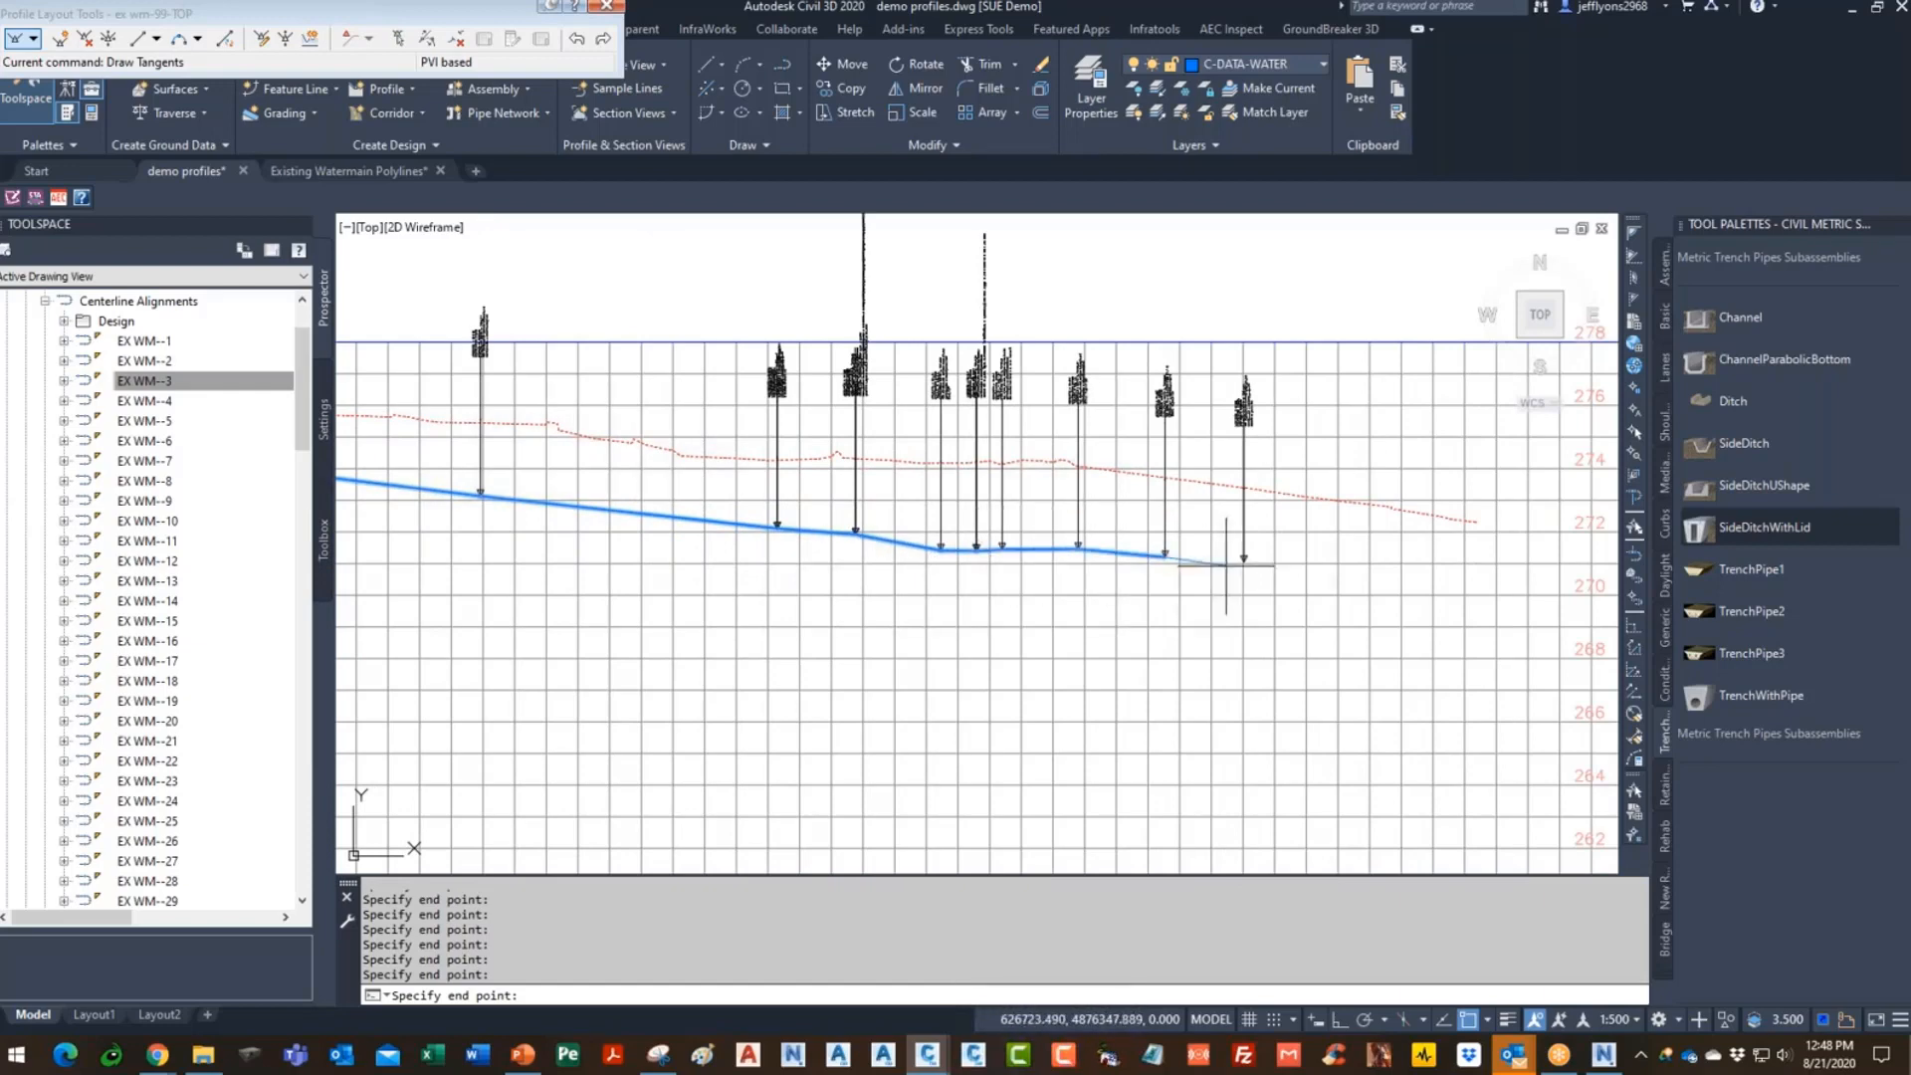
left_click(1242, 564)
key("Return")
- Stretch the kinked profile PVI grip up onto its marker arrow tip
scroll(1408, 597, "down", 6)
scroll(1259, 577, "up", 6)
scroll(845, 500, "up", 8)
left_click(845, 500)
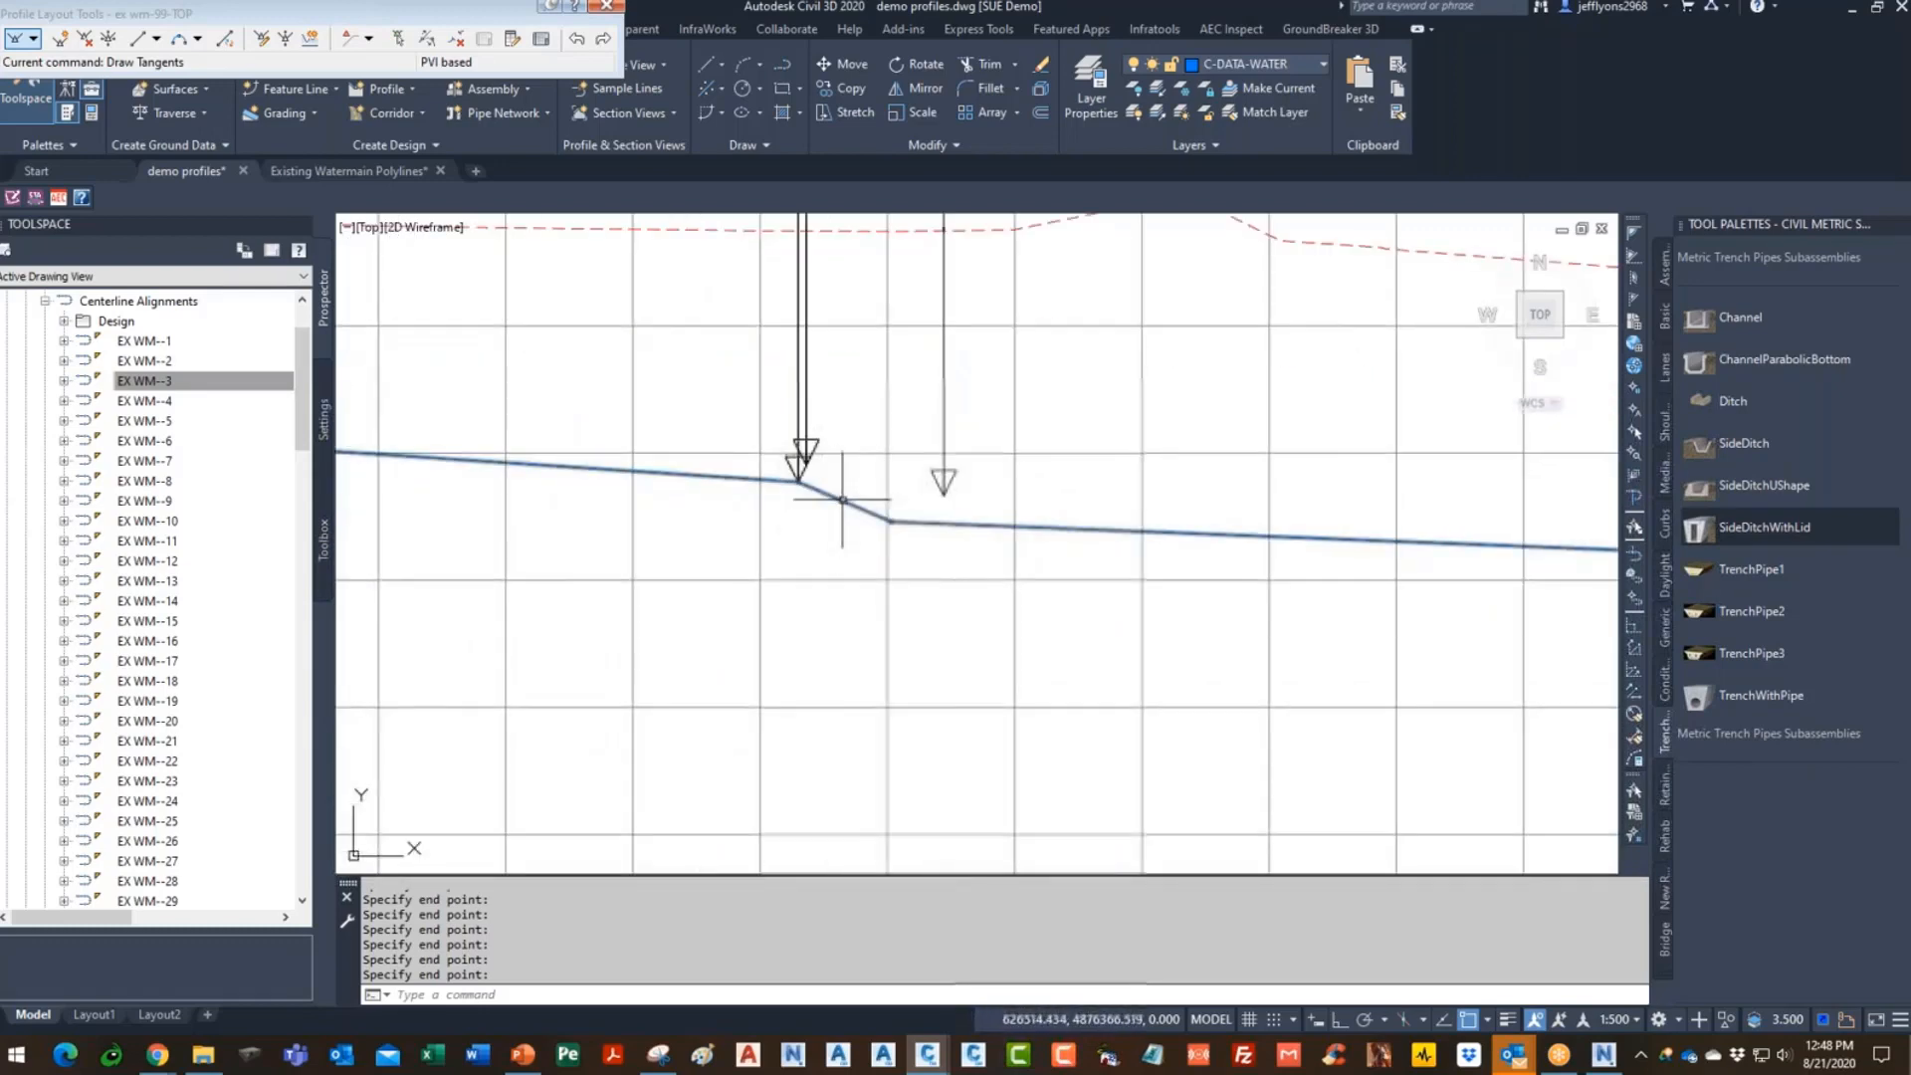
scroll(907, 519, "up", 5)
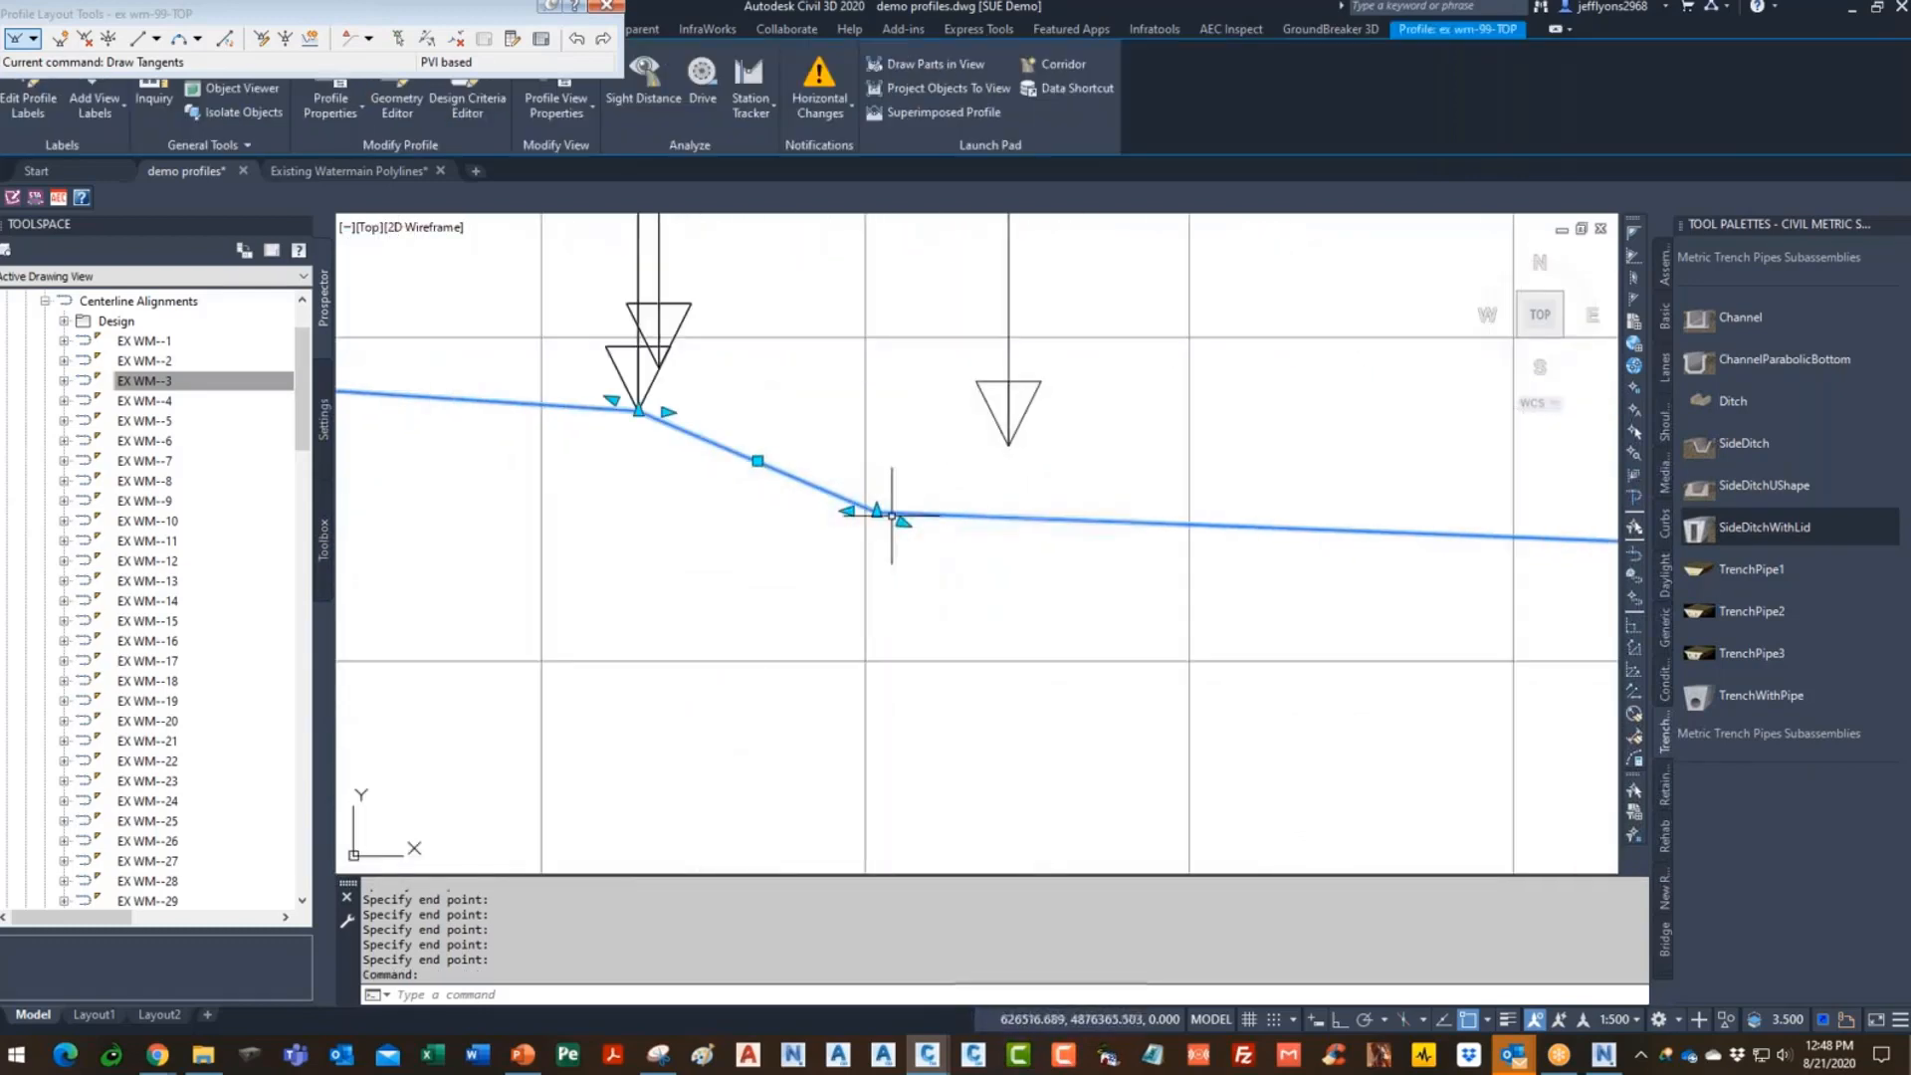
left_click(872, 519)
left_click(877, 510)
left_click(1009, 445)
scroll(1052, 488, "down", 8)
key("Escape")
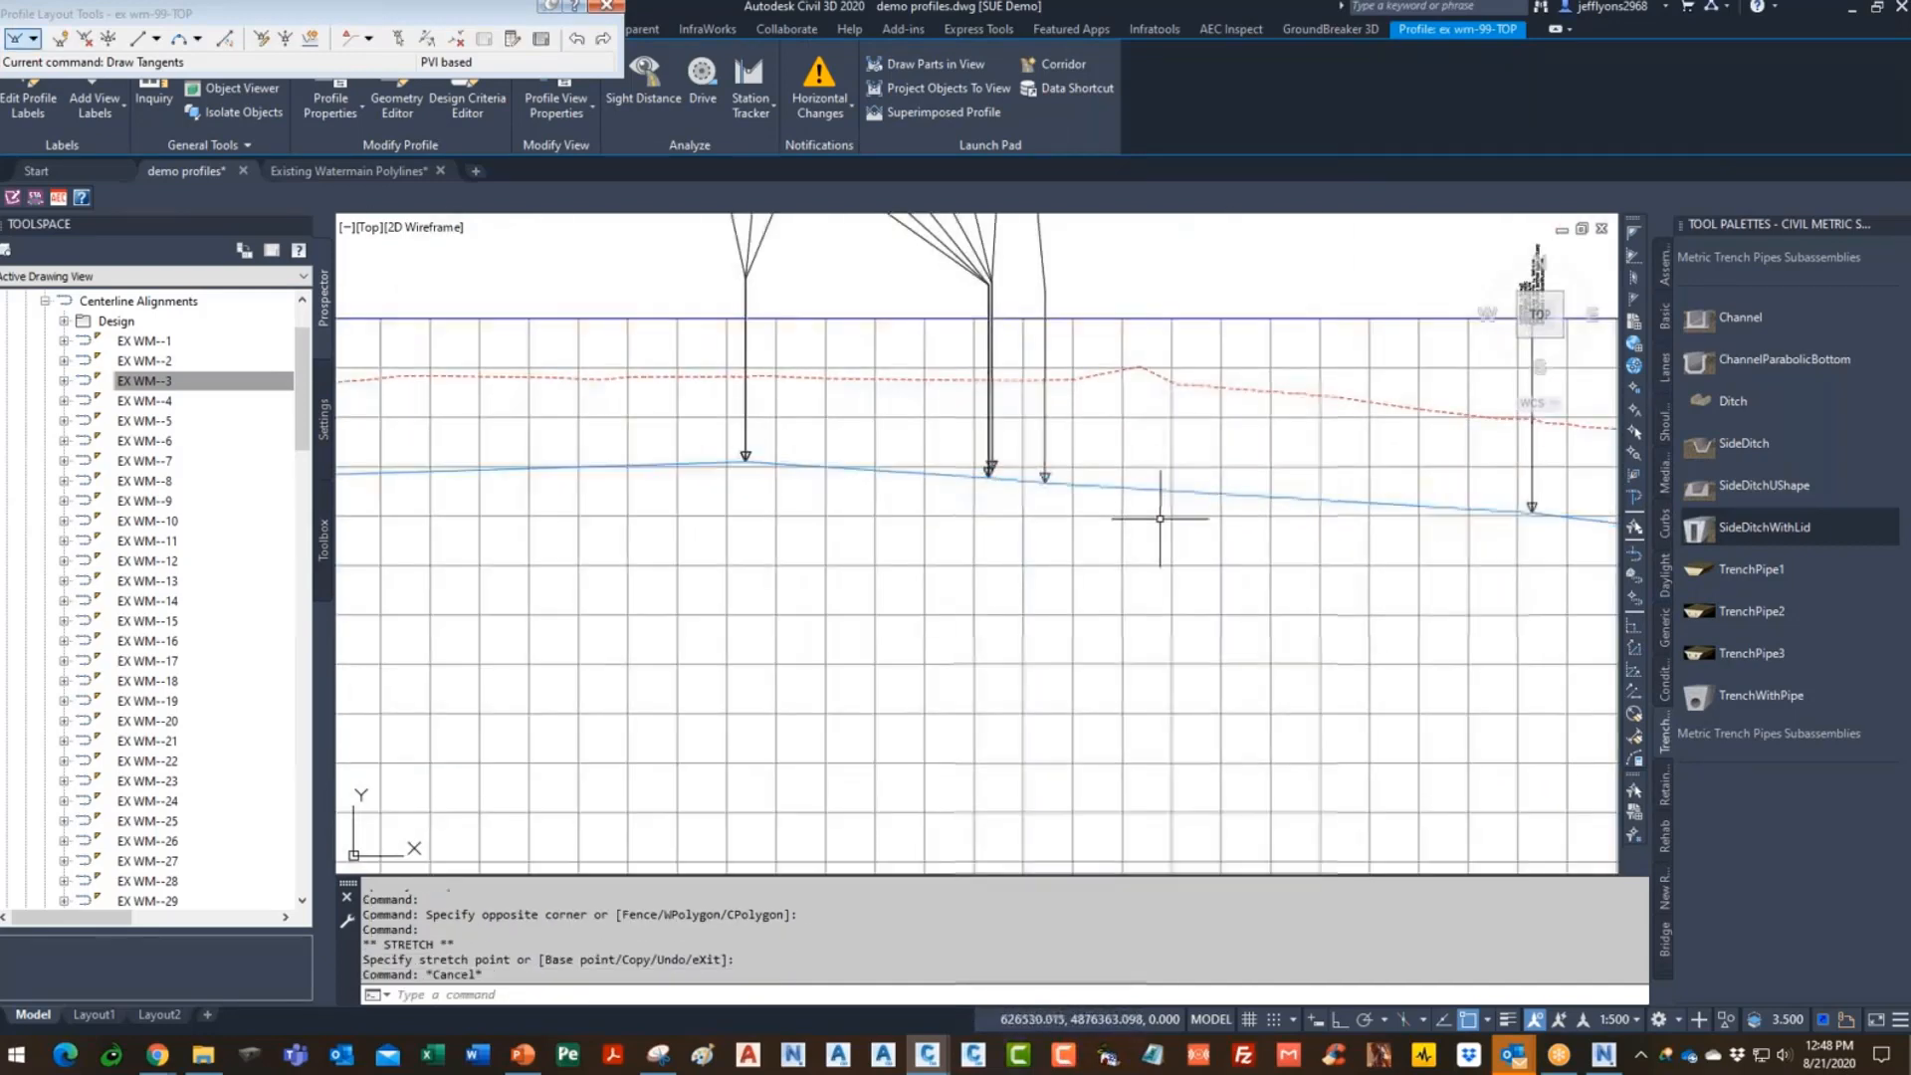
- Review the finished profile and select the ex wm-99-TOP profile line
scroll(1159, 519, "down", 10)
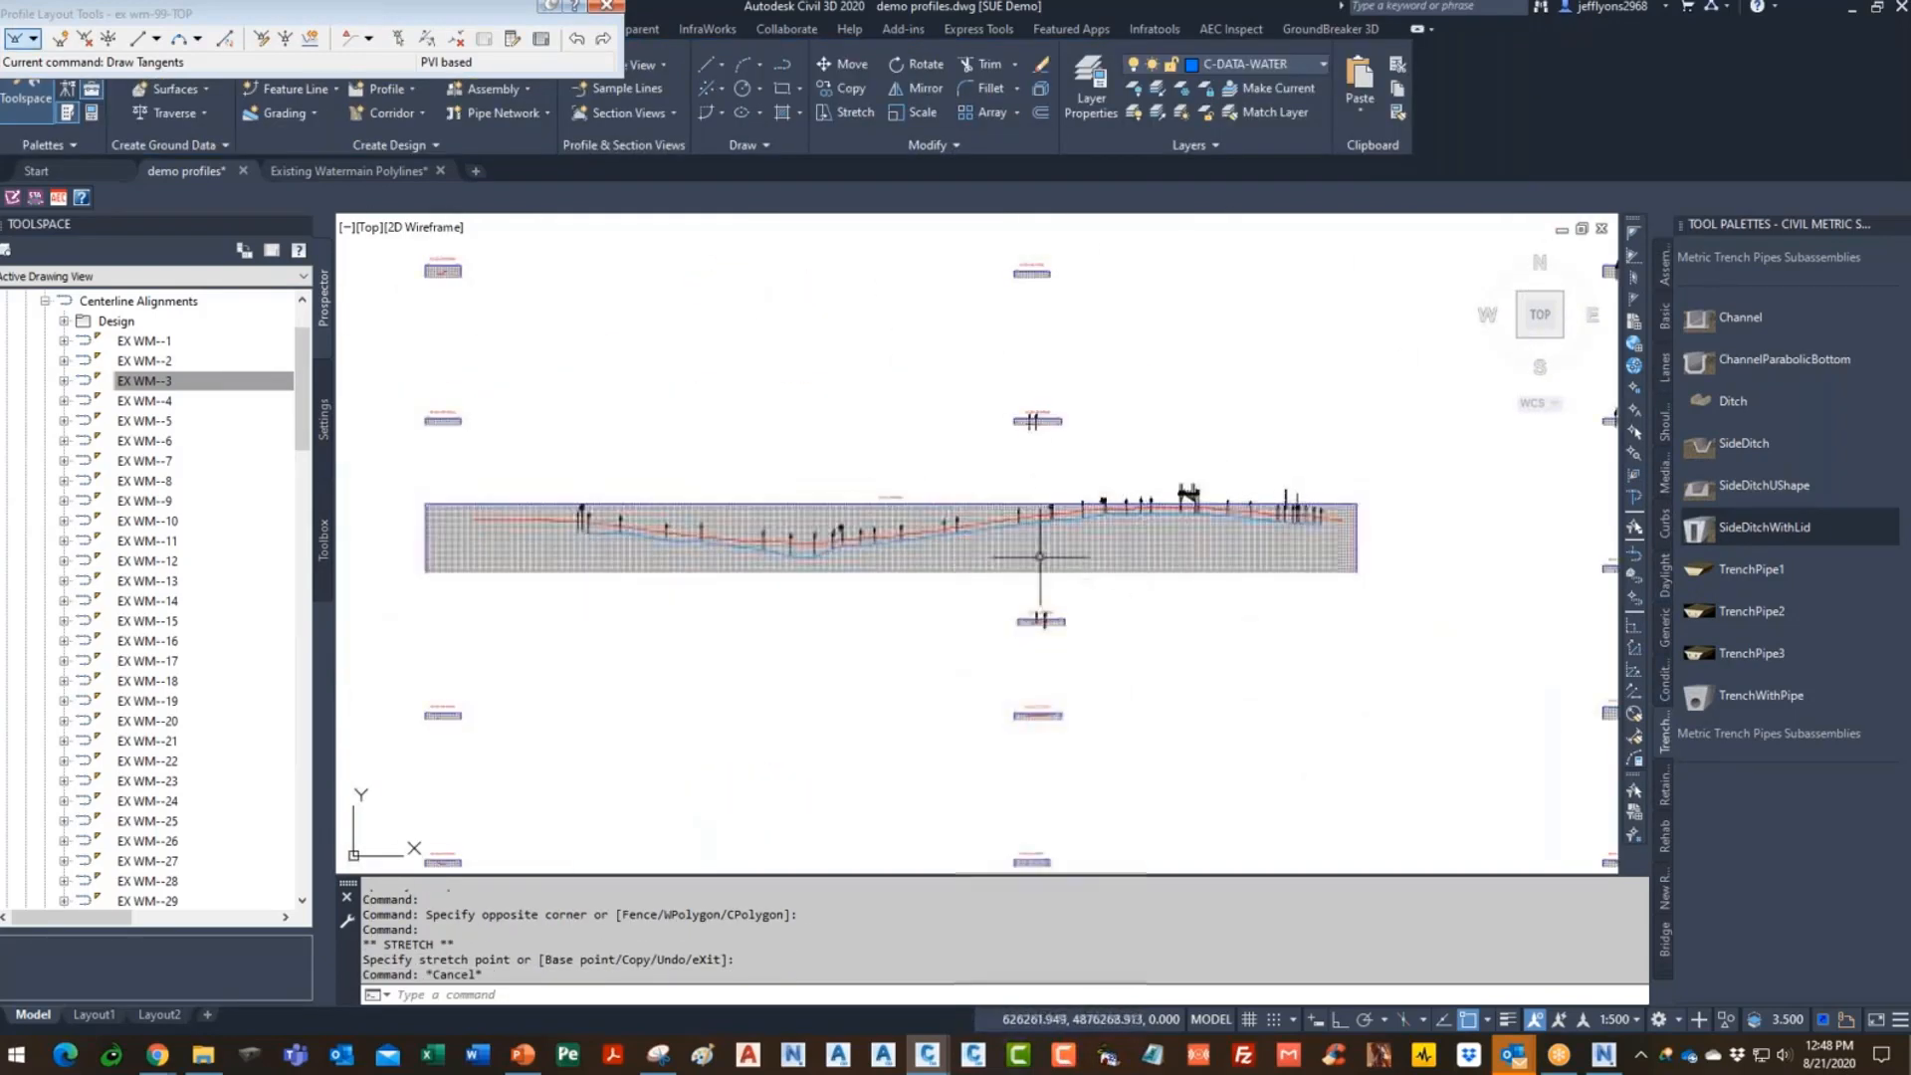
scroll(1044, 564, "down", 3)
scroll(1343, 529, "down", 3)
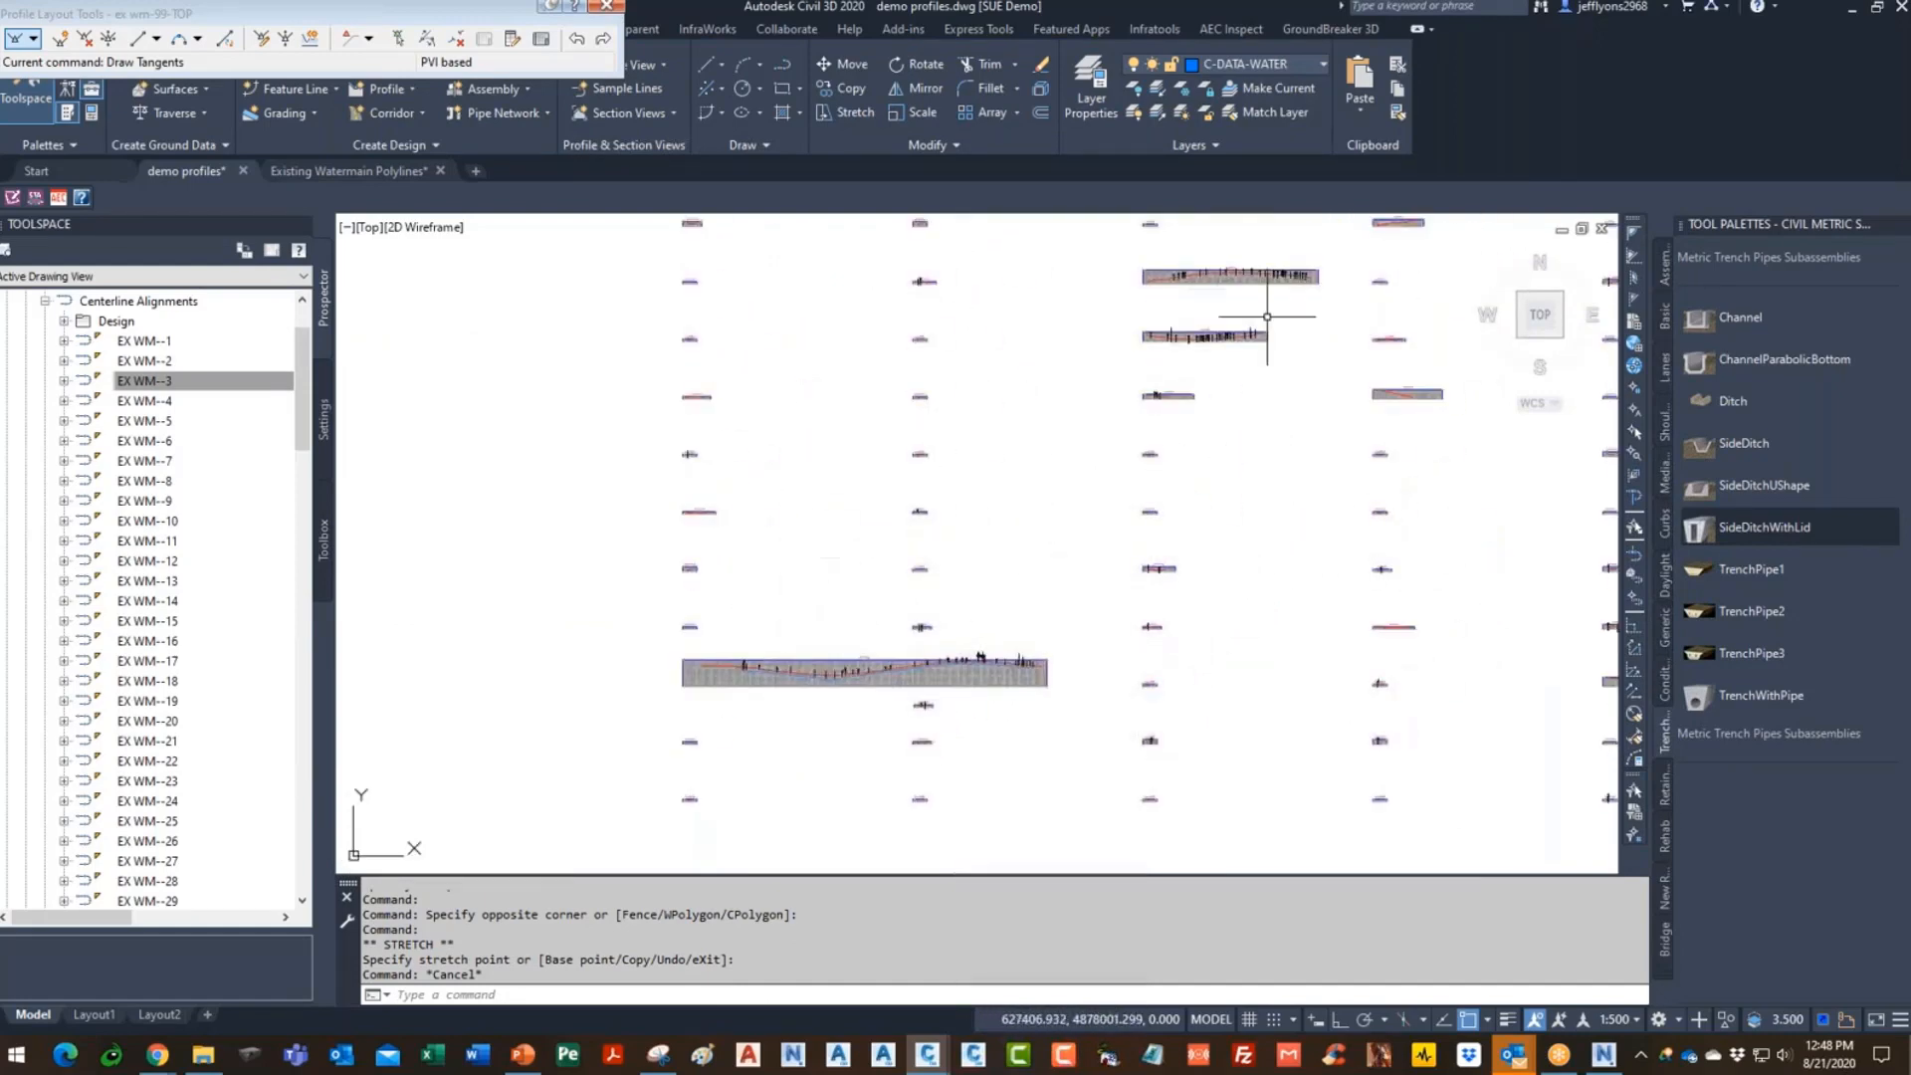
scroll(796, 691, "up", 8)
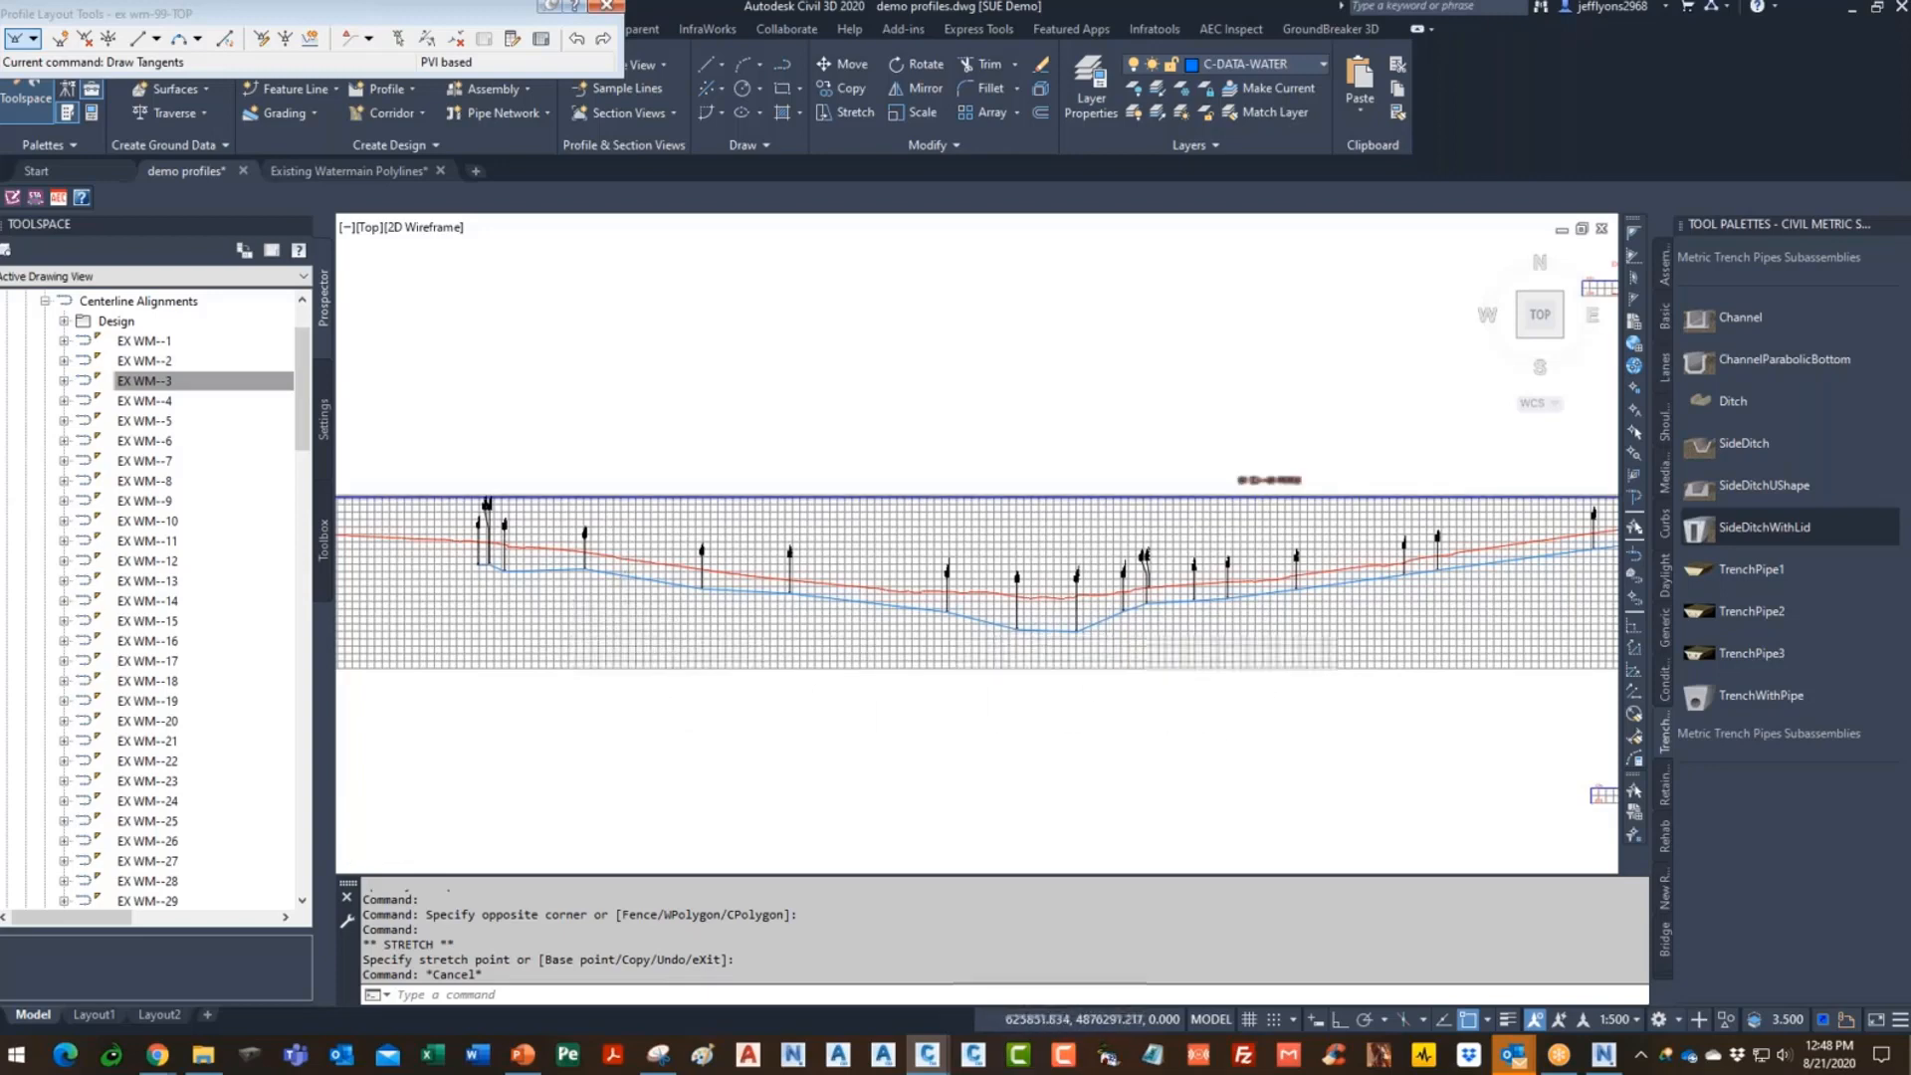
scroll(1237, 639, "up", 3)
scroll(1173, 640, "down", 4)
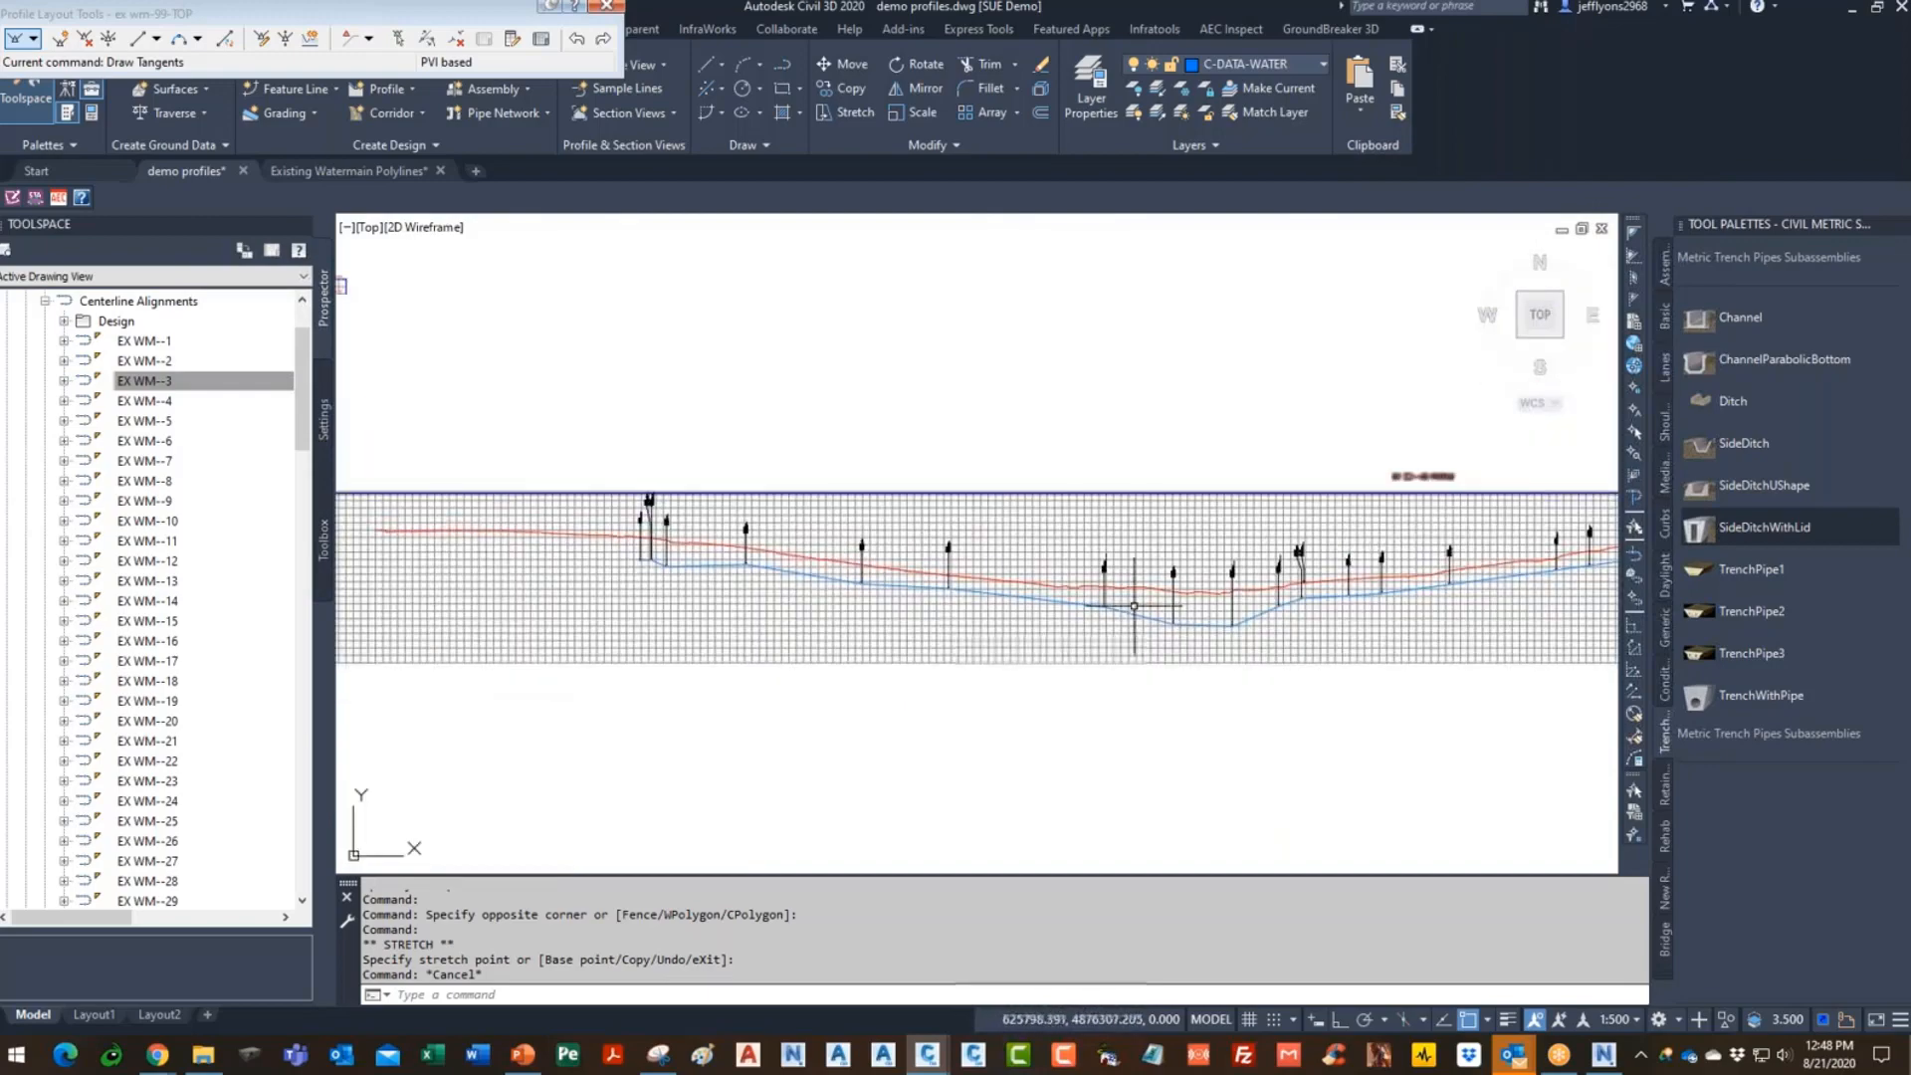
scroll(1085, 617, "up", 6)
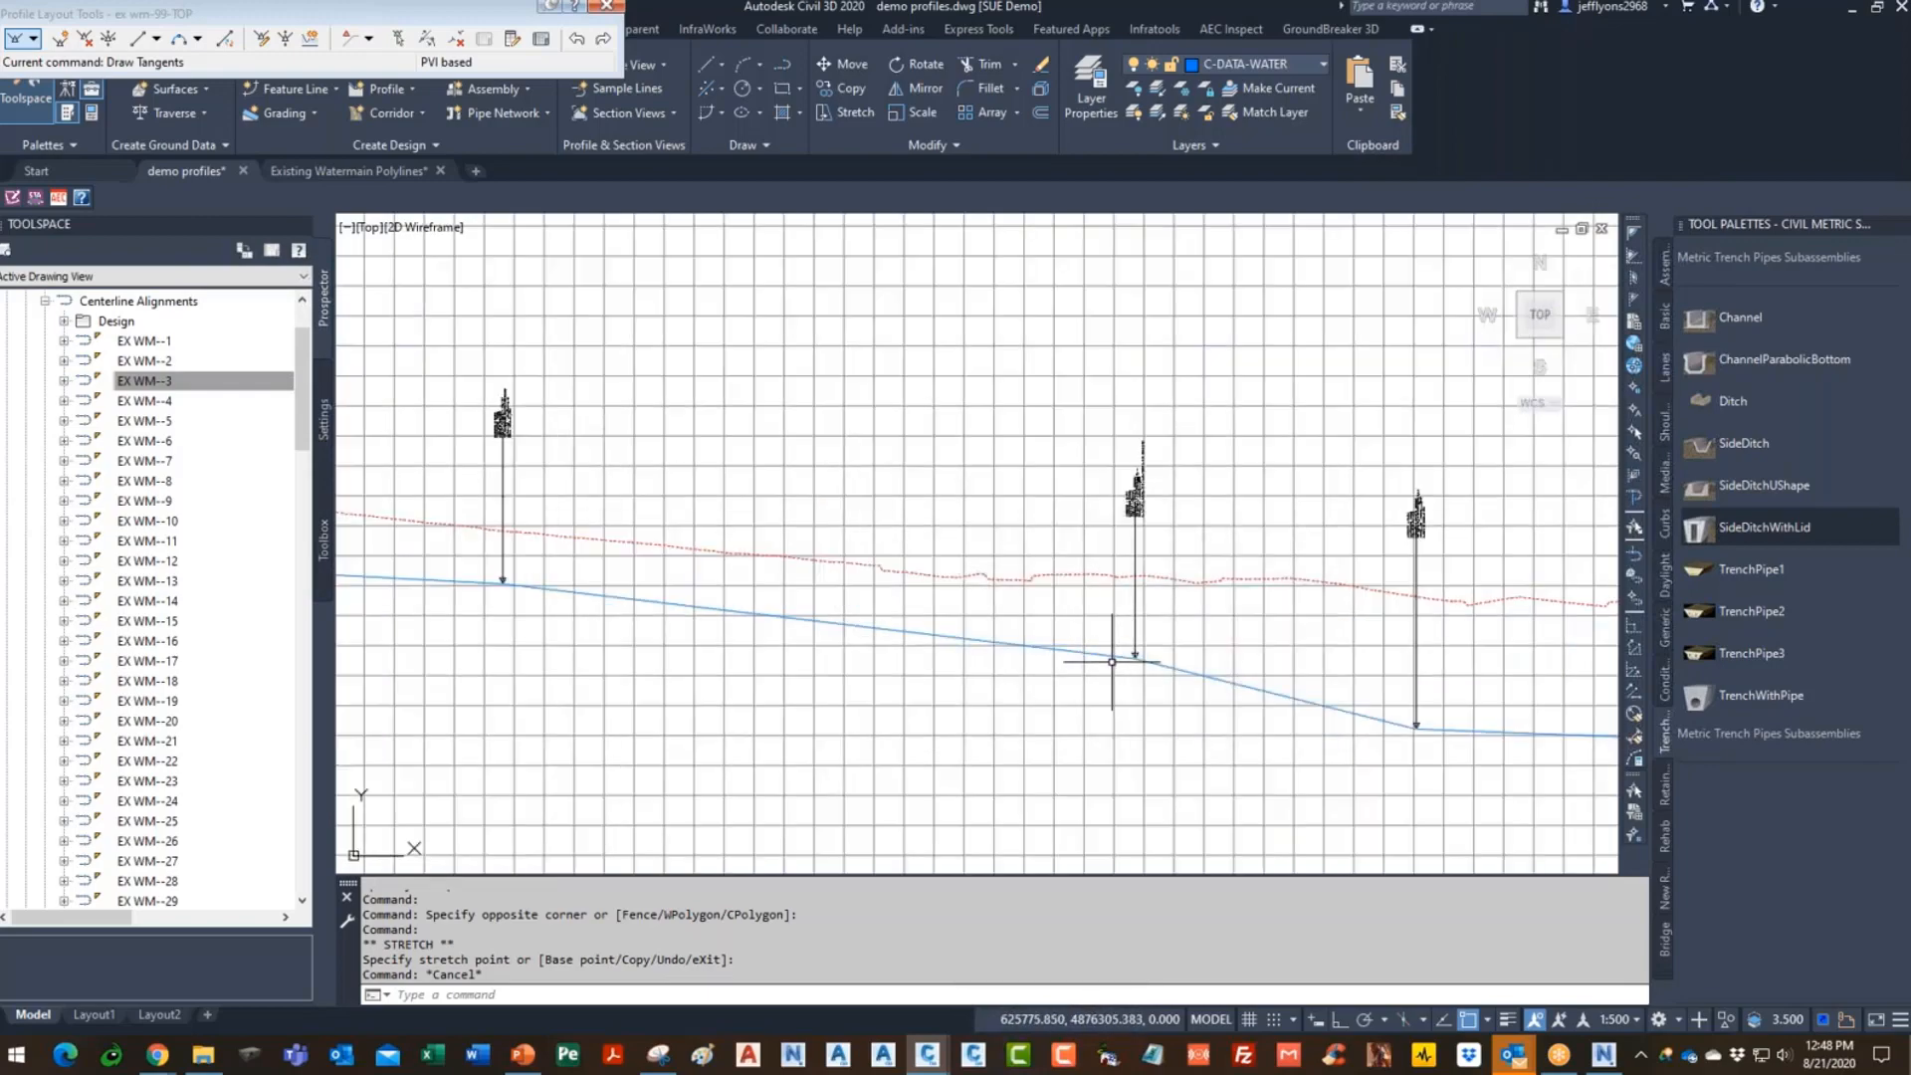
left_click(1112, 662)
- Open the profile's Profile Properties and cancel without making changes
right_click(1105, 657)
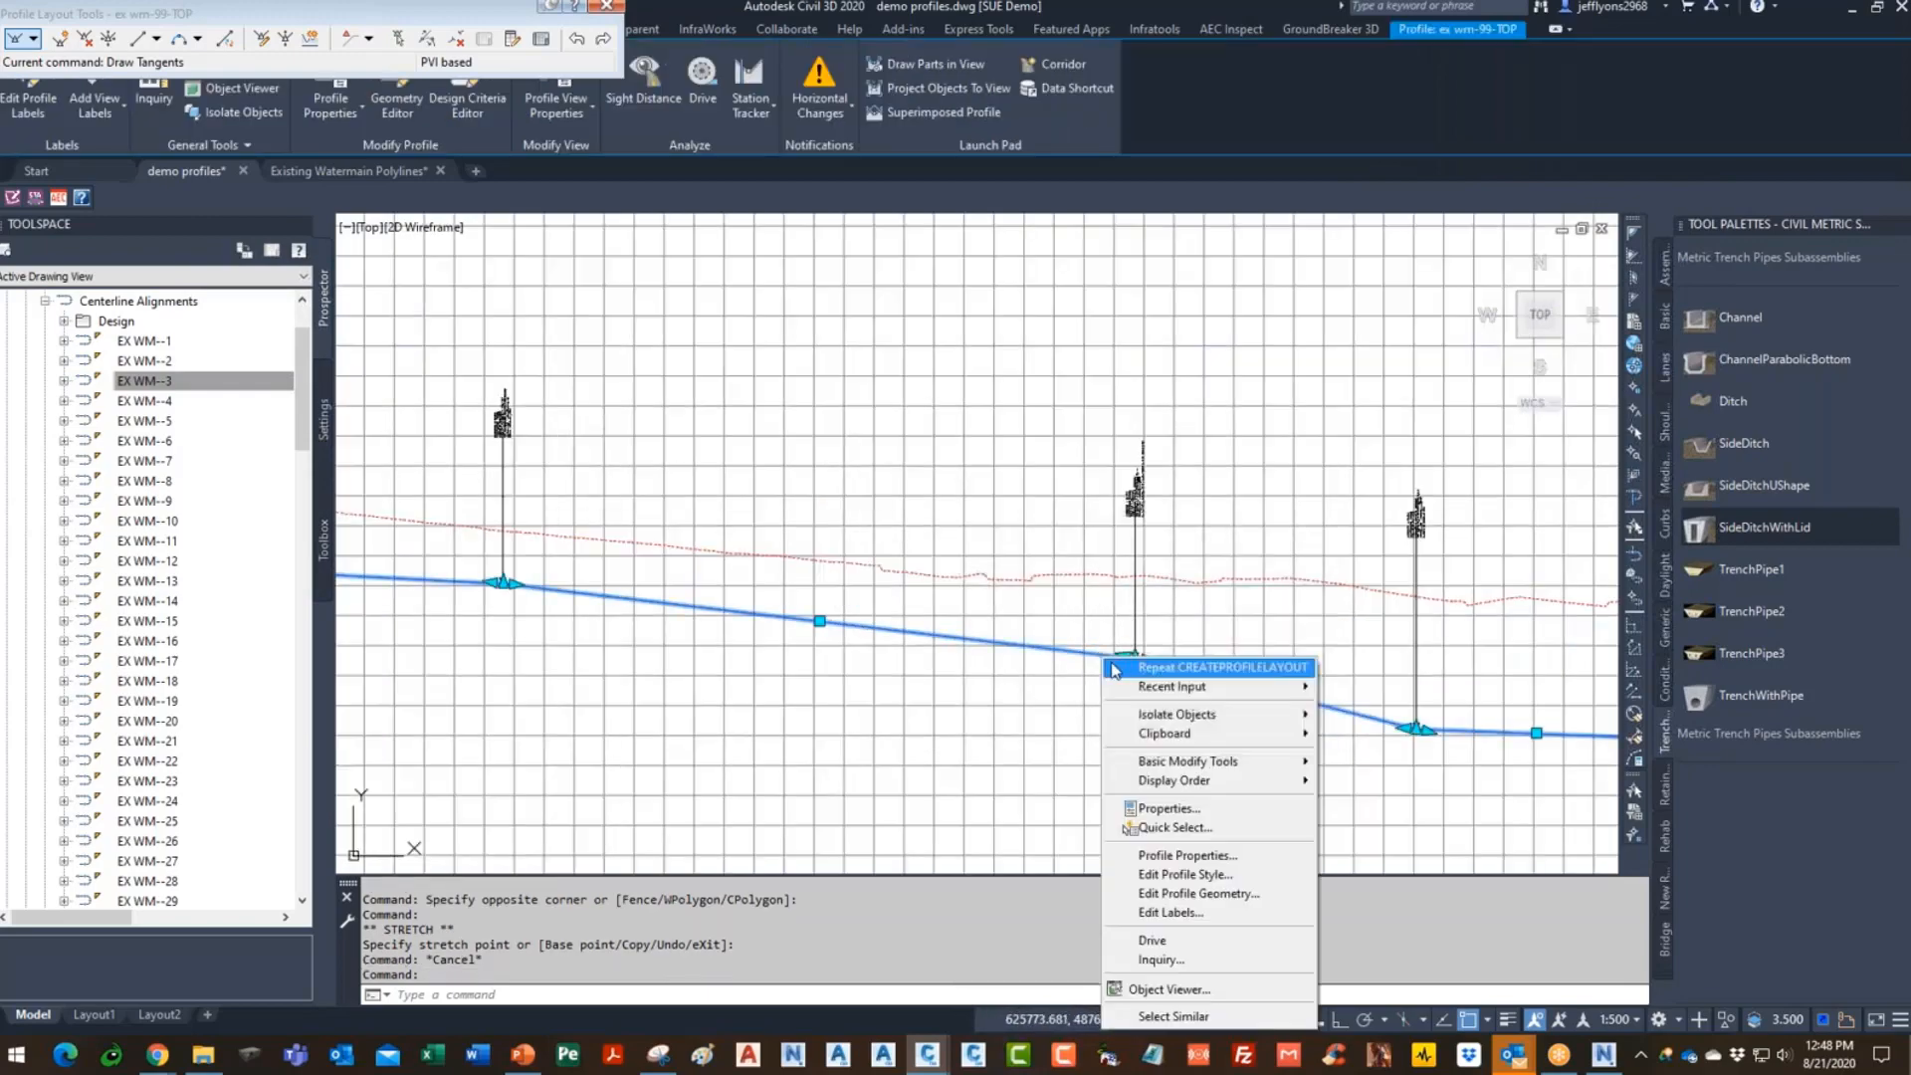
left_click(1223, 858)
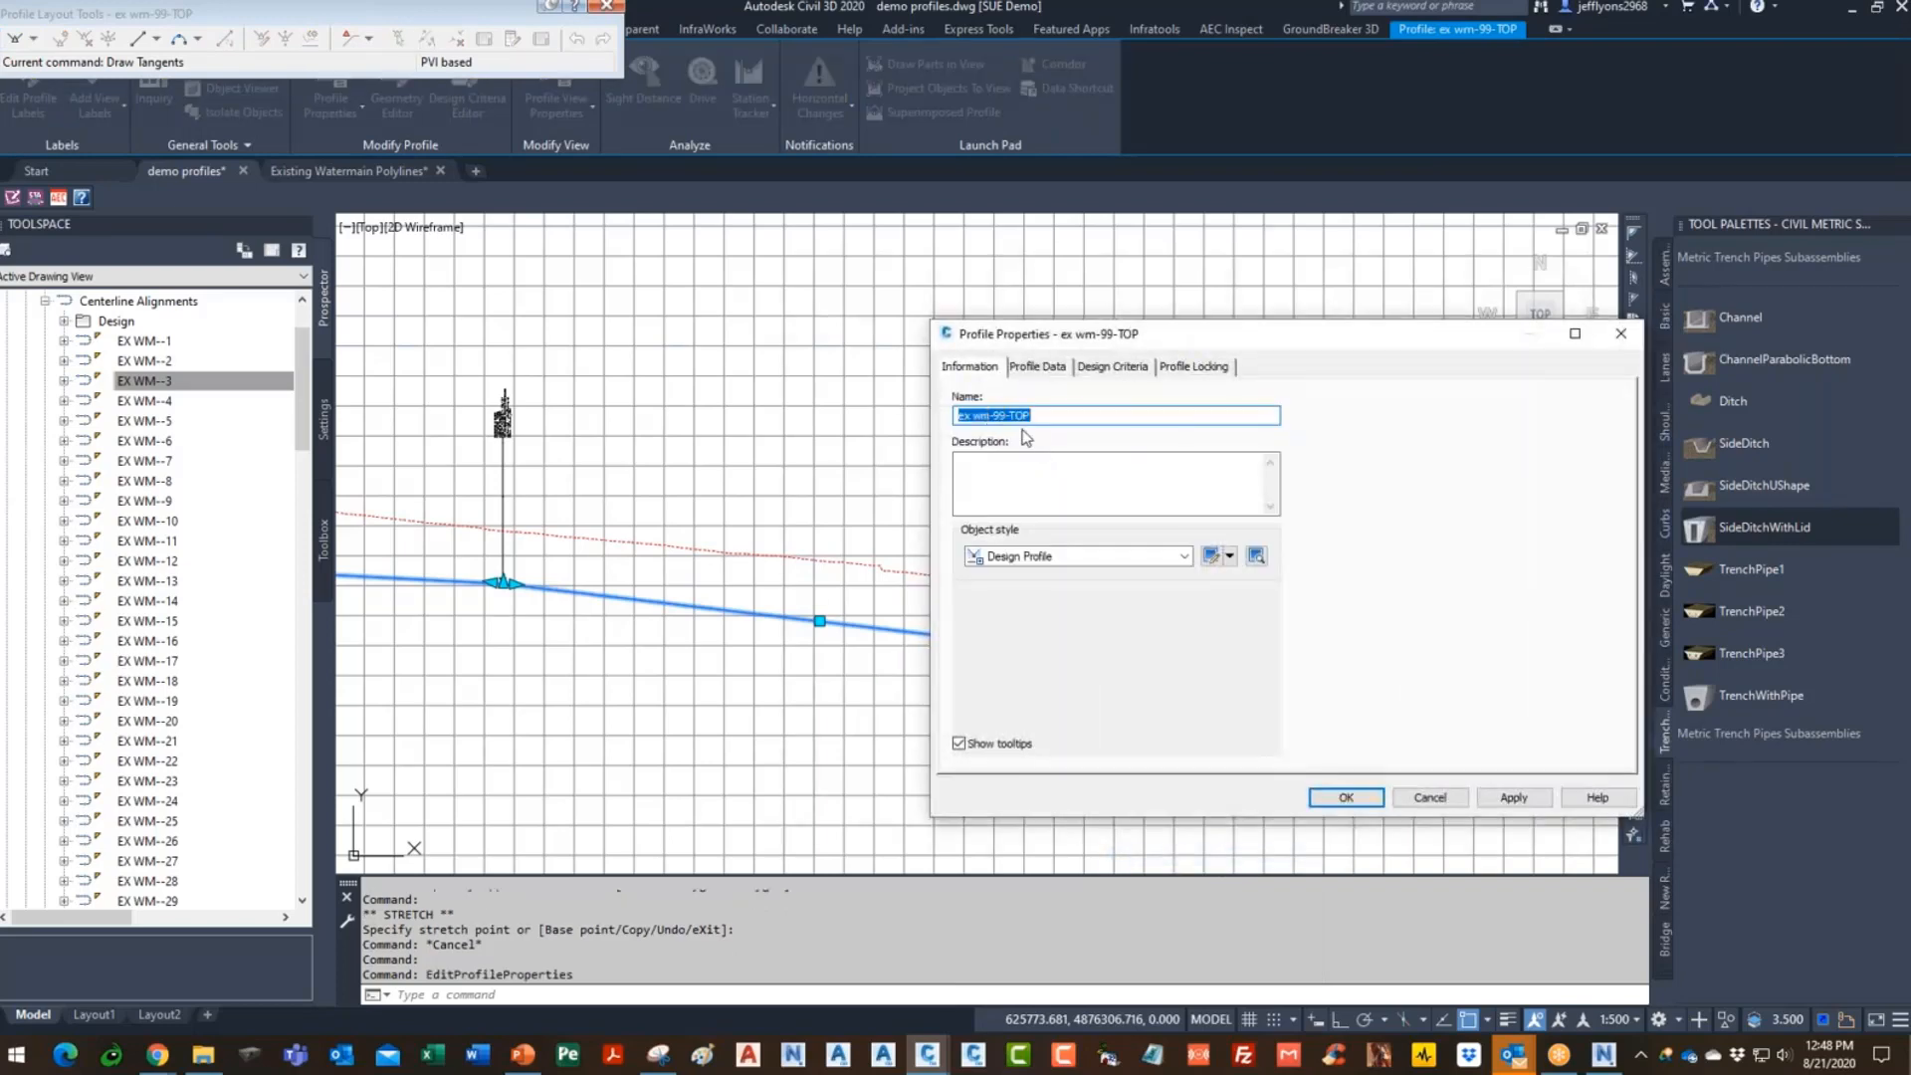
left_click(1430, 797)
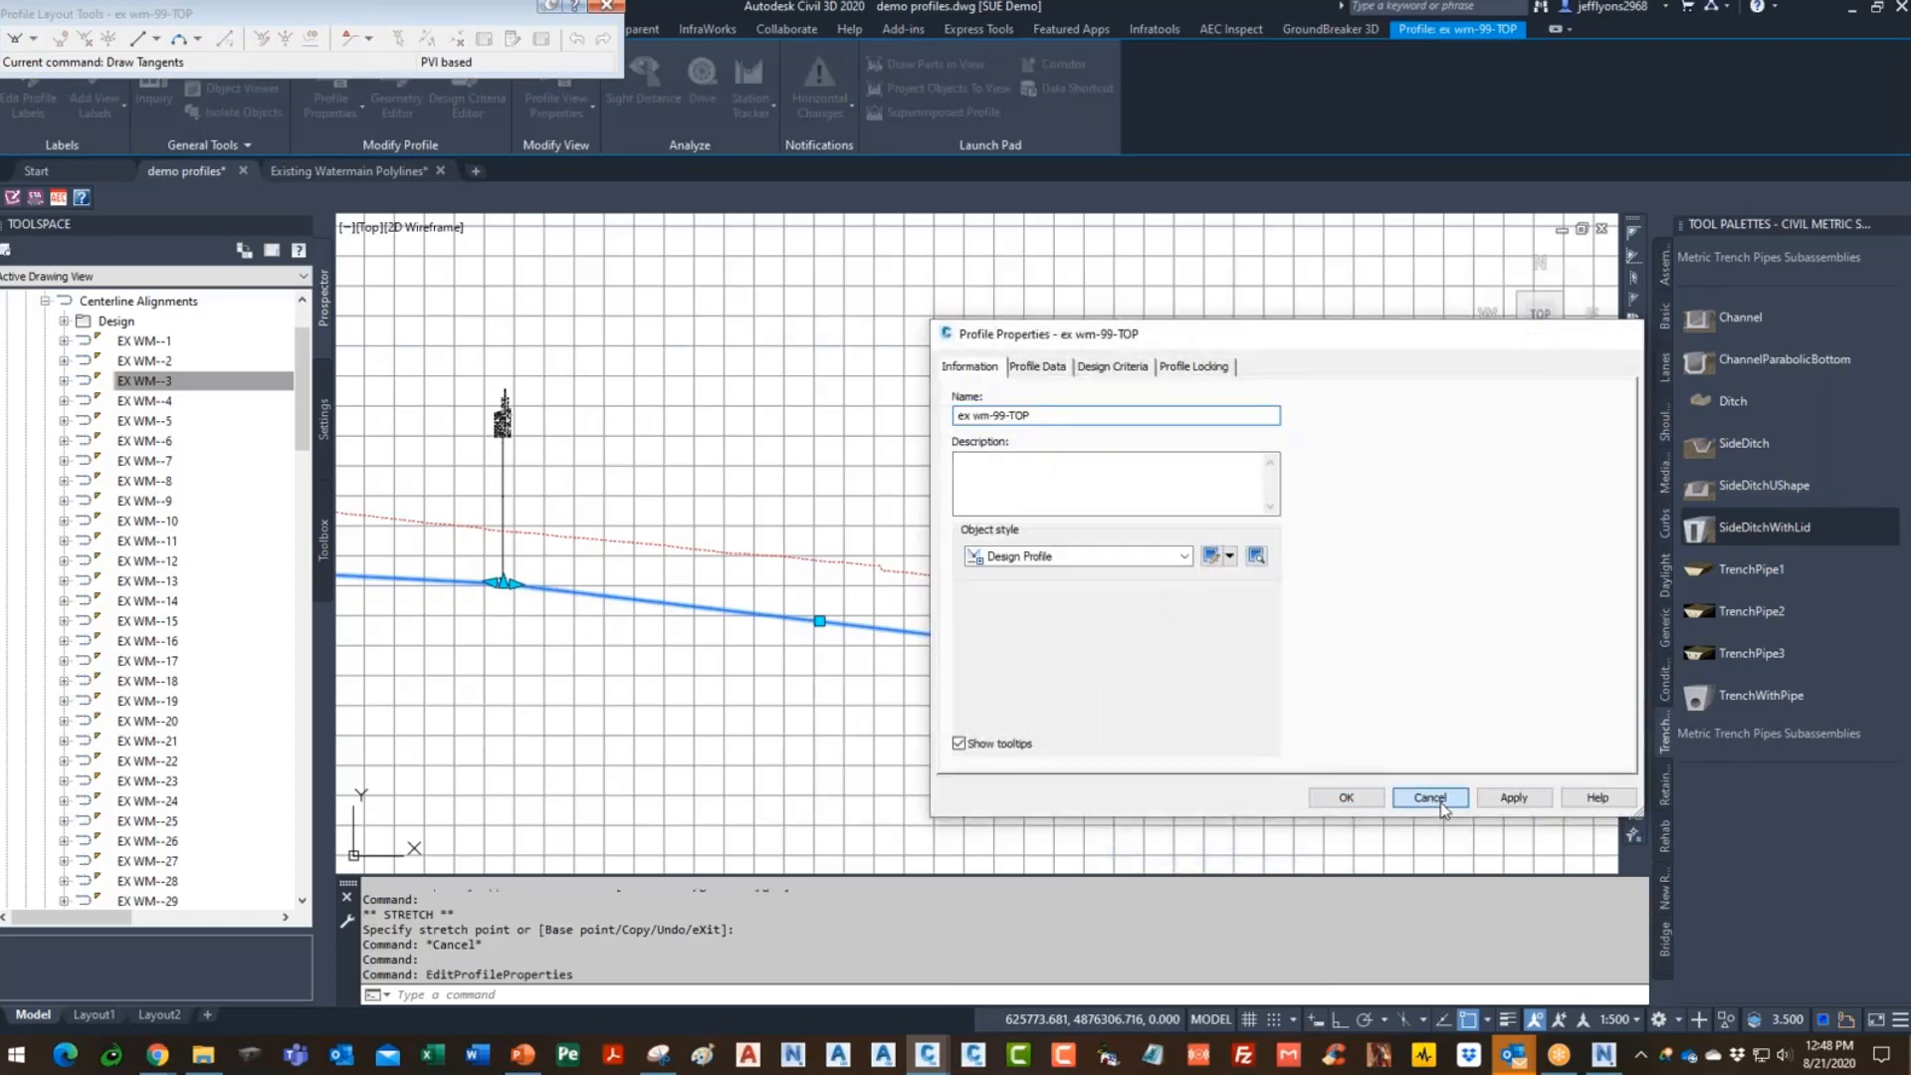
scroll(1352, 627, "down", 6)
key("Escape")
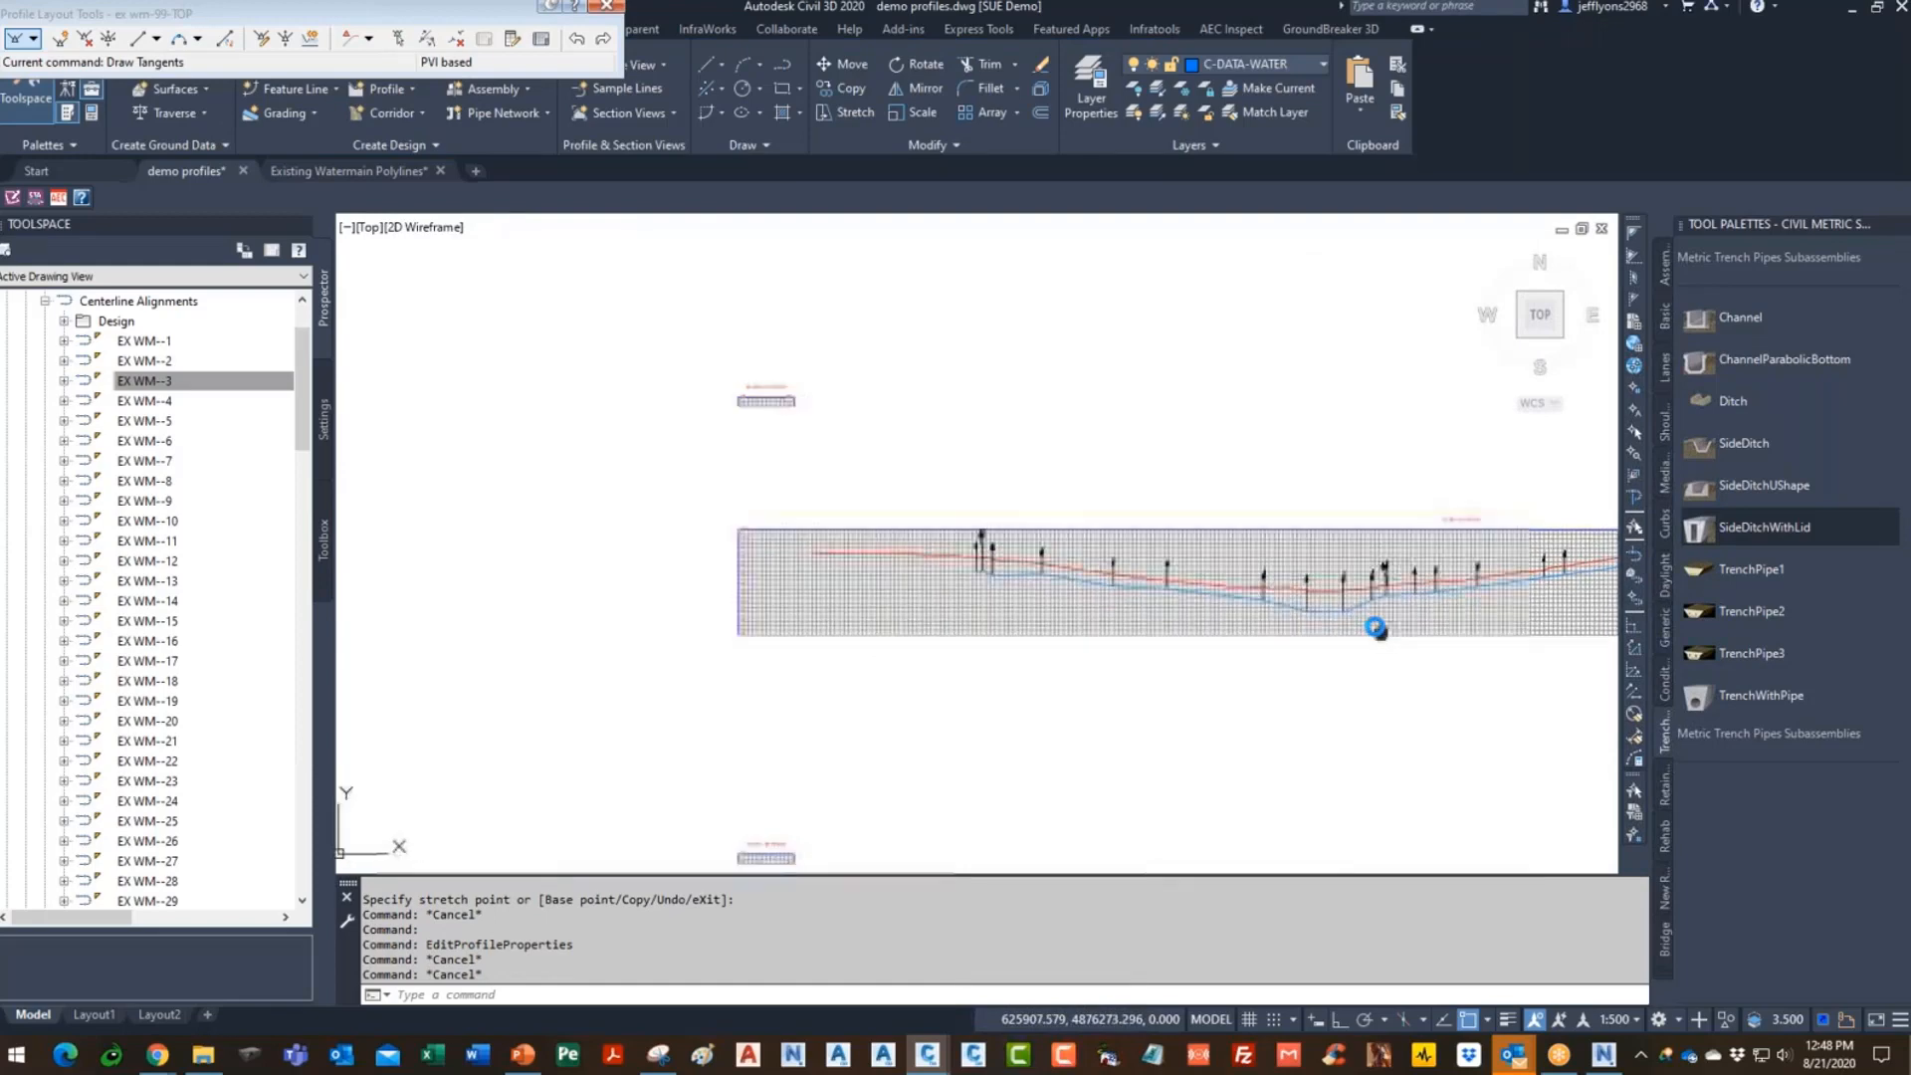
middle_click_drag(1377, 631, 1181, 640)
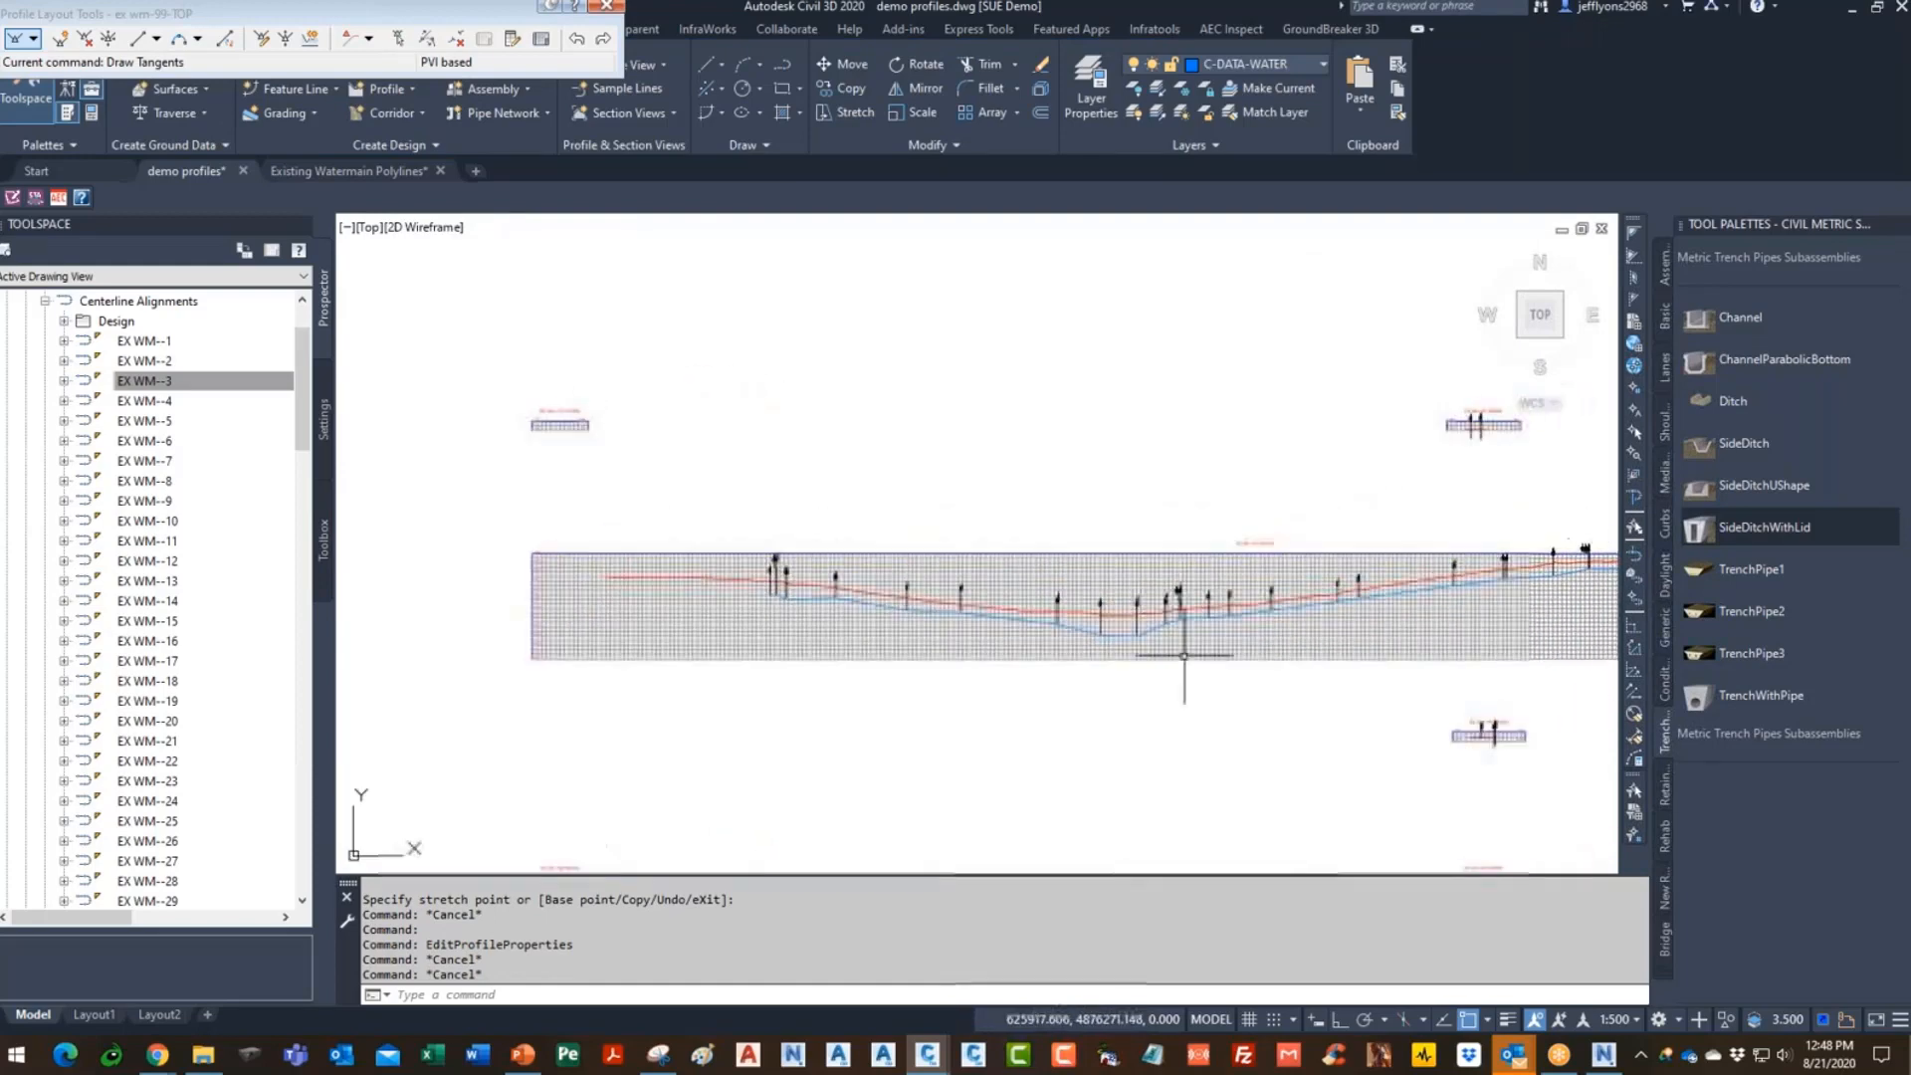
- Close the Profile Layout Tools toolbar and save demo profiles.dwg
left_click(608, 8)
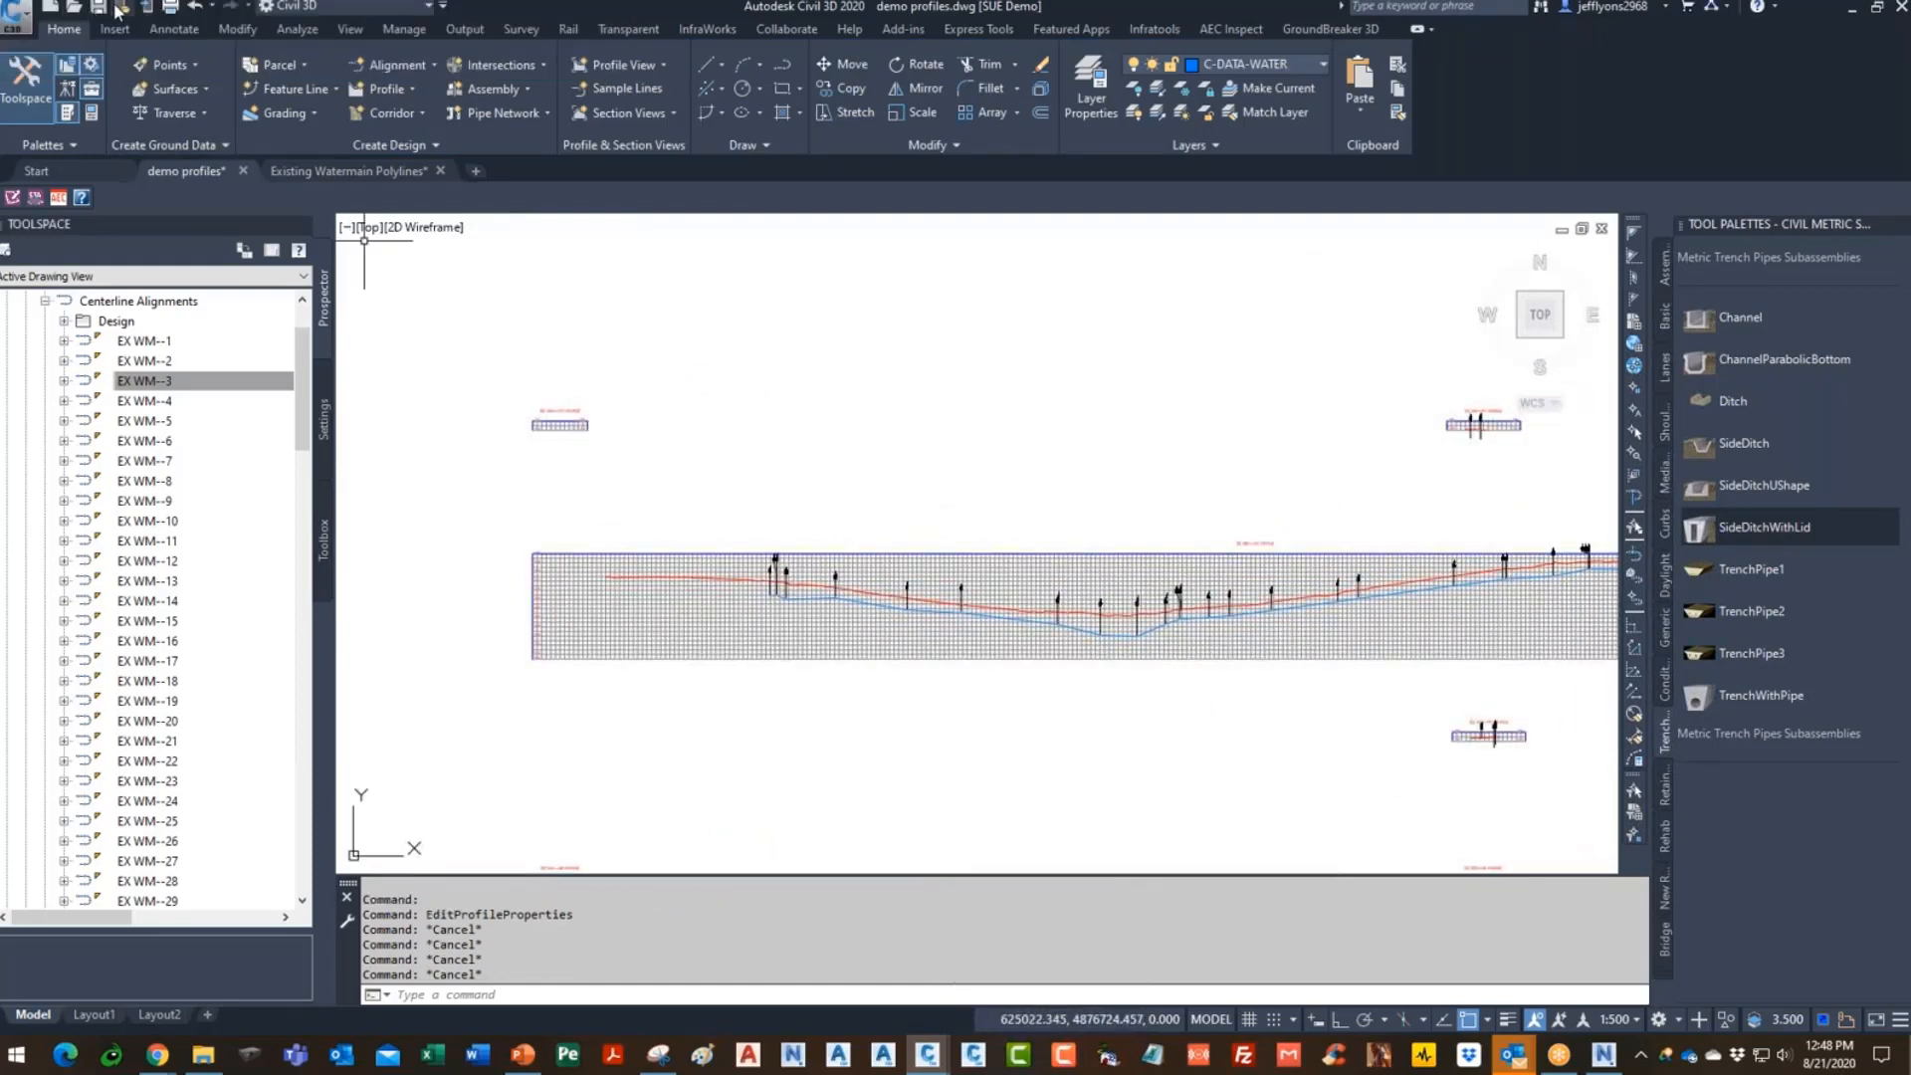
key("ctrl+s")
scroll(1110, 641, "up", 3)
scroll(1117, 637, "down", 2)
scroll(1112, 623, "up", 5)
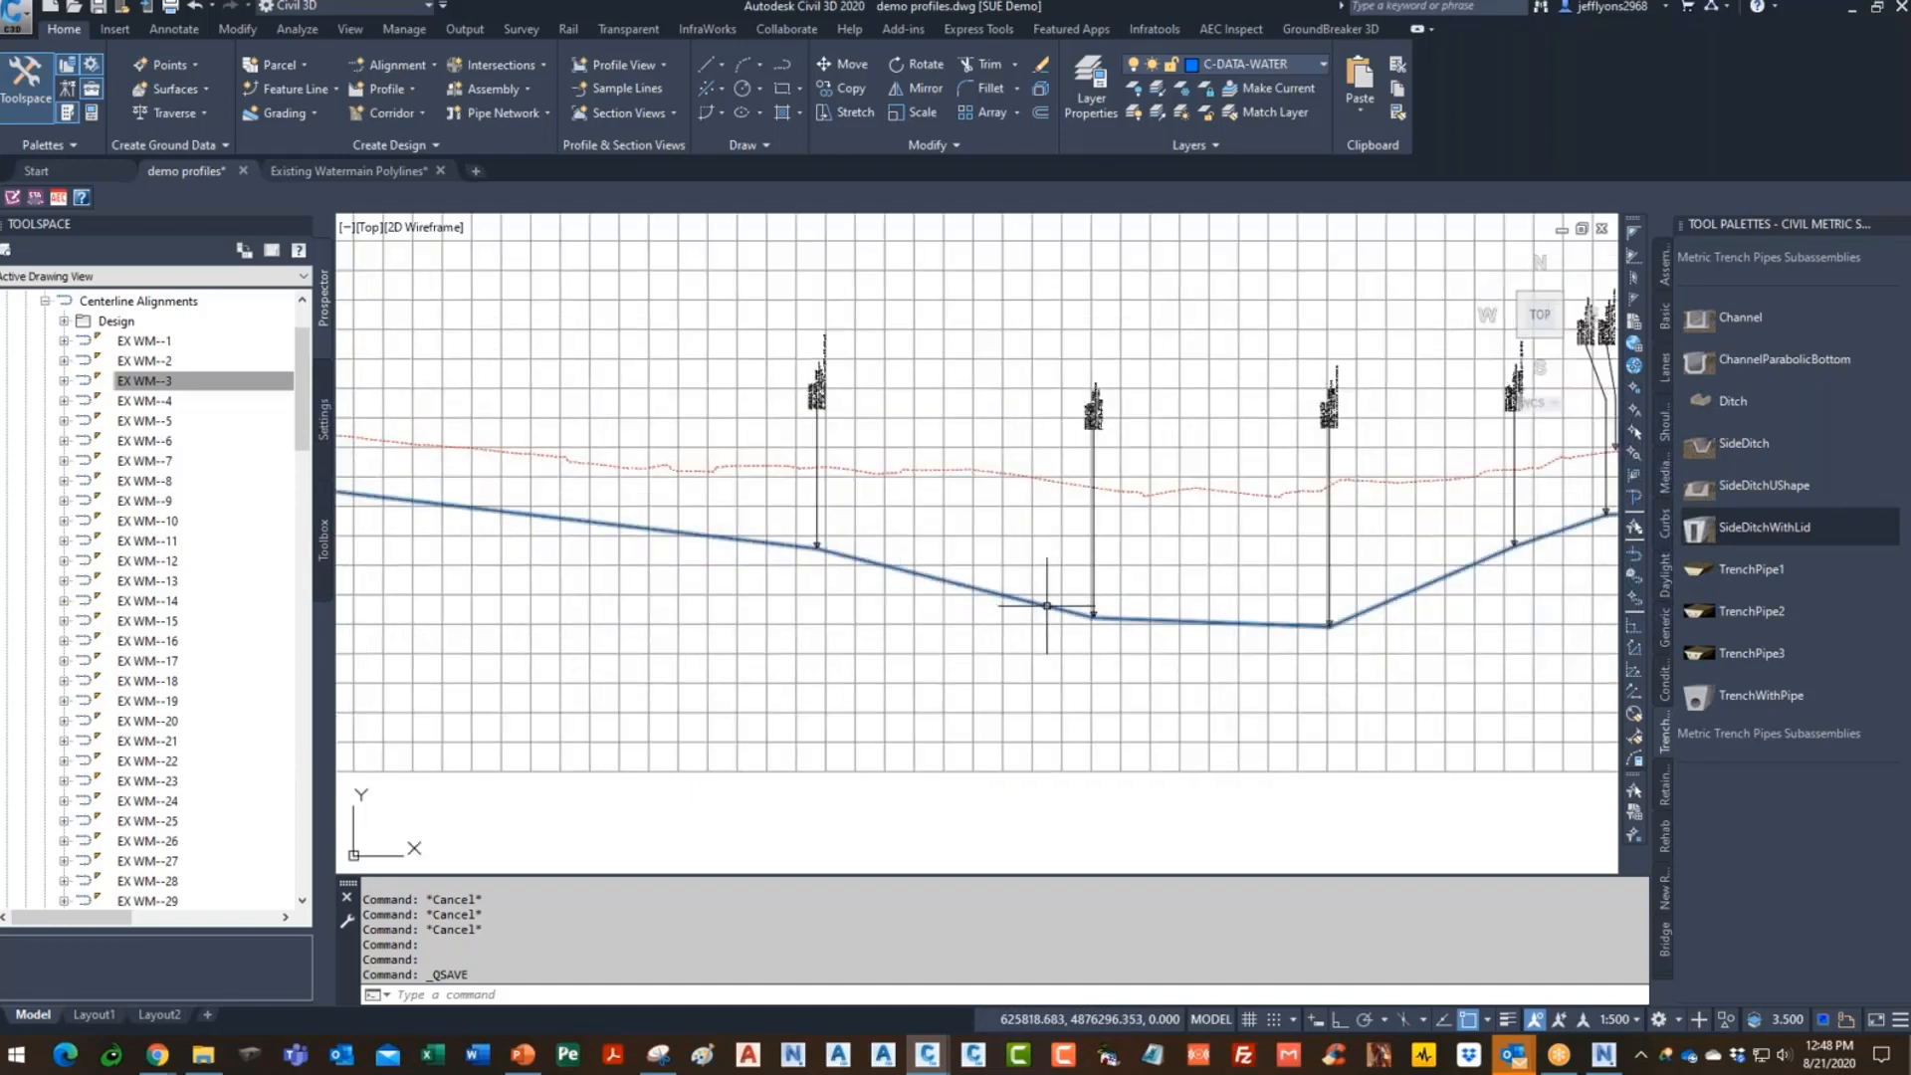
scroll(1025, 587, "down", 2)
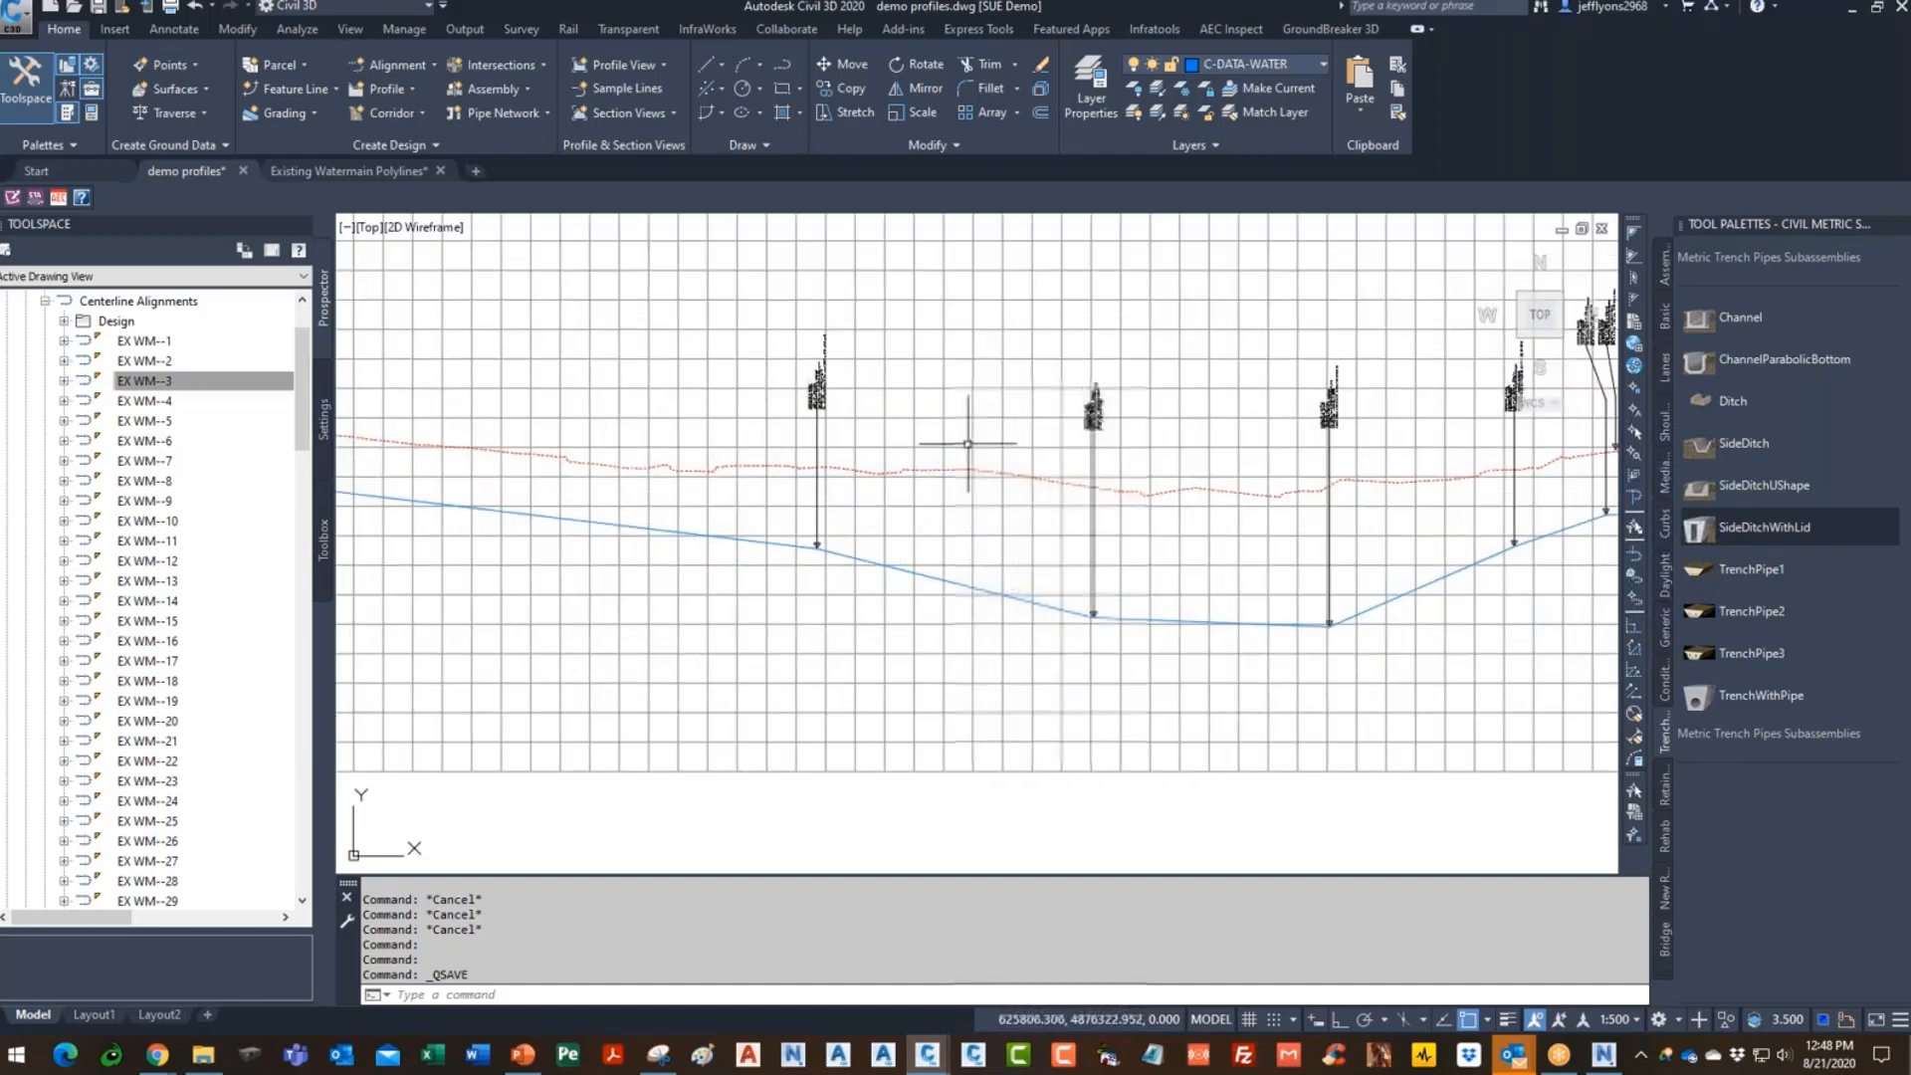
scroll(792, 421, "down", 4)
scroll(982, 469, "down", 1)
scroll(1030, 369, "up", 7)
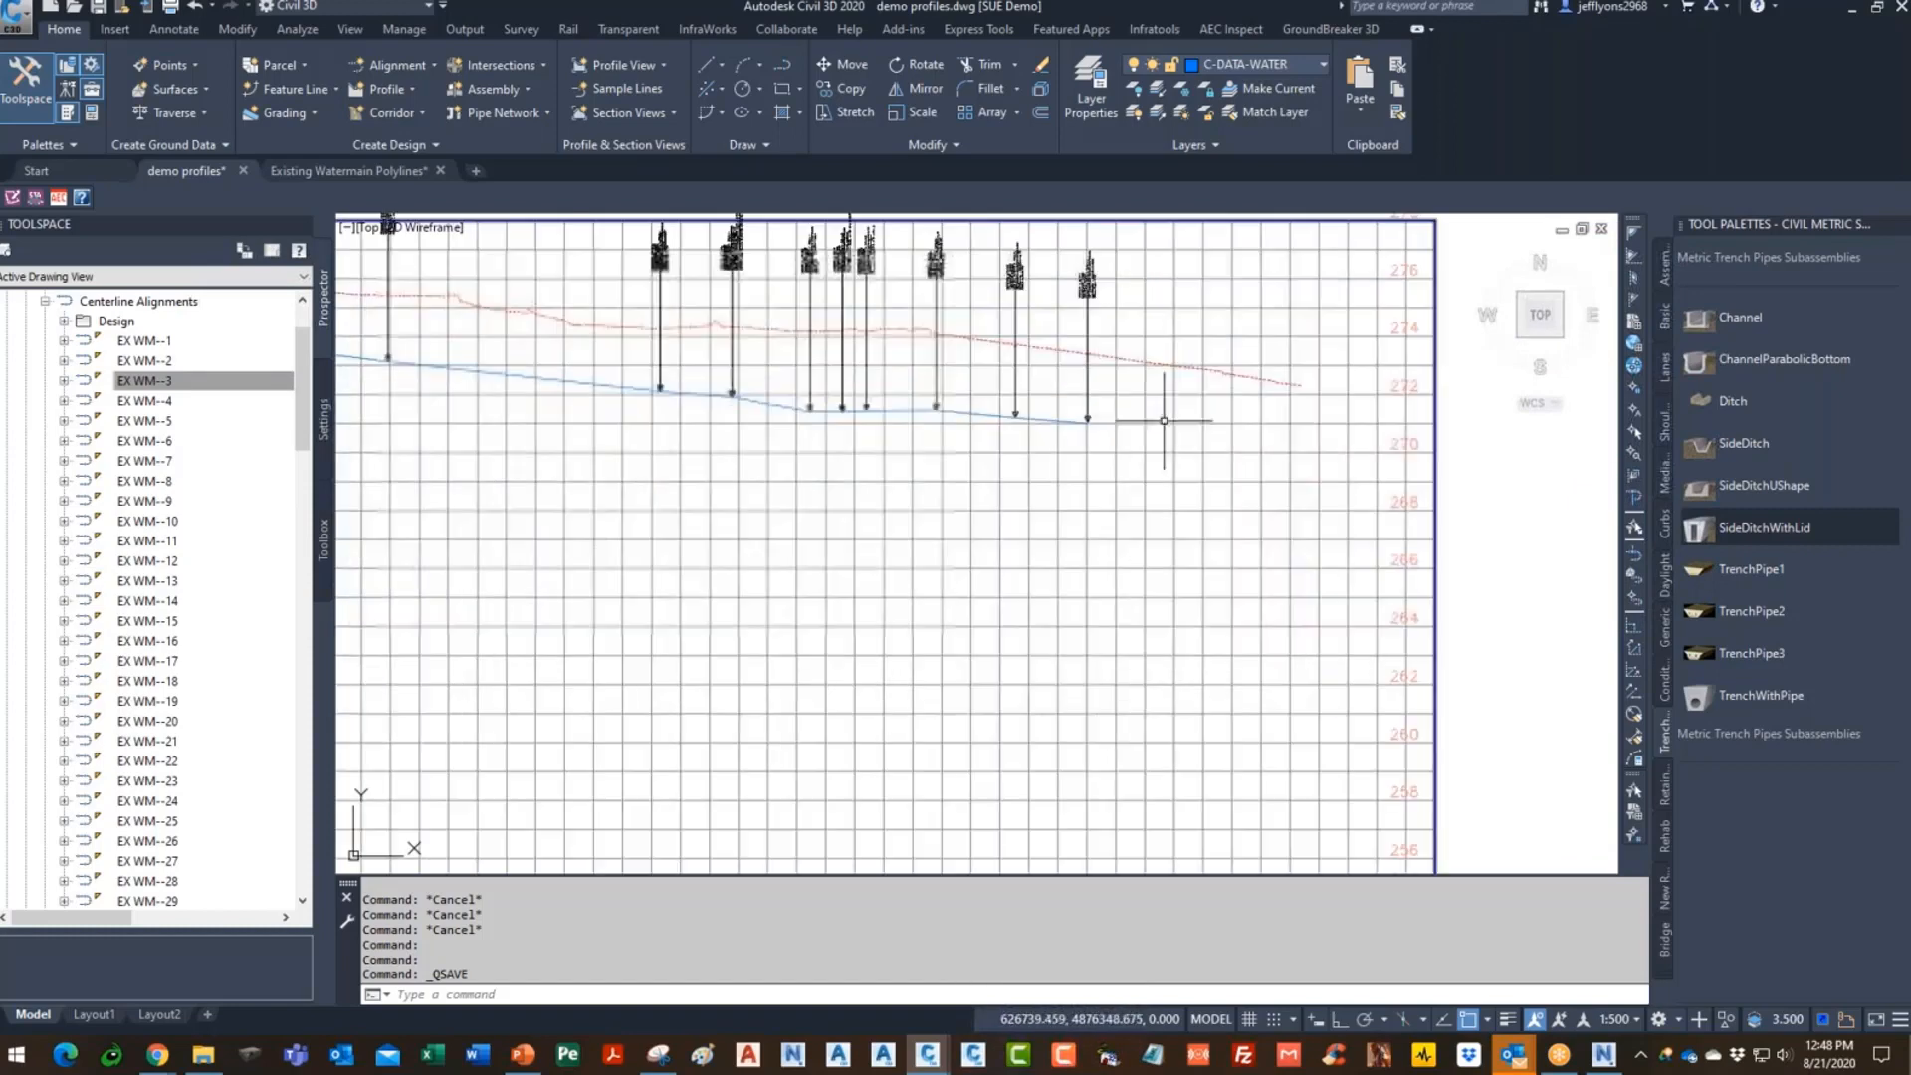
scroll(1030, 369, "down", 5)
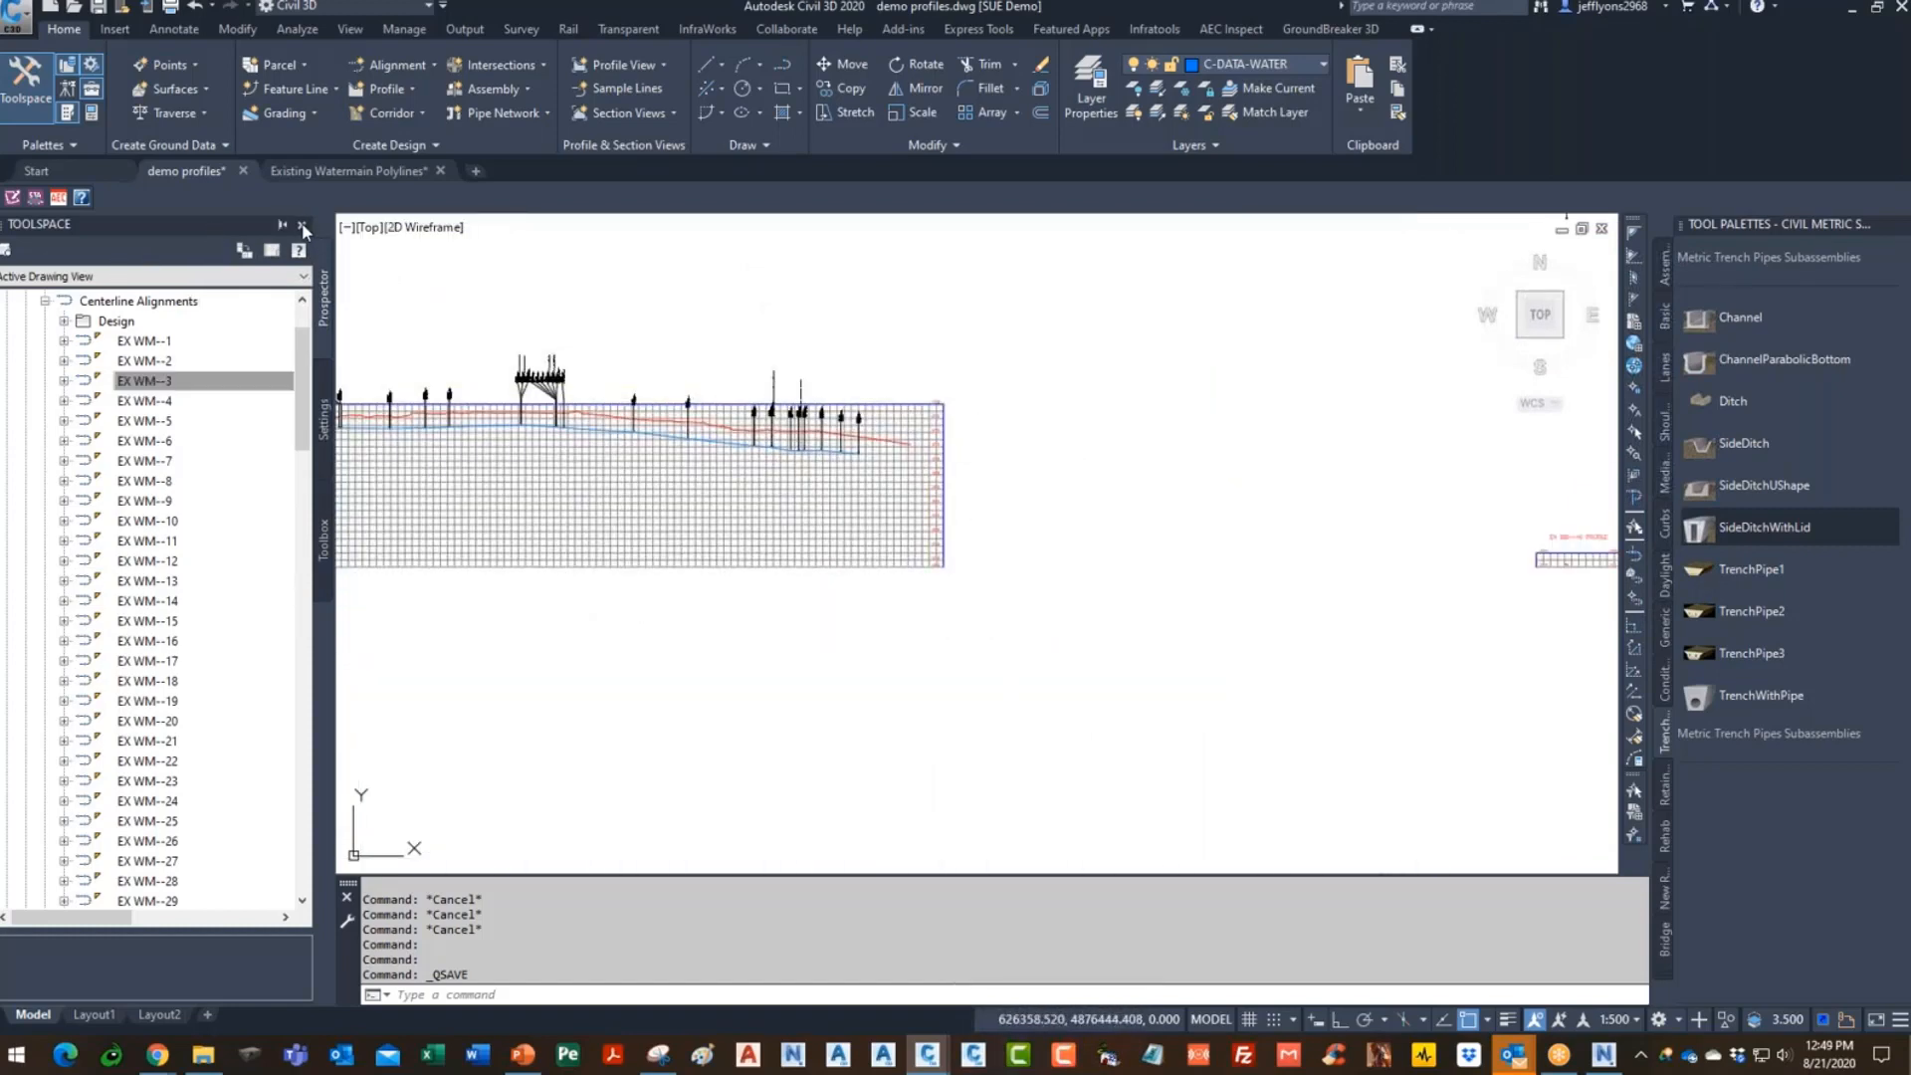
- Hide the Toolspace panel and pan to the profile's right end
left_click(302, 225)
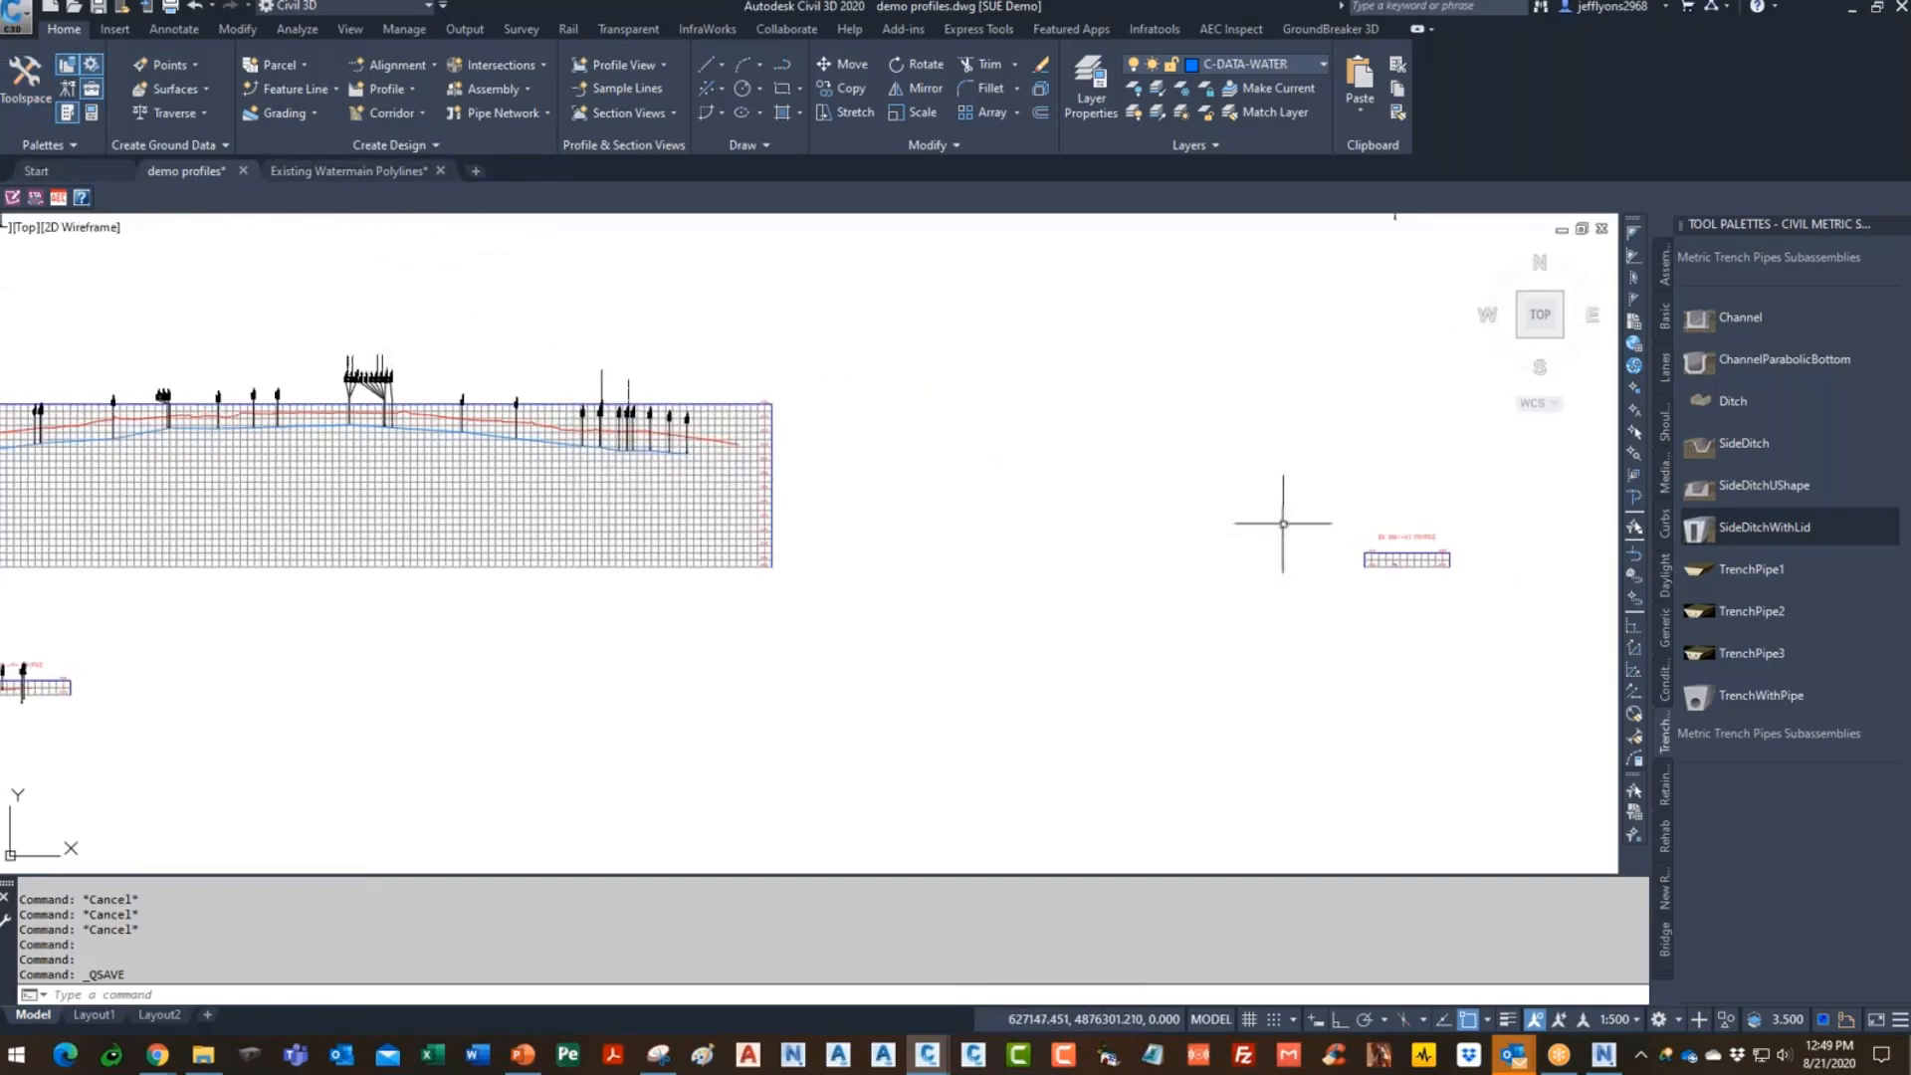
middle_click_drag(918, 508, 1032, 595)
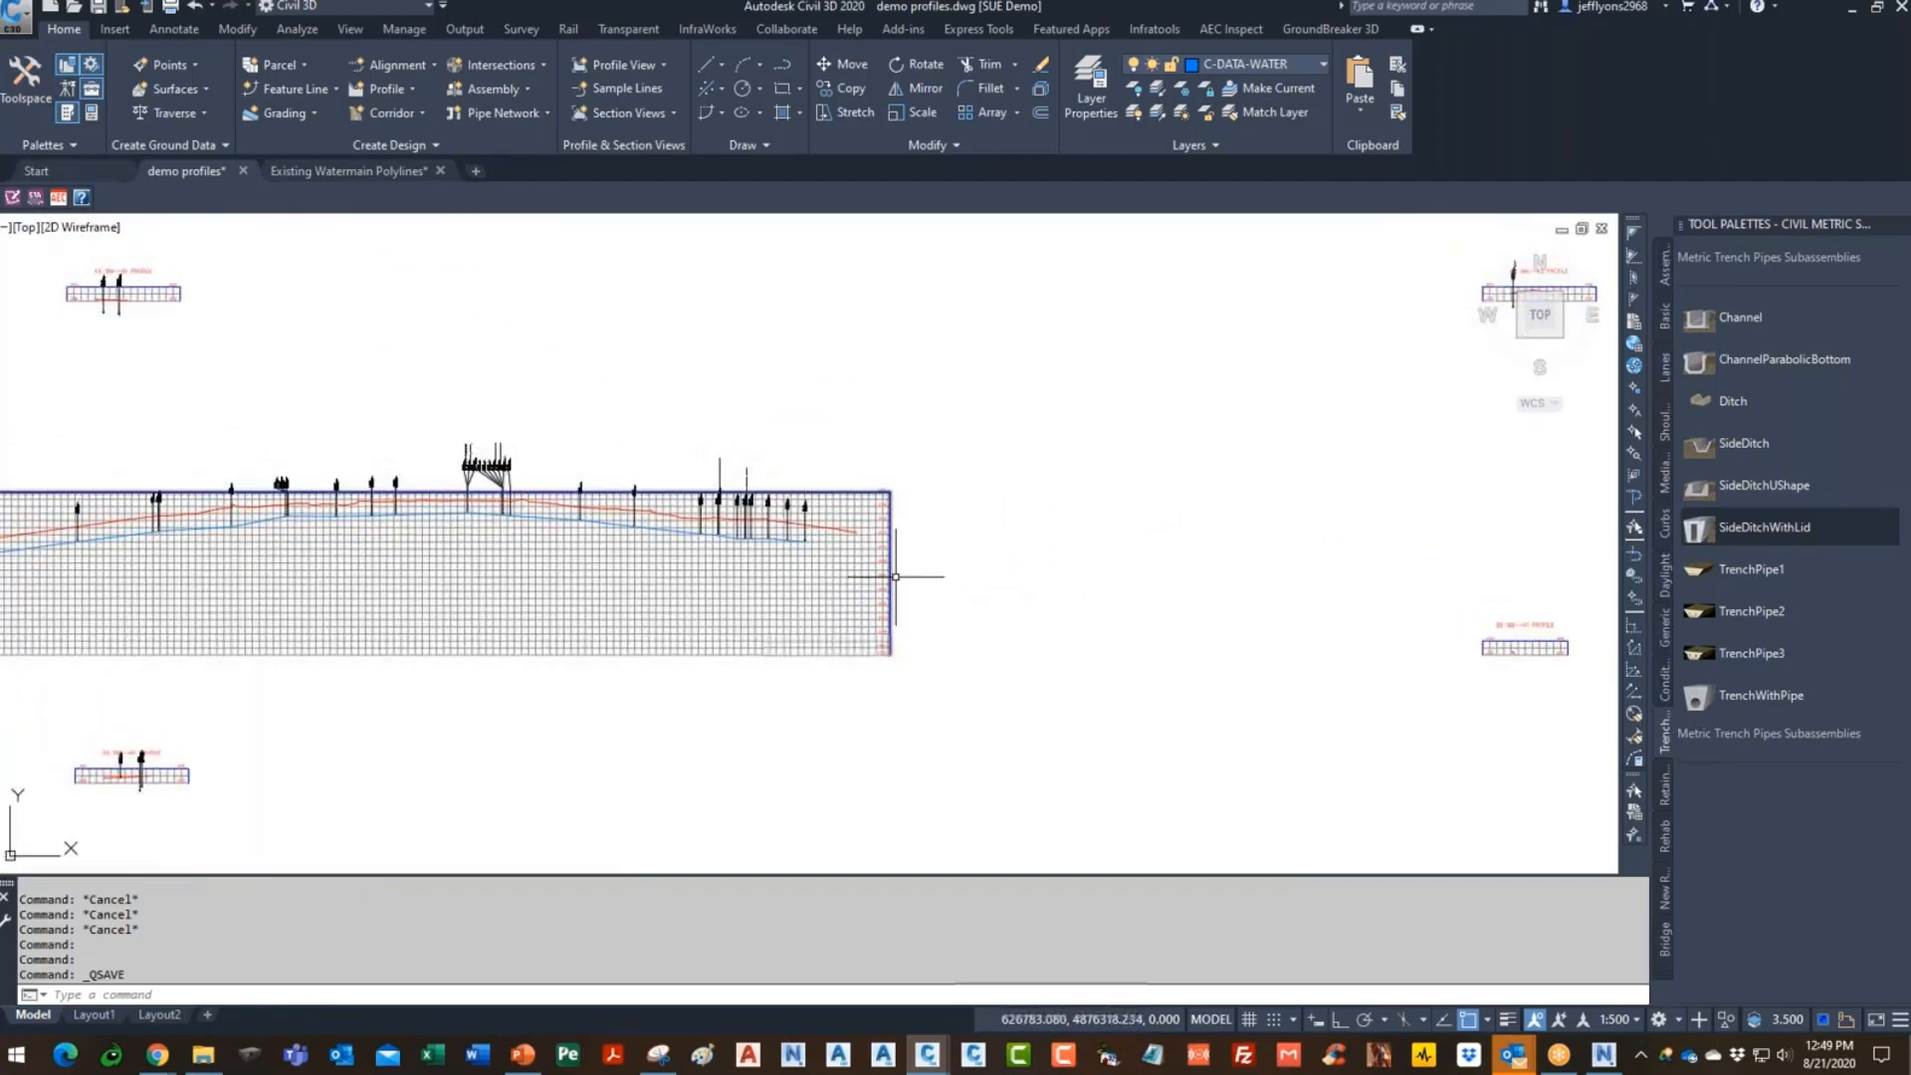
scroll(890, 580, "up", 3)
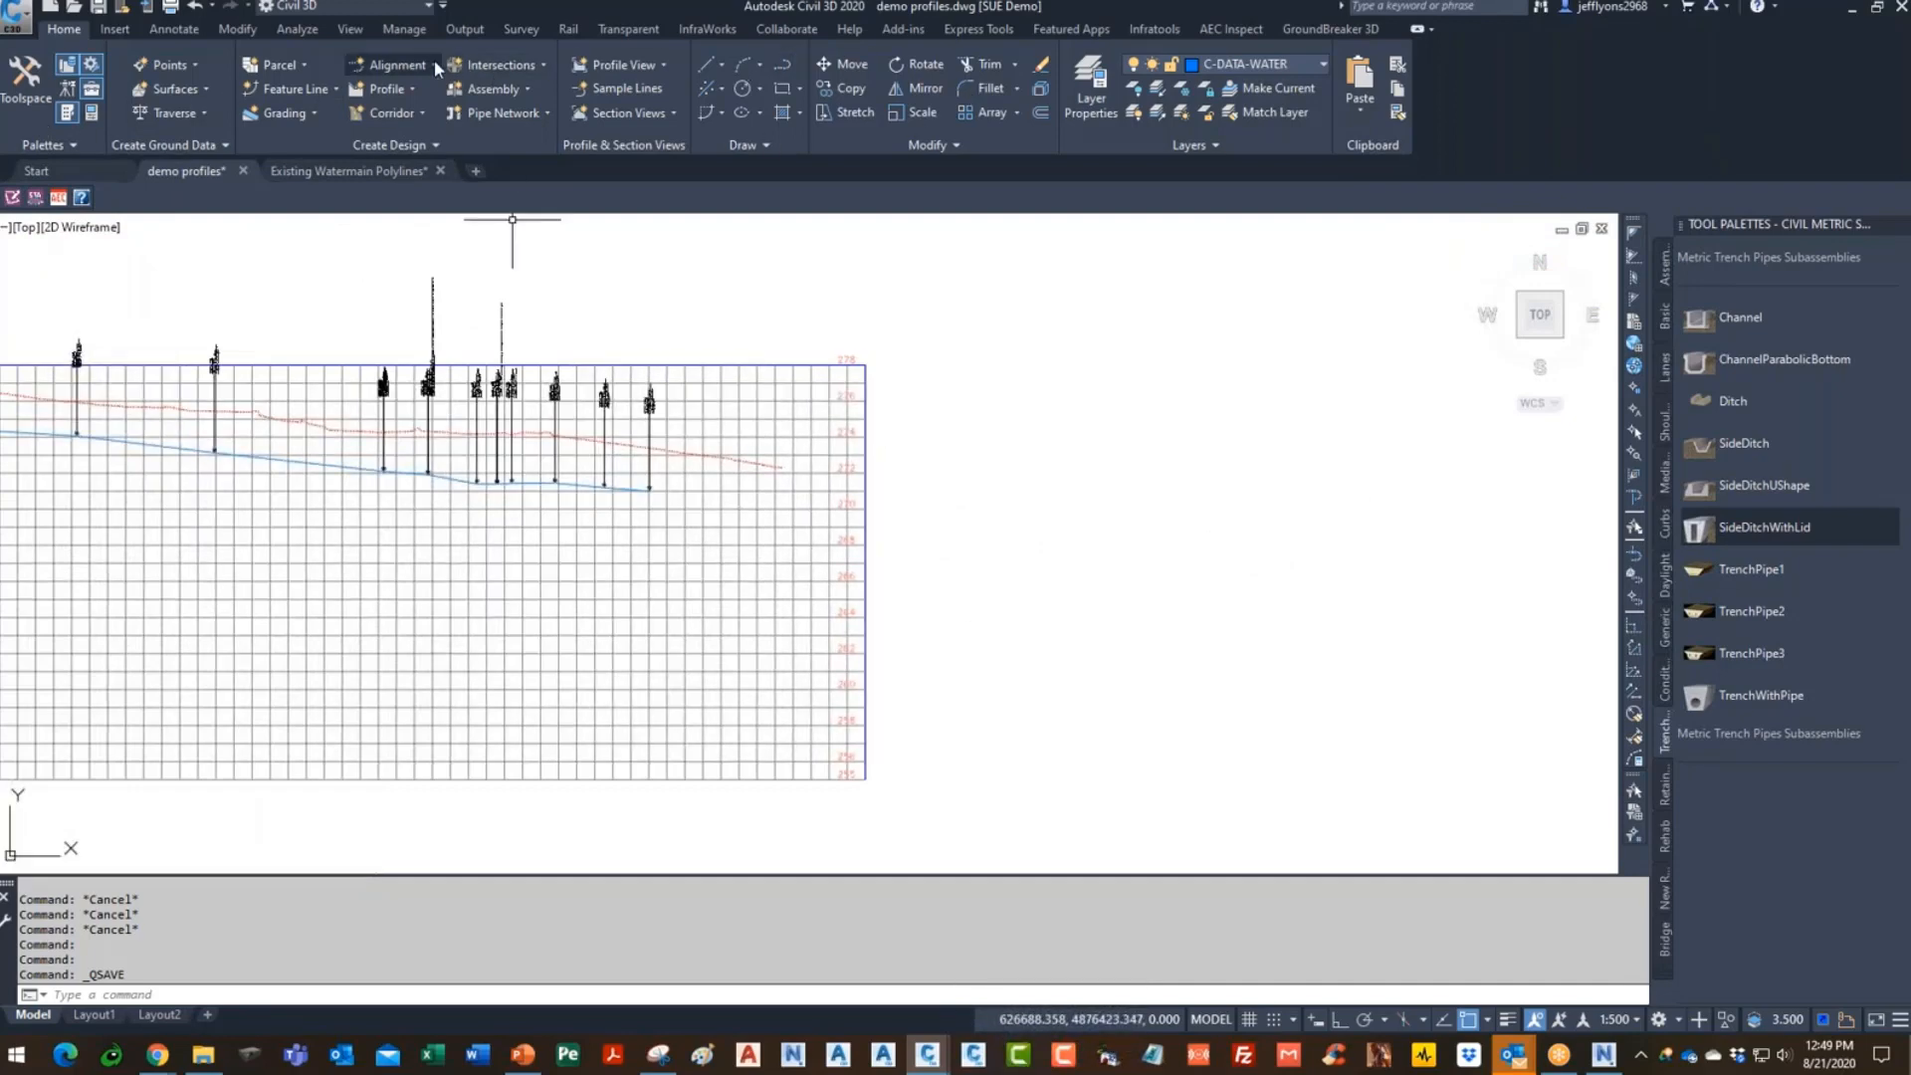
- Create a new assembly named 600 PIPE and place its baseline in empty drawing space
left_click(399, 117)
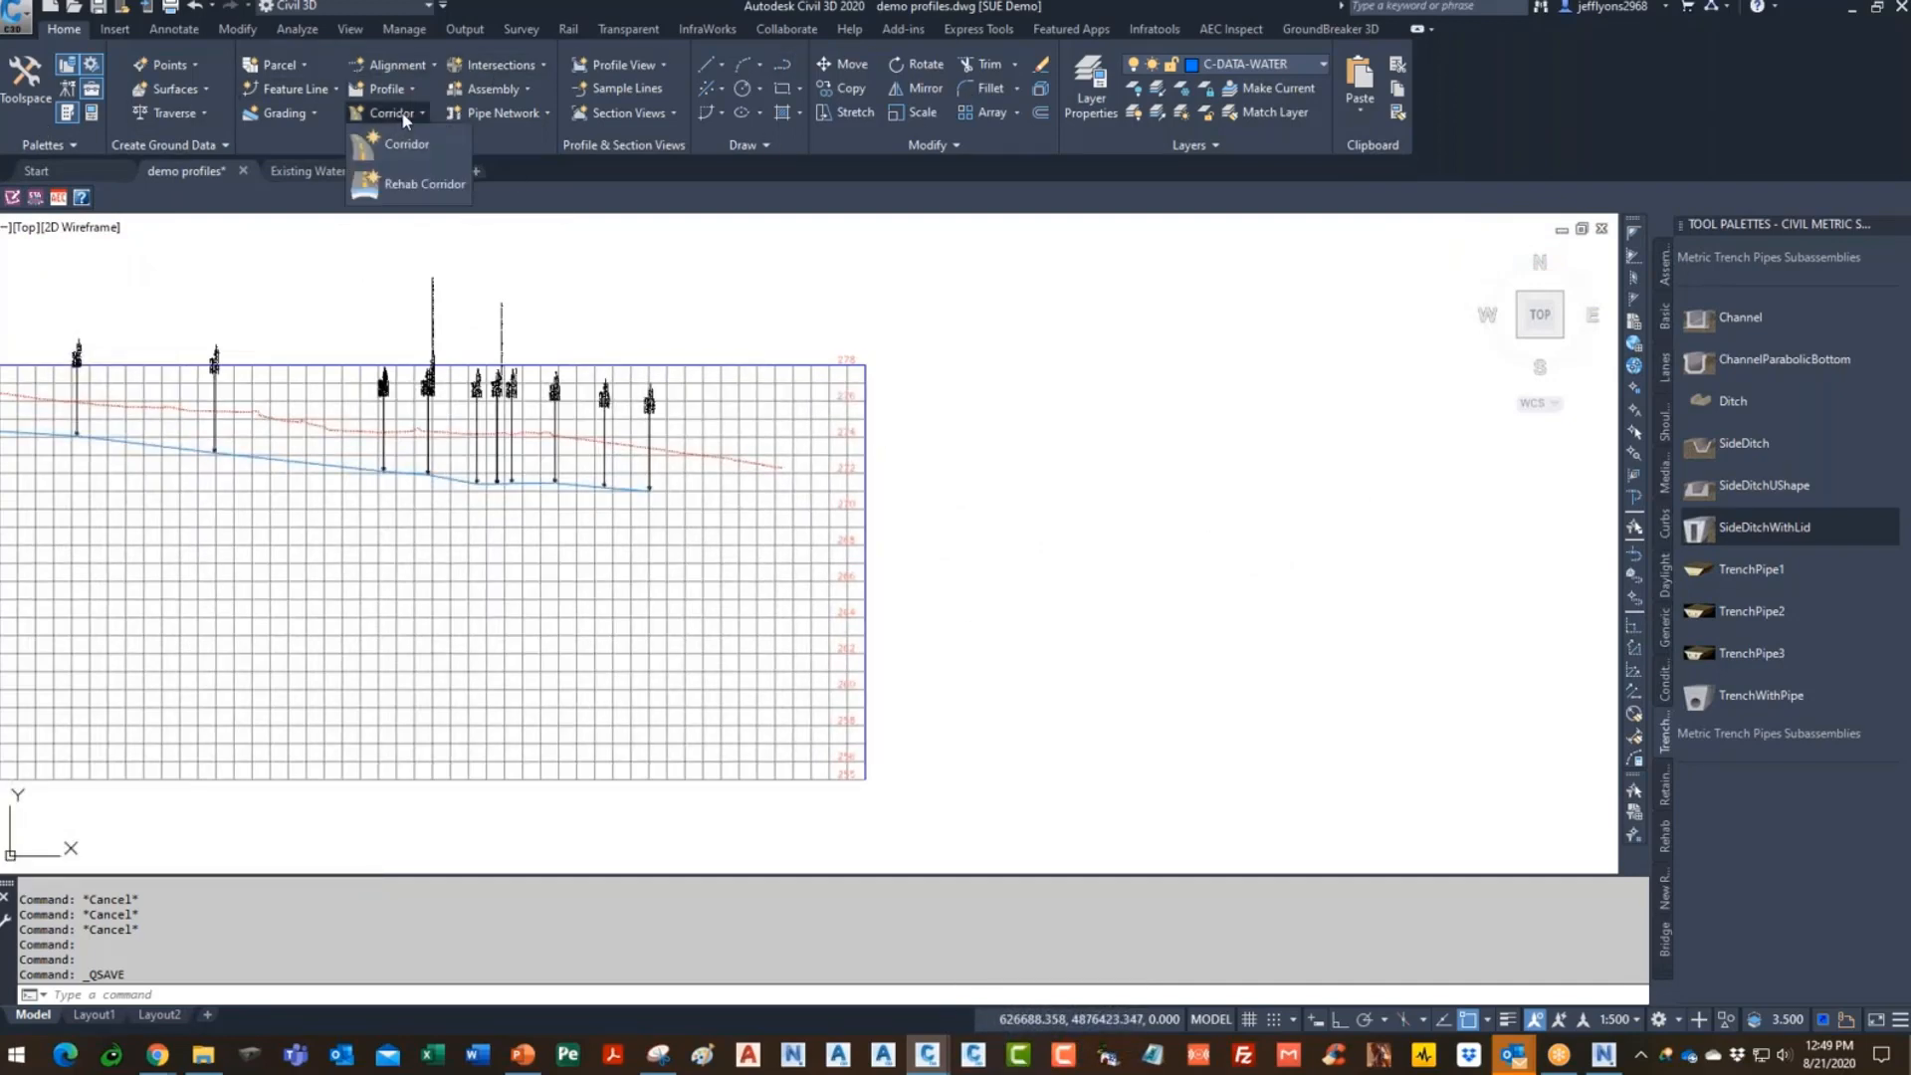
left_click(502, 90)
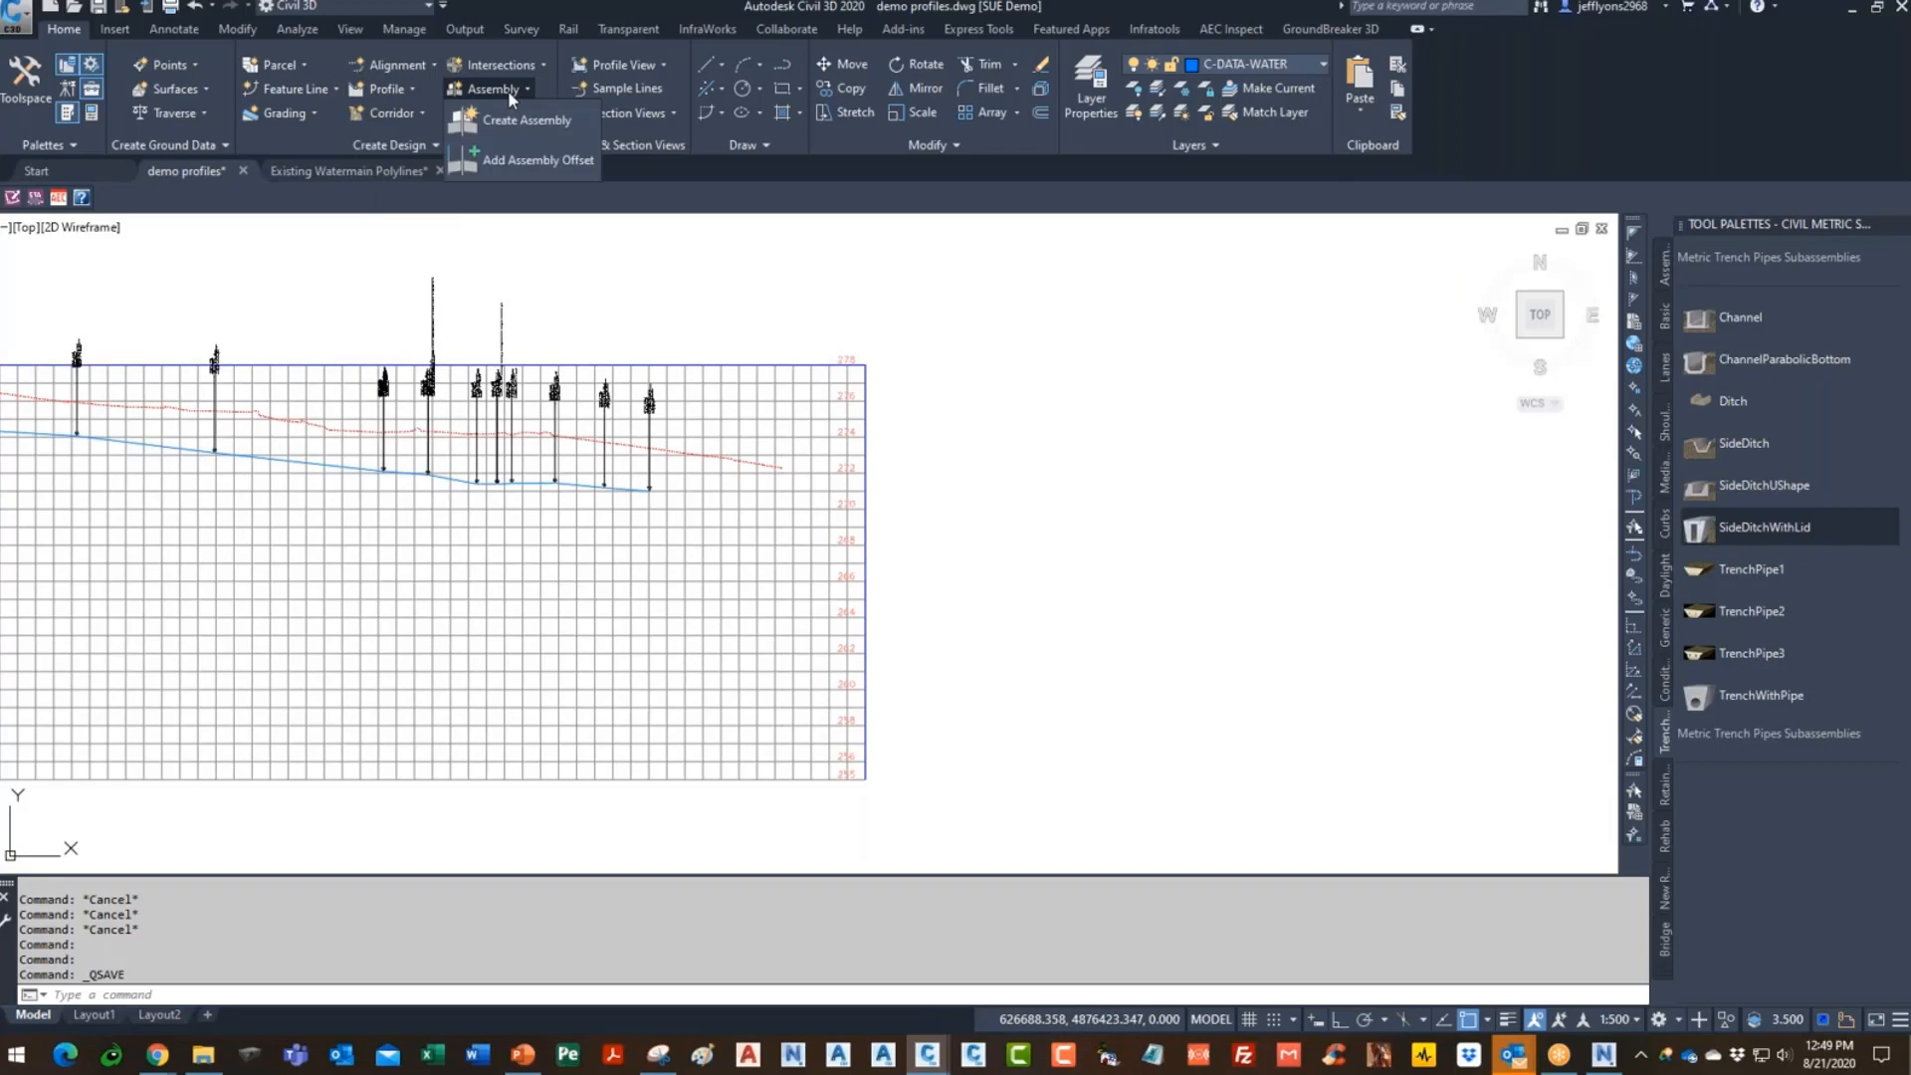
left_click(511, 127)
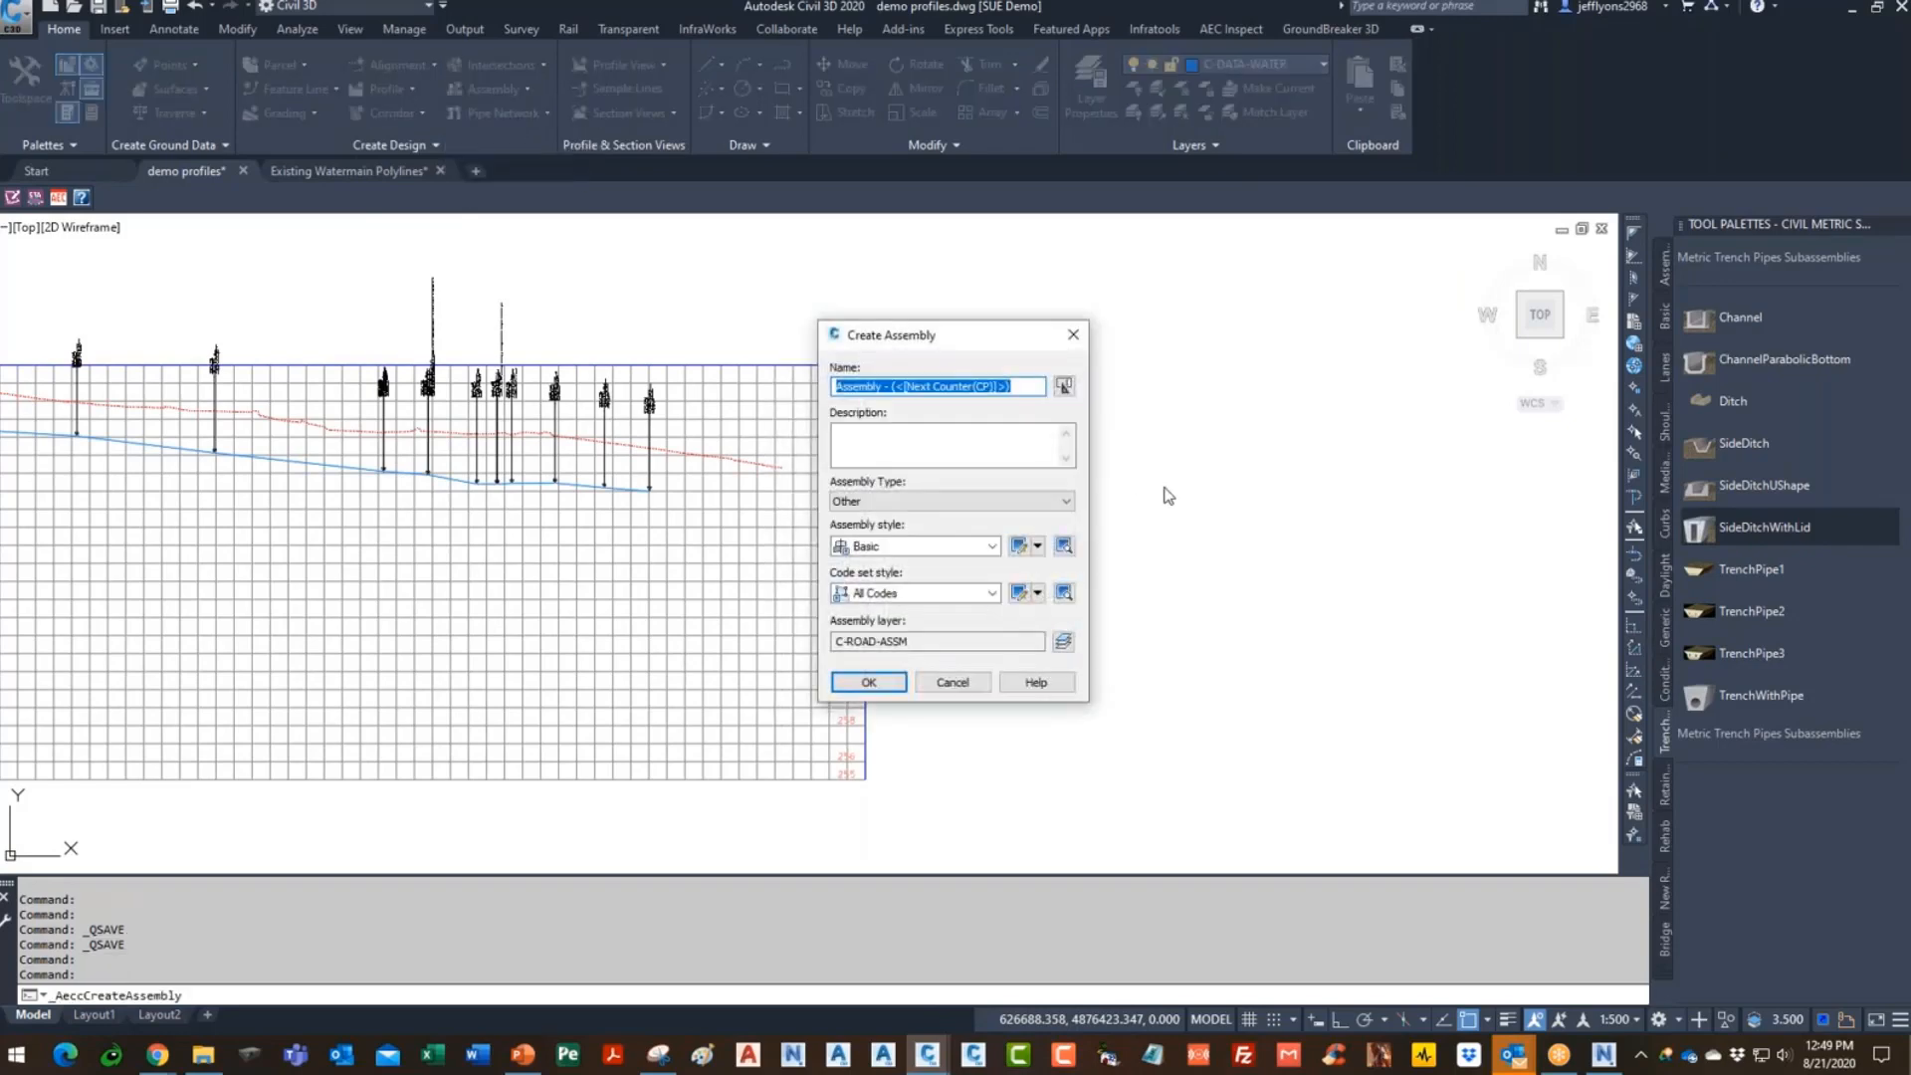
type("wm")
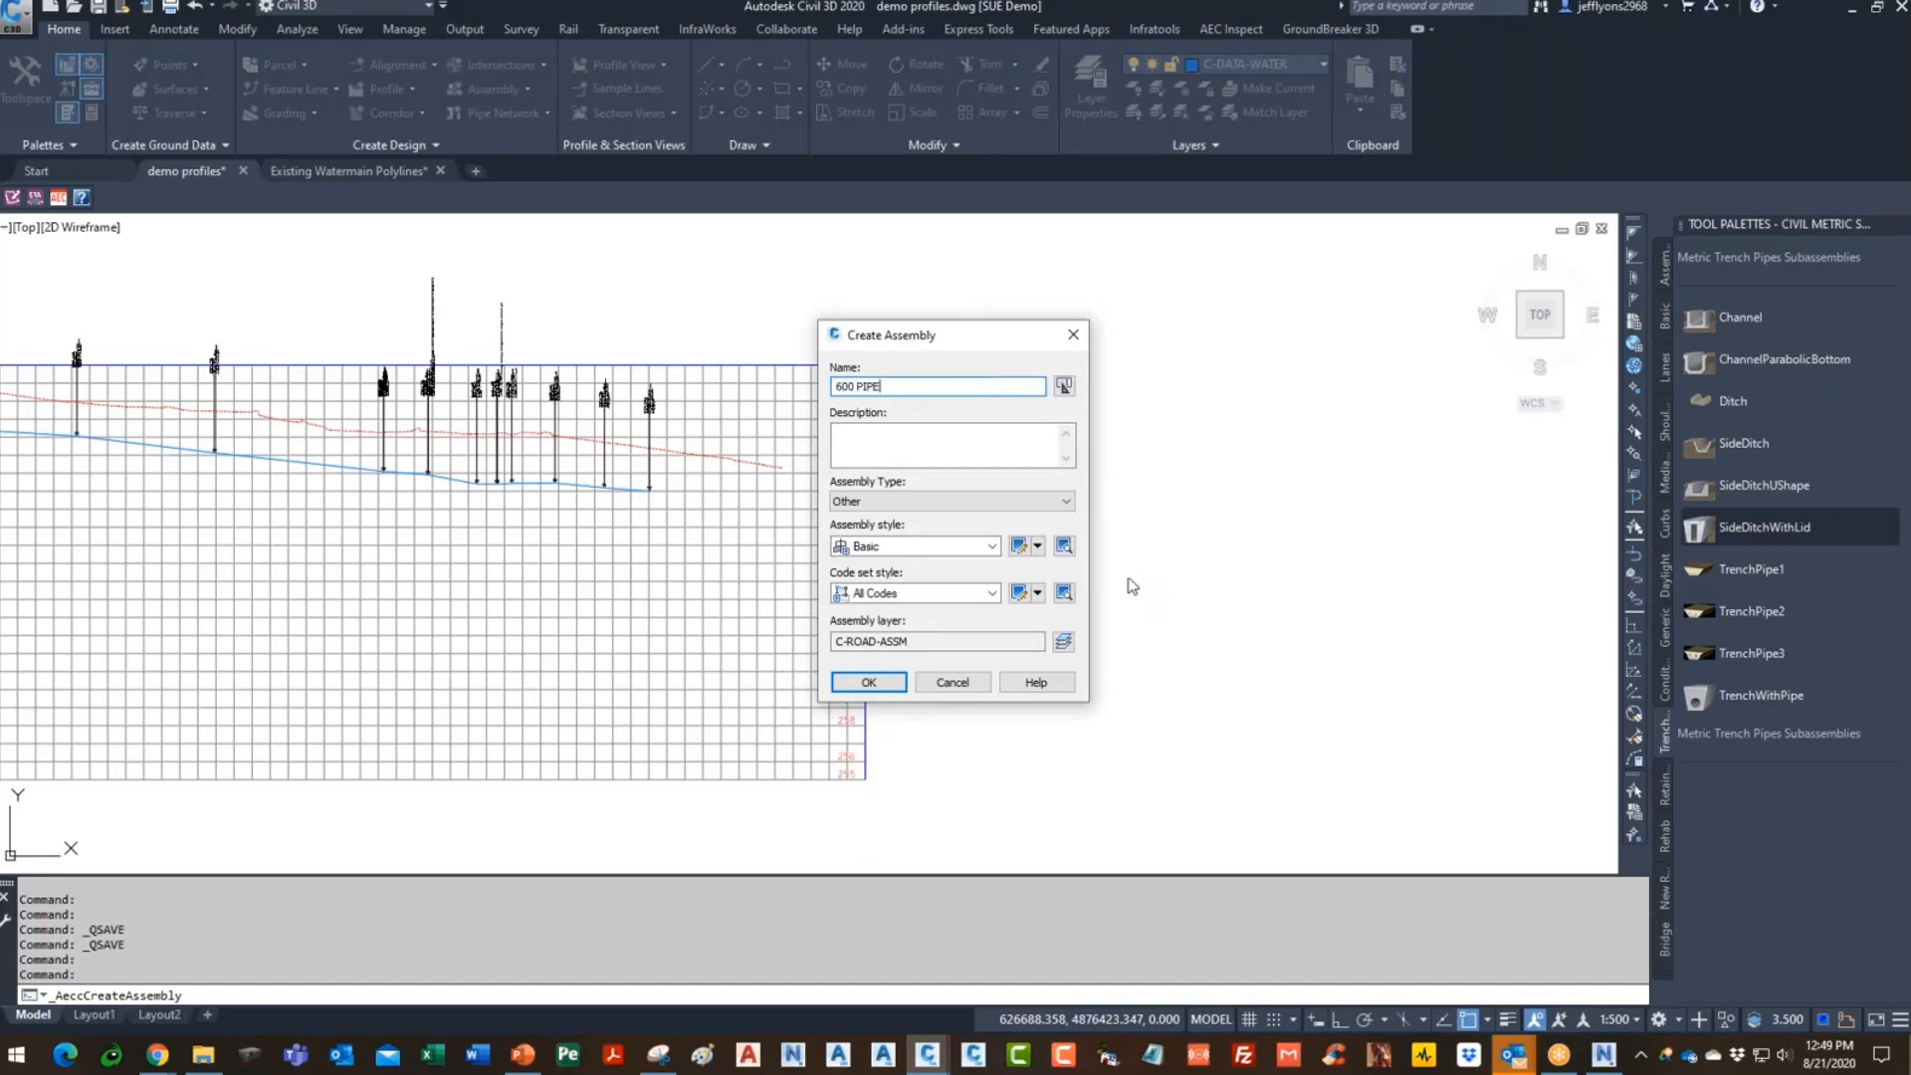
left_click(868, 682)
left_click(1070, 617)
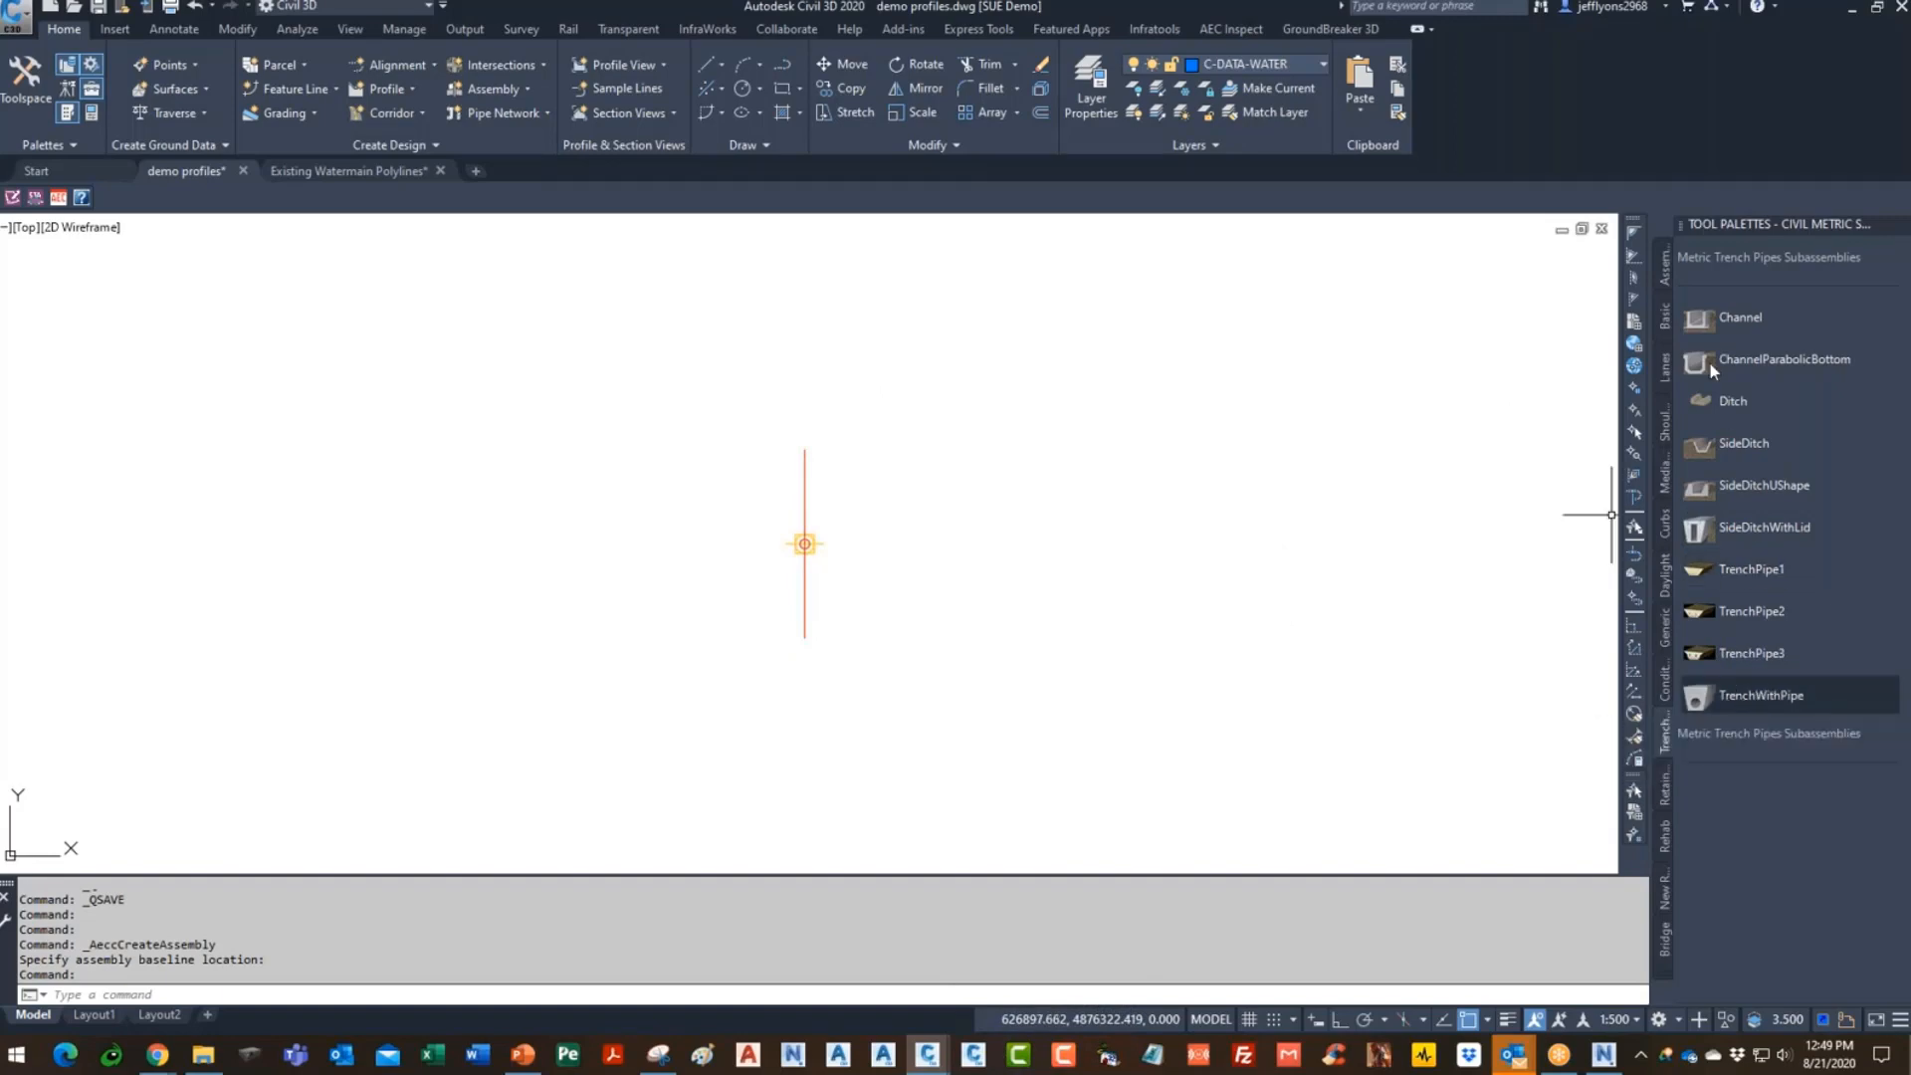
- Browse the Tool Palette subassembly tabs and settle on Trench Pipes
left_click(1660, 326)
left_click(1670, 374)
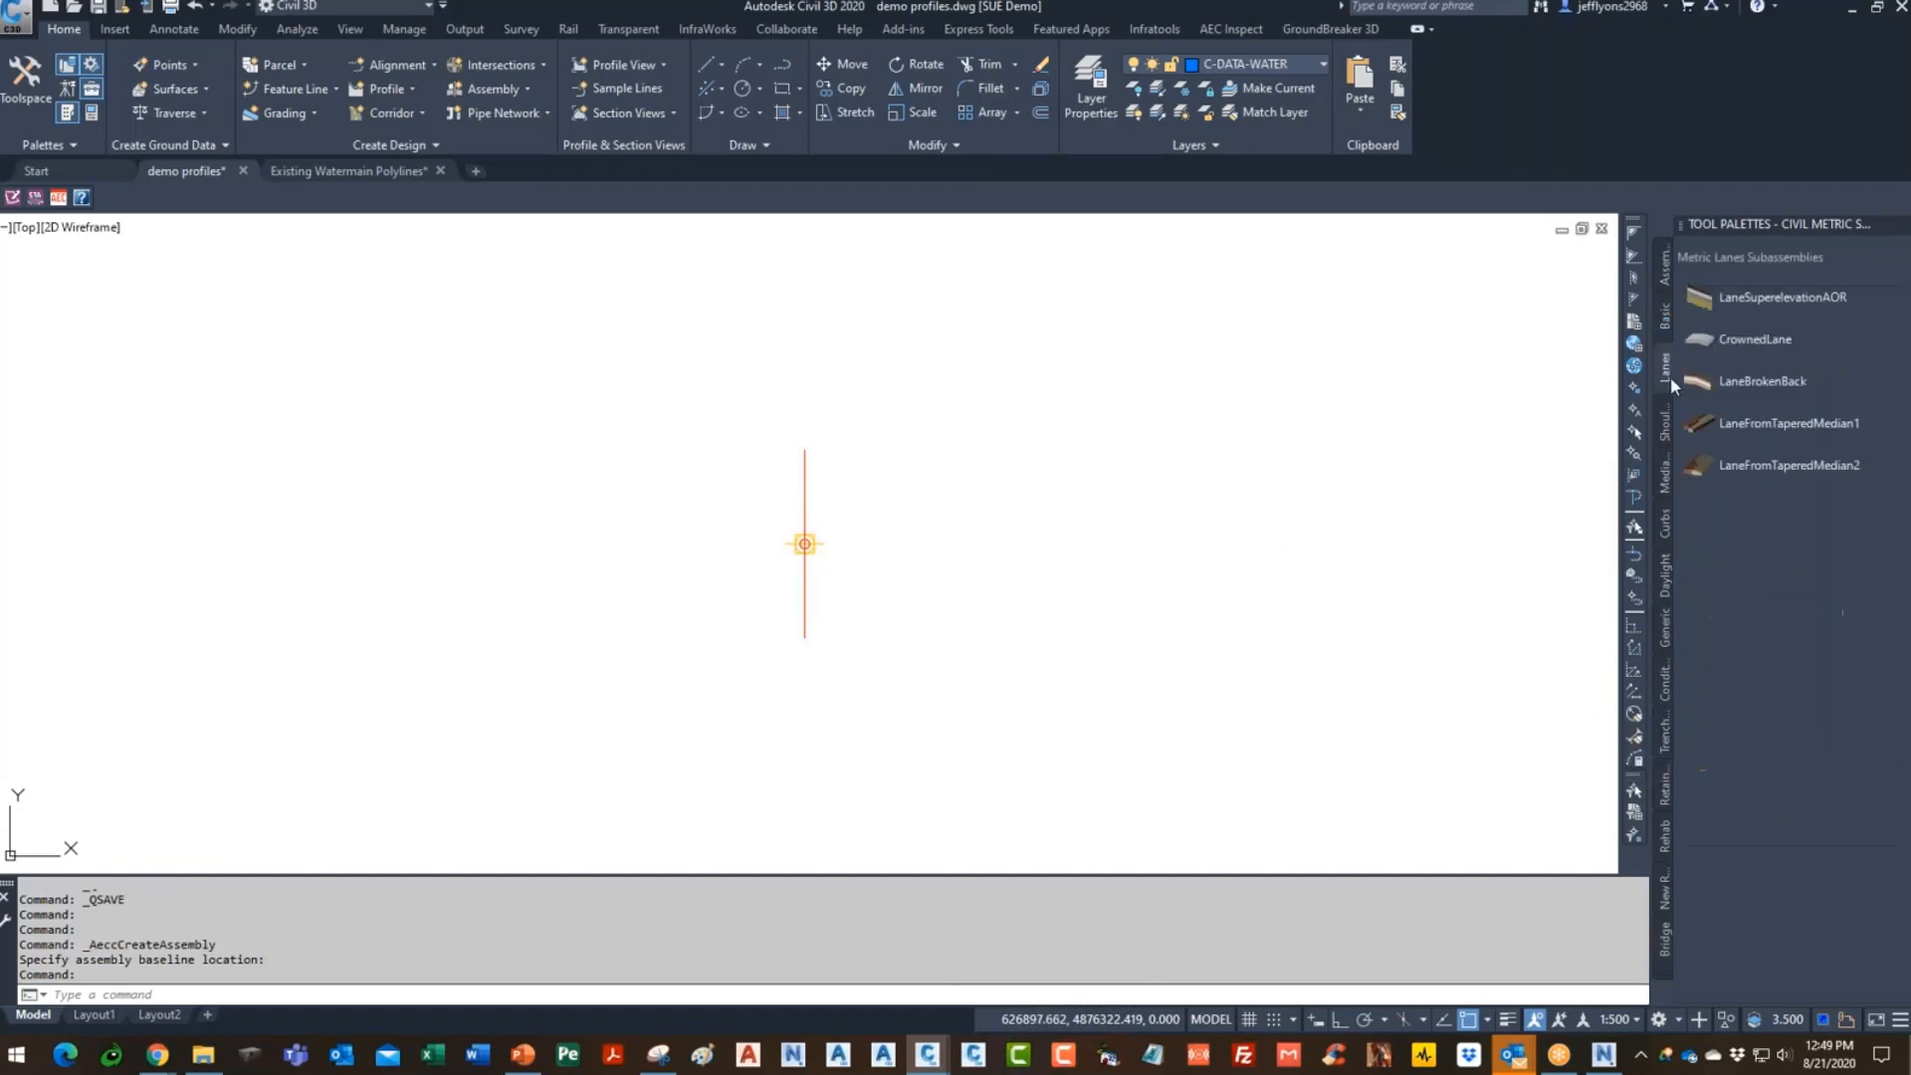
left_click(1670, 424)
left_click(1665, 472)
left_click(1663, 526)
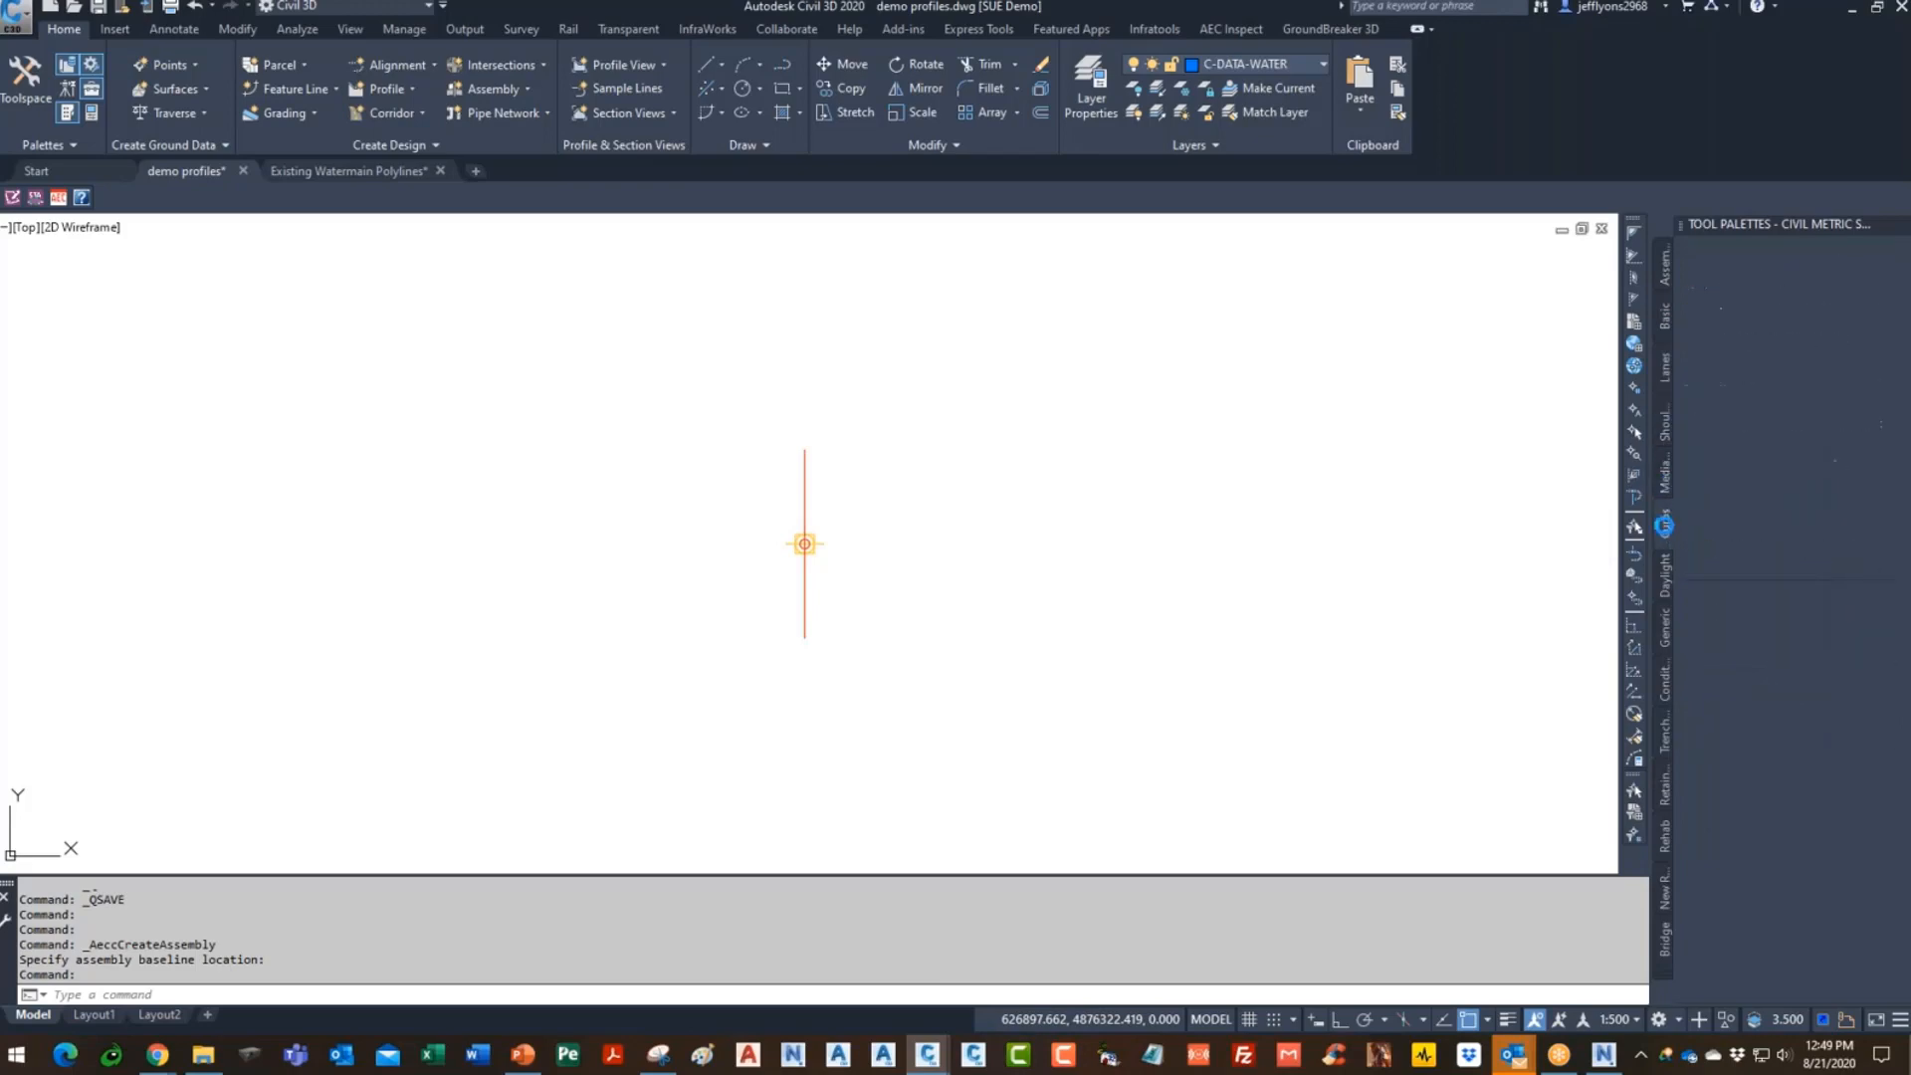
left_click(1666, 377)
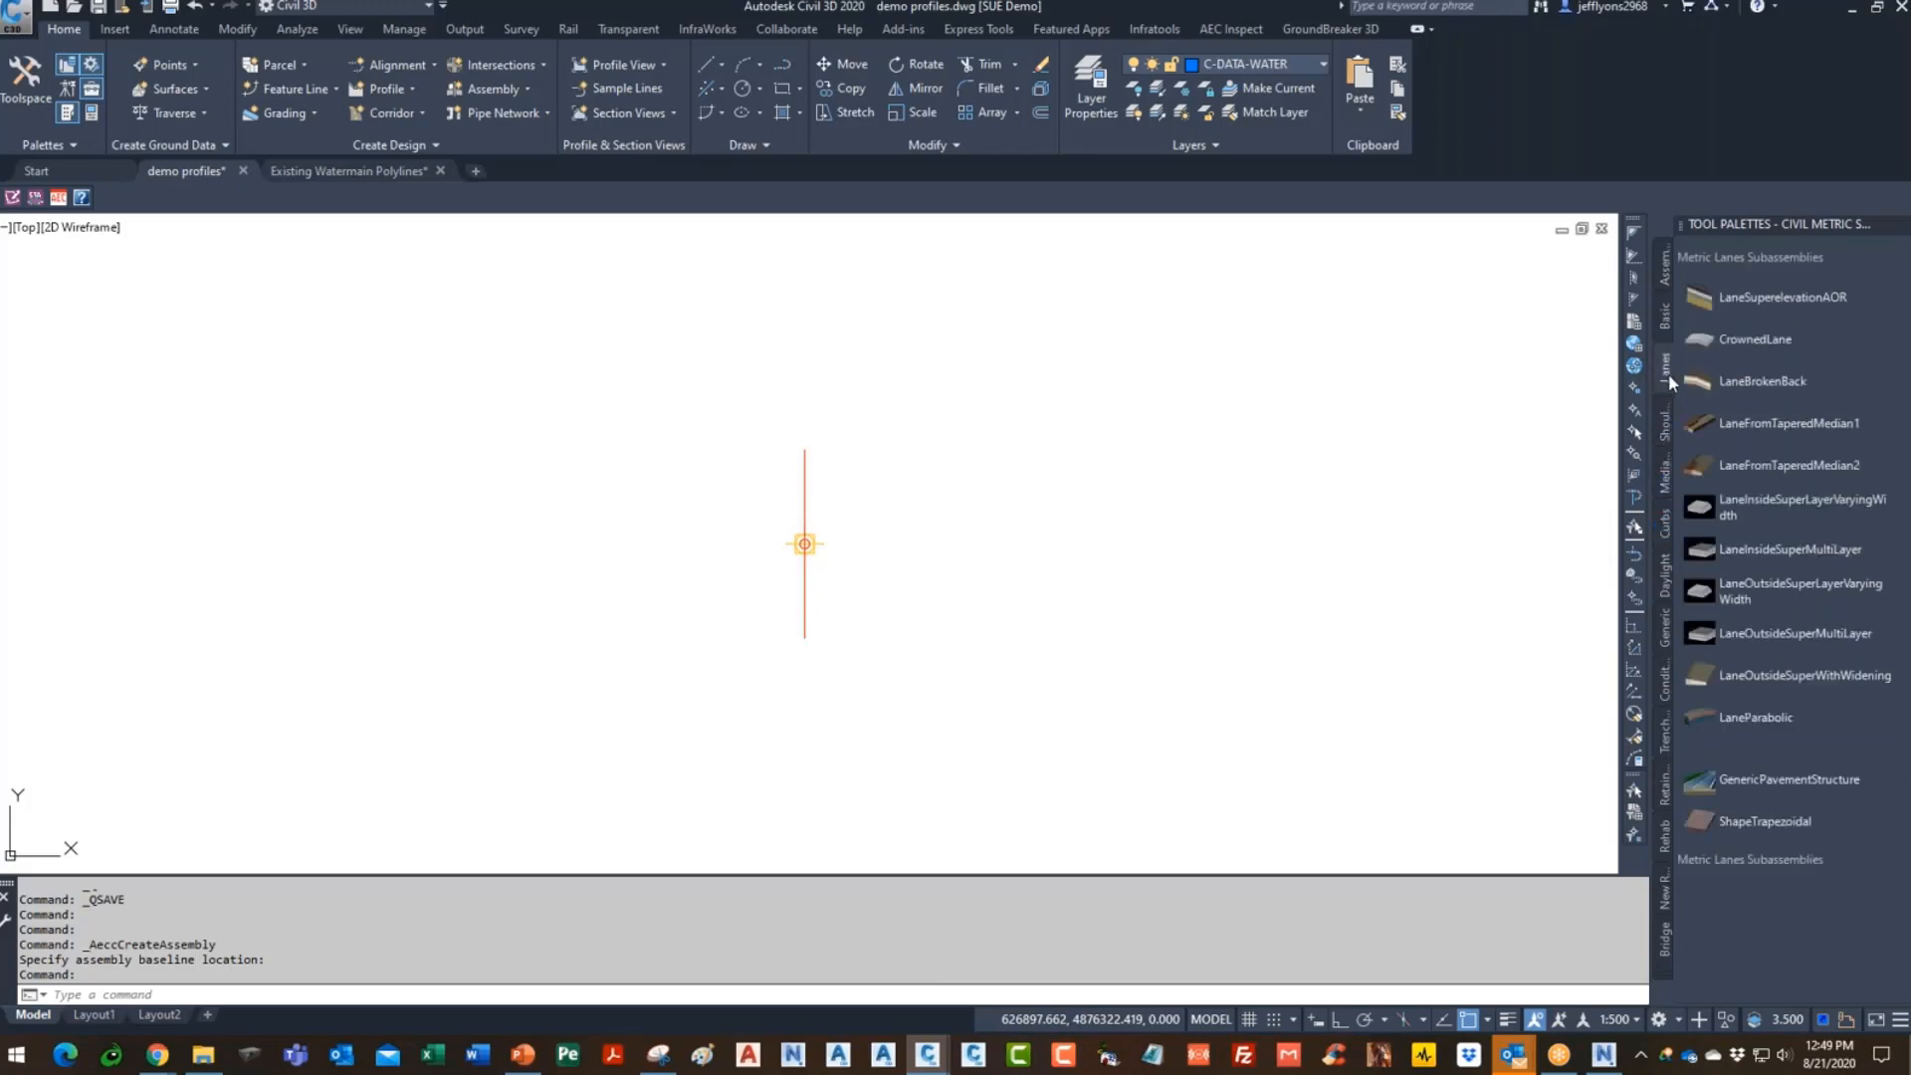
left_click(1667, 319)
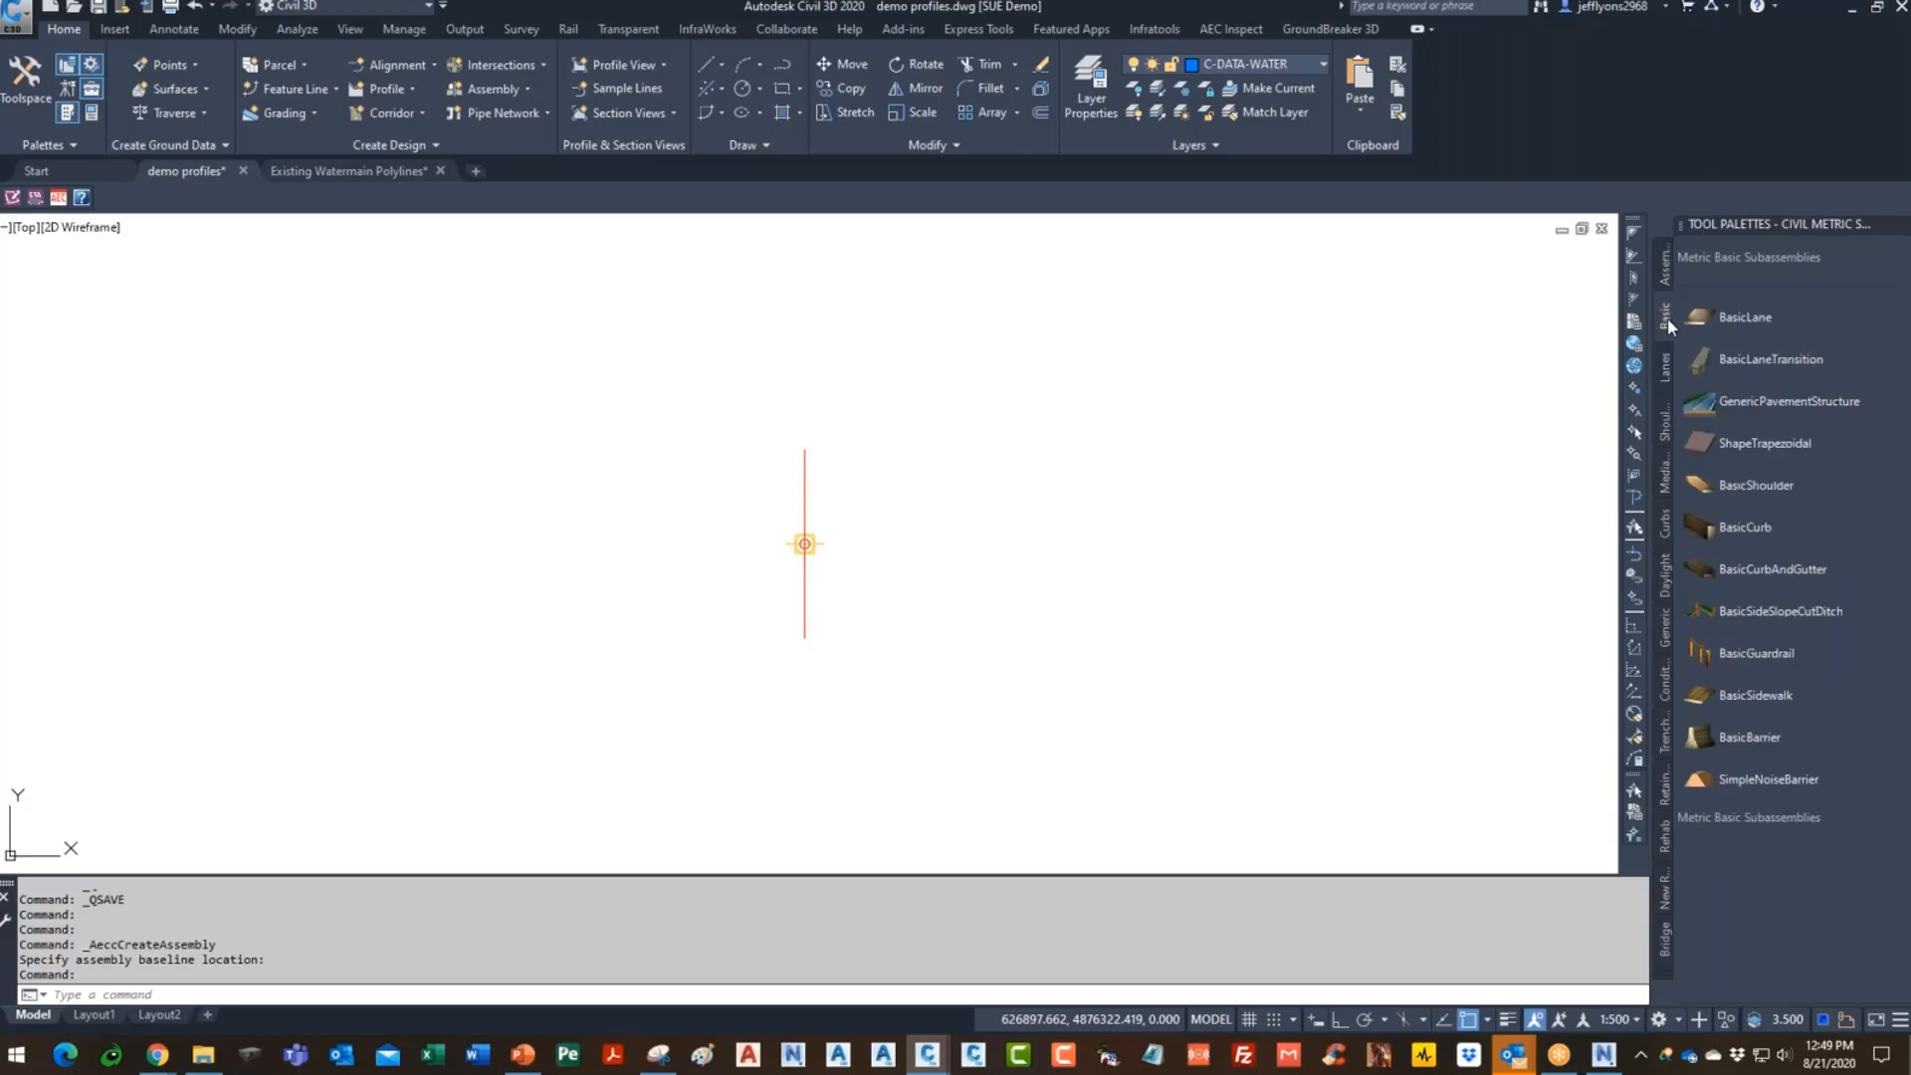
left_click(1663, 732)
- Pick TrenchWithPipe, cancel its placement, and open the Properties palette
left_click(1736, 696)
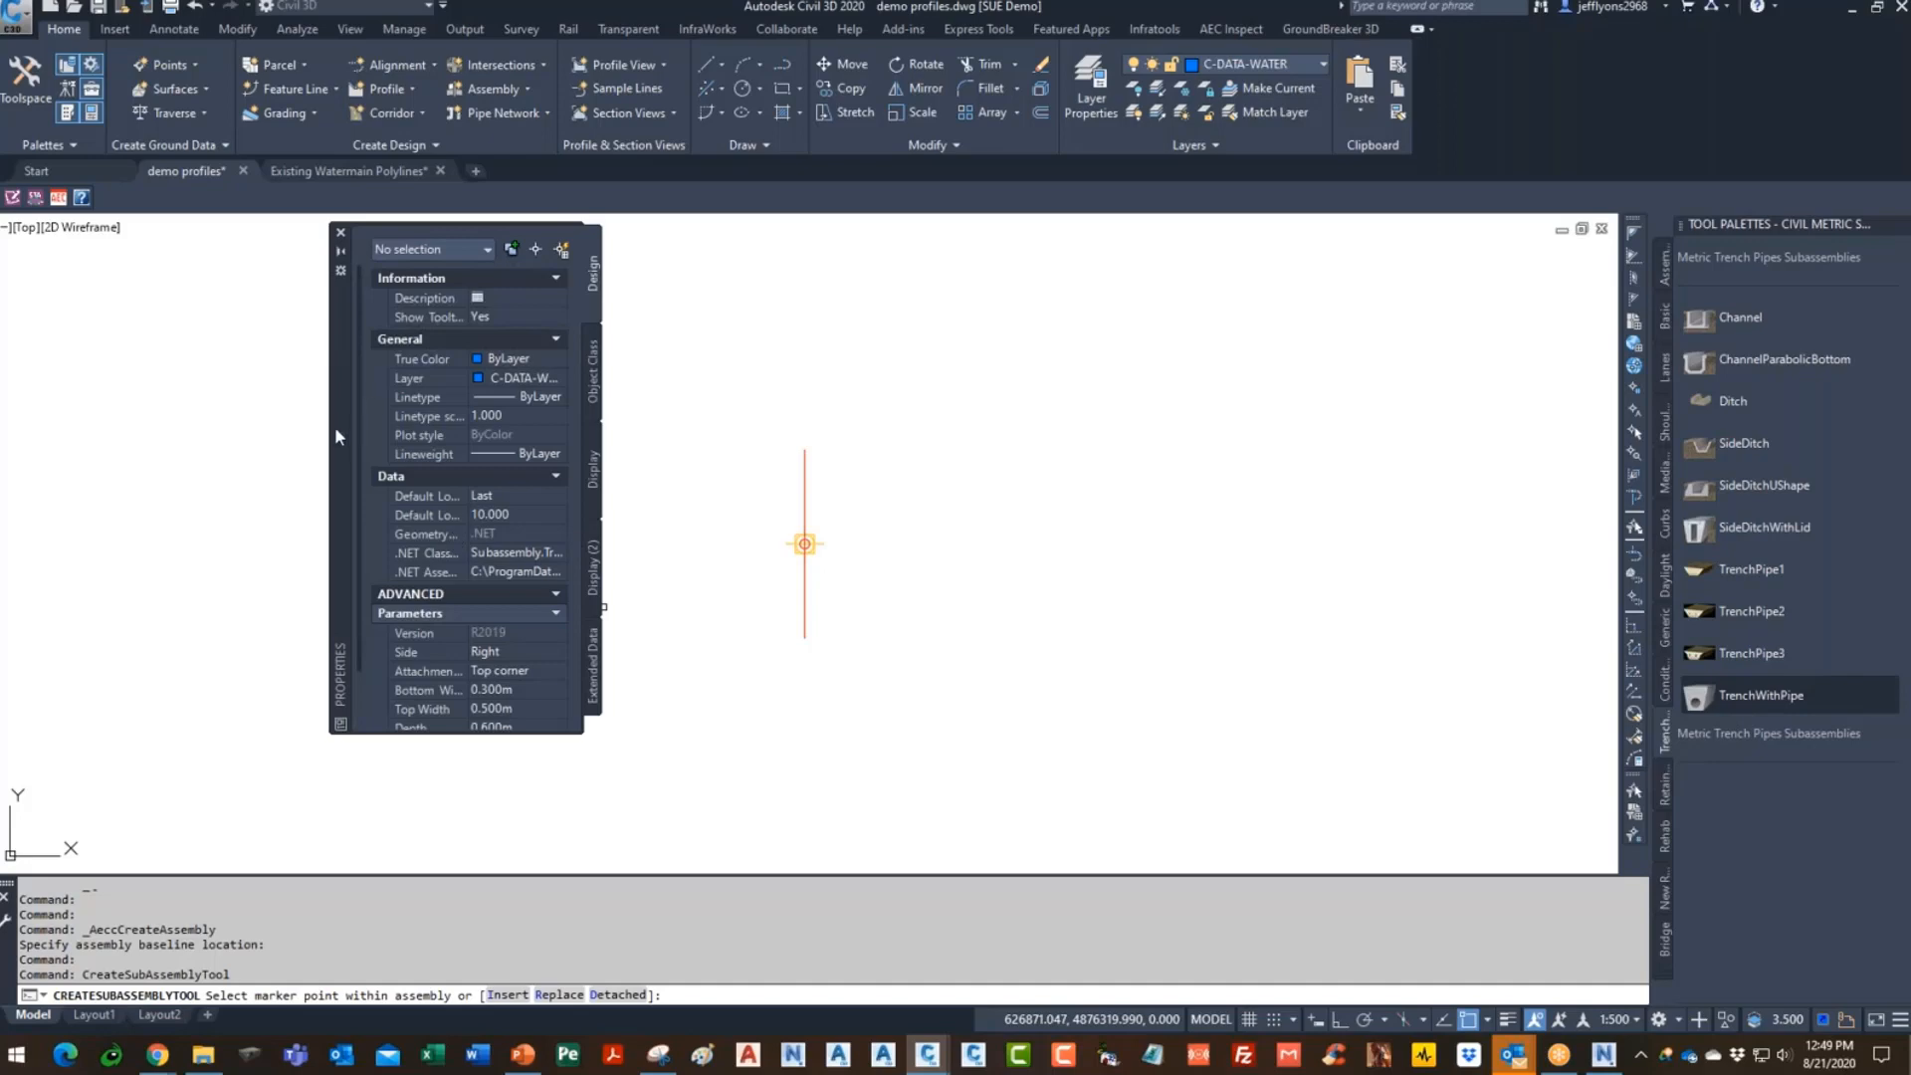
key("Escape")
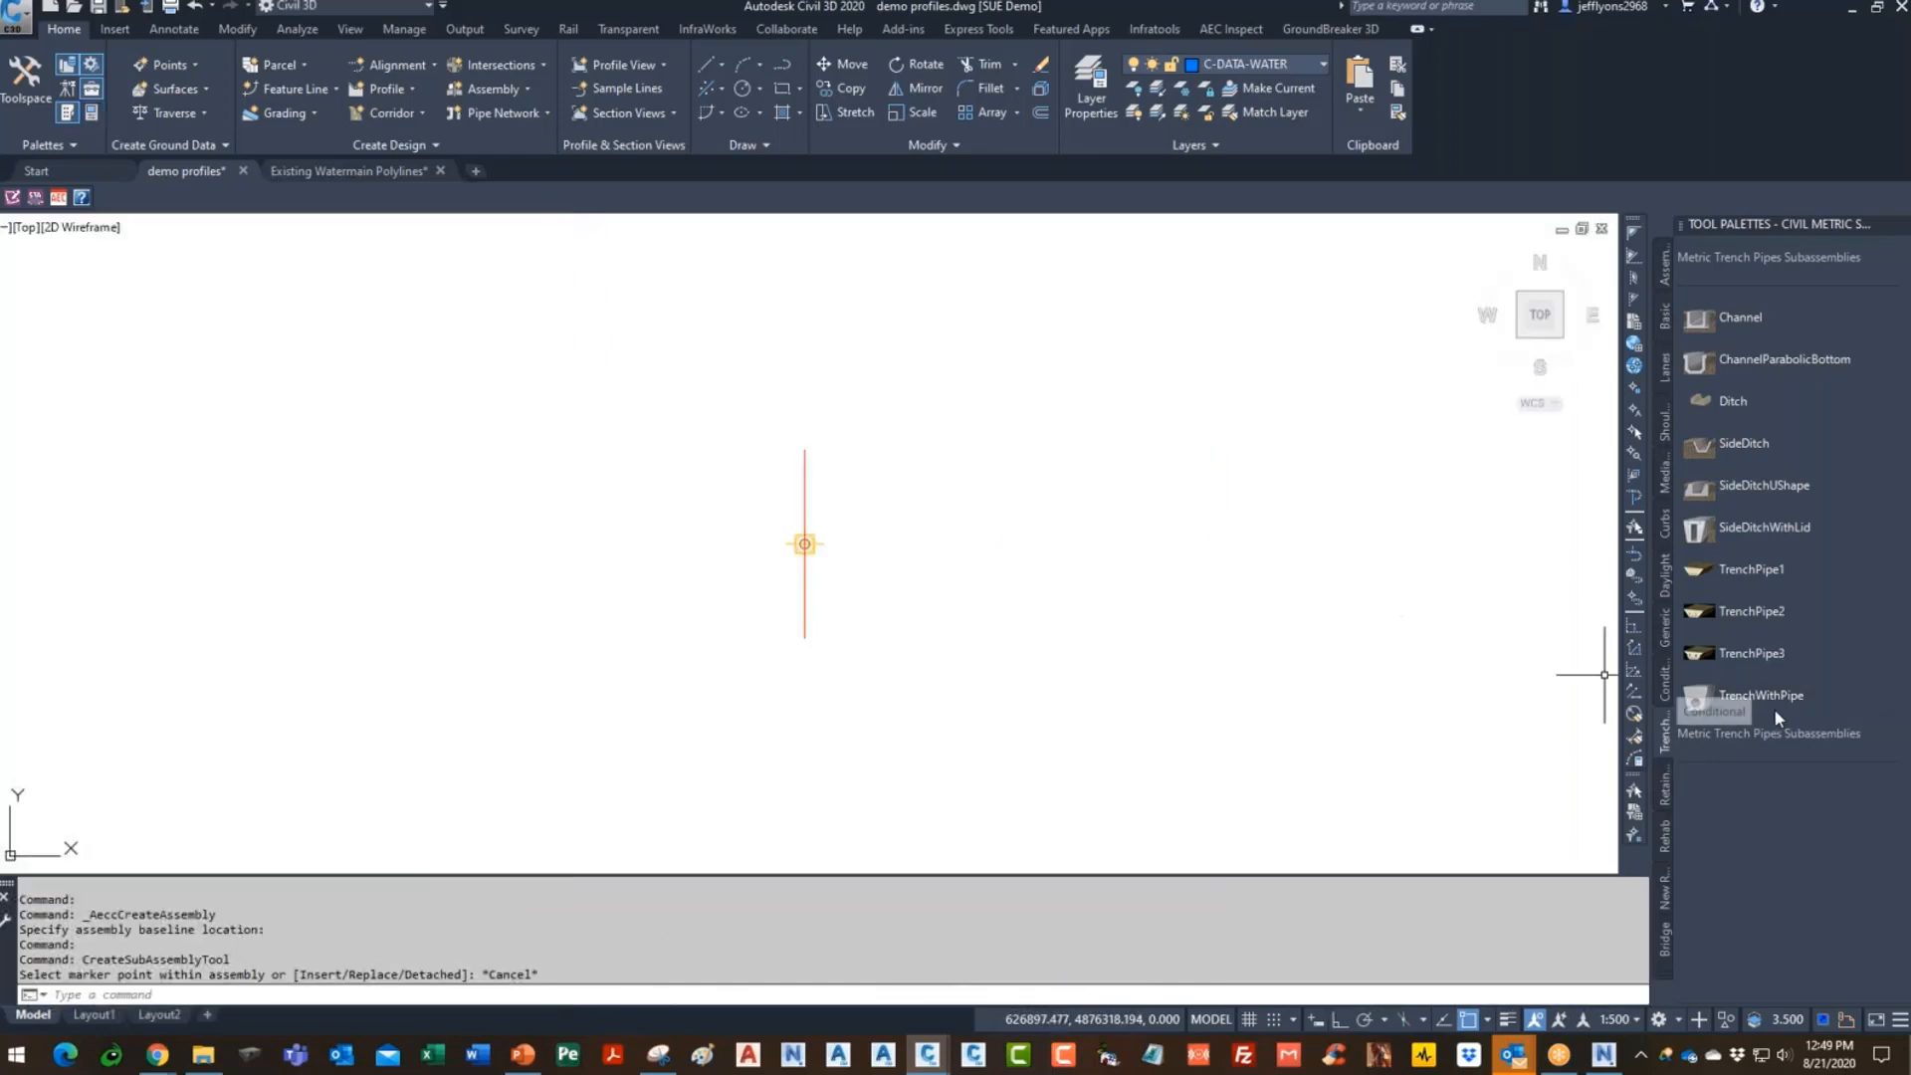
left_click(1748, 693)
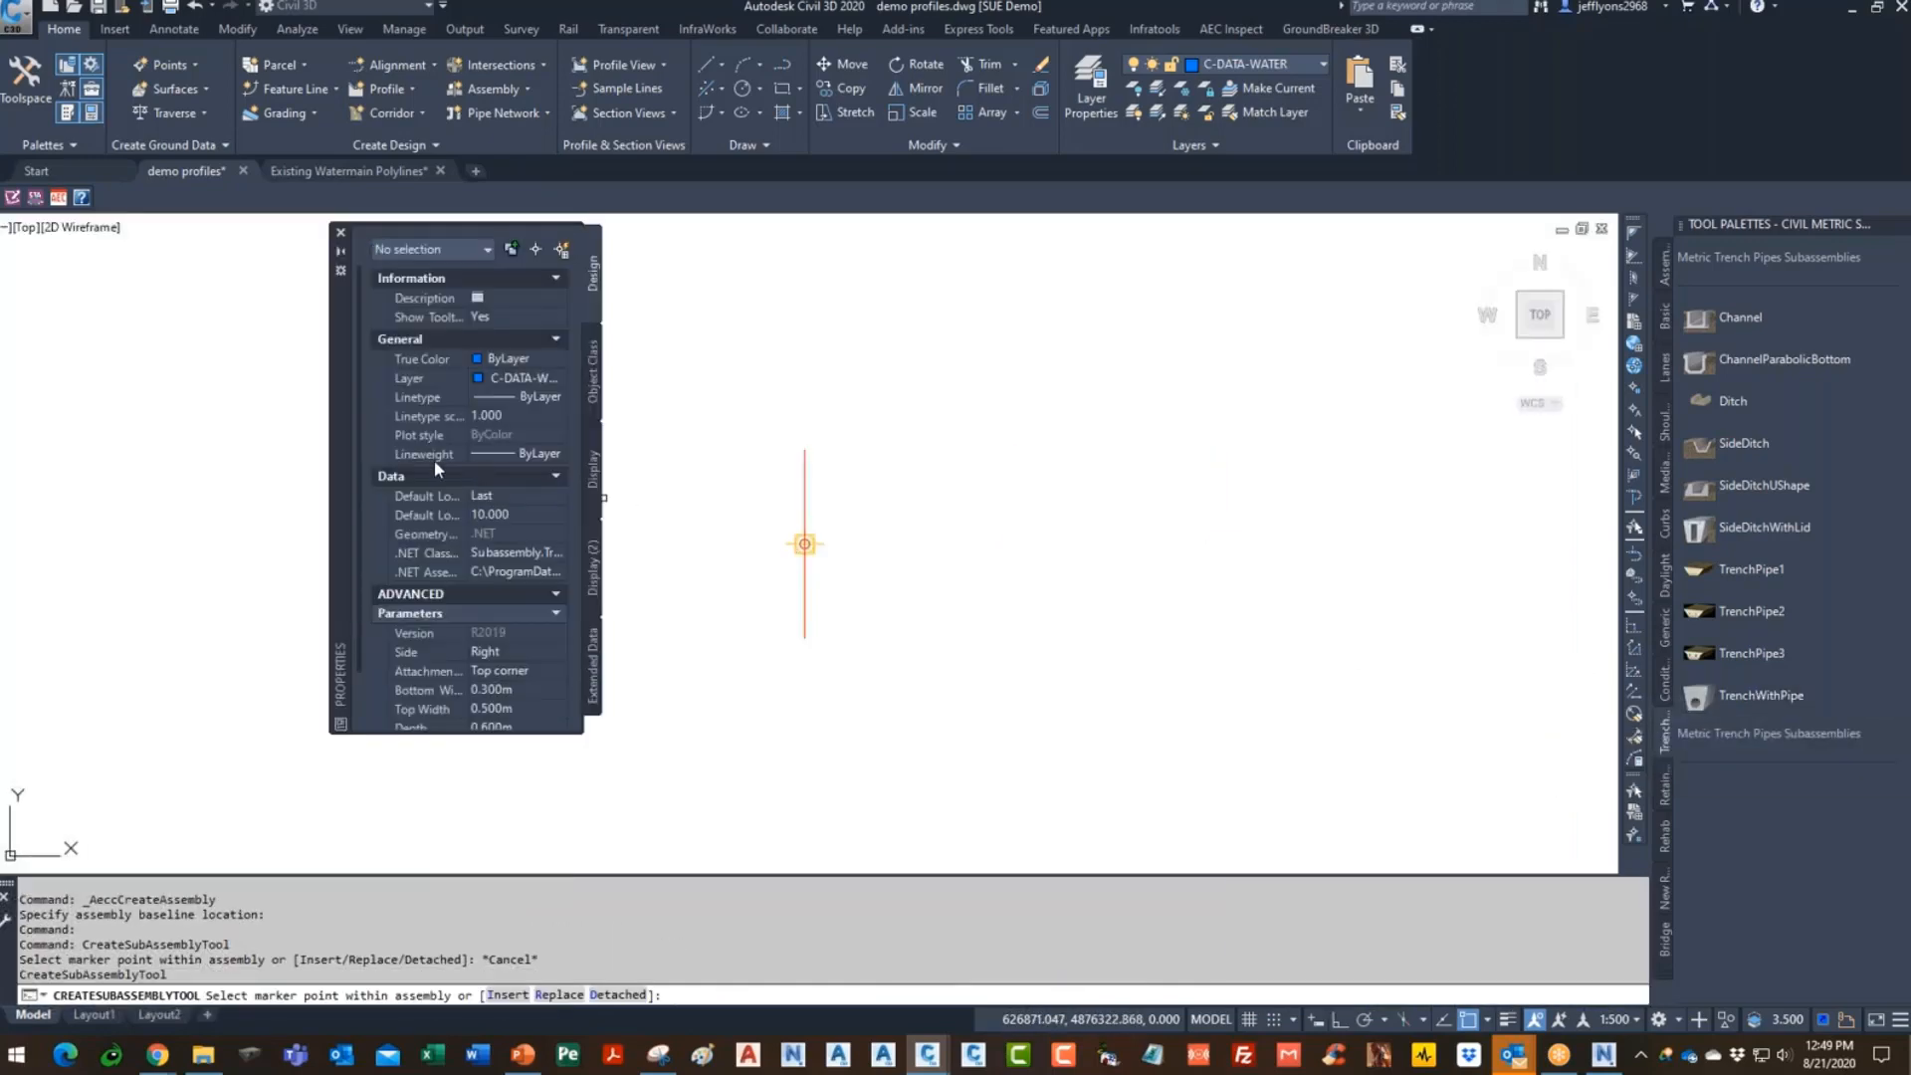
key("Escape")
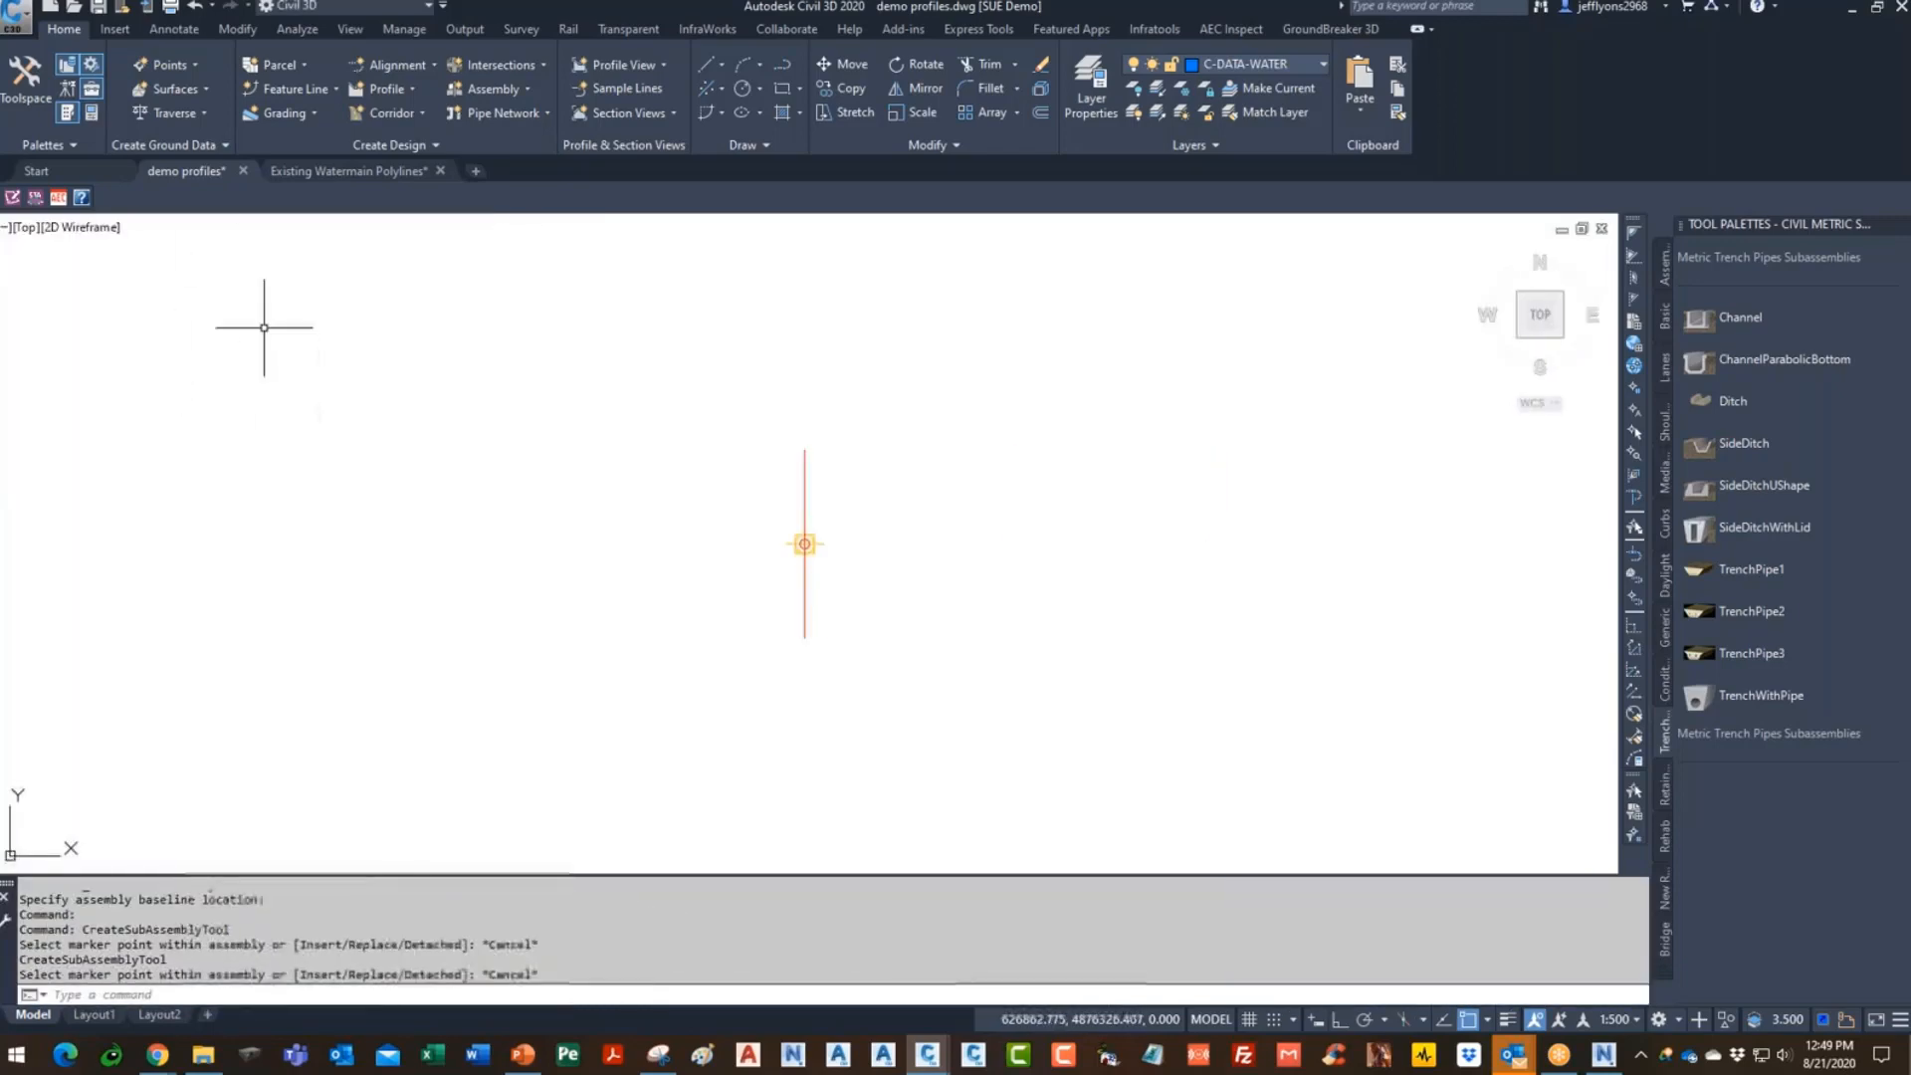
left_click(91, 114)
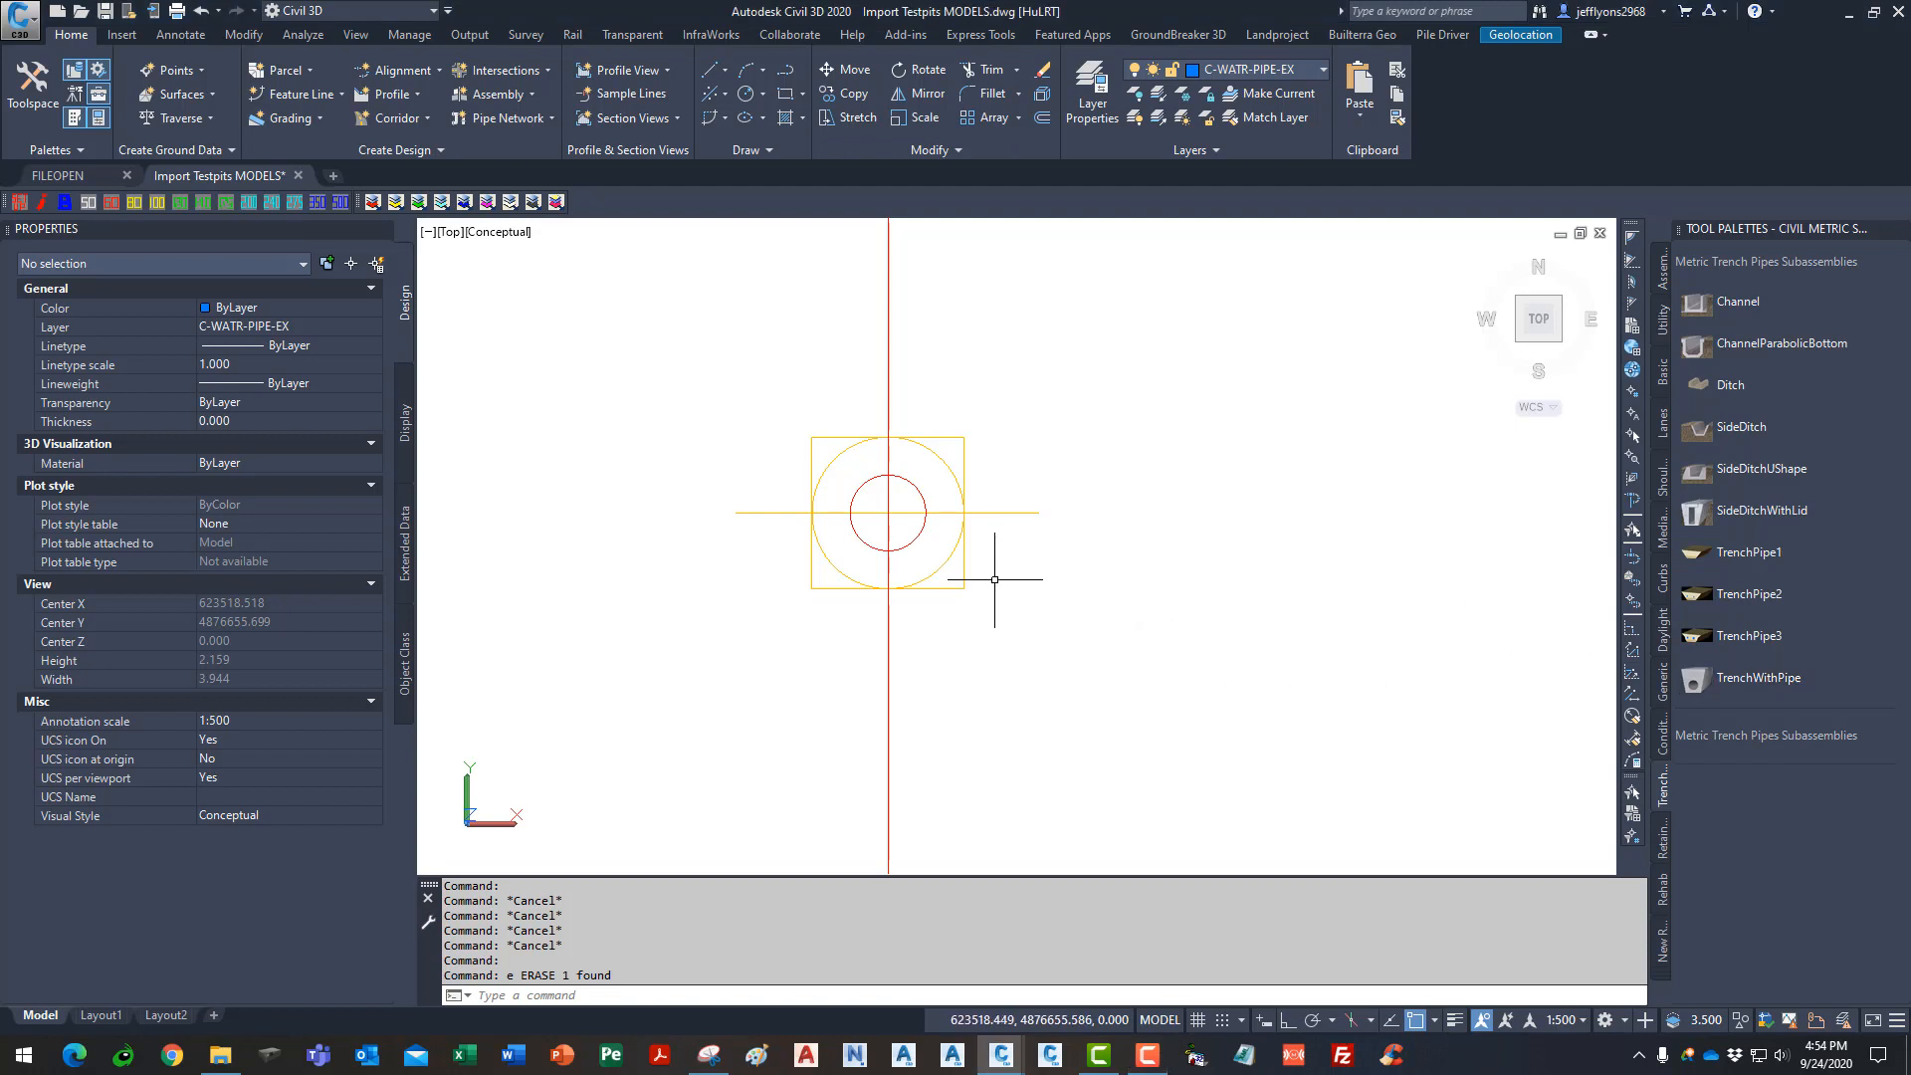
- Attach a TrenchWithPipe subassembly to the assembly baseline marker
left_click(1691, 679)
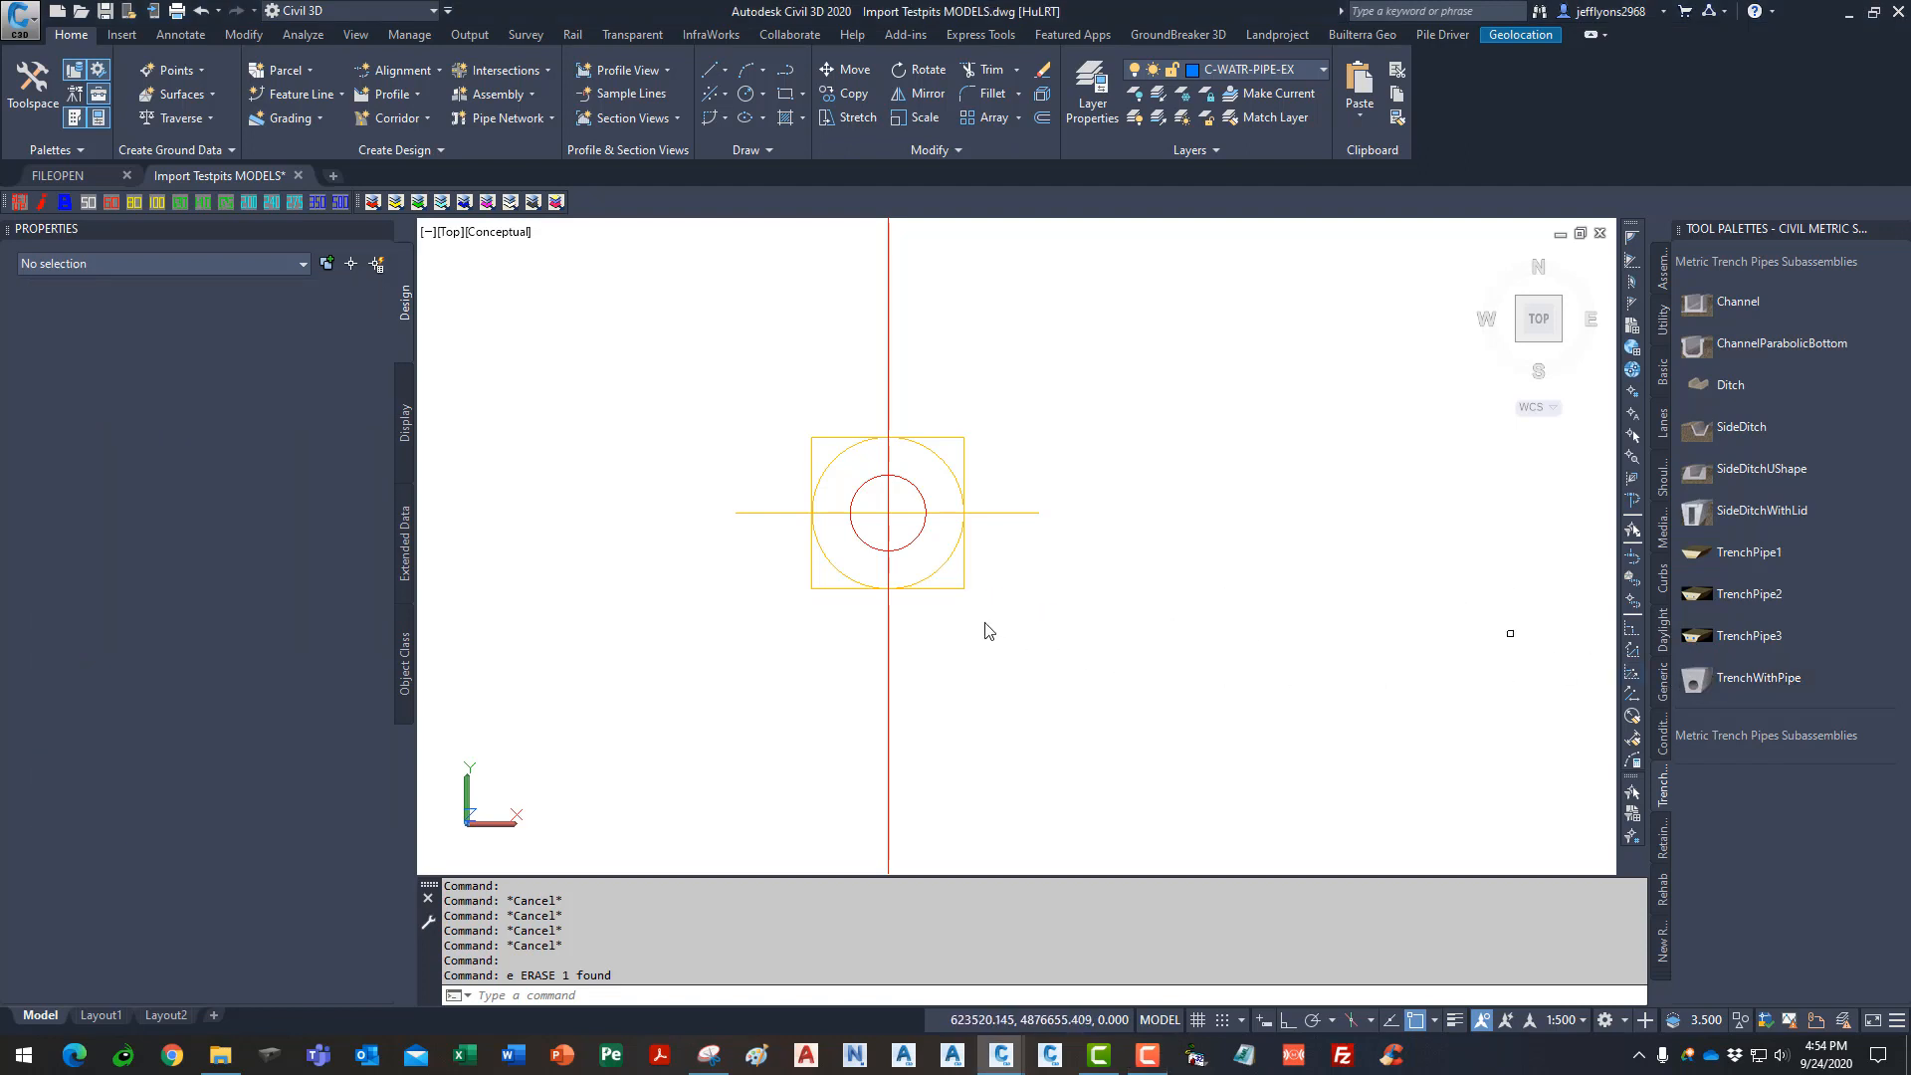
left_click(888, 513)
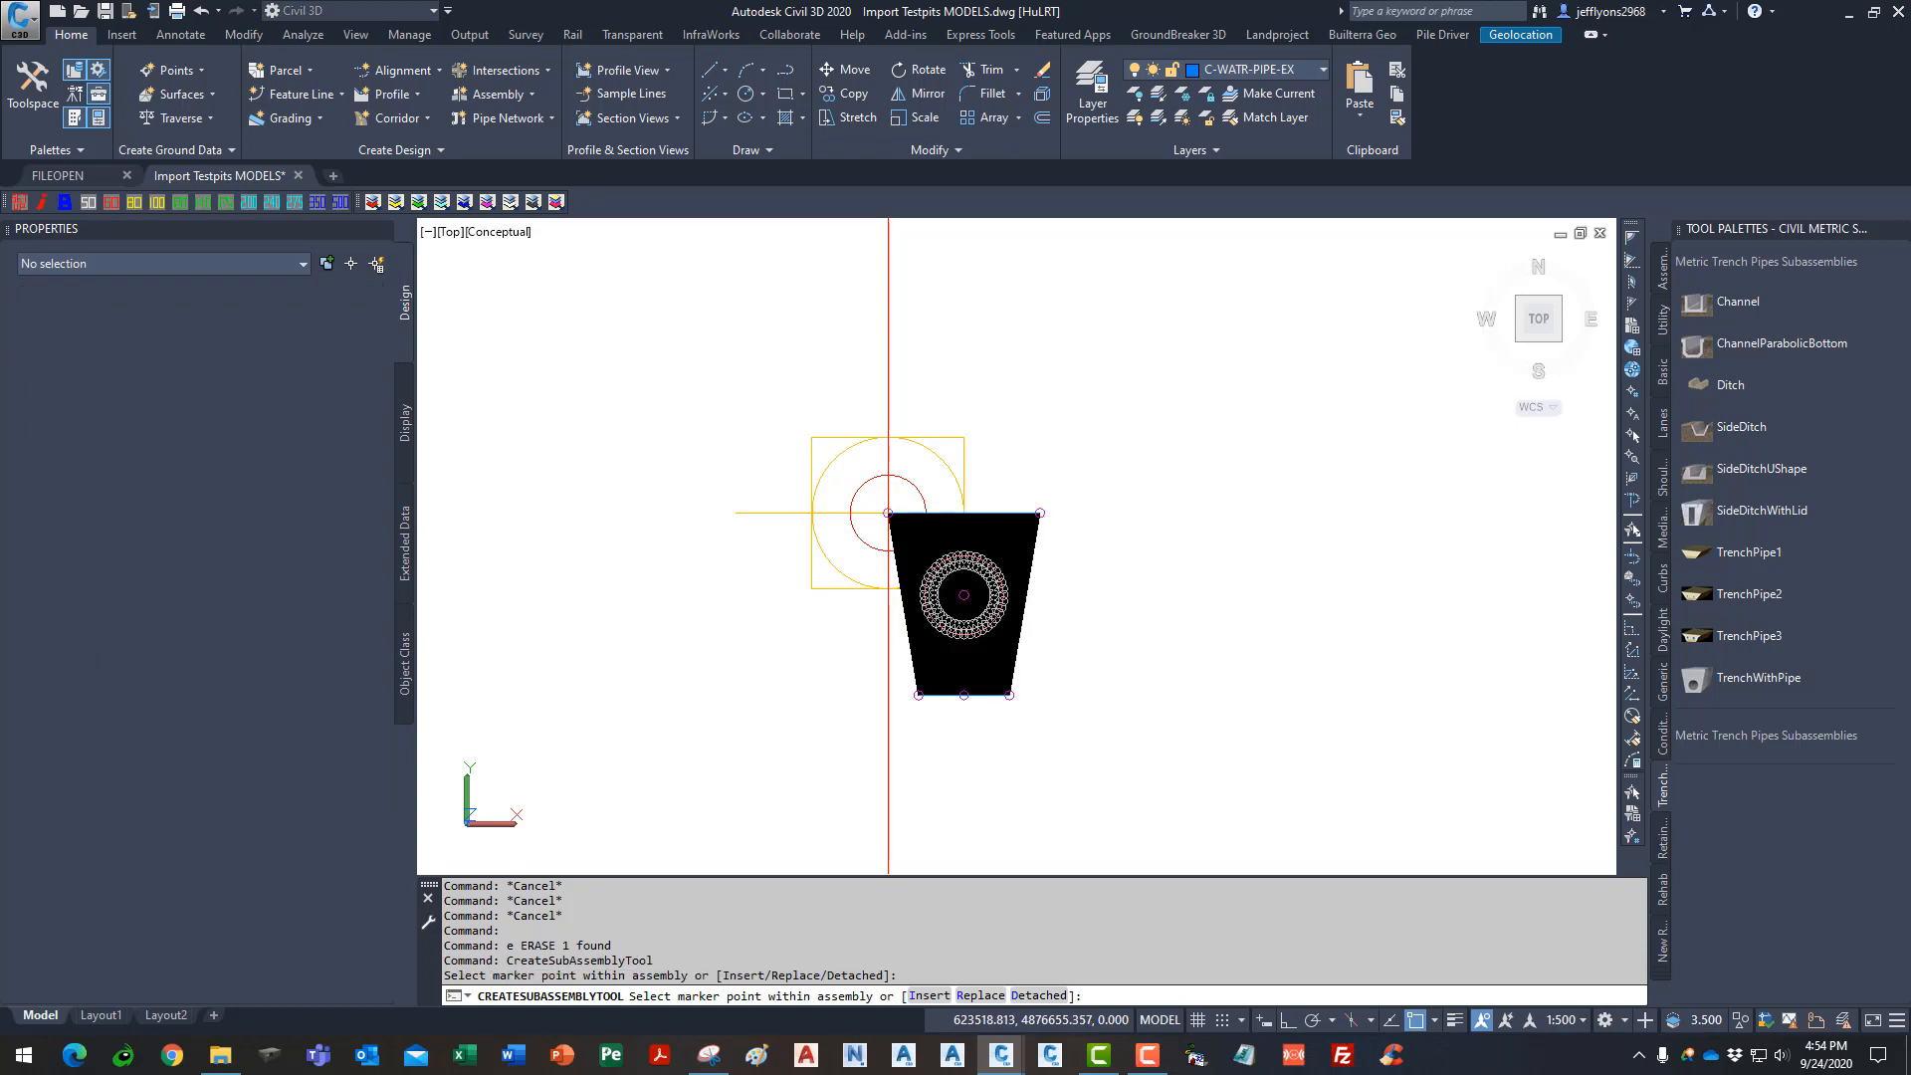
key("Escape")
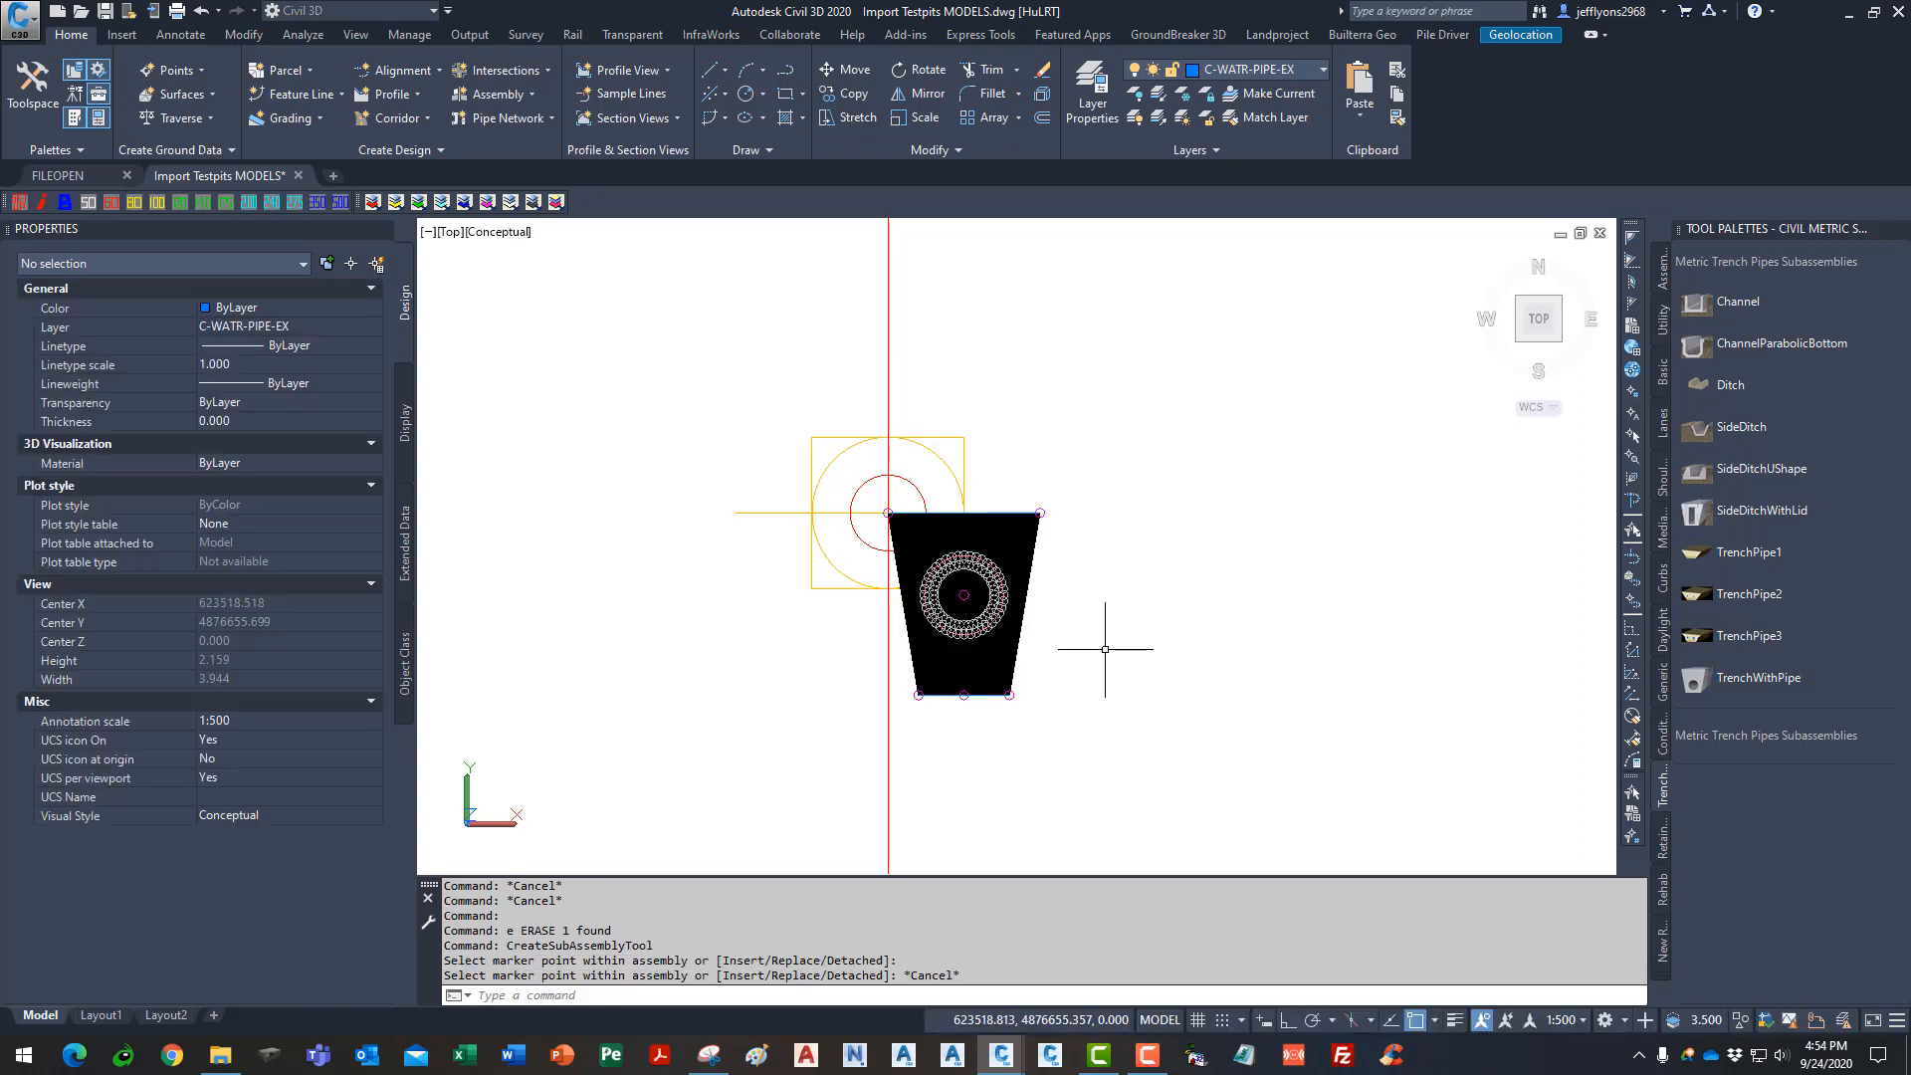
- Set the TrenchWithPipe attachment point to top center
left_click(1035, 549)
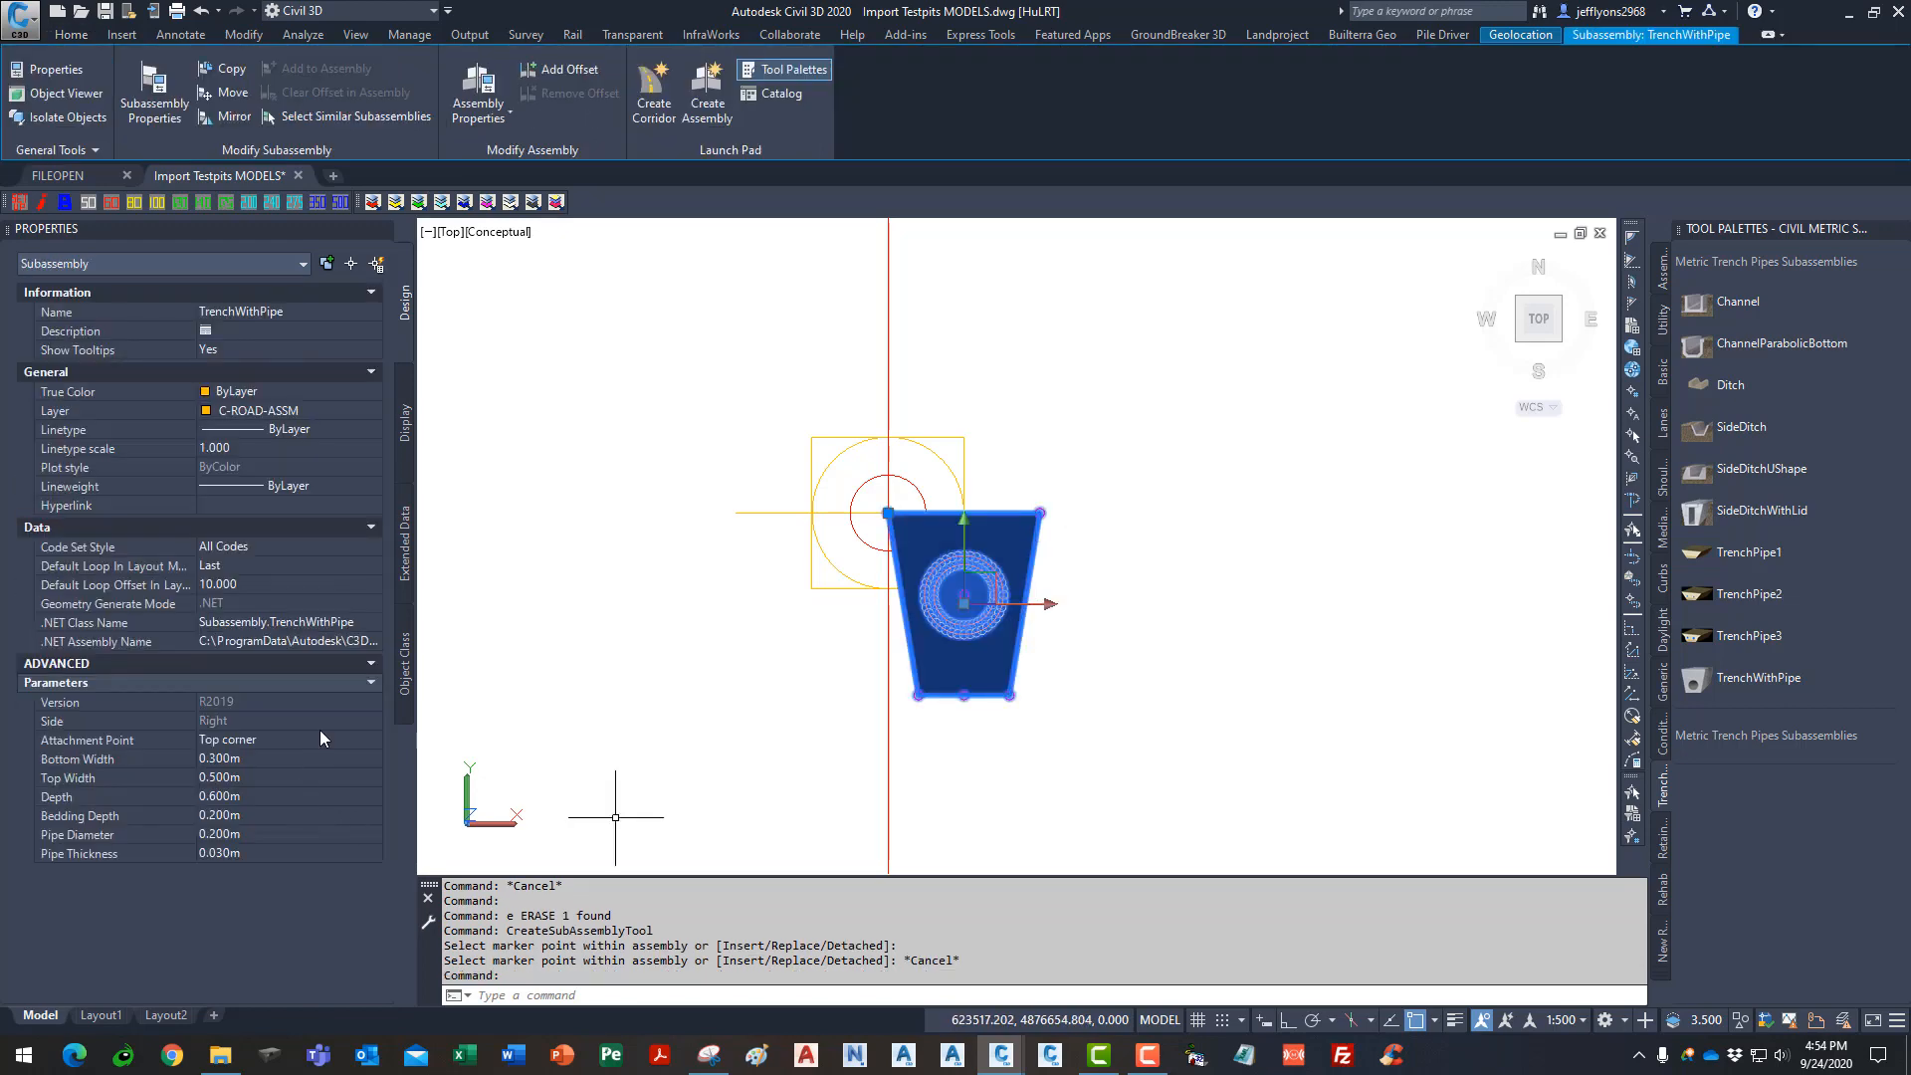
left_click(325, 738)
left_click(322, 741)
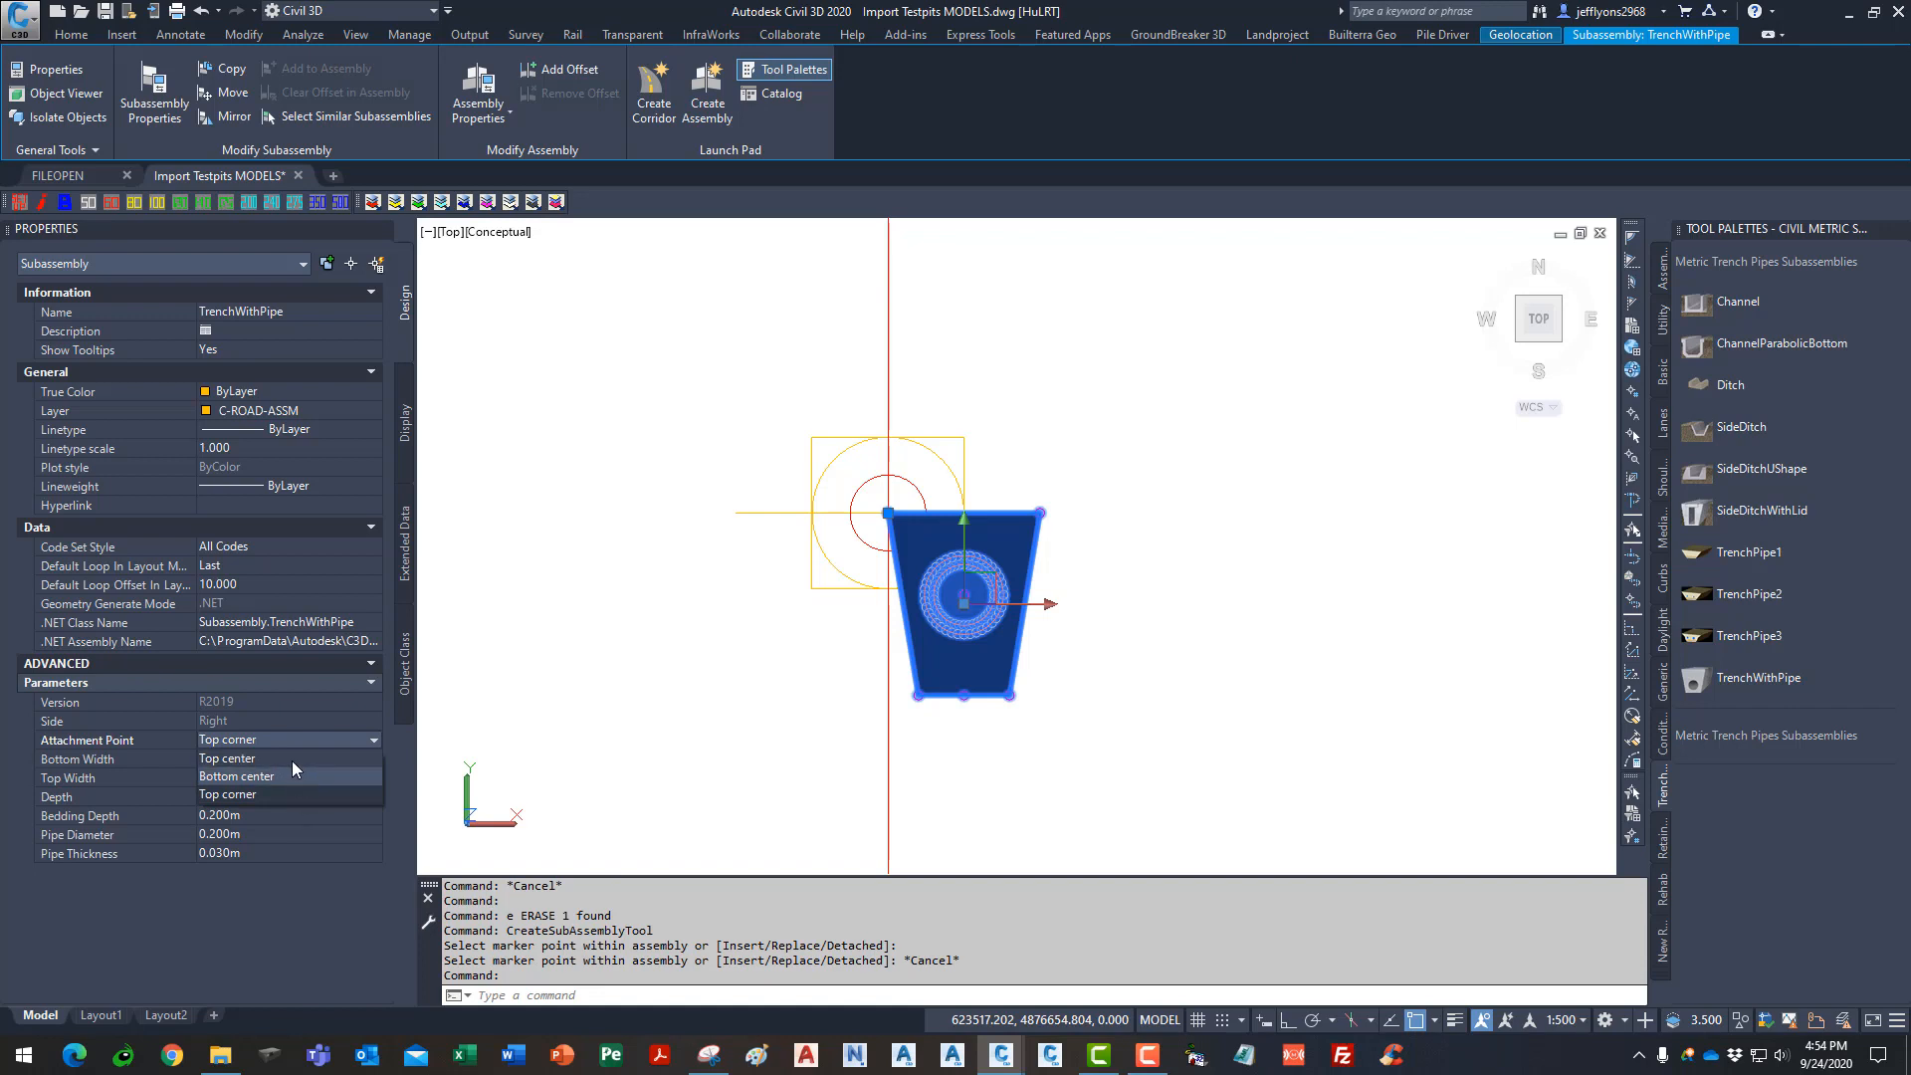
left_click(290, 759)
- Set bottom and top widths 0.001m, depth 0.570m, bedding depth 0.001m, pipe diameter 0.600m
left_click(288, 759)
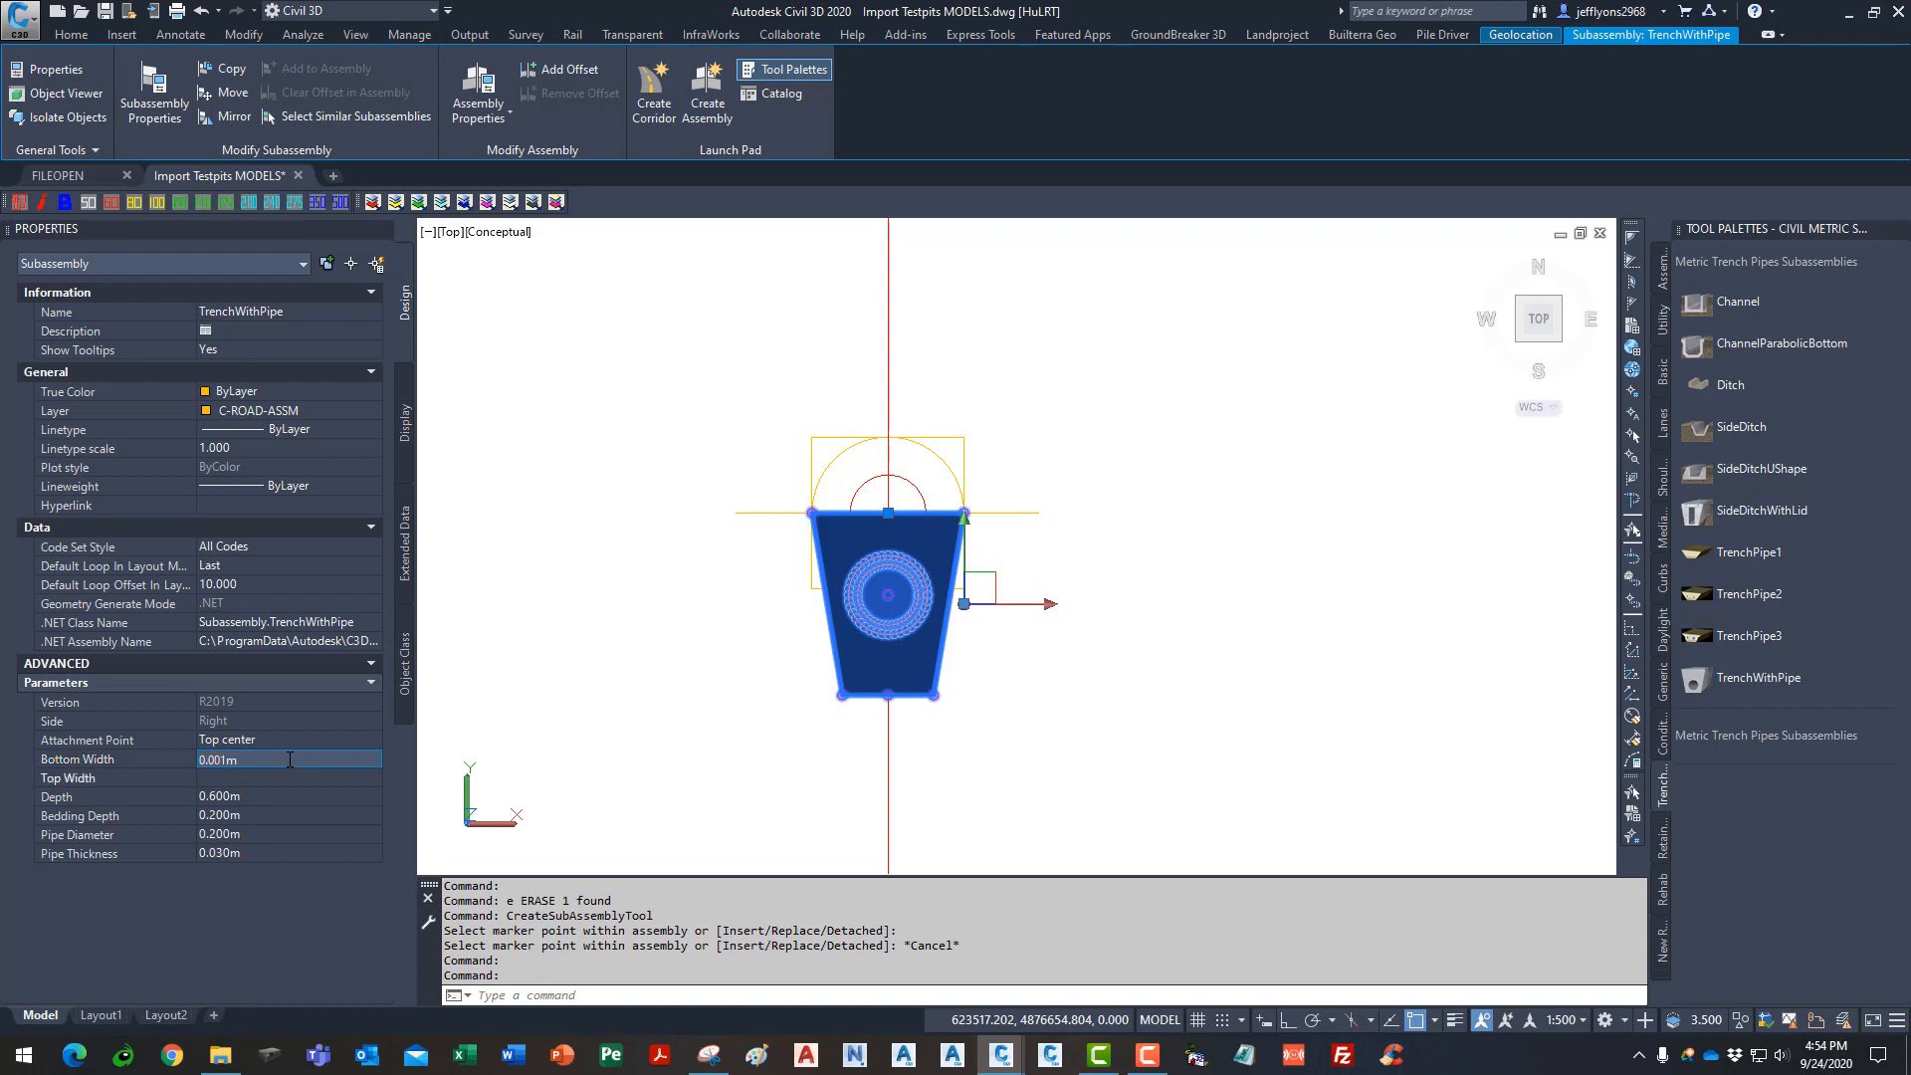
key("Tab")
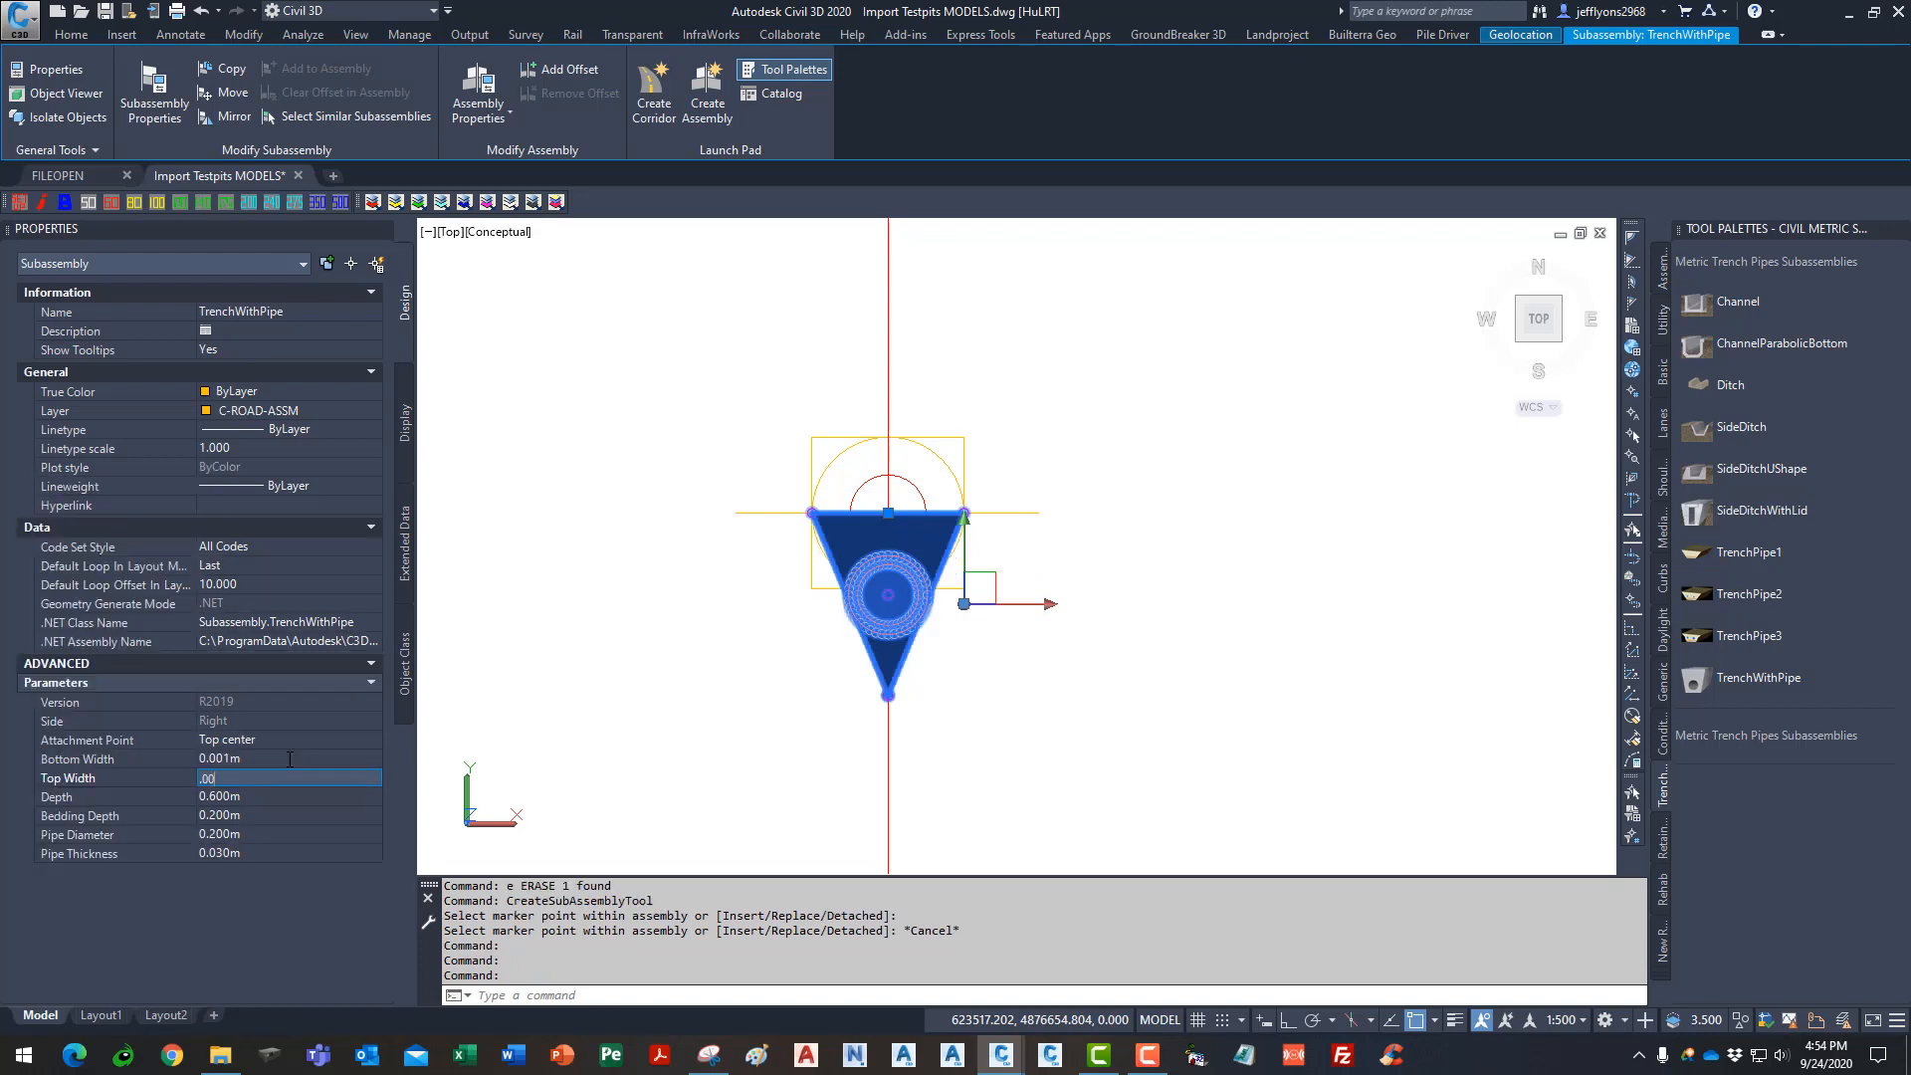
key("Tab")
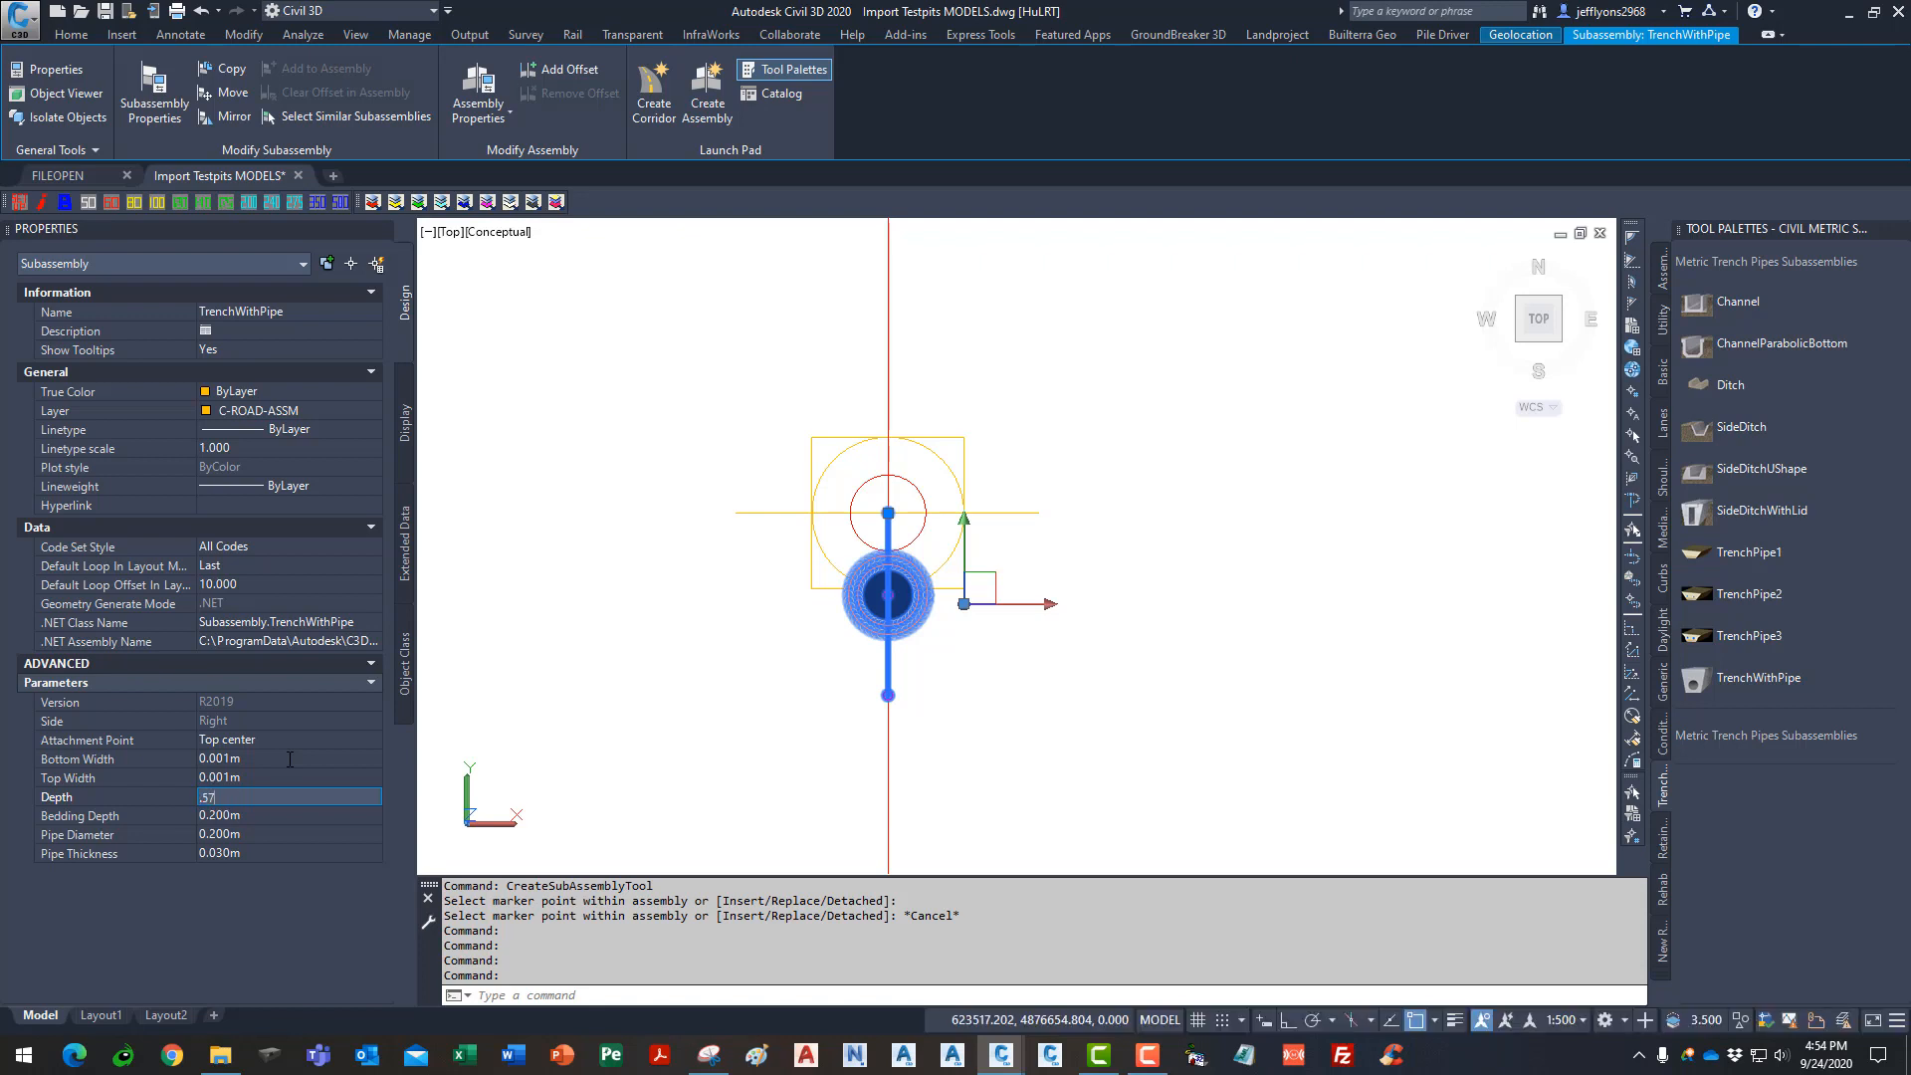
key("Tab")
key("BackSpace")
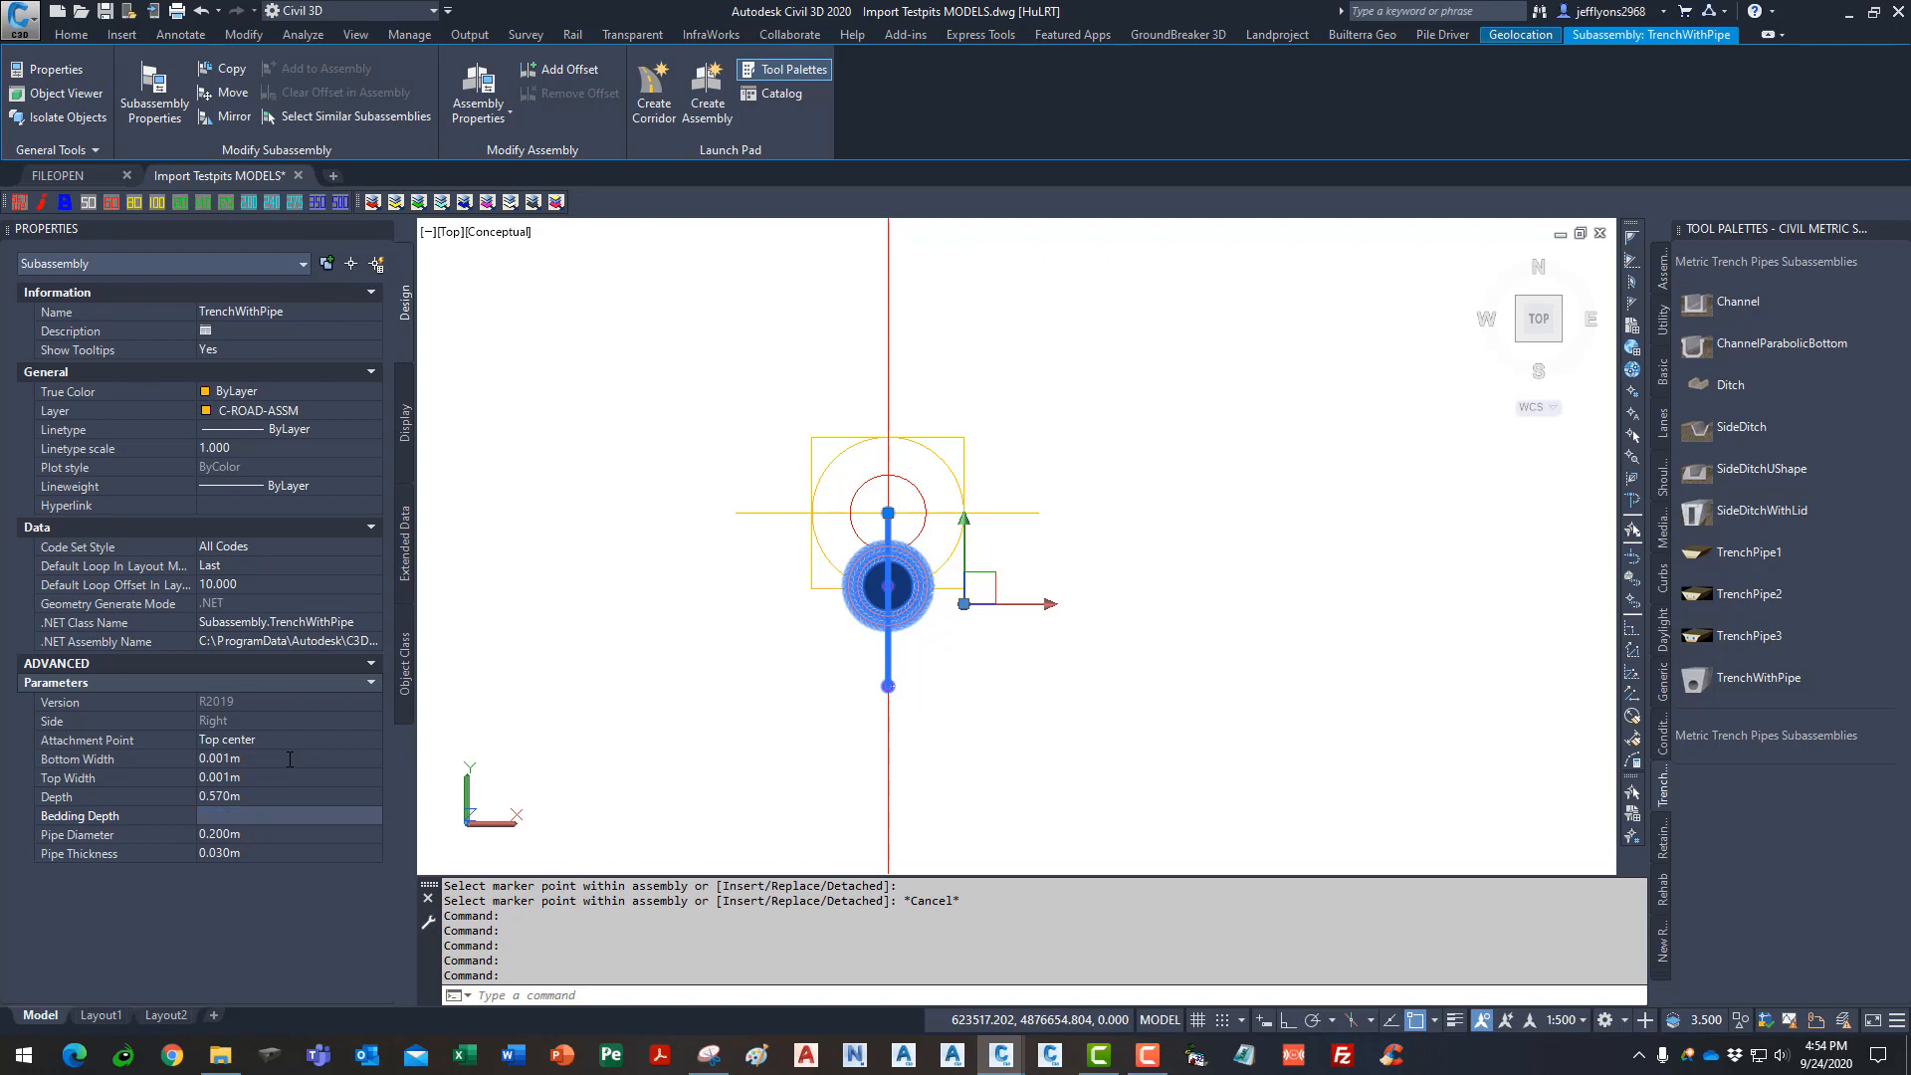
type(".001m")
key("Return")
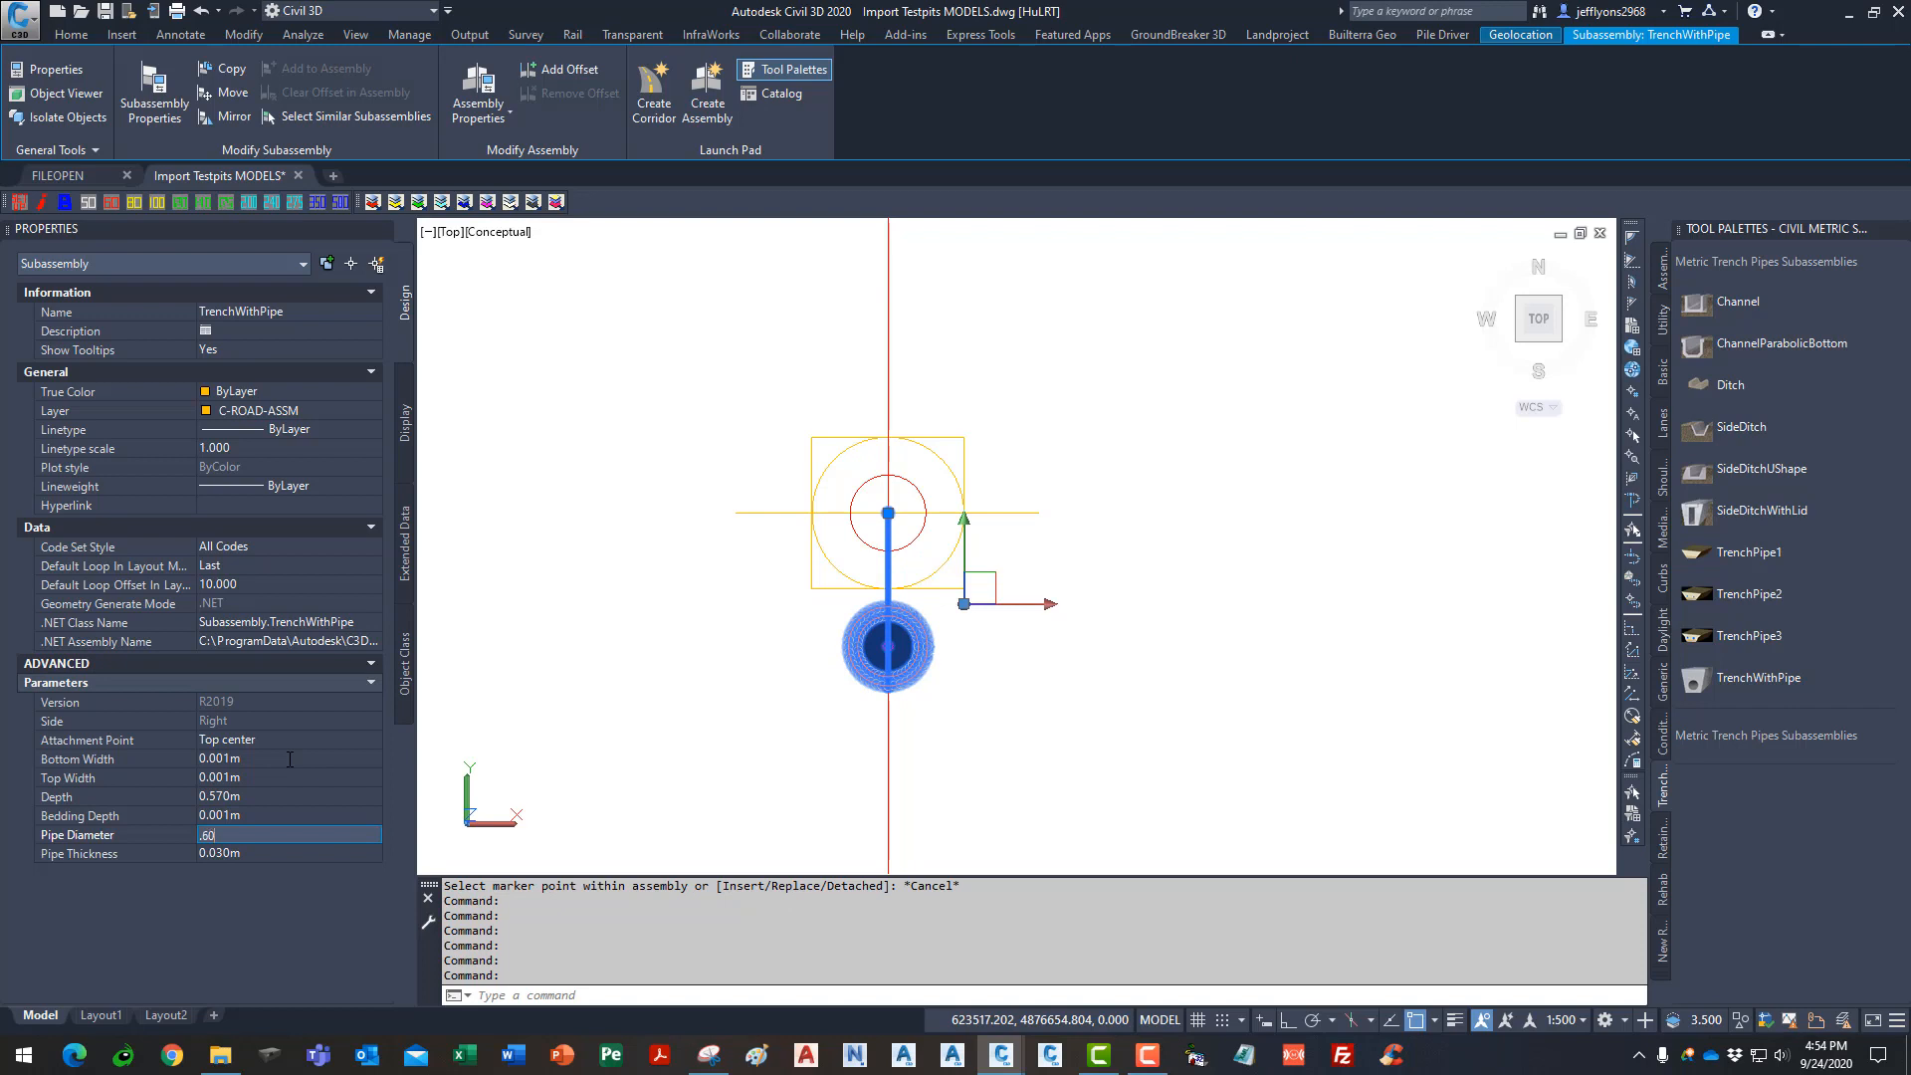
type(".60")
key("Return")
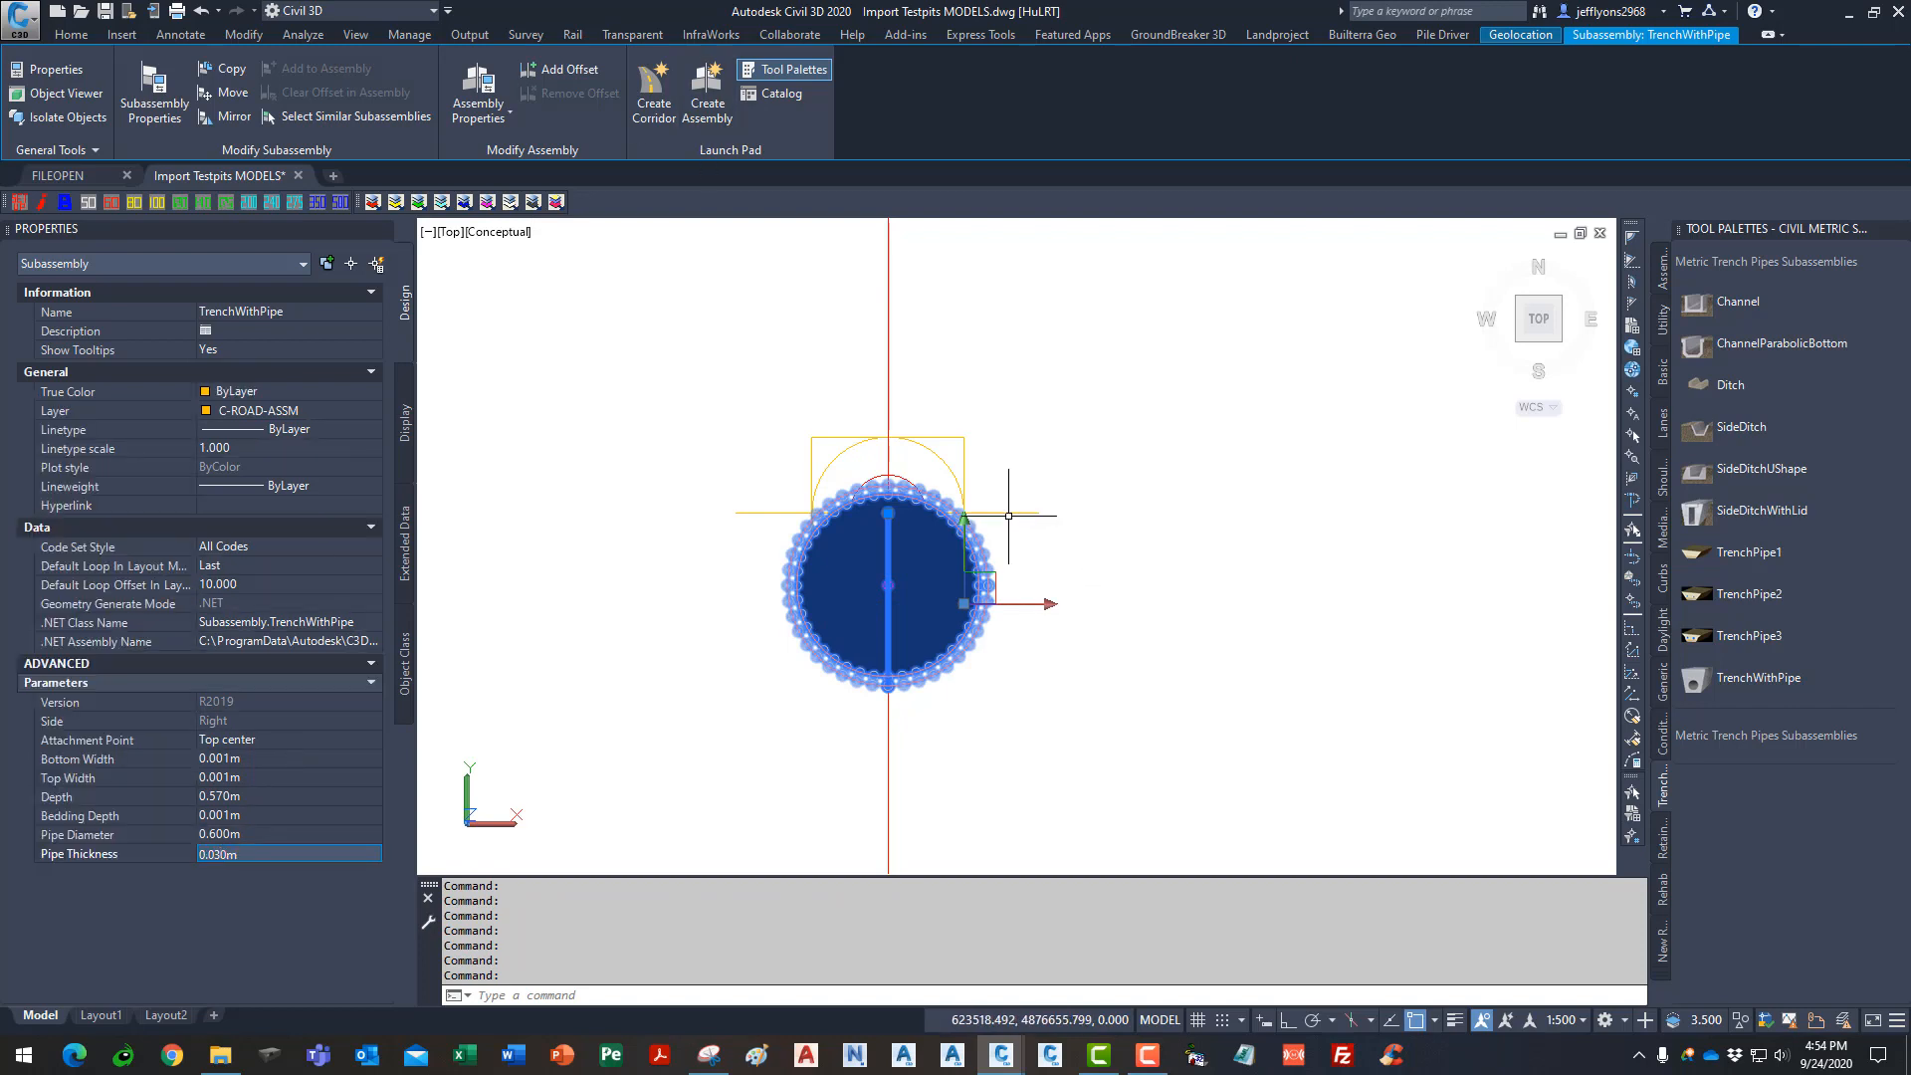
- Change the TrenchWithPipe depth to 0.630m
key("Escape")
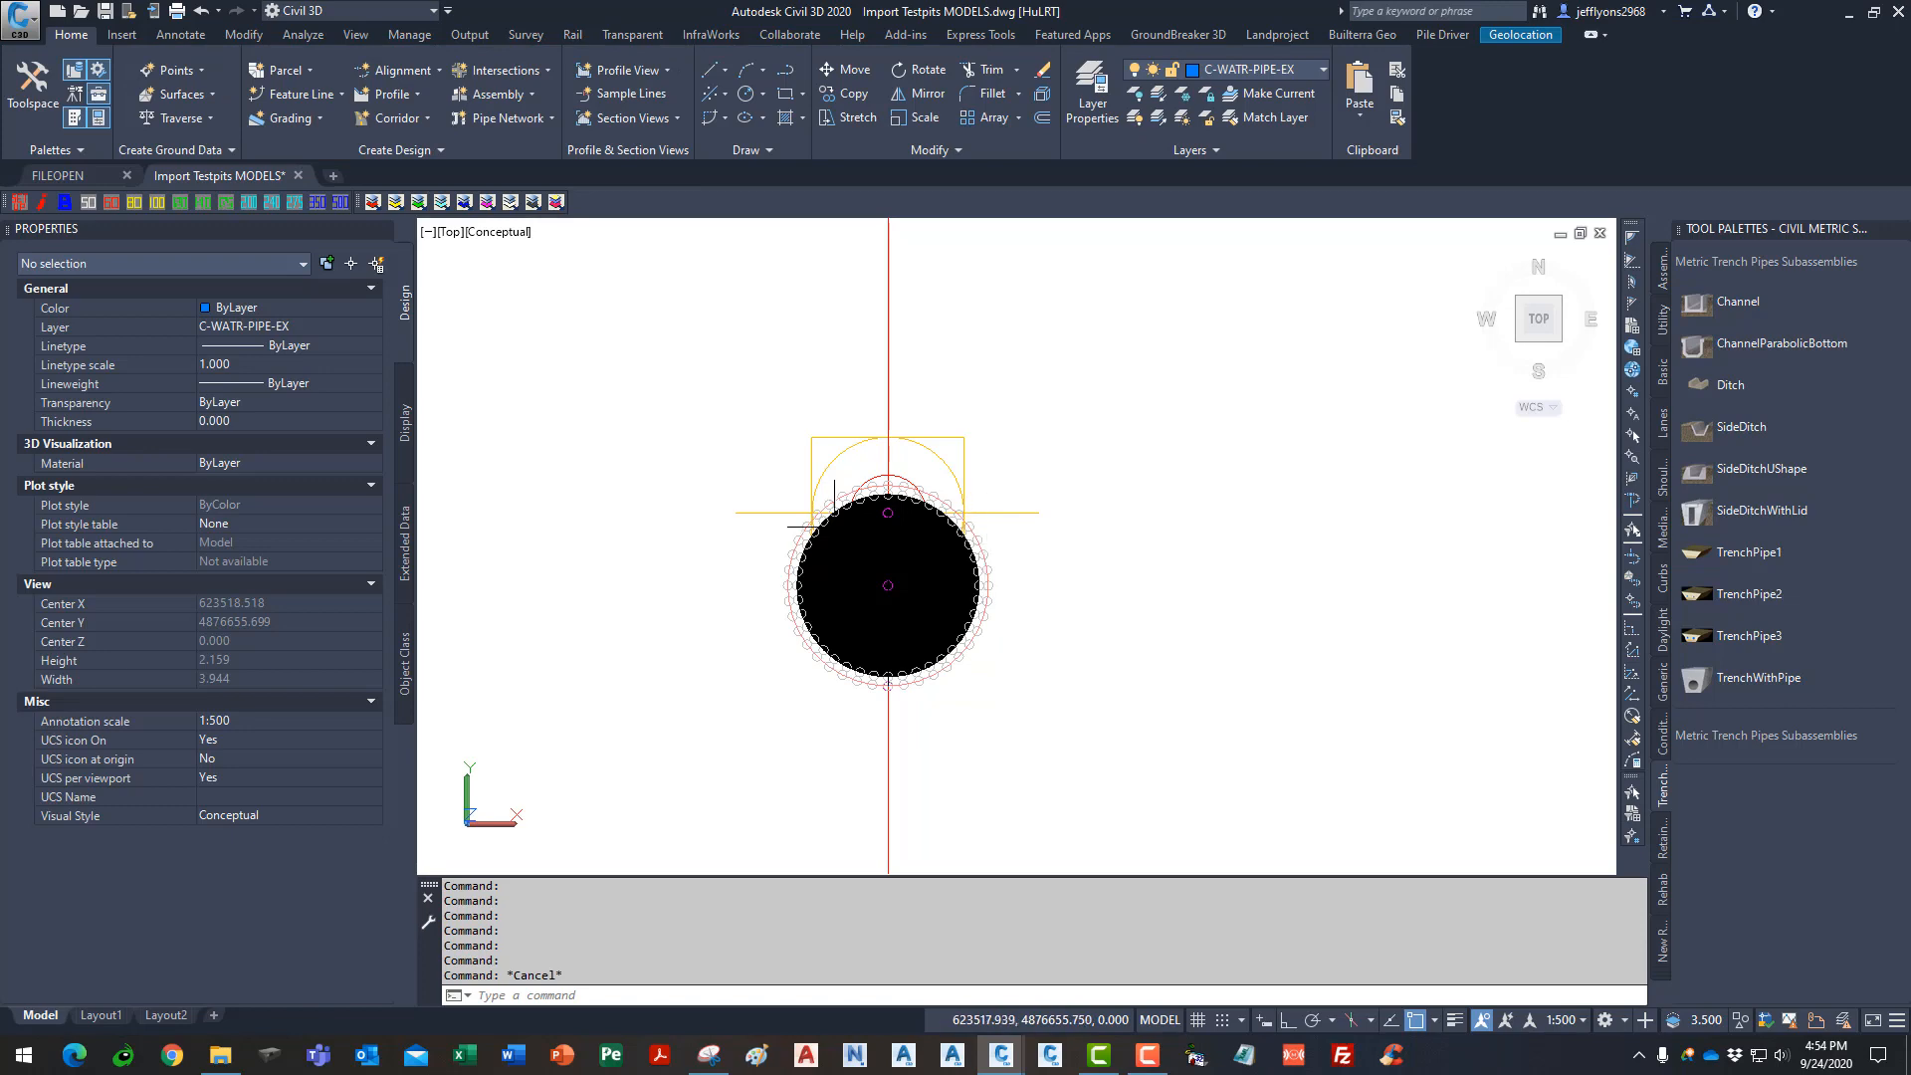
scroll(840, 542, "up", 4)
scroll(836, 436, "down", 3)
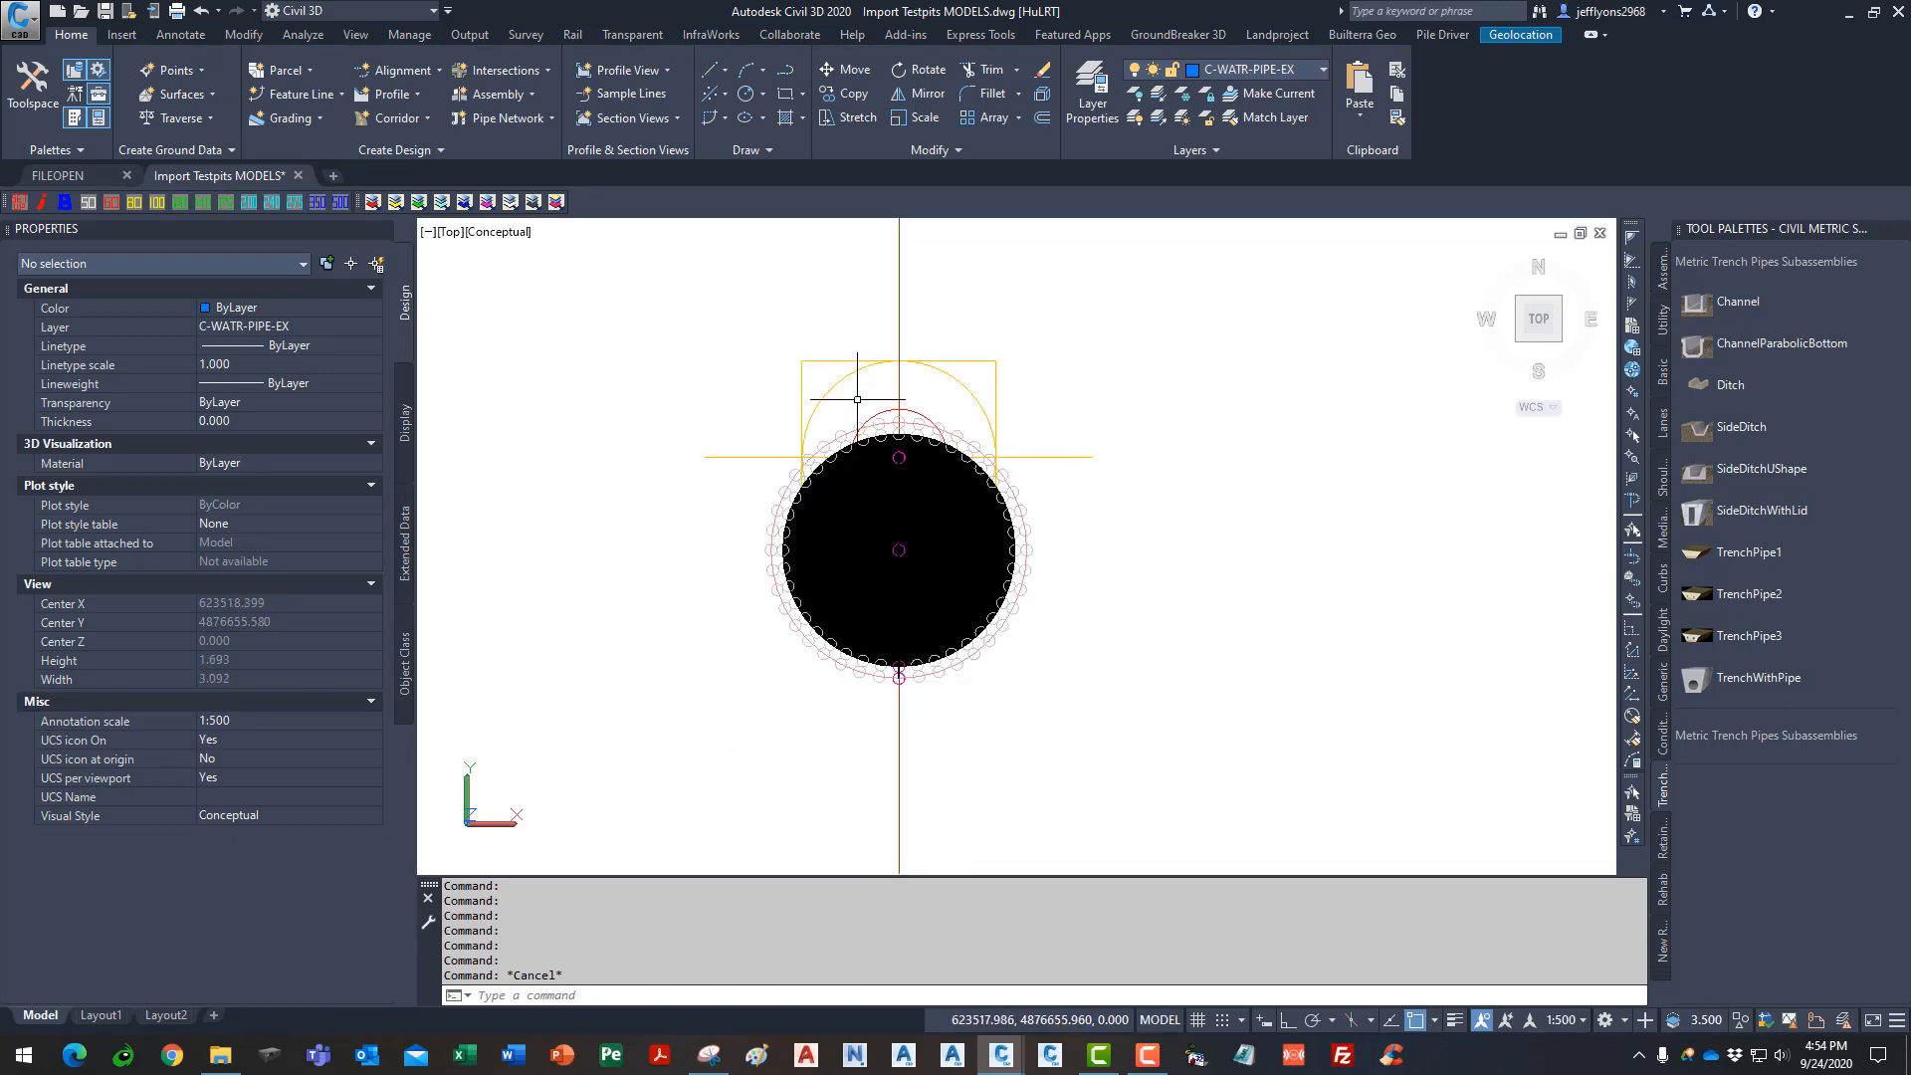
left_click(1030, 549)
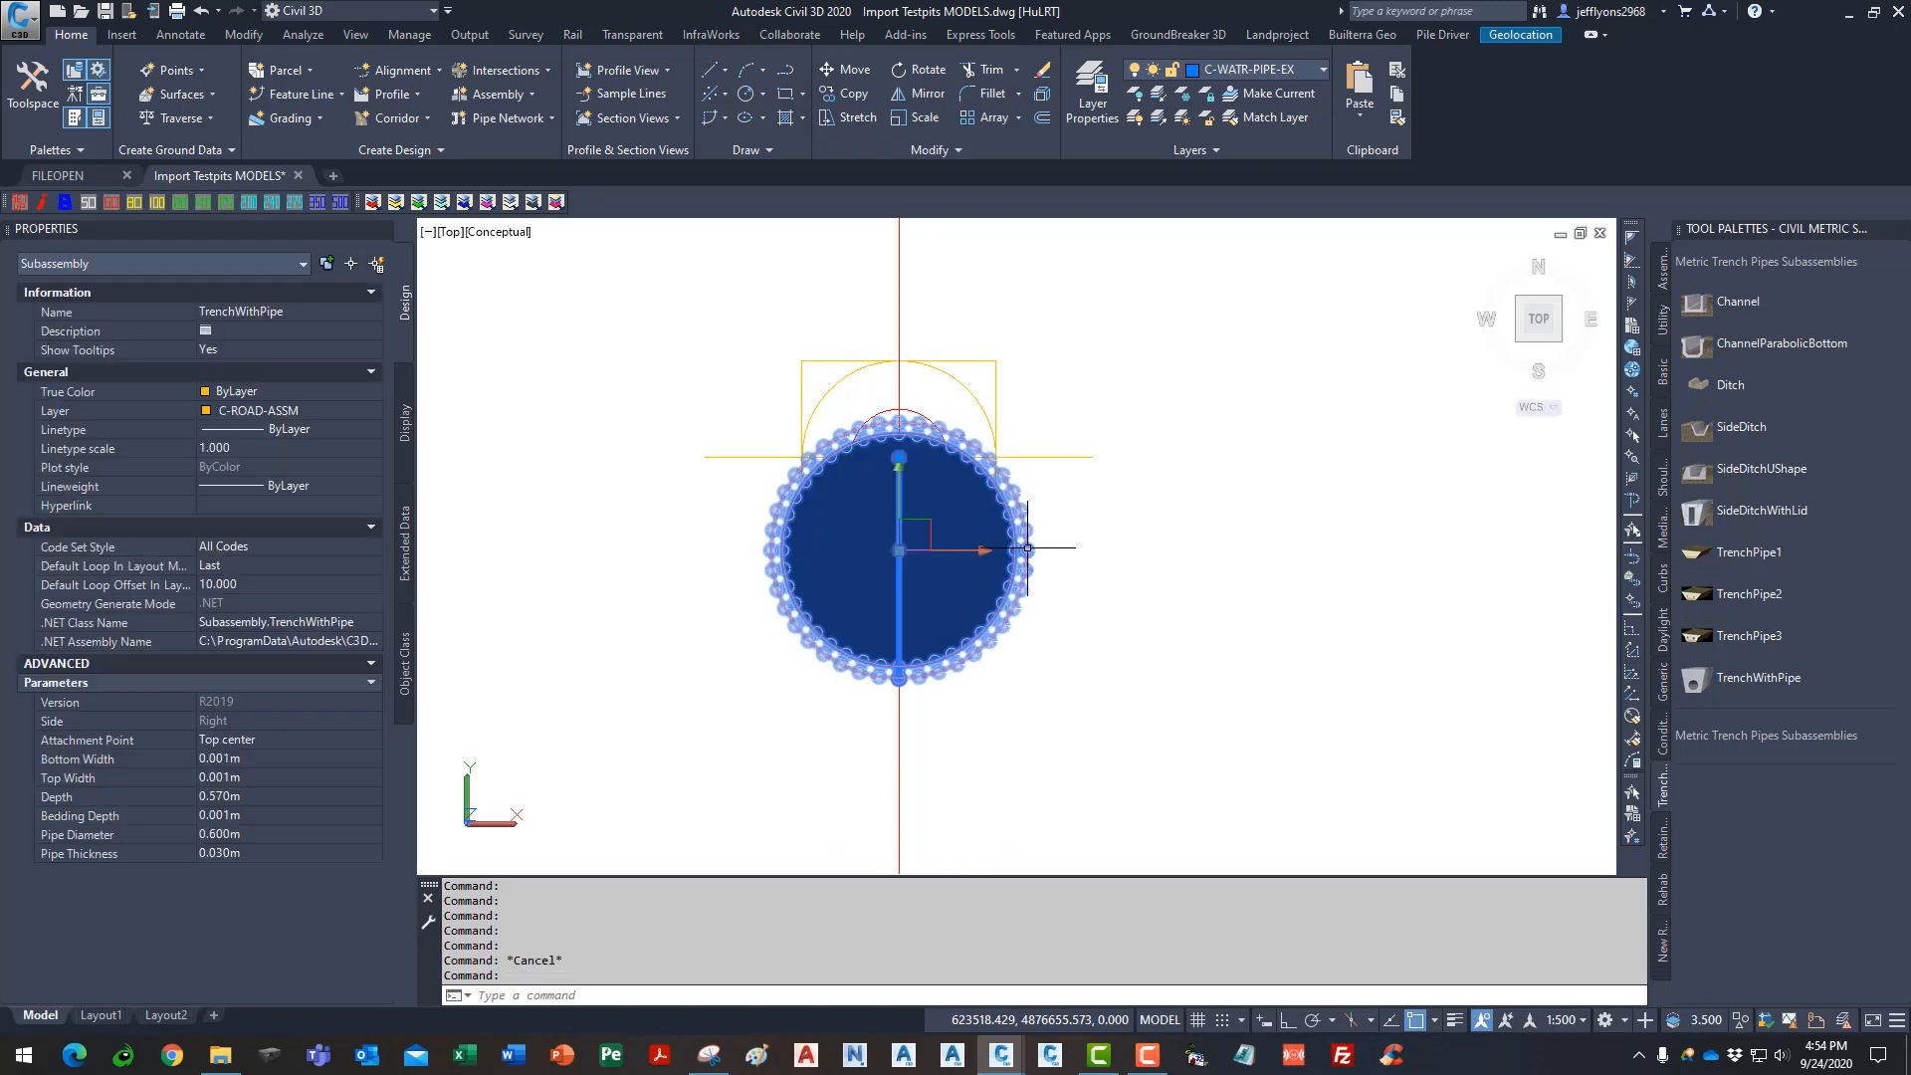
left_click(272, 796)
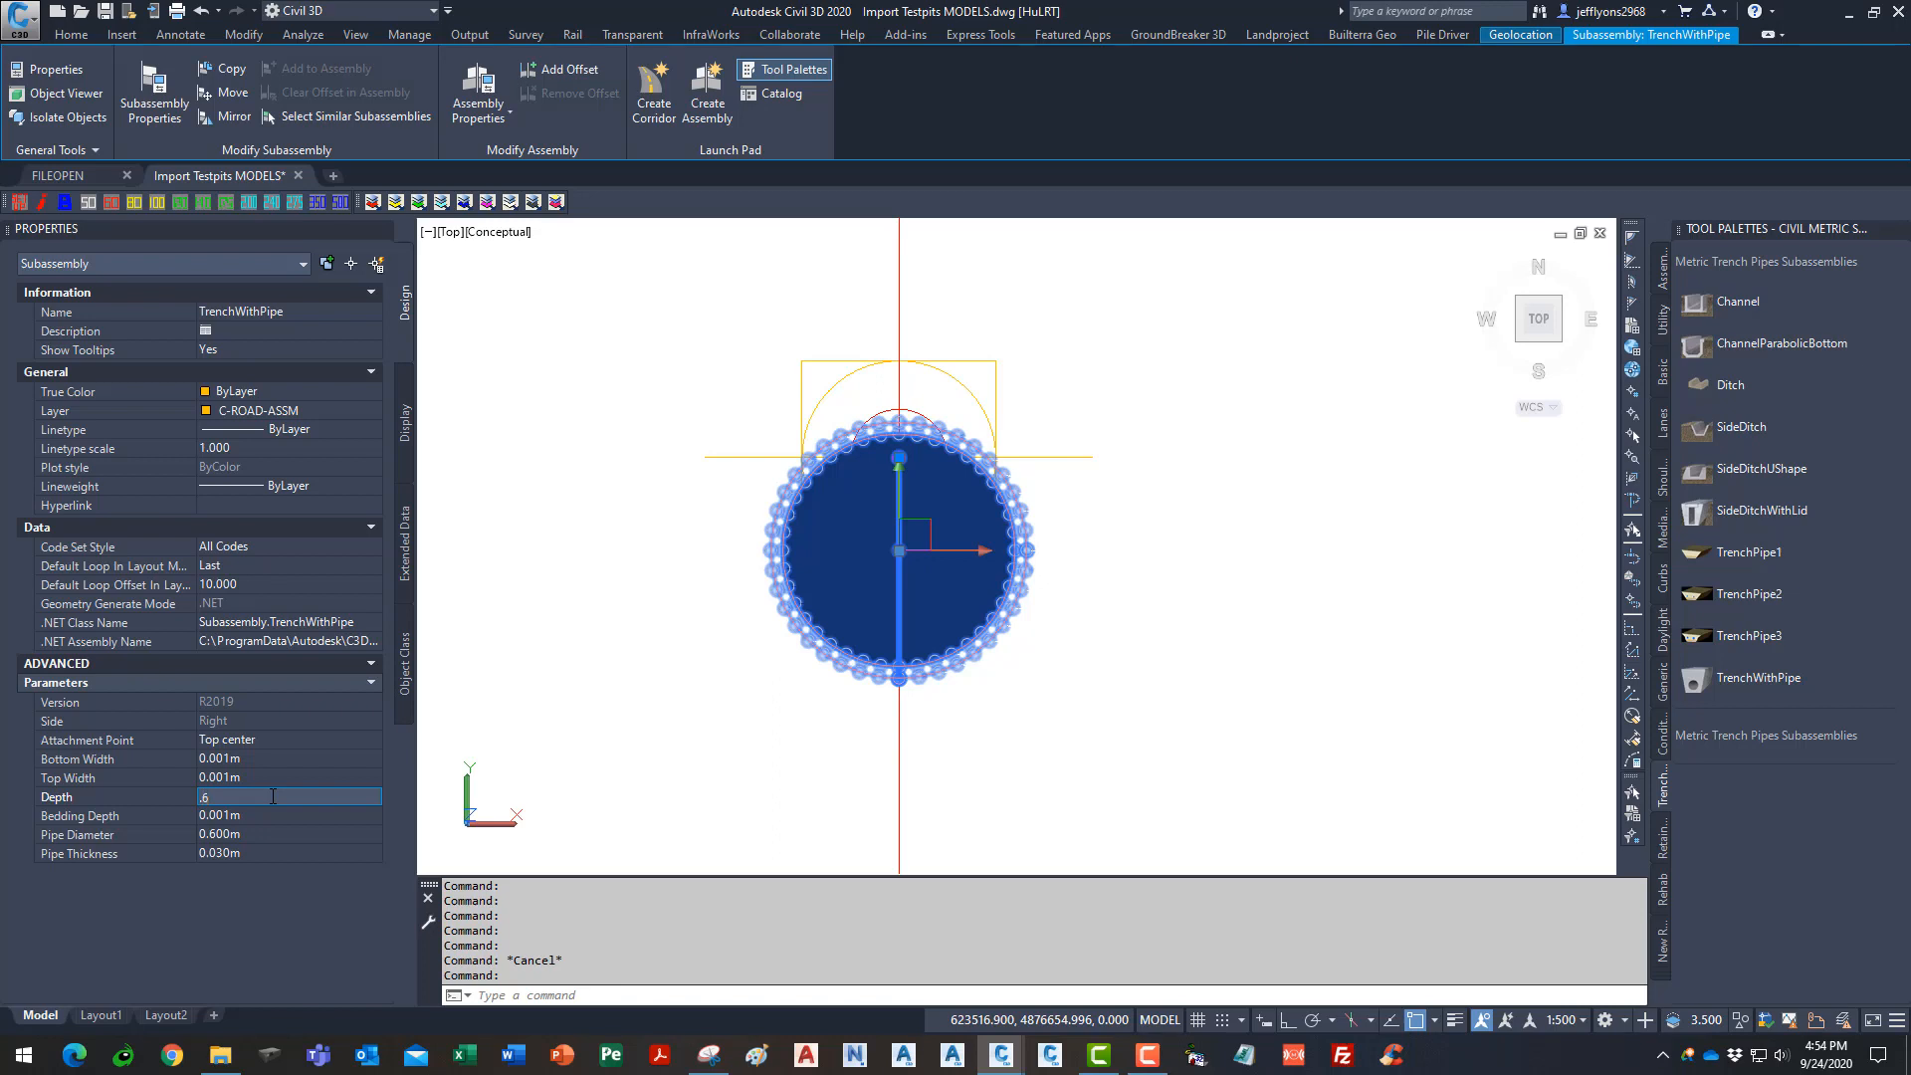
key("Return")
key("Tab")
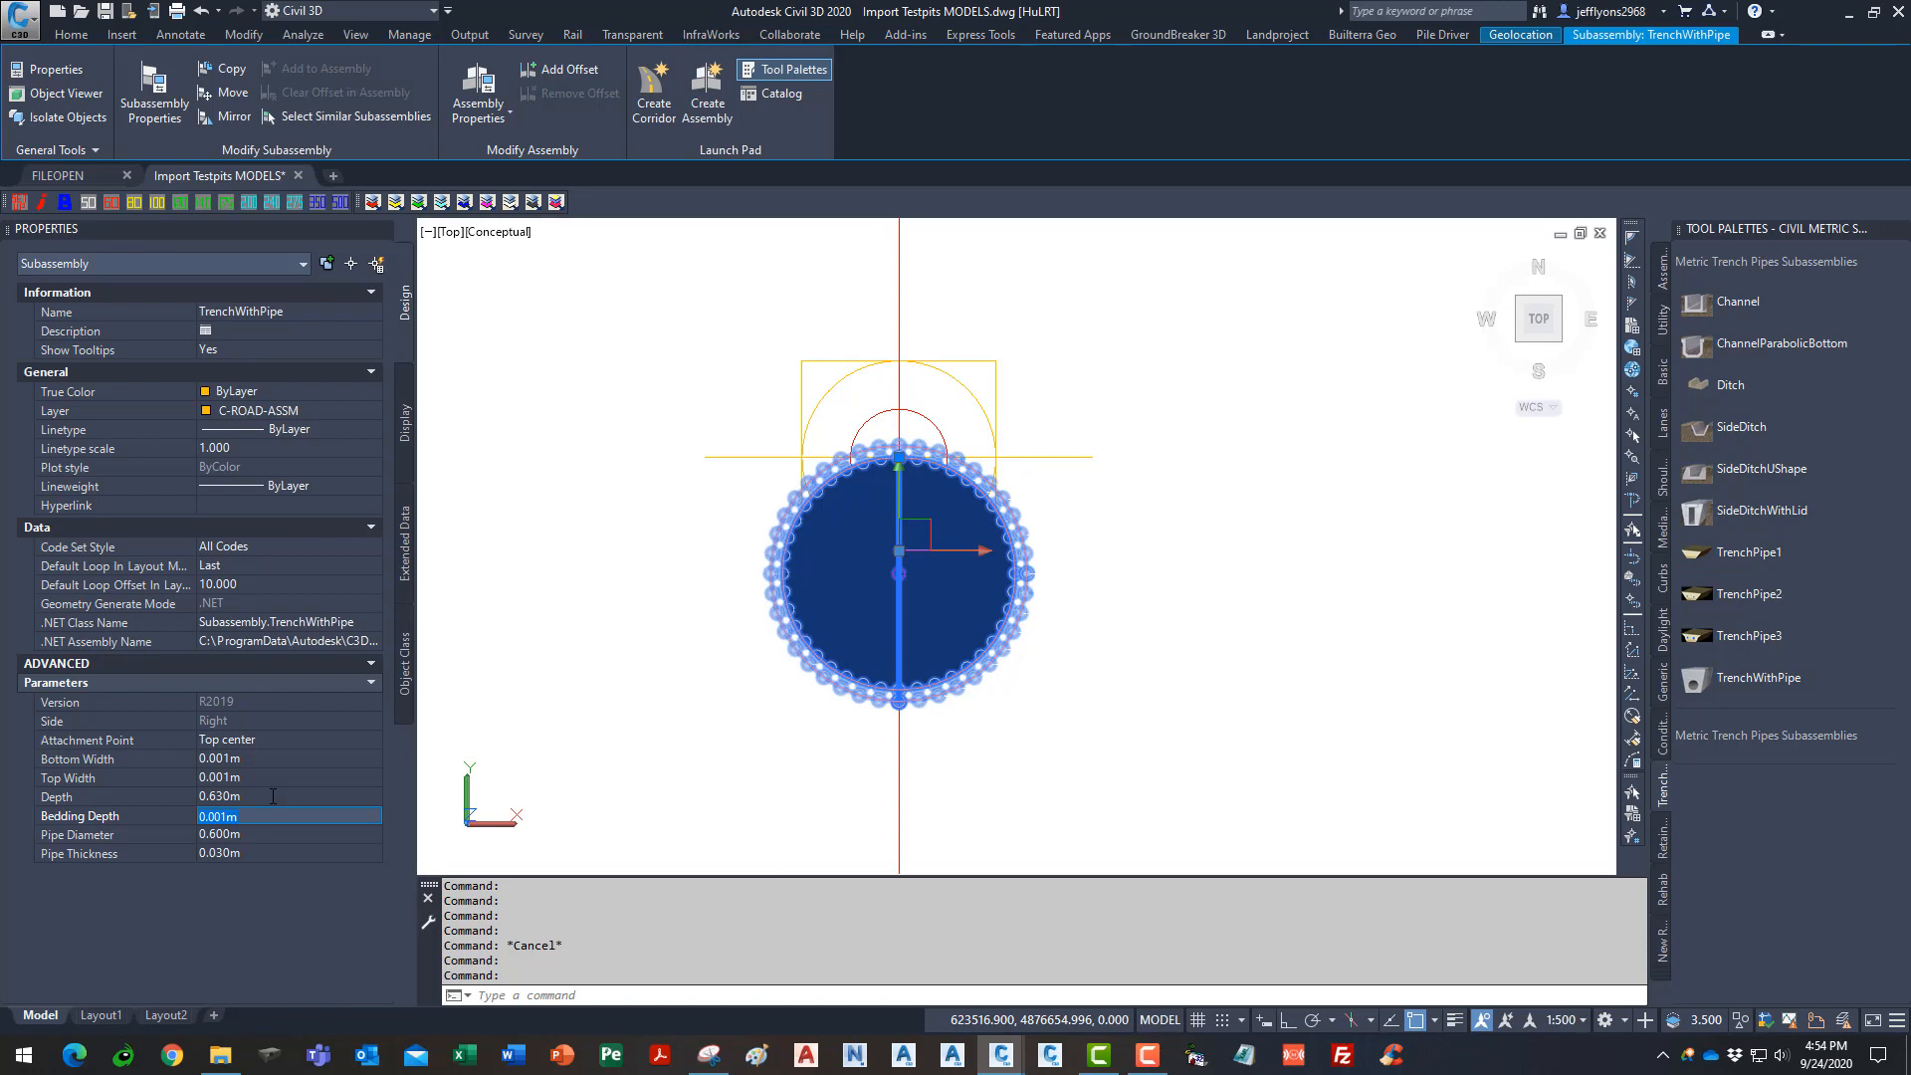
key("Escape")
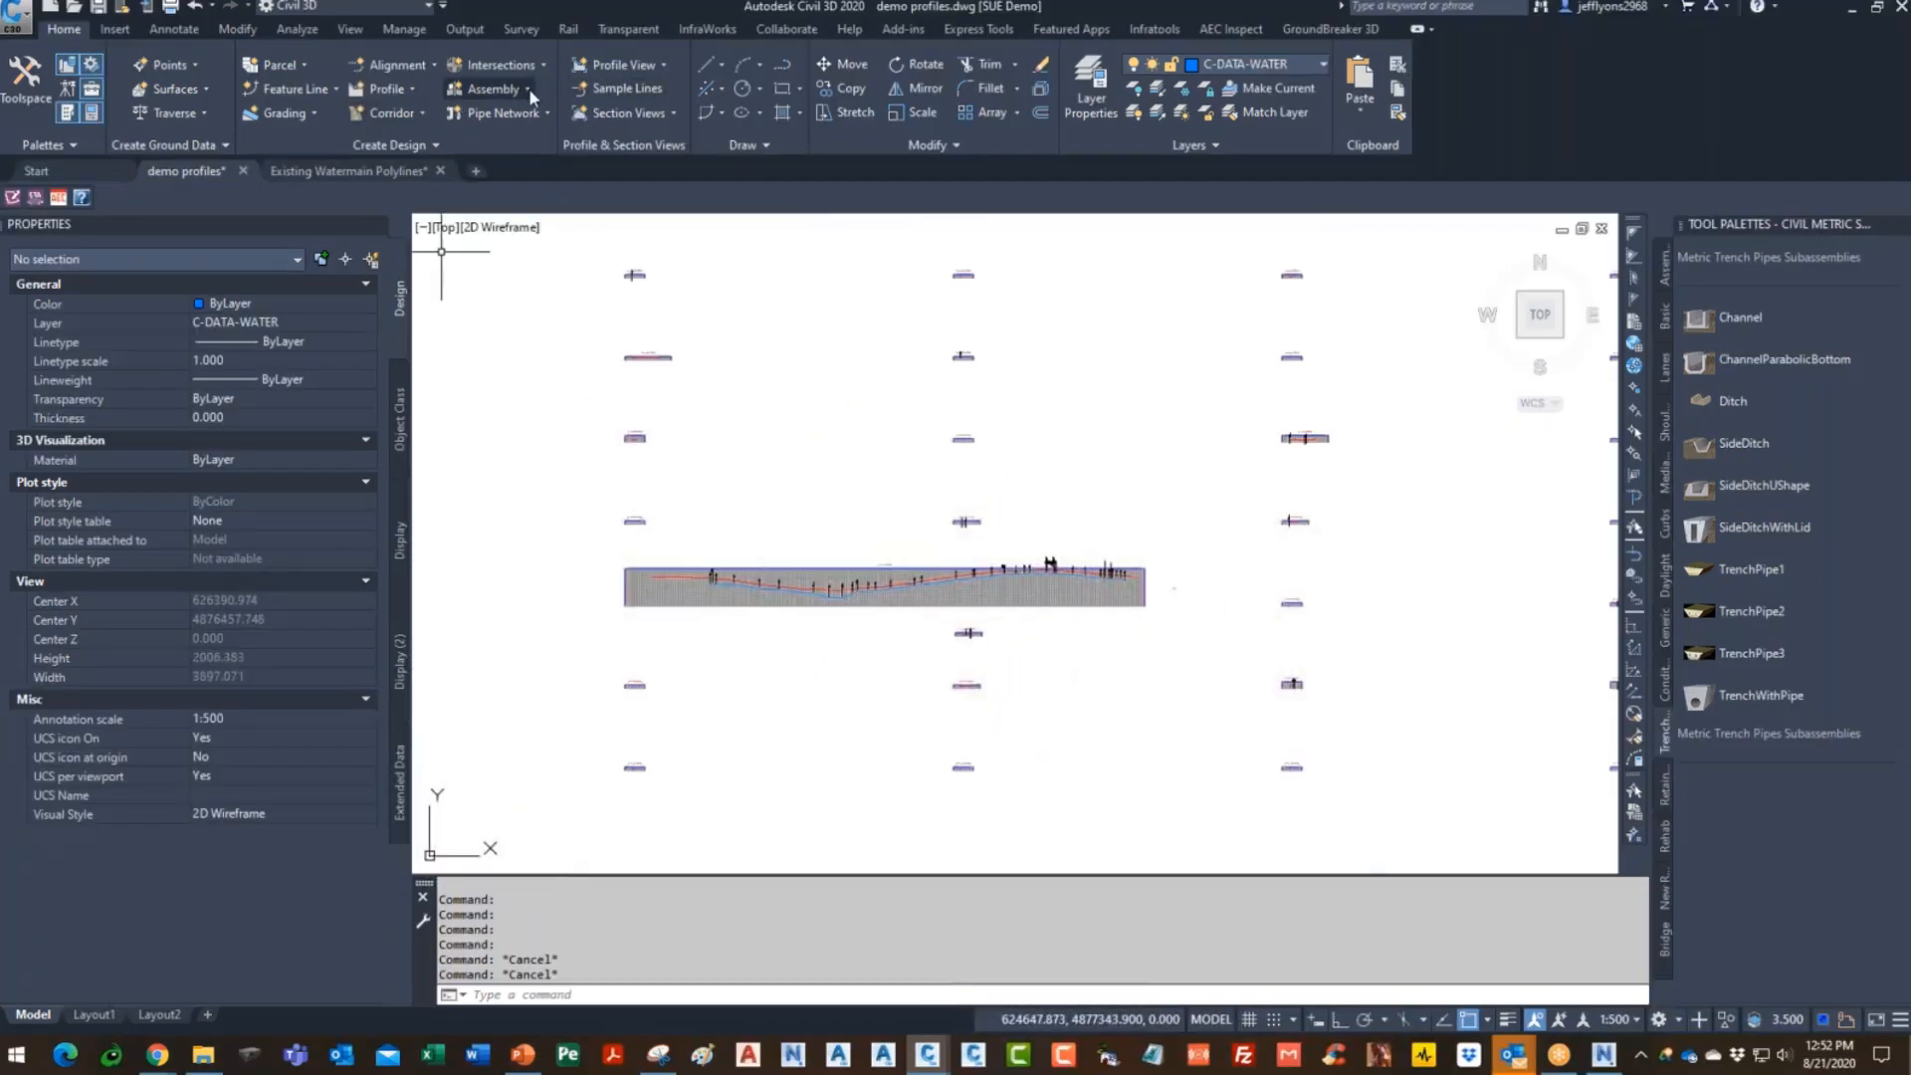
- Create corridor EX WATERMAIN on alignment EX WM--99, profile ex wm-99-TOP and assembly 600 PIPE
left_click(408, 114)
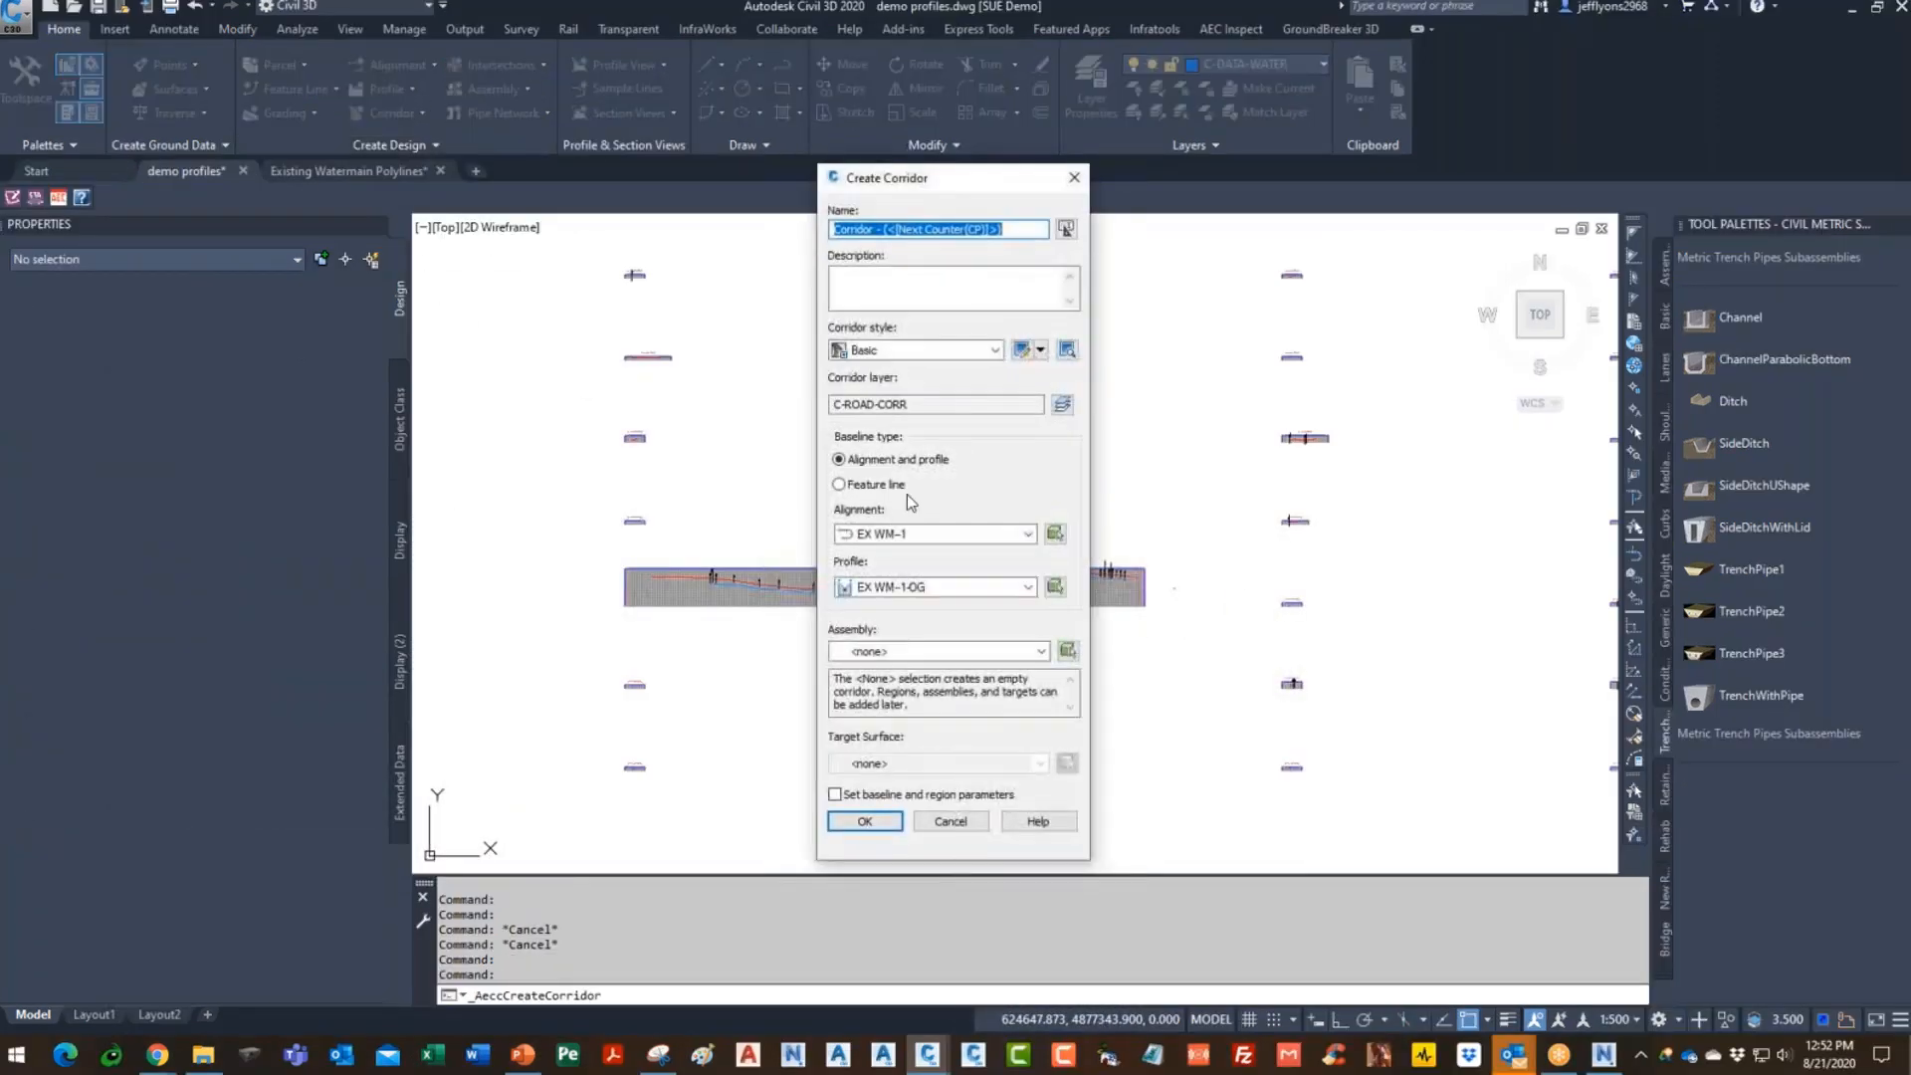
type("EX WATERMAIN")
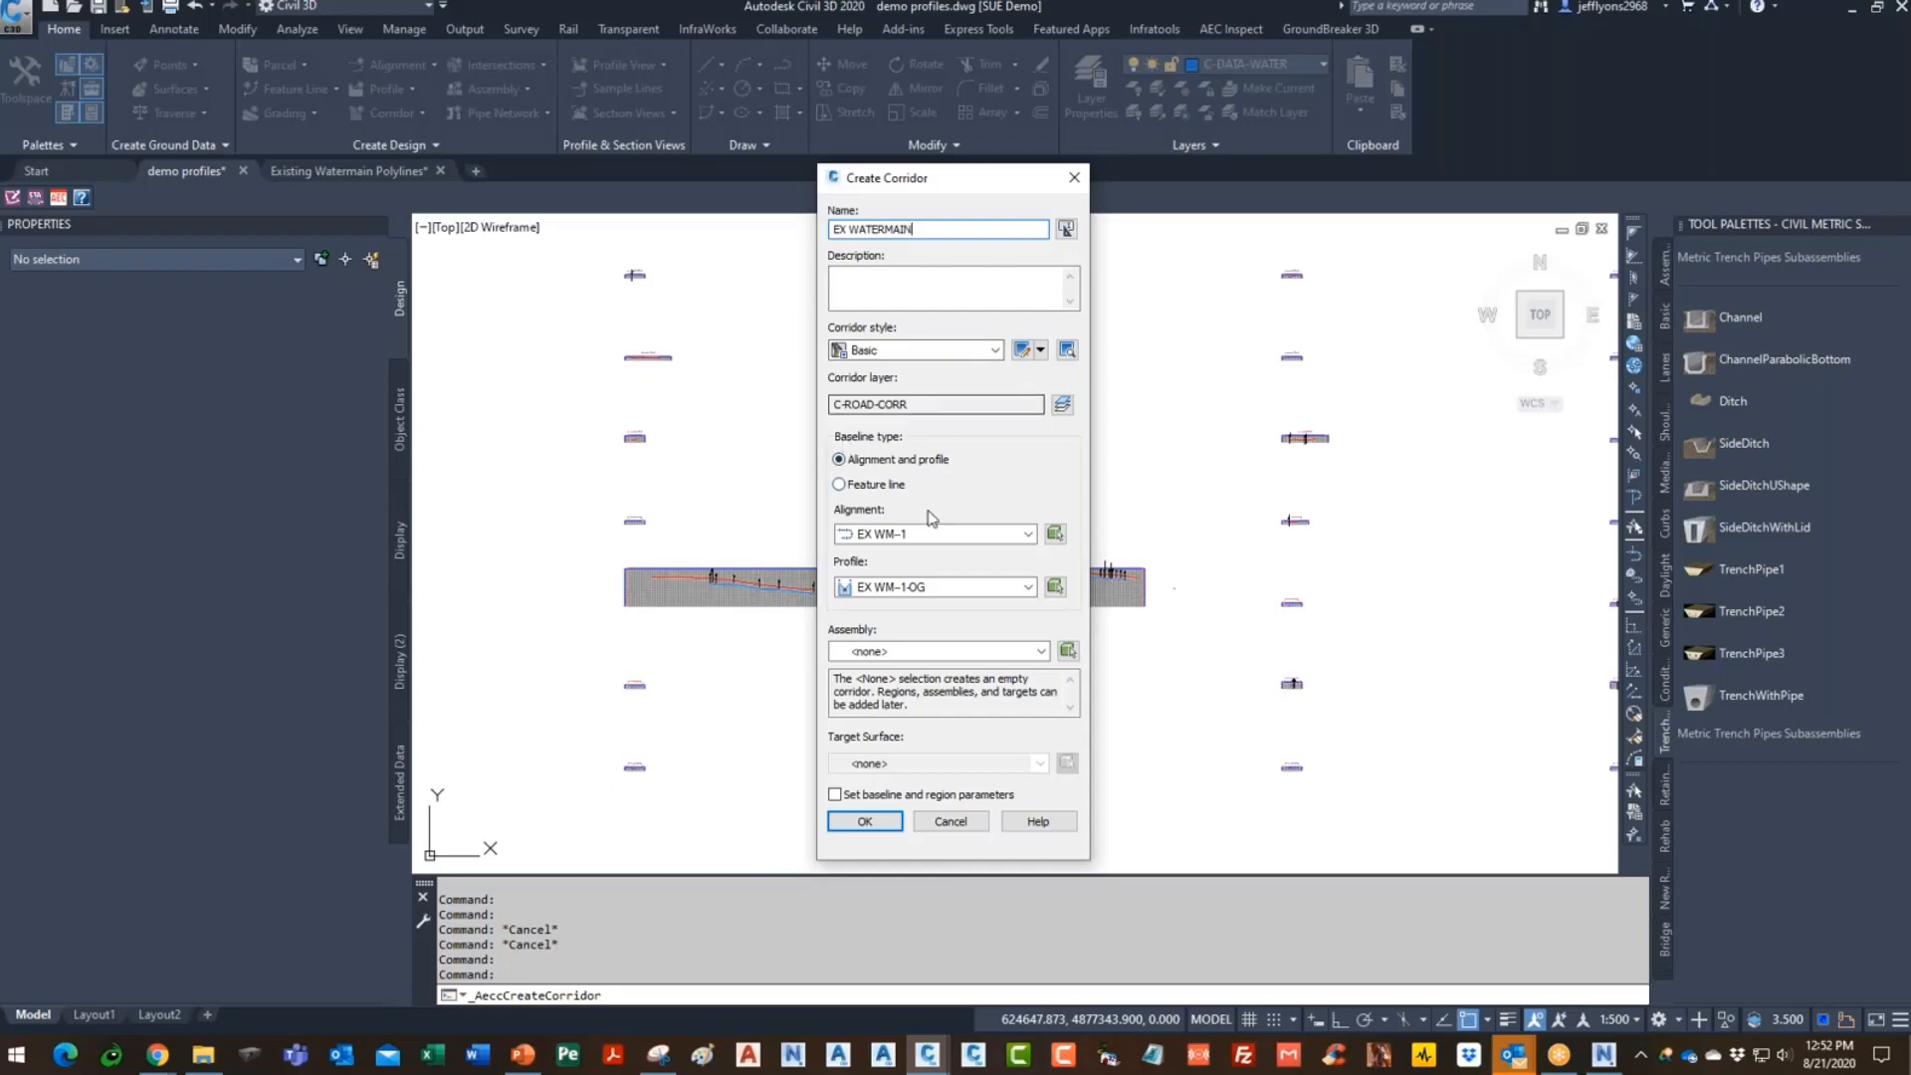
left_click(1029, 535)
left_click_drag(1057, 602, 1069, 856)
left_click(1027, 534)
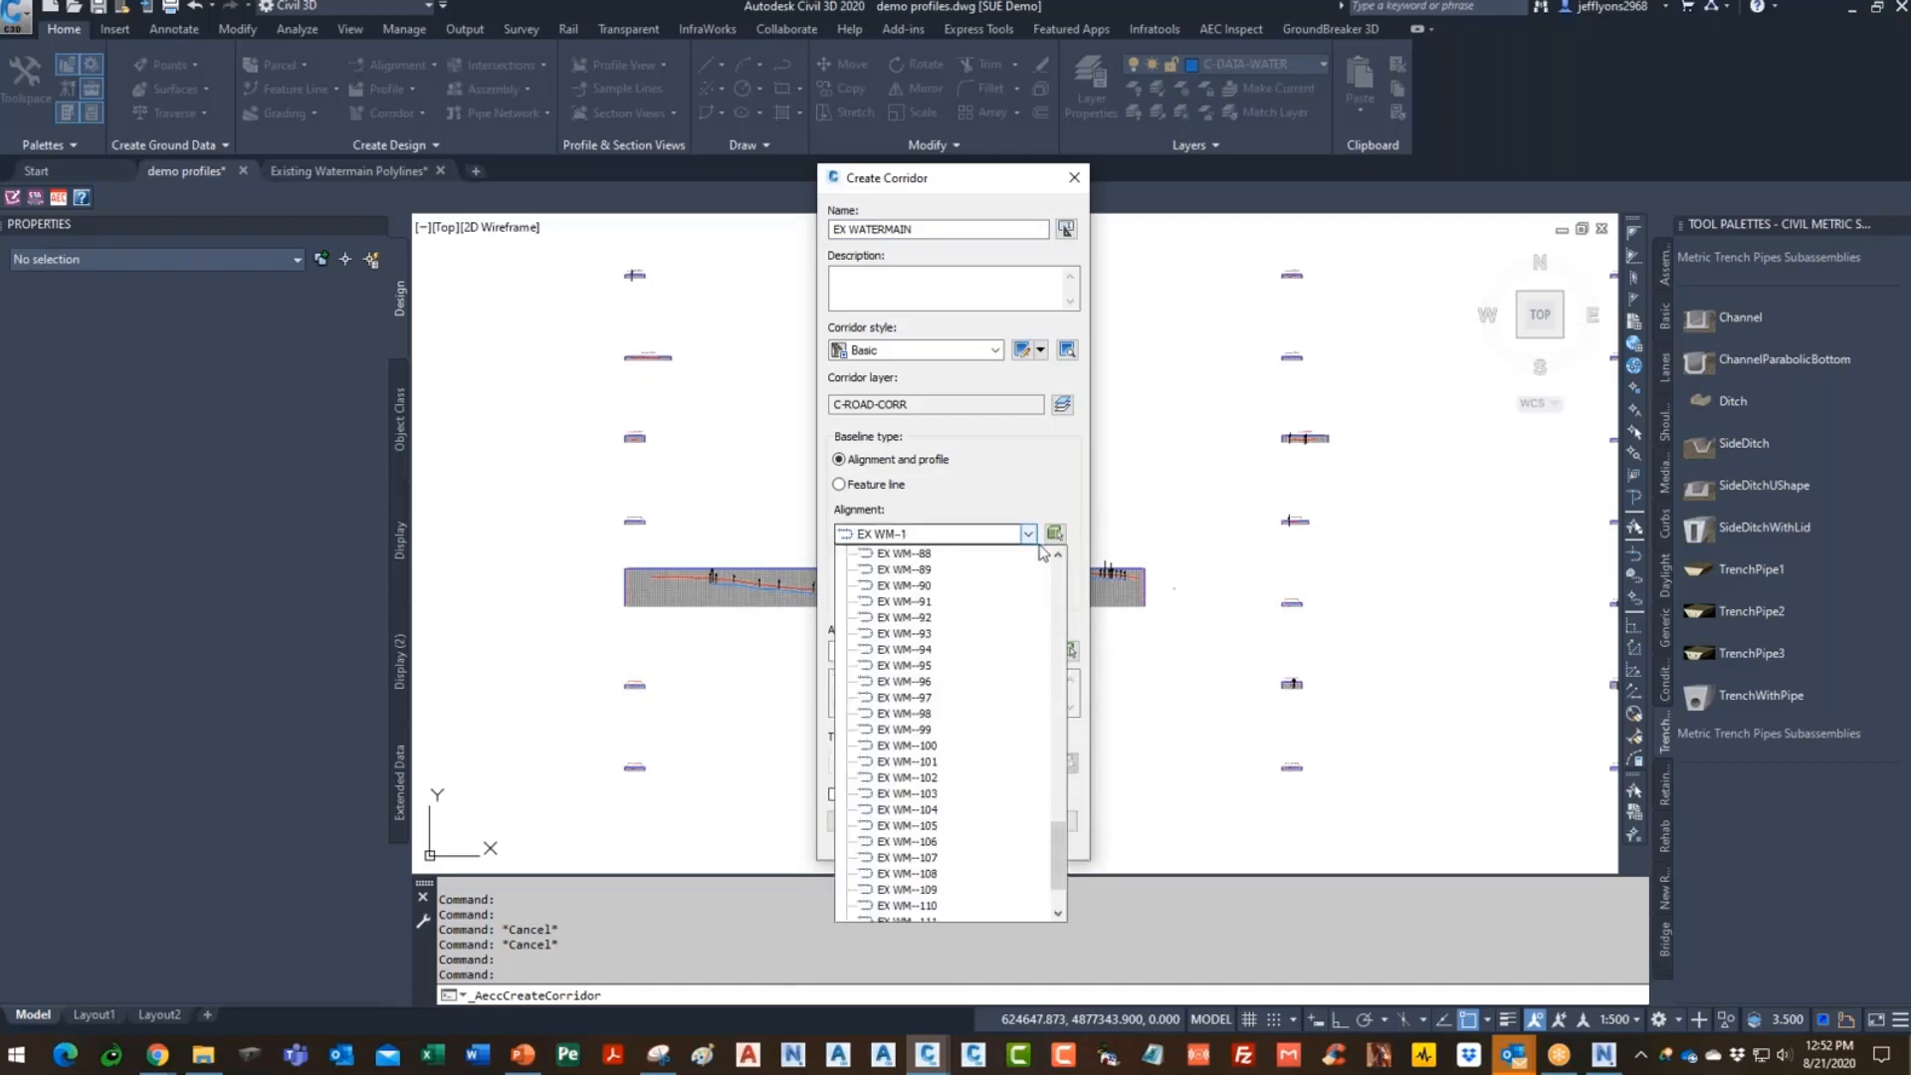
left_click(923, 730)
left_click(1028, 588)
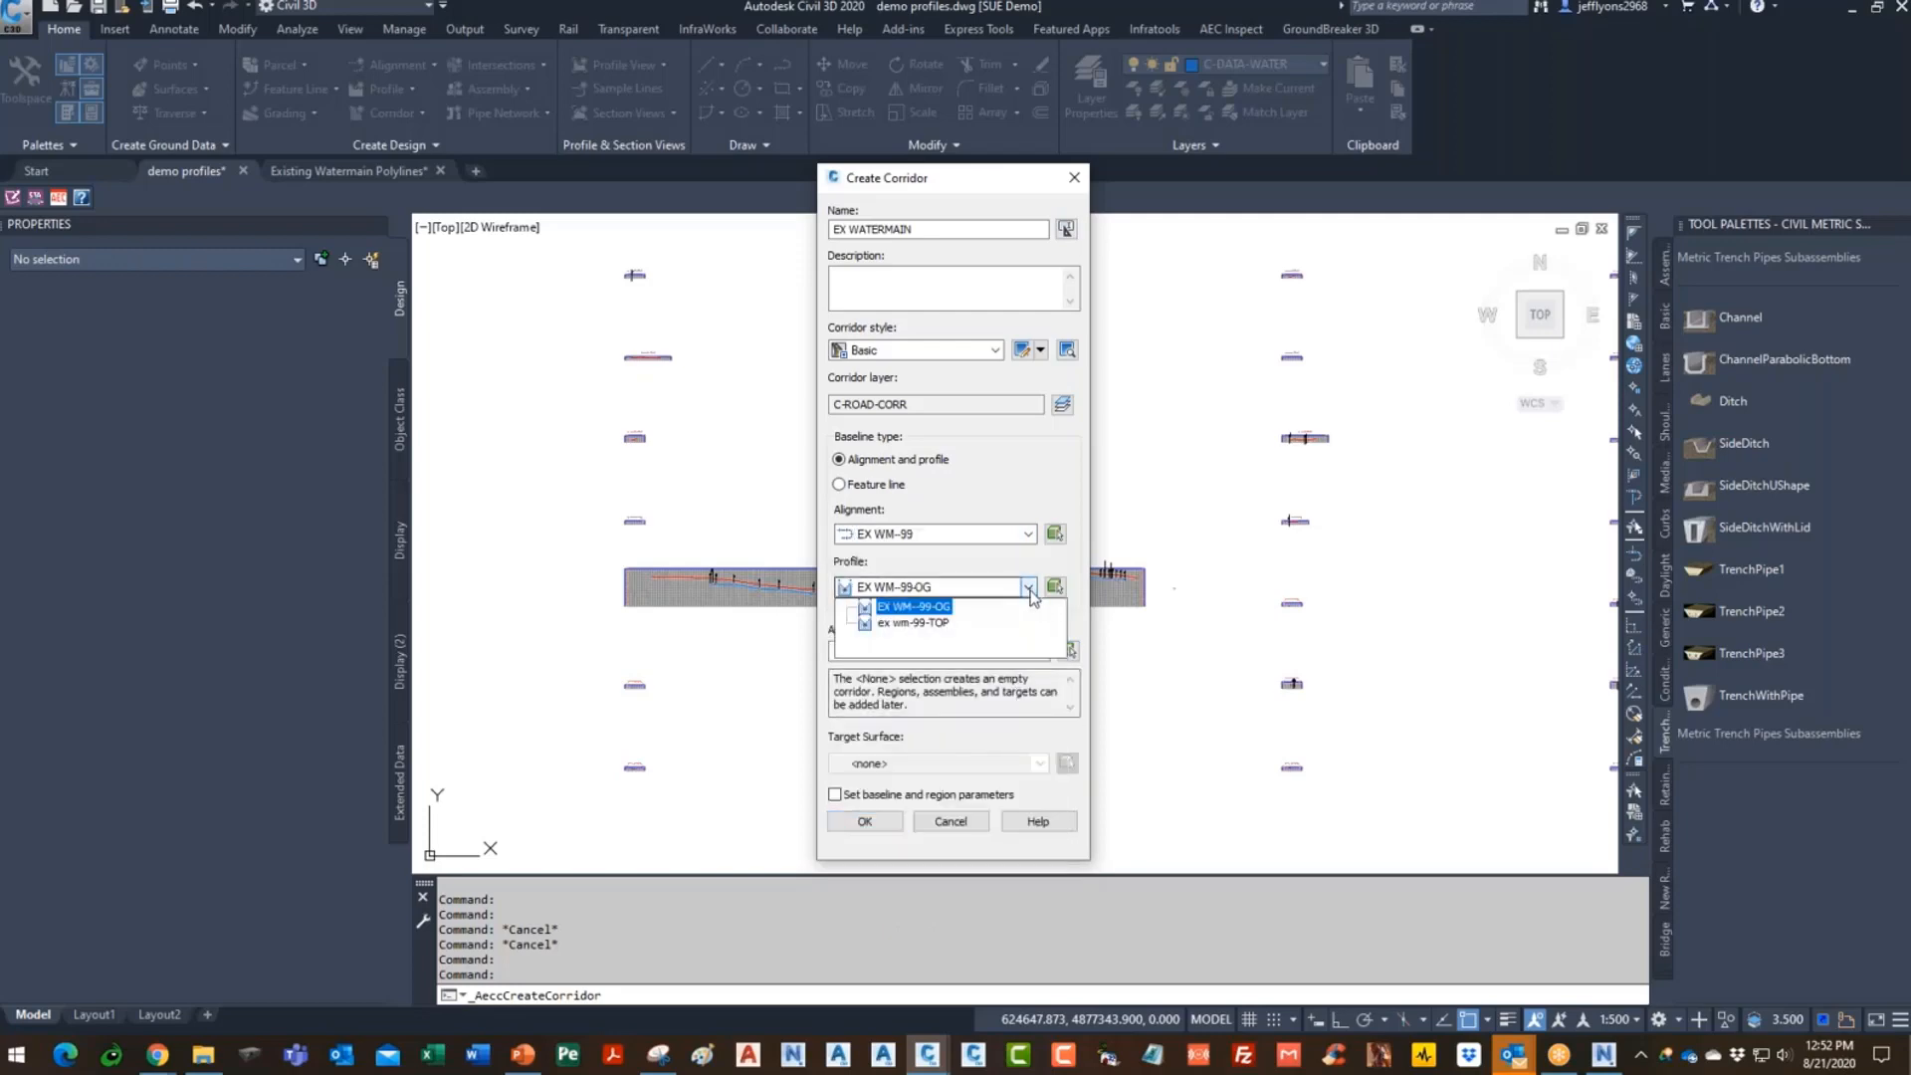
left_click(1035, 622)
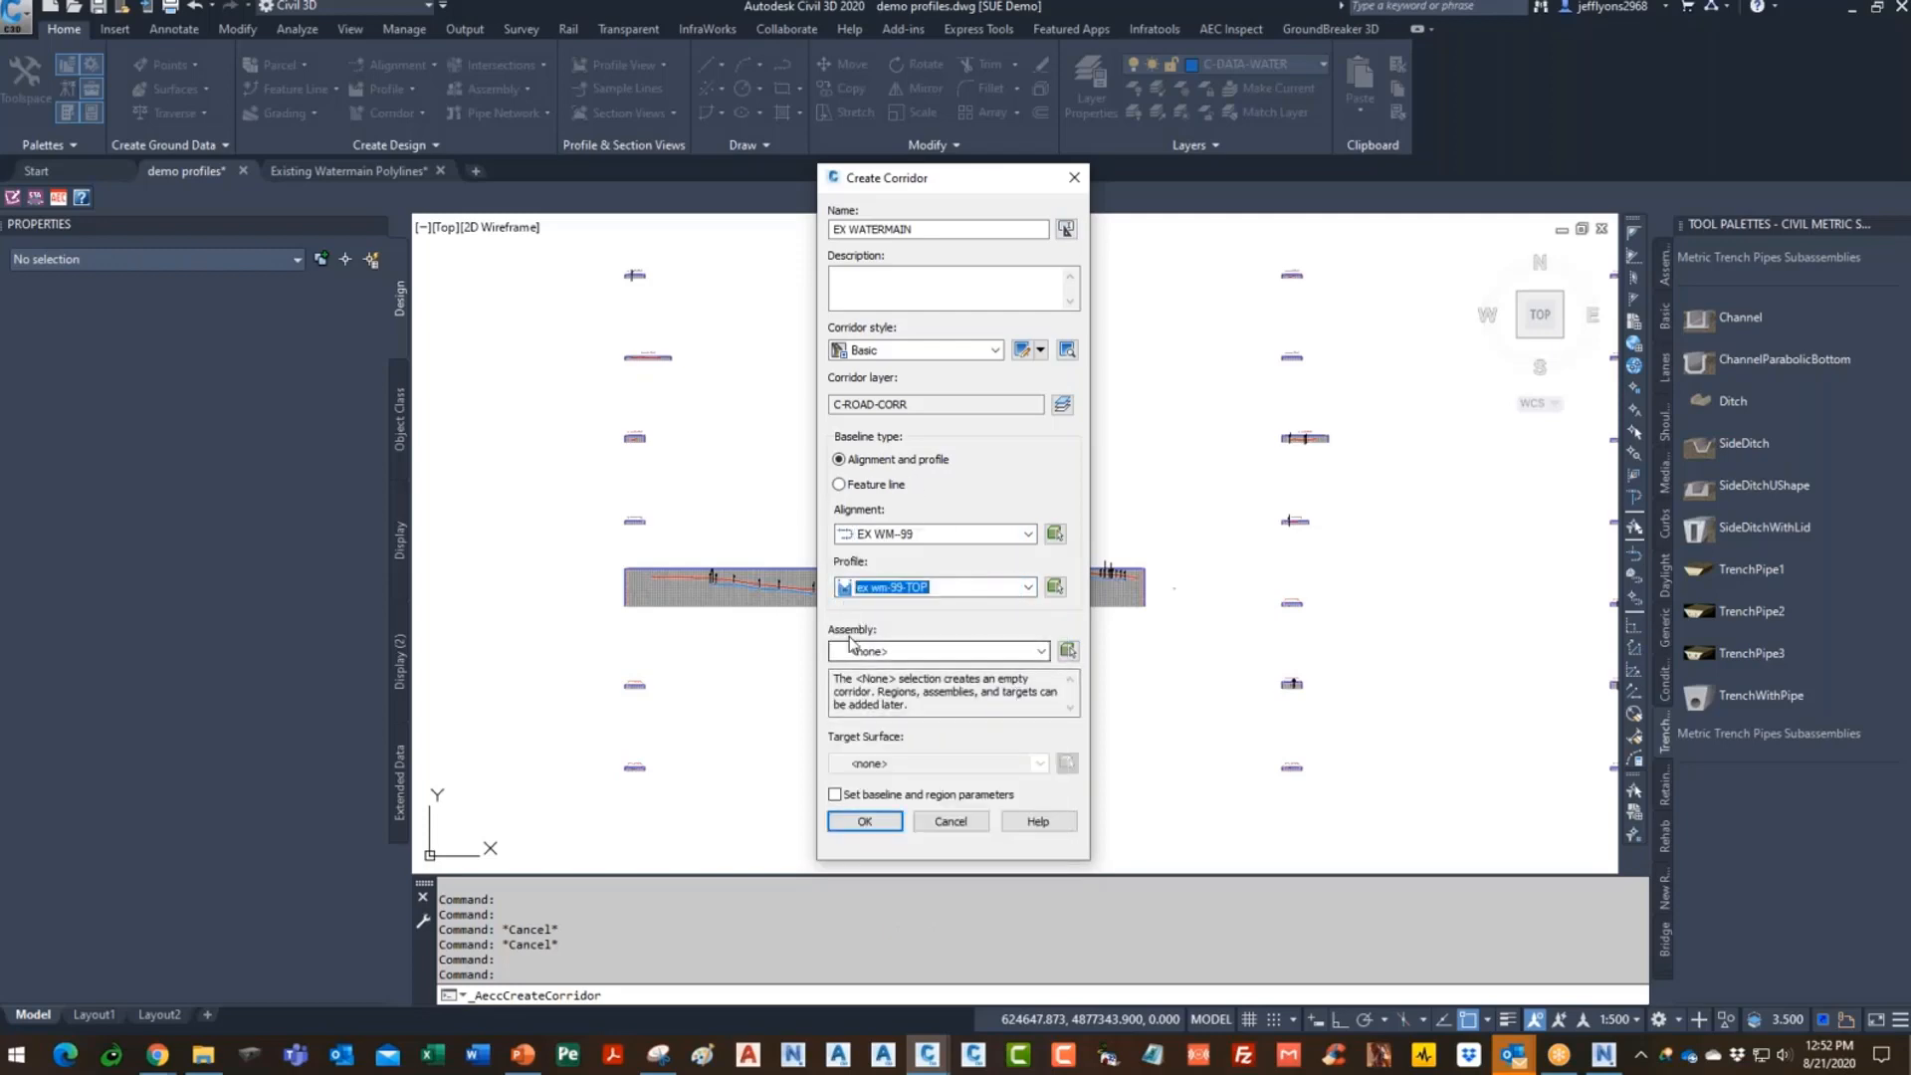
left_click(1041, 651)
left_click(885, 666)
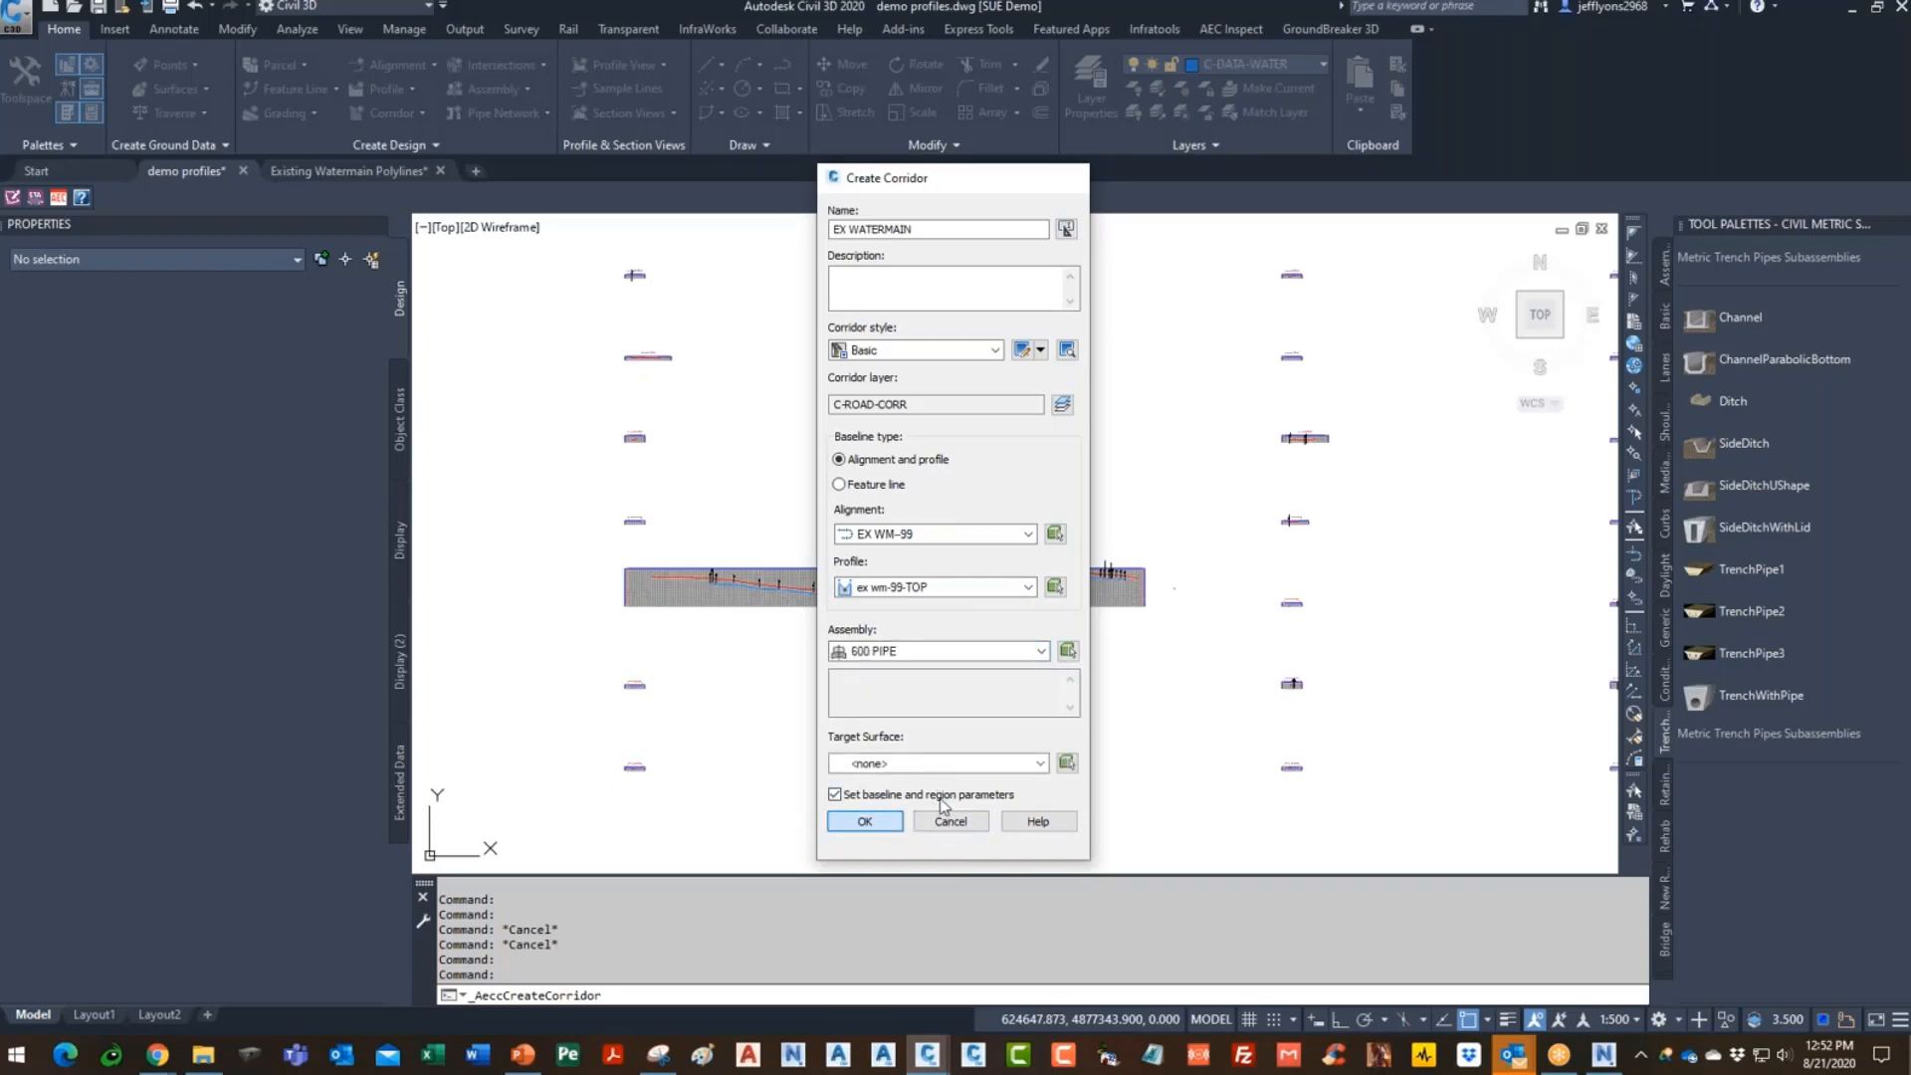
left_click(885, 823)
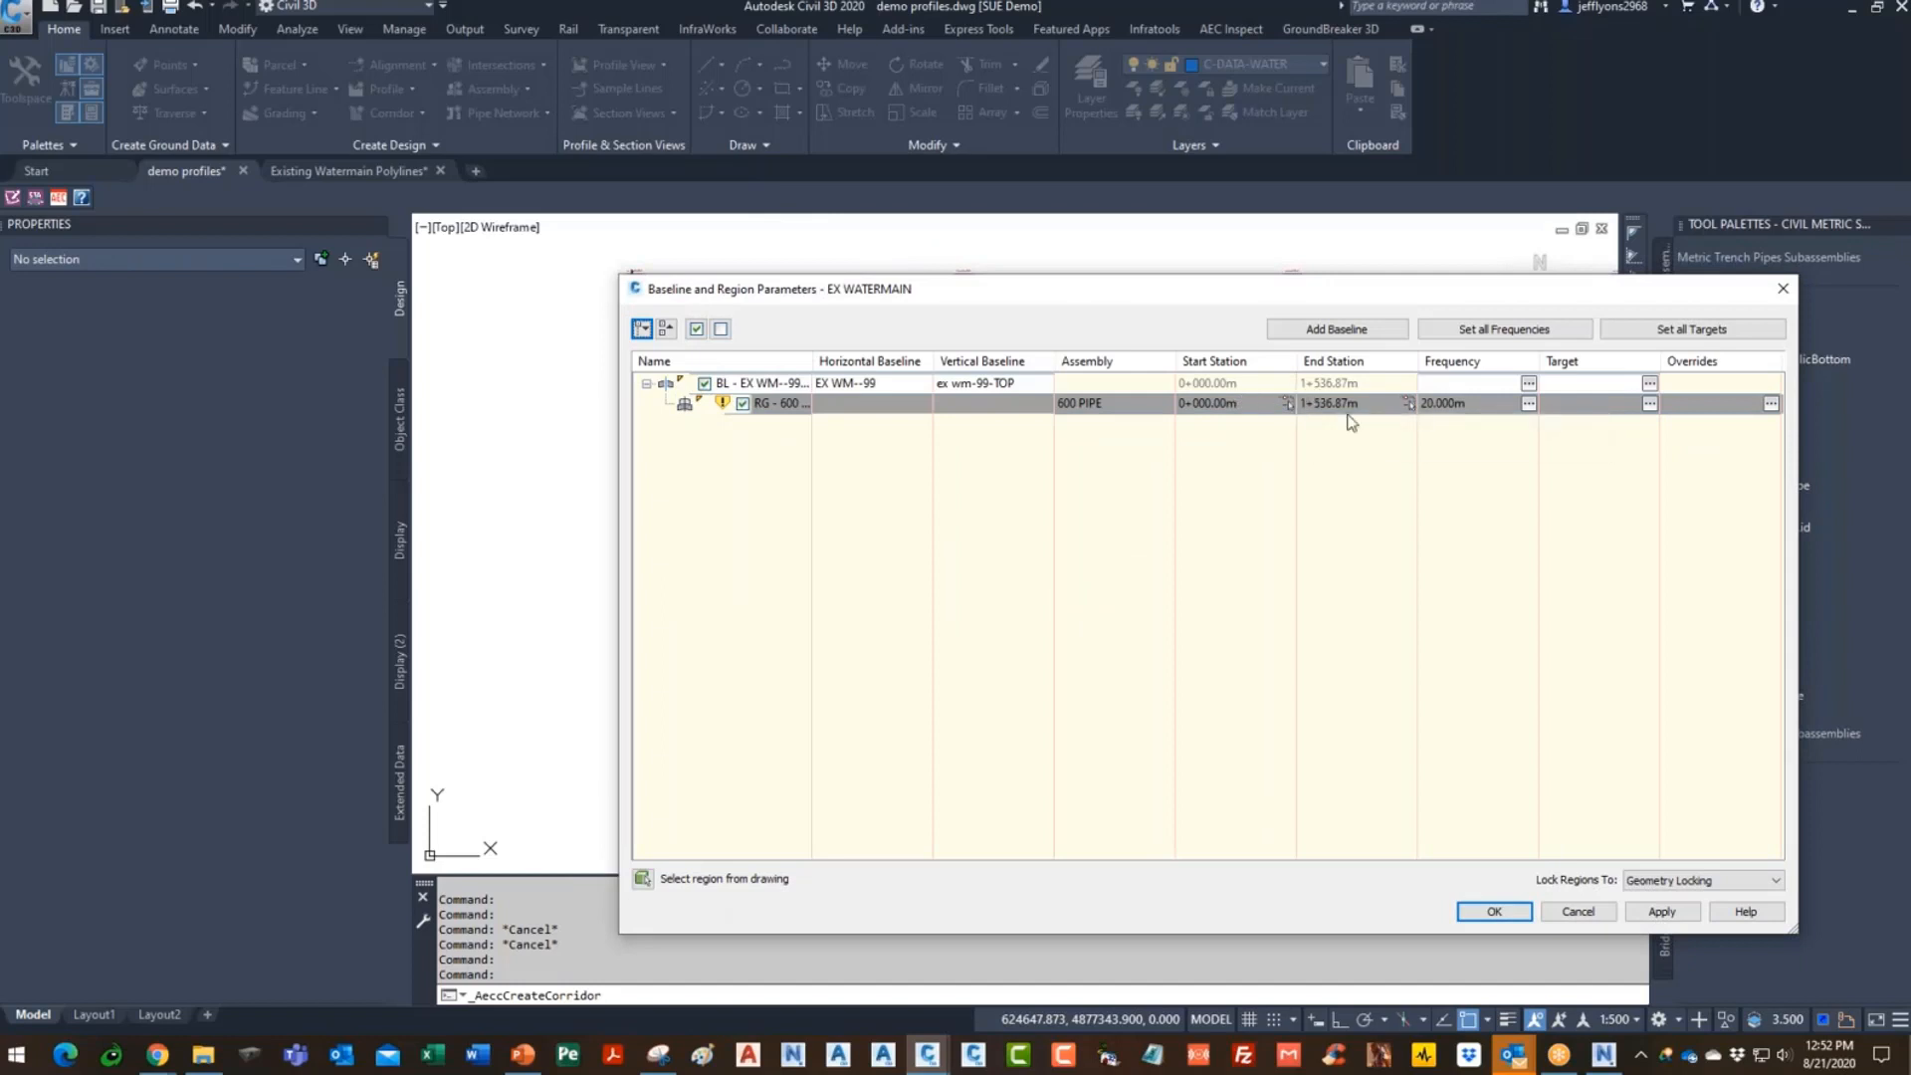
- Set the corridor region's end station to 1+000.00m
left_click(1251, 404)
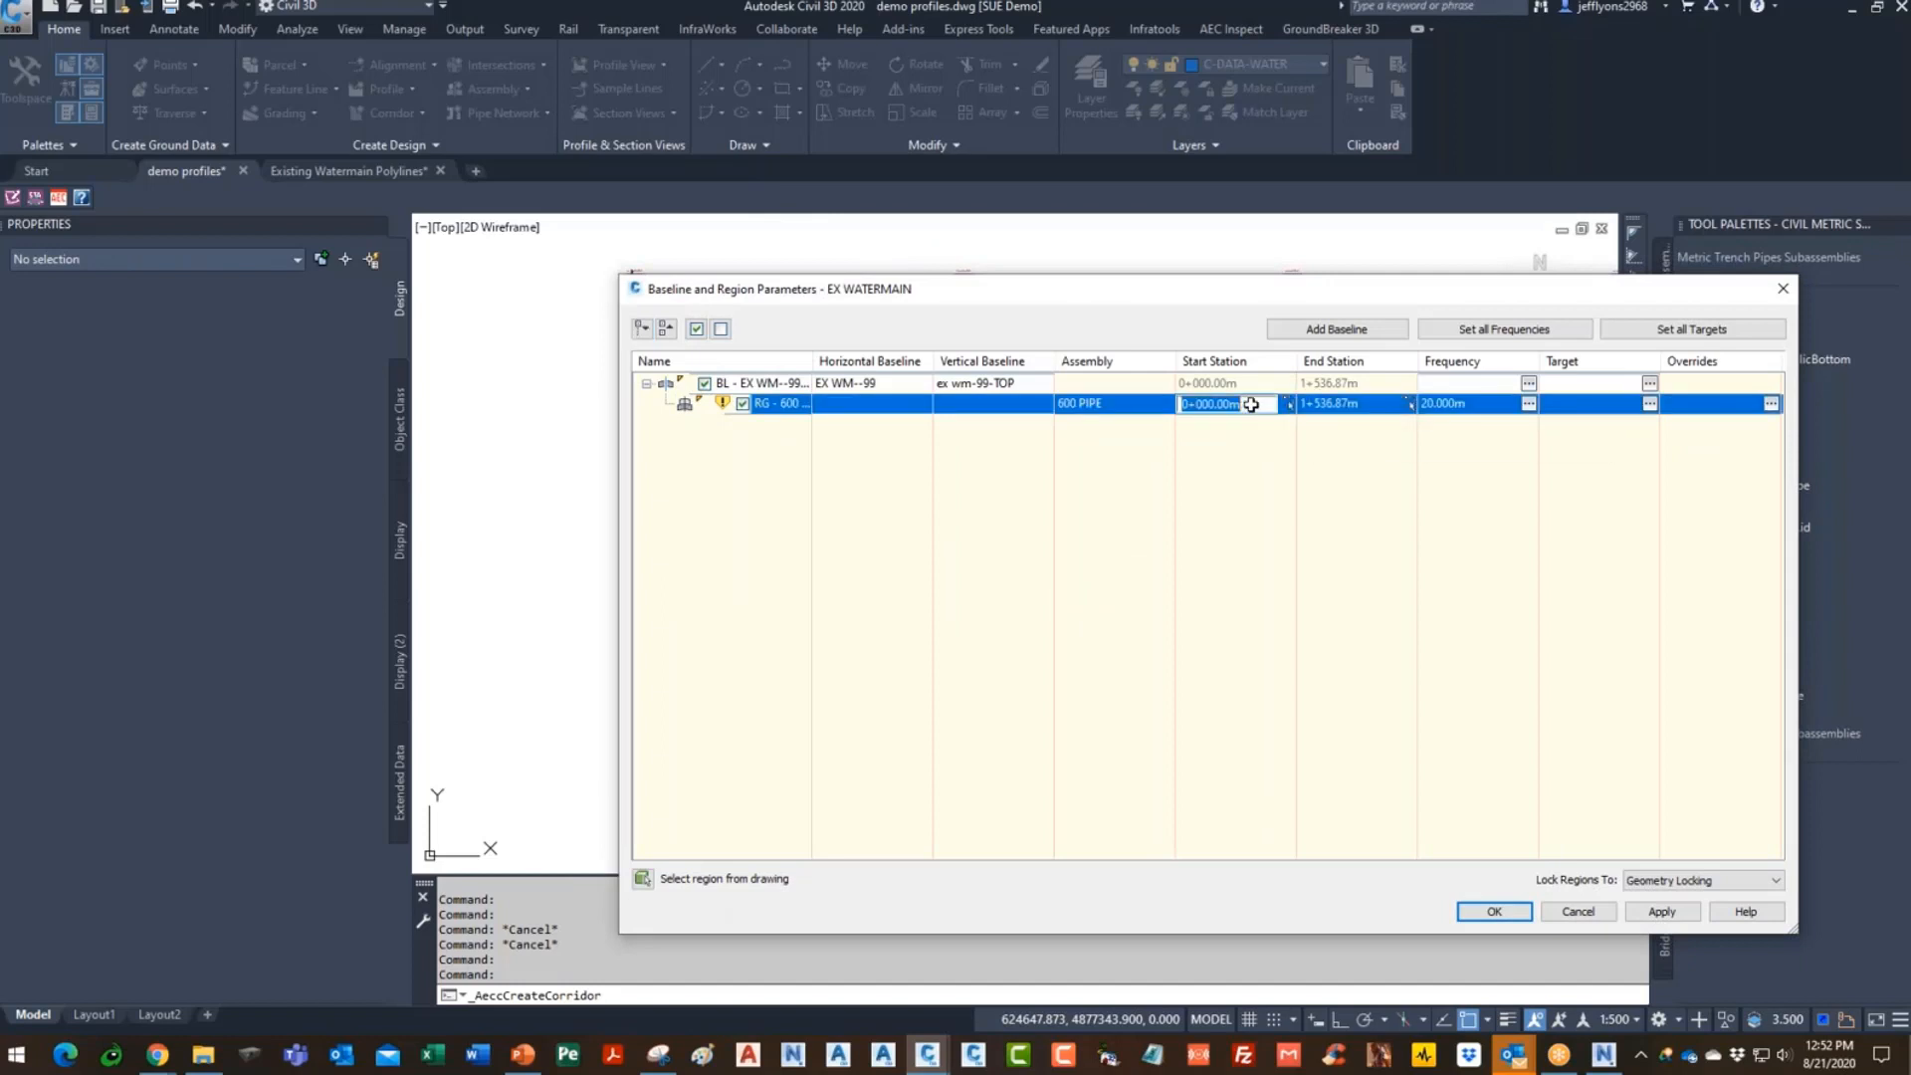
left_click(1379, 405)
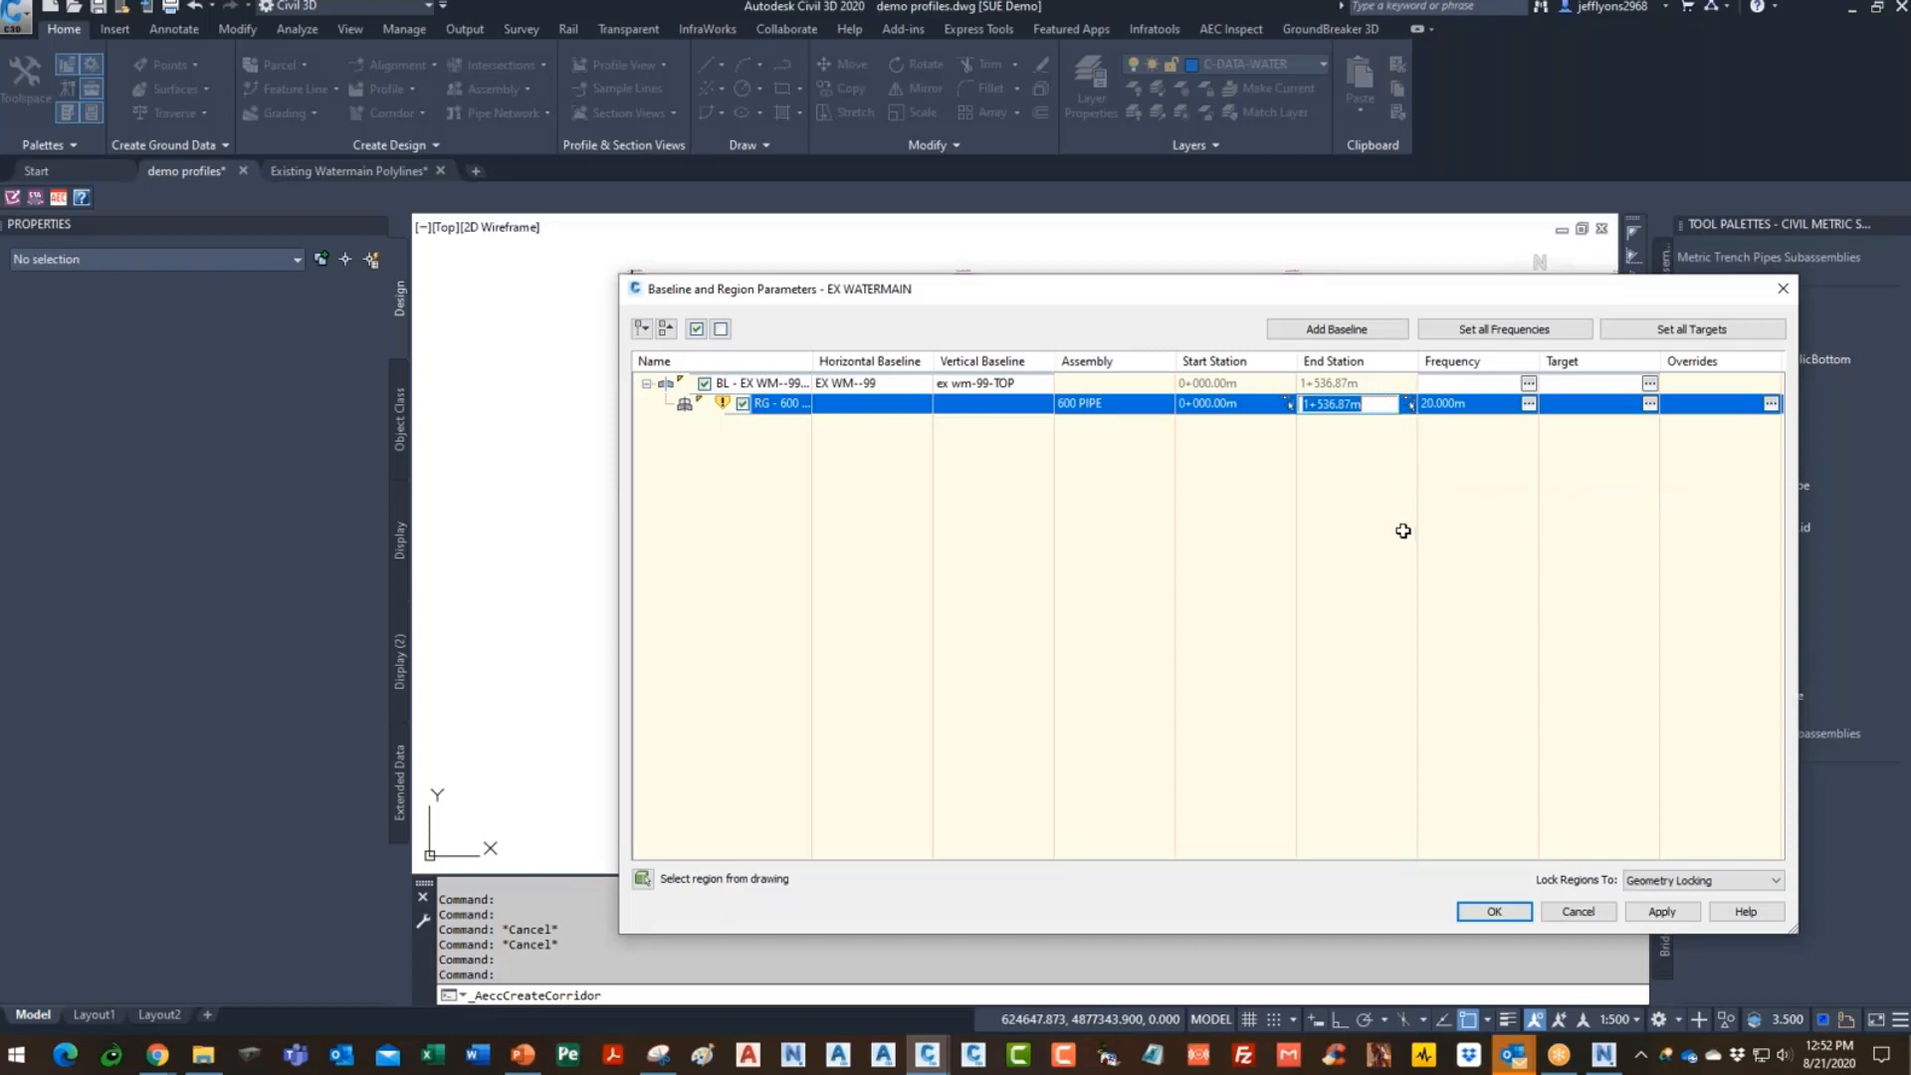
type("100")
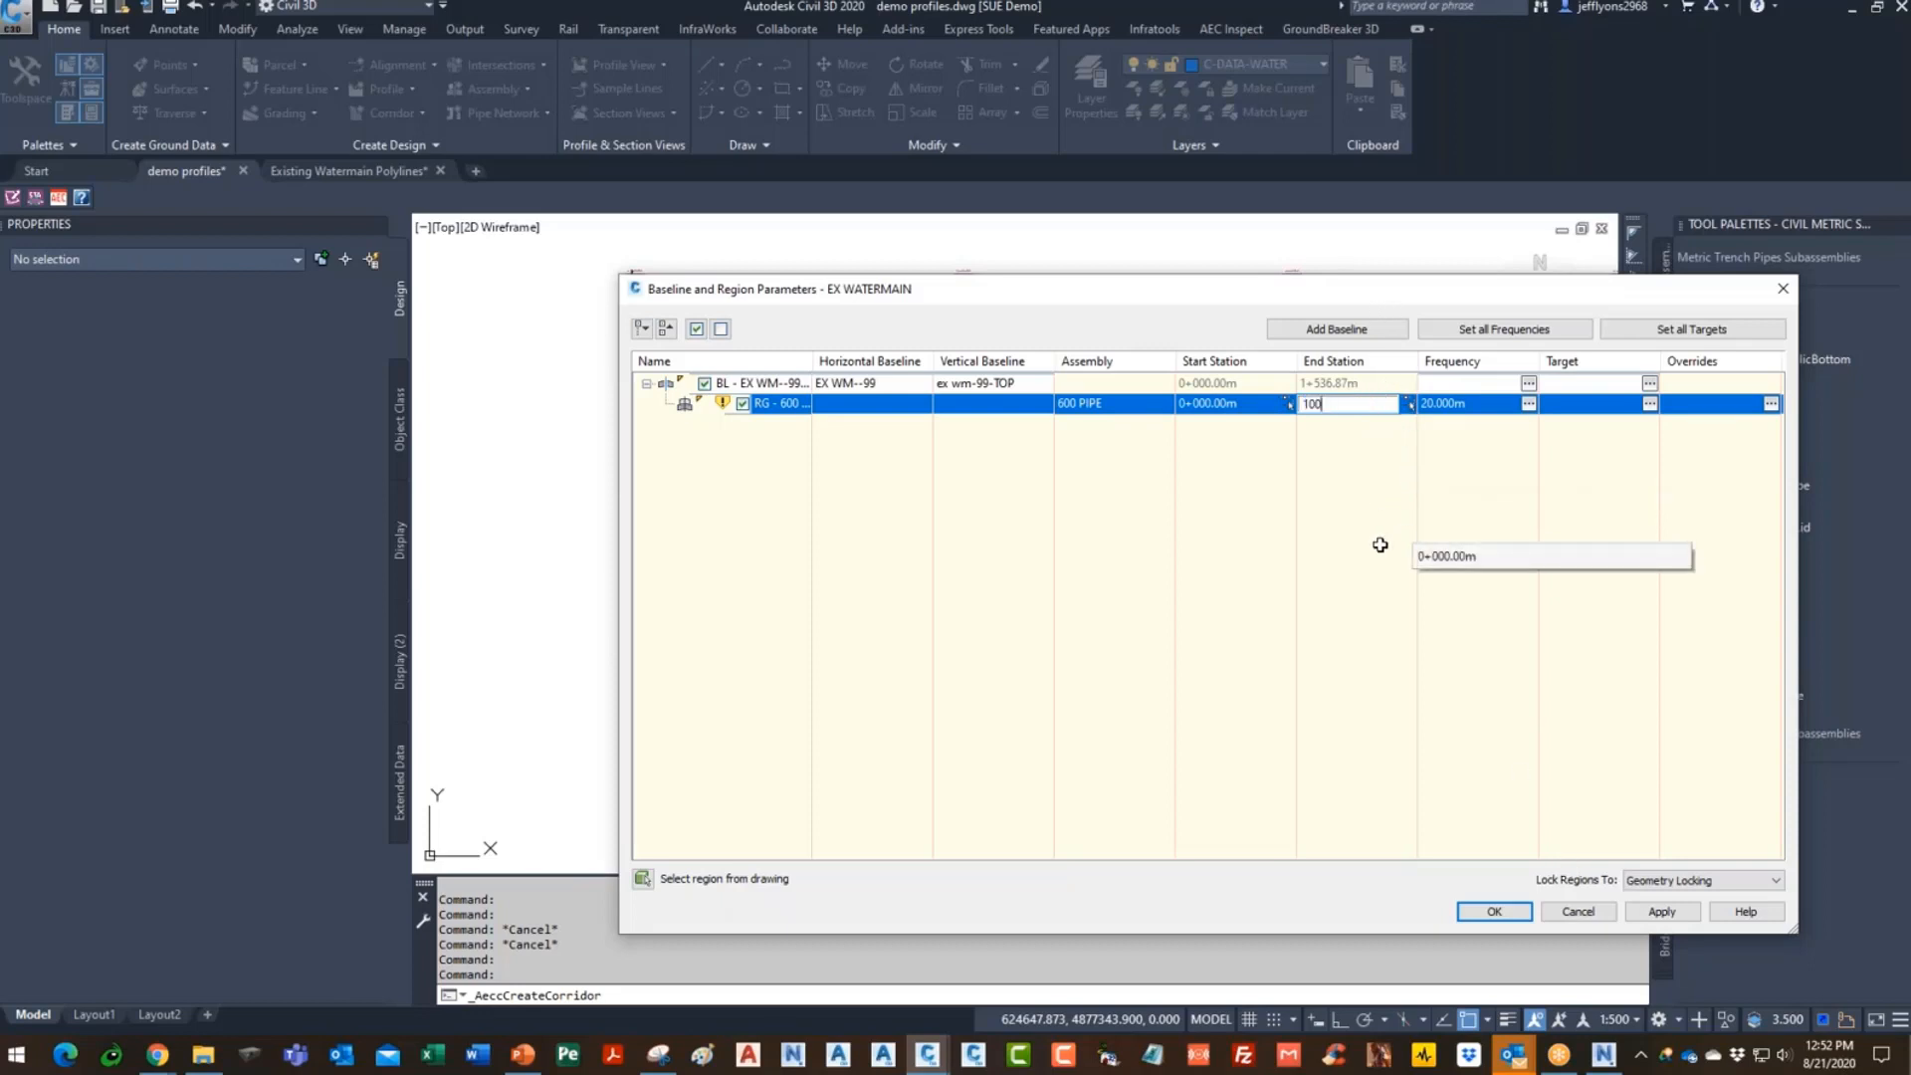
key("Return")
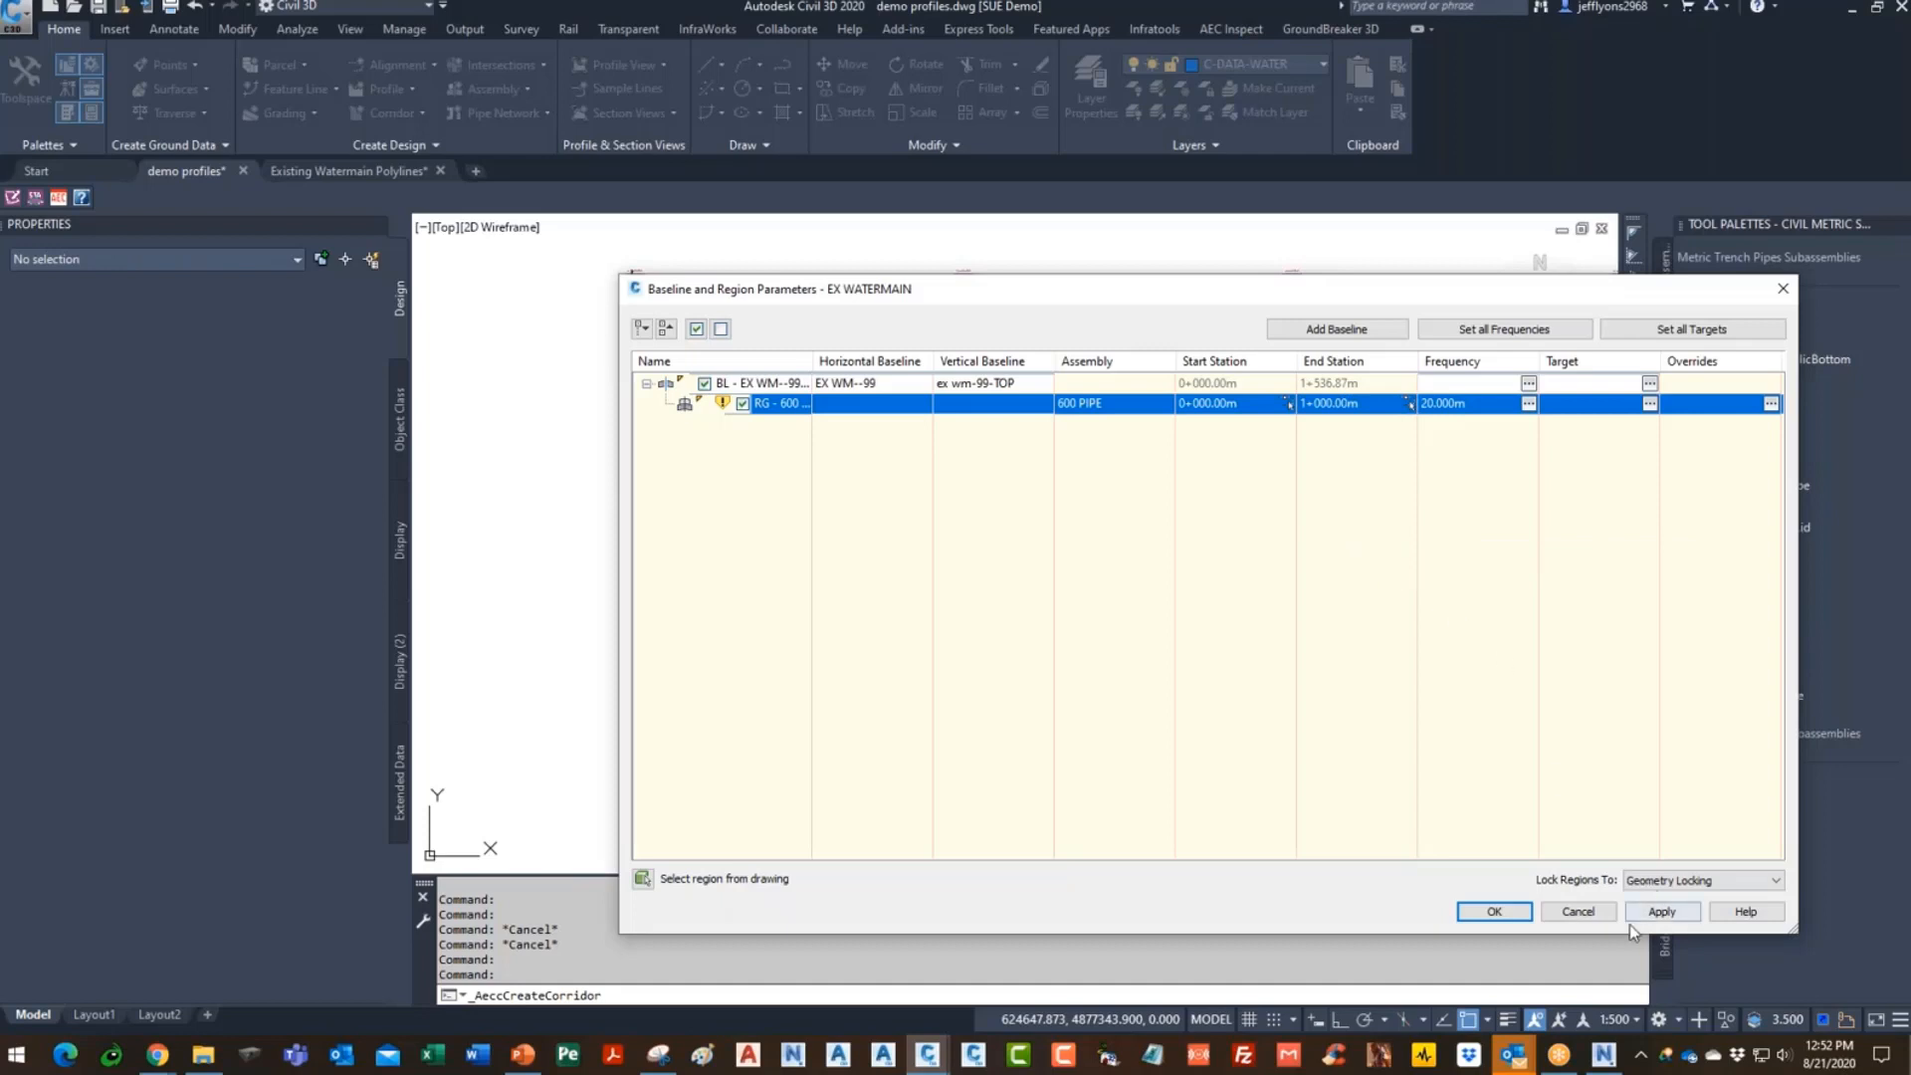
- Set the assembly frequency along tangents to 5 m
left_click(1529, 403)
left_click(1040, 319)
type("5")
key("Return")
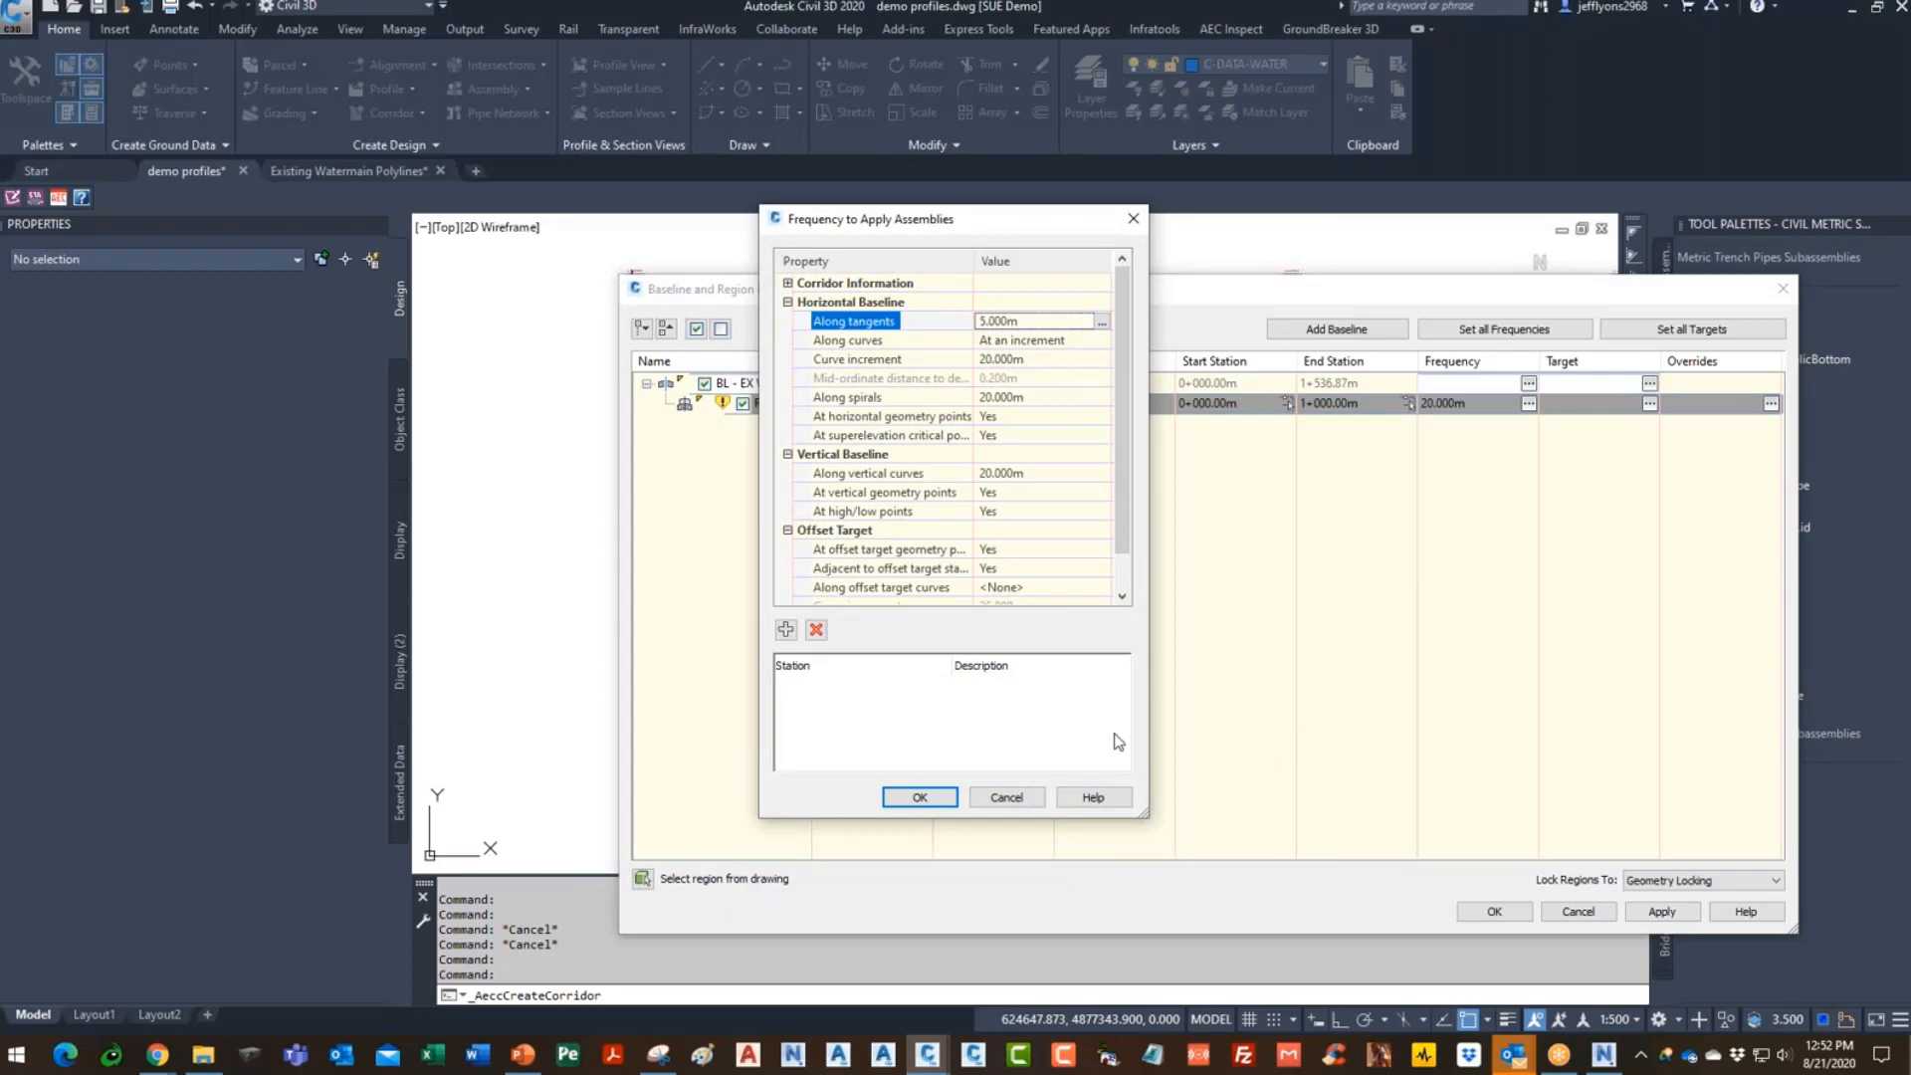
left_click(918, 797)
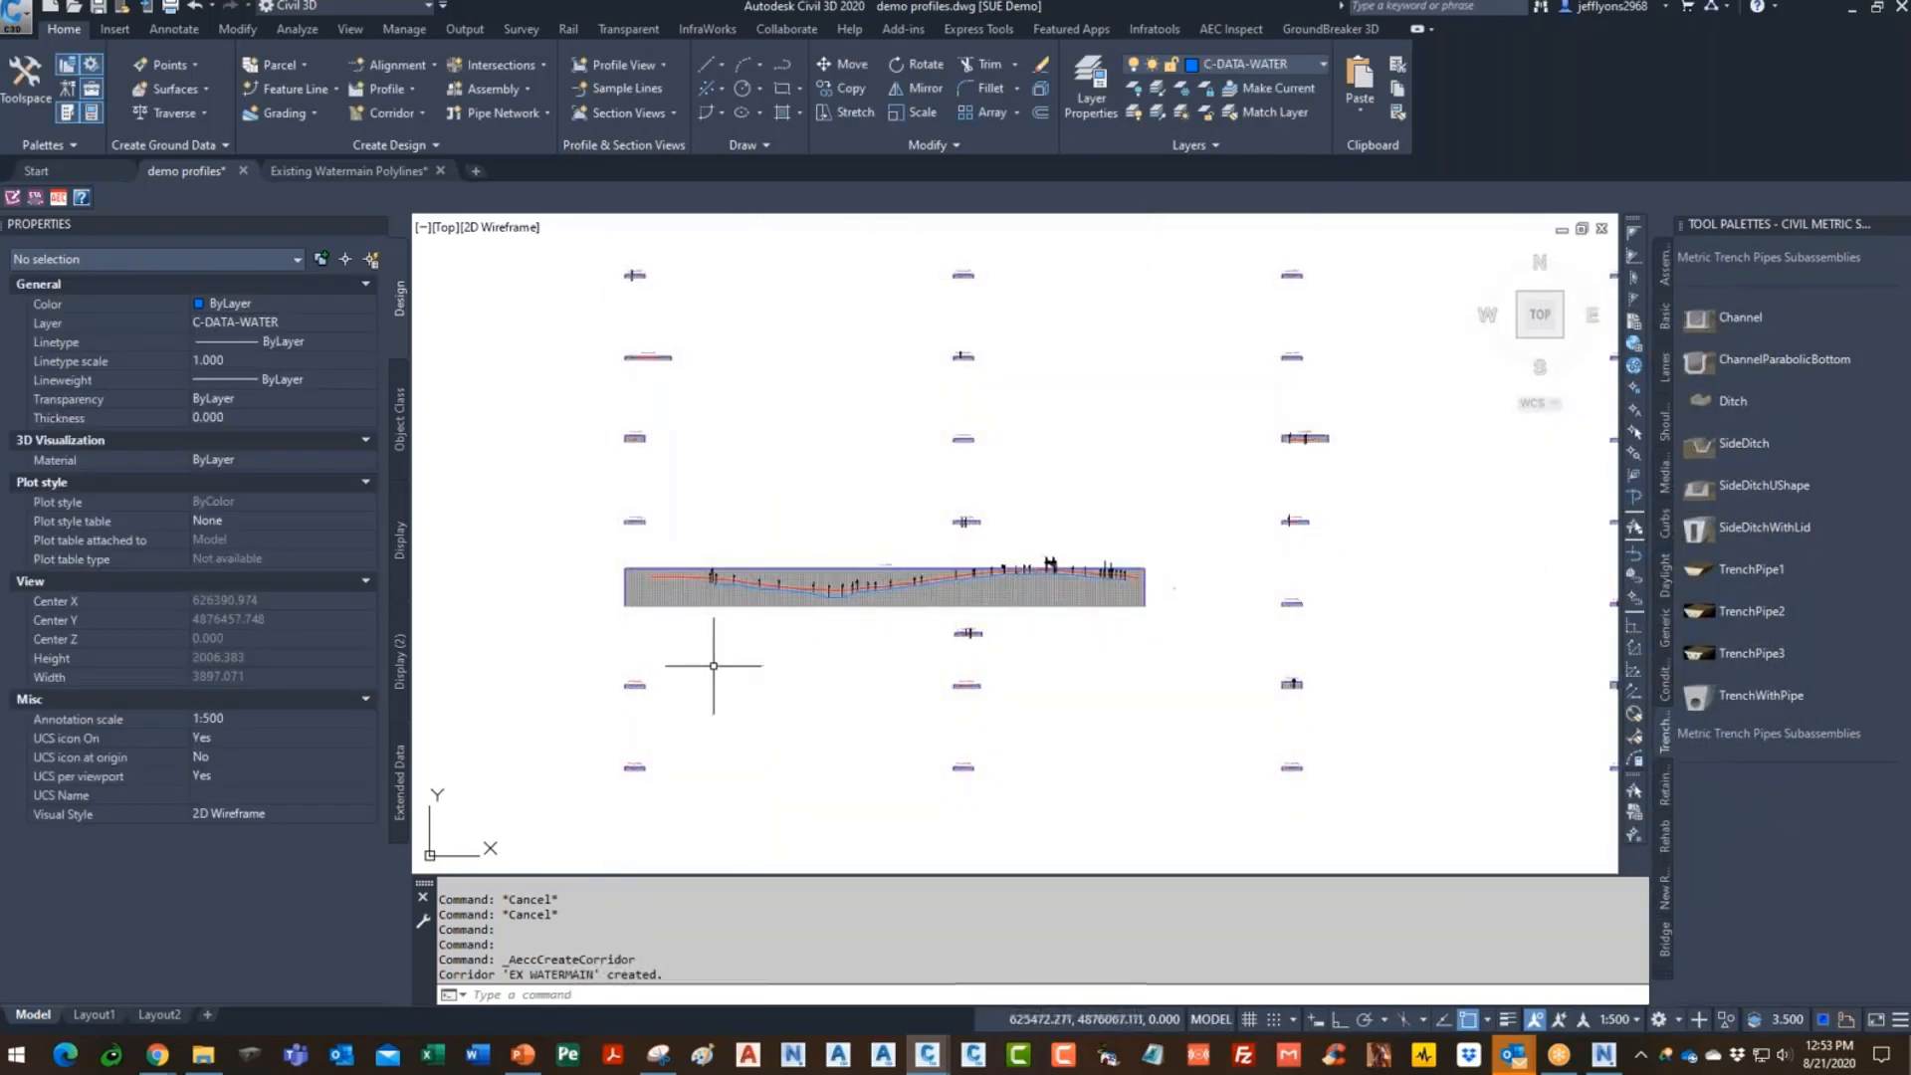
- Select the EX WATERMAIN corridor and launch Extract Corridor Solids
scroll(819, 512, "up", 12)
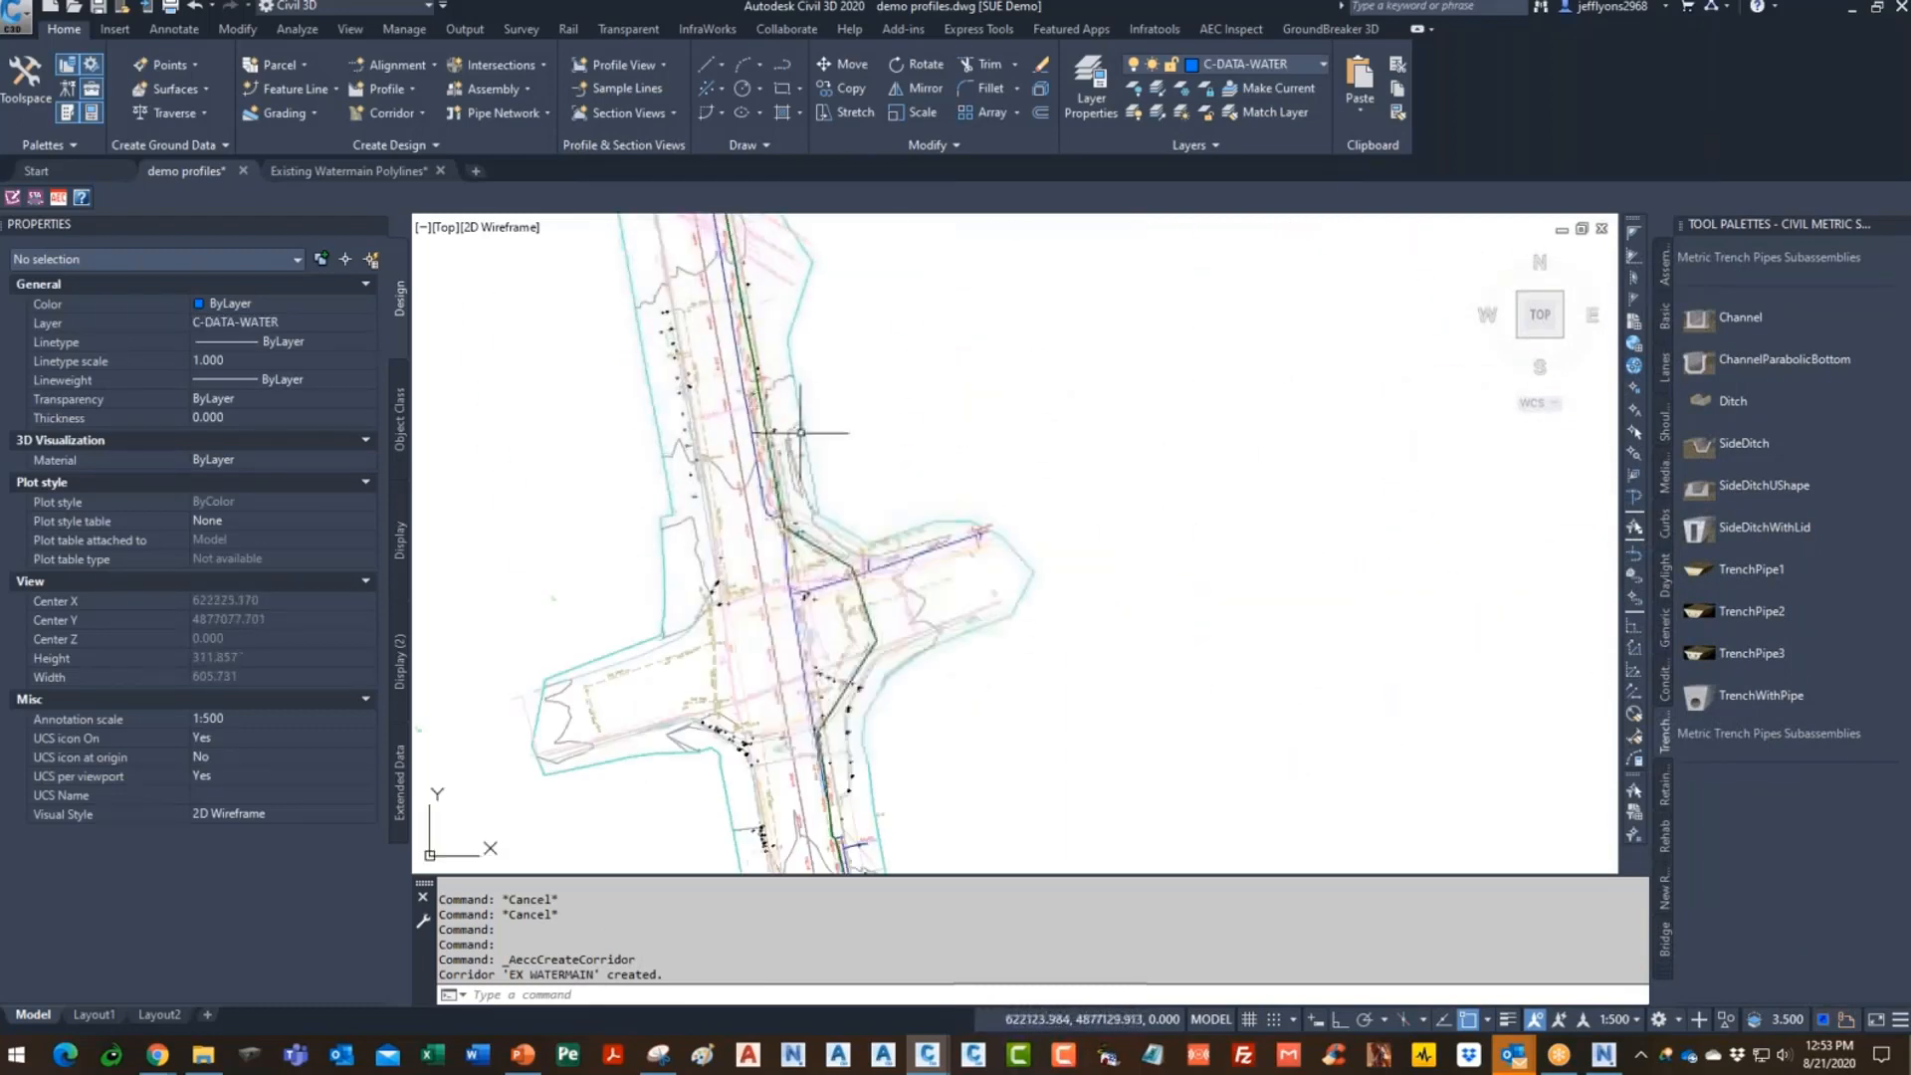
scroll(798, 464, "up", 6)
scroll(800, 362, "down", 20)
scroll(814, 446, "up", 6)
scroll(826, 597, "up", 14)
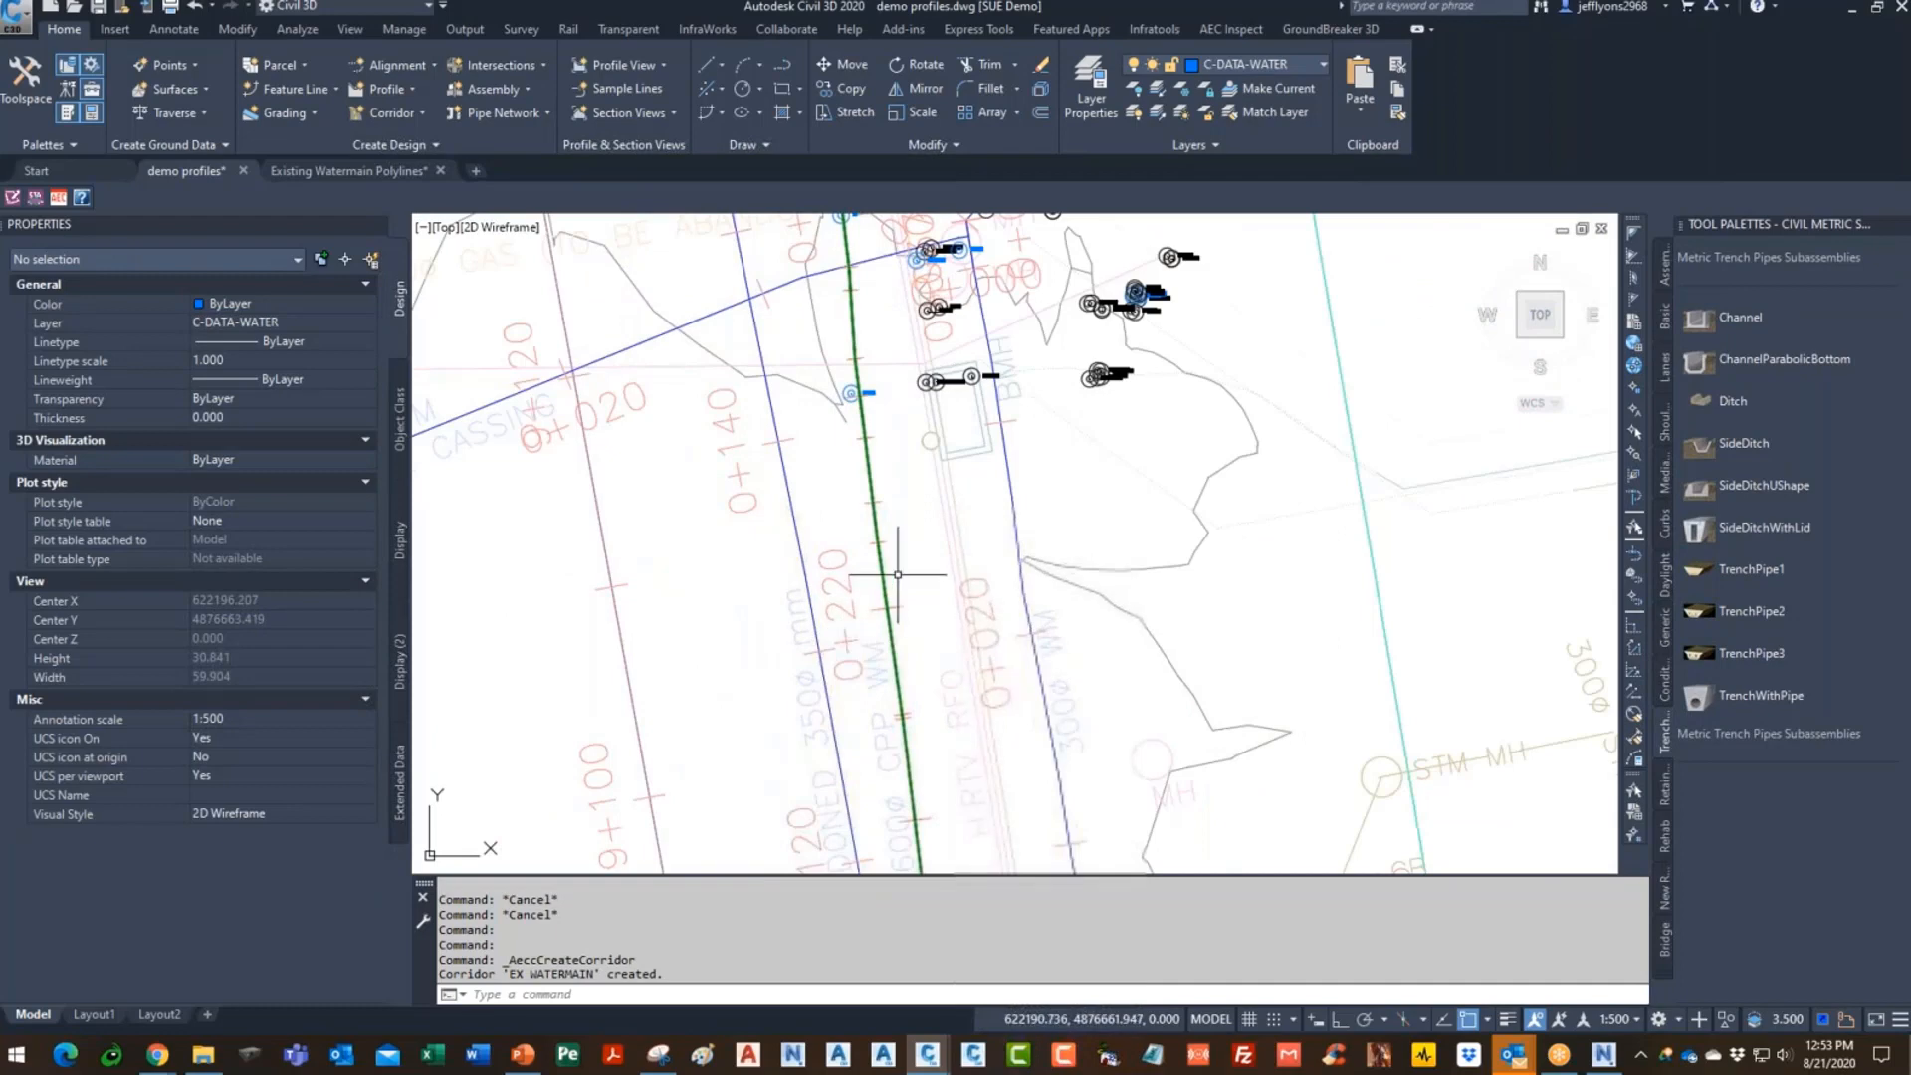
scroll(831, 447, "down", 15)
scroll(831, 447, "up", 11)
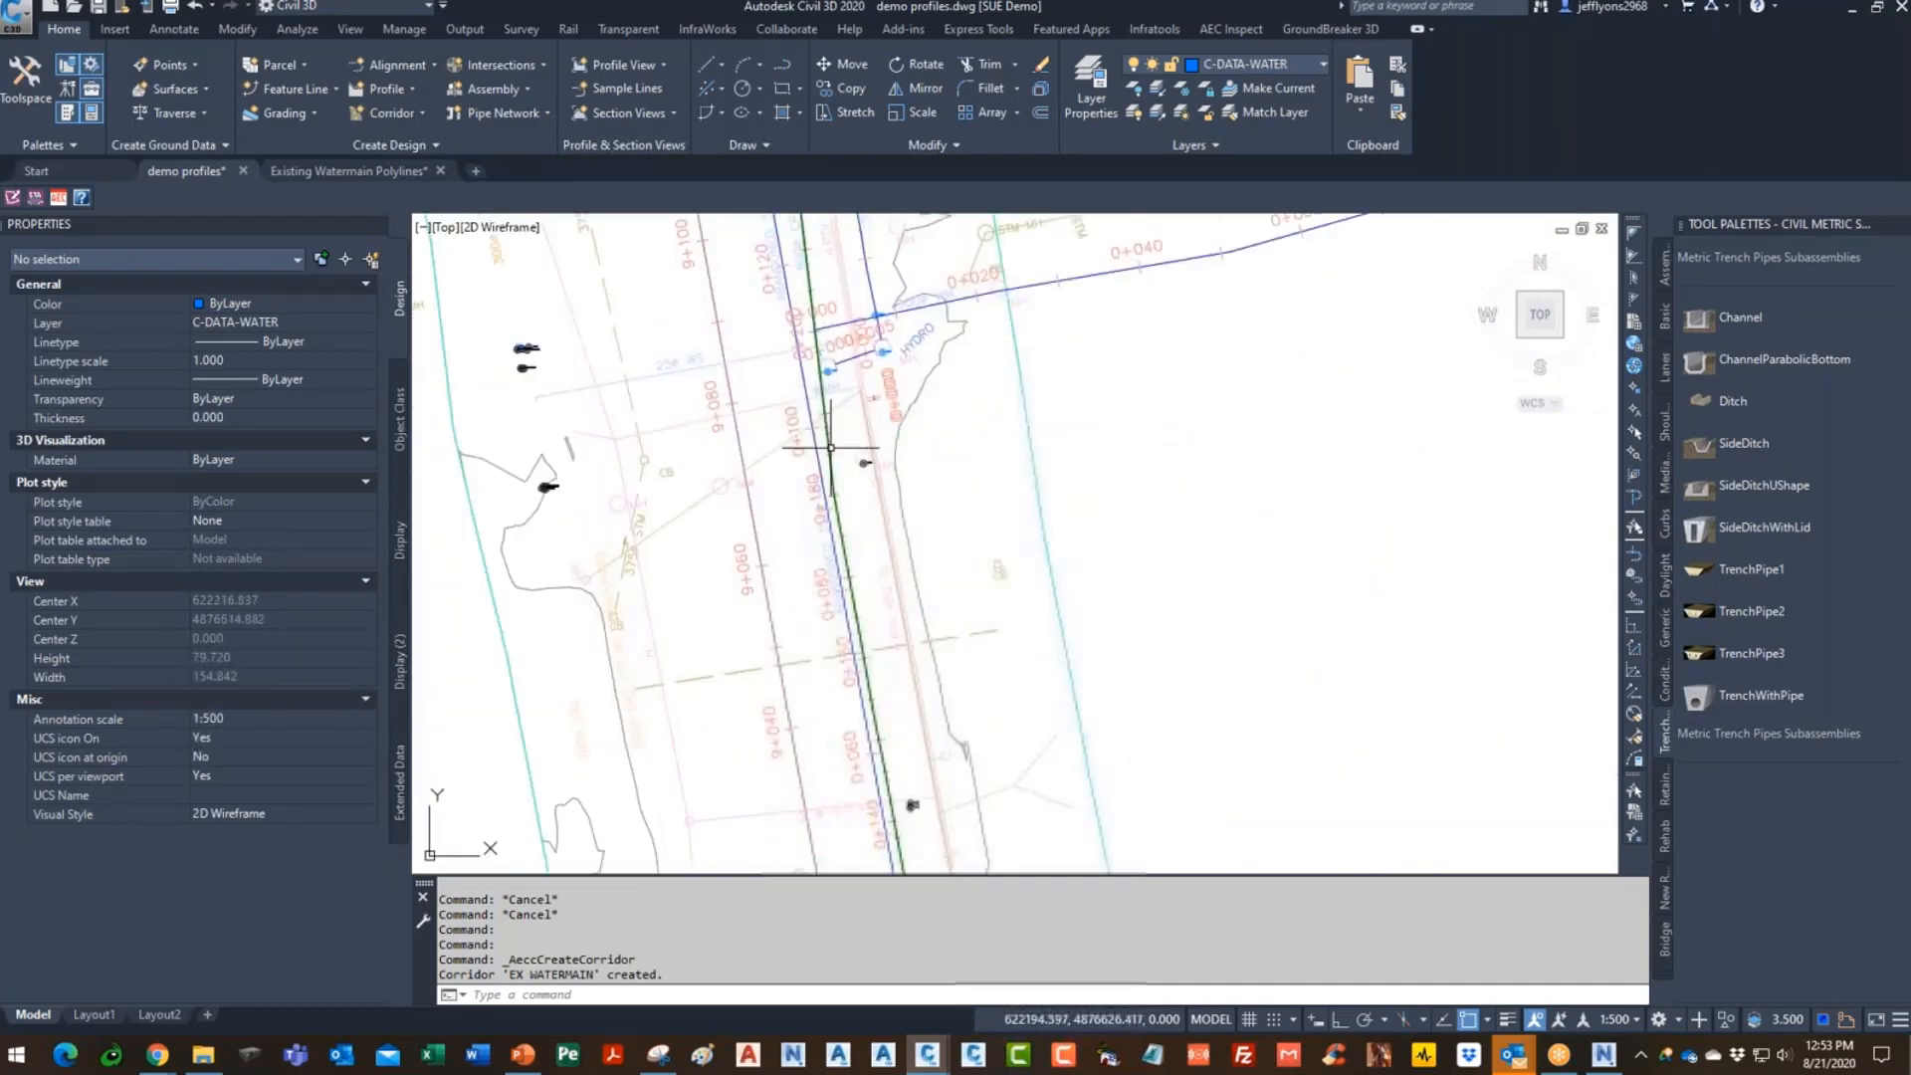
scroll(831, 448, "up", 16)
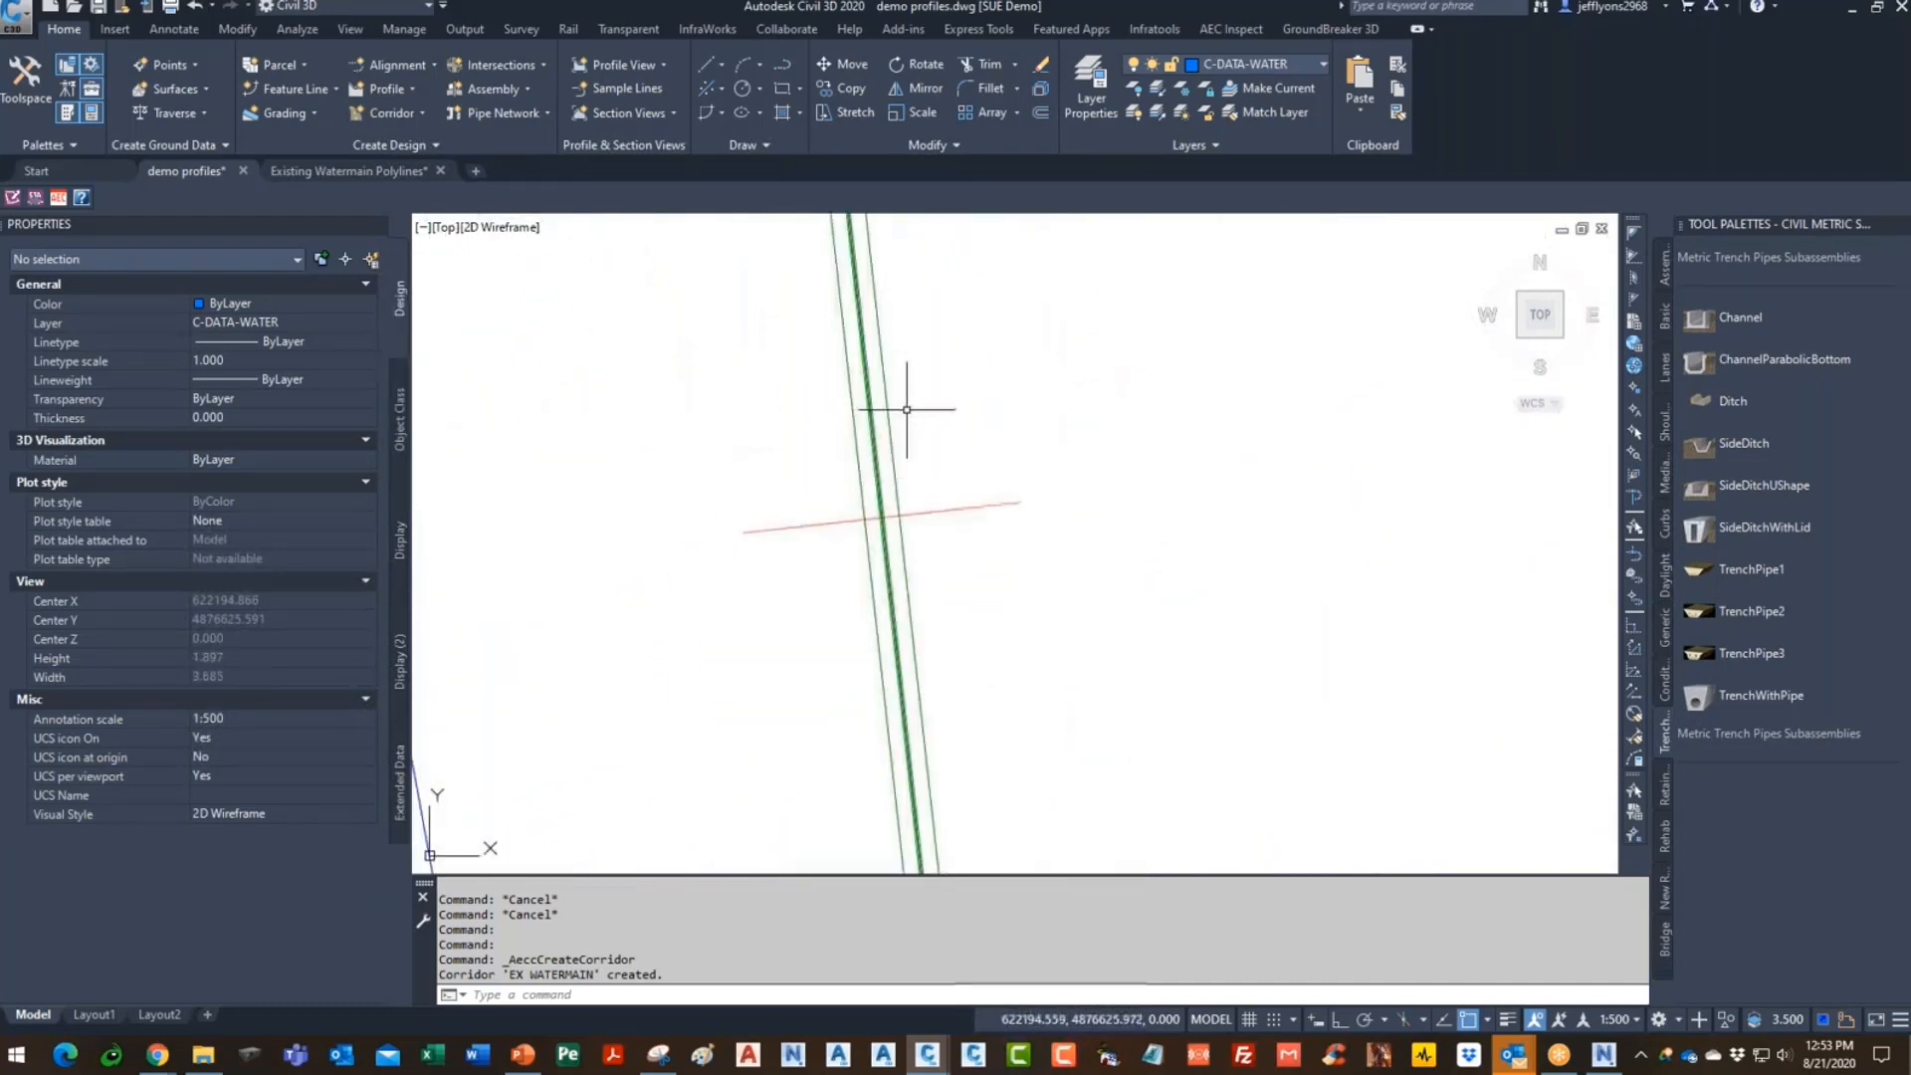
left_click(887, 406)
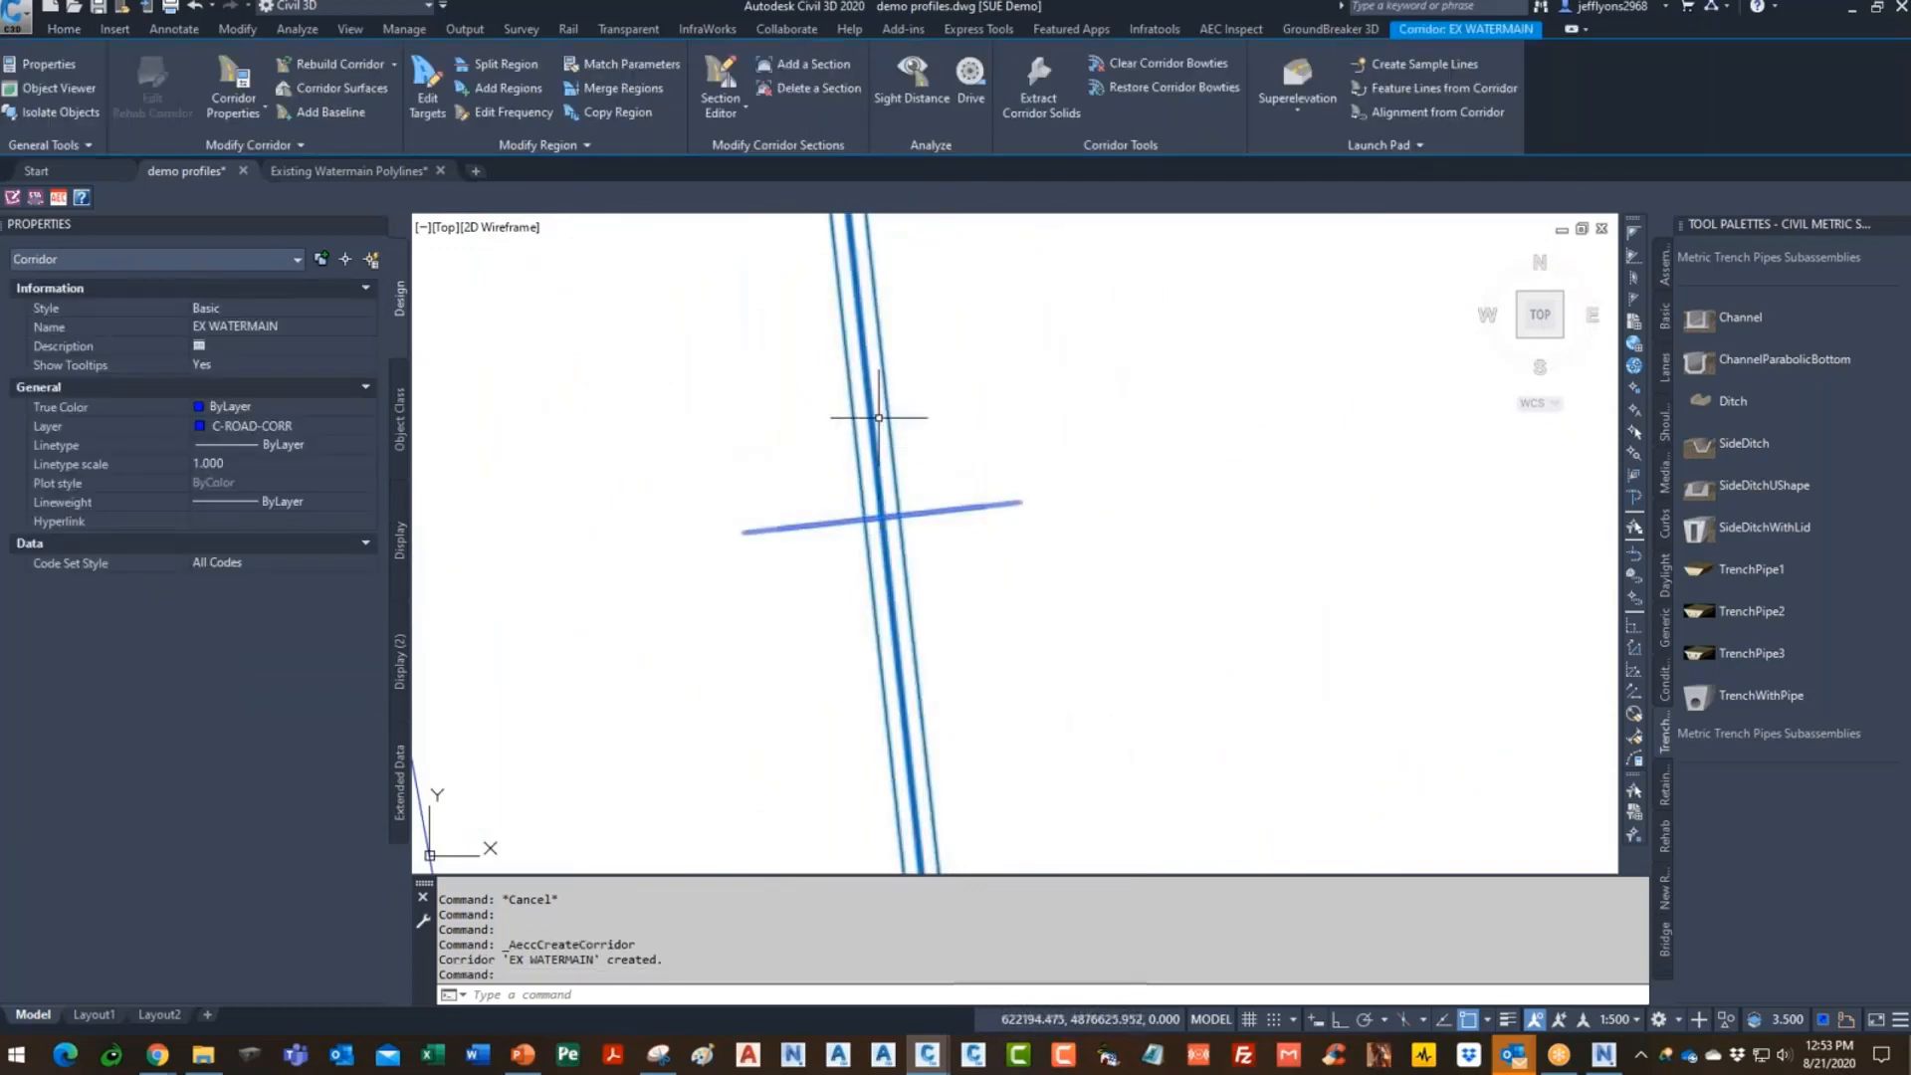
right_click(889, 417)
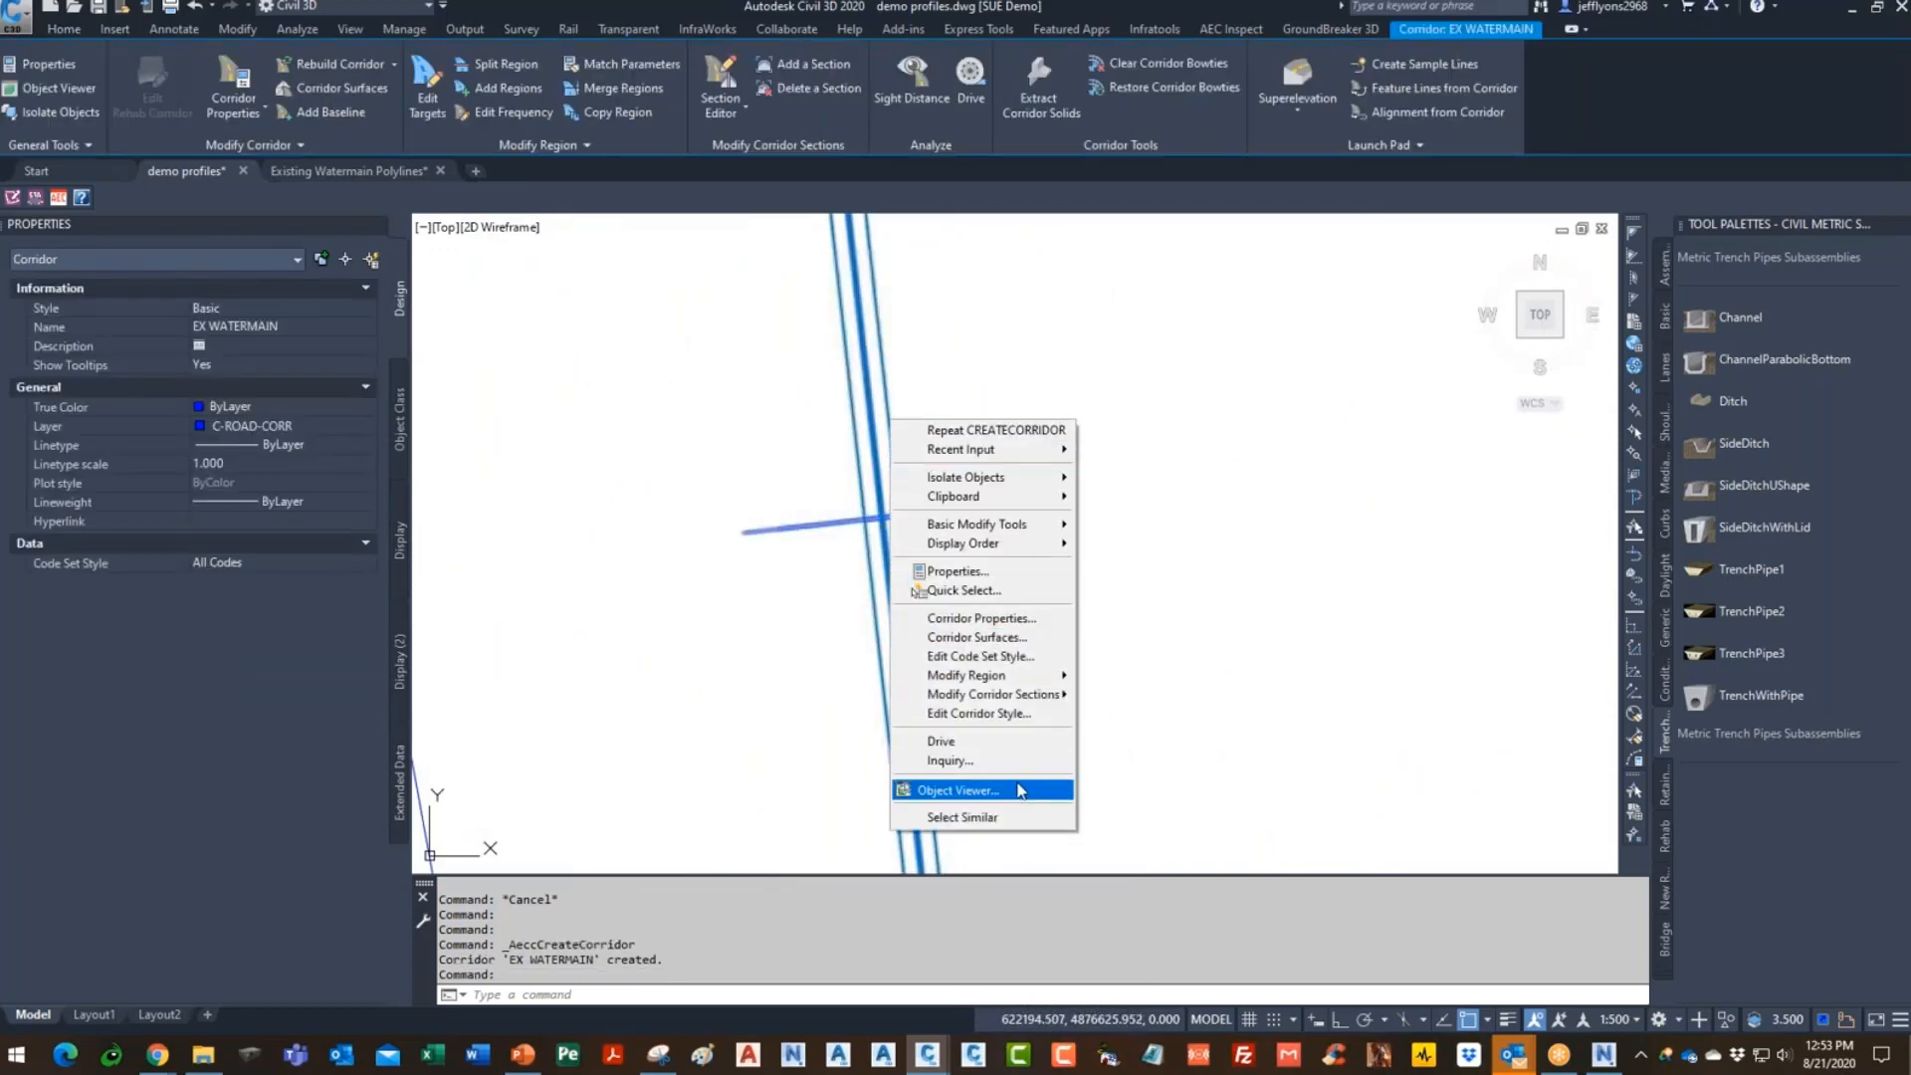
key("Escape")
right_click(893, 429)
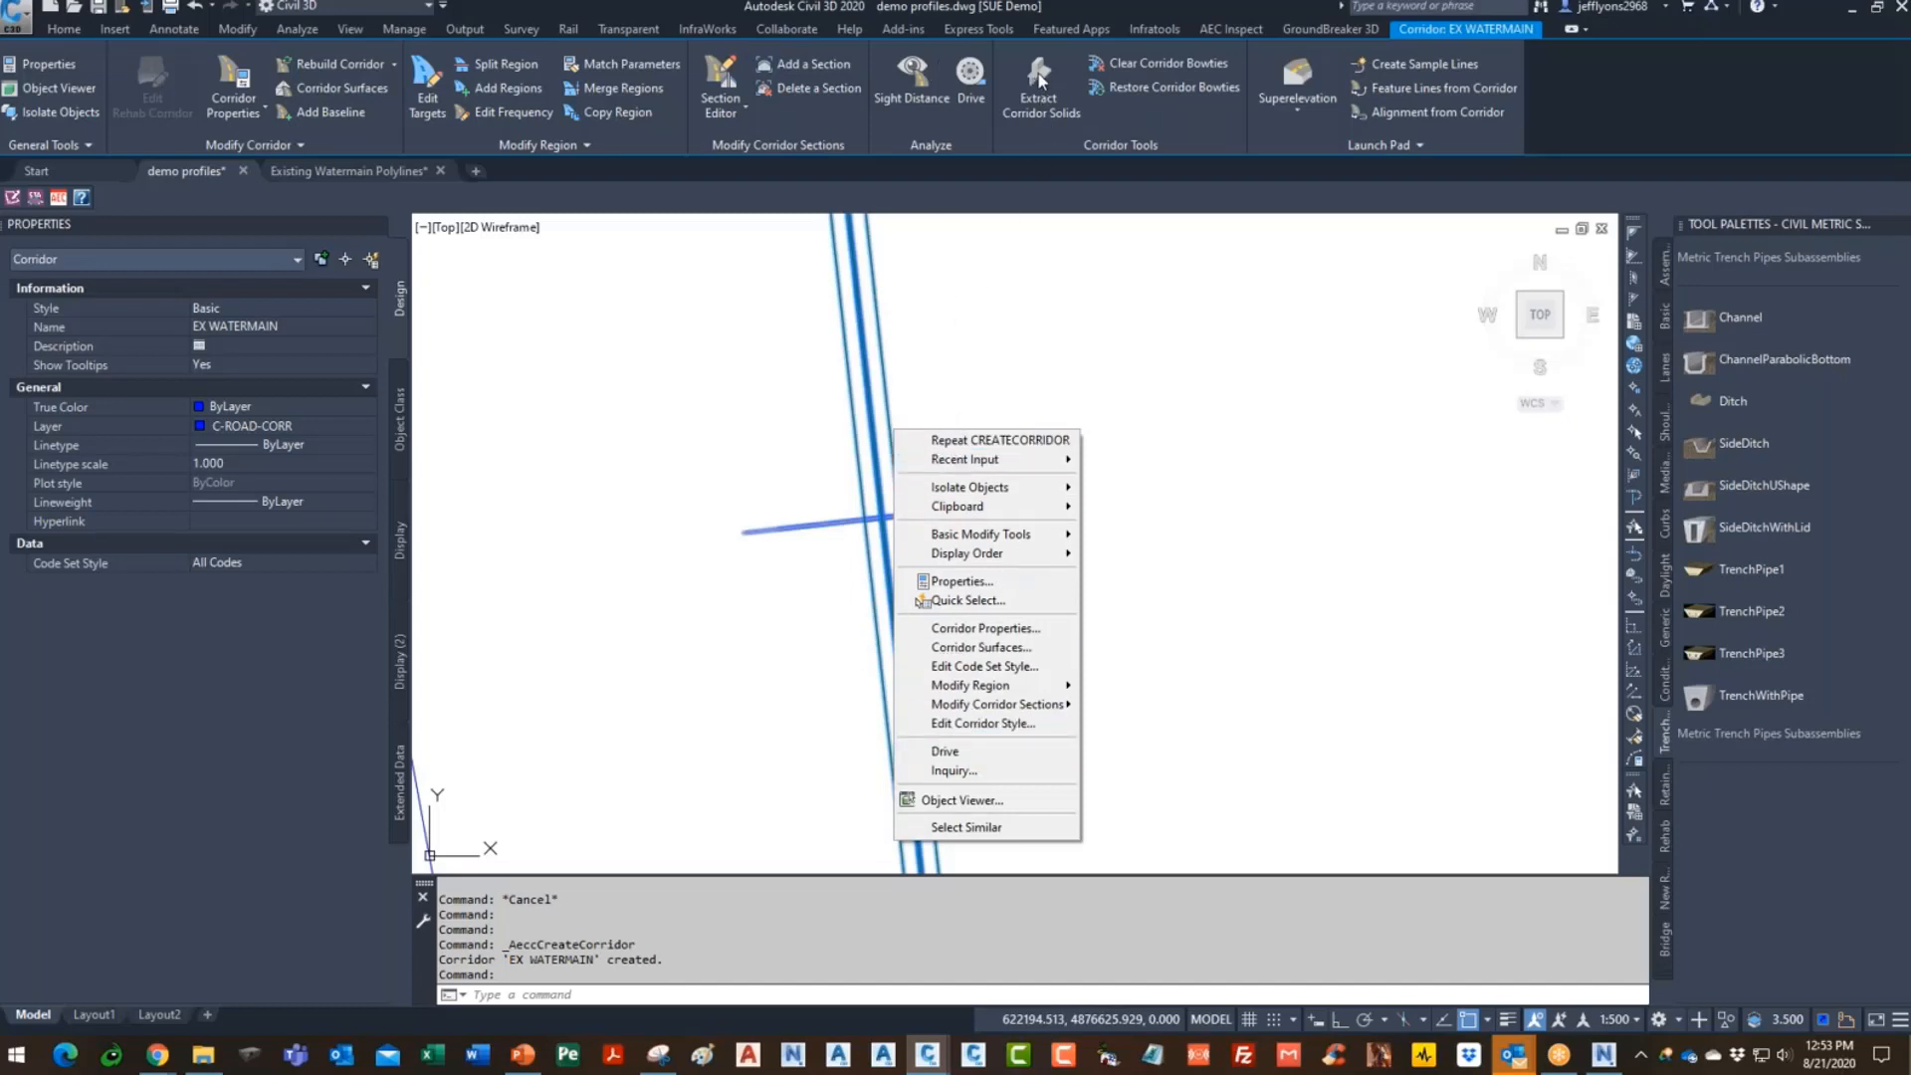
left_click(1040, 80)
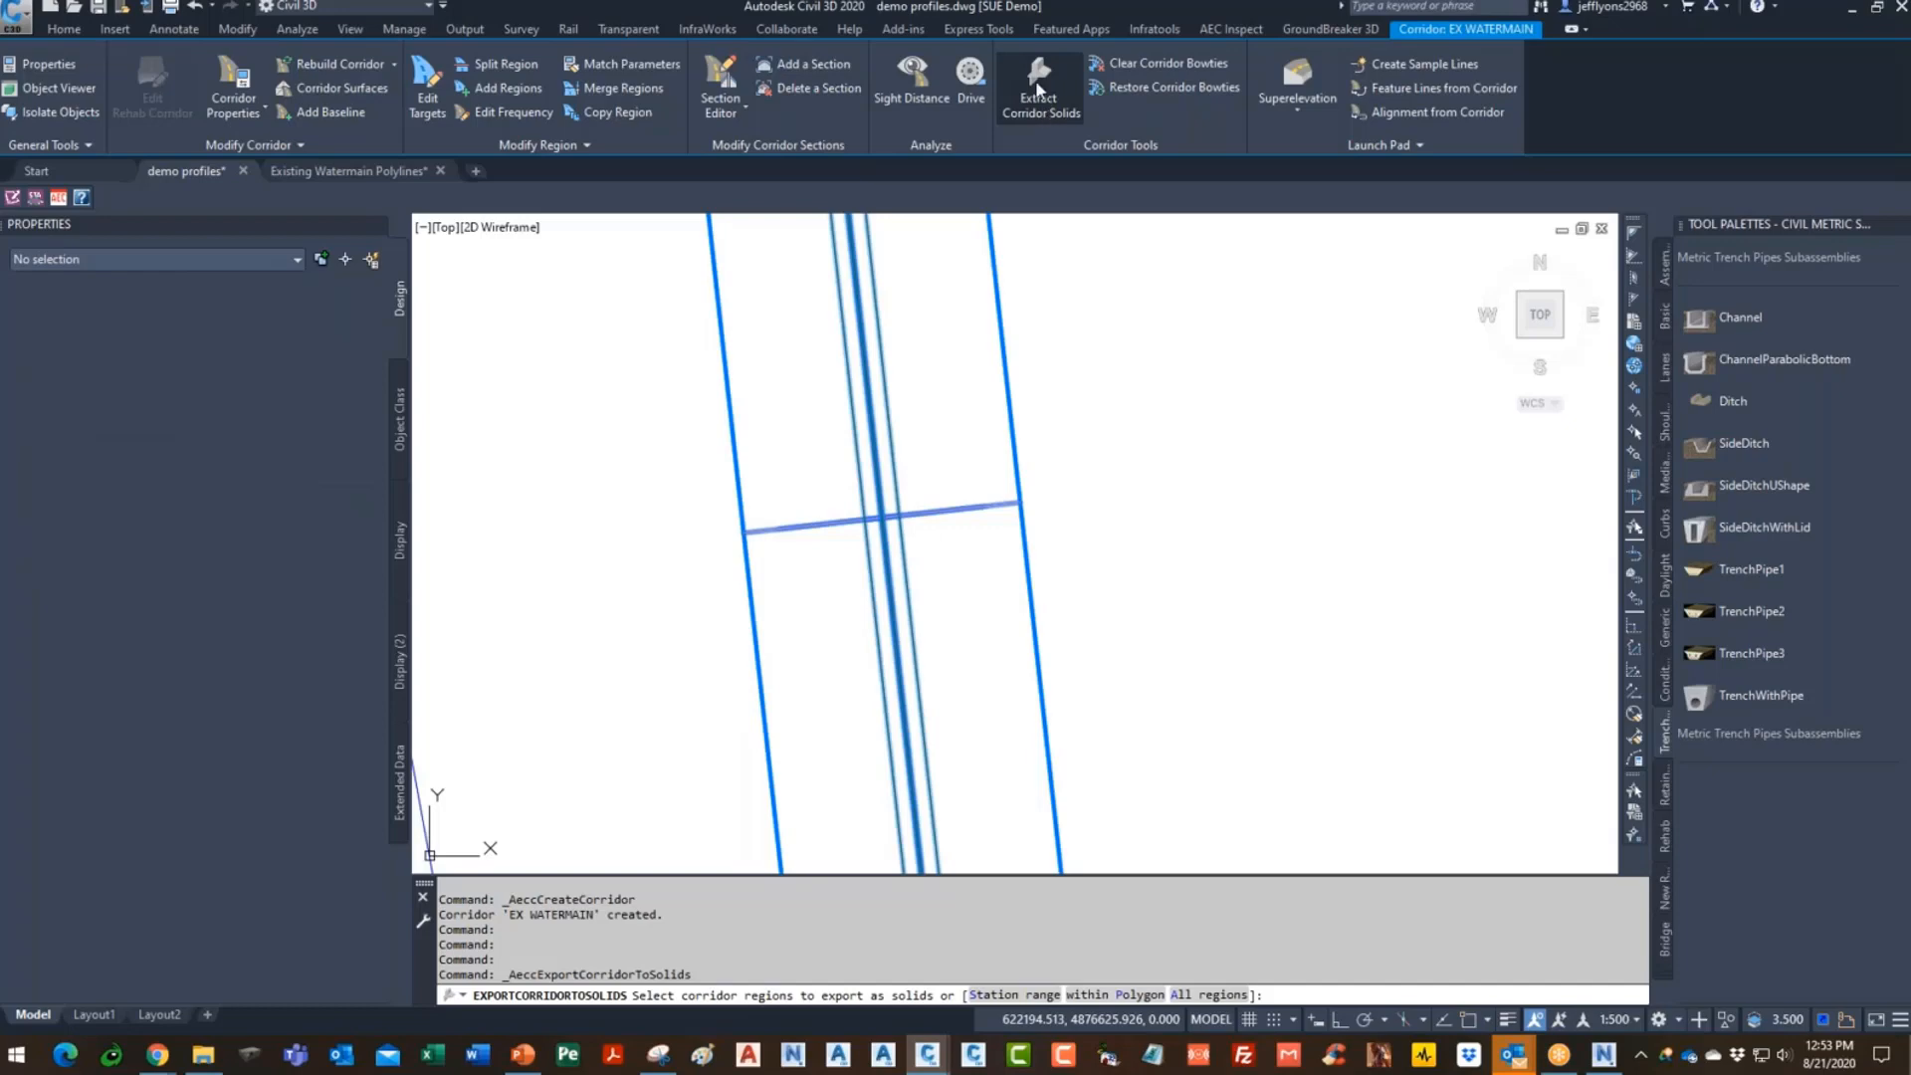
- Extract all EX WATERMAIN corridor regions as 3D solids into the current drawing
left_click(1038, 88)
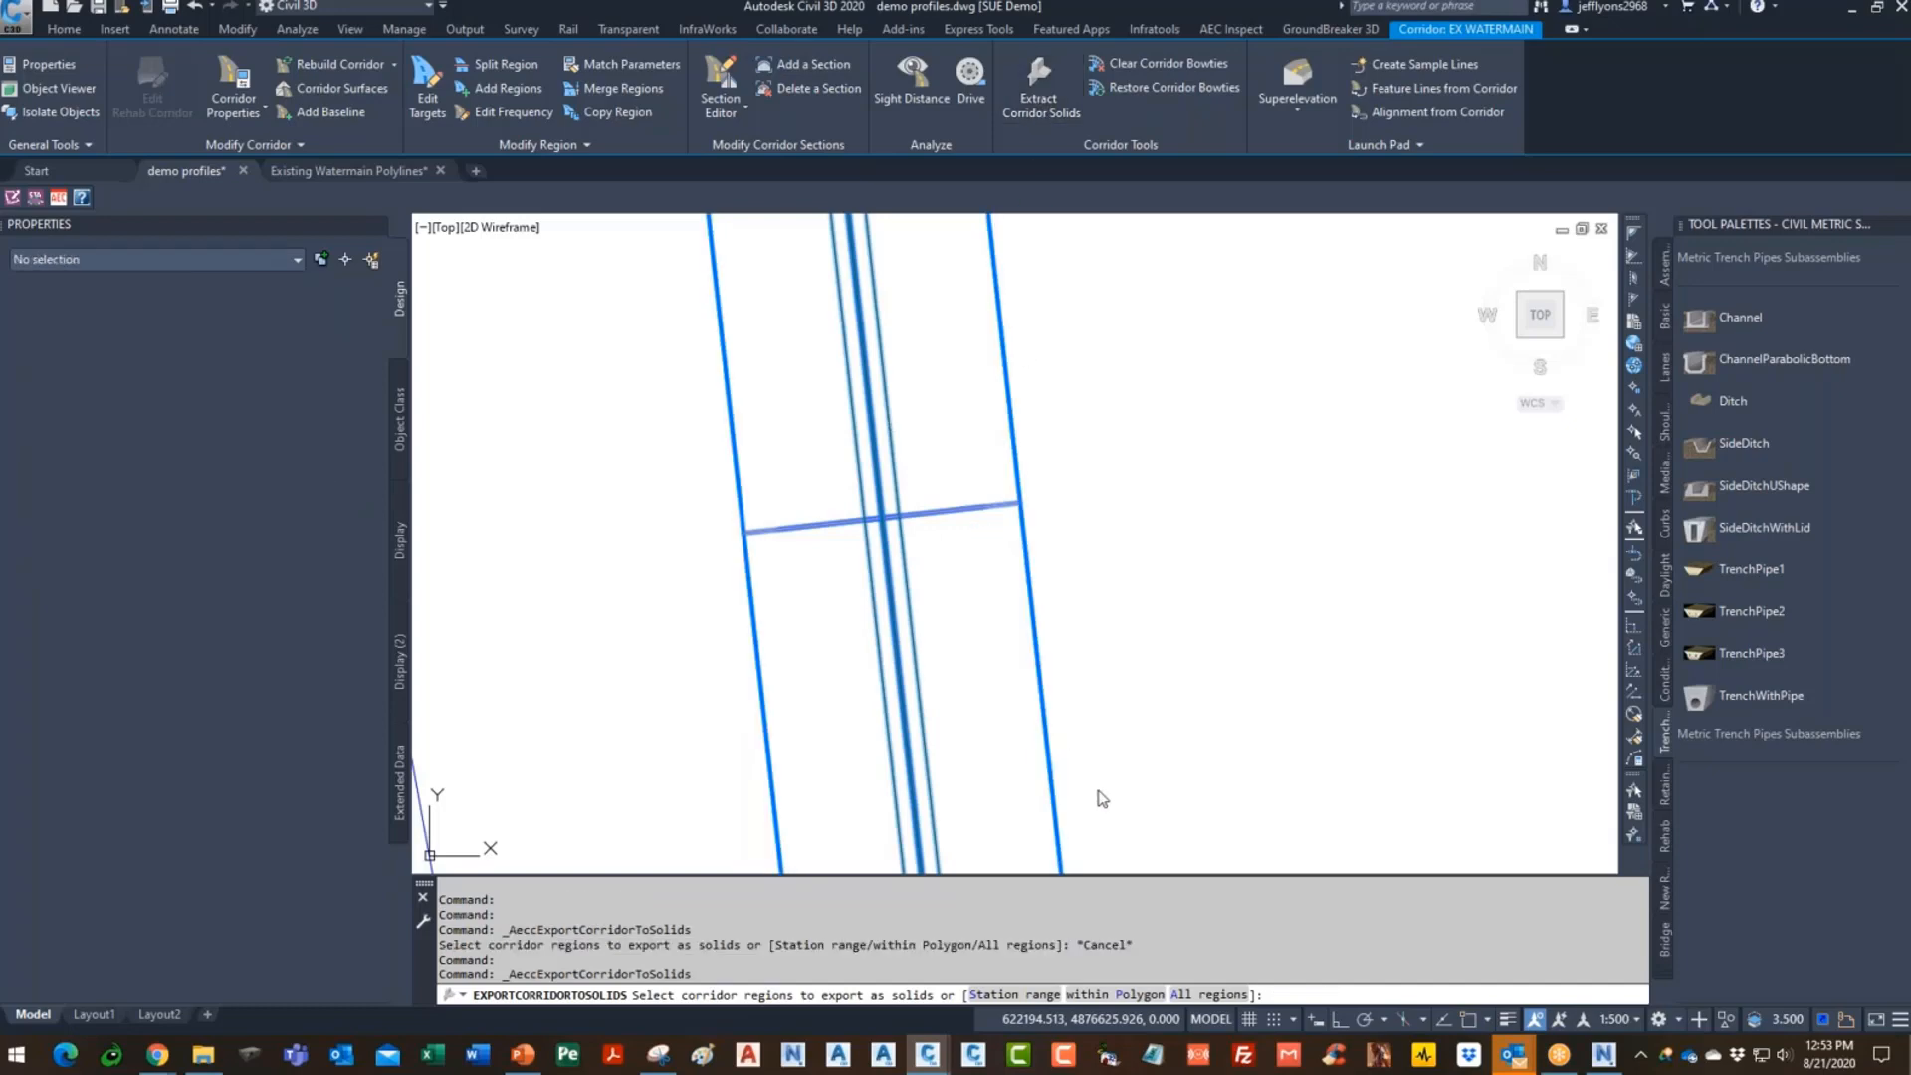
key("alt")
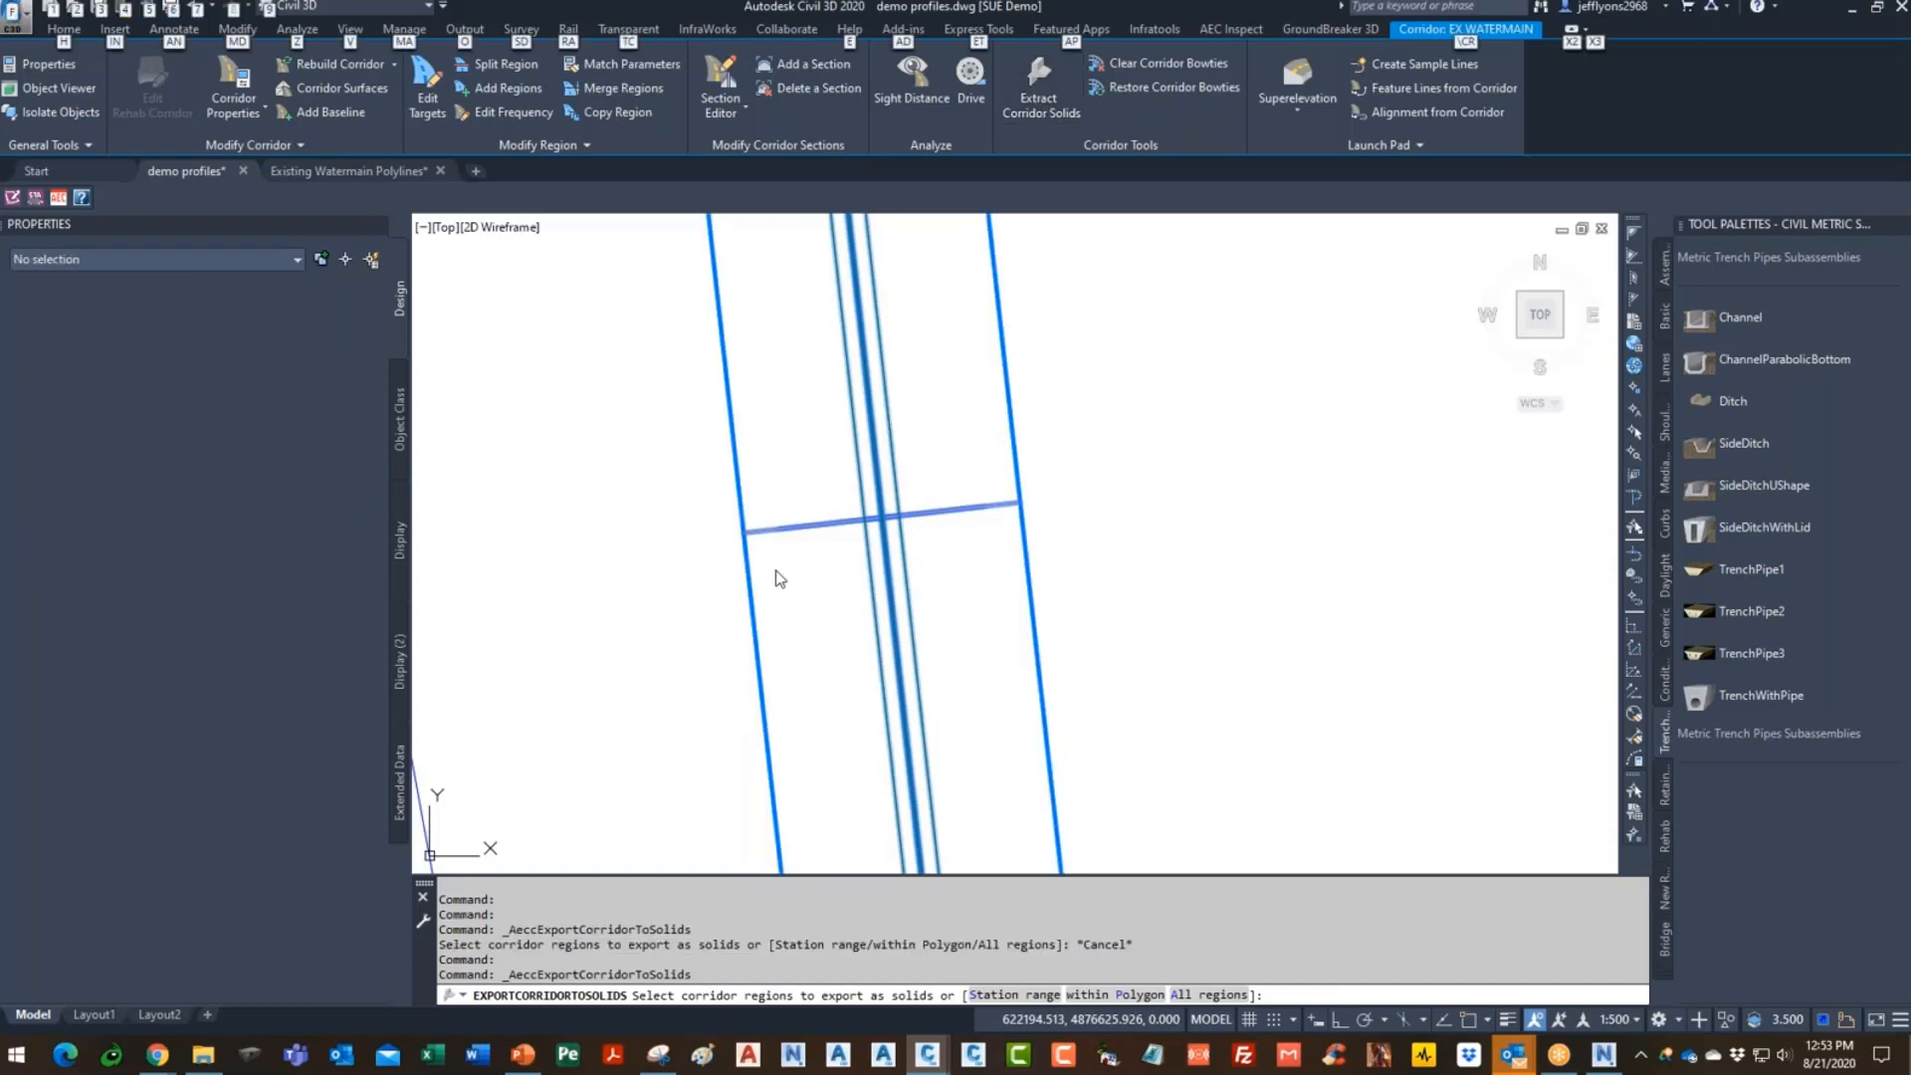
left_click(1386, 995)
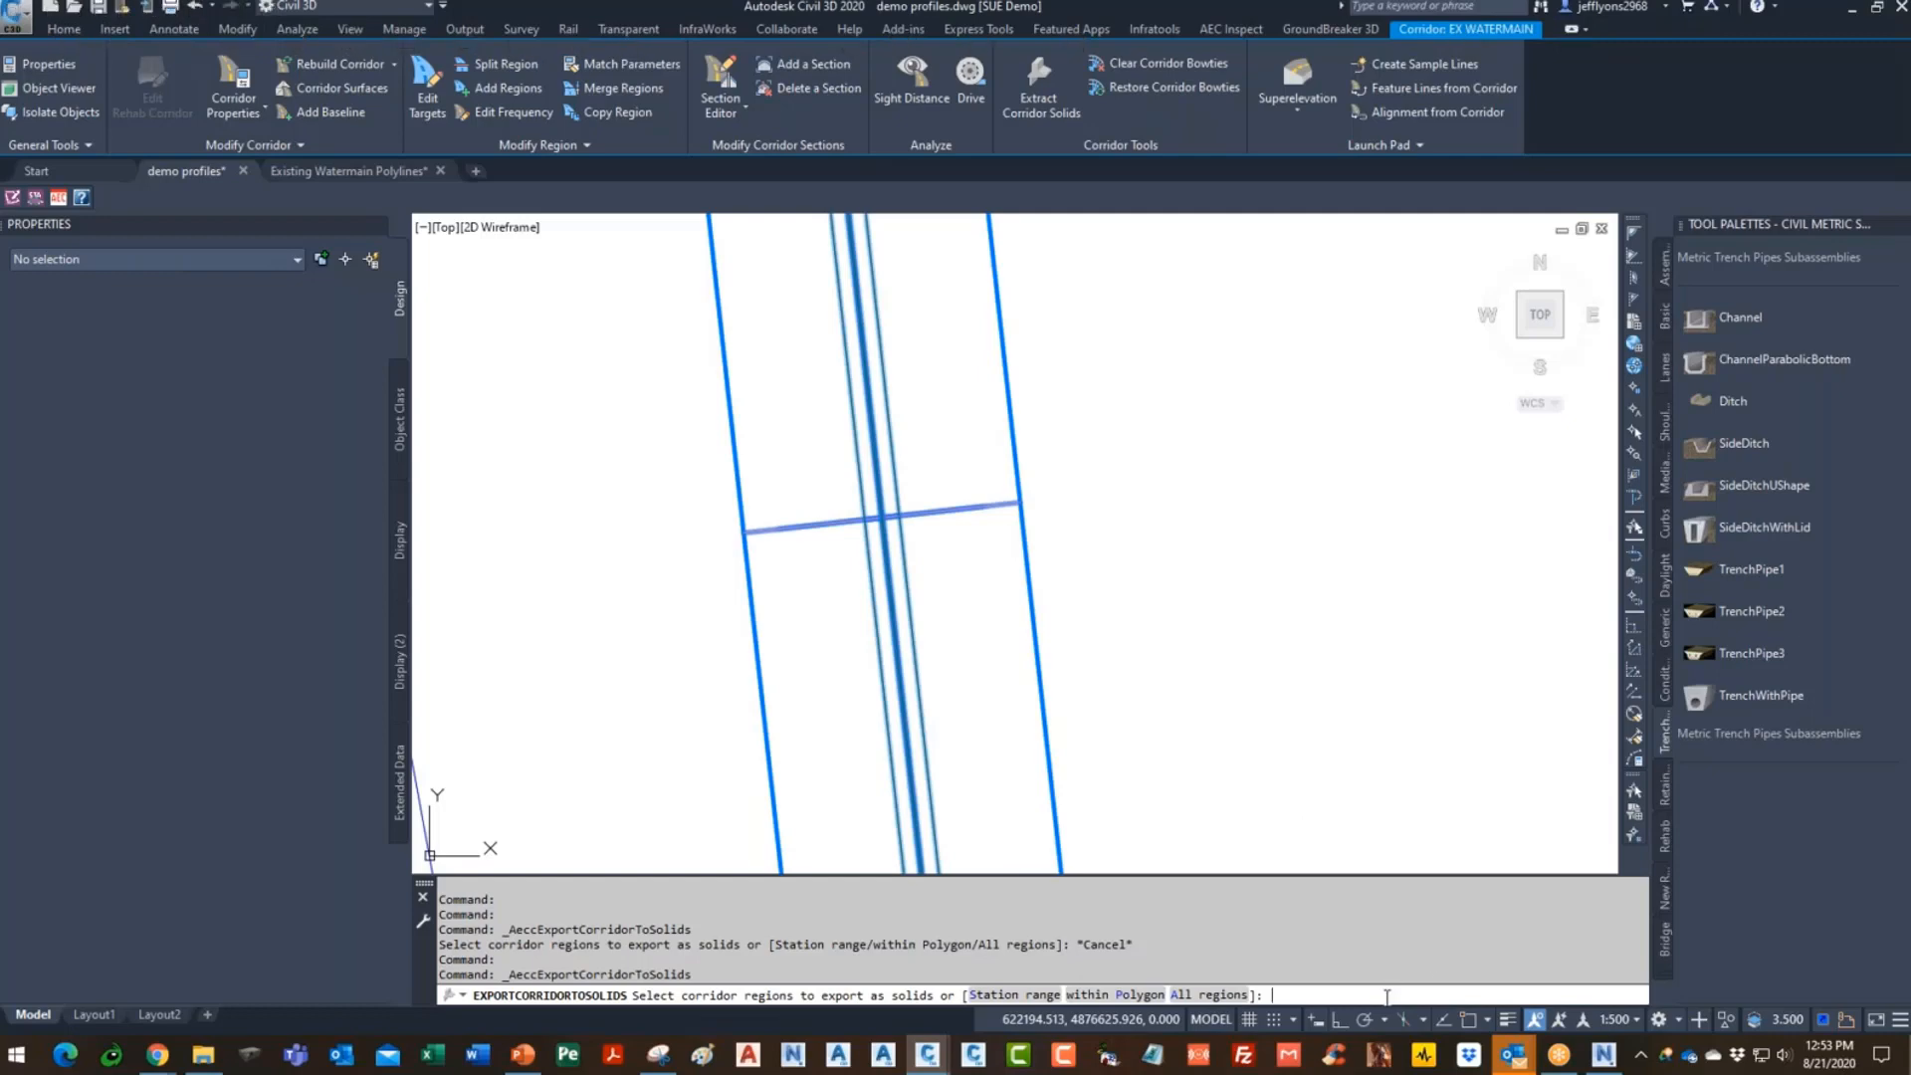
key("Return")
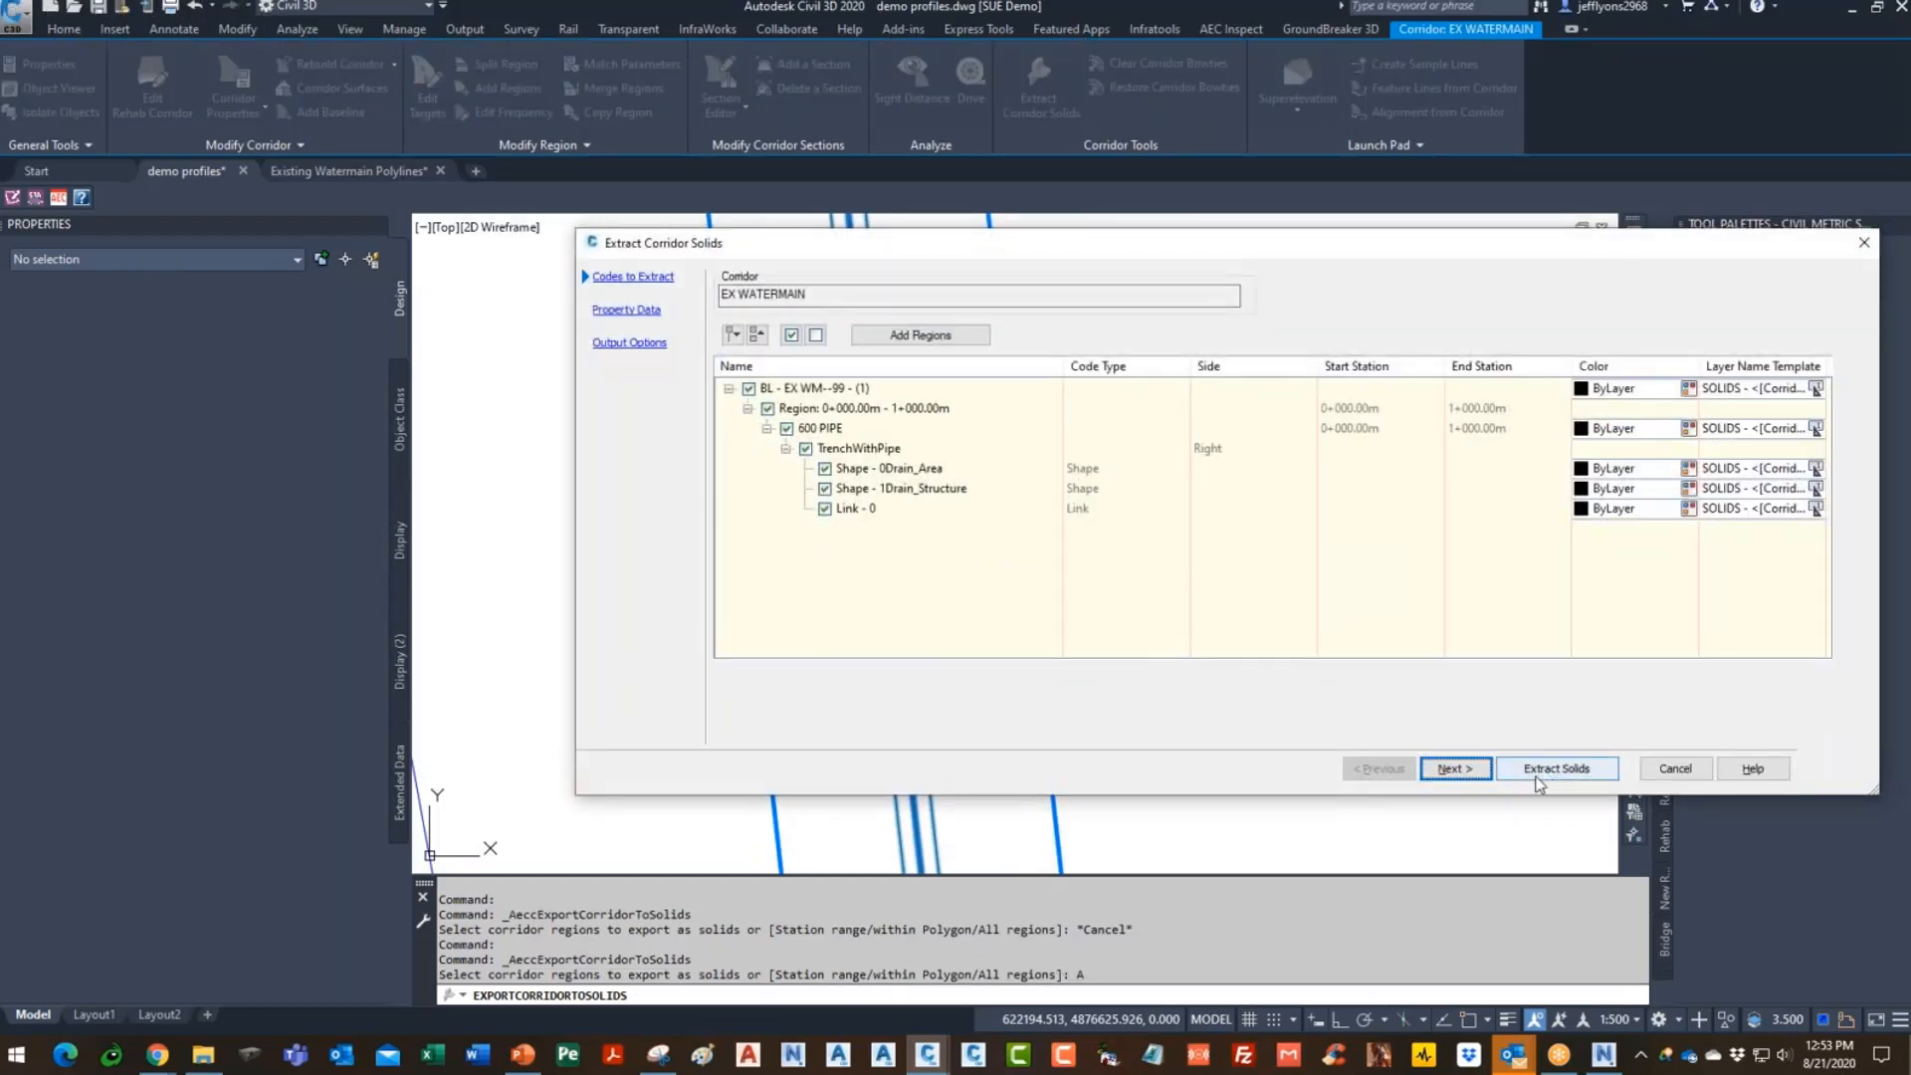
left_click(1453, 769)
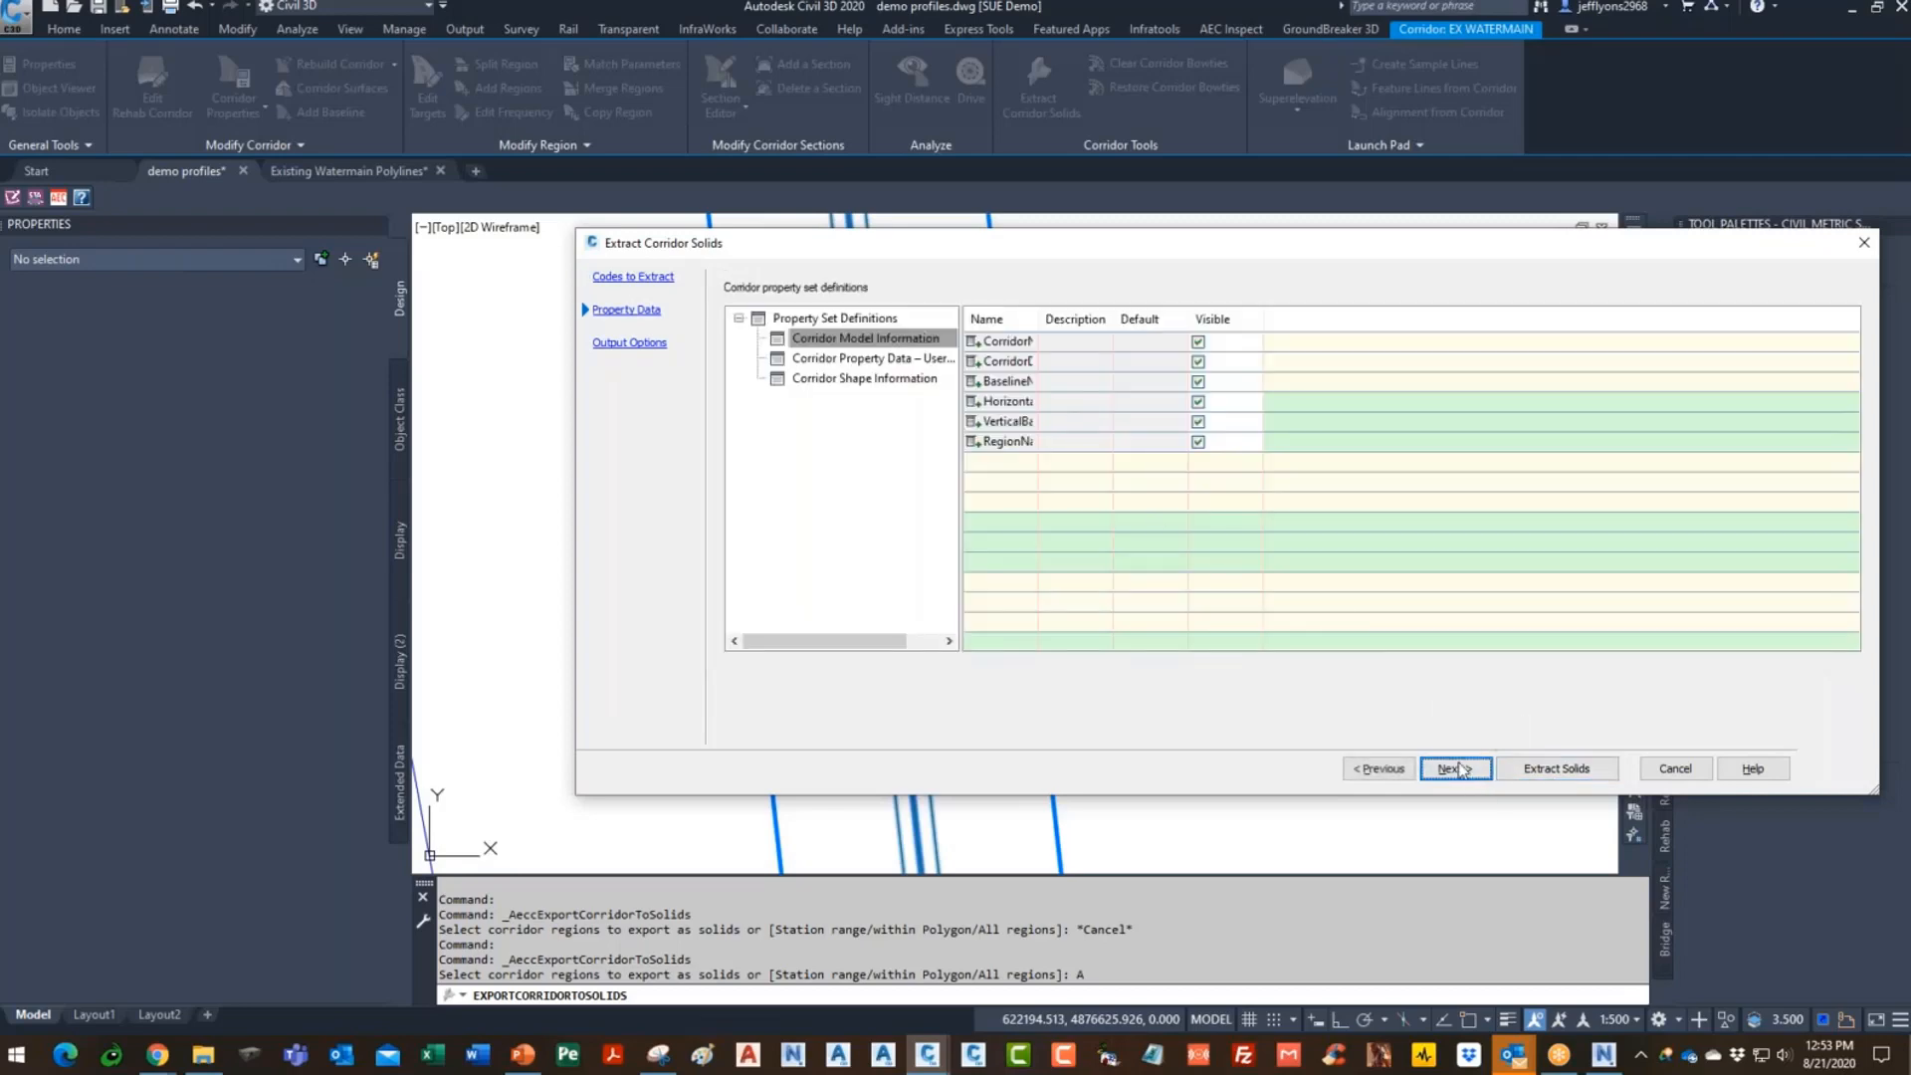
left_click(1457, 770)
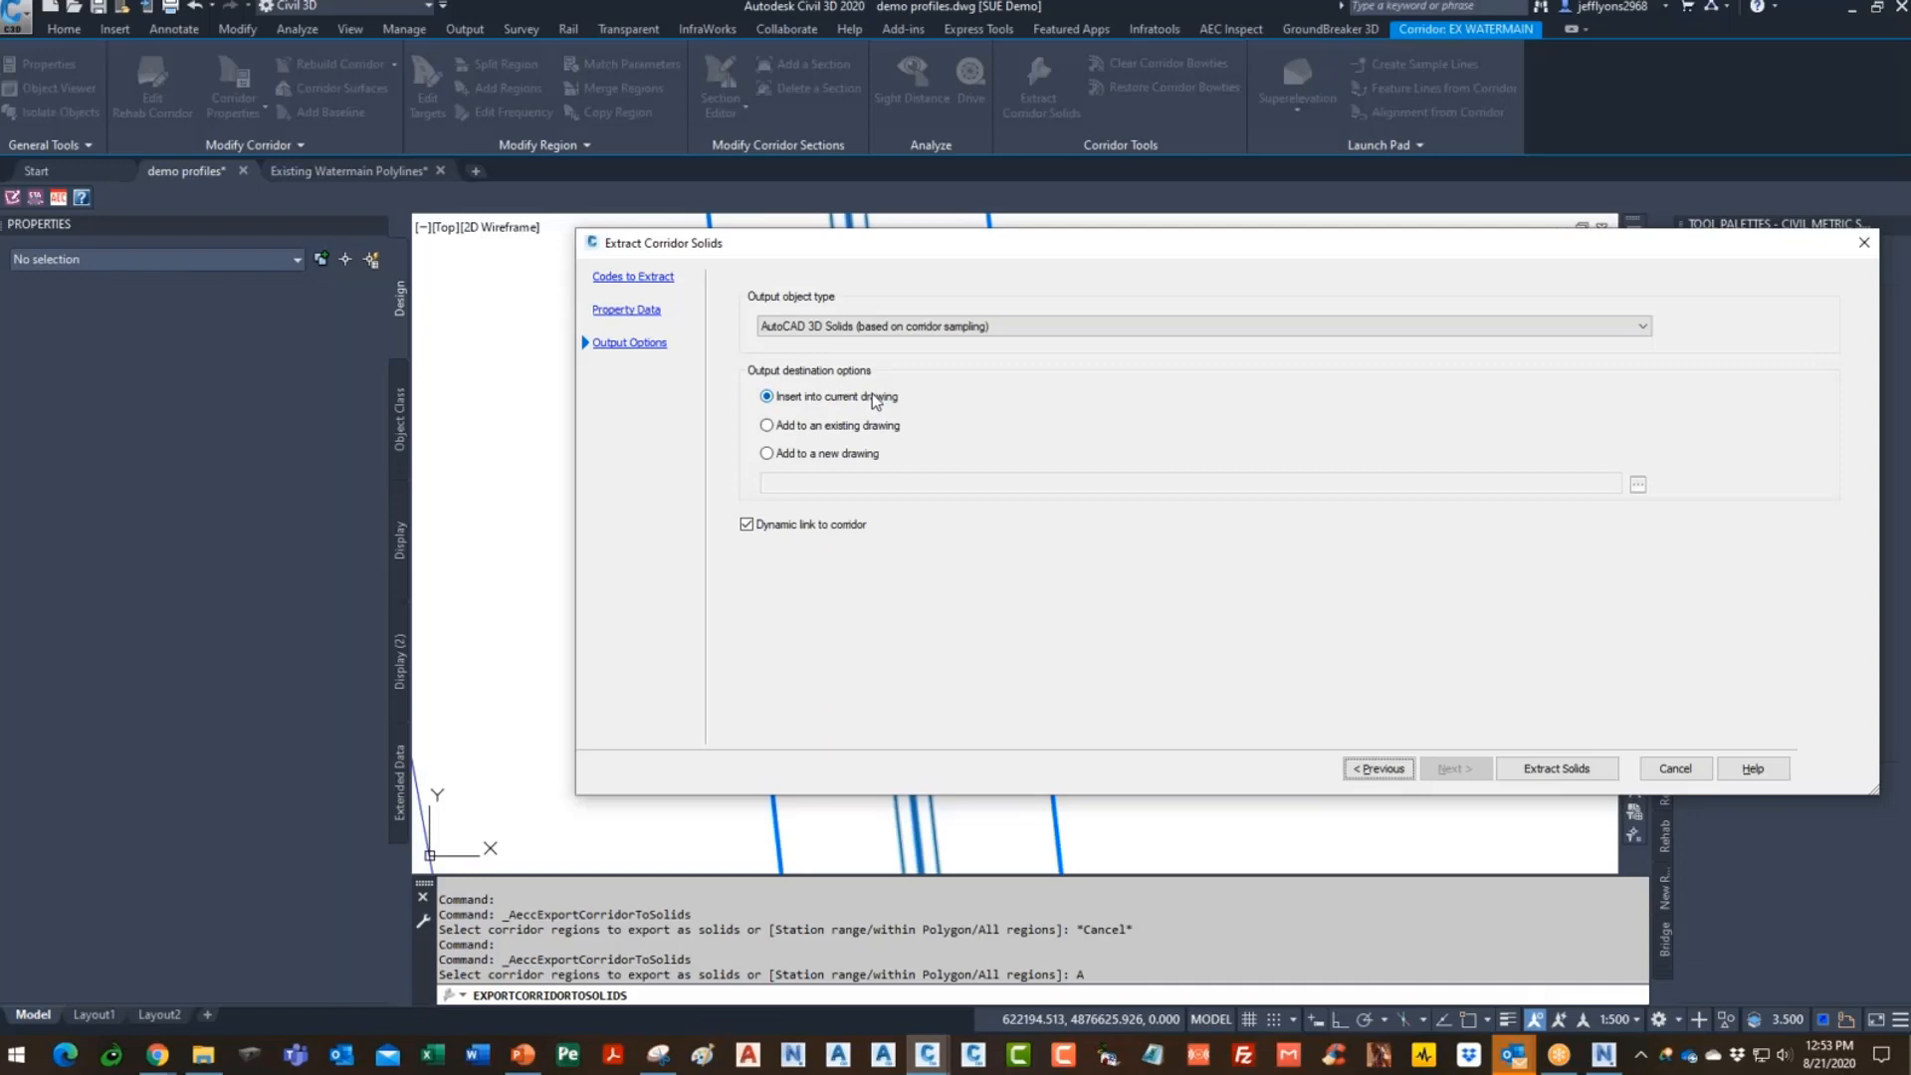
left_click(1588, 768)
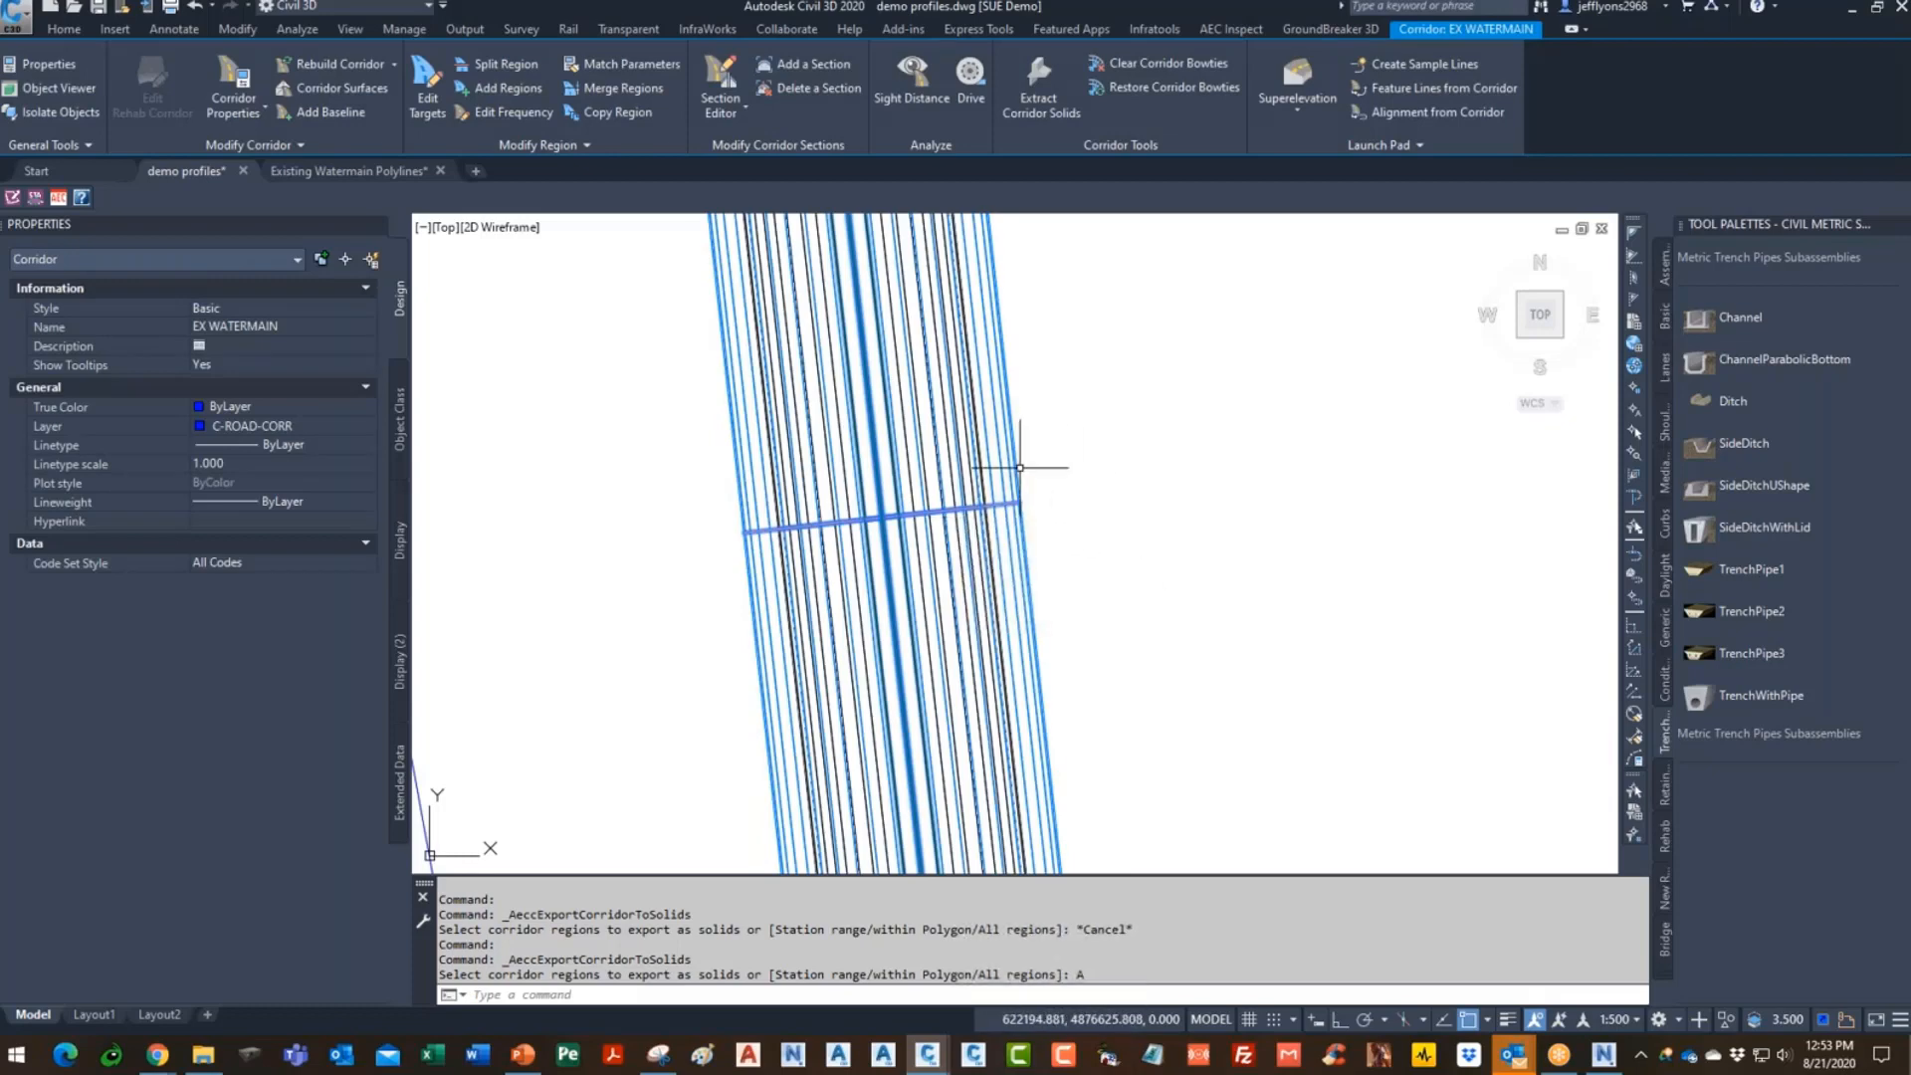
- Isolate the C-DATA-WATER layer by picking the water line, then zoom out
left_click(68, 33)
left_click(1156, 88)
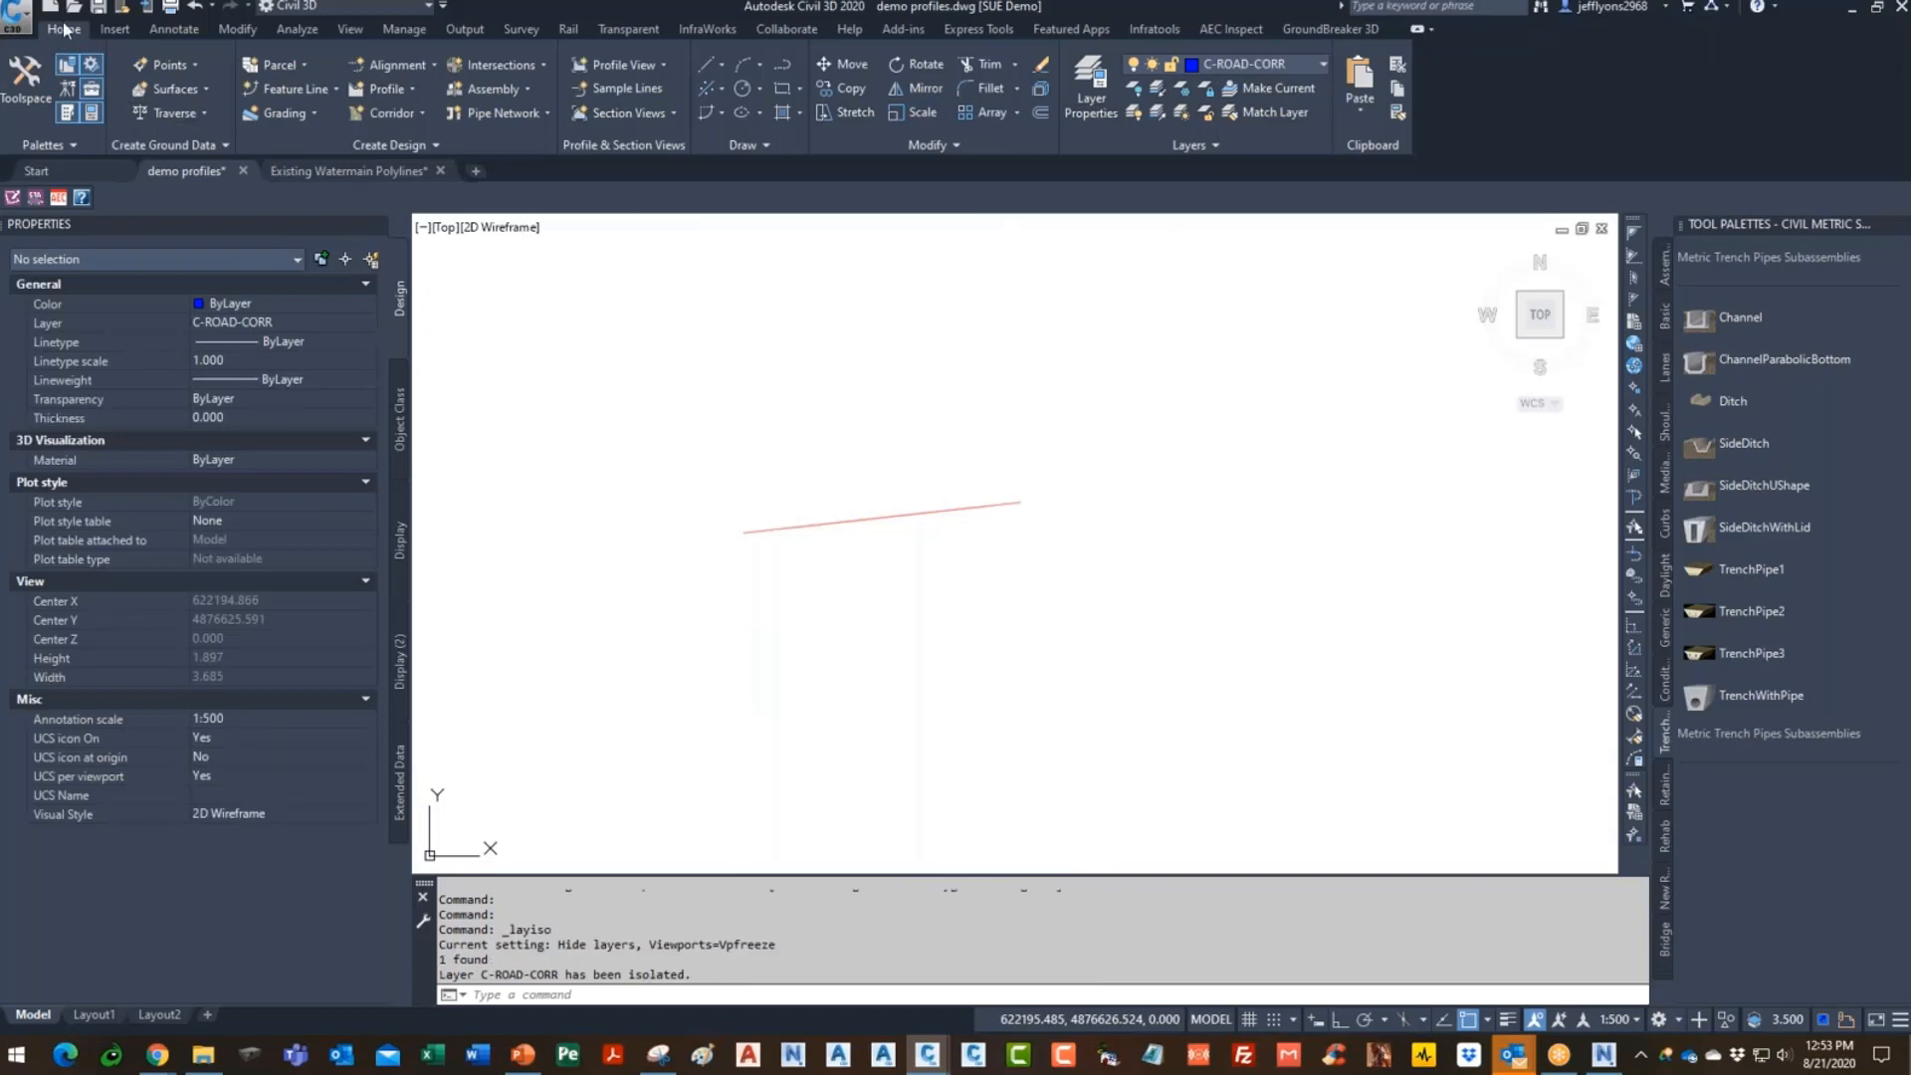
left_click(194, 7)
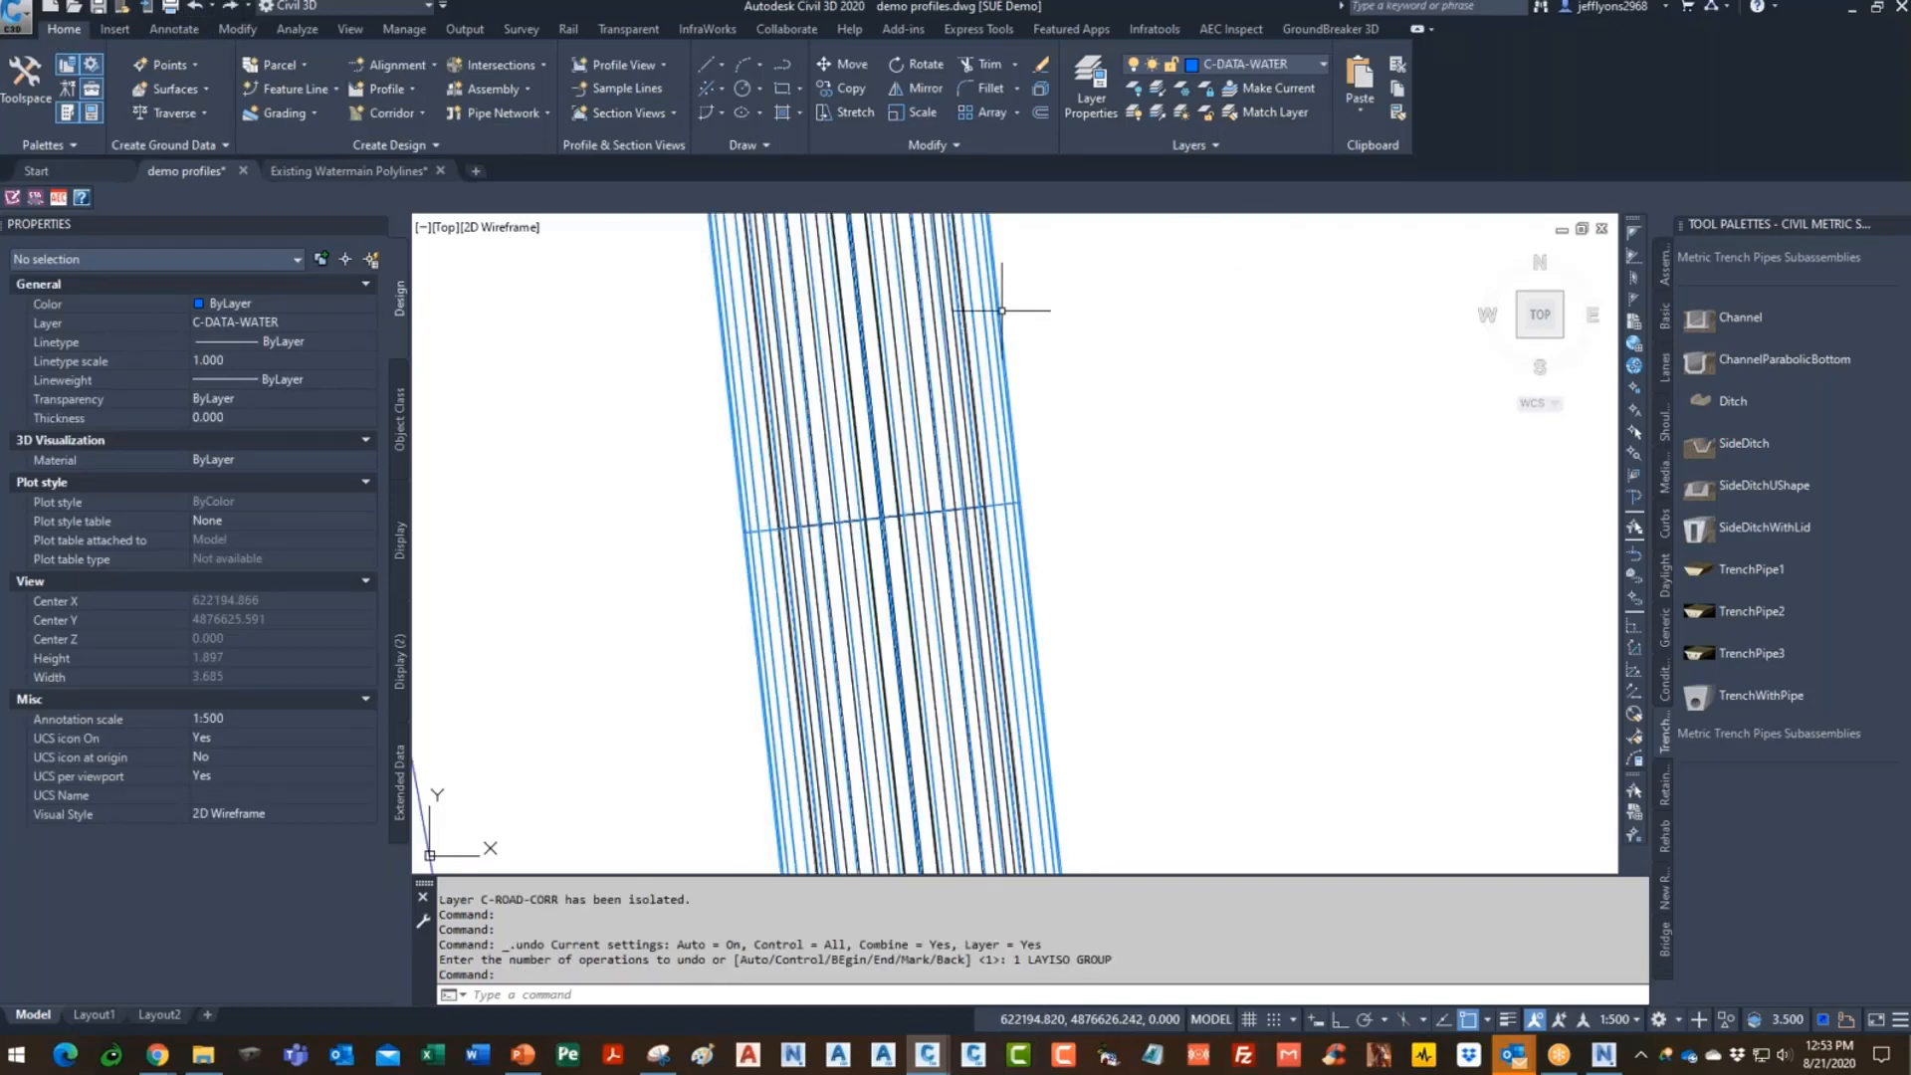
left_click(1156, 88)
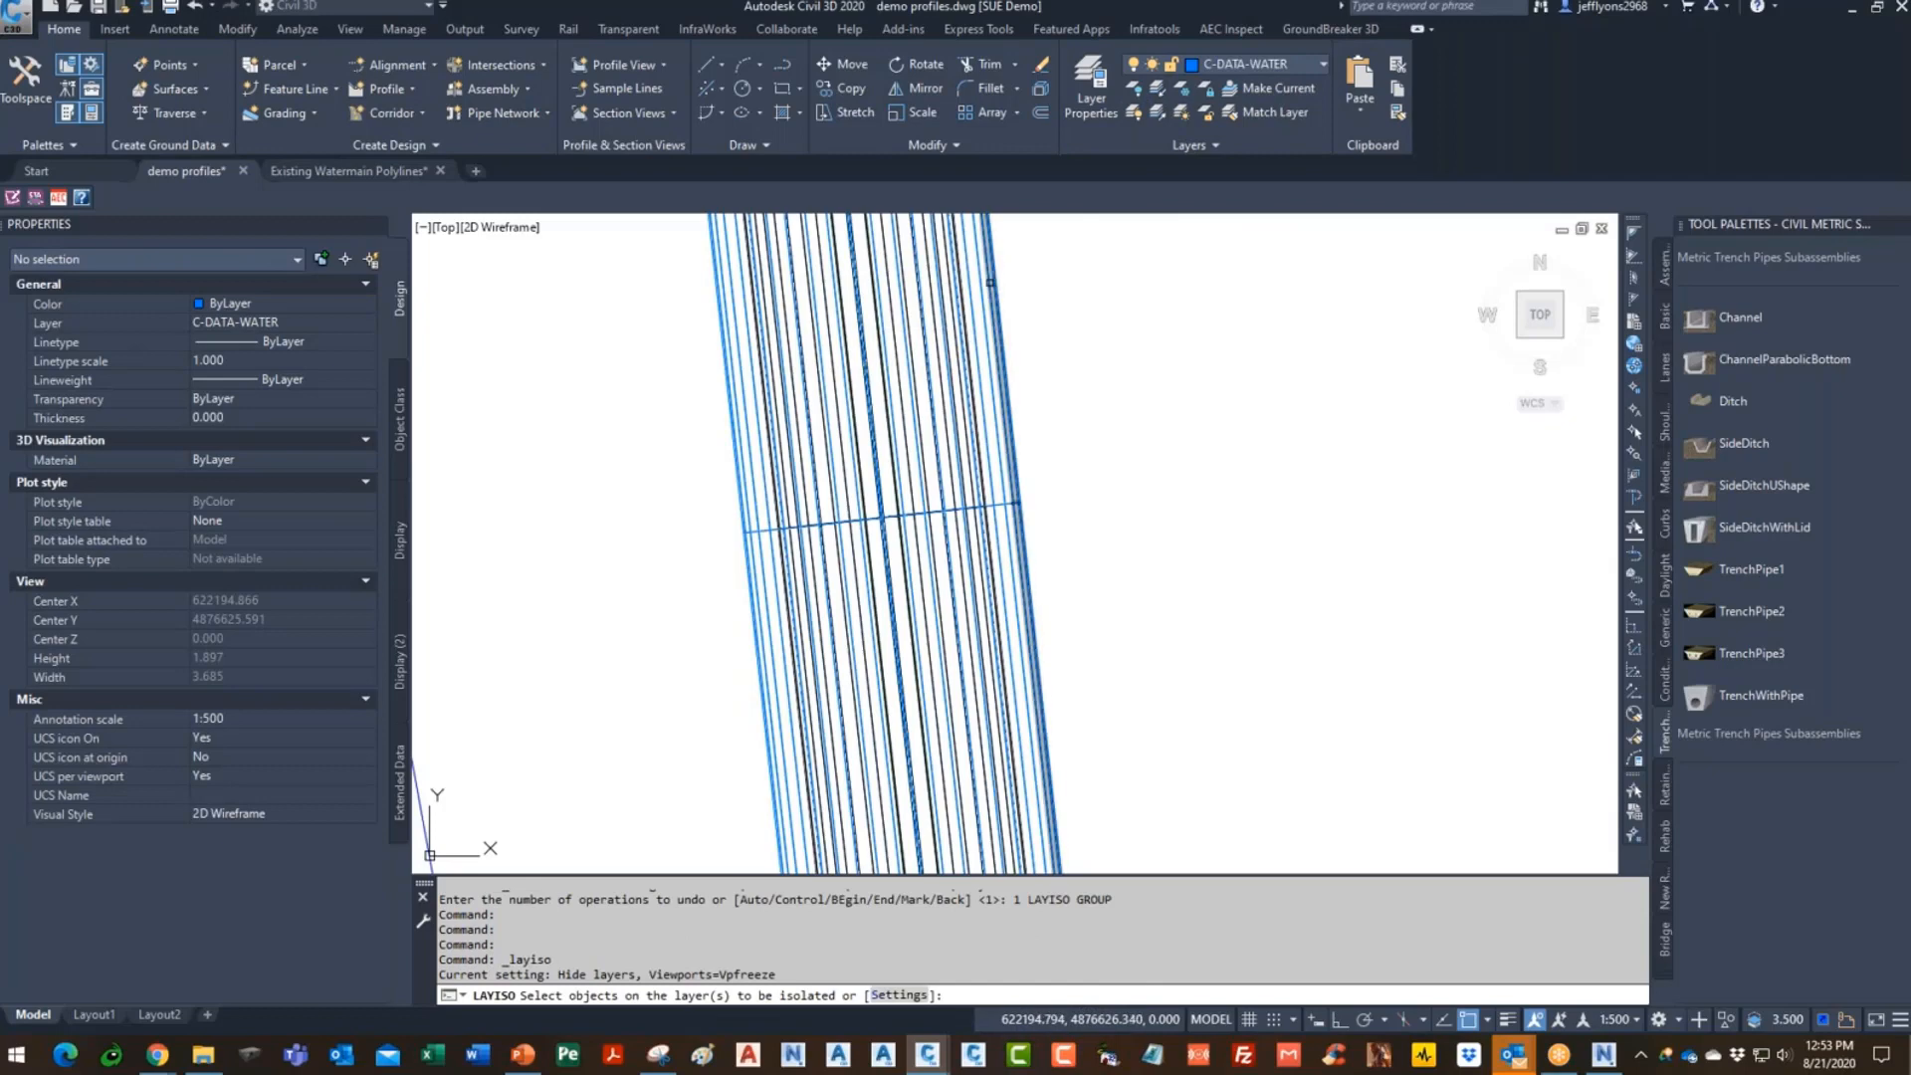
left_click(991, 283)
key("Return")
scroll(1082, 438, "down", 6)
scroll(1042, 484, "down", 6)
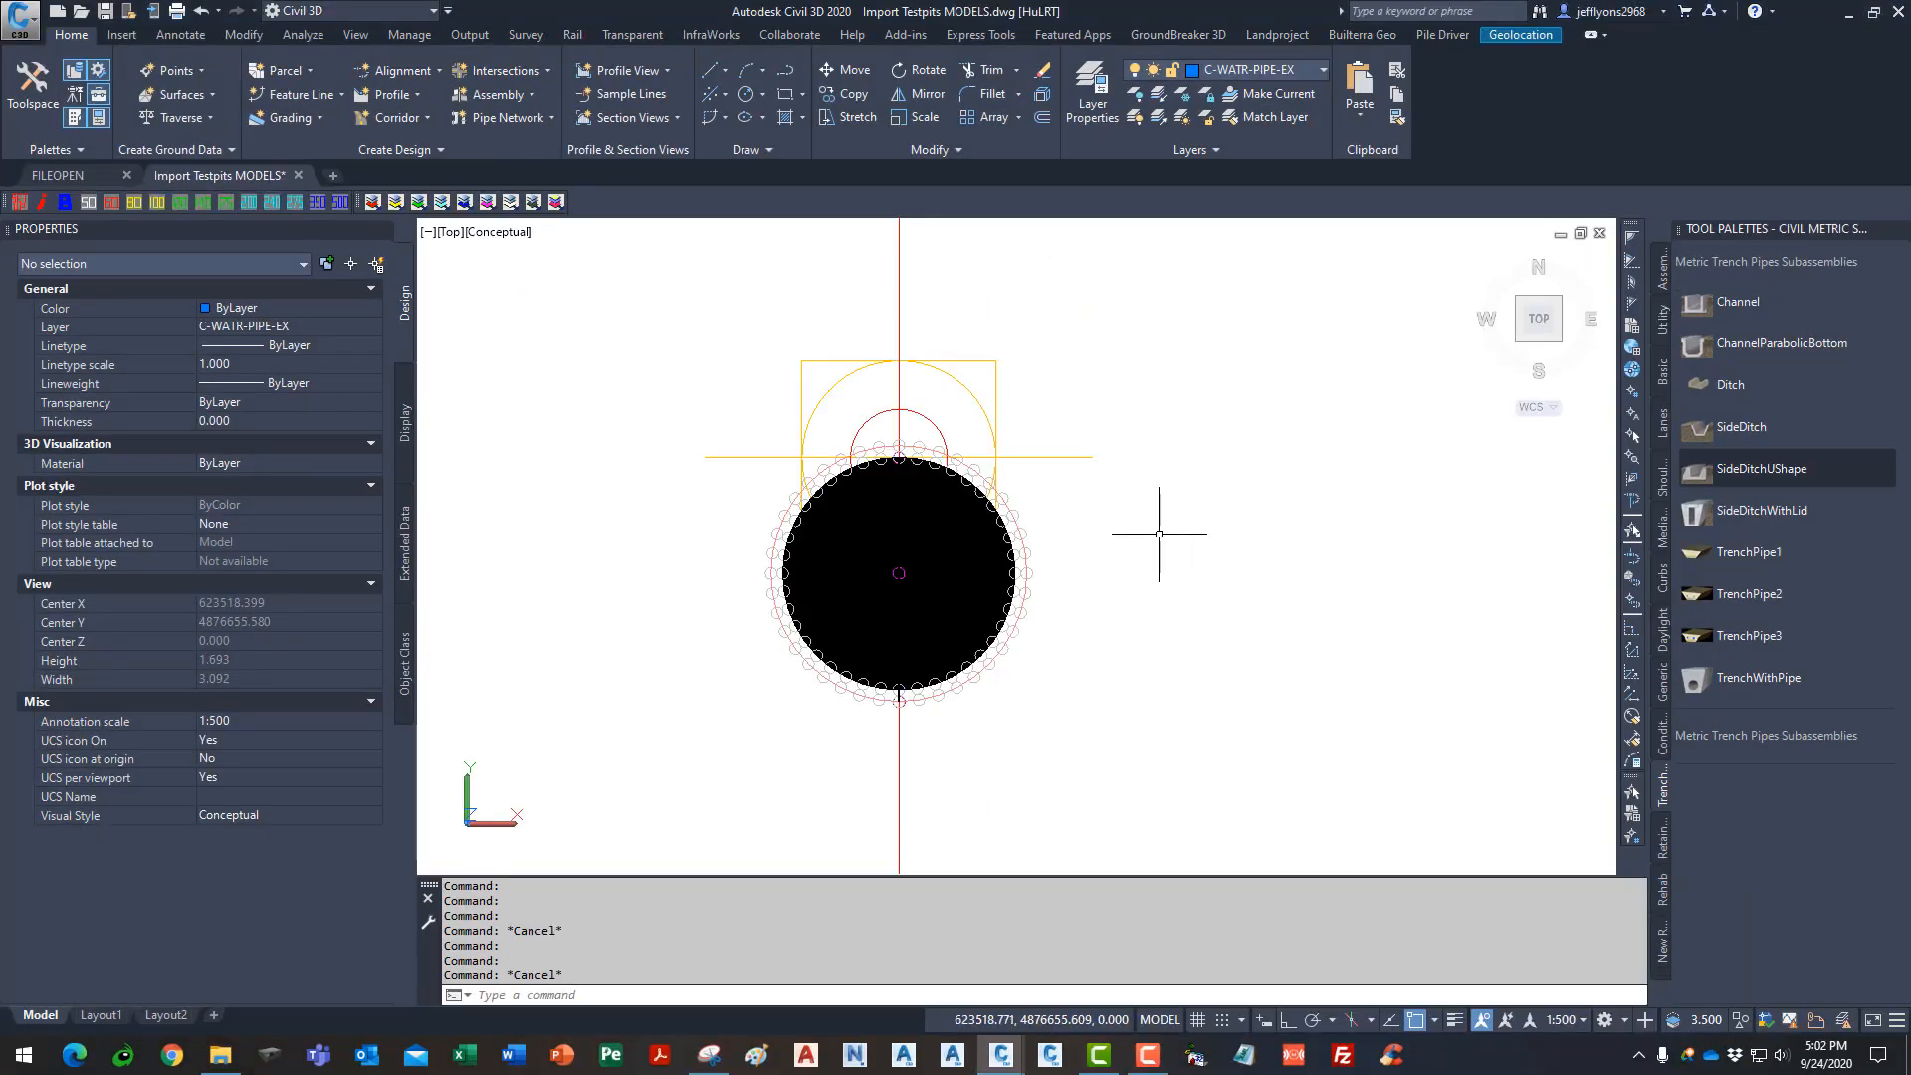
- Inspect both TrenchWithPipe subassemblies, then bring the Navisworks window forward
scroll(1165, 537, "down", 5)
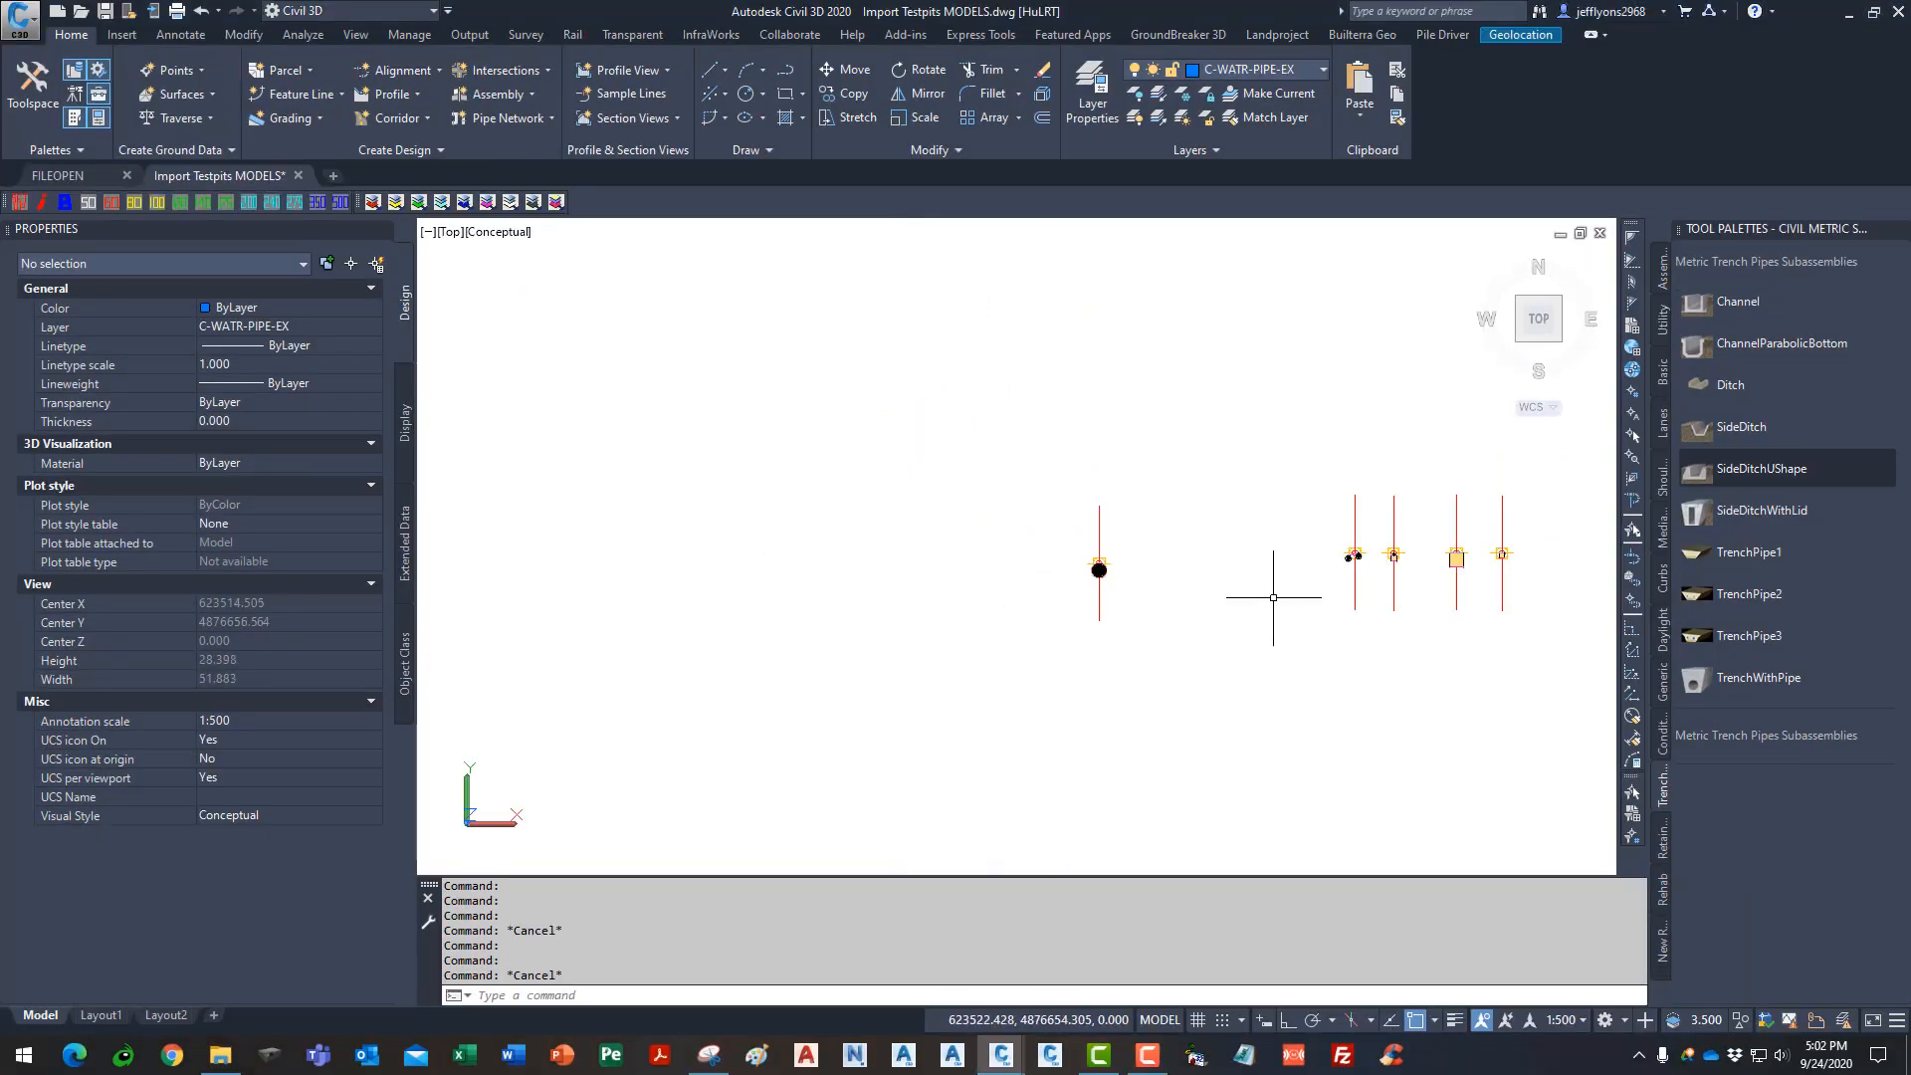
scroll(1159, 568, "up", 9)
scroll(1159, 569, "down", 2)
middle_click_drag(1122, 559, 1066, 576)
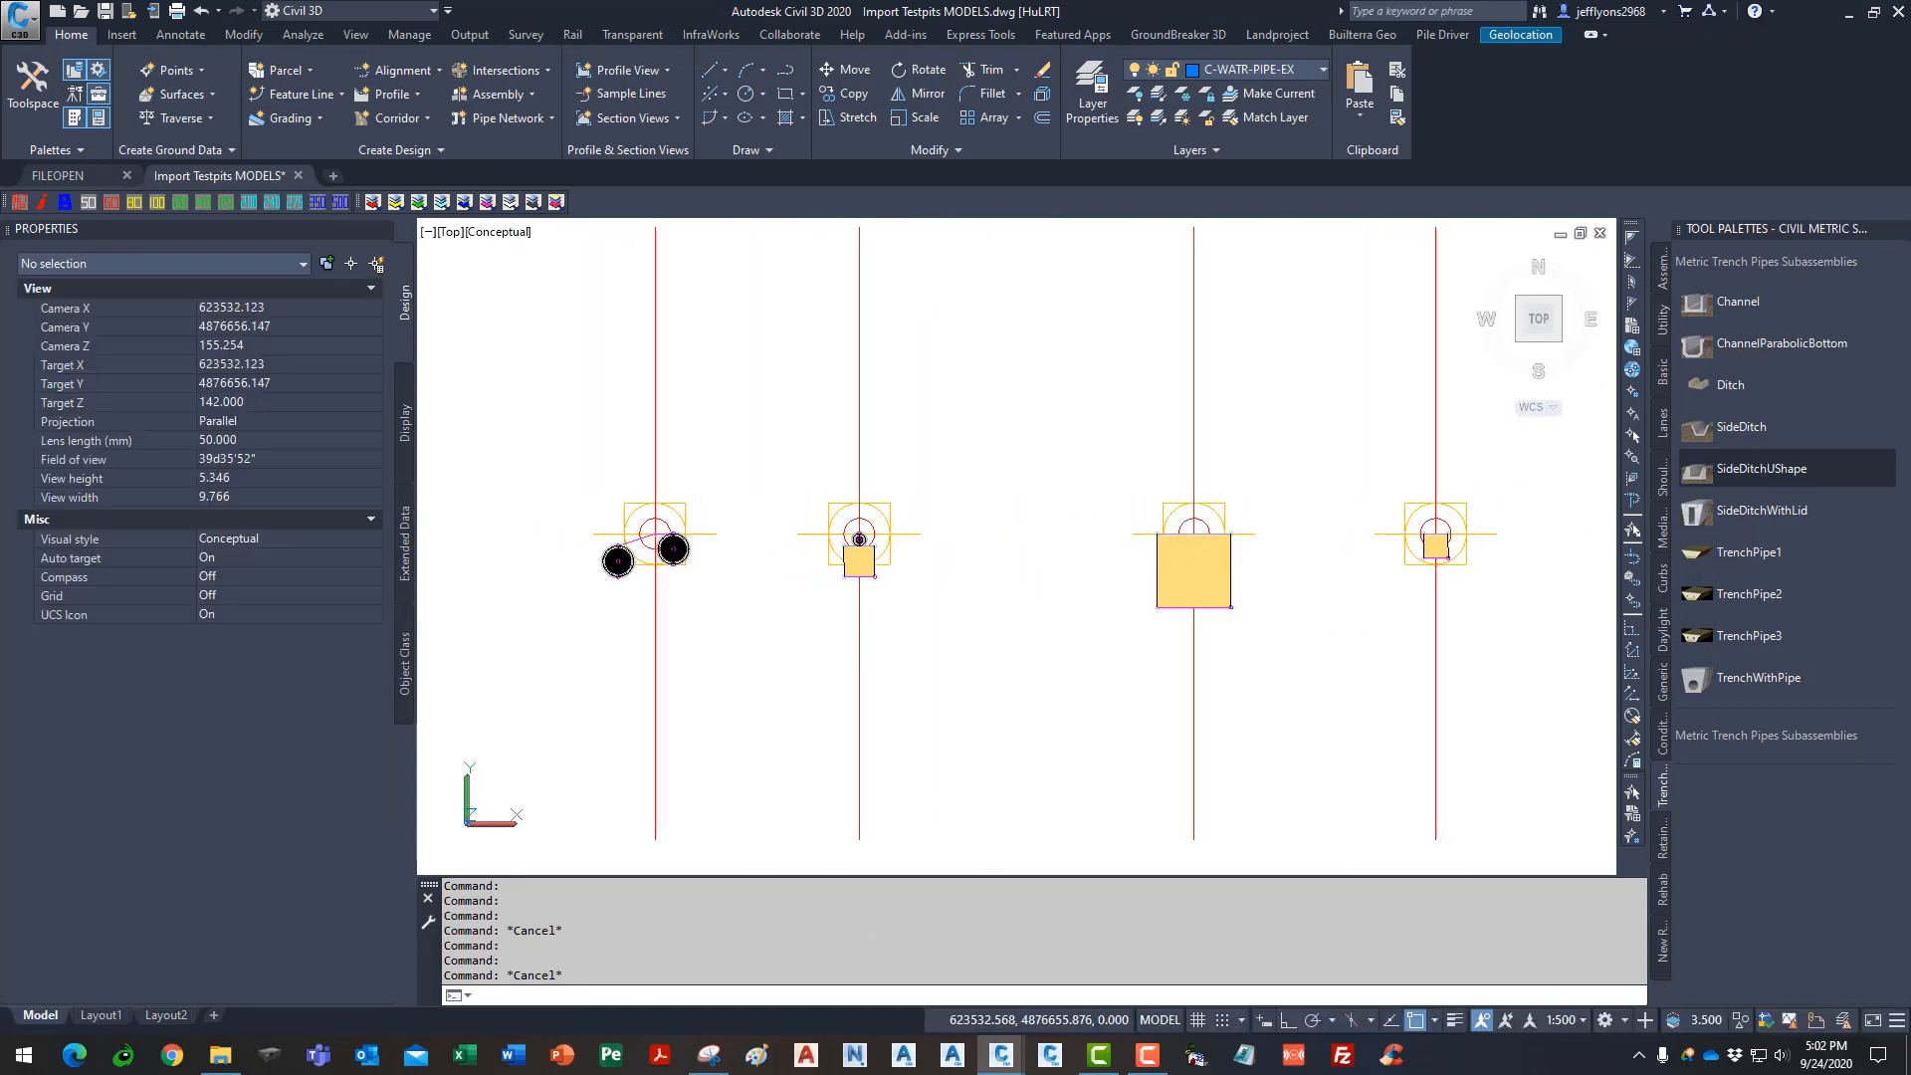
left_click(617, 561)
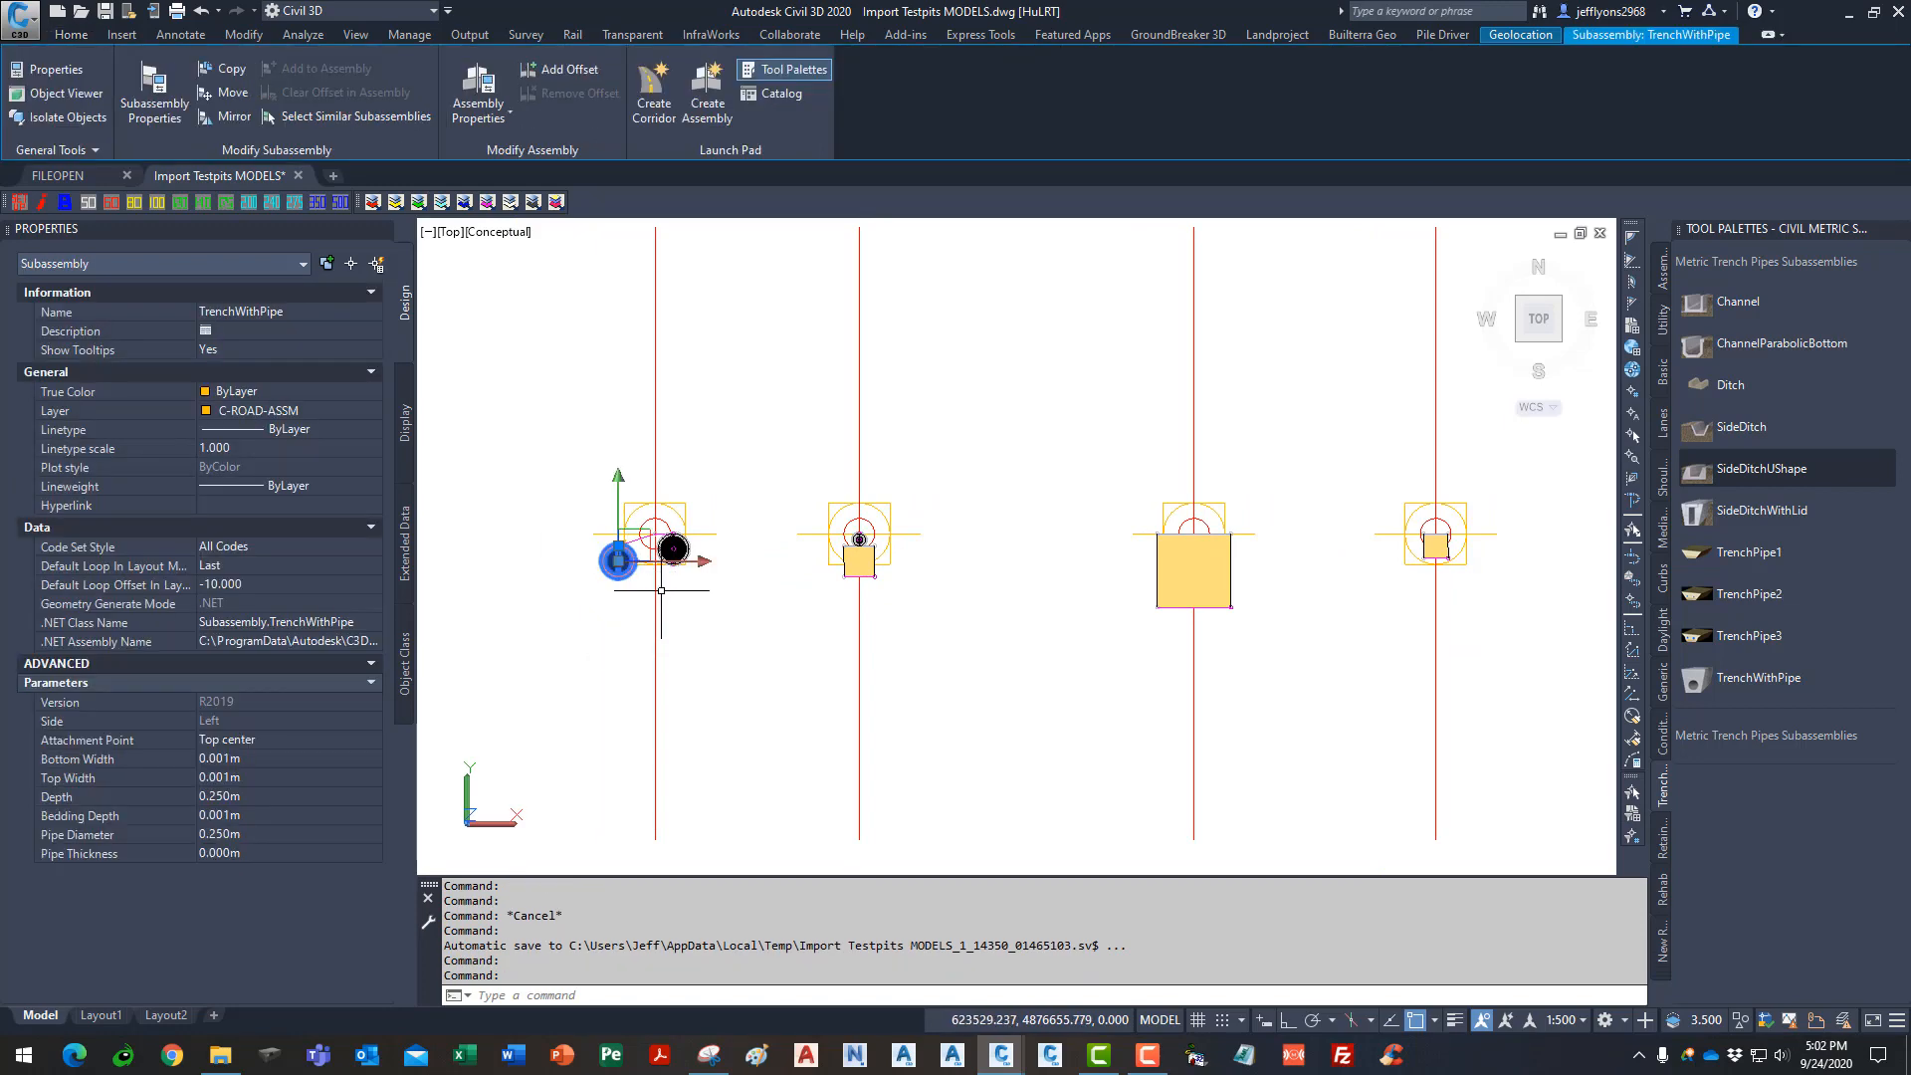
key("Escape")
left_click(868, 572)
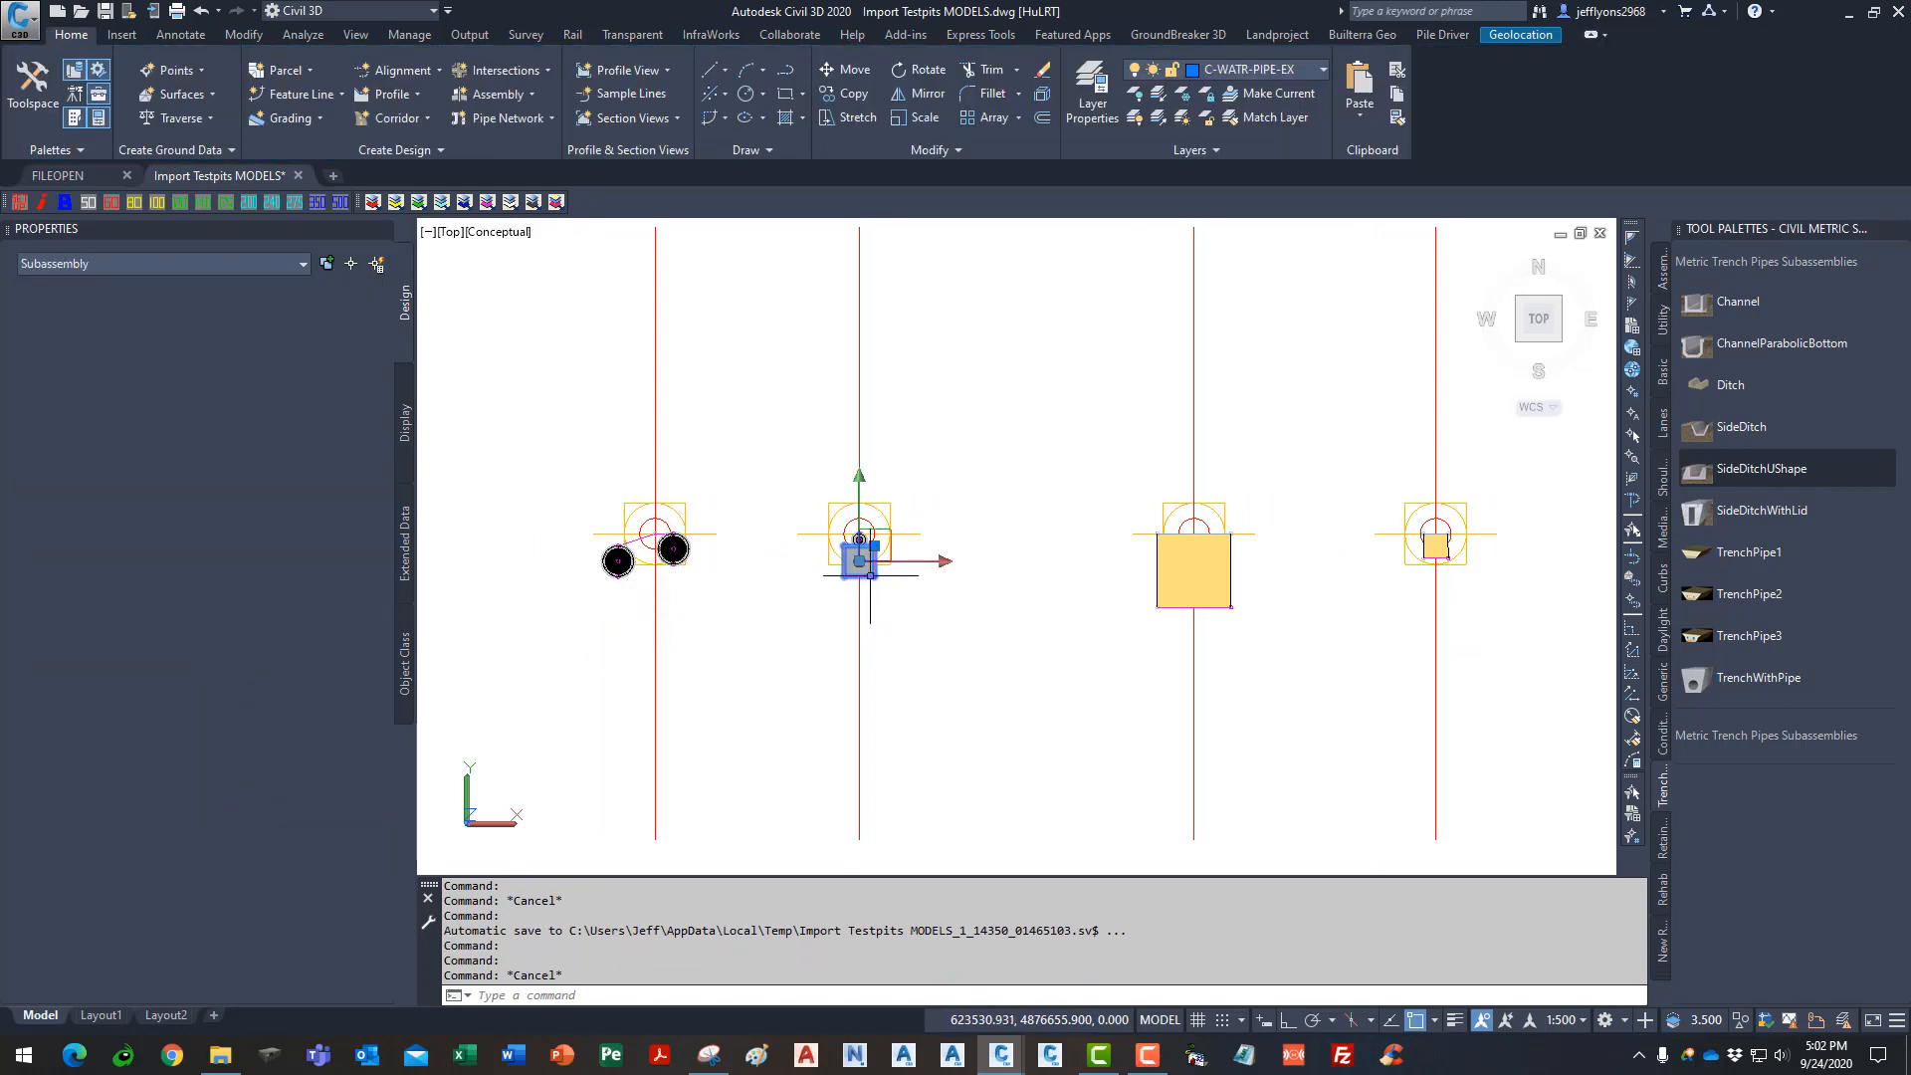
key("Escape")
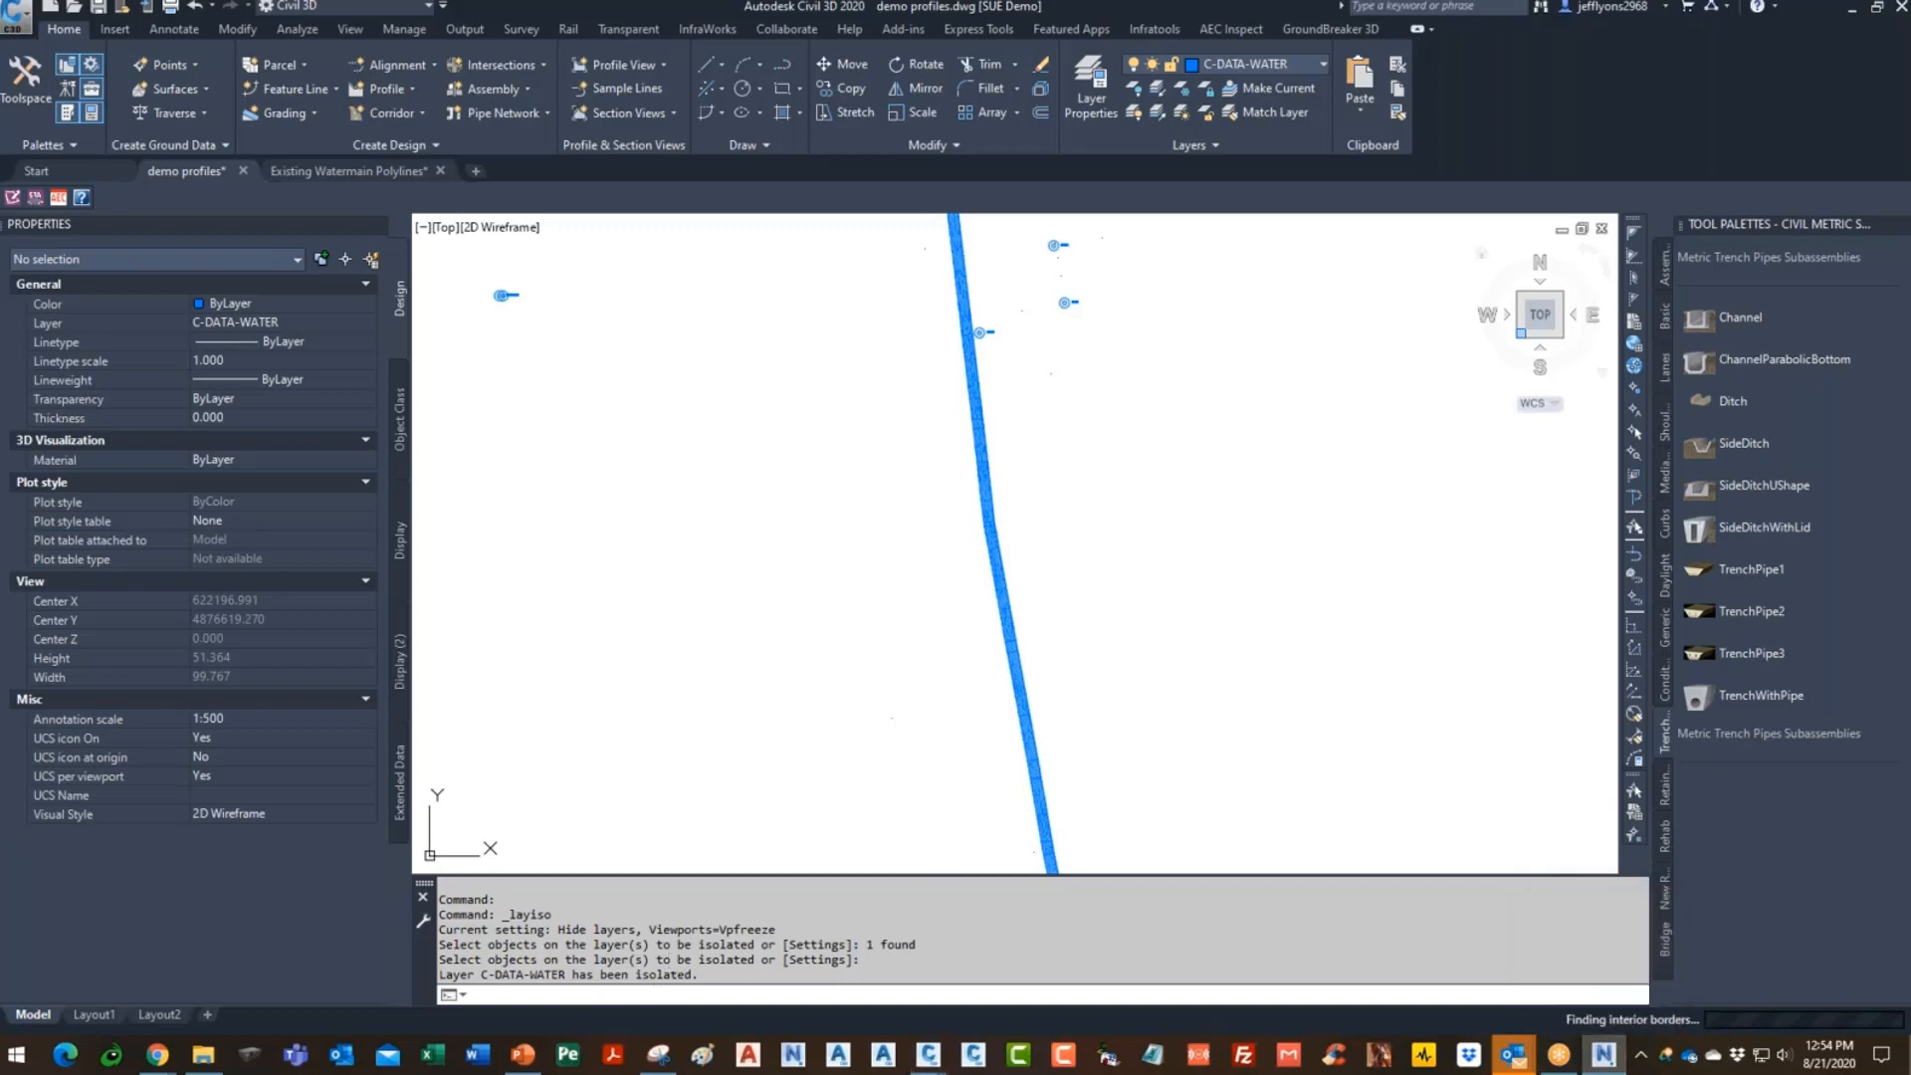
left_click(1602, 1053)
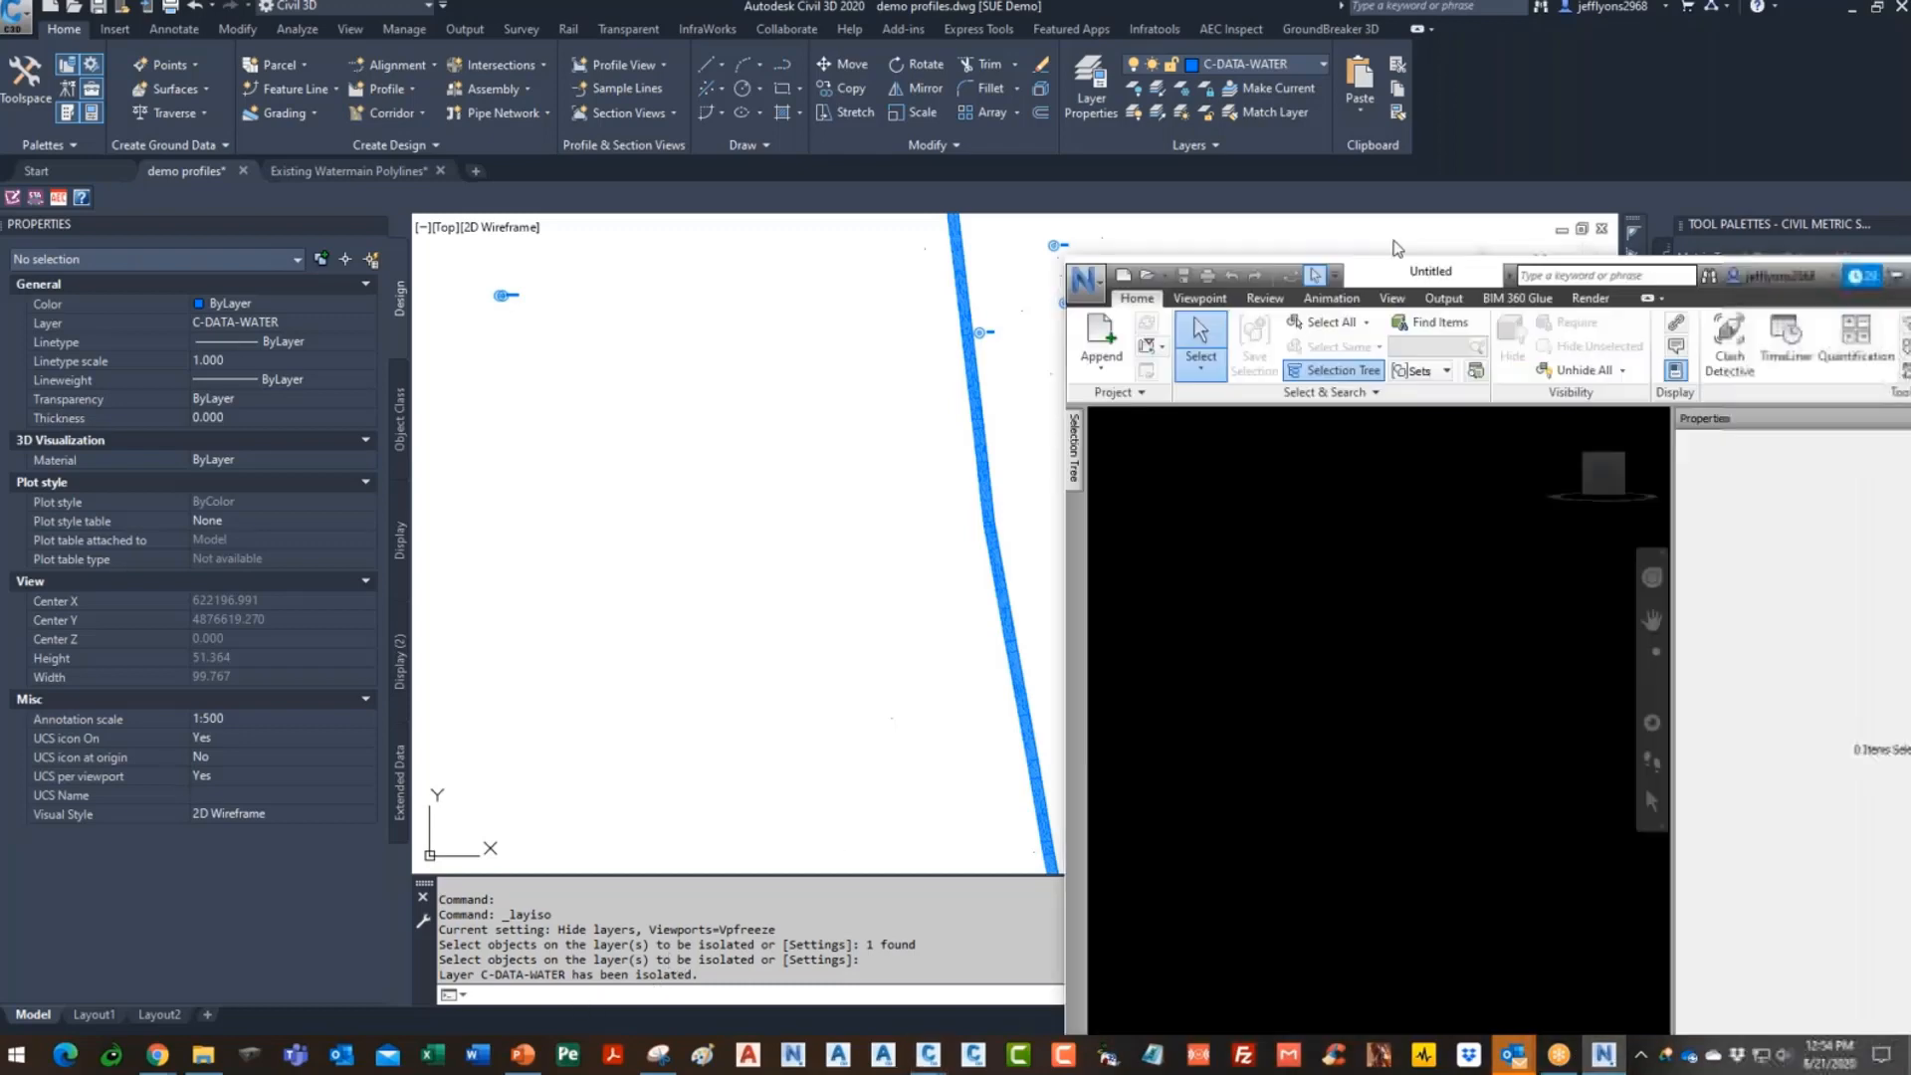
- Maximize Navisworks and orbit around the Y2-2 CHECK MODEL.nwd road corridor
left_click(1344, 119)
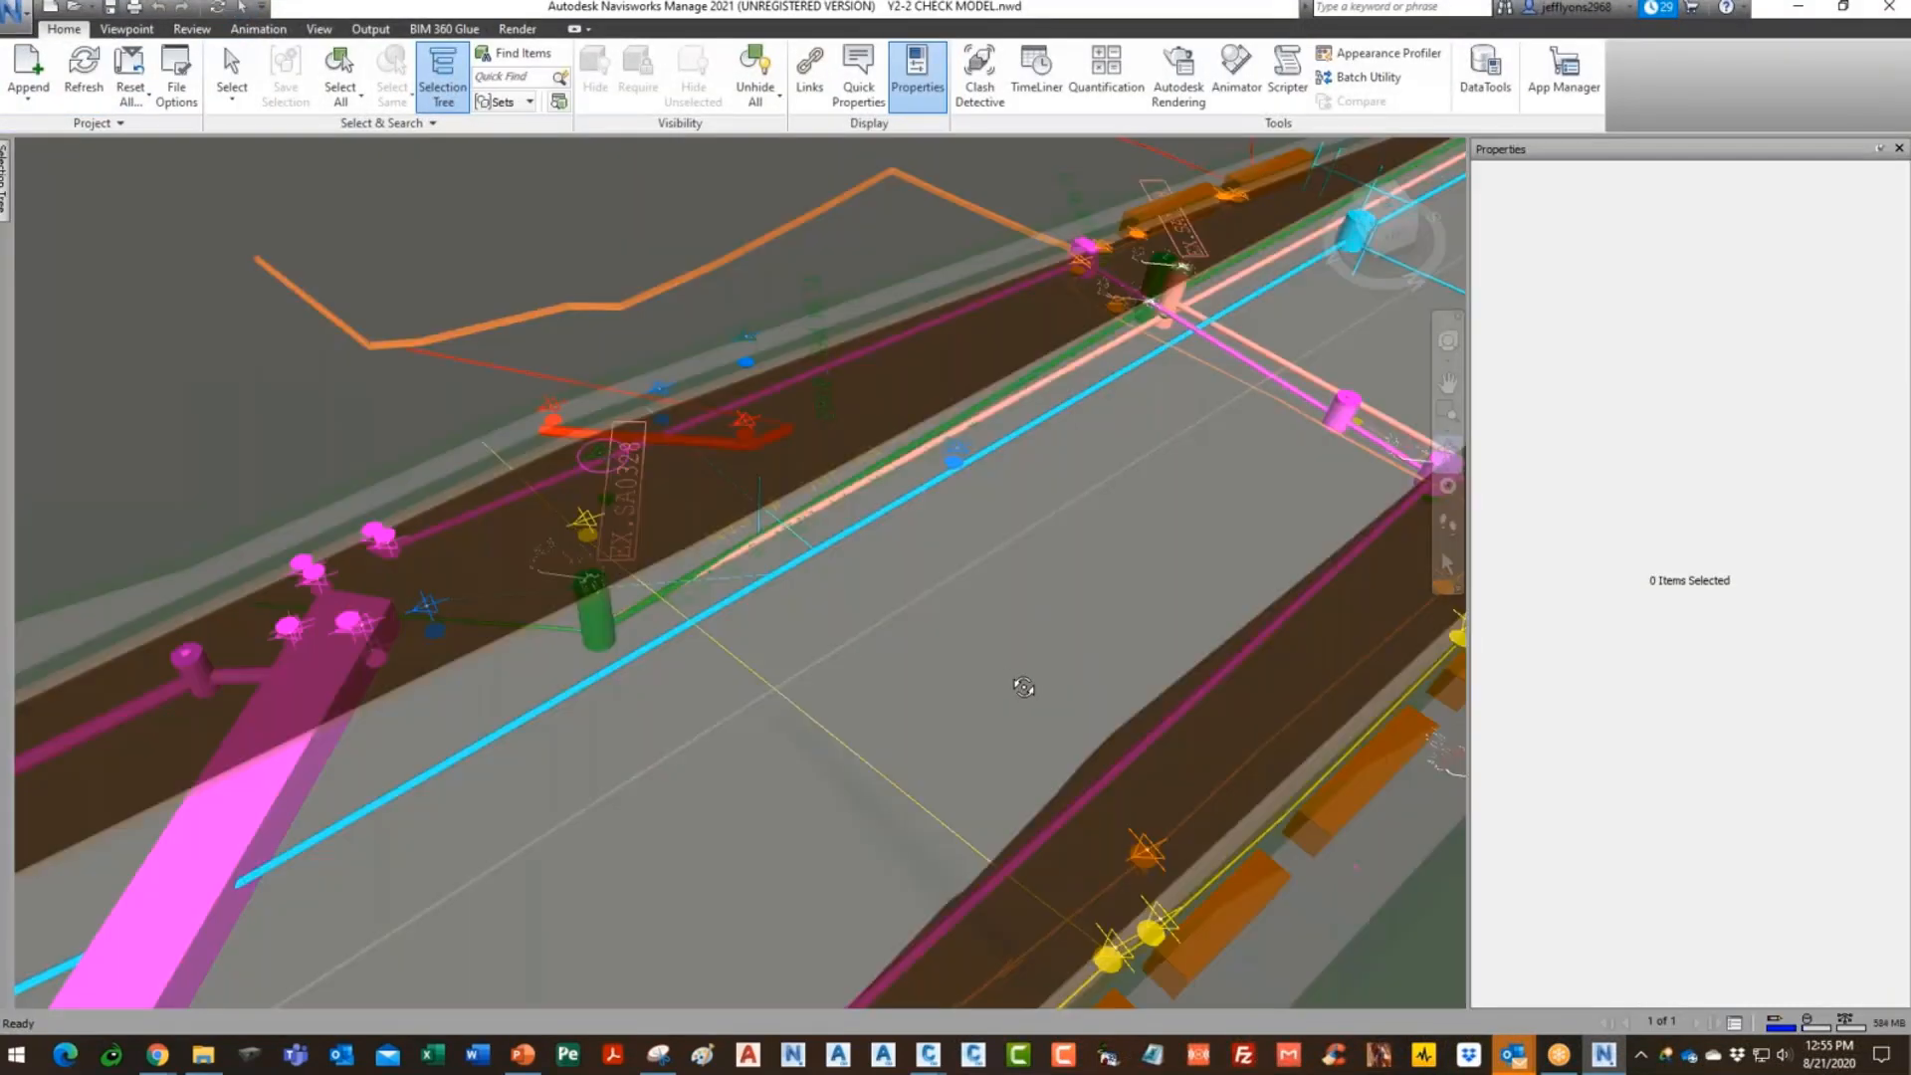
middle_click_drag(1023, 686, 909, 392)
left_click_drag(796, 776, 1079, 691)
left_click_drag(1080, 700, 1085, 700)
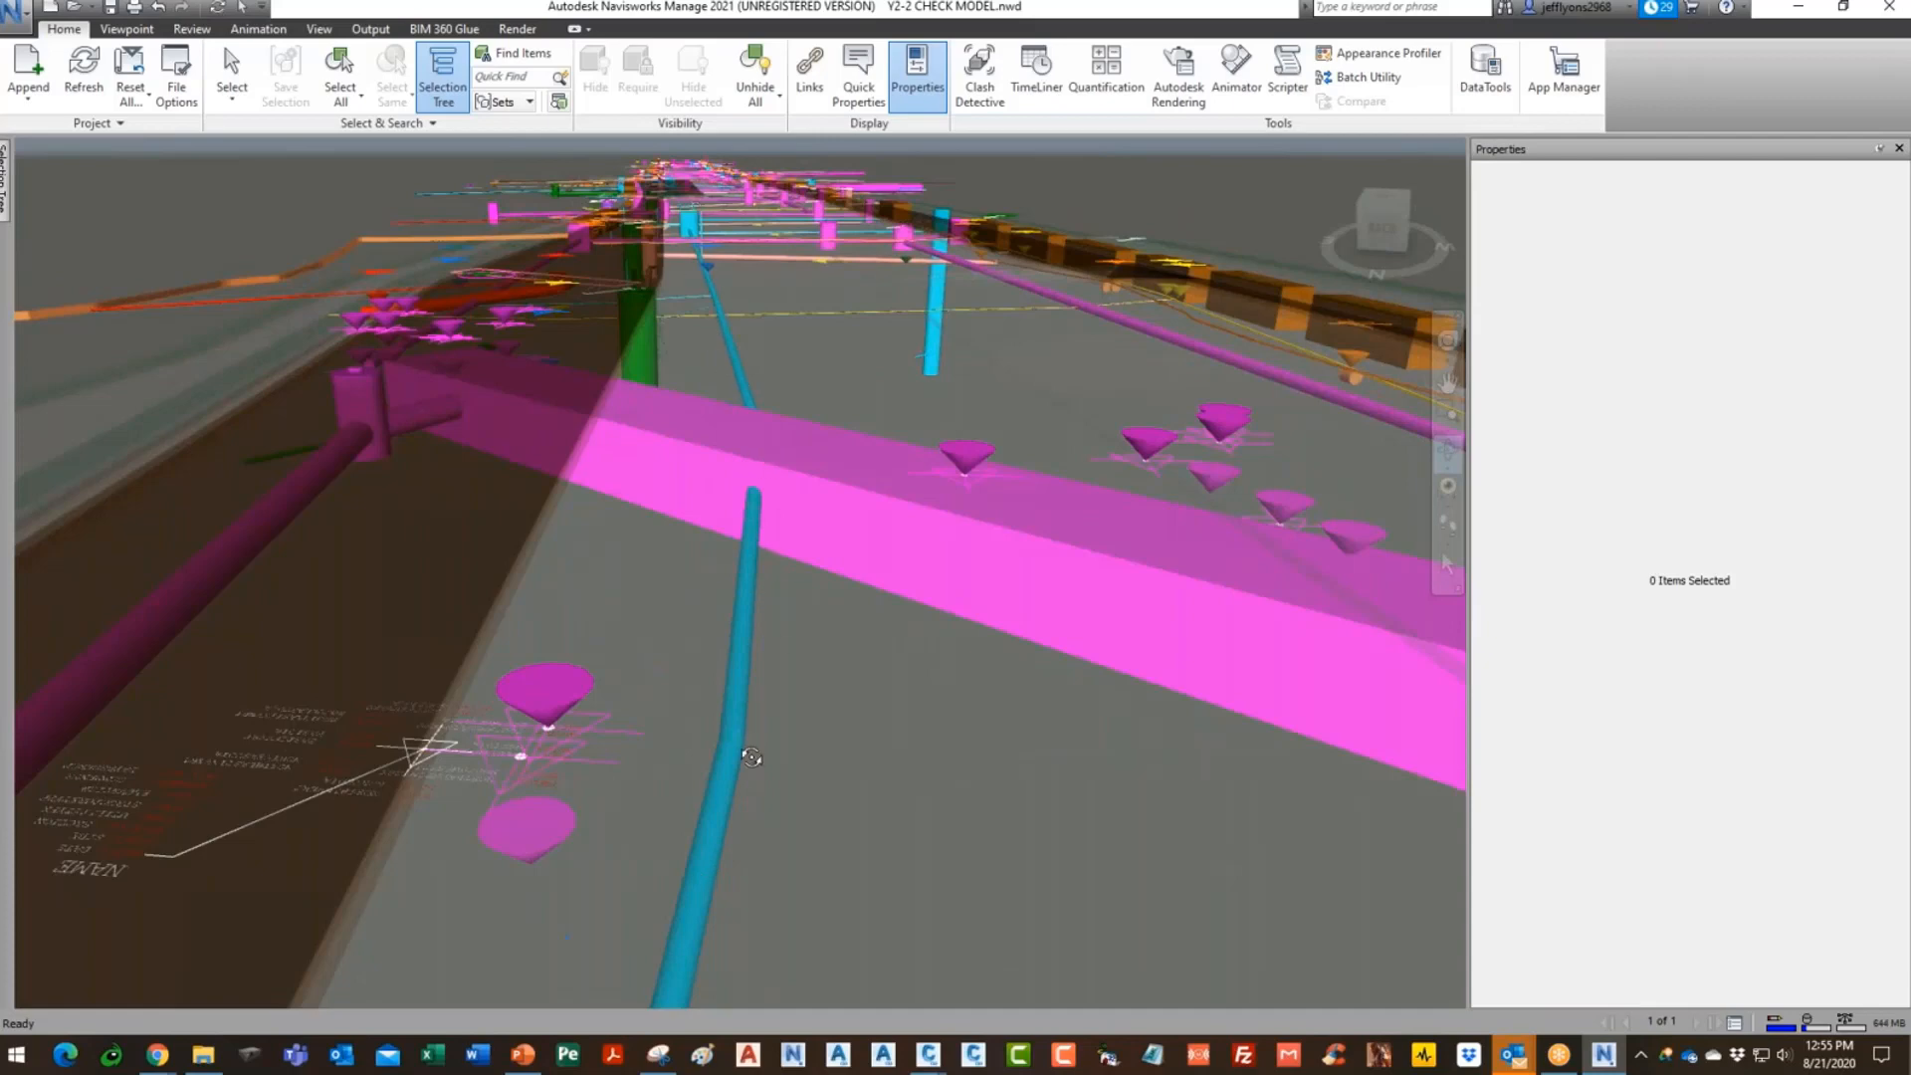
mouse_move(841, 860)
left_mouse_down()
mouse_move(855, 852)
mouse_move(823, 780)
left_mouse_up()
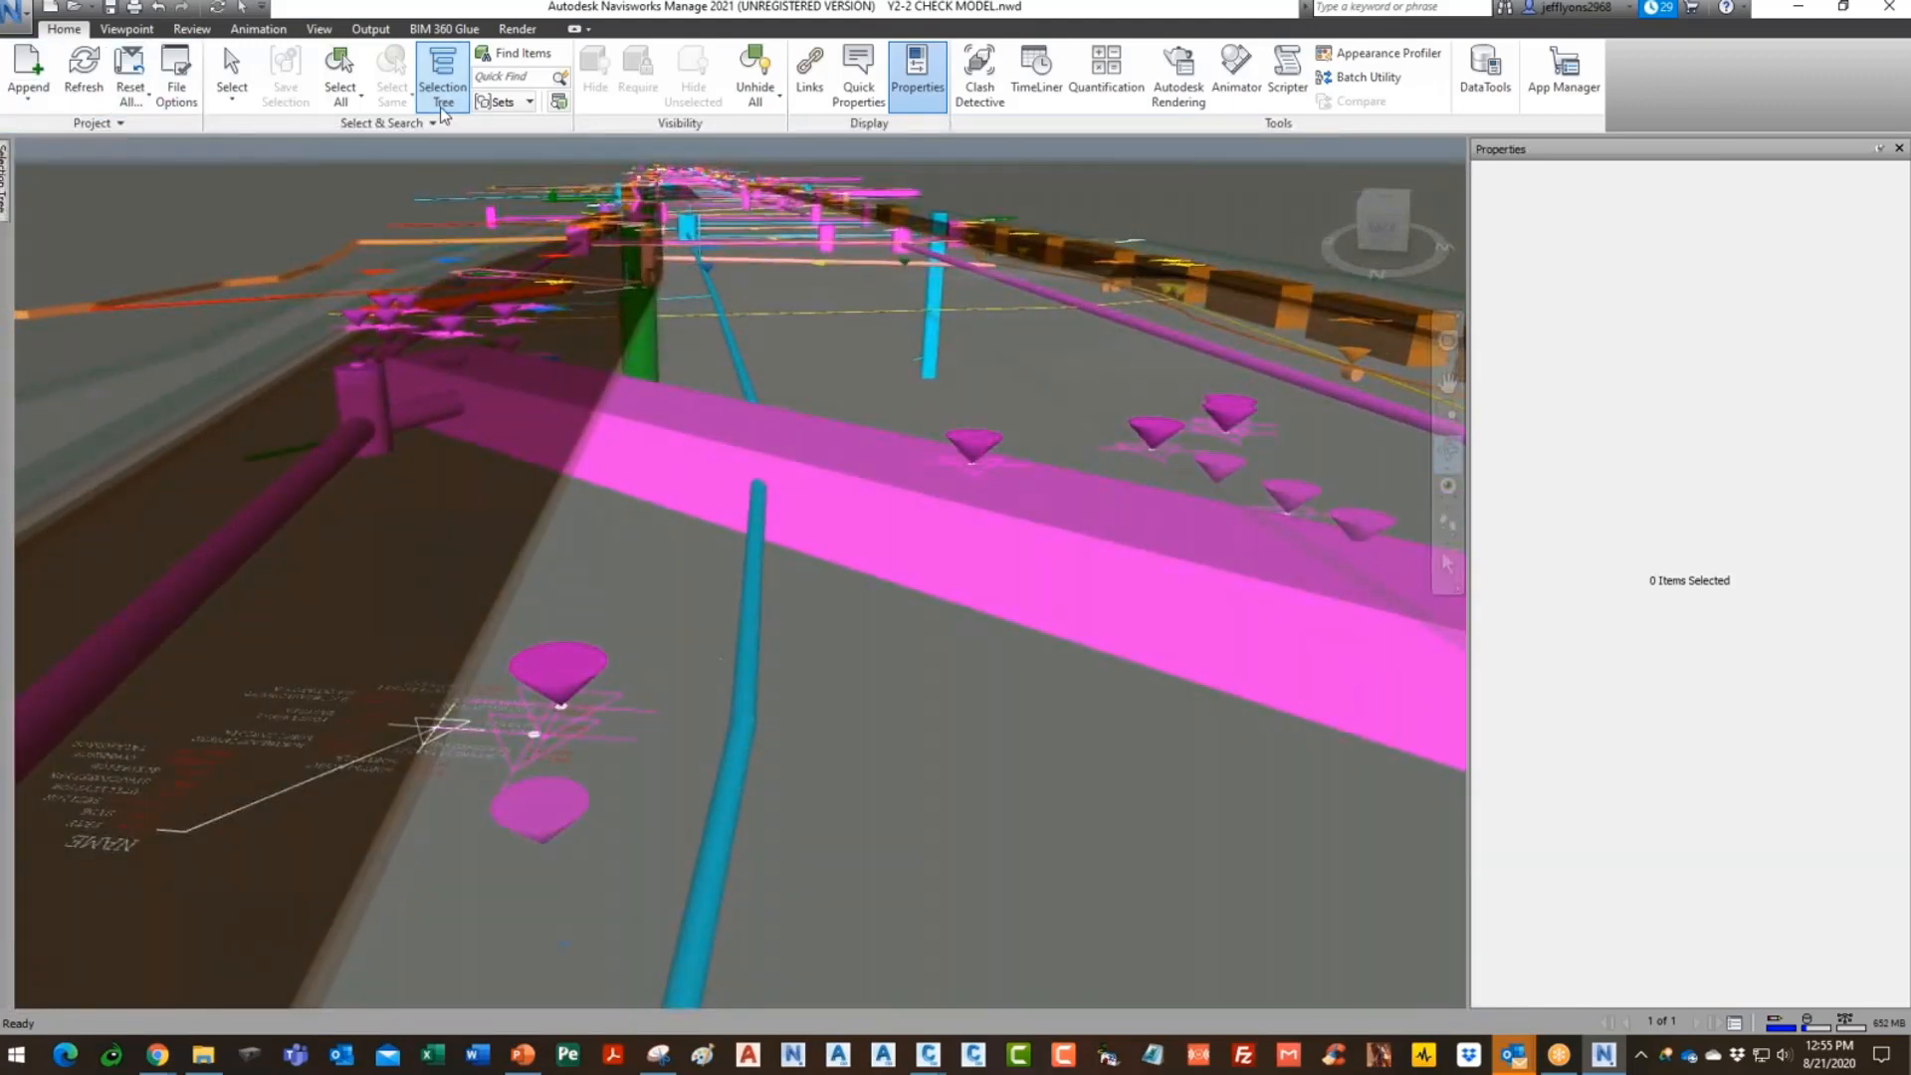
- In the Selection Tree, select layer EUWBUR under Y2-2-DESIGN-WTR.dwg and orbit down the corridor
left_click(438, 69)
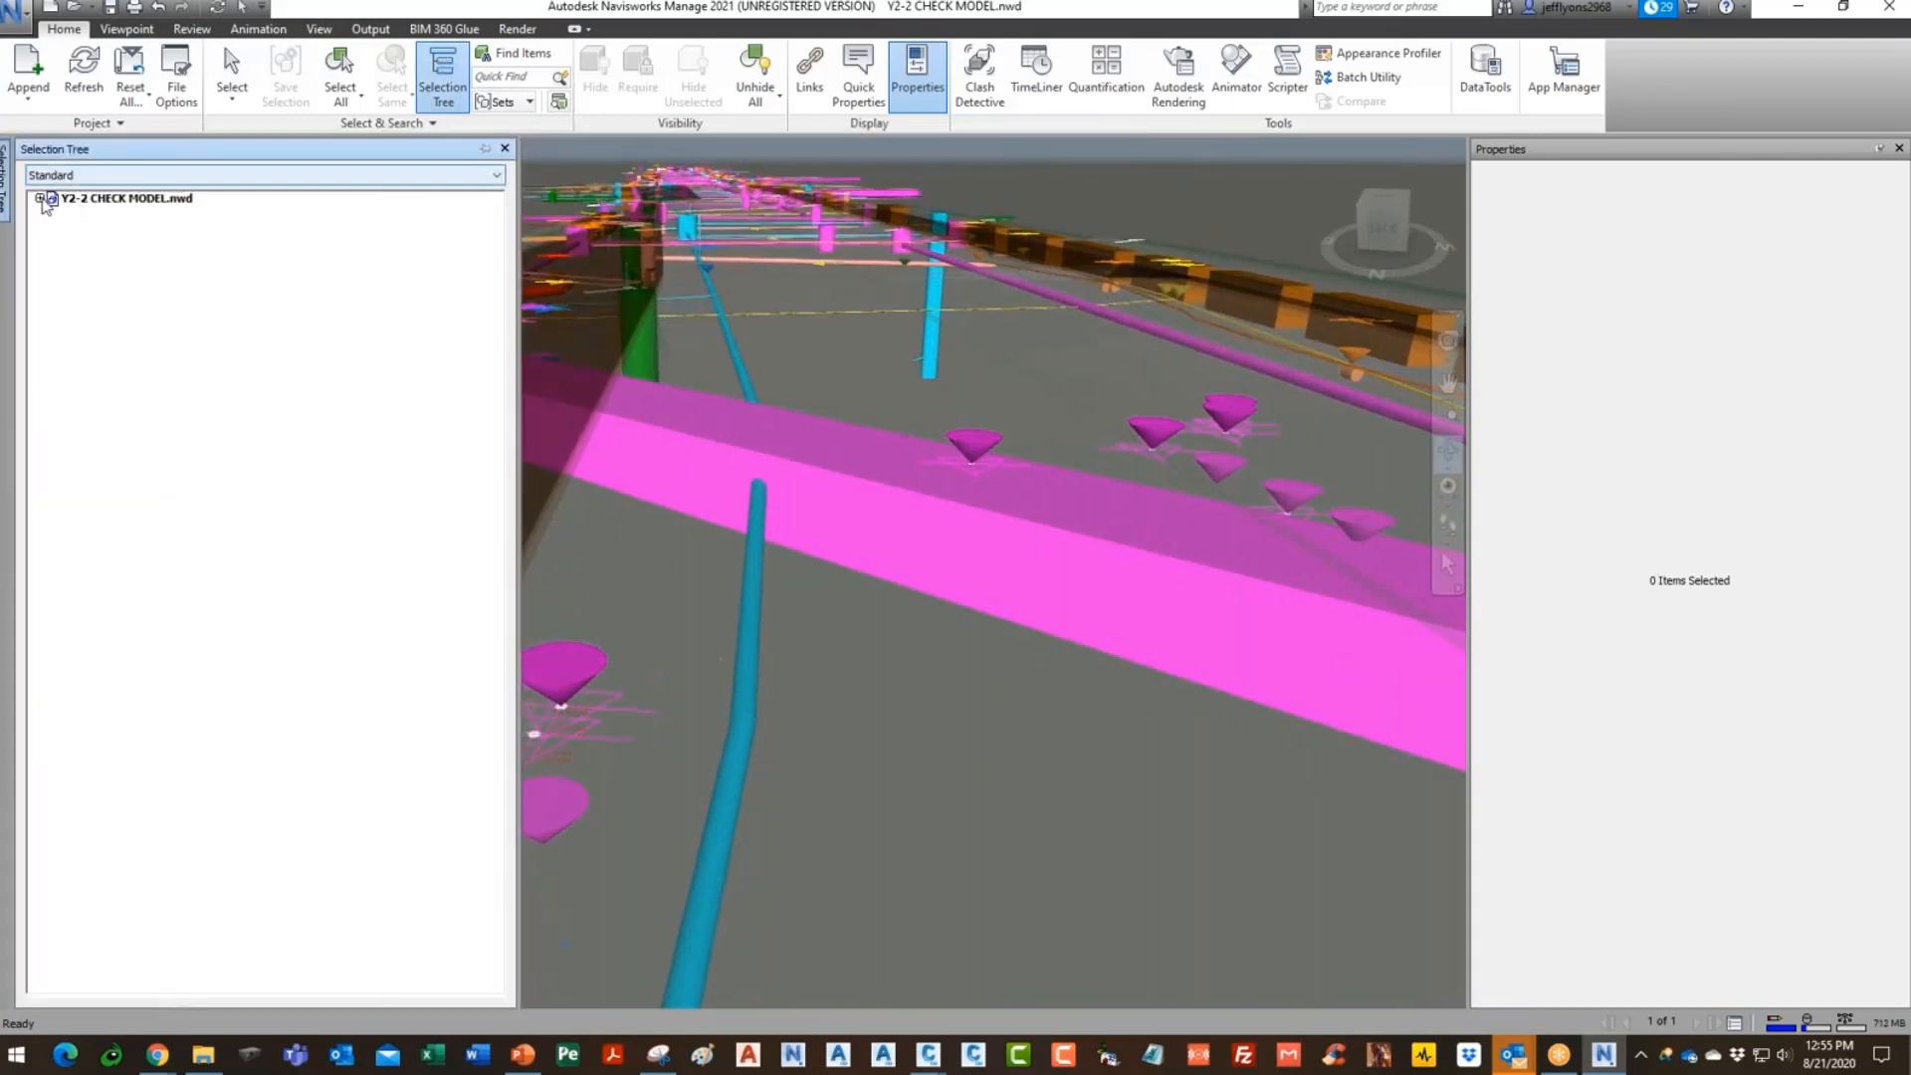
left_click(40, 198)
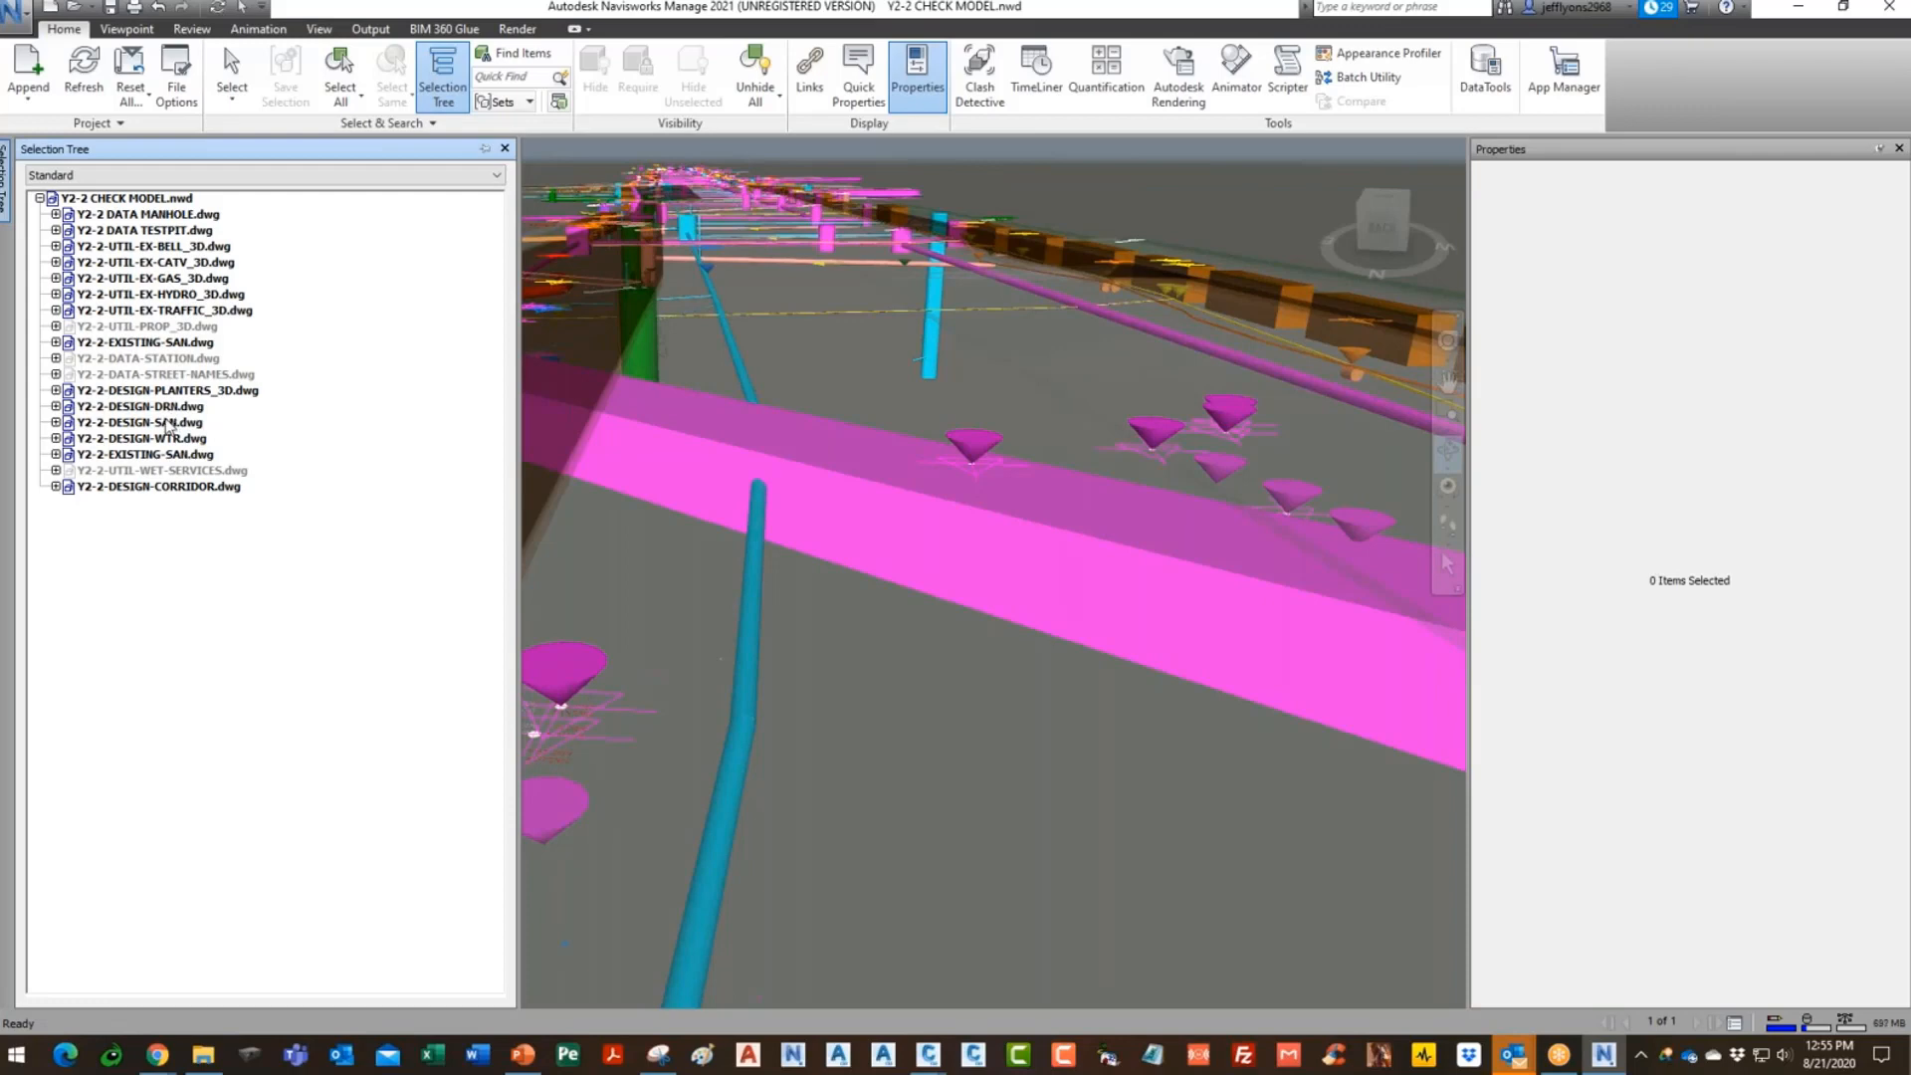
left_click(56, 438)
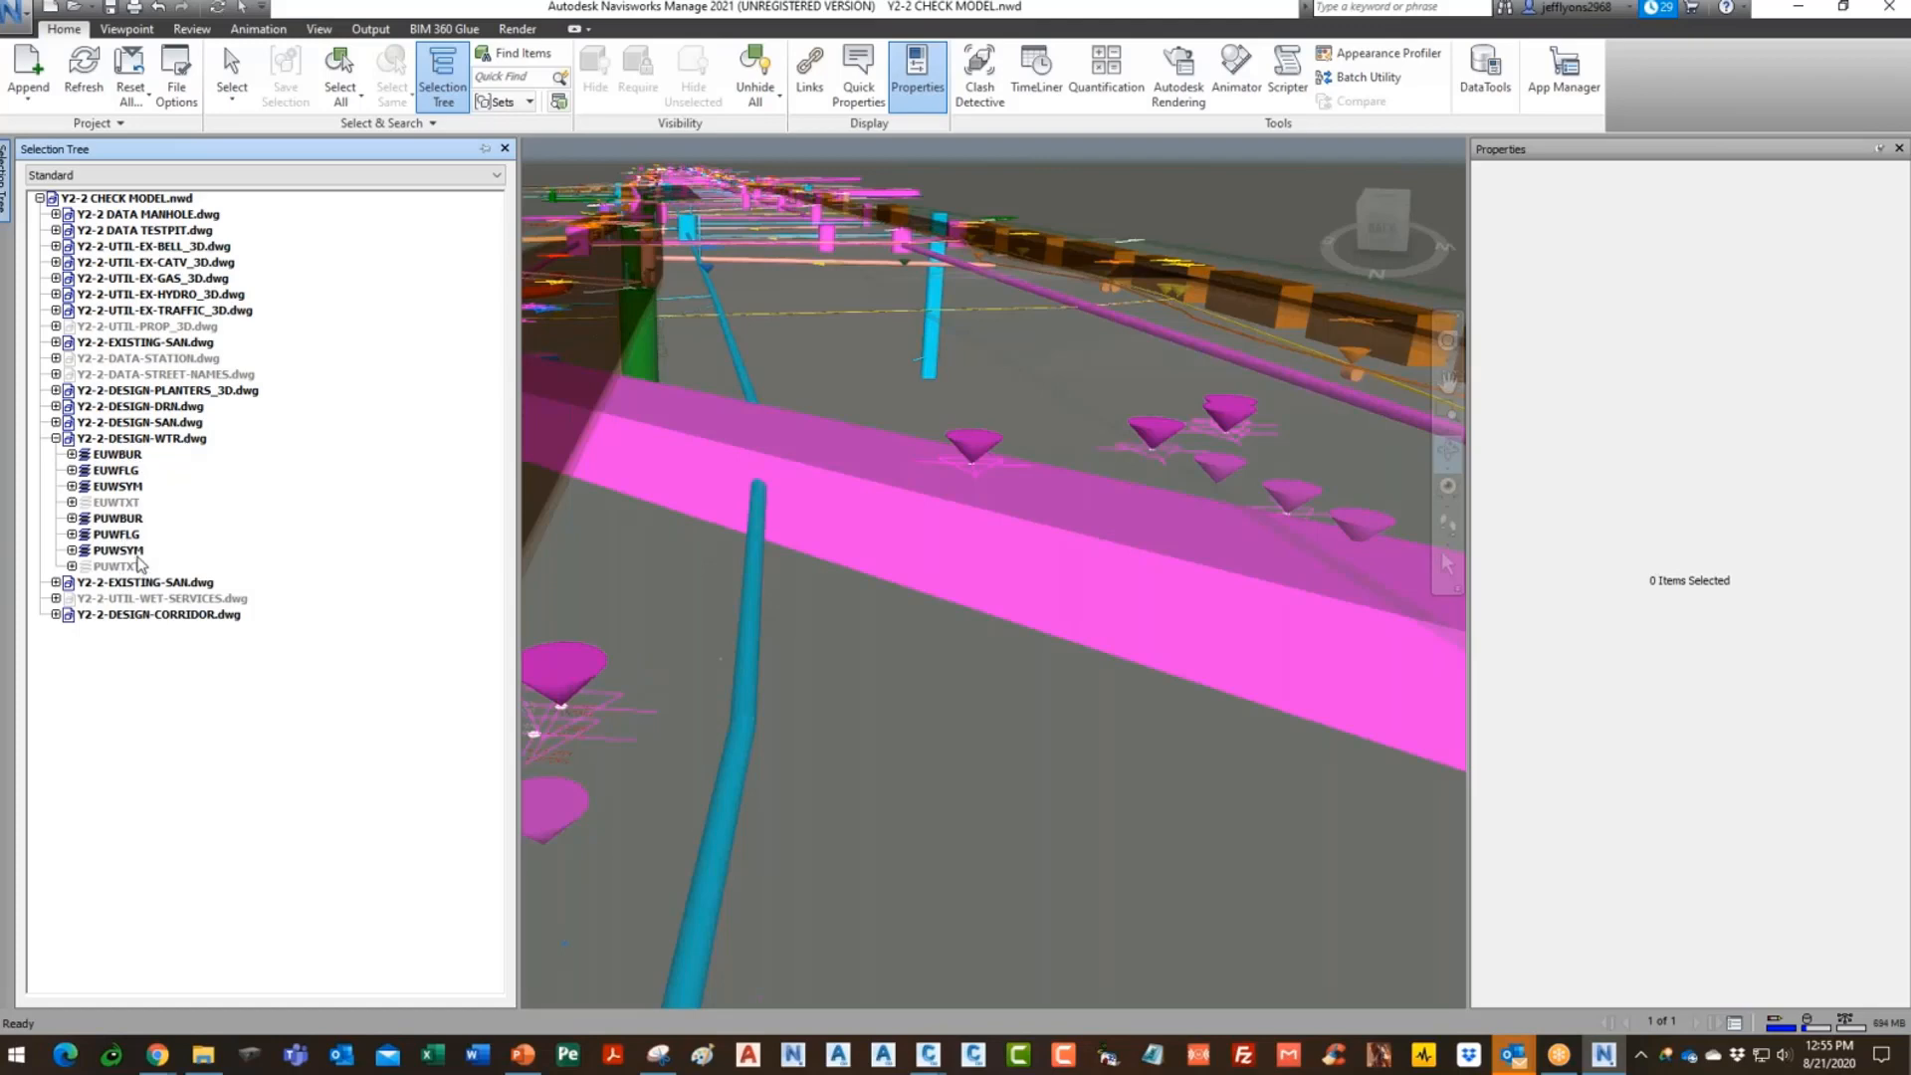
left_click(129, 456)
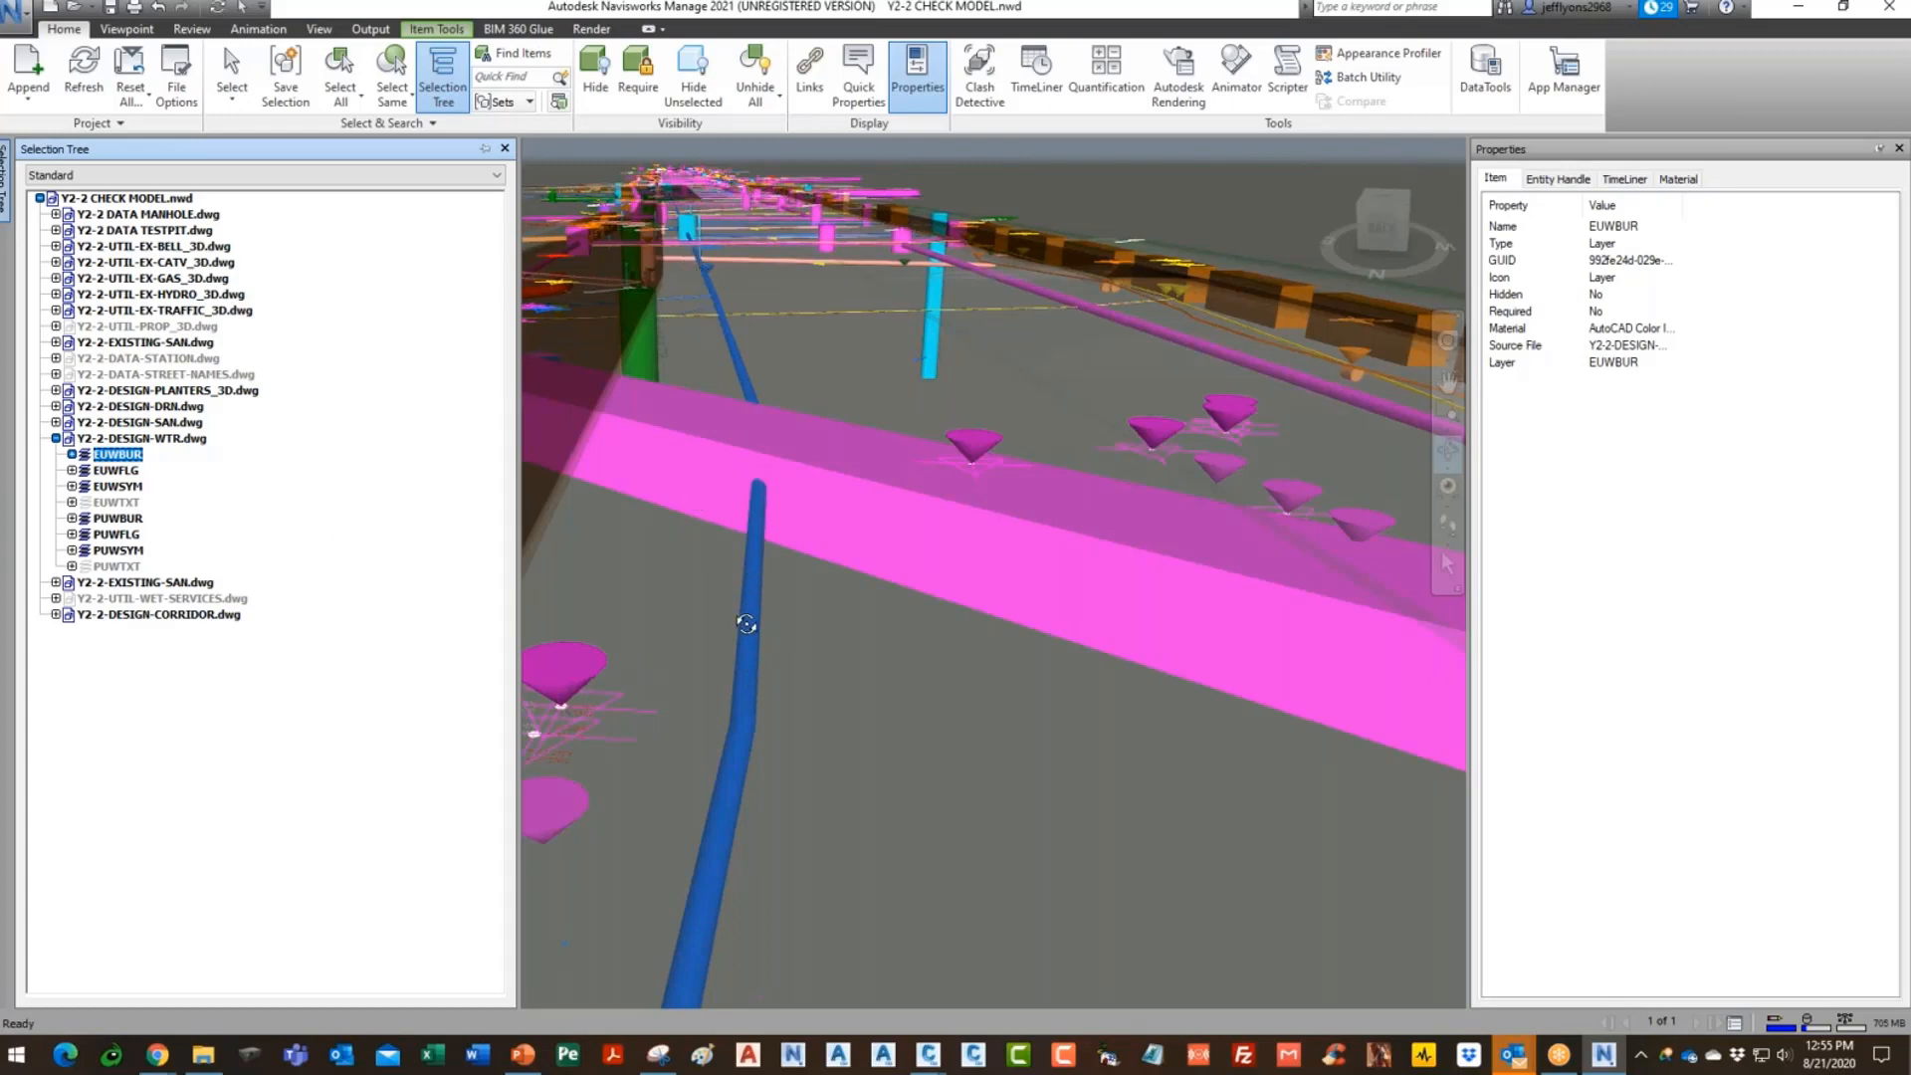
left_click_drag(765, 594, 730, 532)
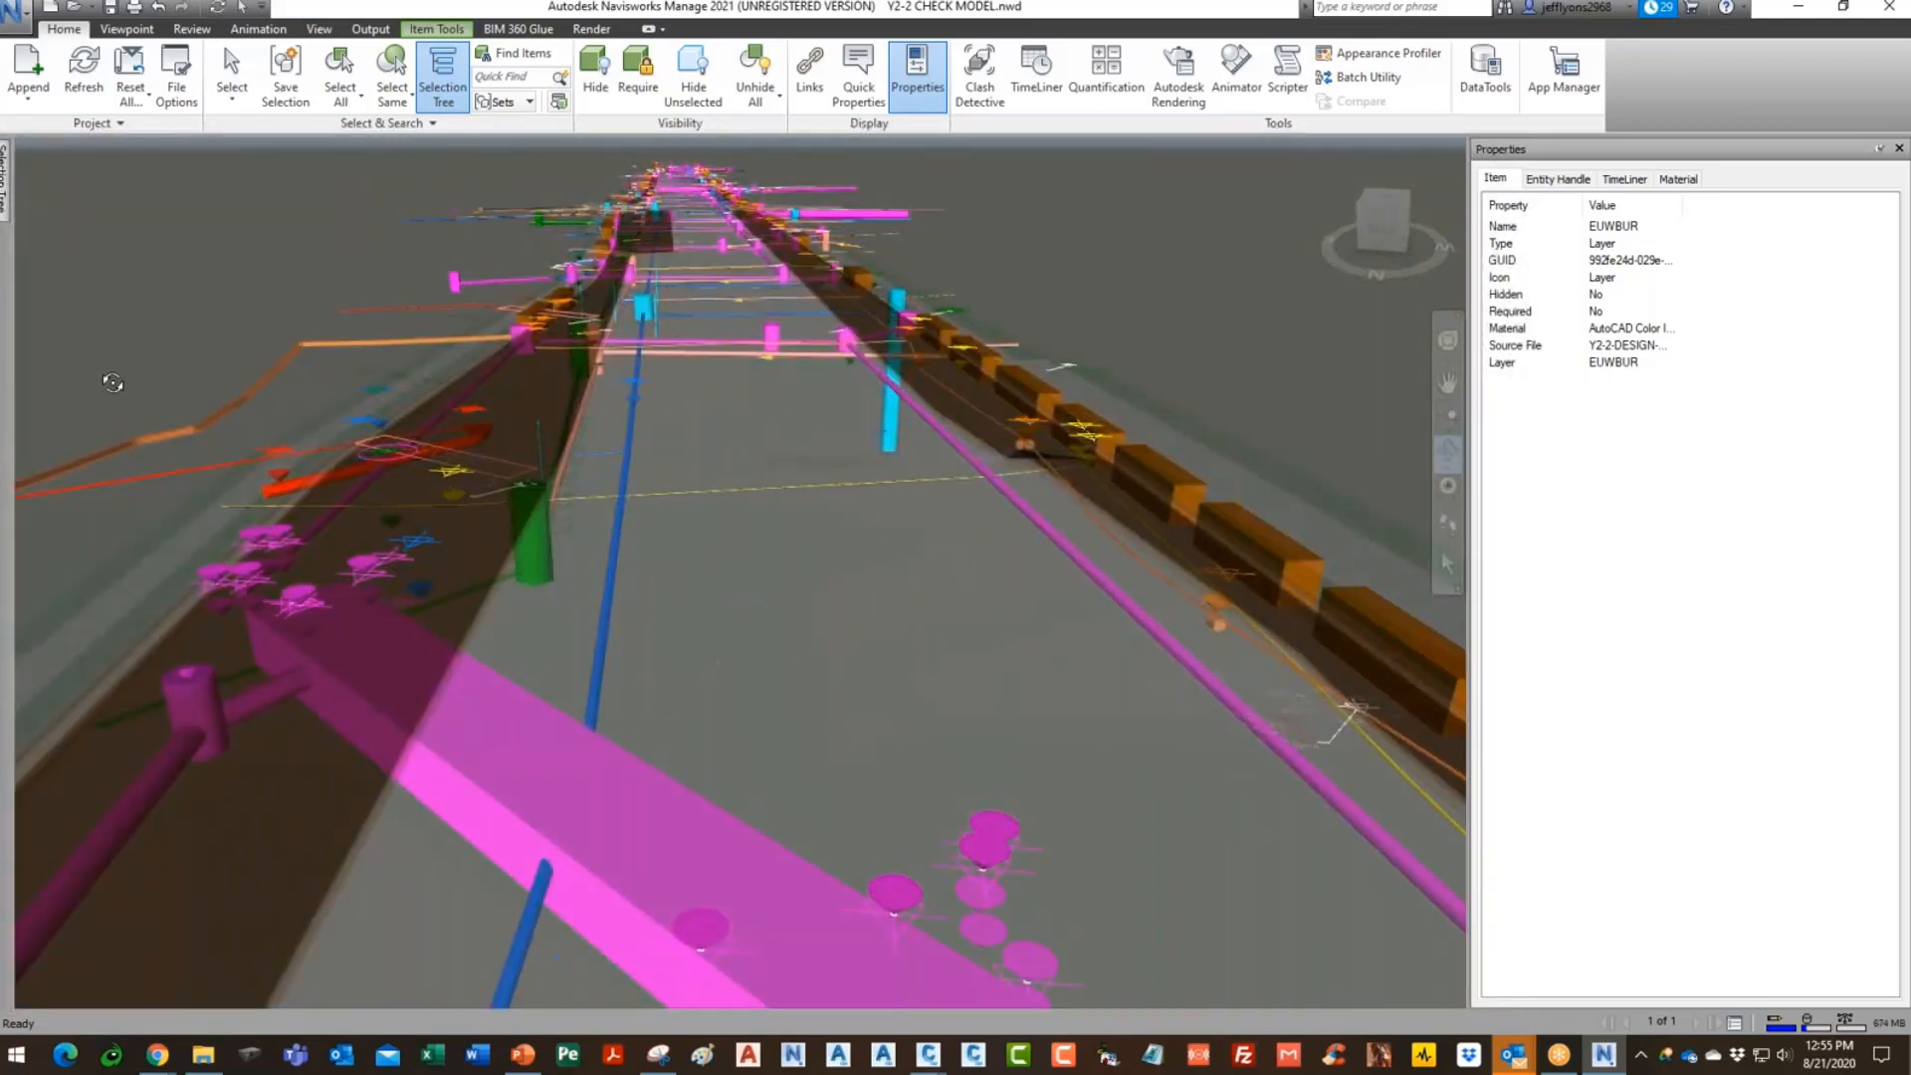
- Add a new clash test named 'ex water vs prop drn'
left_click(981, 66)
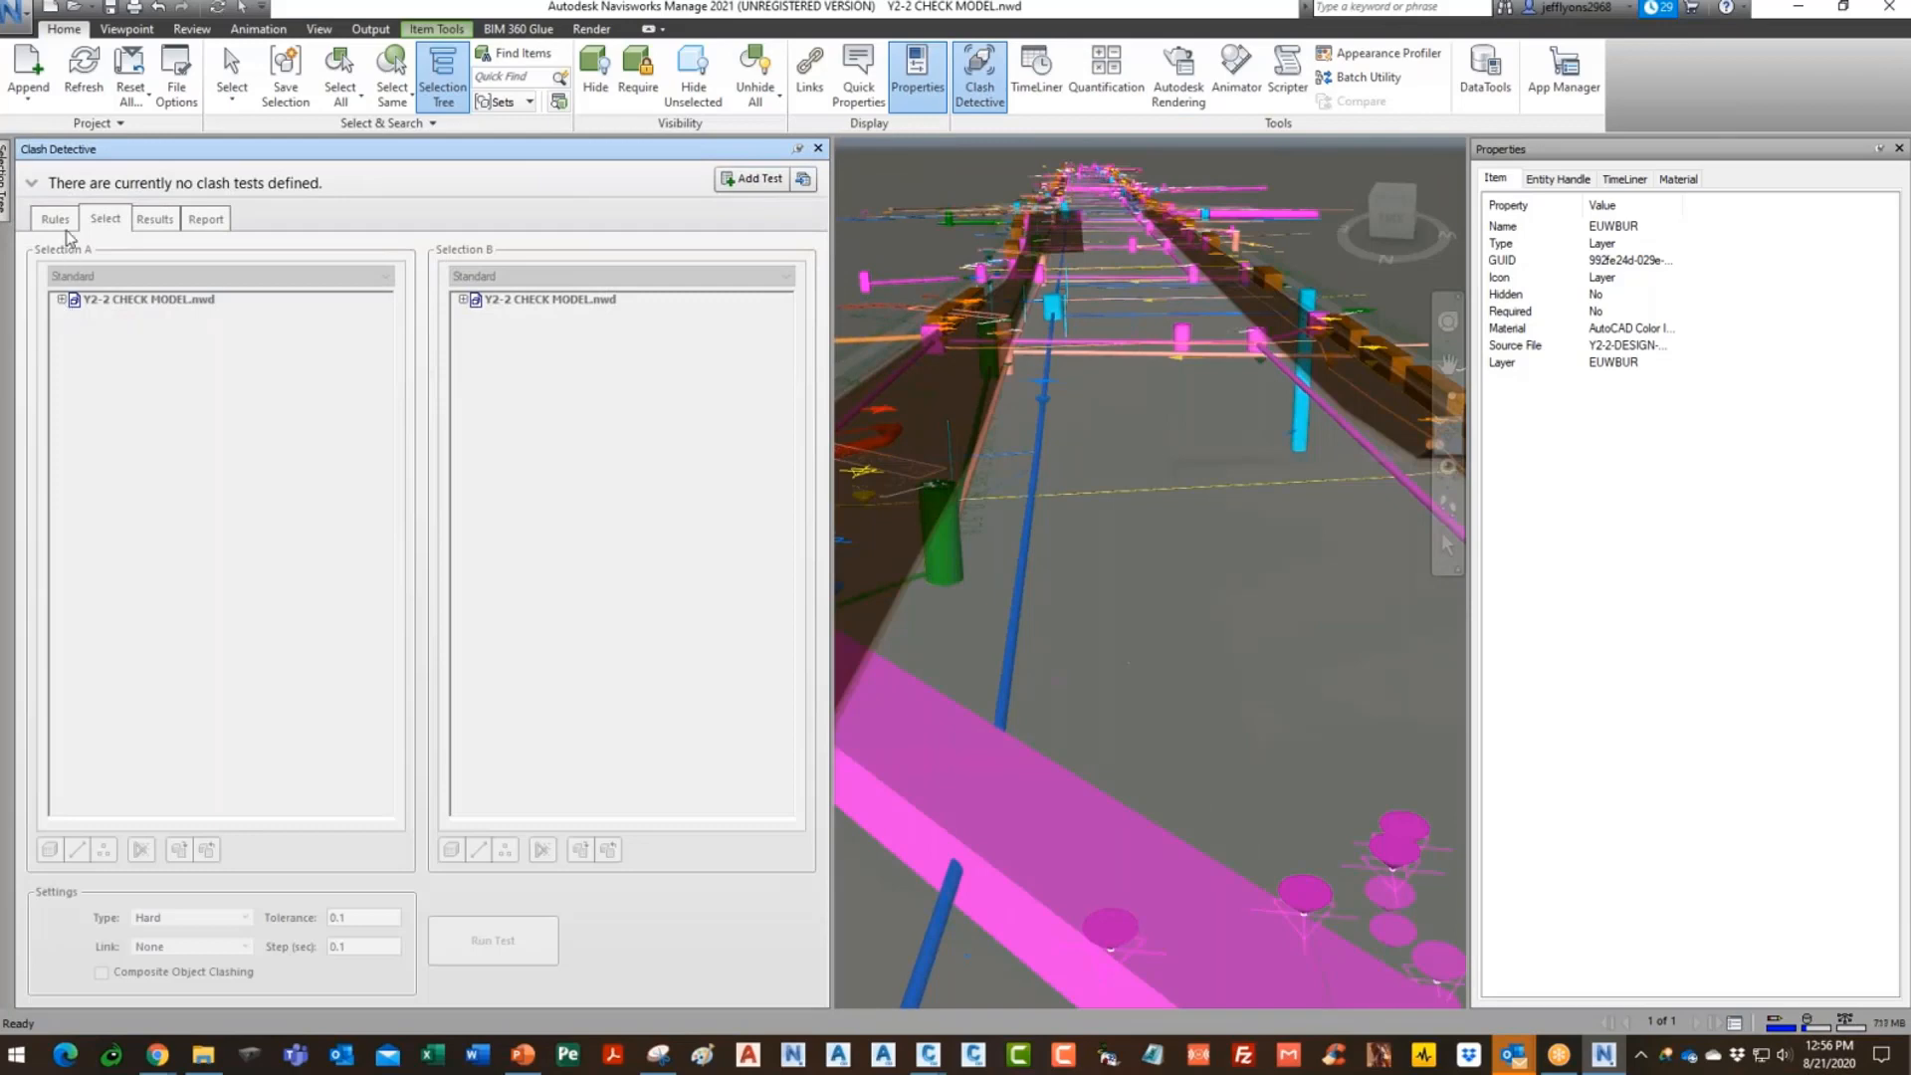
mouse_move(1173, 568)
left_mouse_down()
mouse_move(1181, 585)
mouse_move(1162, 582)
left_mouse_up()
left_click(62, 298)
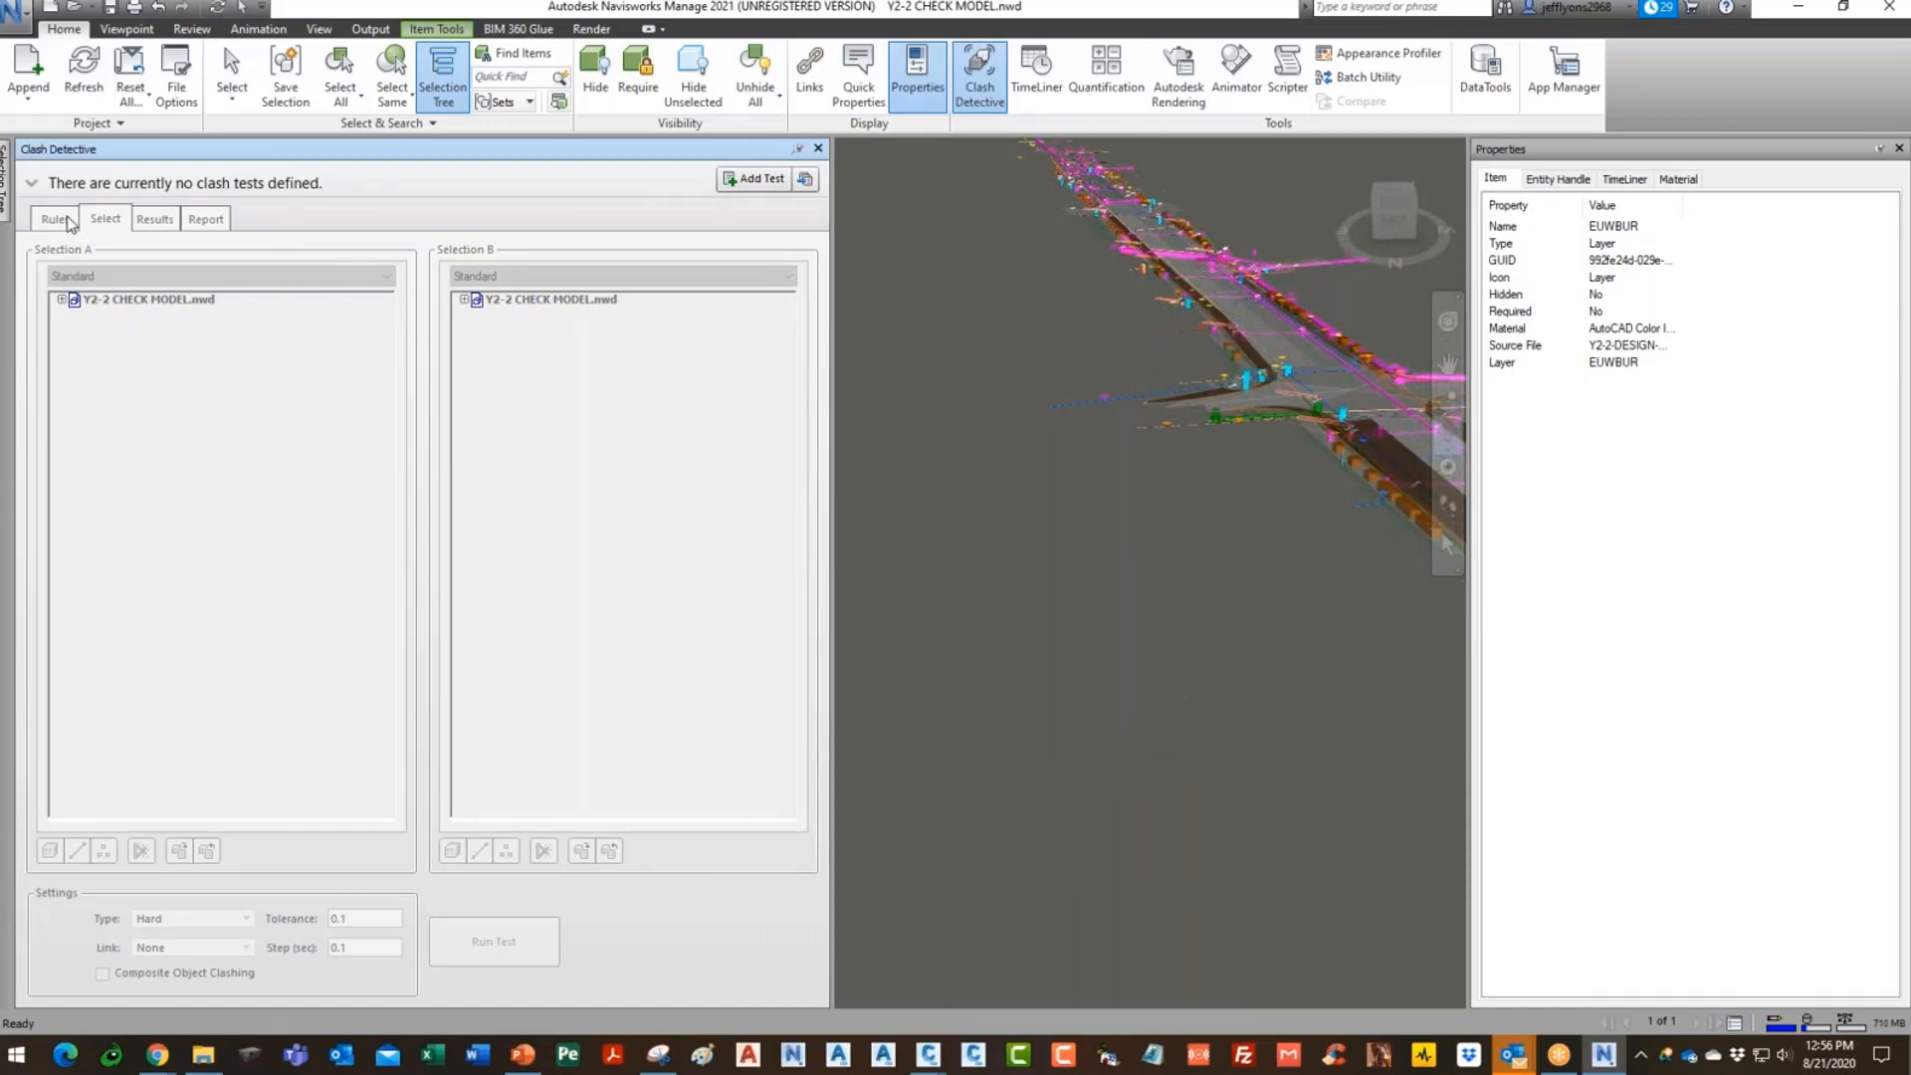
left_click(753, 178)
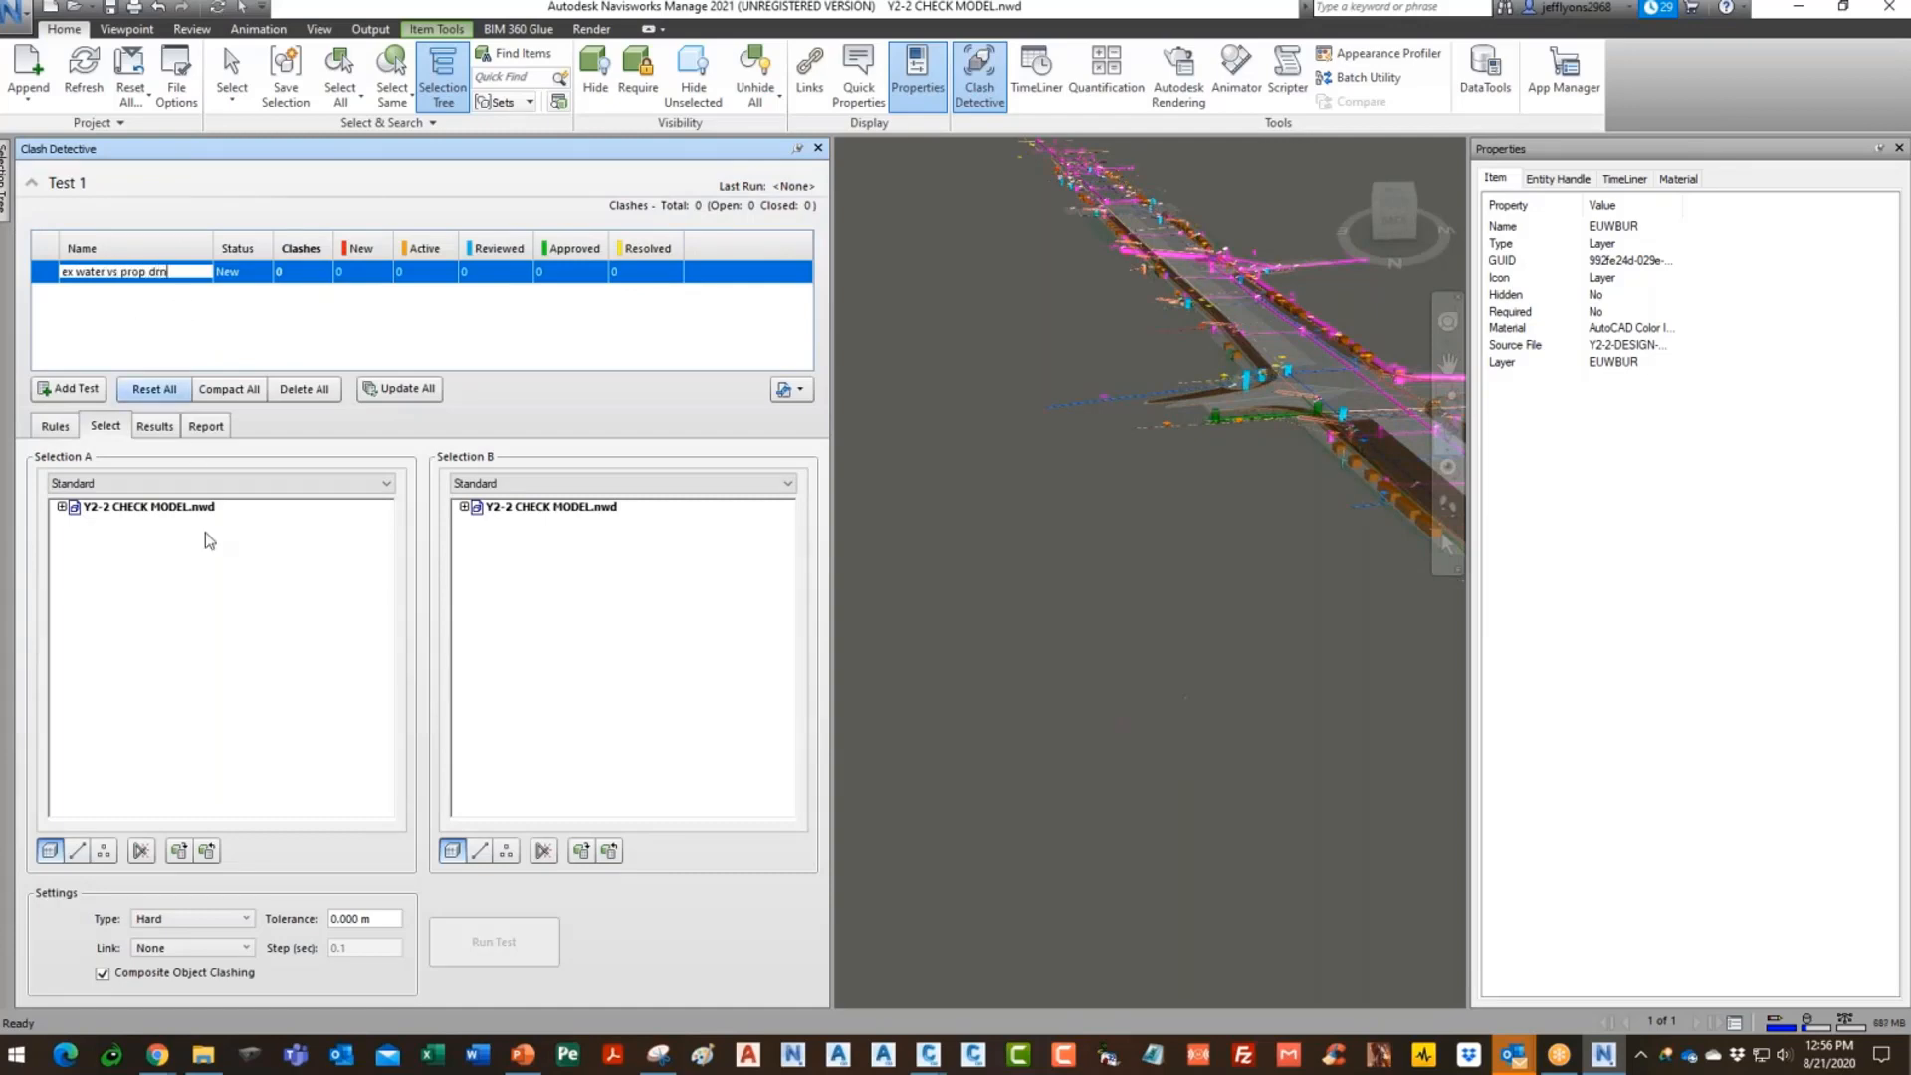
left_click(321, 566)
- Set Selection A to water layer EUWBUR in the design water file
left_click(62, 506)
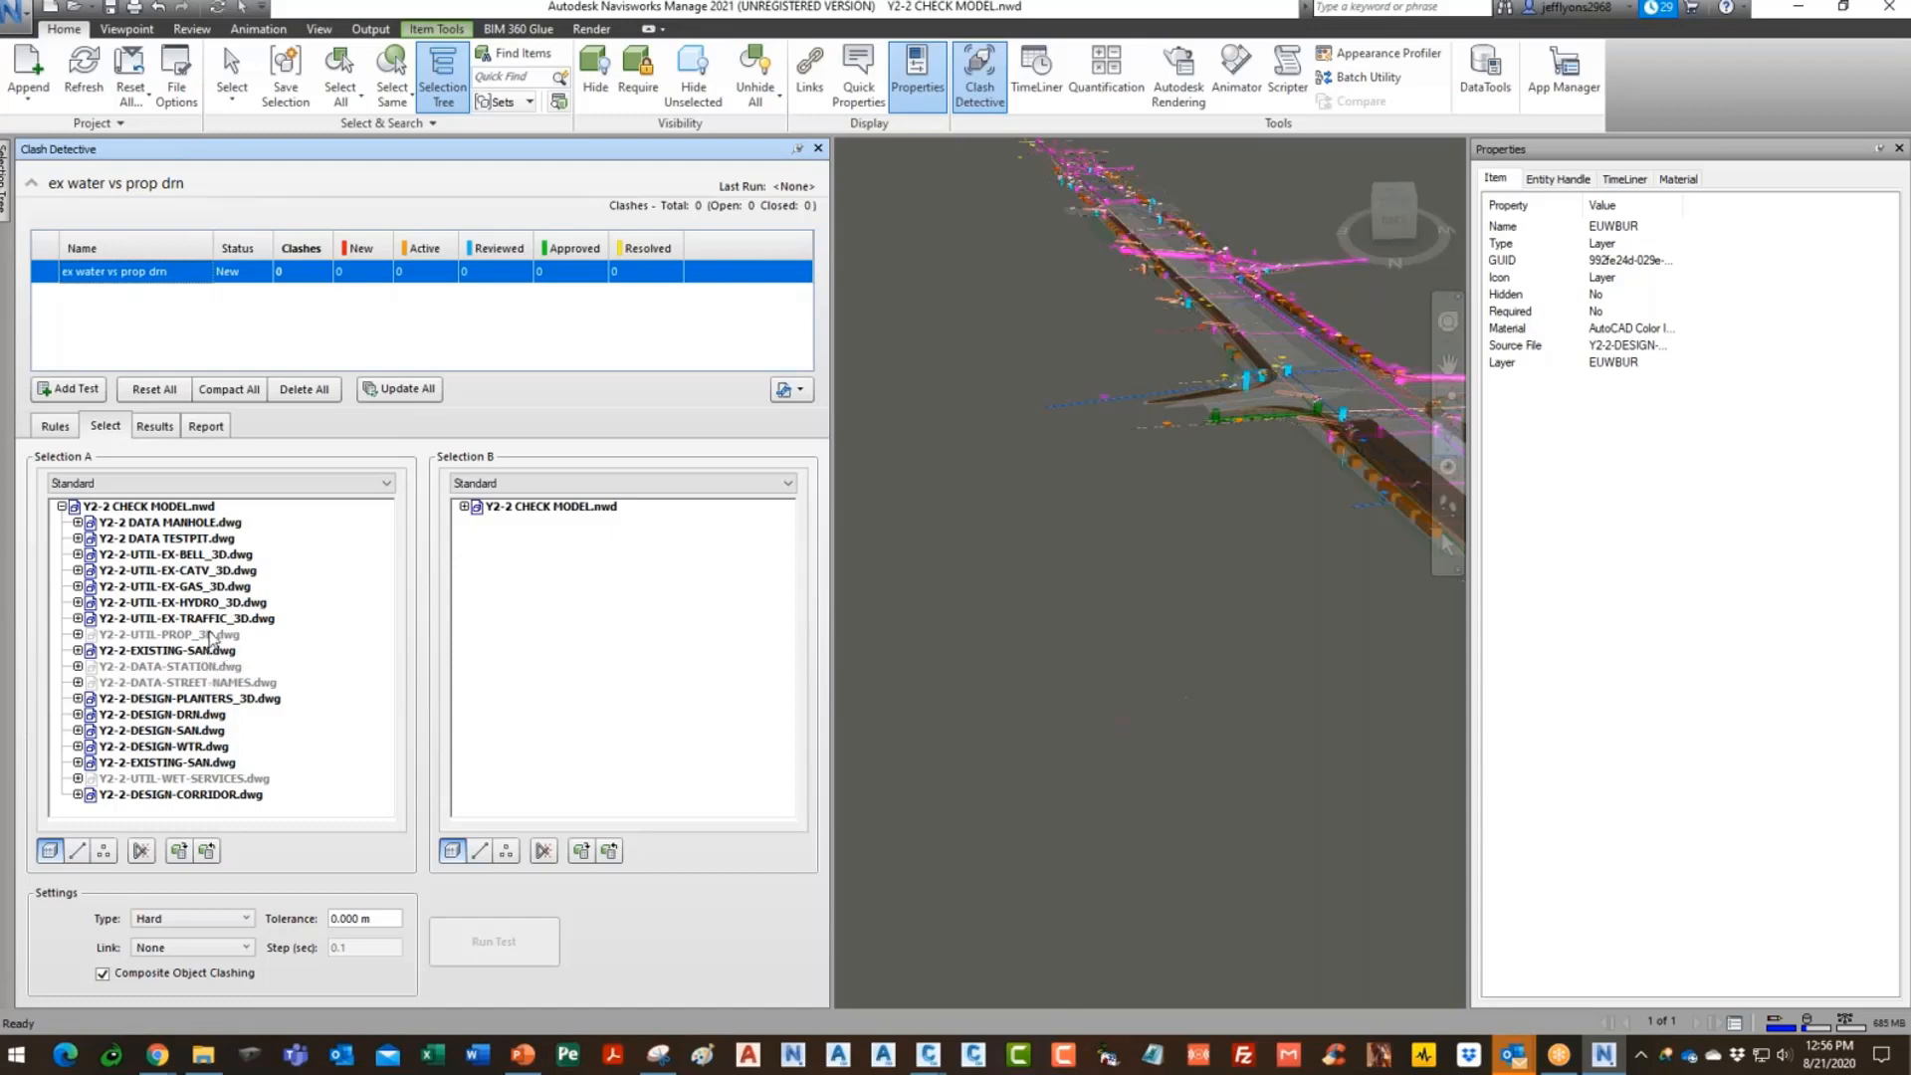
left_click(197, 718)
left_click(177, 747)
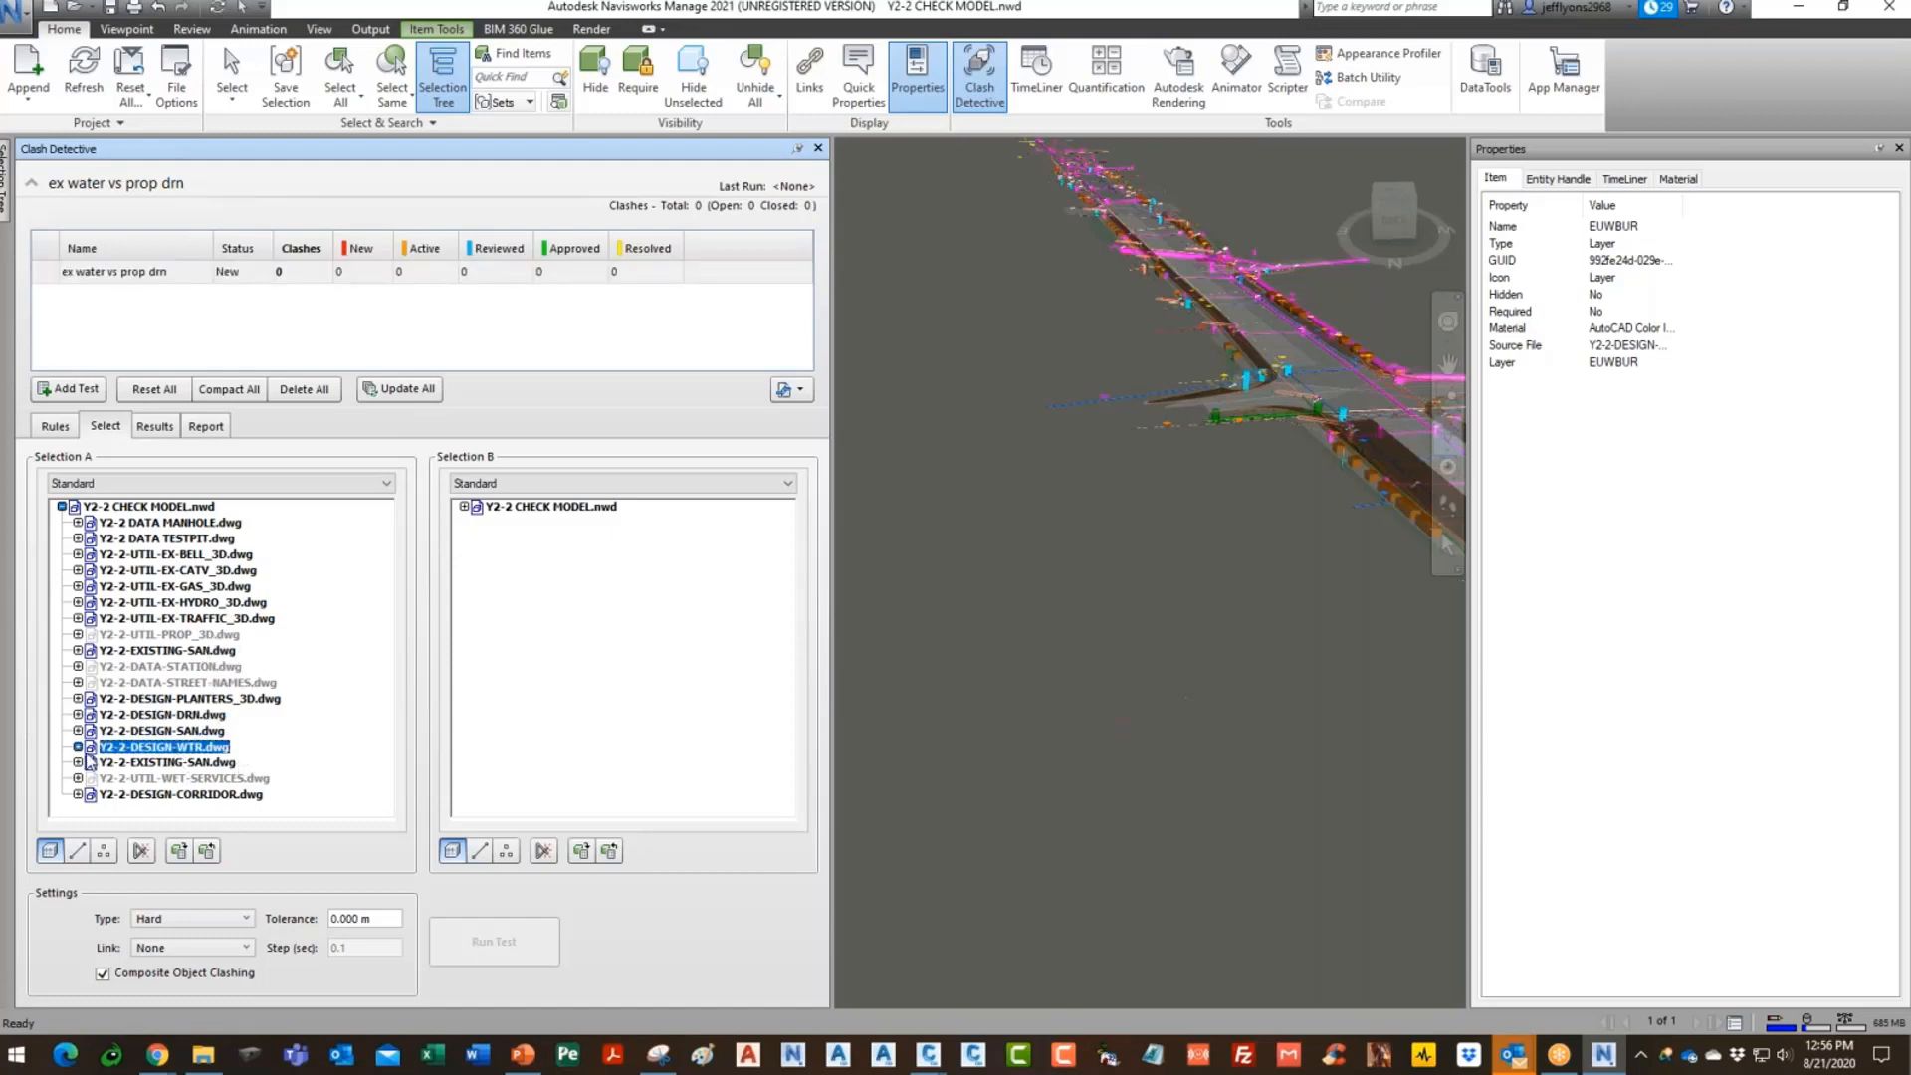
left_click(78, 747)
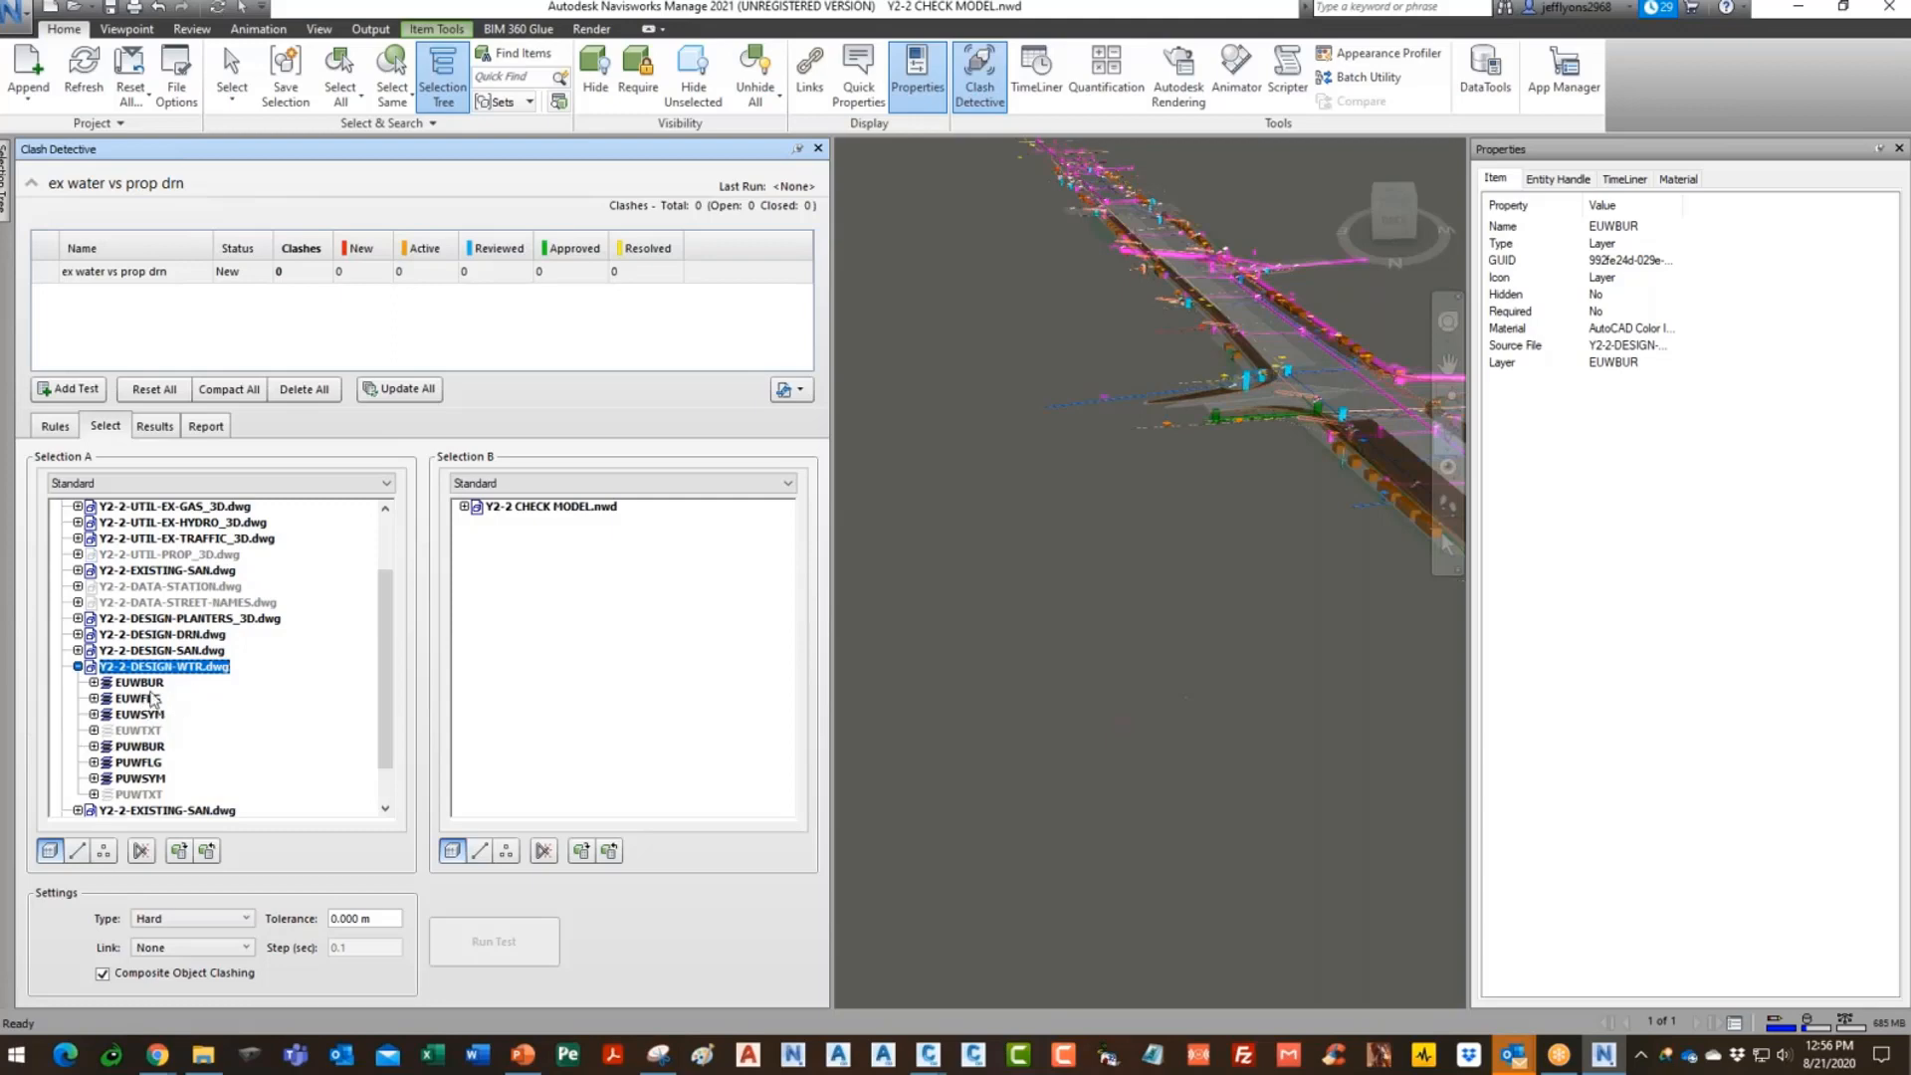
key("Down")
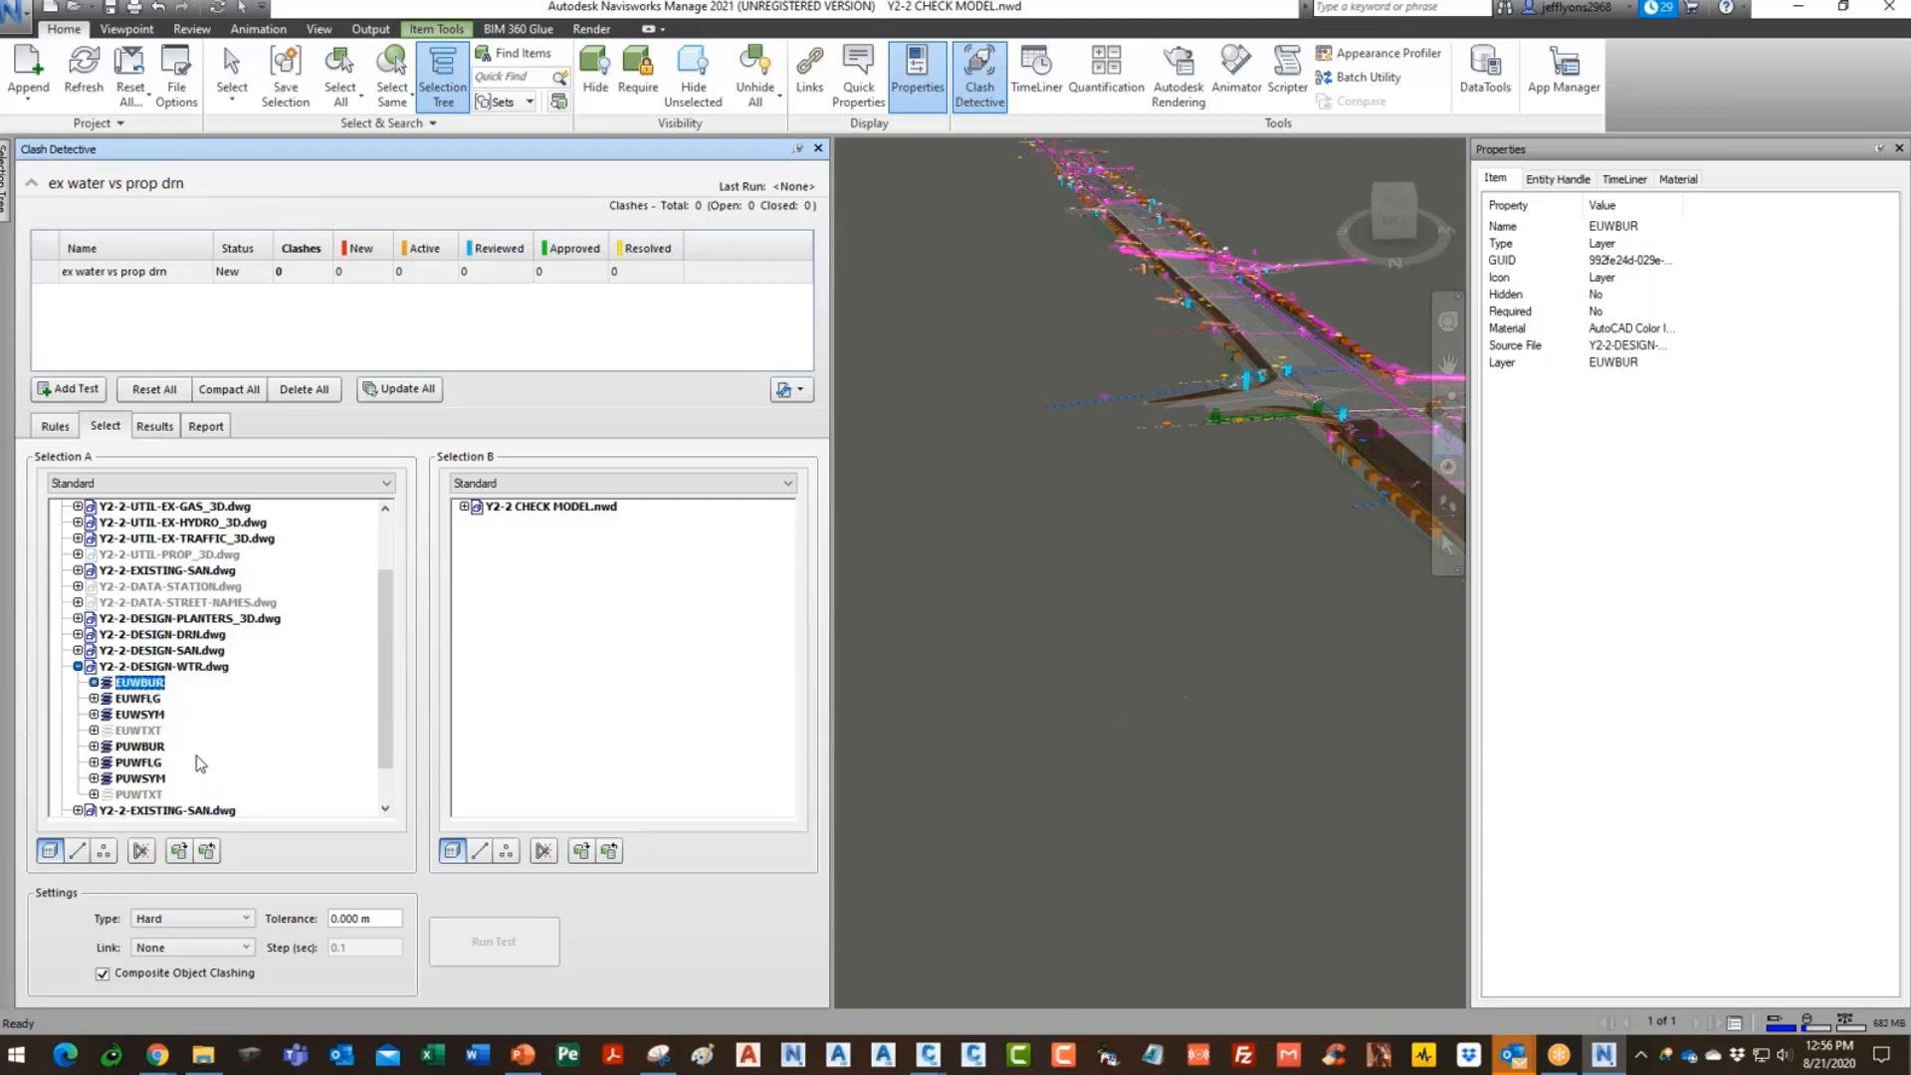
- Set Selection B to drain layer PSTBUR and run the test, finding 3 clashes
left_click(463, 507)
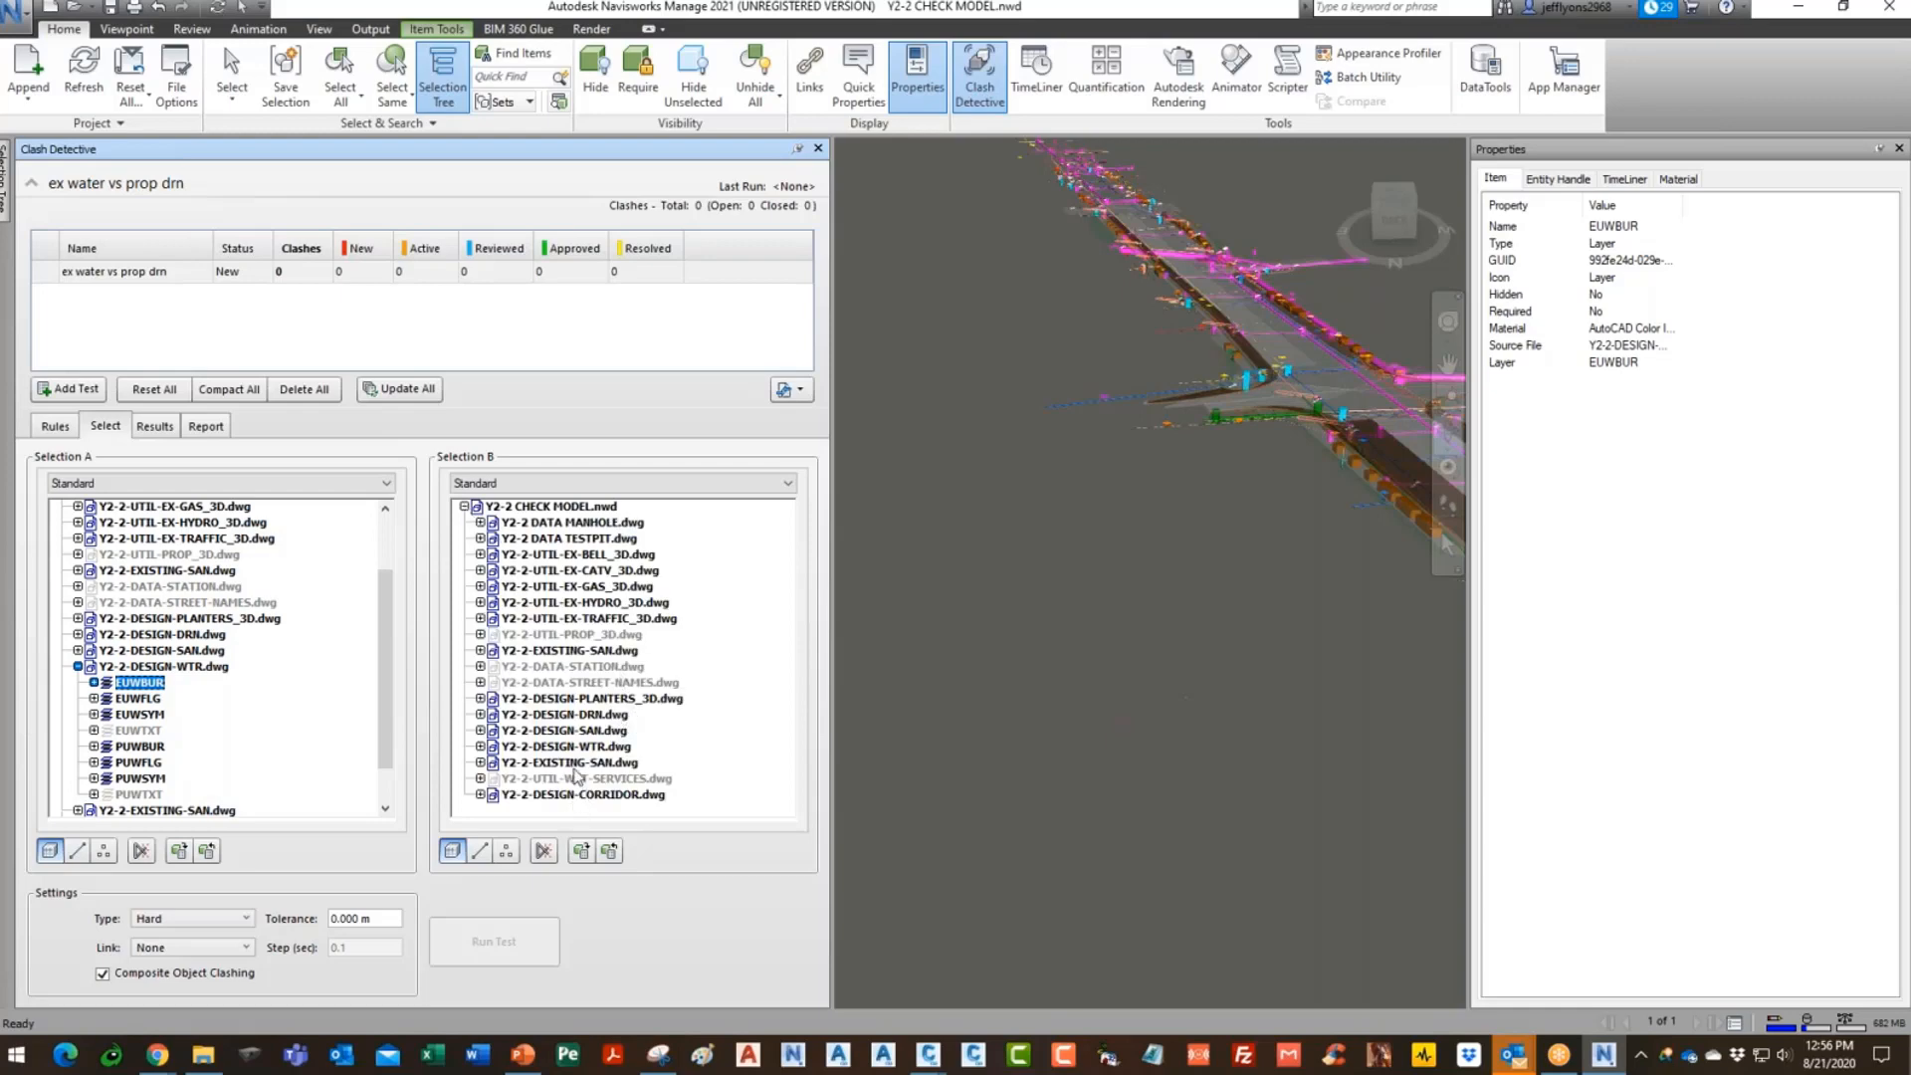
left_click(520, 713)
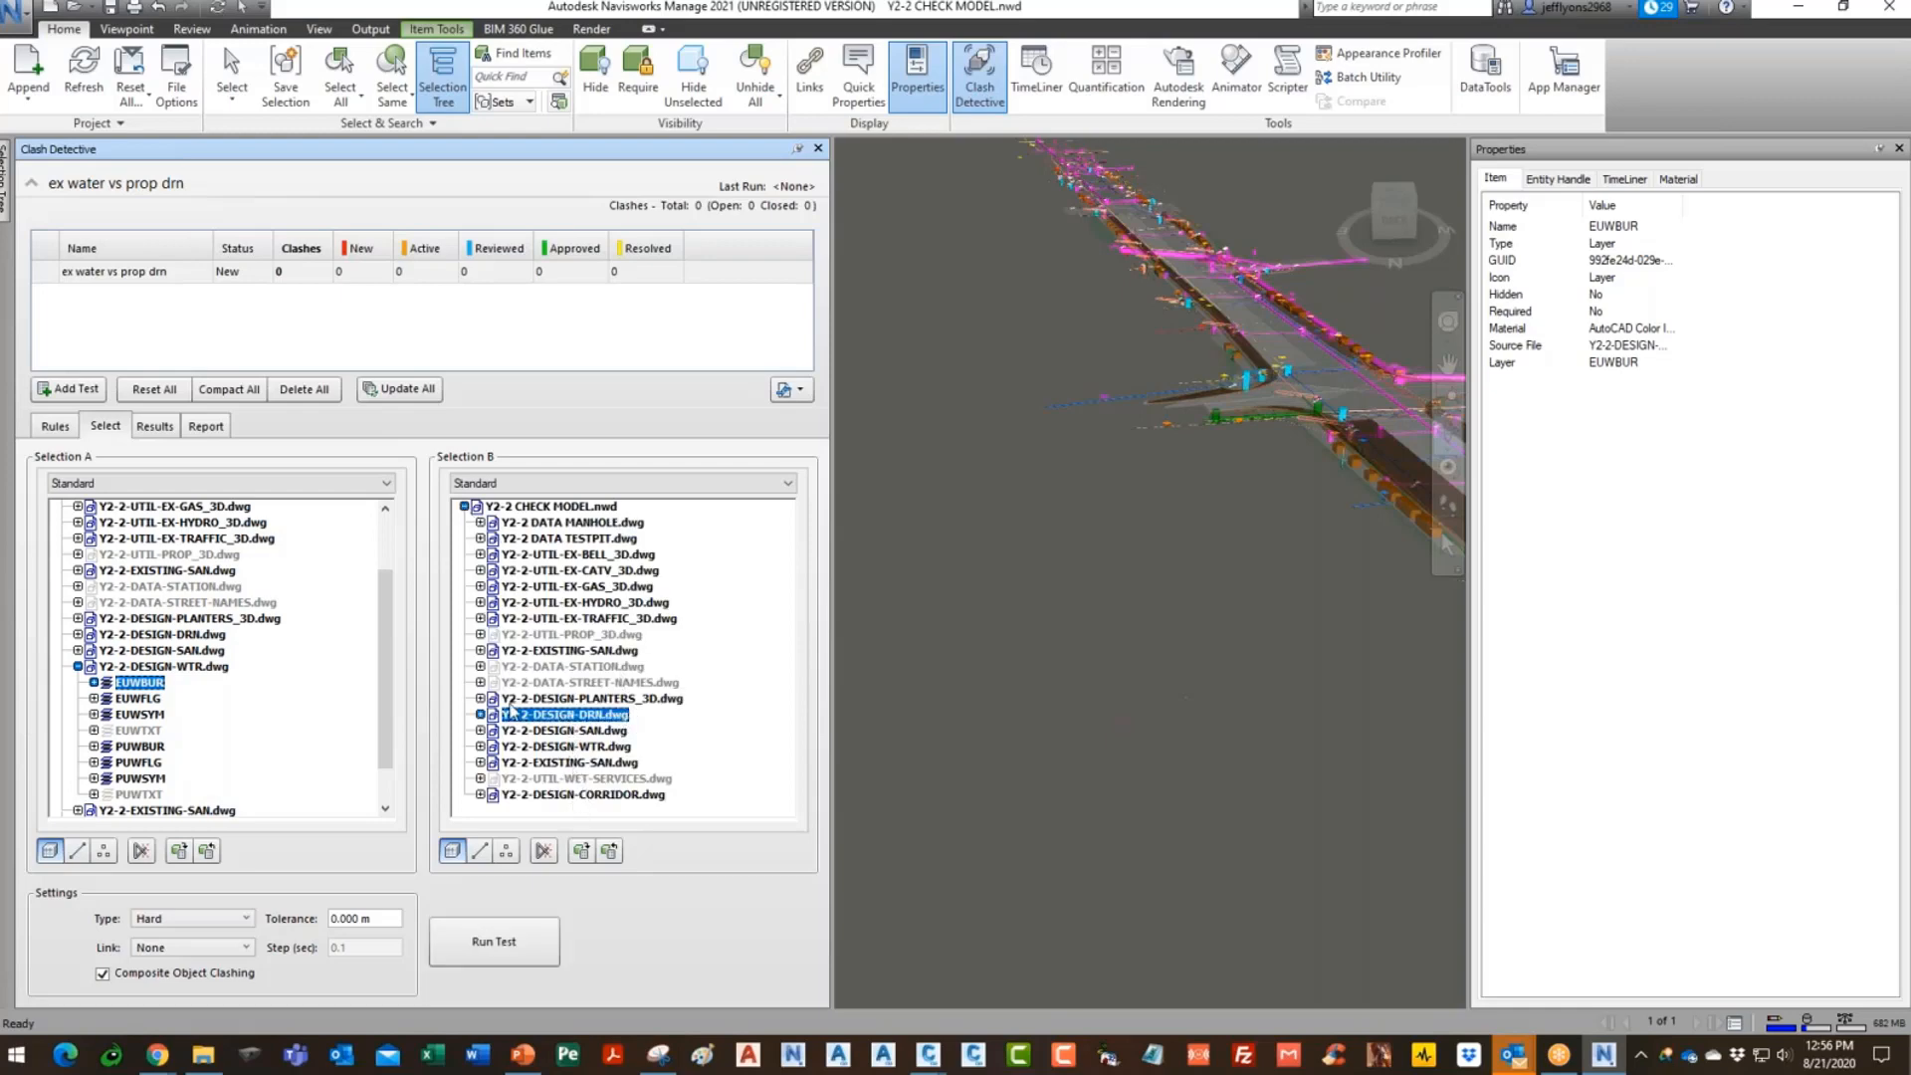
left_click(480, 714)
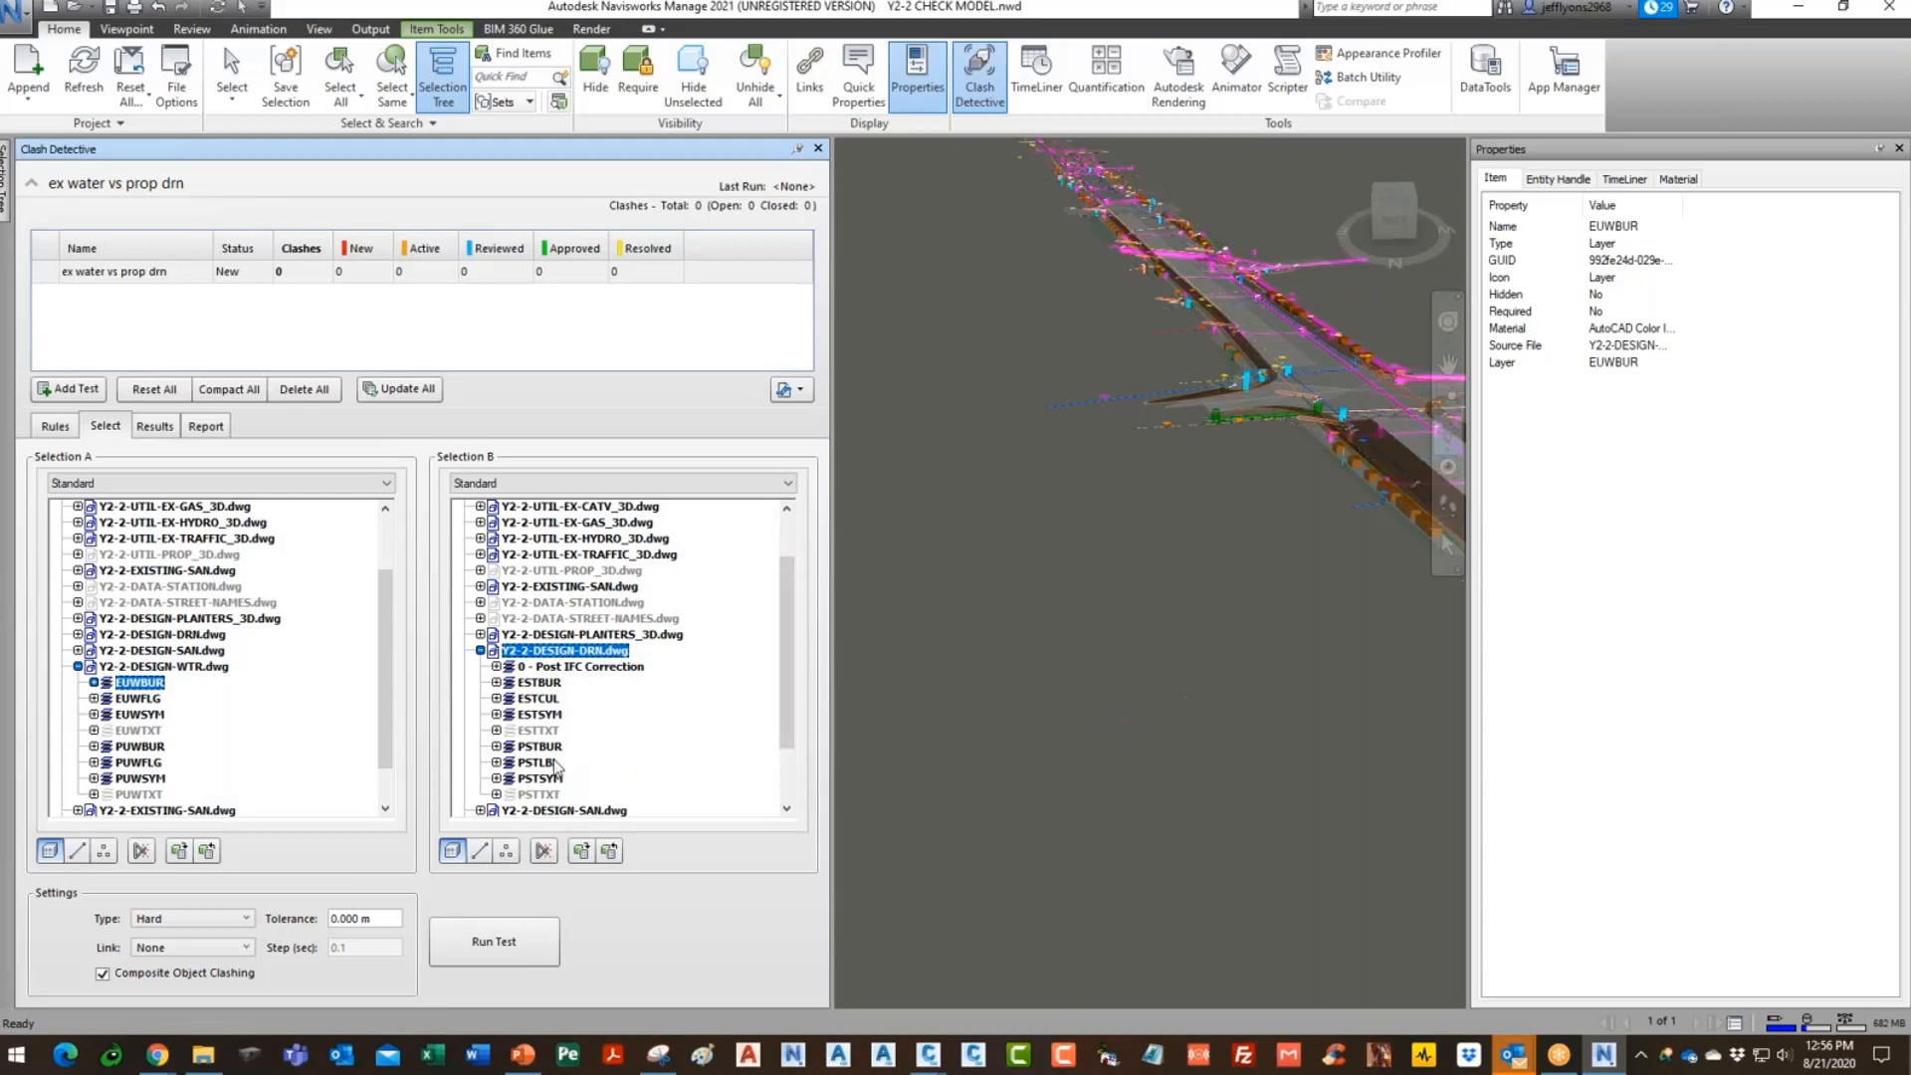
left_click(543, 751)
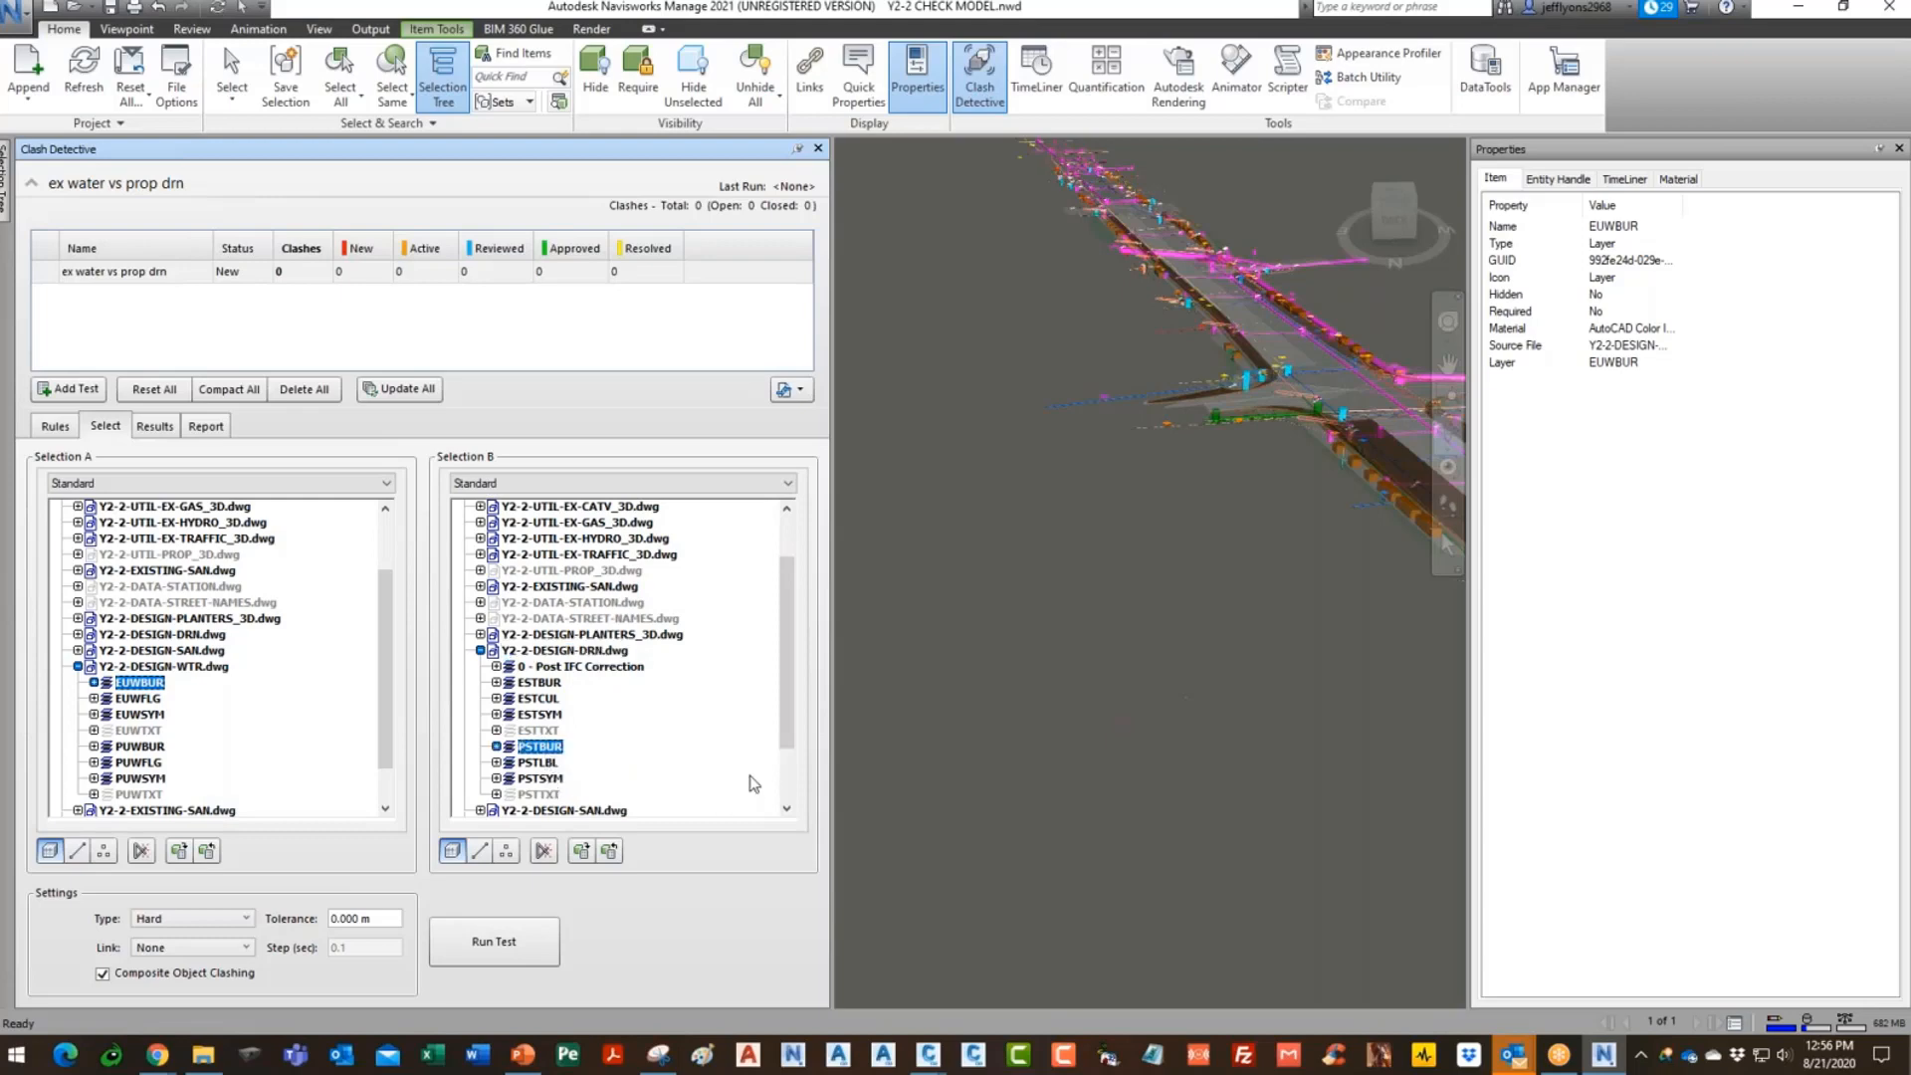
left_click(502, 954)
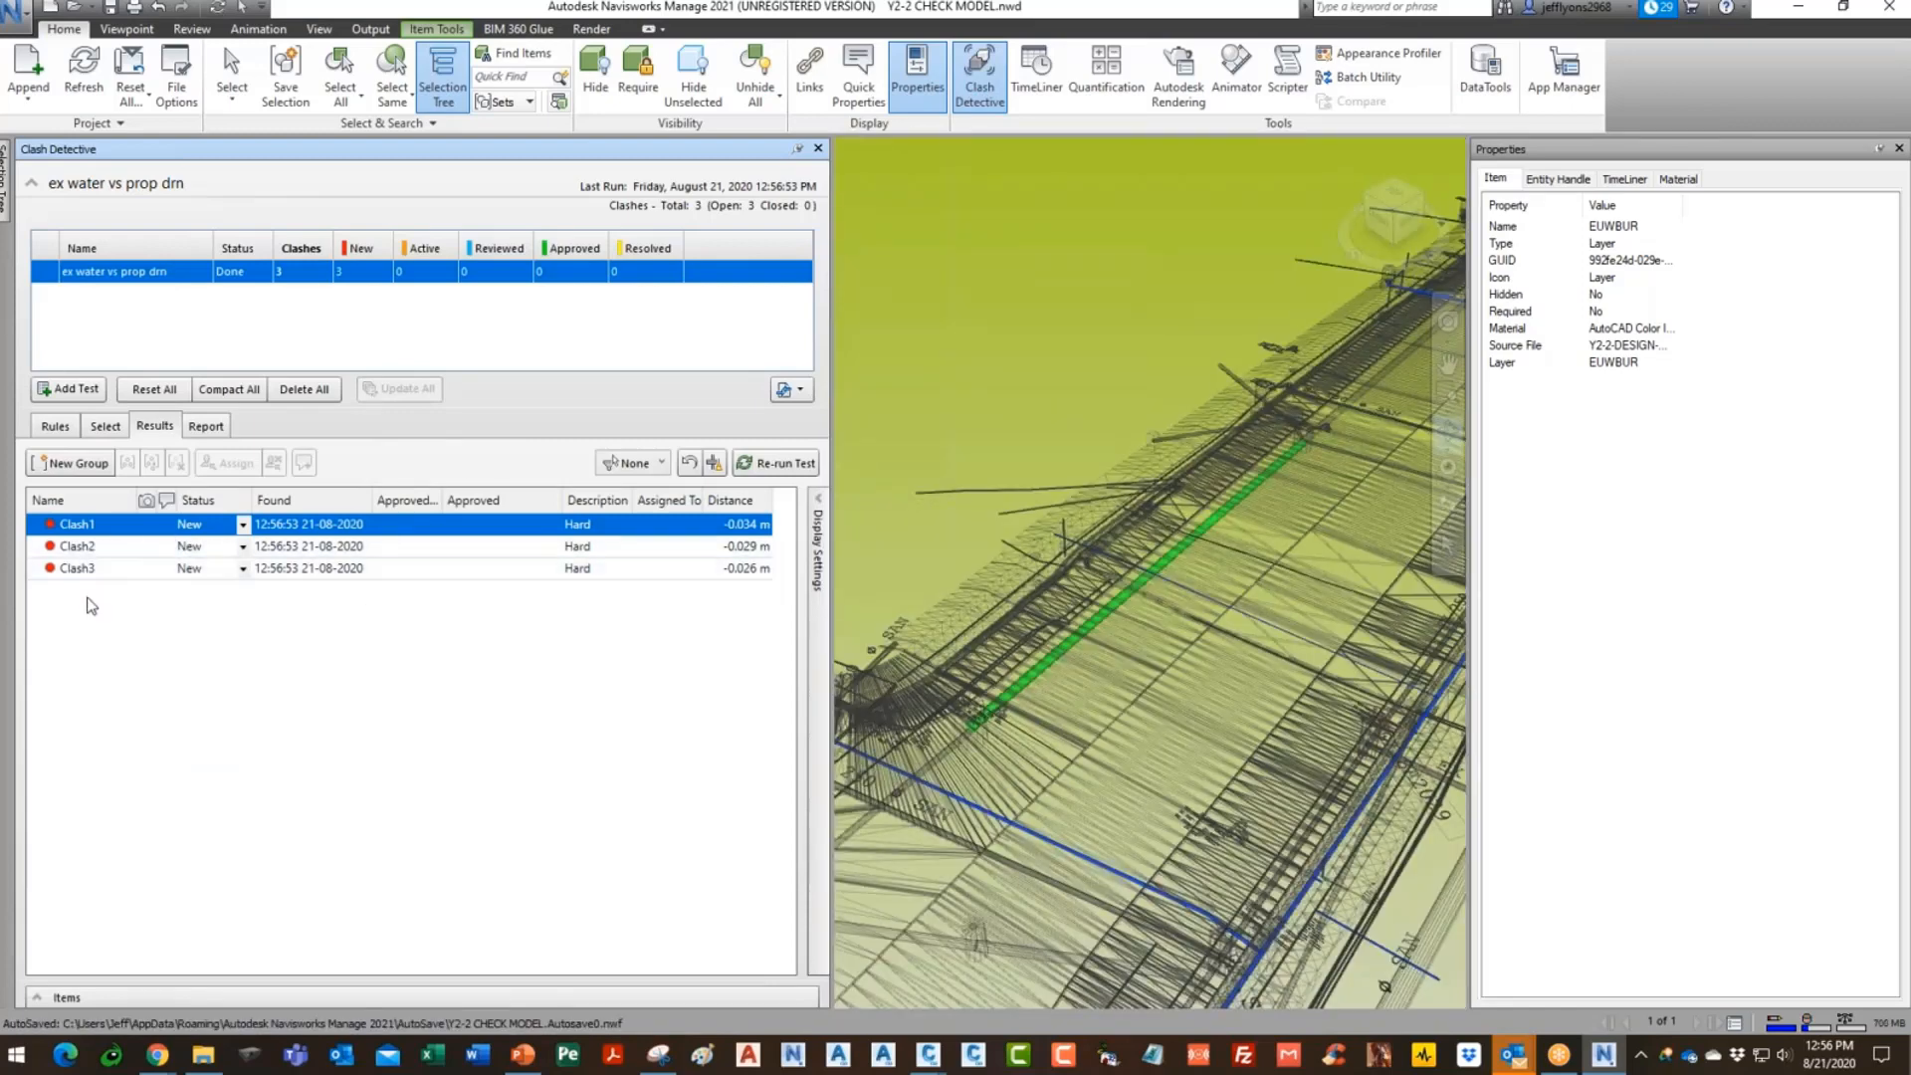
- Close Properties, zoom in on Clash2 and Clash3, then view the Report settings
left_click(1898, 148)
mouse_move(1271, 731)
left_mouse_down()
mouse_move(1325, 660)
mouse_move(1304, 729)
left_mouse_up()
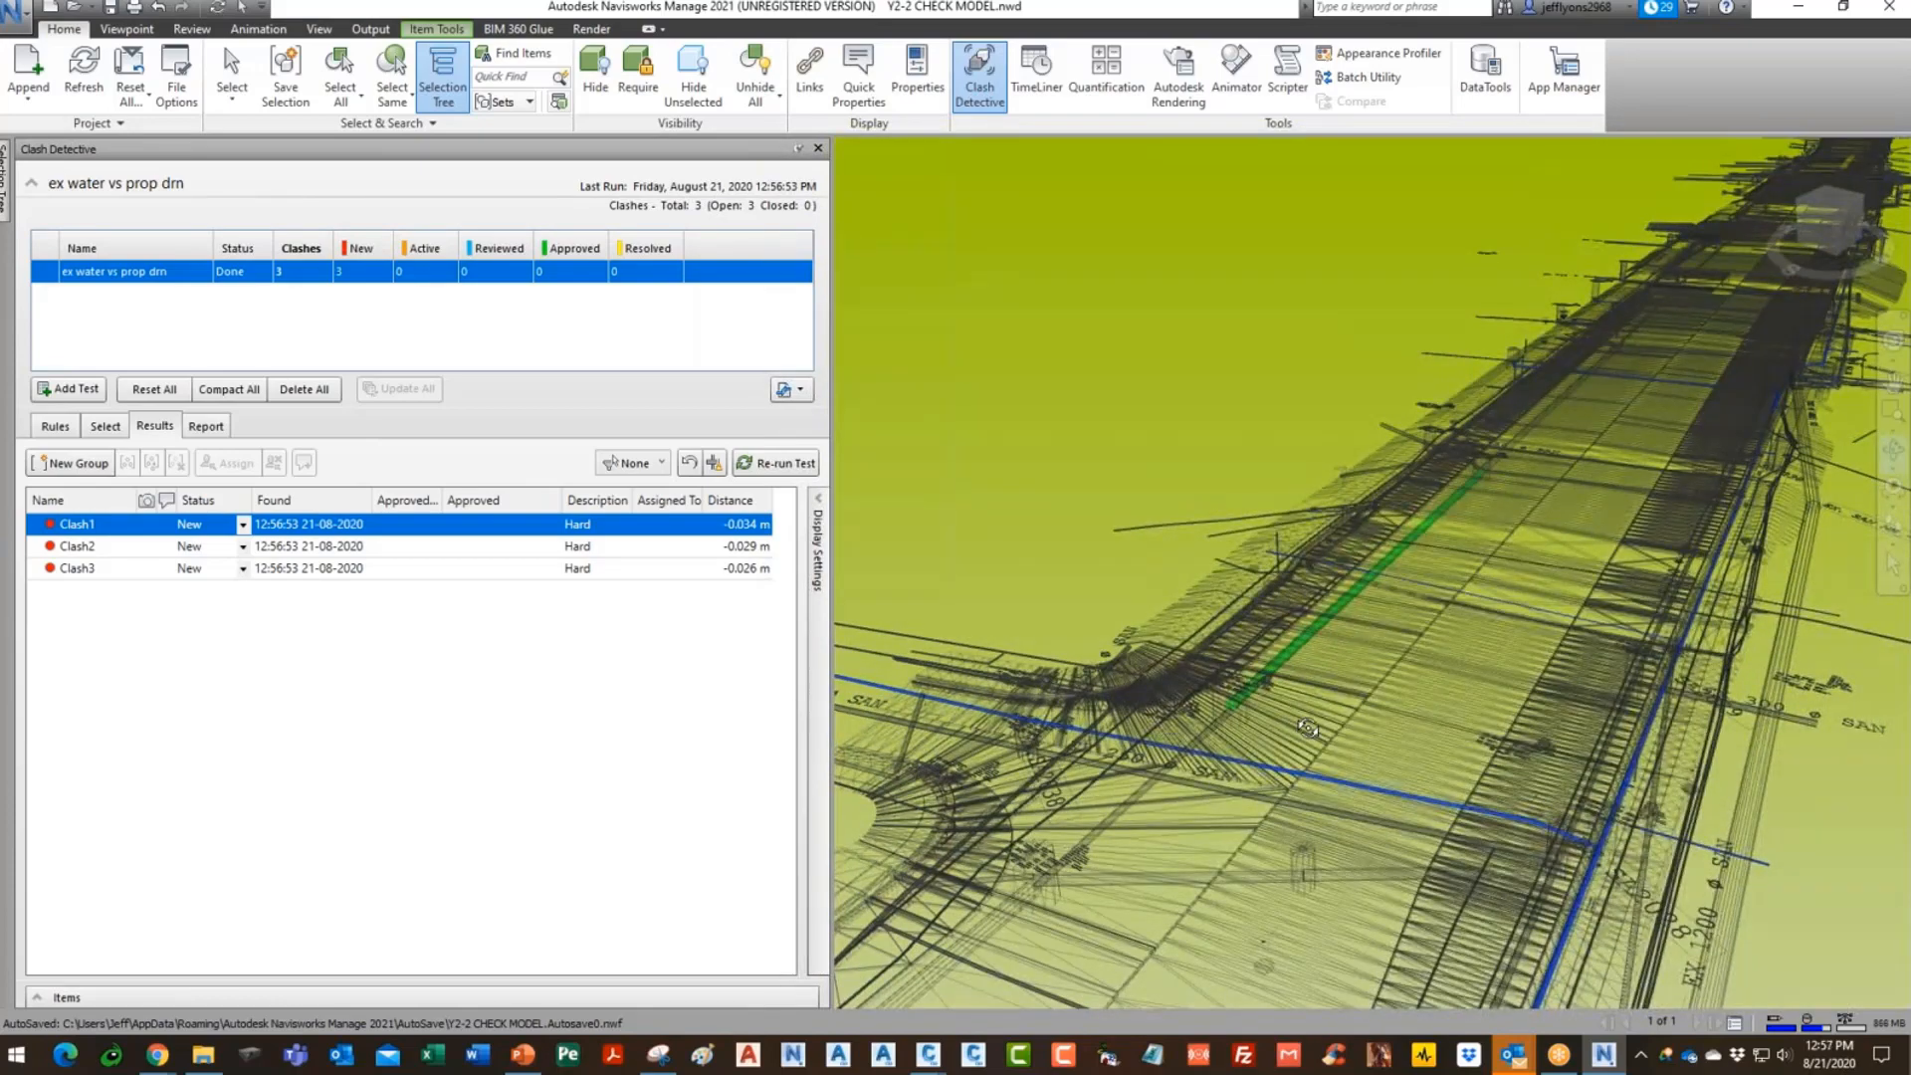
left_click_drag(1466, 549, 1329, 530)
scroll(1349, 701, "up", 2)
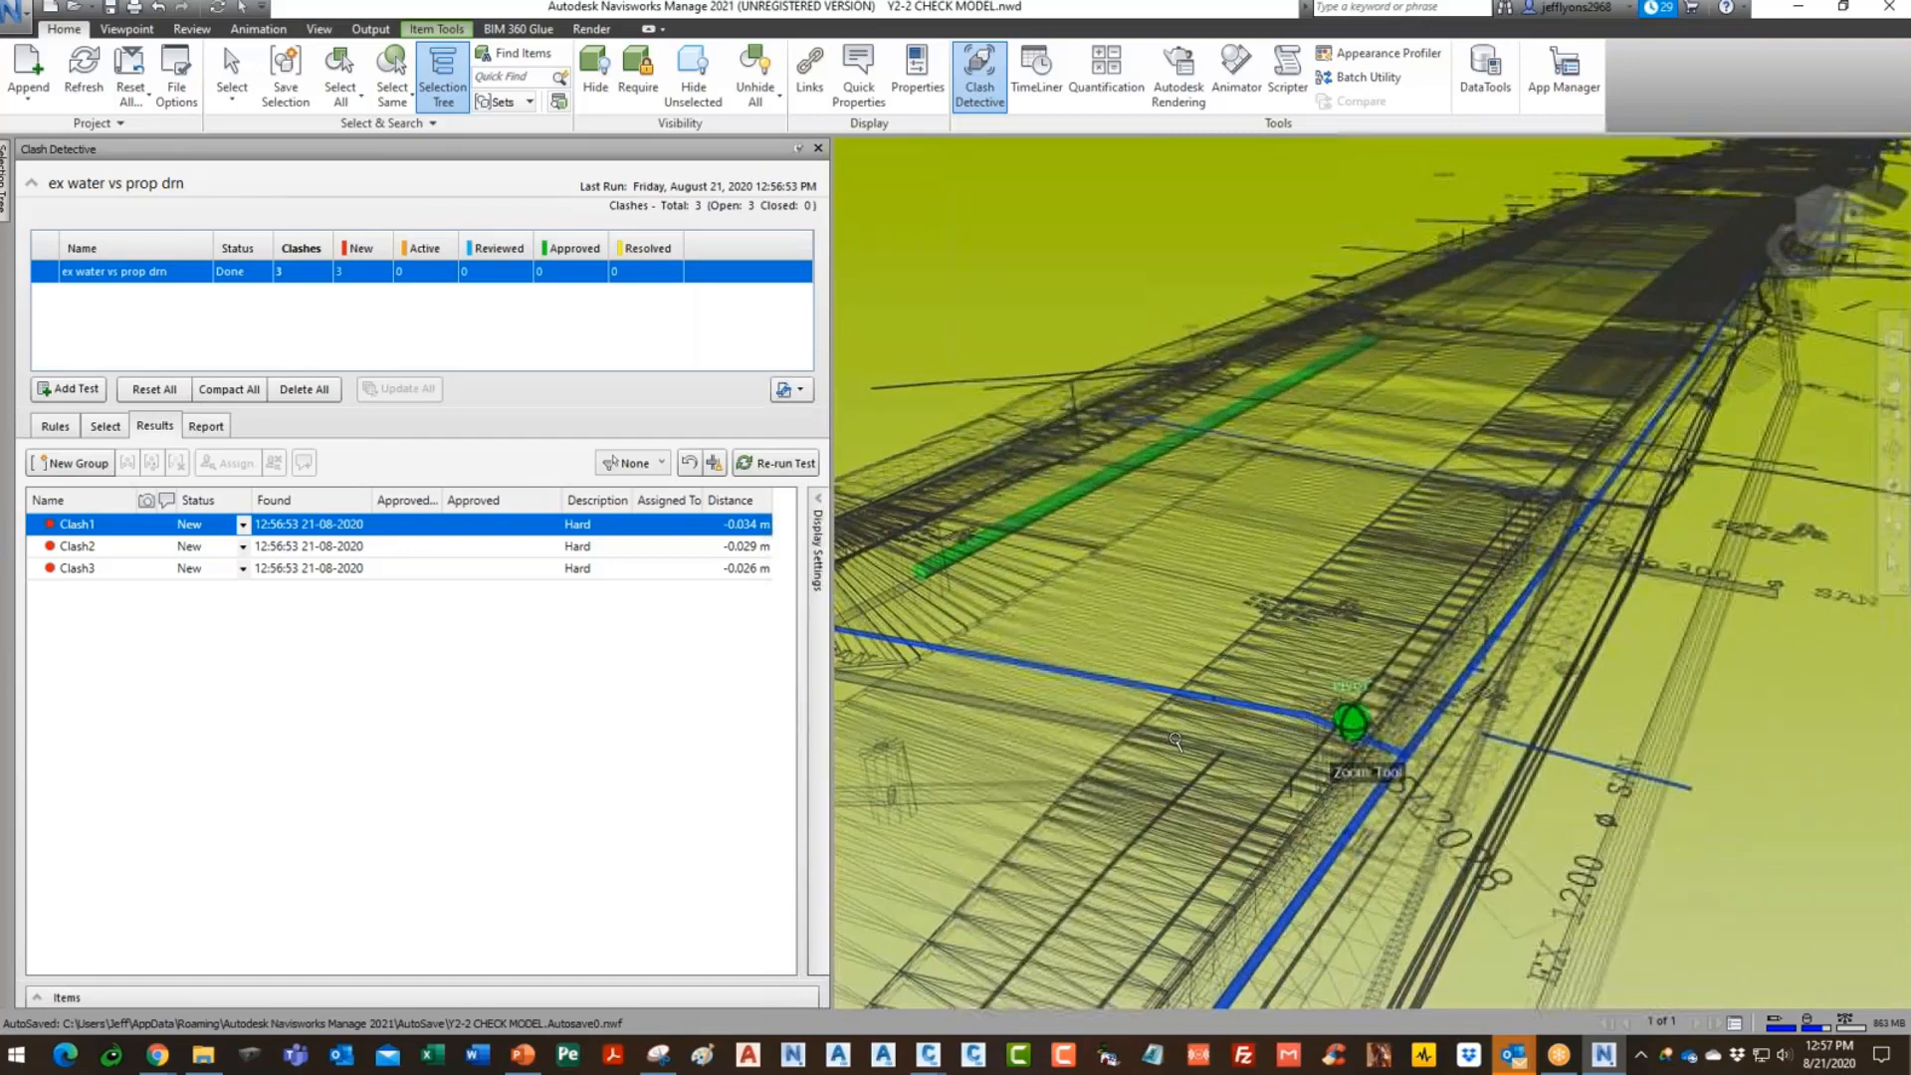
left_click(119, 552)
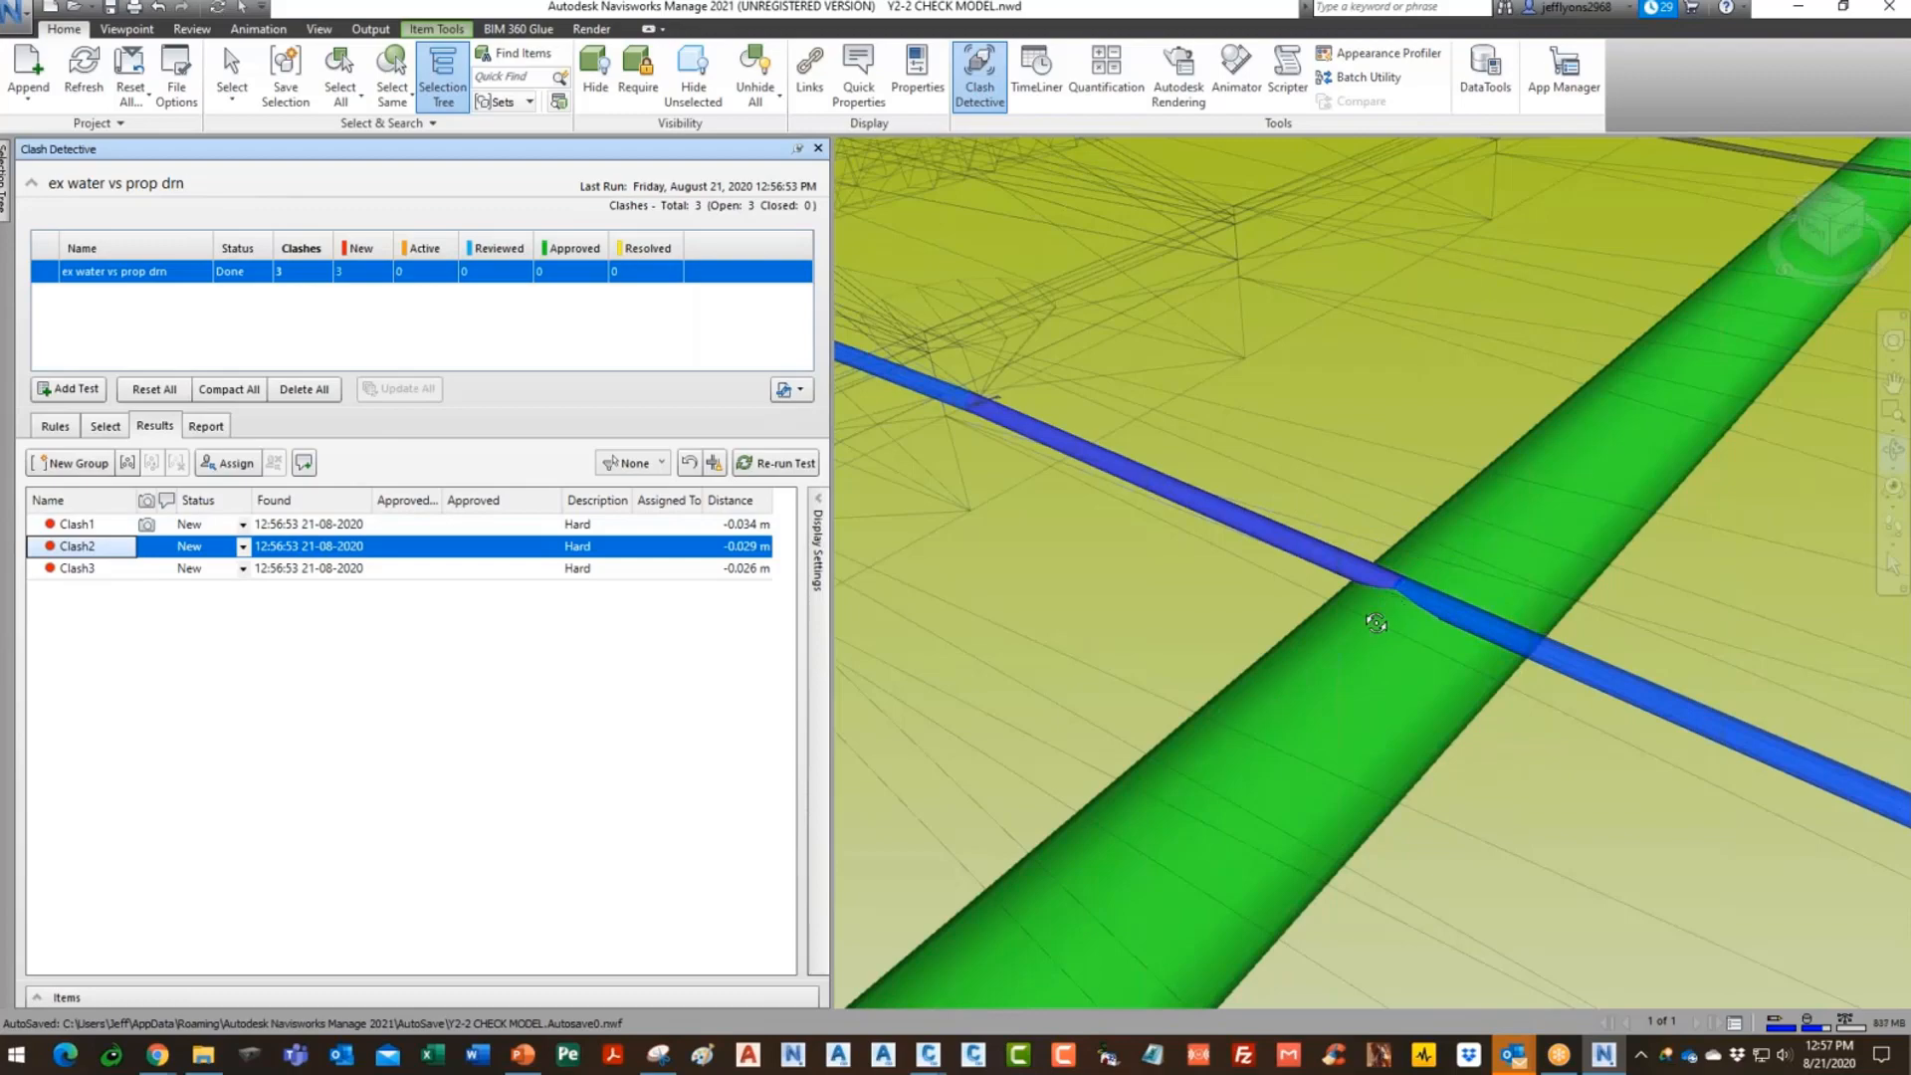
left_click(97, 571)
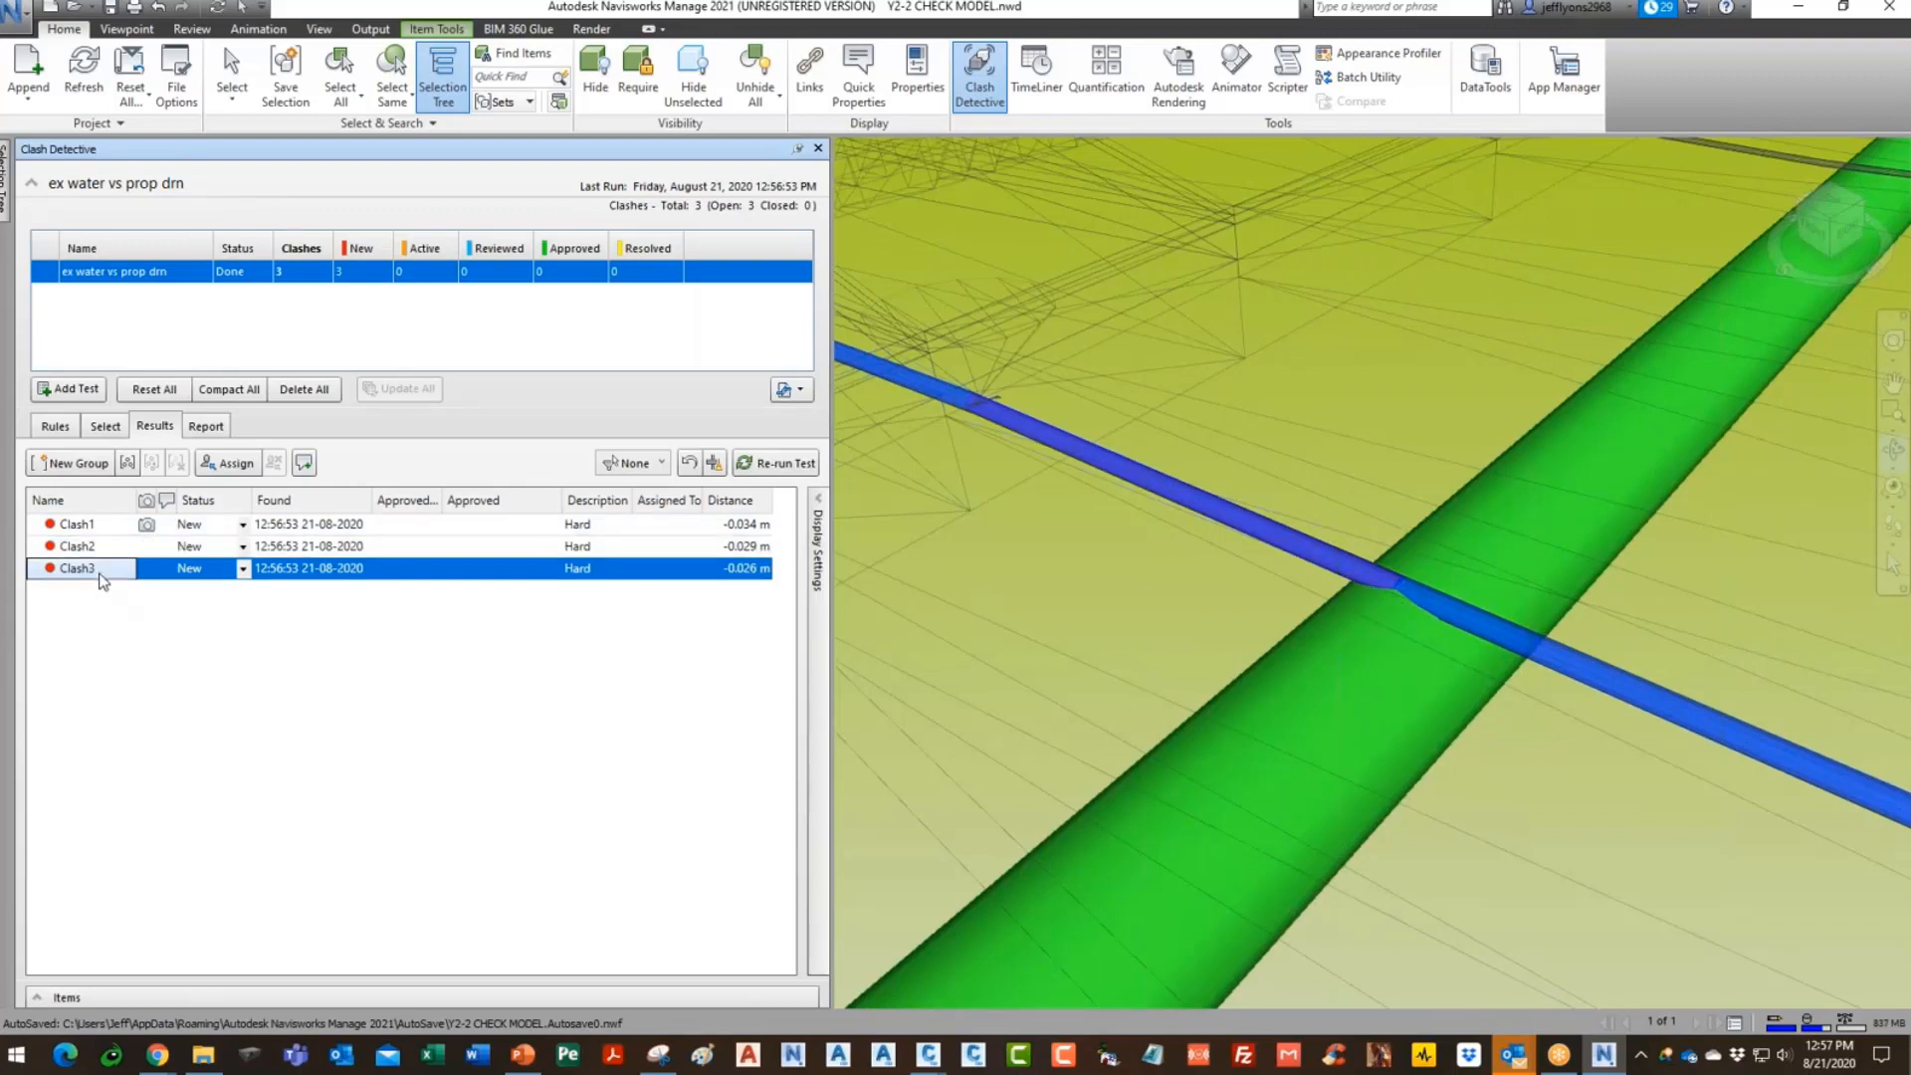
scroll(1378, 578, "up", 5)
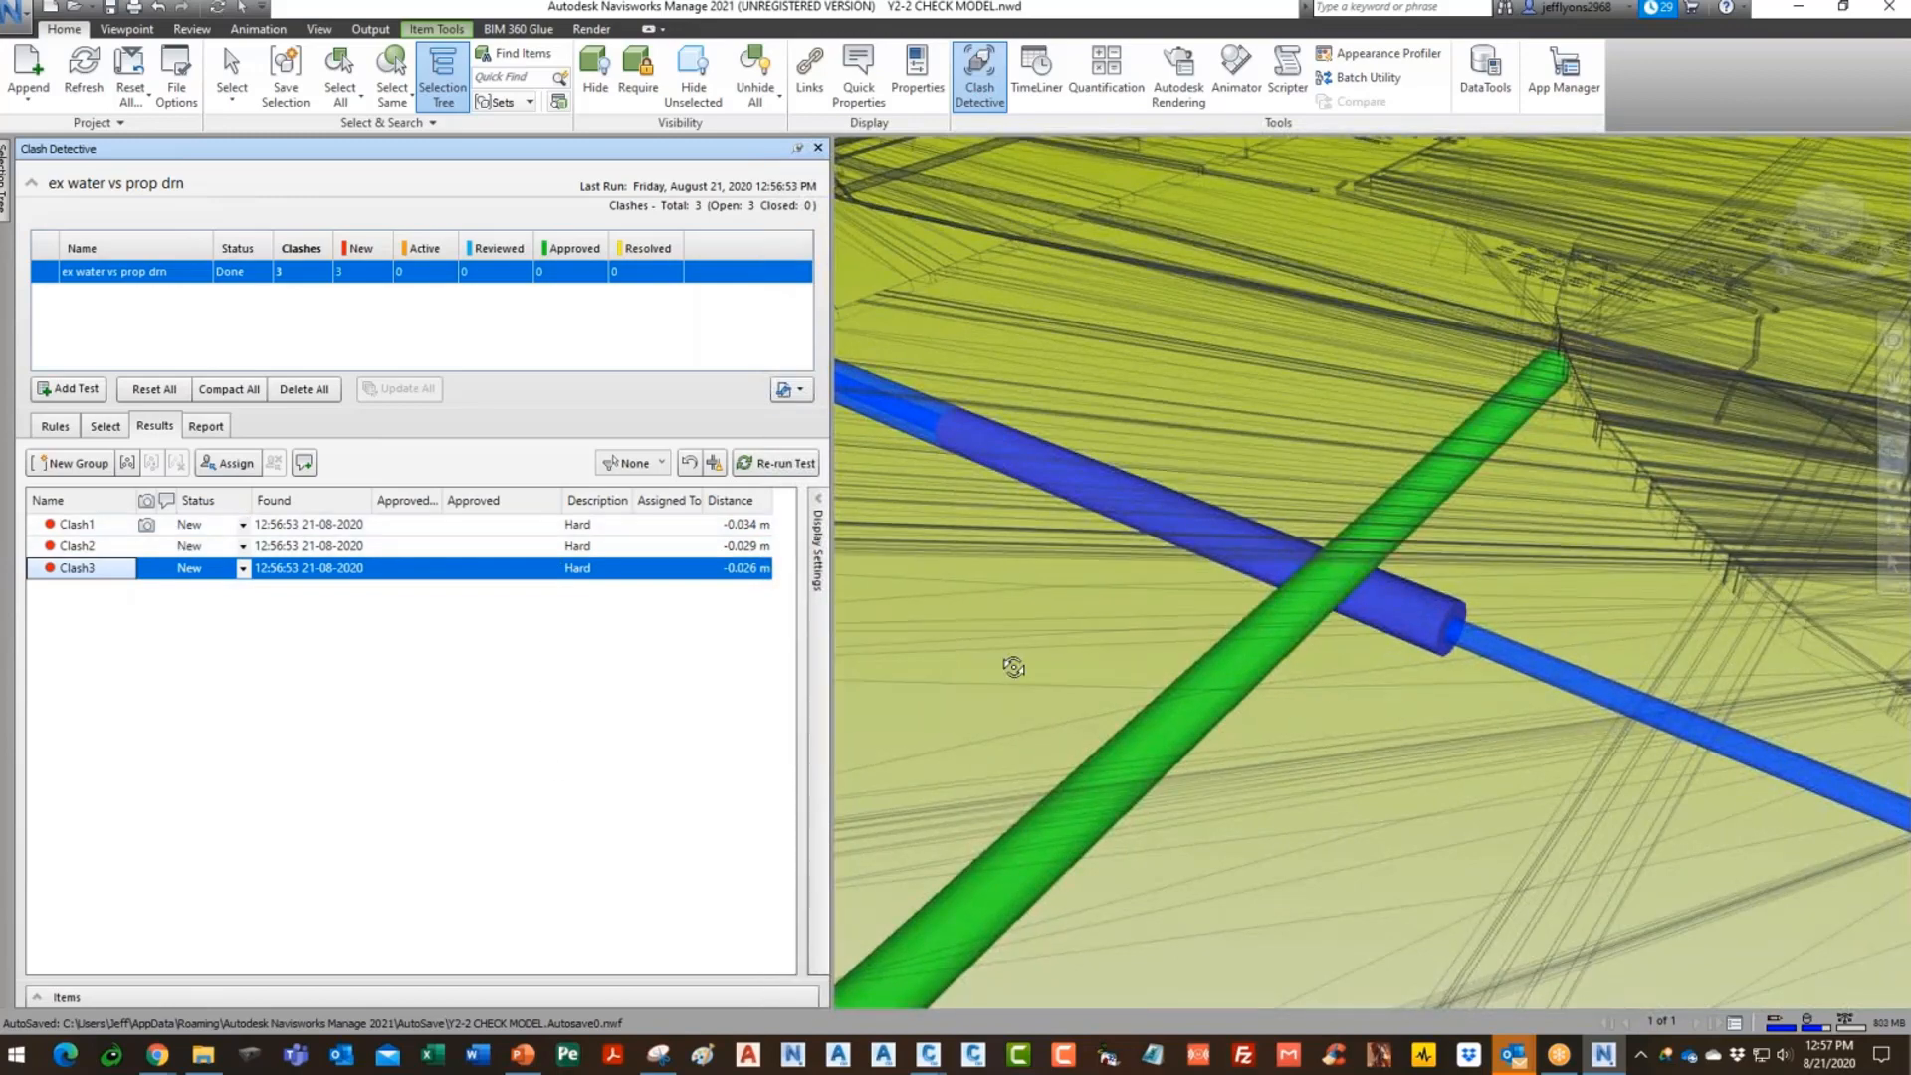
left_click(215, 429)
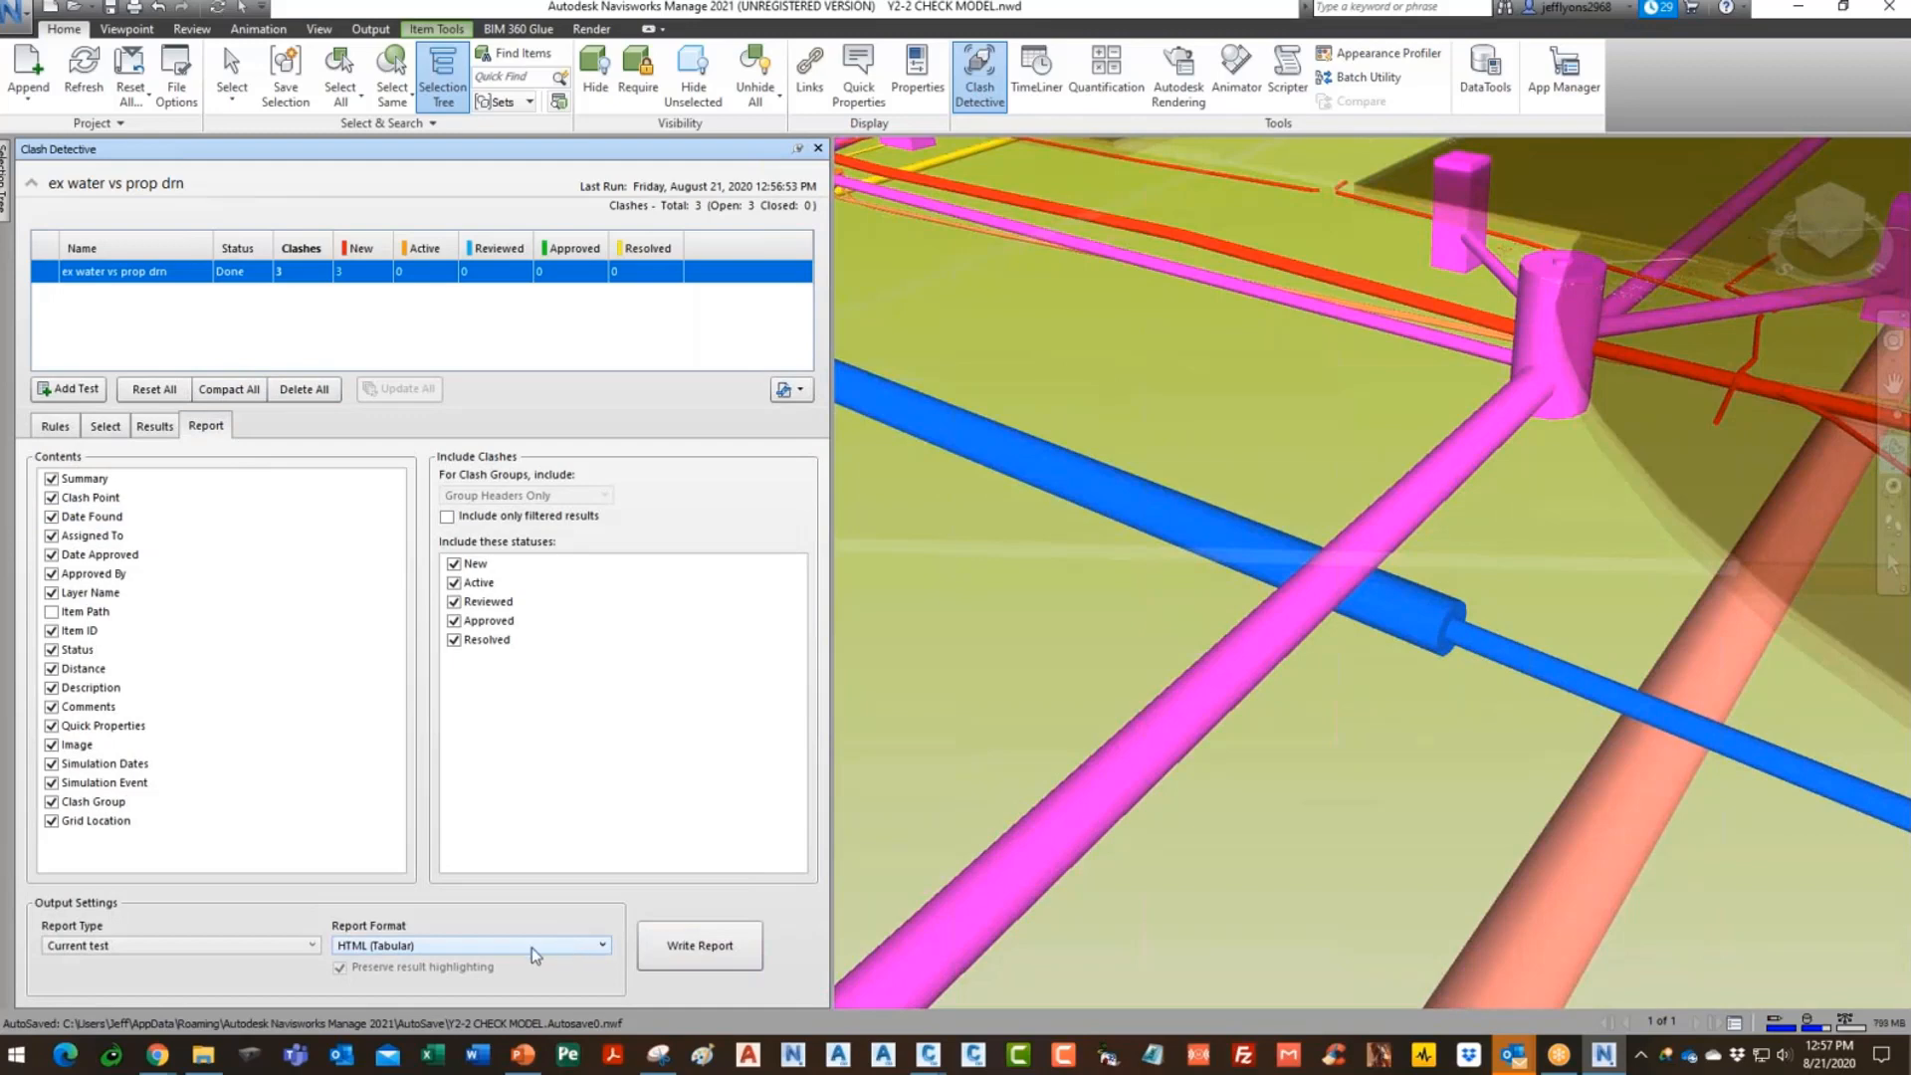
- Write the clash report as 'ex water vs prop drn.html' (HTML Tabular) to the Reports folder
left_click(694, 952)
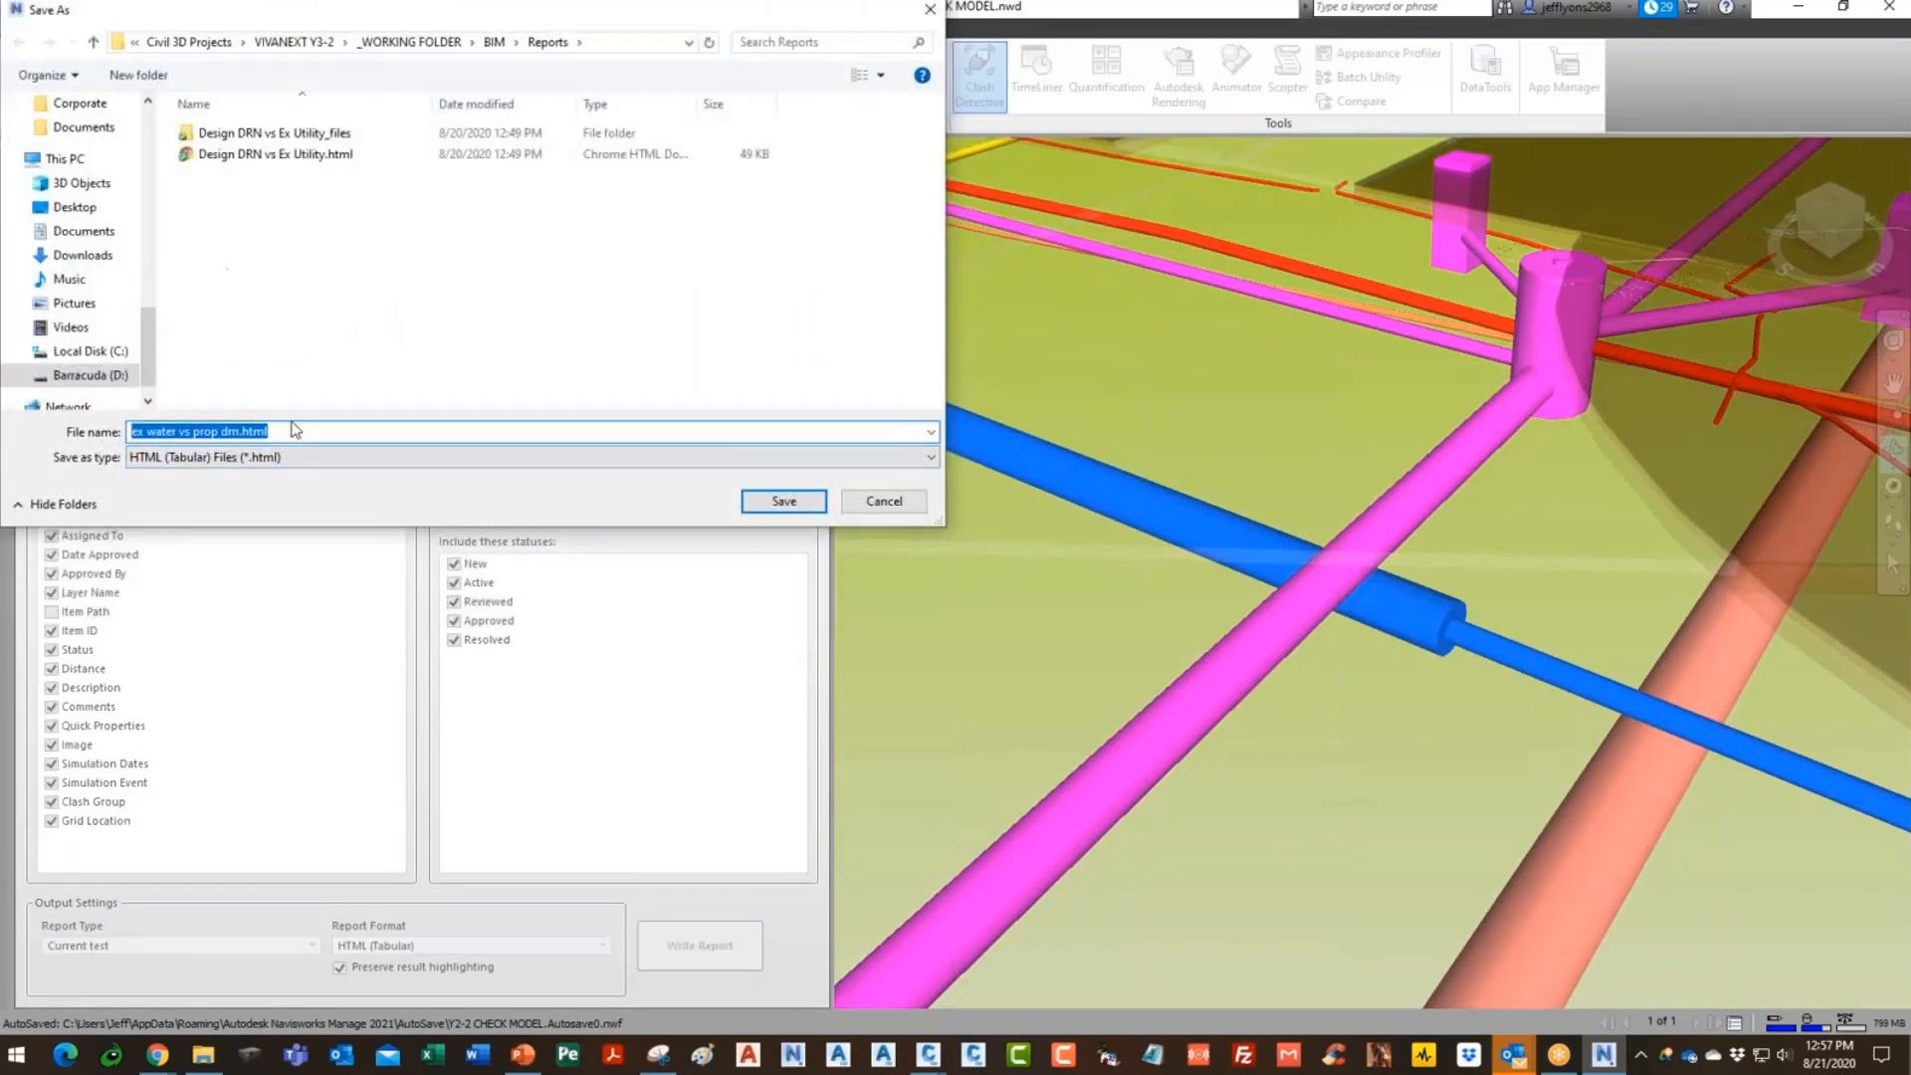
left_click(783, 503)
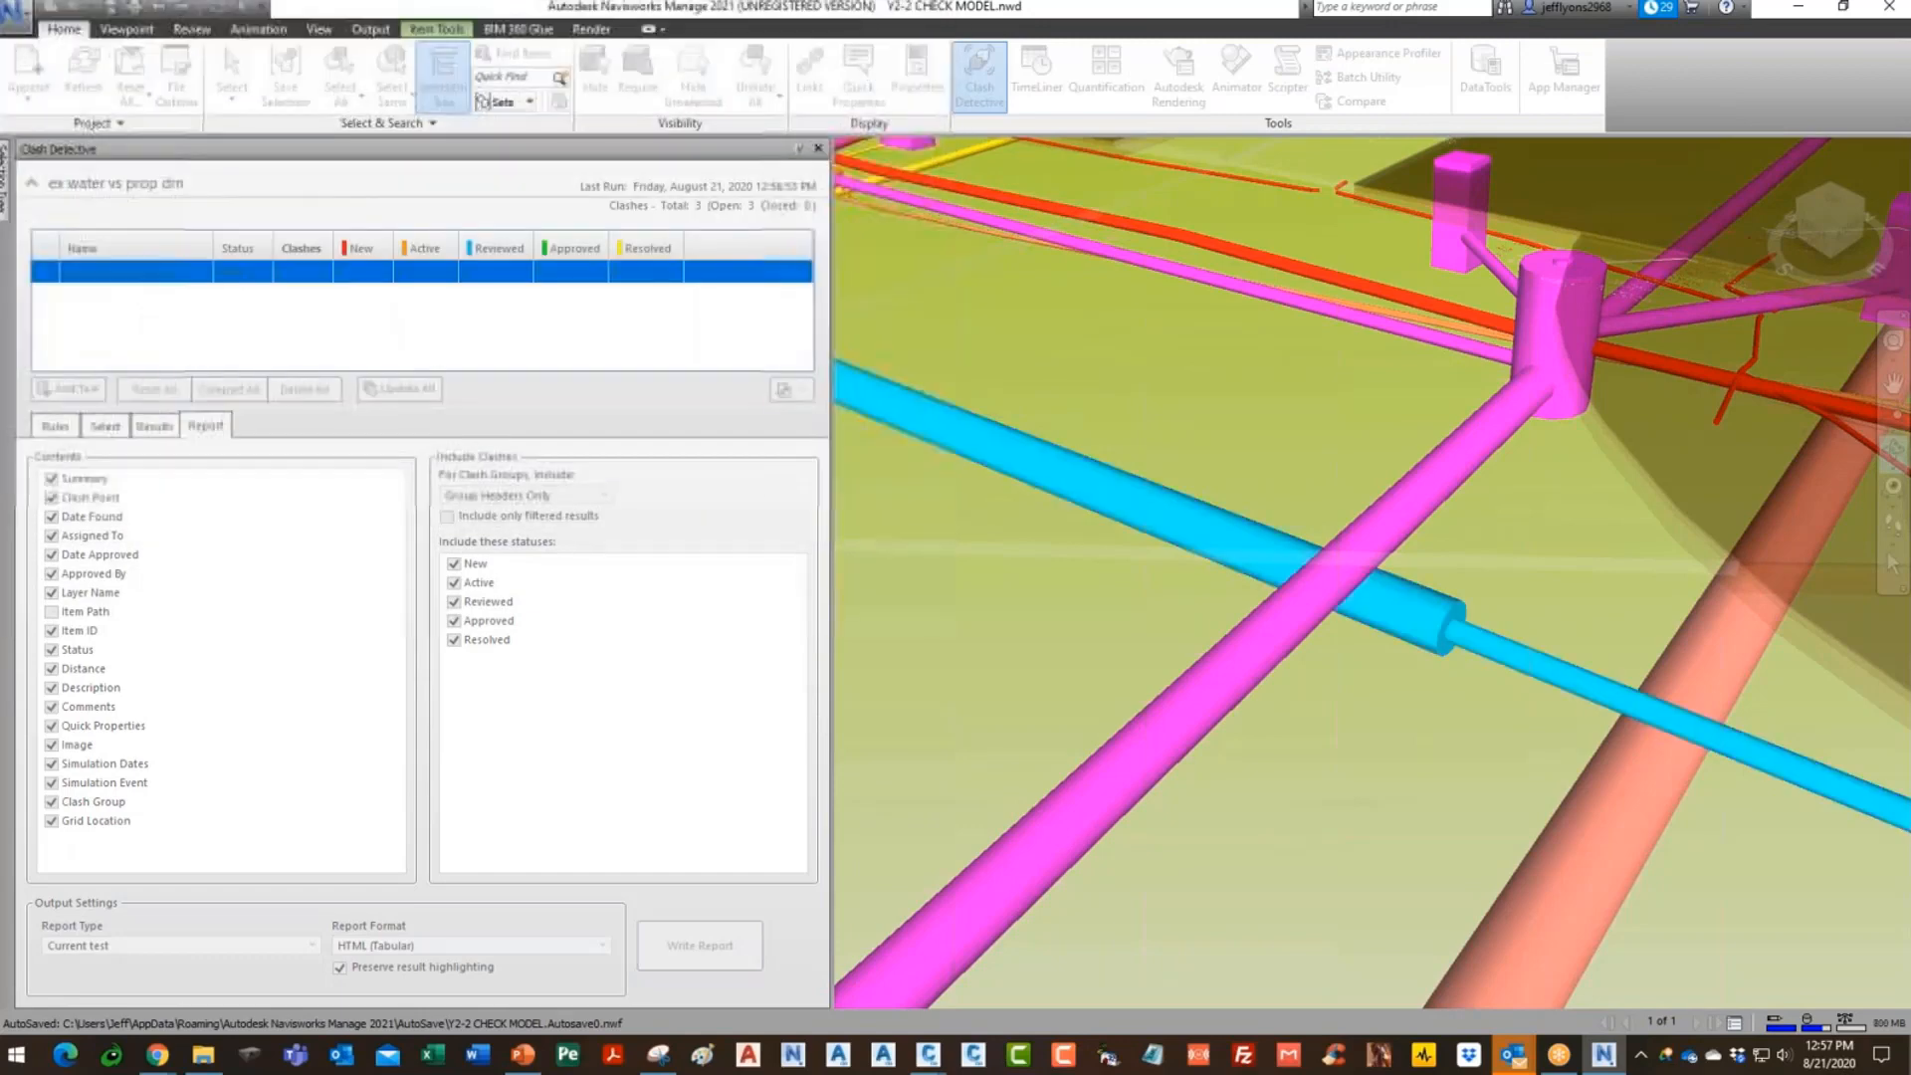
left_click(204, 1057)
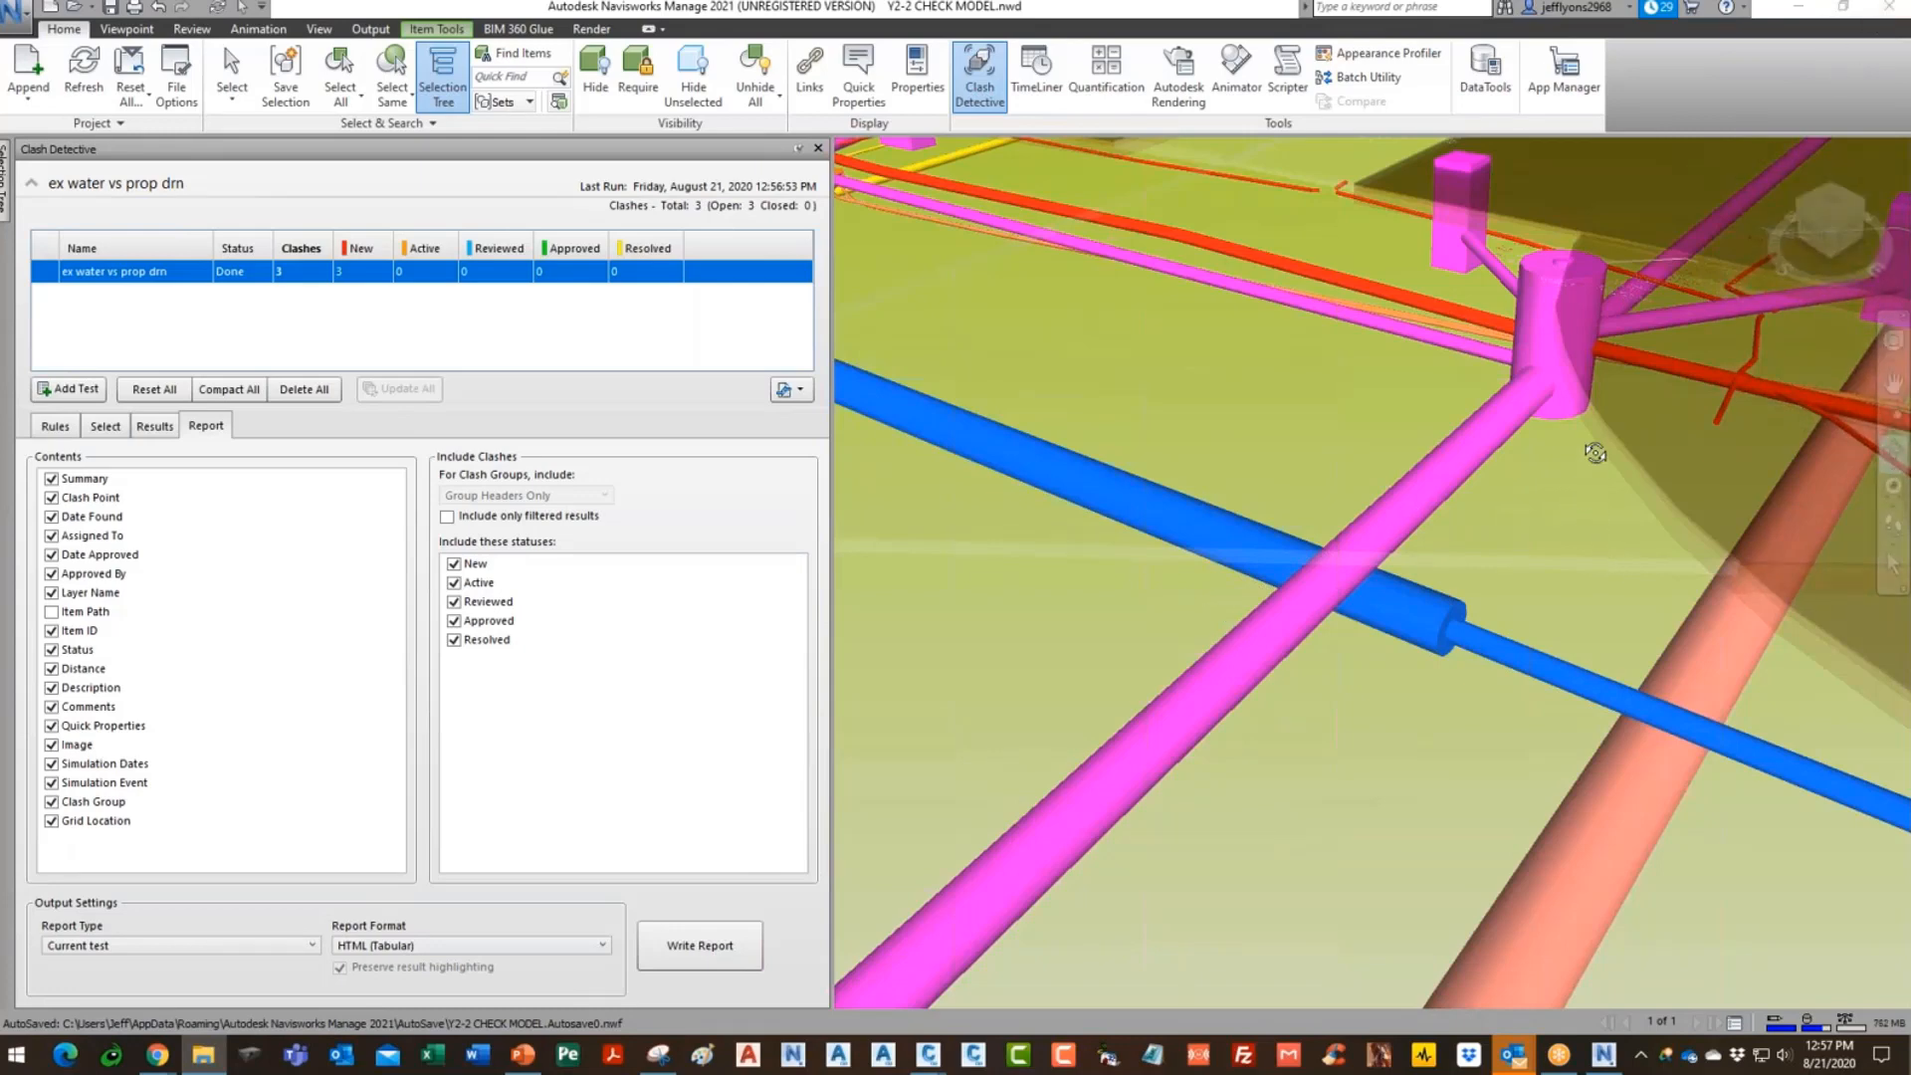
key("alt+Tab")
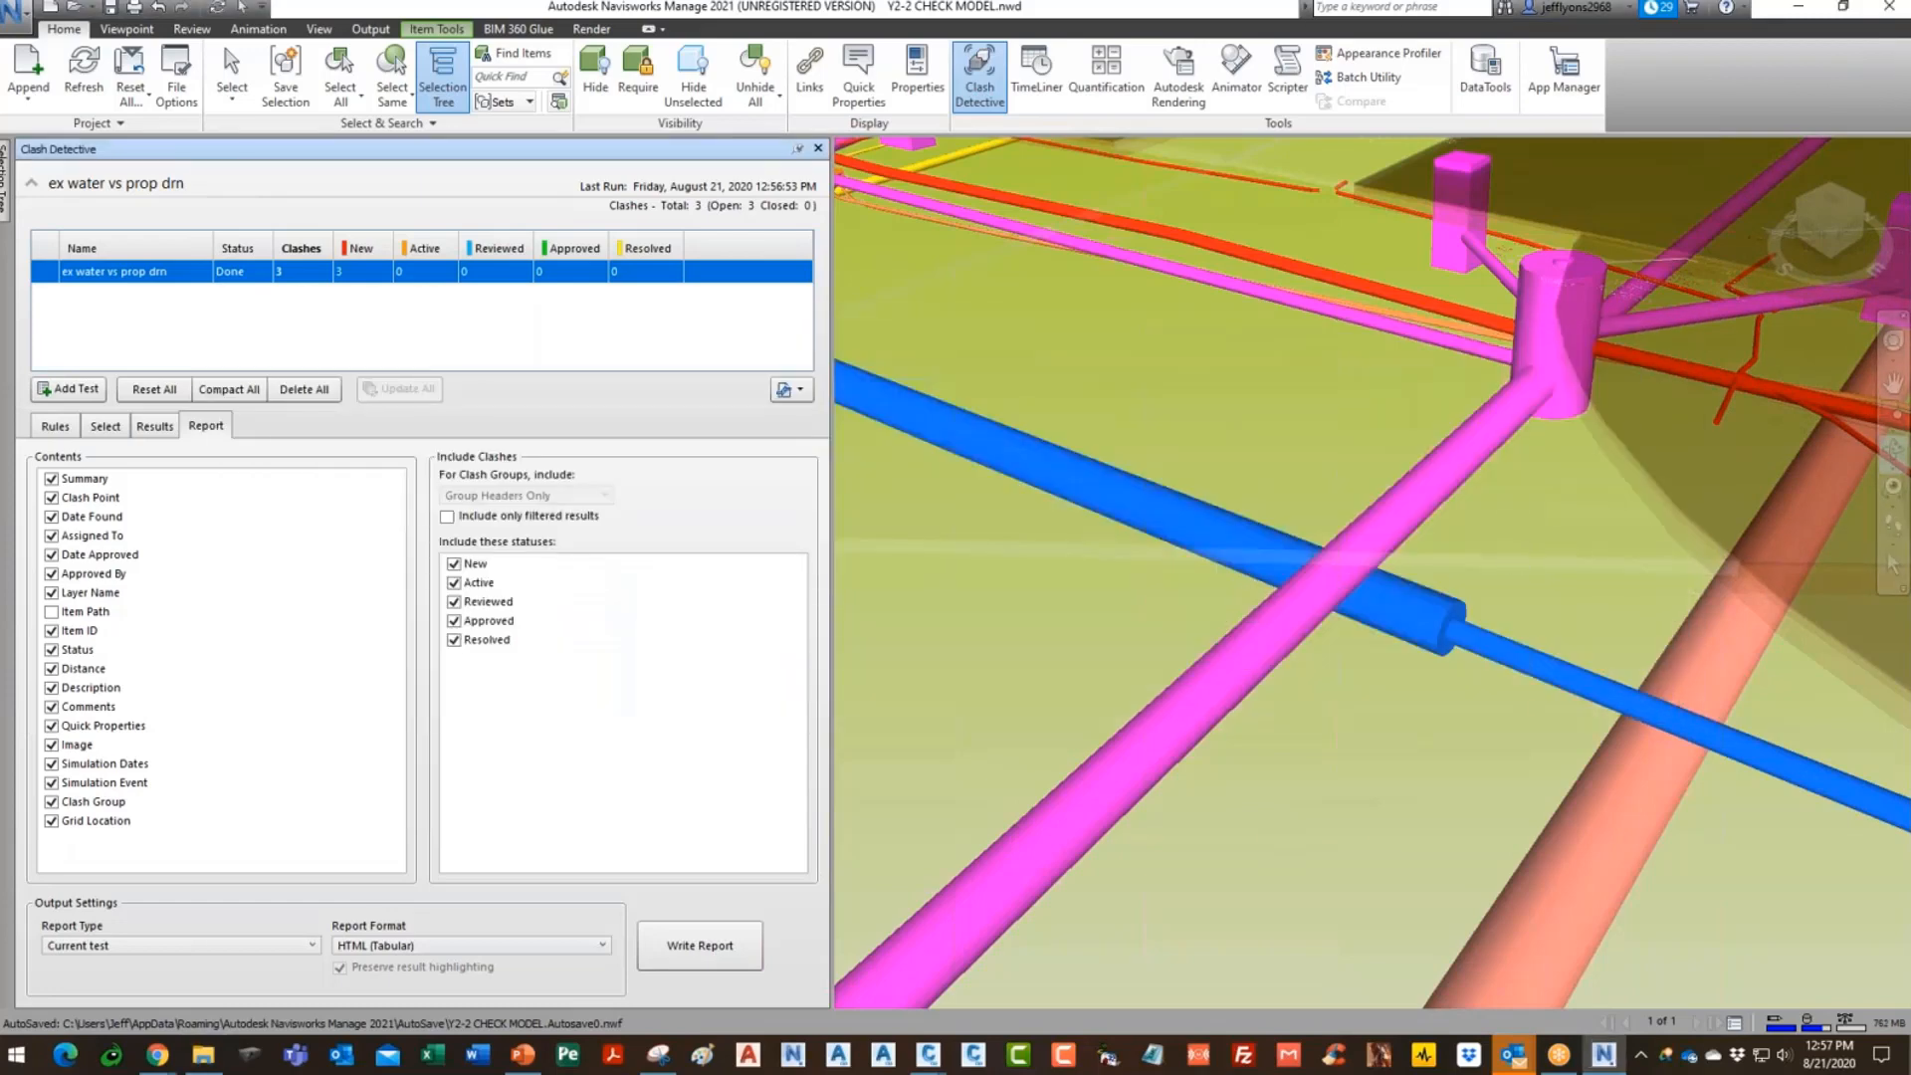
key("alt+Tab")
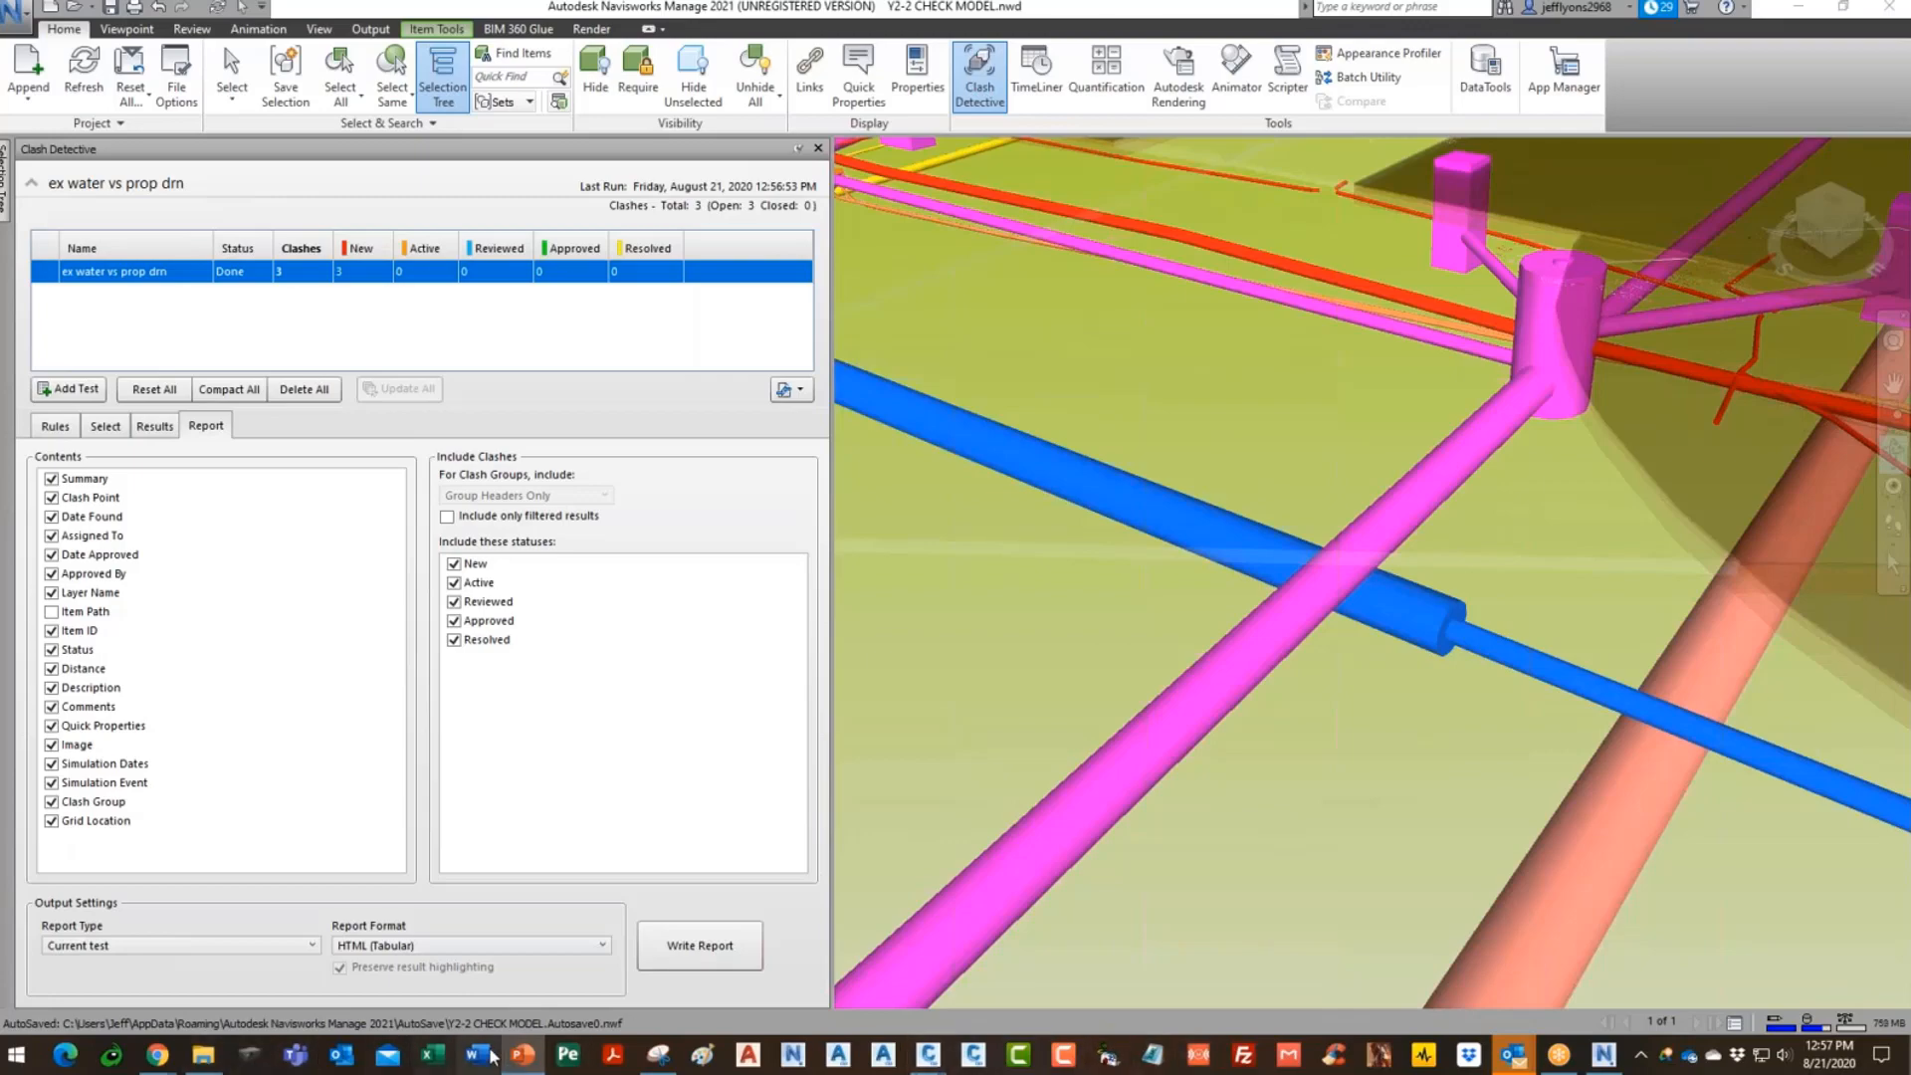
mouse_move(1293, 561)
left_mouse_down()
mouse_move(1355, 701)
mouse_move(1325, 686)
left_mouse_up()
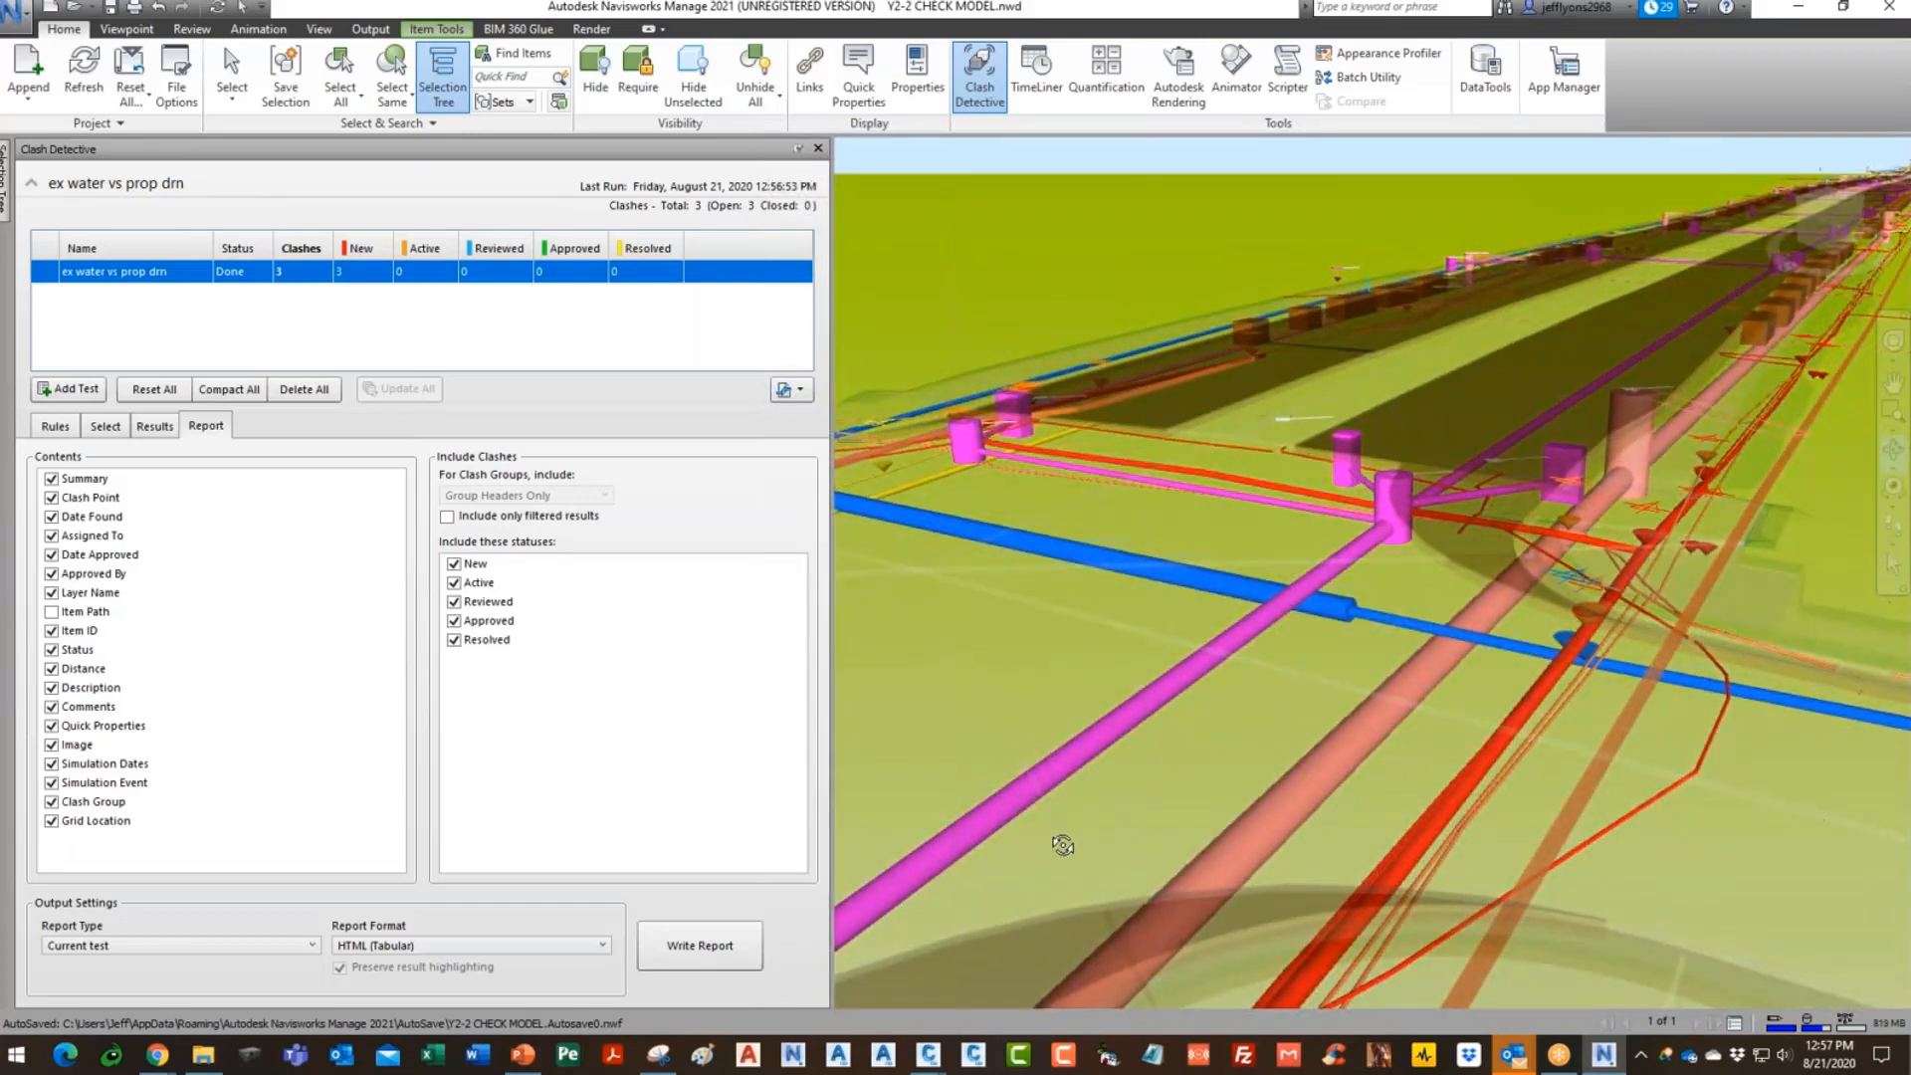
left_click_drag(1549, 621, 1299, 602)
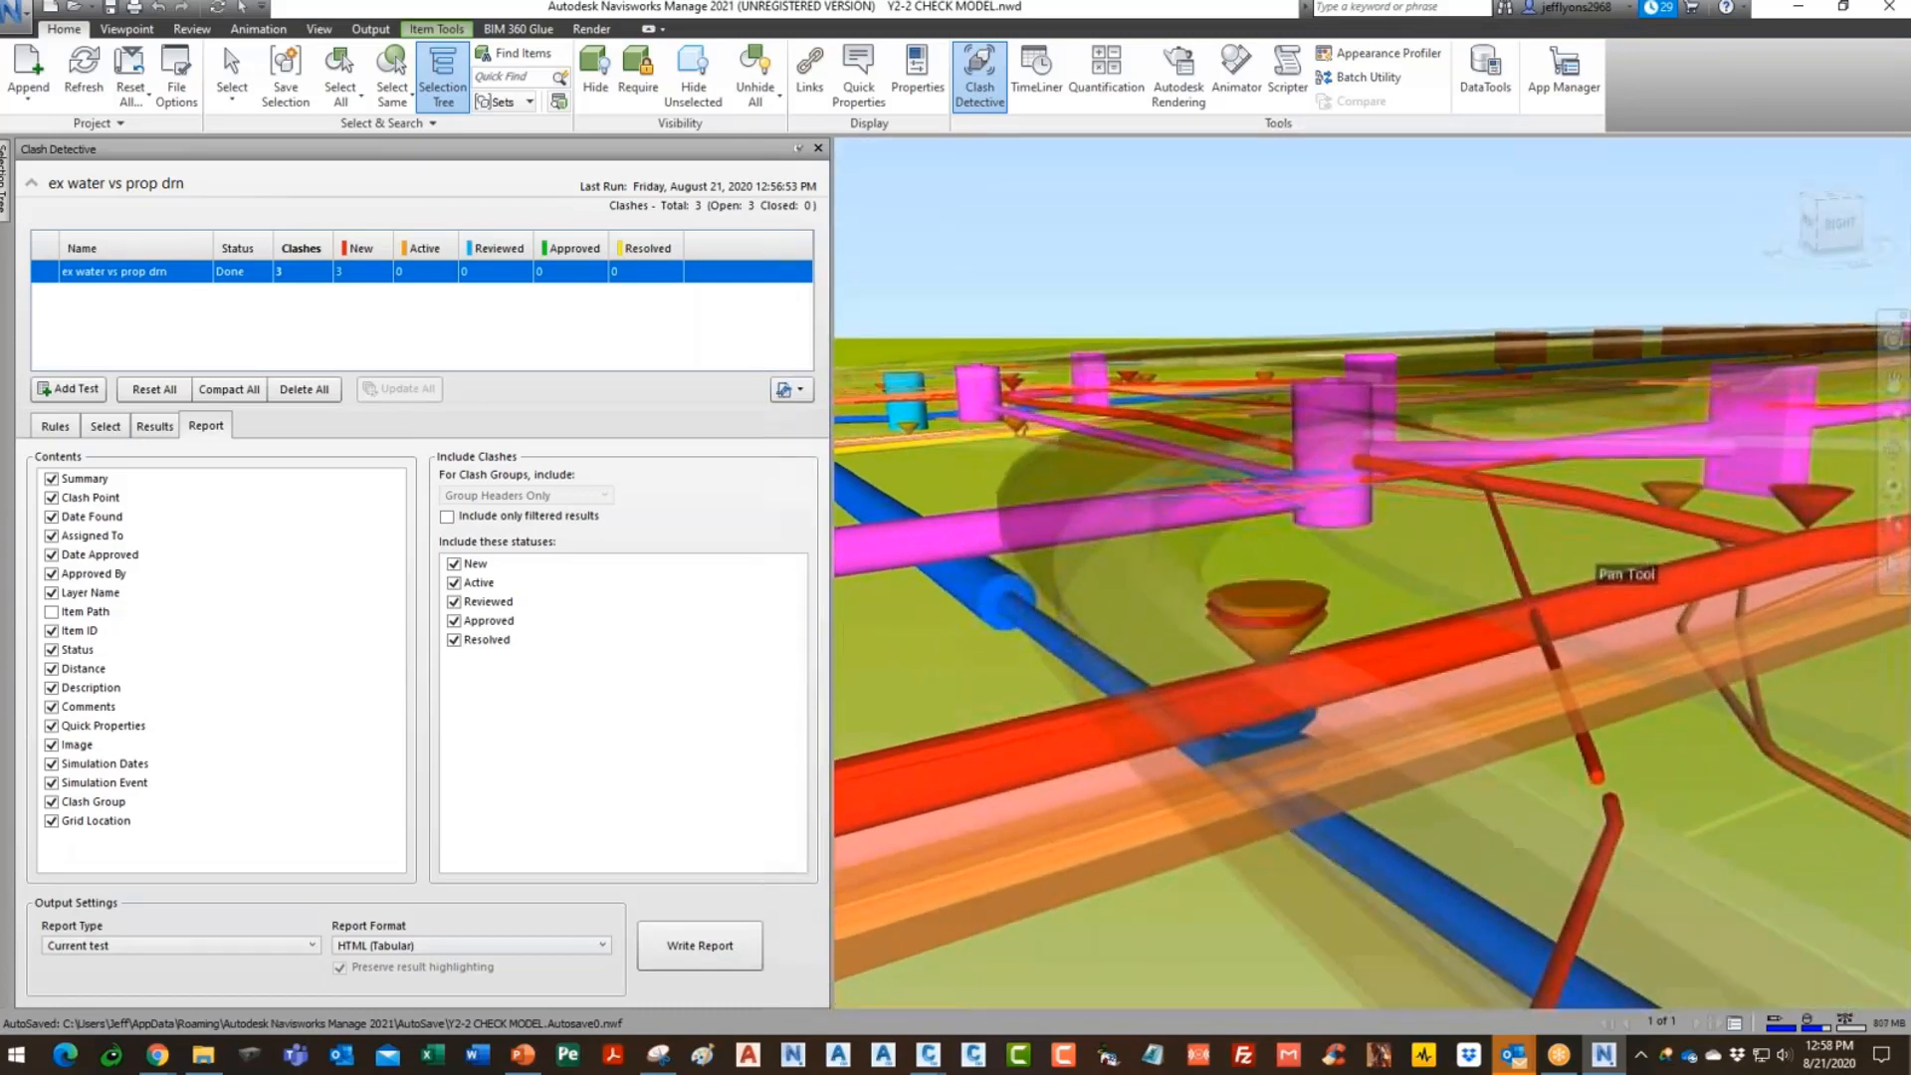
middle_click_drag(1567, 565, 1371, 582)
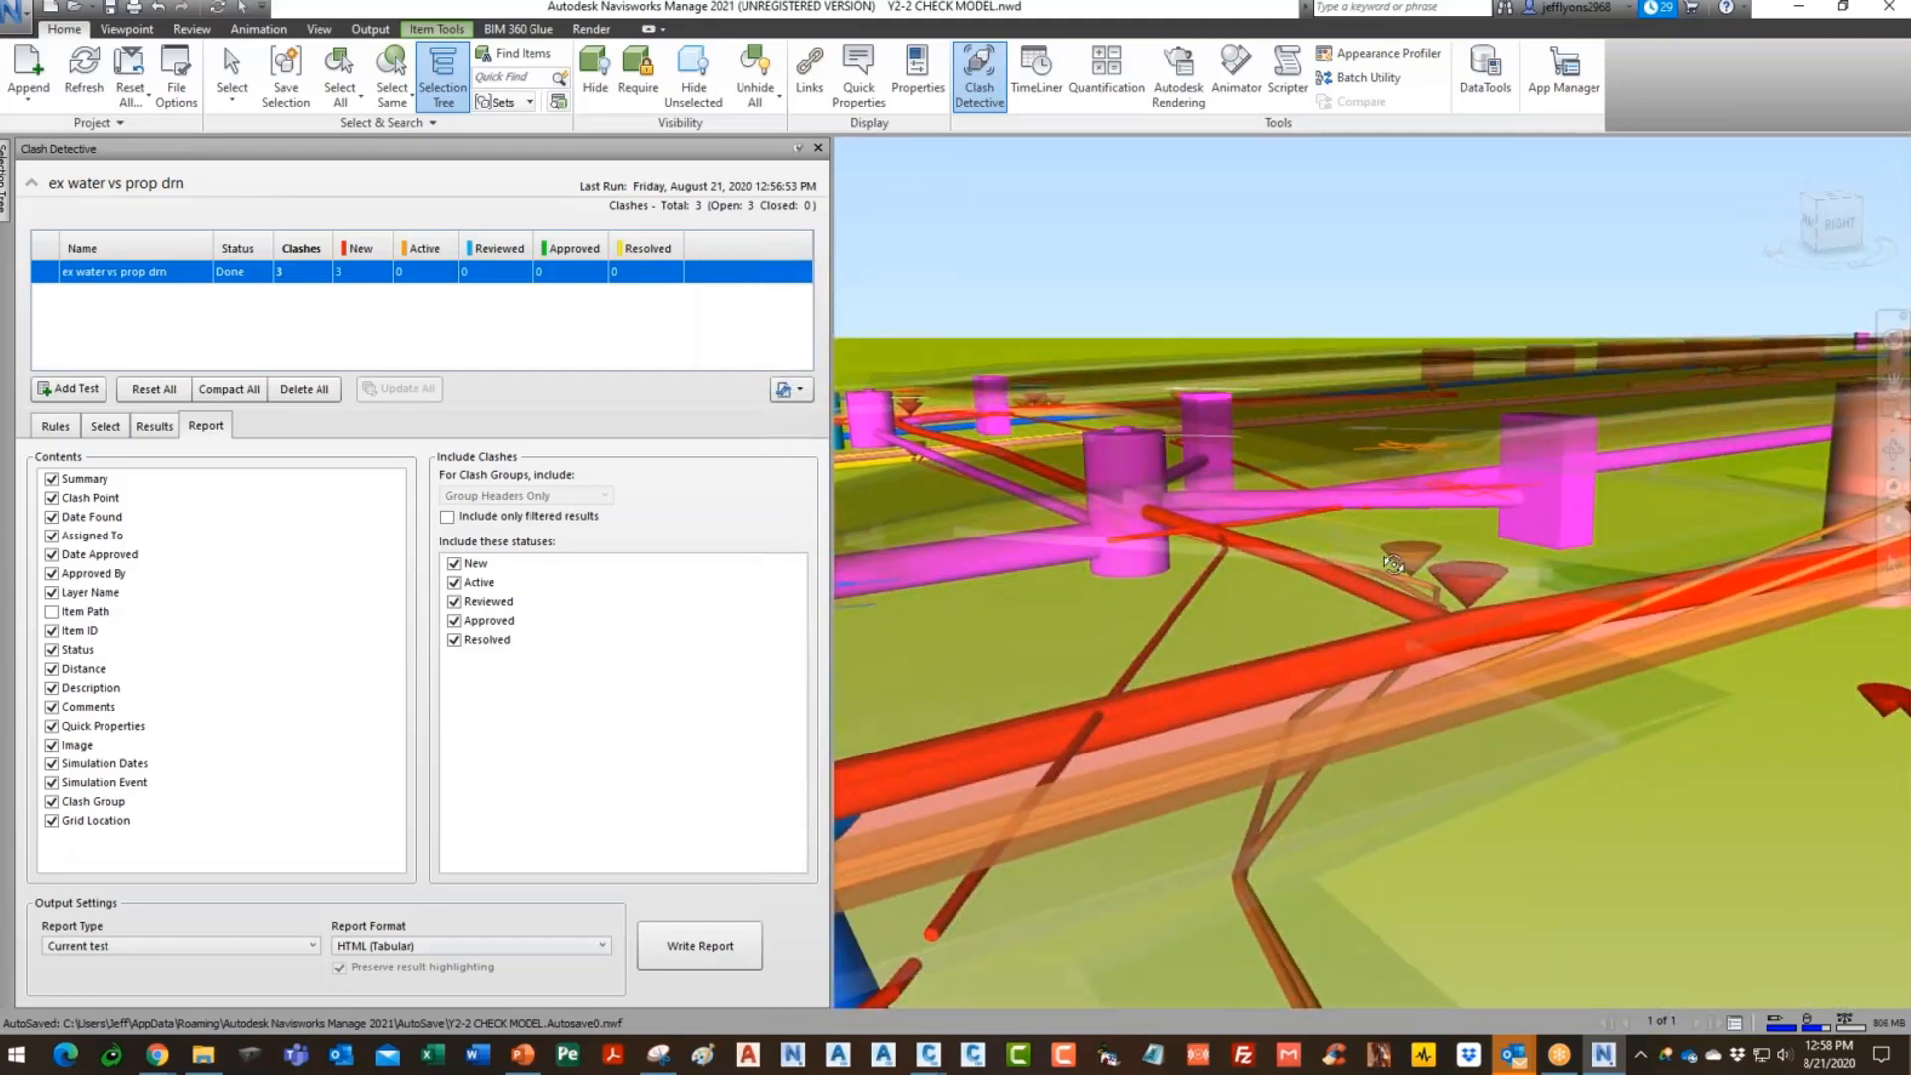
scroll(1705, 627, "up", 3)
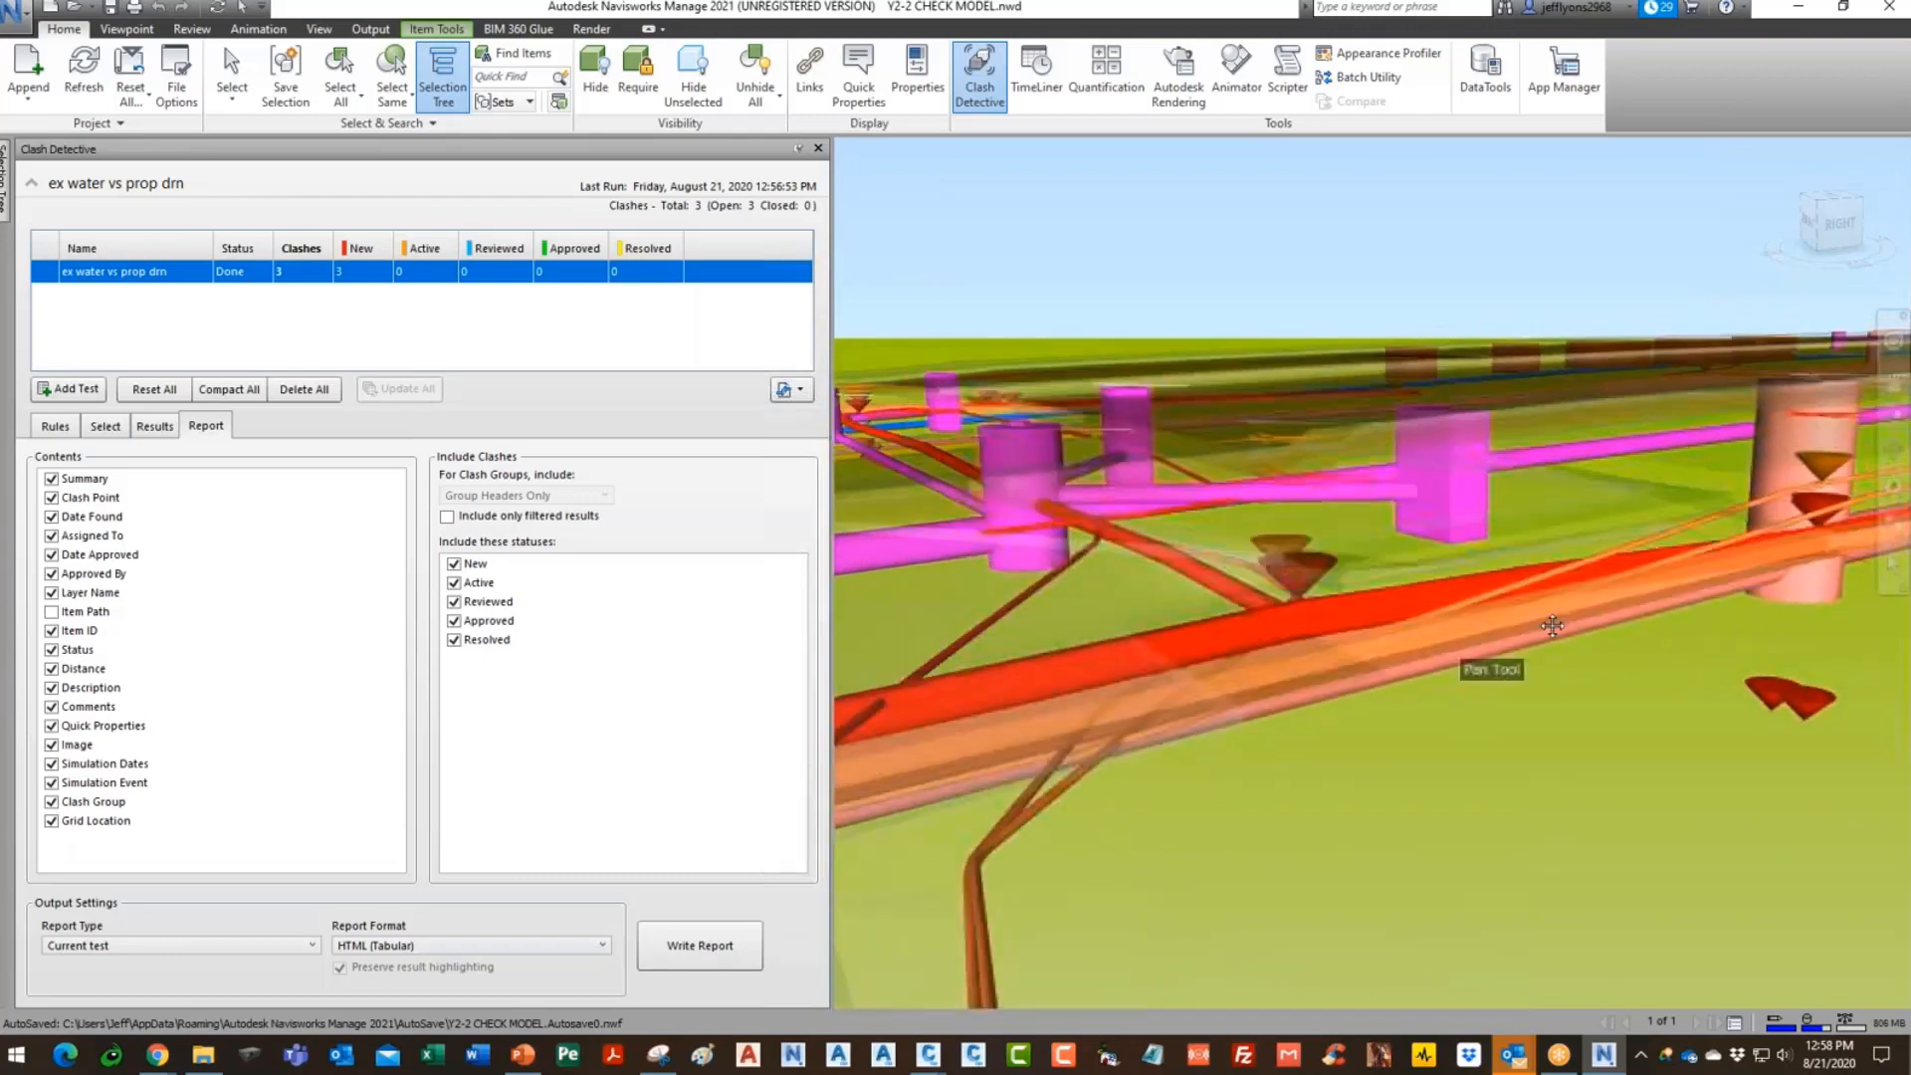